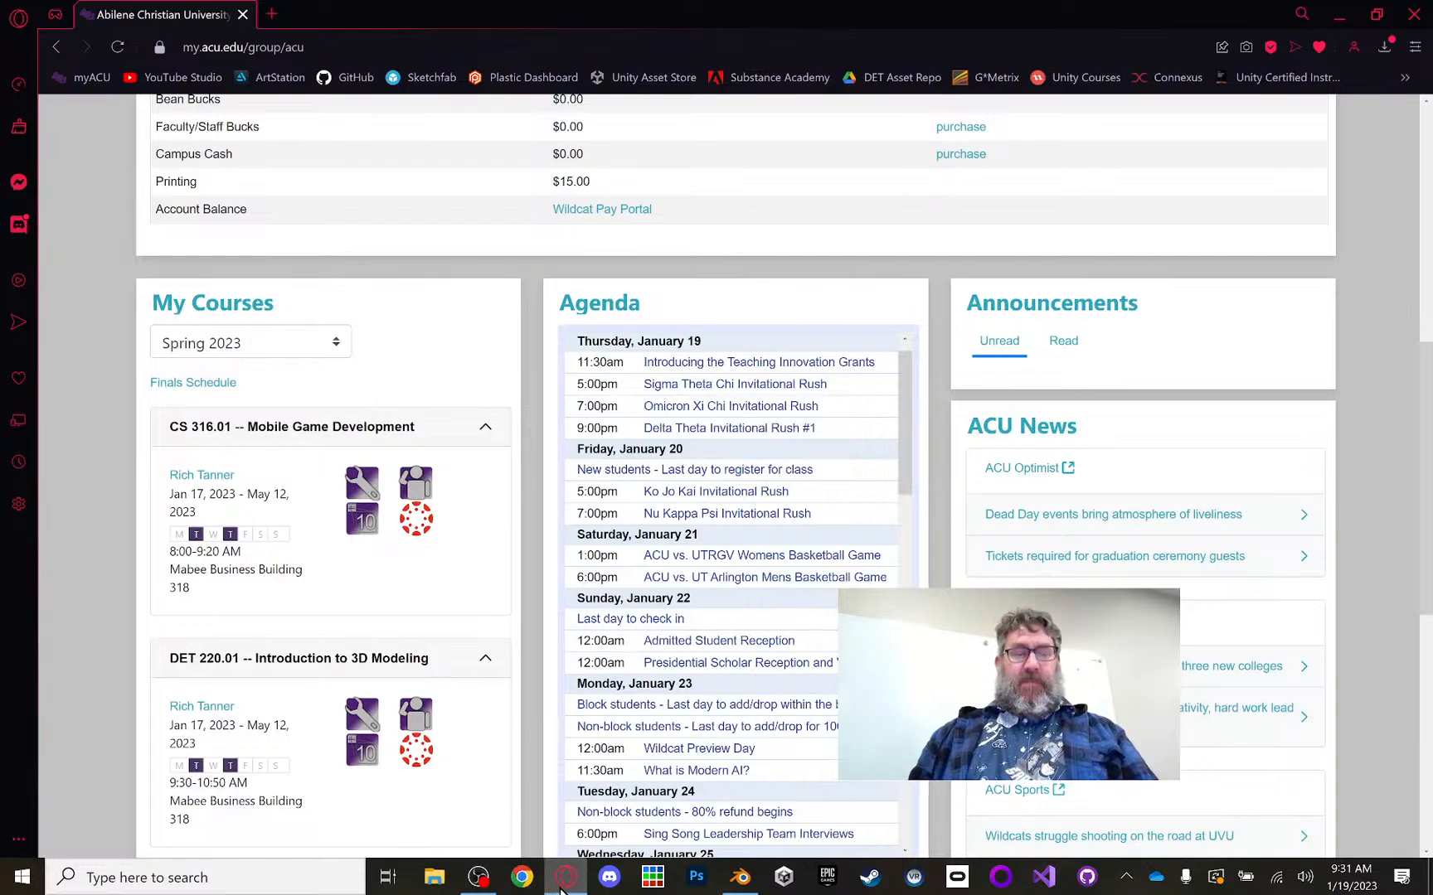
# Step: Open the Canvas page of the DET 220.01 Introduction to 3D Modeling course in a new browser tab and show it
pyautogui.click(559, 888)
pyautogui.click(559, 889)
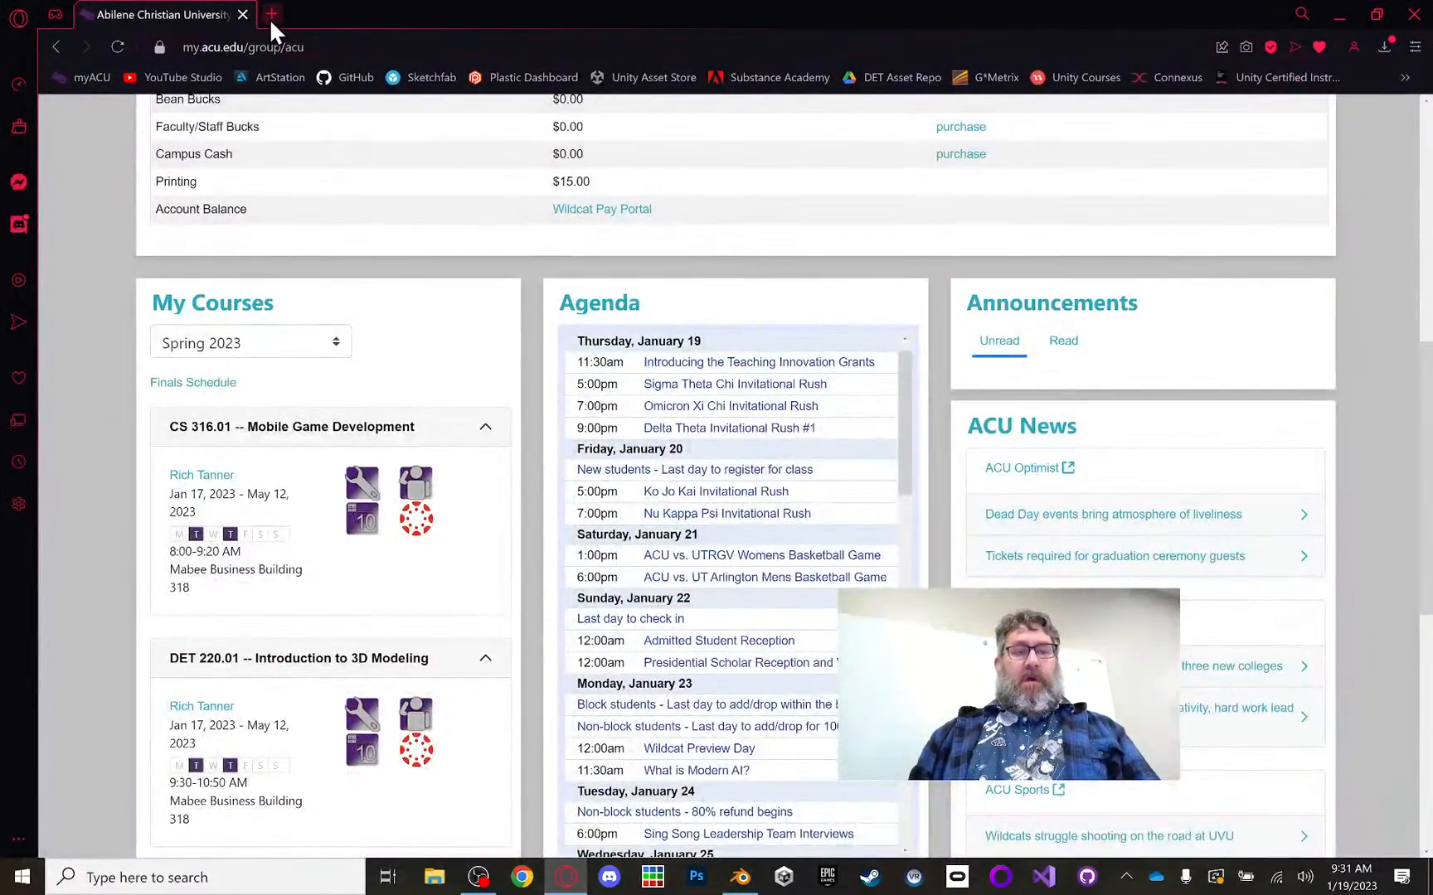
pyautogui.scroll(-3, 369, 572)
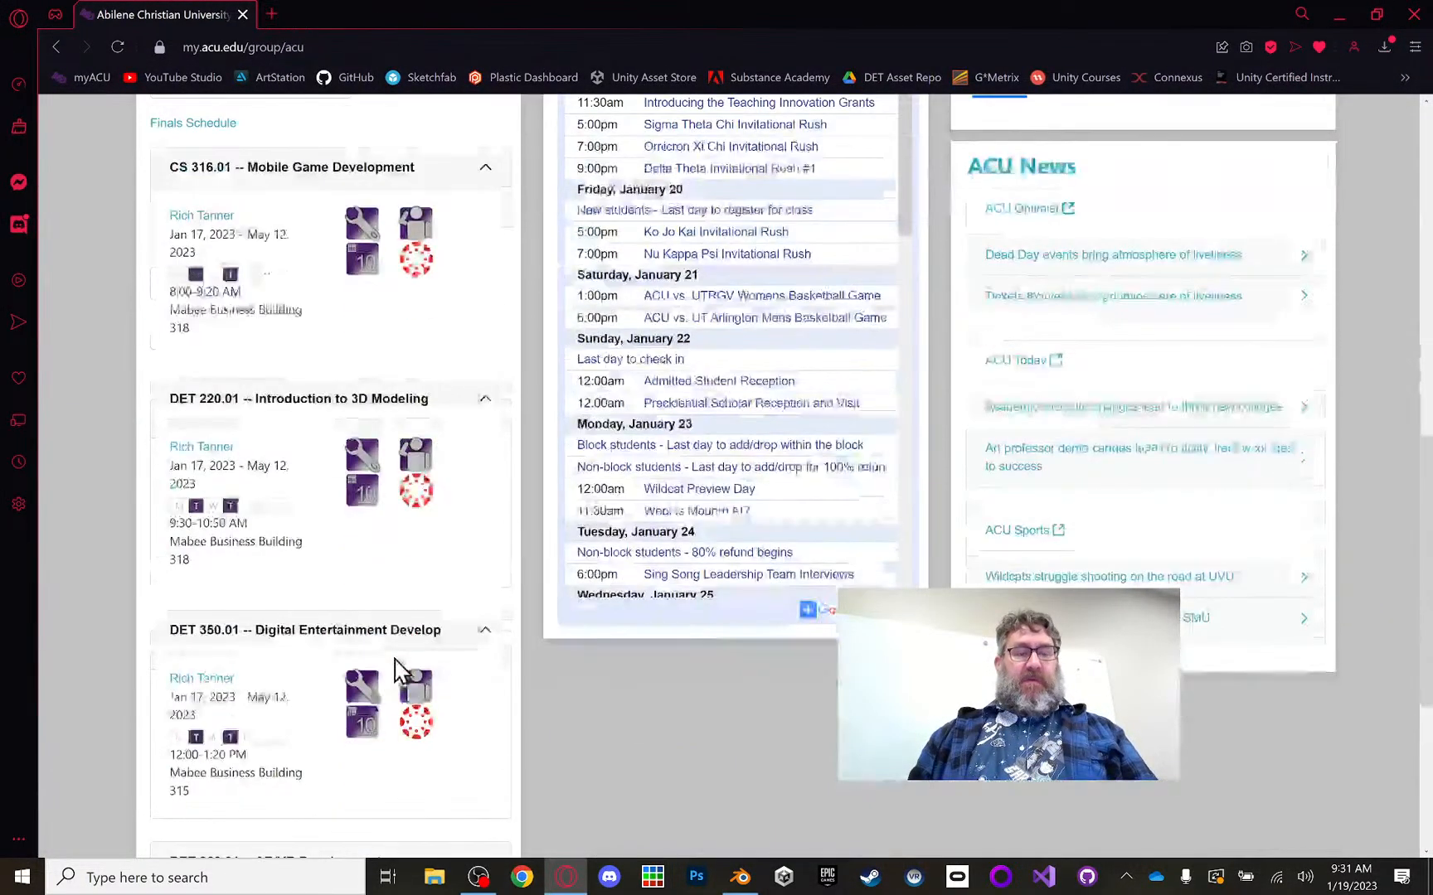
pyautogui.middleClick(414, 474)
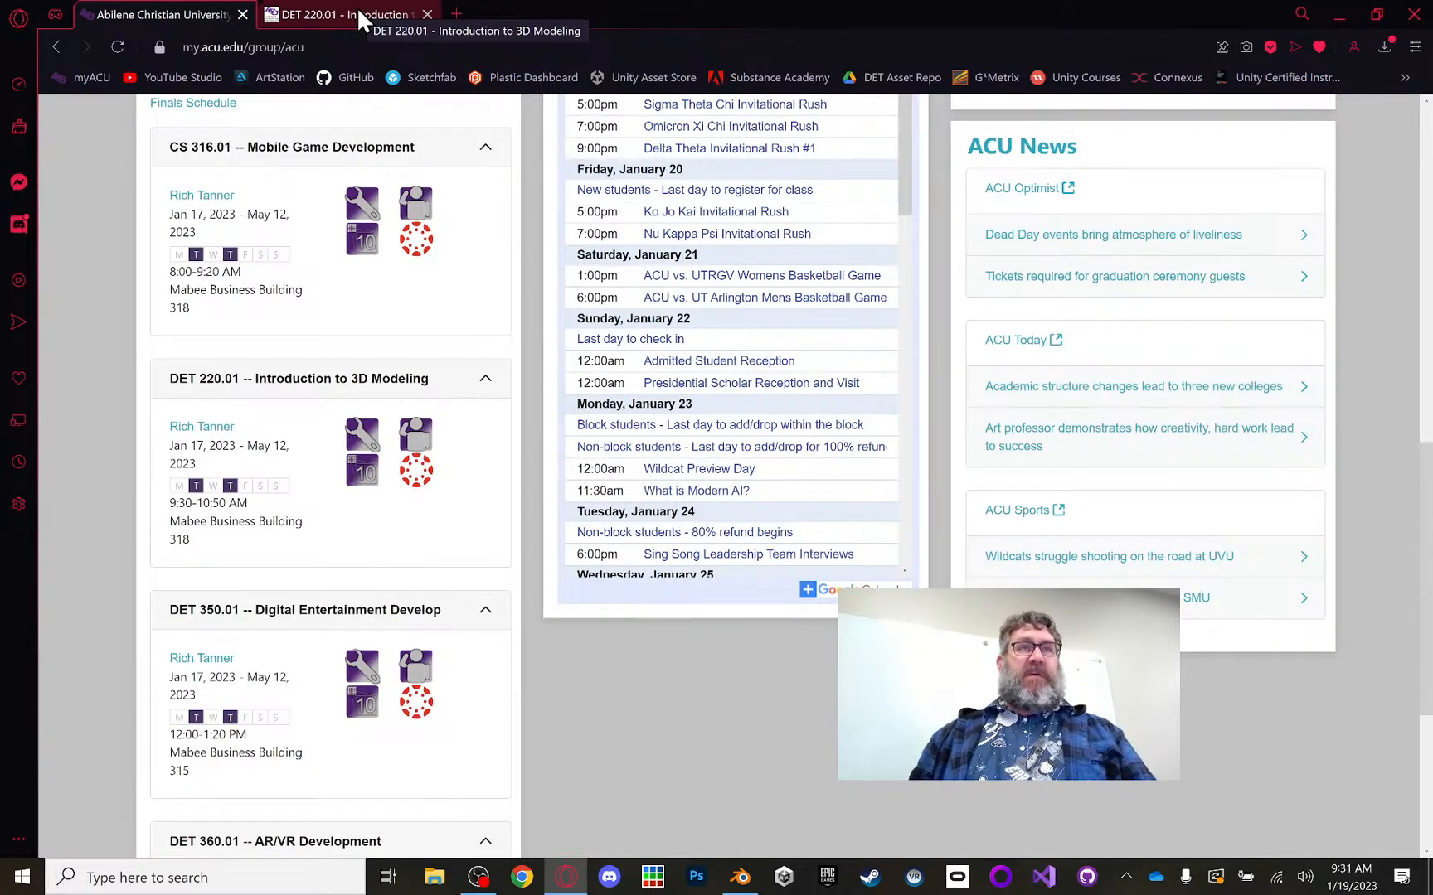
pyautogui.click(359, 12)
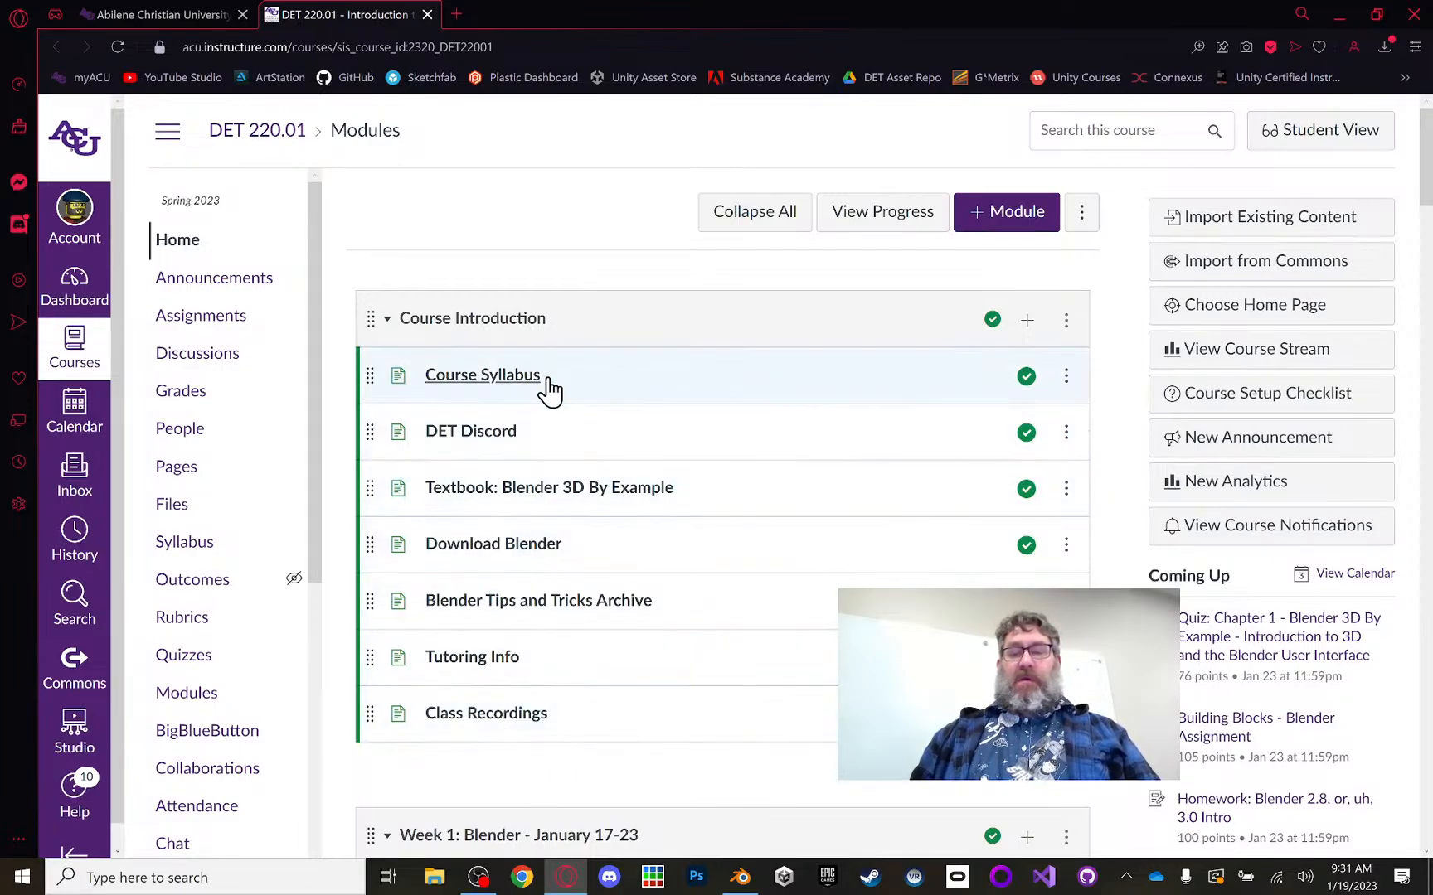
# Step: Check the channel's live streams in YouTube Studio, and return to the DET 220.01 course page
pyautogui.click(455, 14)
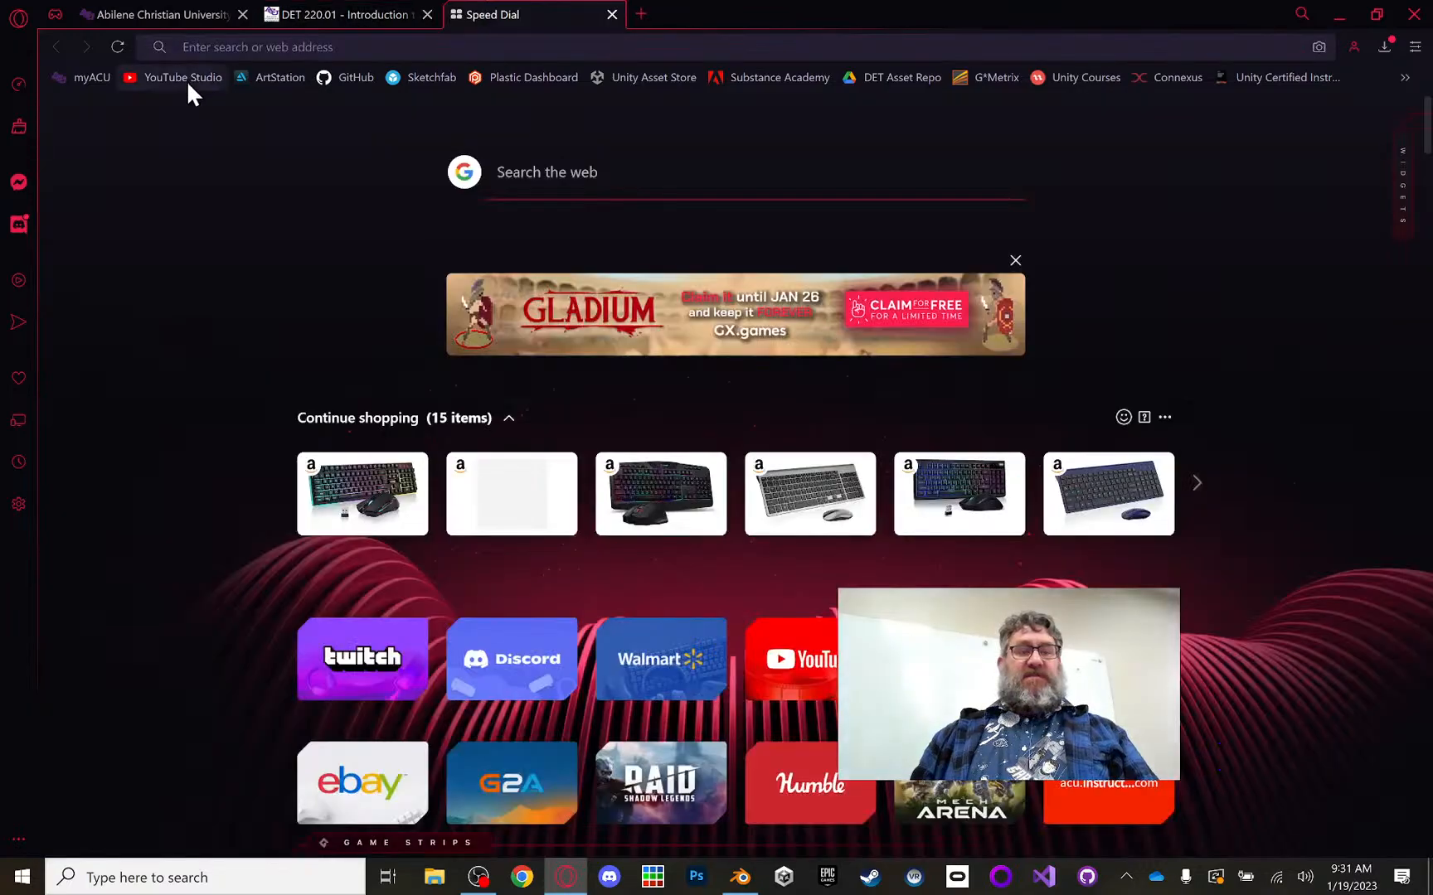
pyautogui.click(182, 78)
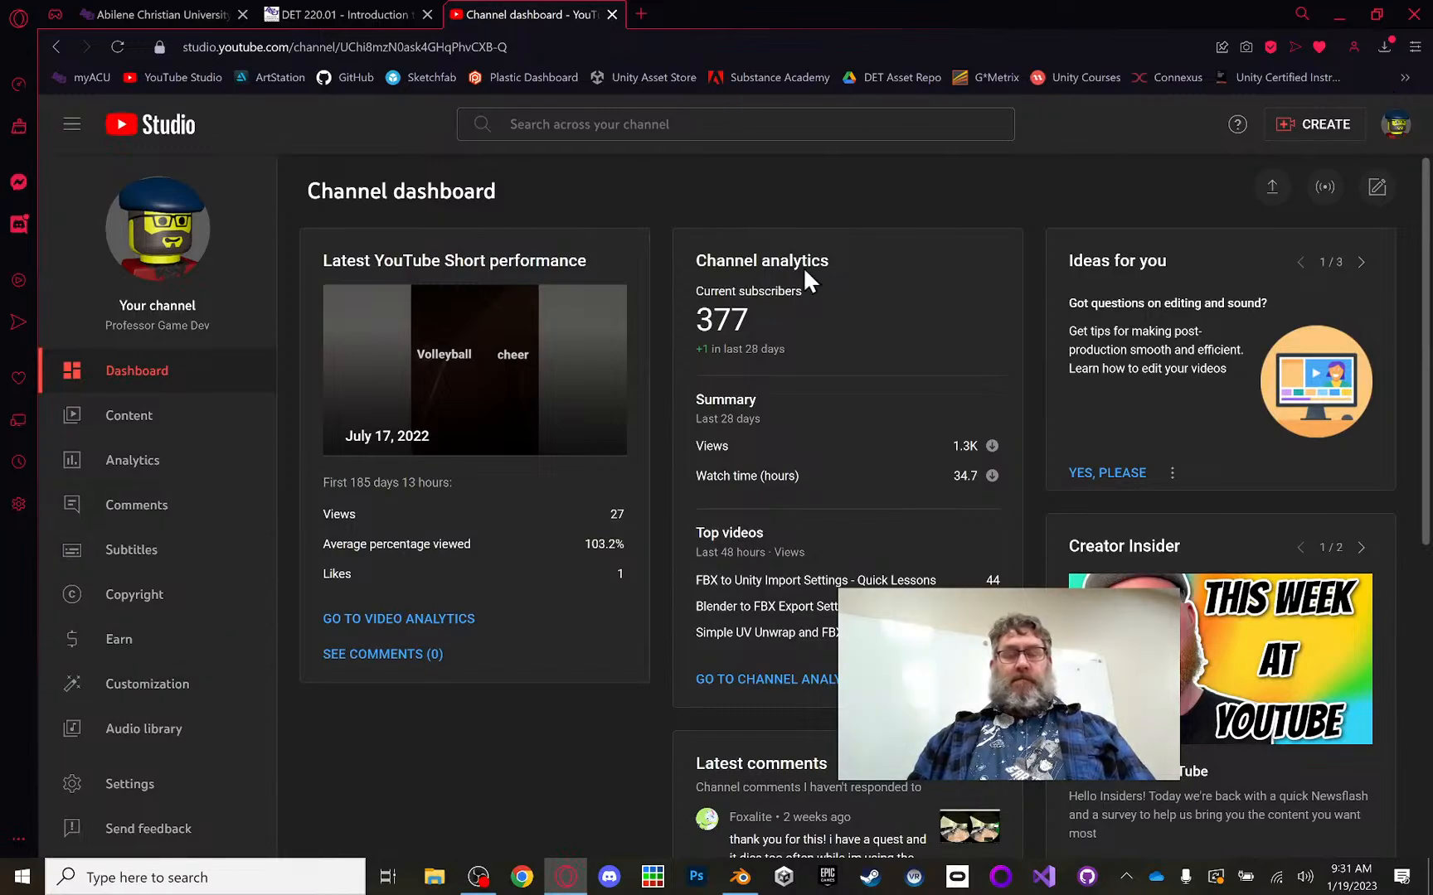
pyautogui.click(181, 421)
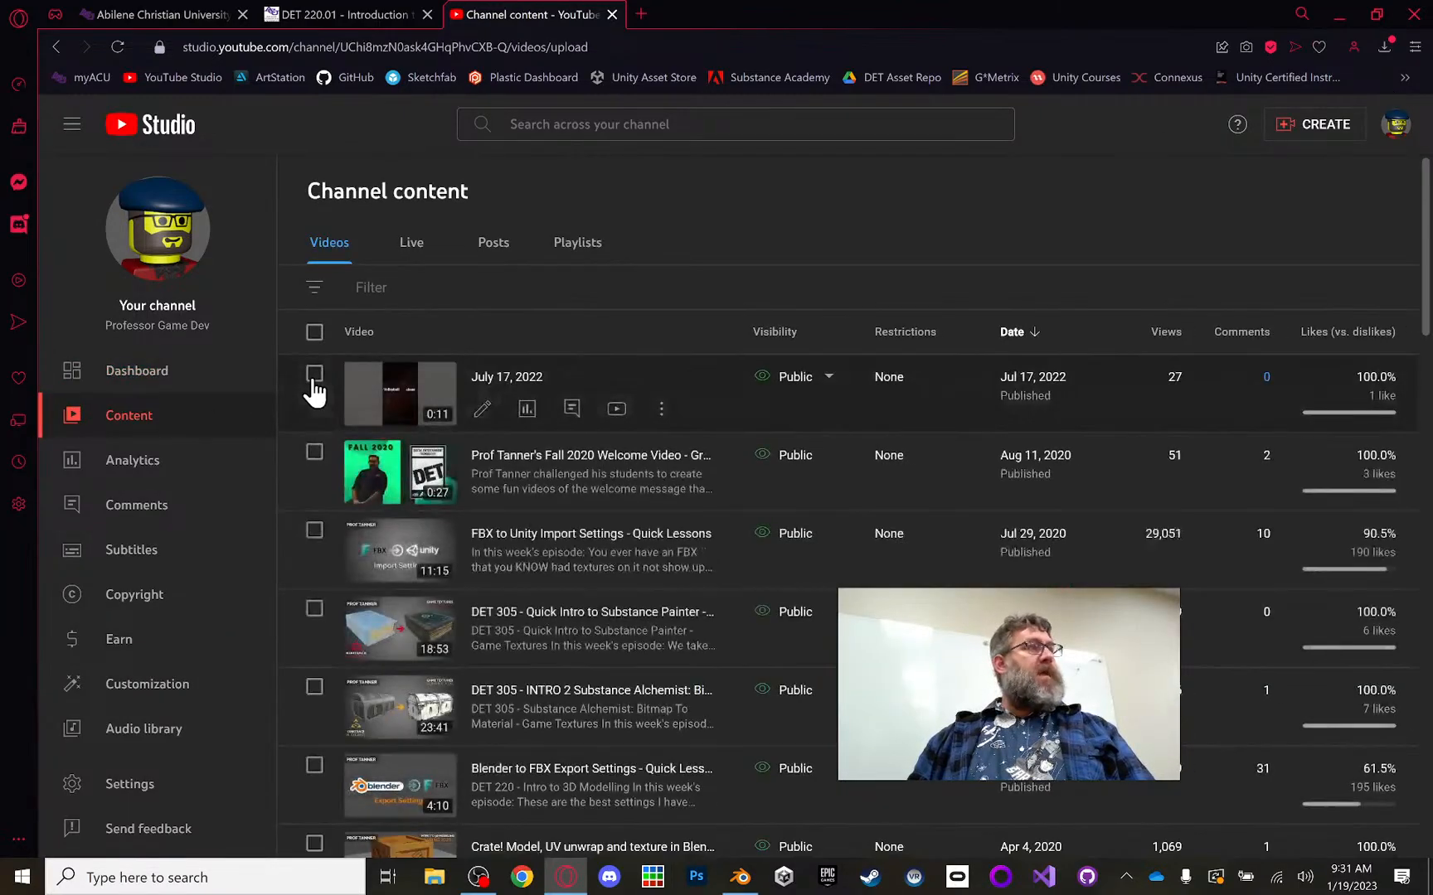
pyautogui.click(406, 247)
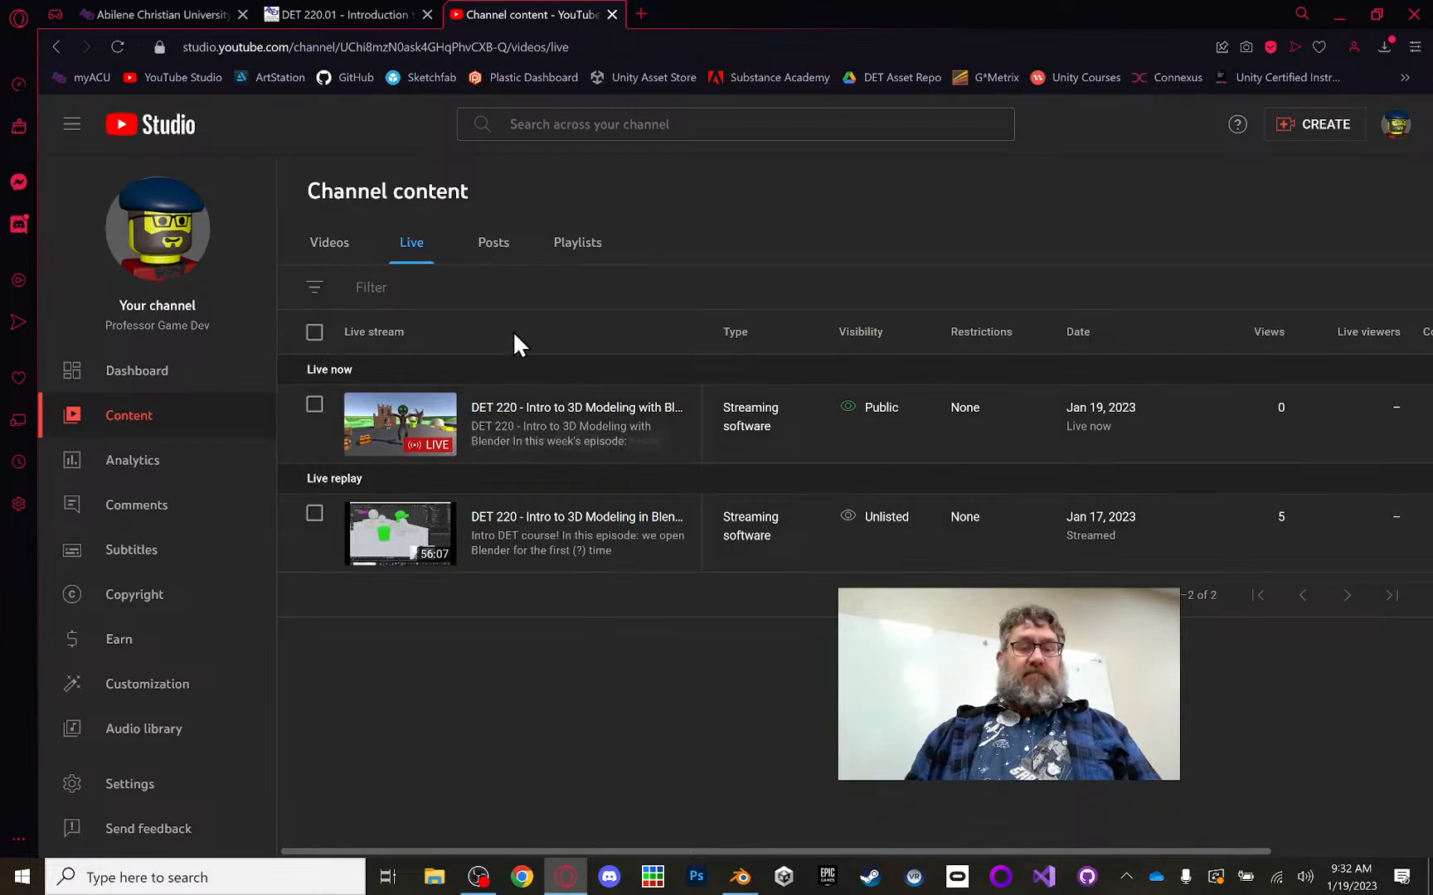
pyautogui.click(610, 12)
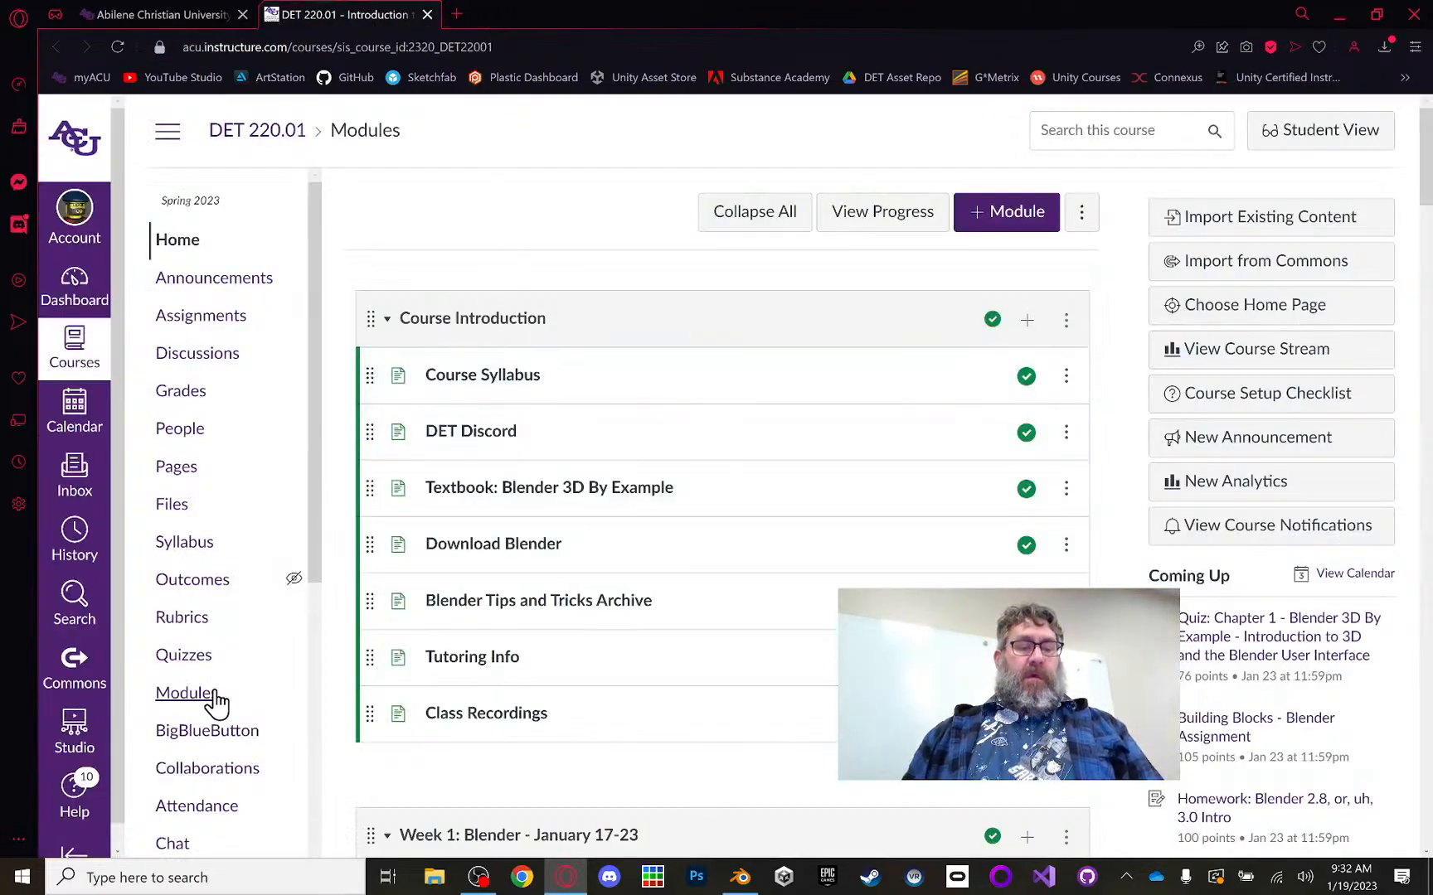
# Step: Open the Roll Call attendance list for the DET 220.01 course
pyautogui.scroll(-1, 217, 703)
pyautogui.click(214, 637)
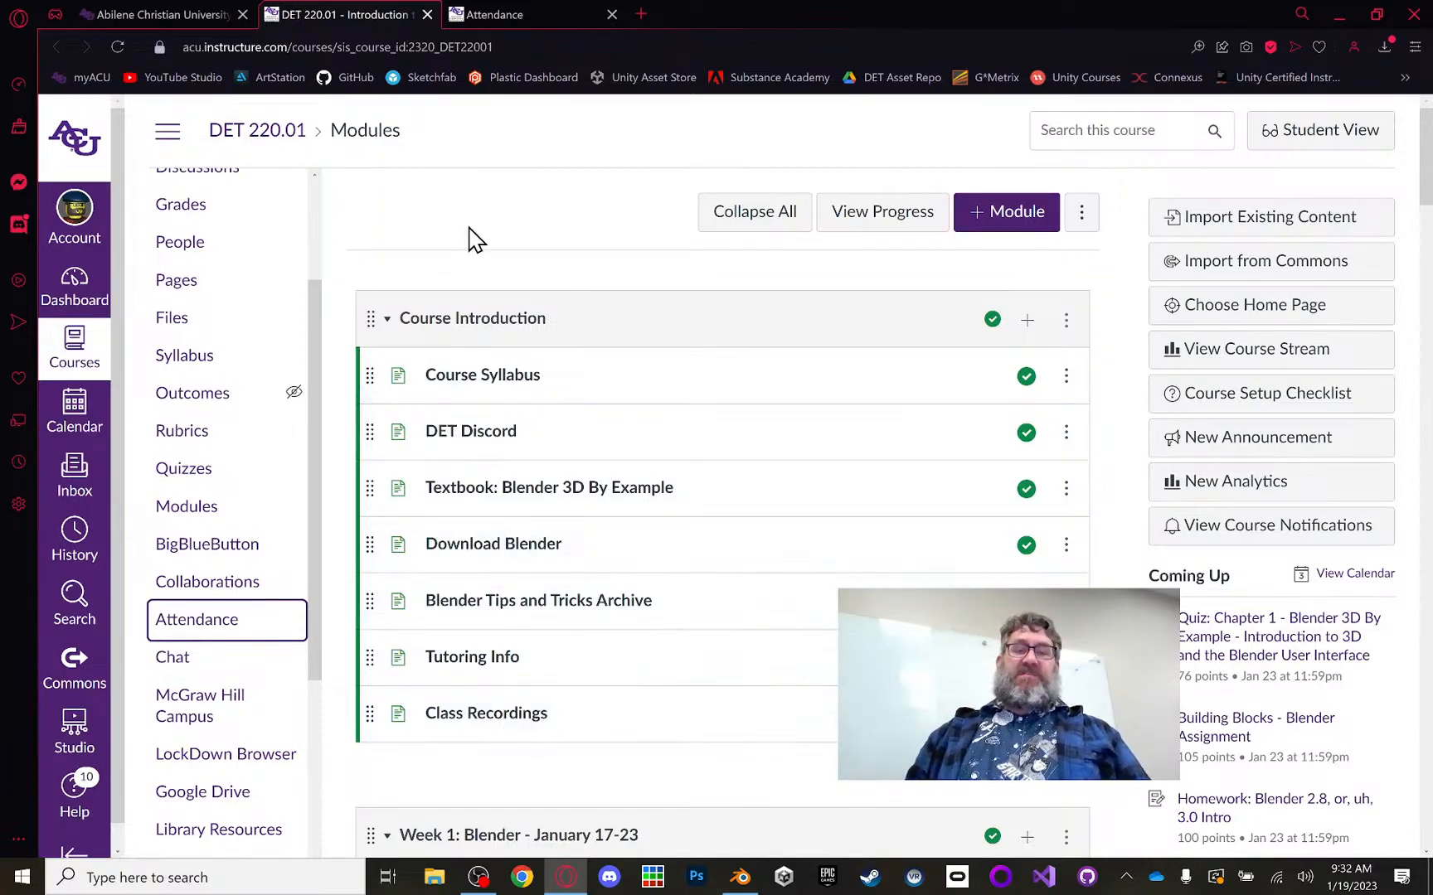
pyautogui.click(521, 13)
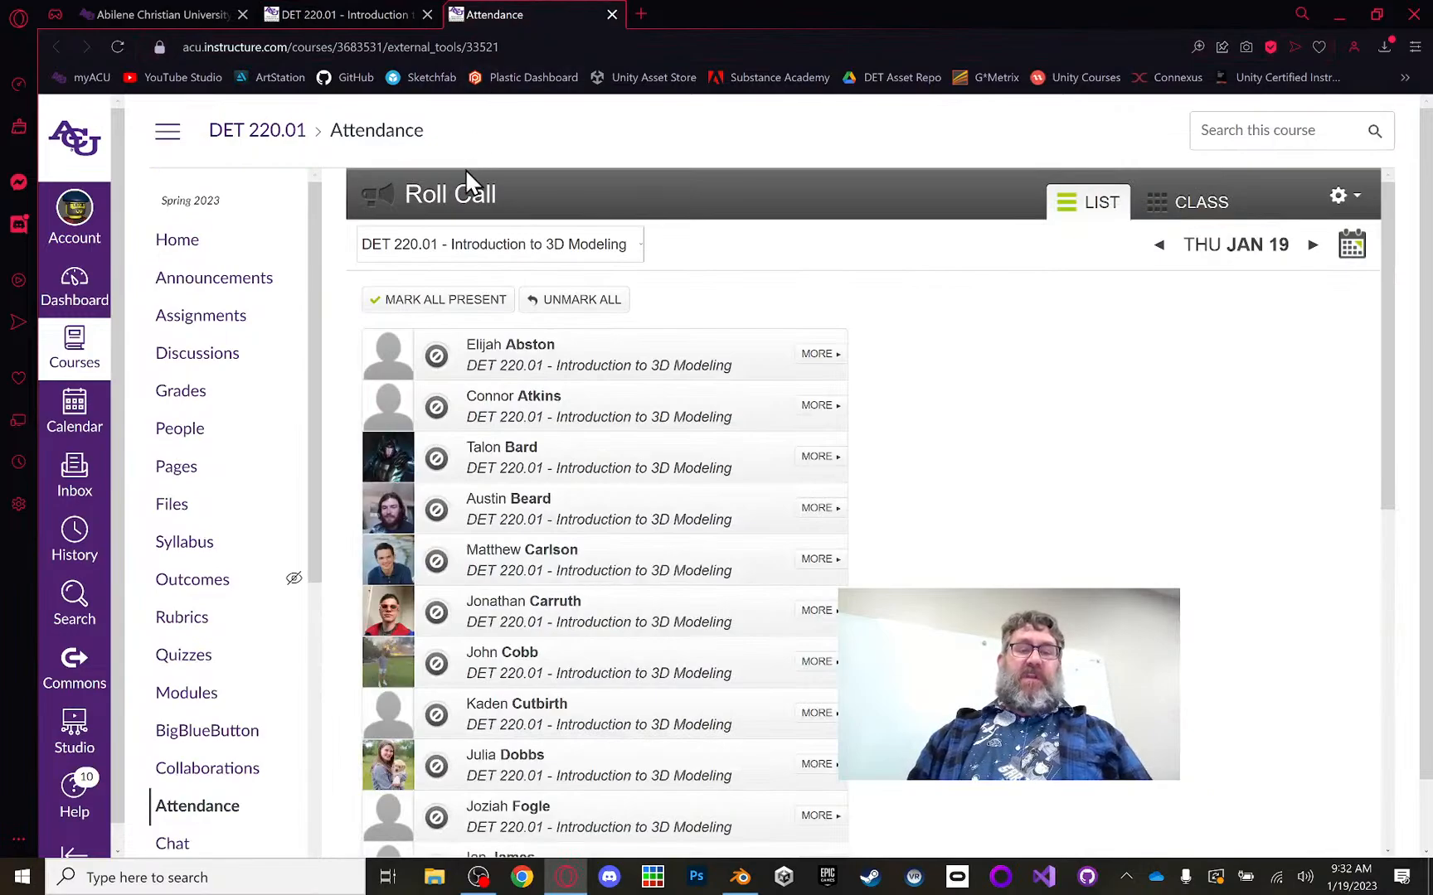
# Step: Mark the first seven students in the Roll Call list present for January 19
pyautogui.click(438, 357)
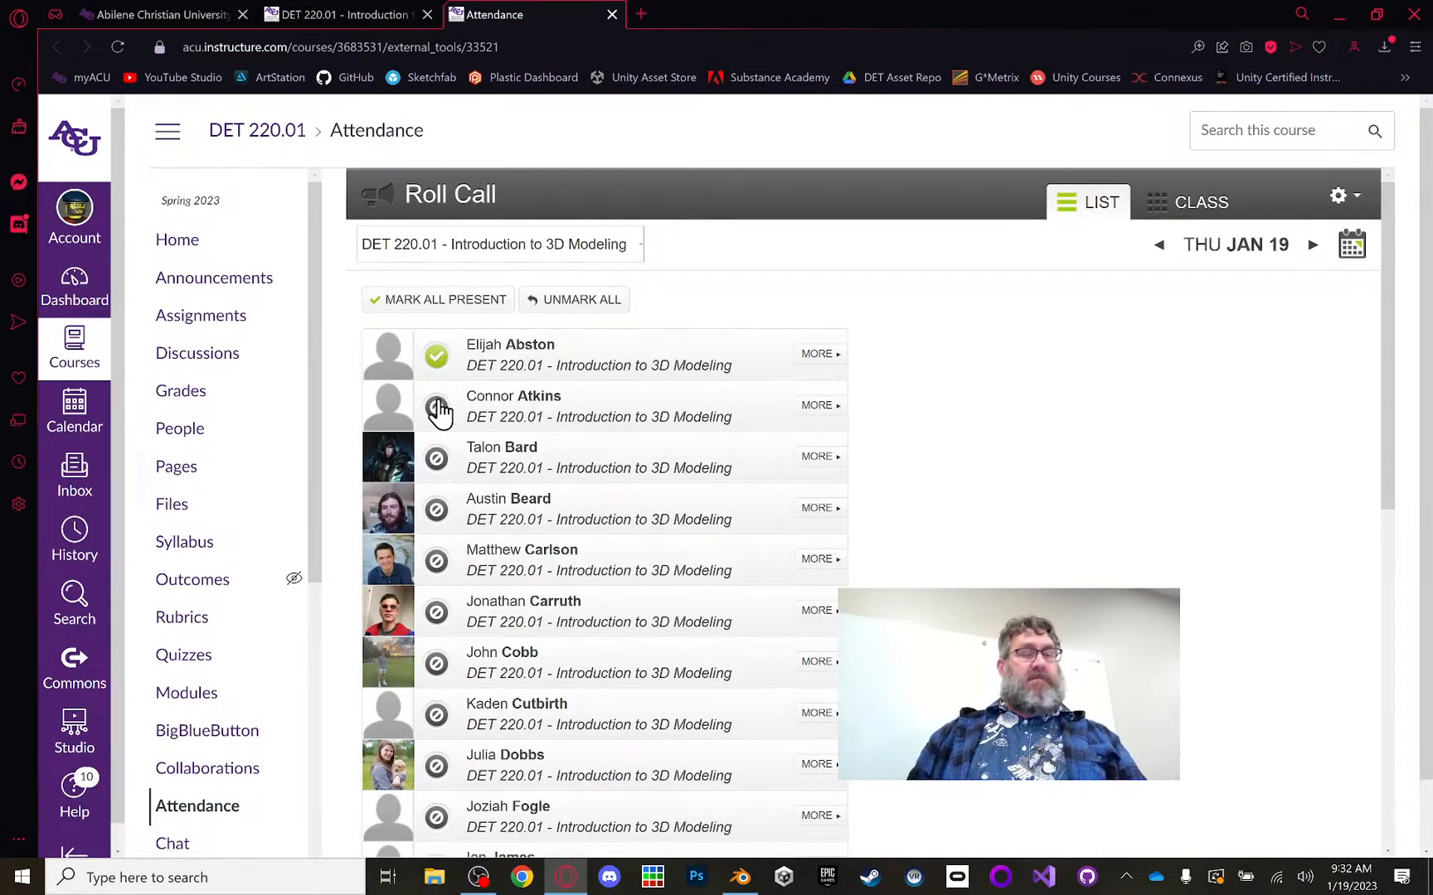
pyautogui.click(439, 408)
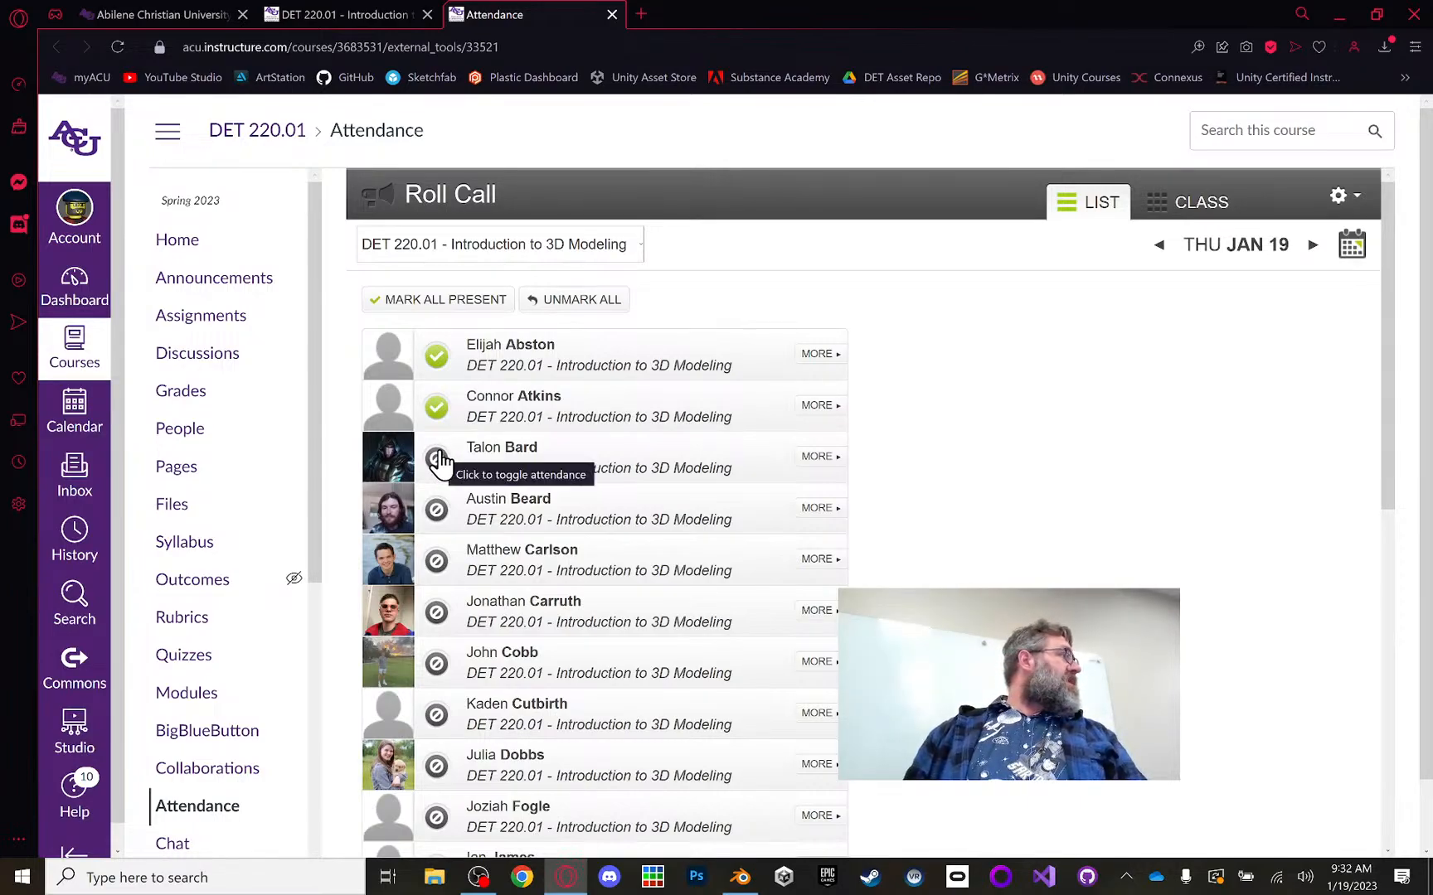
pyautogui.click(437, 460)
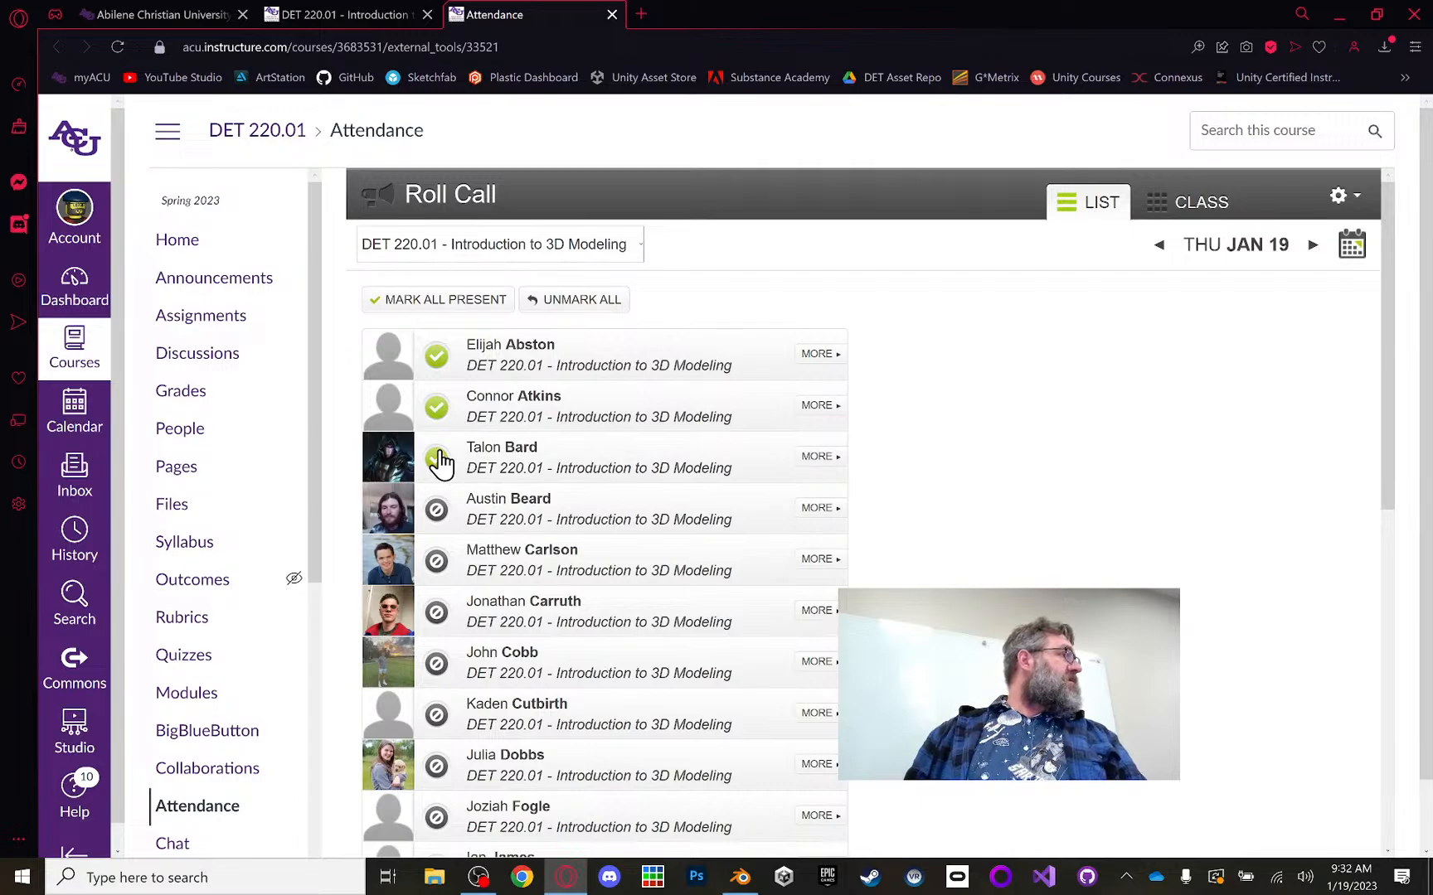
pyautogui.click(435, 511)
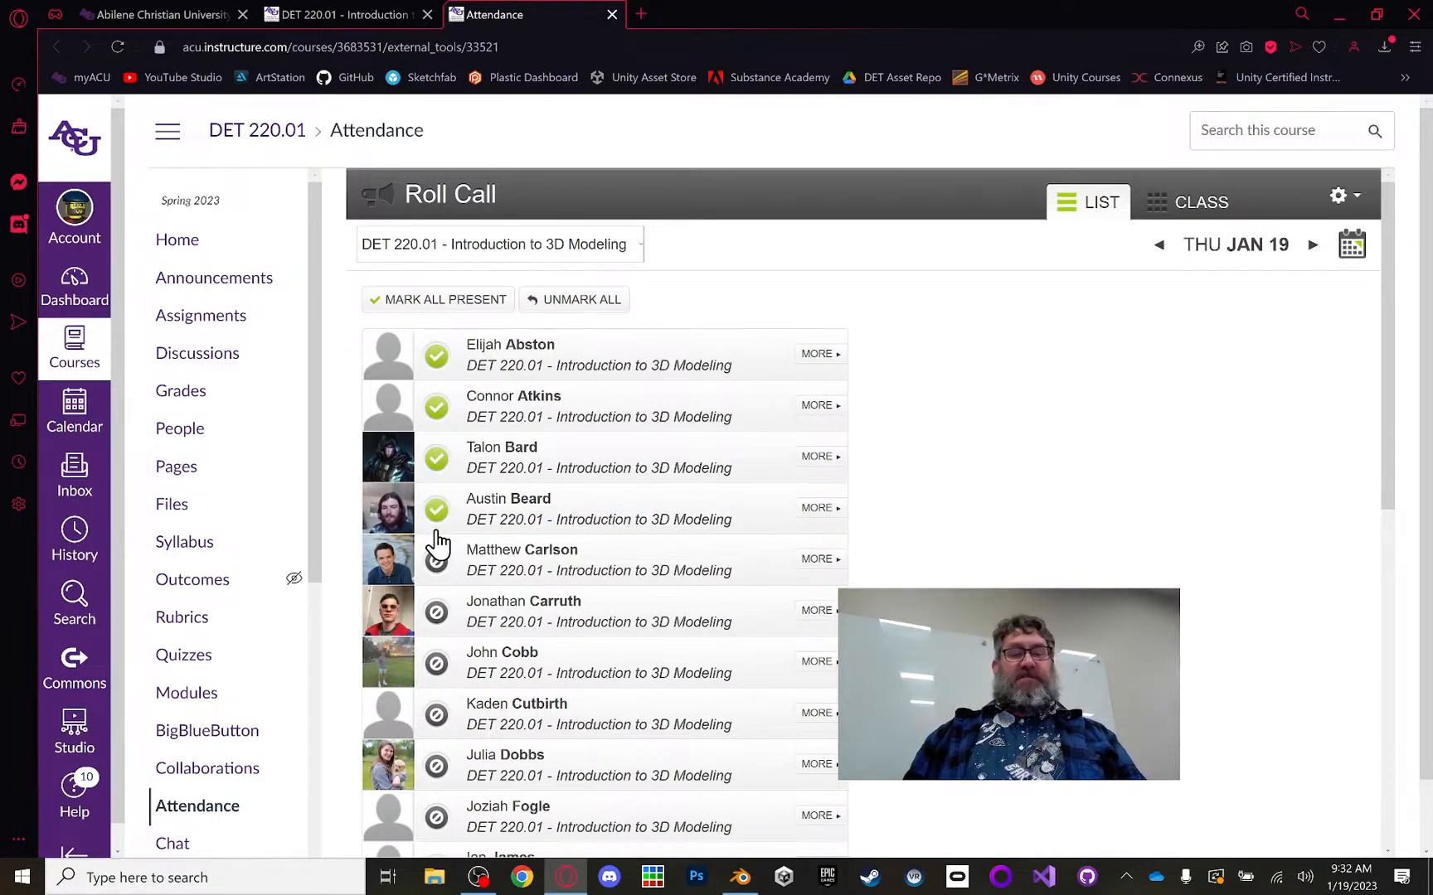
pyautogui.click(437, 564)
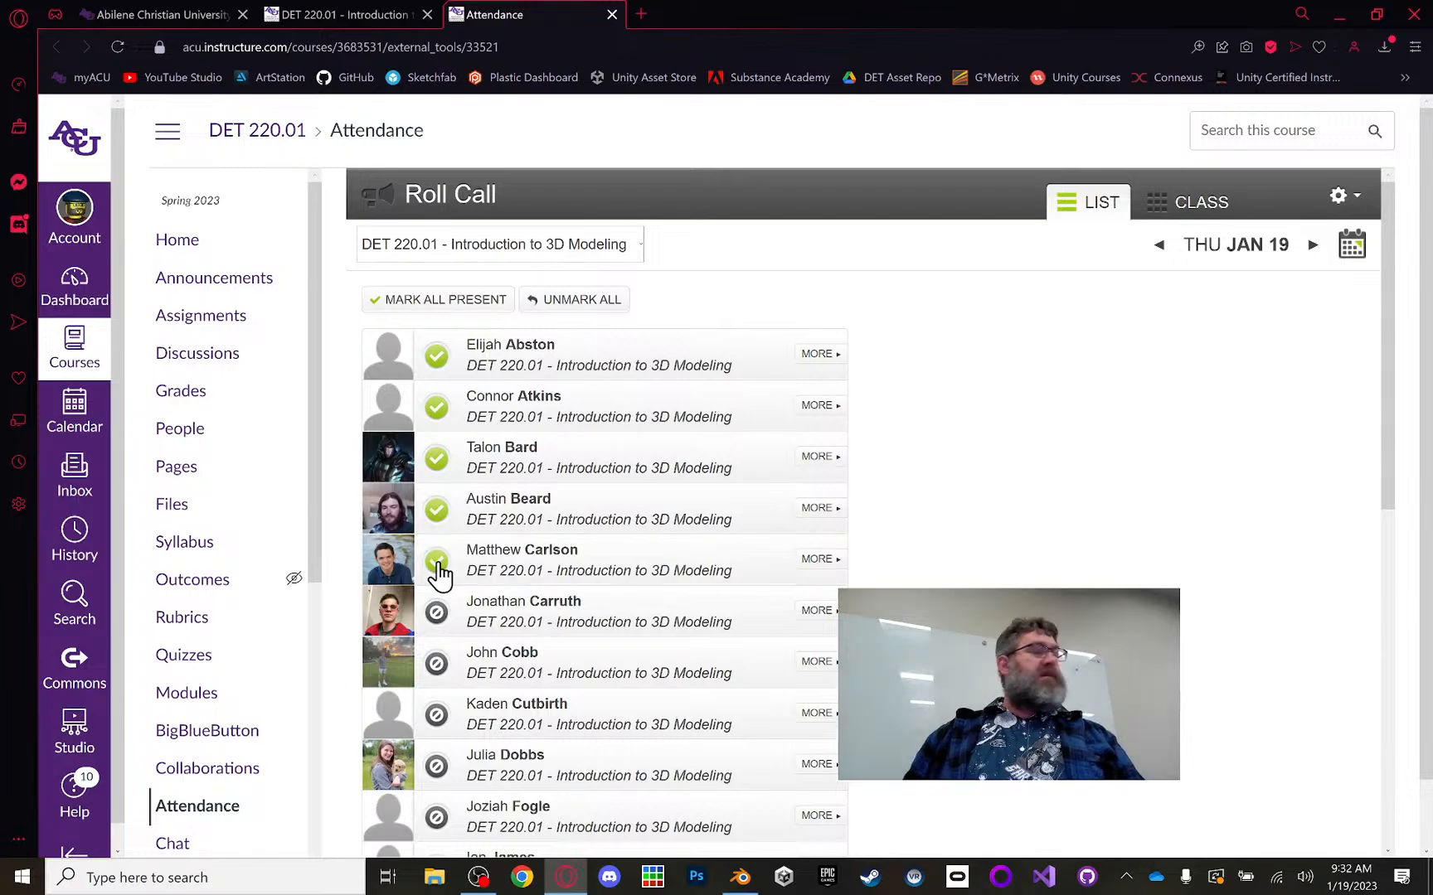
pyautogui.click(436, 615)
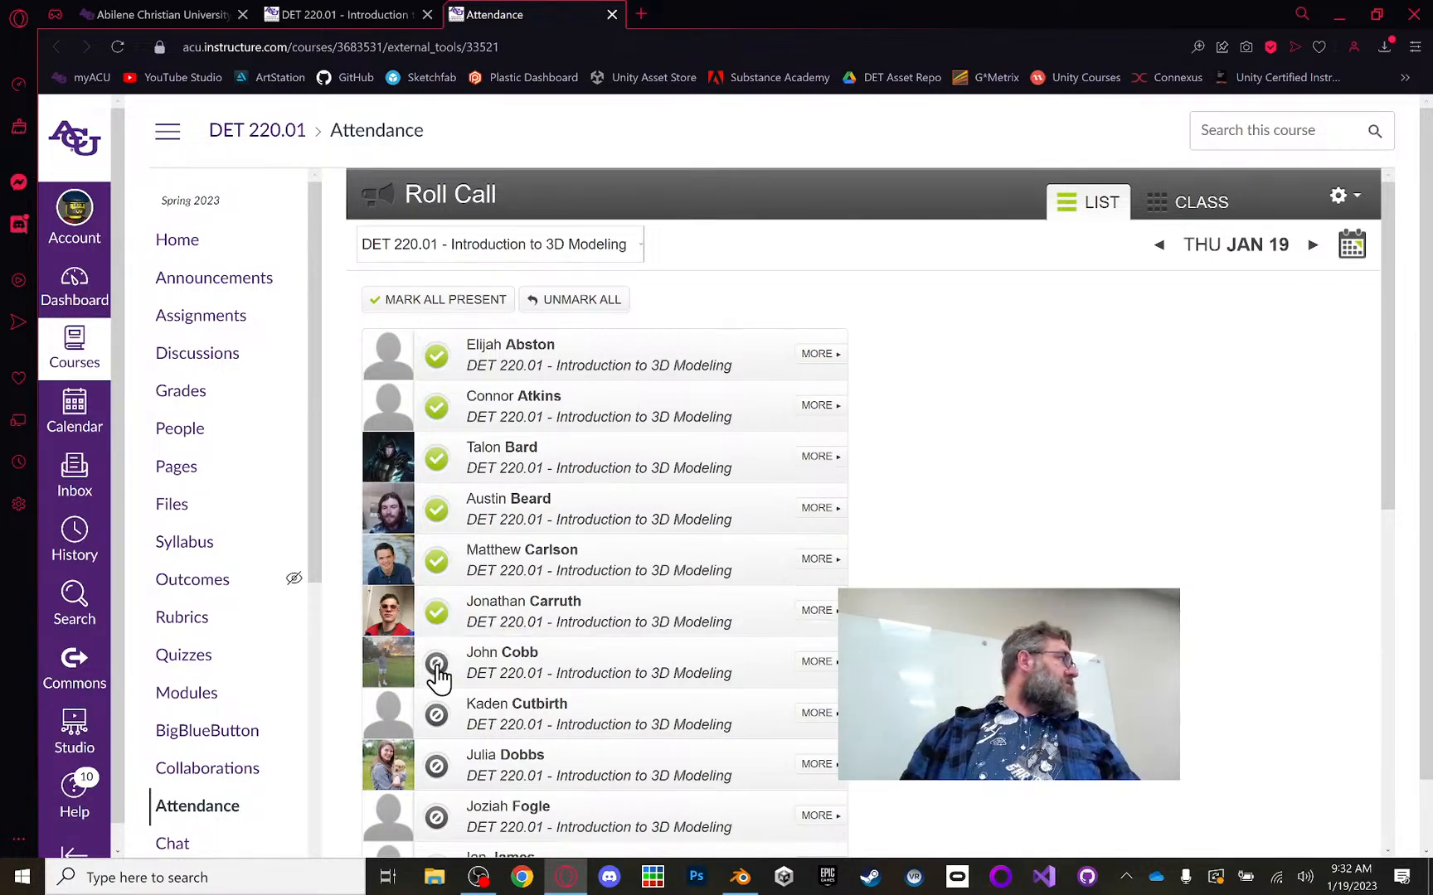
pyautogui.click(437, 666)
# Step: Mark the eighth through eleventh students in the Roll Call list present
pyautogui.scroll(-1, 607, 591)
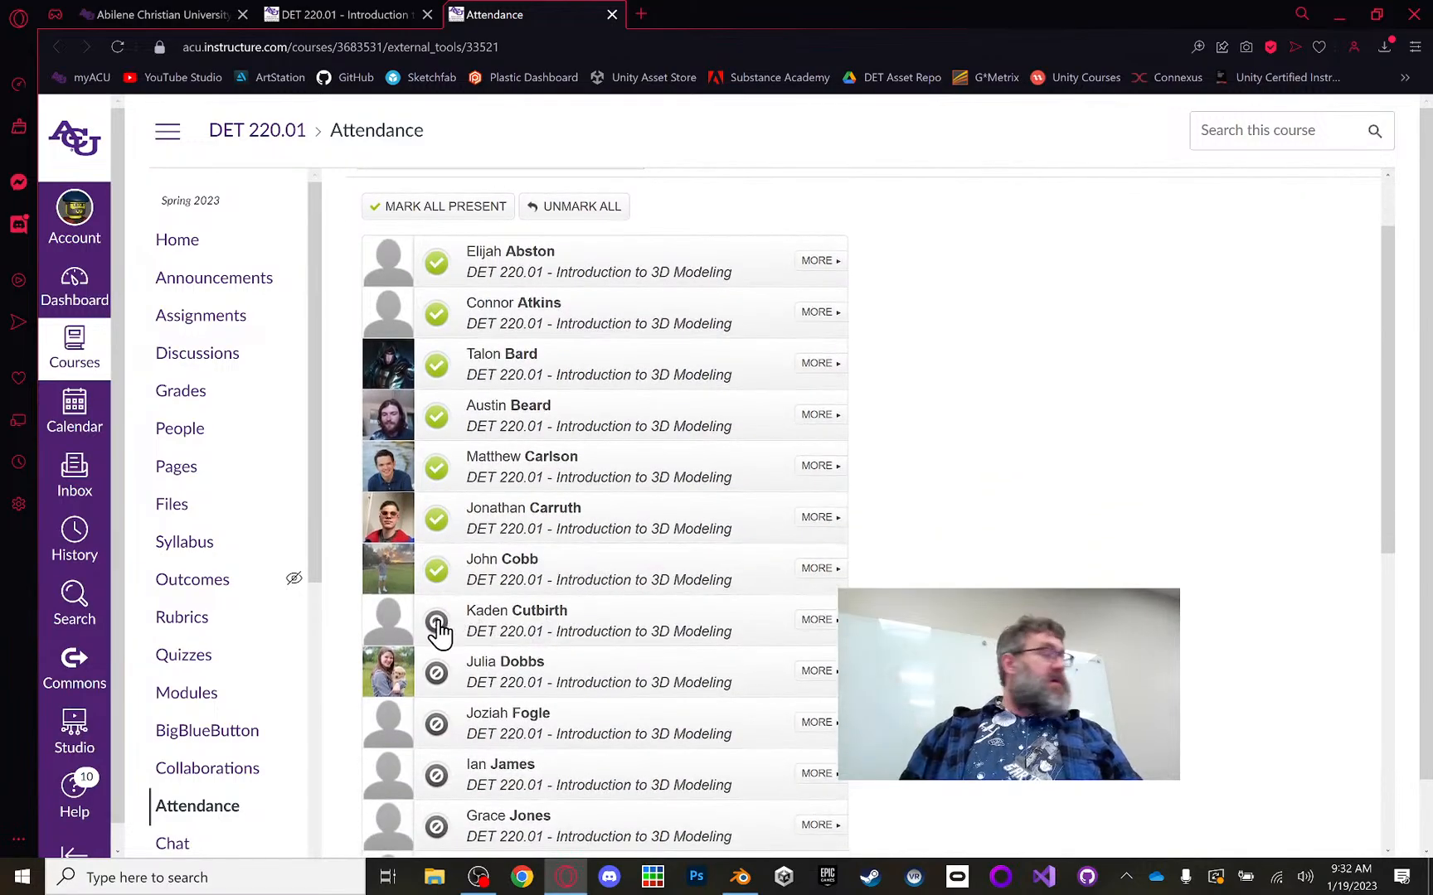
pyautogui.click(437, 623)
pyautogui.scroll(-1, 439, 630)
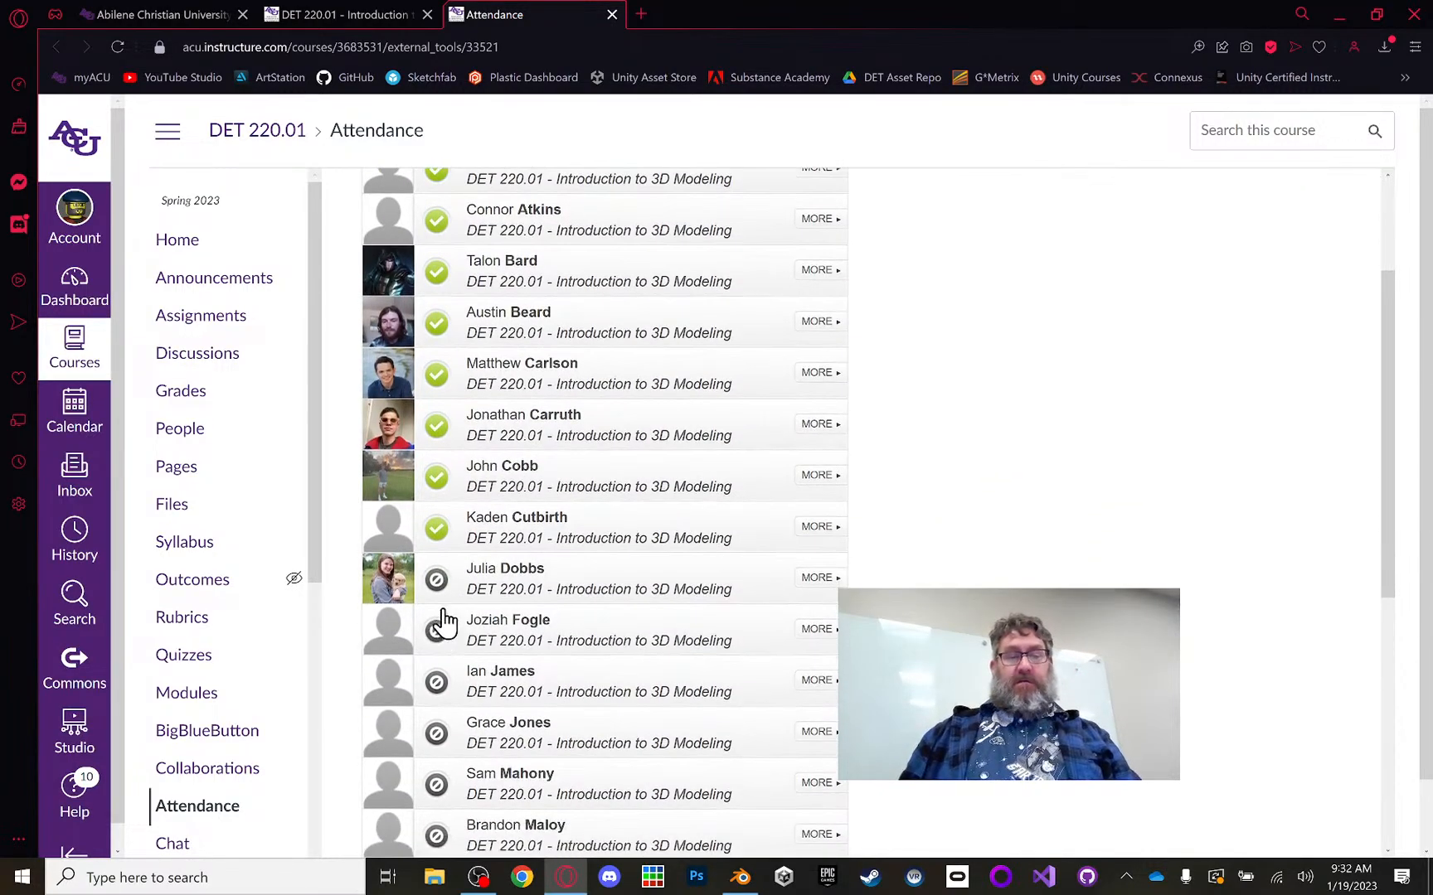
pyautogui.click(437, 580)
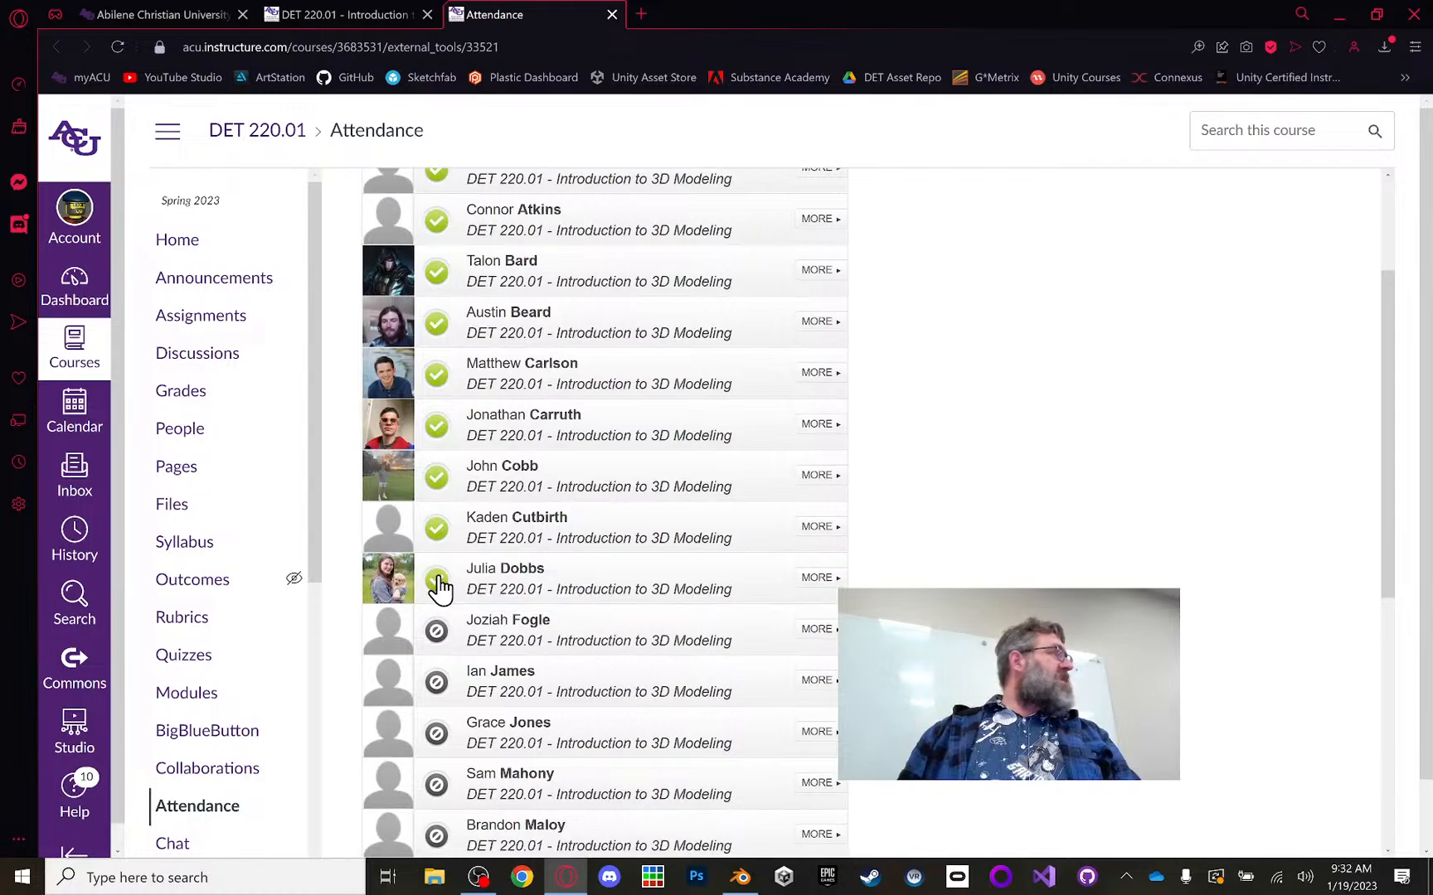
pyautogui.scroll(-1, 437, 551)
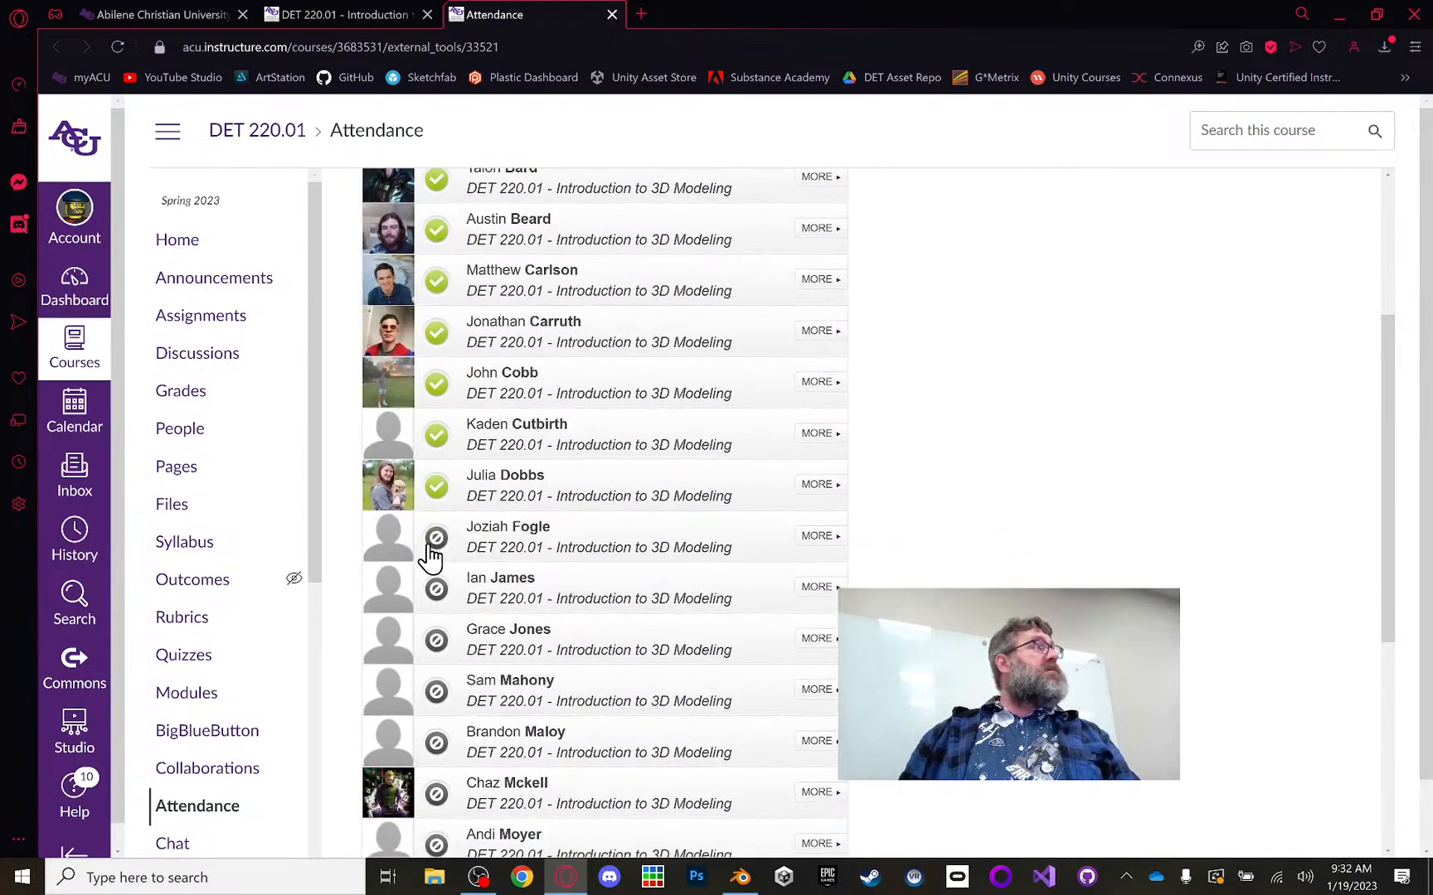
pyautogui.click(436, 541)
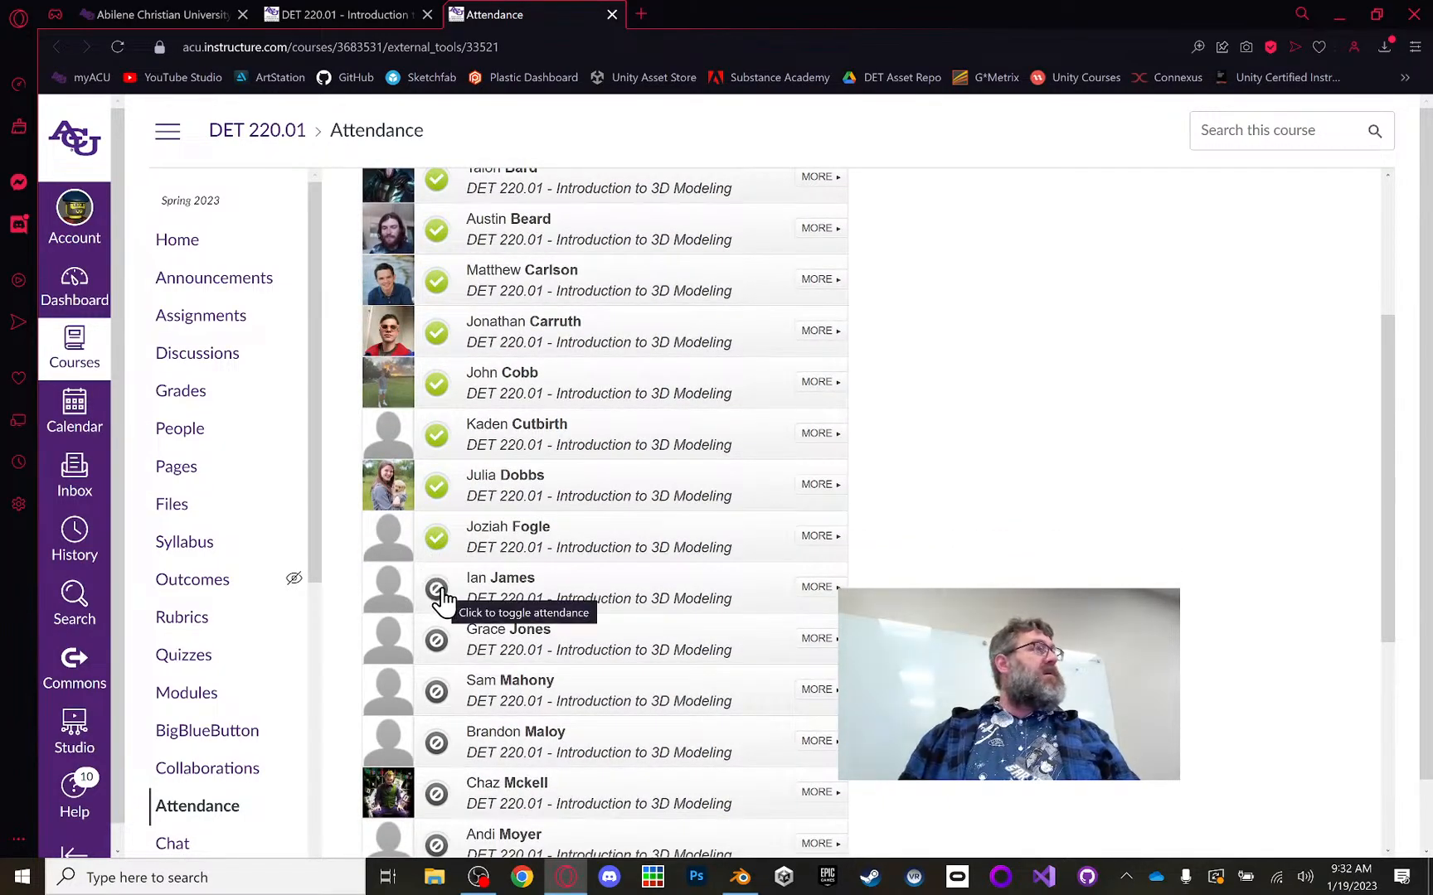
pyautogui.click(440, 591)
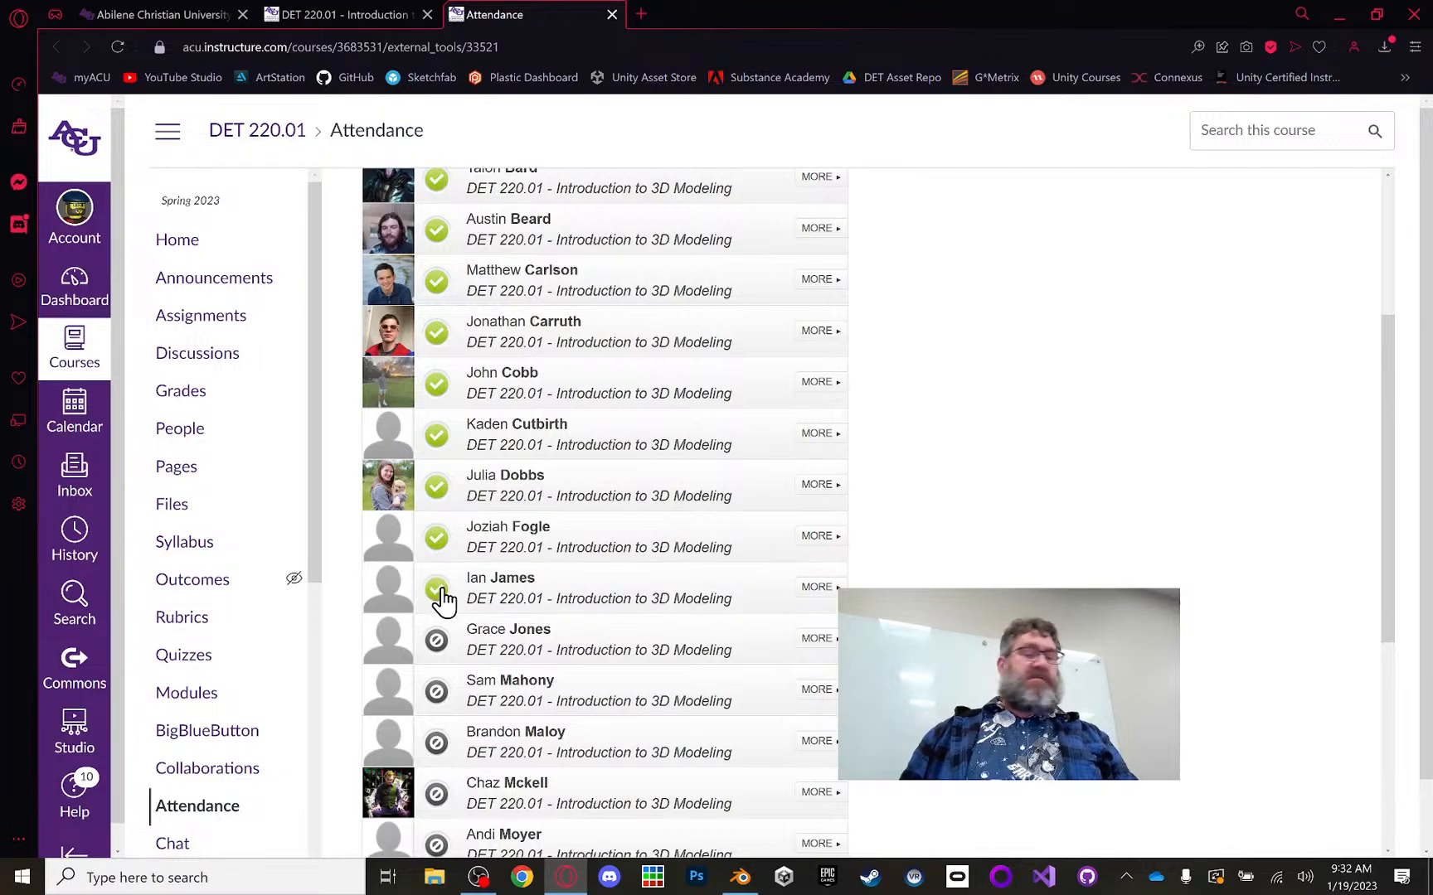
# Step: Mark the twelfth through sixteenth students in the Roll Call list present
pyautogui.scroll(-1, 443, 595)
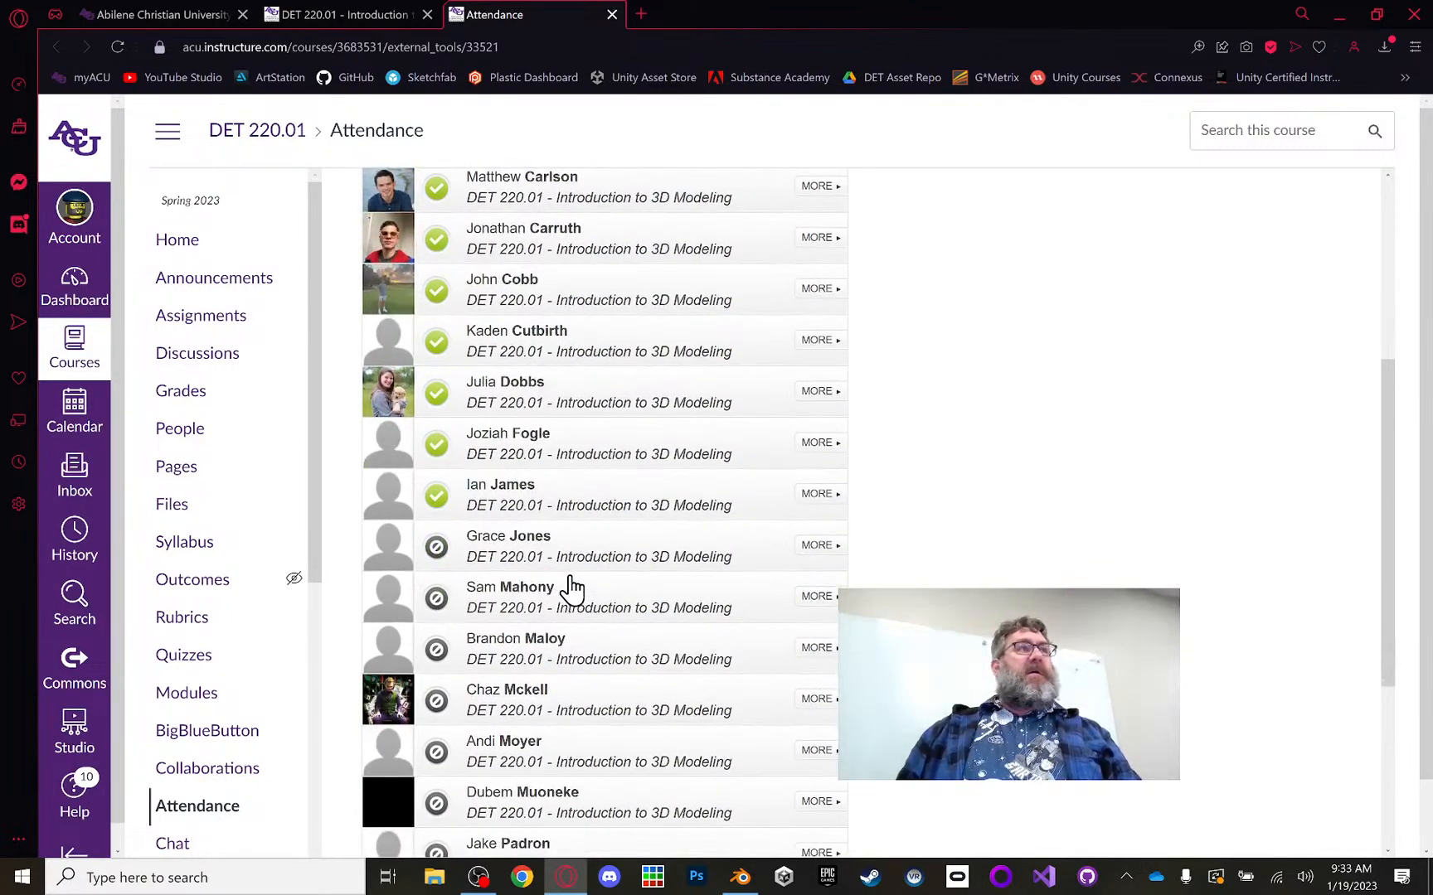
pyautogui.click(439, 548)
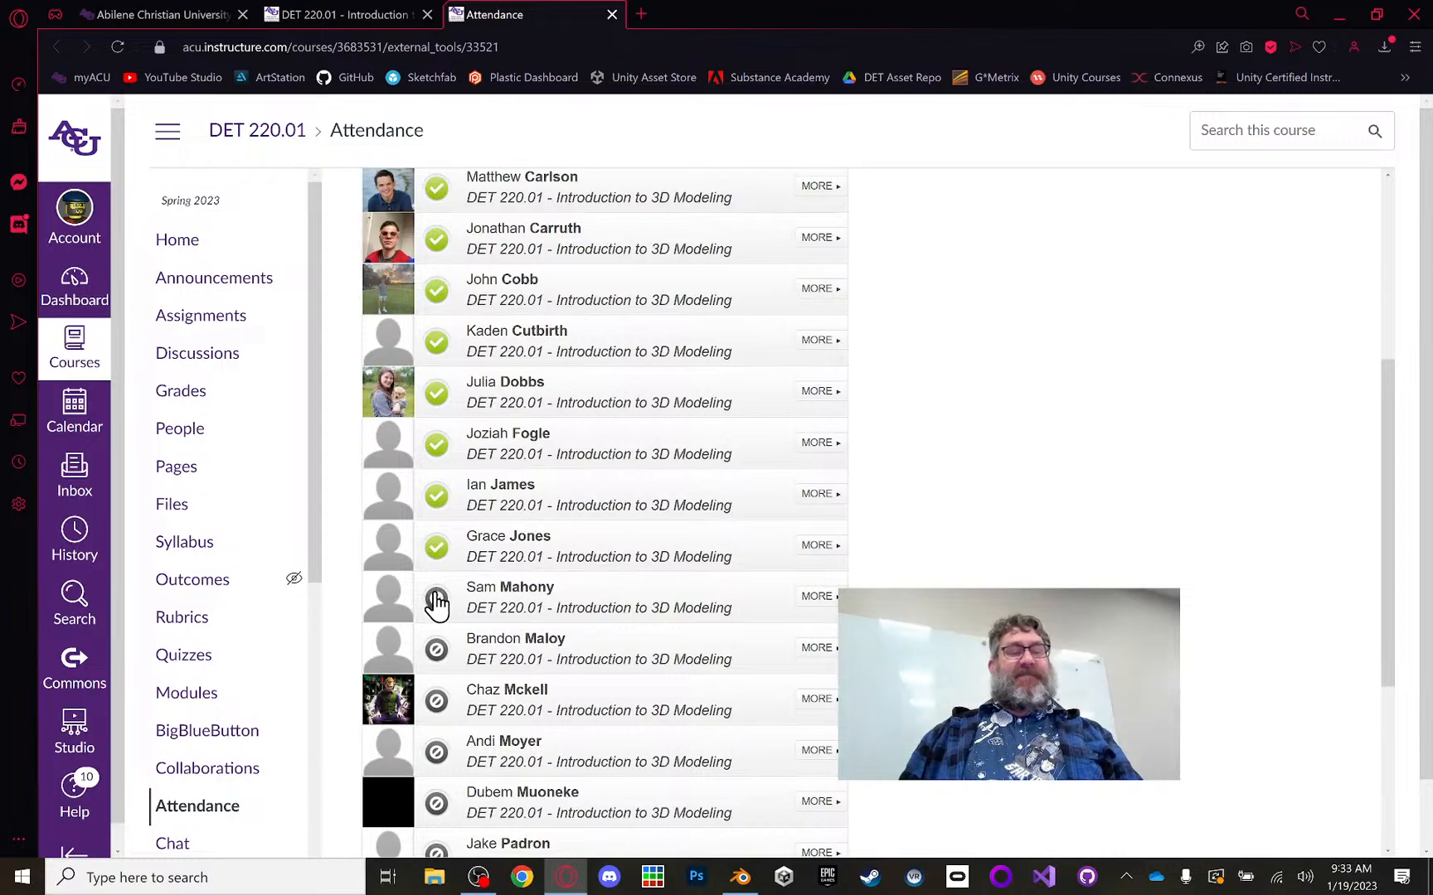
pyautogui.click(436, 600)
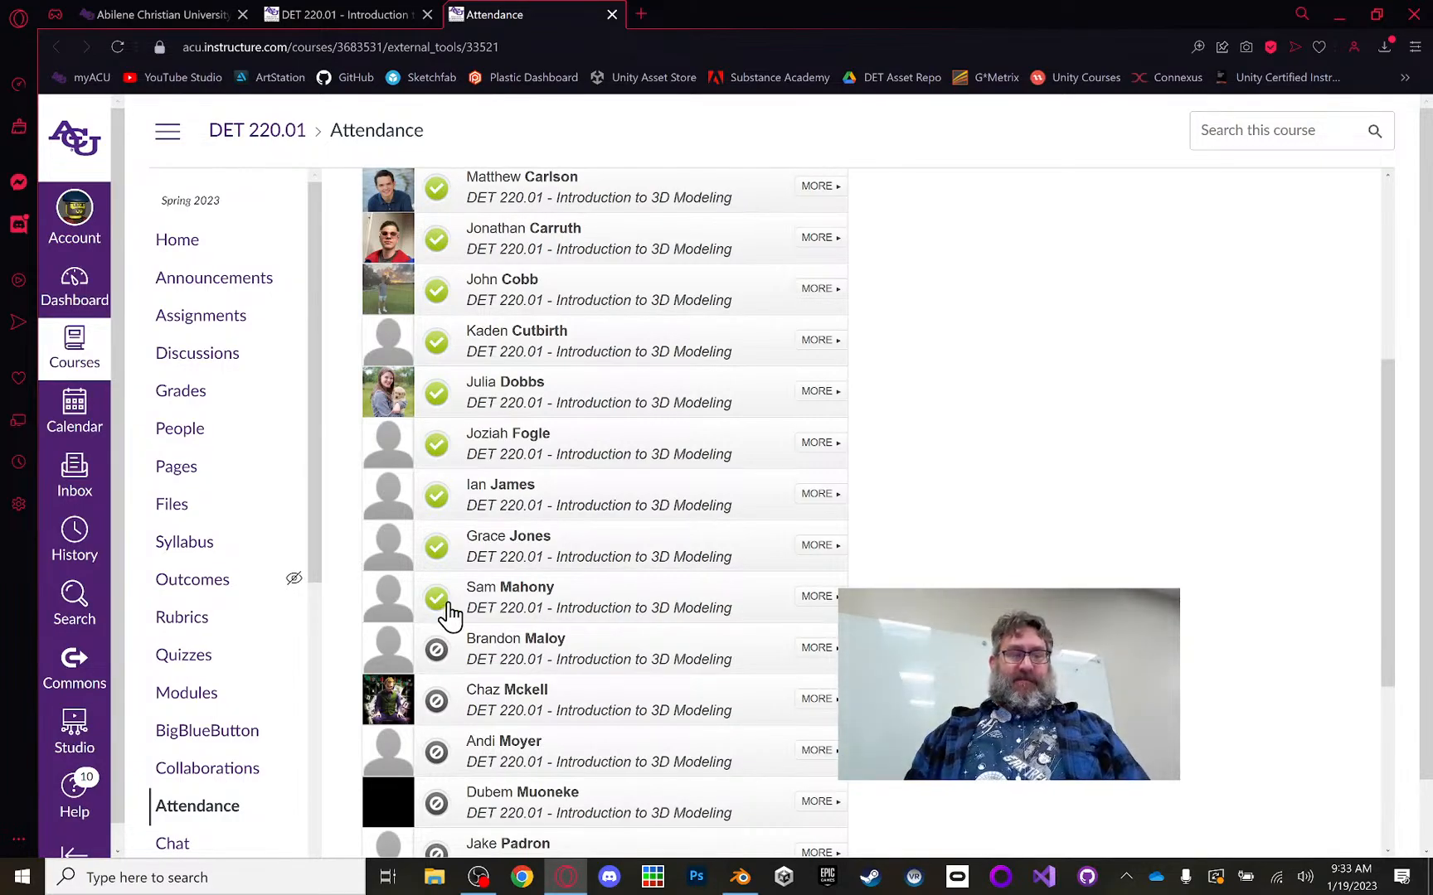
pyautogui.click(436, 652)
pyautogui.click(437, 702)
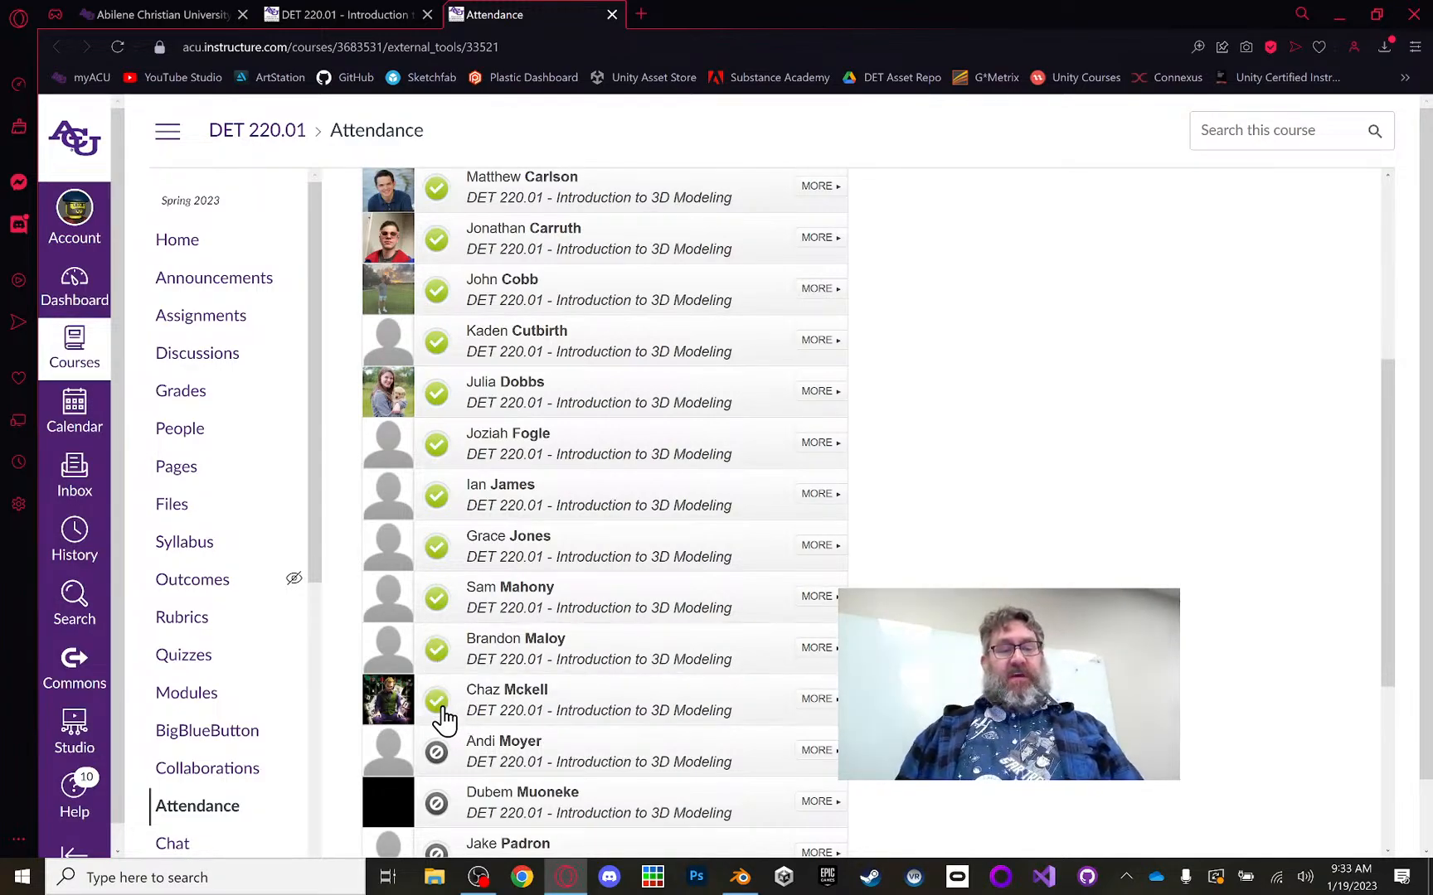
pyautogui.click(435, 756)
# Step: Mark the seventeenth student in the Roll Call list absent and review that student's attendance details
pyautogui.scroll(-1, 592, 684)
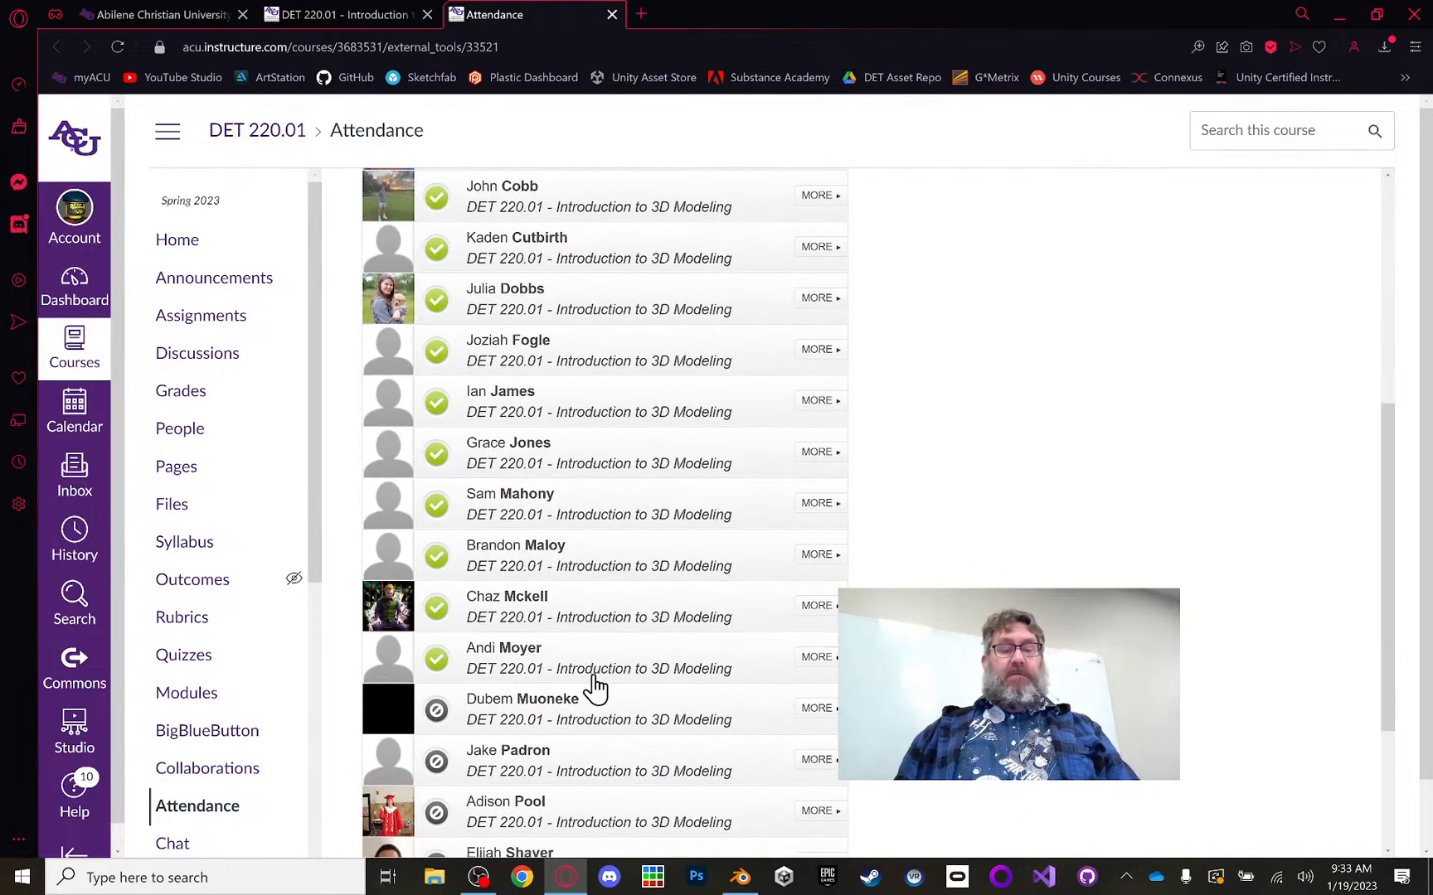
pyautogui.click(437, 713)
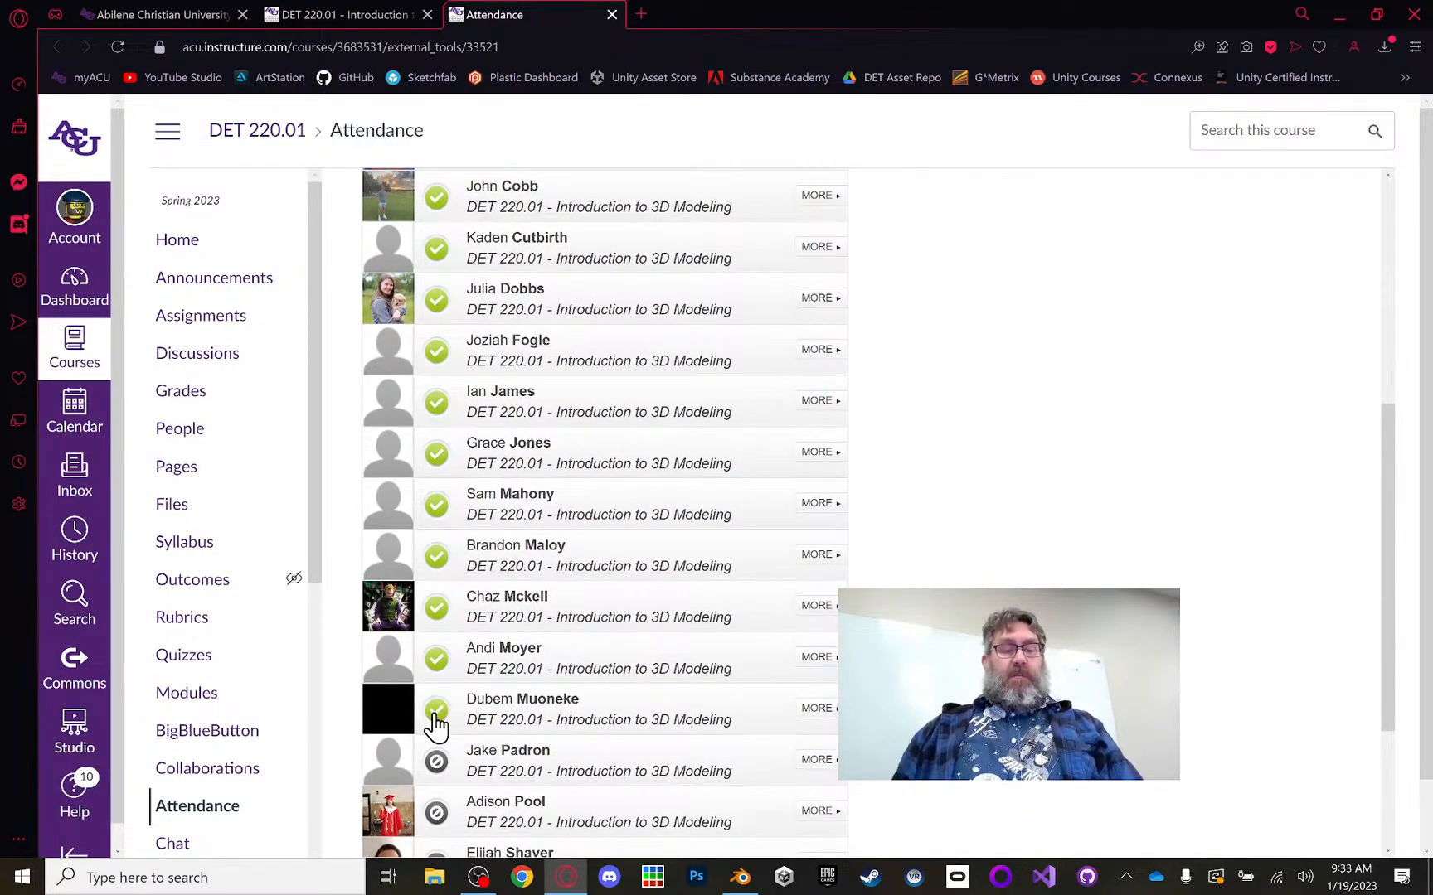
pyautogui.click(438, 713)
pyautogui.click(817, 710)
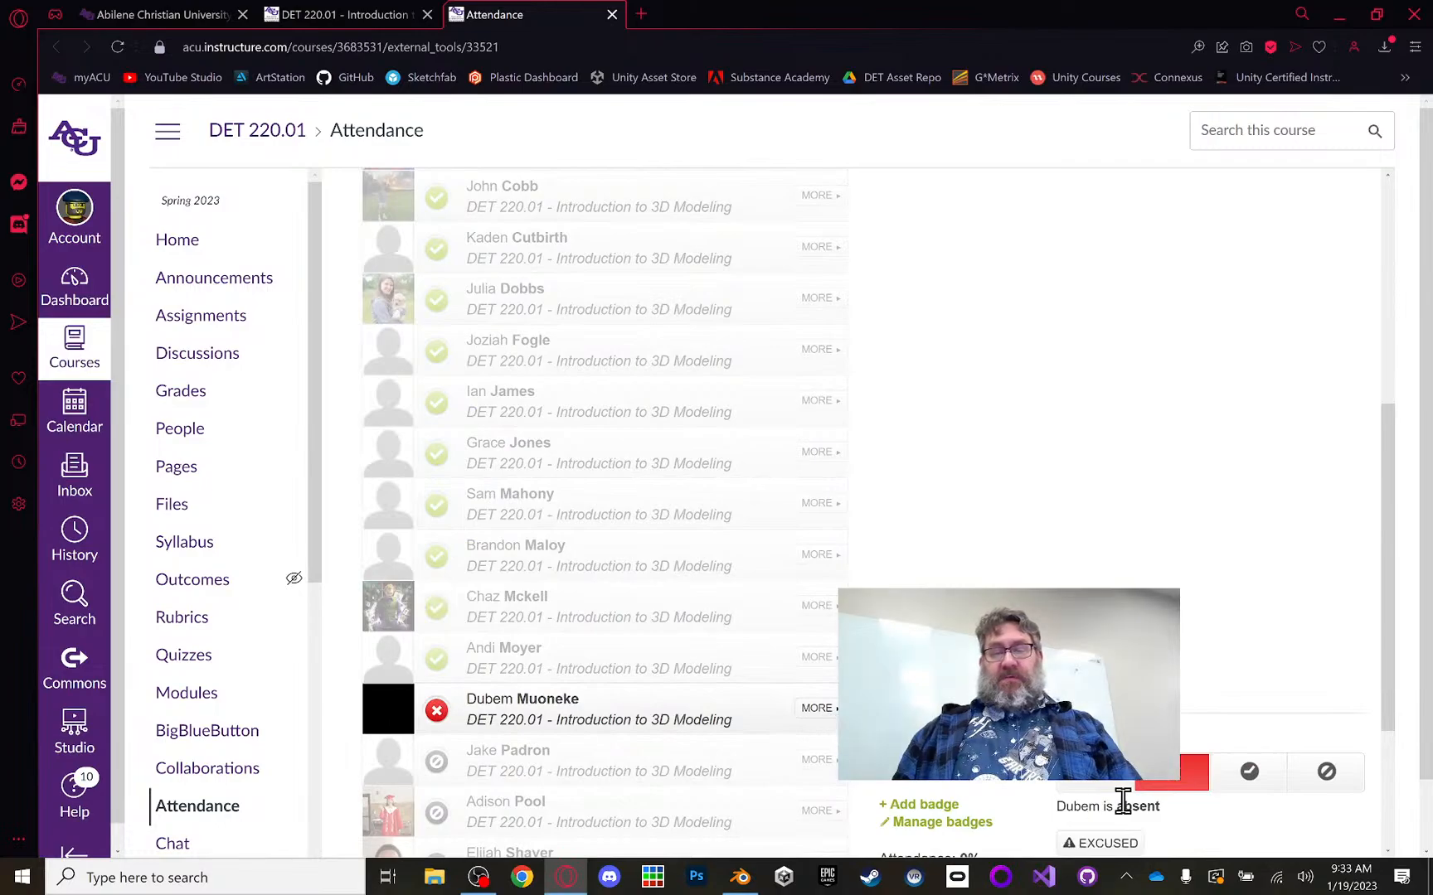
pyautogui.scroll(-1, 1132, 797)
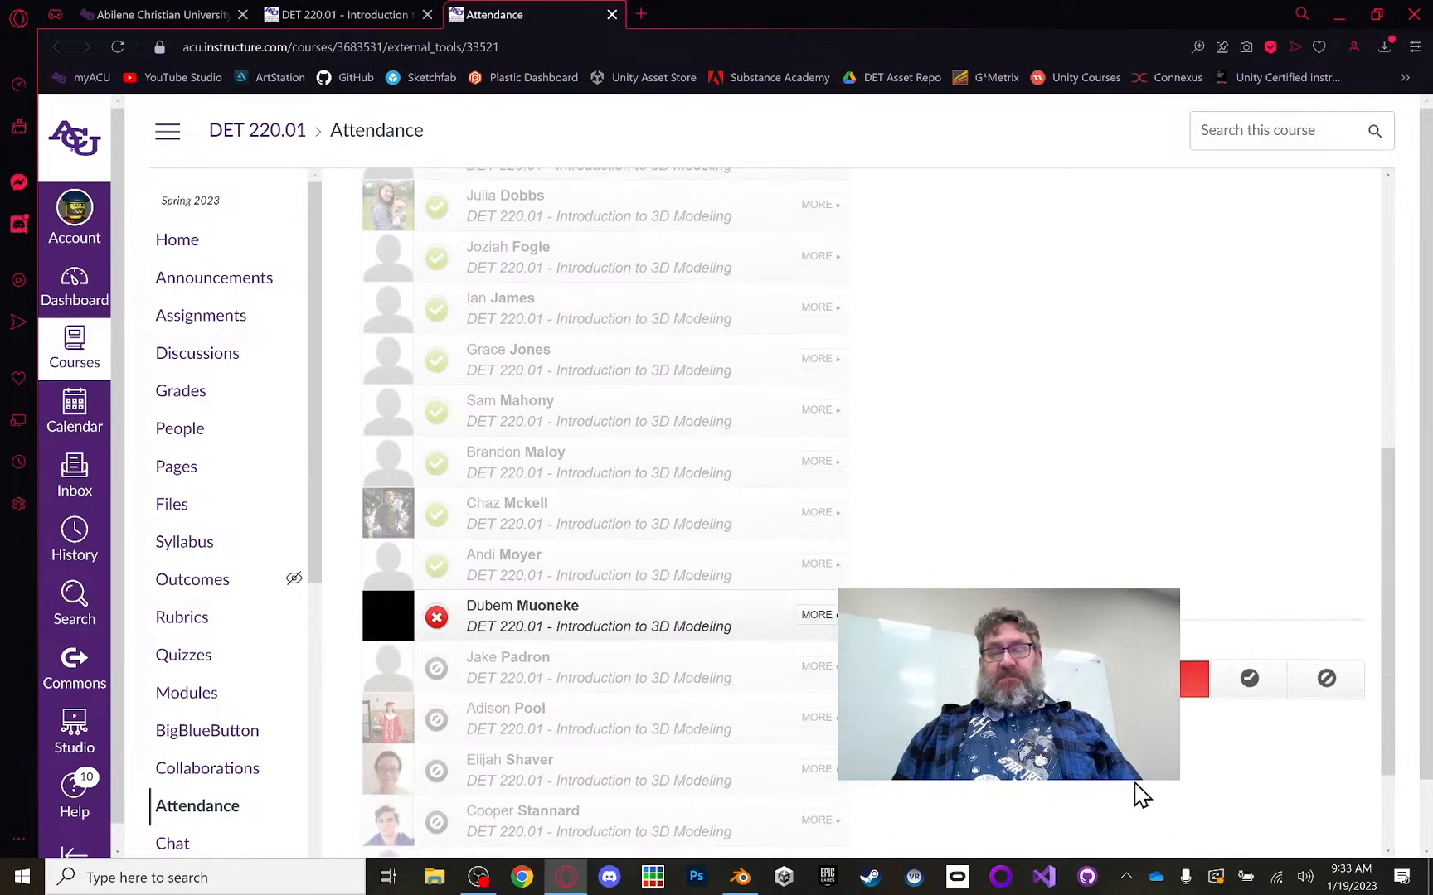
pyautogui.click(1135, 499)
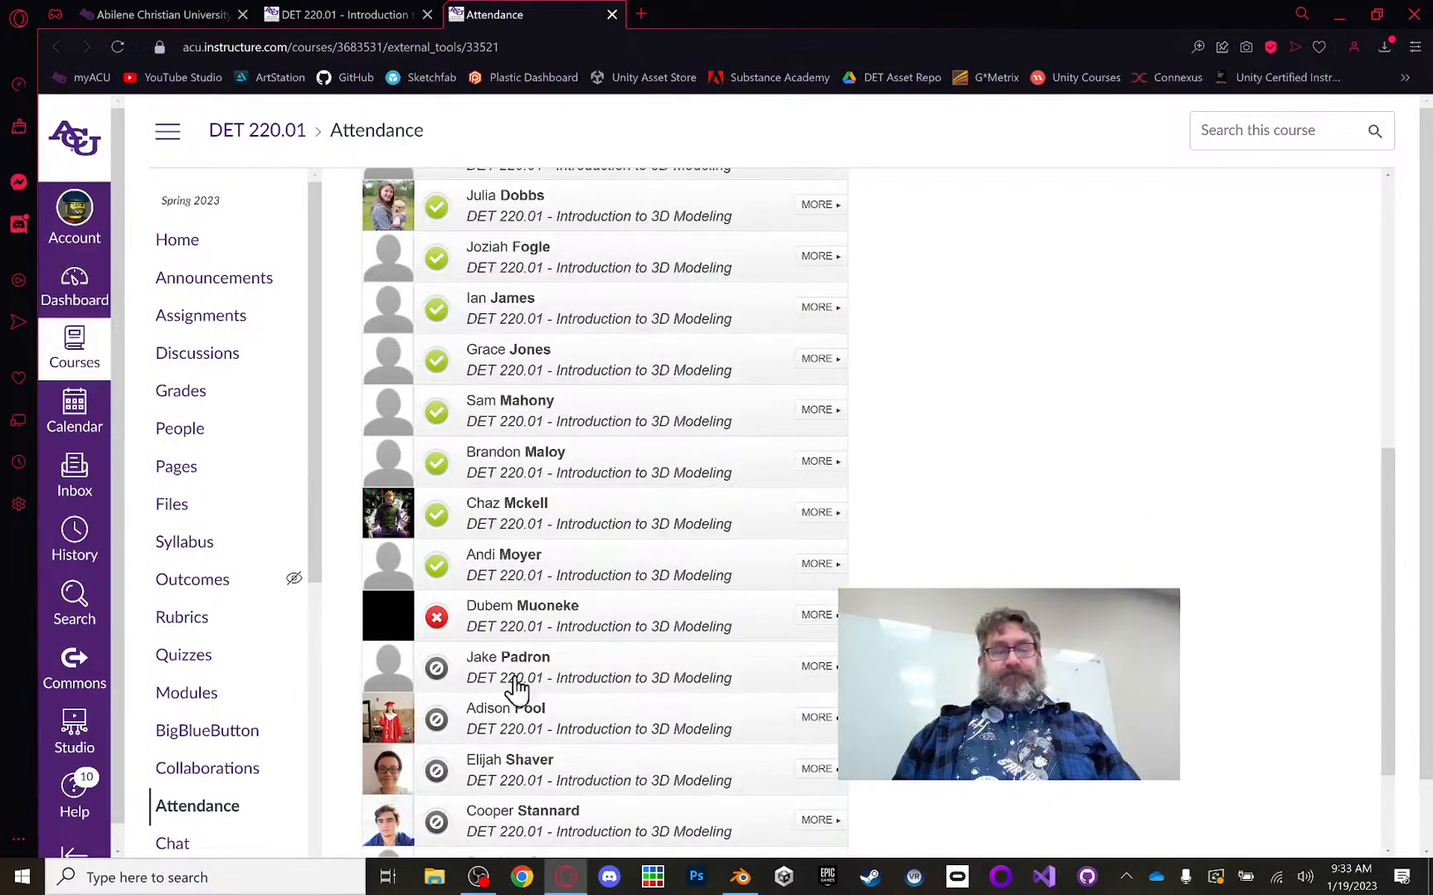
# Step: Mark the eighteenth student in the Roll Call list absent and the nineteenth student present
pyautogui.doubleClick(438, 670)
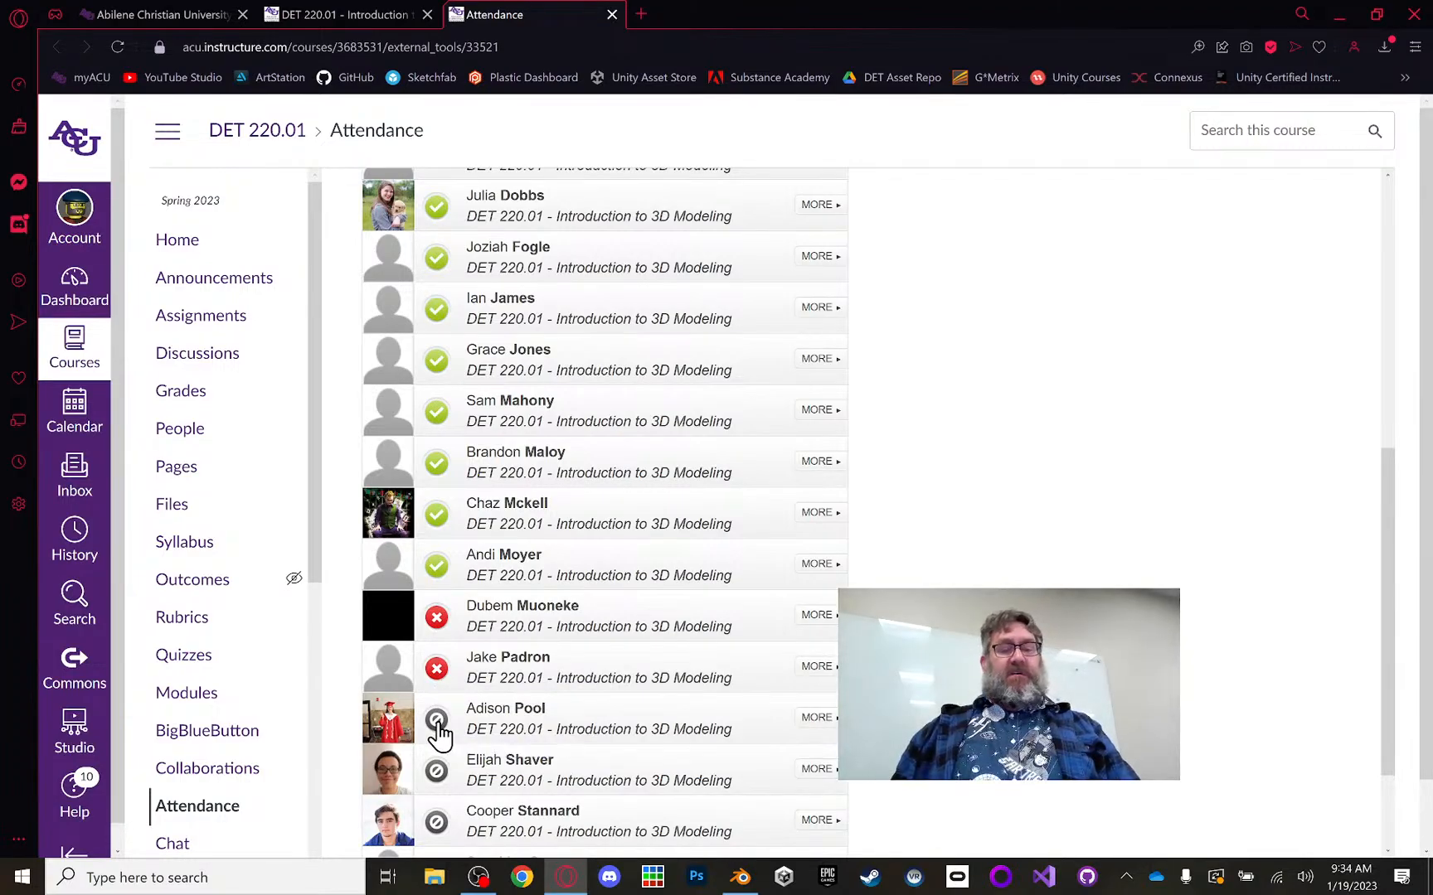
pyautogui.click(438, 721)
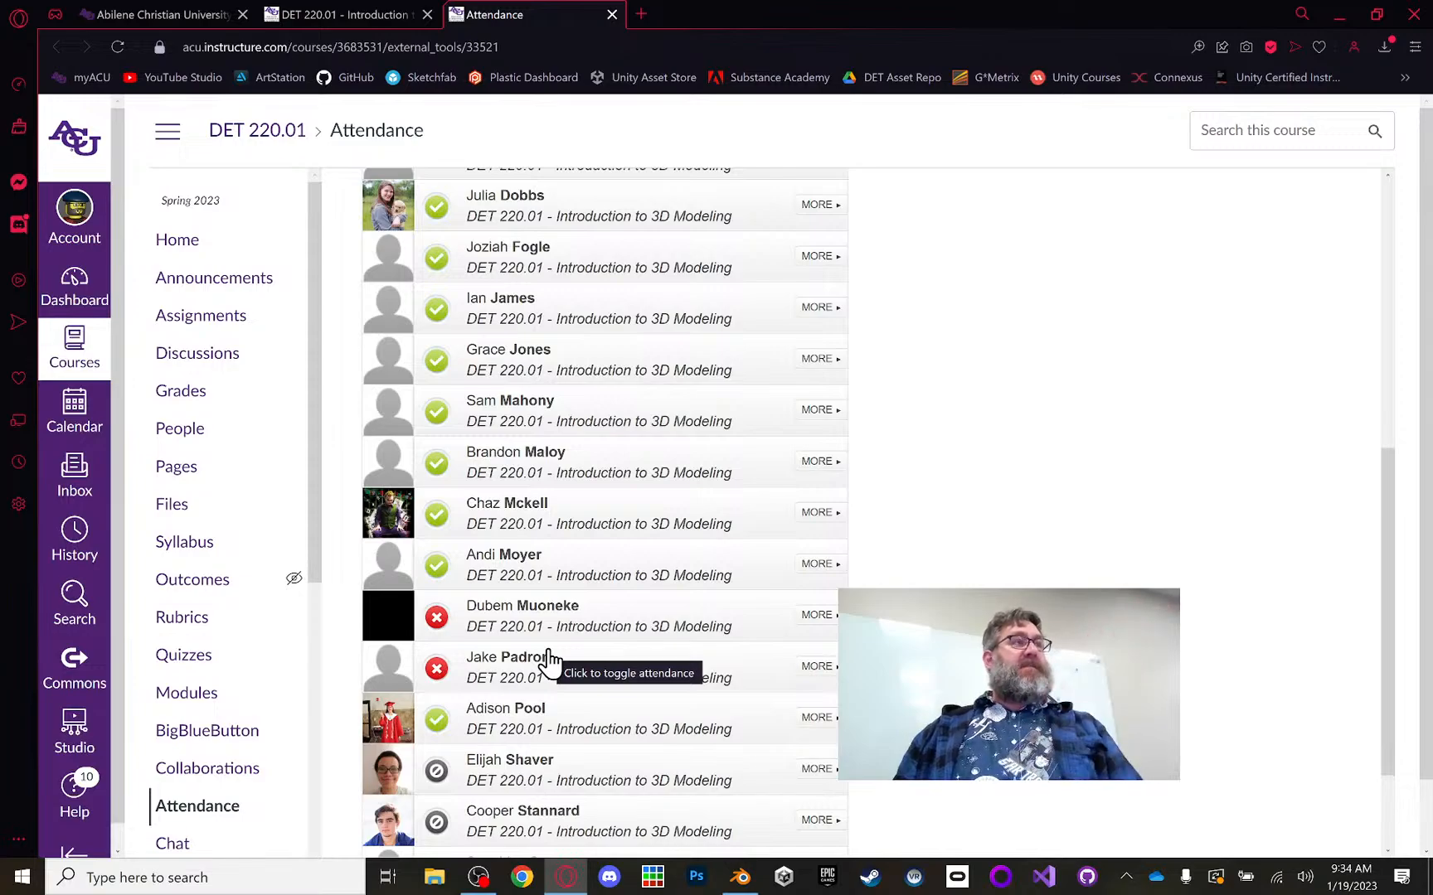
pyautogui.scroll(-1, 631, 645)
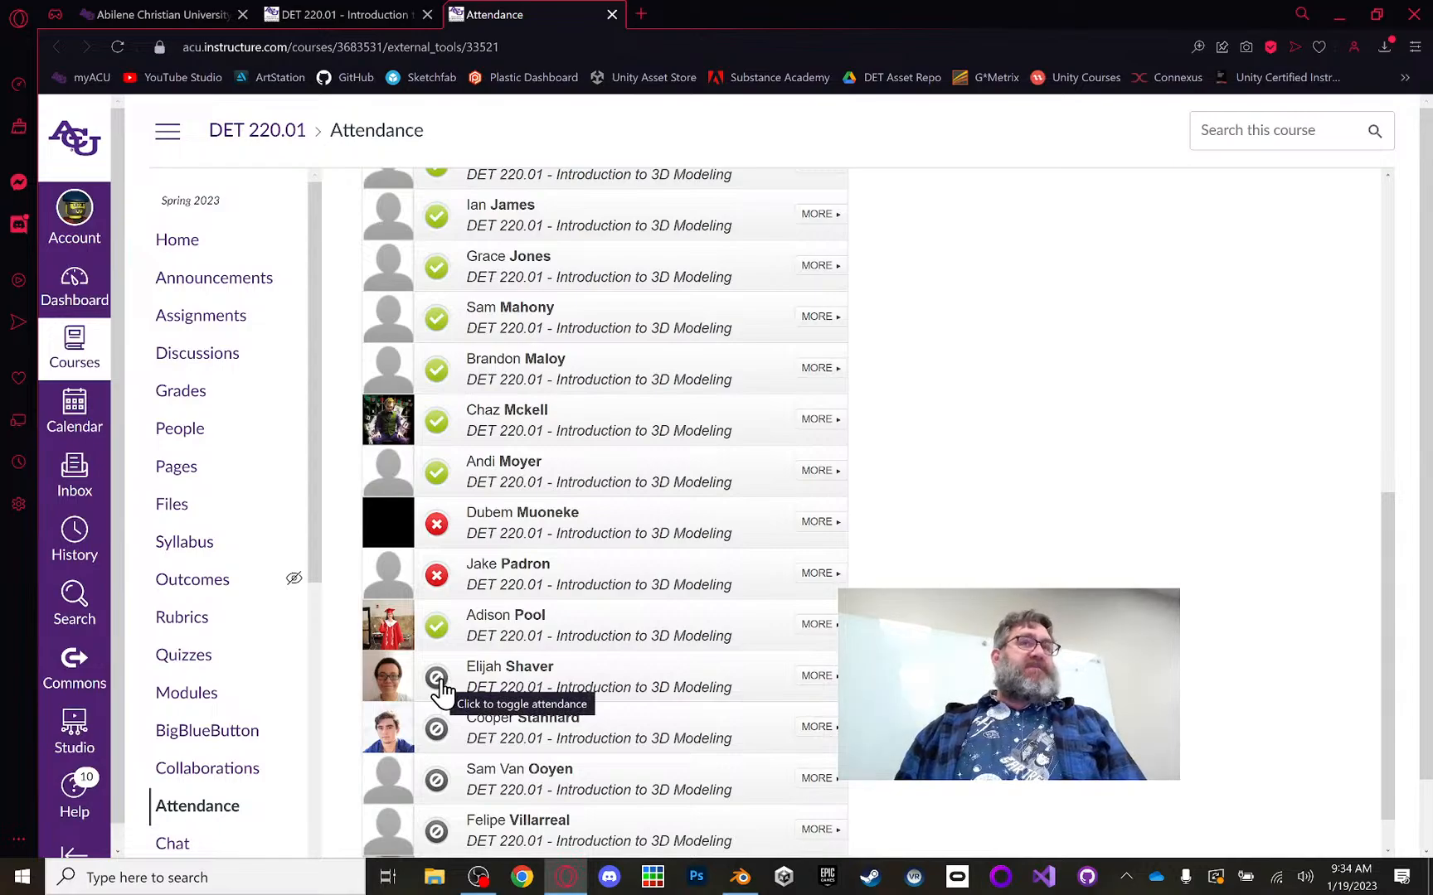
# Step: Mark the twentieth through twenty-fourth students in the Roll Call list present and check the completed list
pyautogui.click(442, 686)
pyautogui.scroll(-1, 539, 639)
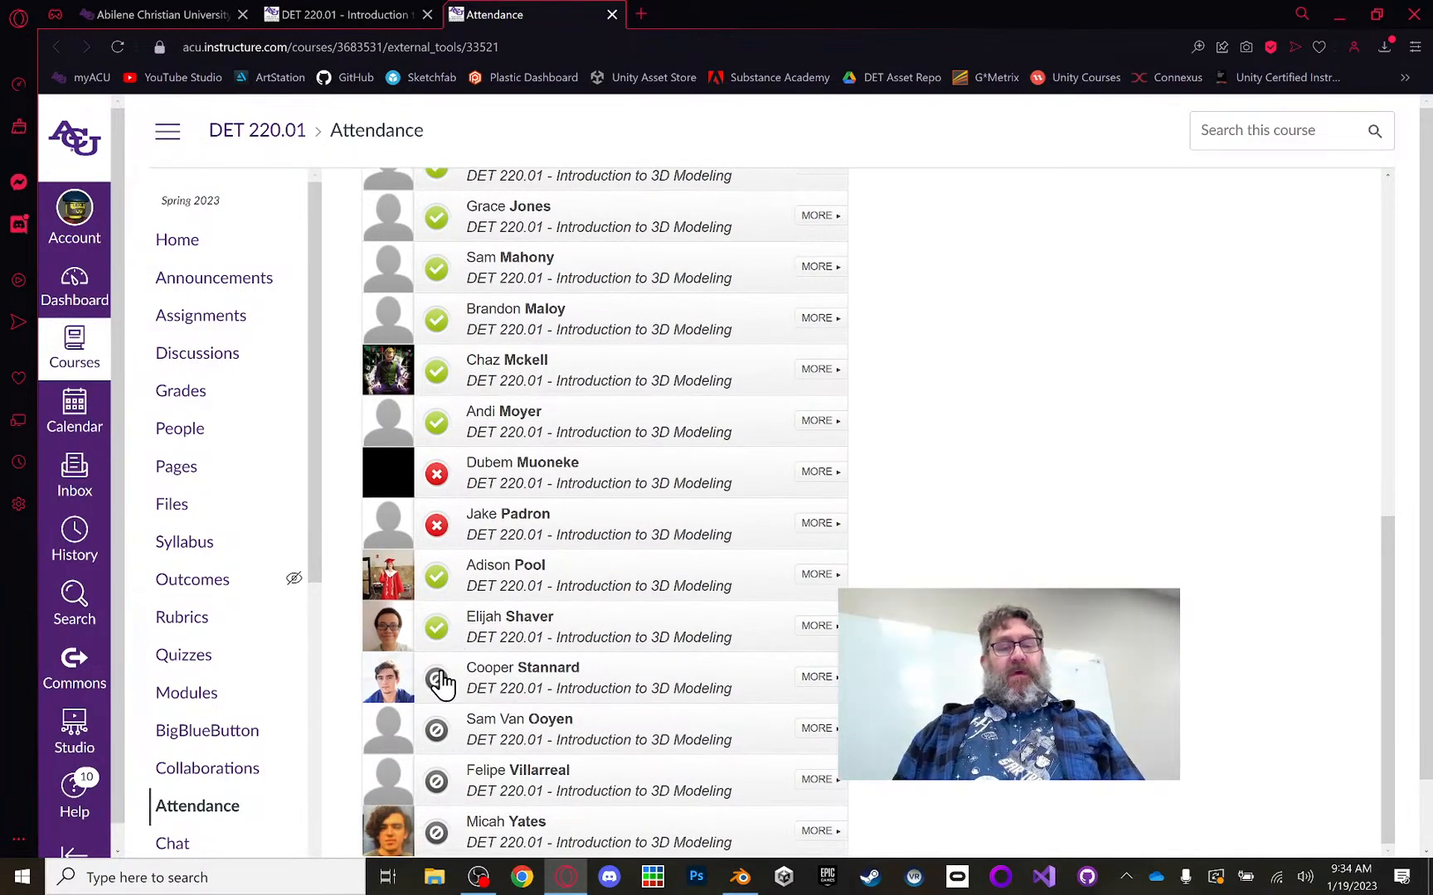
pyautogui.scroll(-1, 448, 685)
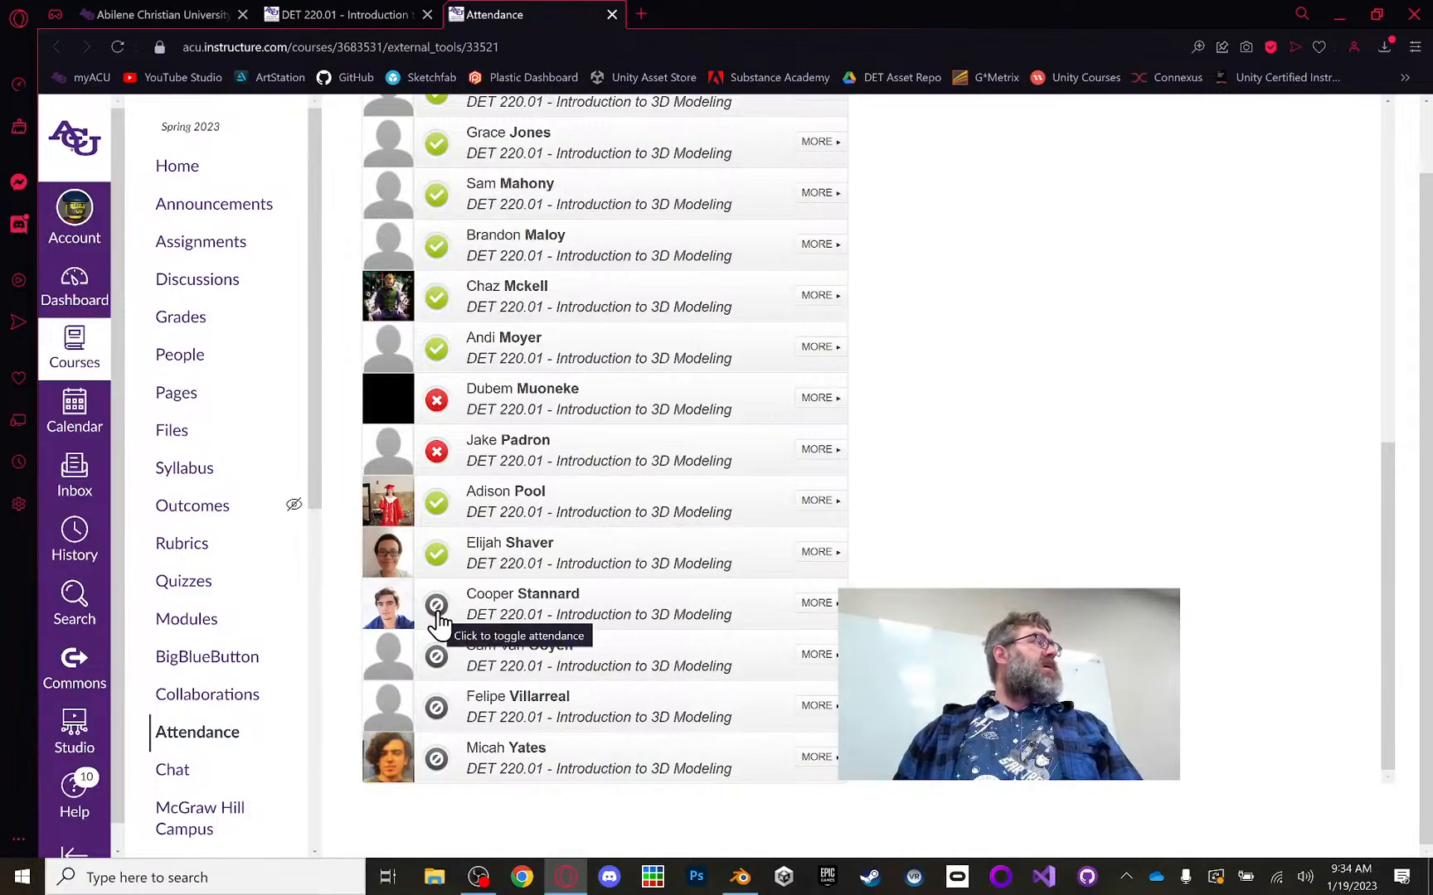
pyautogui.click(437, 613)
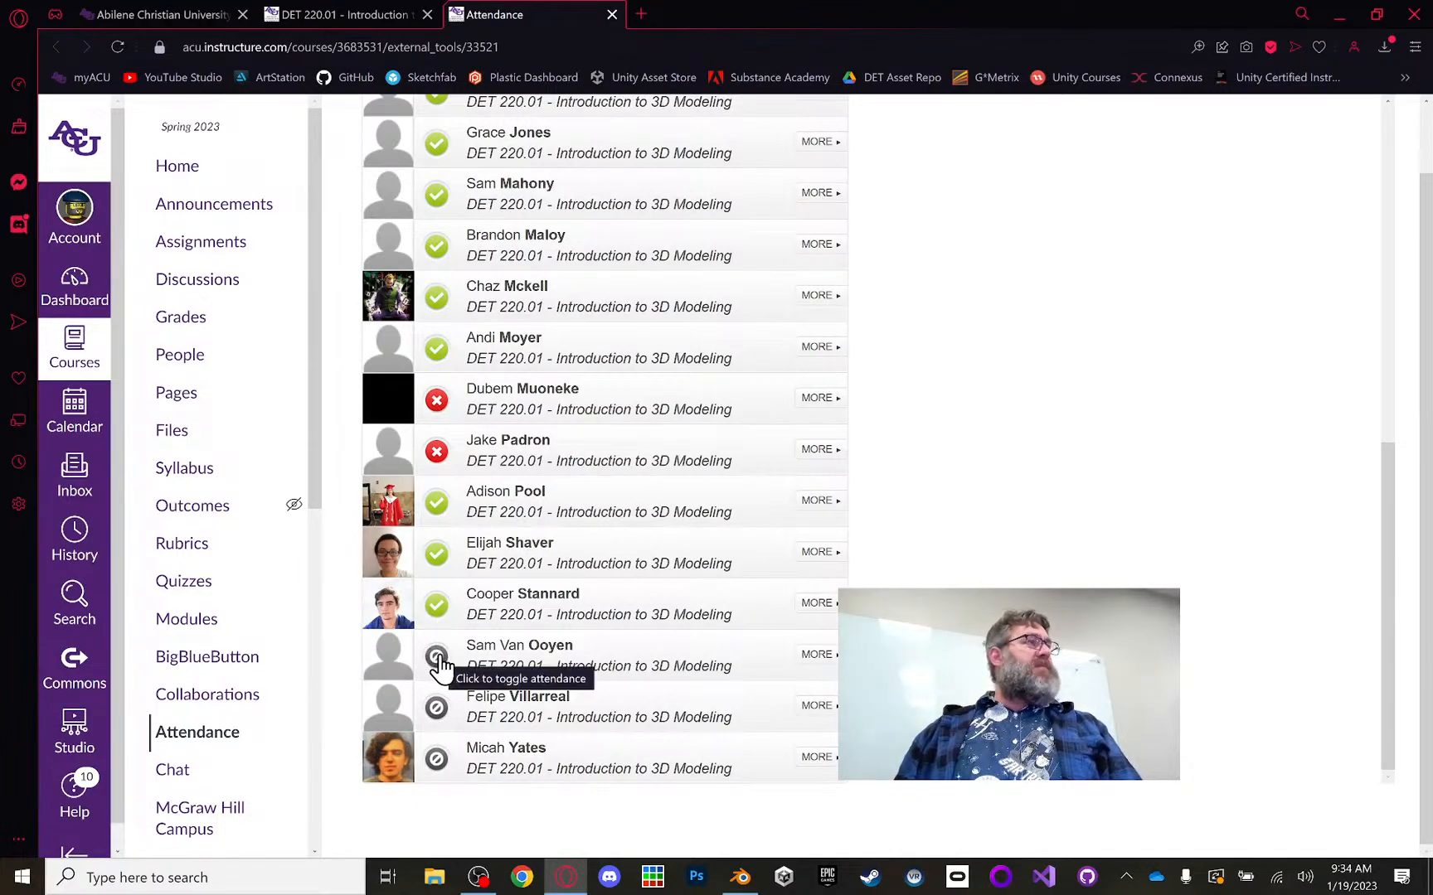
pyautogui.click(437, 658)
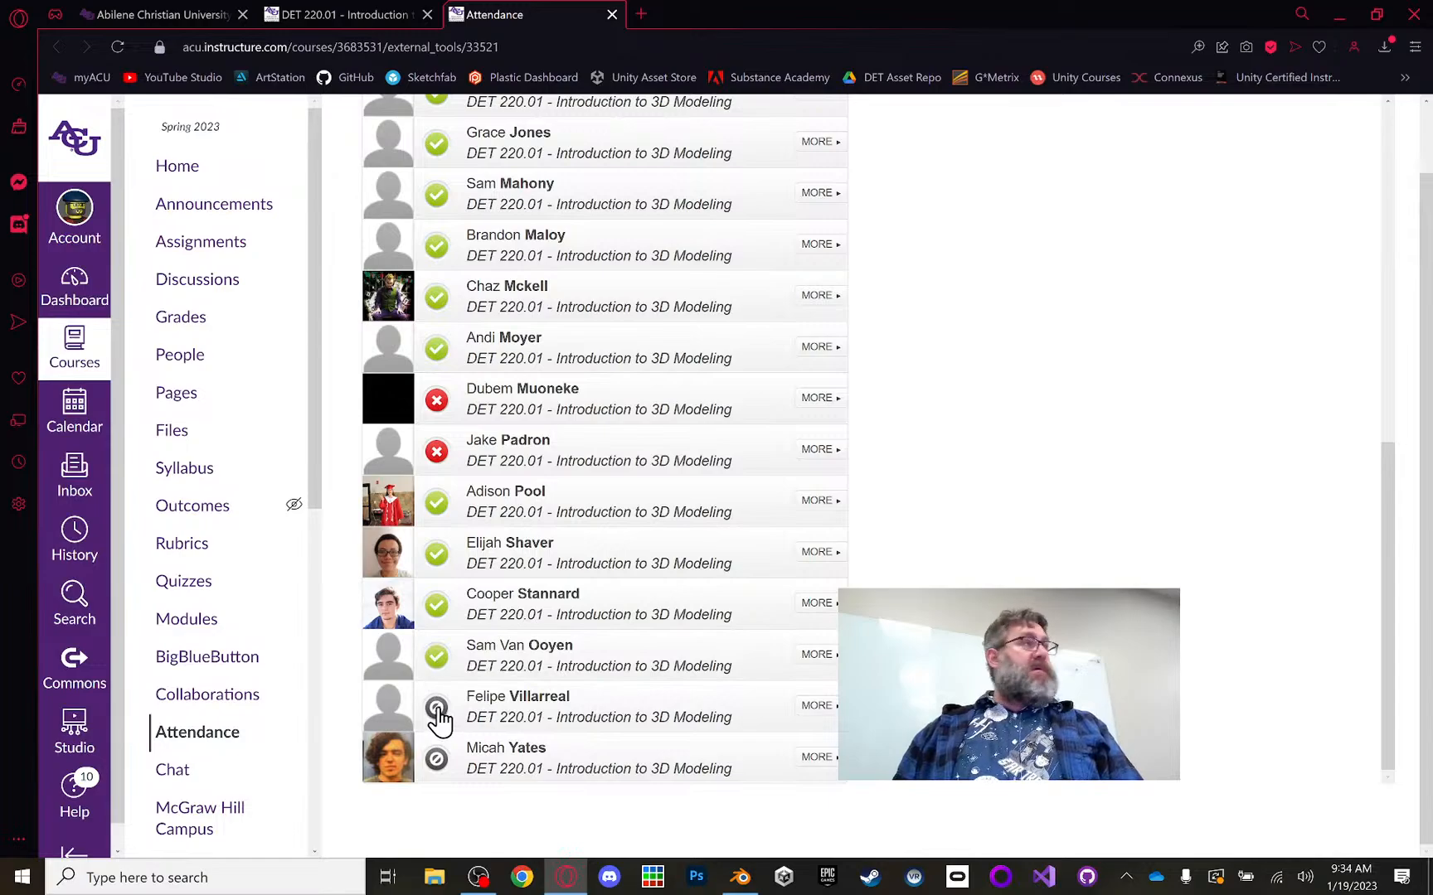
pyautogui.click(436, 710)
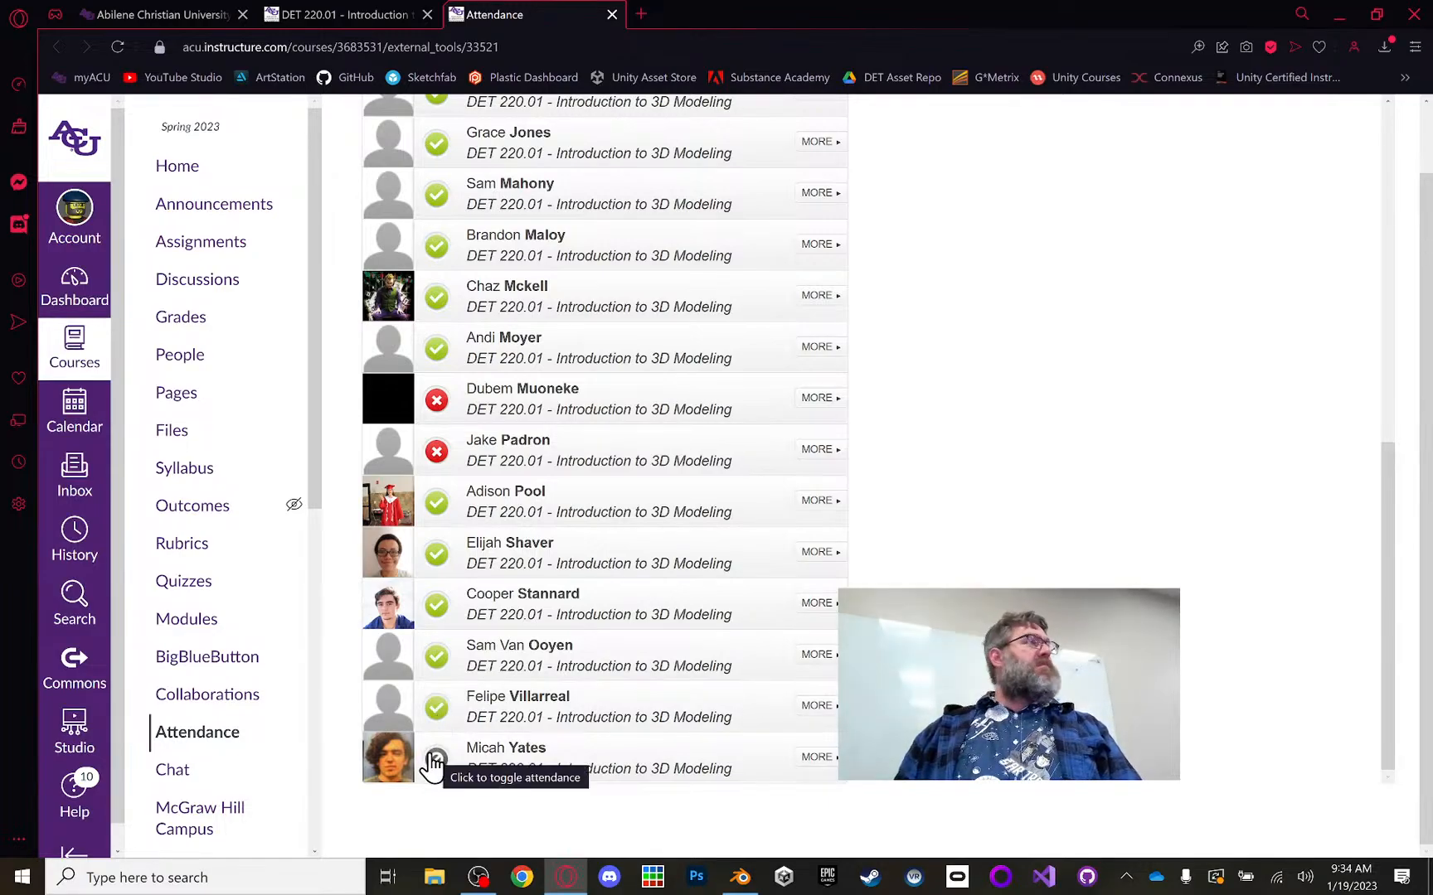
pyautogui.click(434, 759)
pyautogui.scroll(6, 675, 637)
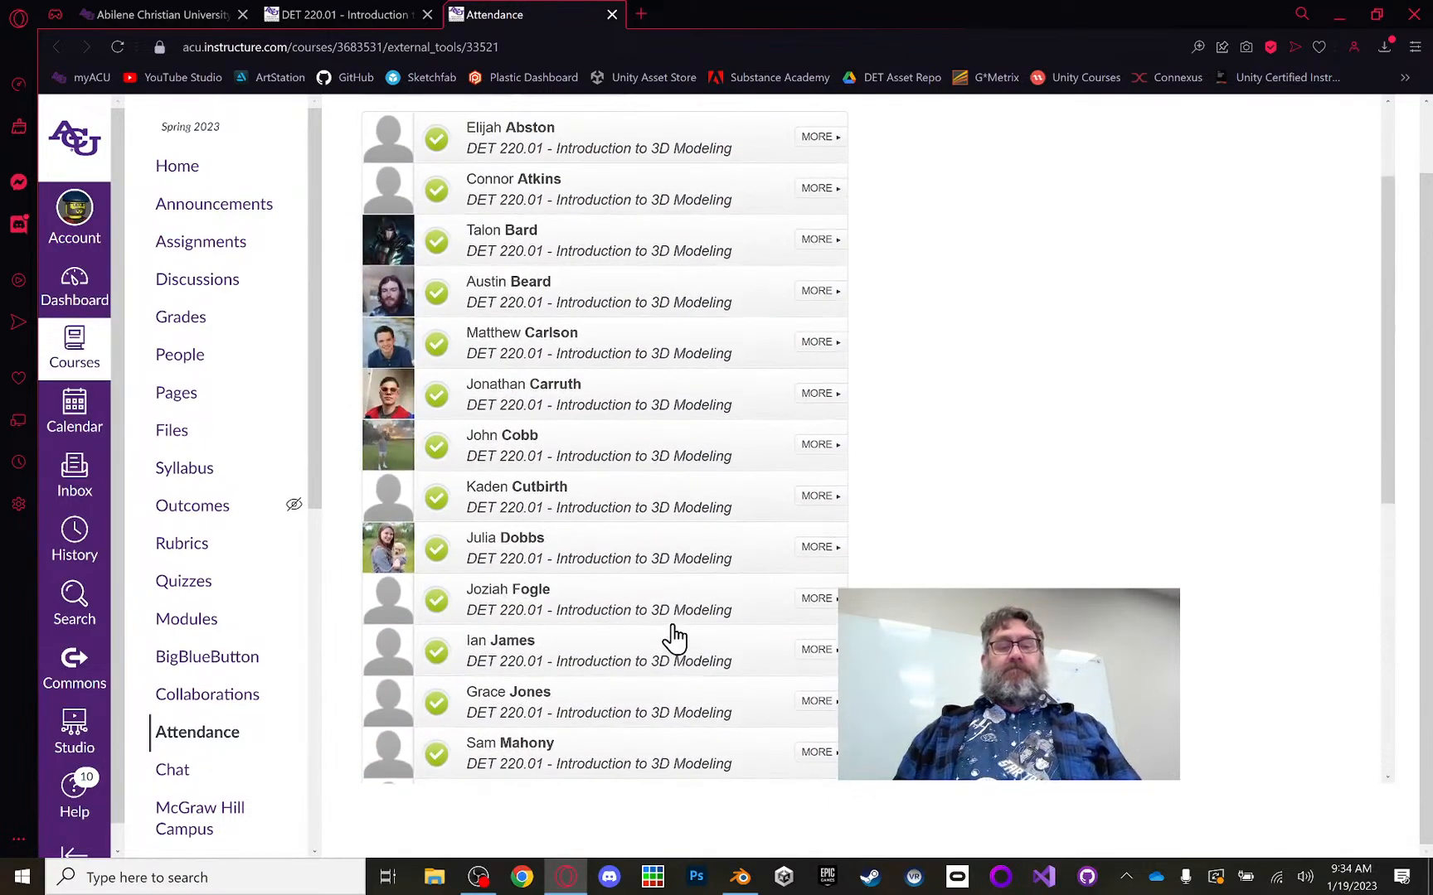
pyautogui.scroll(2, 675, 637)
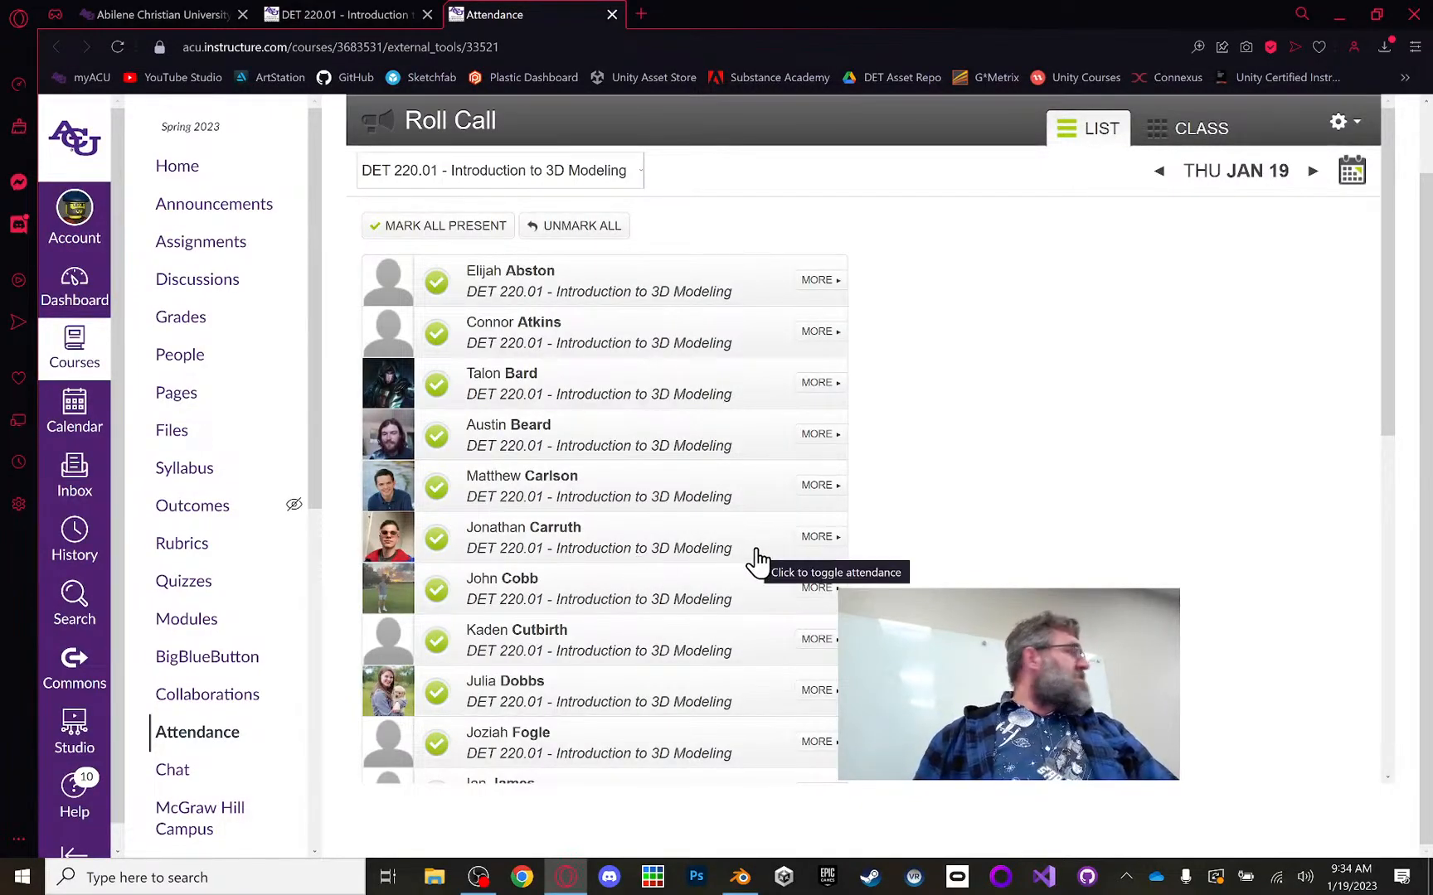
# Step: Return to the DET 220.01 course page and open the Week 1 assignment "Homework: Blender 2.8, or, uh, 3.0 Intro" in a new tab
pyautogui.click(399, 18)
pyautogui.scroll(-4, 775, 398)
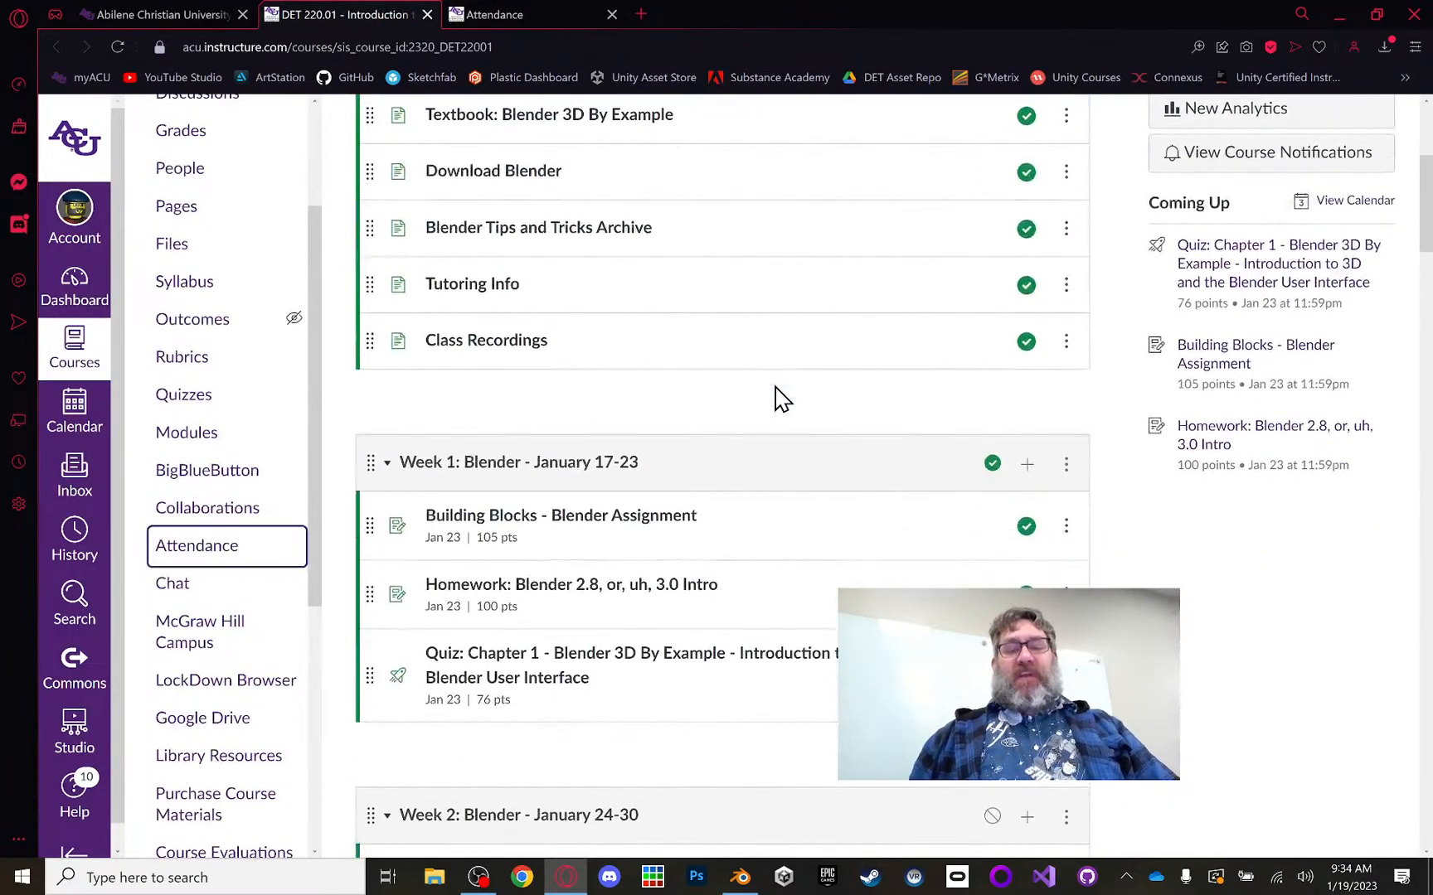
pyautogui.scroll(-2, 775, 398)
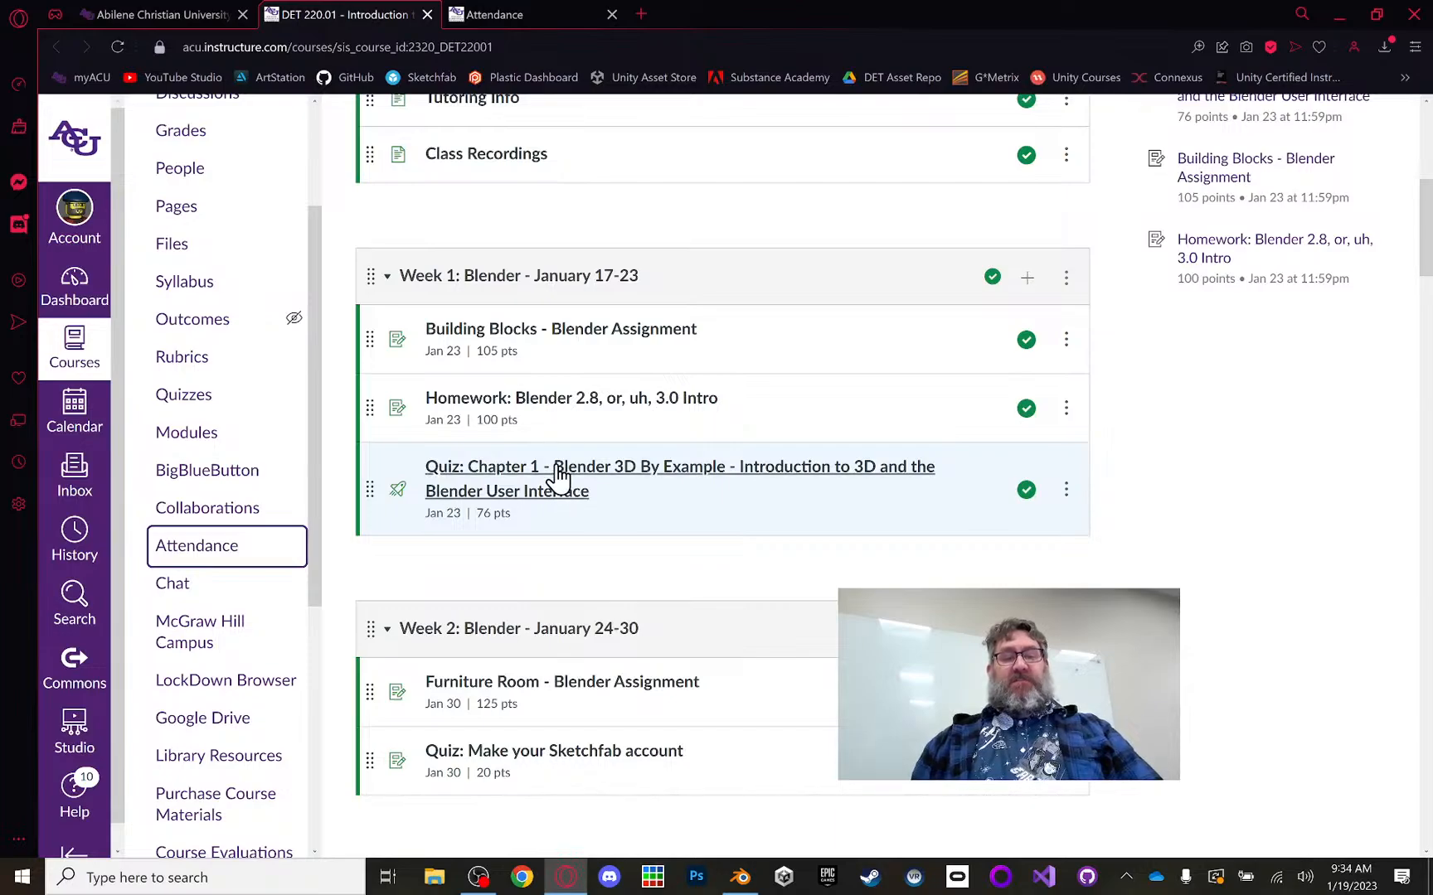
pyautogui.middleClick(596, 410)
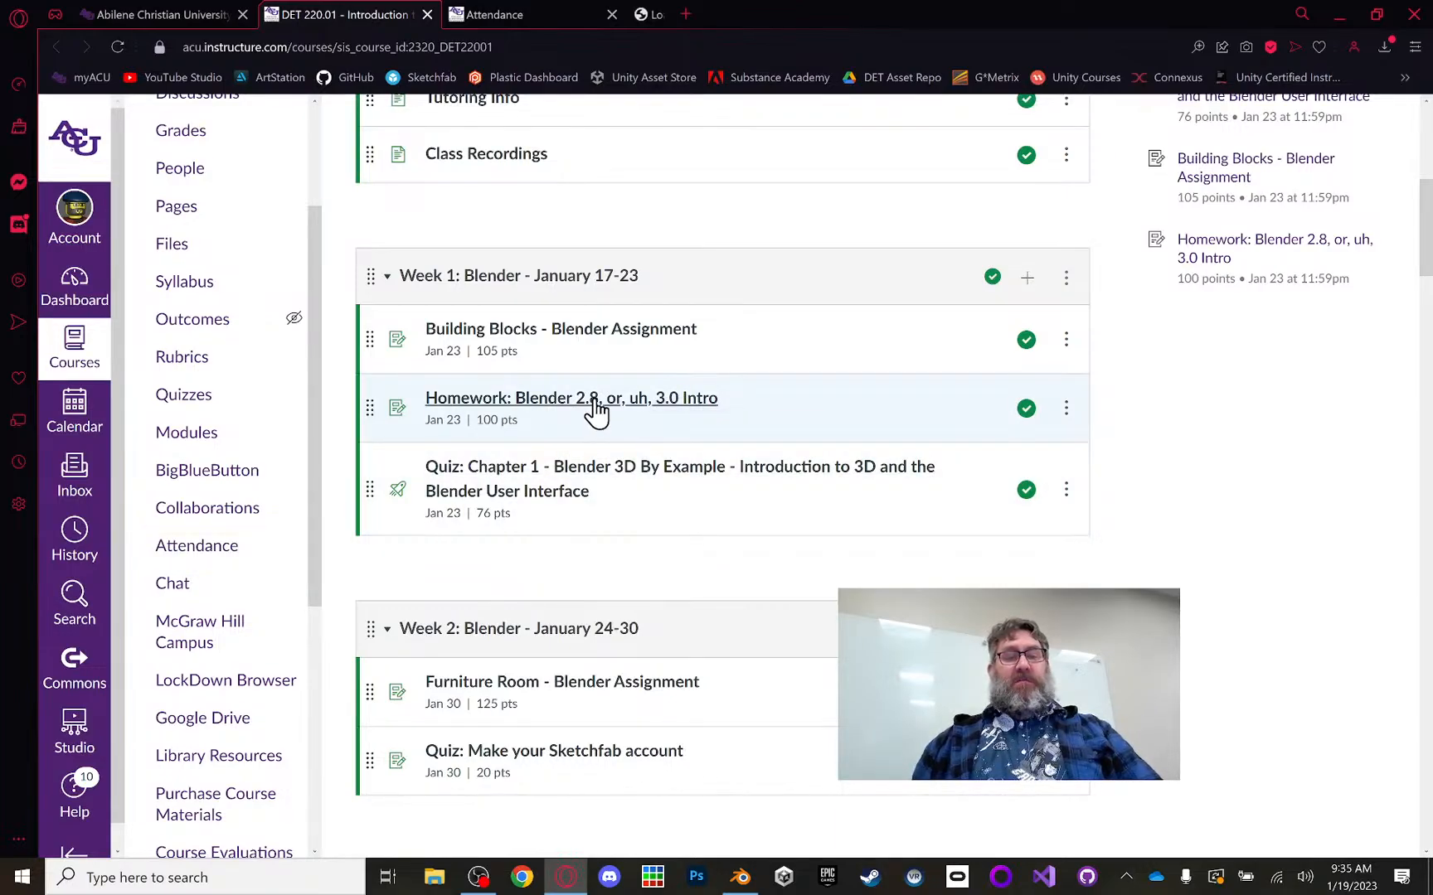
pyautogui.click(720, 11)
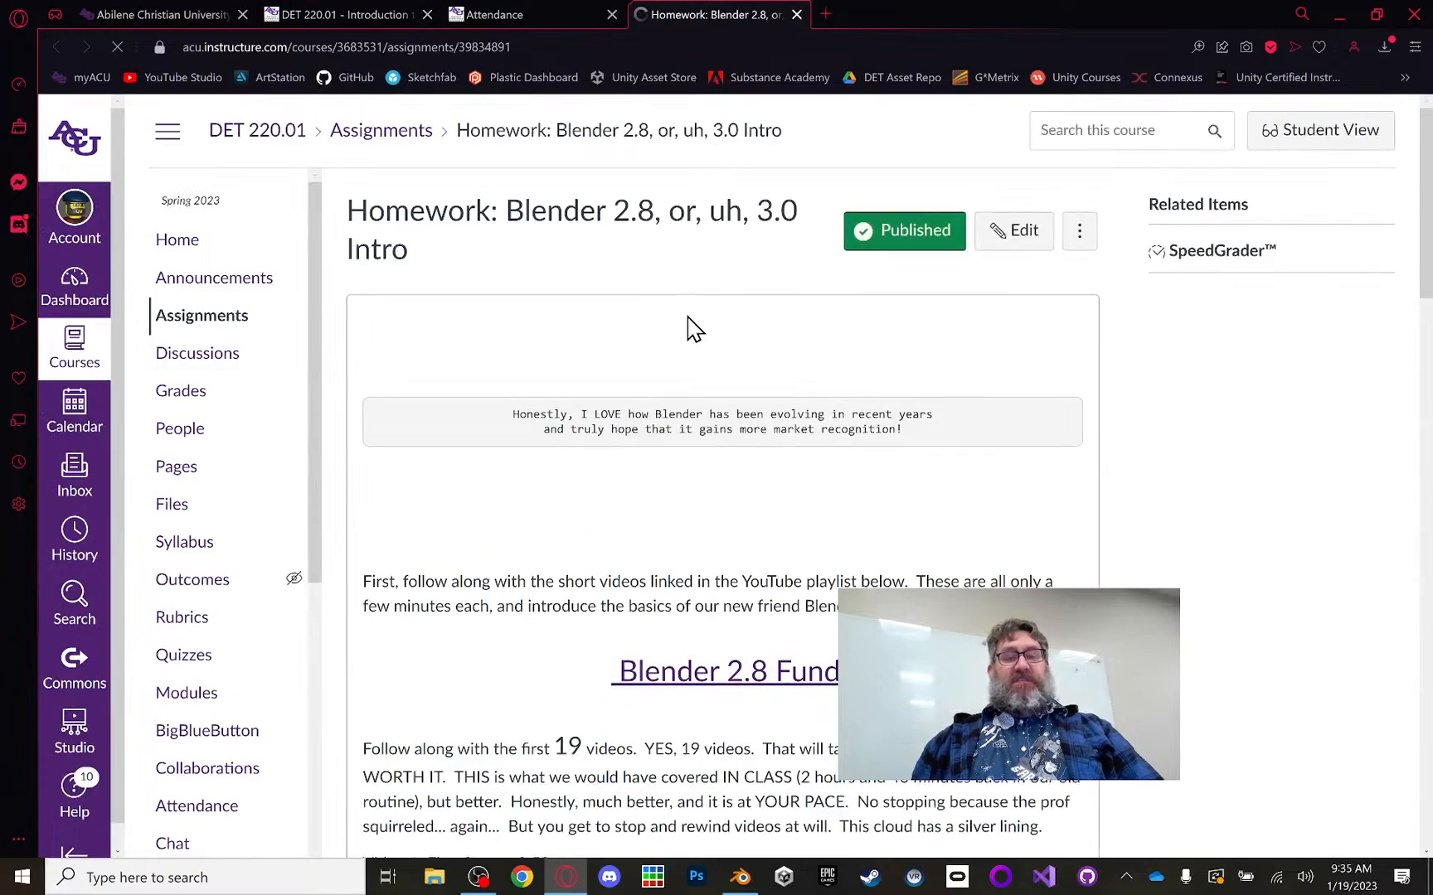
# Step: Review the homework's instructions and its list of 19 Blender videos with their lengths
pyautogui.scroll(-2, 728, 365)
pyautogui.scroll(-5, 727, 365)
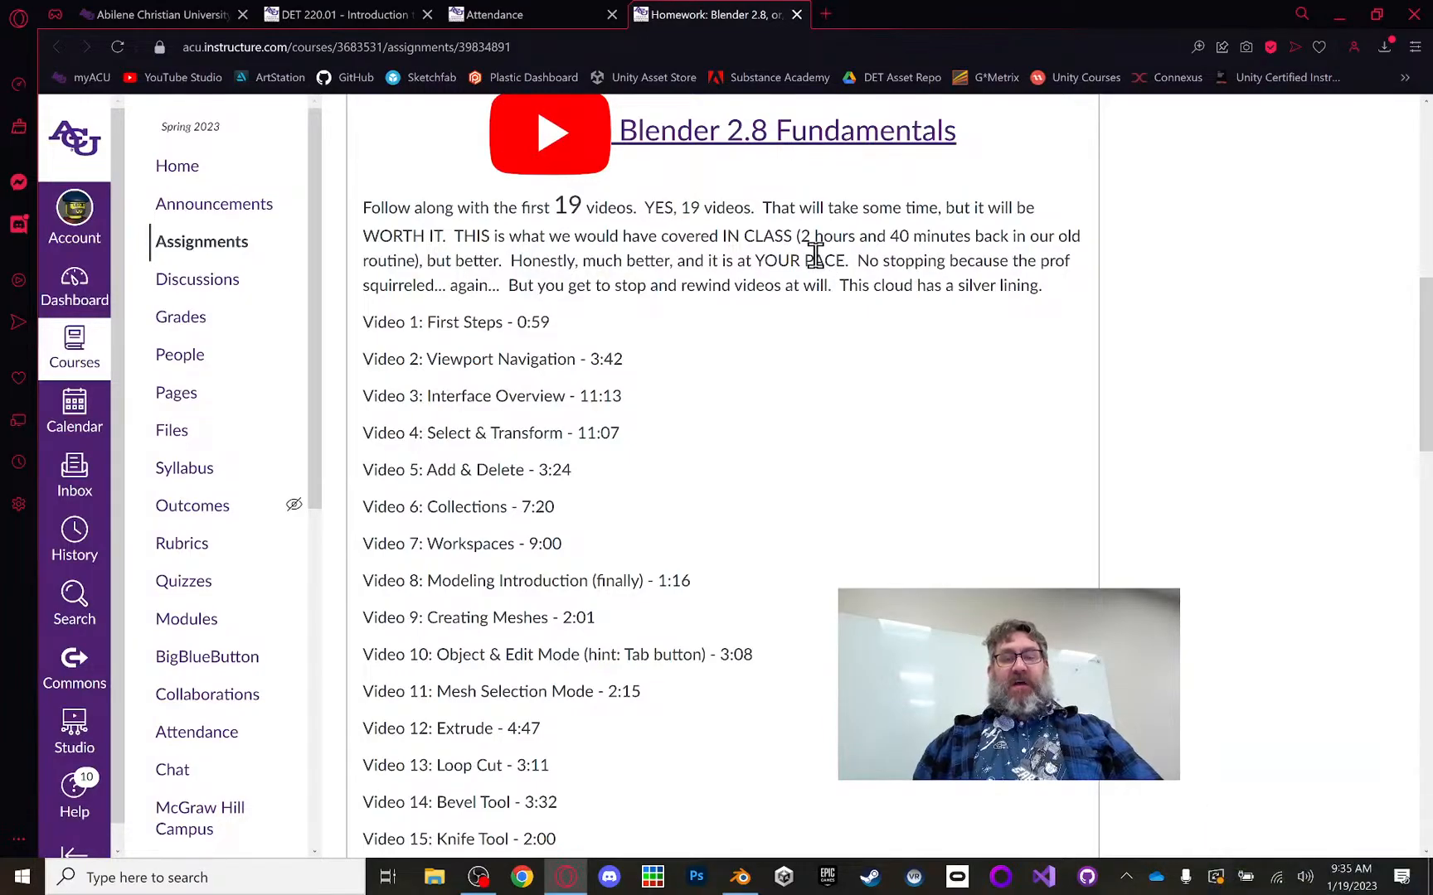
pyautogui.scroll(-5, 815, 255)
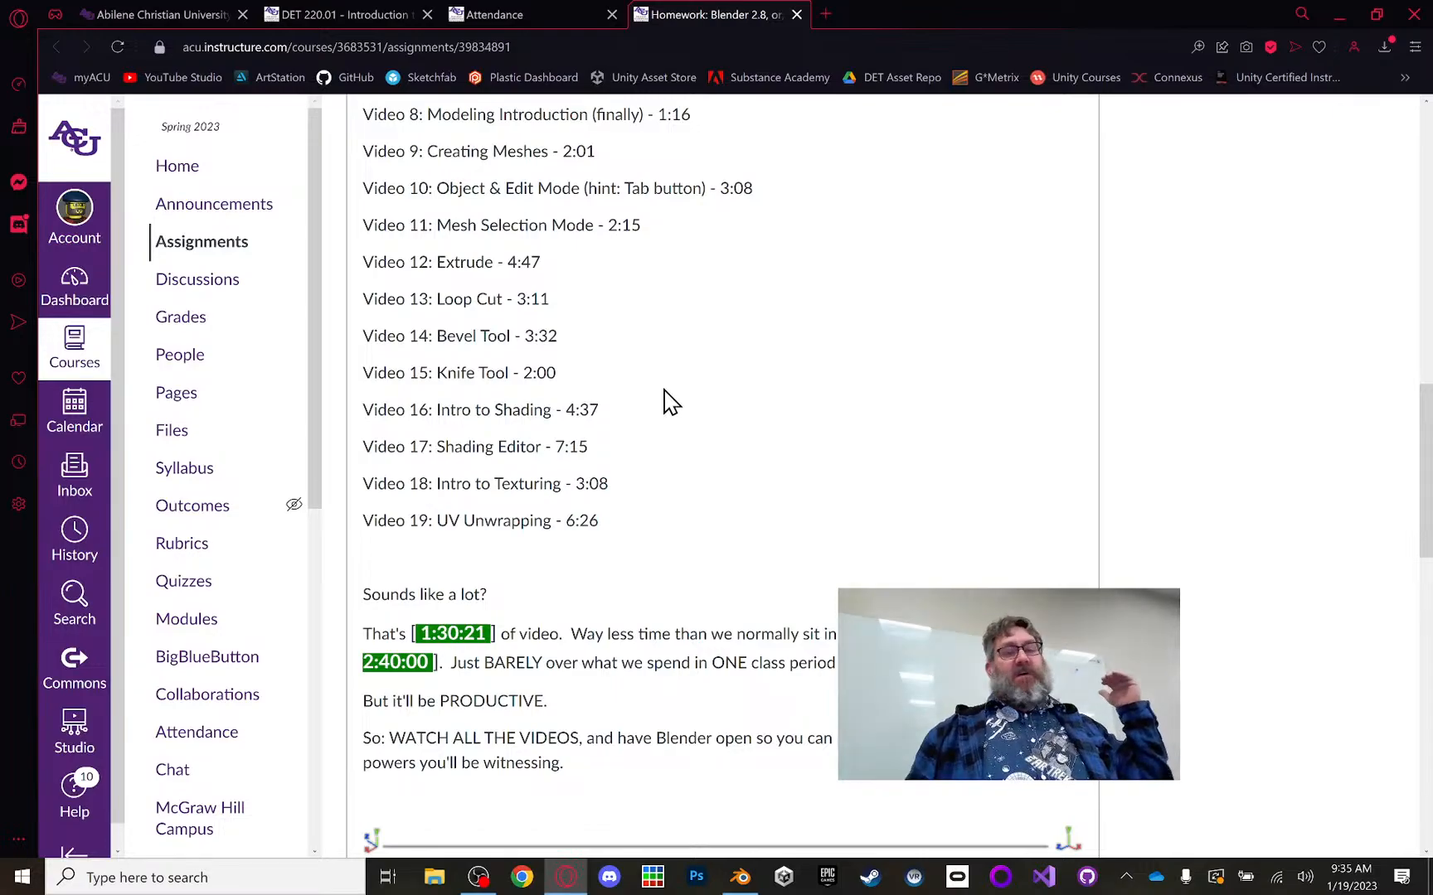
pyautogui.scroll(-1, 665, 400)
pyautogui.scroll(10, 662, 403)
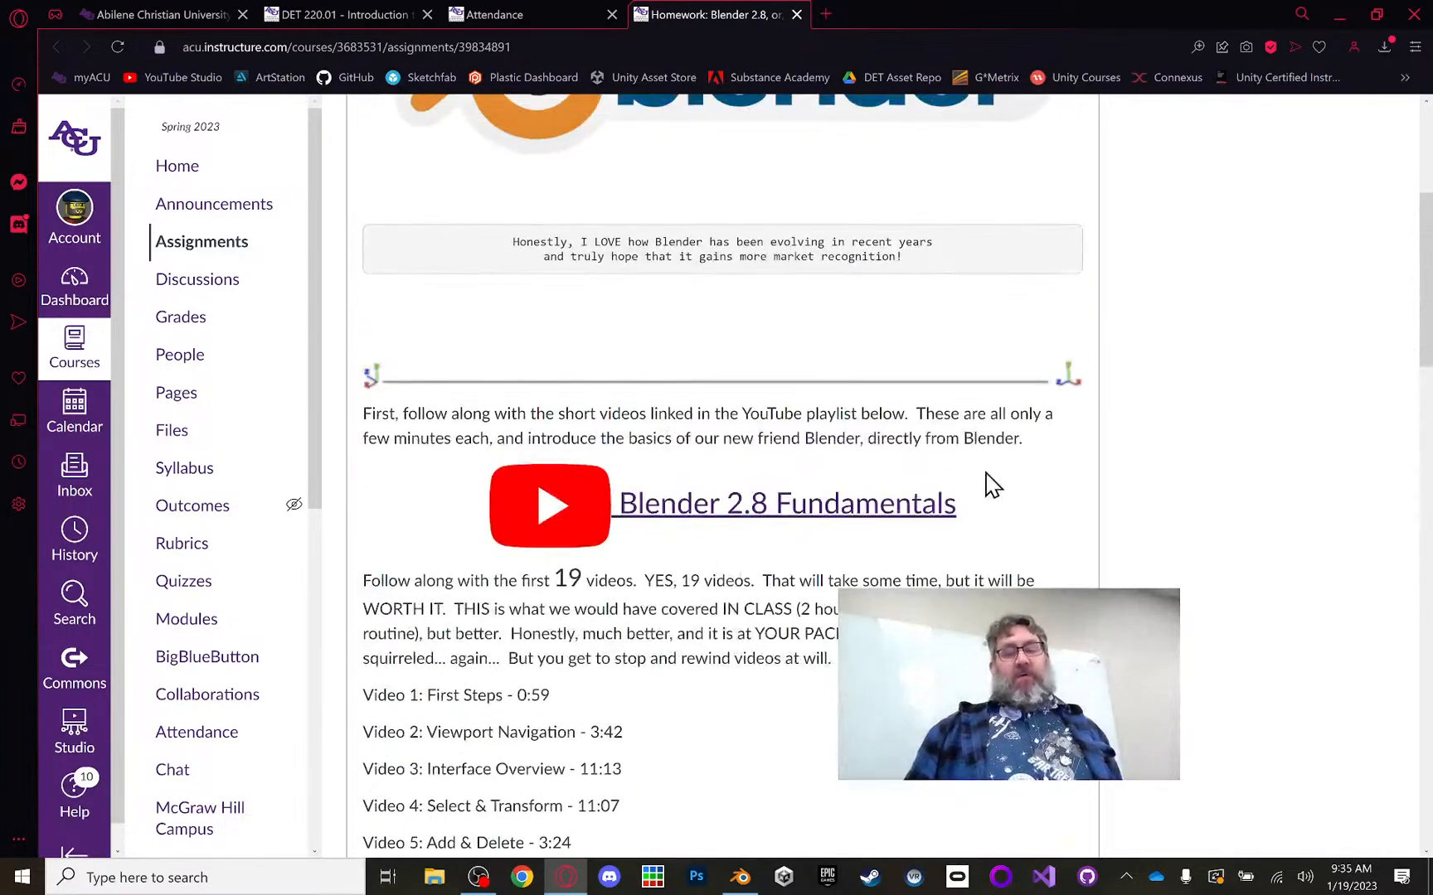
pyautogui.scroll(-1, 675, 543)
pyautogui.scroll(-4, 678, 546)
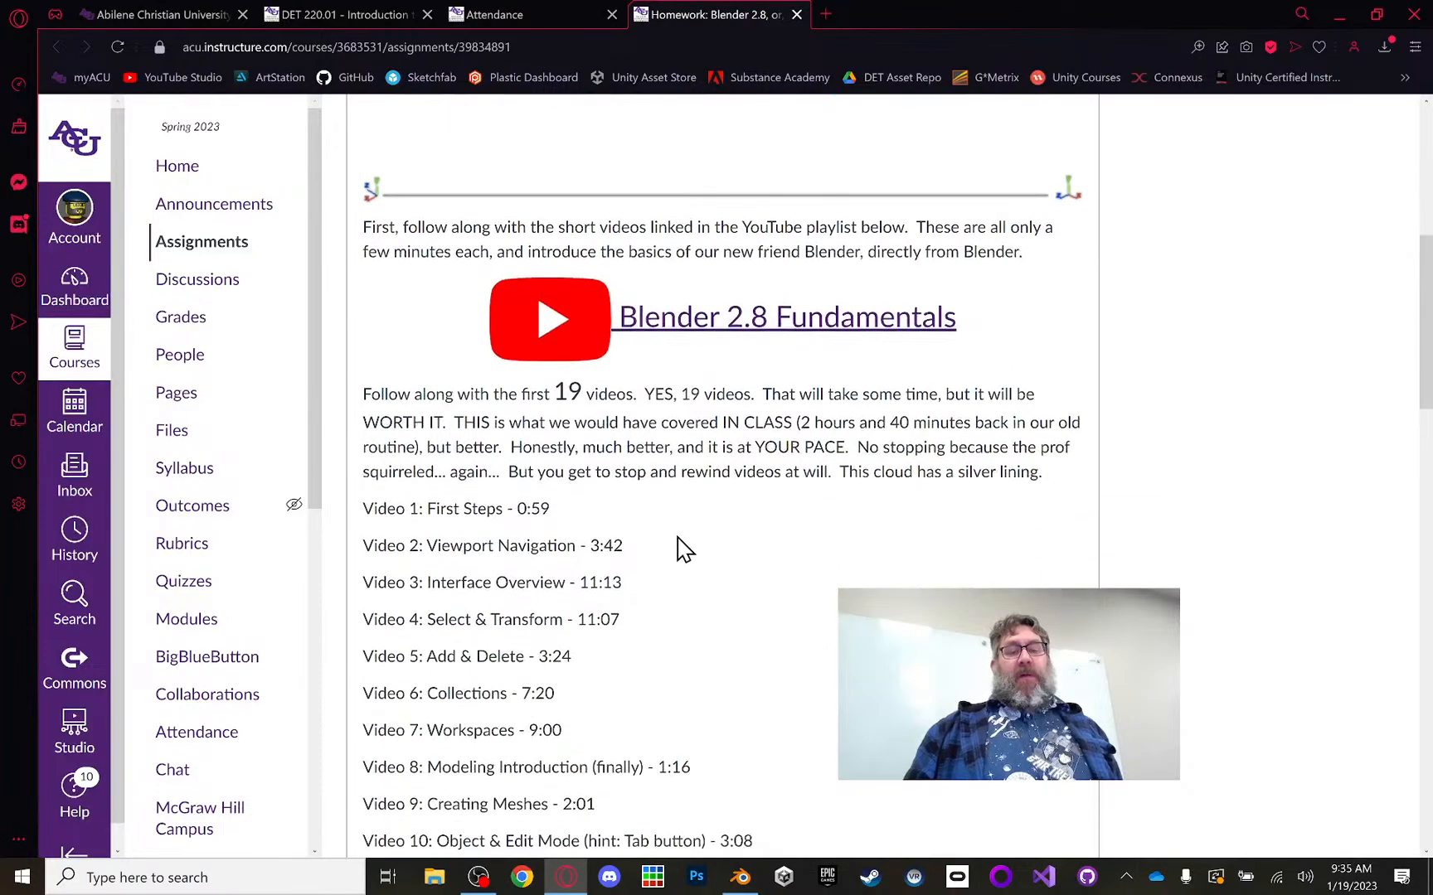
pyautogui.scroll(-1, 700, 522)
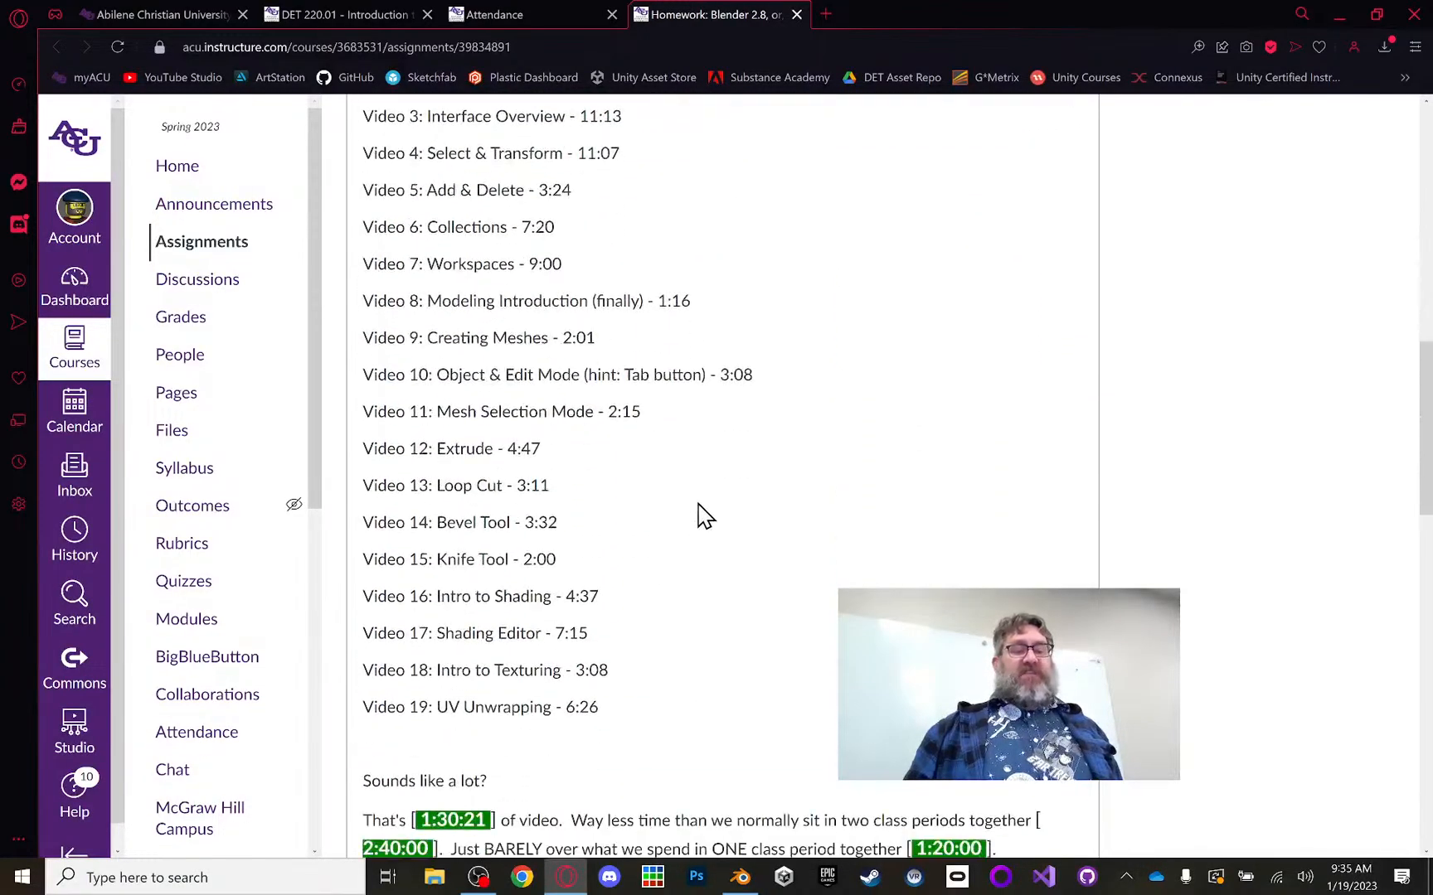
pyautogui.scroll(2, 696, 381)
pyautogui.scroll(2, 750, 240)
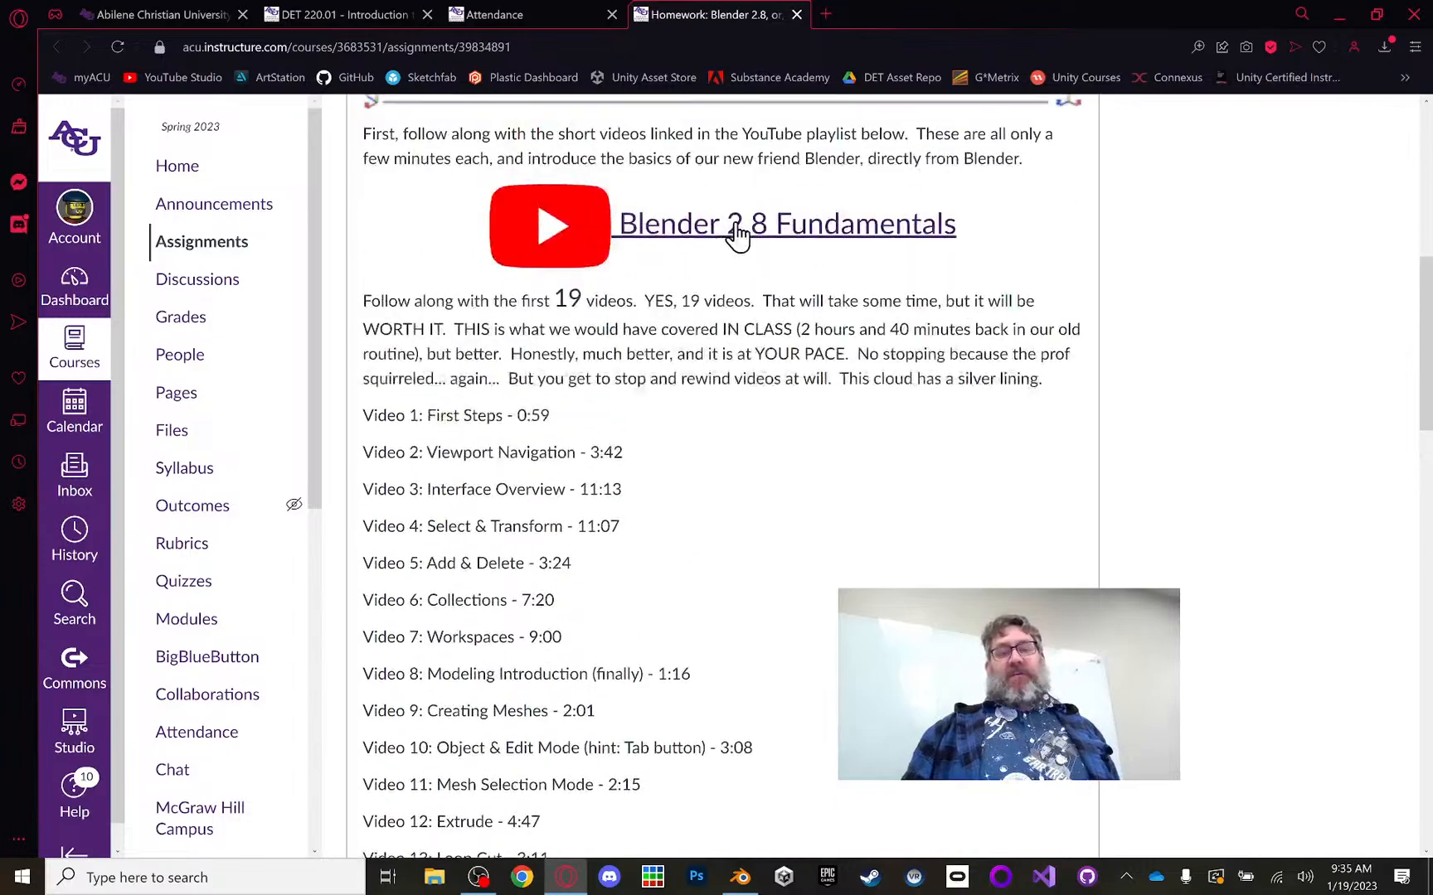
# Step: Open the linked Blender 2.8 Fundamentals playlist on YouTube and look through its videos
pyautogui.click(738, 230)
pyautogui.click(918, 13)
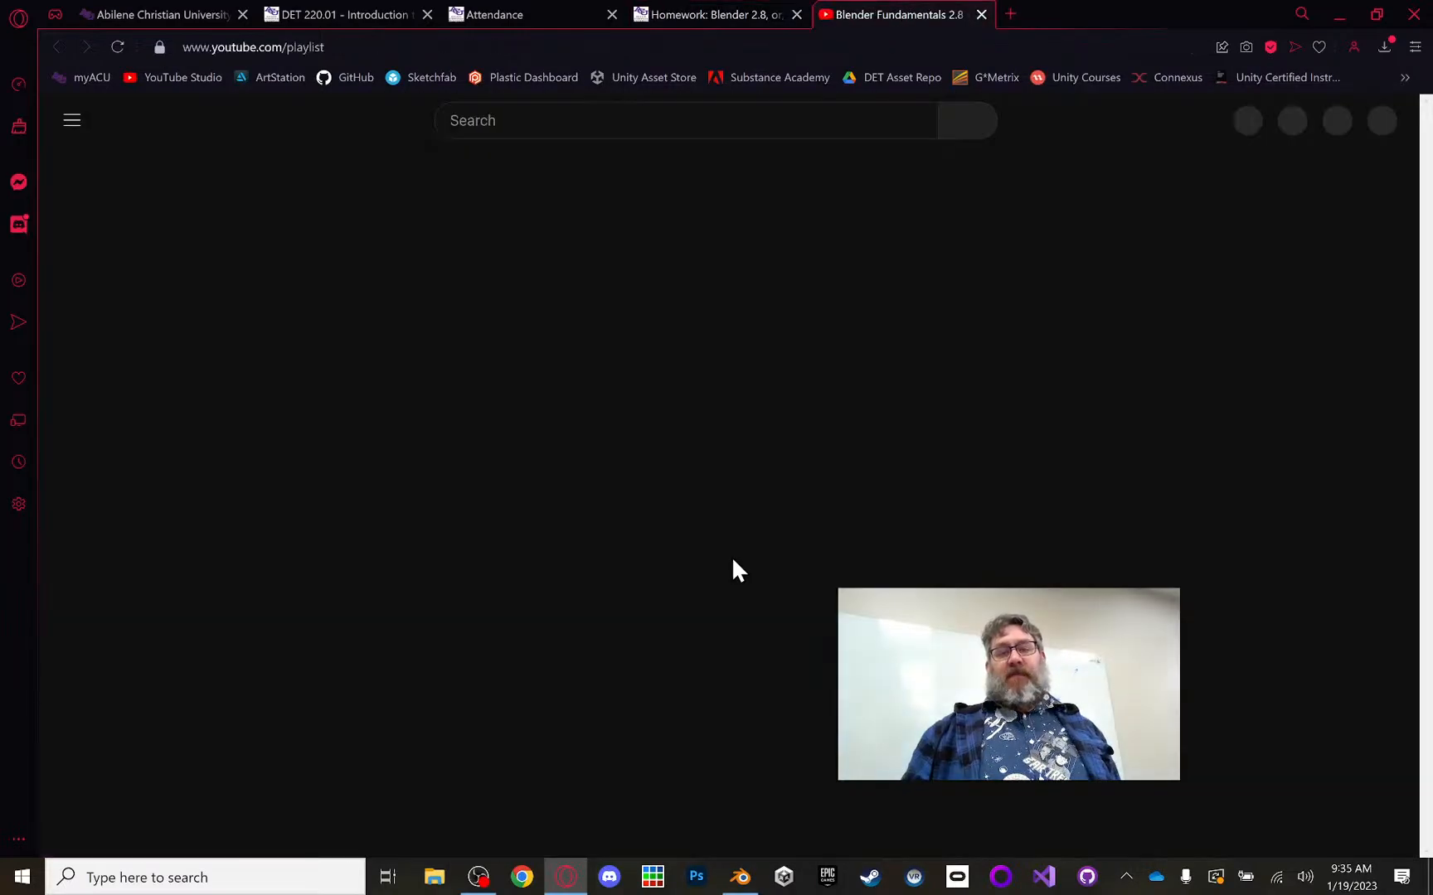
pyautogui.scroll(-20, 1074, 439)
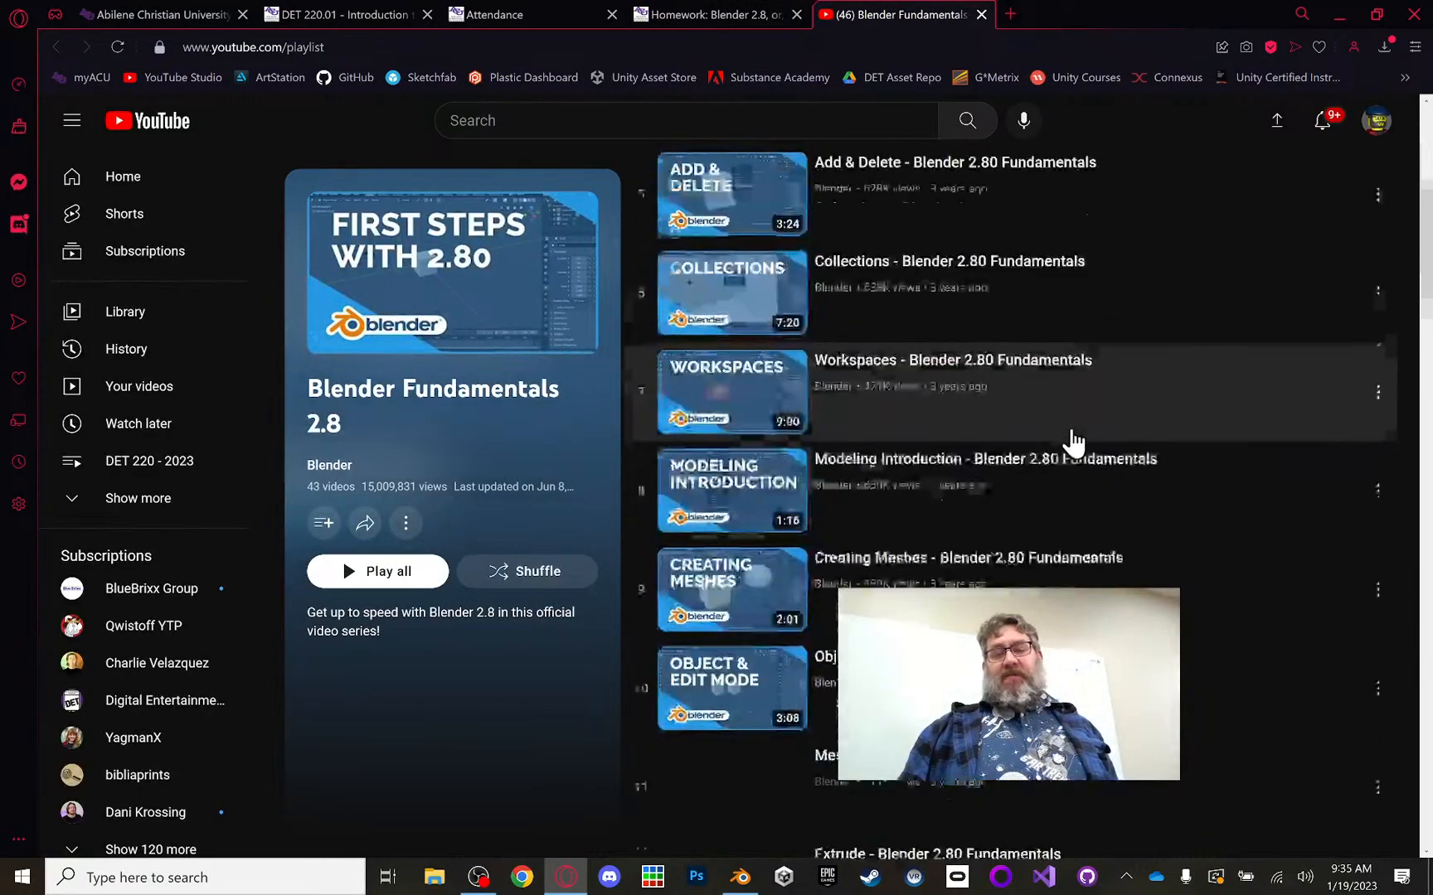
pyautogui.scroll(-15, 1065, 468)
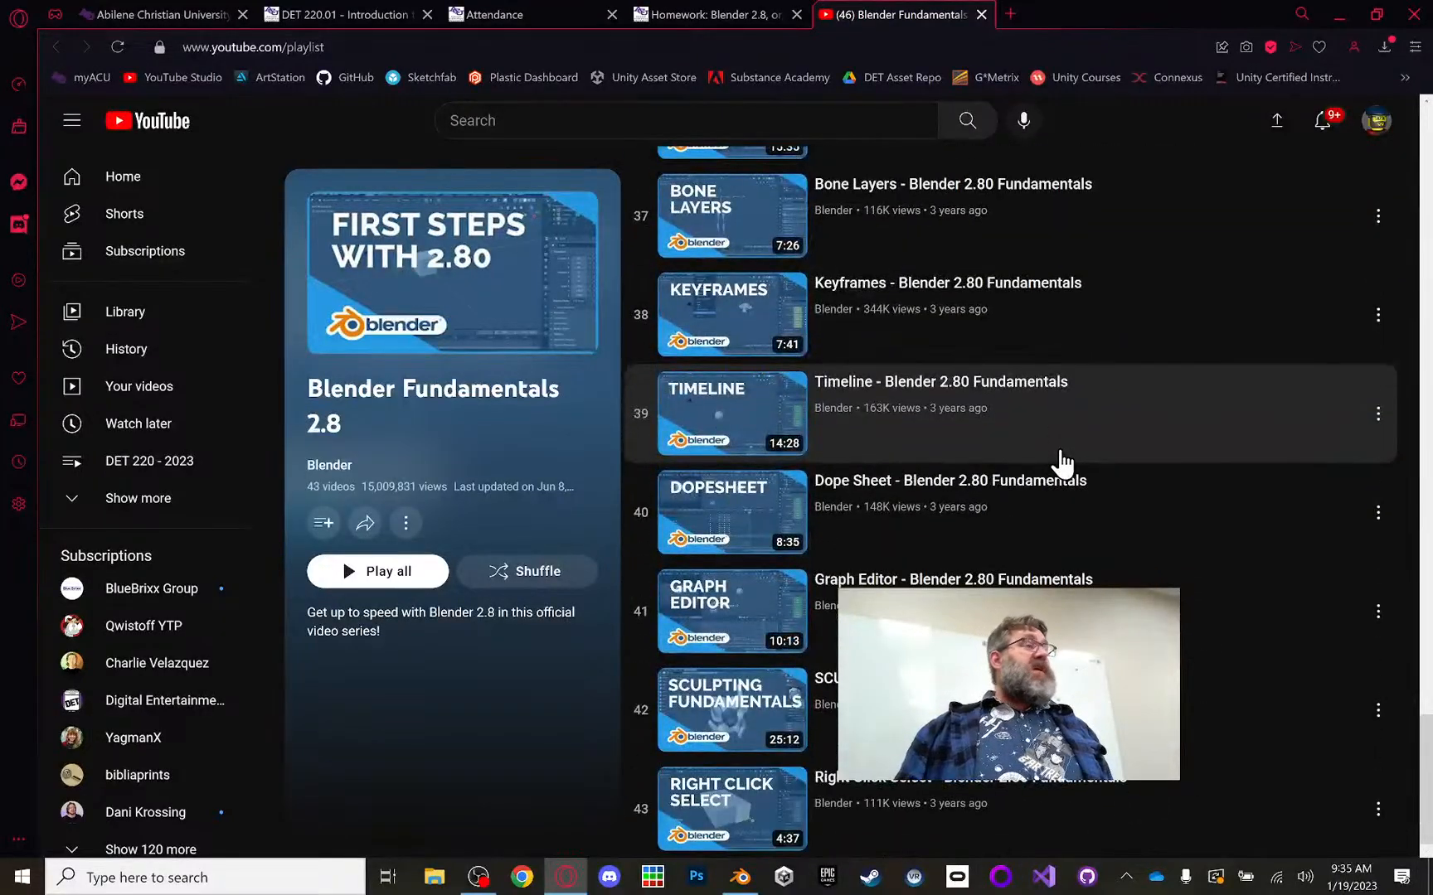
pyautogui.scroll(20, 1062, 461)
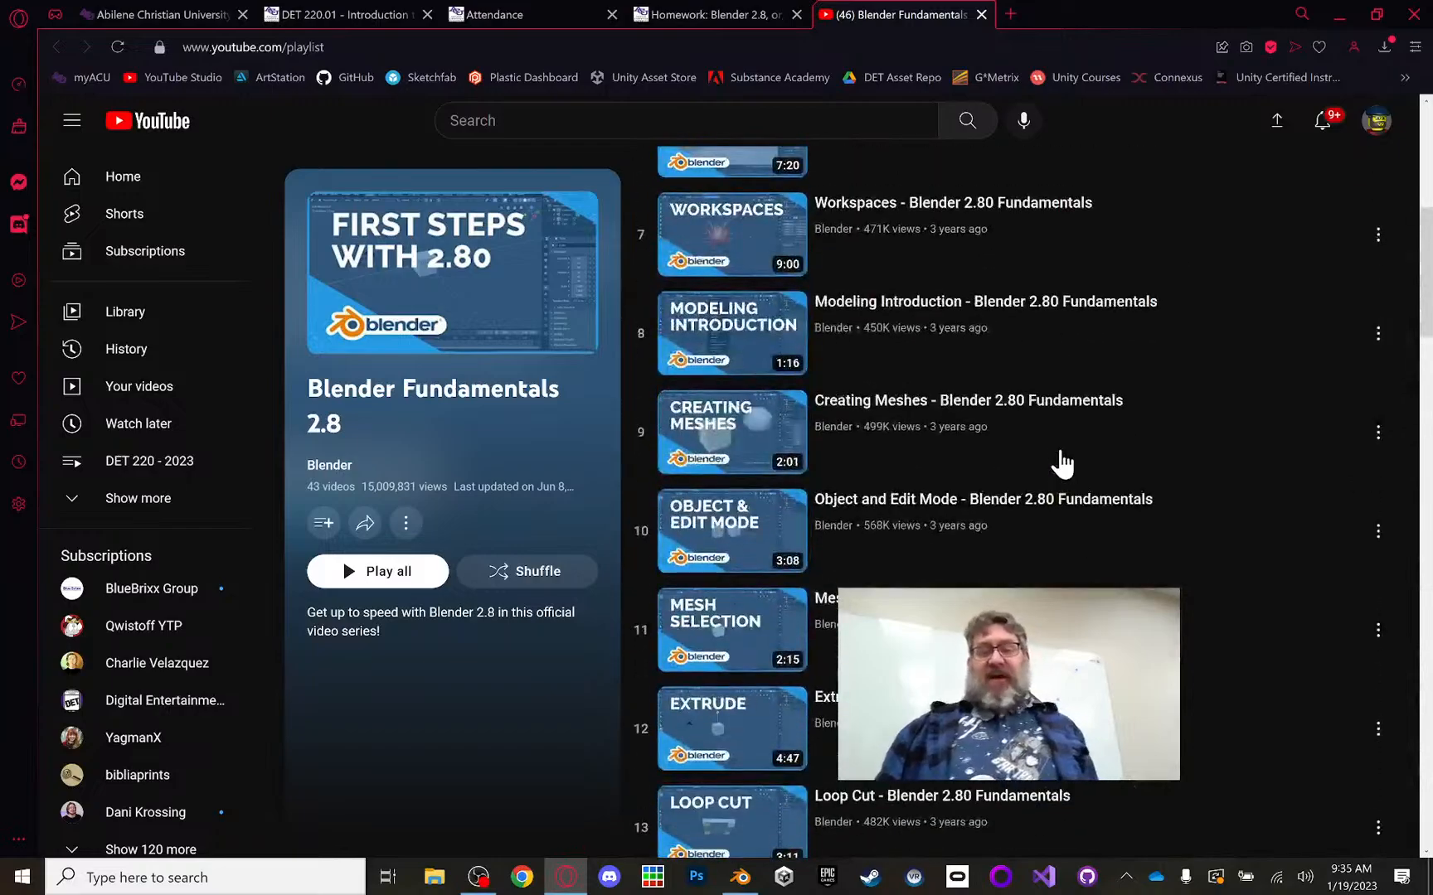
pyautogui.scroll(3, 1053, 456)
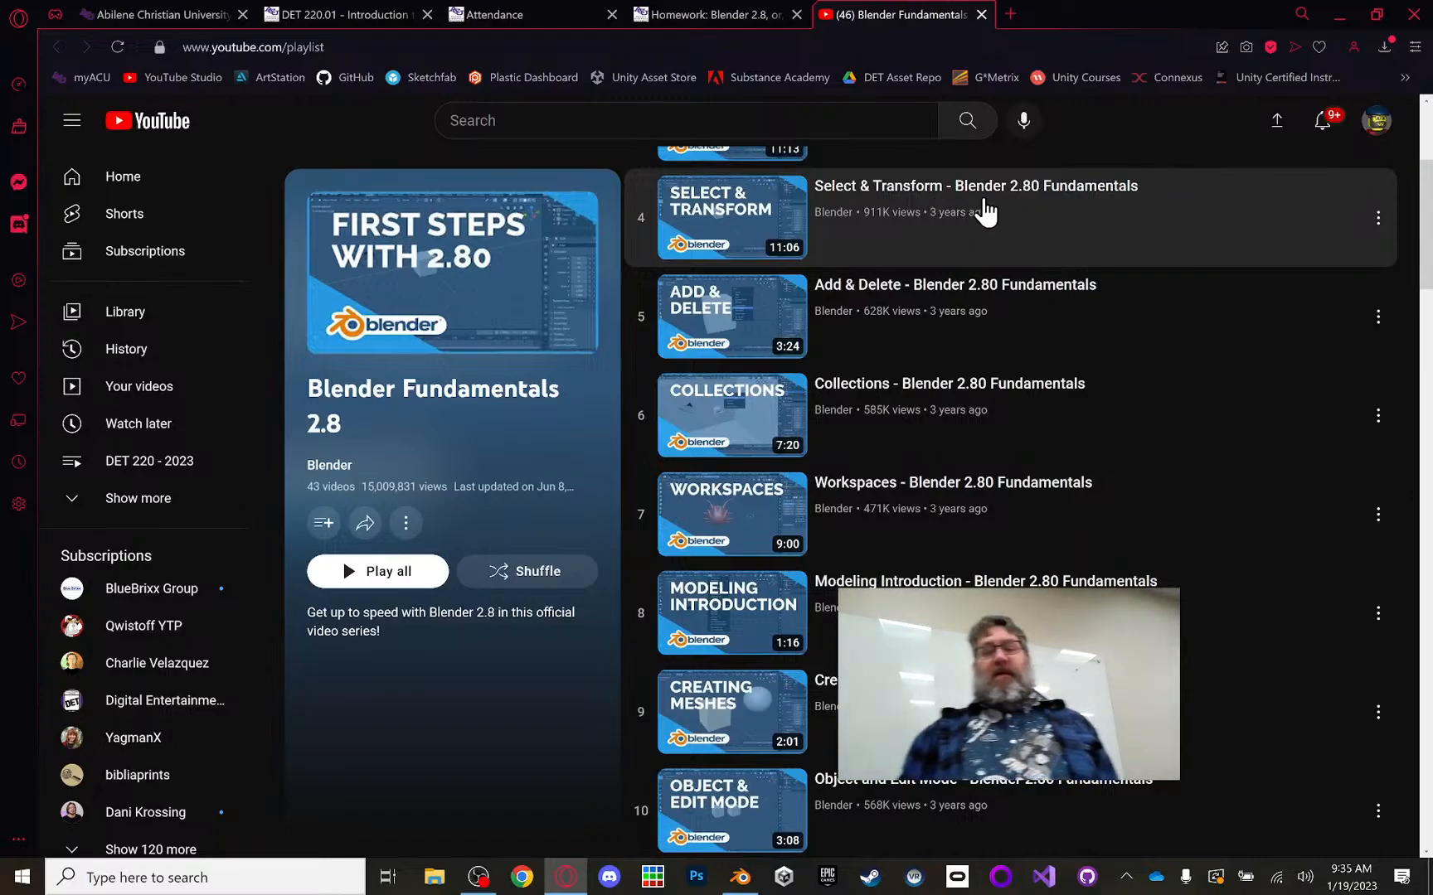
pyautogui.scroll(1, 952, 312)
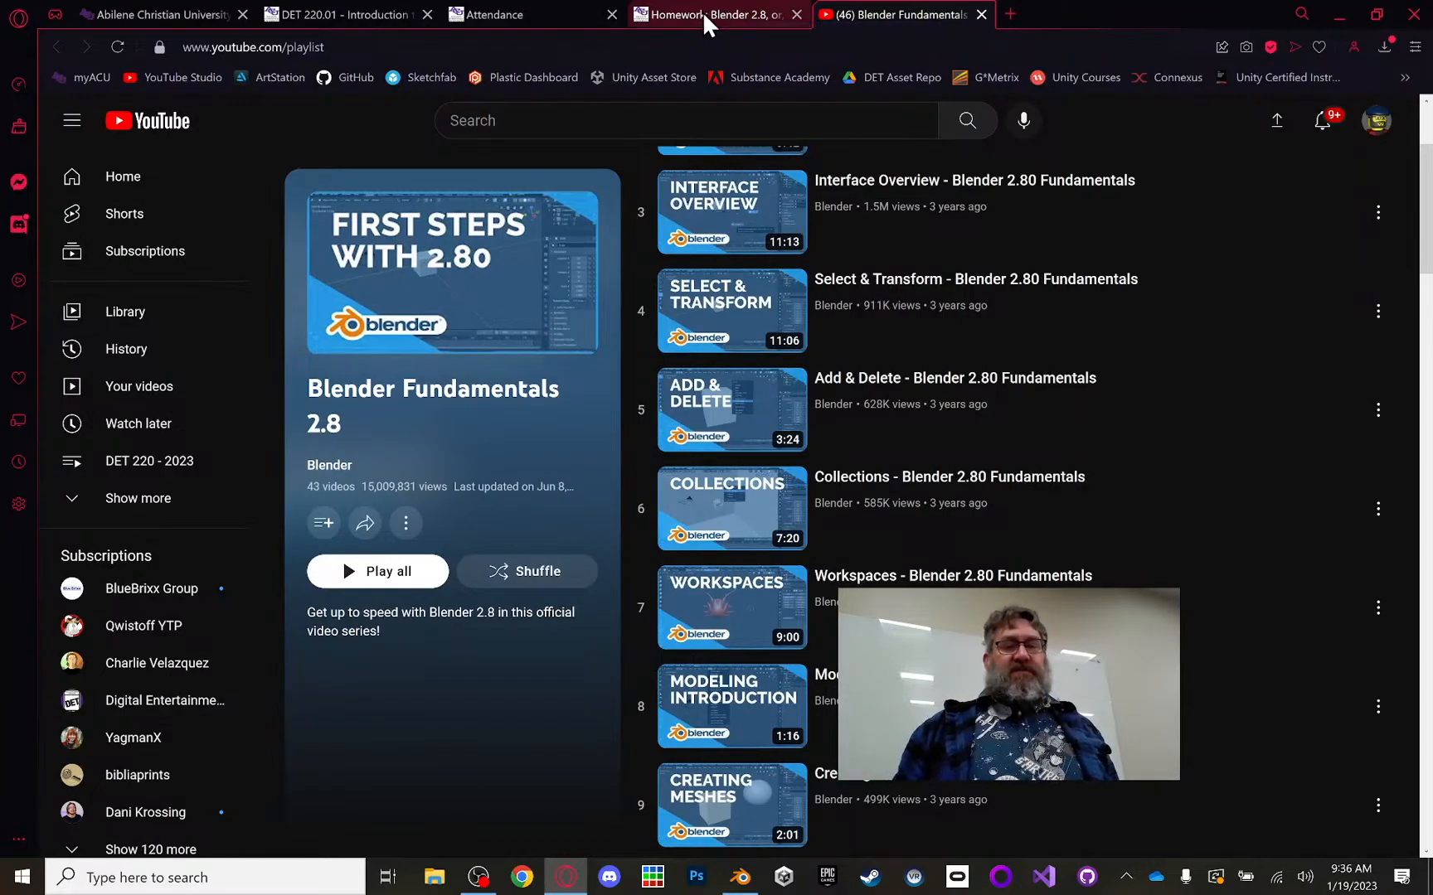
# Step: Return to the homework page and highlight the required tools from Extrude through UV Unwrapping
pyautogui.click(713, 16)
pyautogui.moveTo(777, 357); pyautogui.dragTo(794, 357)
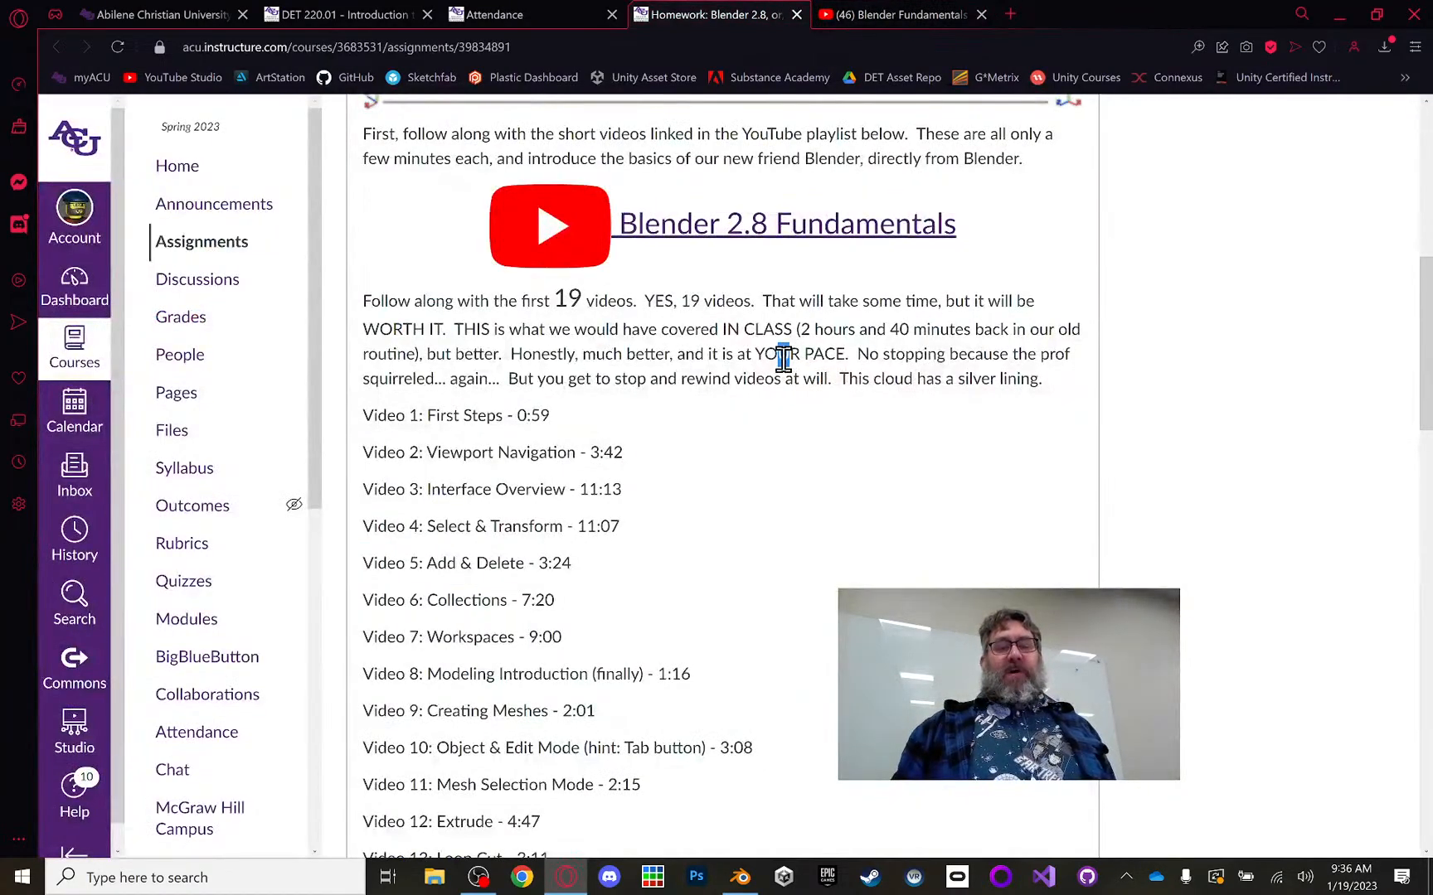
pyautogui.click(864, 359)
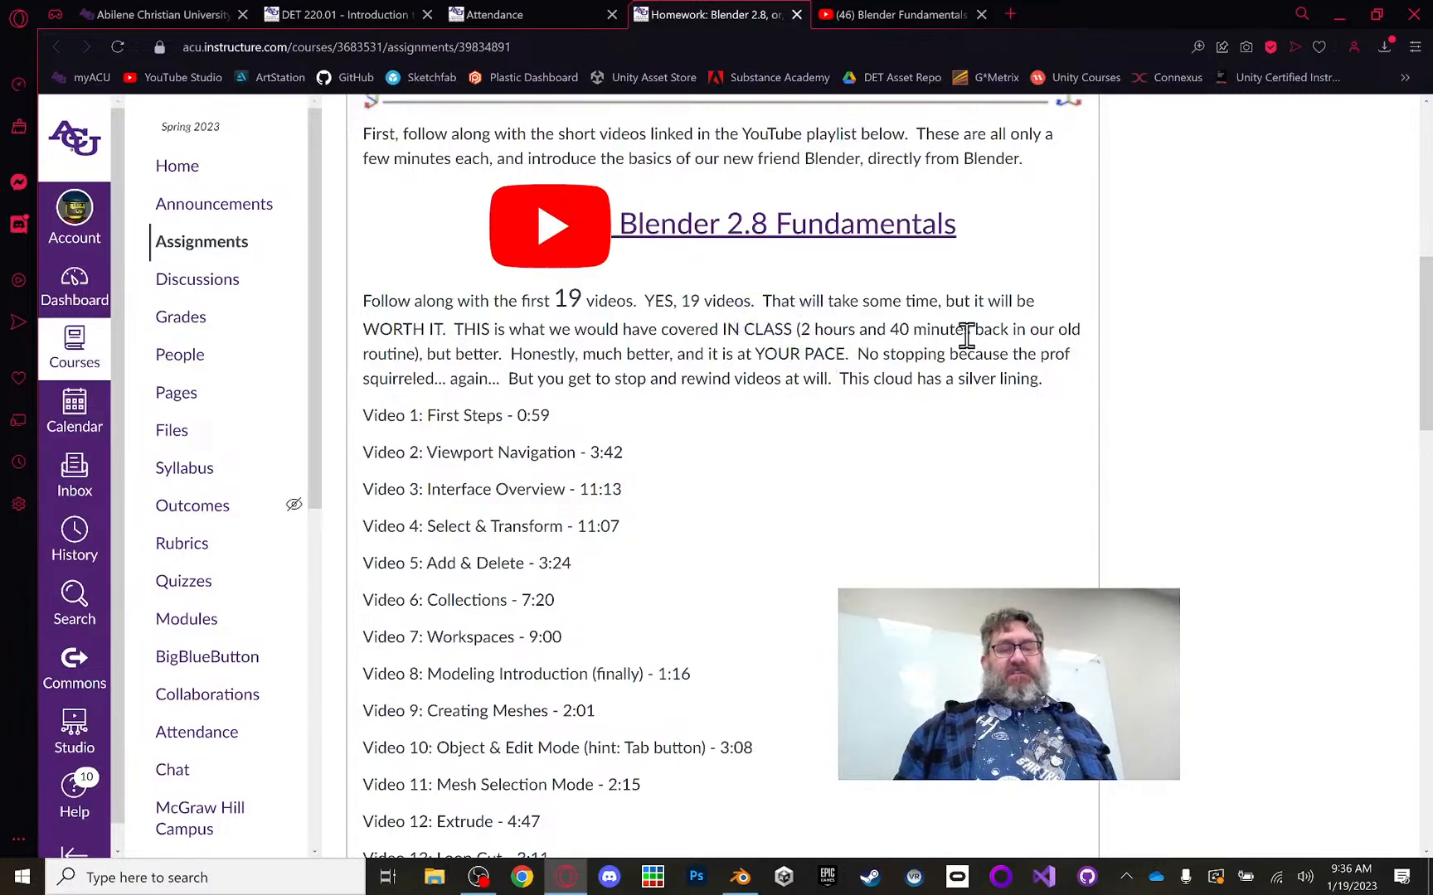
pyautogui.scroll(-5, 867, 417)
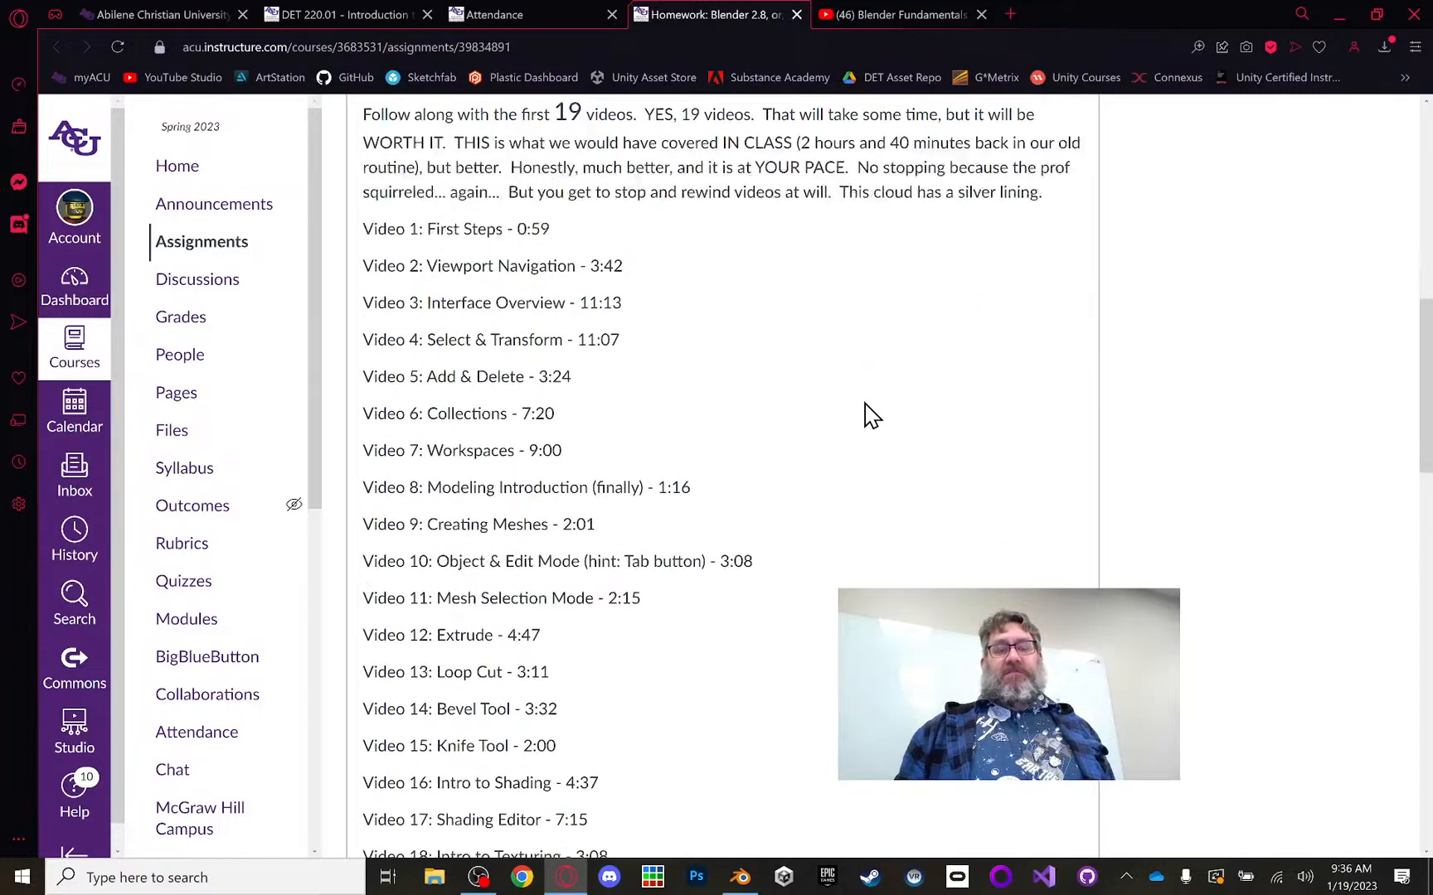
pyautogui.scroll(-9, 867, 417)
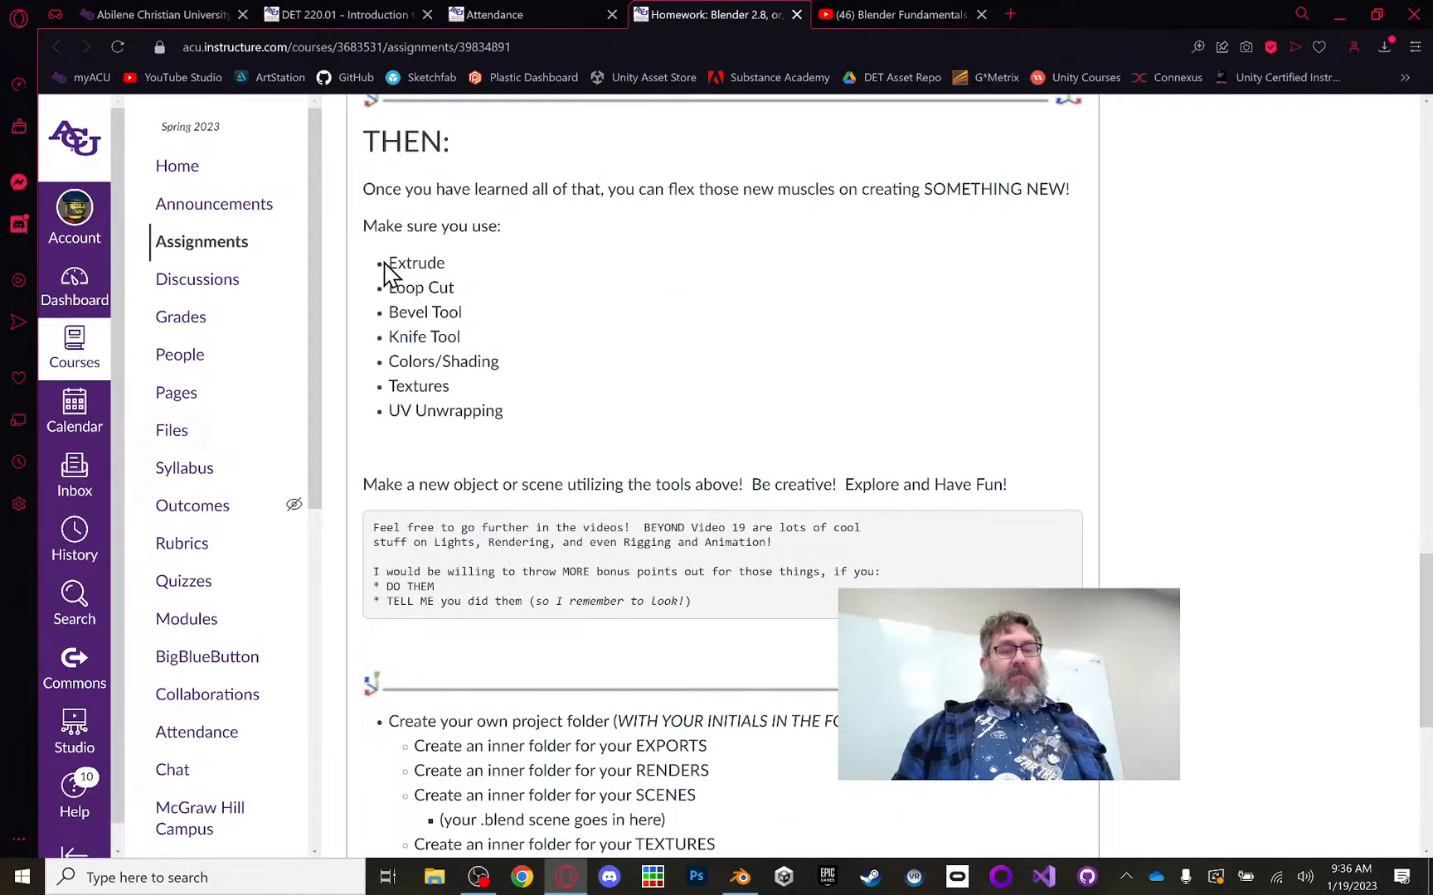
pyautogui.moveTo(387, 263); pyautogui.dragTo(527, 415)
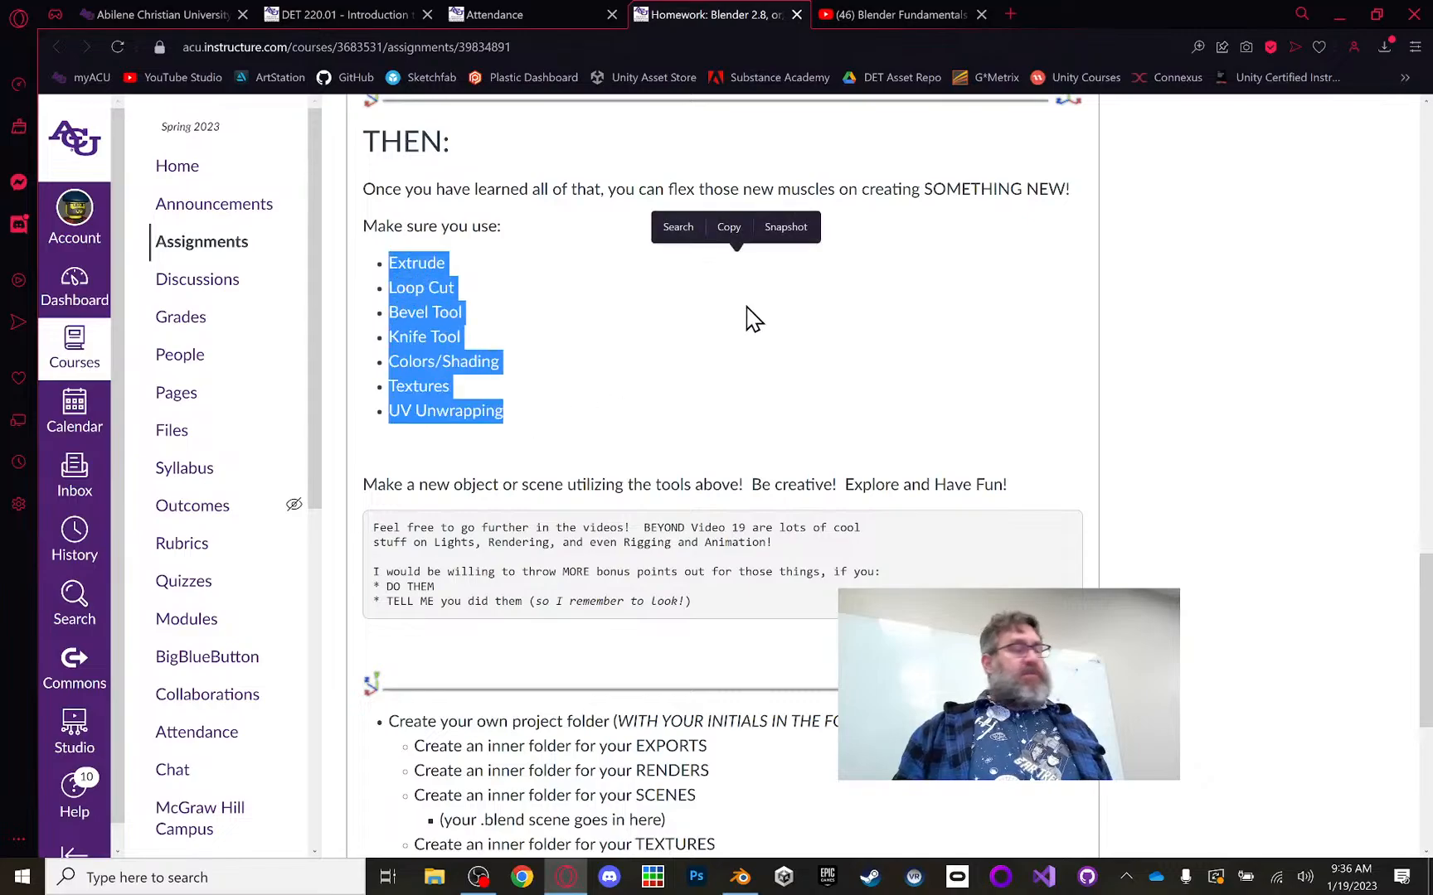
pyautogui.click(700, 359)
# Step: Compare the homework's video list with the tools required for the new object or scene
pyautogui.scroll(10, 712, 328)
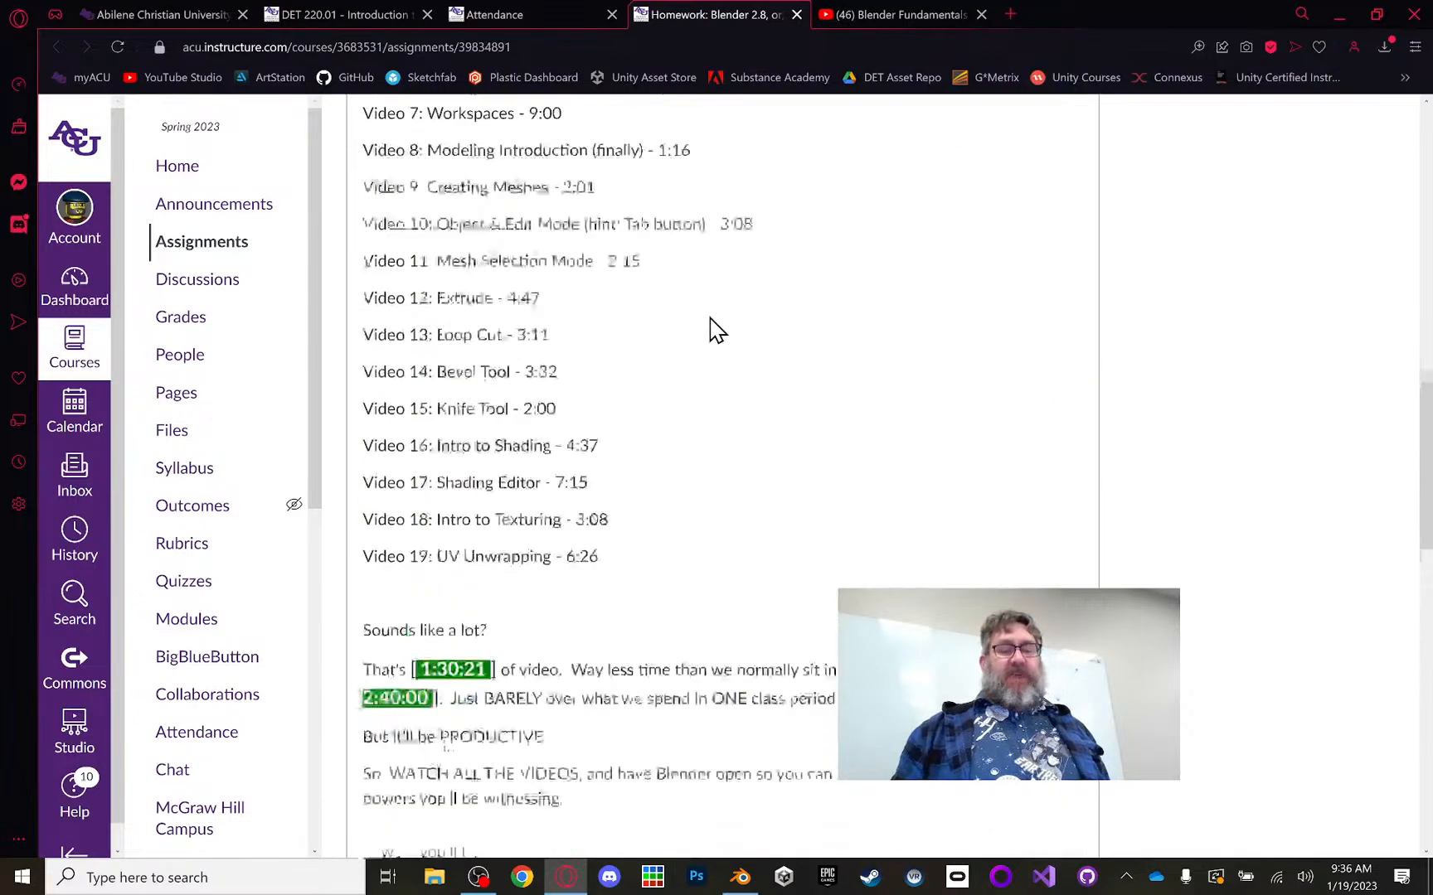
pyautogui.scroll(-2, 522, 423)
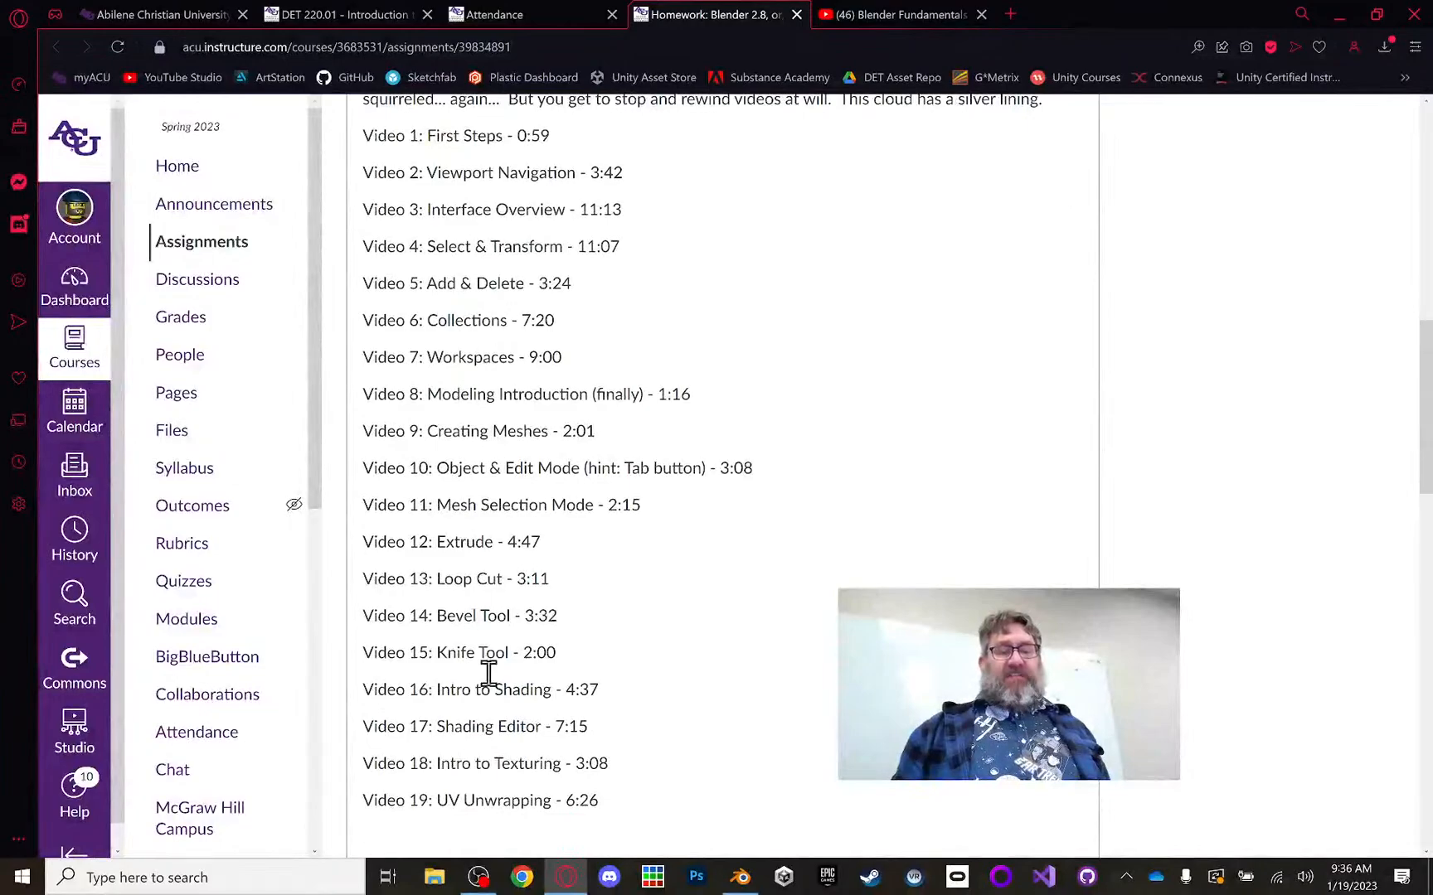
pyautogui.scroll(-5, 581, 452)
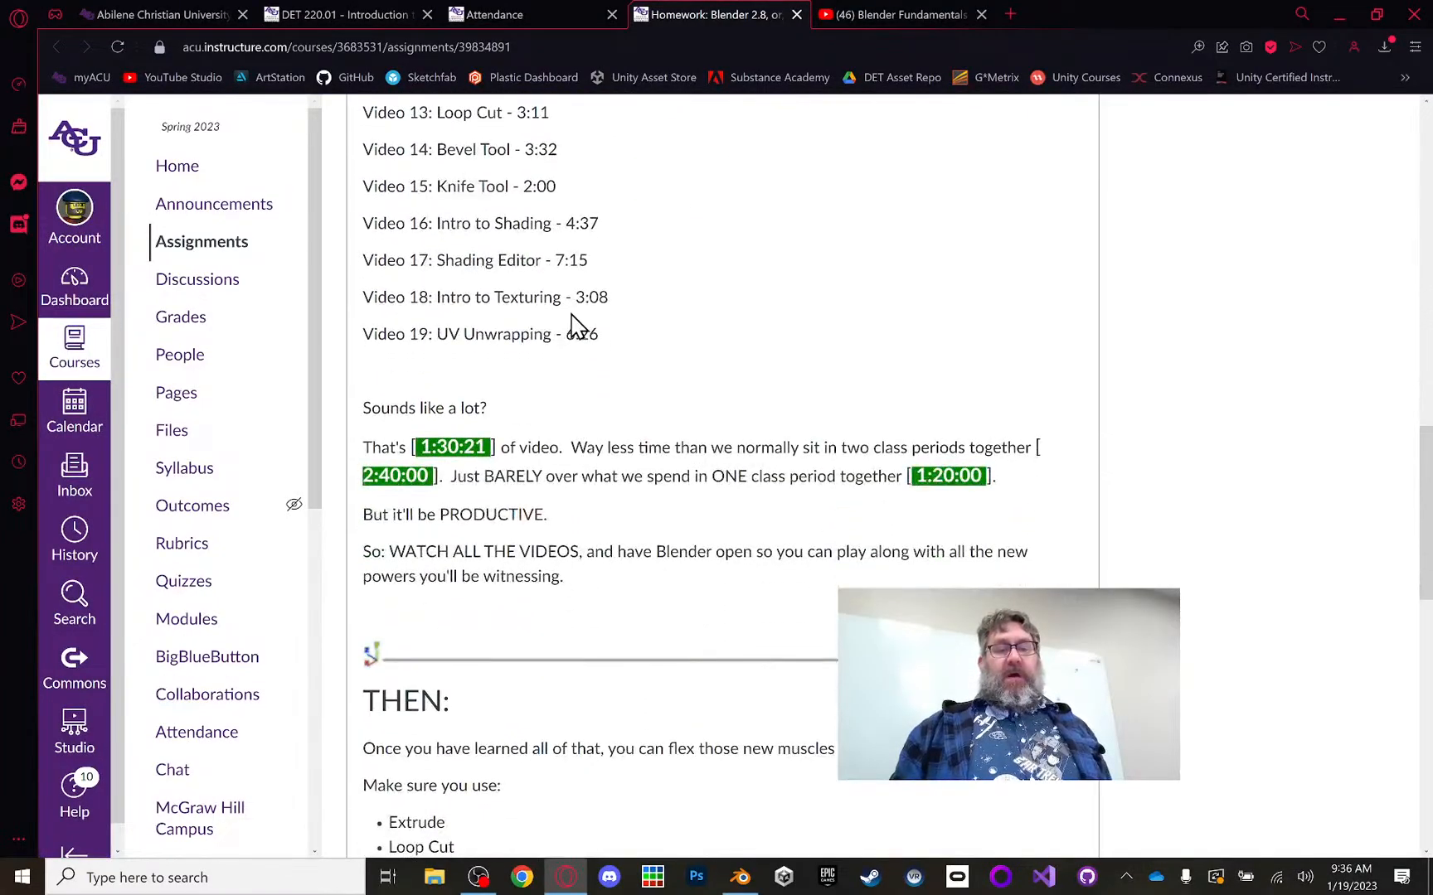
pyautogui.scroll(-1, 578, 326)
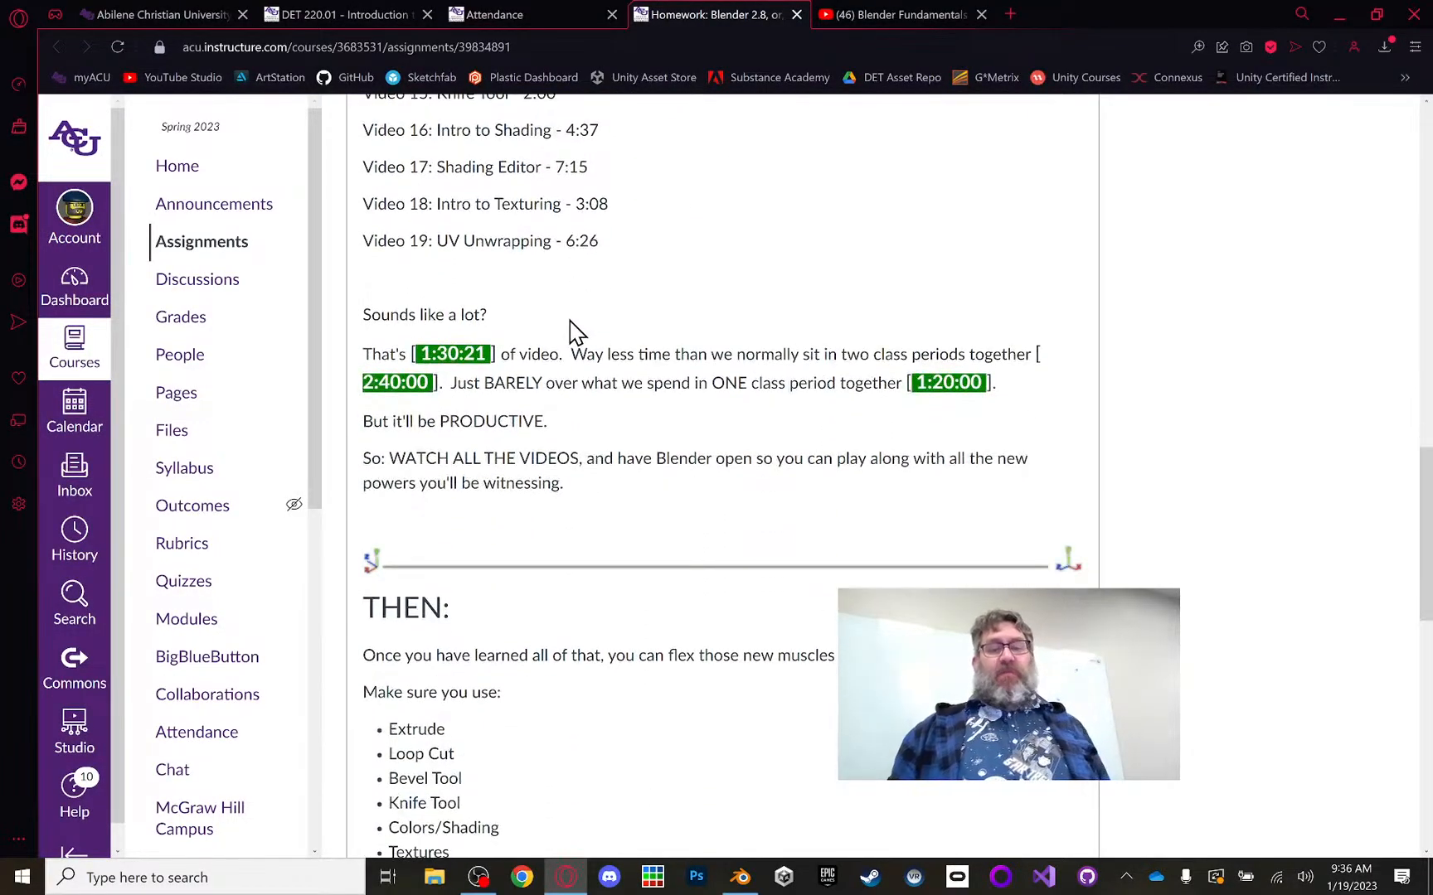
pyautogui.scroll(-3, 570, 338)
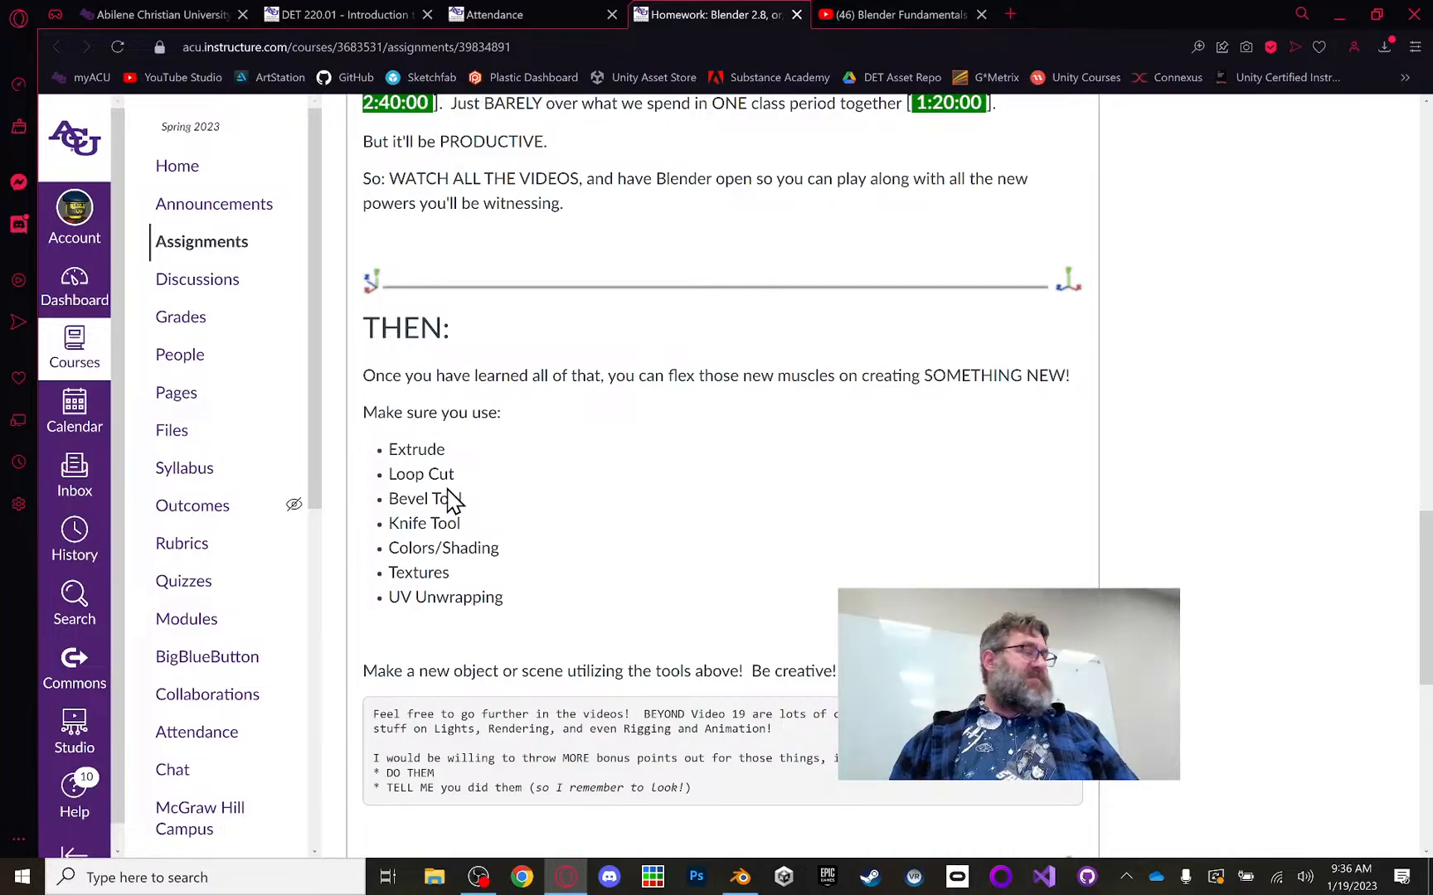
pyautogui.scroll(10, 479, 502)
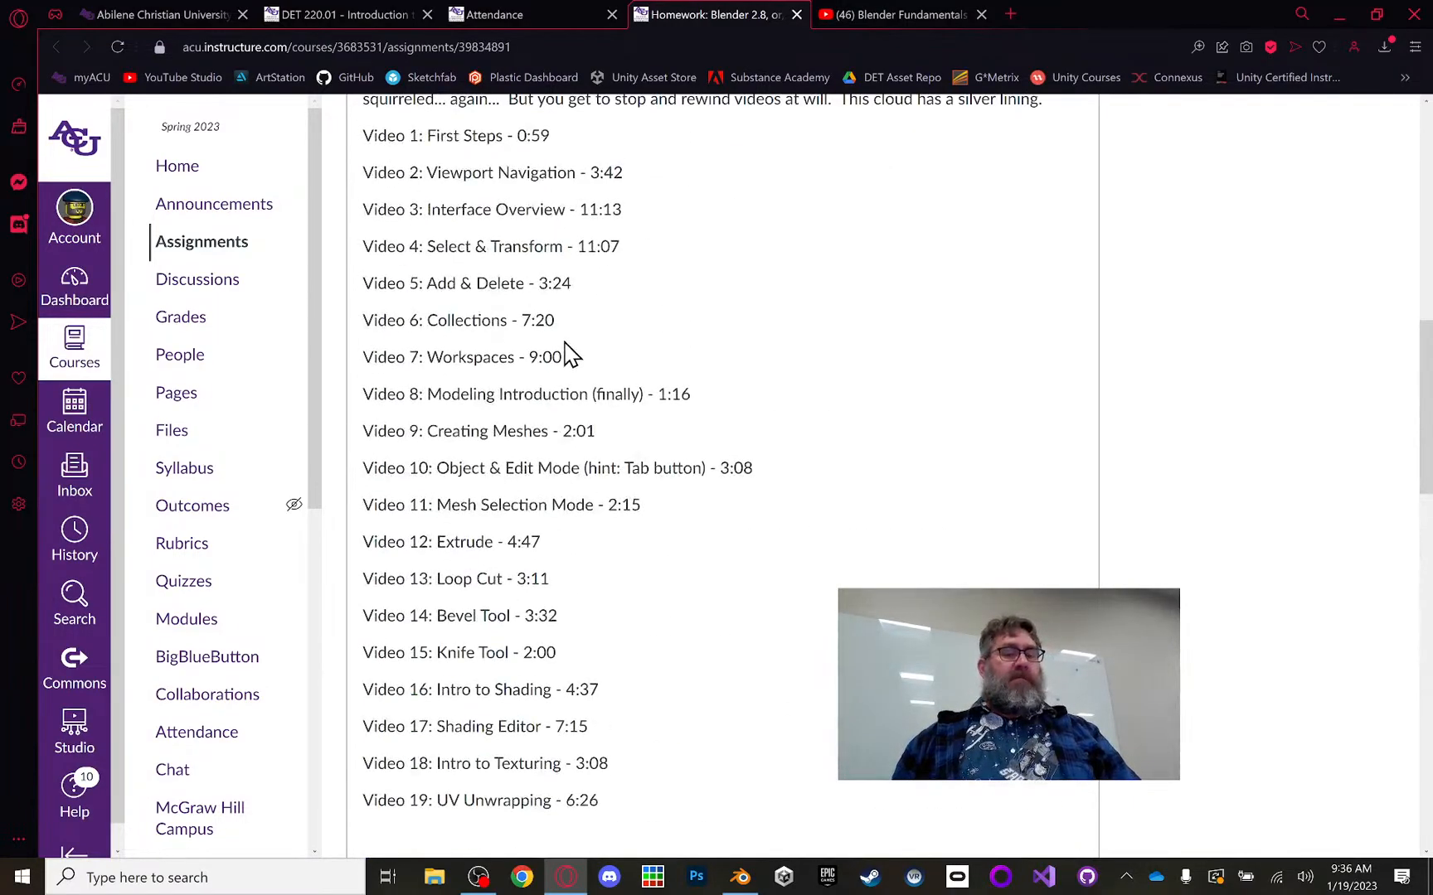
pyautogui.scroll(-8, 581, 489)
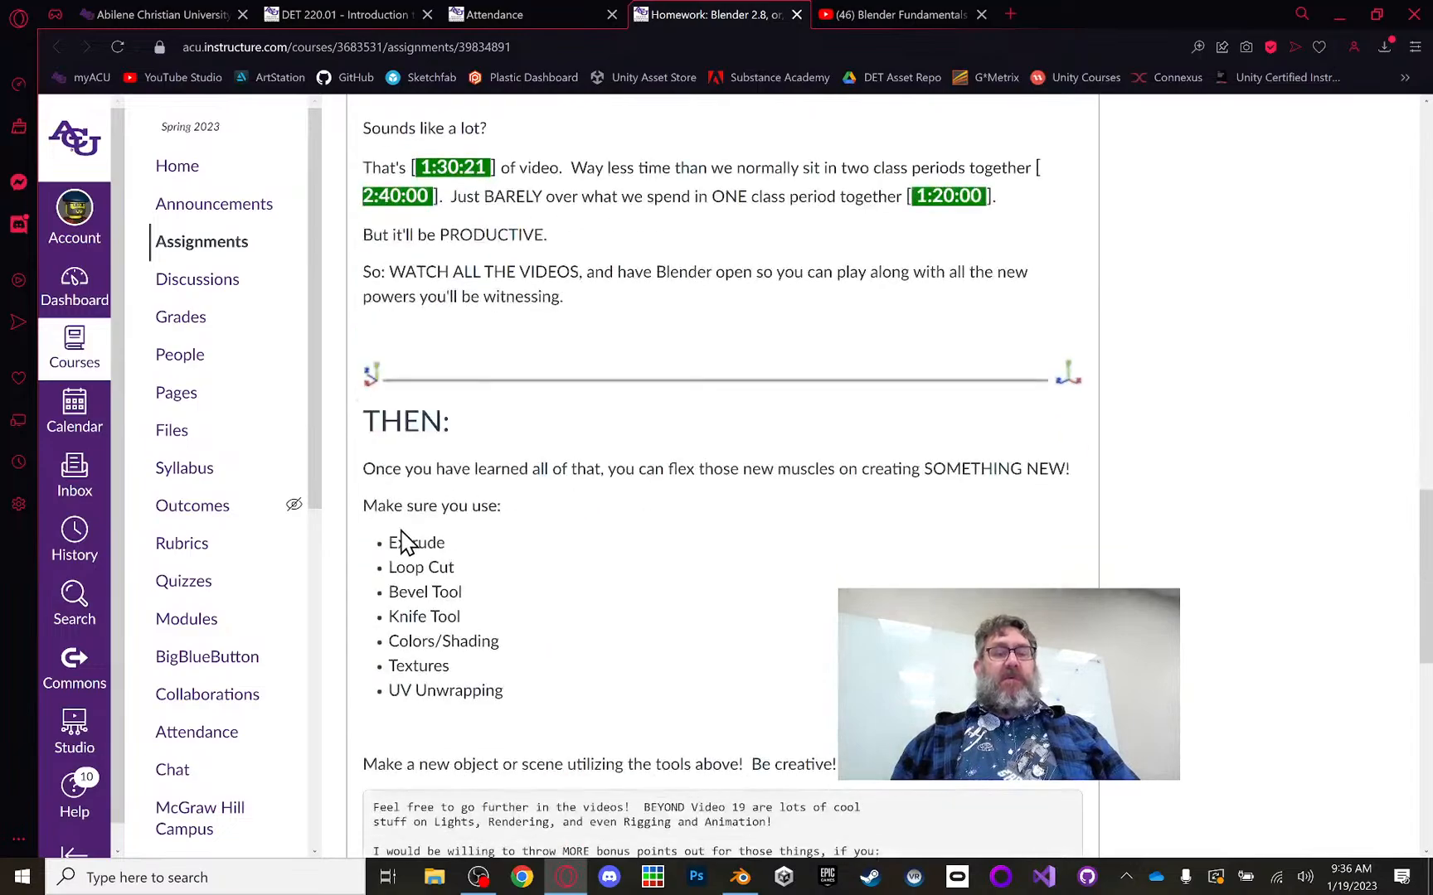
# Step: Review the homework's required tools, bonus options, project folder structure, zip submission and due date
pyautogui.moveTo(387, 544); pyautogui.dragTo(557, 671)
pyautogui.click(649, 603)
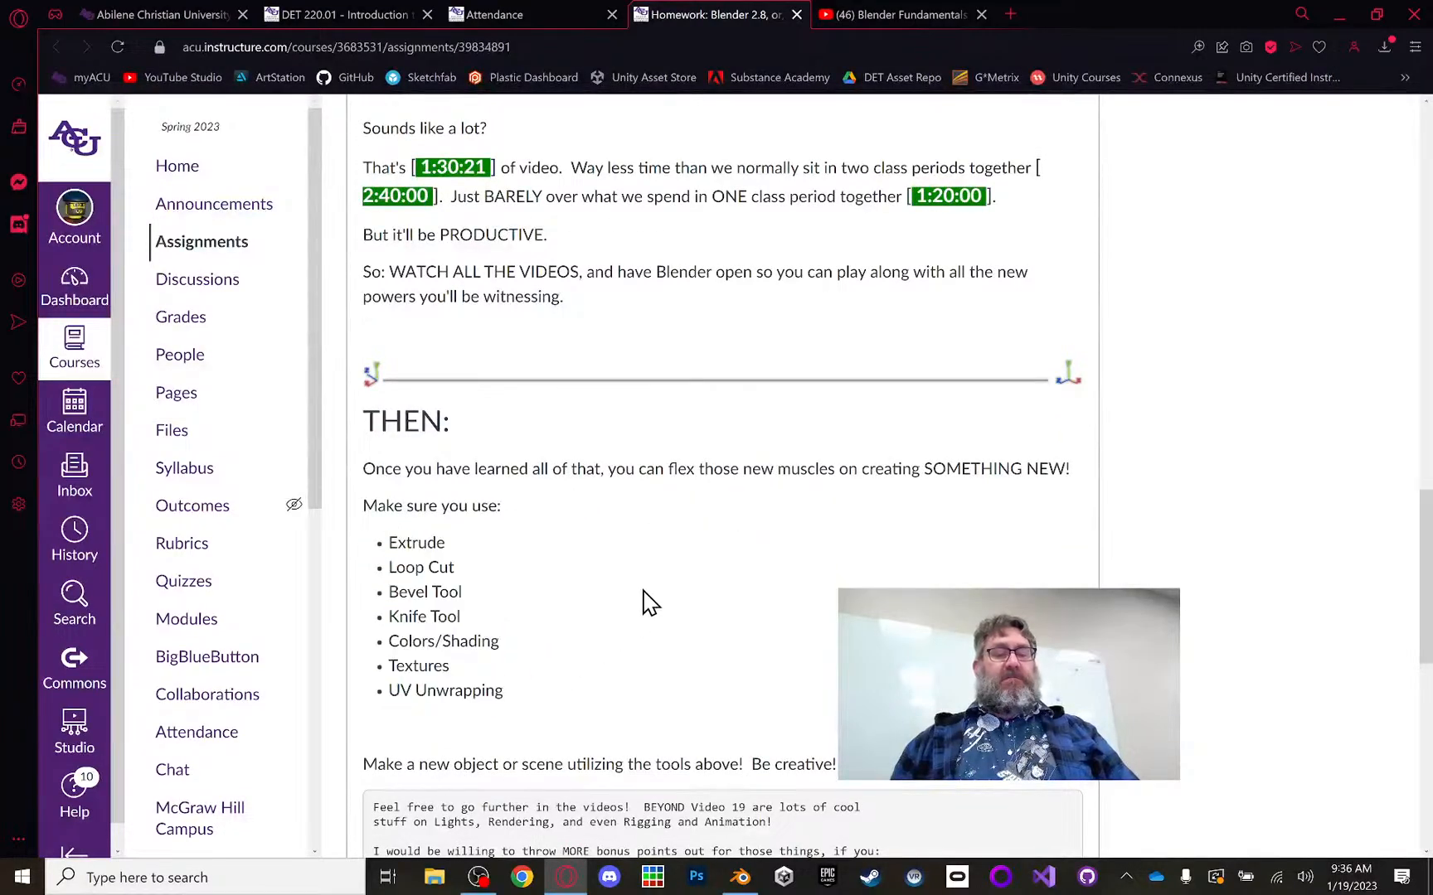
pyautogui.scroll(-2, 649, 594)
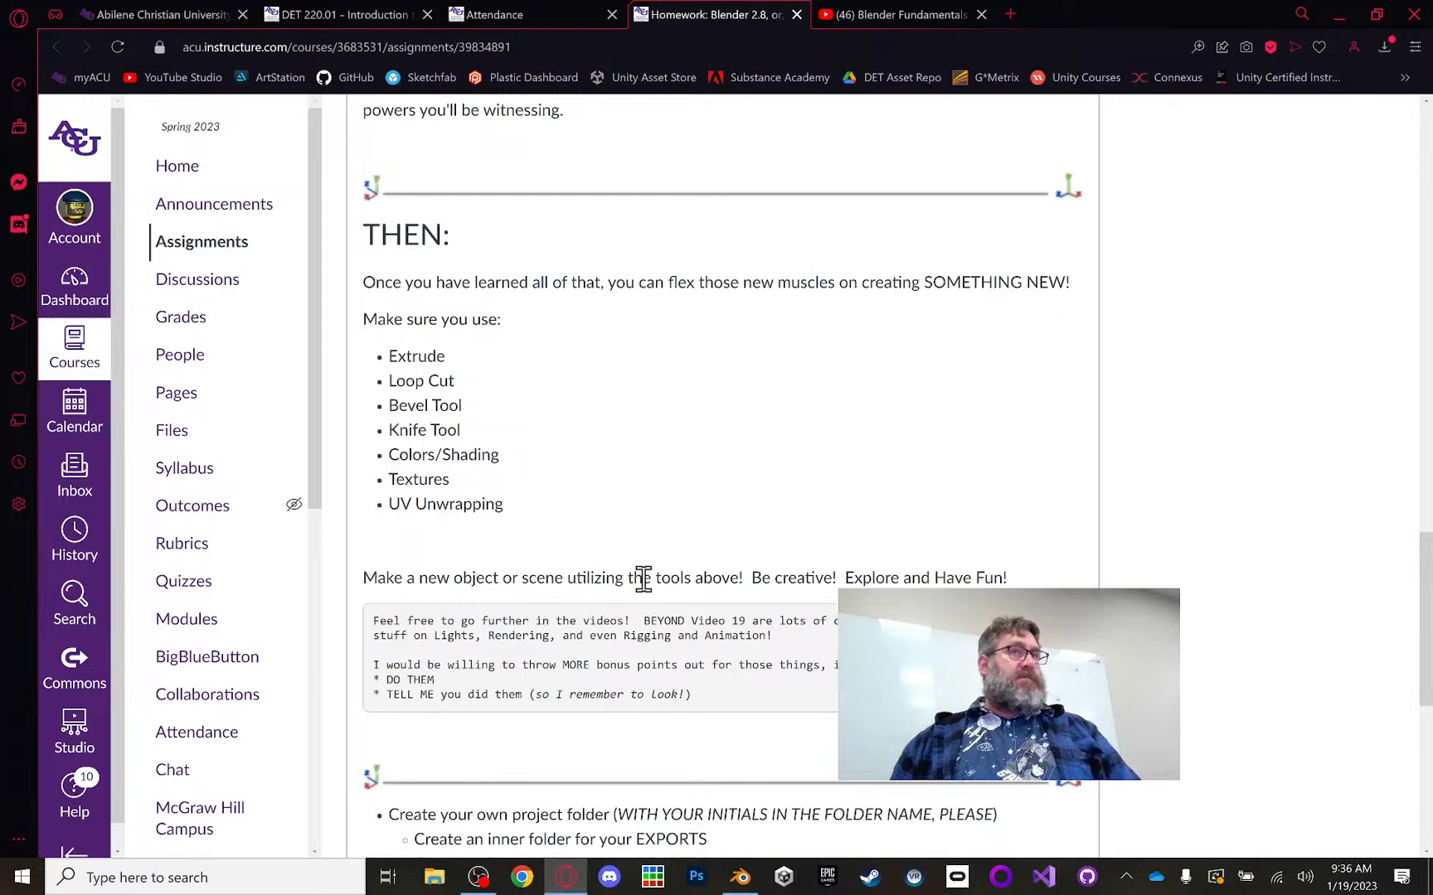
pyautogui.scroll(-3, 644, 578)
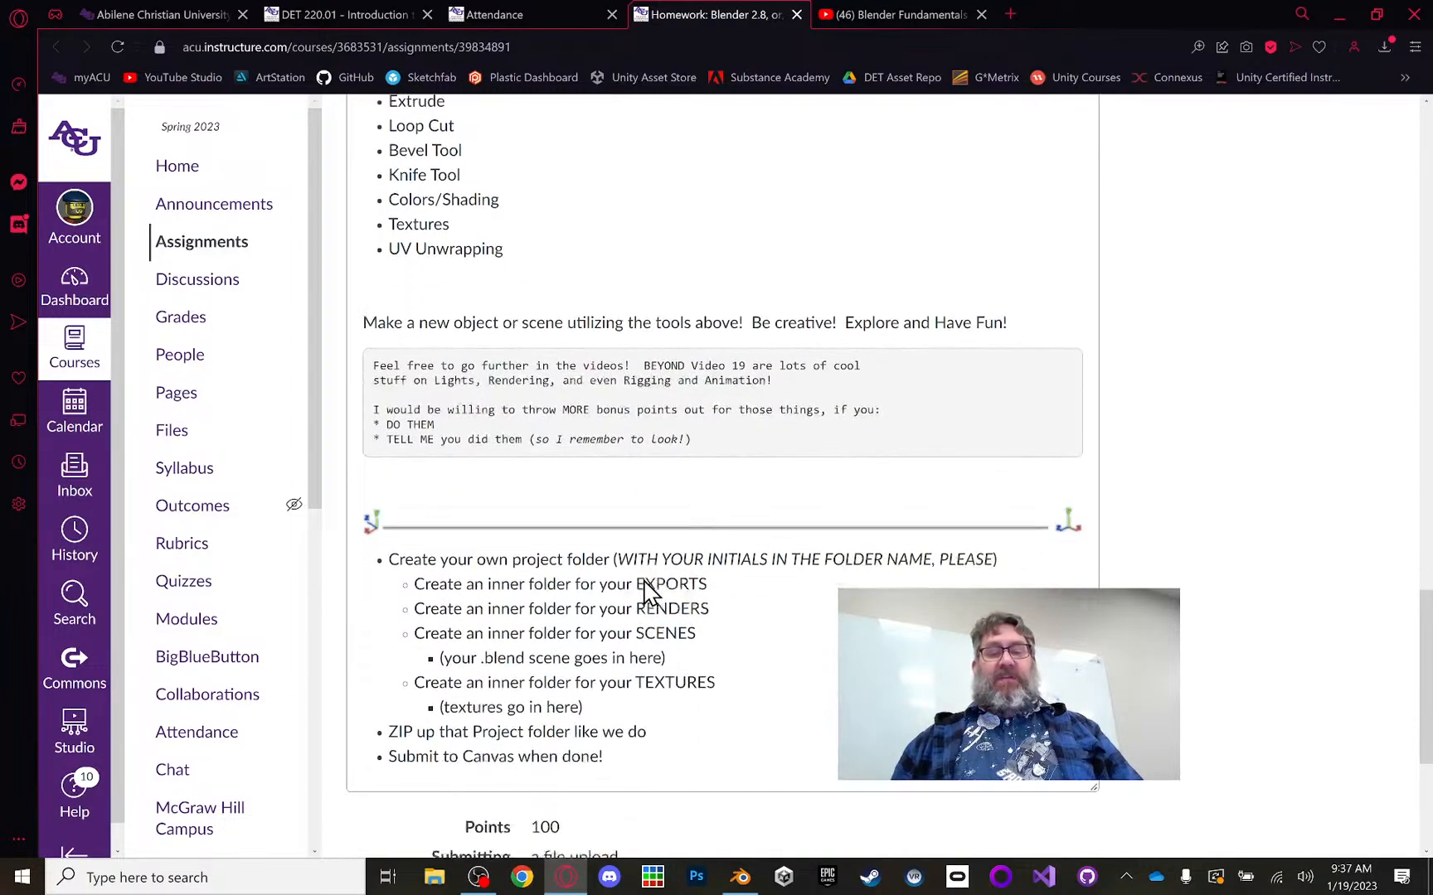
pyautogui.scroll(-3, 643, 578)
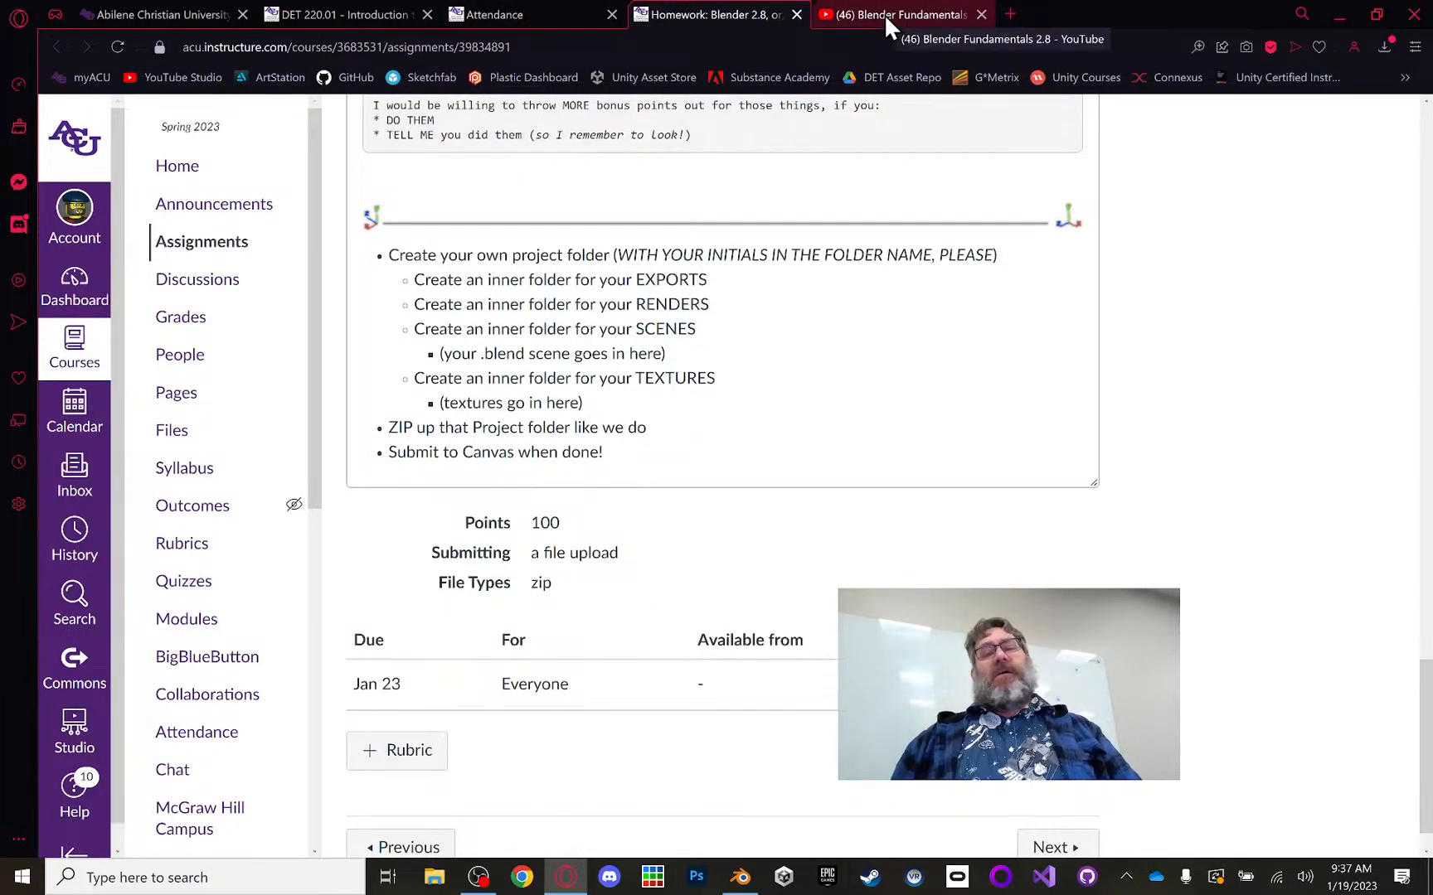
# Step: Close the Blender Fundamentals playlist and return to the DET 220.01 course modules
pyautogui.click(980, 14)
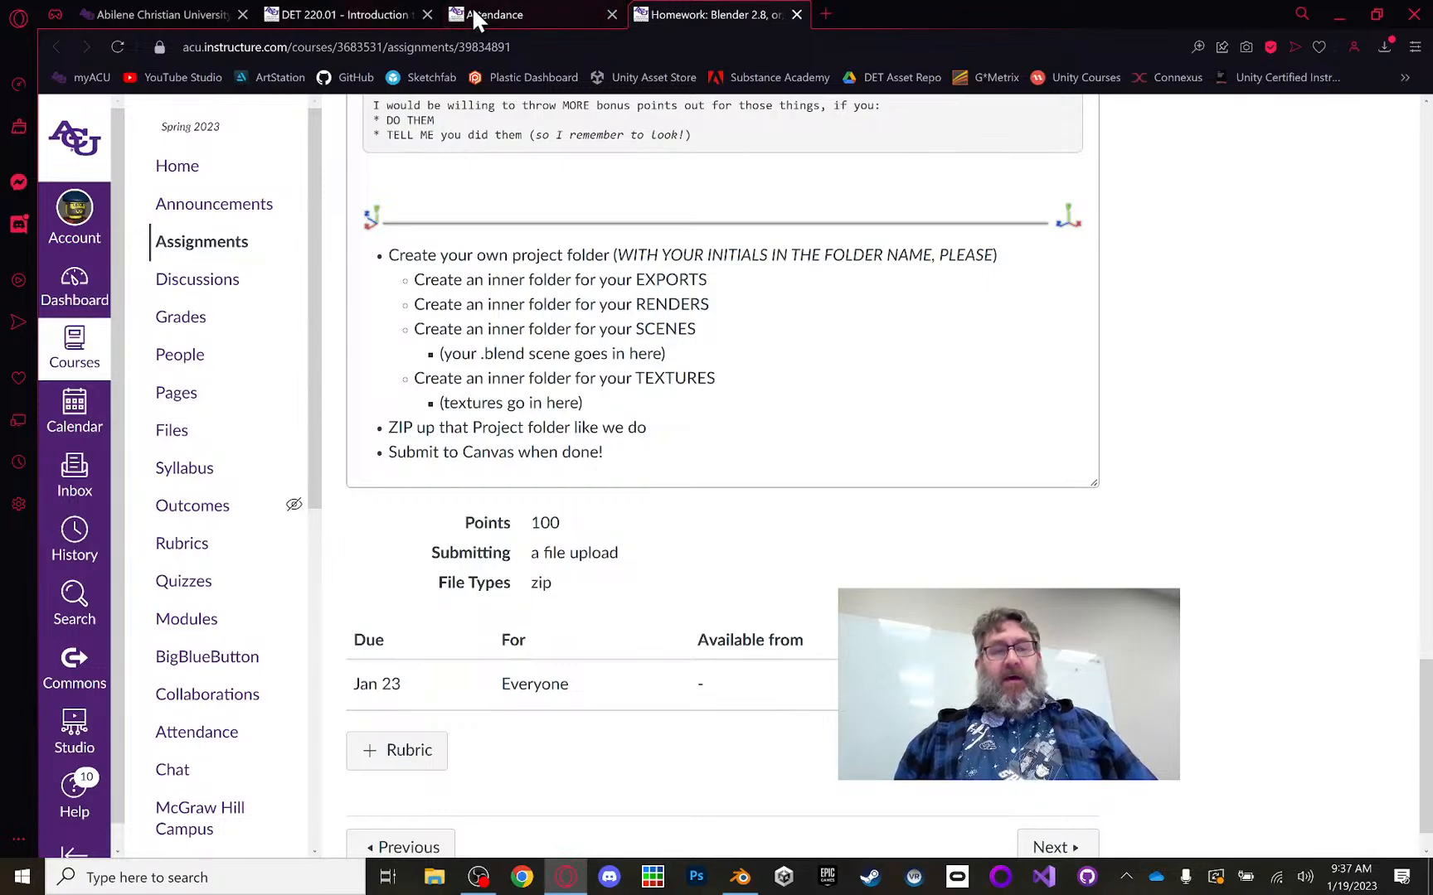
pyautogui.click(346, 14)
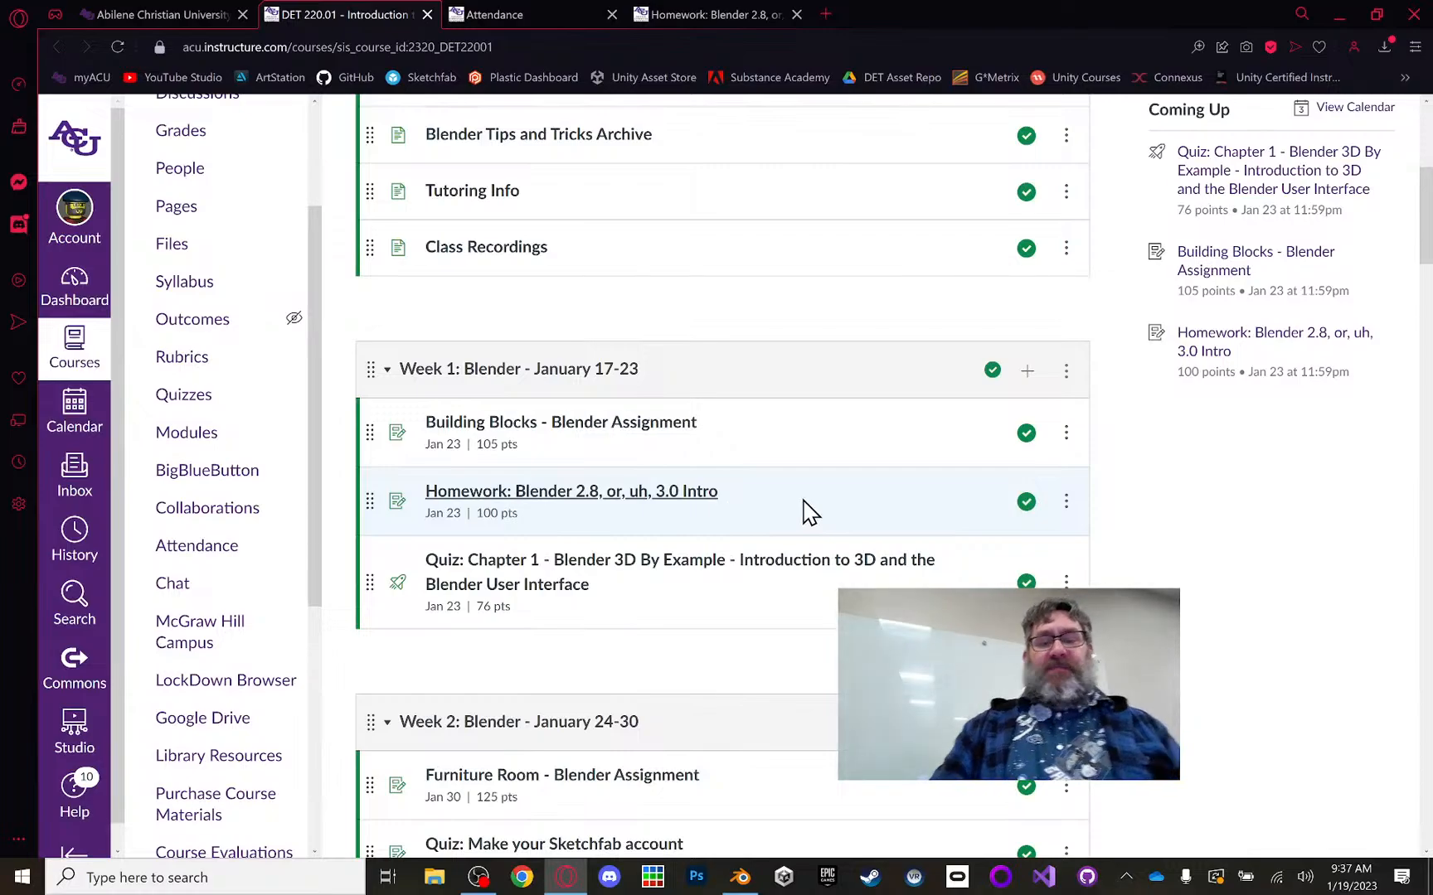
# Step: Switch to Blender and open the recent file whatever.blend for a closer view of its building blocks scene
pyautogui.click(740, 876)
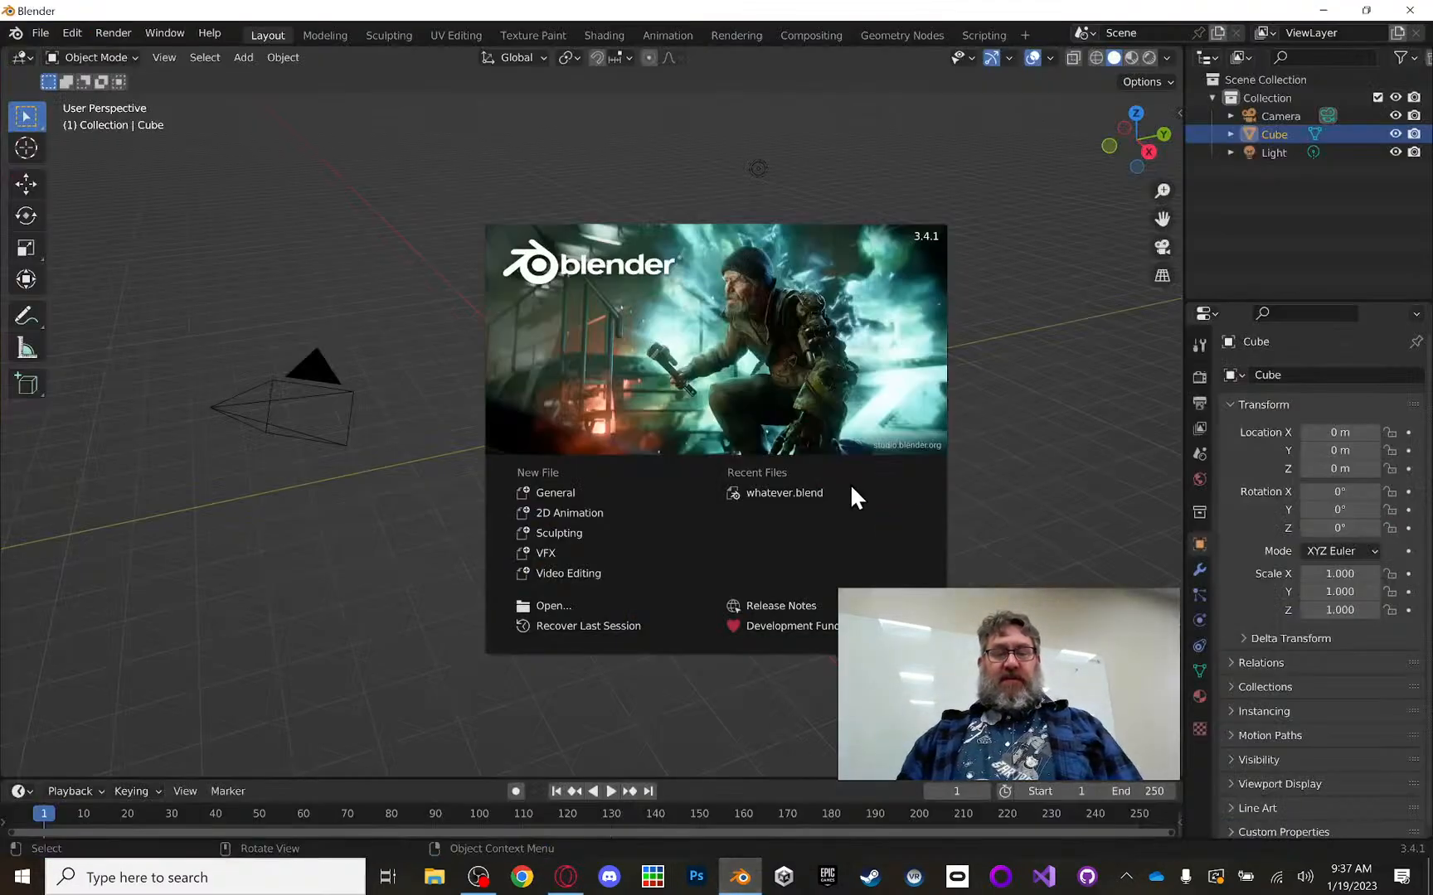
pyautogui.click(772, 233)
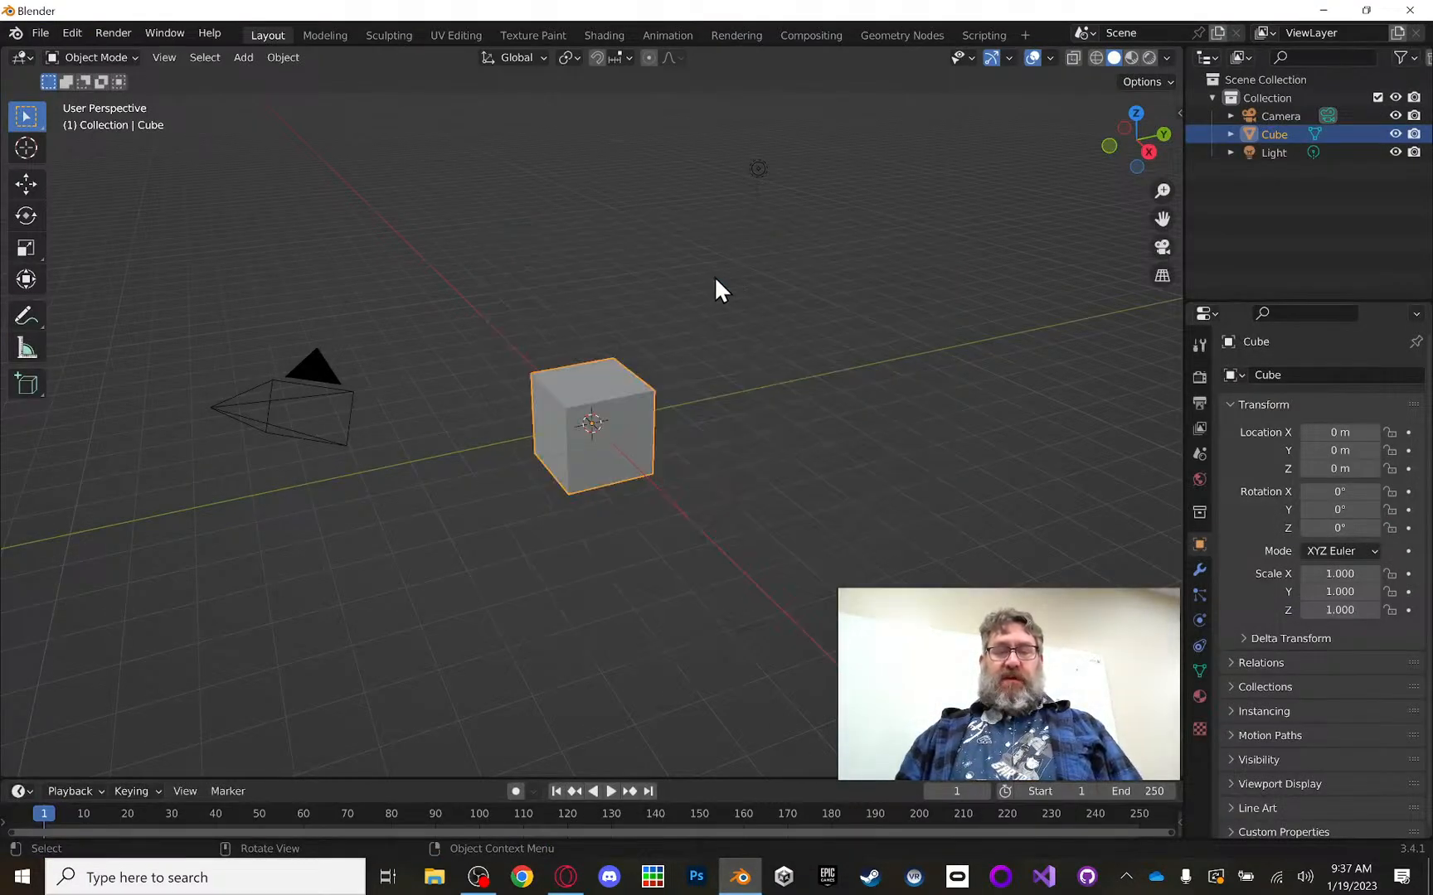
pyautogui.click(39, 31)
pyautogui.moveTo(79, 124)
pyautogui.moveTo(89, 92)
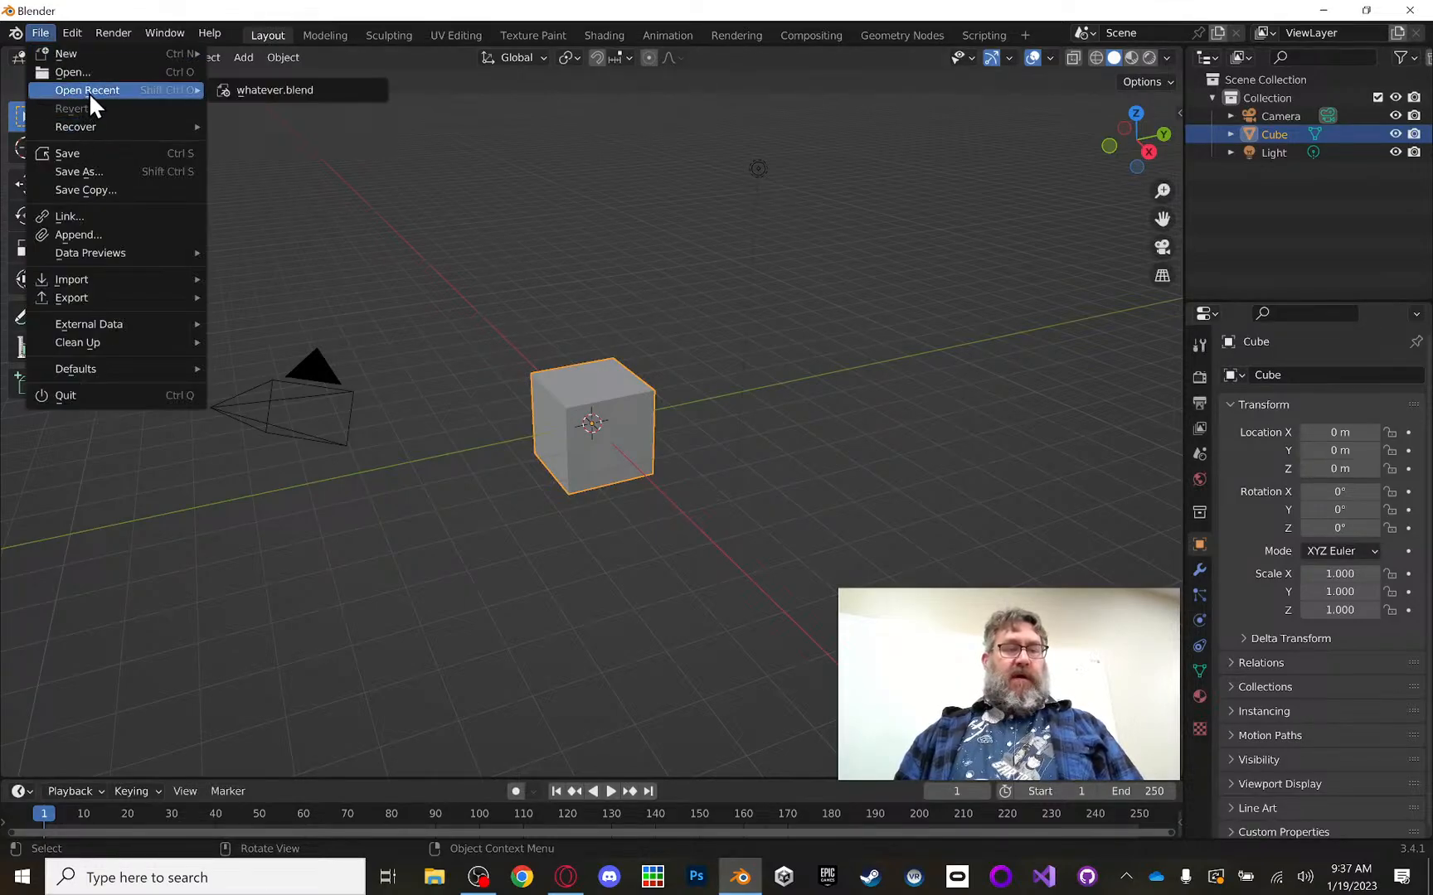
pyautogui.click(241, 89)
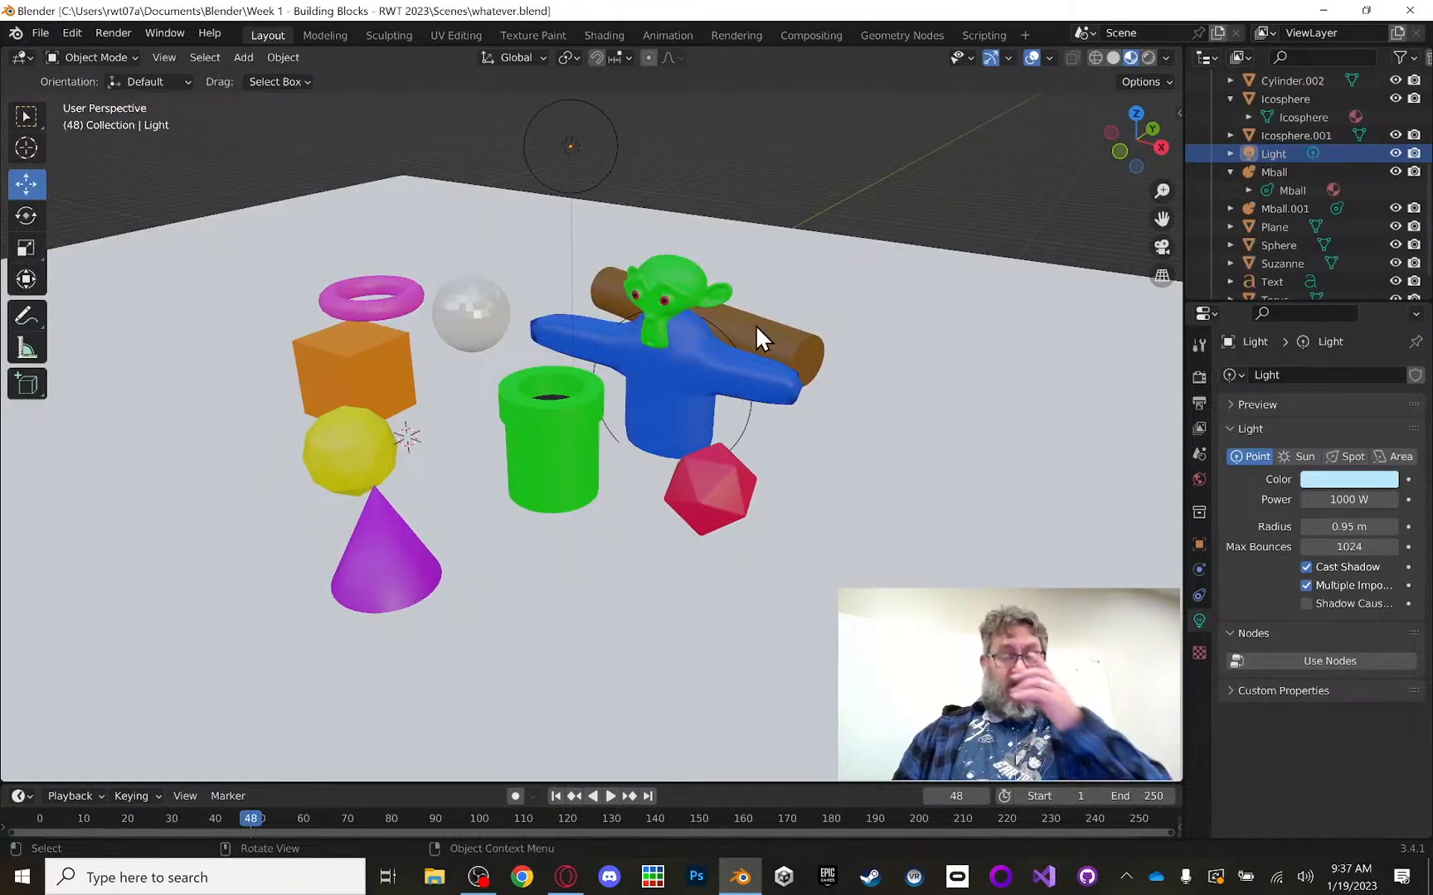
pyautogui.moveTo(799, 349)
pyautogui.mouseDown(button='middle')
pyautogui.moveTo(795, 370)
pyautogui.moveTo(806, 339)
pyautogui.moveTo(677, 377)
pyautogui.moveTo(824, 351)
pyautogui.moveTo(806, 346)
pyautogui.mouseUp(button='middle')
pyautogui.scroll(4, 807, 345)
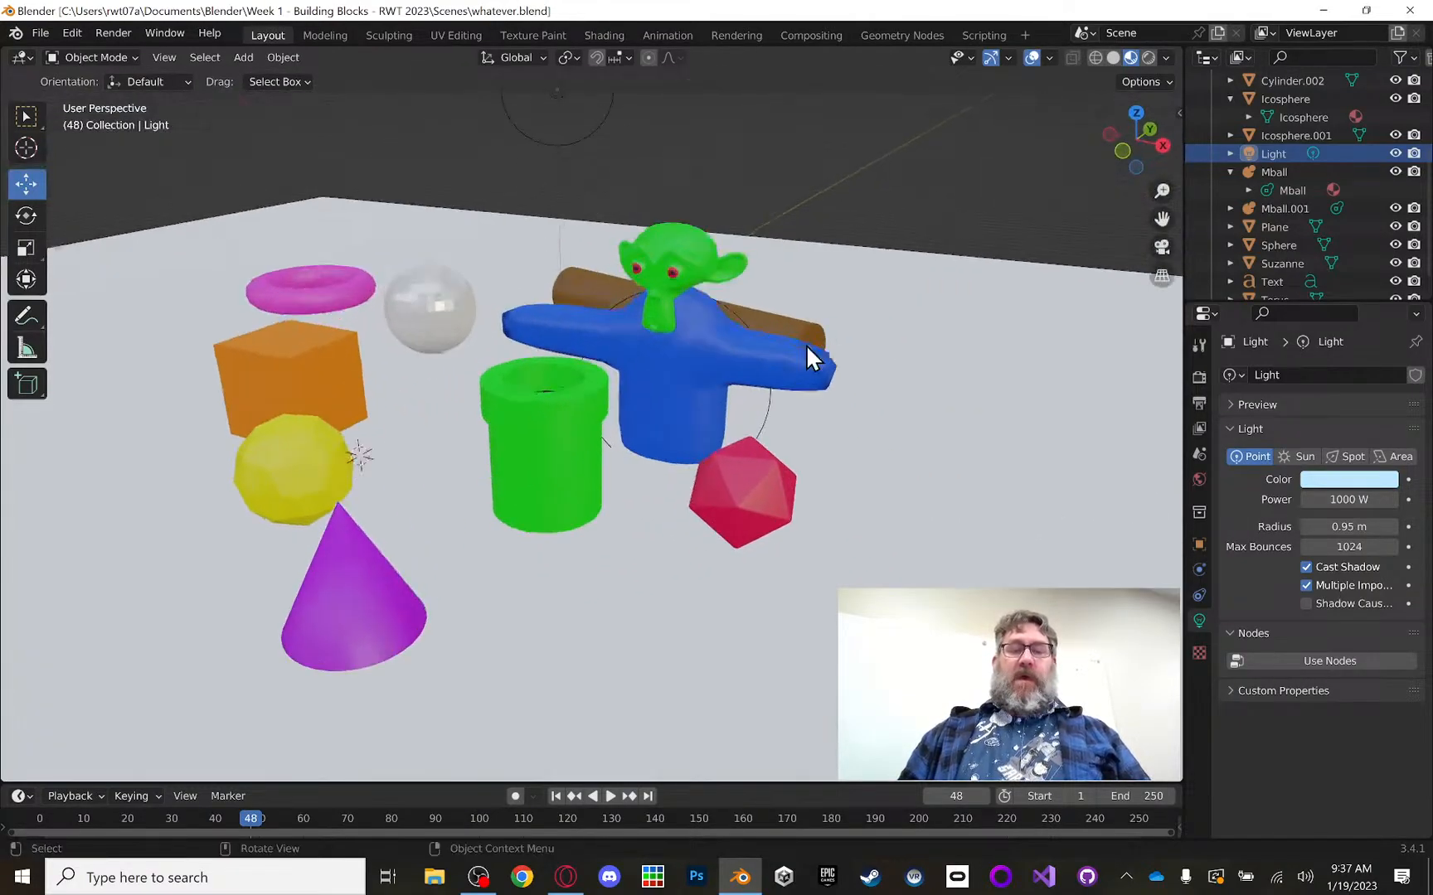
# Step: Switch back to the Canvas modules in Opera and open Building Blocks - Blender Assignment in a new tab beside them
pyautogui.click(549, 888)
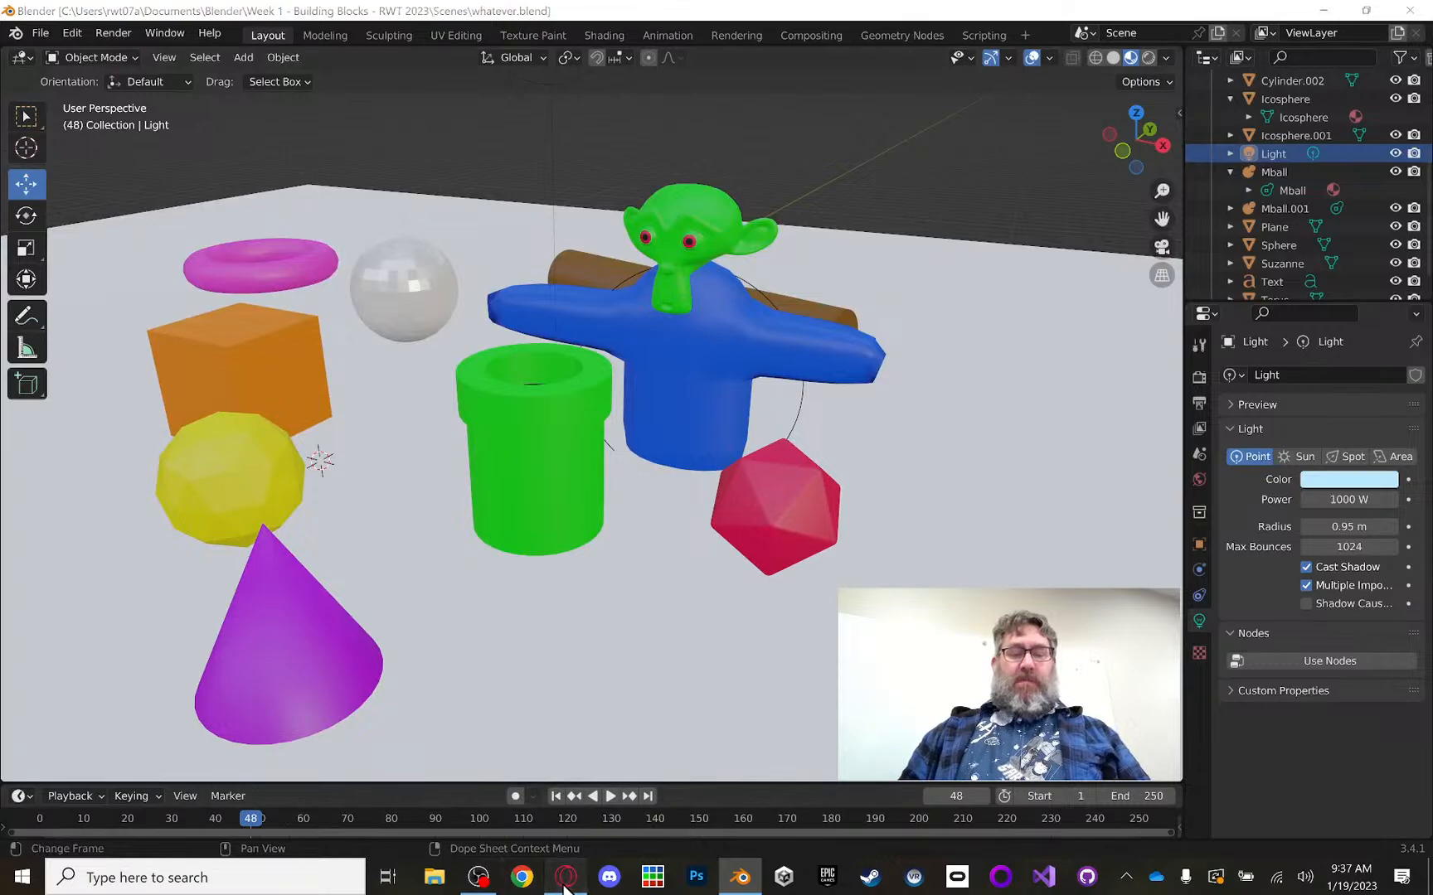
pyautogui.scroll(1, 557, 176)
pyautogui.scroll(5, 554, 199)
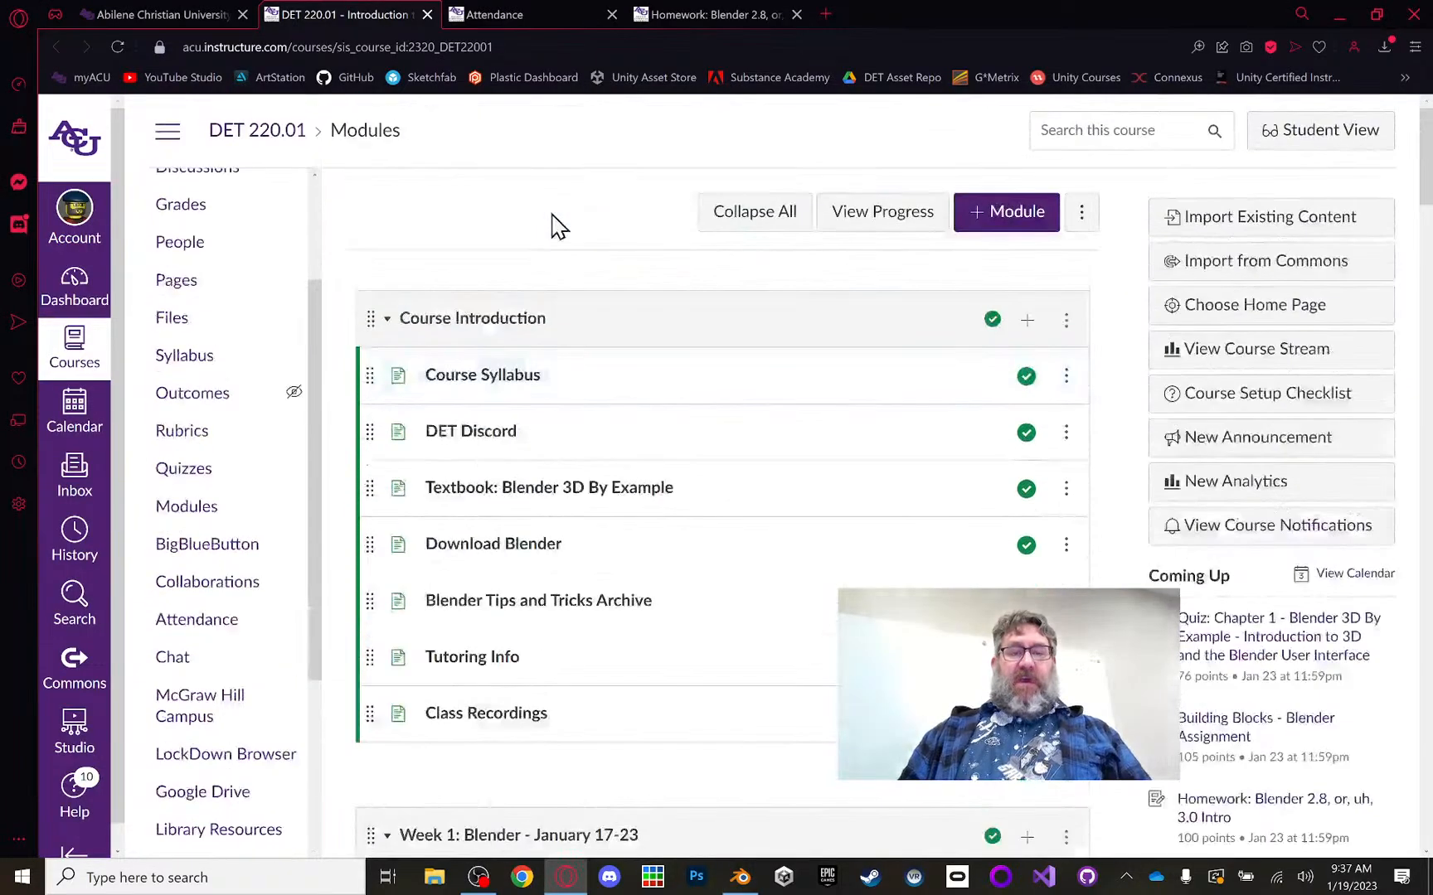
pyautogui.scroll(-6, 535, 286)
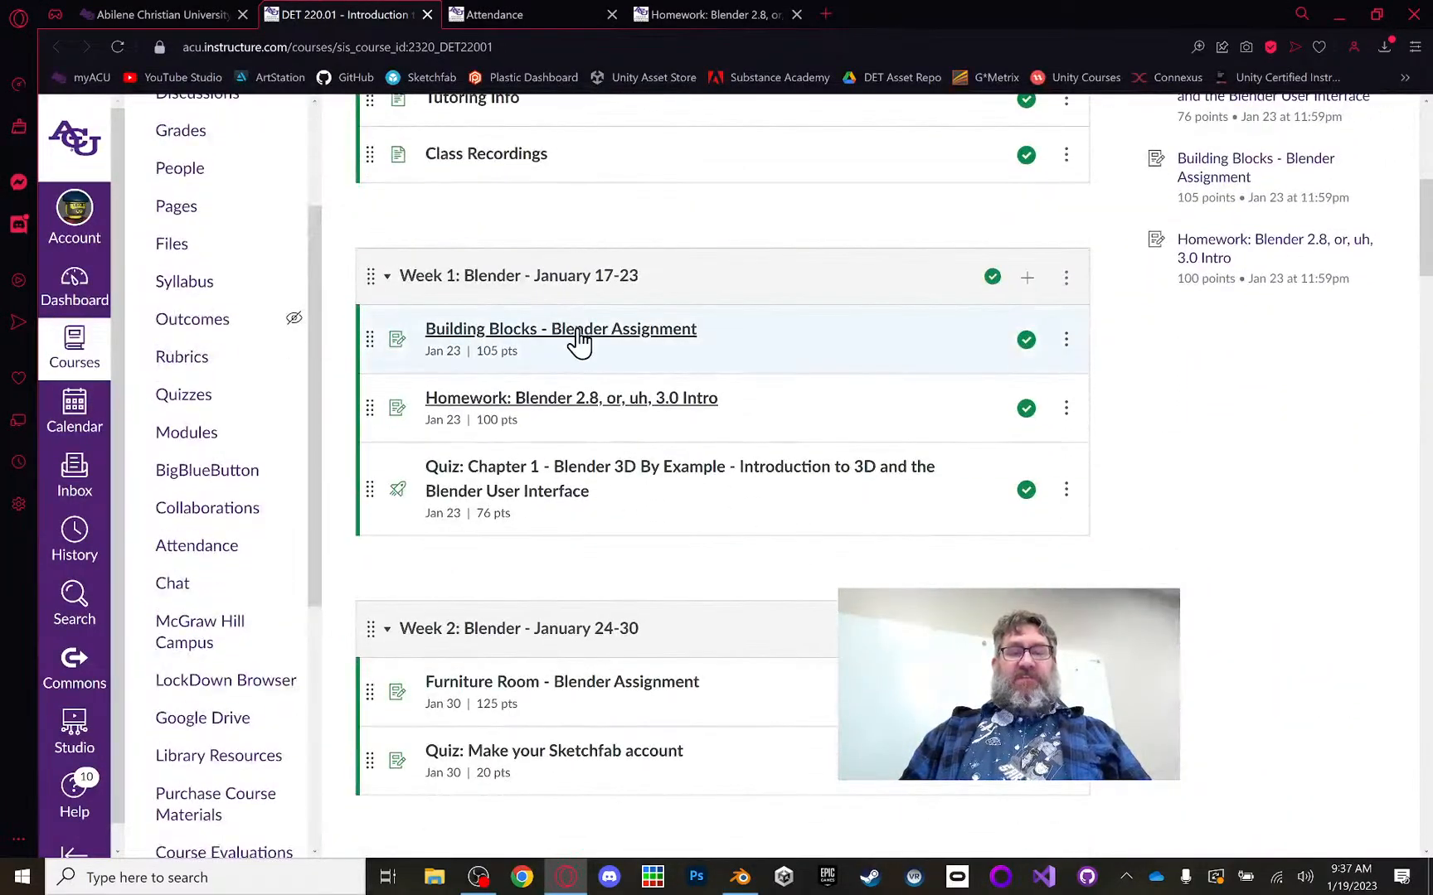
pyautogui.middleClick(574, 332)
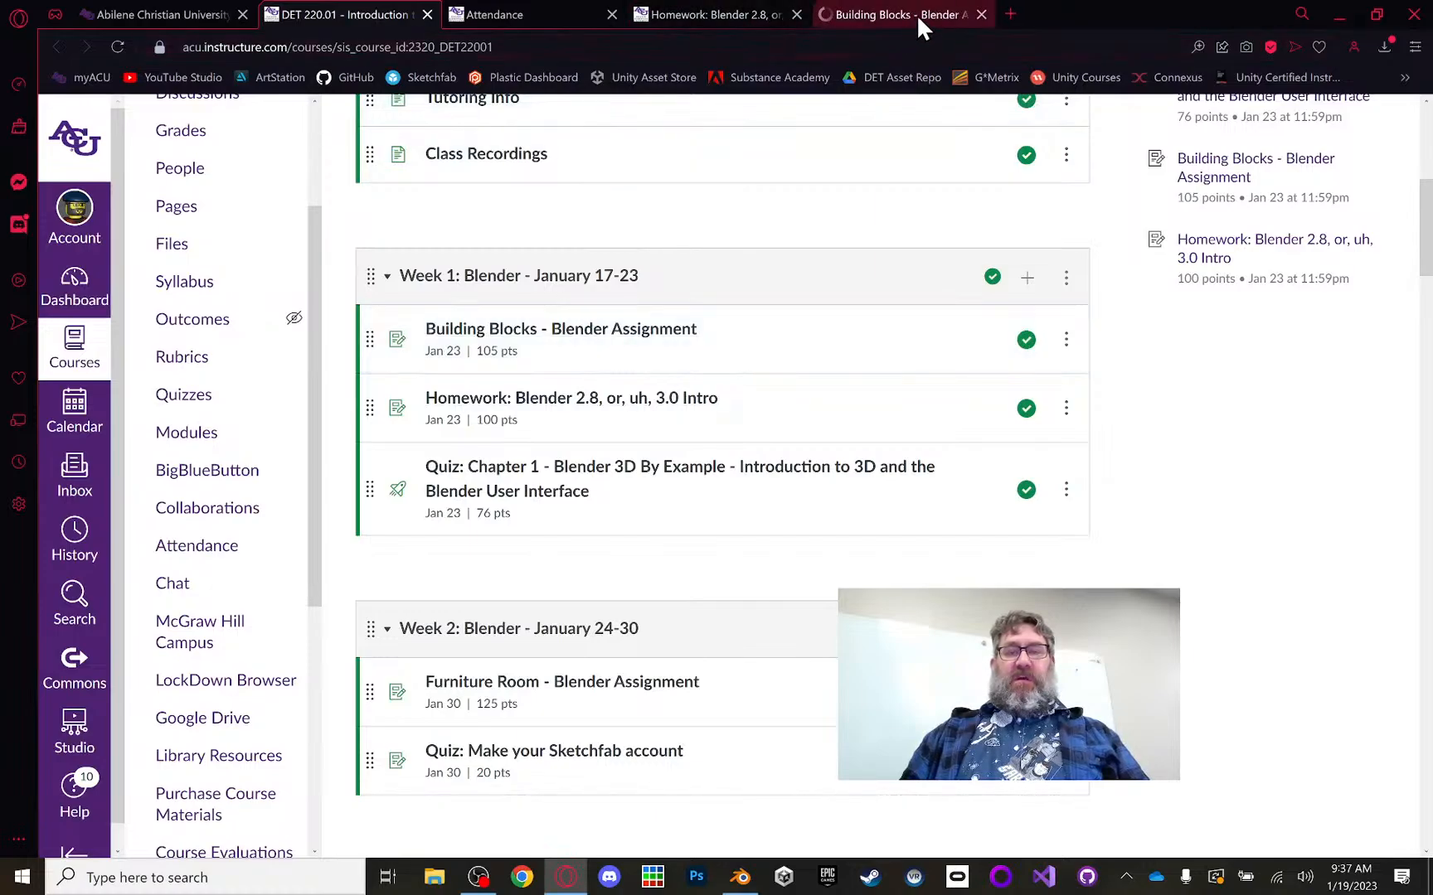
pyautogui.moveTo(917, 15); pyautogui.dragTo(566, 17)
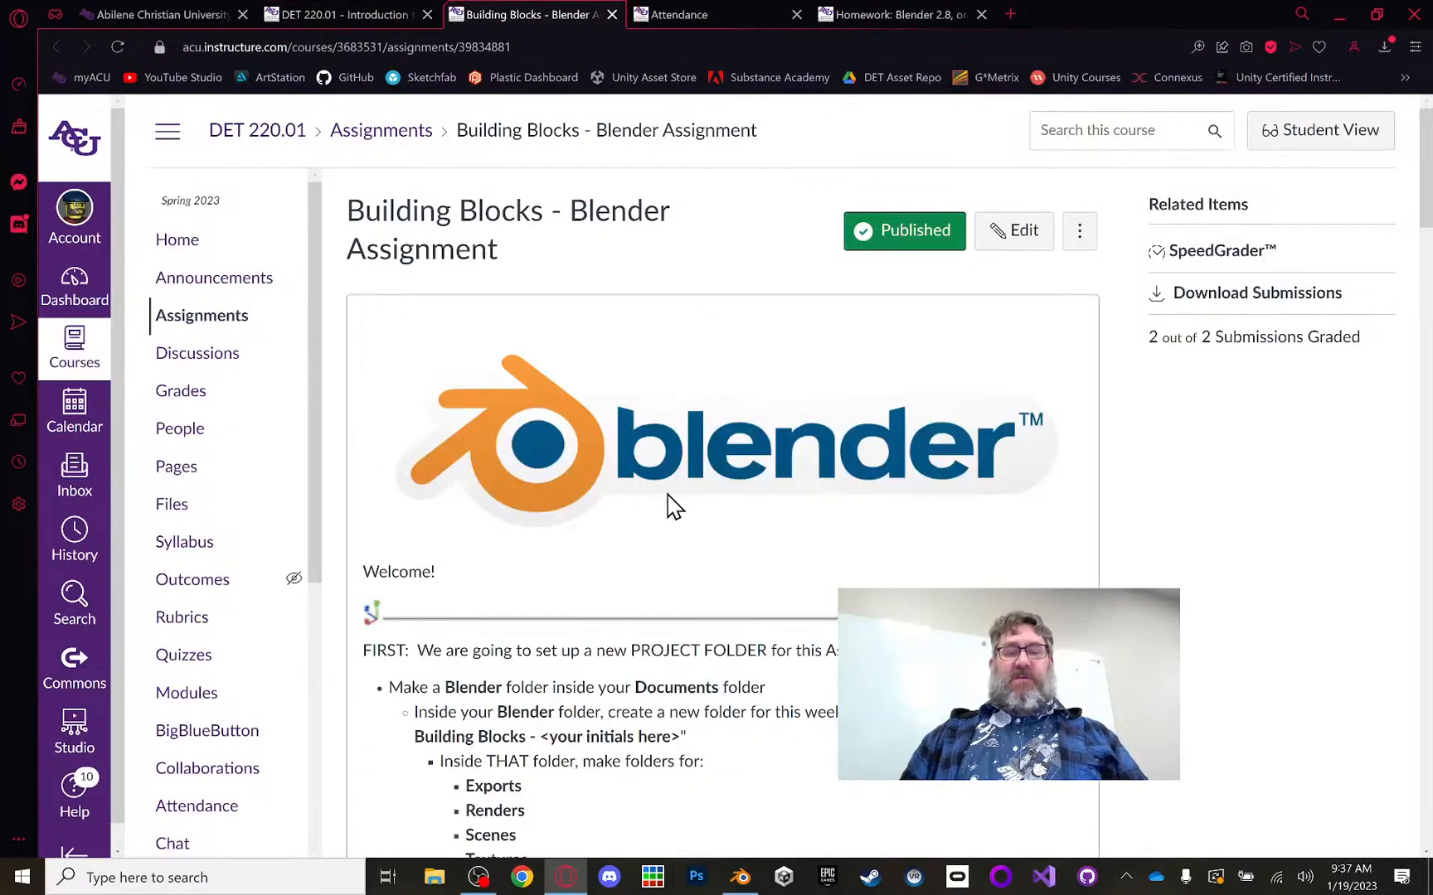
# Step: Review the Building Blocks assignment's setup instructions and its list of required mesh, text and metaball objects
pyautogui.scroll(-3, 668, 505)
pyautogui.scroll(-6, 665, 483)
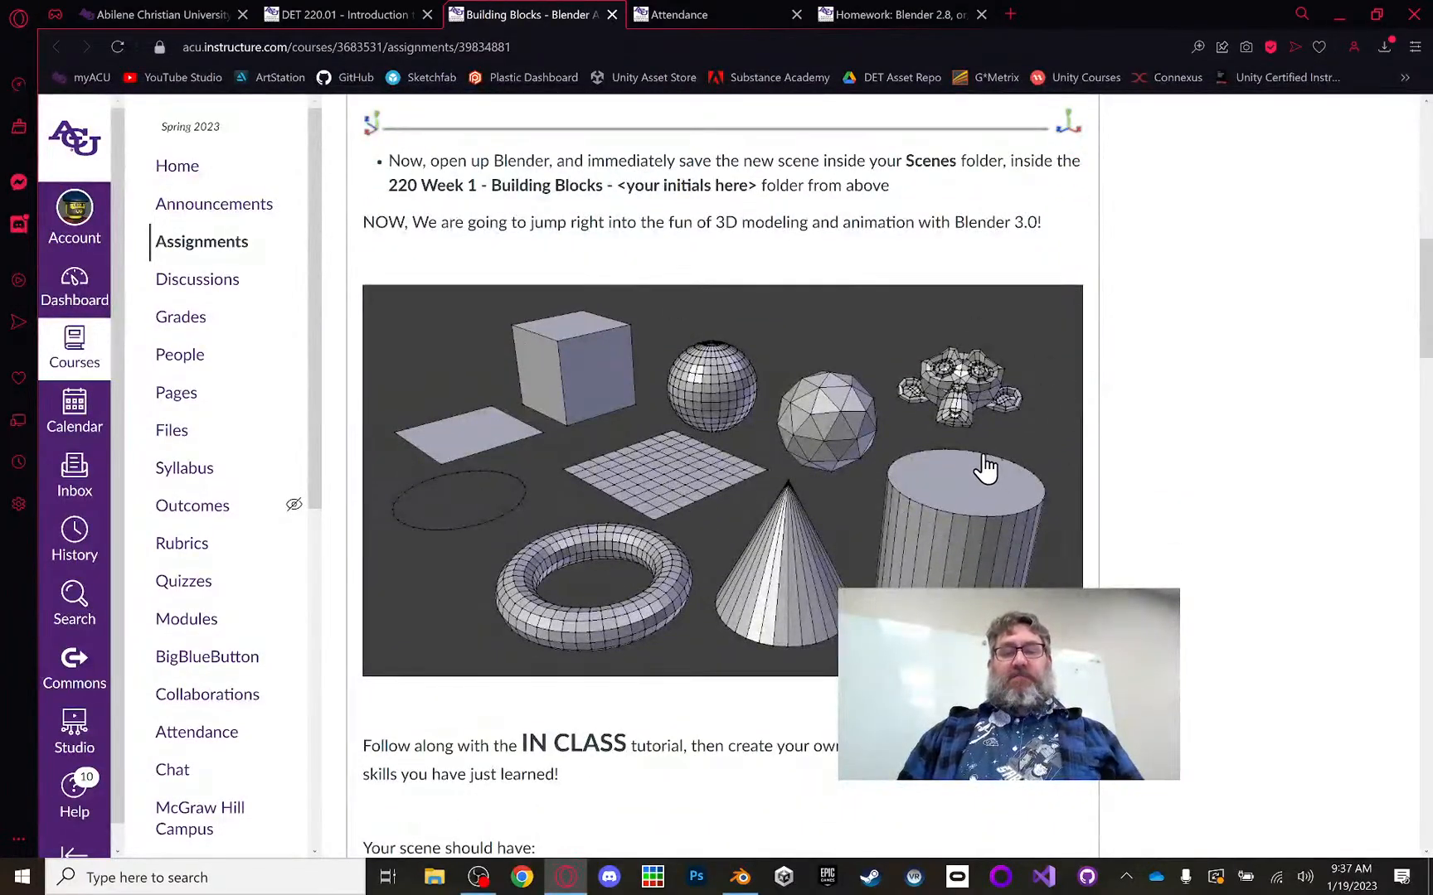
pyautogui.scroll(-7, 982, 487)
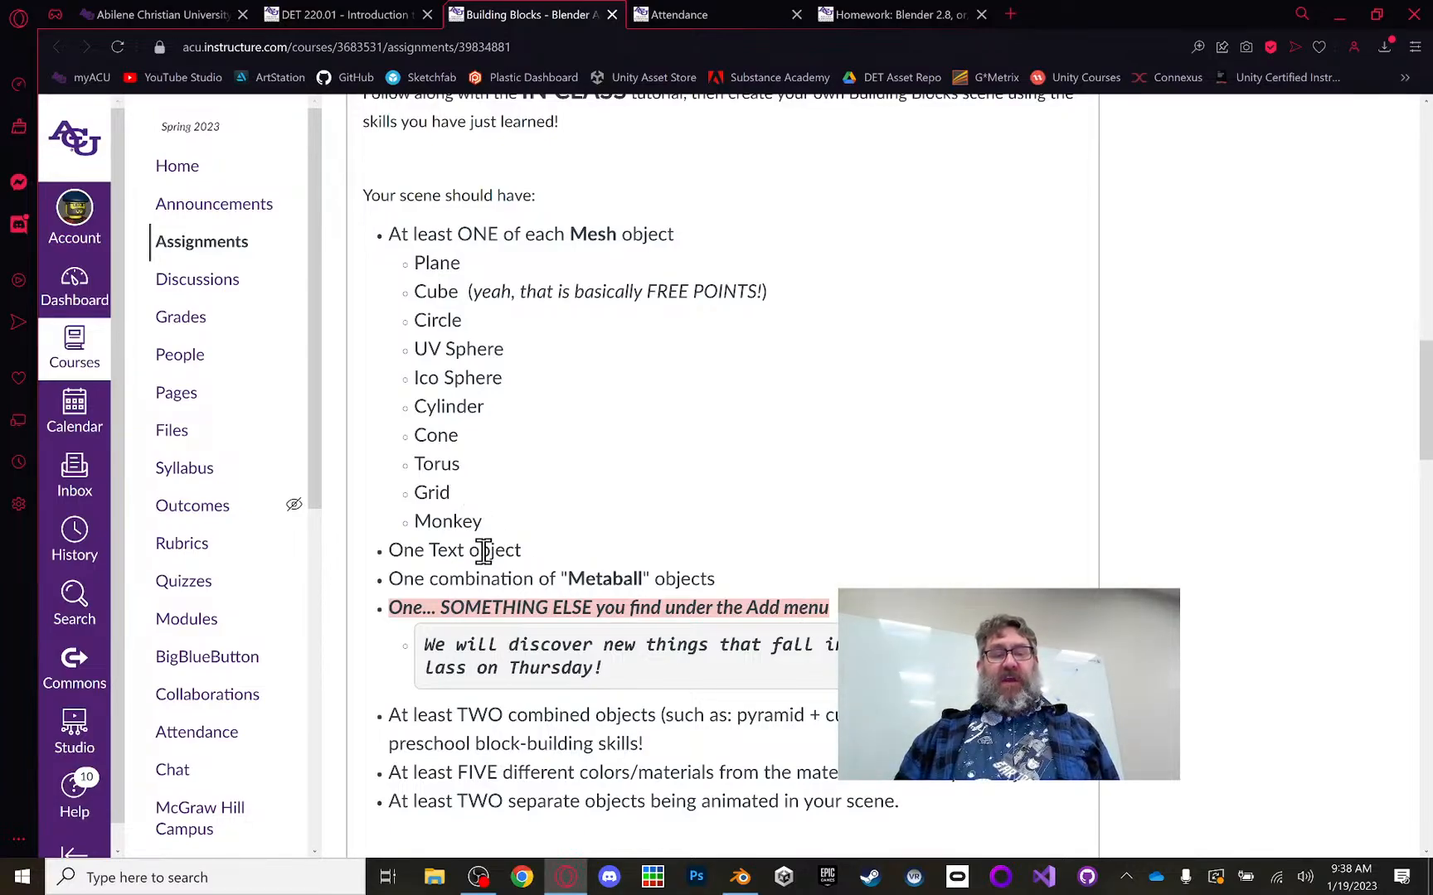
pyautogui.scroll(-1, 484, 550)
pyautogui.scroll(-1, 489, 547)
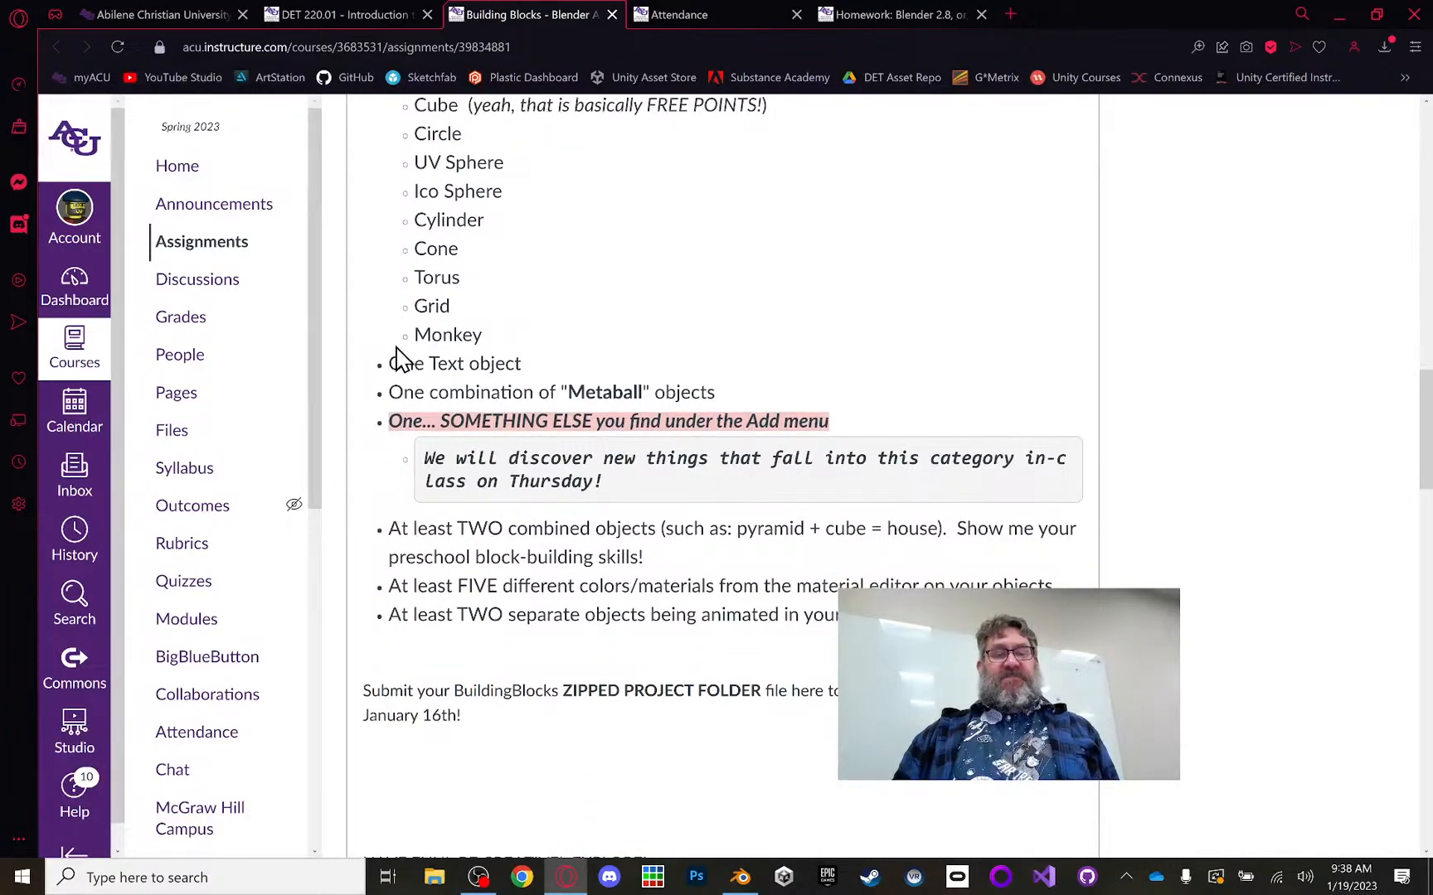
# Step: Highlight the text object, two combined objects, five materials and two animated objects requirements, and check the submission details
pyautogui.moveTo(385, 364); pyautogui.dragTo(564, 373)
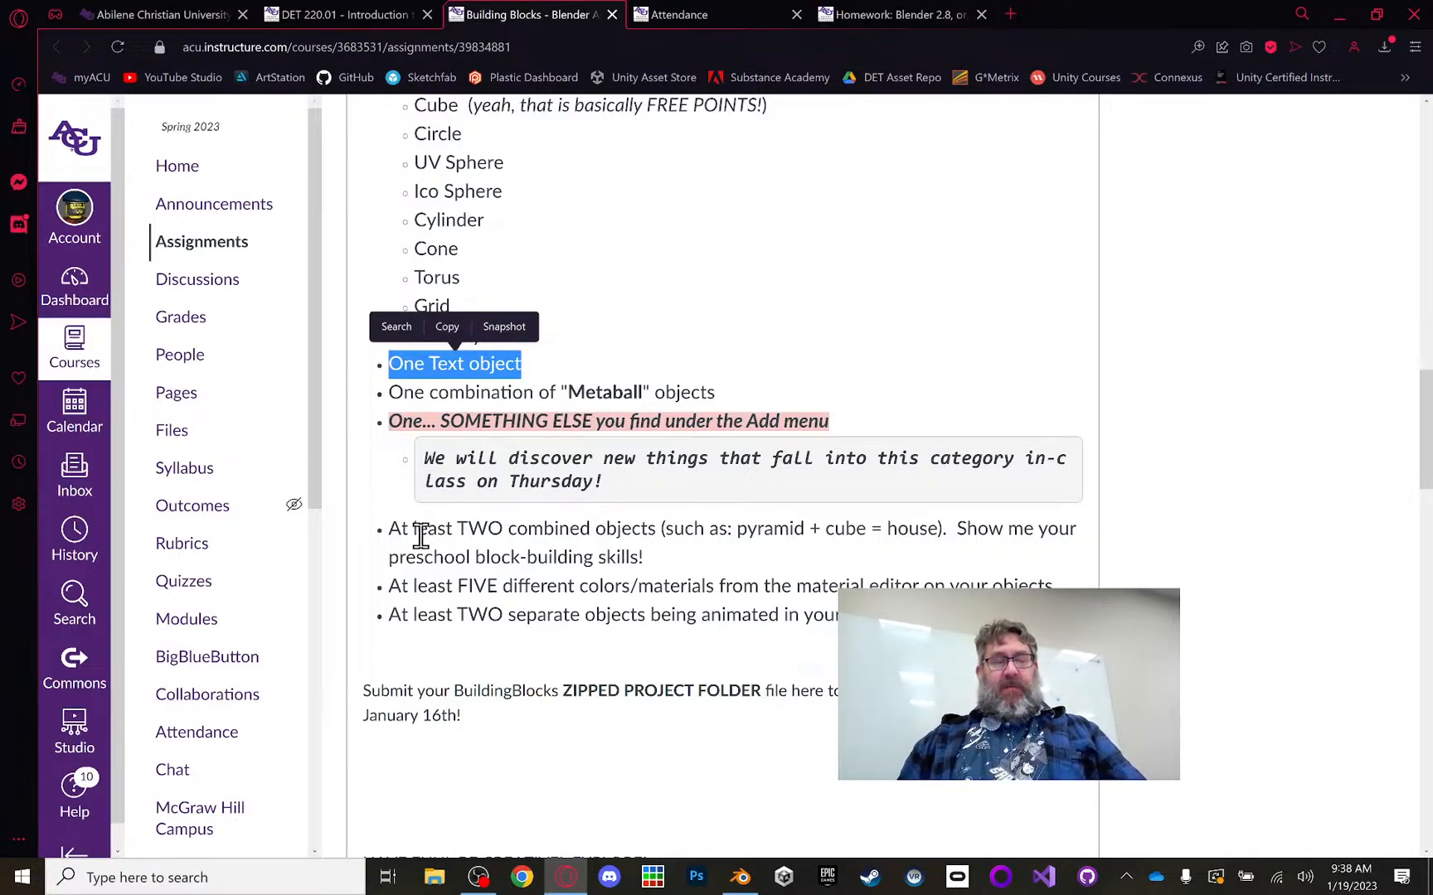
pyautogui.moveTo(393, 530); pyautogui.dragTo(575, 556)
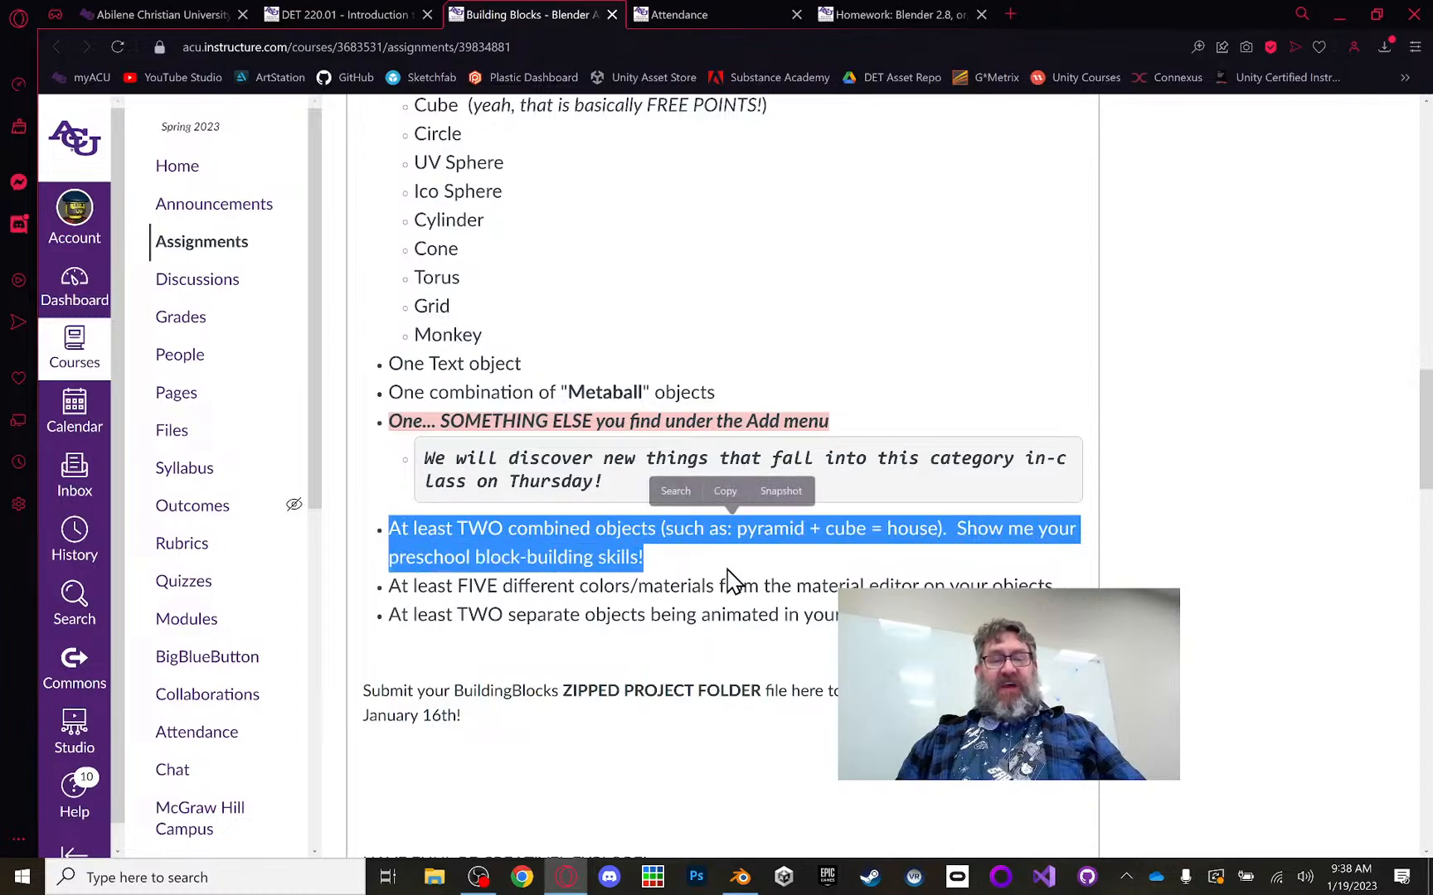
pyautogui.click(734, 579)
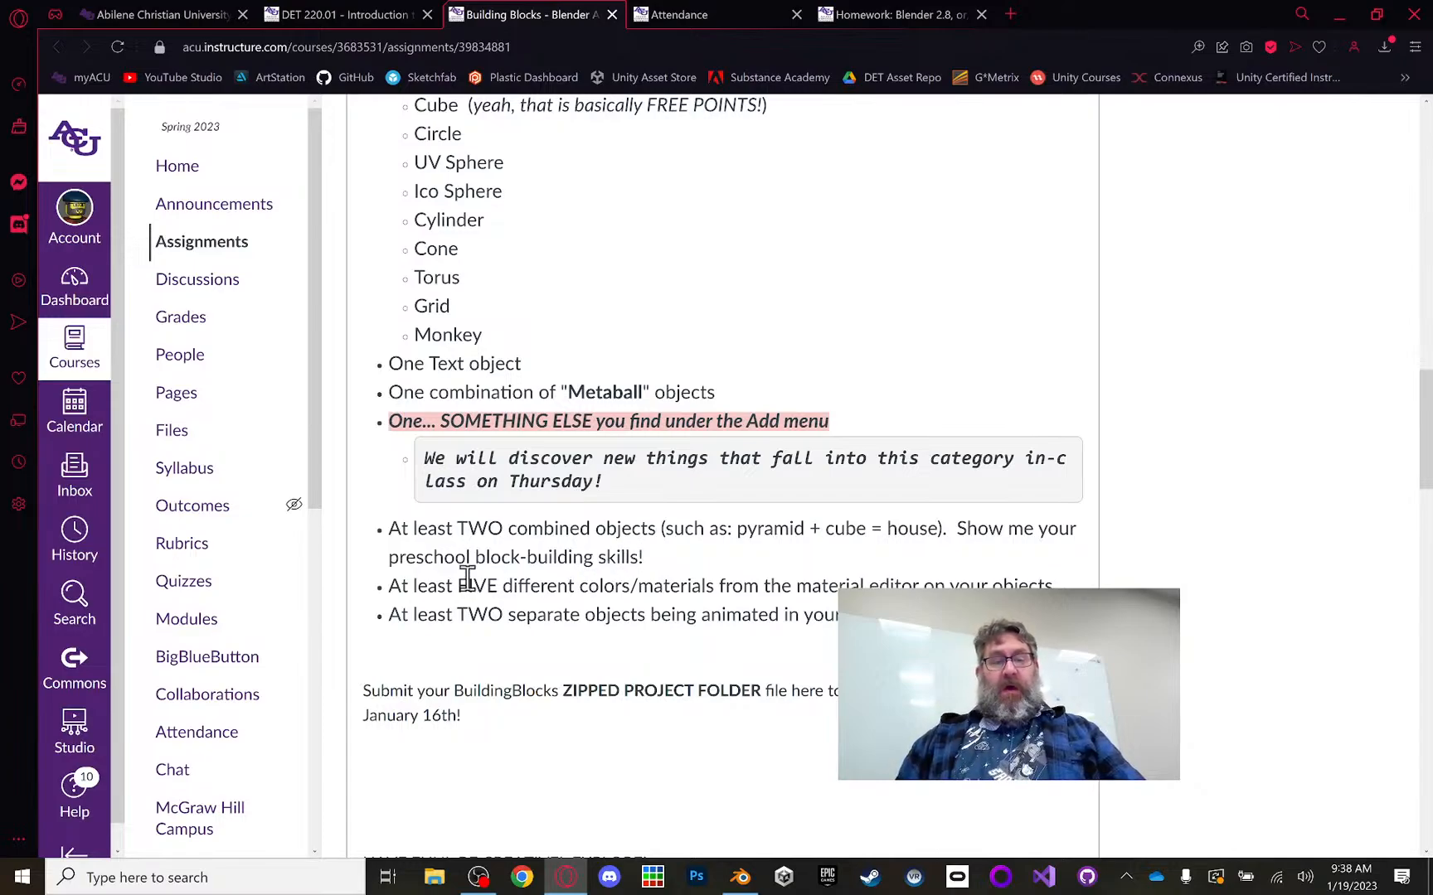
pyautogui.moveTo(390, 580); pyautogui.dragTo(1078, 583)
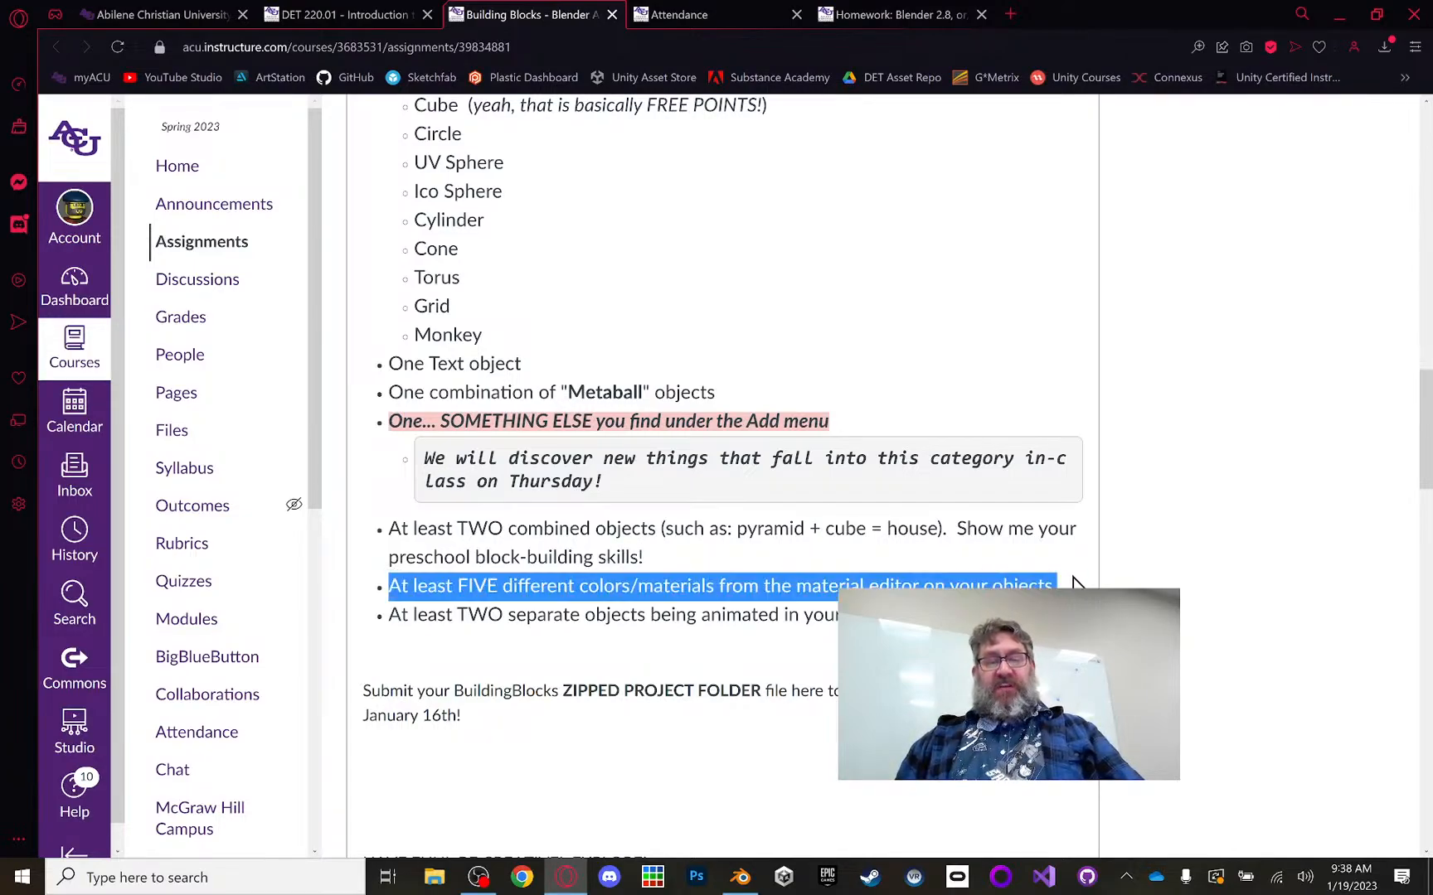
pyautogui.click(689, 614)
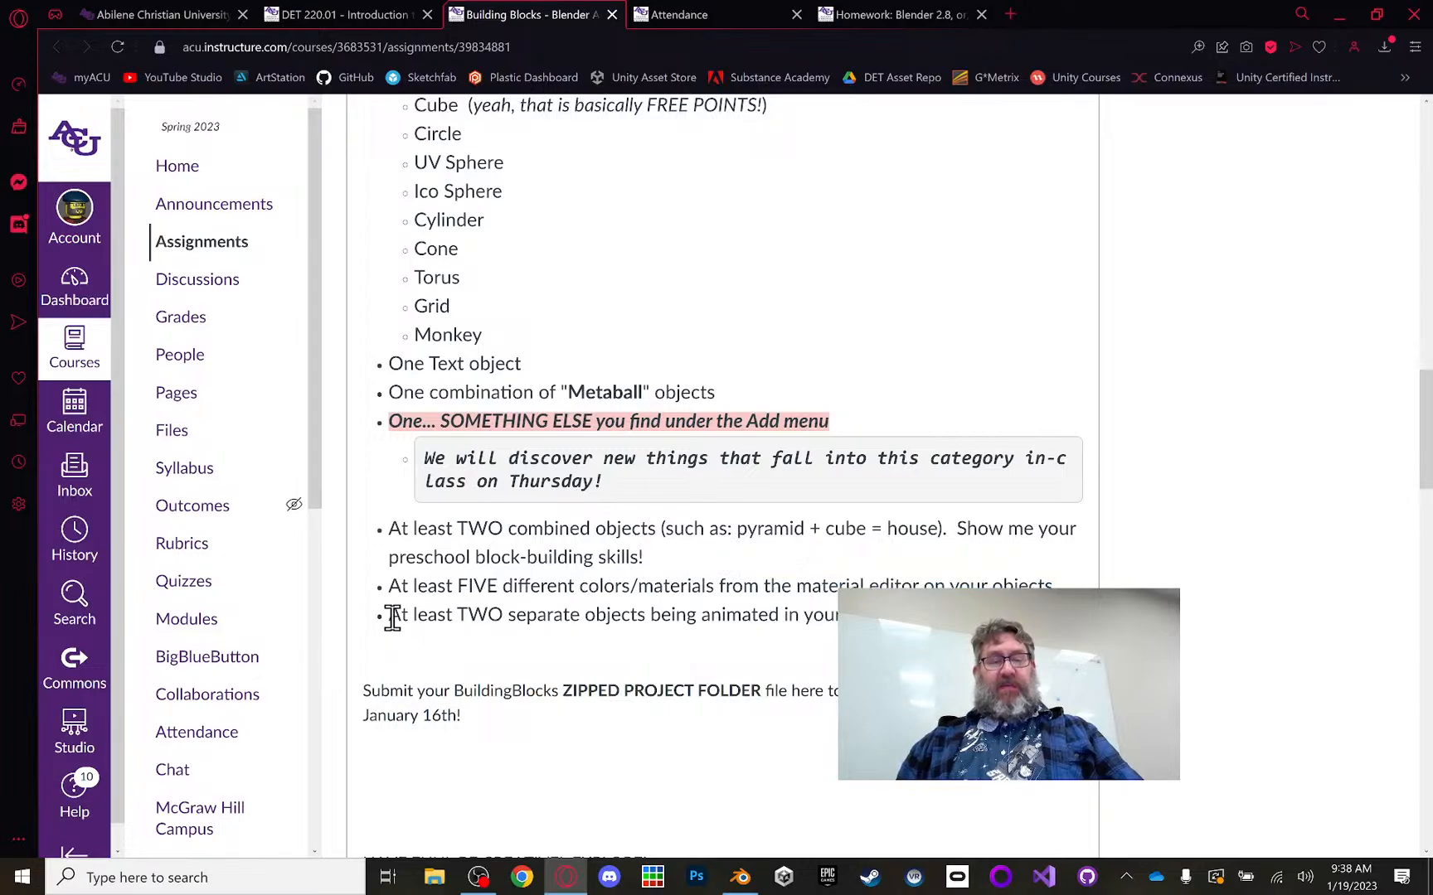
pyautogui.moveTo(392, 618); pyautogui.dragTo(839, 621)
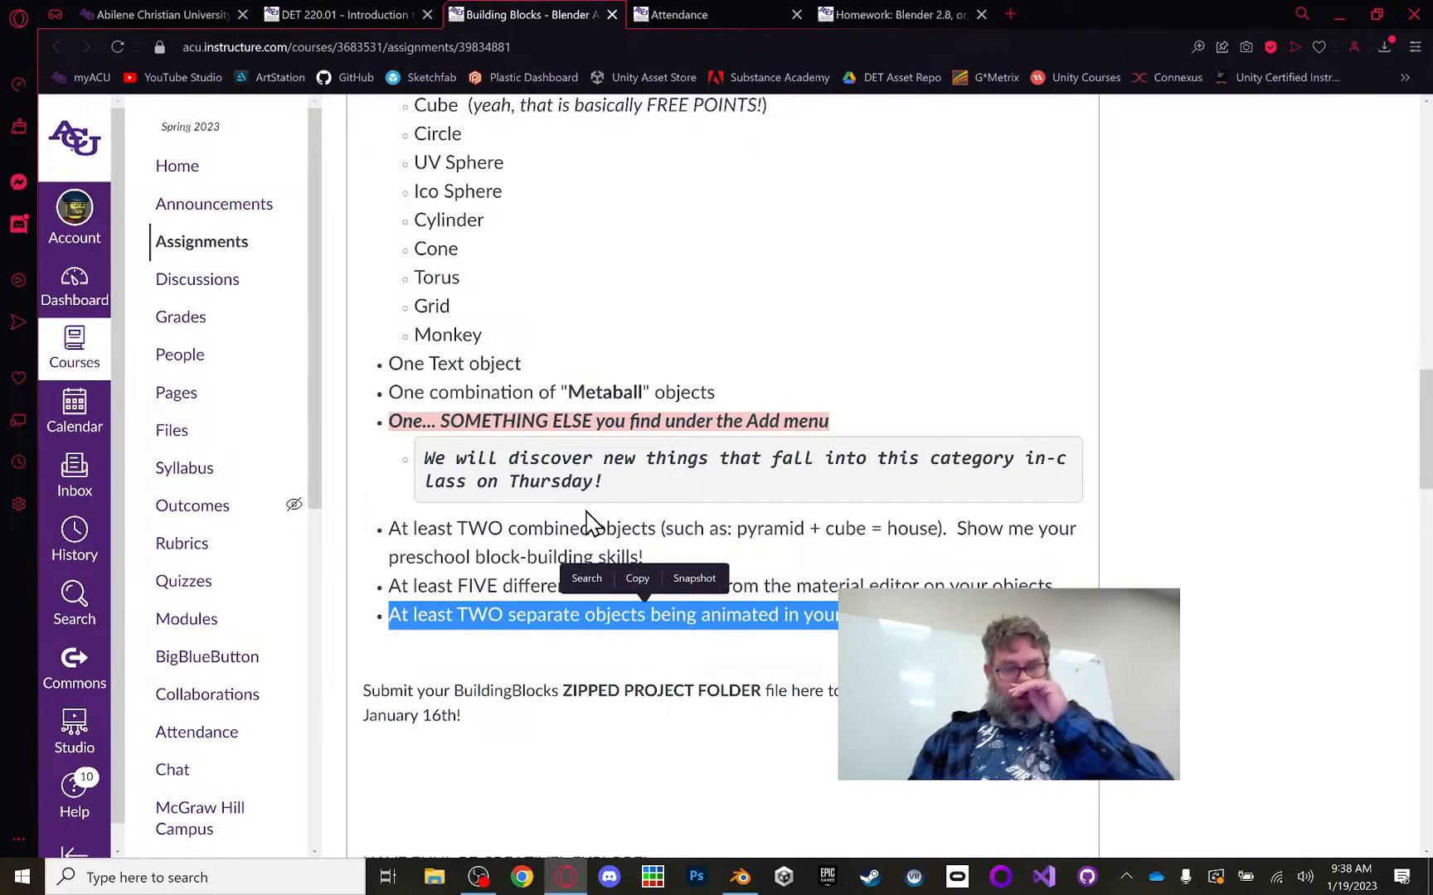
pyautogui.scroll(-5, 639, 522)
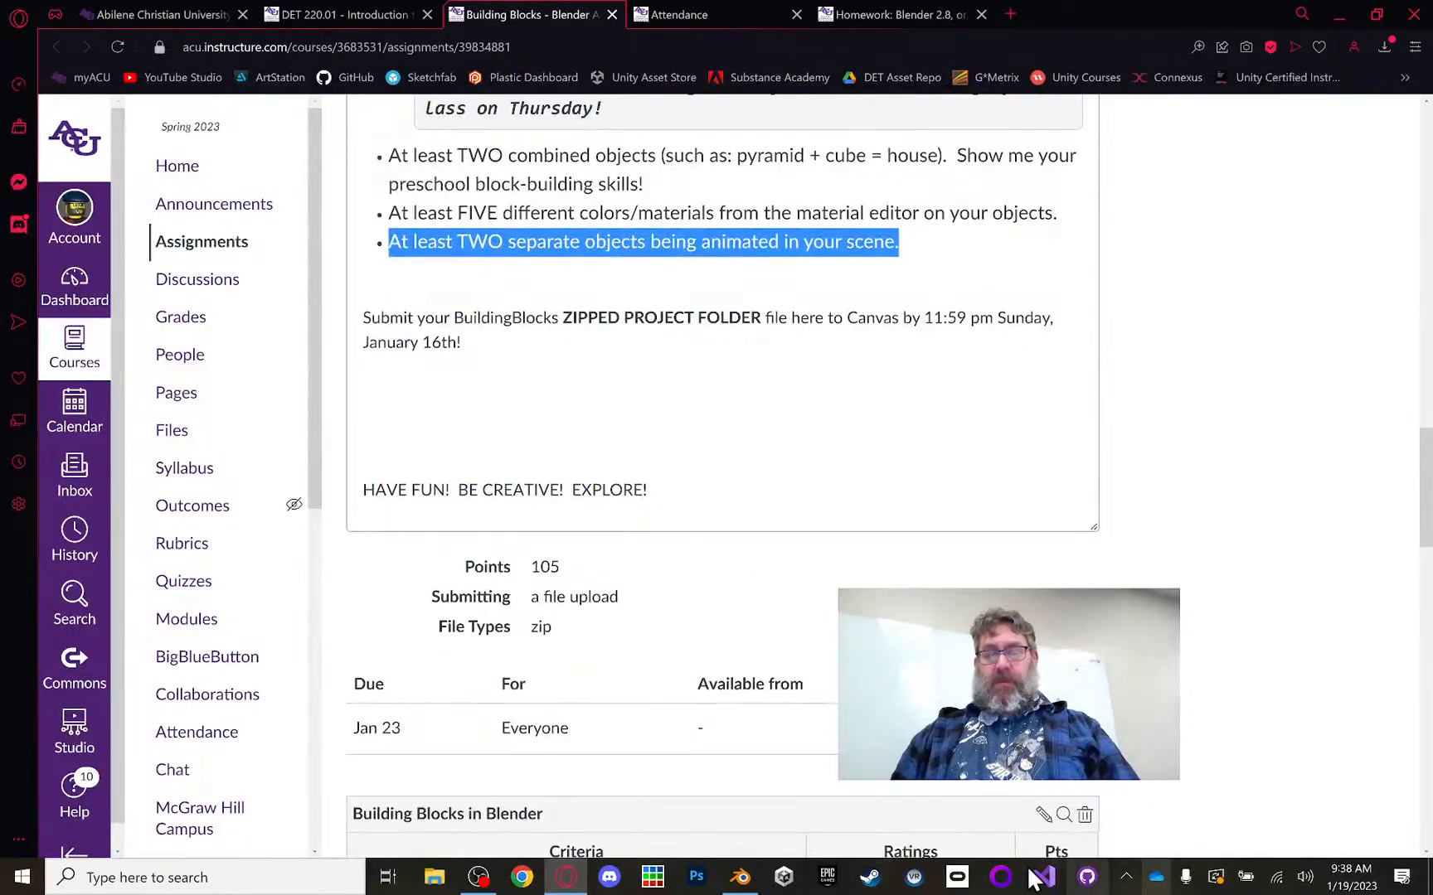
# Step: Switch to Blender, bring the whole building blocks scene into view and show it in rendered viewport shading
pyautogui.click(738, 878)
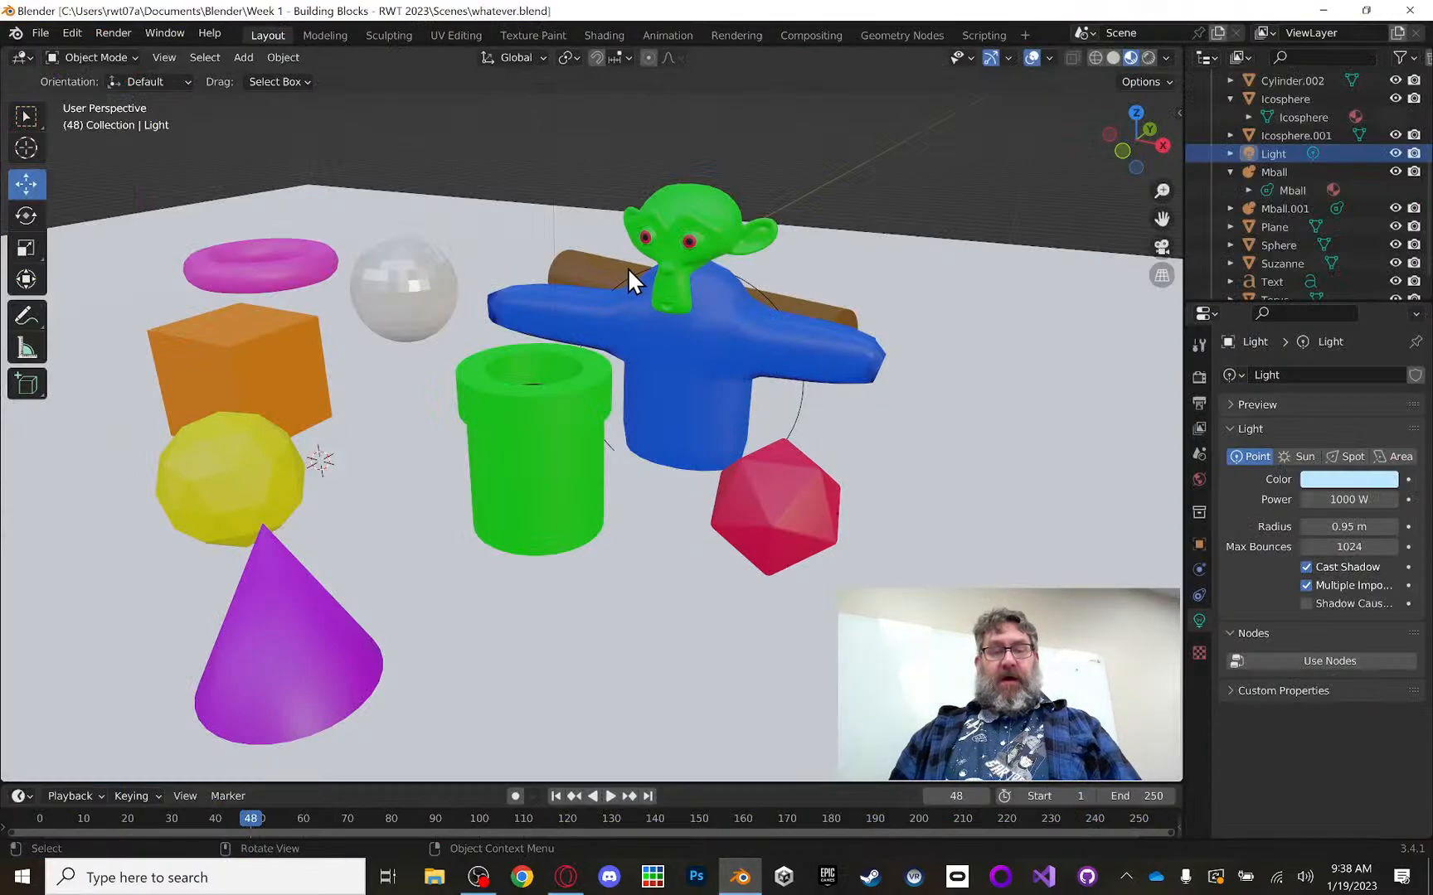
pyautogui.moveTo(640, 272); pyautogui.dragTo(593, 281, button='middle')
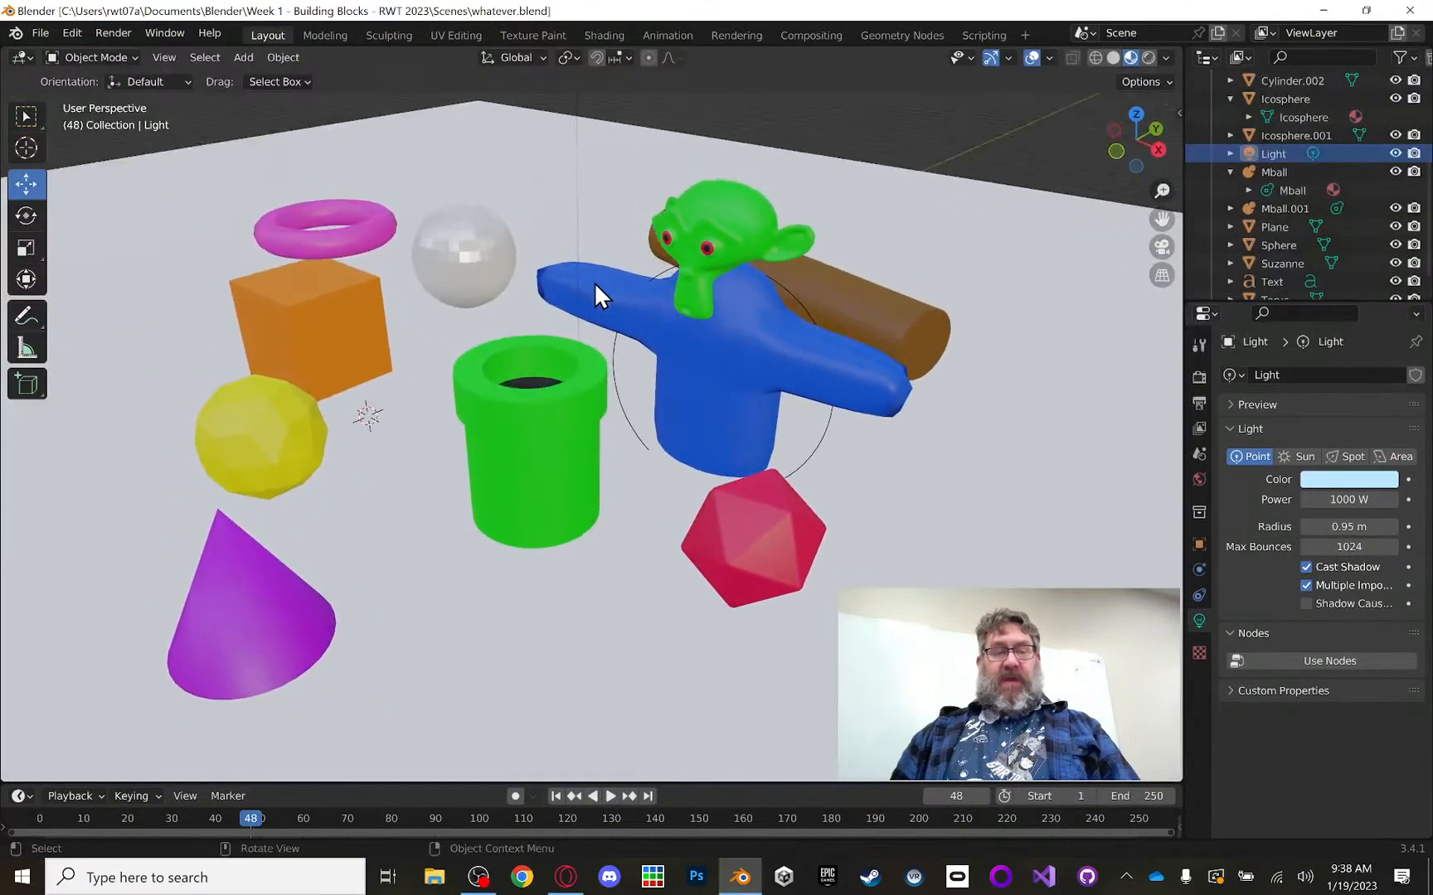
pyautogui.scroll(-2, 596, 290)
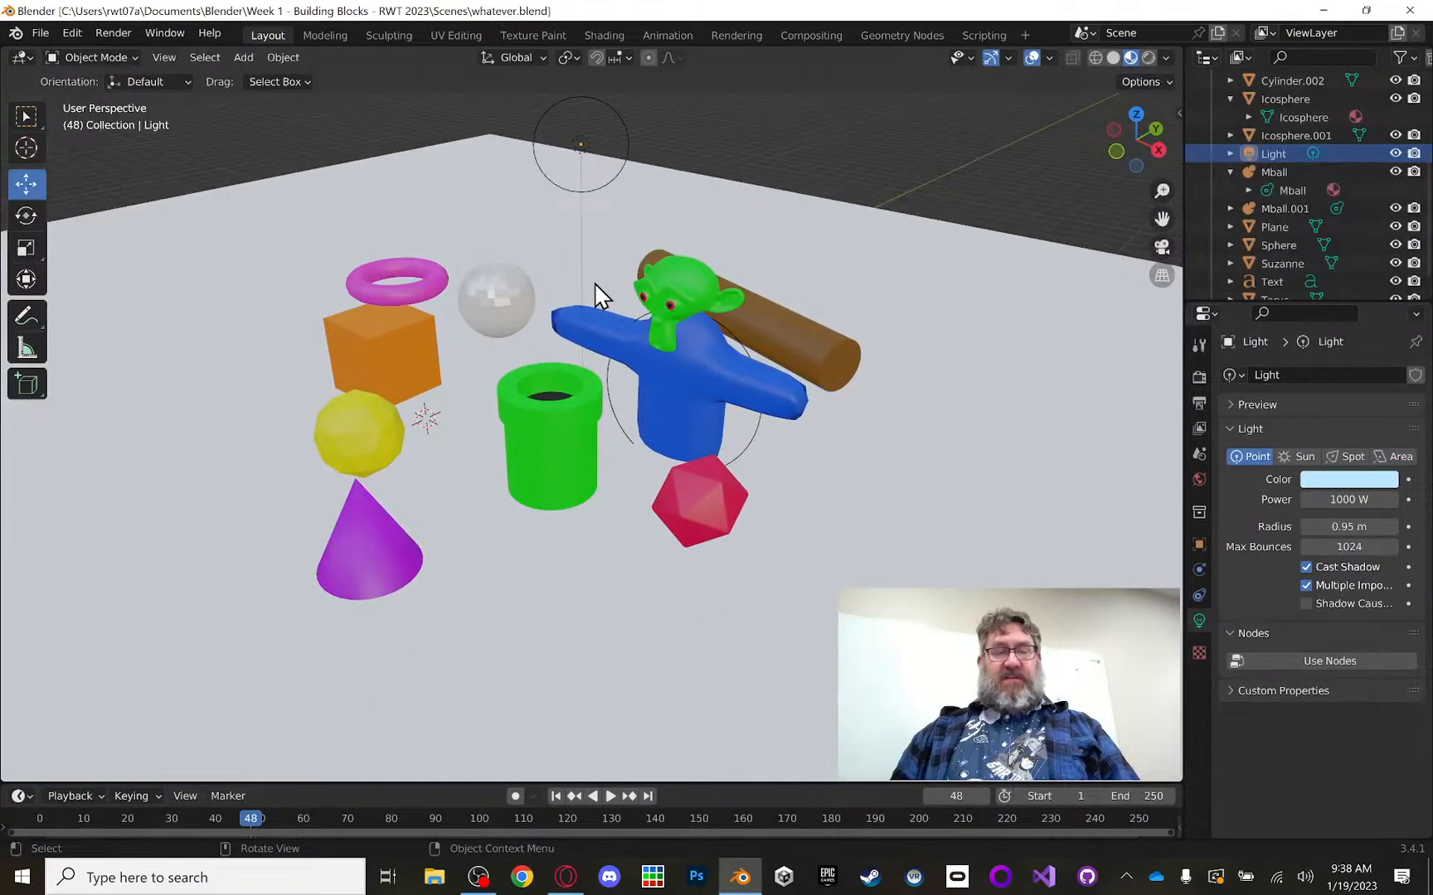
pyautogui.click(1148, 55)
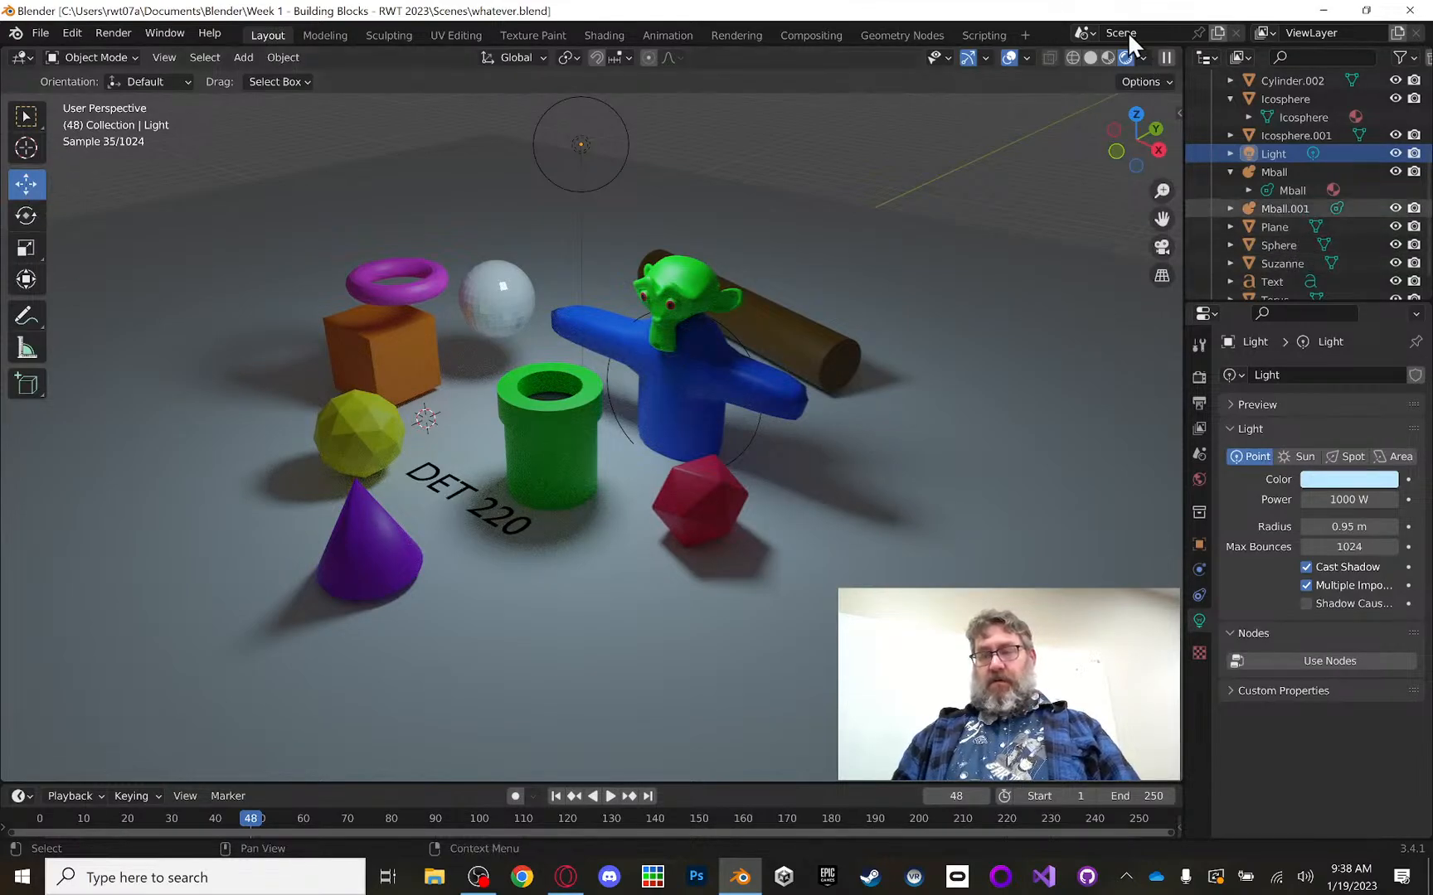
# Step: Delete the DET 220 text object from the building blocks scene
pyautogui.click(1288, 280)
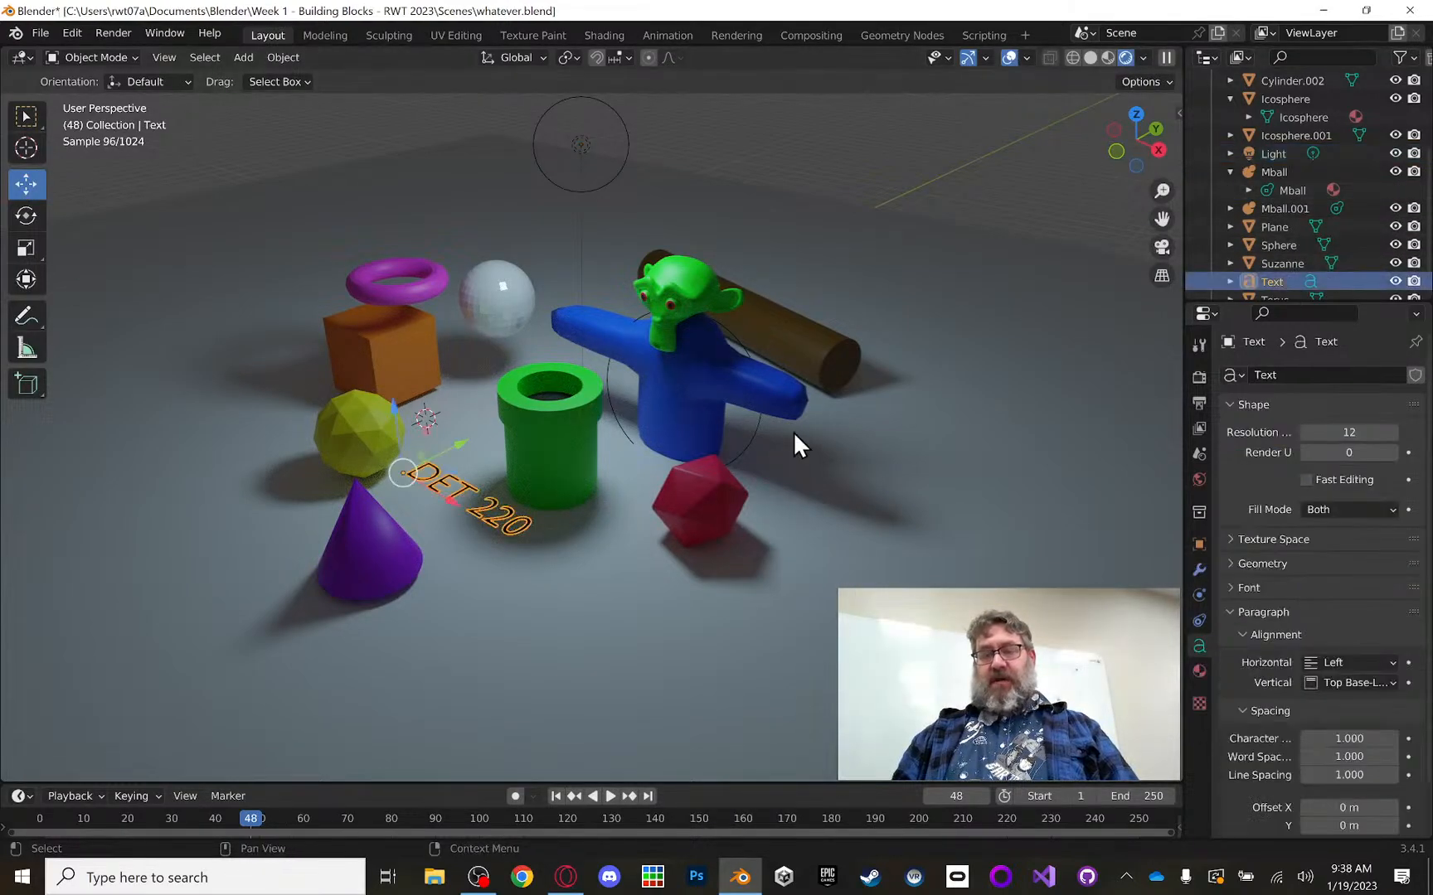
pyautogui.moveTo(394, 414); pyautogui.dragTo(391, 400)
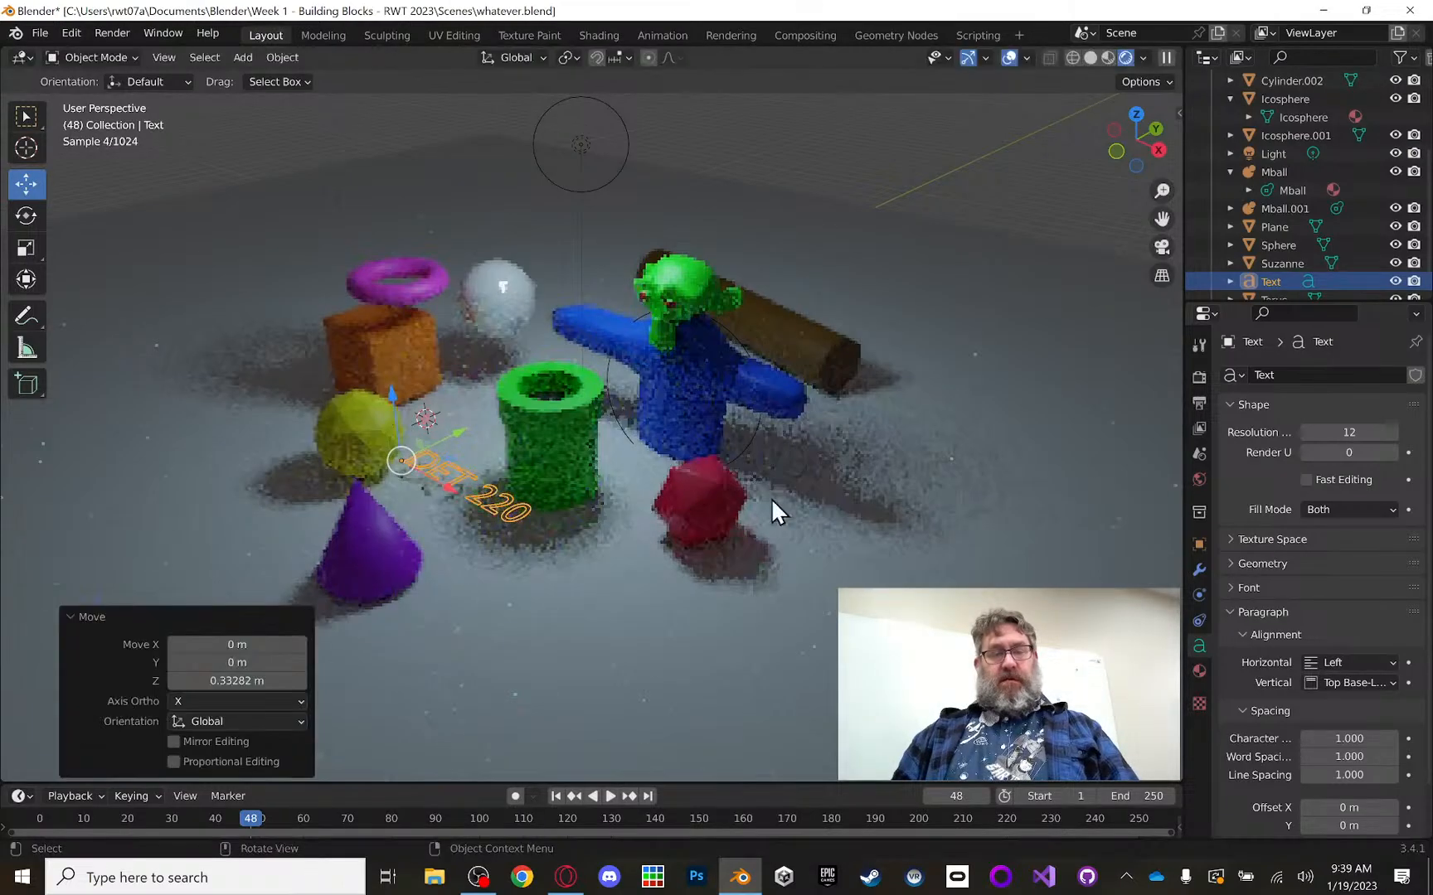
pyautogui.press('x')
pyautogui.click(893, 501)
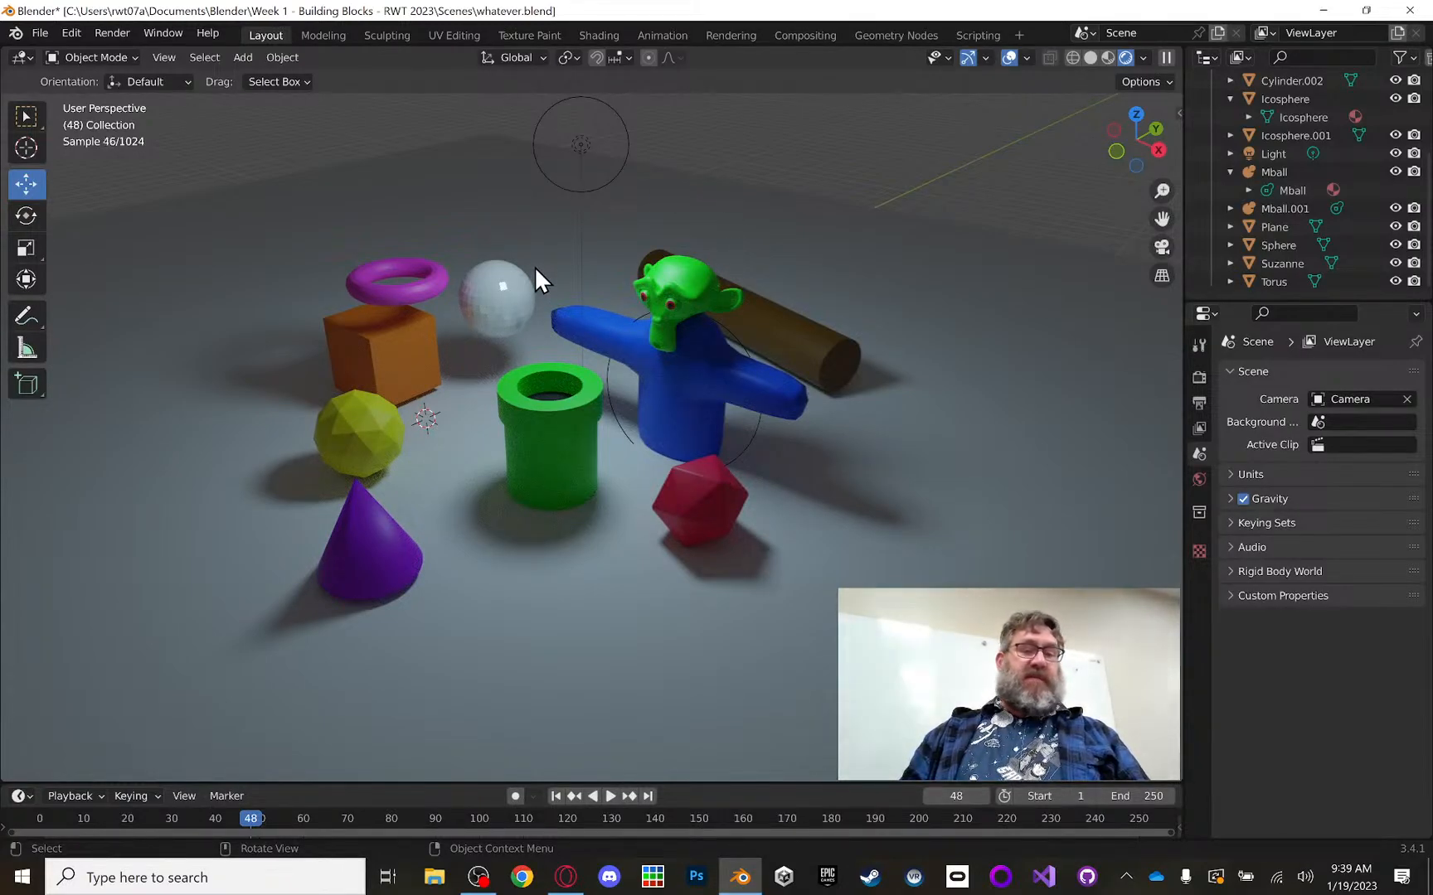
# Step: Add a new text object at the world origin of the scene
pyautogui.click(247, 56)
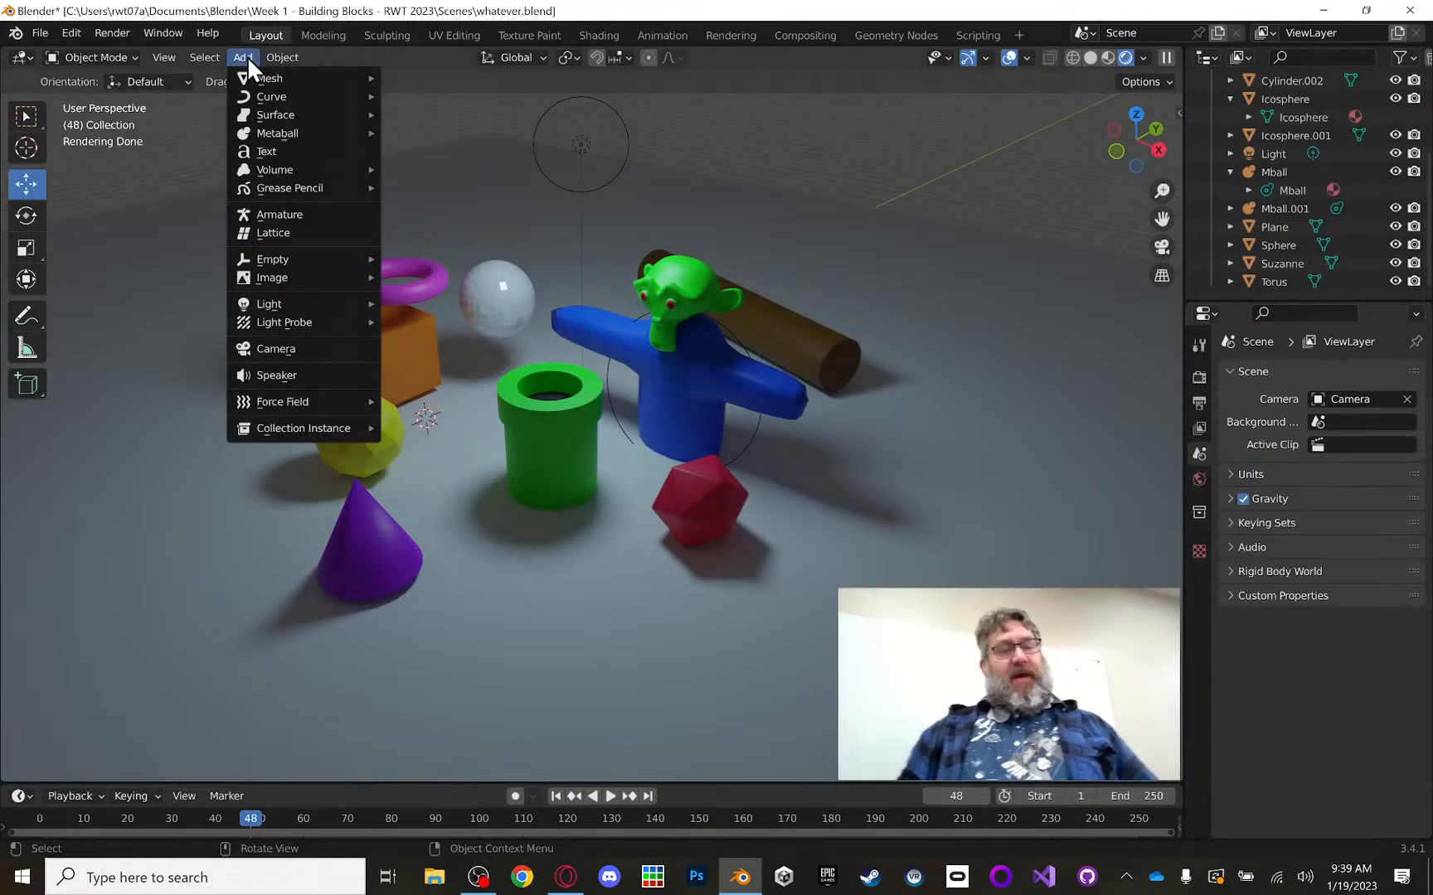
pyautogui.click(267, 152)
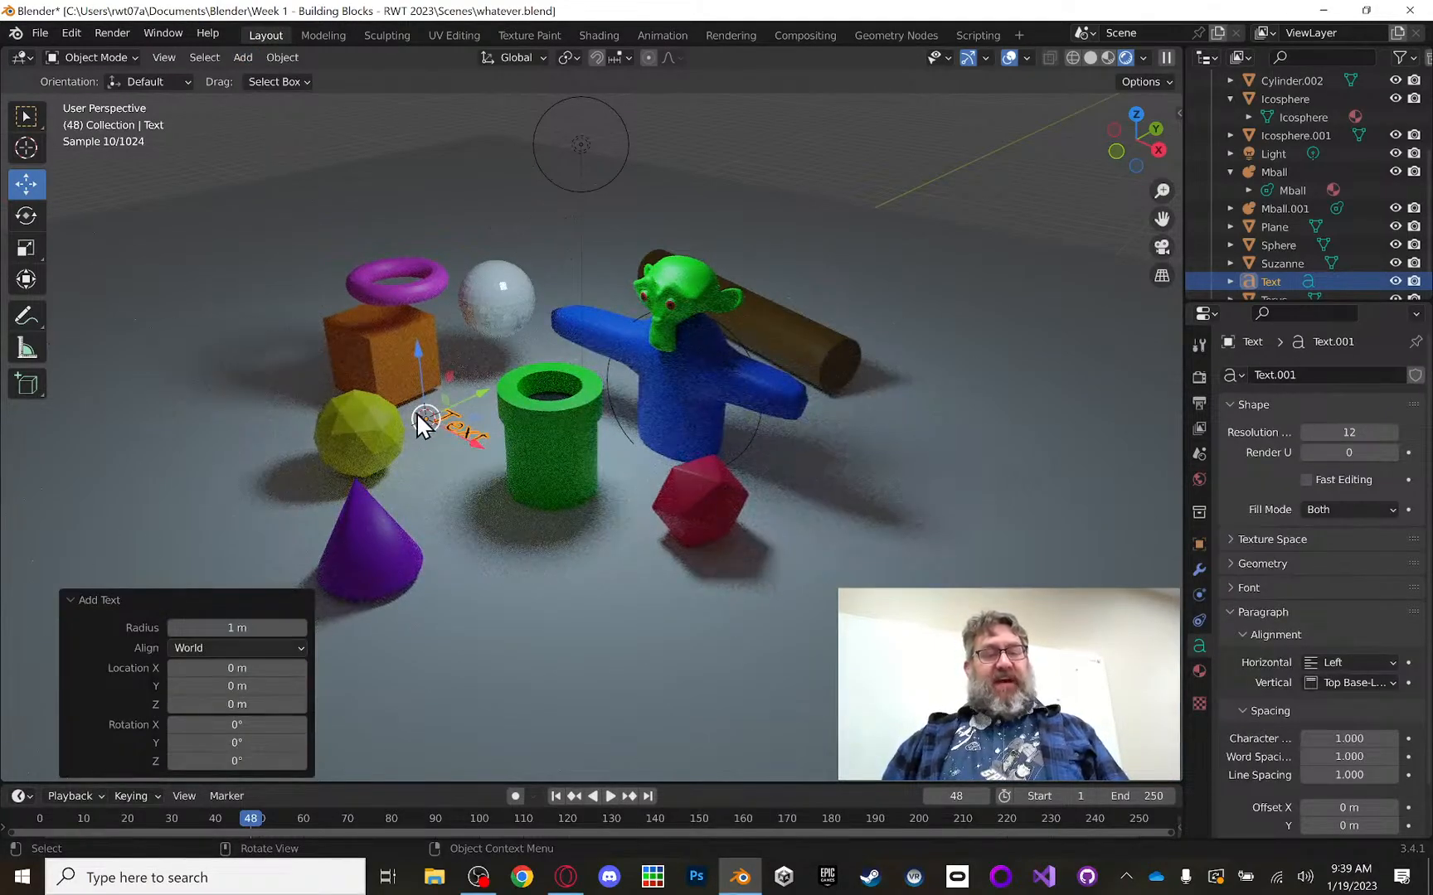
# Step: Raise the new text object about 0.6 m and move it in front of the green pipe
pyautogui.moveTo(415, 359); pyautogui.dragTo(416, 336)
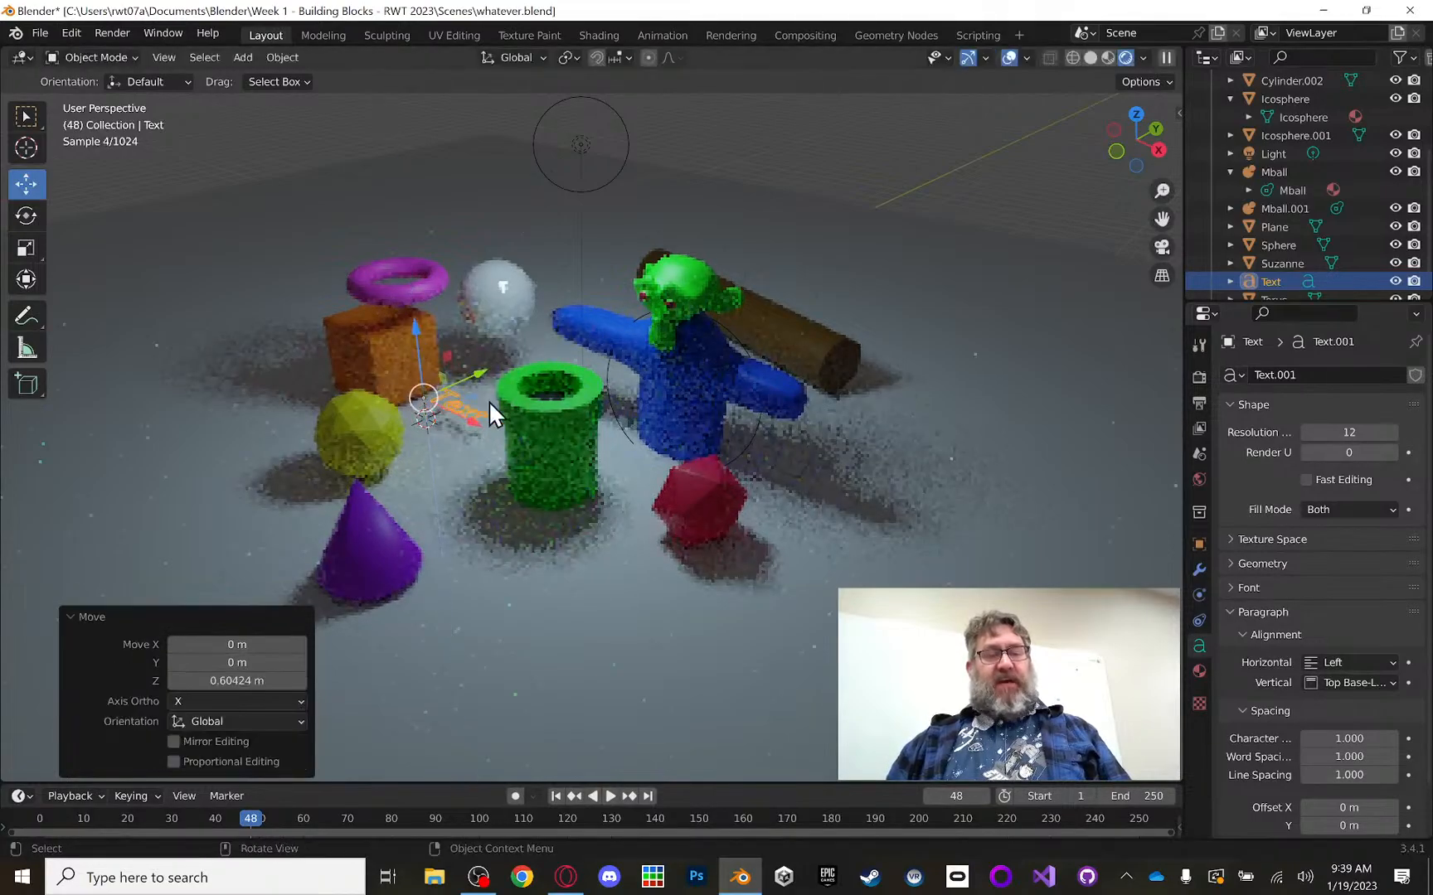
pyautogui.moveTo(463, 415); pyautogui.dragTo(516, 548)
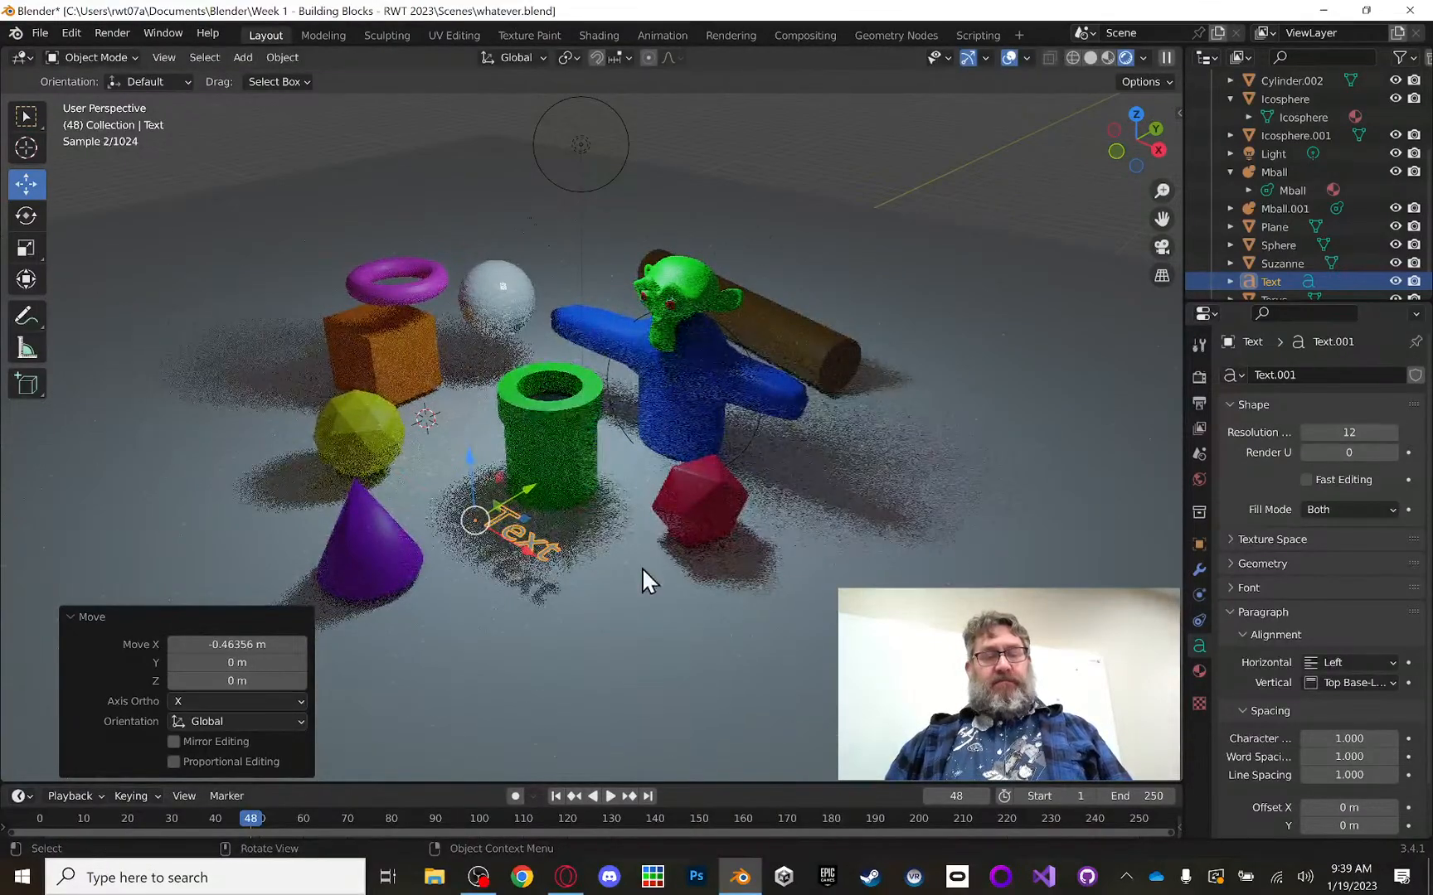
pyautogui.click(607, 662)
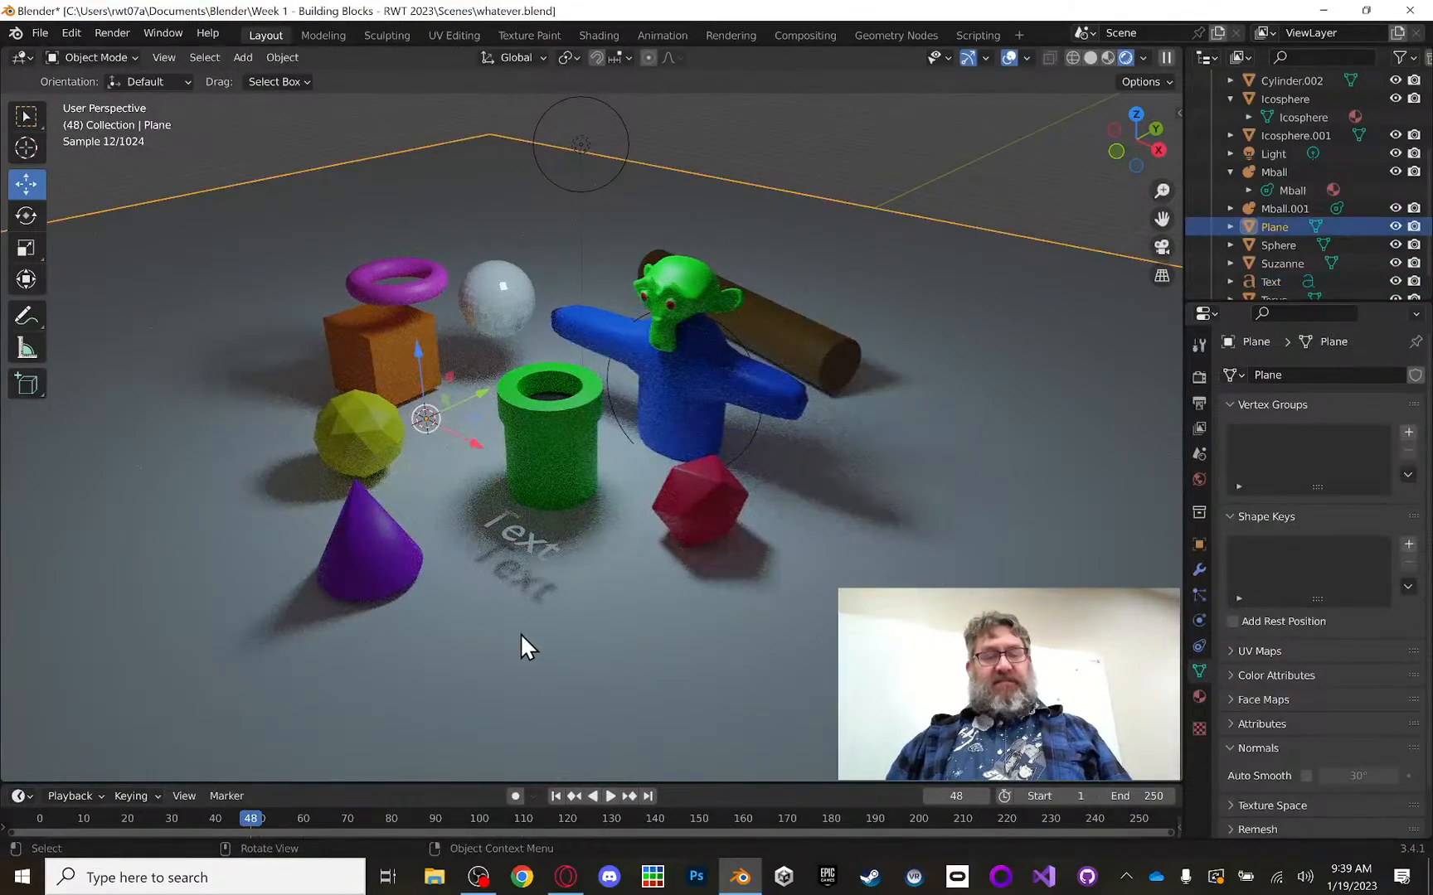
# Step: Replace the default wording of the text object with "DET 220"
pyautogui.scroll(-1, 1299, 210)
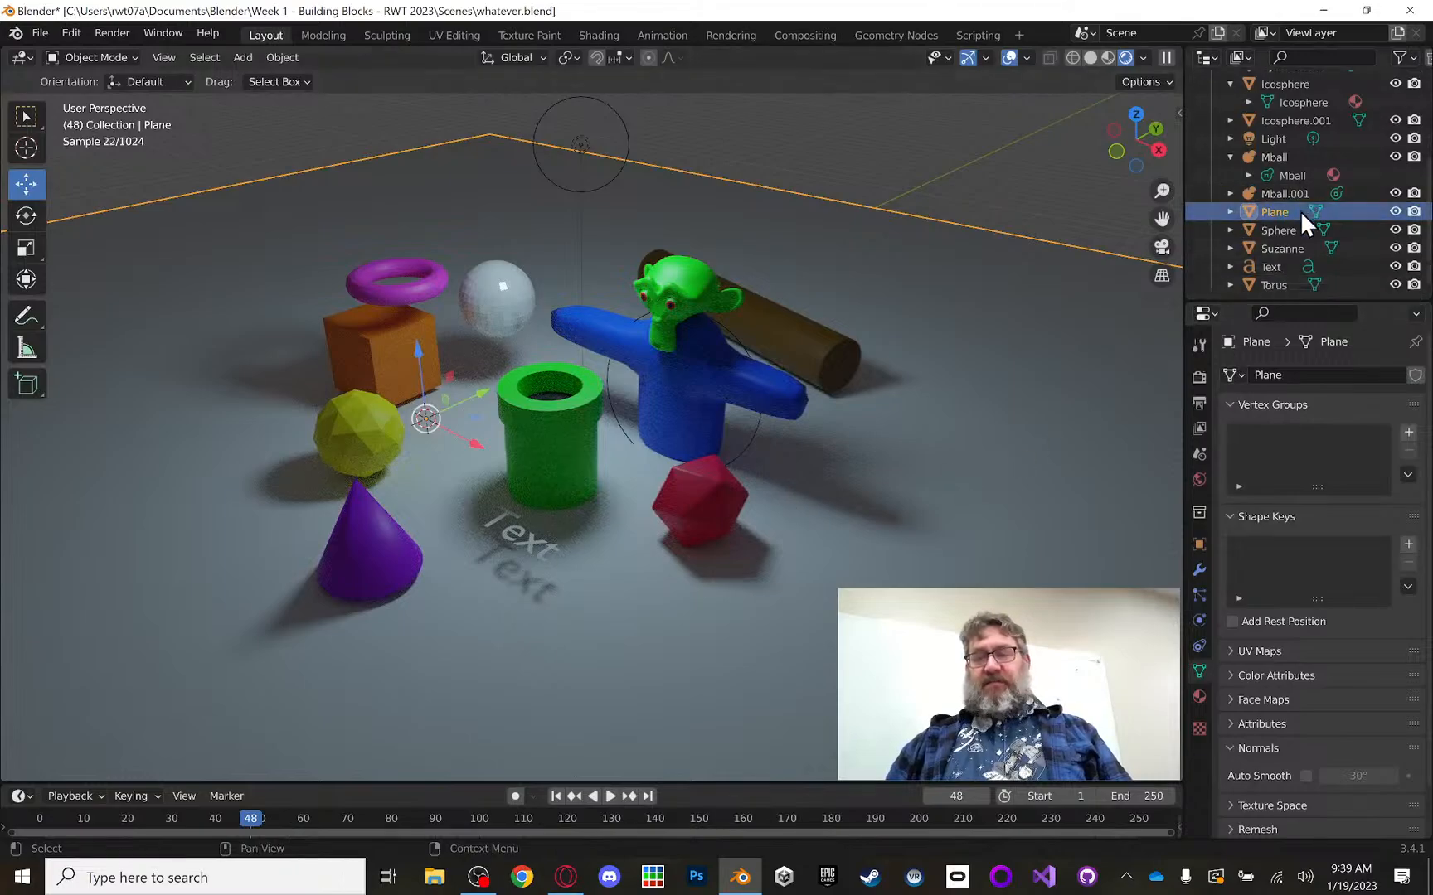
pyautogui.click(1273, 266)
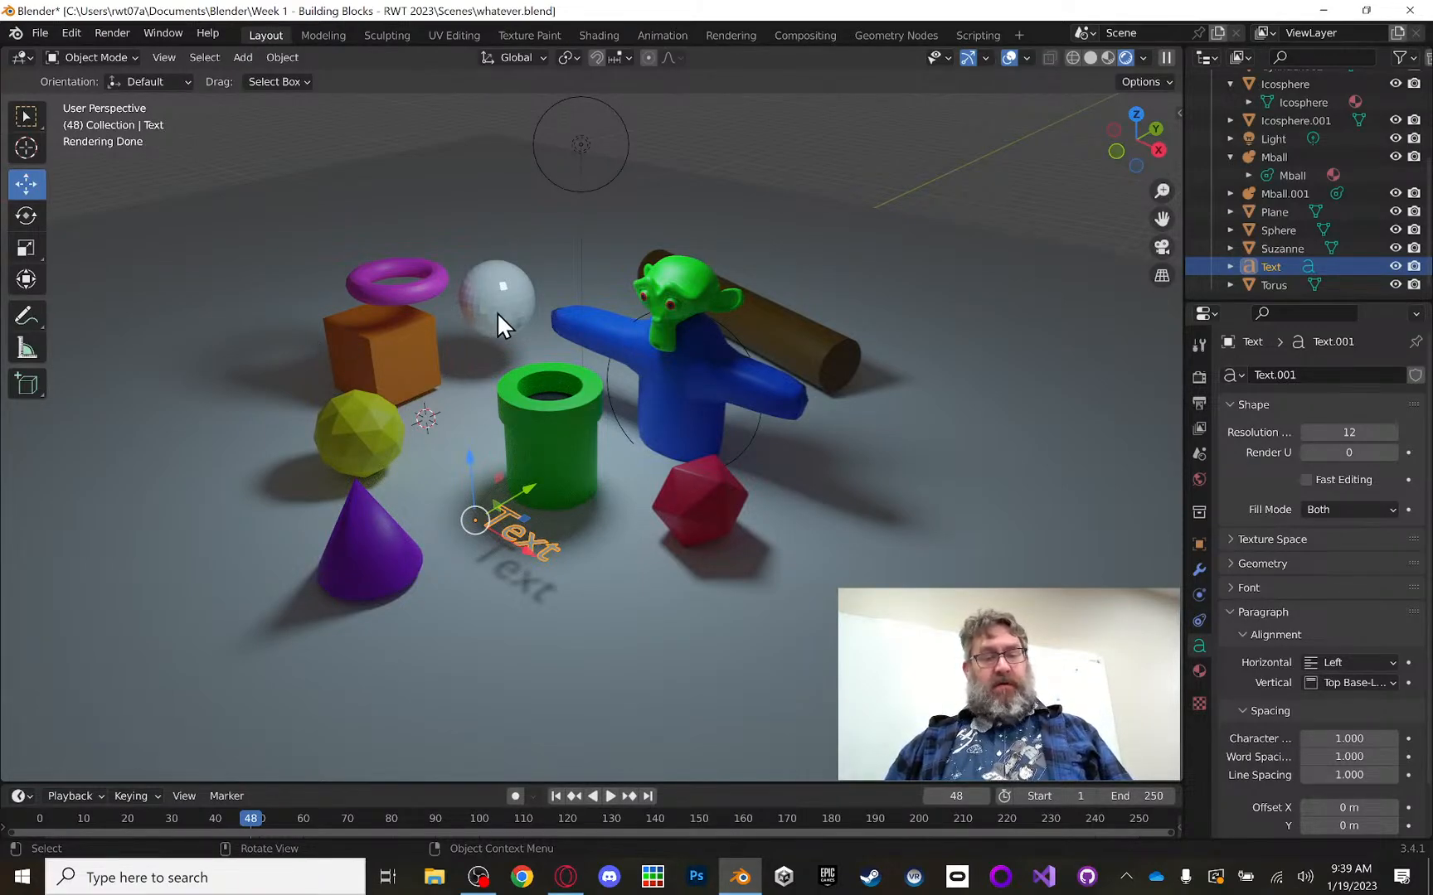
pyautogui.press('Tab')
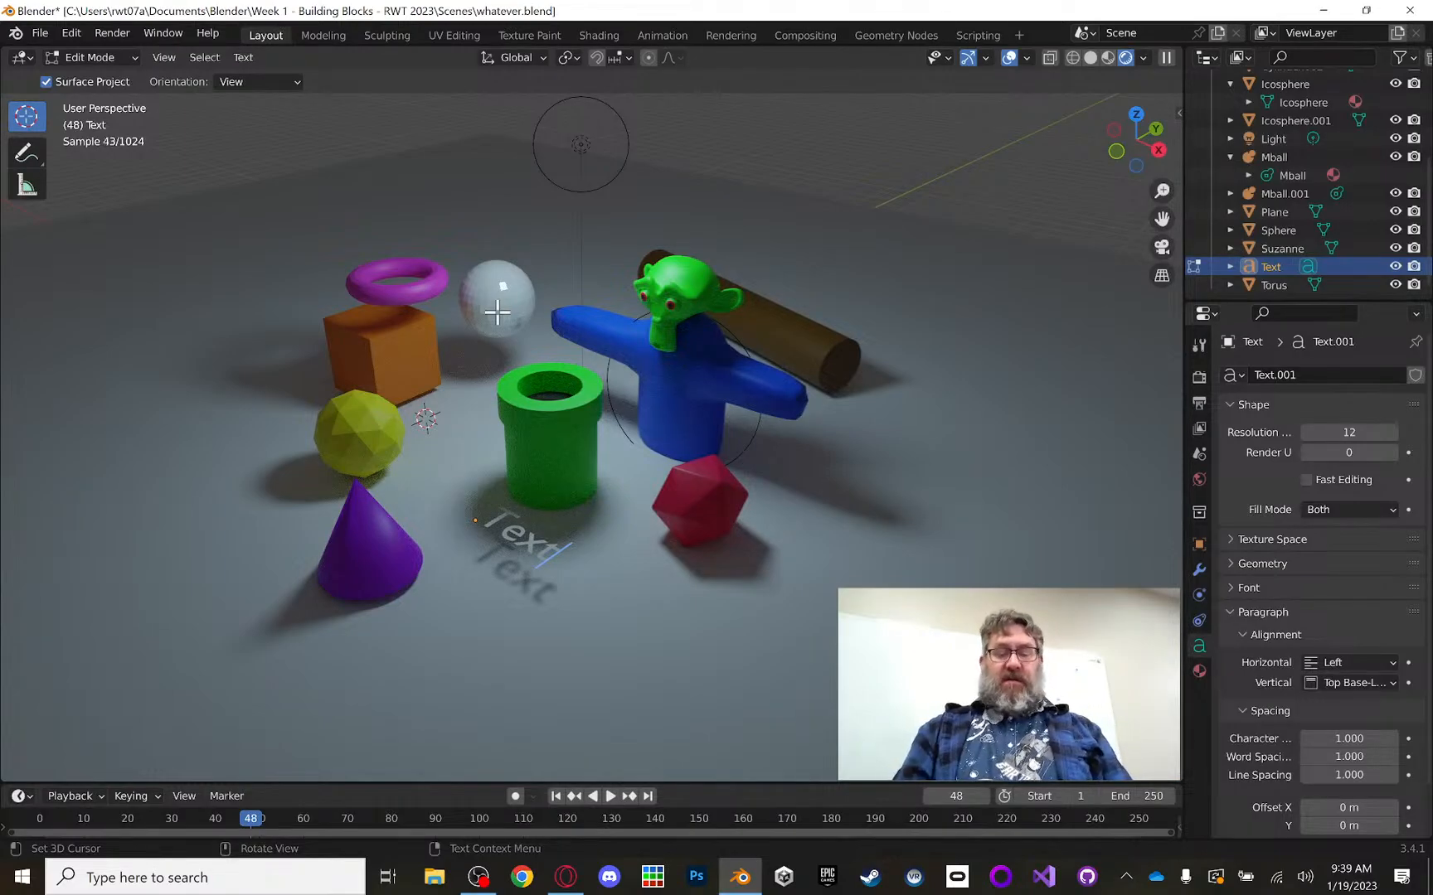
pyautogui.press('BackSpace')
pyautogui.press('BackSpace')
pyautogui.press('BackSpace')
pyautogui.press('BackSpace')
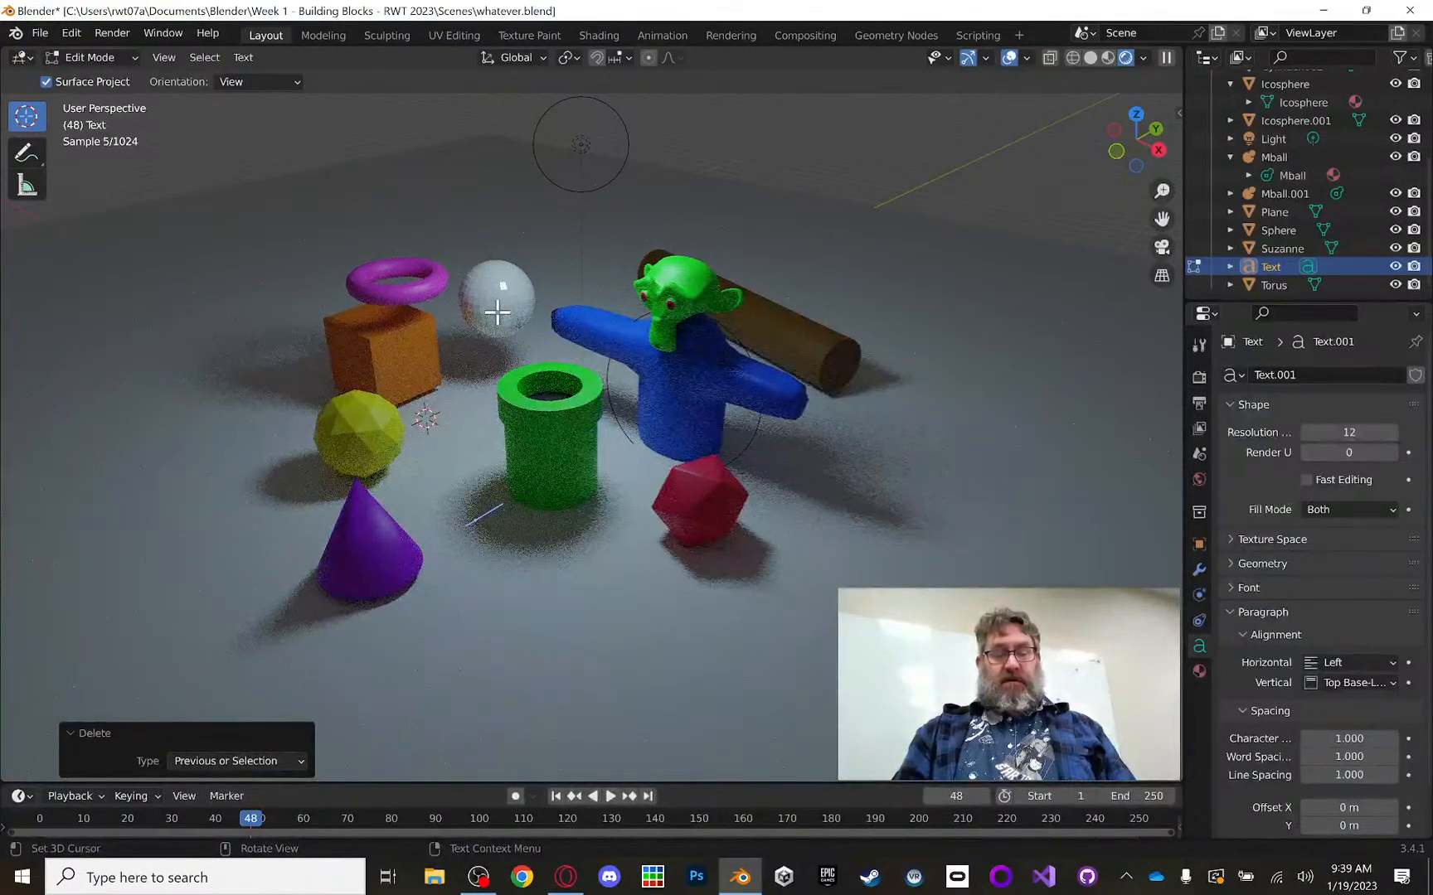
pyautogui.write('DET')
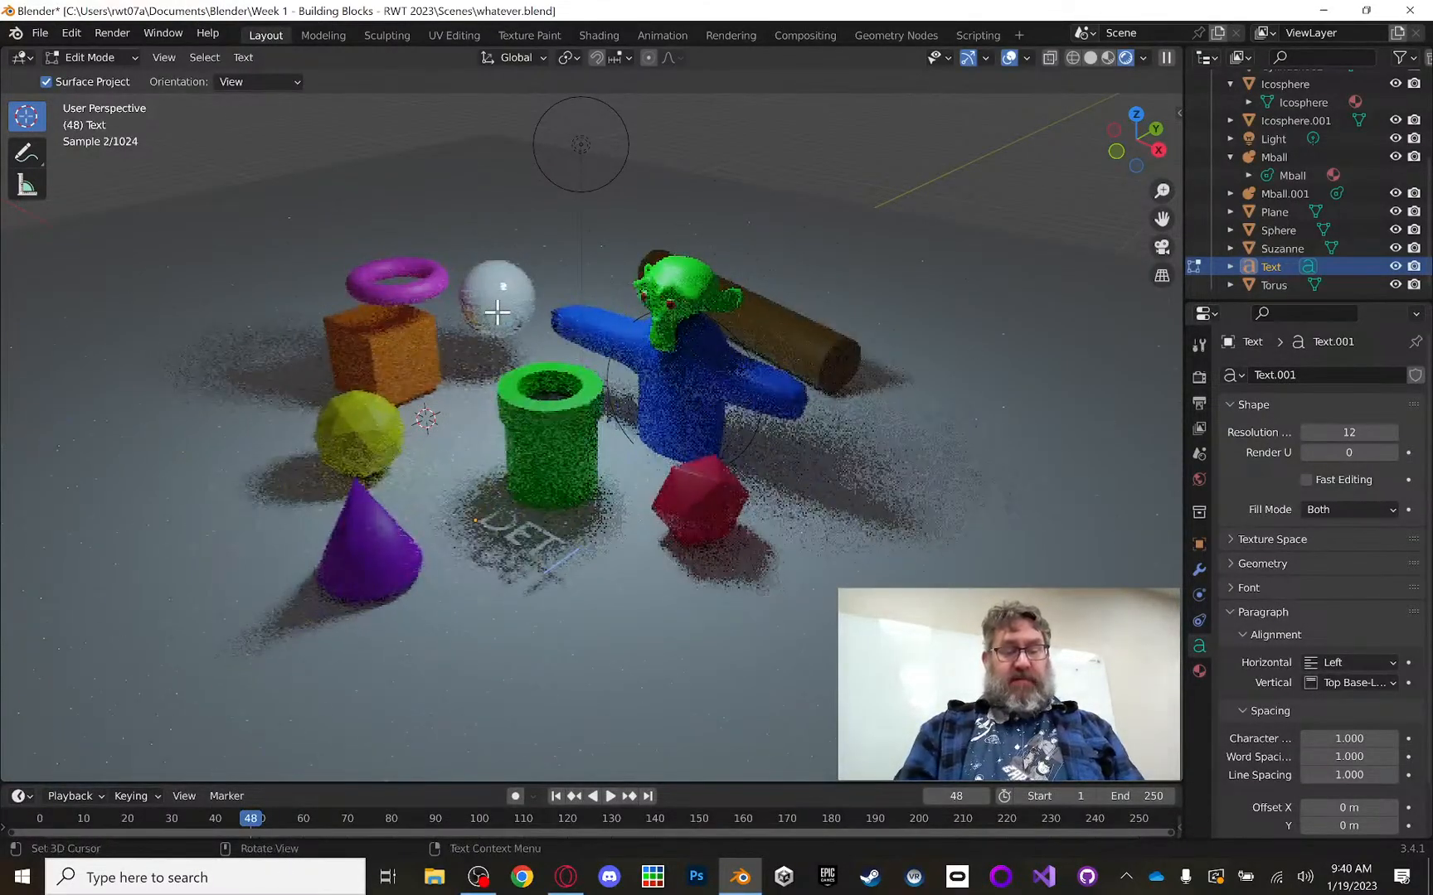
pyautogui.write(' 2100,')
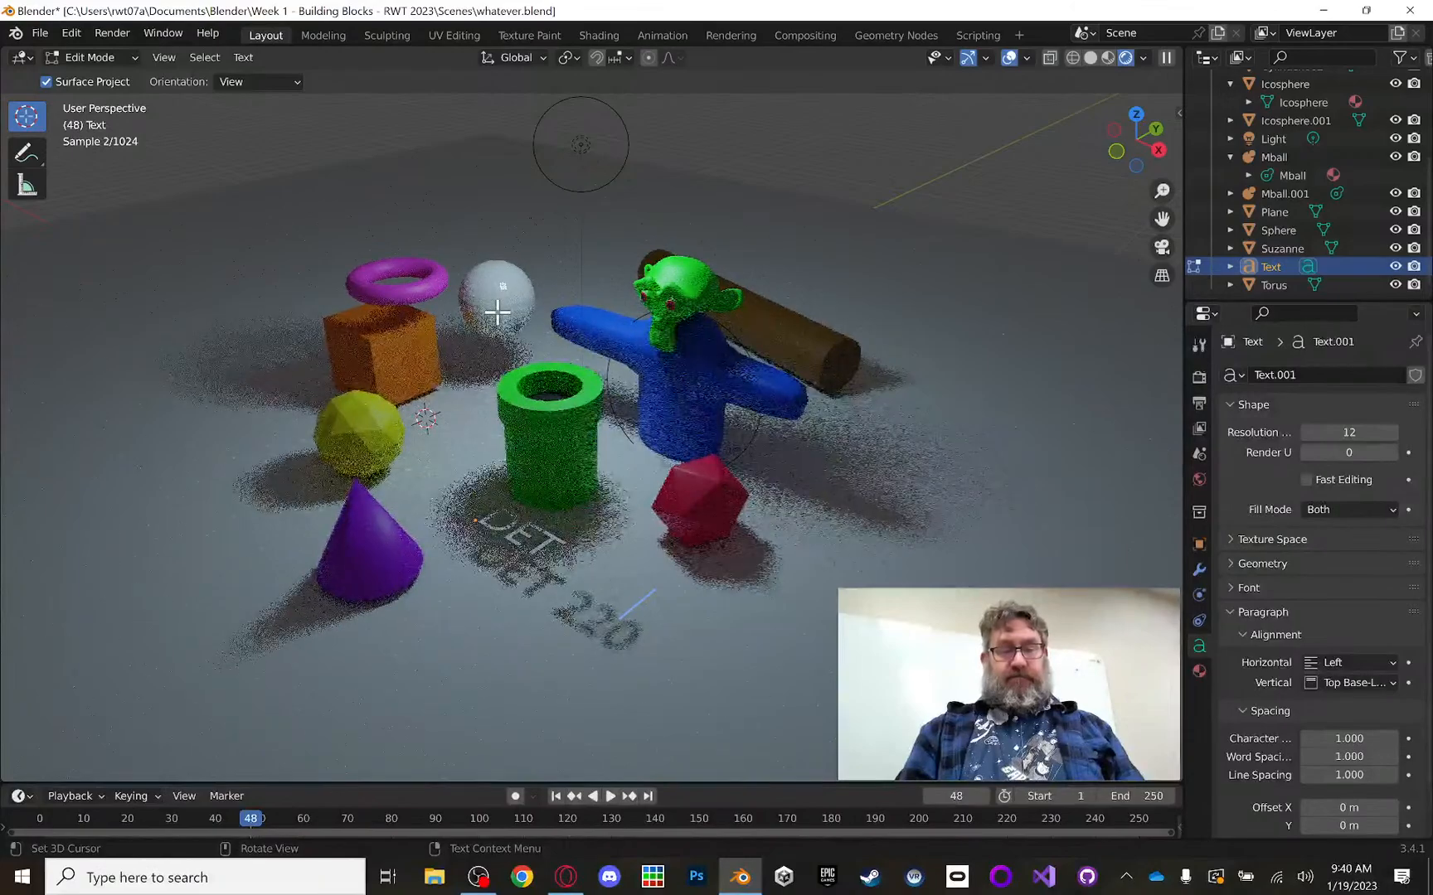
# Step: Extend the text after "DET 220" with "is a weird course" and return to Object Mode
pyautogui.press('BackSpace')
pyautogui.write('is we')
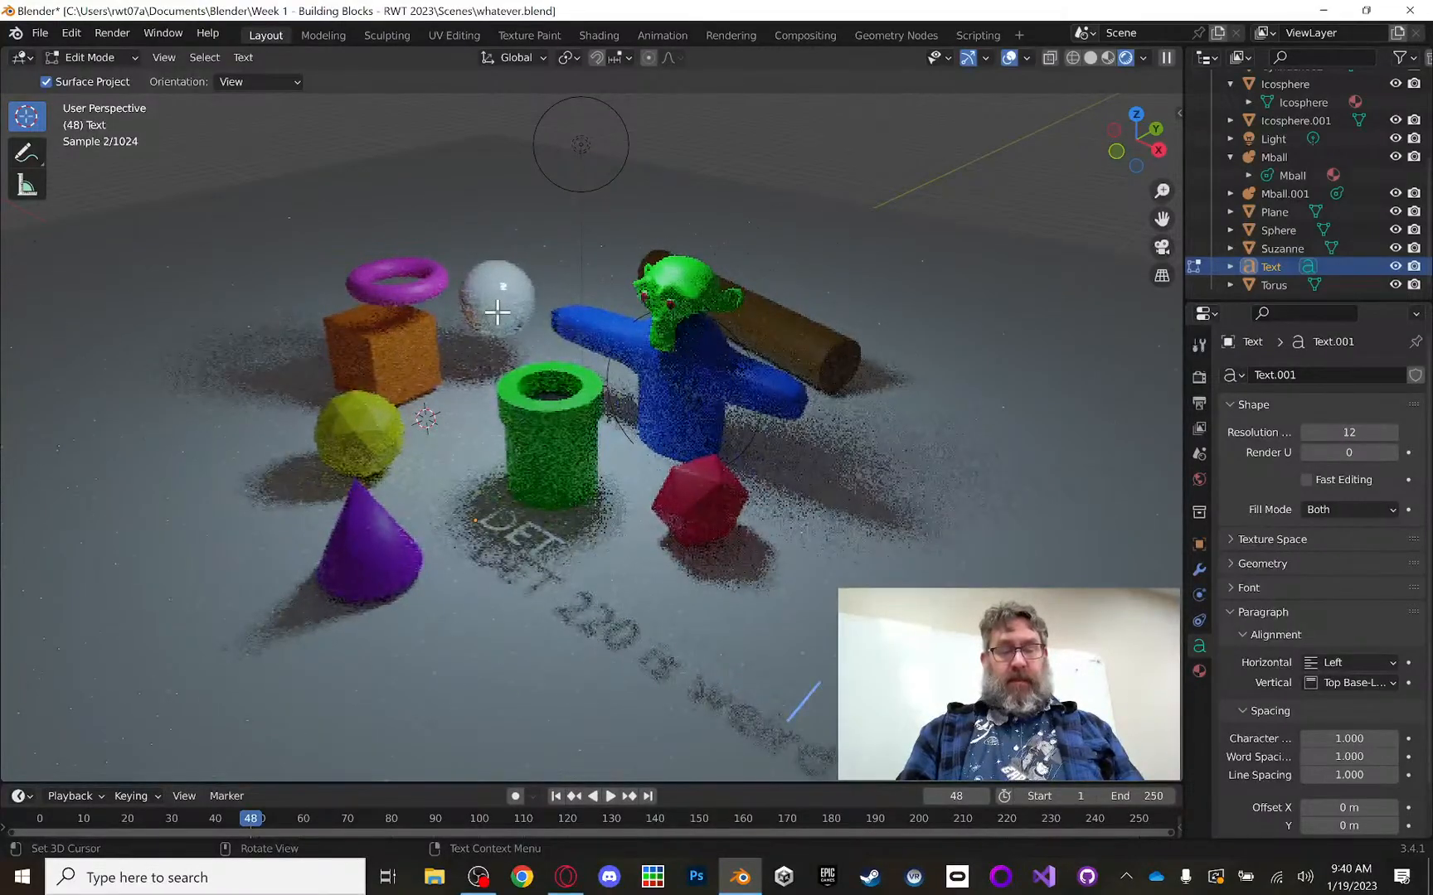
pyautogui.write('ir')
pyautogui.press('BackSpace')
pyautogui.press('BackSpace')
pyautogui.press('BackSpace')
pyautogui.press('BackSpace')
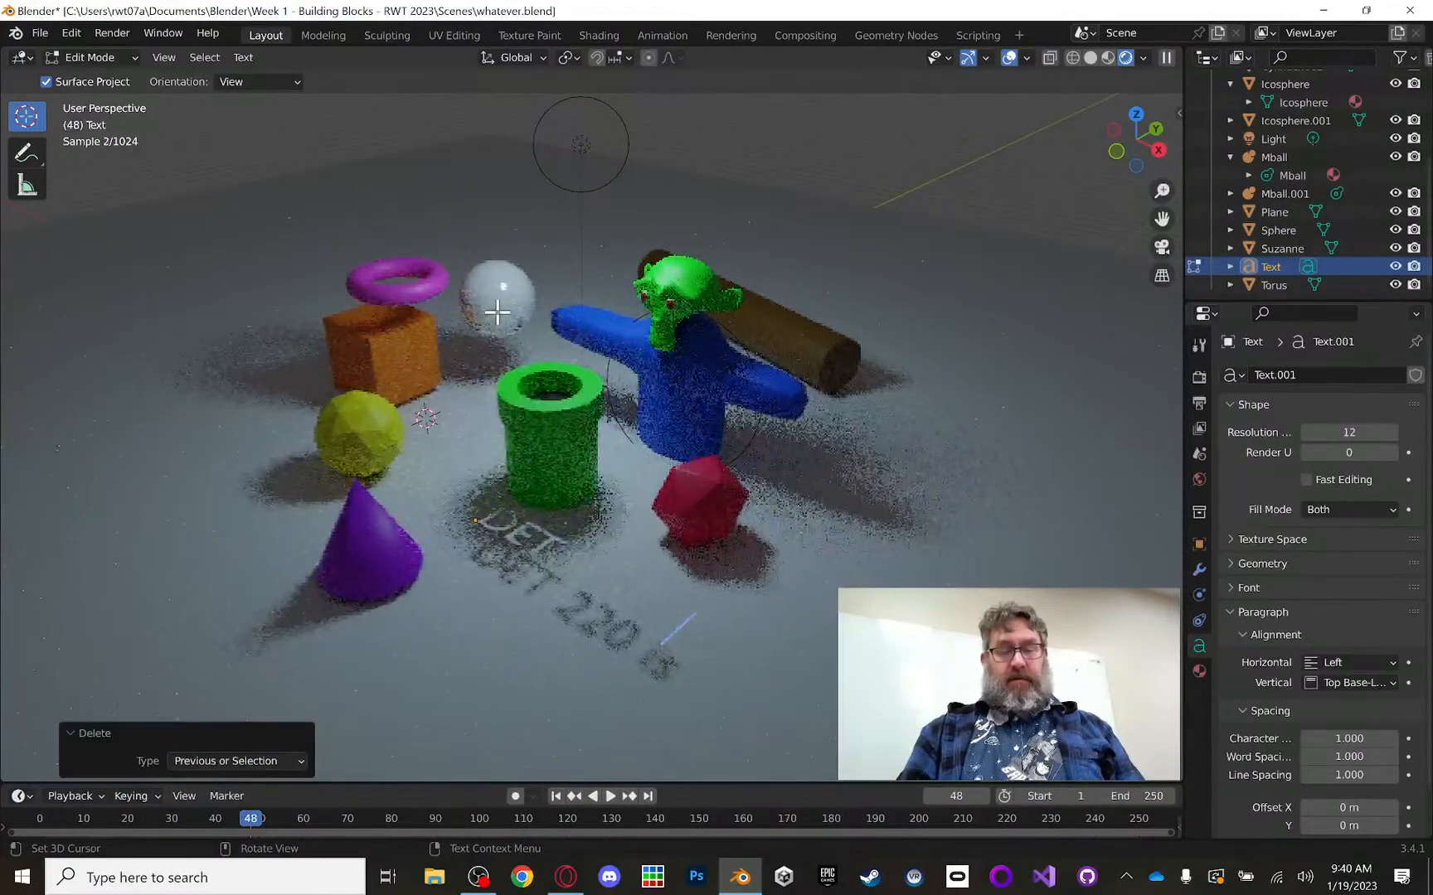
pyautogui.write('a w')
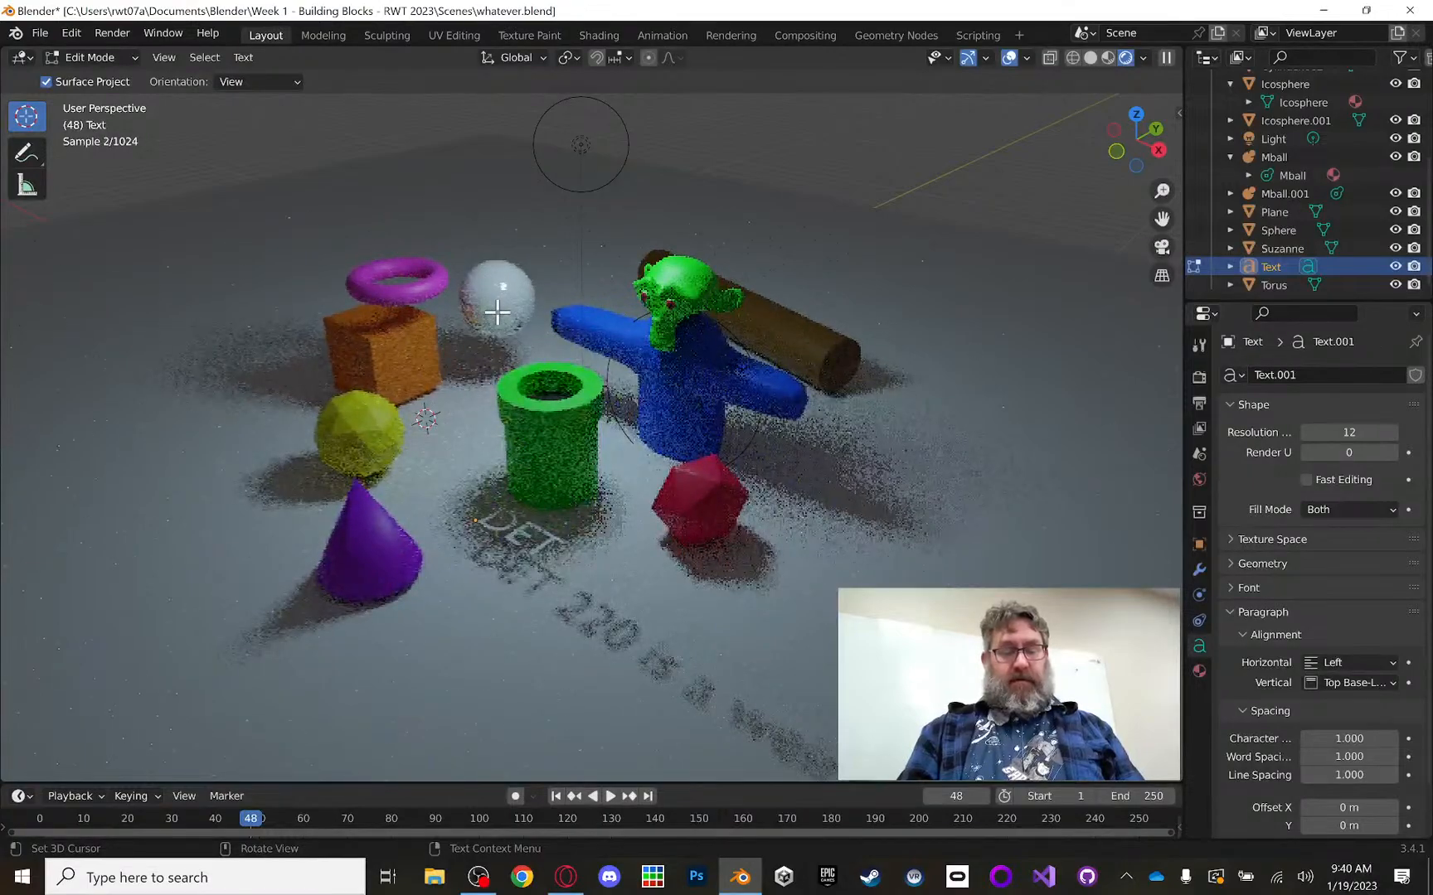
pyautogui.write('eird class')
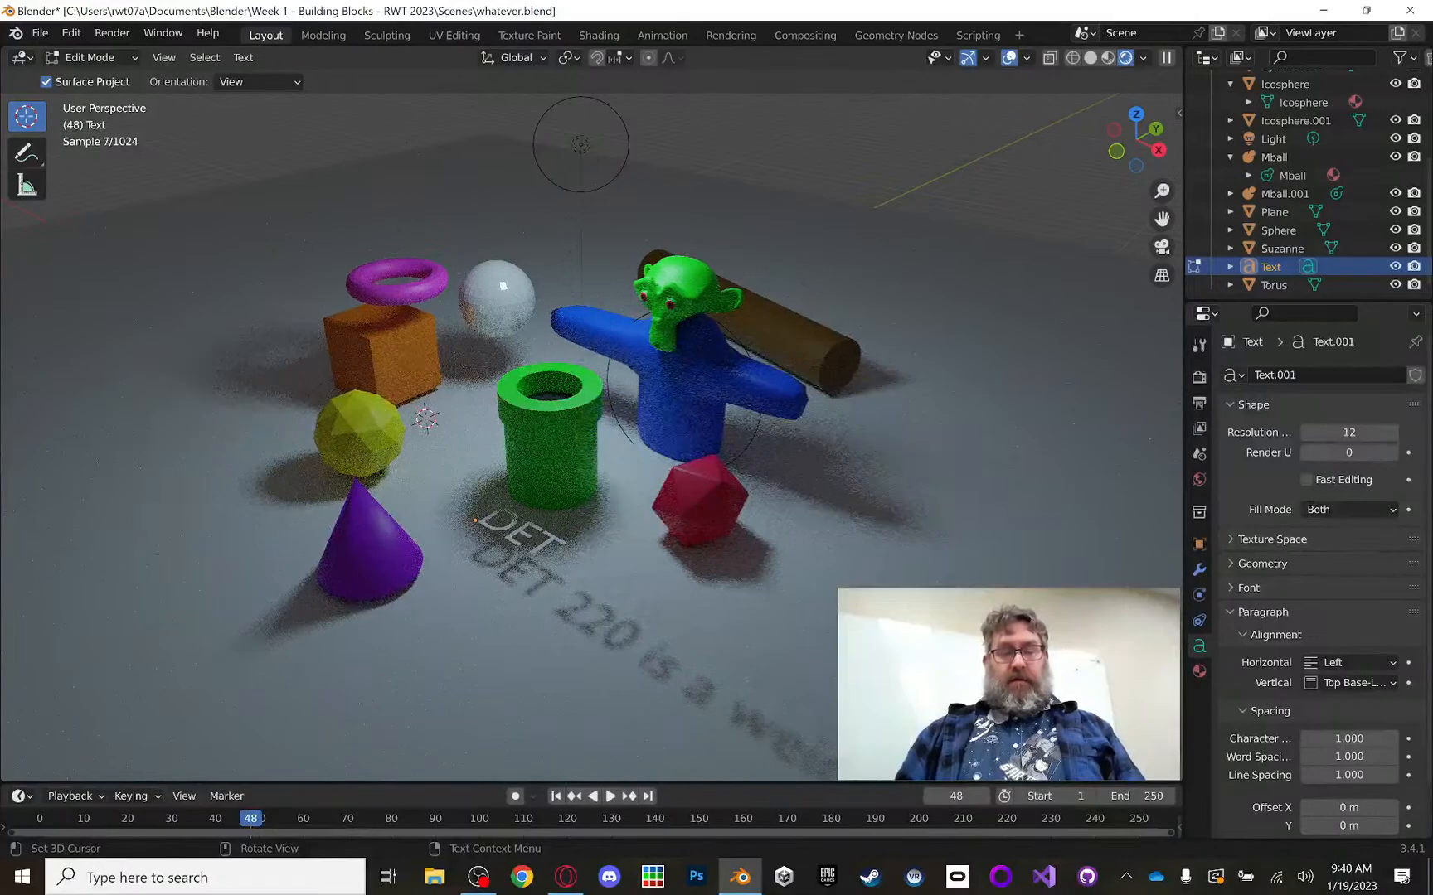
pyautogui.scroll(-2, 757, 583)
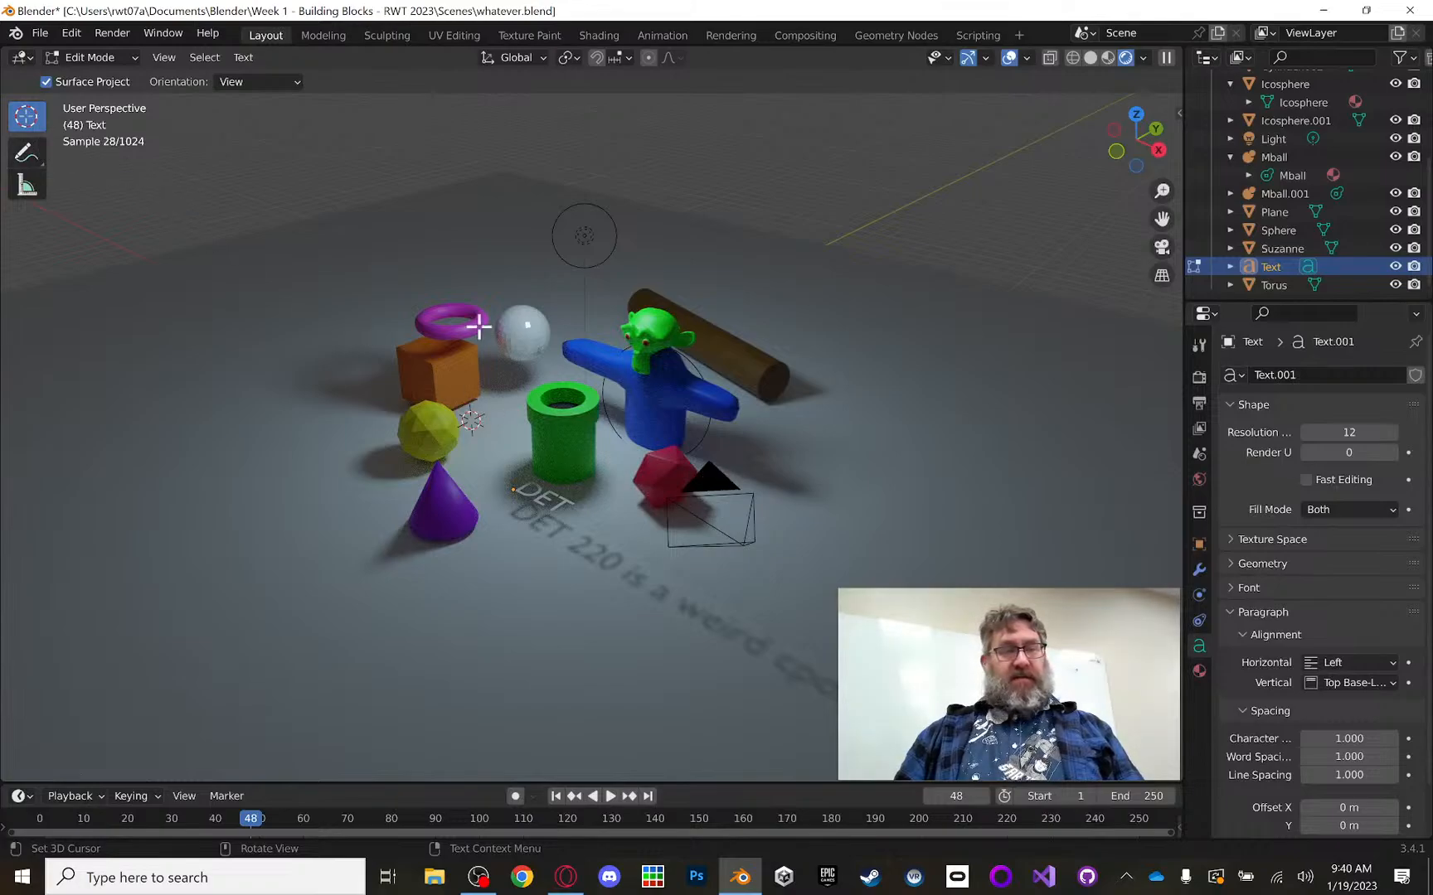
pyautogui.press('Tab')
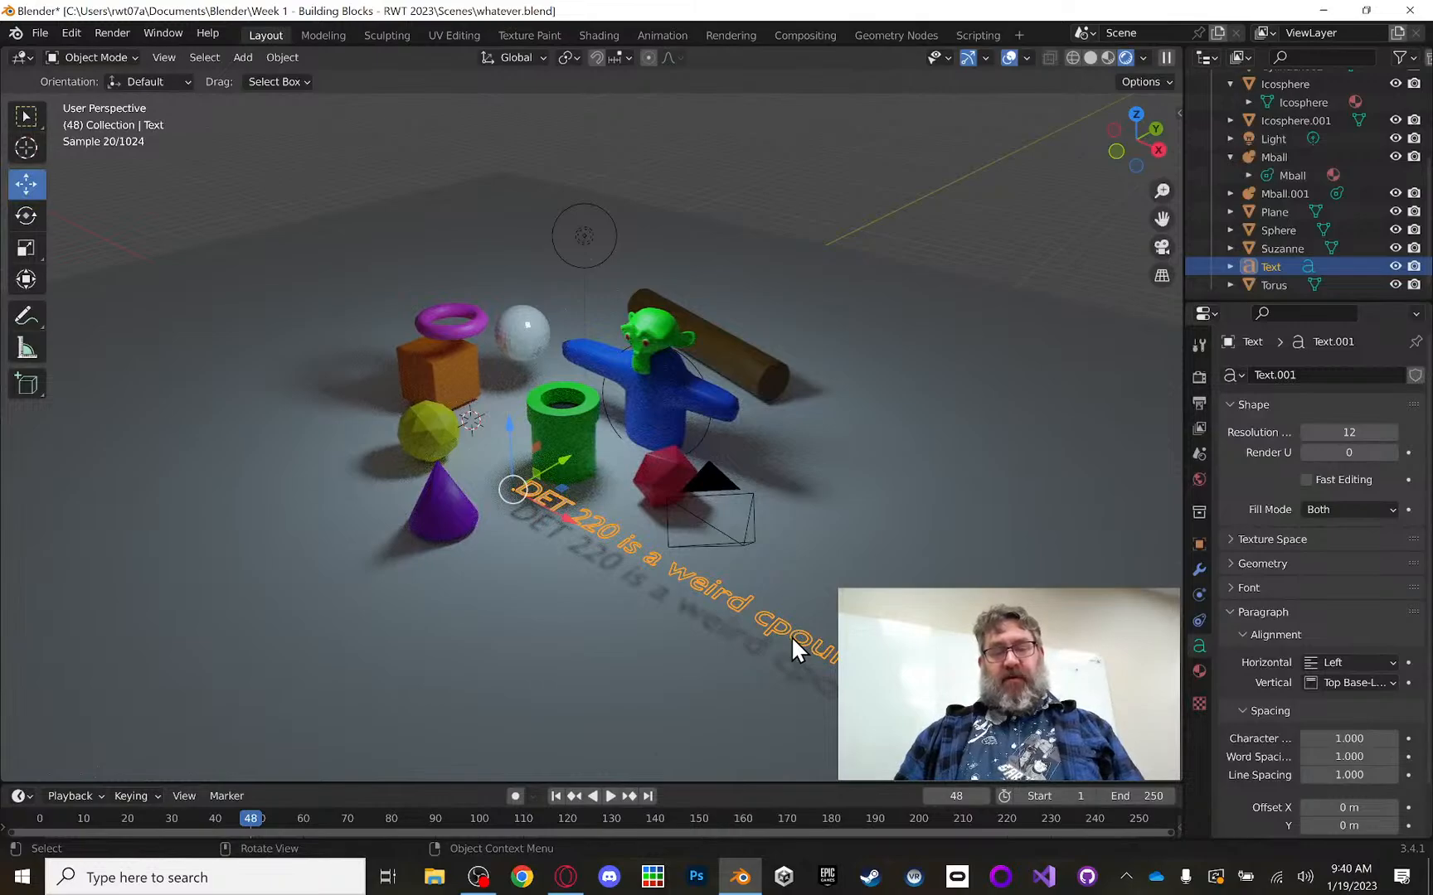
# Step: Correct the misspelled last word so the text object reads "DET 220 is a weird course"
pyautogui.press('Tab')
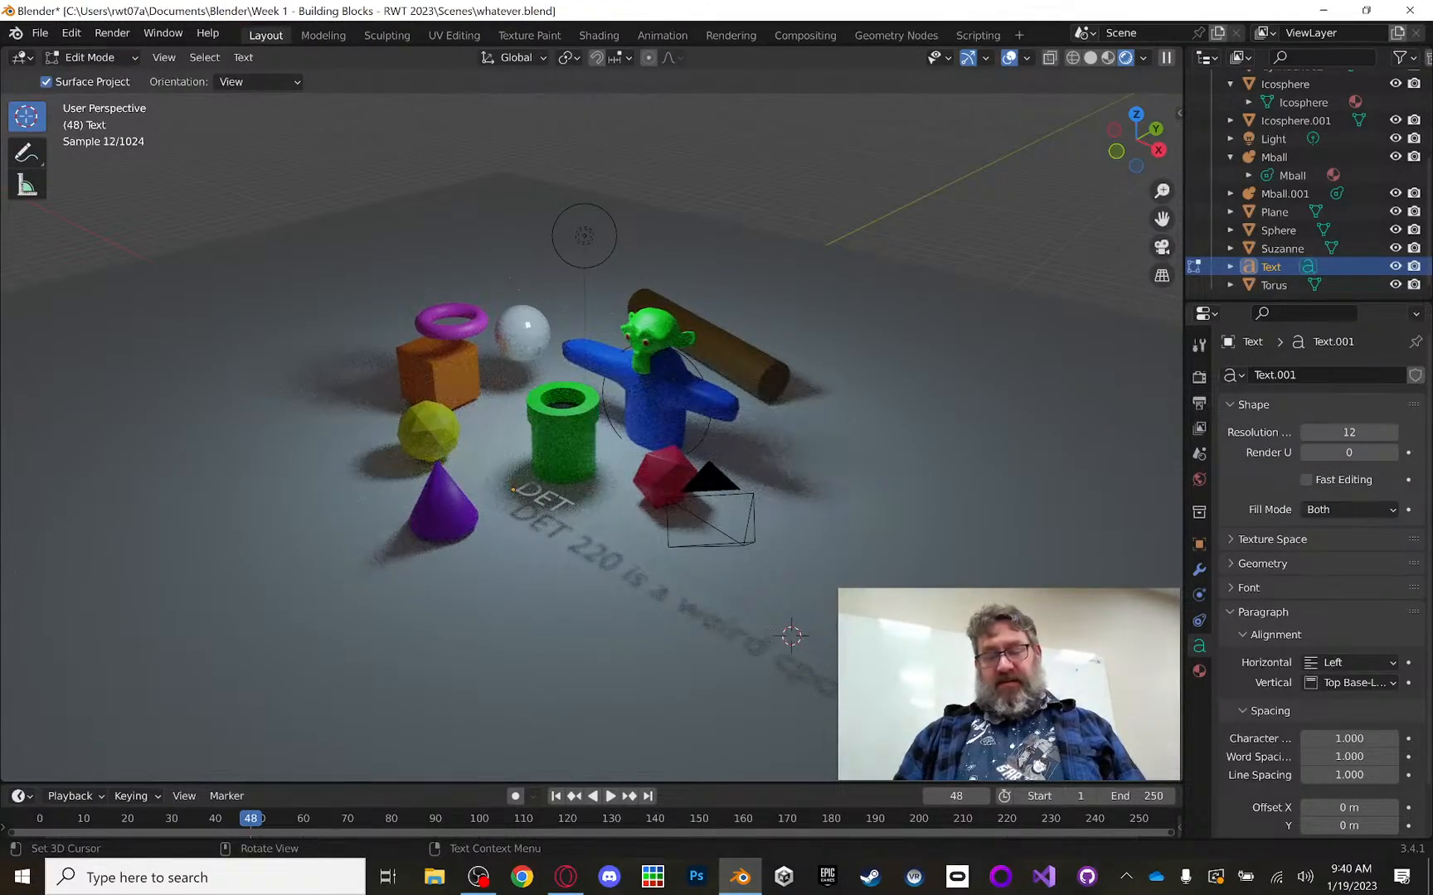
pyautogui.press('BackSpace')
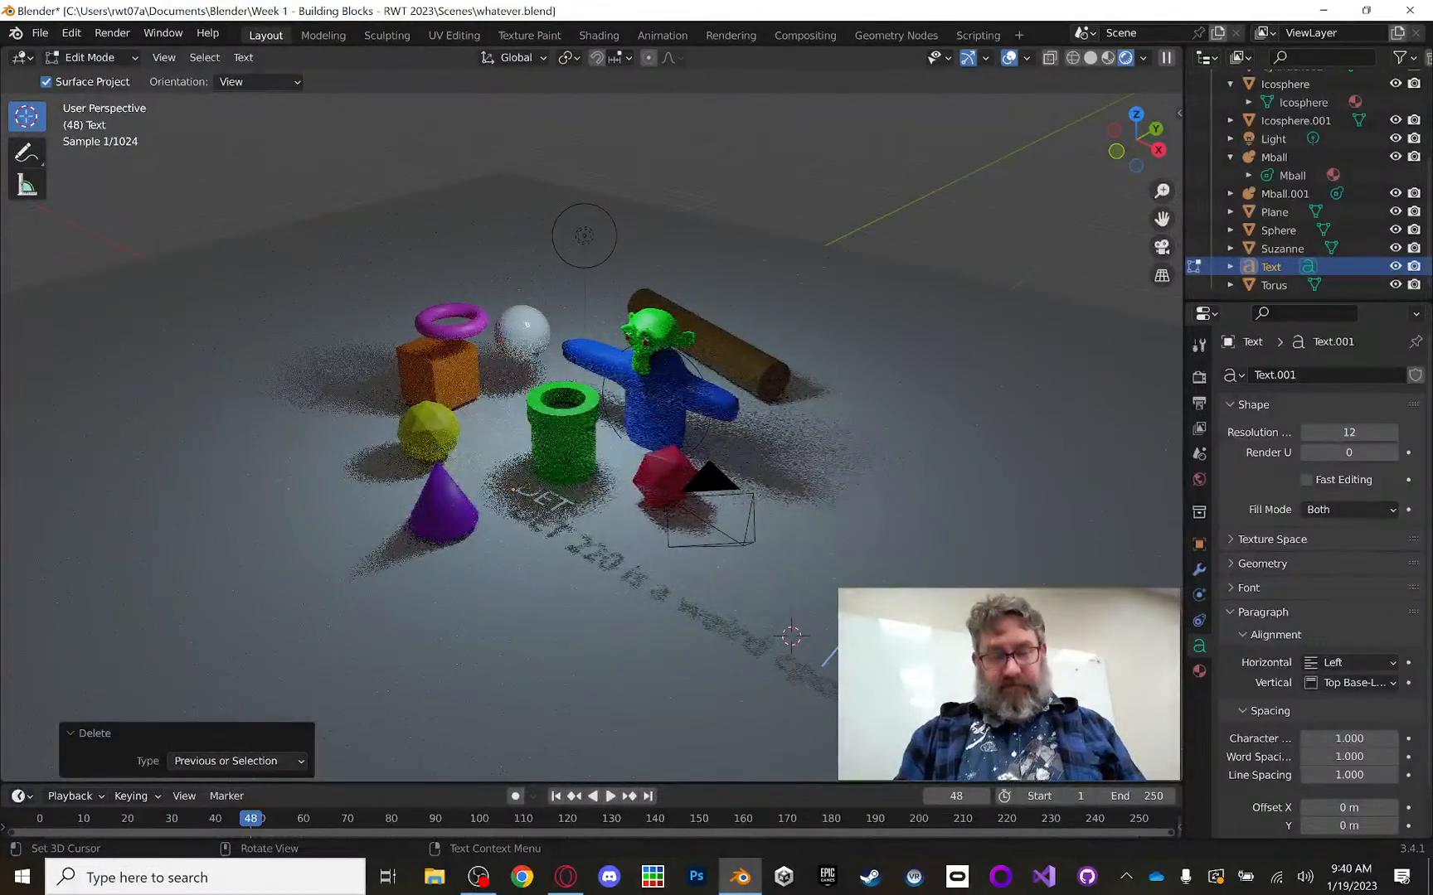
pyautogui.press('BackSpace')
pyautogui.press('BackSpace')
pyautogui.press('BackSpace')
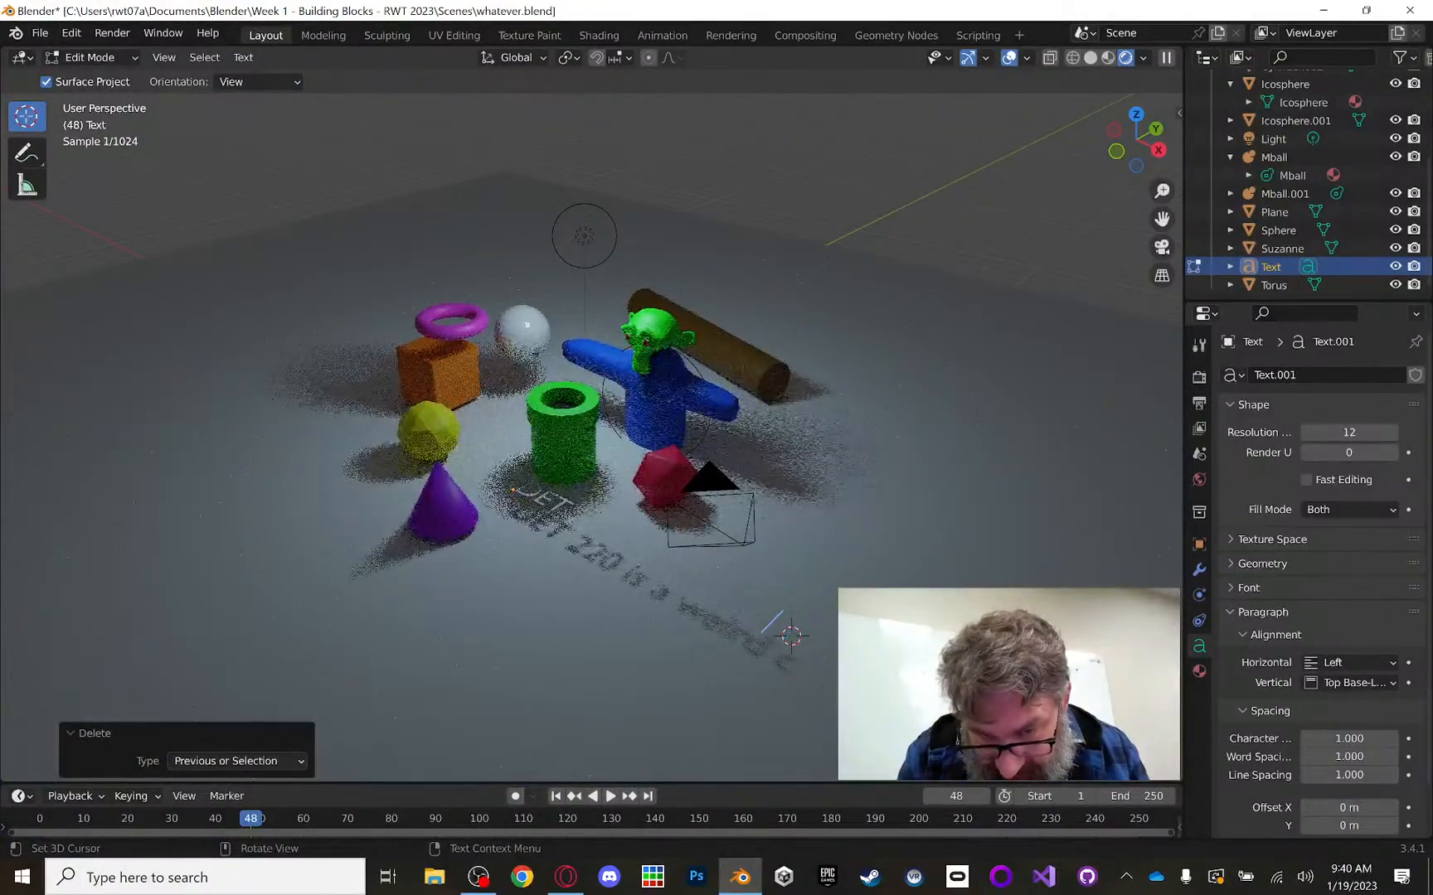
pyautogui.write('lass')
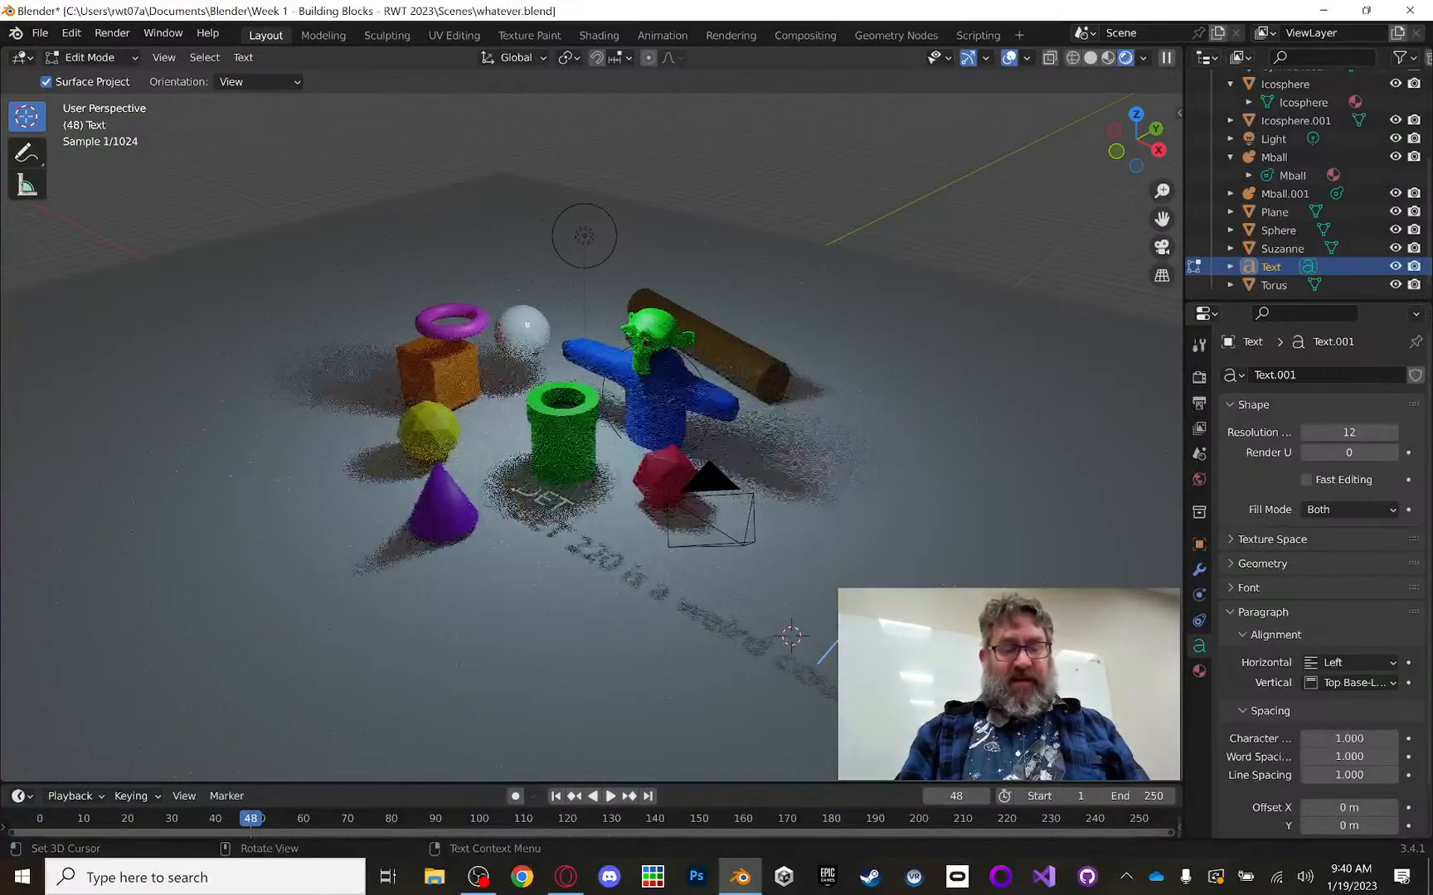
pyautogui.write('rse')
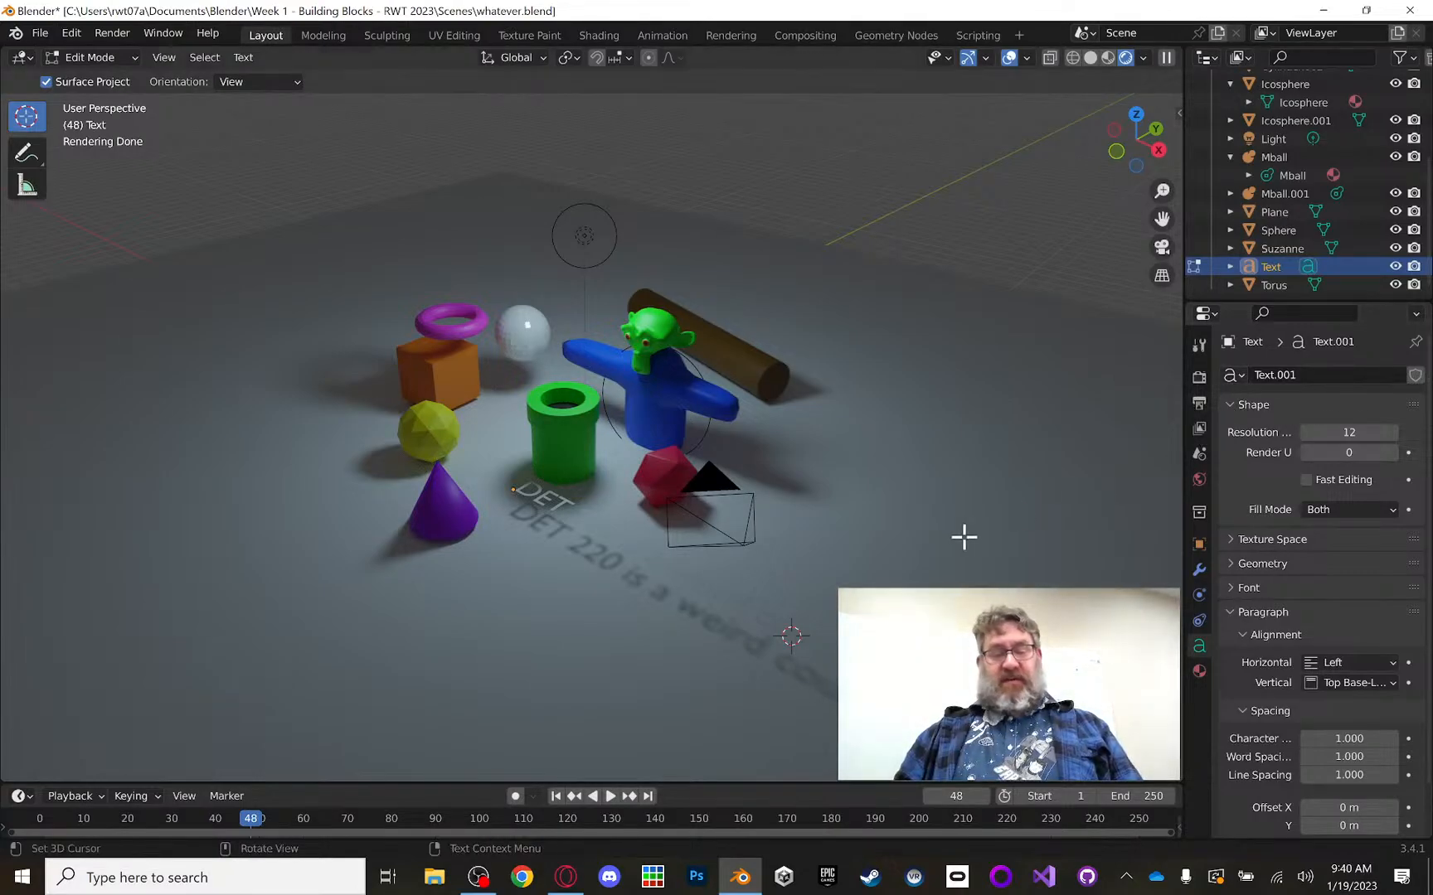
pyautogui.press('Tab')
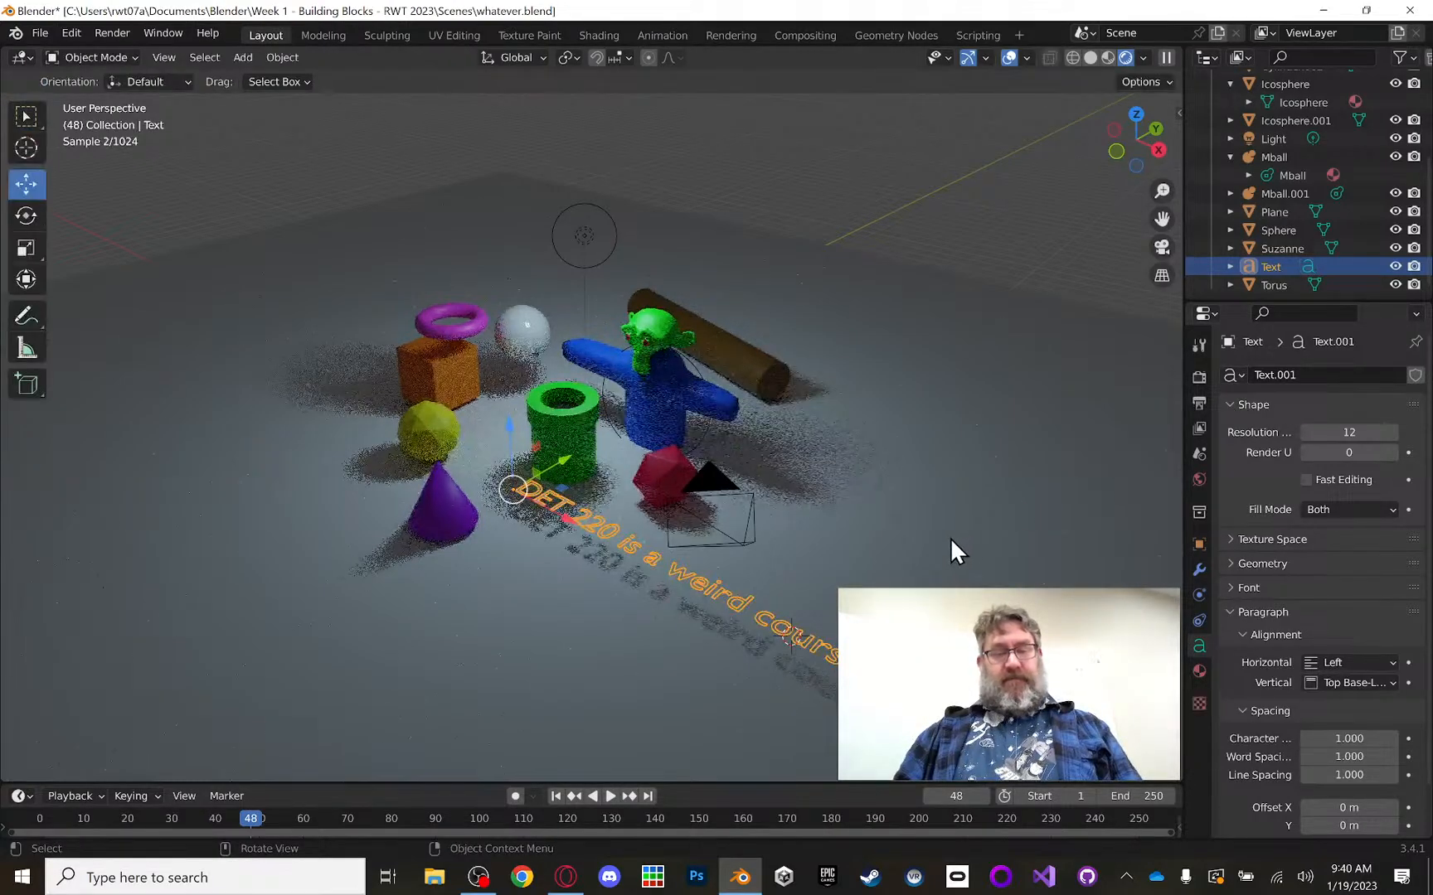
# Step: Assign the existing Purple material to the text object and deselect it
pyautogui.click(928, 479)
pyautogui.click(550, 500)
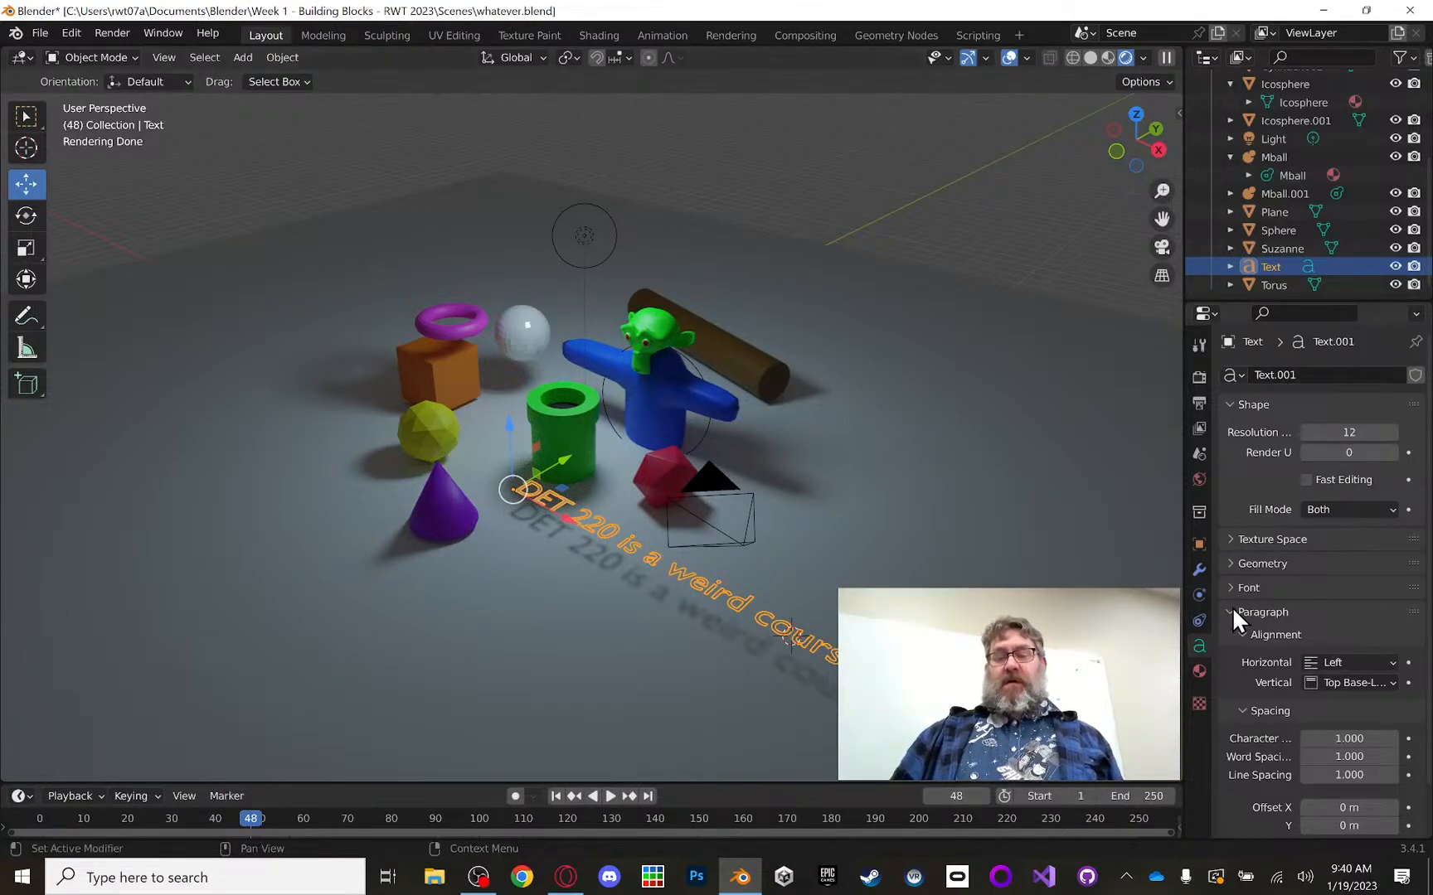
pyautogui.click(1199, 672)
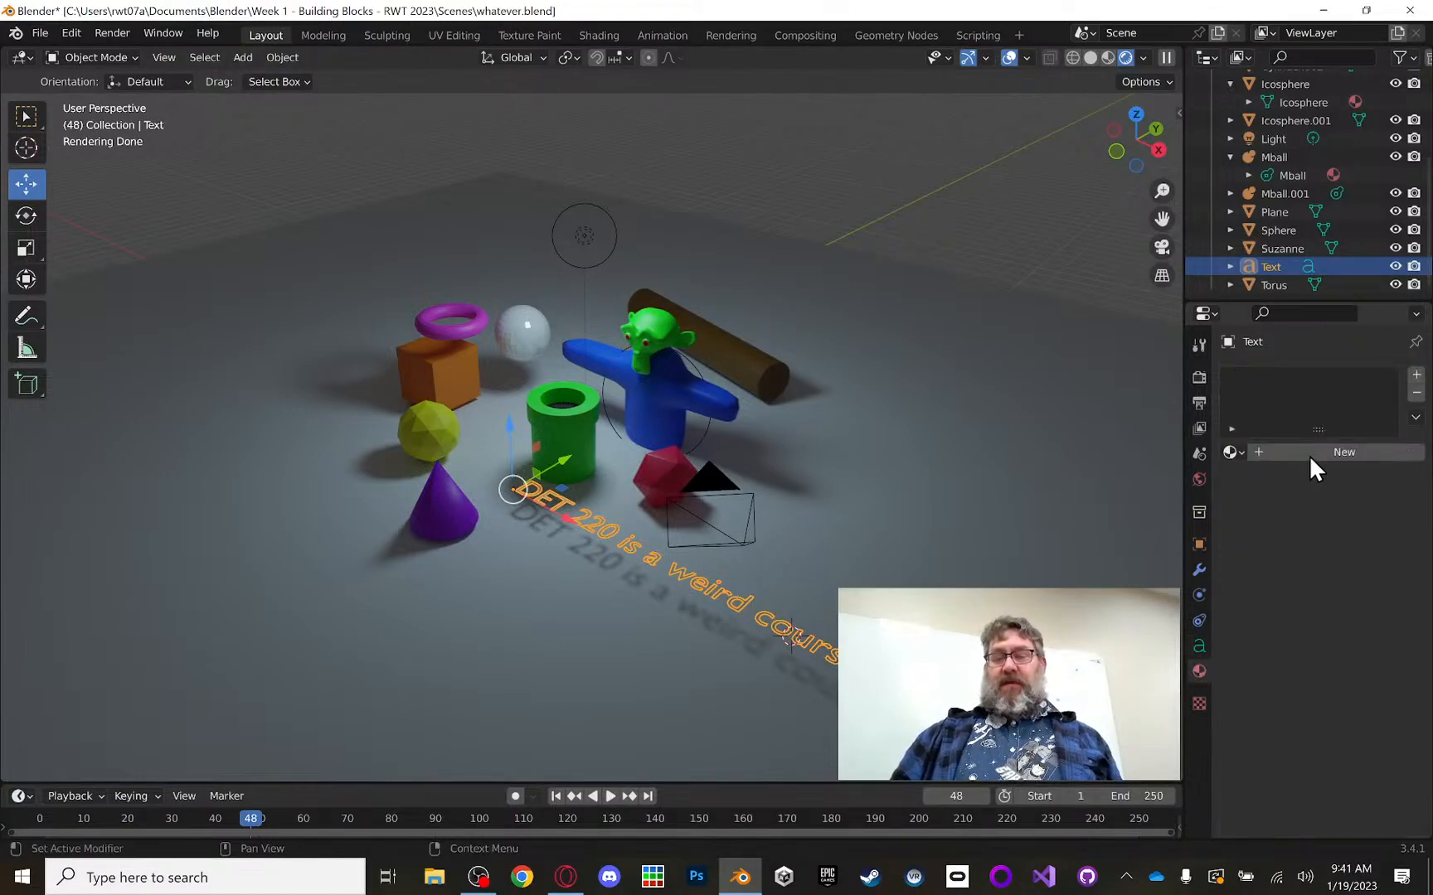
pyautogui.click(1230, 452)
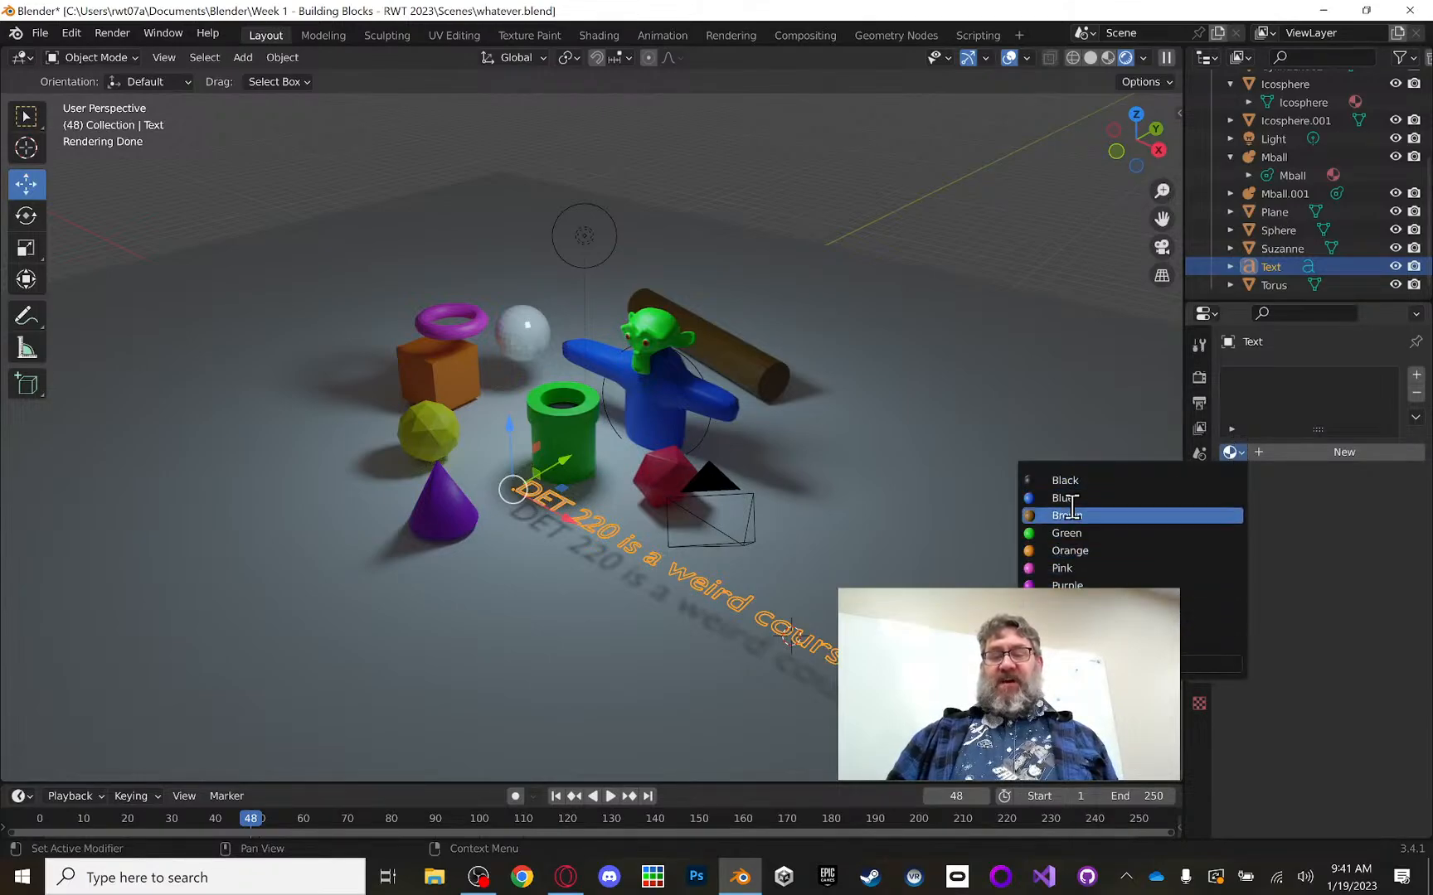
pyautogui.click(1096, 585)
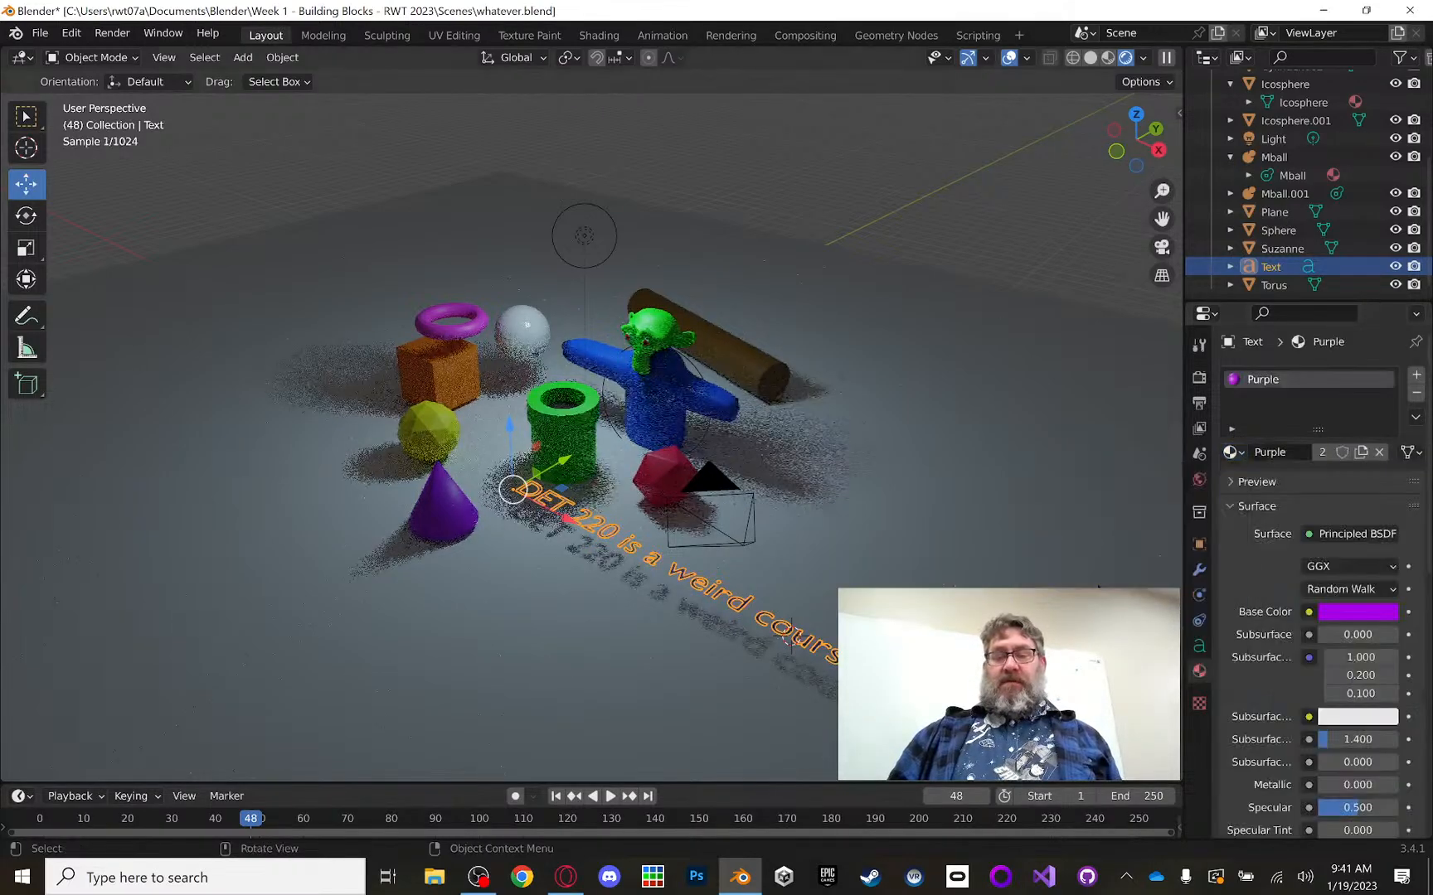
pyautogui.click(972, 298)
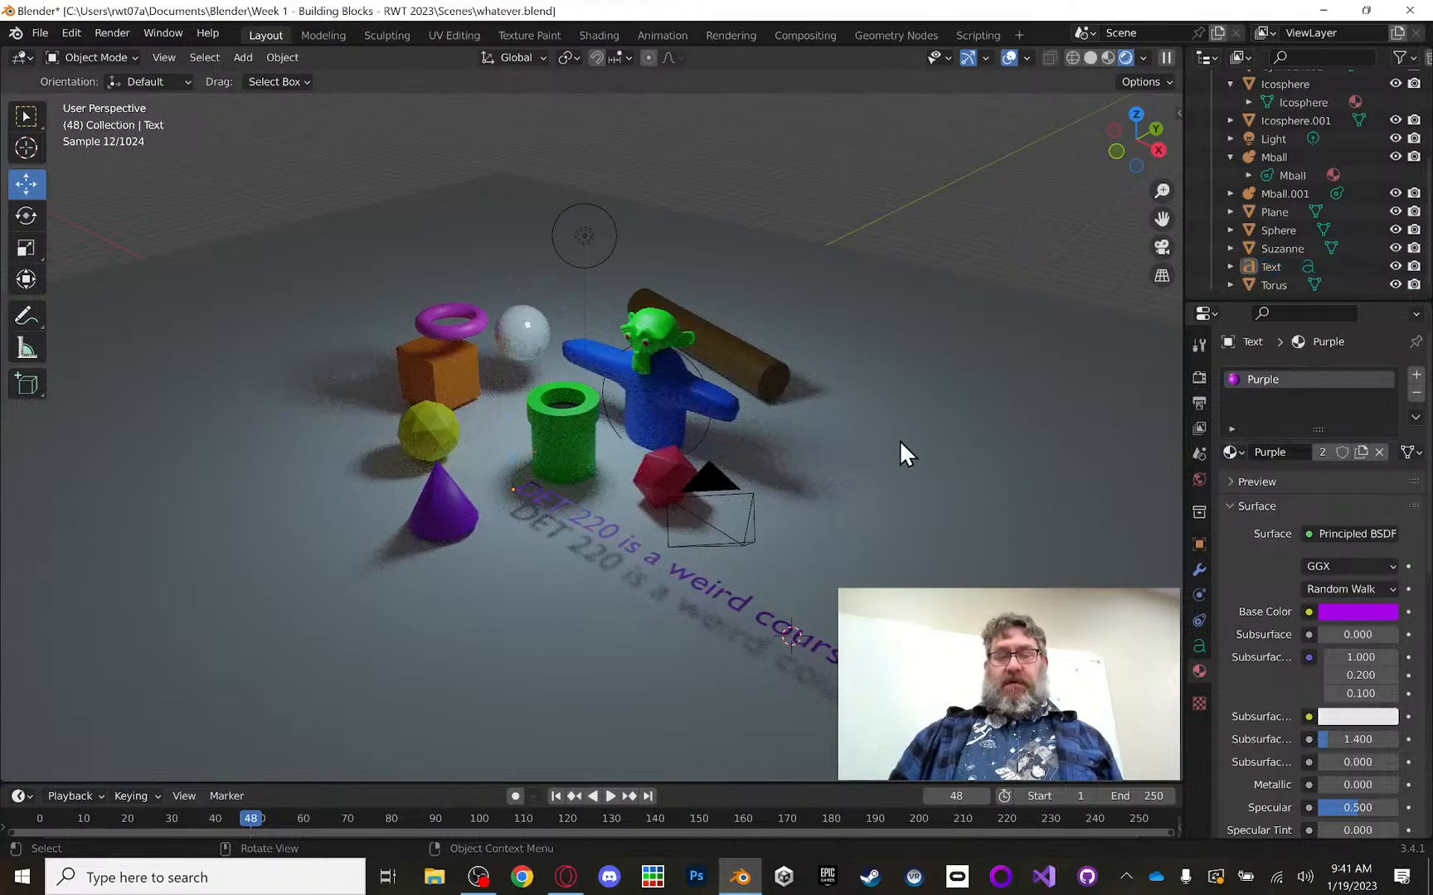
# Step: Show the scene in material preview shading and check the text's framing through the camera
pyautogui.click(1107, 57)
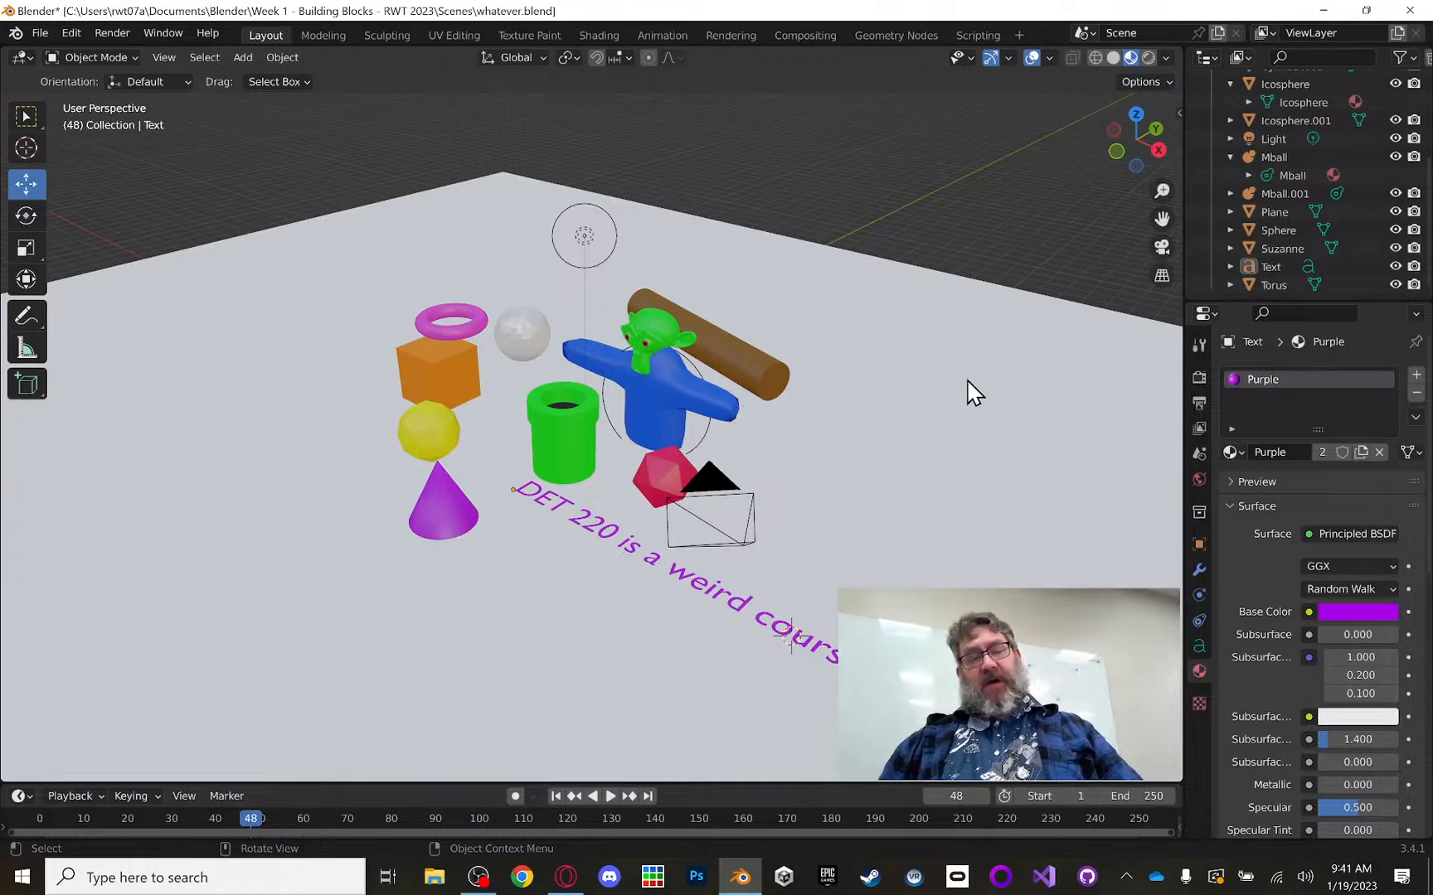
pyautogui.click(1162, 246)
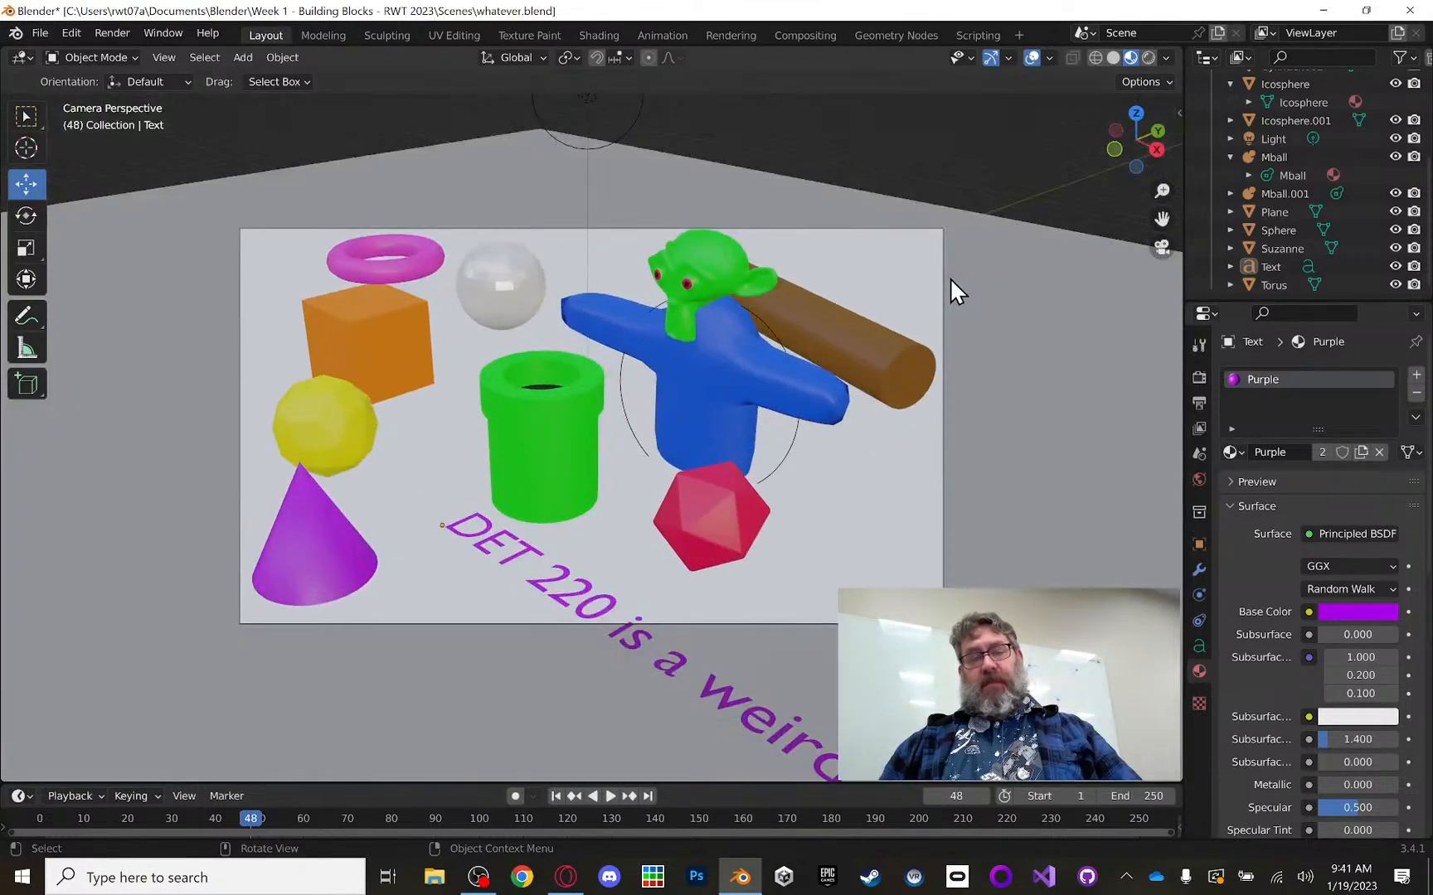
pyautogui.click(1162, 246)
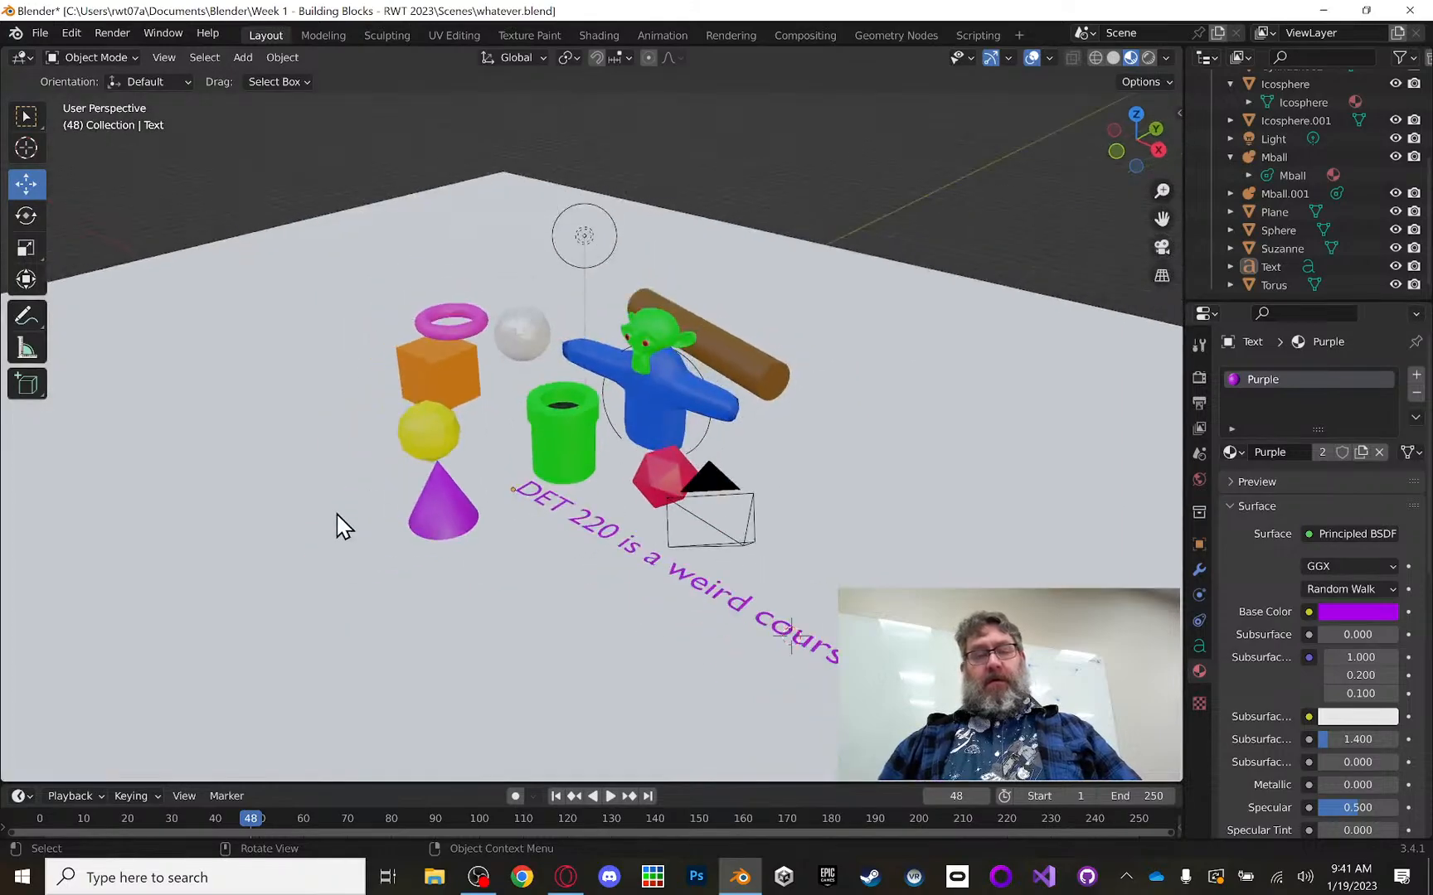
# Step: Move the text object about 2.59 m in the negative X direction and deselect it
pyautogui.click(598, 530)
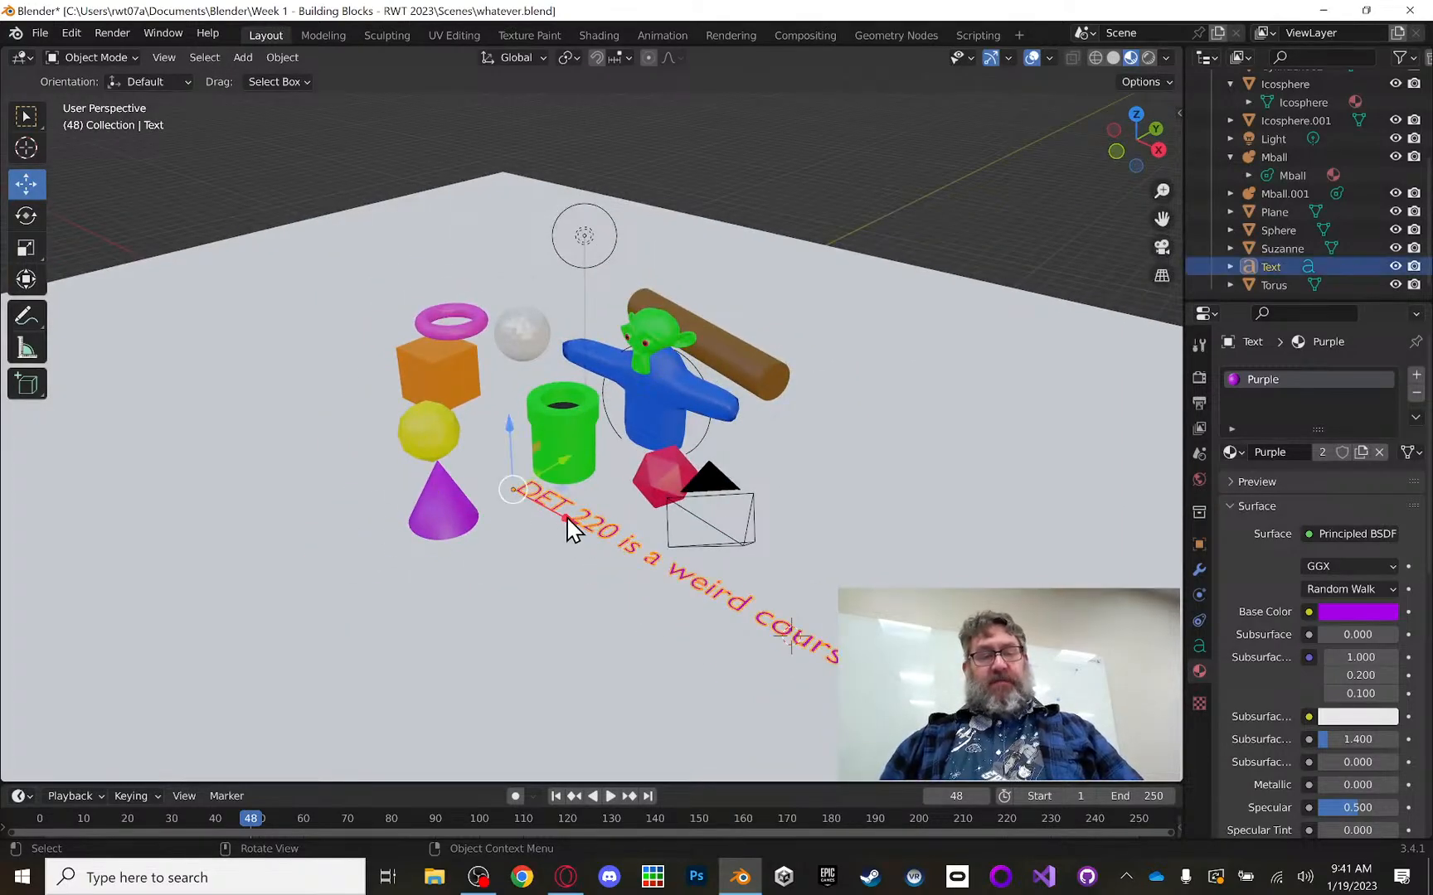
pyautogui.moveTo(568, 519); pyautogui.dragTo(510, 493)
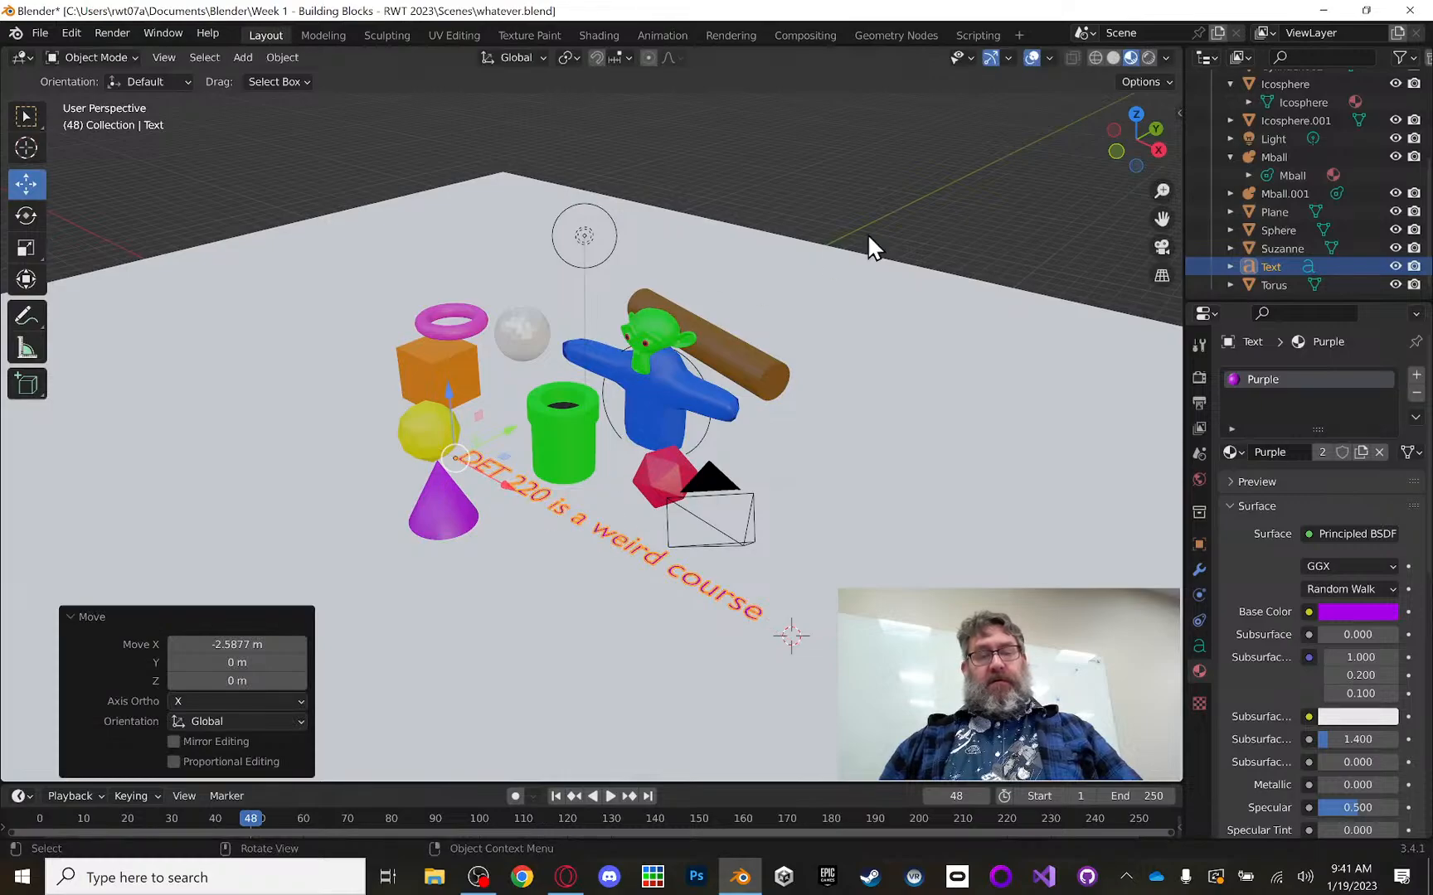
pyautogui.click(912, 209)
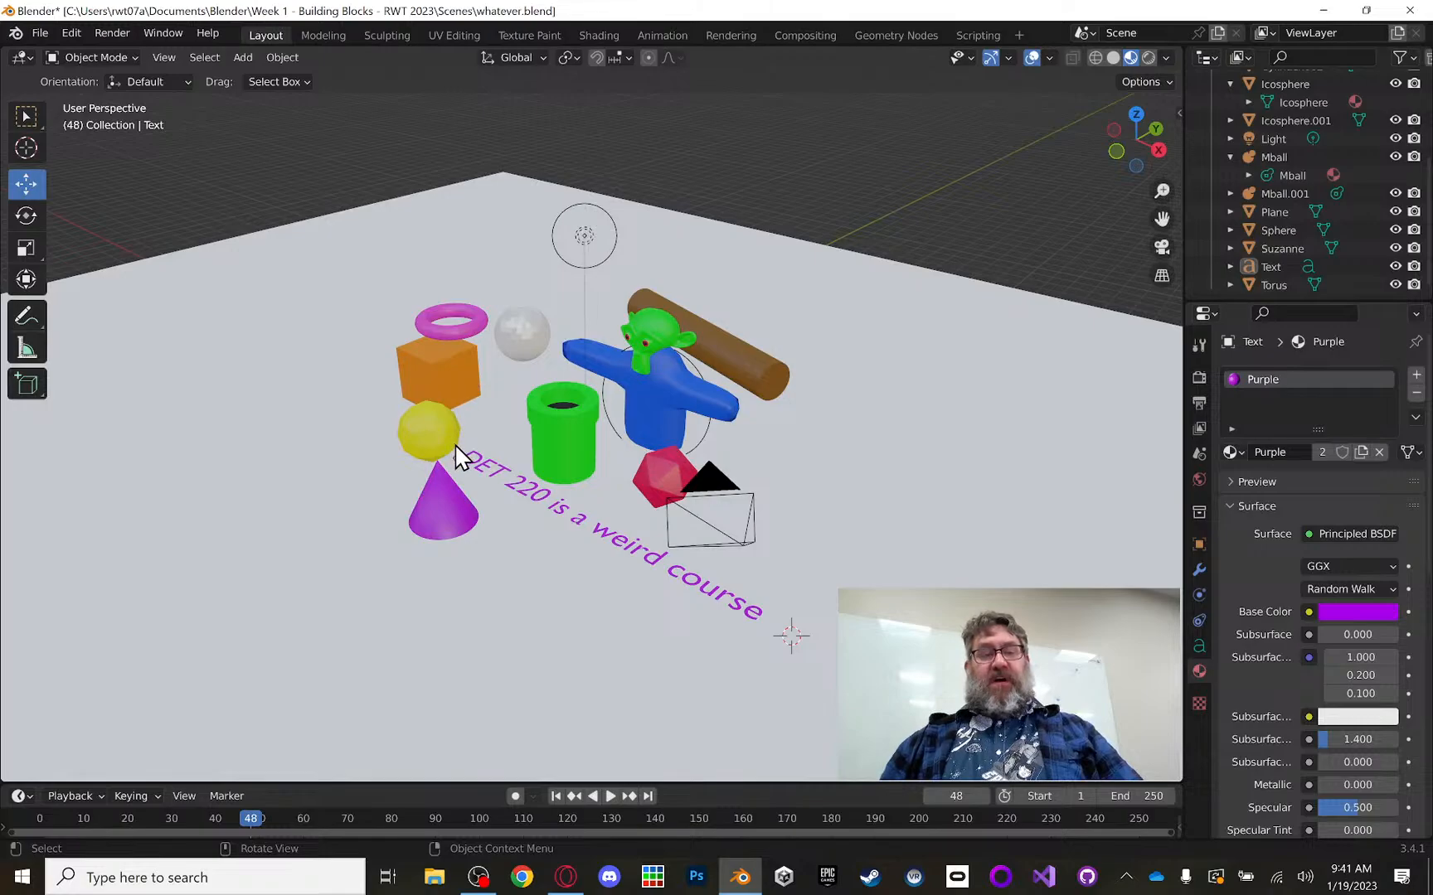
# Step: Check the repositioned text's framing through the camera, leave the camera view and select the ground plane
pyautogui.click(1162, 245)
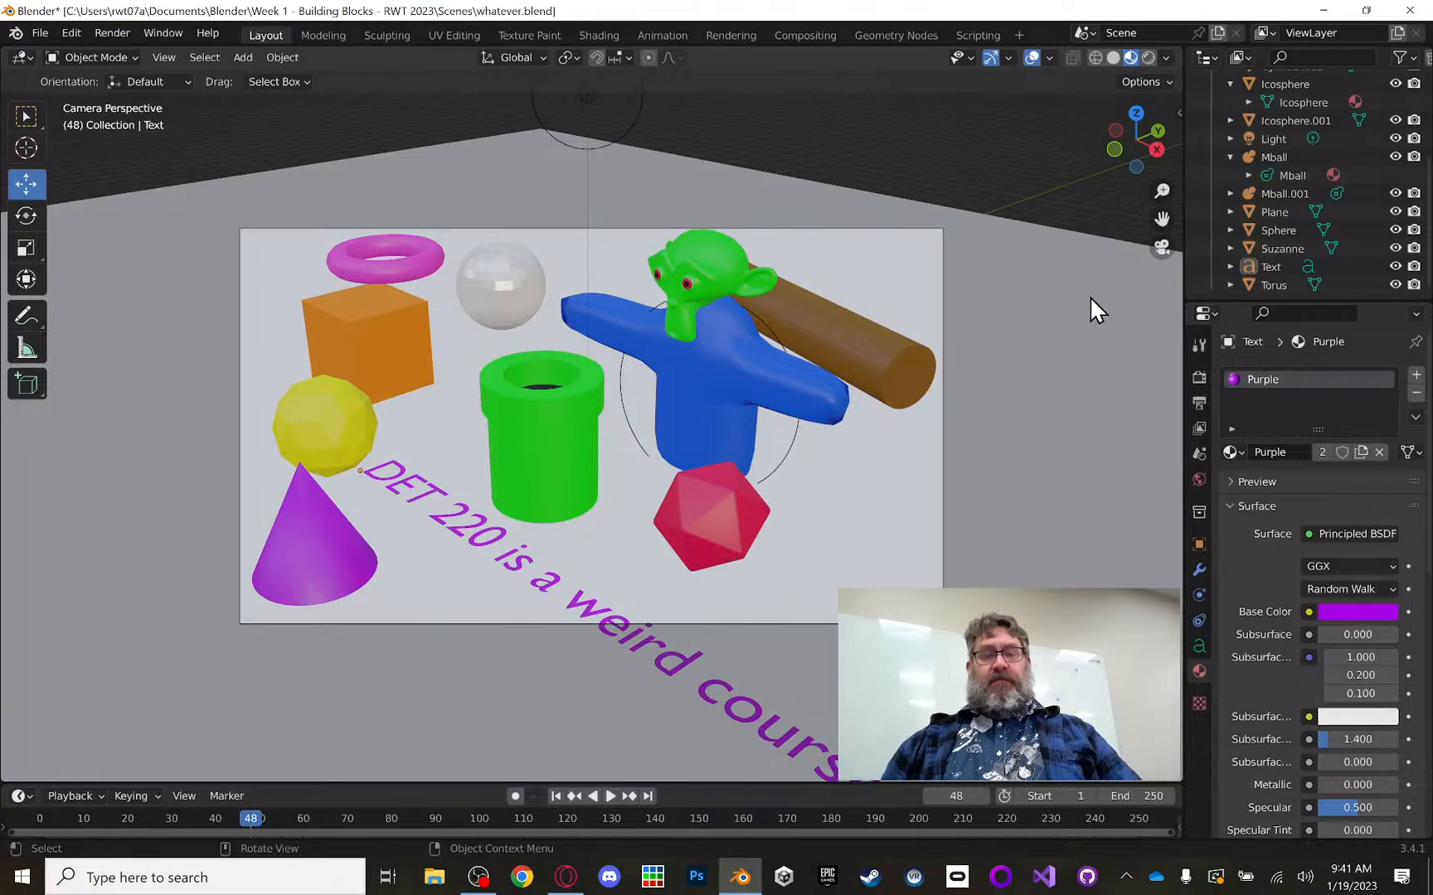
pyautogui.click(1161, 246)
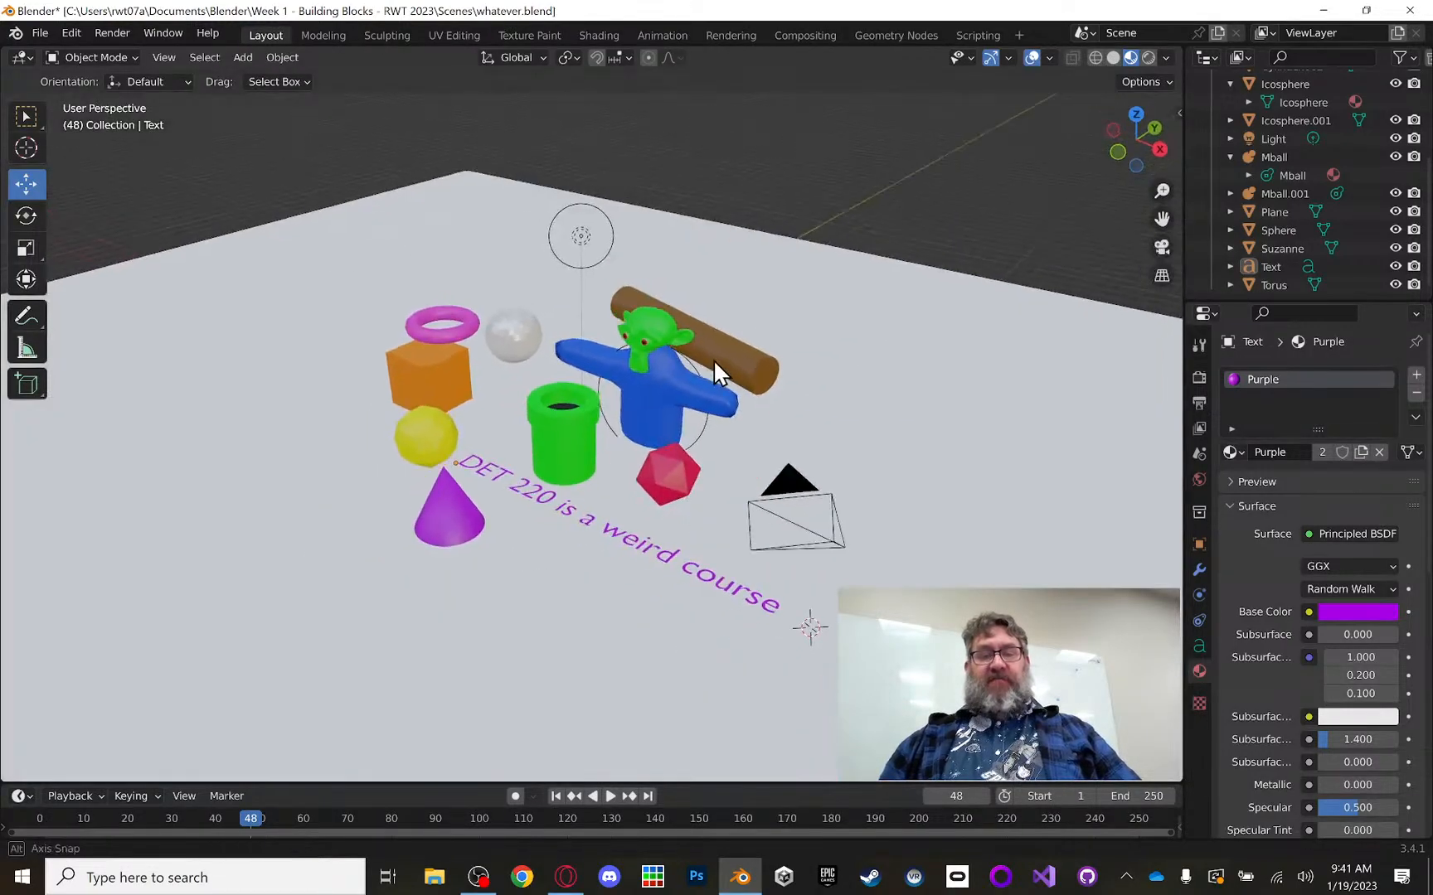
pyautogui.click(1053, 514)
pyautogui.scroll(-2, 988, 496)
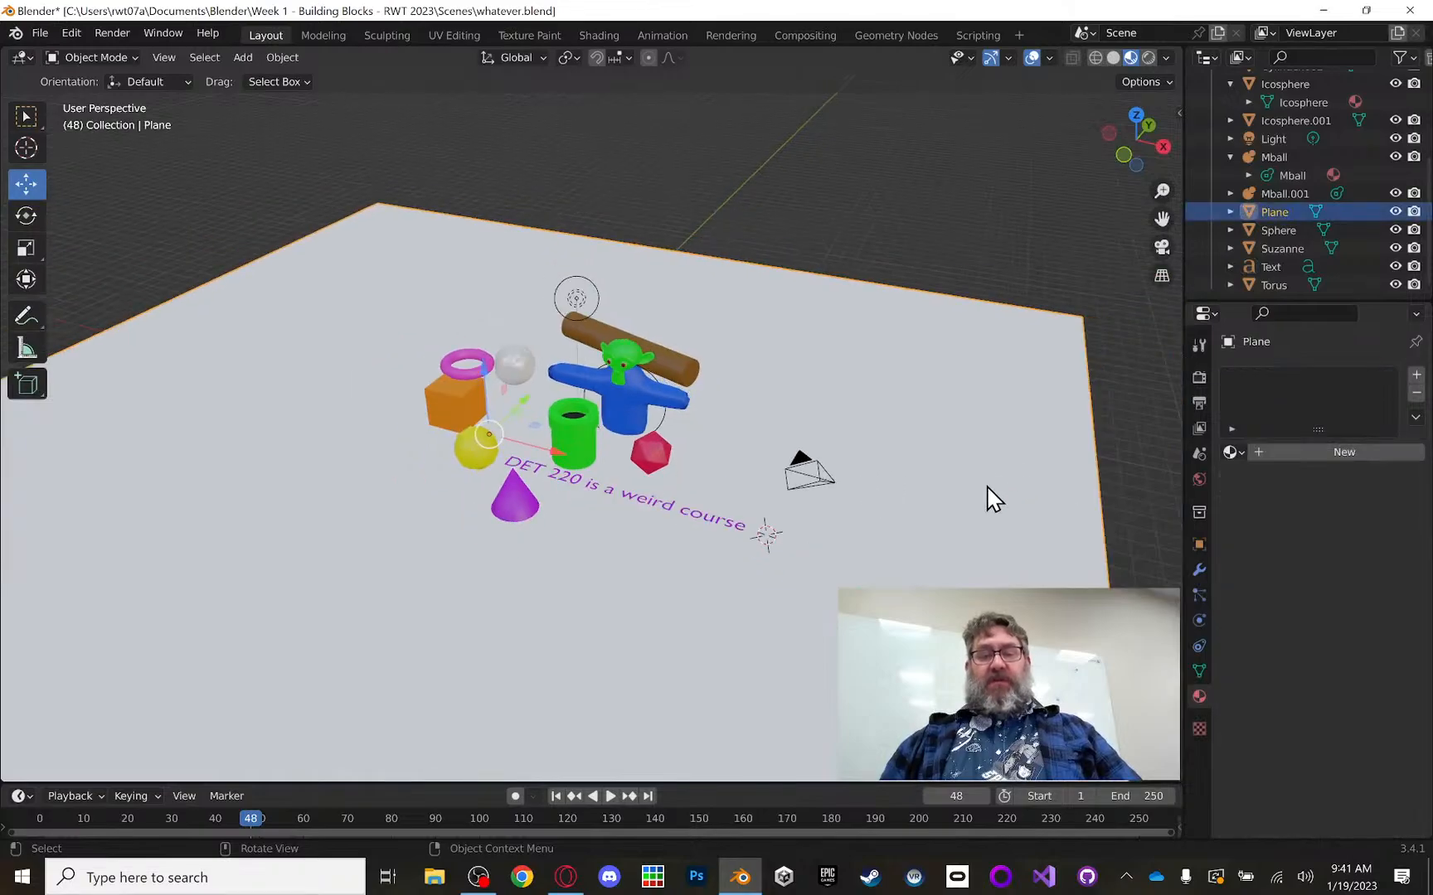
# Step: Try moving the camera about 17.6 m along the global Y axis, check its framing and undo the move
pyautogui.click(822, 490)
pyautogui.moveTo(780, 381); pyautogui.dragTo(858, 367, button='middle')
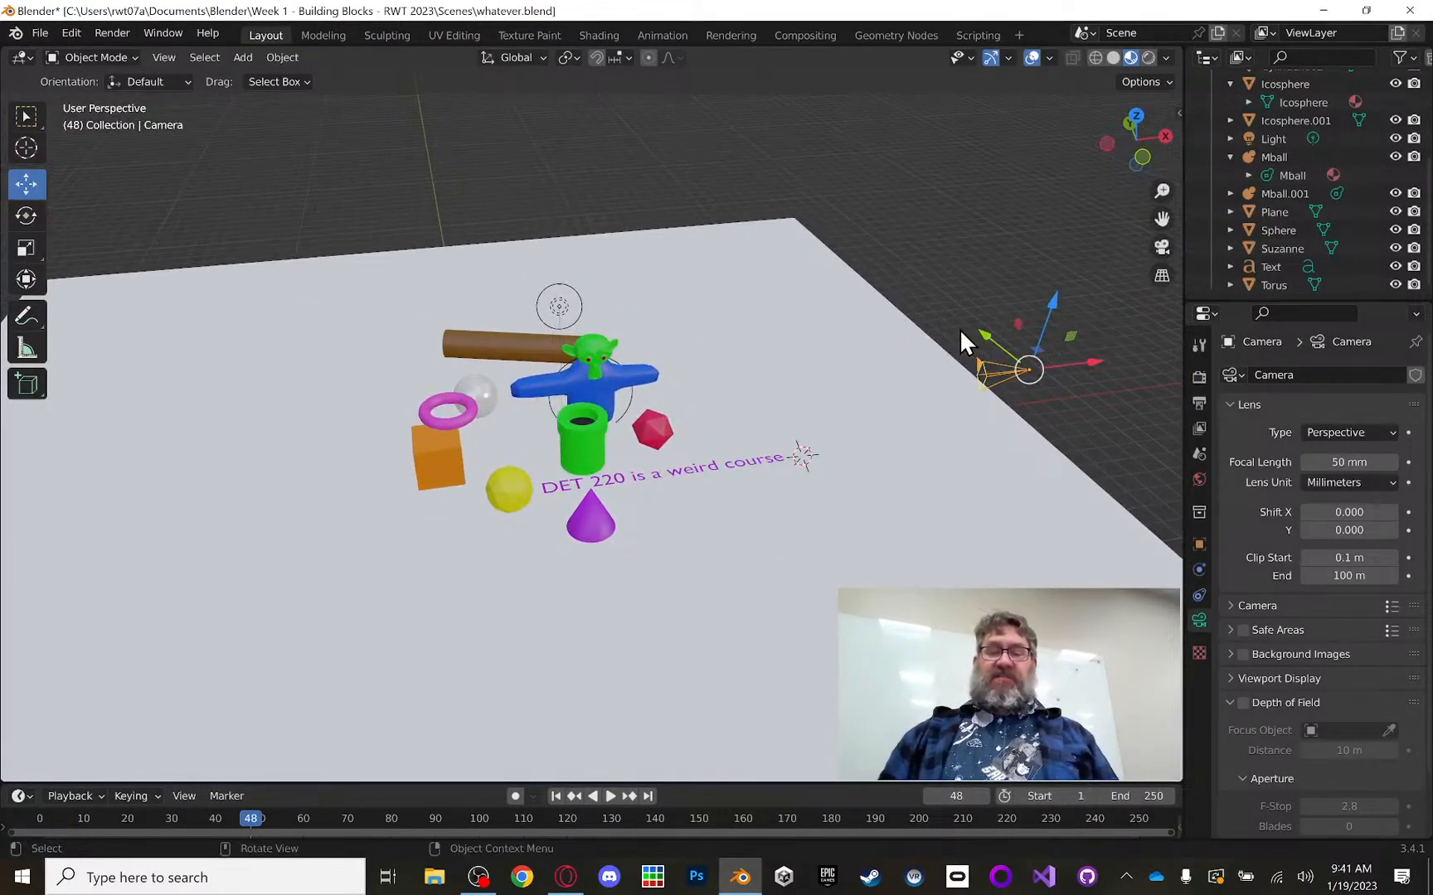
pyautogui.moveTo(984, 331); pyautogui.dragTo(756, 148)
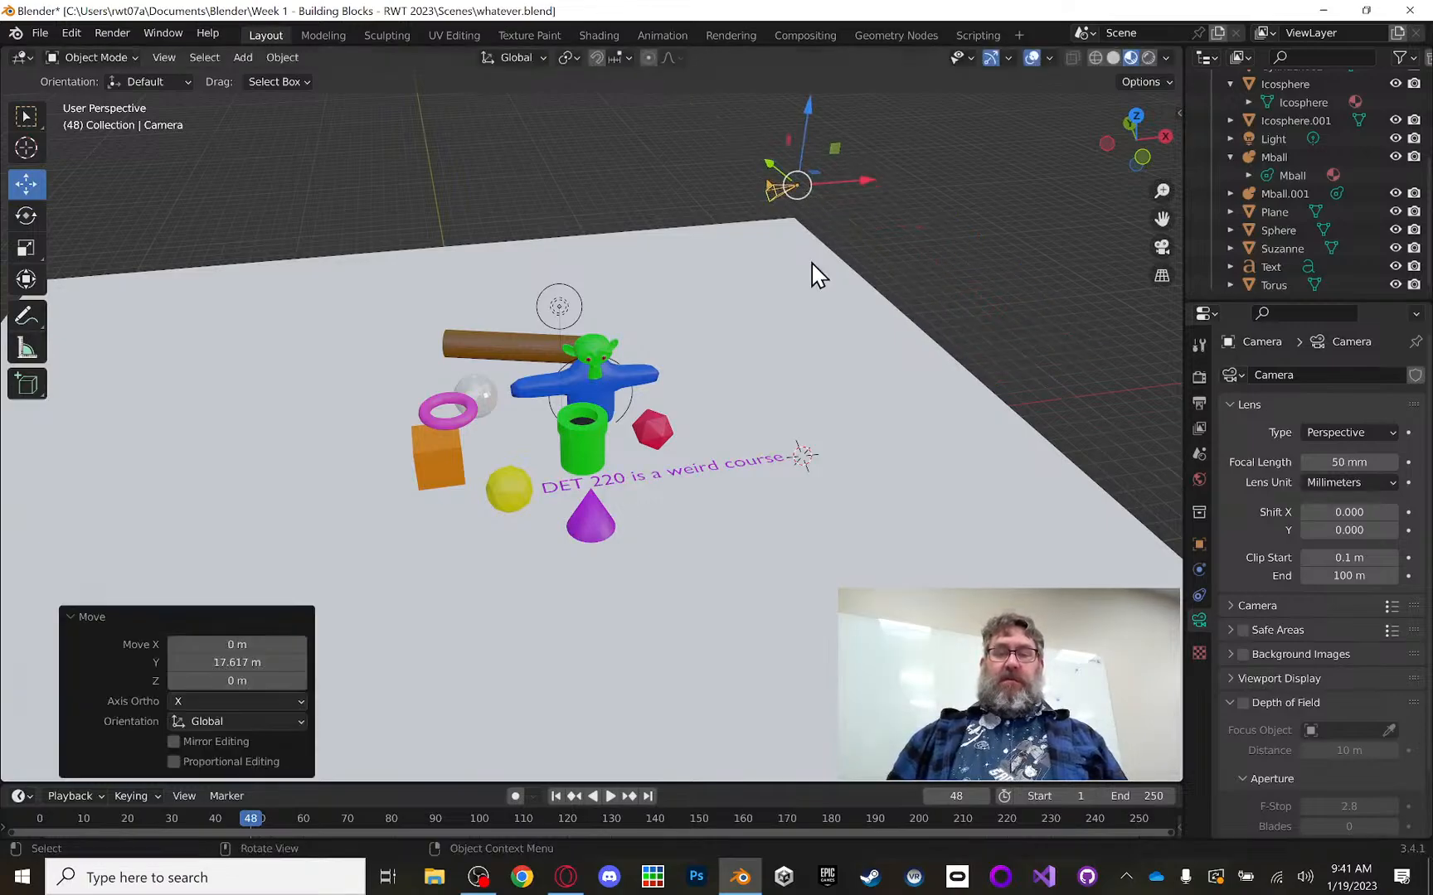
pyautogui.click(1160, 248)
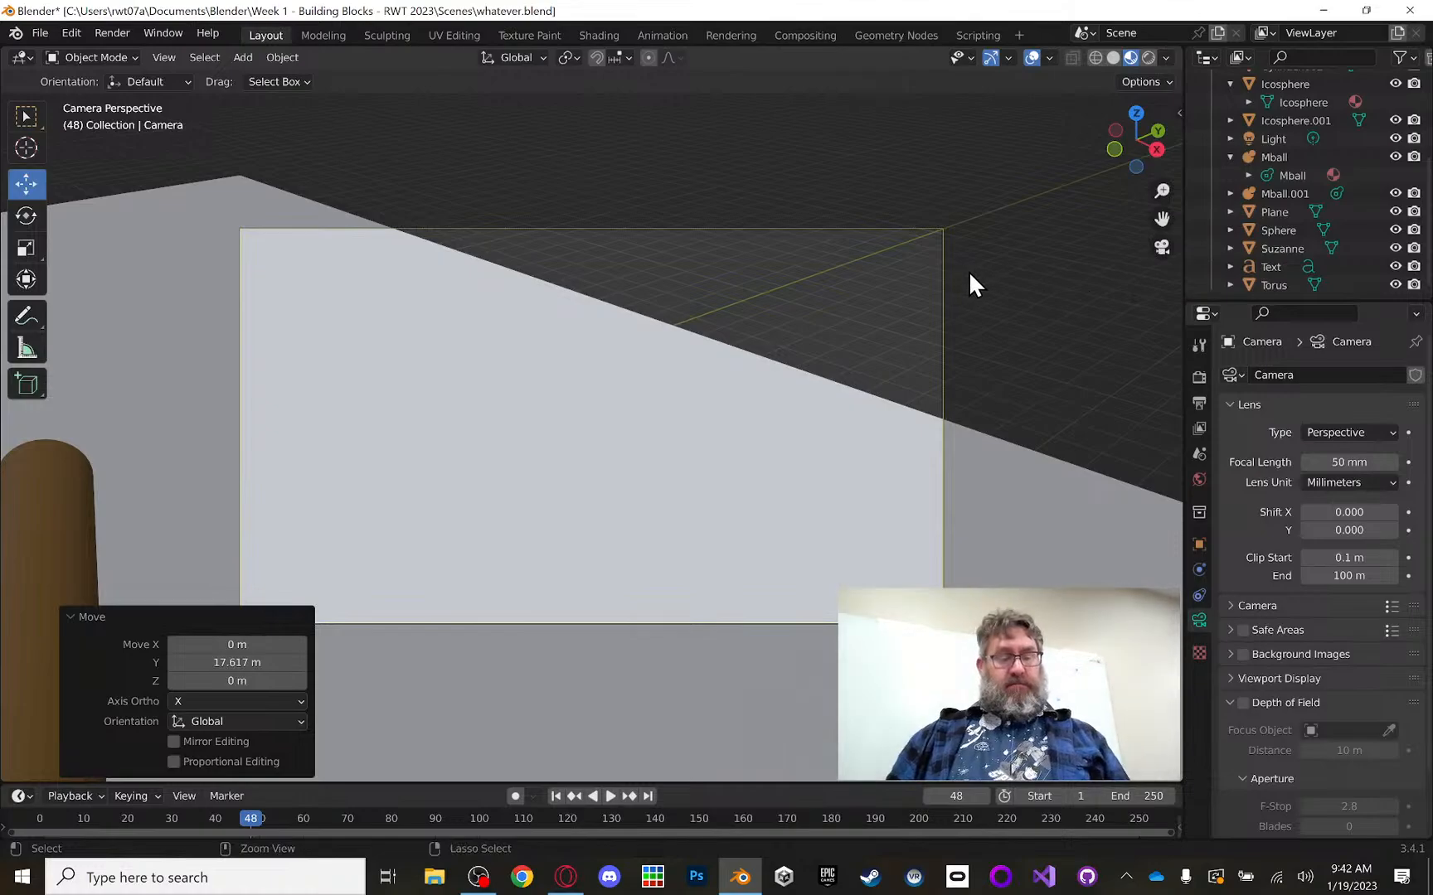
pyautogui.hotkey('ctrl', 'z')
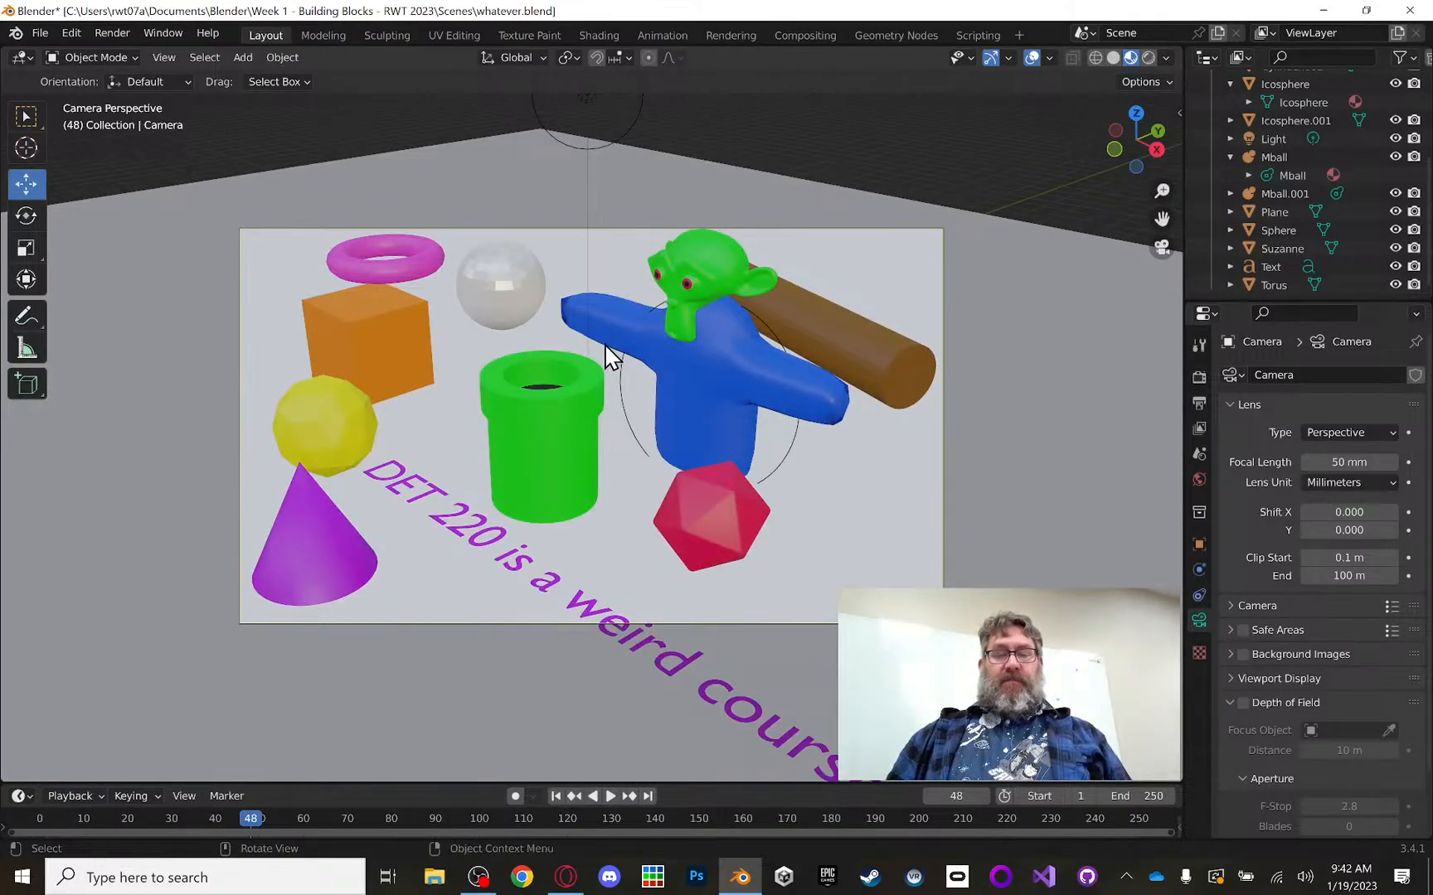
# Step: Set the transform orientation to Local and pull the camera back about 5.99 m along its own Z axis
pyautogui.moveTo(661, 384); pyautogui.dragTo(639, 443, button='middle')
pyautogui.scroll(2, 725, 384)
pyautogui.scroll(-7, 724, 384)
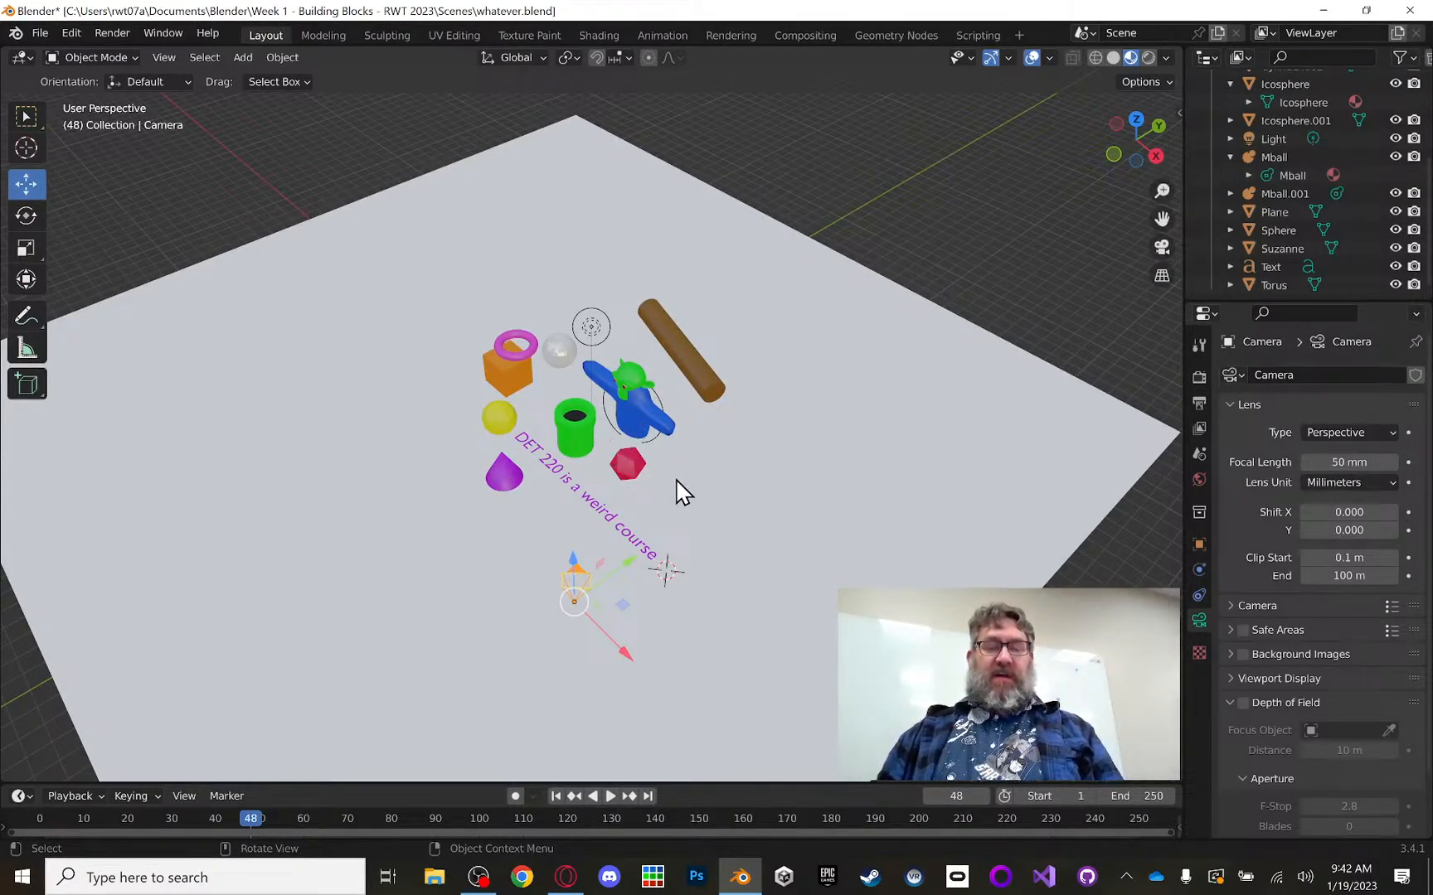
pyautogui.moveTo(679, 489); pyautogui.dragTo(639, 470, button='middle')
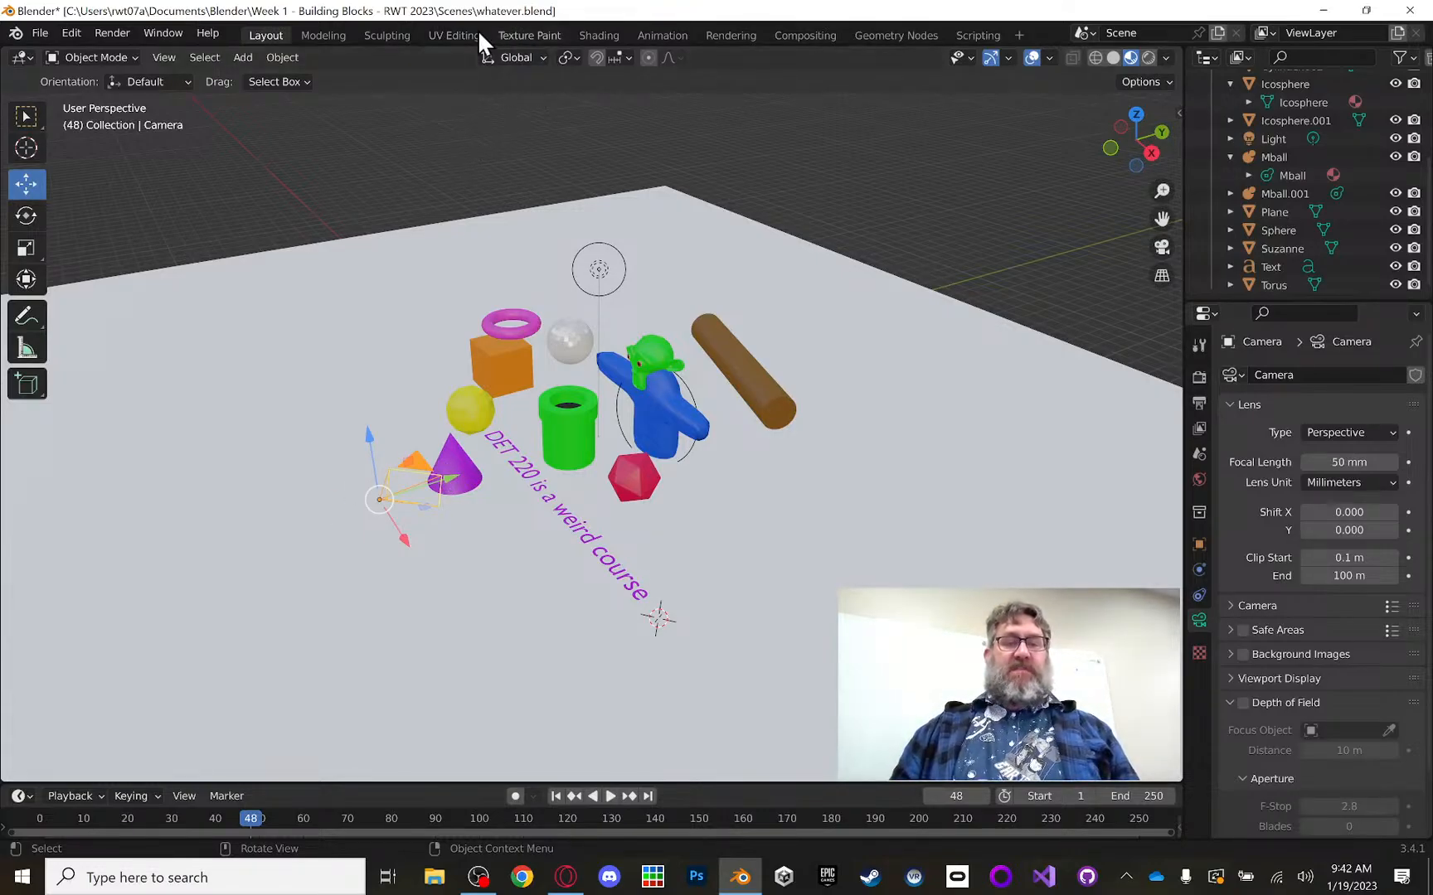
pyautogui.click(540, 57)
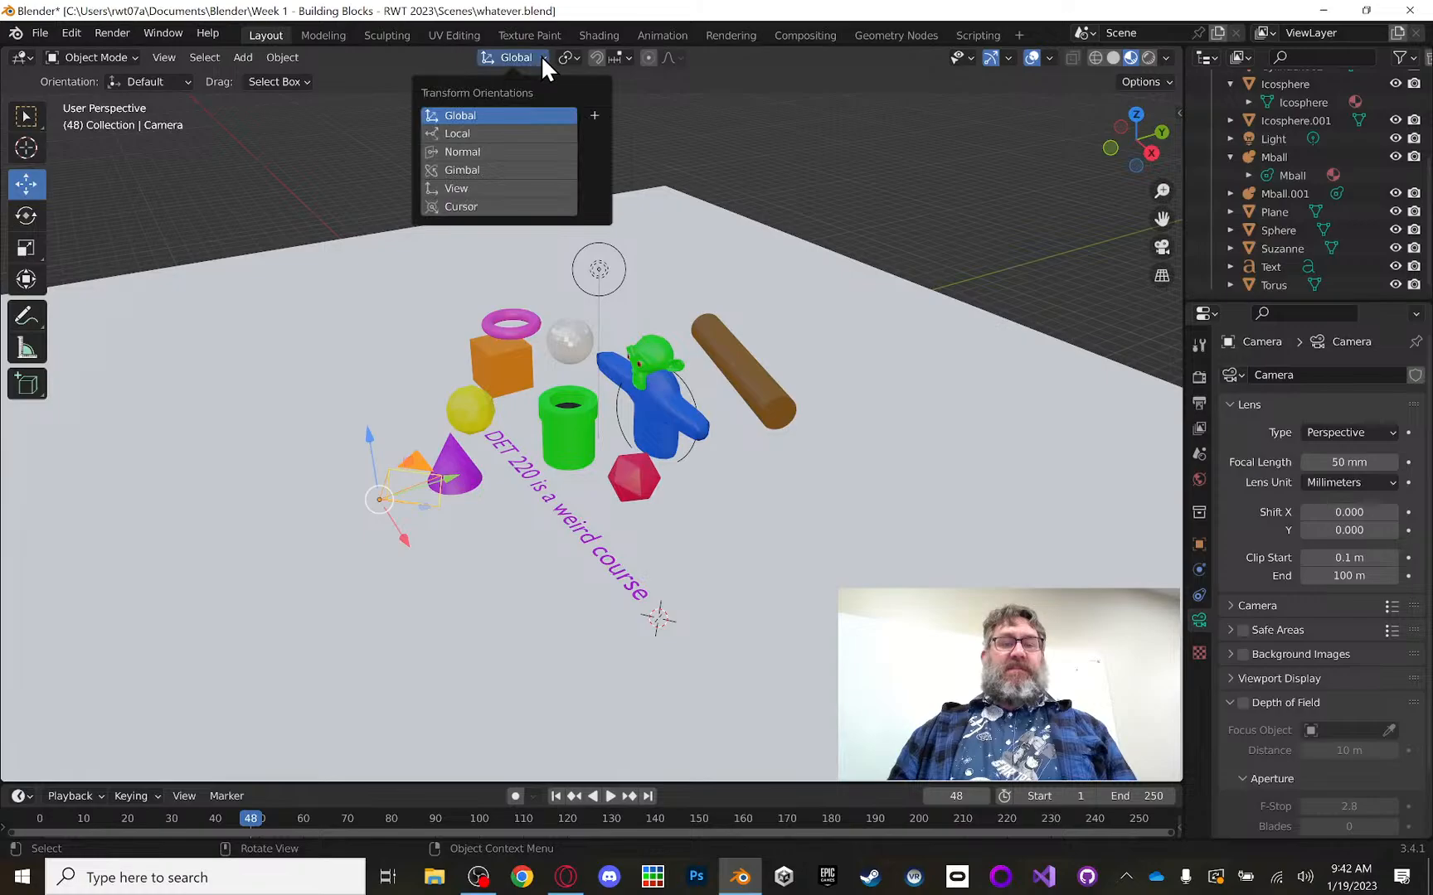
pyautogui.click(477, 133)
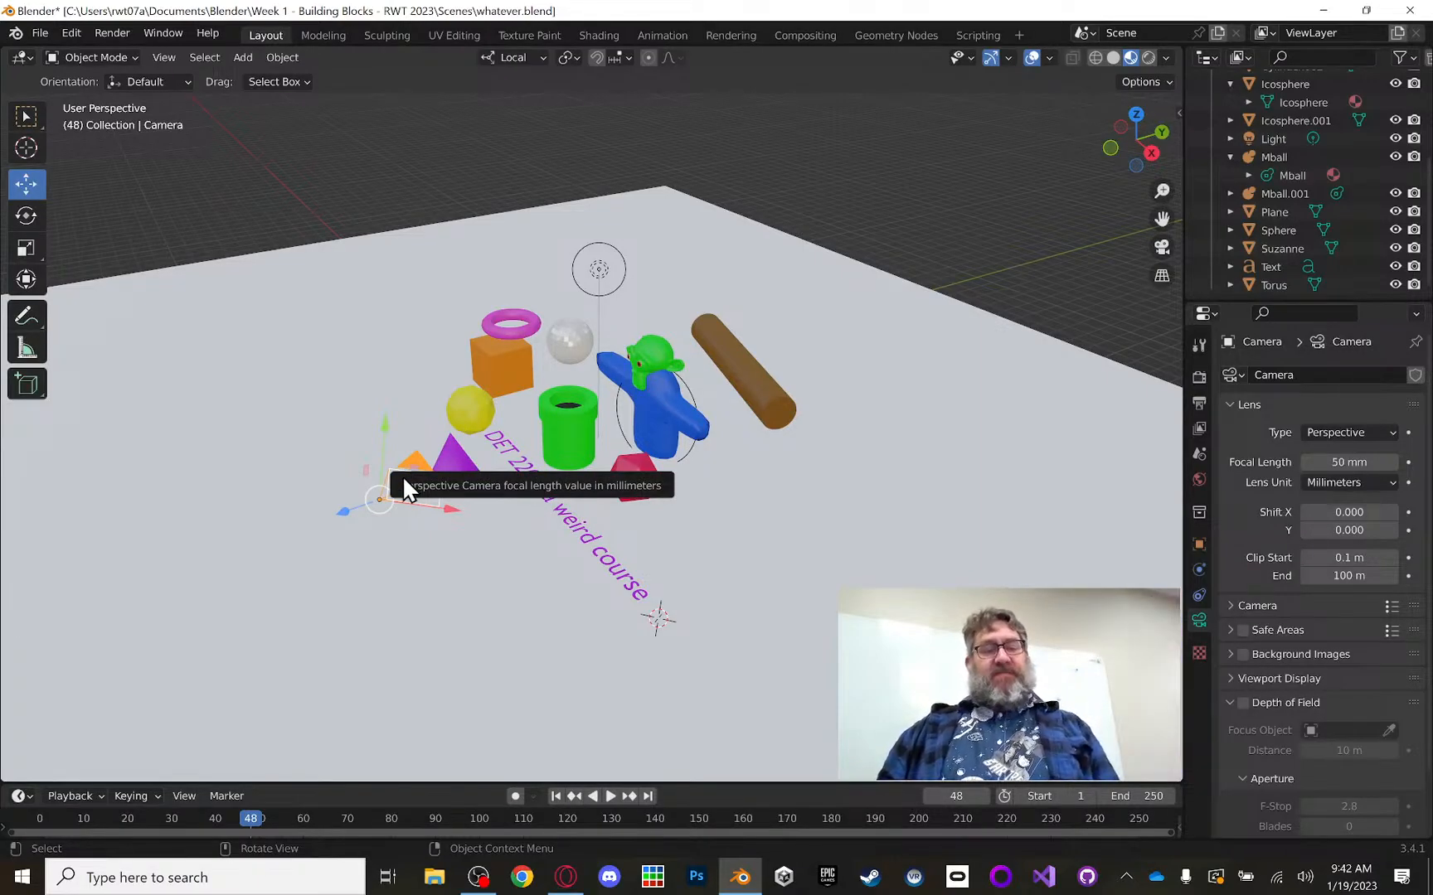
pyautogui.moveTo(399, 518); pyautogui.dragTo(509, 531, button='middle')
pyautogui.moveTo(535, 594); pyautogui.dragTo(461, 725)
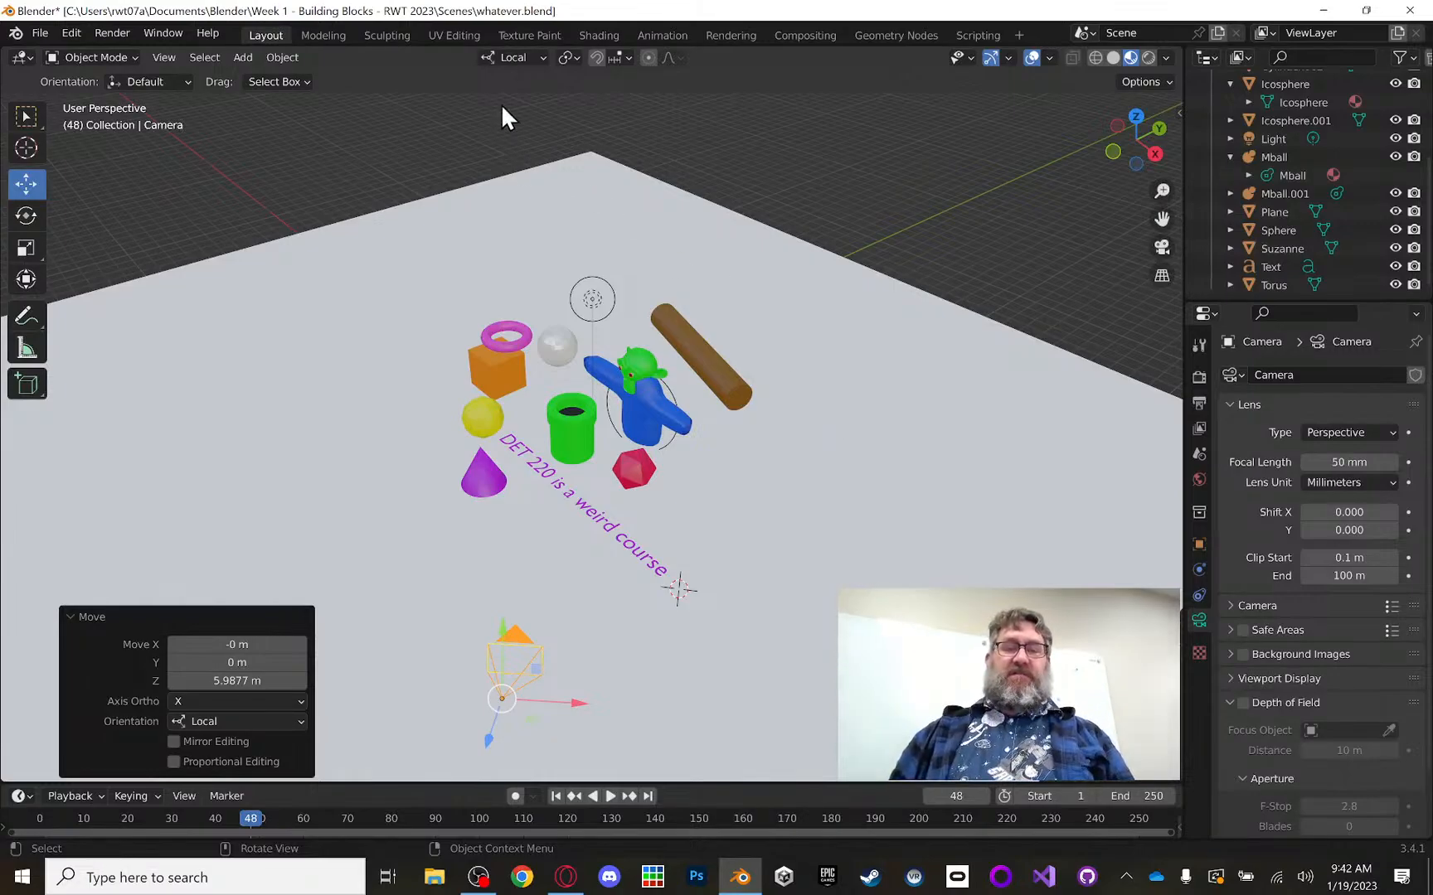
# Step: Restore the Global transform orientation and check the scene's framing through the repositioned camera
pyautogui.click(524, 58)
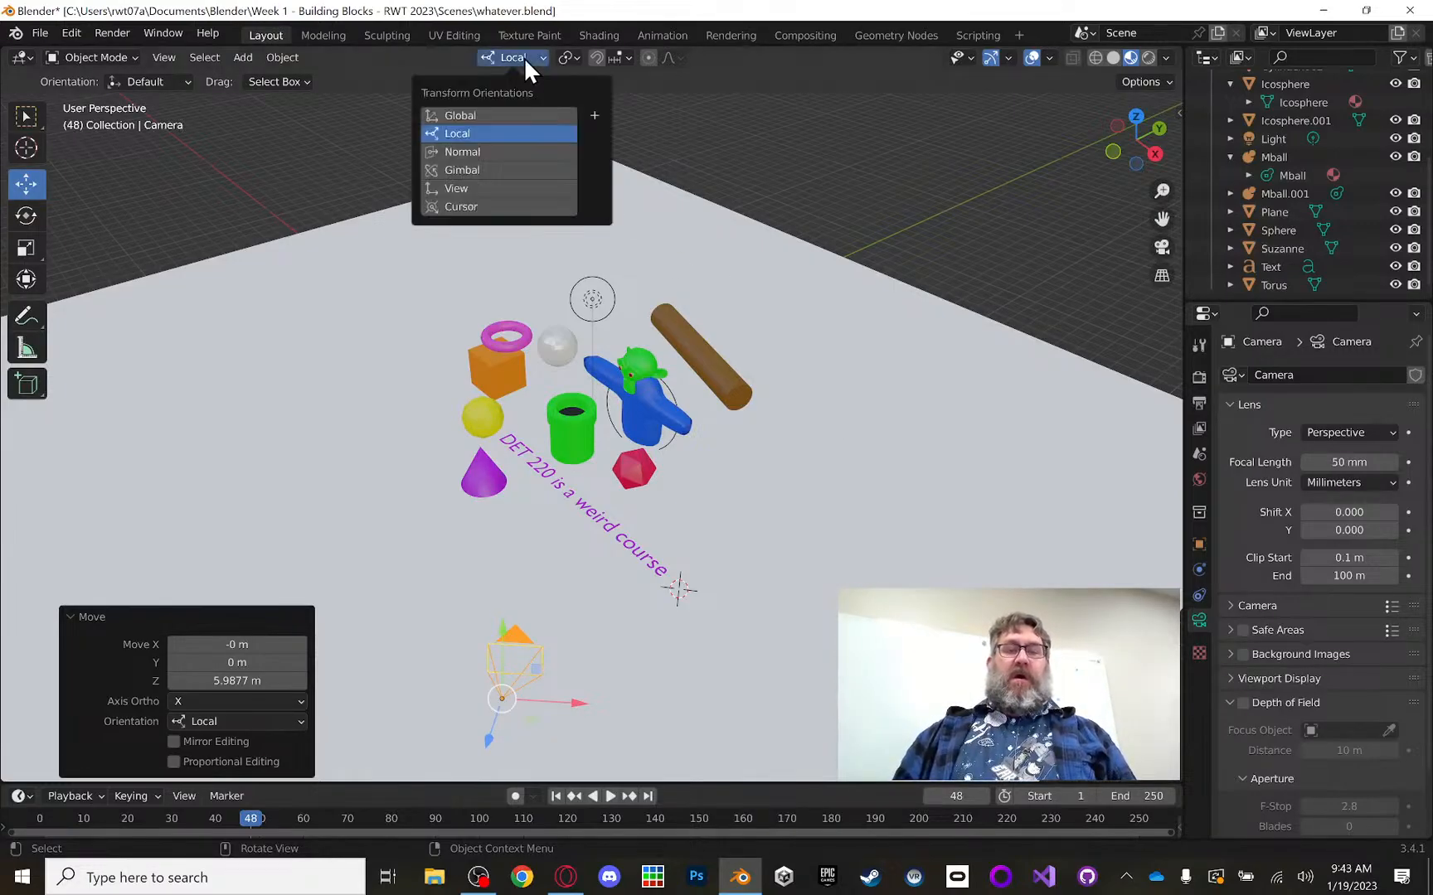
pyautogui.click(485, 113)
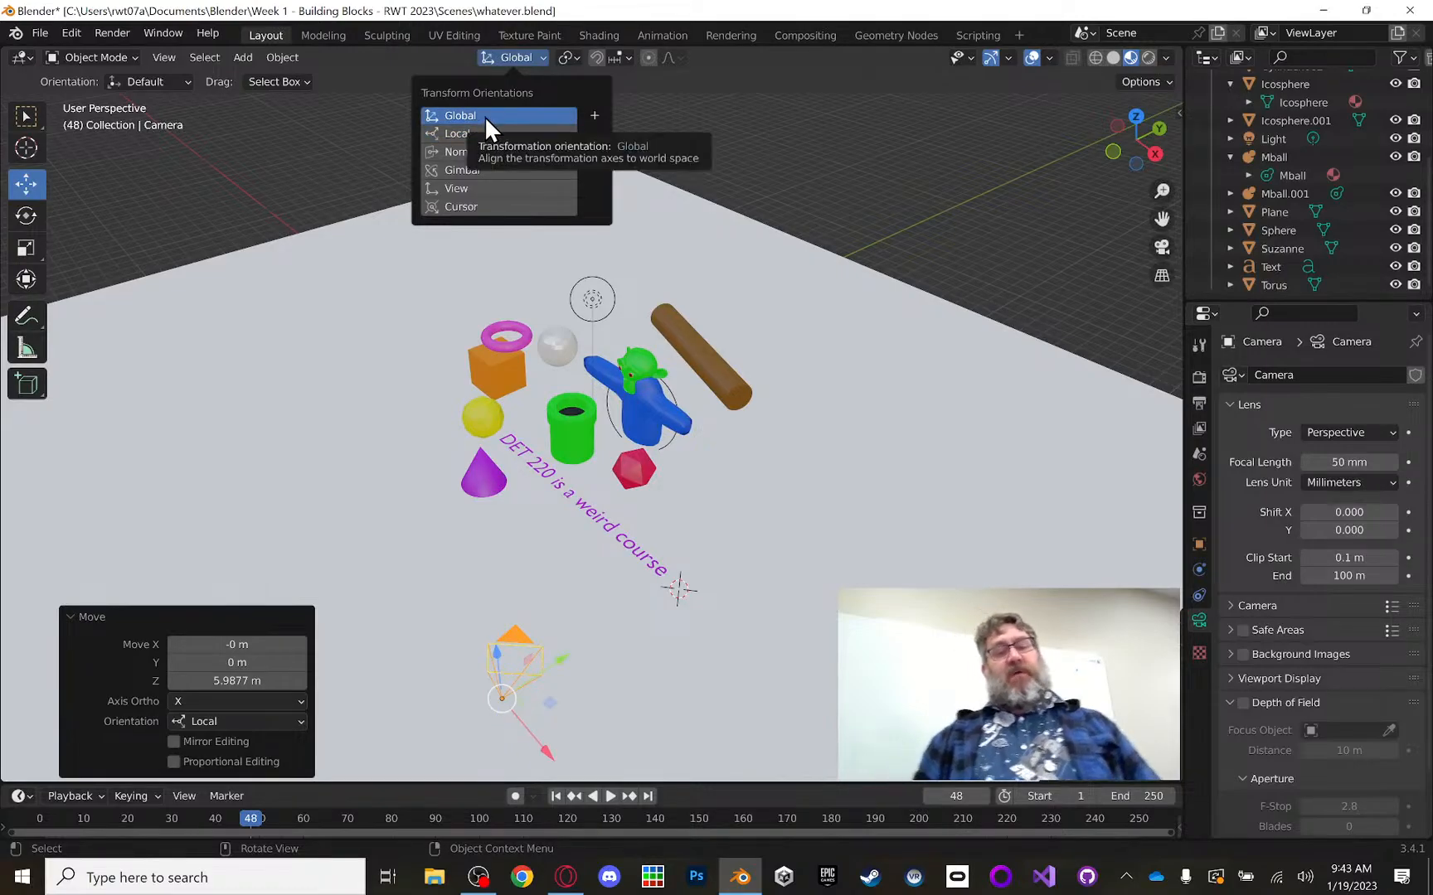
pyautogui.click(901, 179)
pyautogui.click(1162, 247)
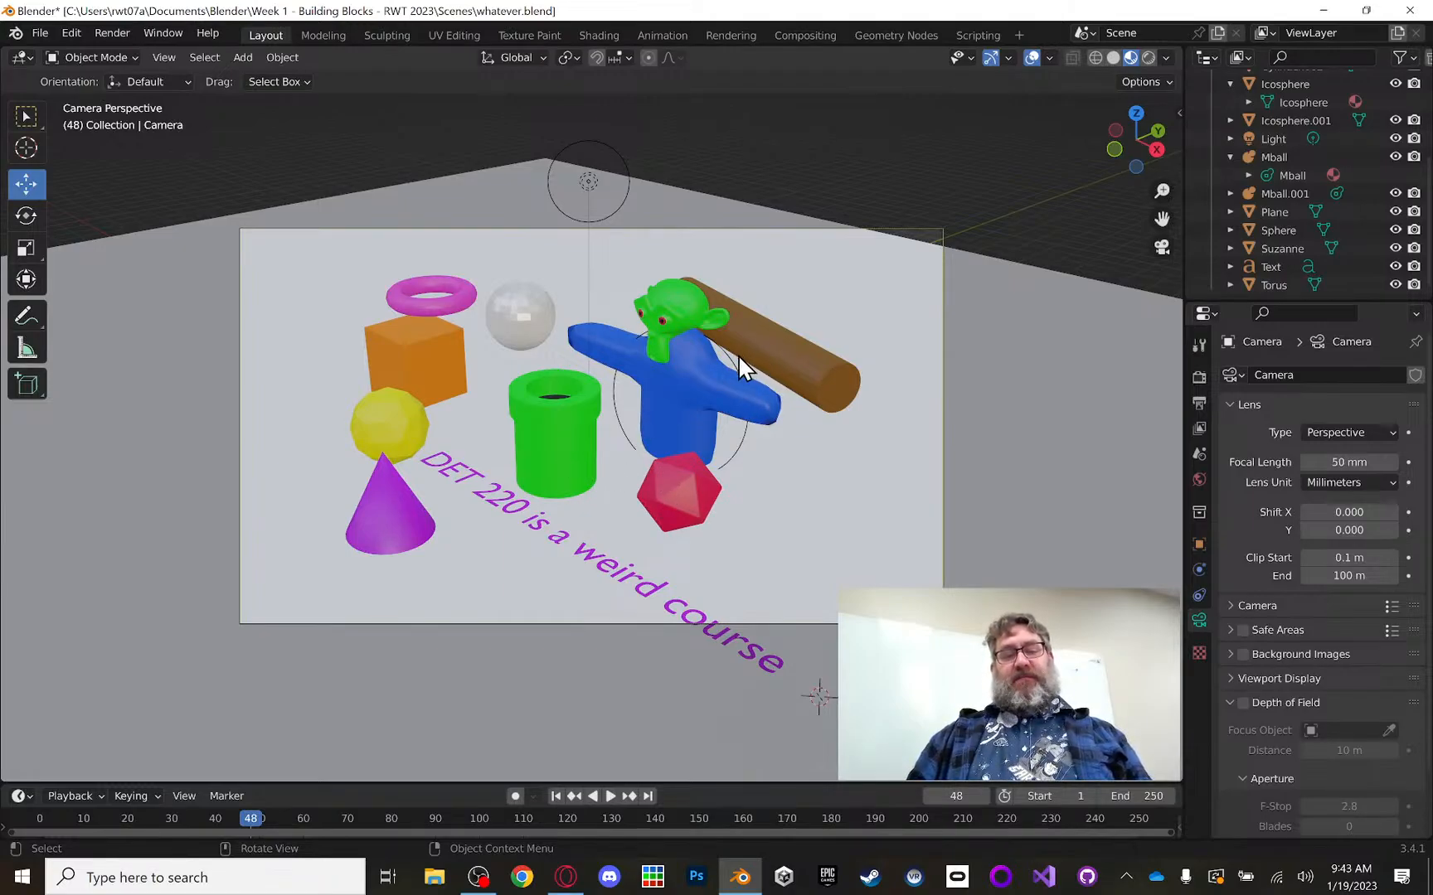
pyautogui.moveTo(738, 354)
pyautogui.mouseDown(button='middle')
pyautogui.moveTo(750, 350)
pyautogui.moveTo(739, 336)
pyautogui.moveTo(746, 352)
pyautogui.mouseUp(button='middle')
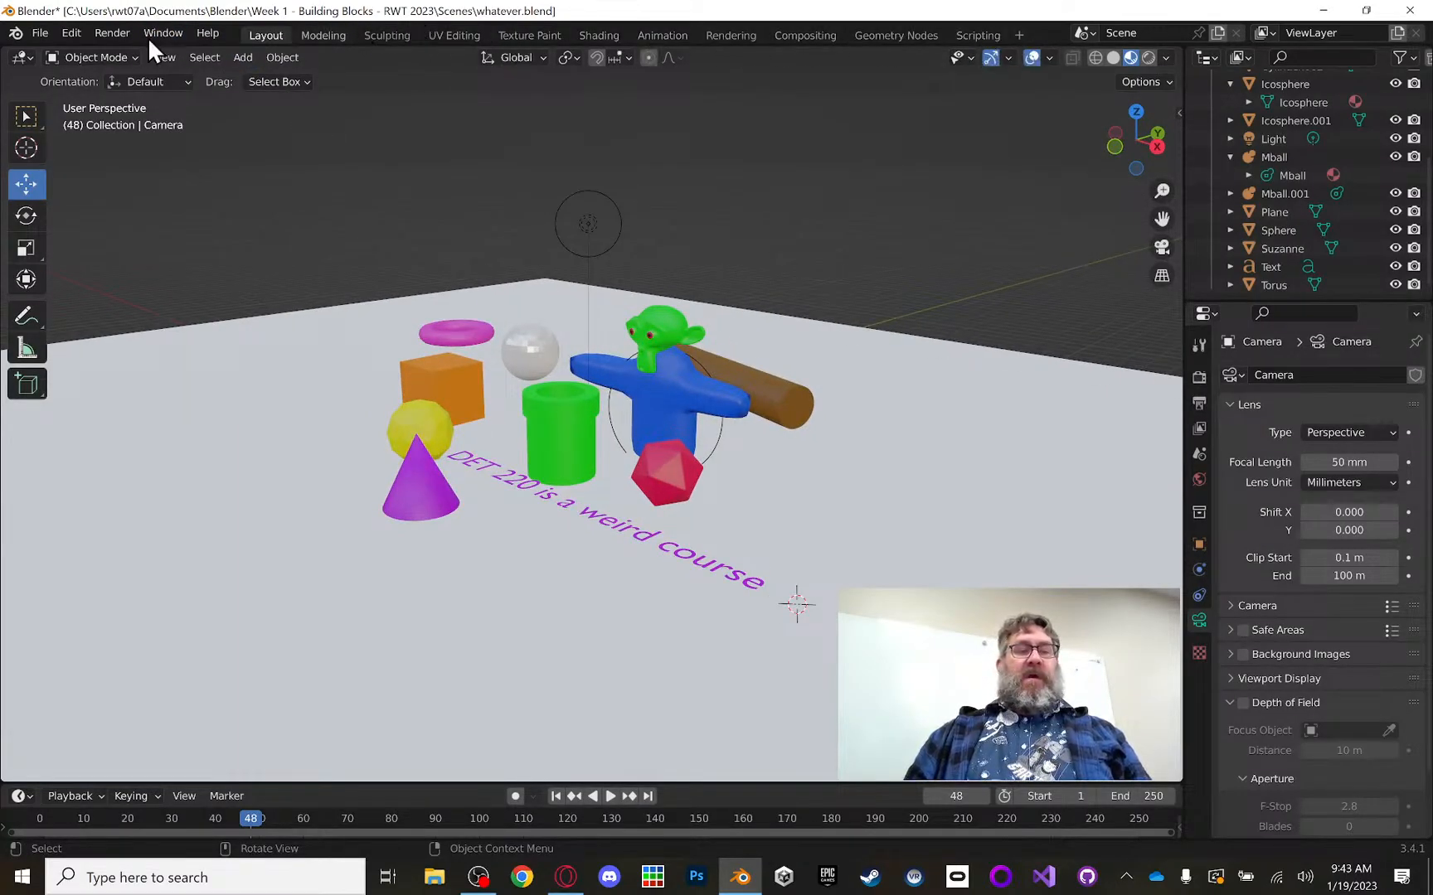
# Step: Look through the workspaces from Modeling to Scripting and the workspace types that can be added, and return to the Layout workspace
pyautogui.click(201, 33)
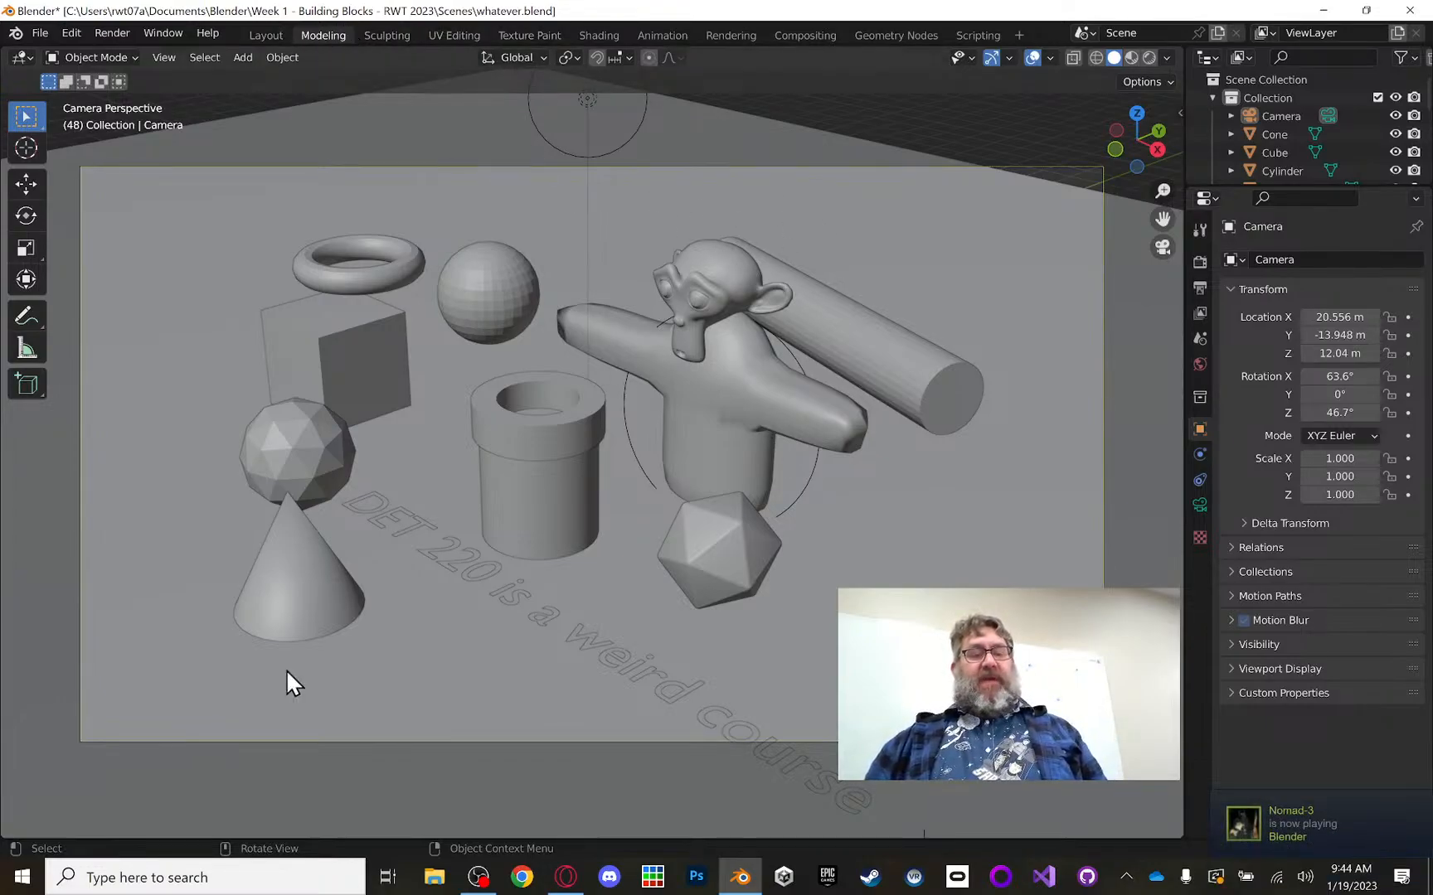
pyautogui.click(383, 34)
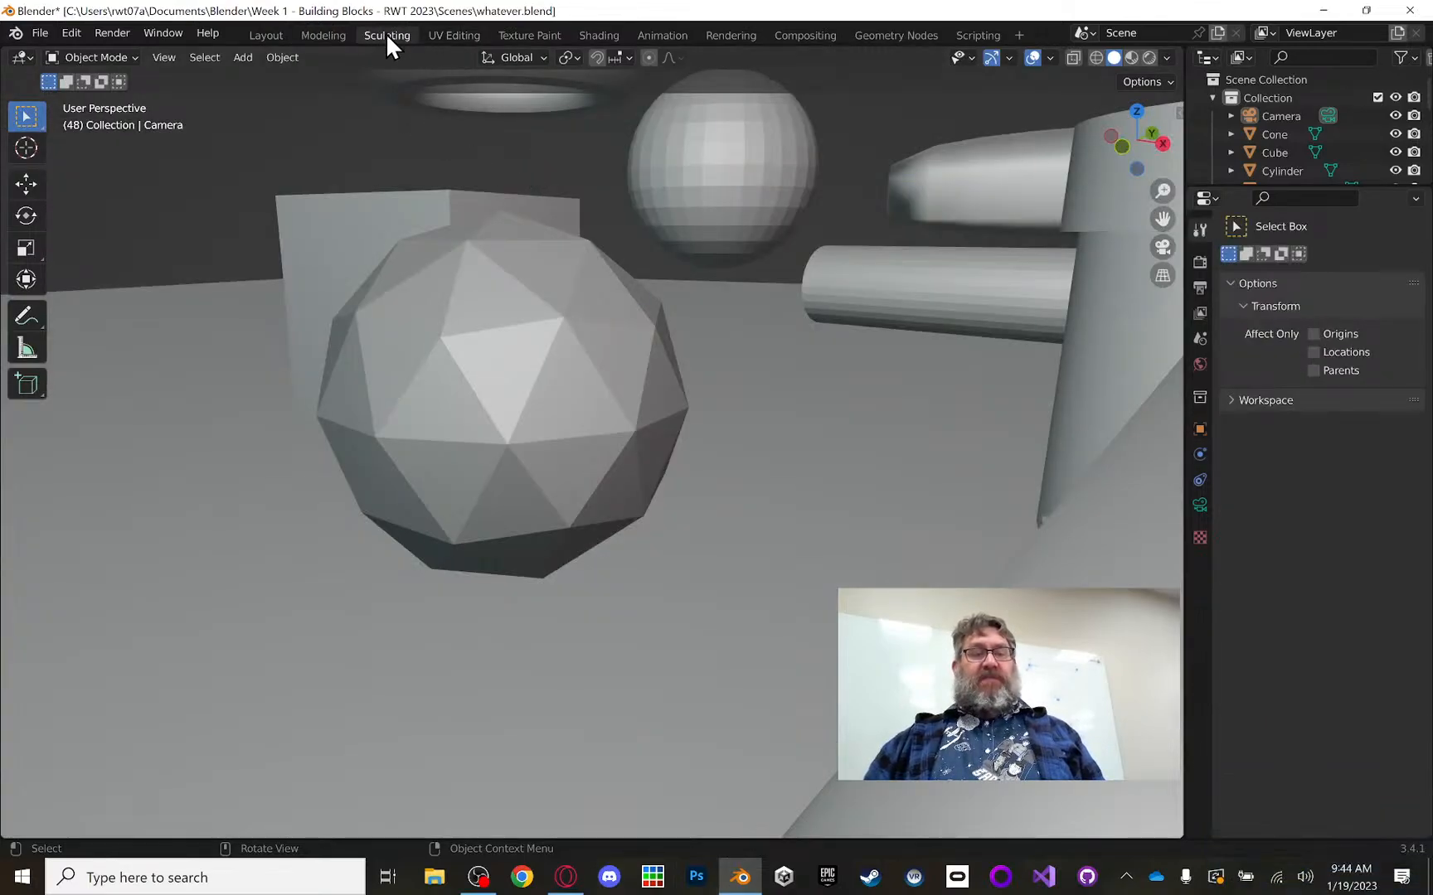
pyautogui.click(452, 35)
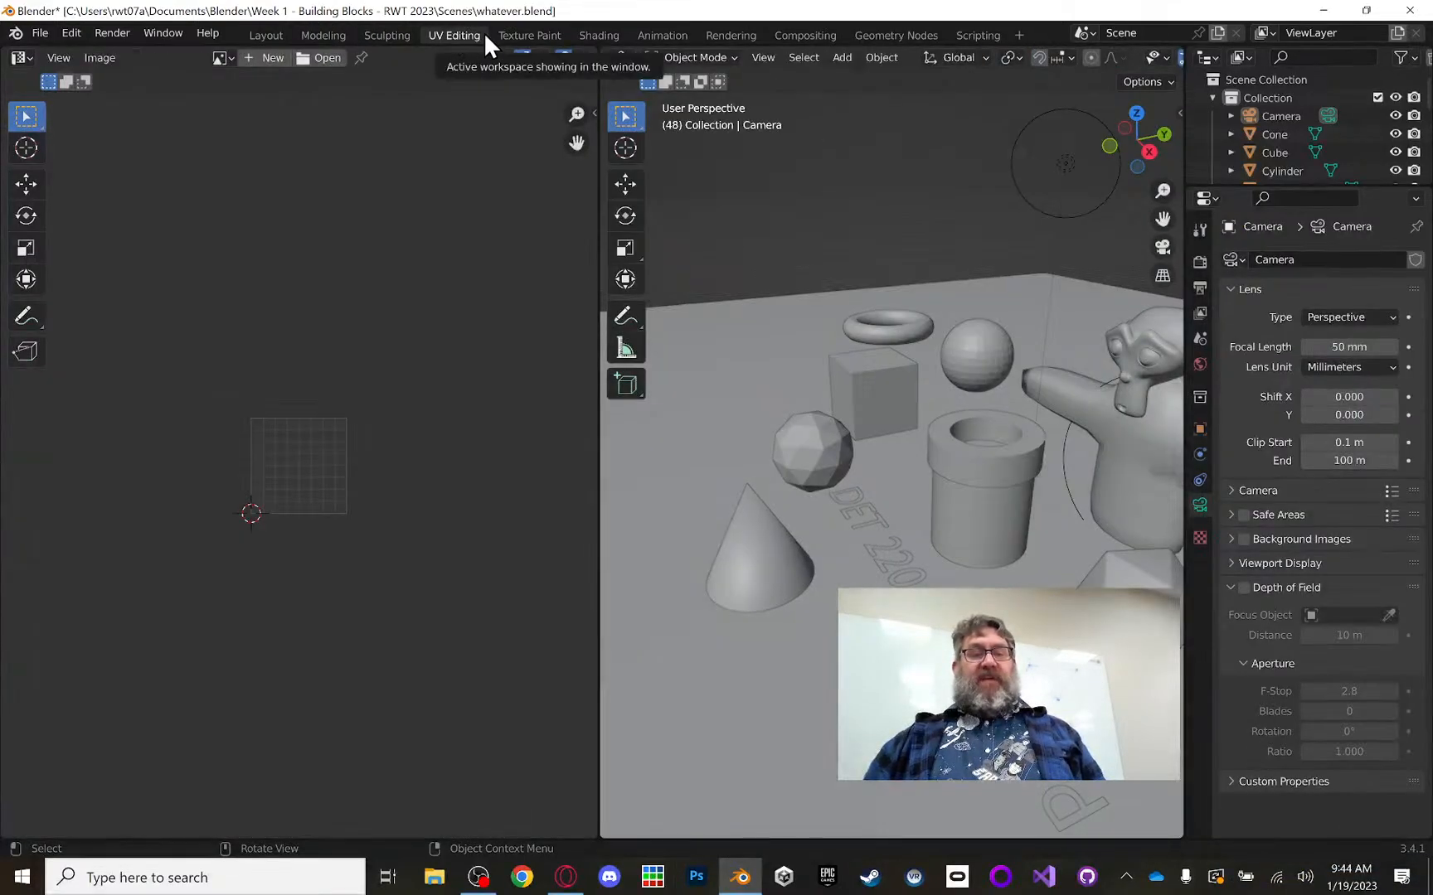
pyautogui.click(521, 37)
pyautogui.click(605, 35)
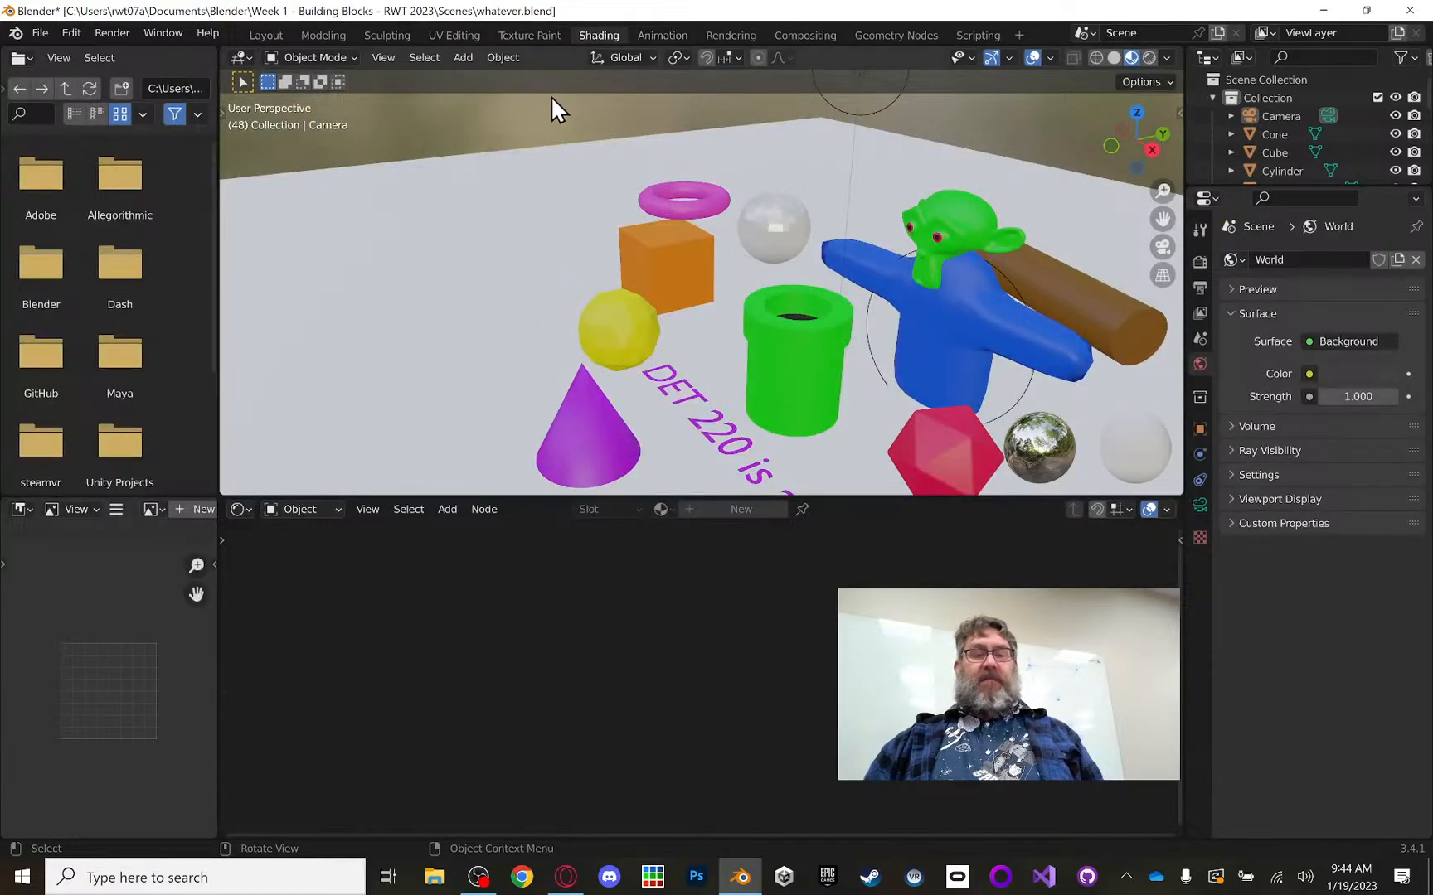
pyautogui.click(660, 35)
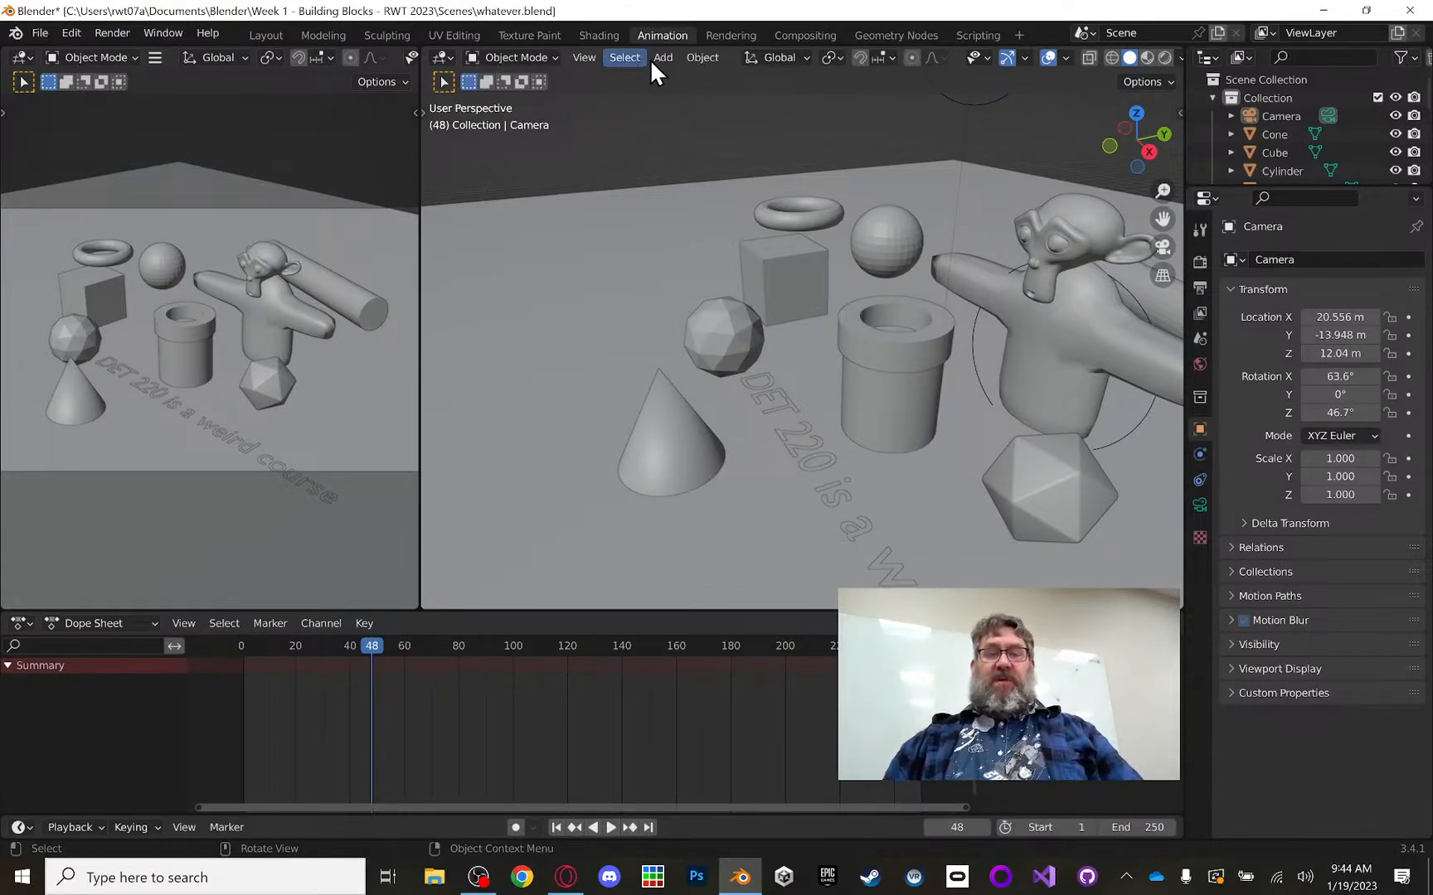
pyautogui.click(732, 33)
pyautogui.click(801, 38)
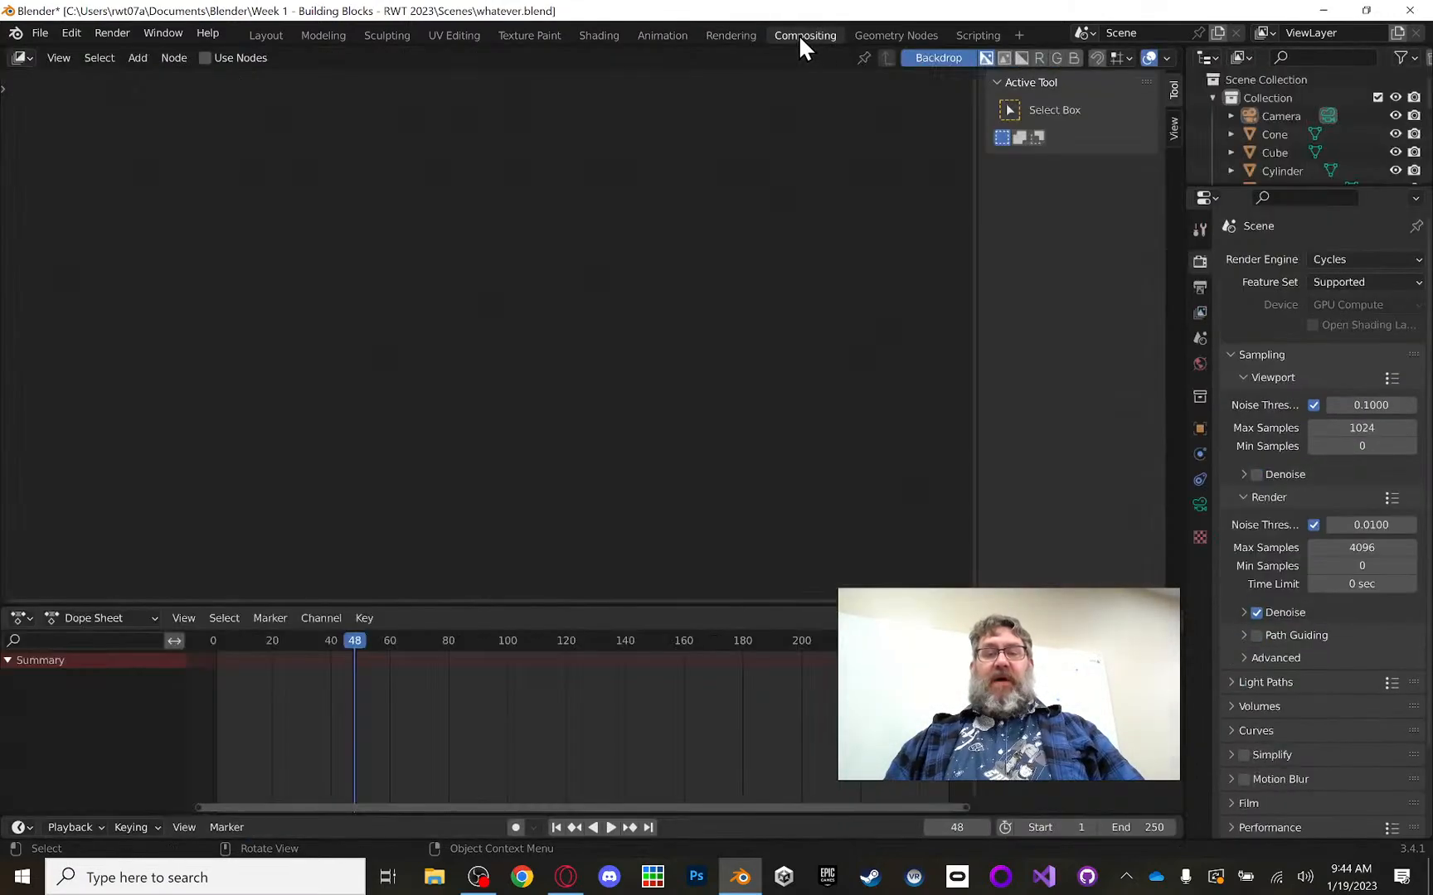
pyautogui.click(930, 36)
pyautogui.click(980, 36)
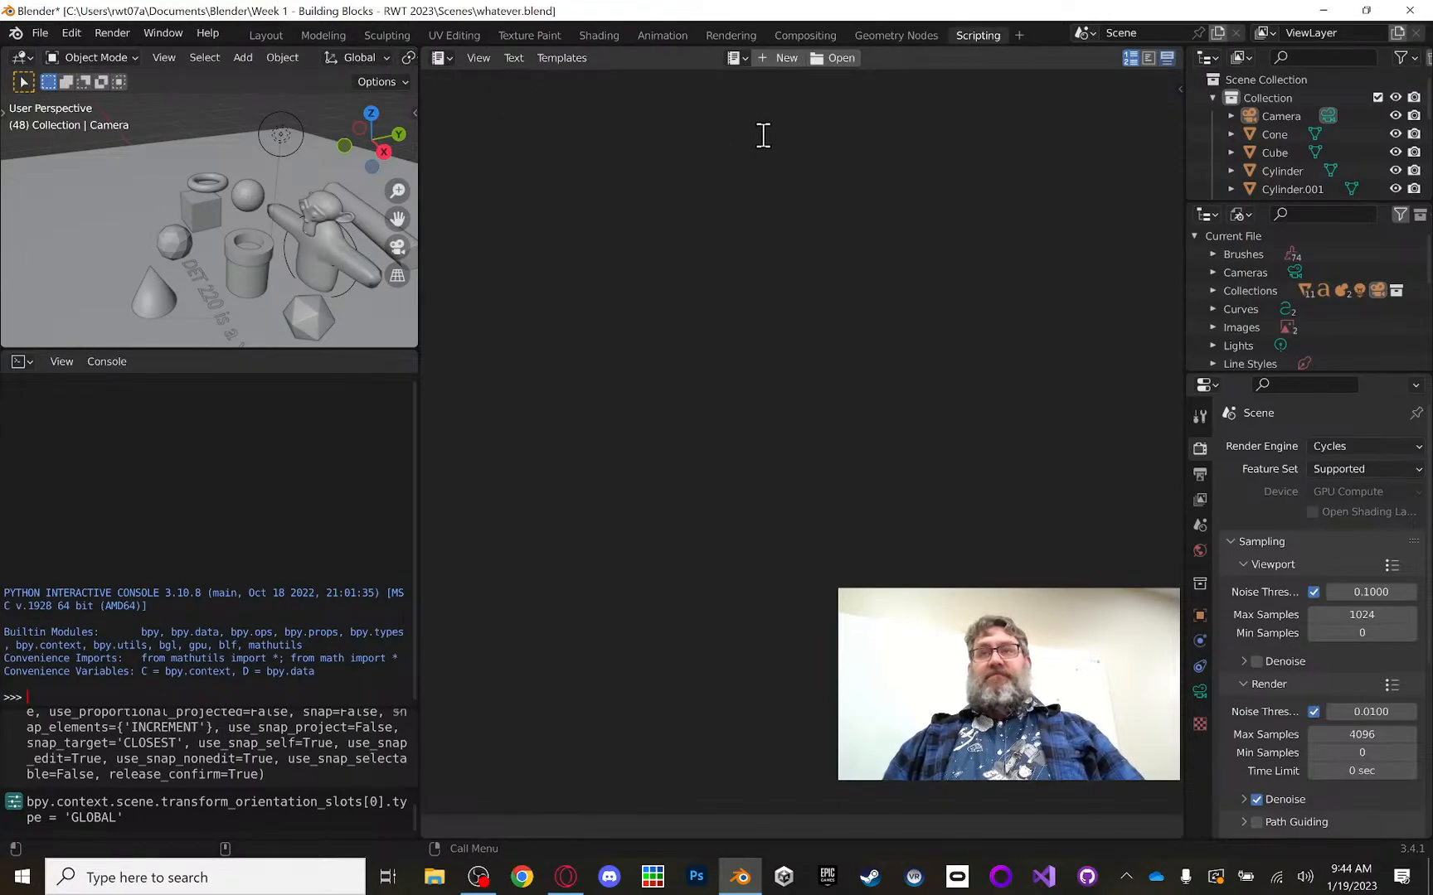
pyautogui.click(1018, 36)
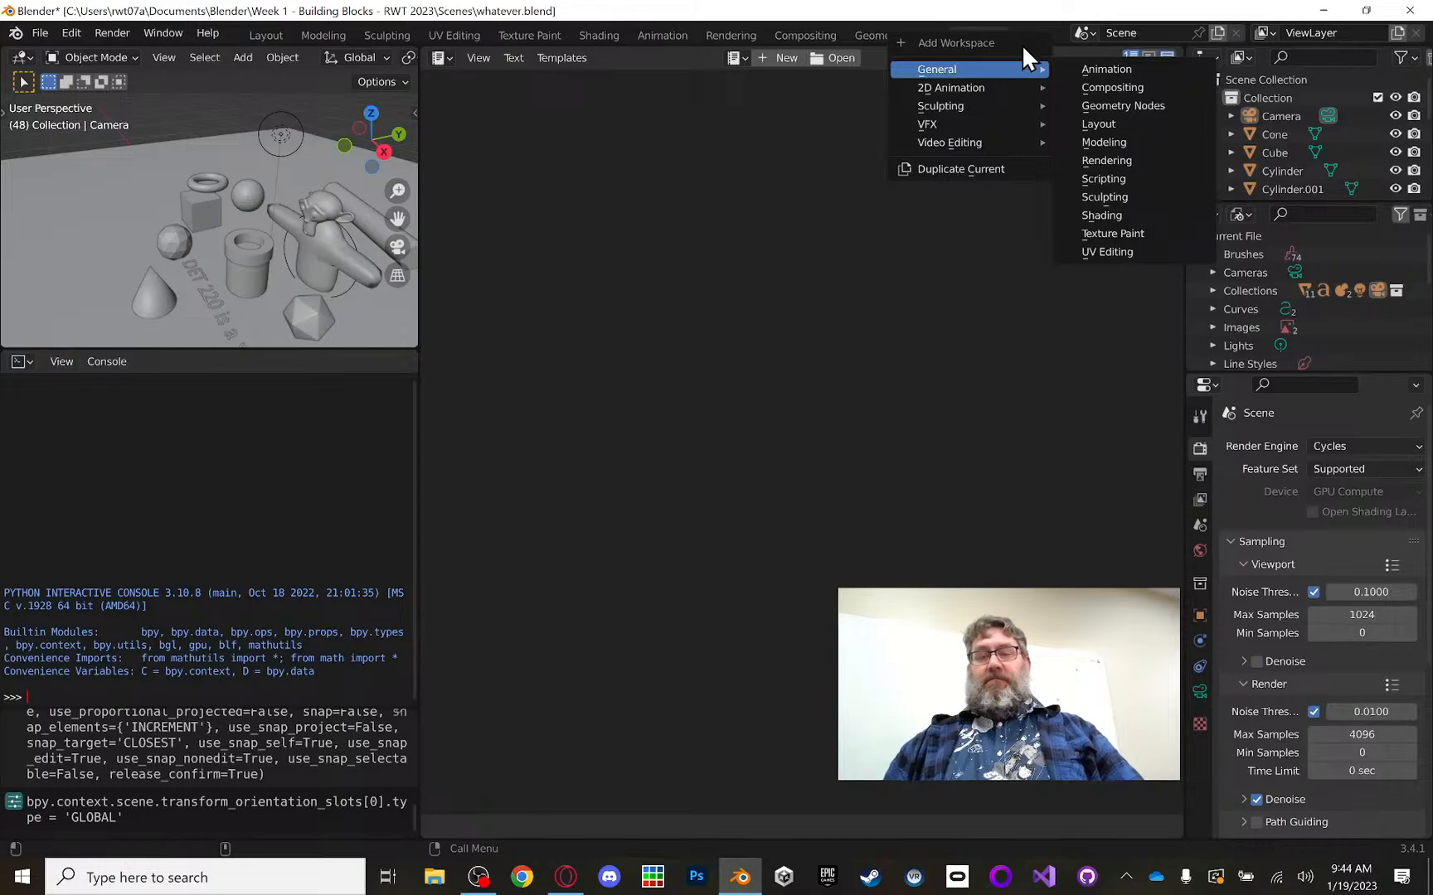
pyautogui.moveTo(1014, 149)
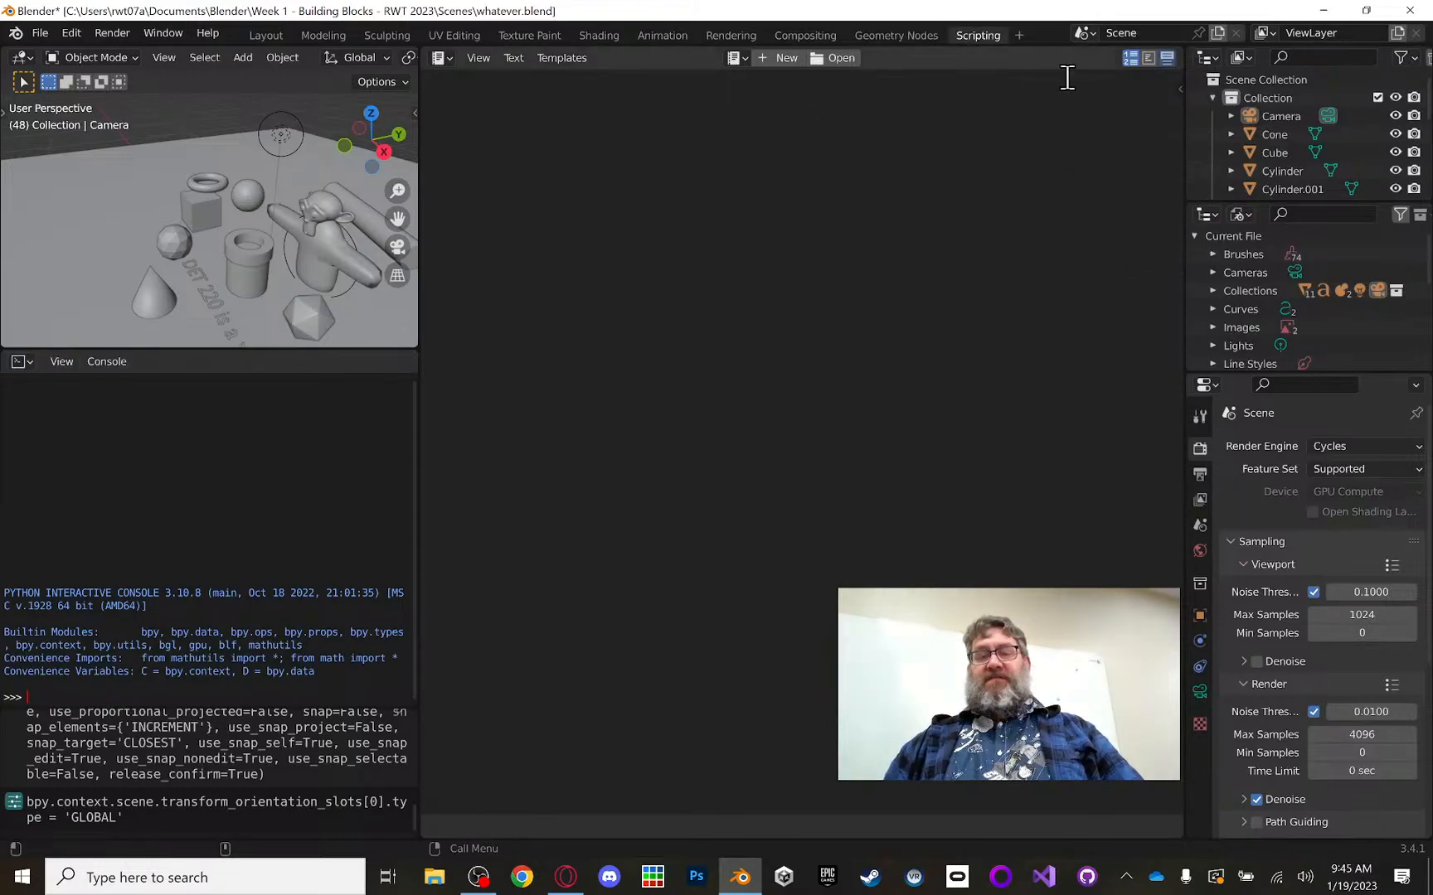
pyautogui.click(265, 35)
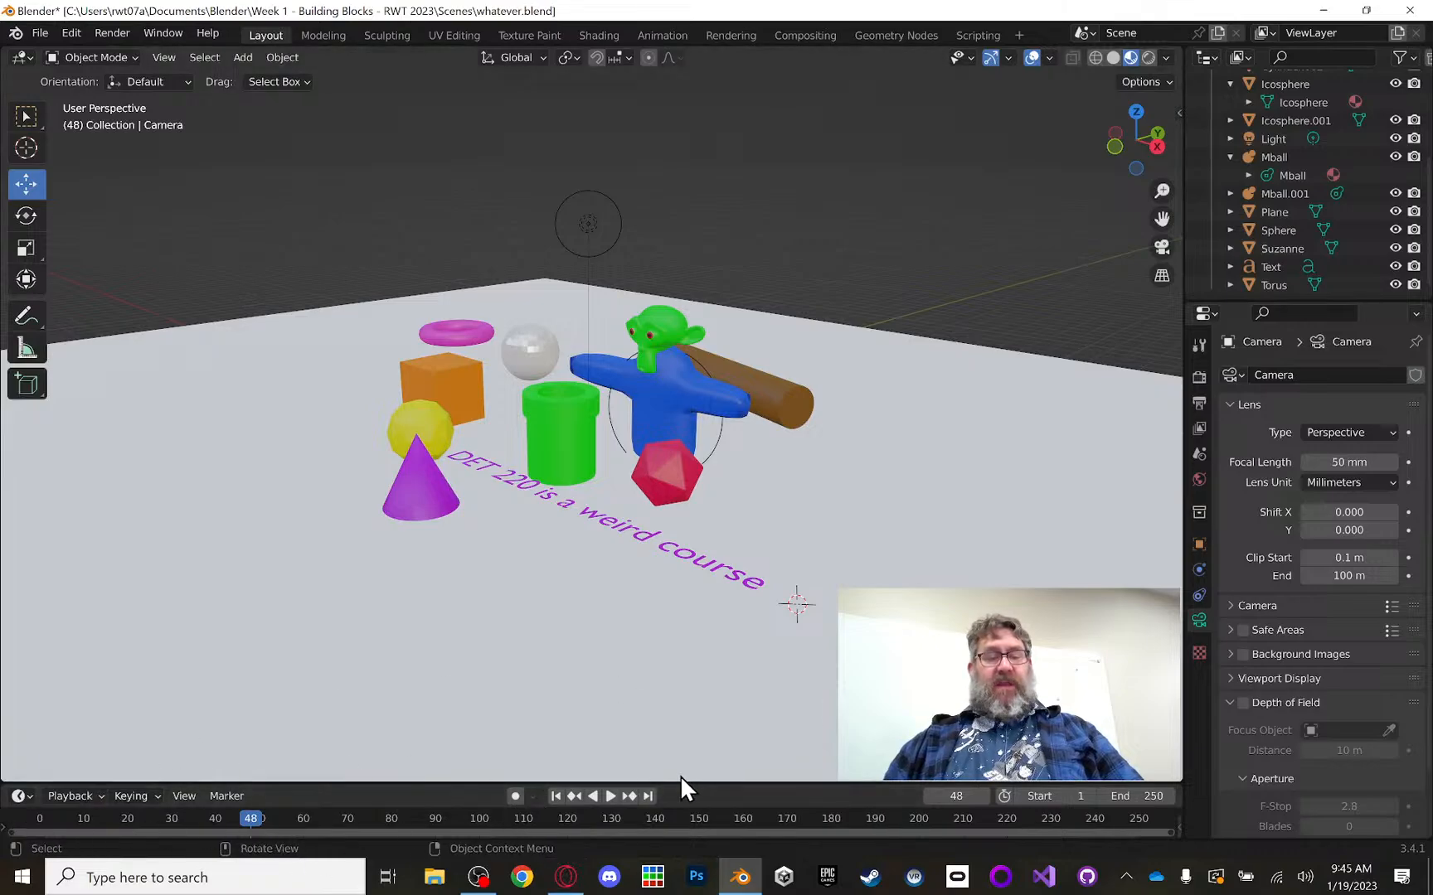
# Step: Enlarge the timeline area slightly and set the current frame to 0
pyautogui.moveTo(687, 781); pyautogui.dragTo(365, 817)
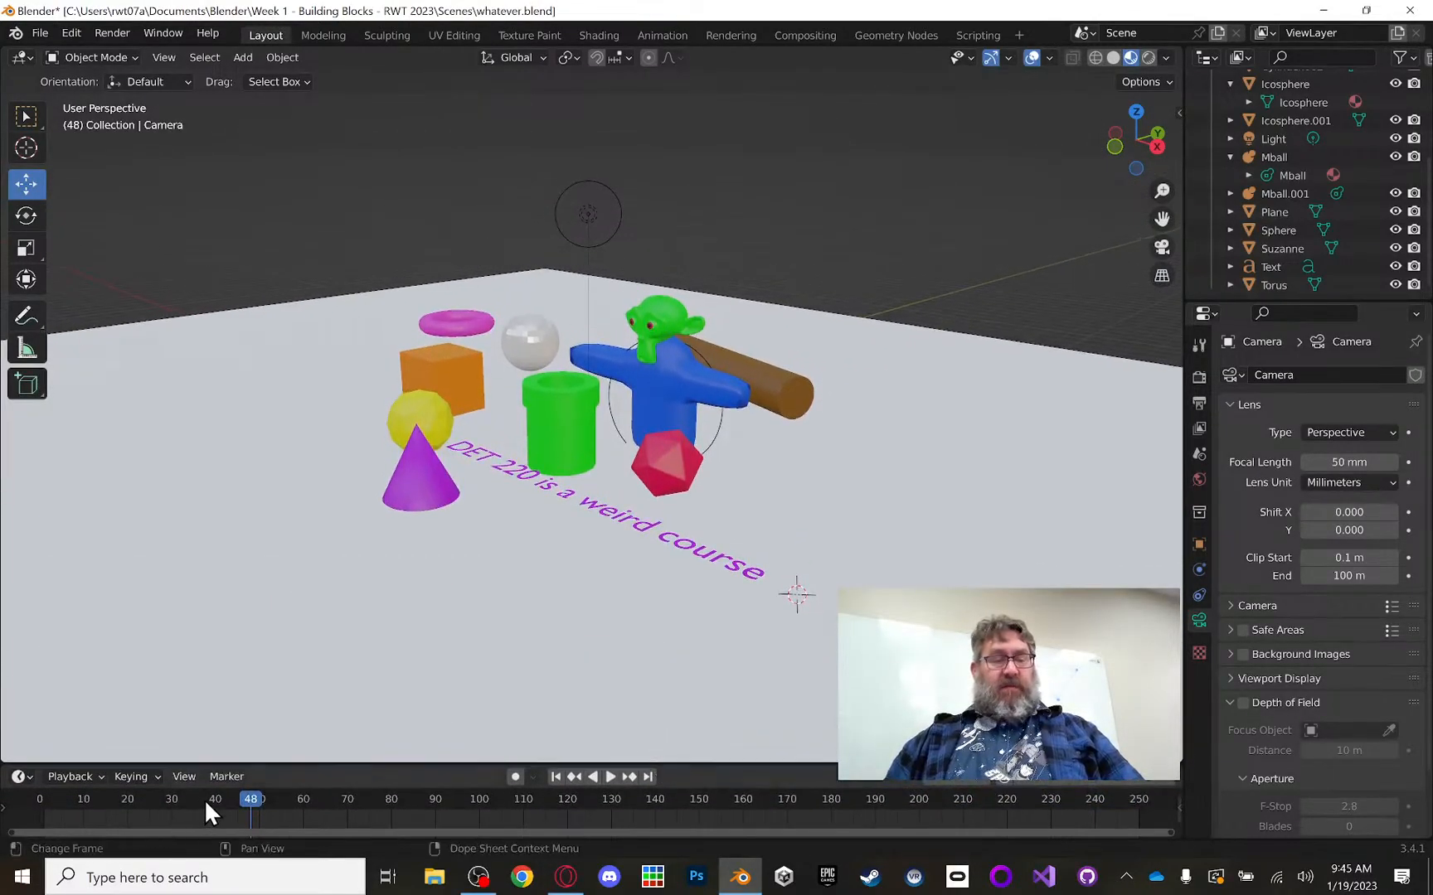
pyautogui.moveTo(247, 796); pyautogui.dragTo(241, 796)
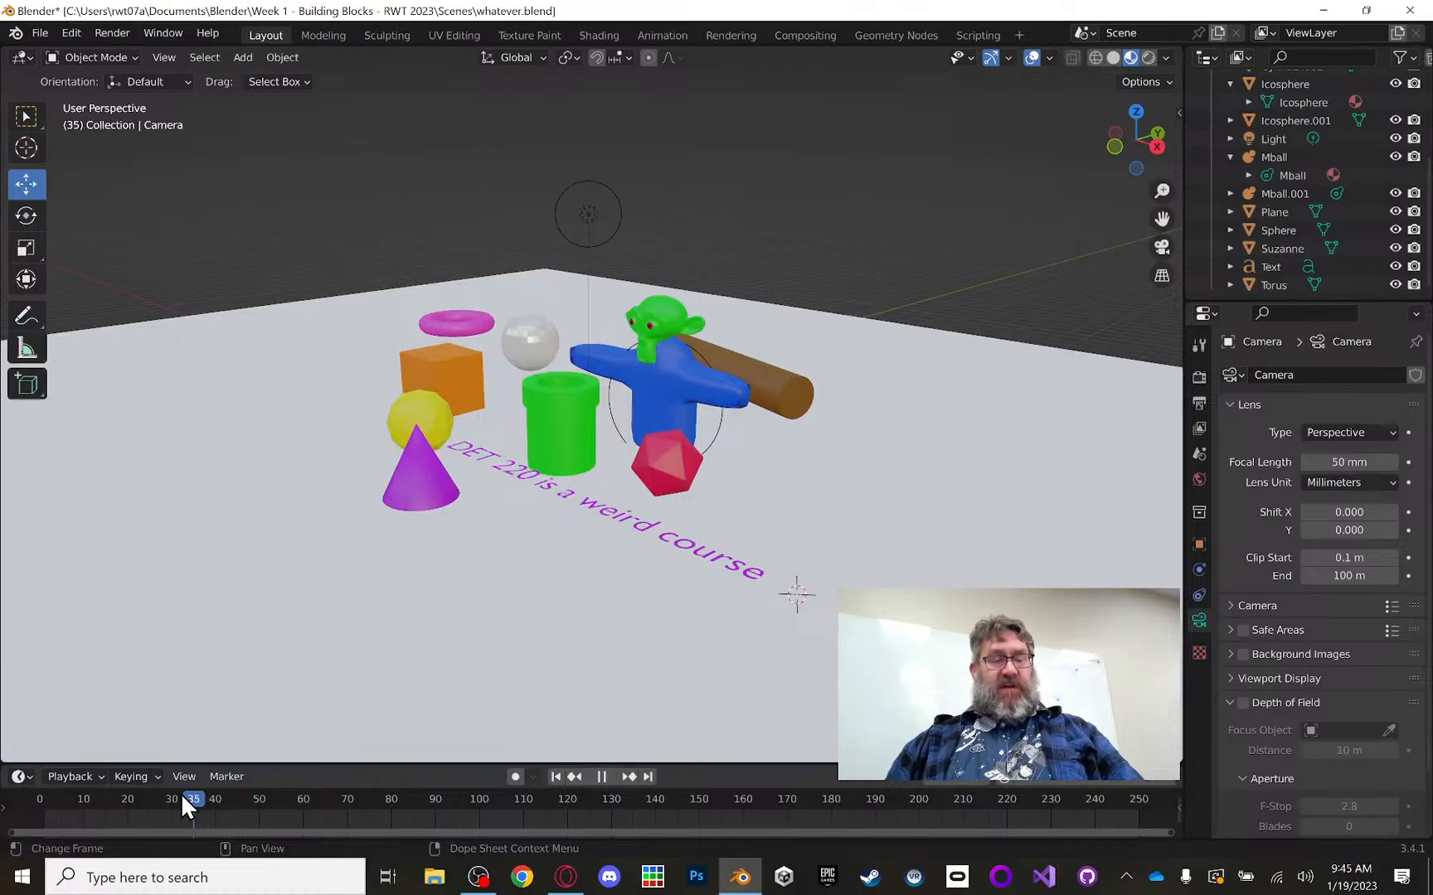
pyautogui.moveTo(78, 788); pyautogui.dragTo(27, 788)
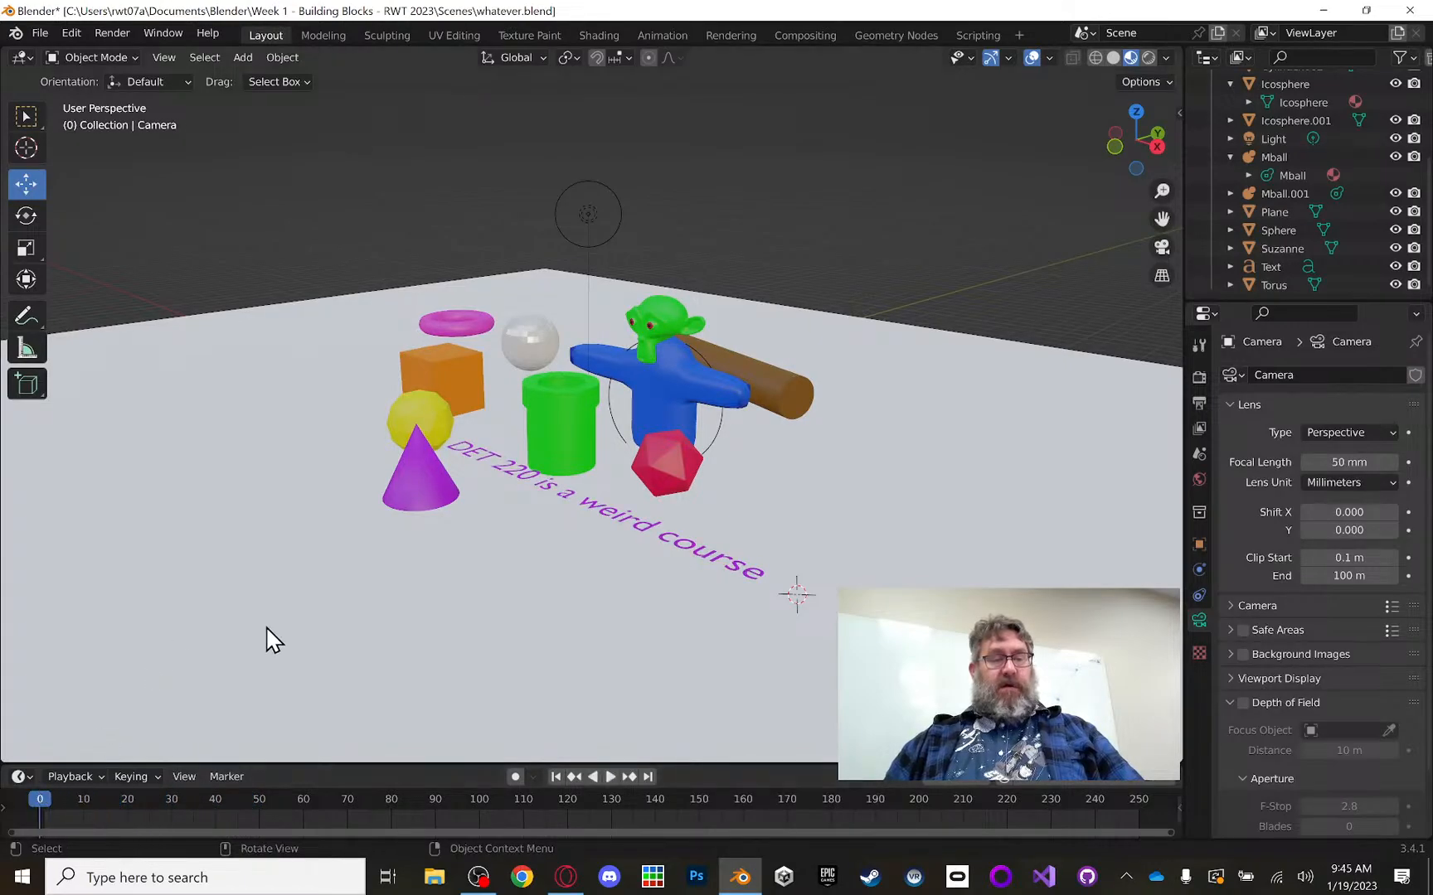
# Step: In the camera view, insert a Location, Rotation & Scale keyframe for the green monkey head at frame 0
pyautogui.moveTo(693, 399); pyautogui.dragTo(666, 409, button='middle')
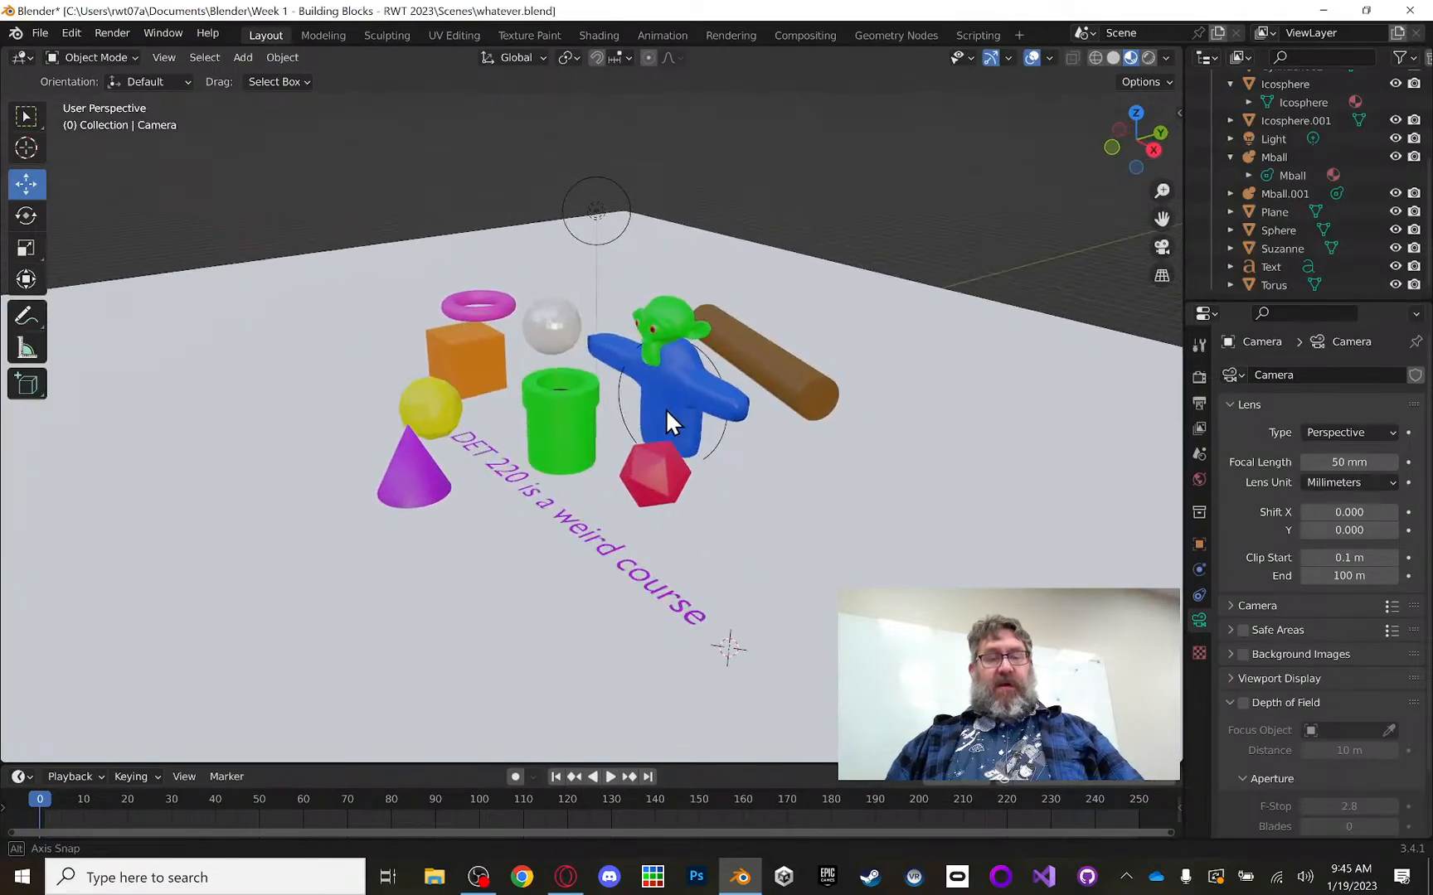
pyautogui.click(1162, 246)
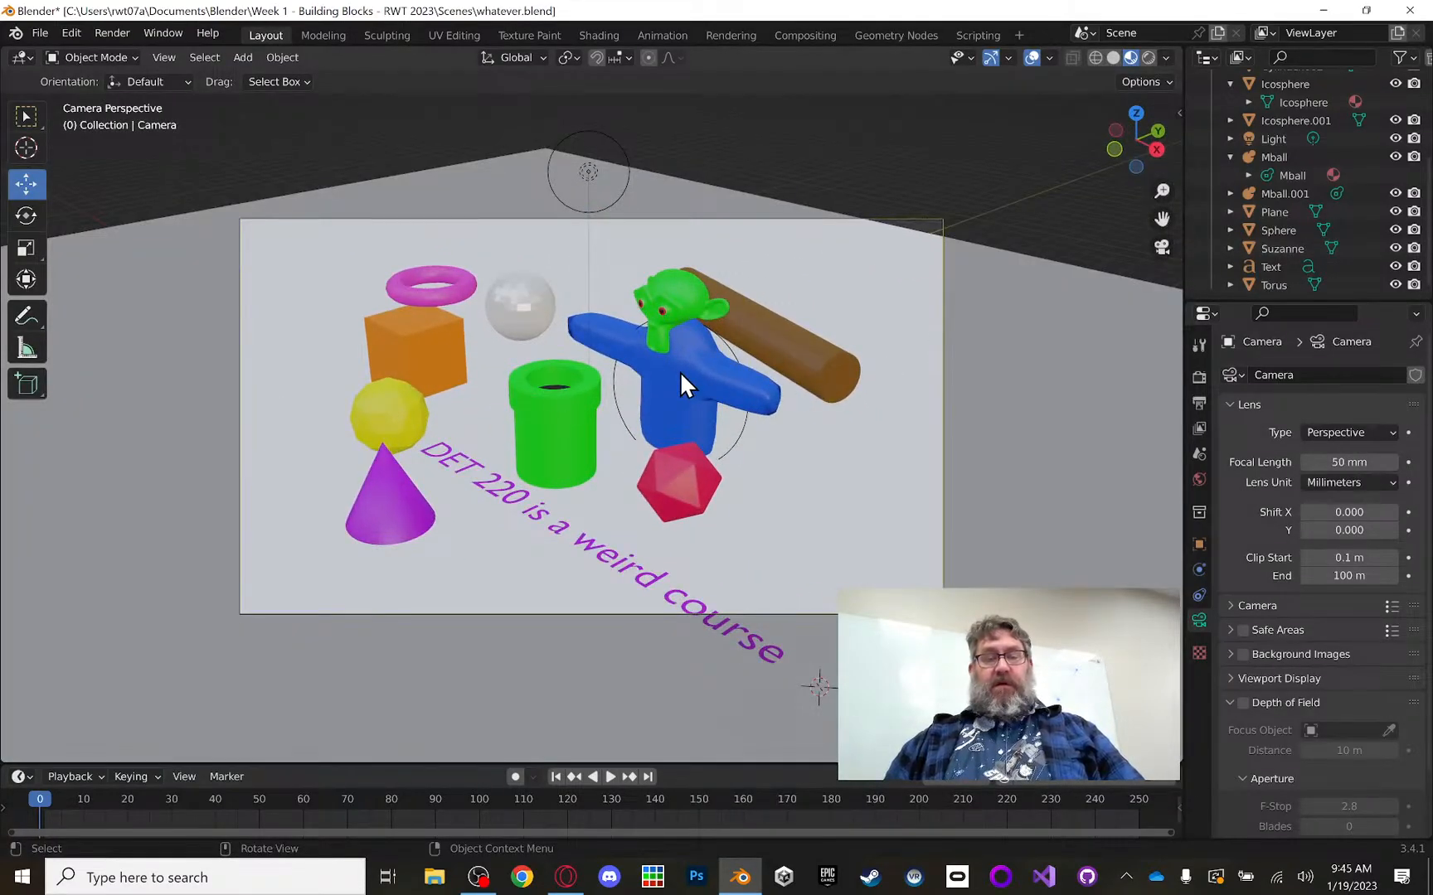
pyautogui.click(691, 308)
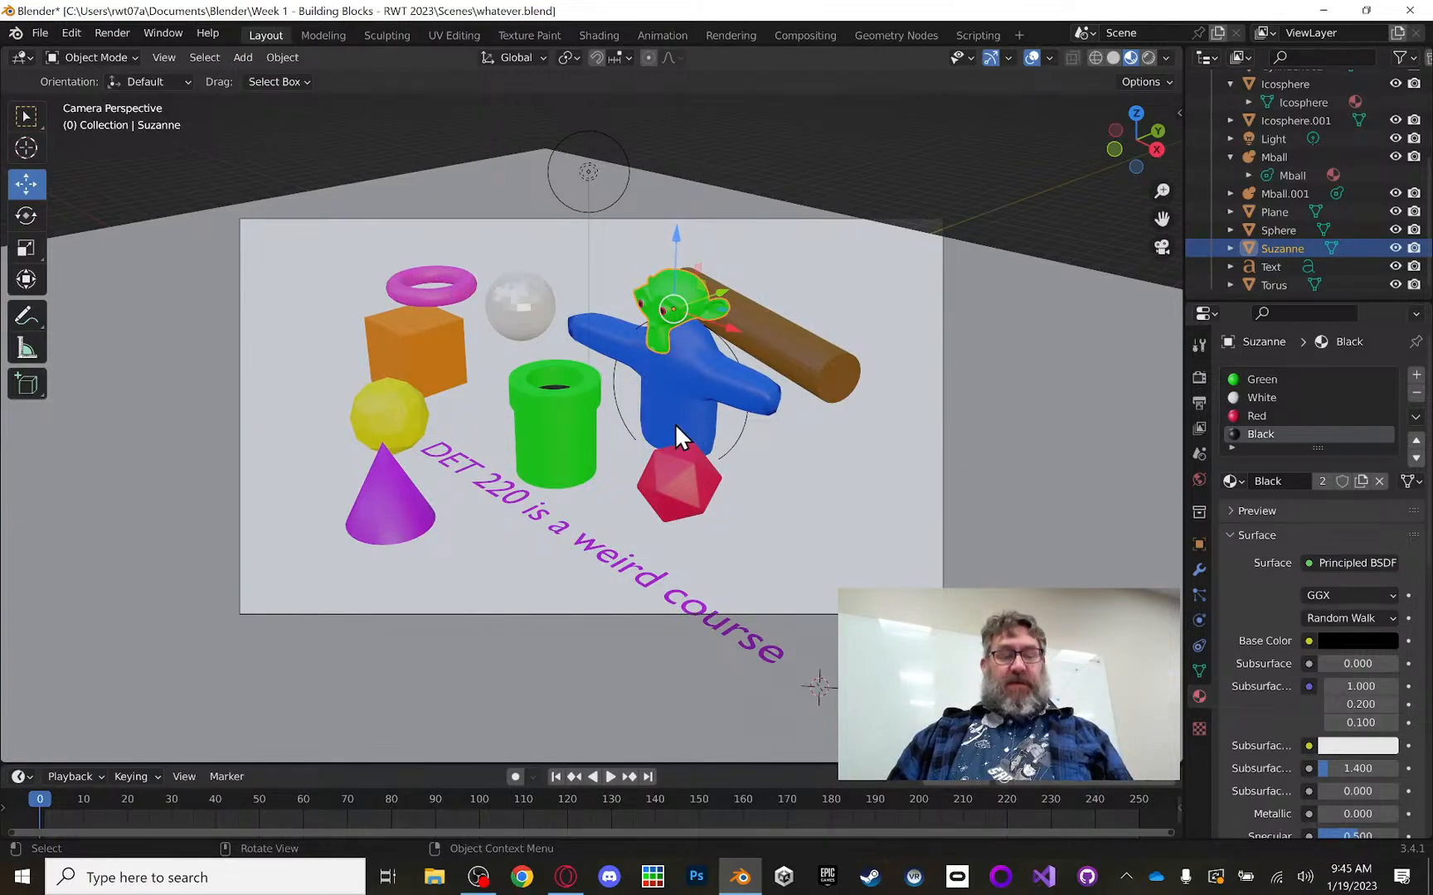
pyautogui.press('i')
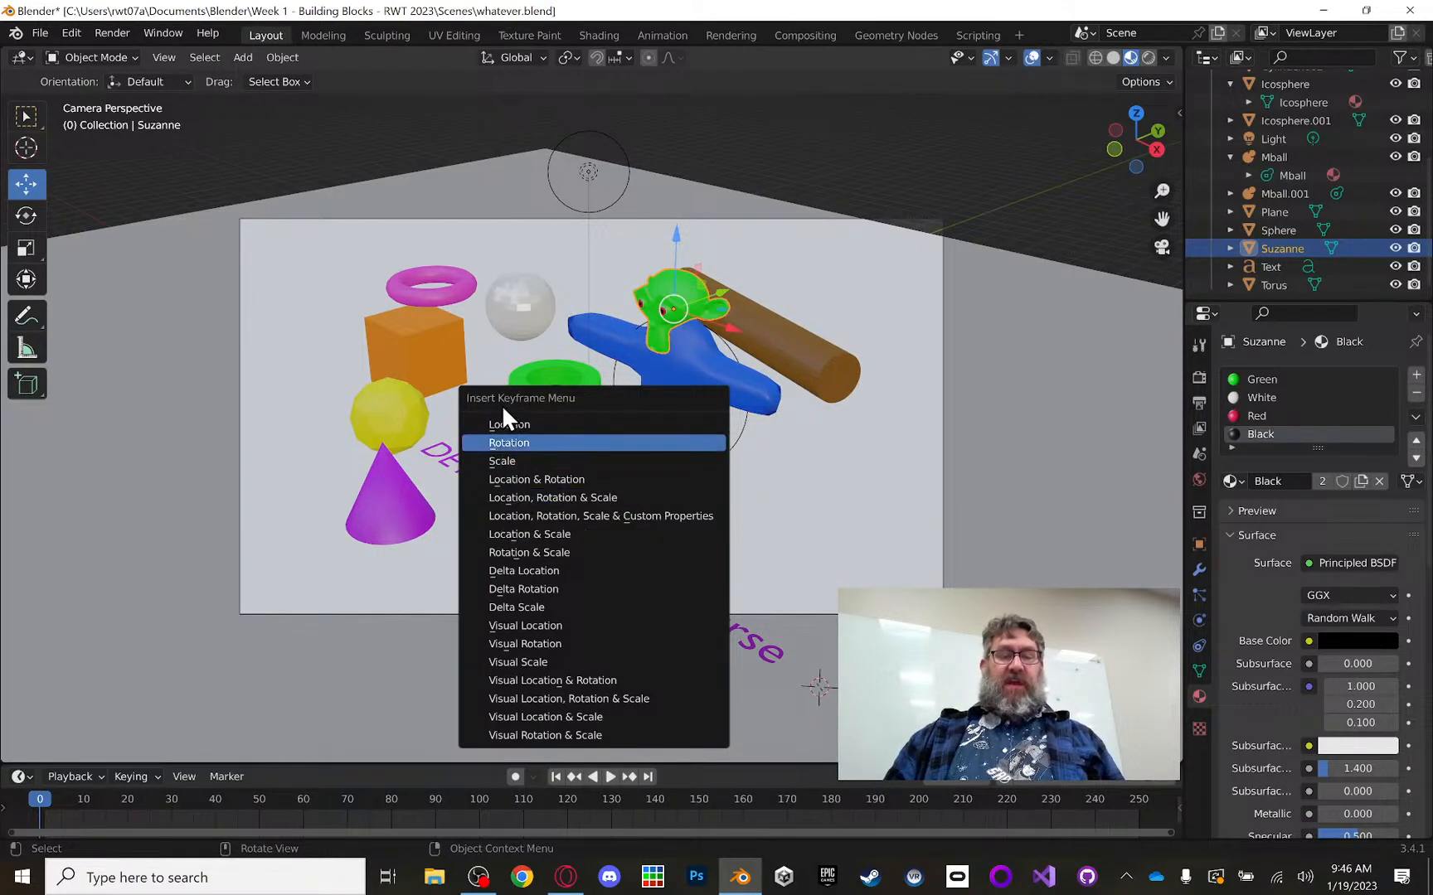
pyautogui.click(544, 497)
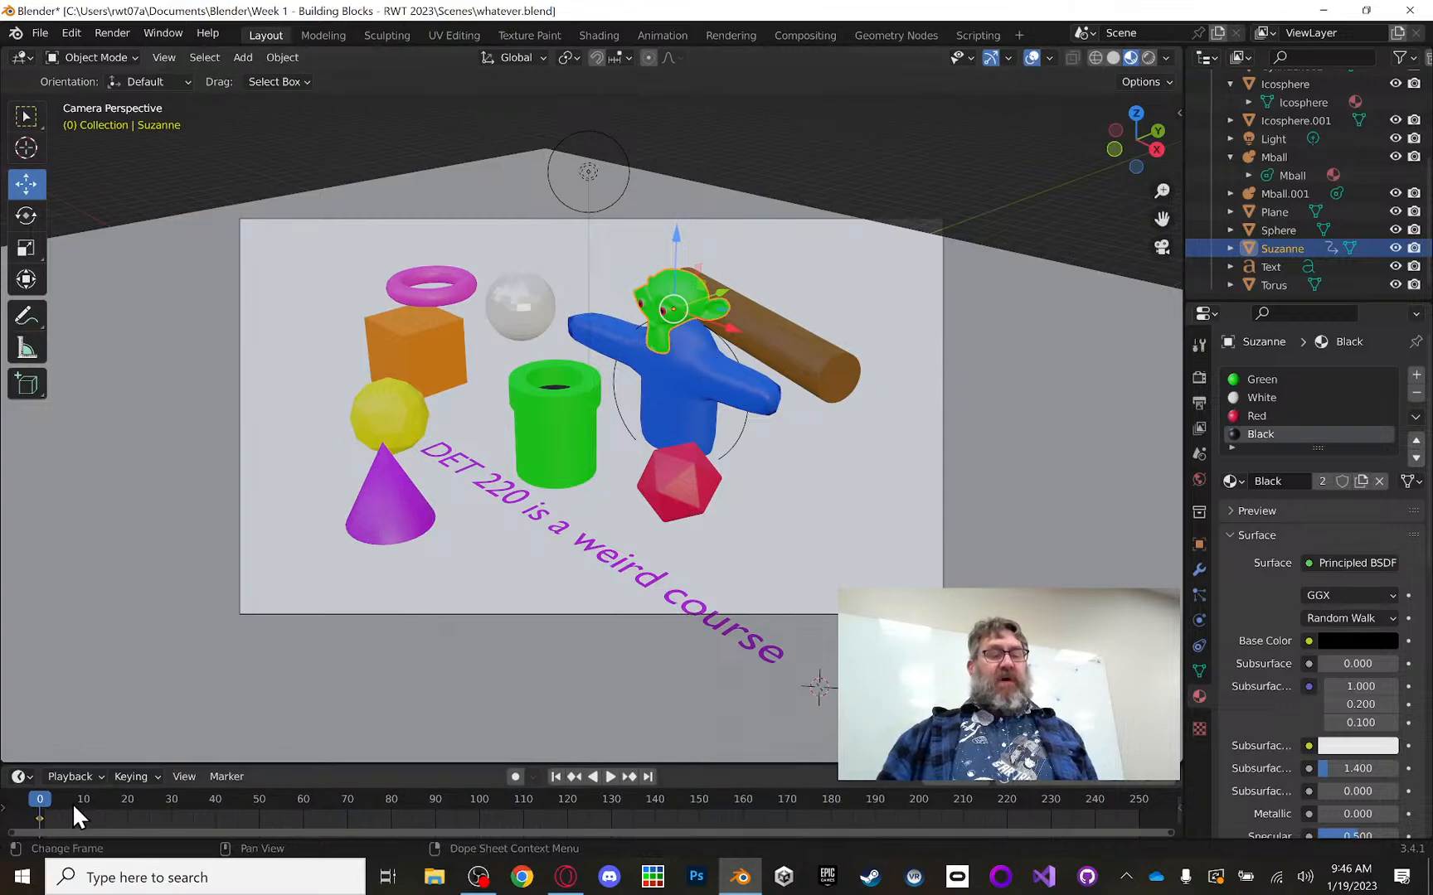
# Step: Insert a second Location, Rotation & Scale keyframe for the monkey head at frame 120
pyautogui.press('space')
pyautogui.moveTo(306, 824); pyautogui.dragTo(569, 821)
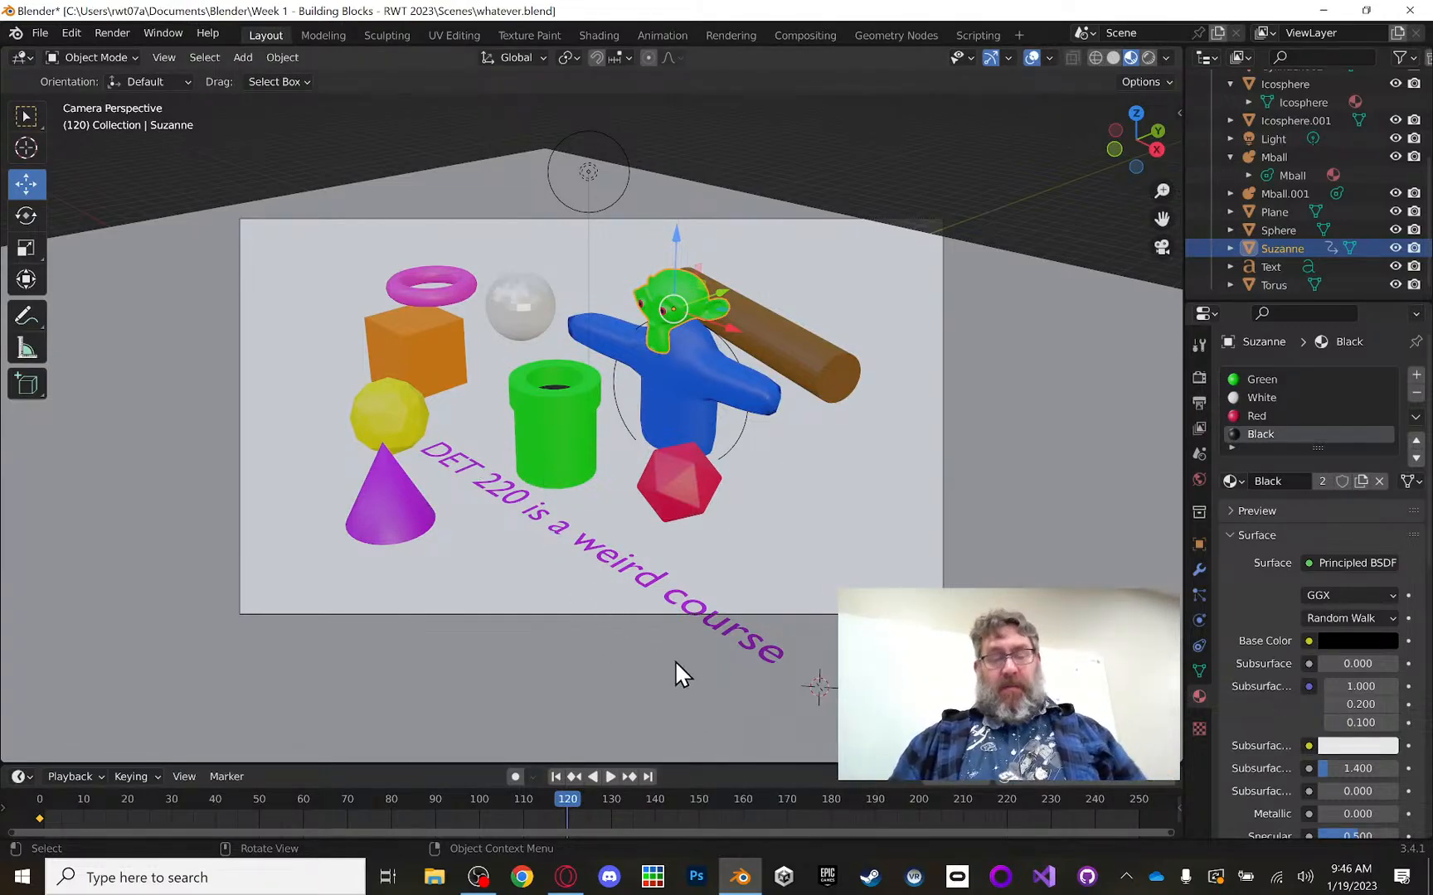
pyautogui.press('i')
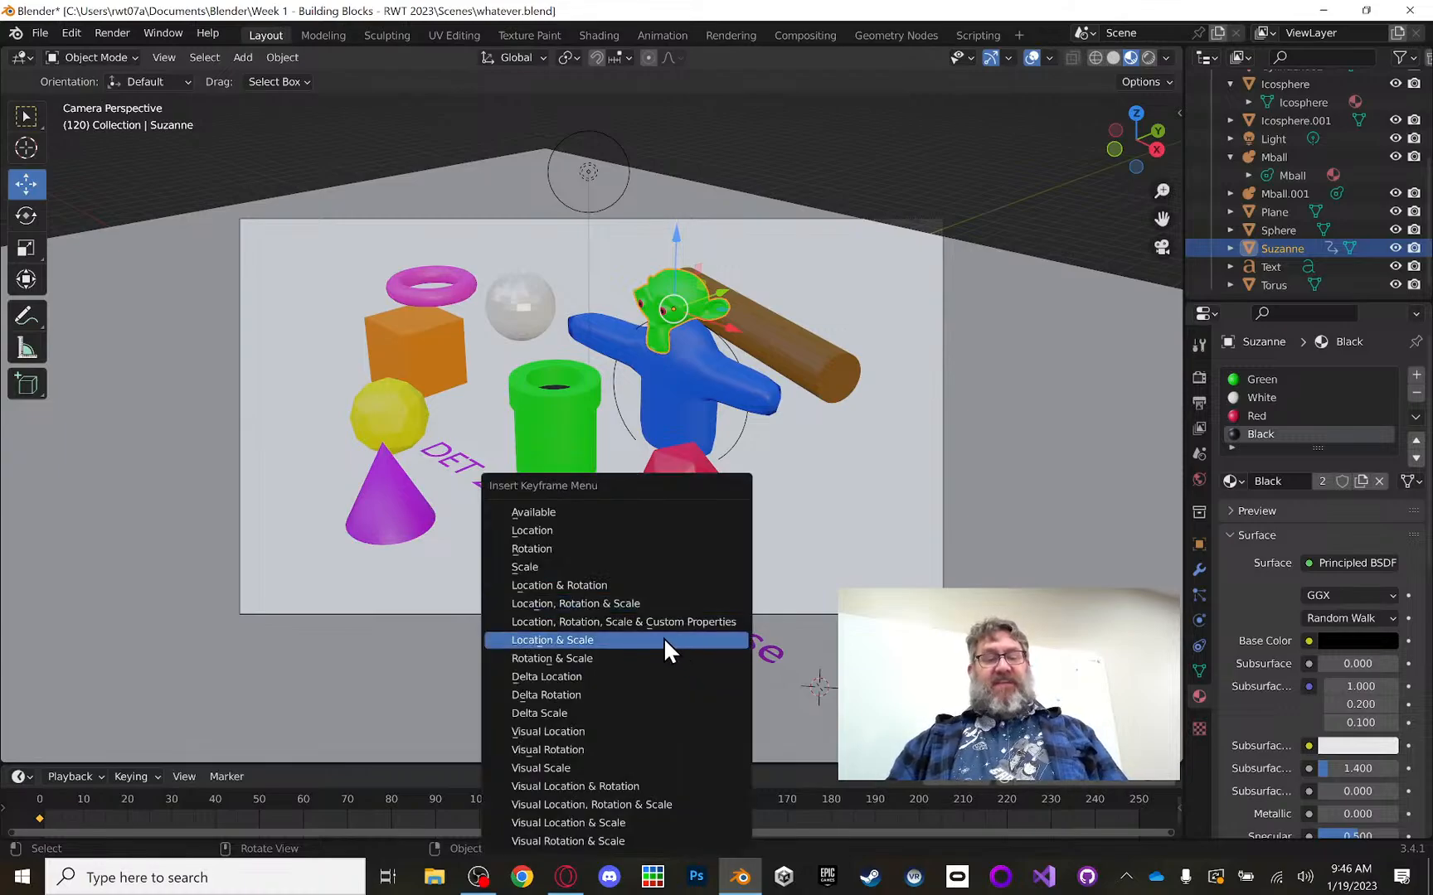
pyautogui.click(643, 604)
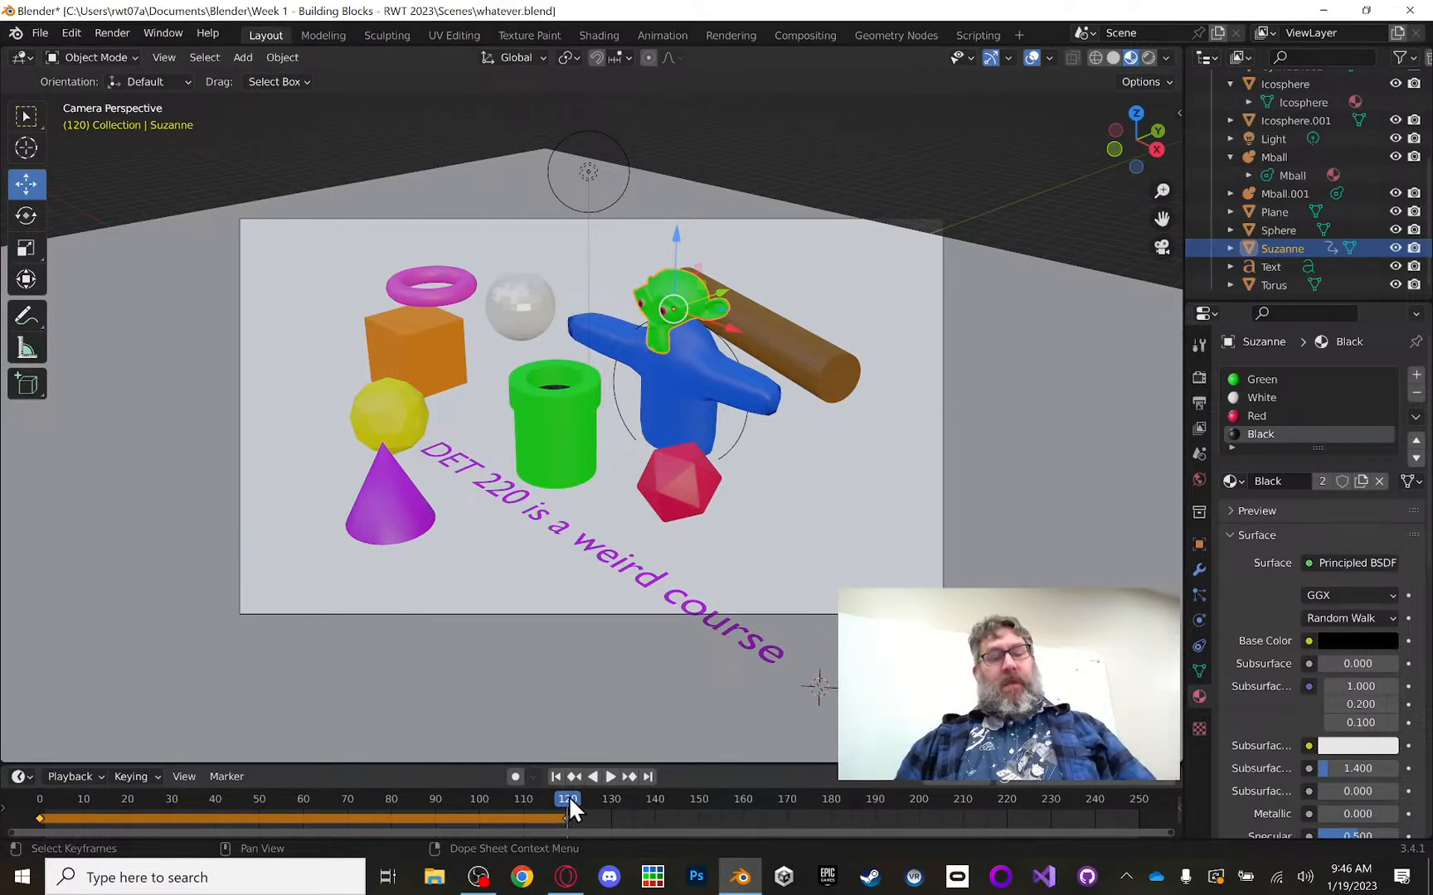
# Step: At frame 60, raise the monkey head about 0.93 m and move it about -5.94 m along the global Y axis
pyautogui.moveTo(567, 797); pyautogui.dragTo(304, 795)
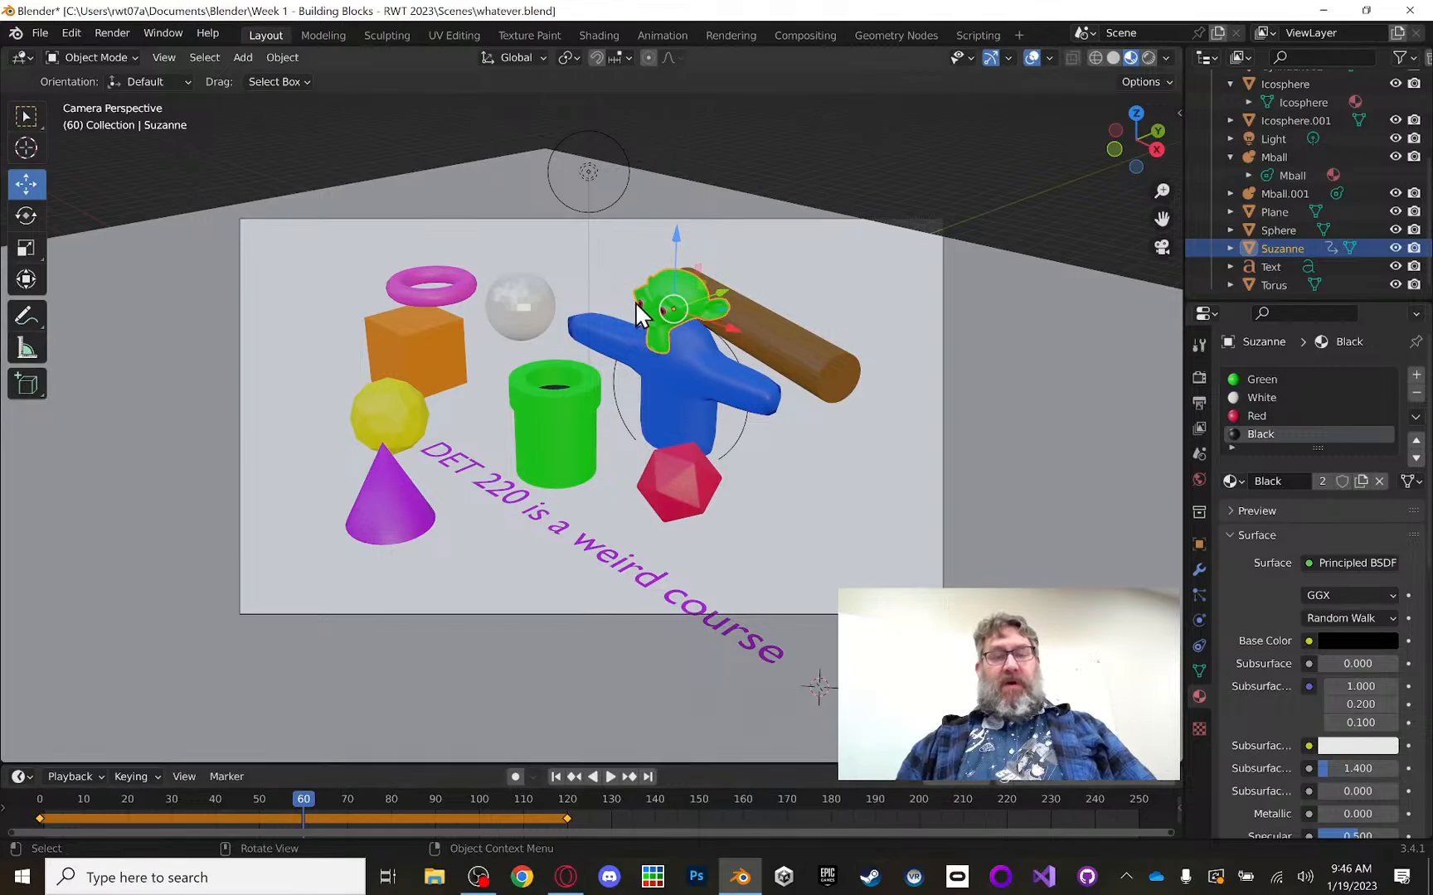
pyautogui.moveTo(674, 247); pyautogui.dragTo(671, 209)
pyautogui.press('g')
pyautogui.press('y')
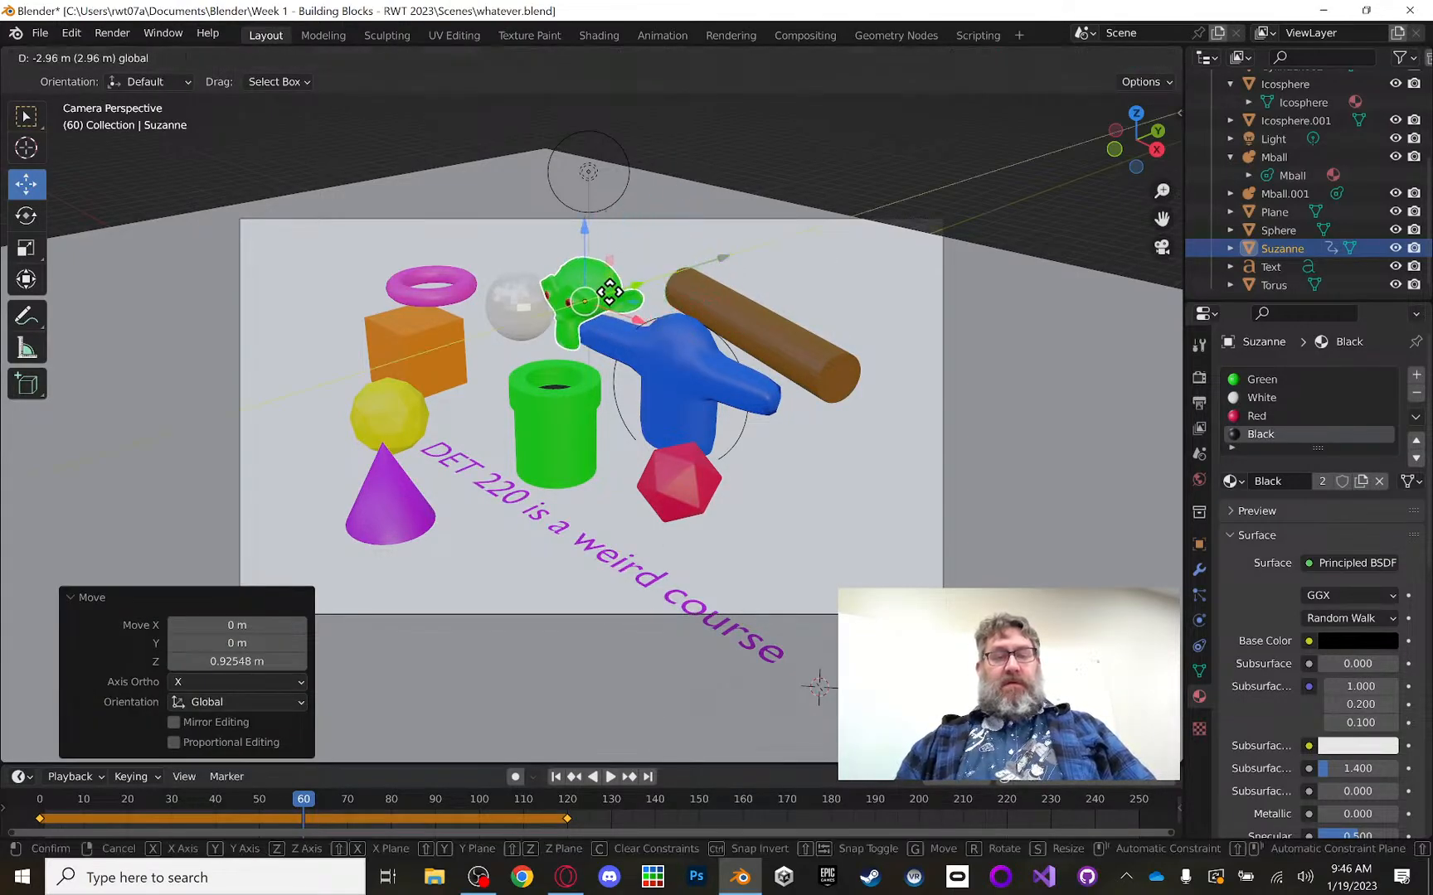
pyautogui.click(522, 320)
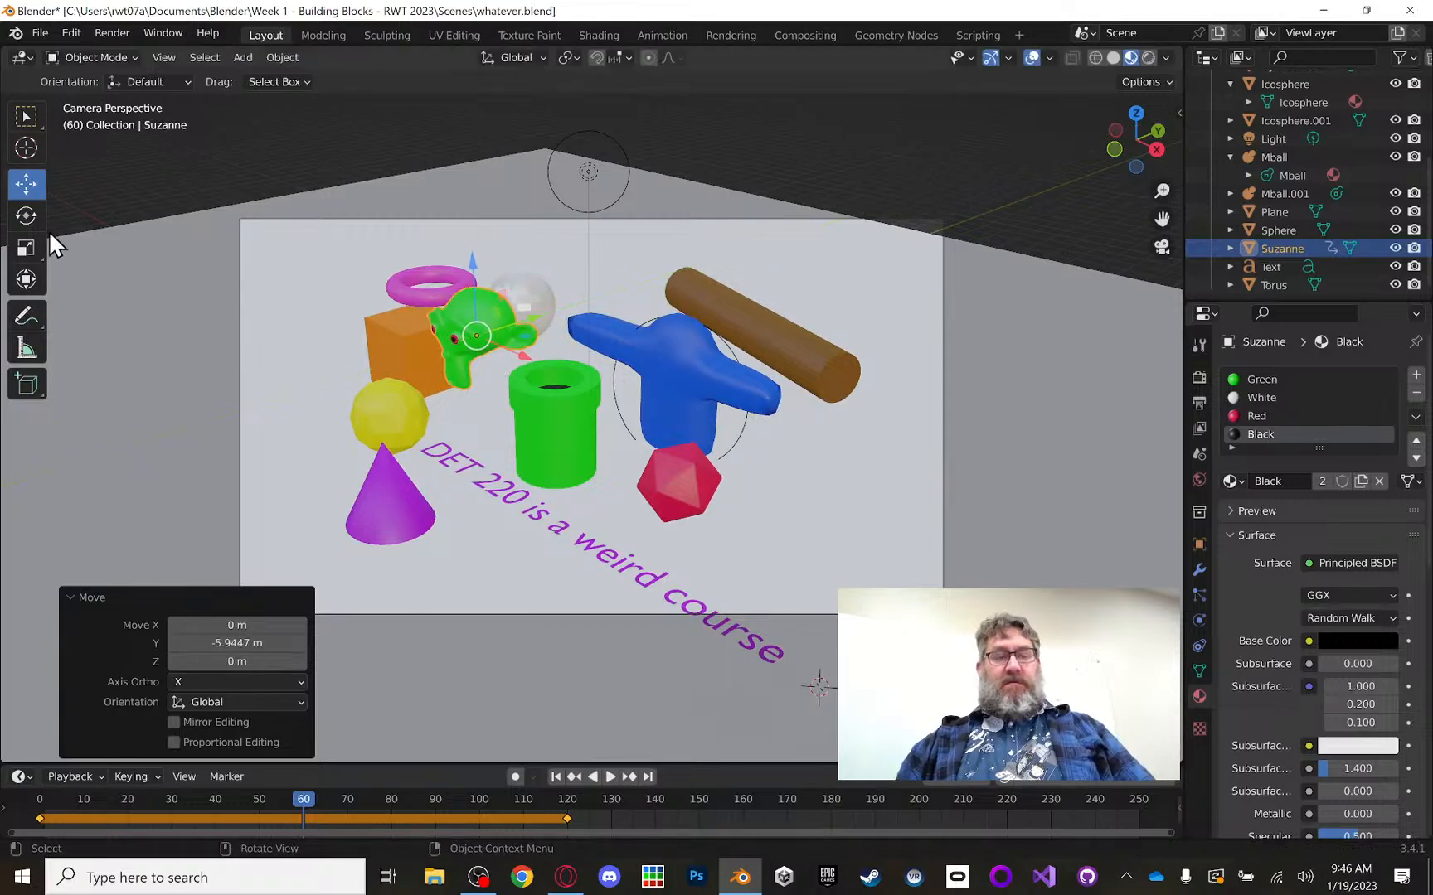
# Step: Rotate the monkey head to face the camera, switching the transform orientation to Local for a final turn of about -2.67° around X
pyautogui.click(25, 217)
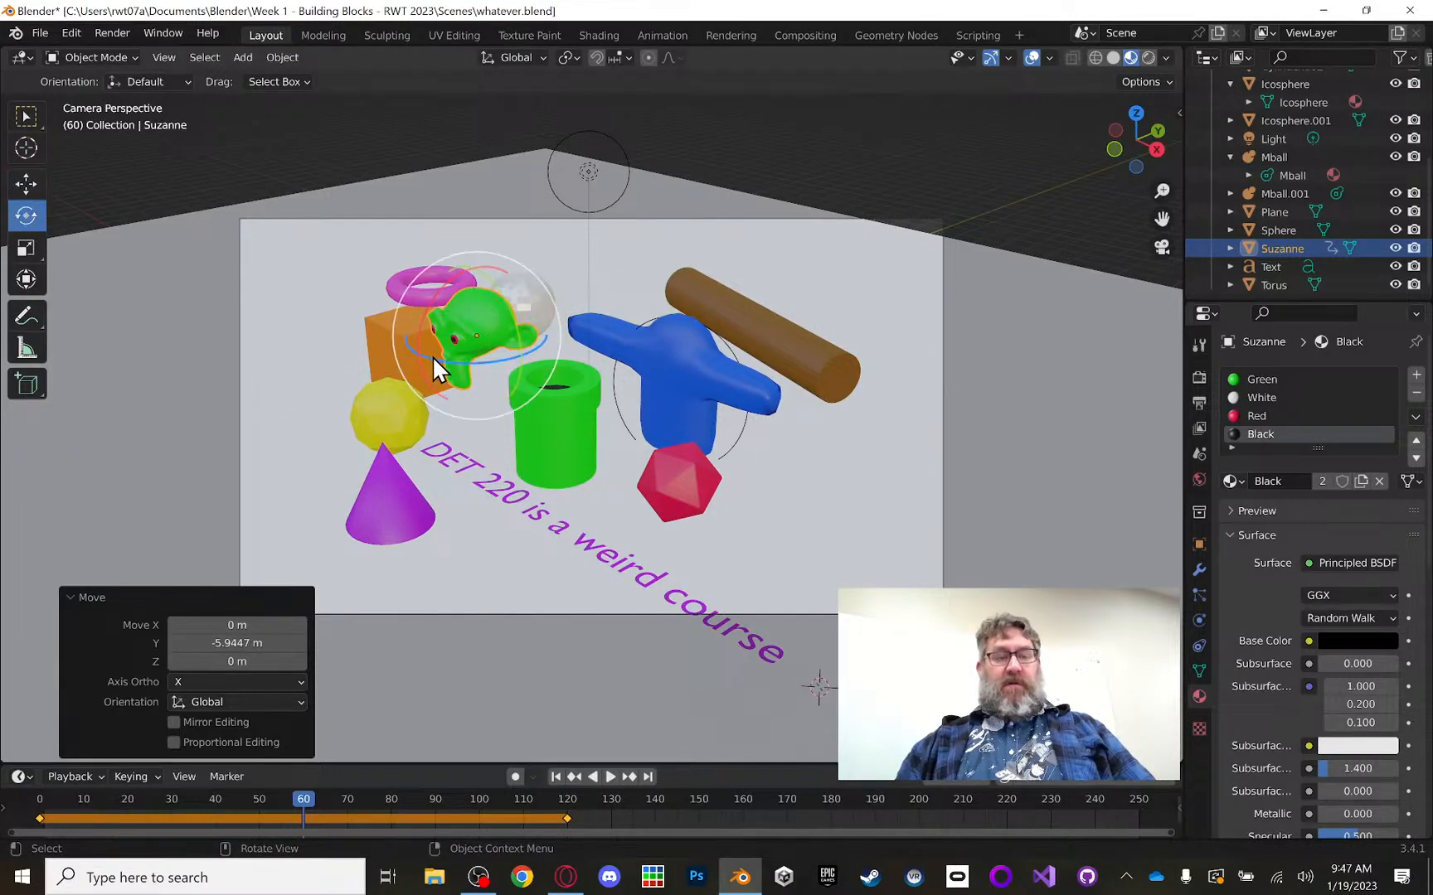
pyautogui.moveTo(432, 355); pyautogui.dragTo(505, 317)
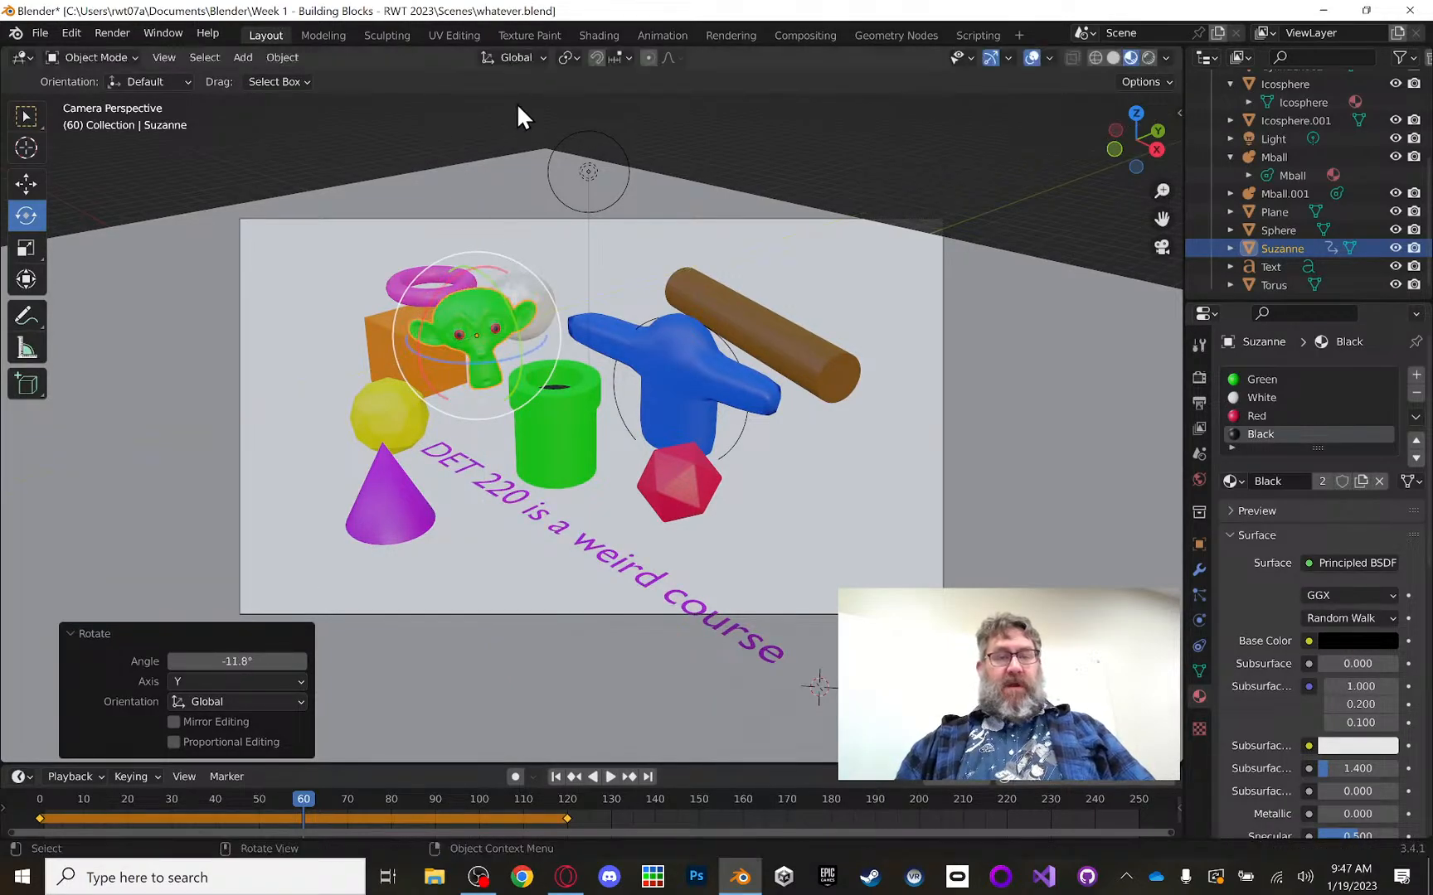
pyautogui.click(539, 57)
pyautogui.click(495, 130)
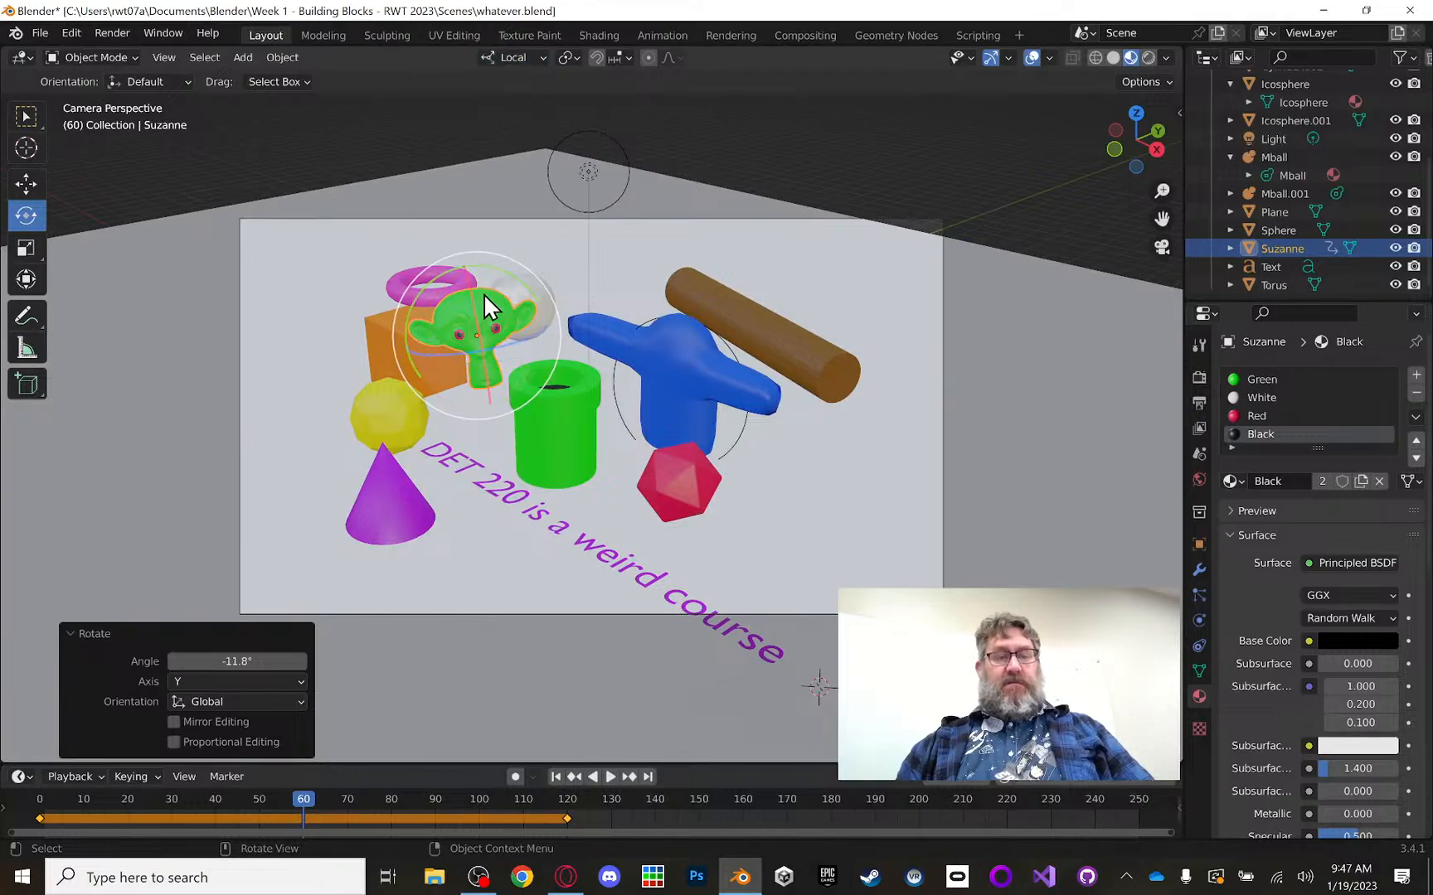
pyautogui.moveTo(475, 312); pyautogui.dragTo(466, 249)
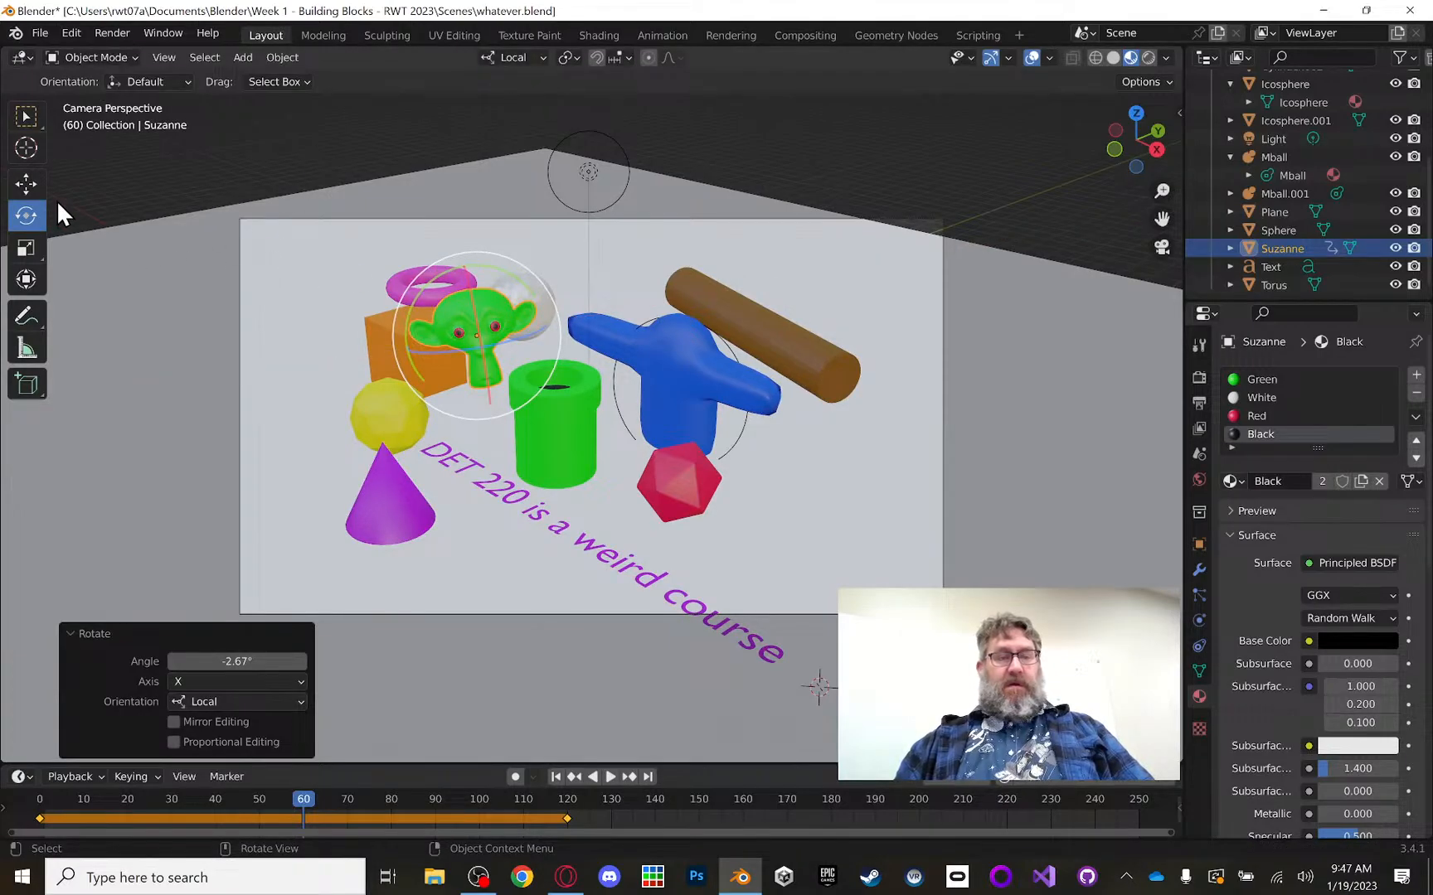
# Step: Move the monkey head about -1.6 m along its local Y axis and return to the camera view
pyautogui.click(25, 183)
pyautogui.moveTo(665, 327); pyautogui.dragTo(544, 316, button='middle')
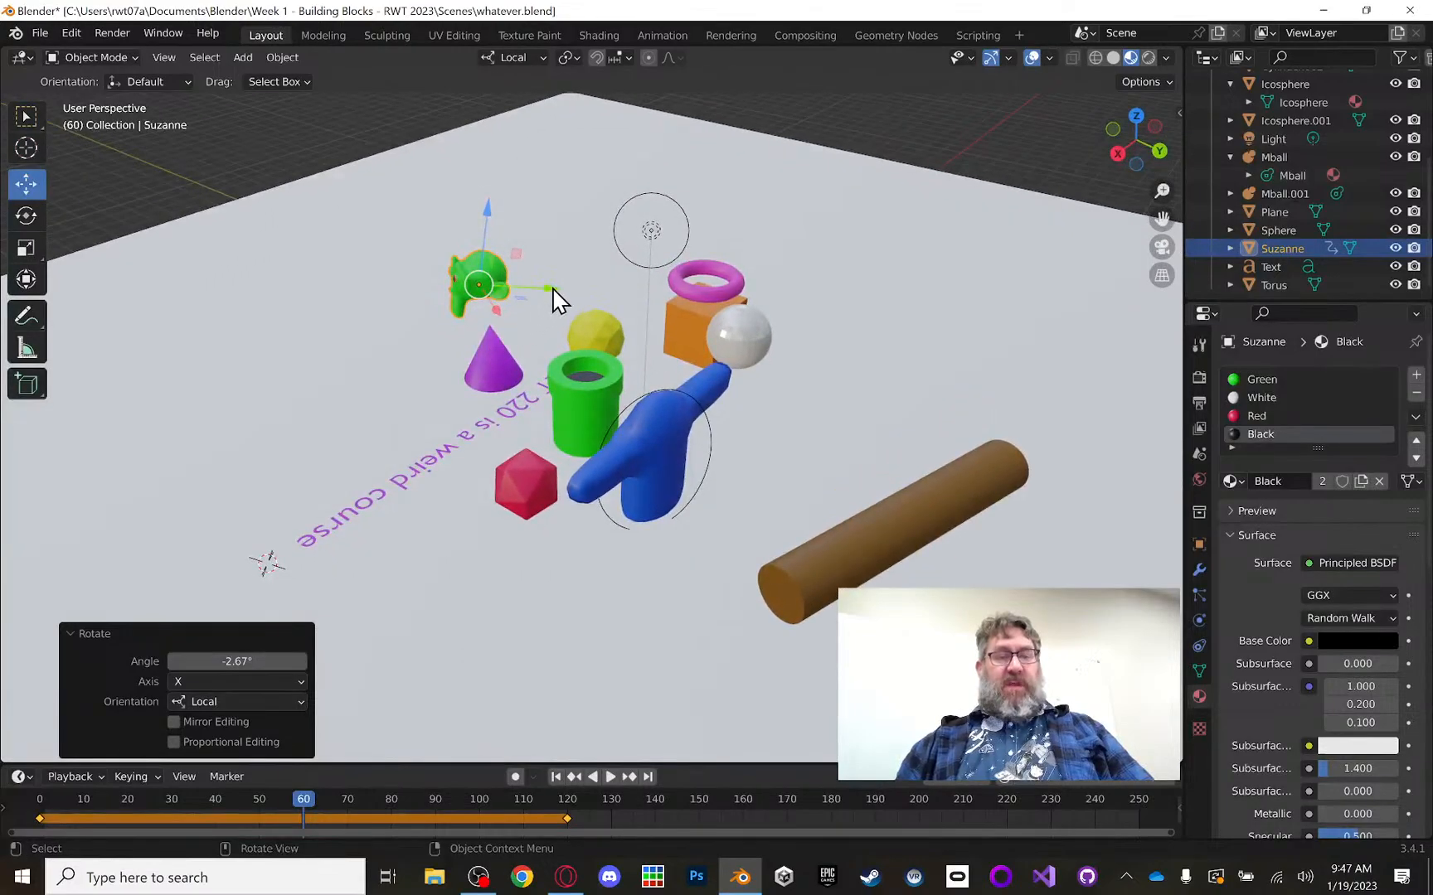
pyautogui.moveTo(552, 290); pyautogui.dragTo(469, 288)
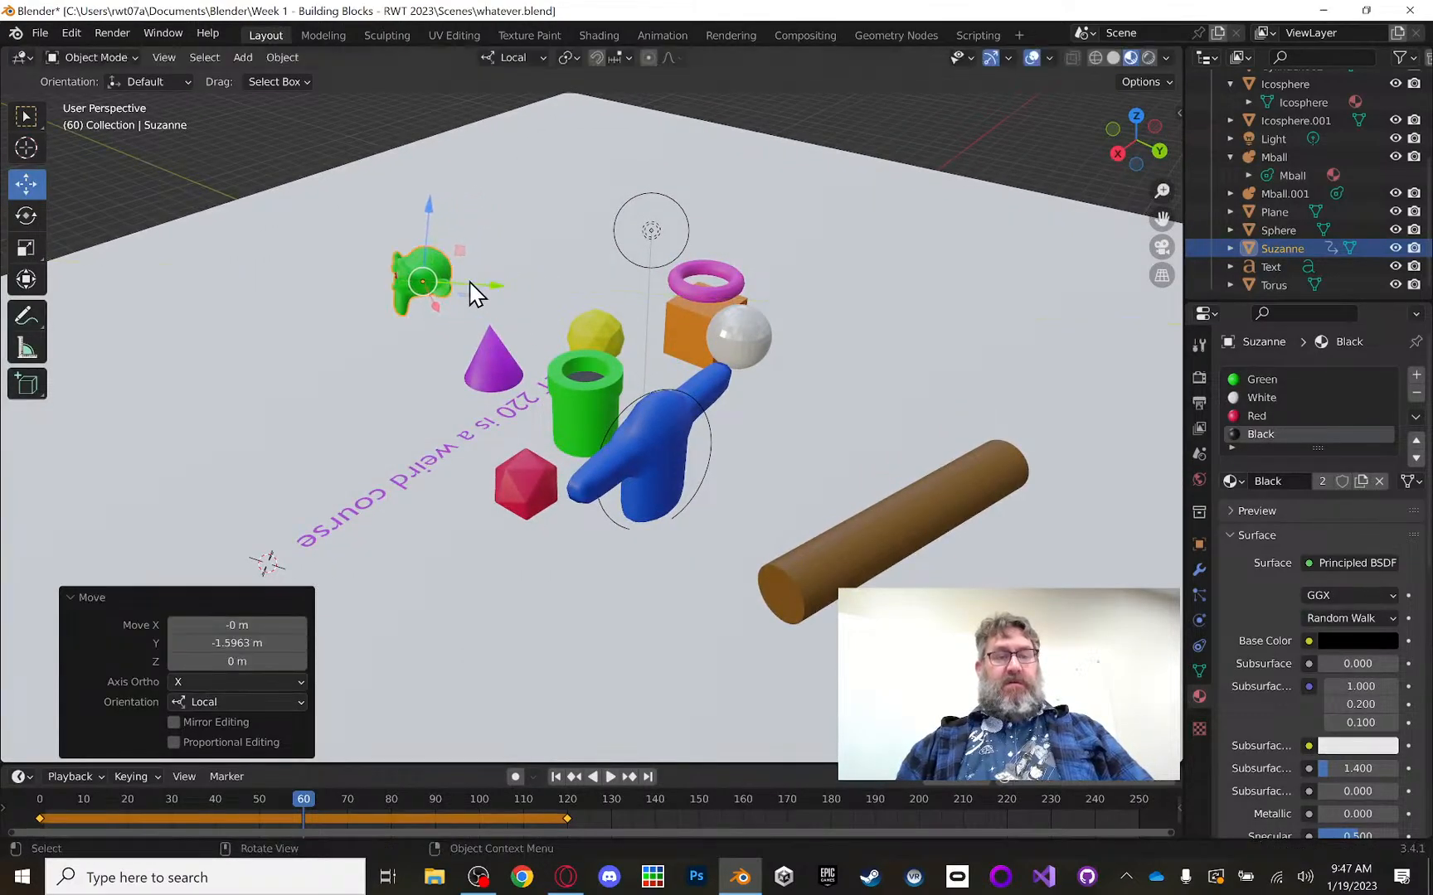
pyautogui.click(1161, 248)
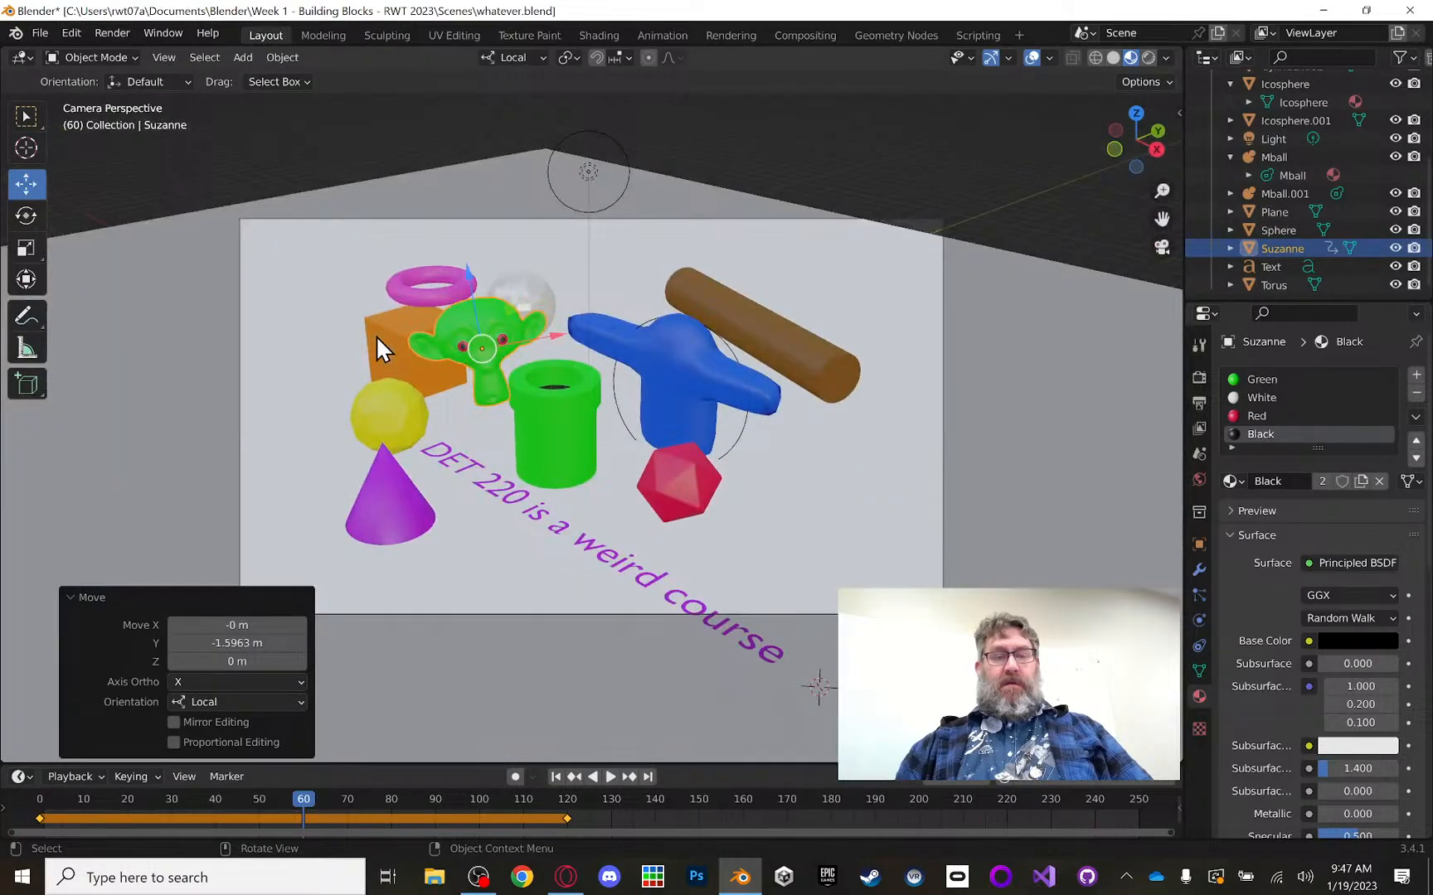
# Step: Stretch the monkey head to about 4.53 on its local X axis and insert a Location, Rotation & Scale keyframe at frame 60
pyautogui.click(26, 246)
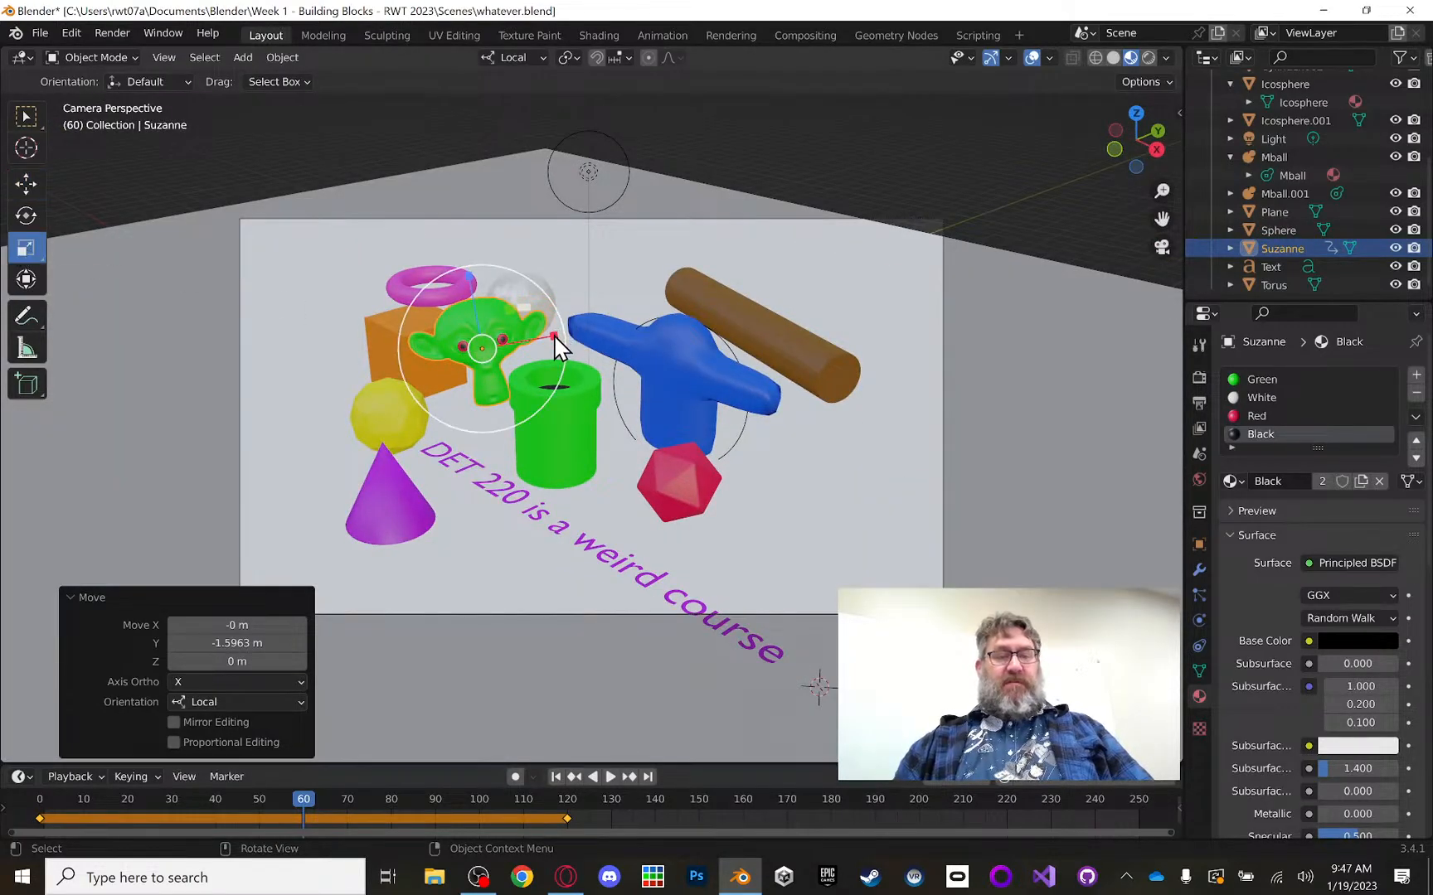
pyautogui.moveTo(560, 340); pyautogui.dragTo(825, 308)
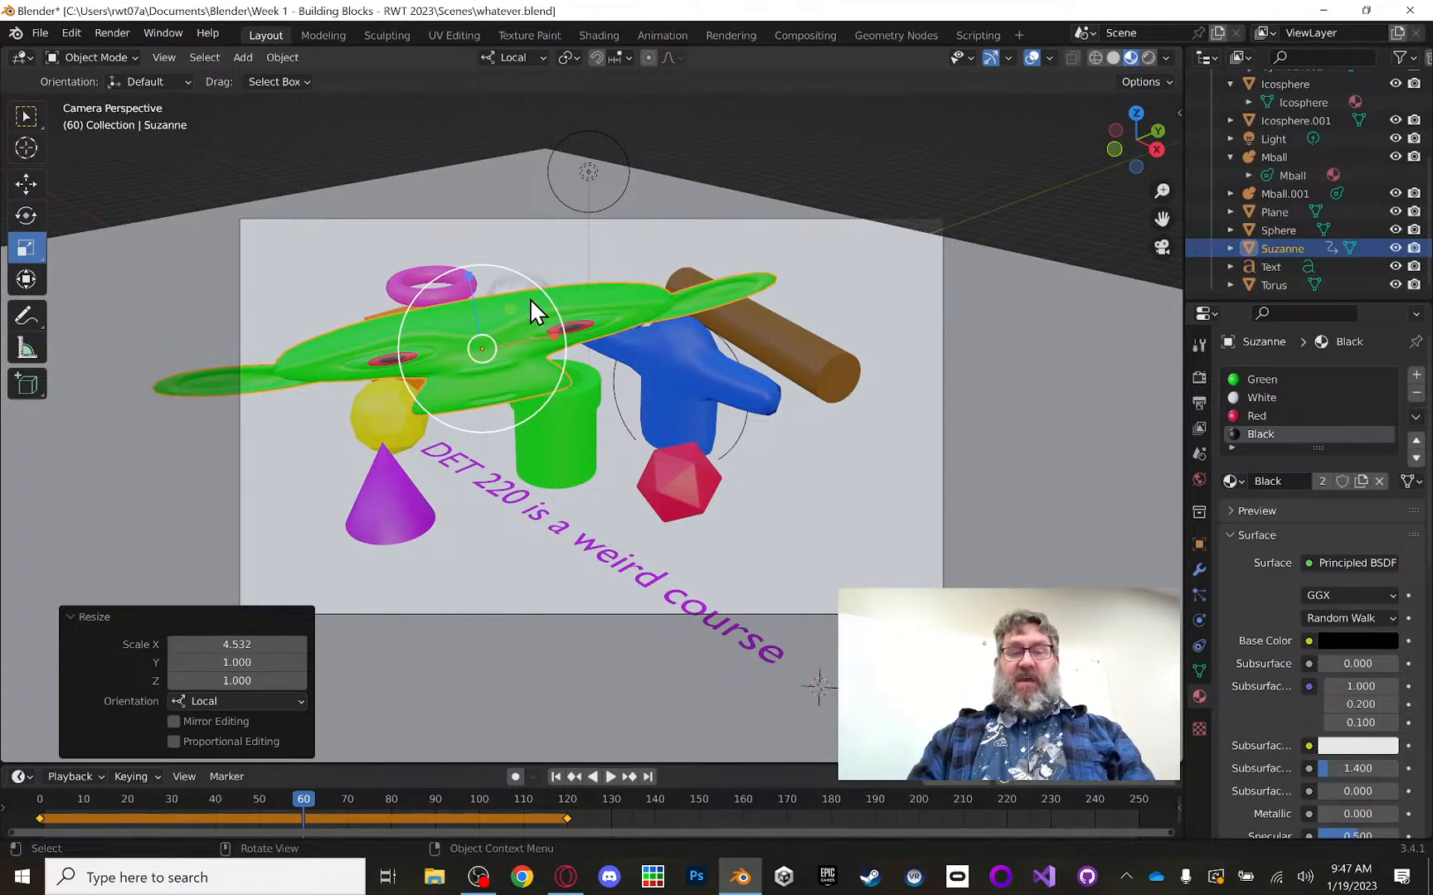
pyautogui.press('i')
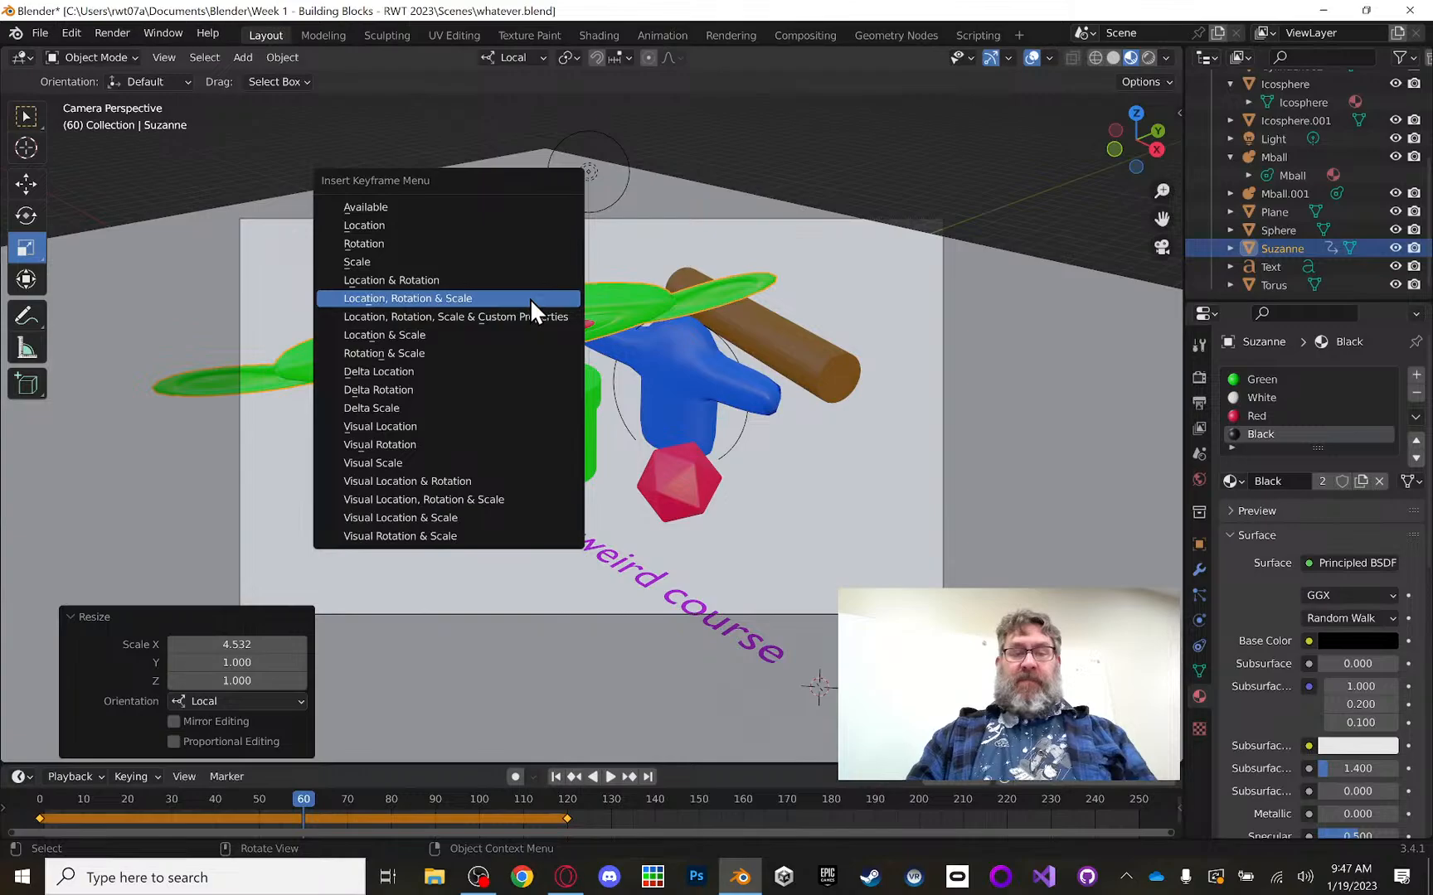
pyautogui.click(396, 295)
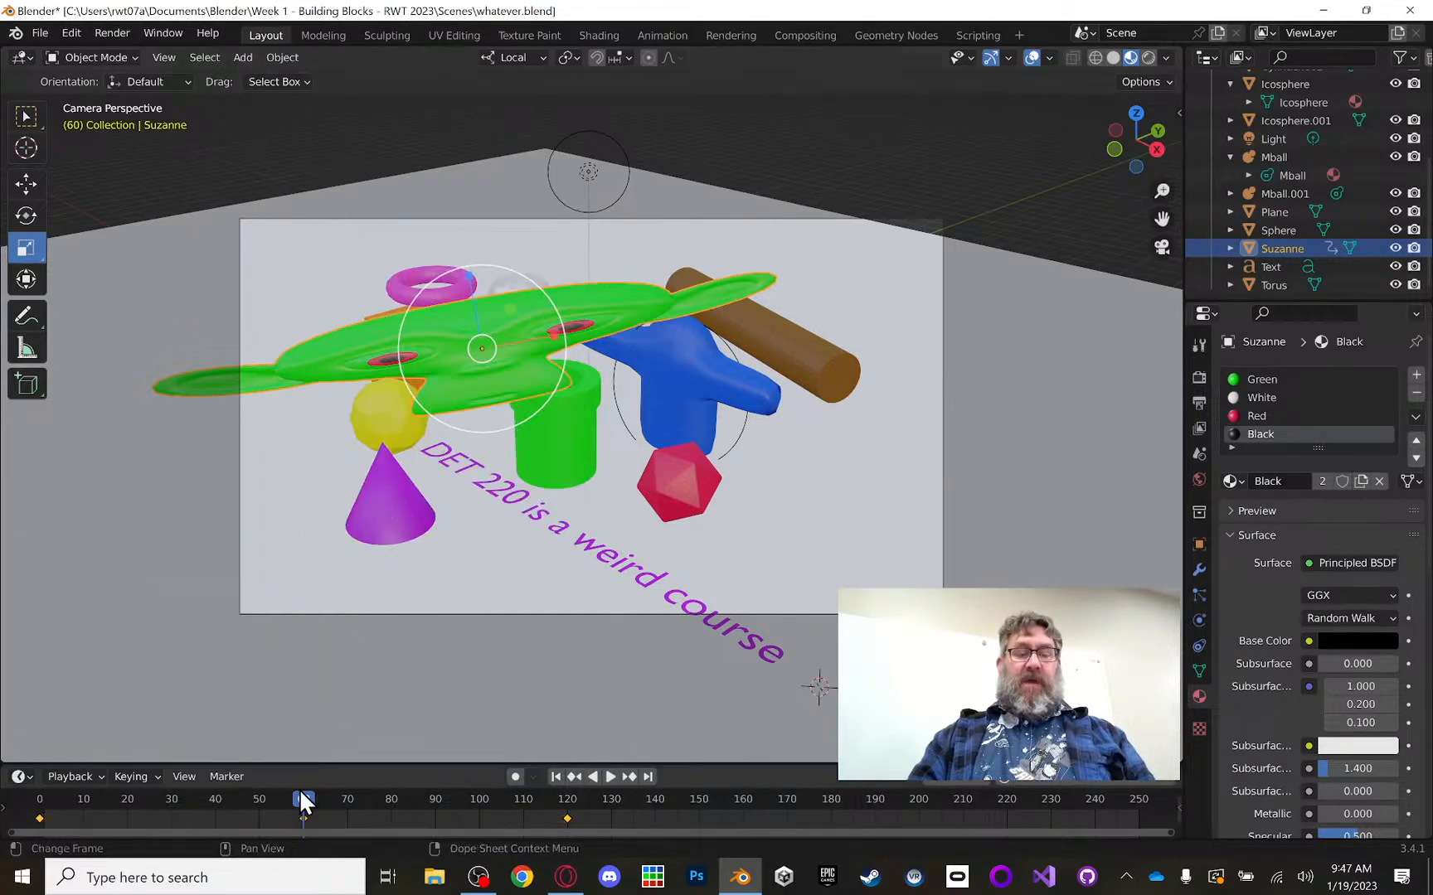
# Step: Scrub and play the animation between frames 0 and 120 to check the monkey head's motion
pyautogui.moveTo(302, 794); pyautogui.dragTo(597, 805)
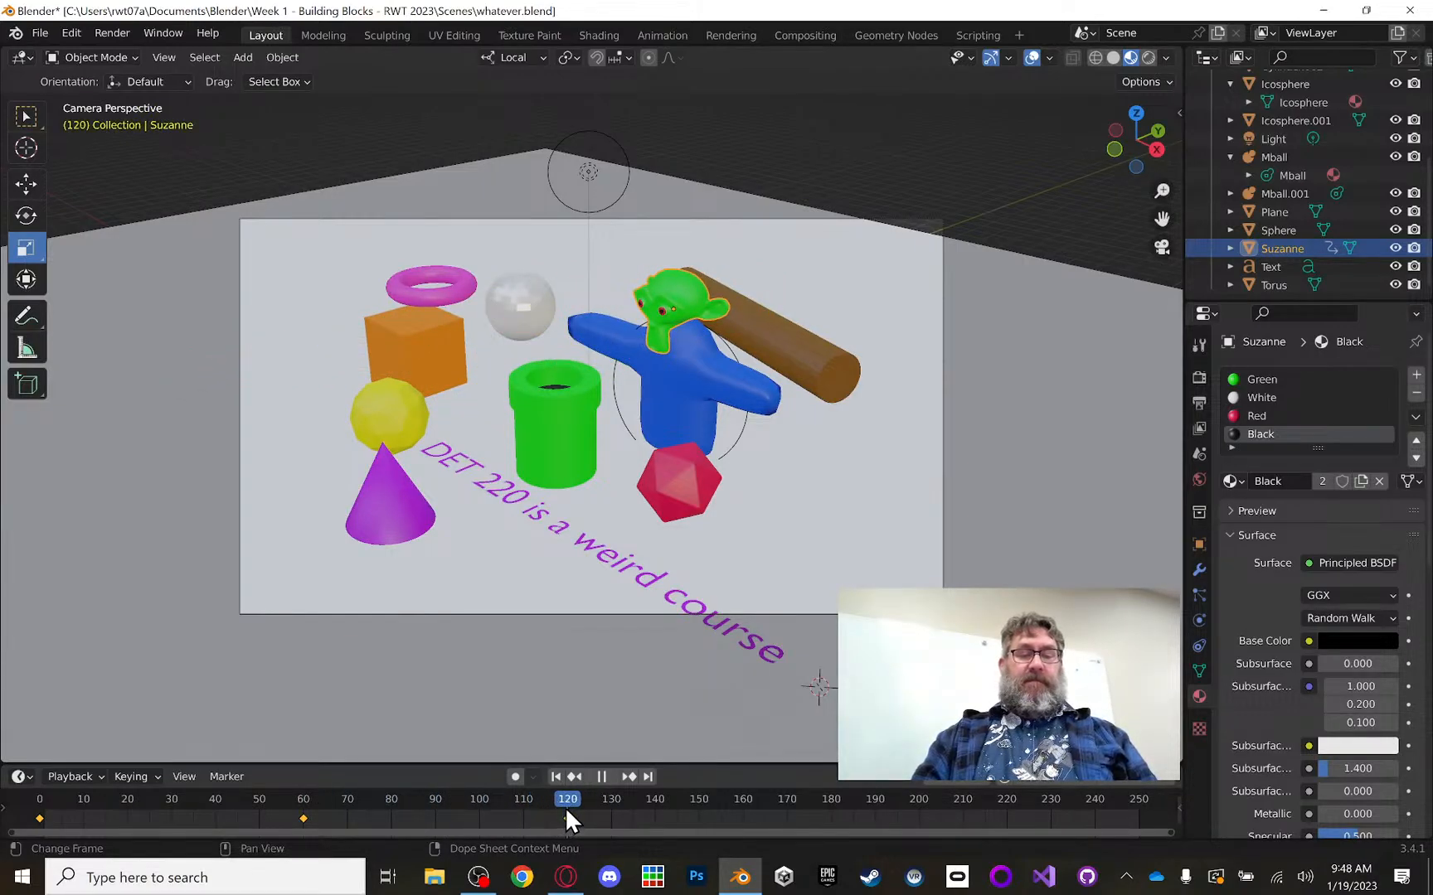
pyautogui.moveTo(566, 821); pyautogui.dragTo(566, 821)
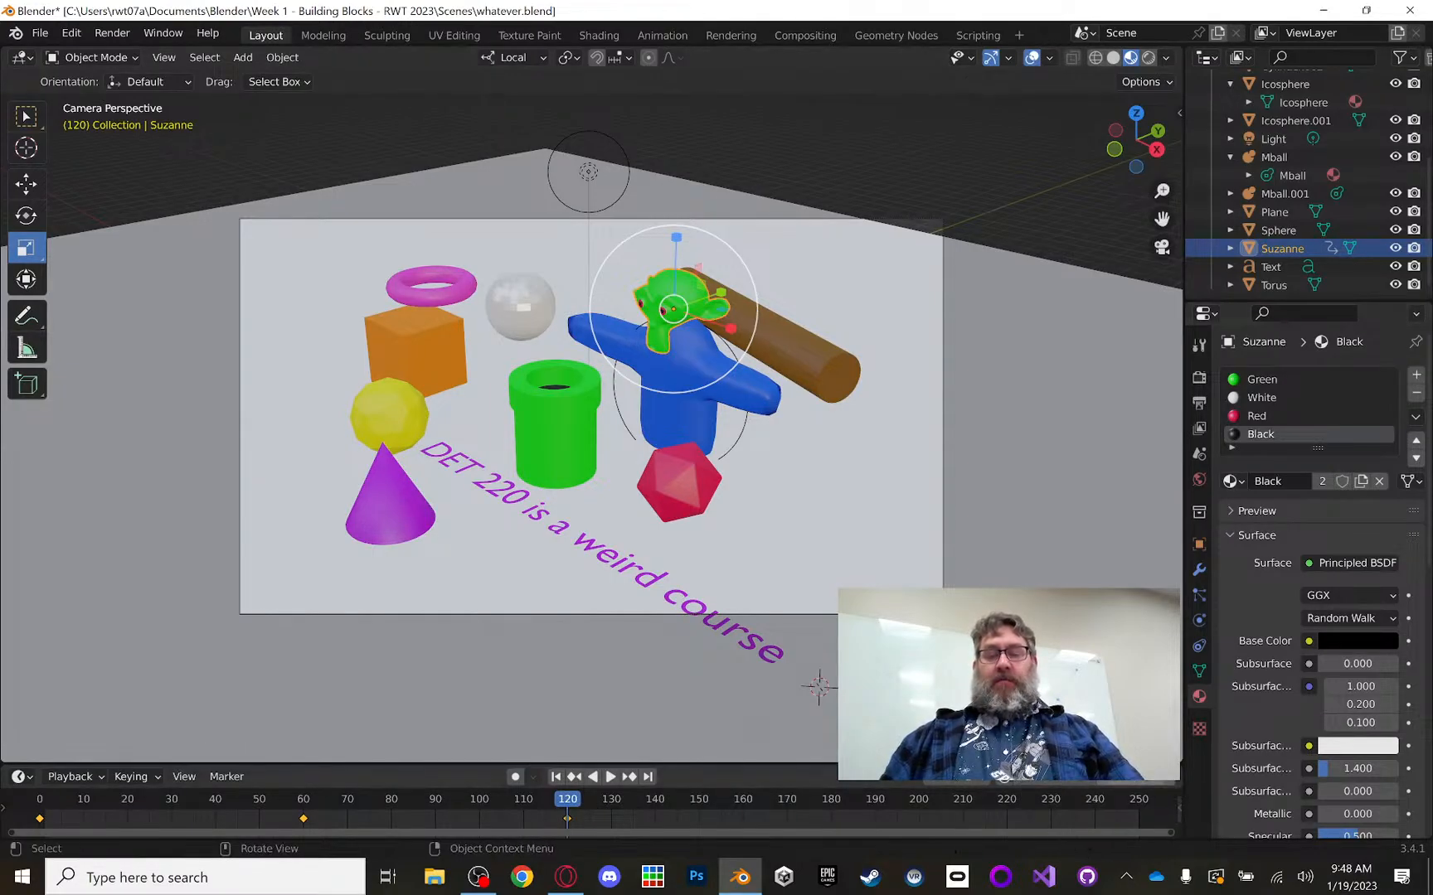
pyautogui.click(610, 777)
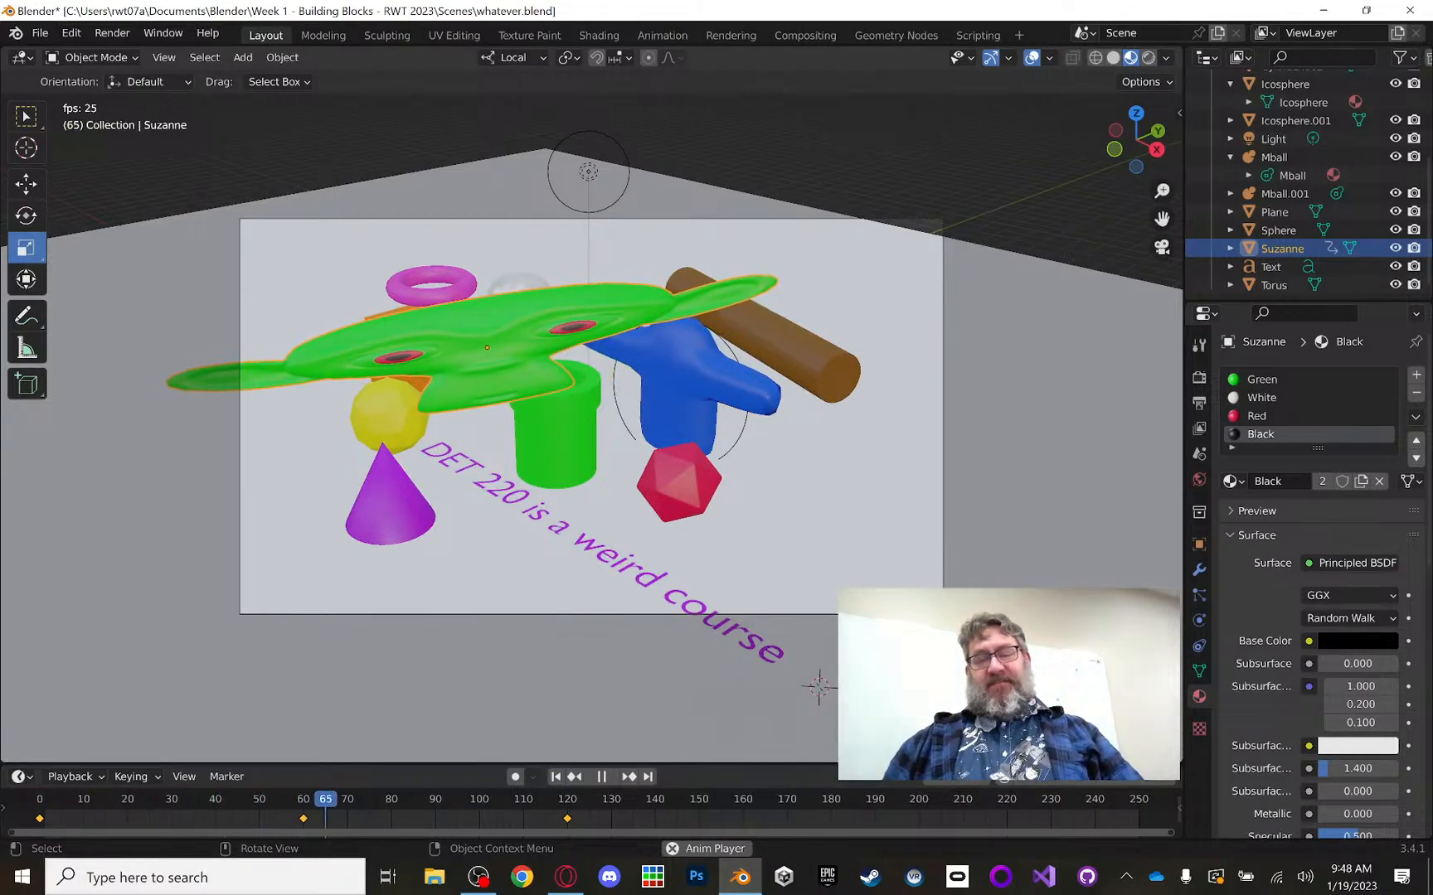
pyautogui.click(602, 776)
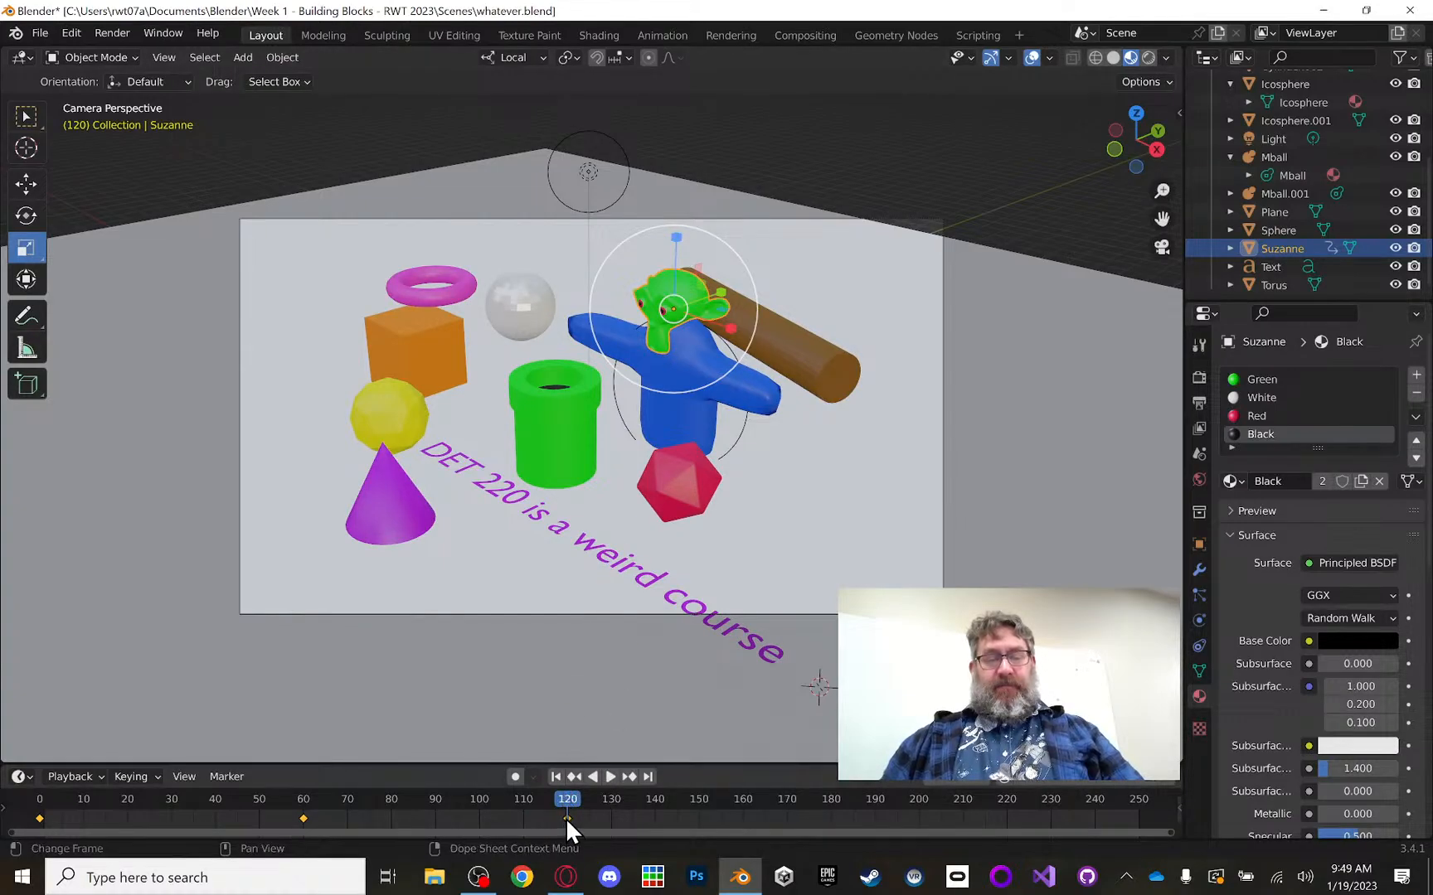
pyautogui.rightClick(301, 818)
pyautogui.click(321, 760)
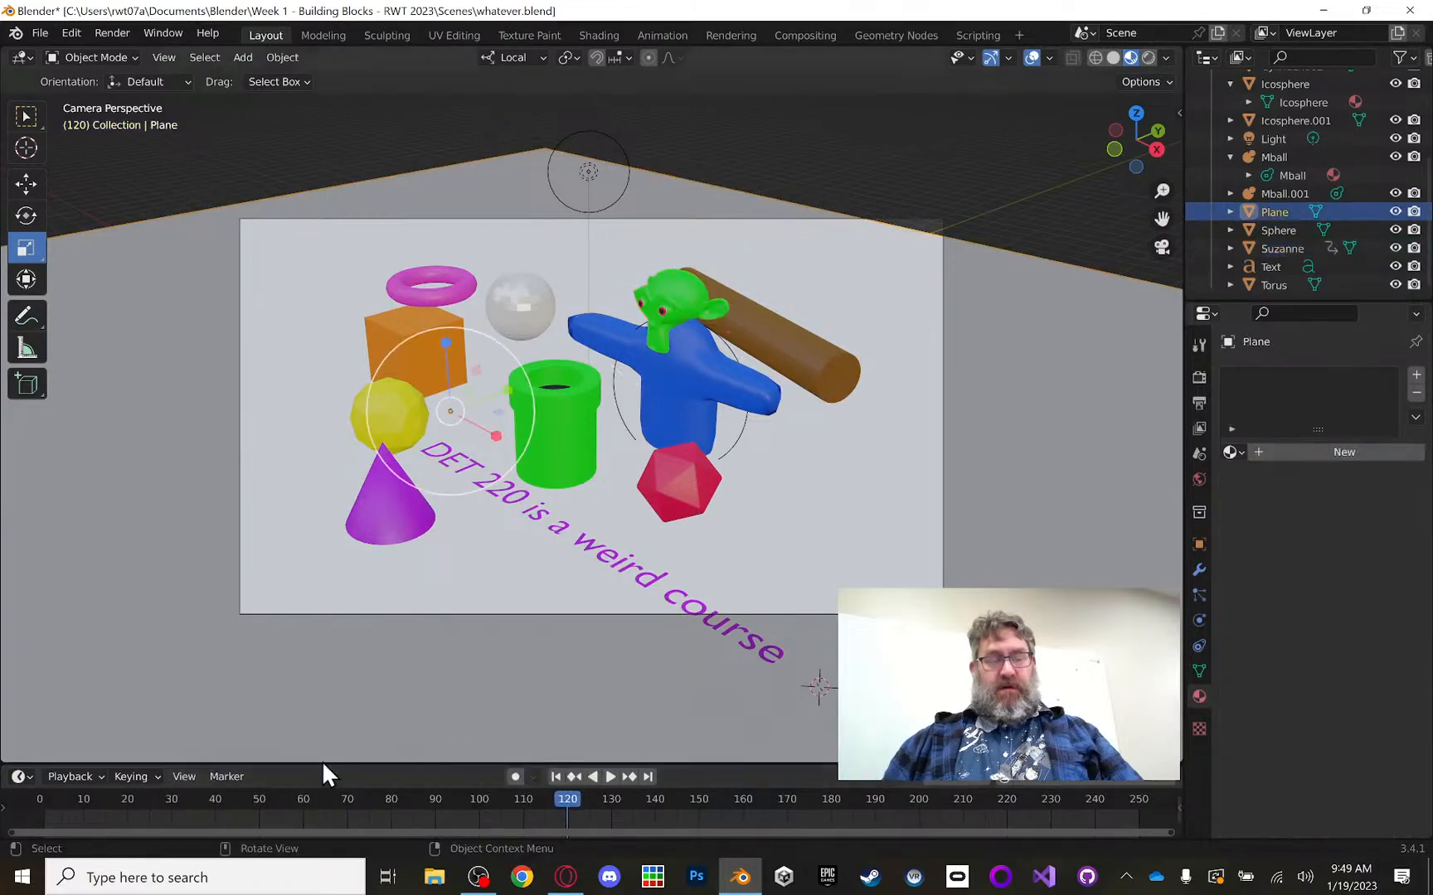
pyautogui.hotkey('ctrl', 'z')
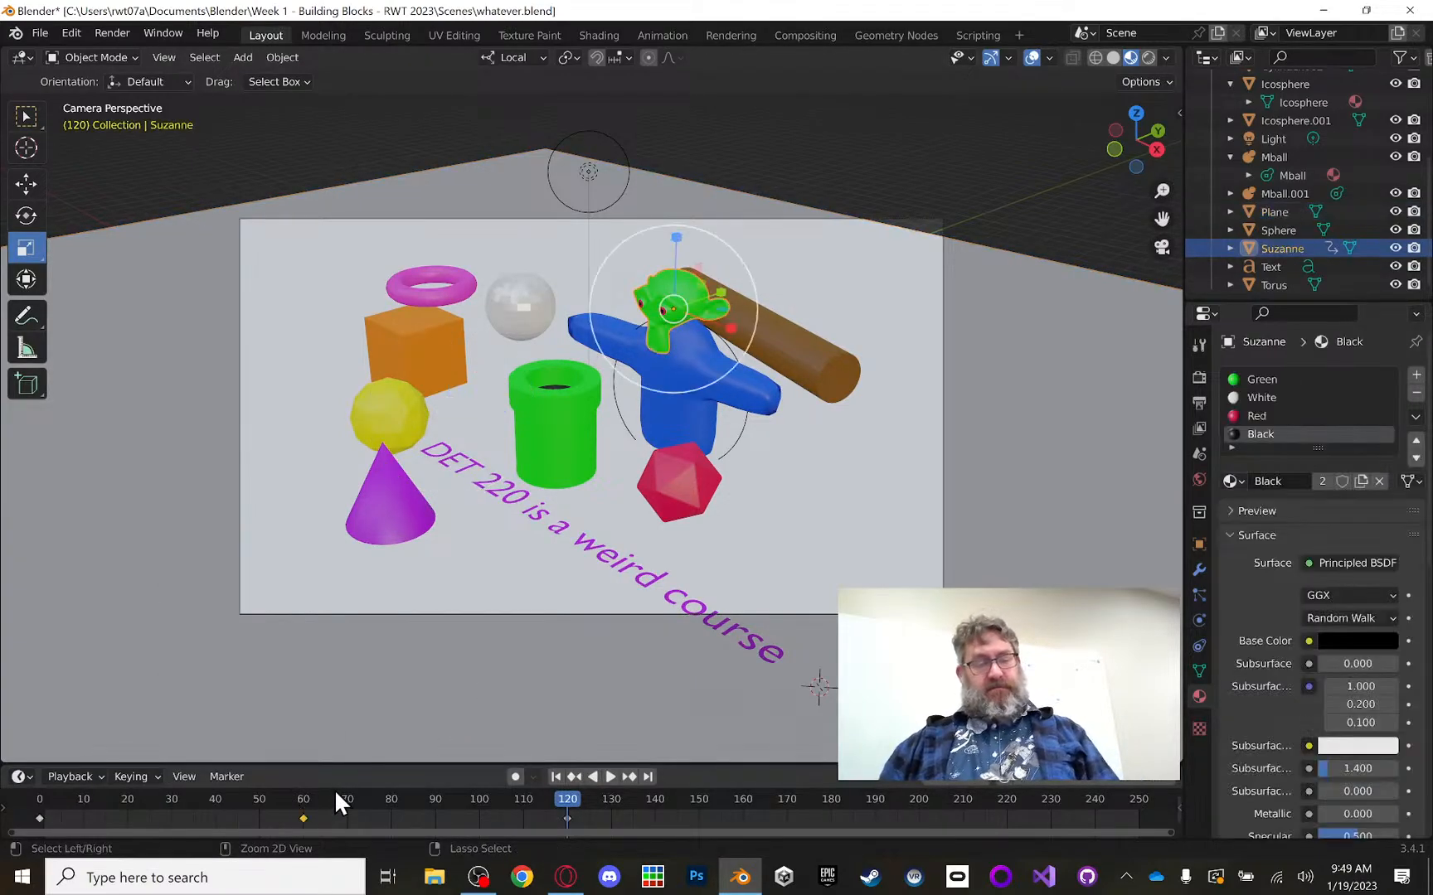
# Step: Copy the monkey head's keyframe at frame 60 and paste it at frame 91
pyautogui.rightClick(301, 818)
pyautogui.moveTo(304, 819)
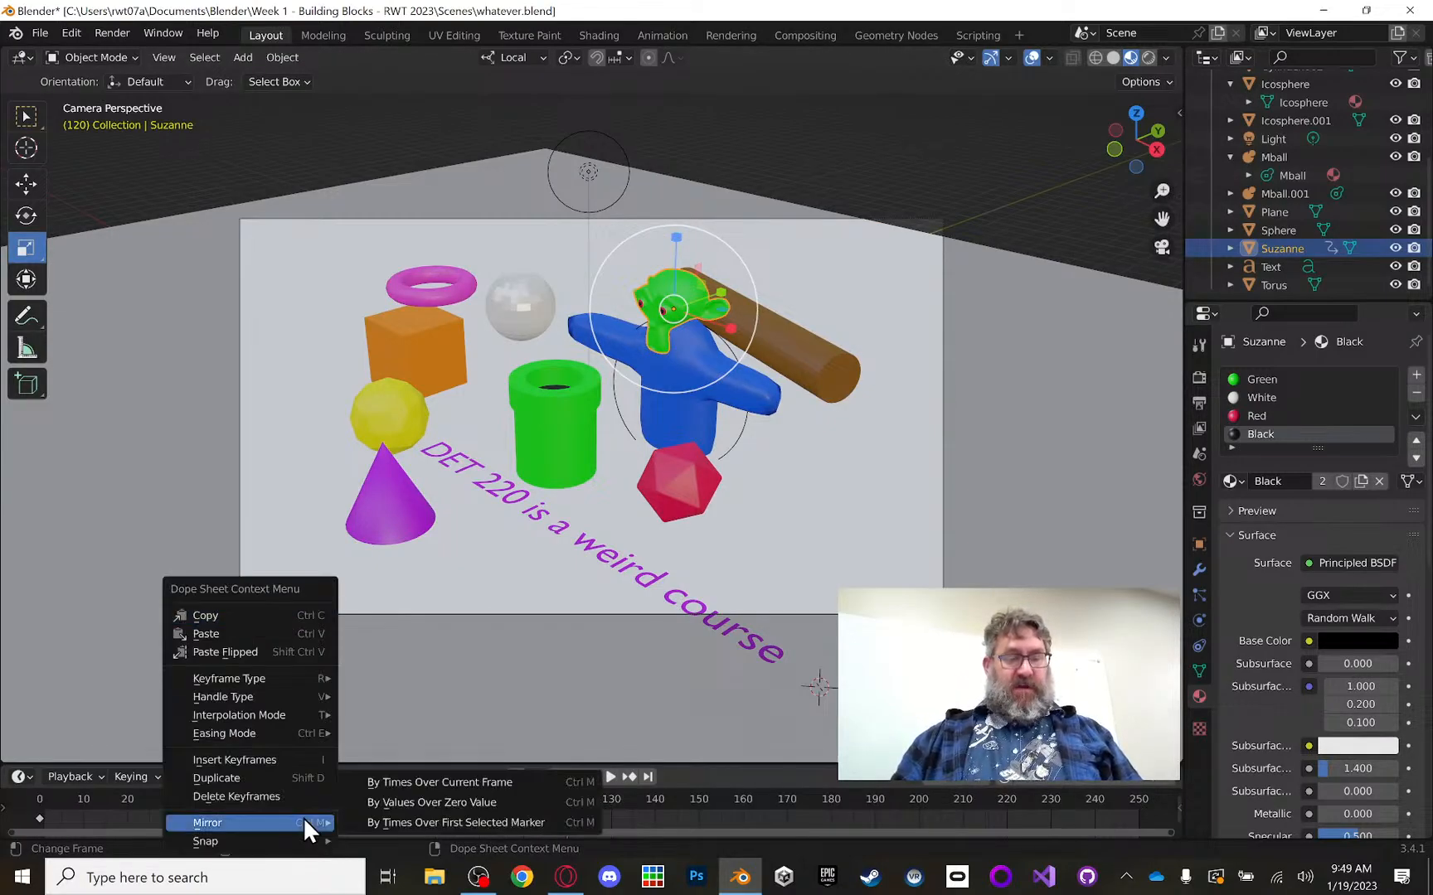
pyautogui.click(290, 614)
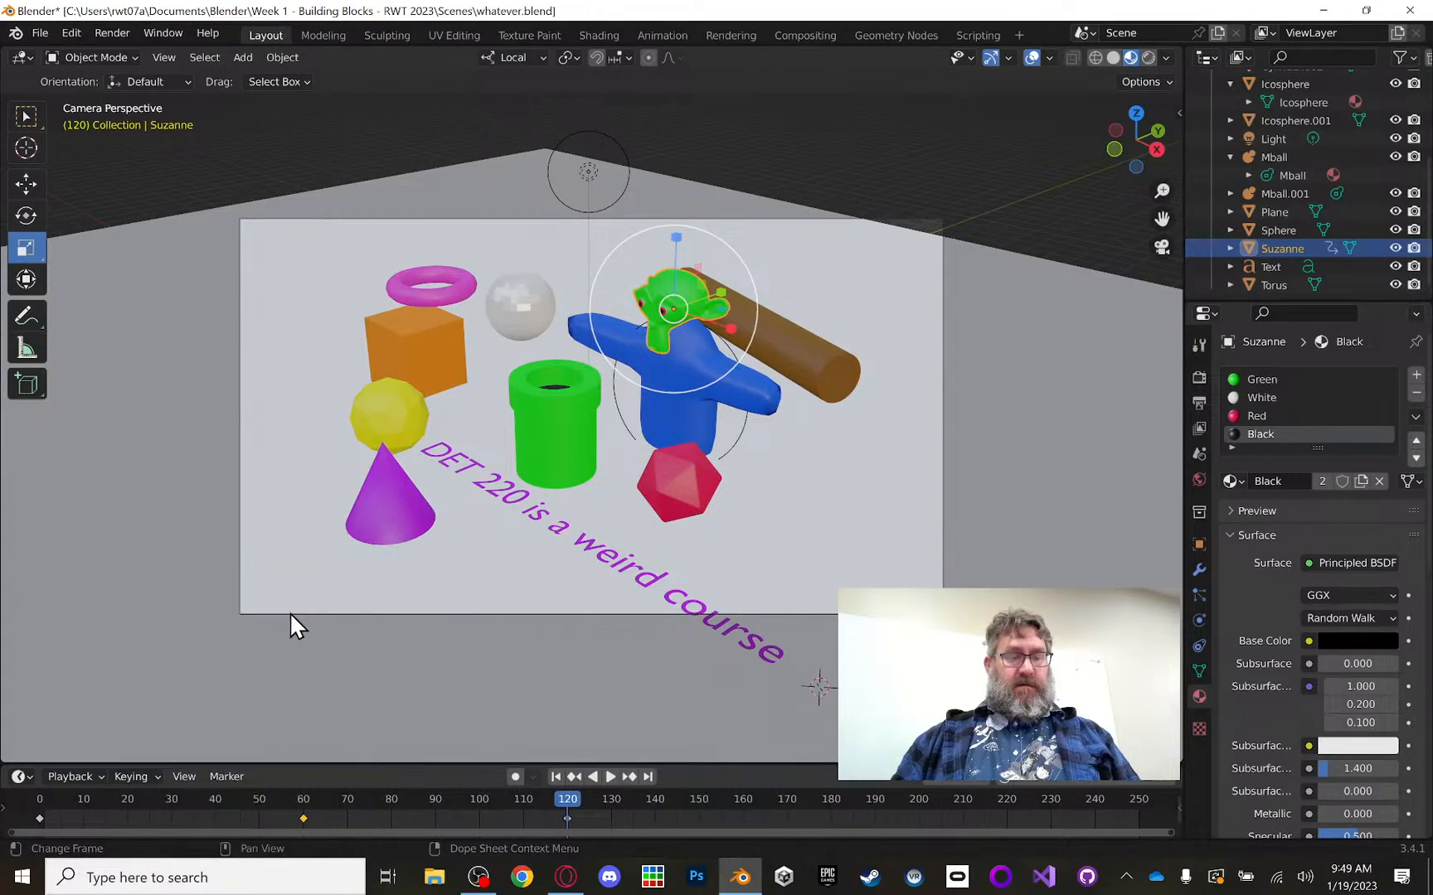
pyautogui.click(430, 816)
pyautogui.moveTo(436, 805); pyautogui.dragTo(440, 799)
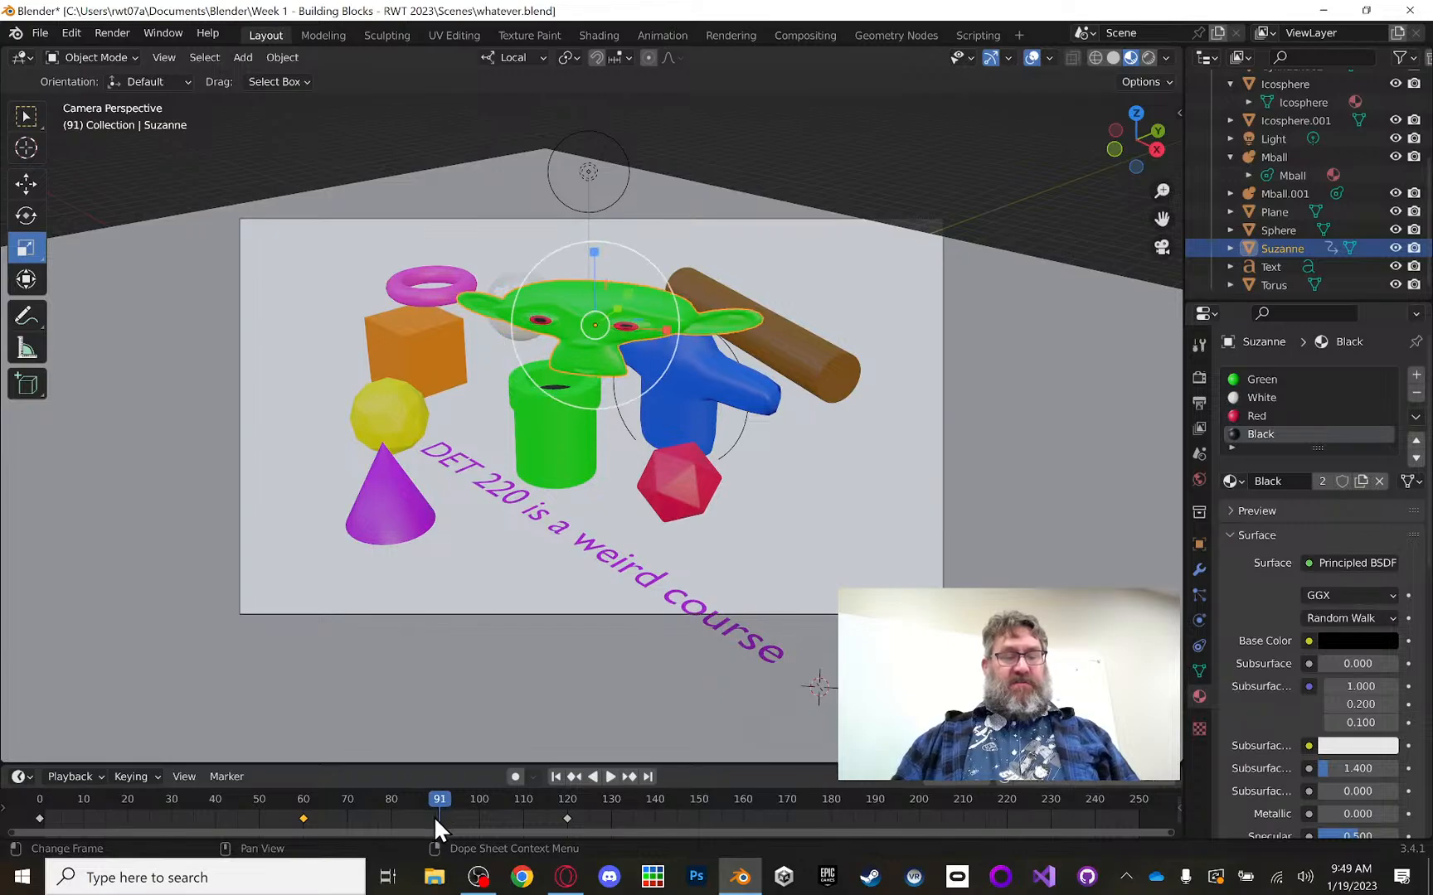
pyautogui.rightClick(435, 818)
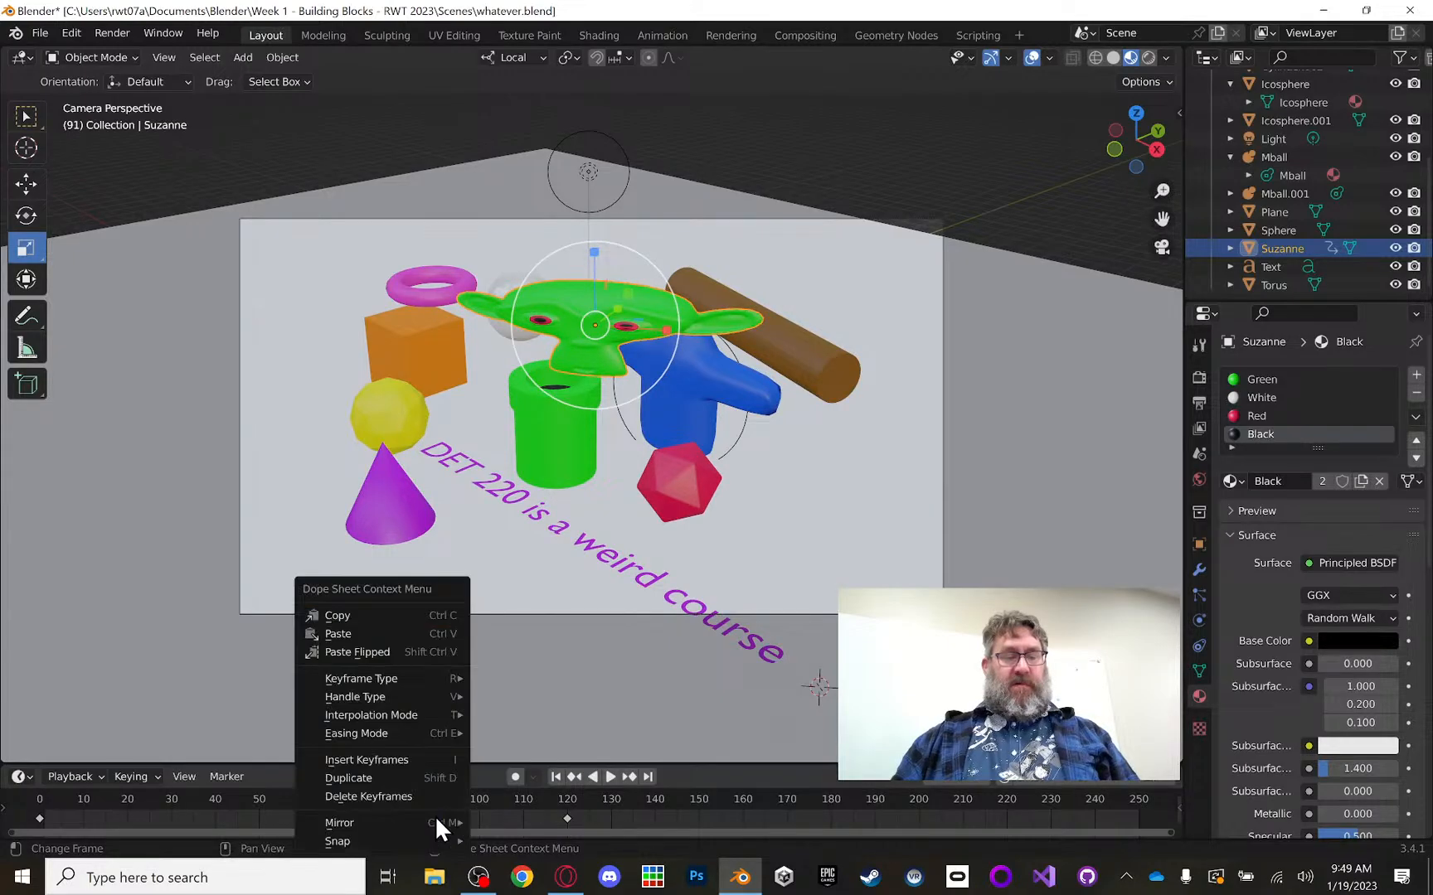
pyautogui.click(426, 636)
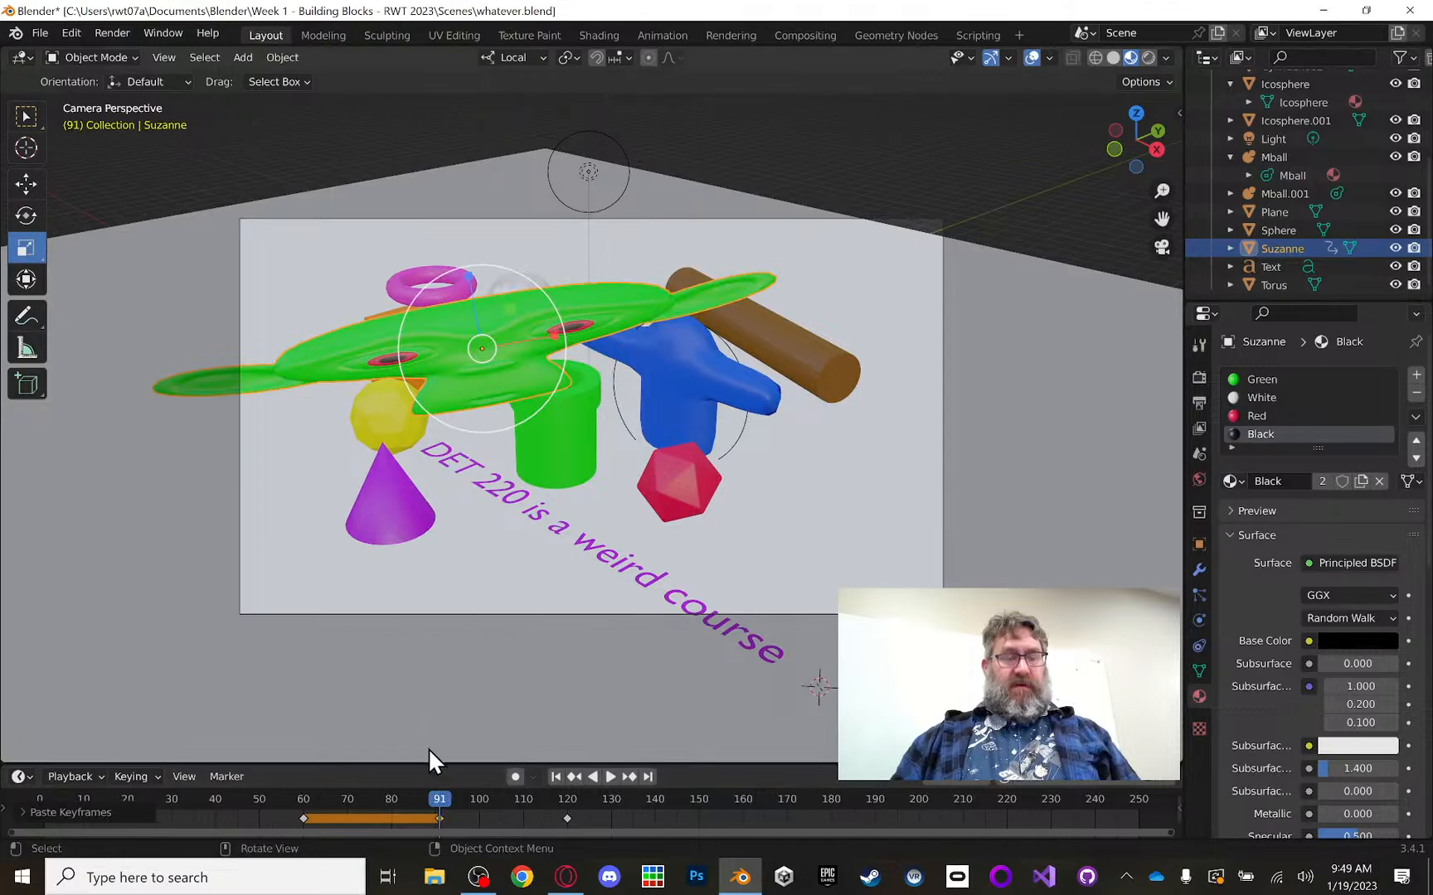
# Step: Preview the held pose, and shift the monkey head's final keyframe from frame 120 to about frame 221
pyautogui.moveTo(440, 798); pyautogui.dragTo(407, 794)
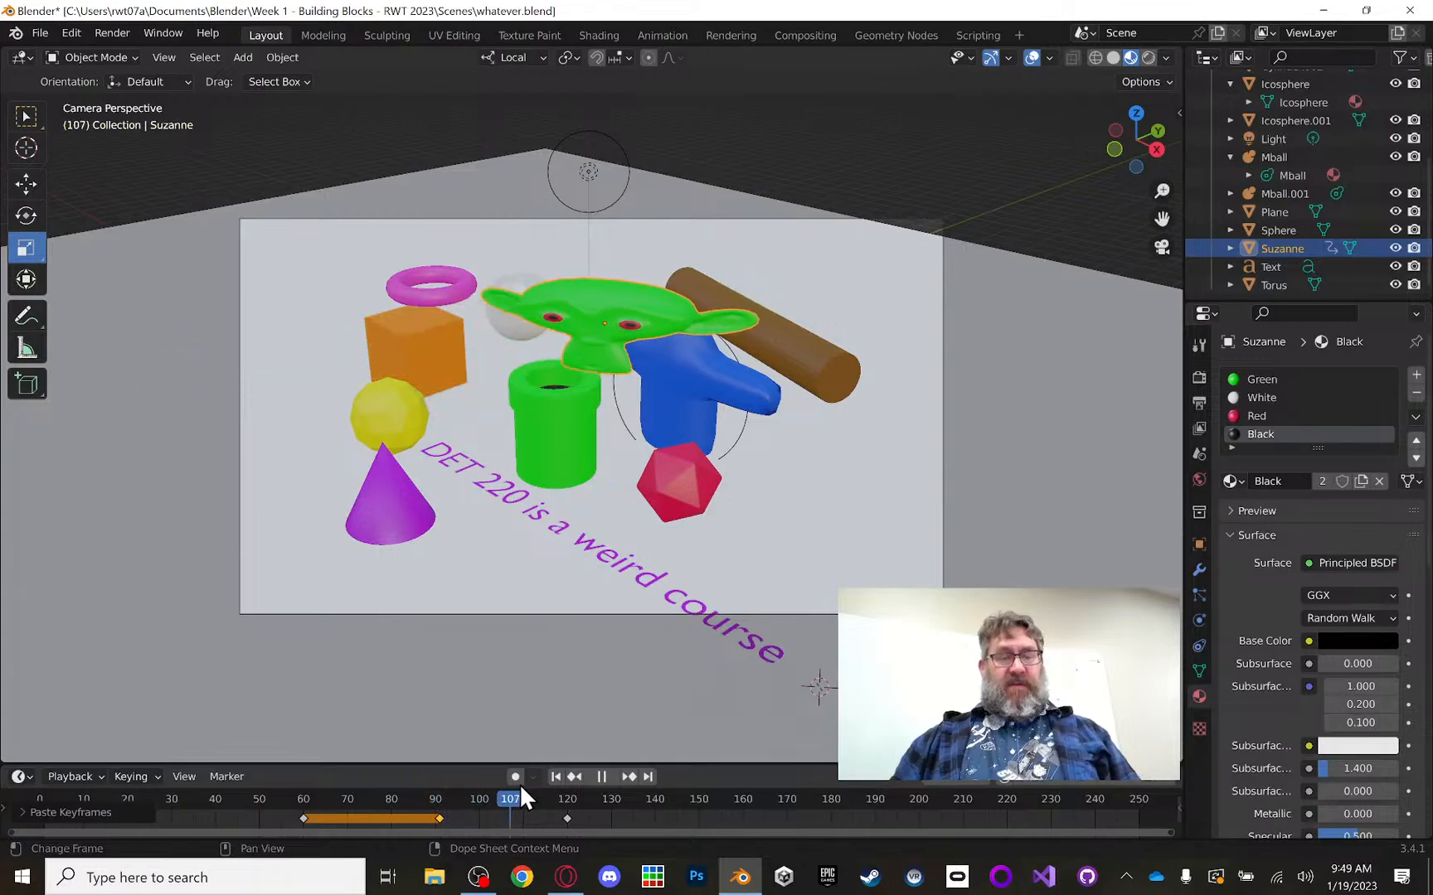
pyautogui.press('space')
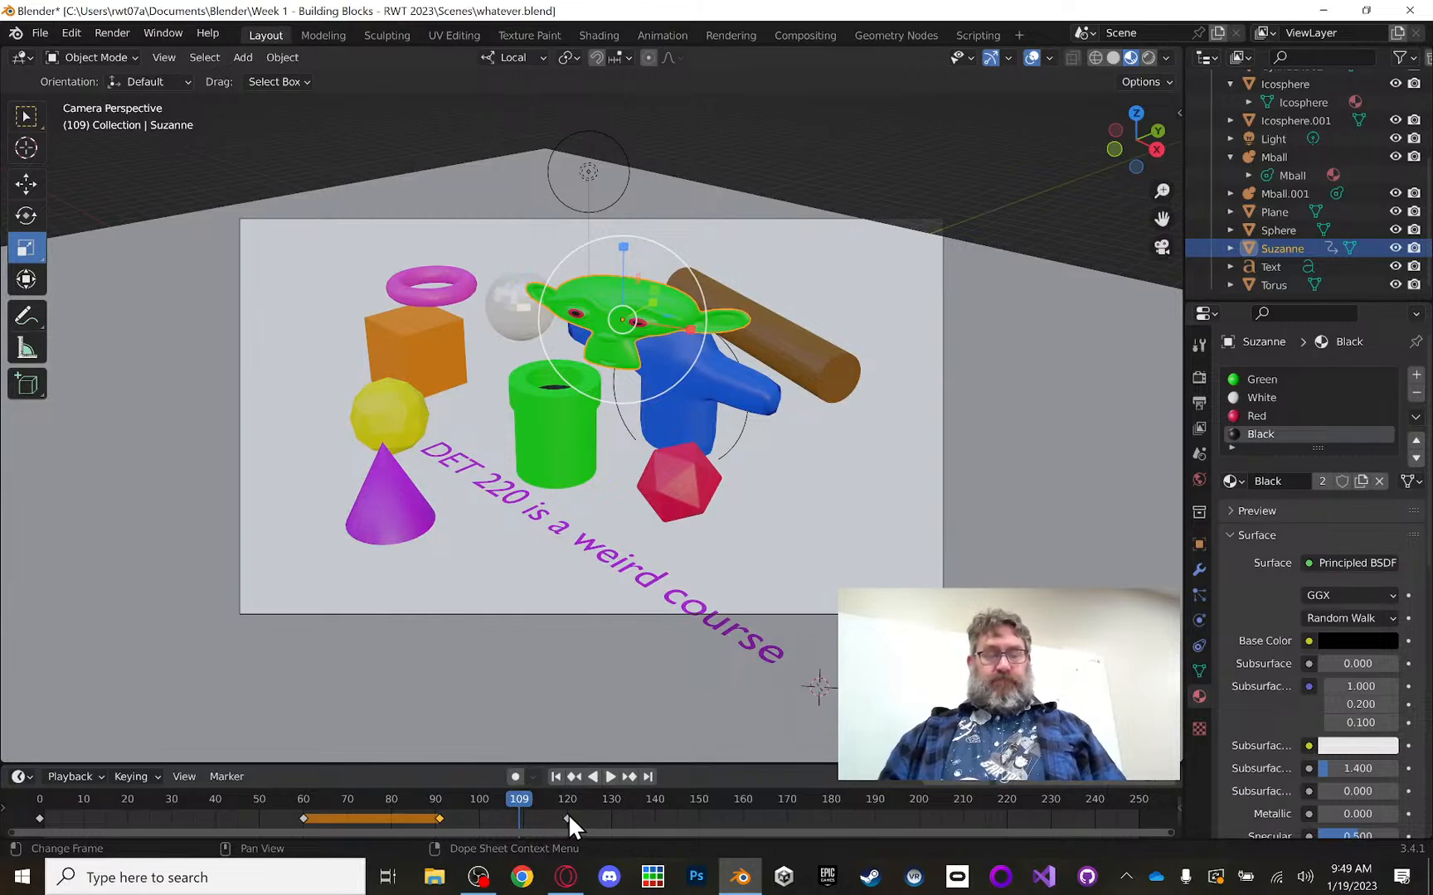
pyautogui.moveTo(567, 818); pyautogui.dragTo(1011, 831)
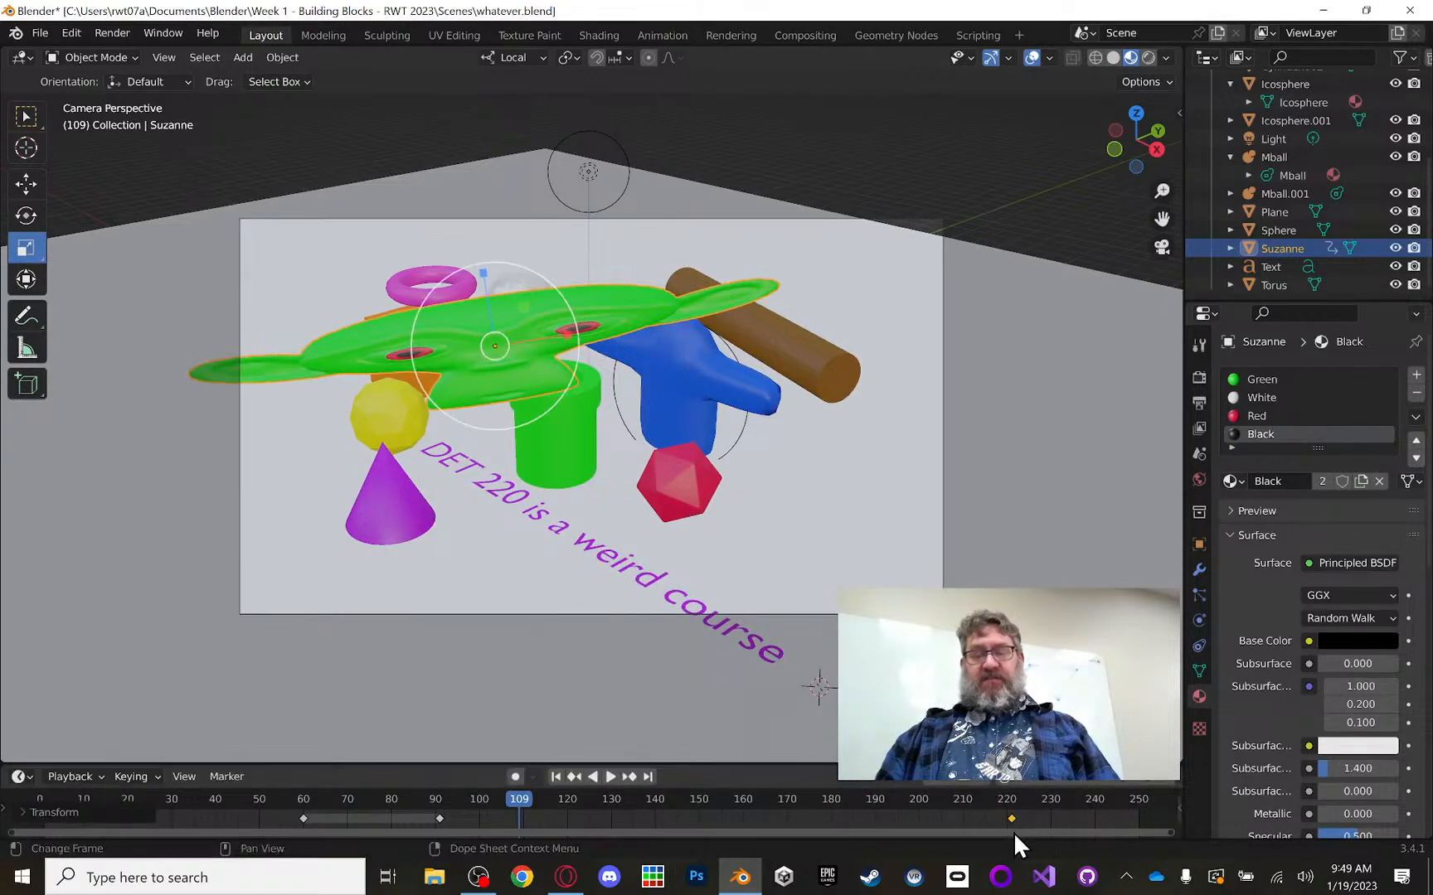
# Step: Scrub through the retimed animation from frame 0 to about frame 248 and return to frame 0
pyautogui.press('space')
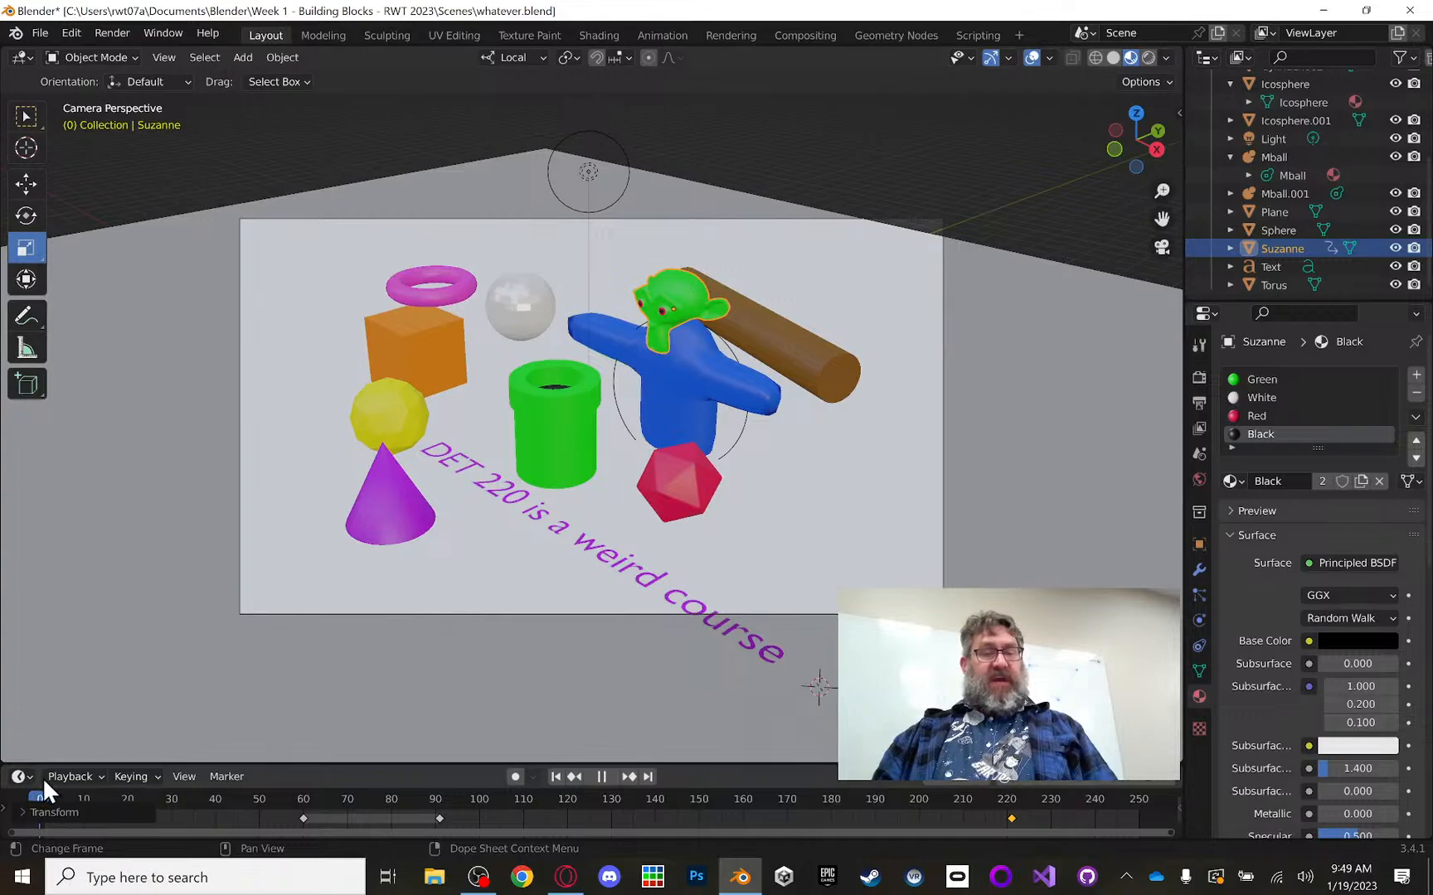
pyautogui.moveTo(42, 788); pyautogui.dragTo(299, 800)
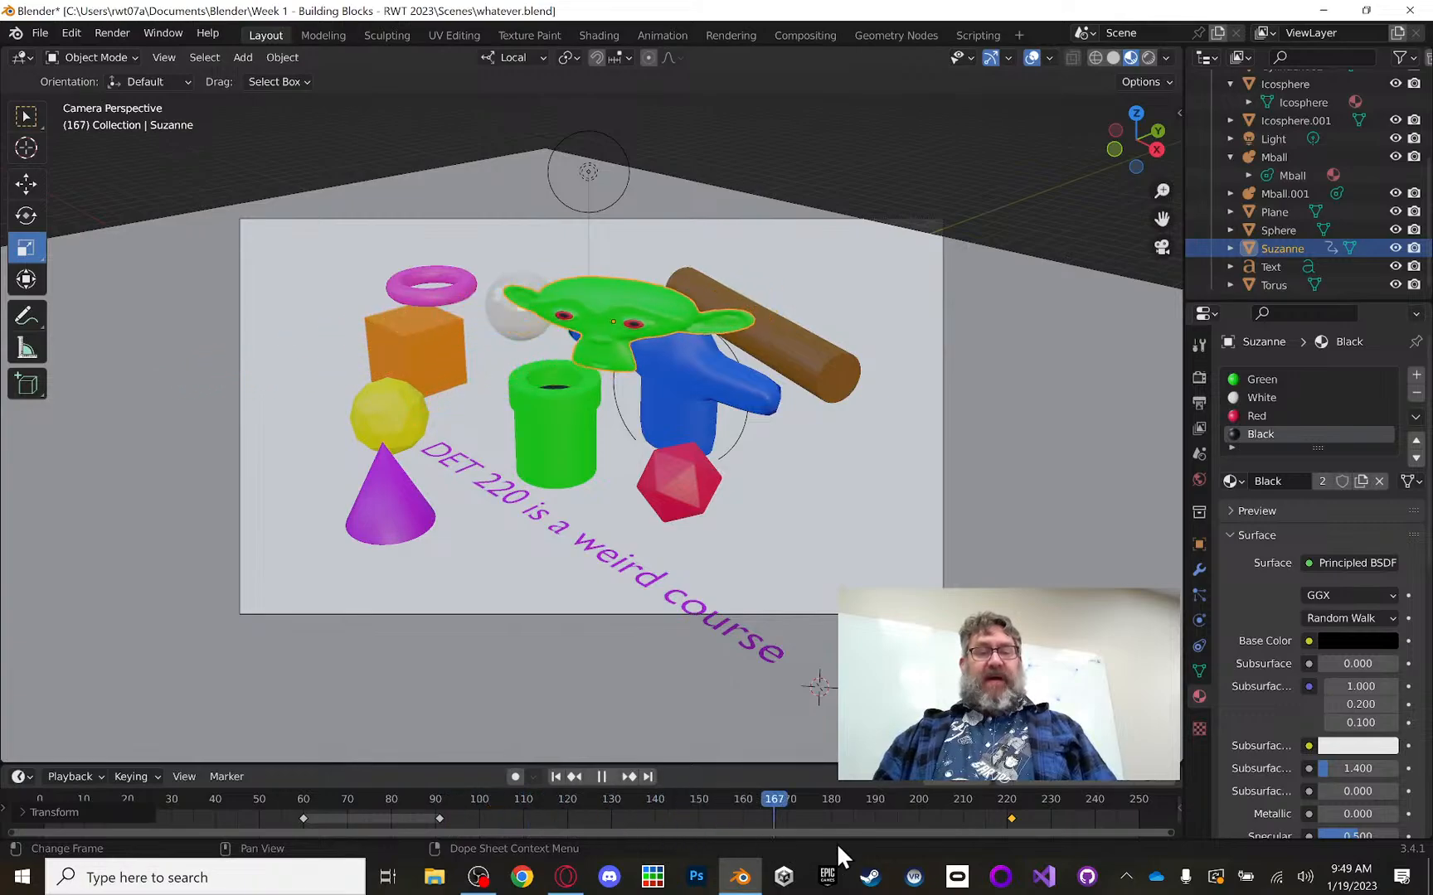
pyautogui.moveTo(1019, 850); pyautogui.dragTo(1130, 845)
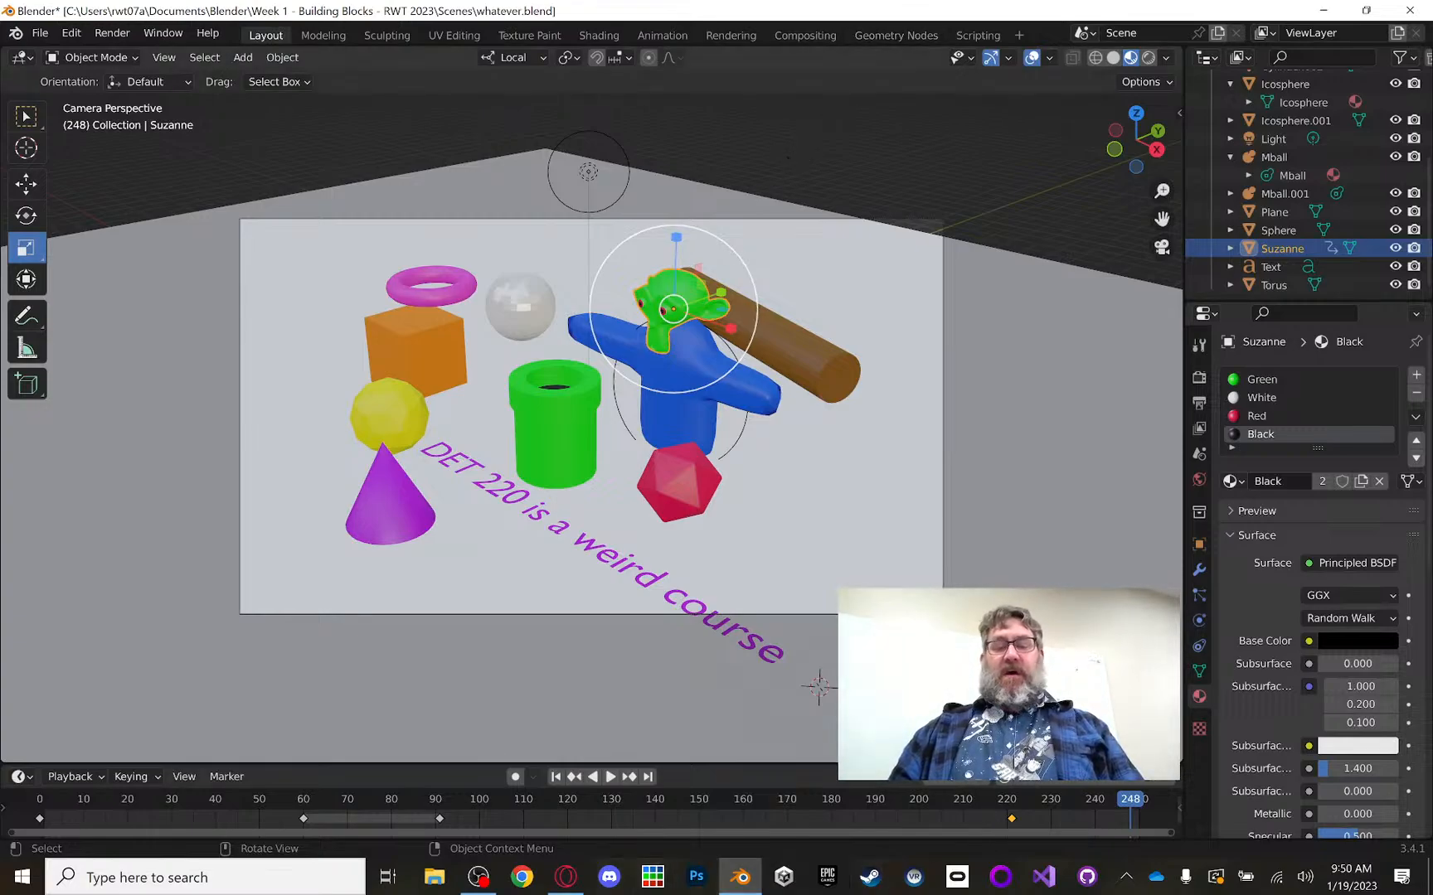
pyautogui.press('space')
pyautogui.click(999, 809)
pyautogui.moveTo(998, 809); pyautogui.dragTo(33, 750)
pyautogui.press('space')
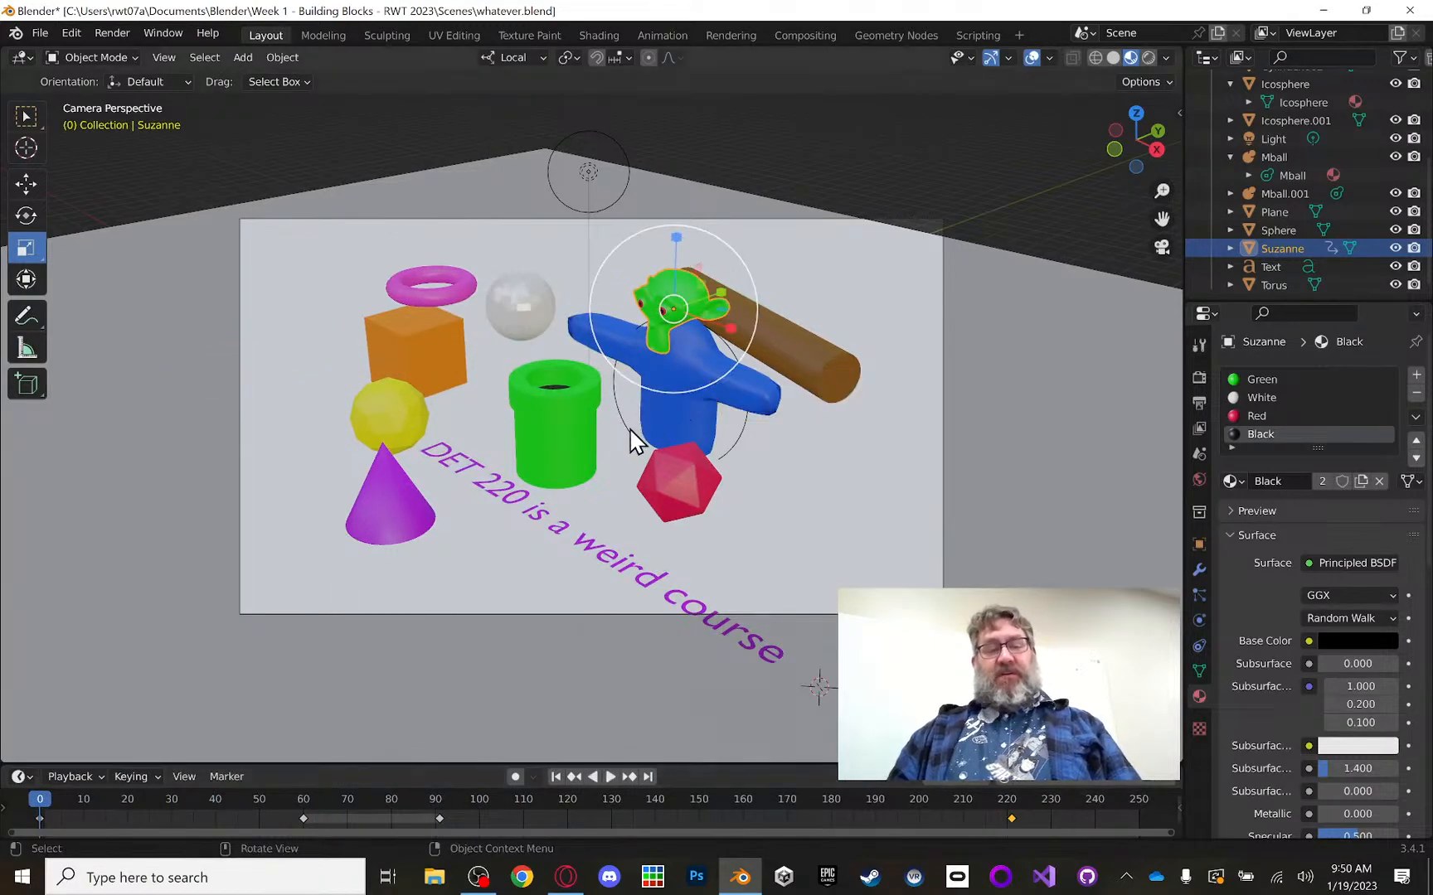
# Step: Move the purple text about -8.92 m along its local Y axis, out of the camera frame at frame 0
pyautogui.click(514, 493)
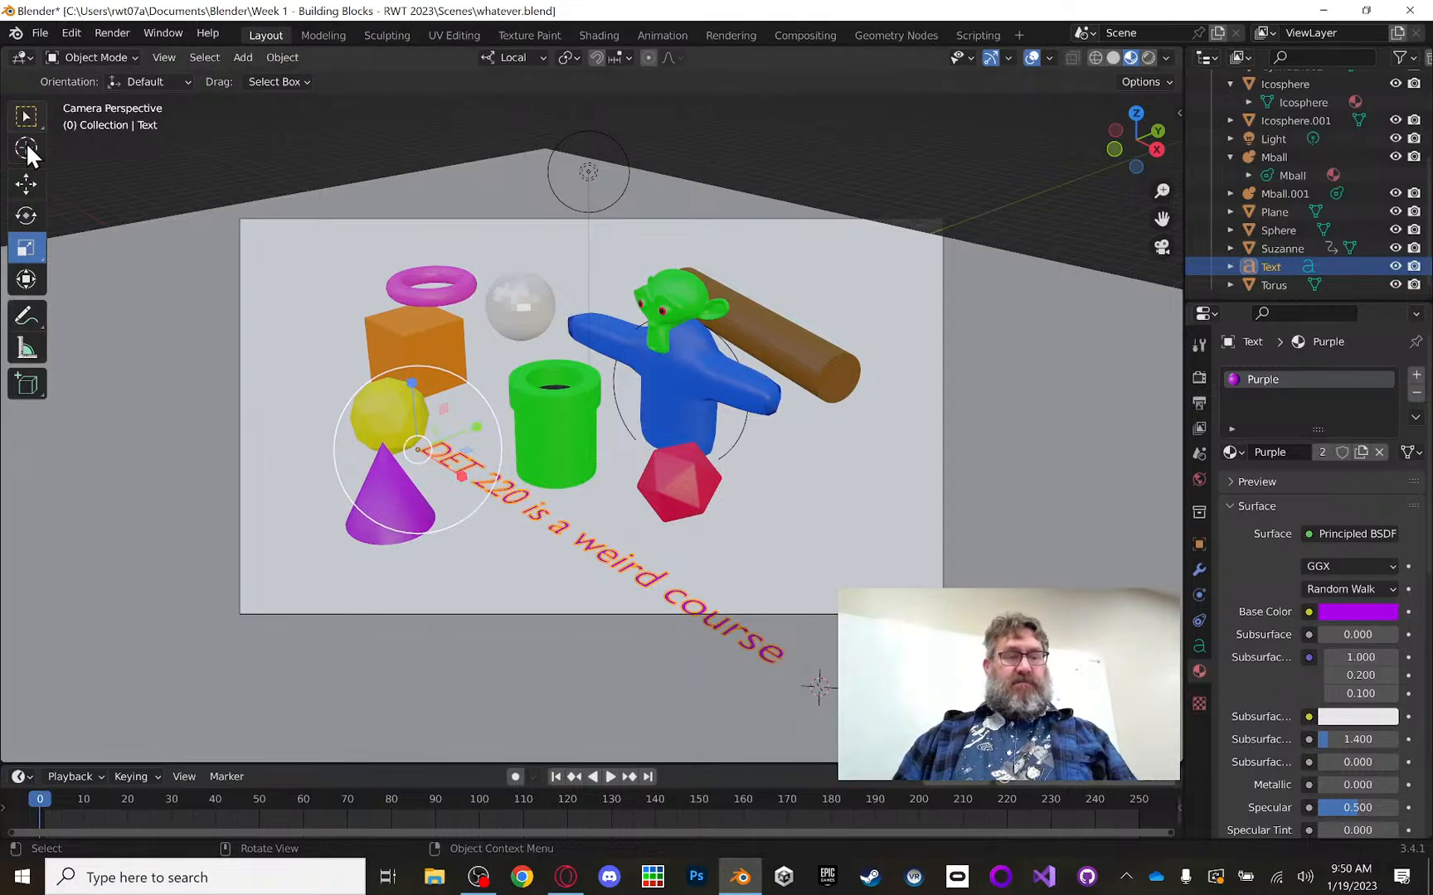
pyautogui.click(26, 184)
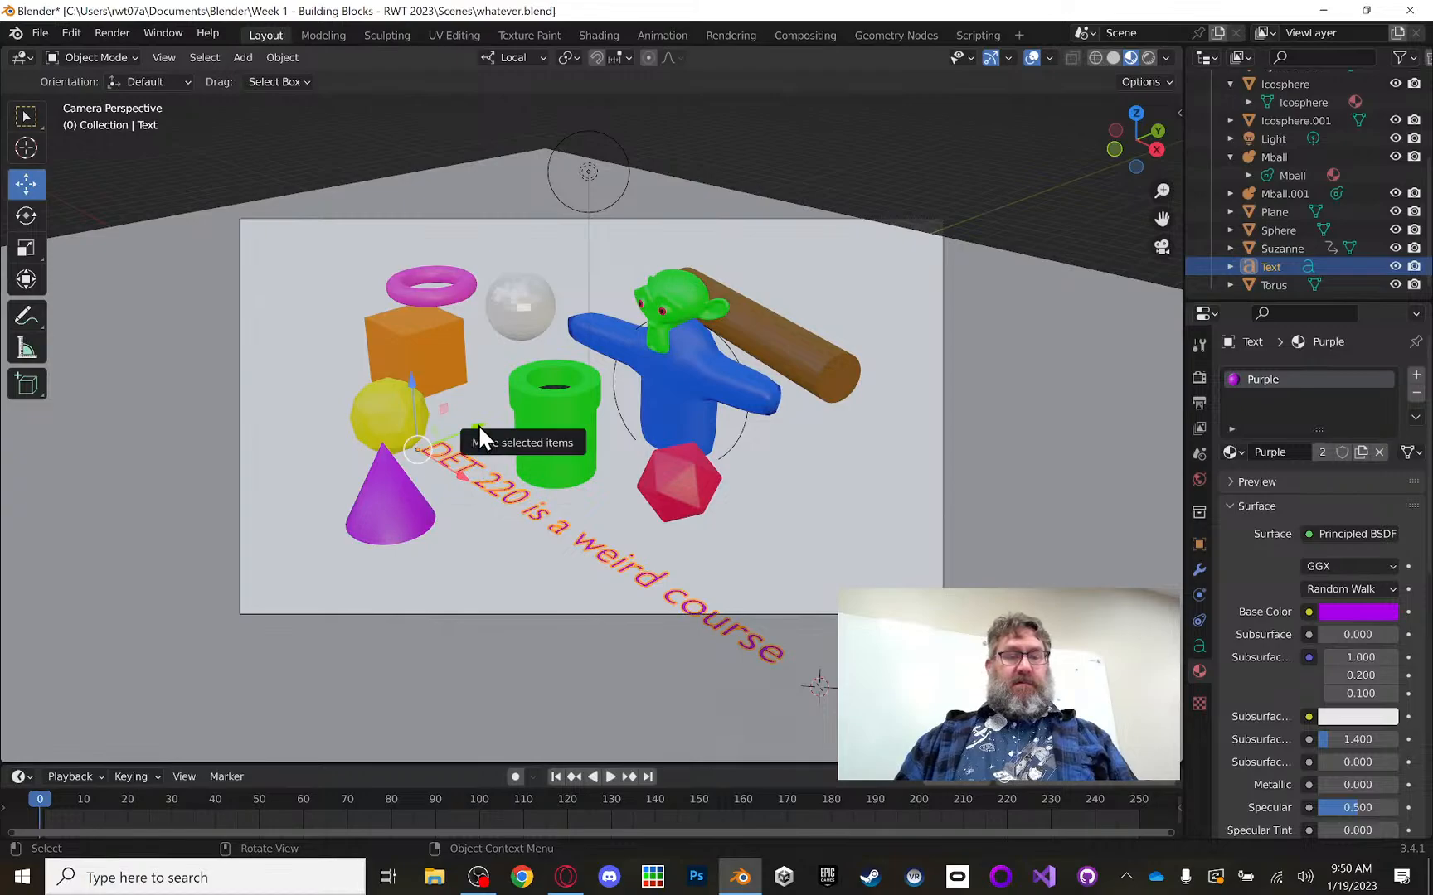
pyautogui.moveTo(477, 425); pyautogui.dragTo(90, 594)
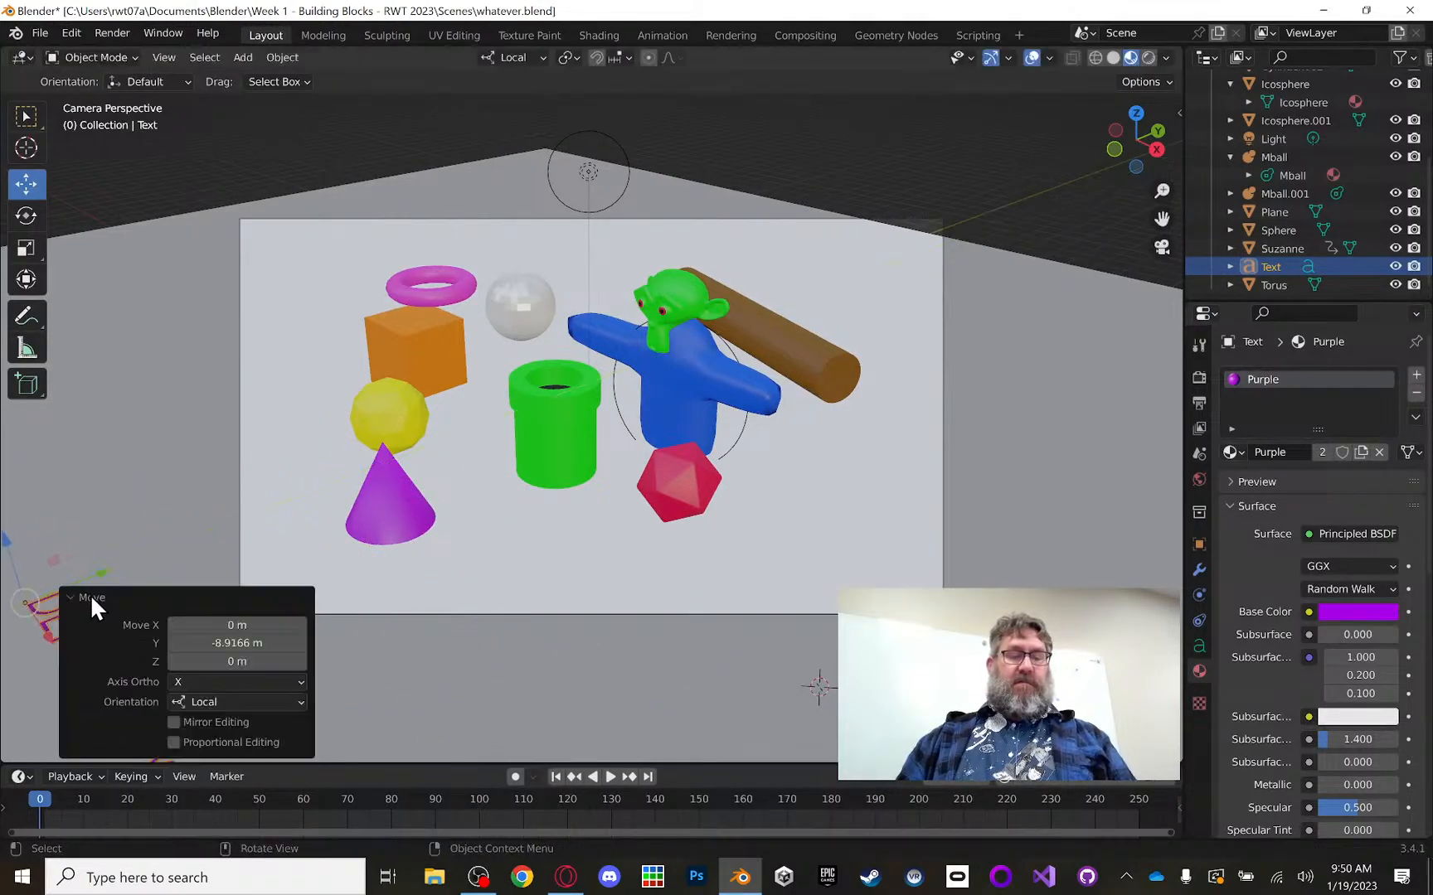
# Step: Insert a Location, Rotation & Scale keyframe for the purple text at frame 0
pyautogui.click(144, 412)
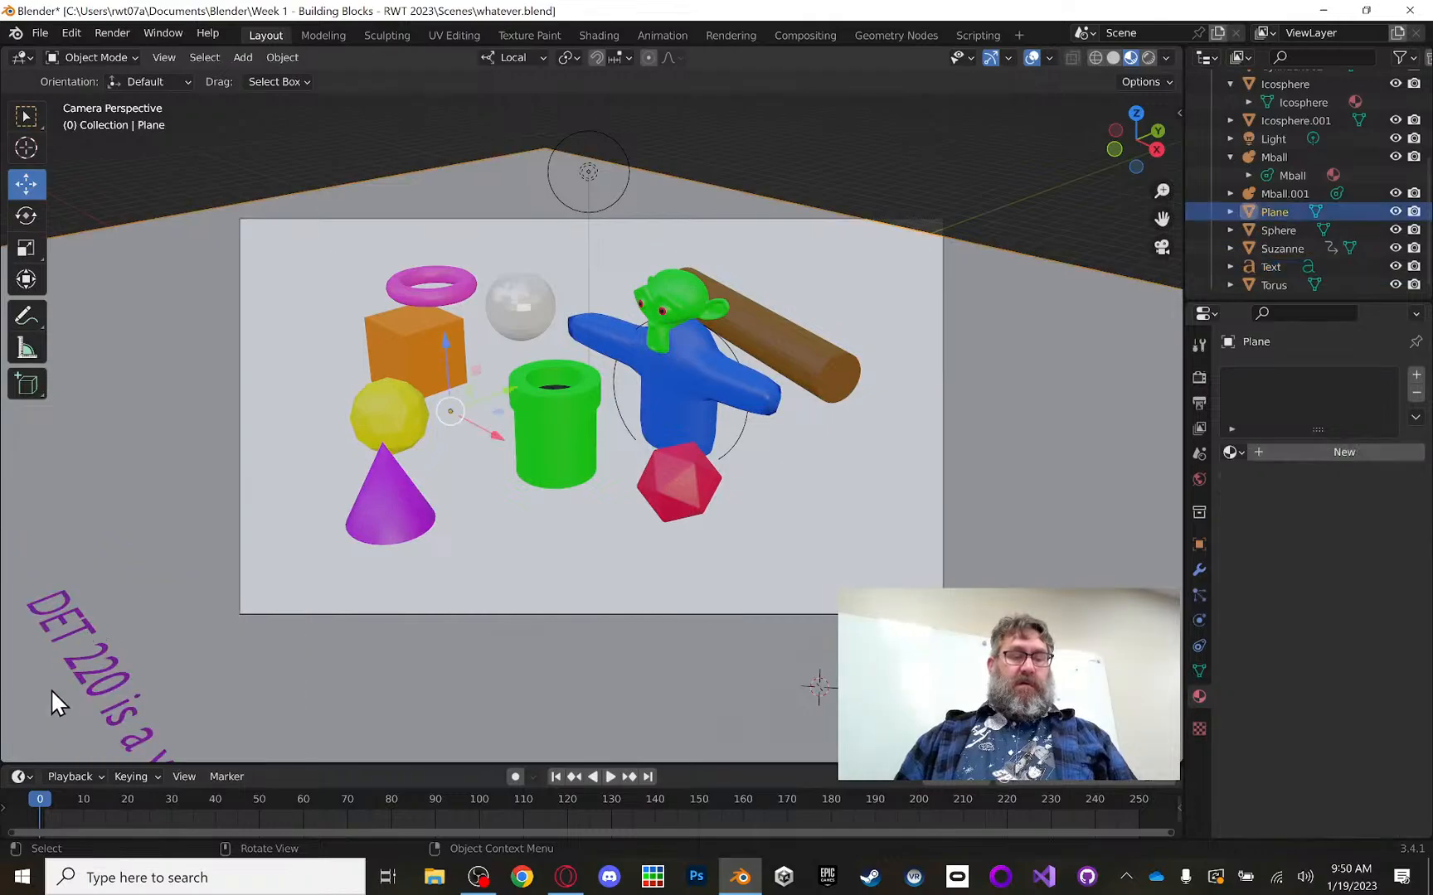
pyautogui.click(64, 598)
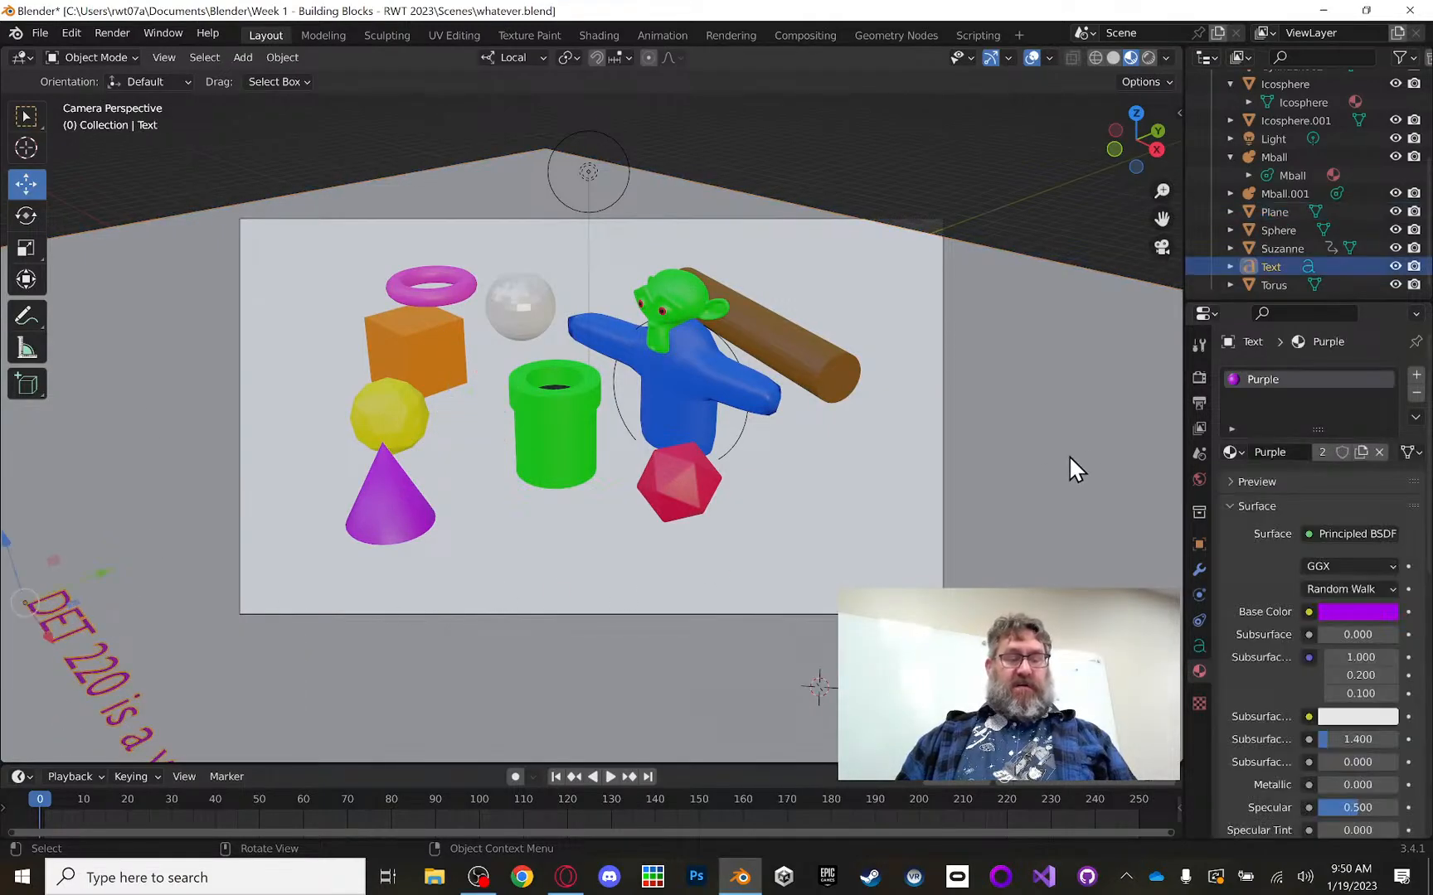
pyautogui.press('i')
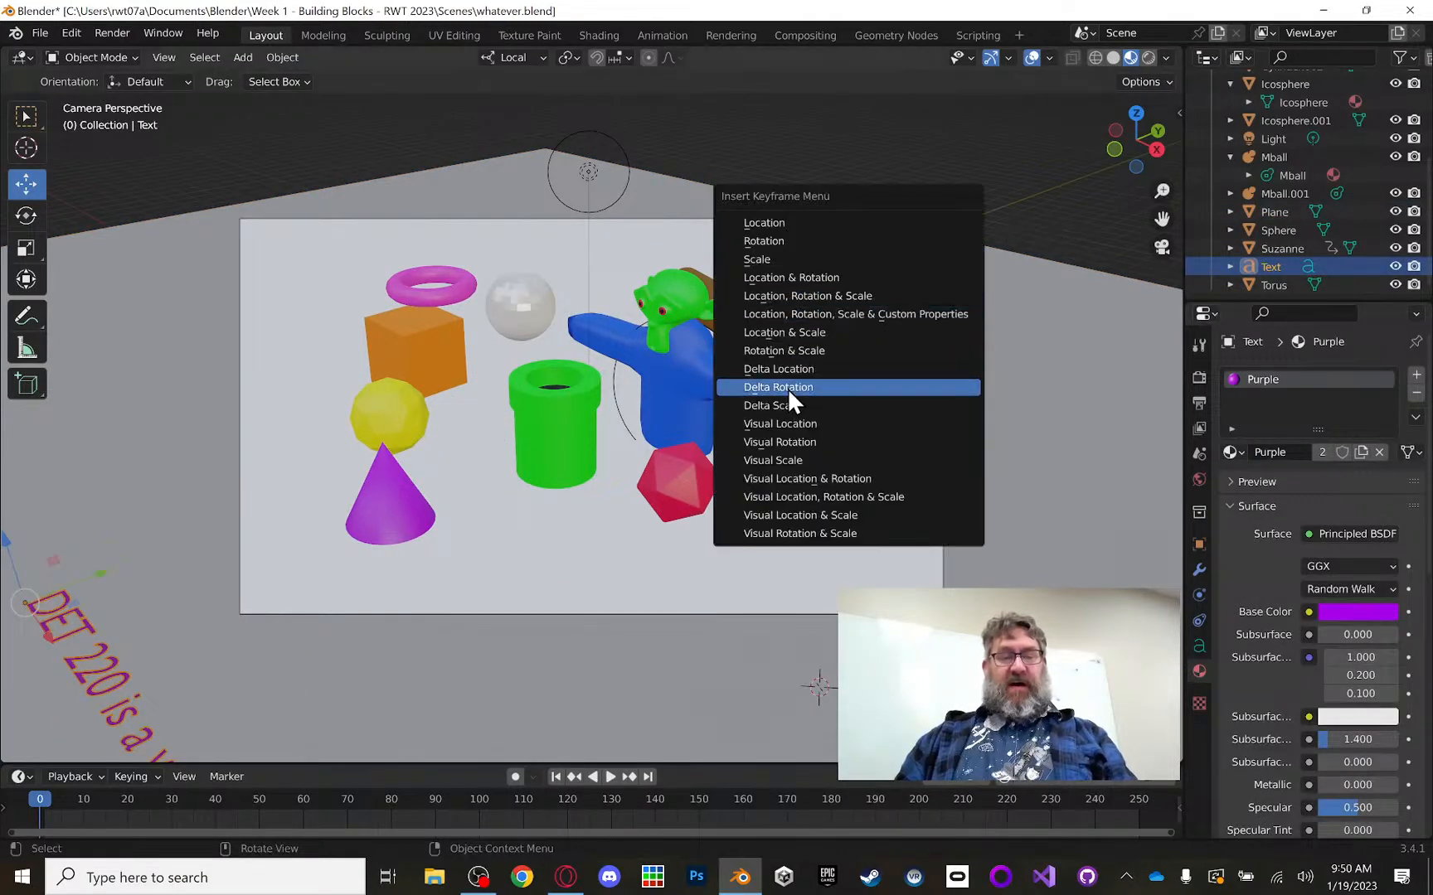
pyautogui.click(835, 296)
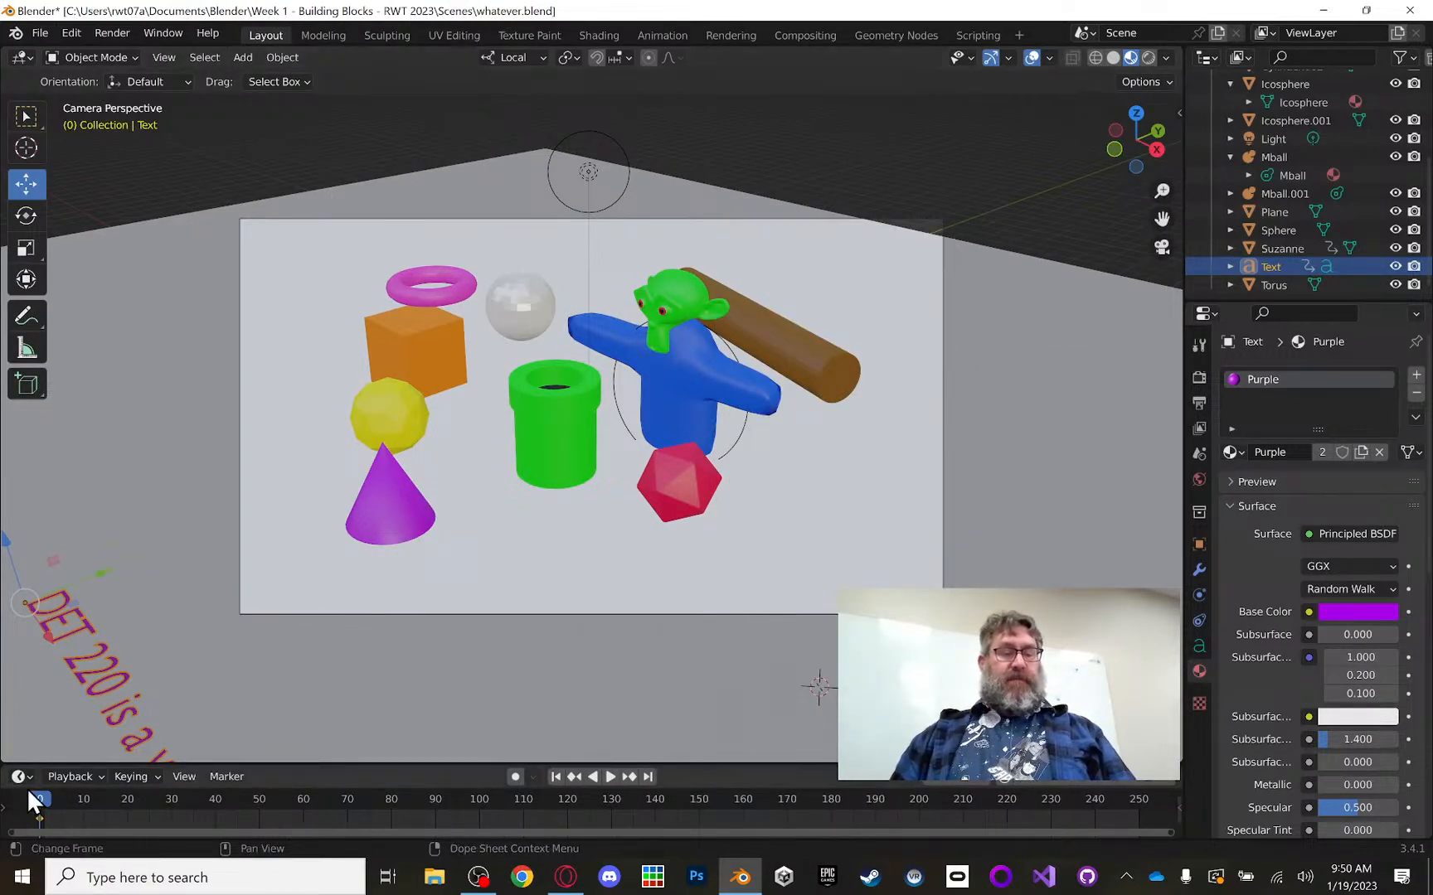
# Step: Go to frame 80 and move the text about 9.63 m along its local Y axis, back into the camera frame
pyautogui.moveTo(45, 798); pyautogui.dragTo(234, 802)
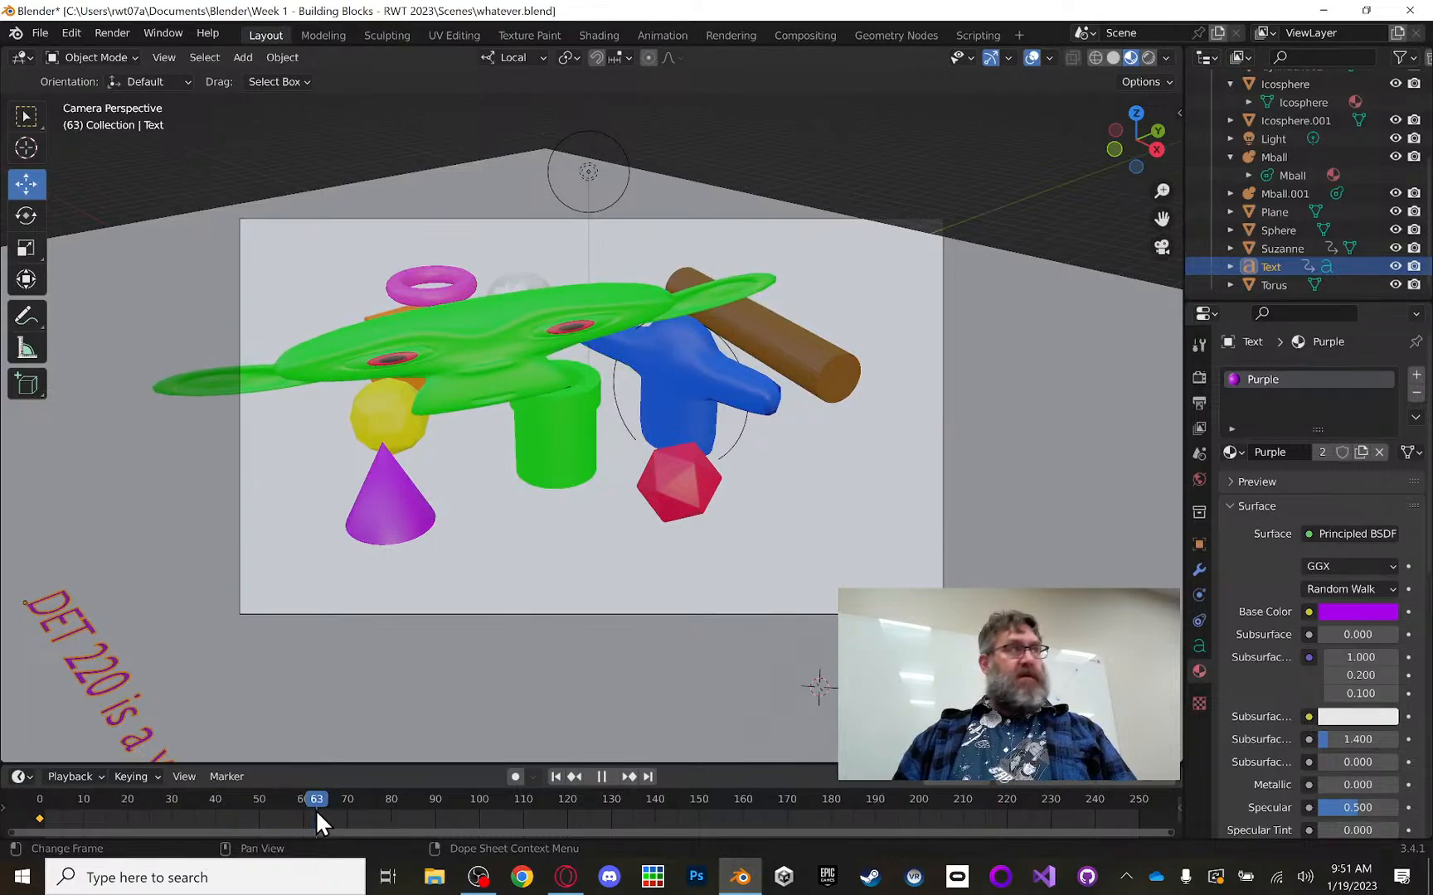
pyautogui.press('space')
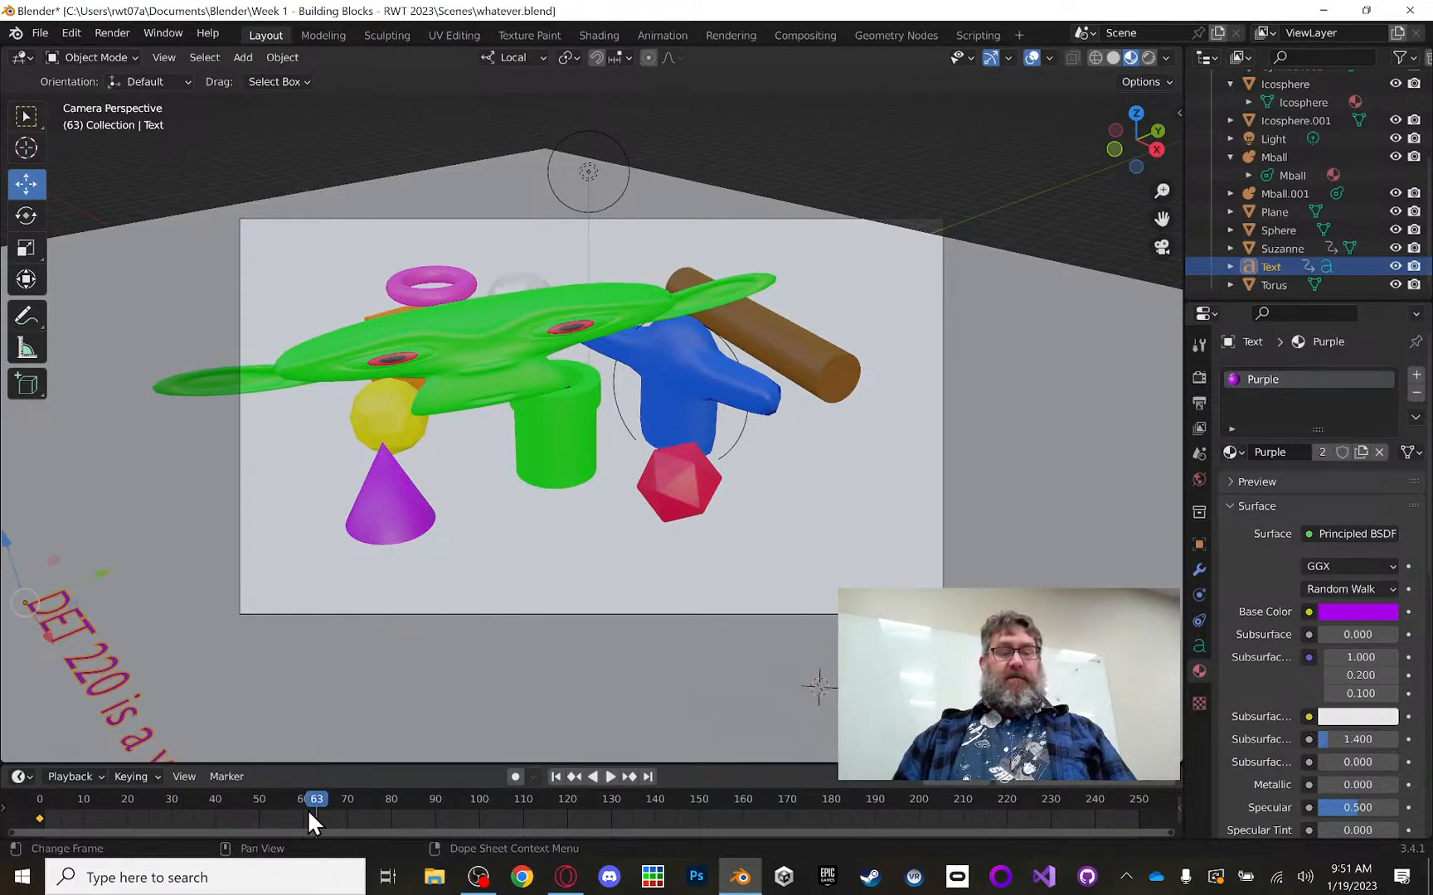
pyautogui.press('space')
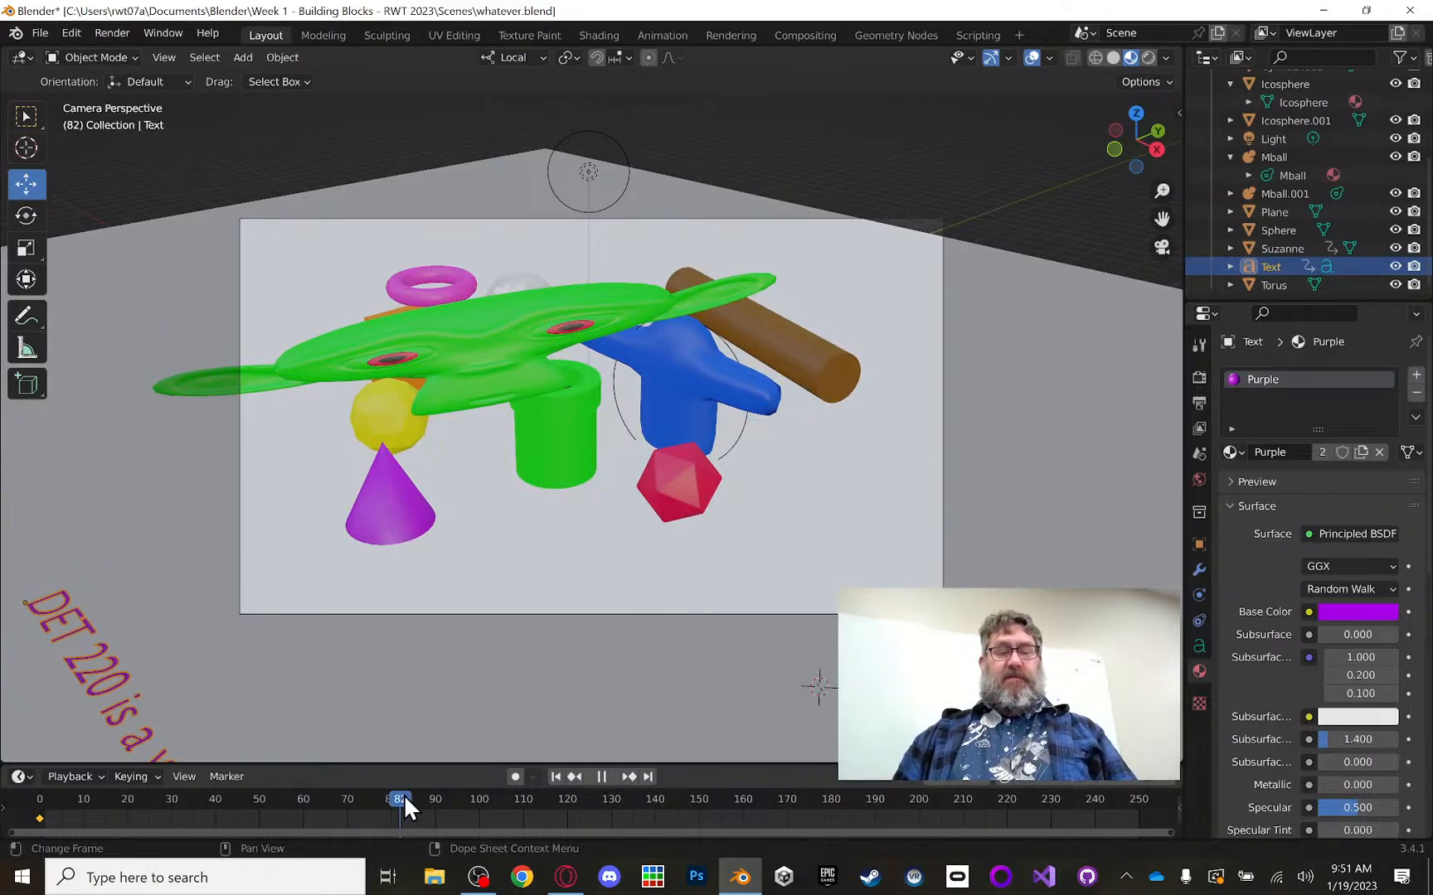
pyautogui.moveTo(403, 797); pyautogui.dragTo(445, 808)
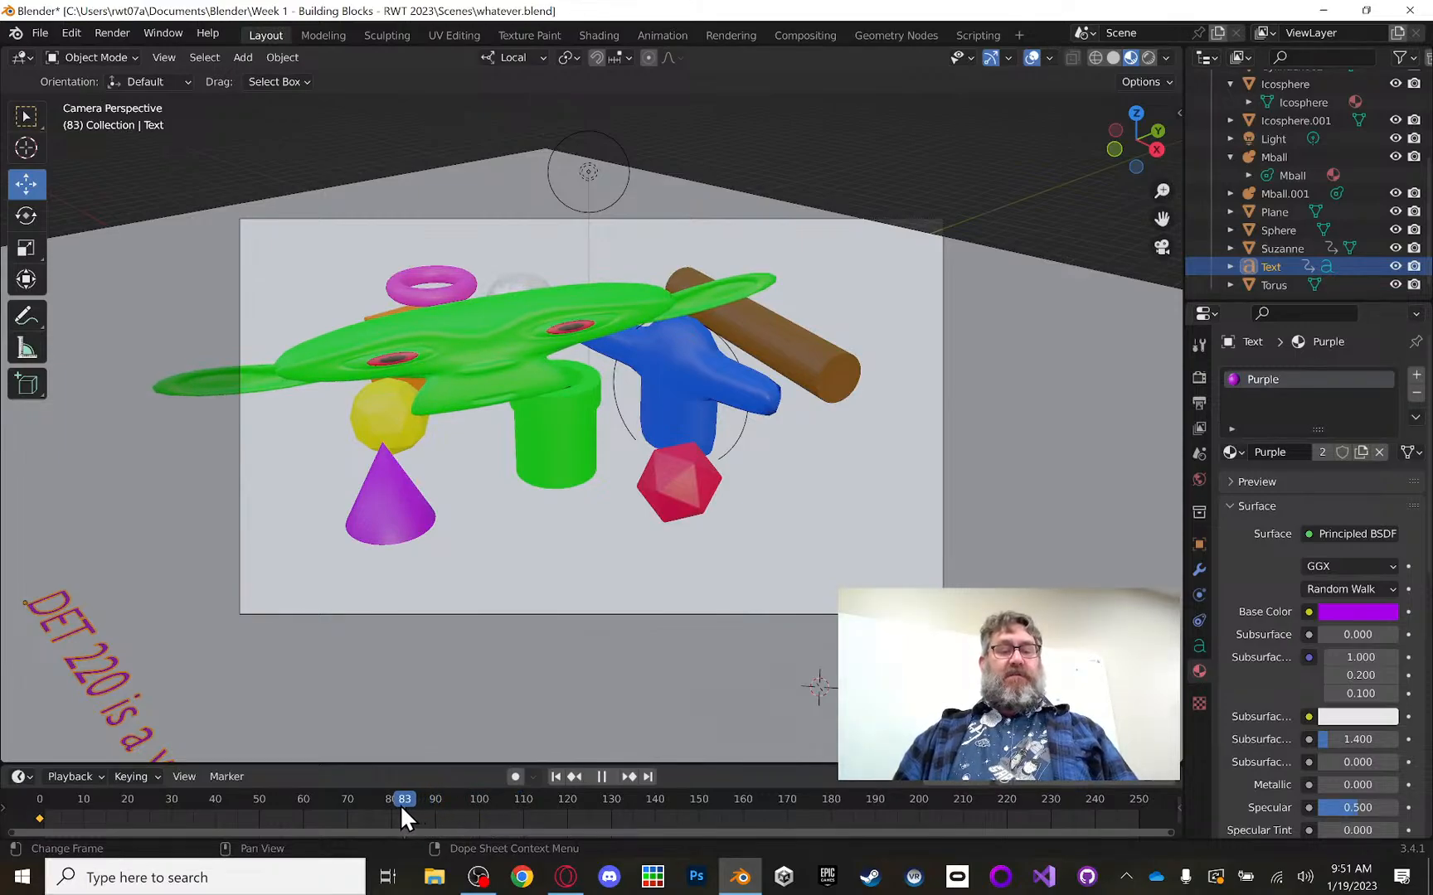
pyautogui.press('space')
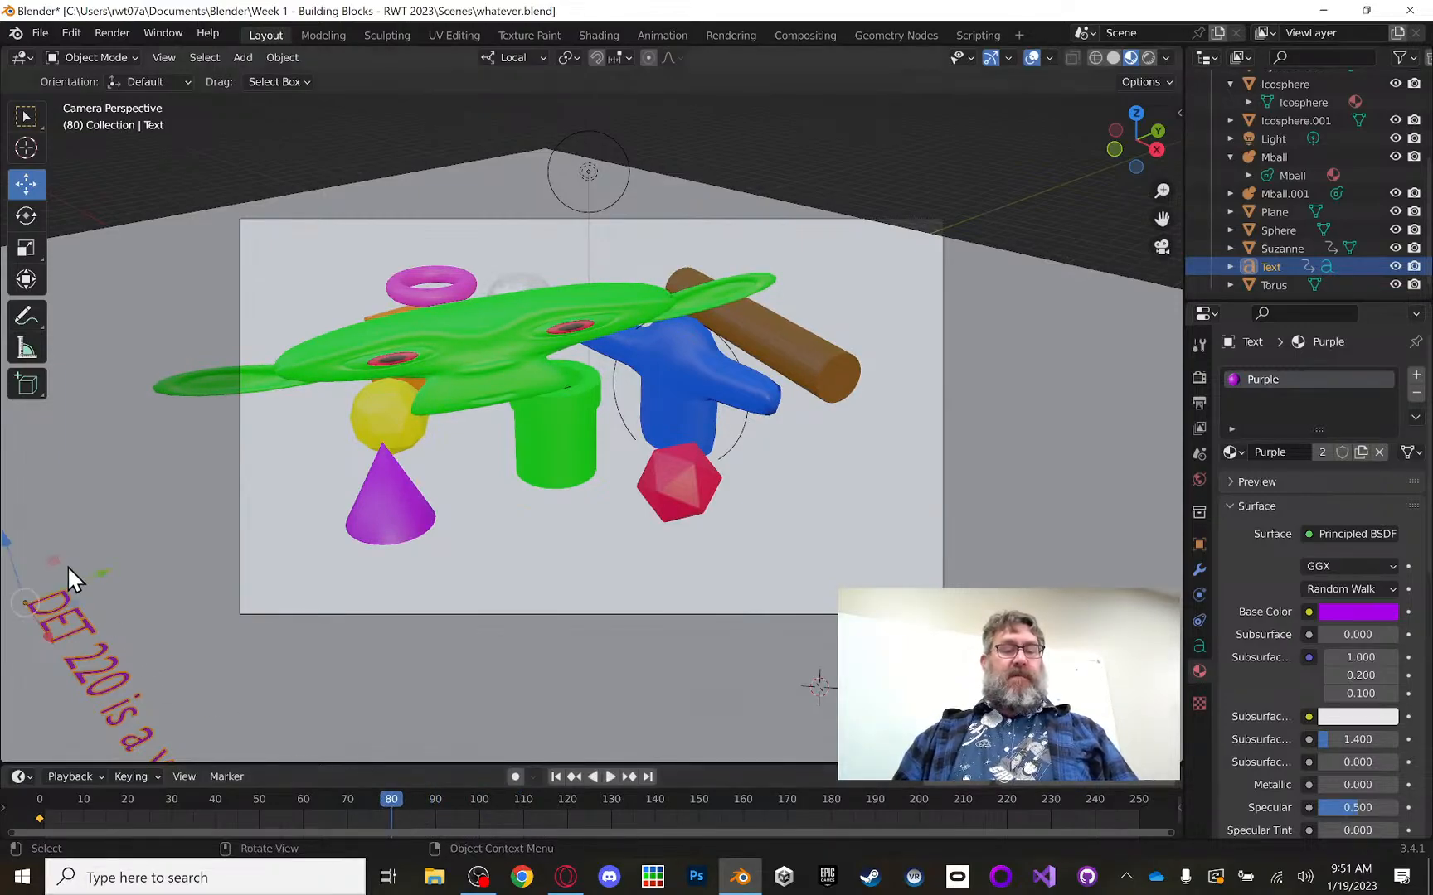
pyautogui.press('g')
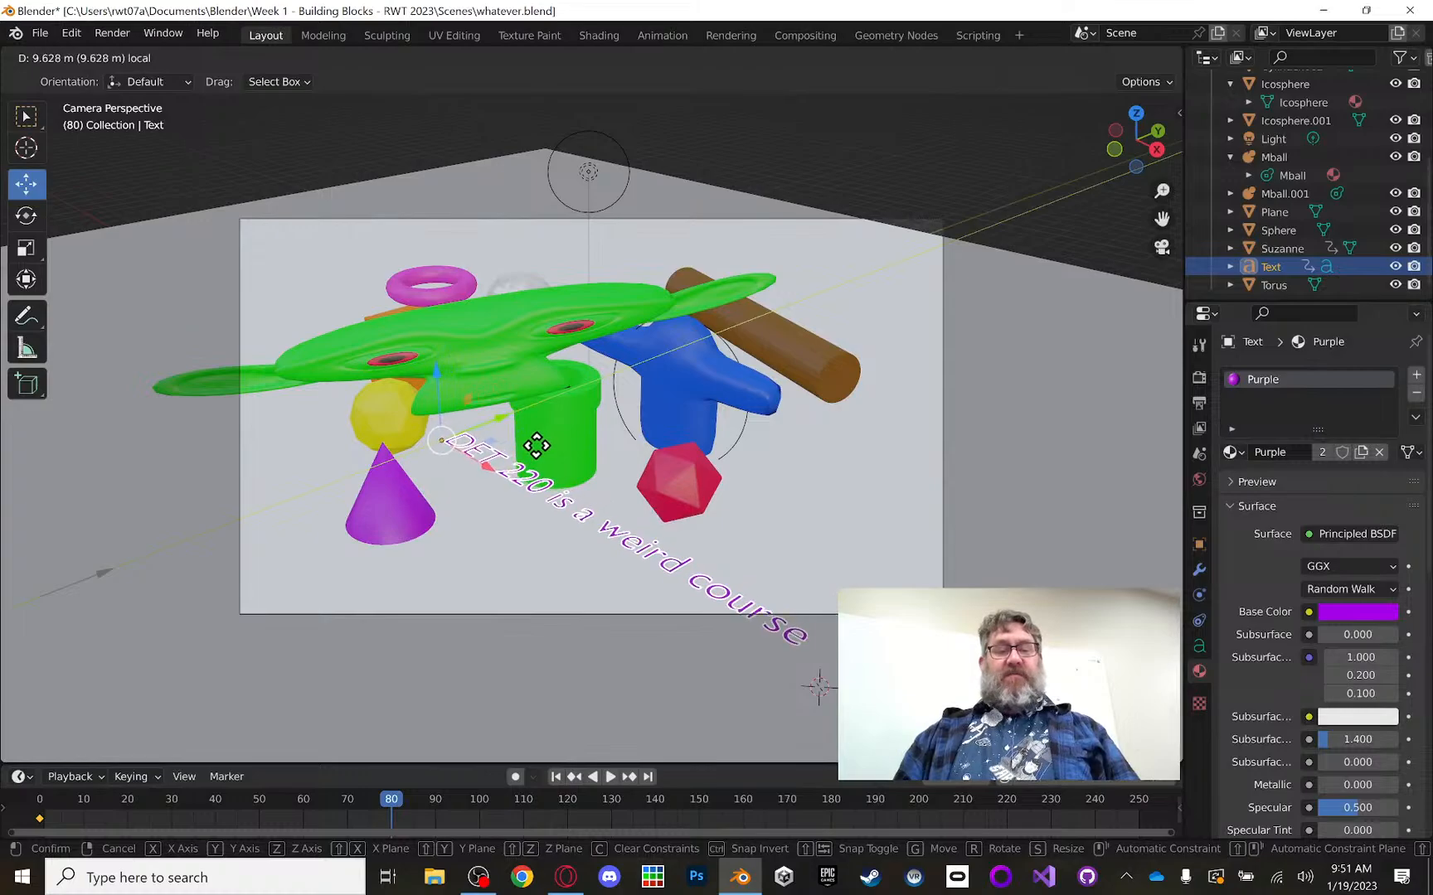
pyautogui.click(495, 458)
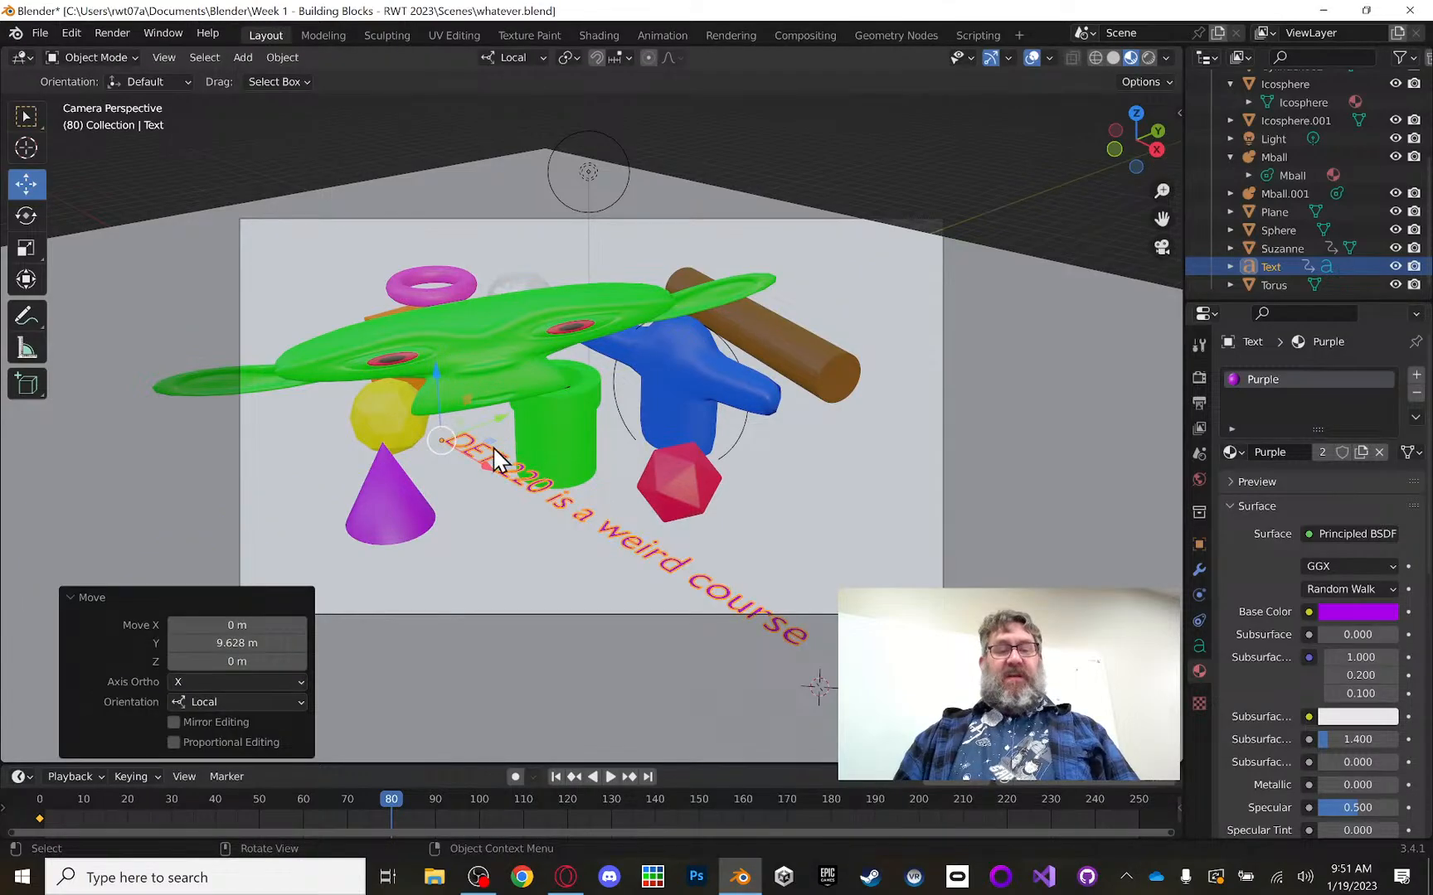
# Step: Turn the text toward the camera by rotating it about 49.8° on local Z, shifting it about -1.41 m on local X and tilting it about 41.9° on local X
pyautogui.click(26, 215)
pyautogui.moveTo(436, 475); pyautogui.dragTo(473, 485)
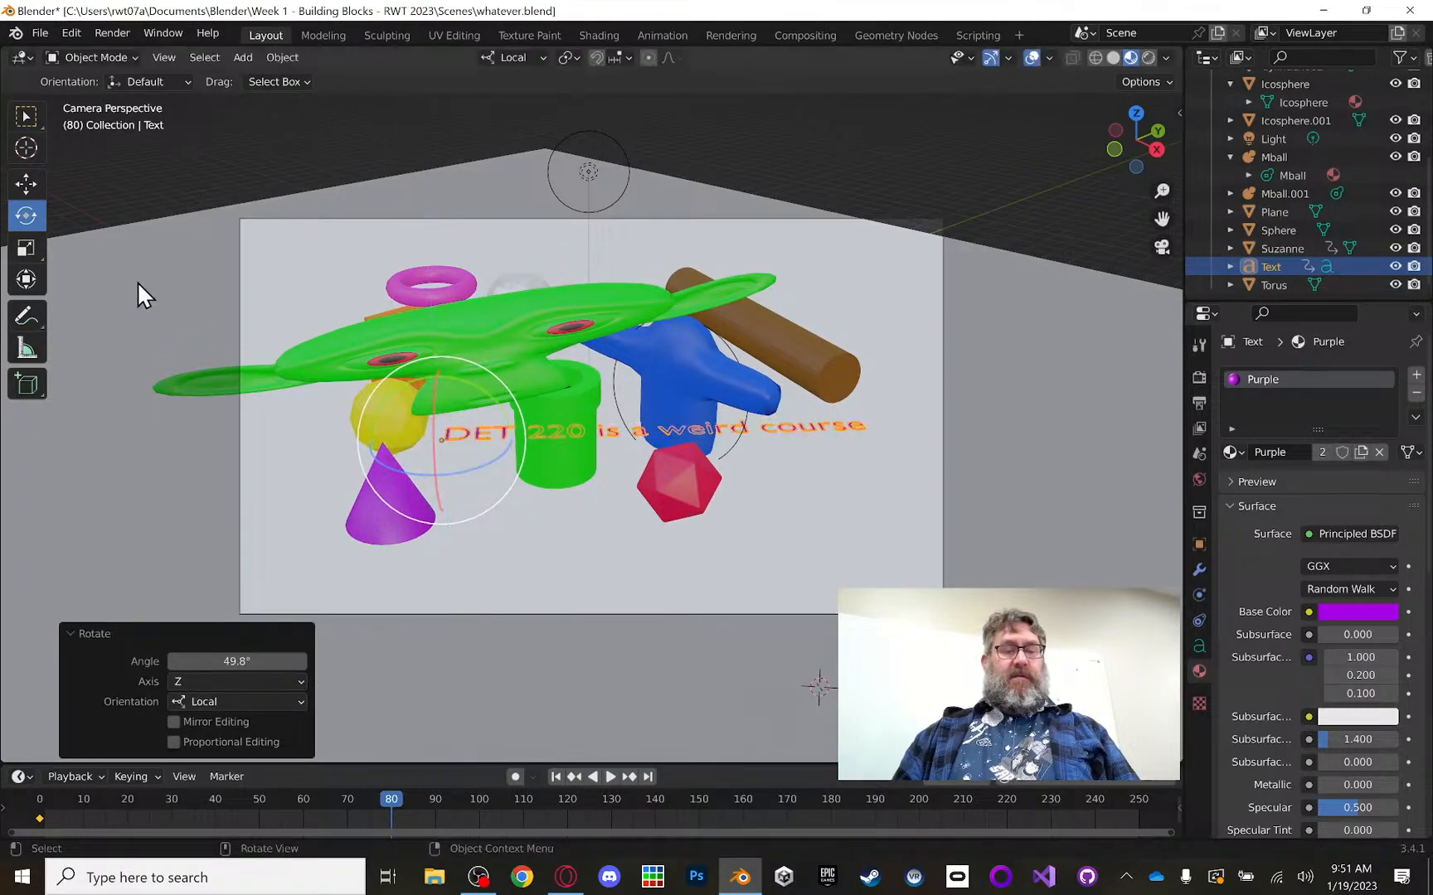
pyautogui.click(25, 178)
pyautogui.moveTo(435, 371); pyautogui.dragTo(431, 477)
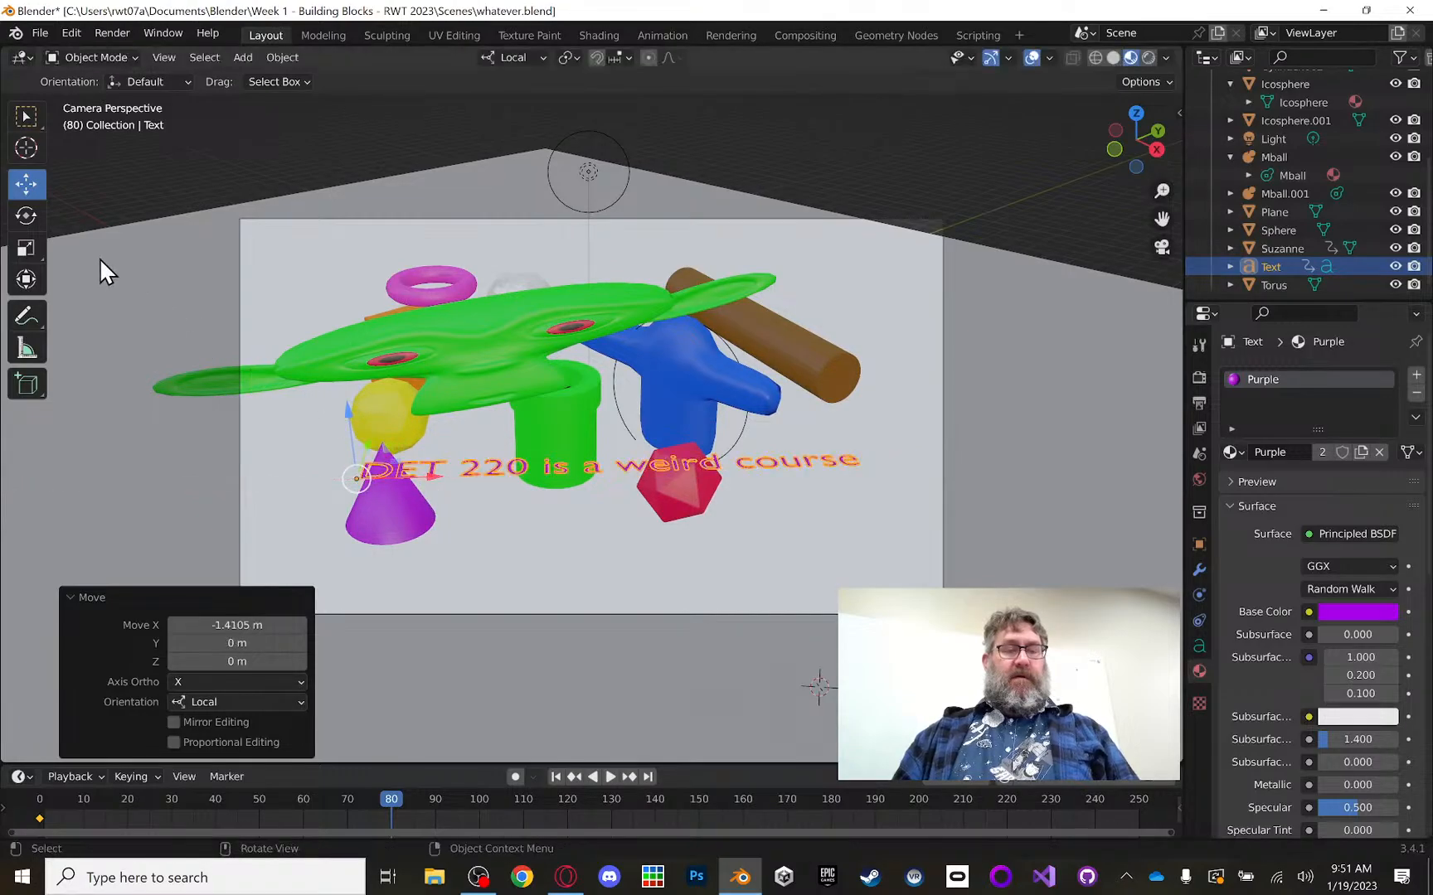
pyautogui.click(30, 216)
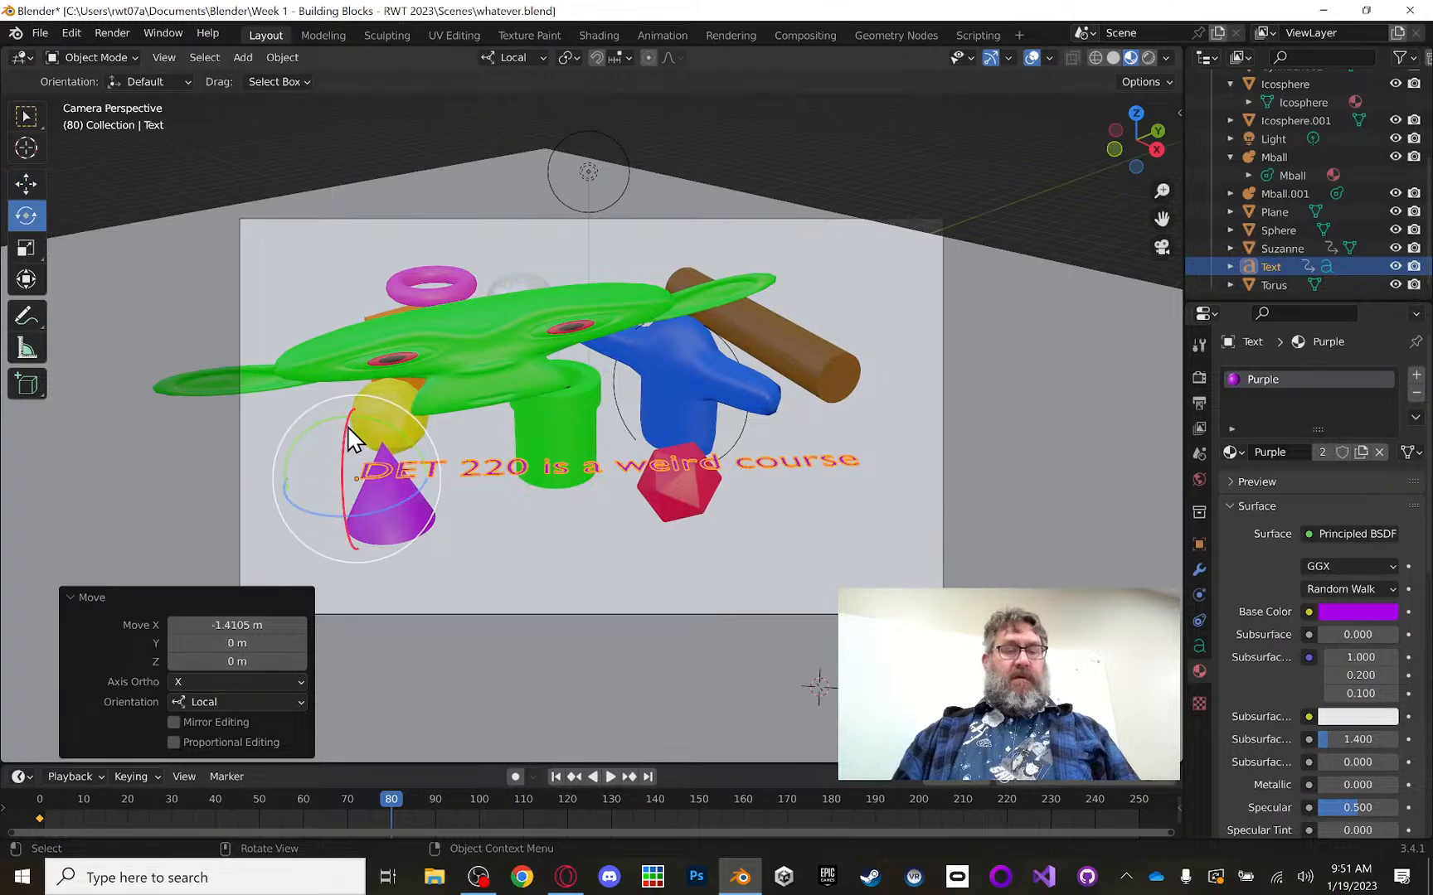
pyautogui.moveTo(343, 428); pyautogui.dragTo(340, 471)
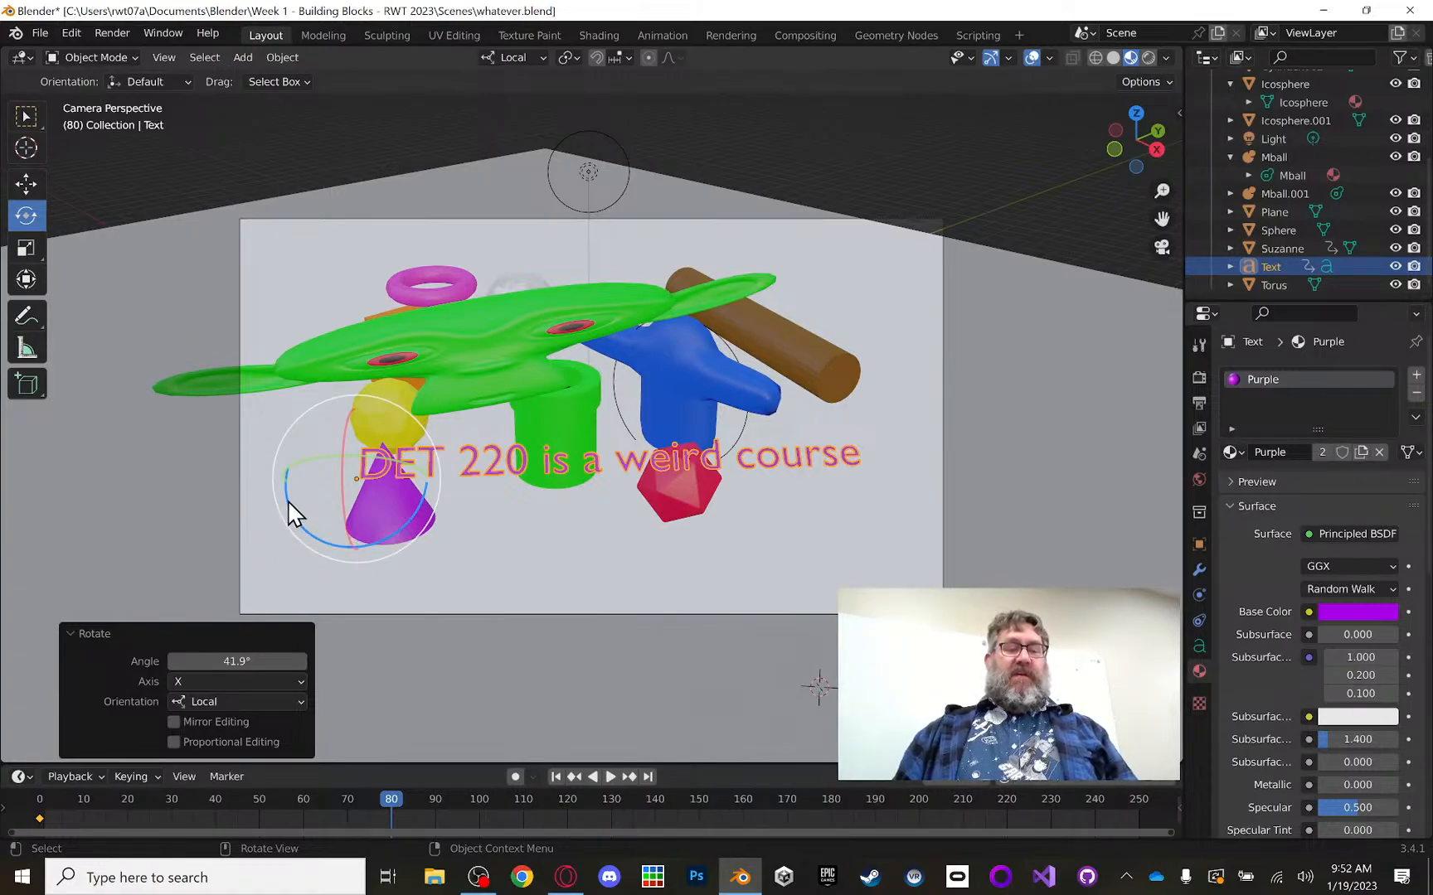
# Step: Rotate the text 3600° about its local Z axis and insert a Location, Rotation & Scale keyframe at frame 80
pyautogui.moveTo(289, 514); pyautogui.dragTo(937, 502)
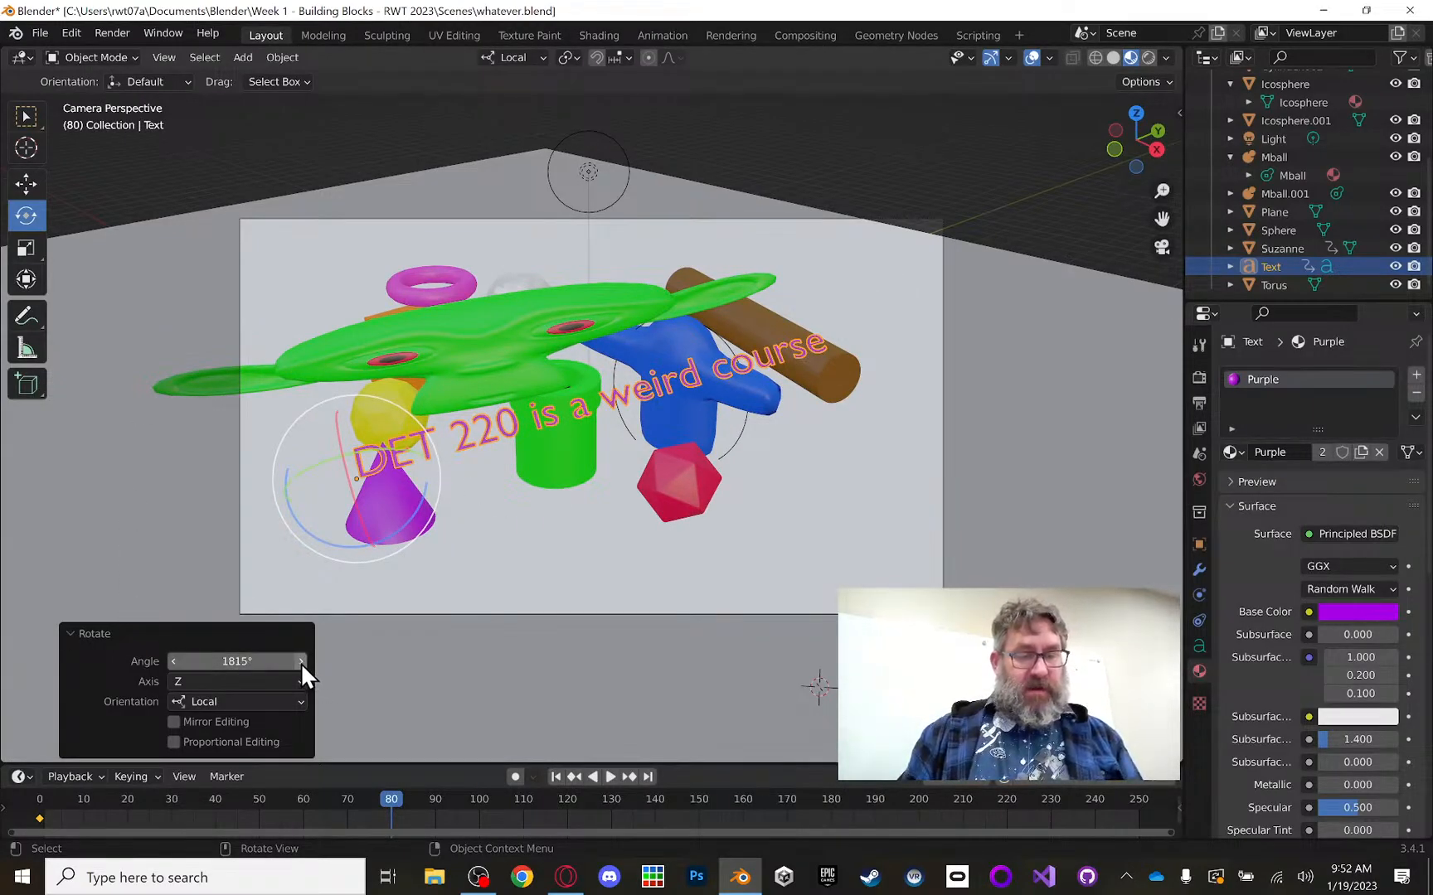
pyautogui.moveTo(295, 663); pyautogui.dragTo(448, 662)
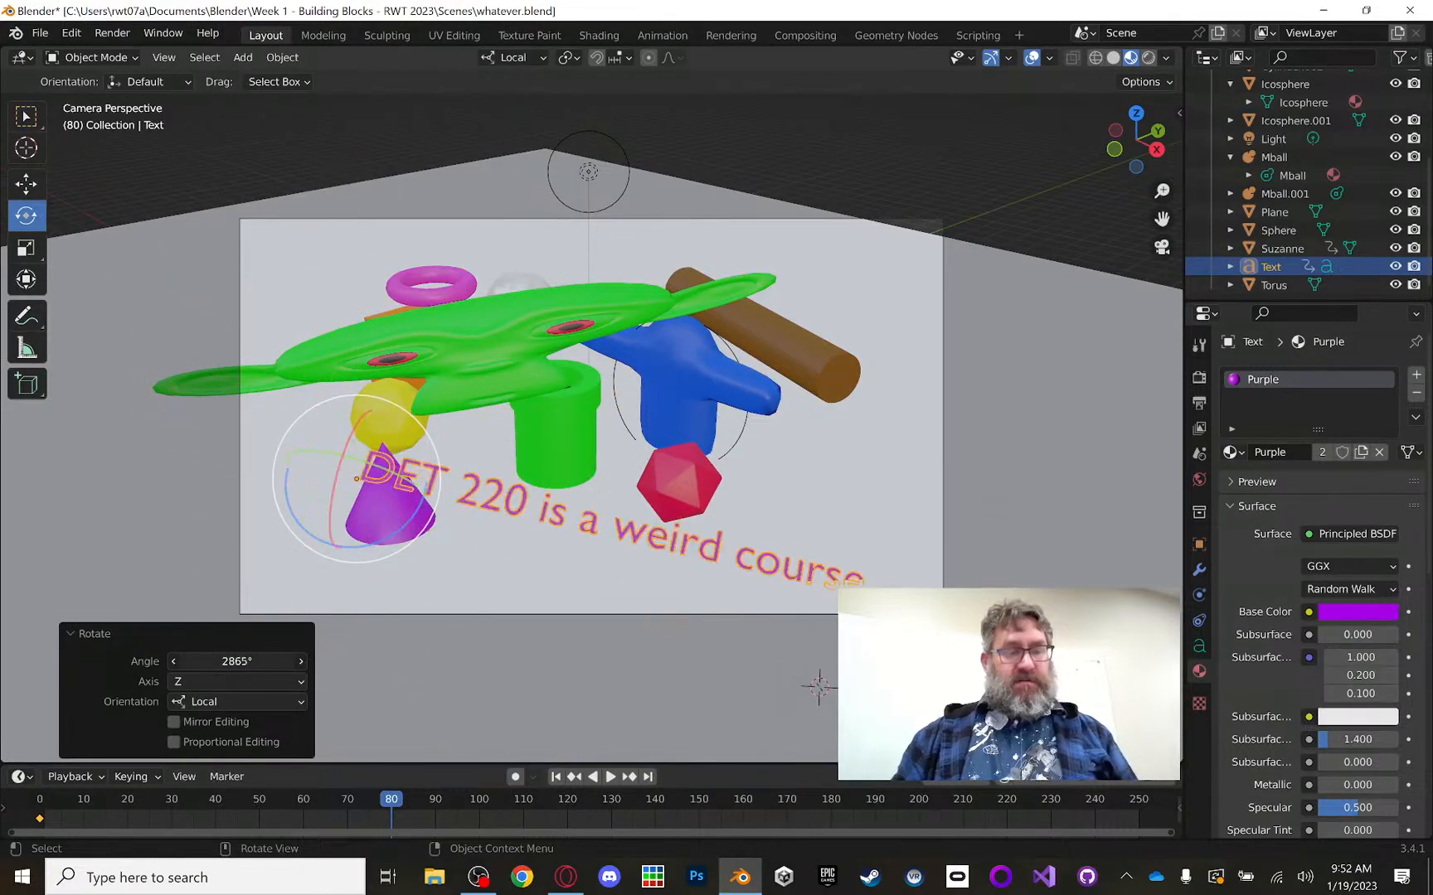
pyautogui.click(233, 662)
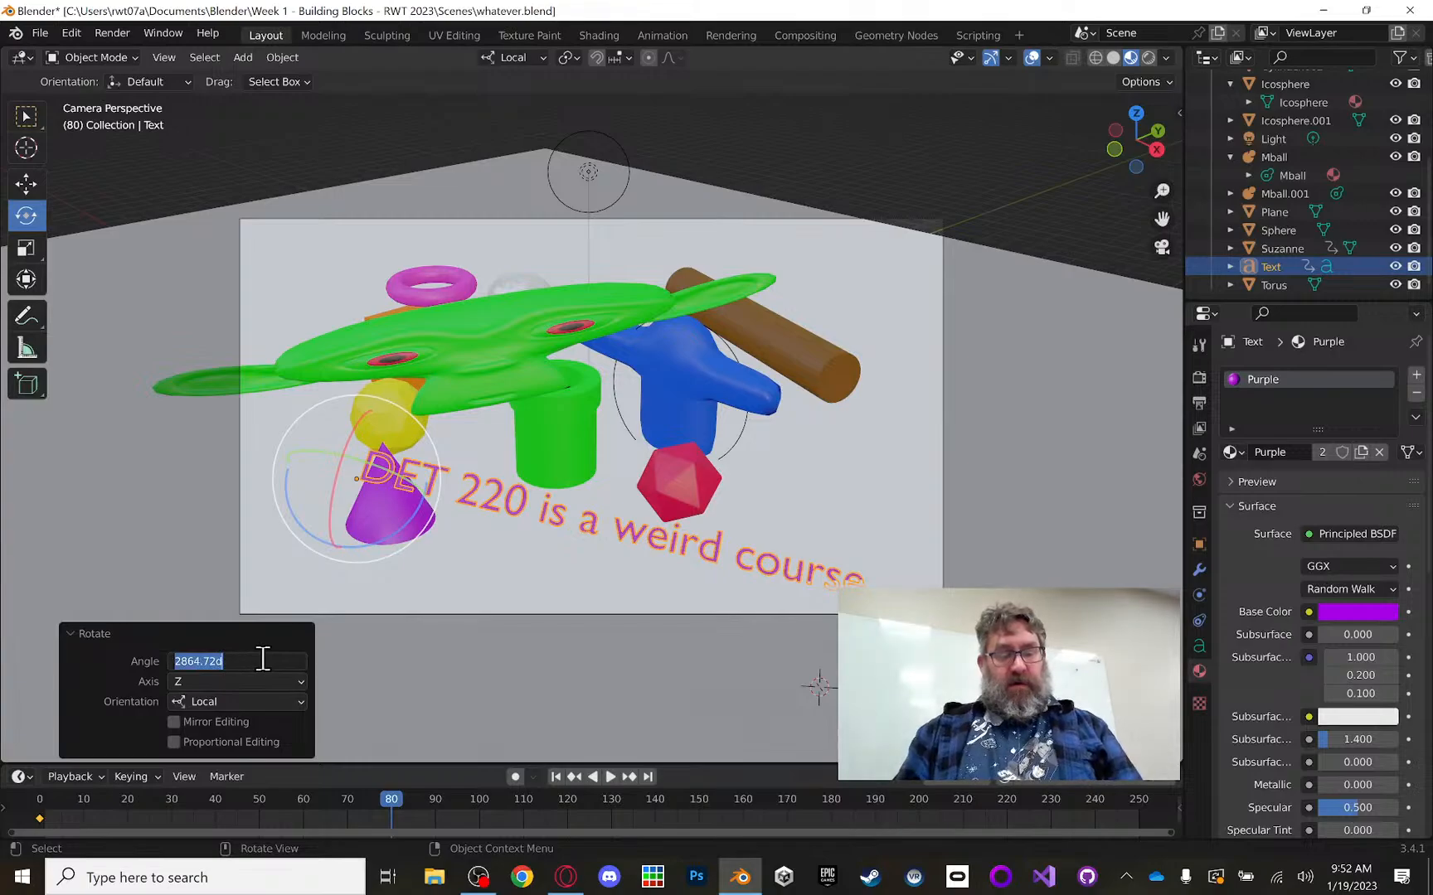
pyautogui.write('3600')
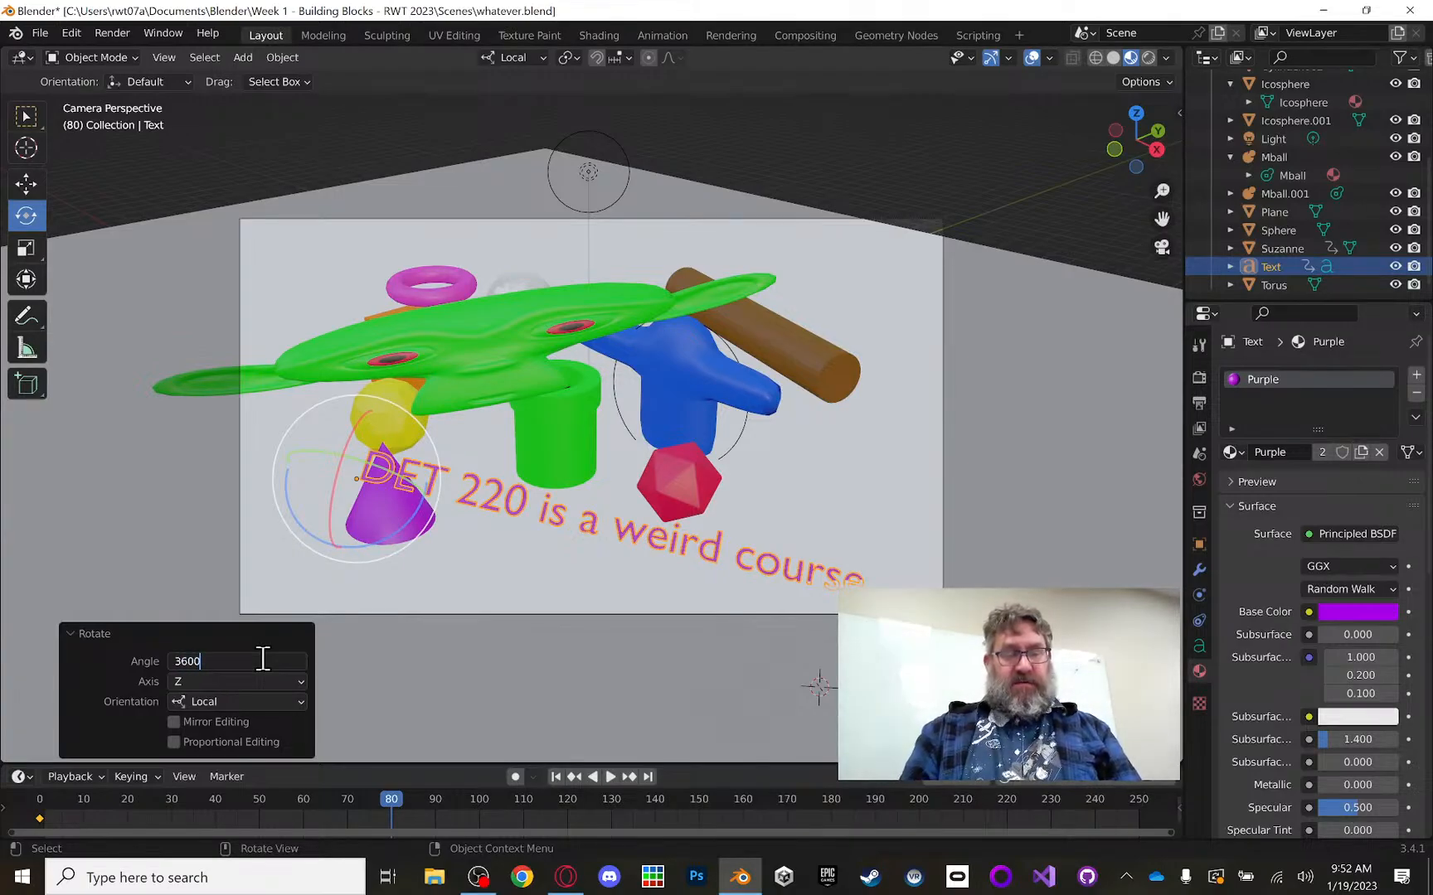
pyautogui.press('Return')
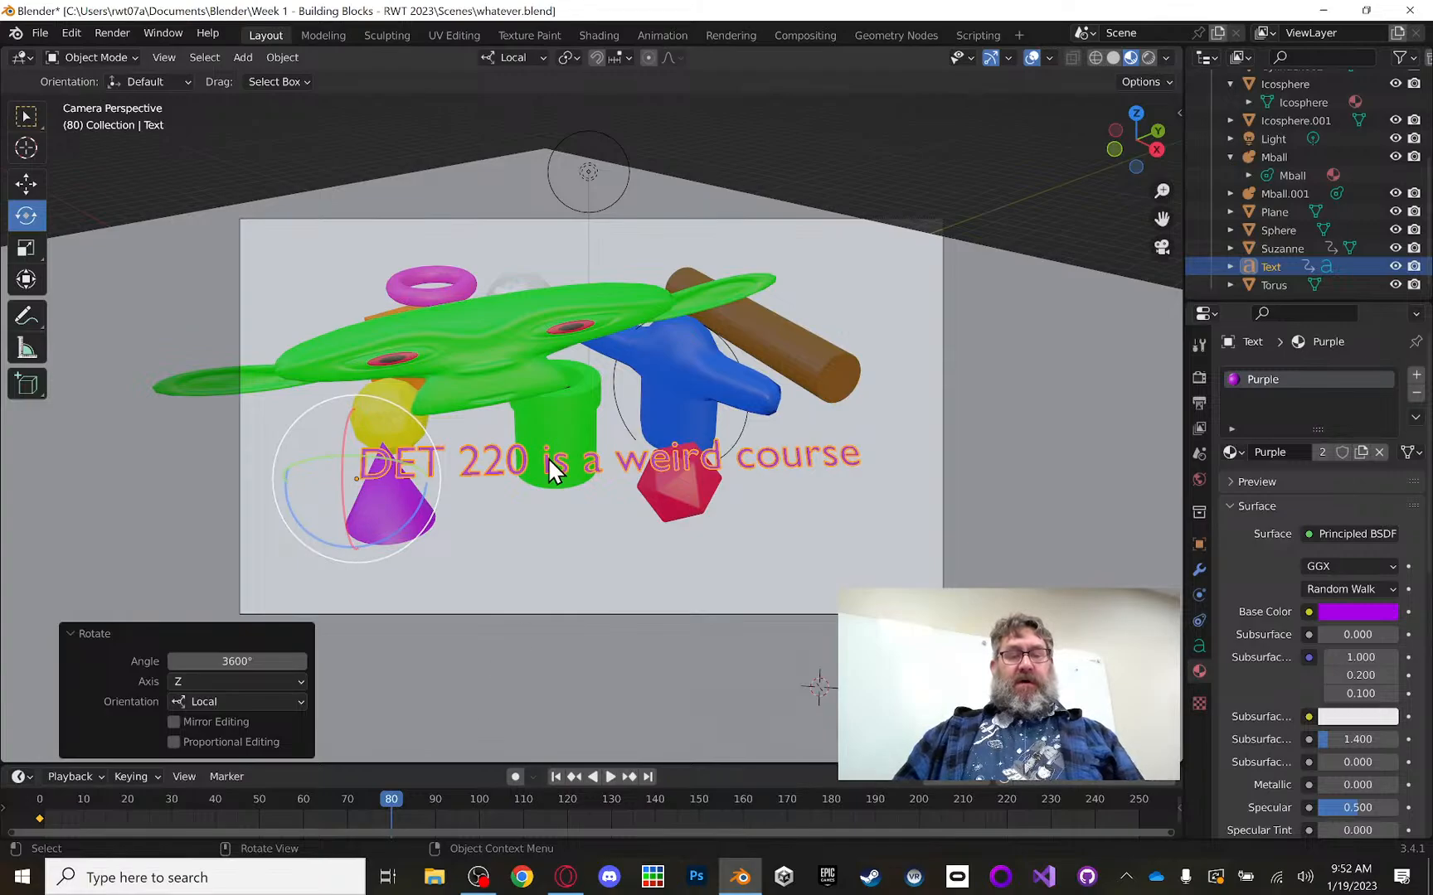
pyautogui.press('i')
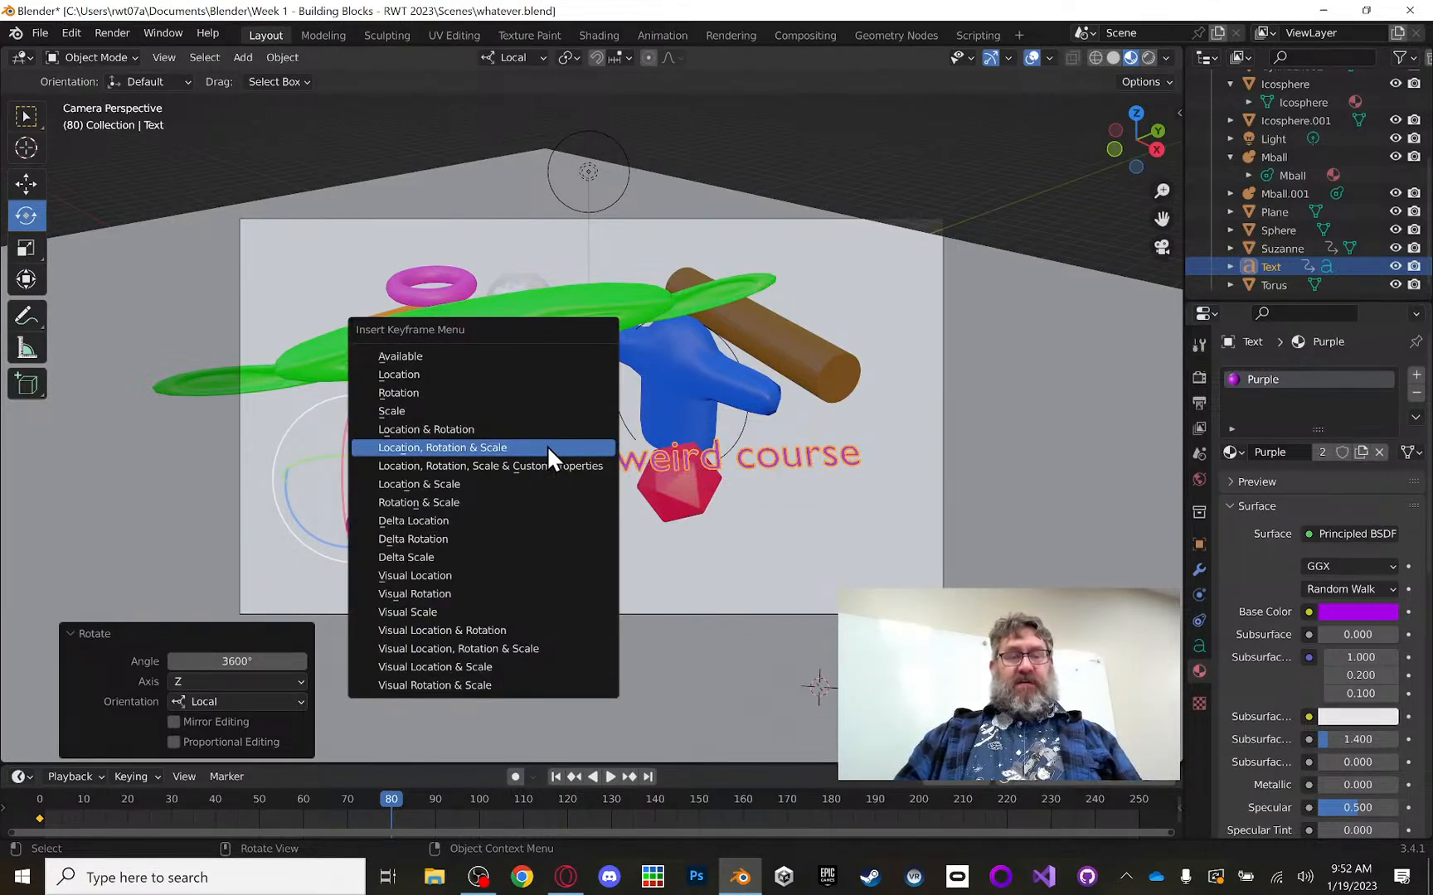
pyautogui.click(547, 447)
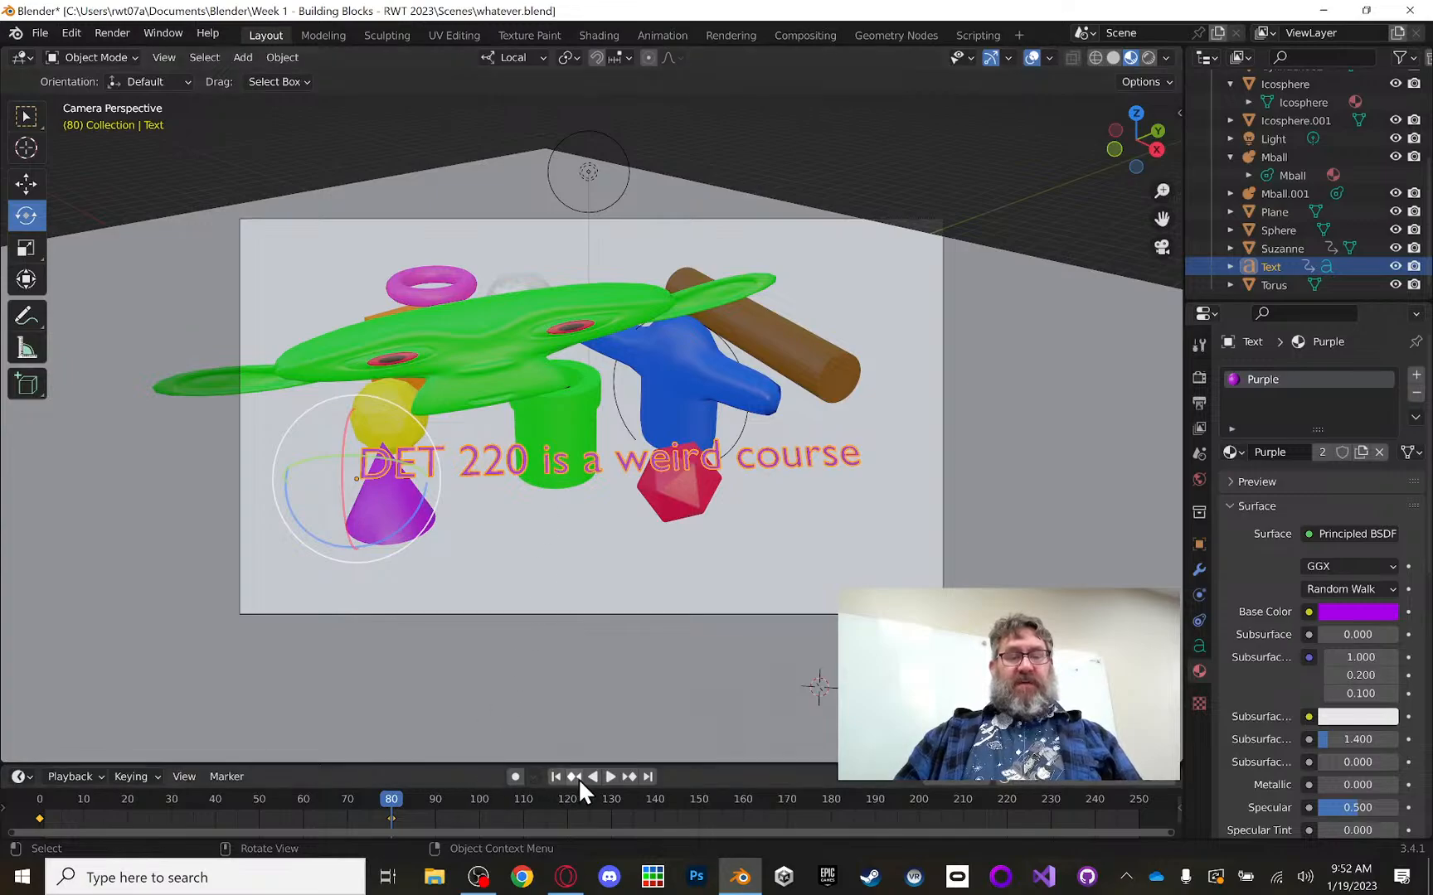
# Step: Play back the text animation to check its spin, and return to frame 80 with the text selected
pyautogui.click(609, 776)
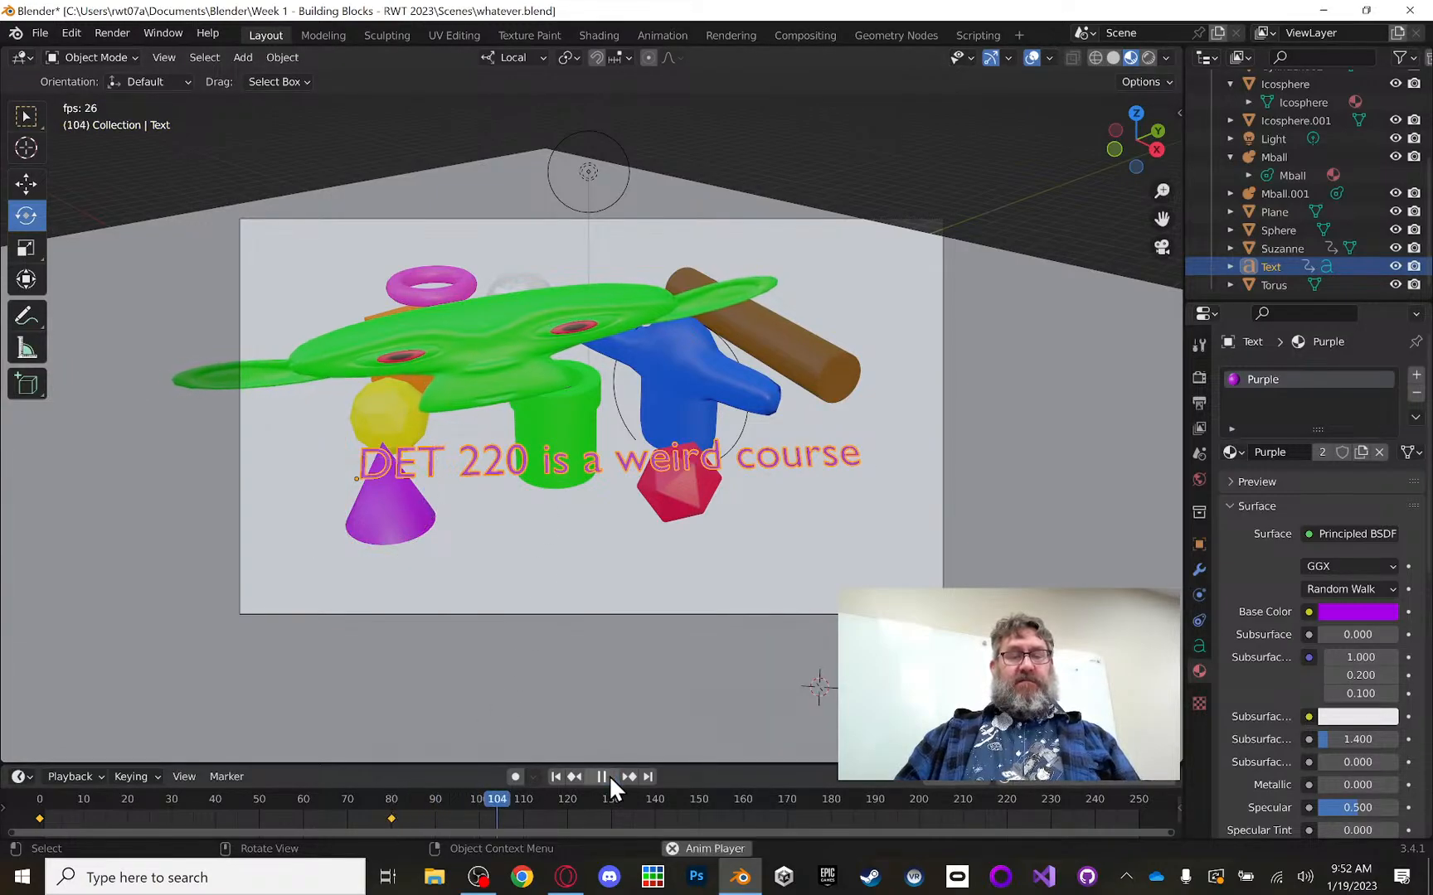
pyautogui.click(784, 715)
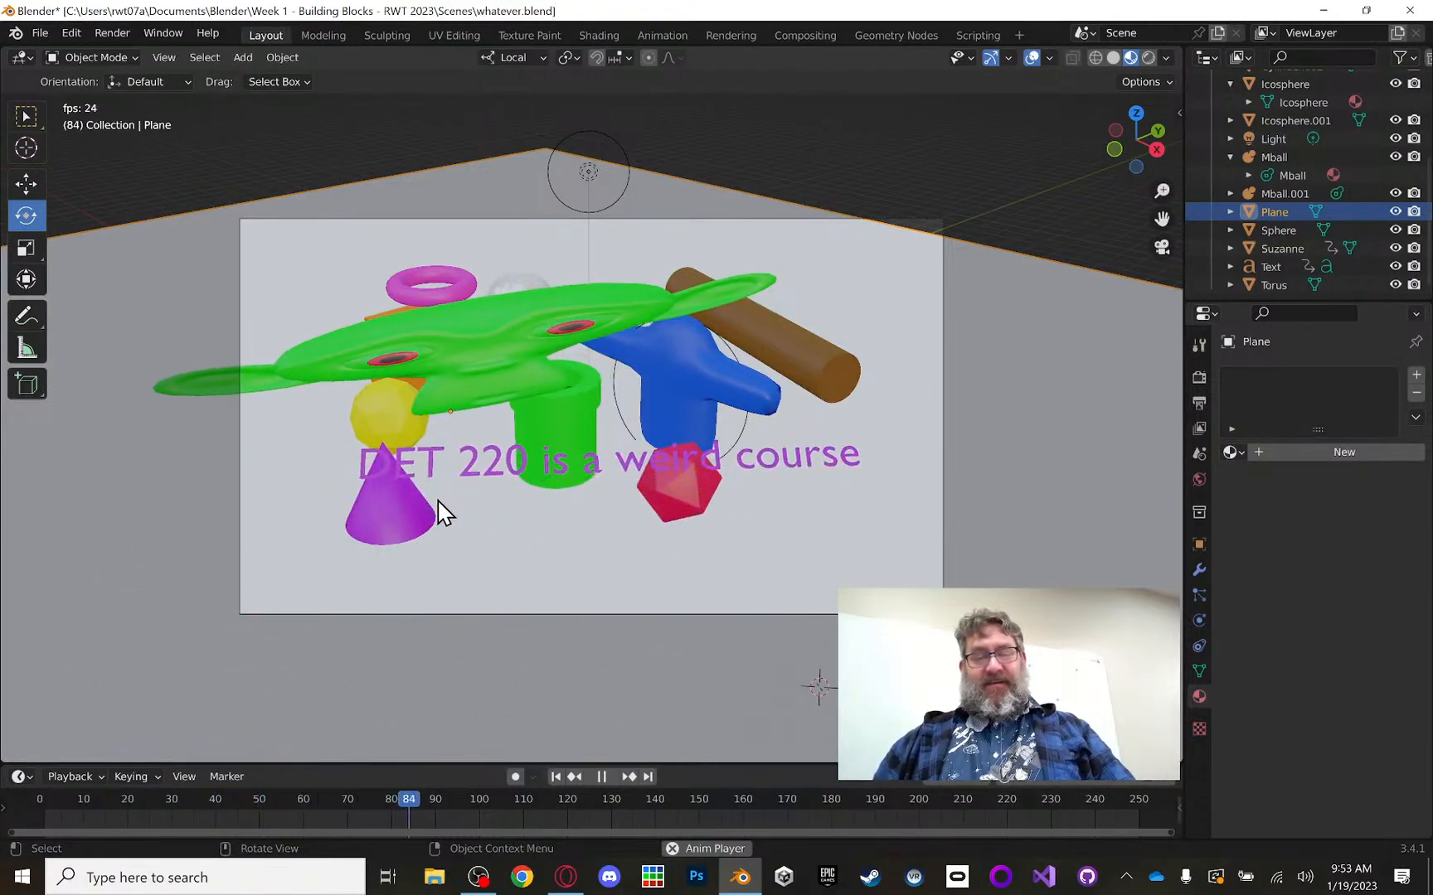
pyautogui.click(599, 778)
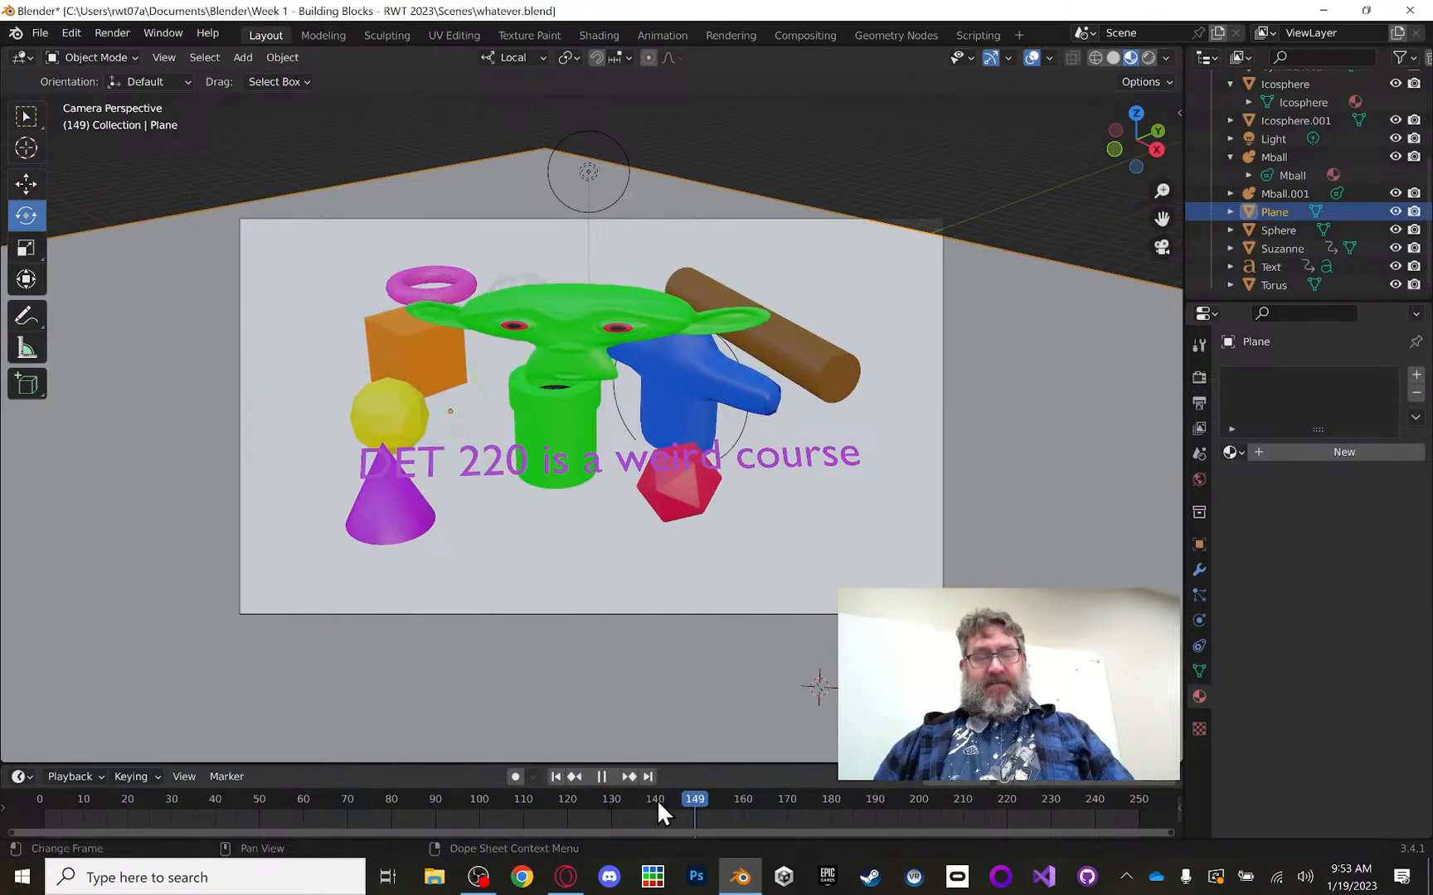
pyautogui.moveTo(657, 813); pyautogui.dragTo(594, 809)
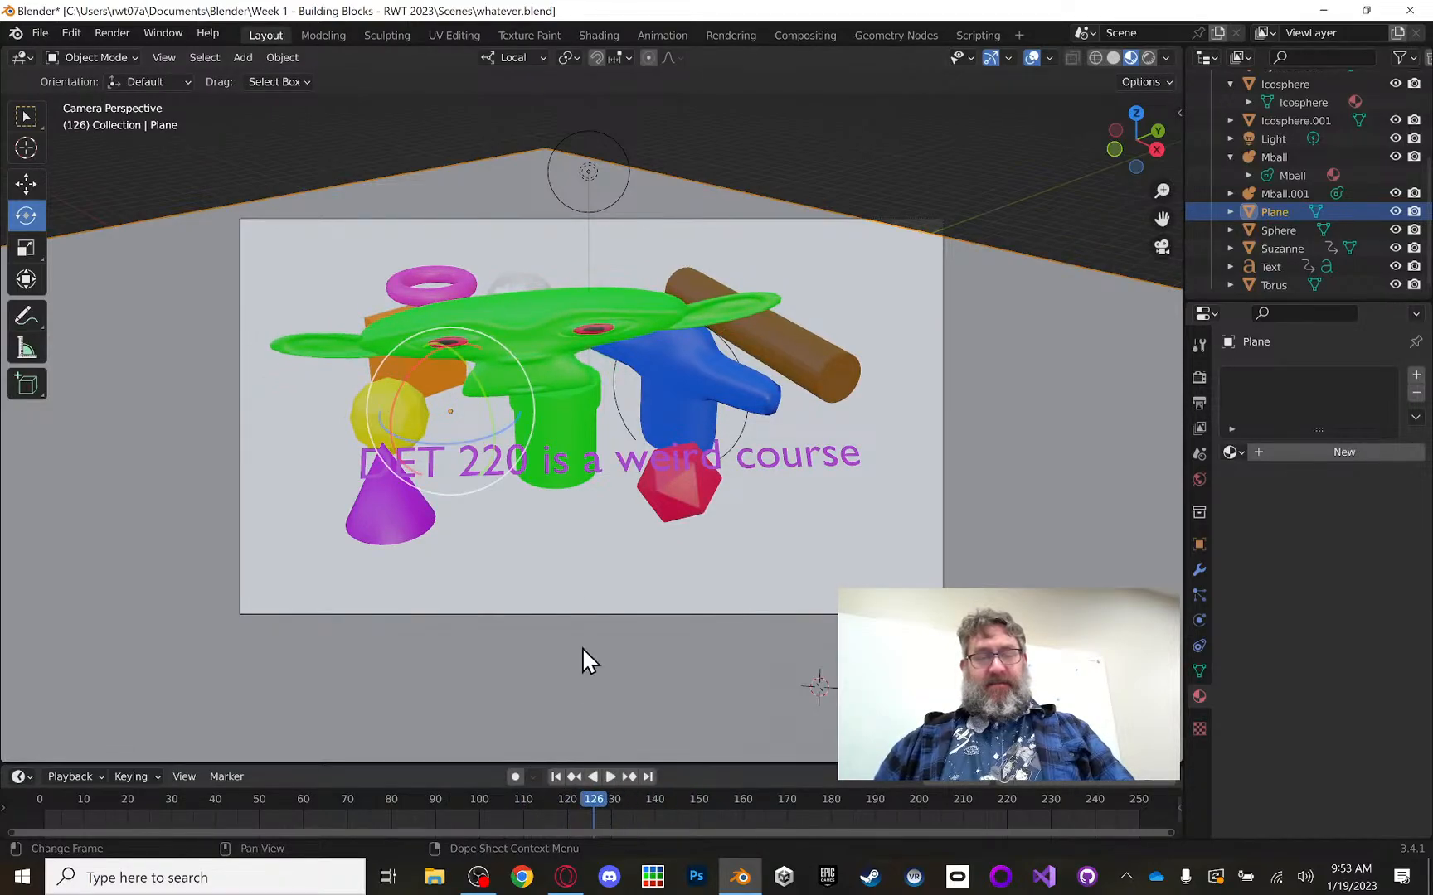
pyautogui.click(842, 474)
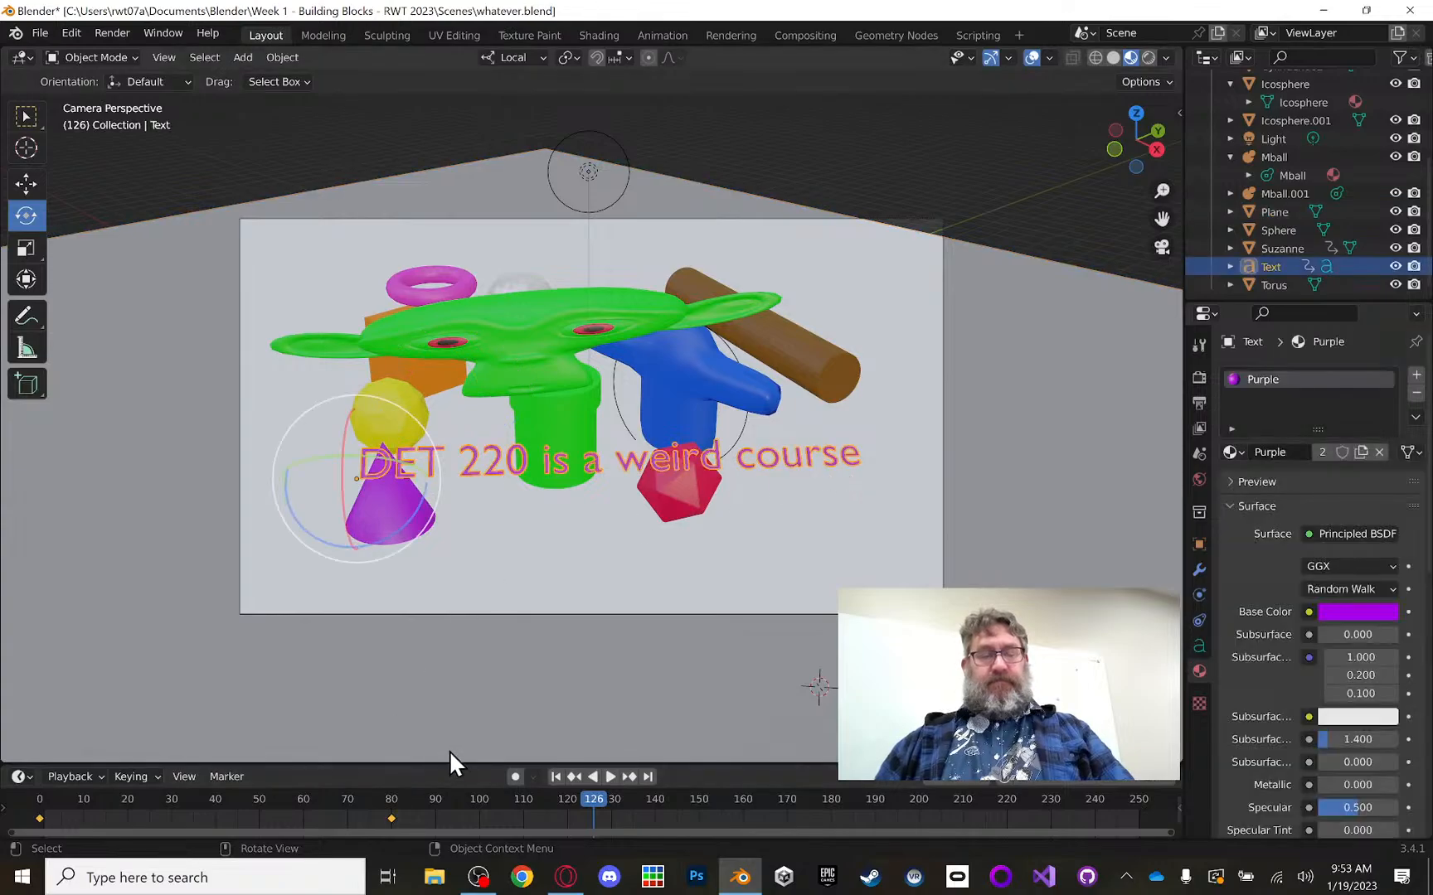
pyautogui.click(591, 779)
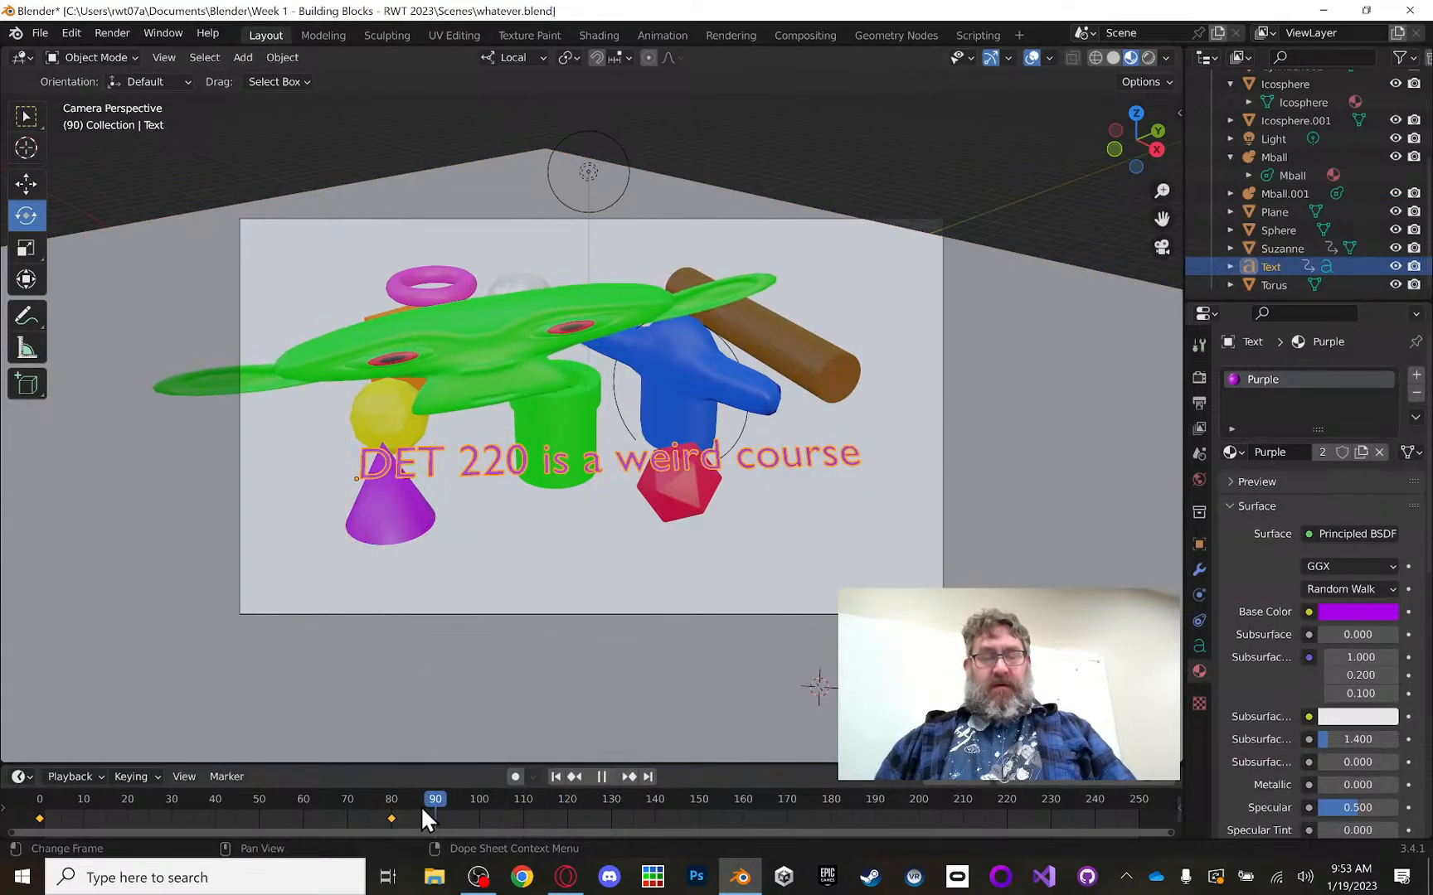
pyautogui.press('space')
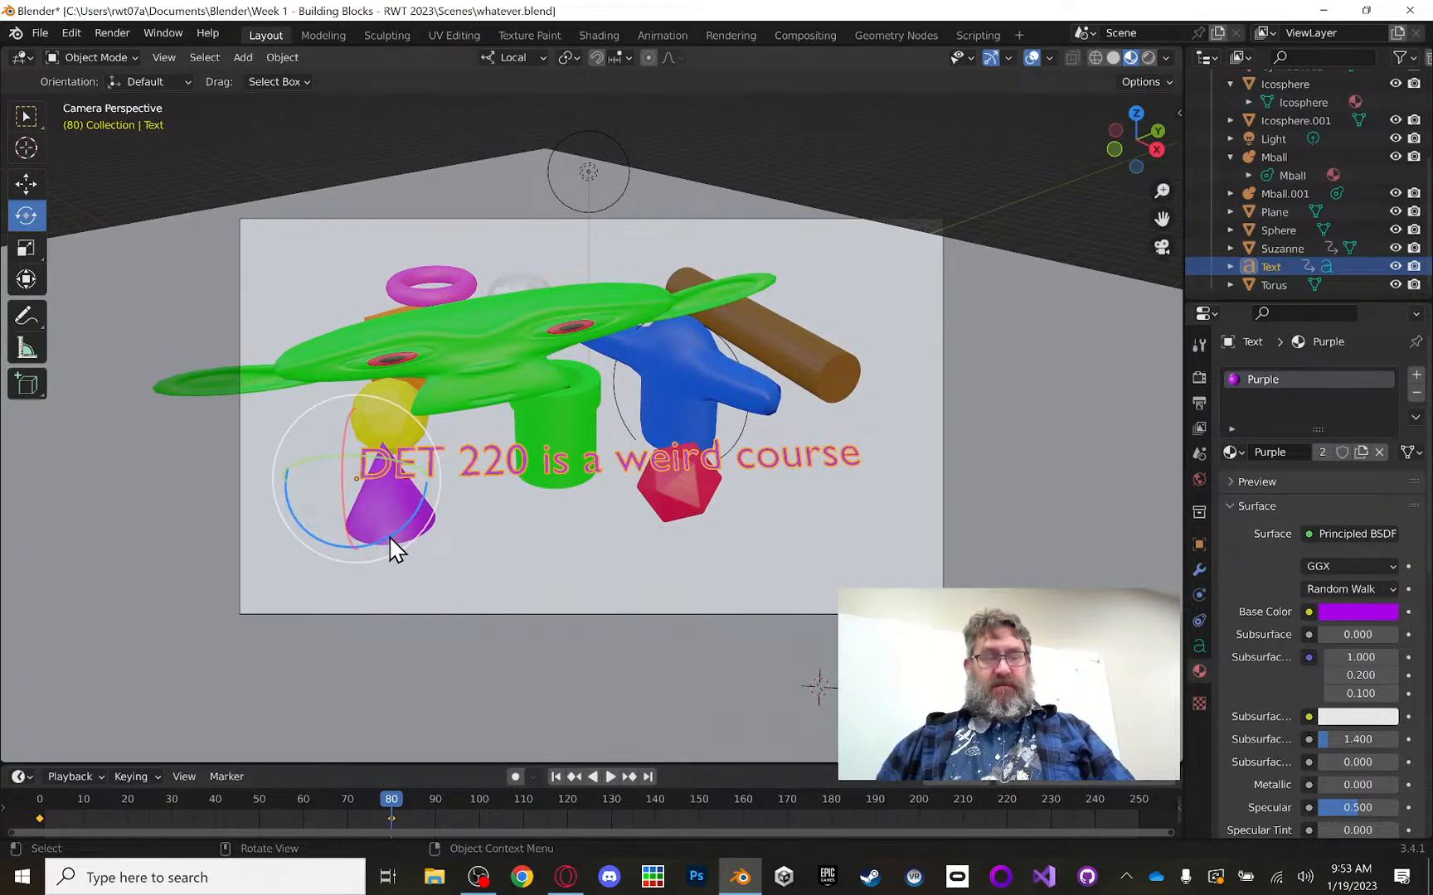
# Step: Spin the text at frame 80 about 261° around local Z, and trackball-rotate it by about -780° and 3040°
pyautogui.moveTo(388, 535); pyautogui.dragTo(1071, 512)
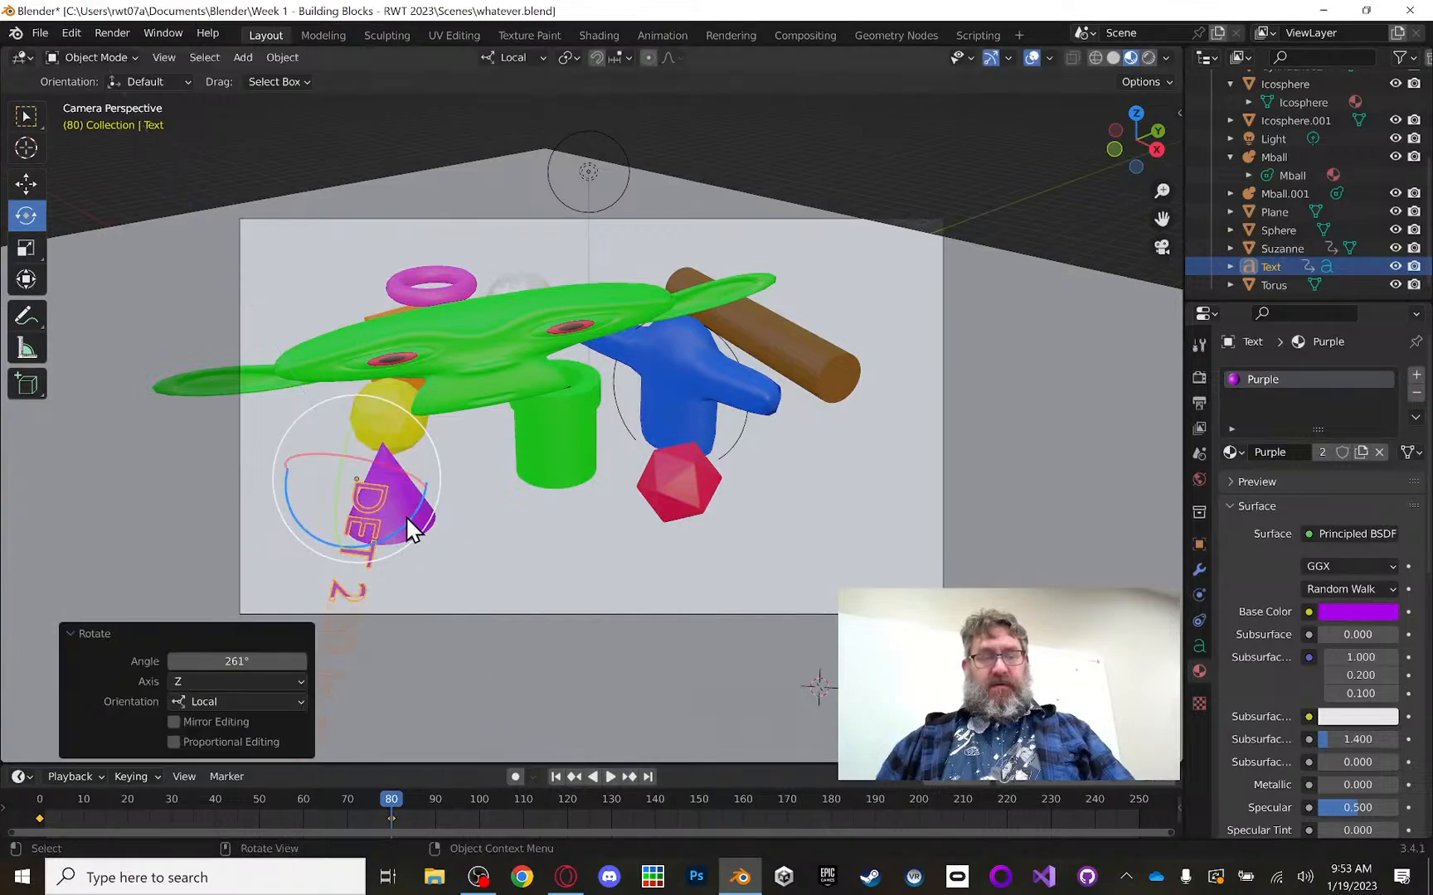
pyautogui.press('r')
pyautogui.press('r')
pyautogui.moveTo(387, 343); pyautogui.dragTo(857, 548)
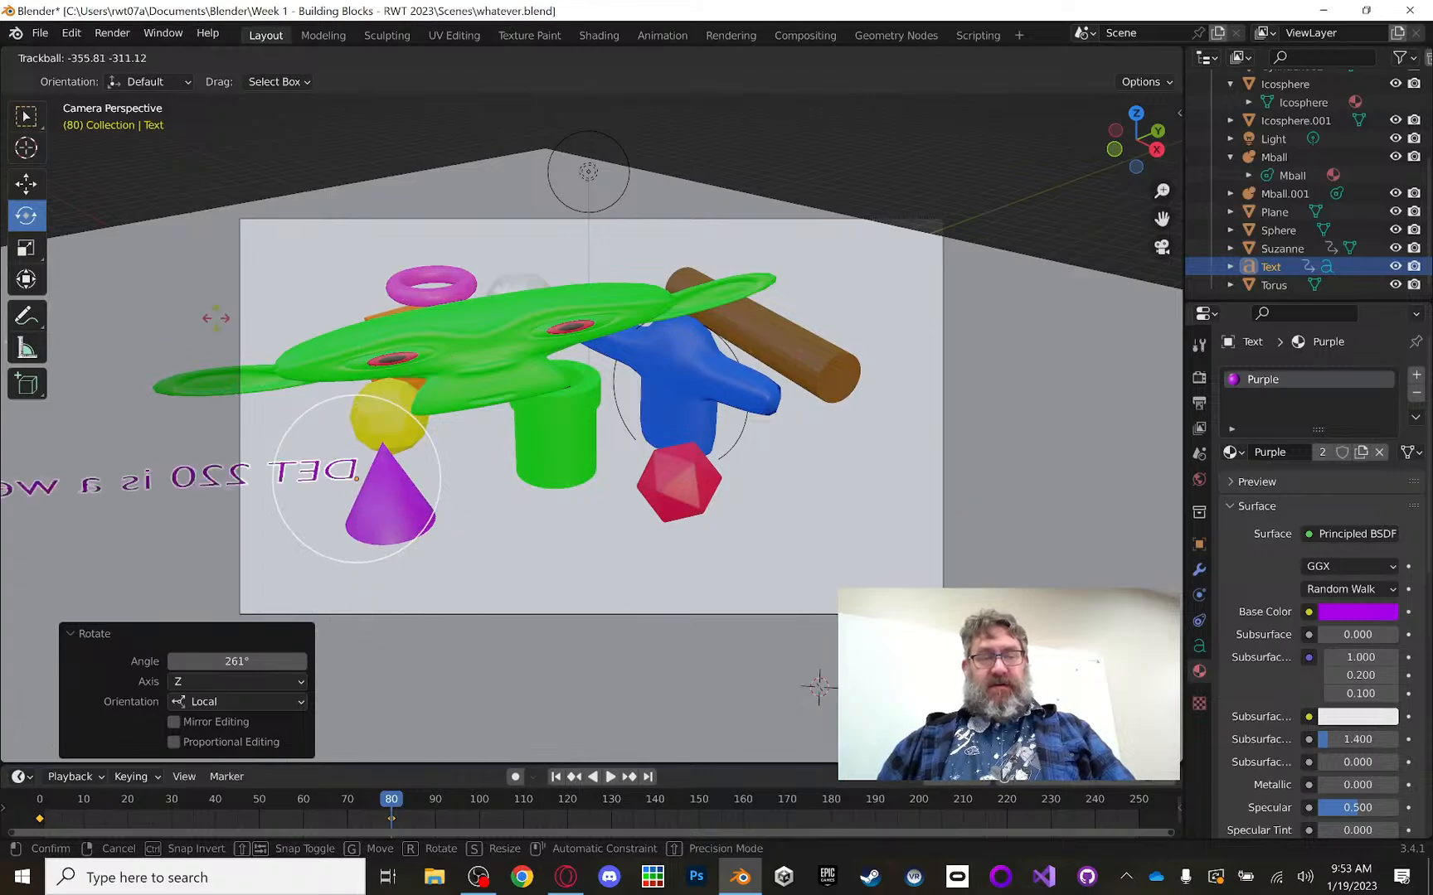
pyautogui.click(29, 703)
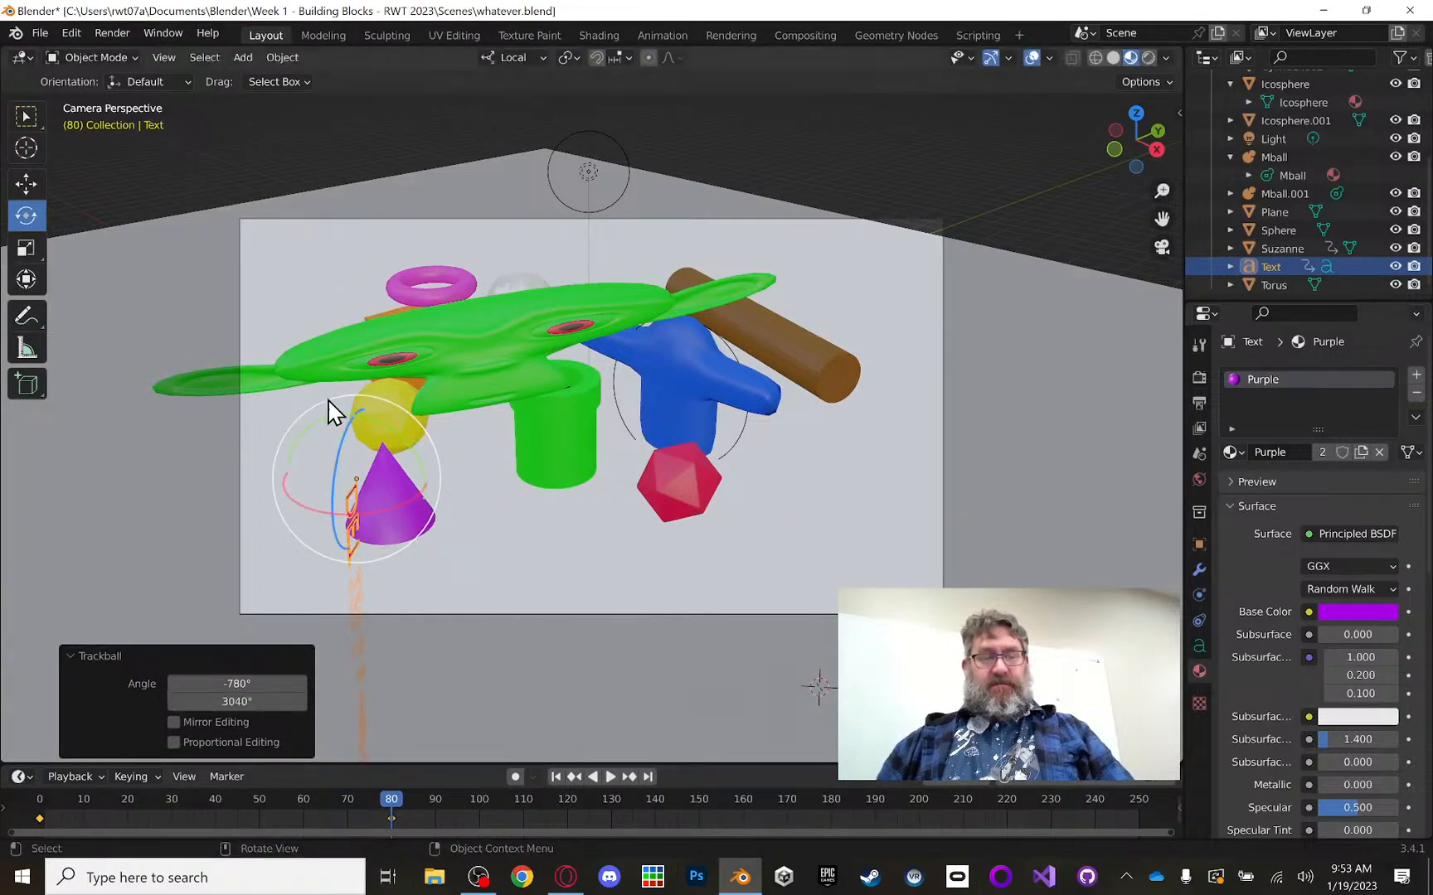
# Step: Rotate the text about 166° on local X and about -30.2° on local Z so it faces the camera upright
pyautogui.moveTo(348, 421); pyautogui.dragTo(248, 512)
pyautogui.moveTo(409, 507); pyautogui.dragTo(634, 633)
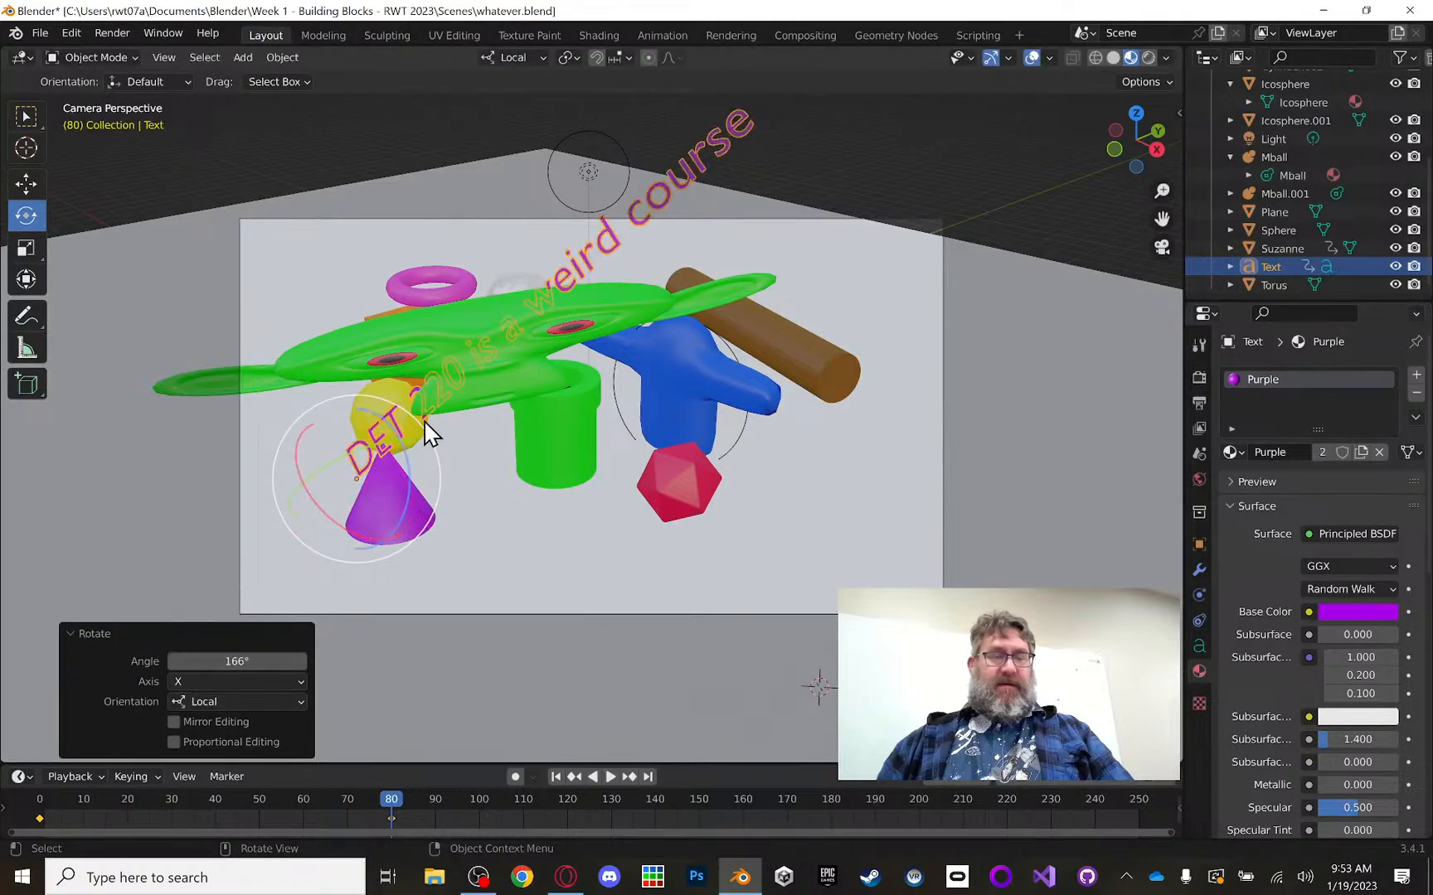
pyautogui.moveTo(412, 466); pyautogui.dragTo(416, 490)
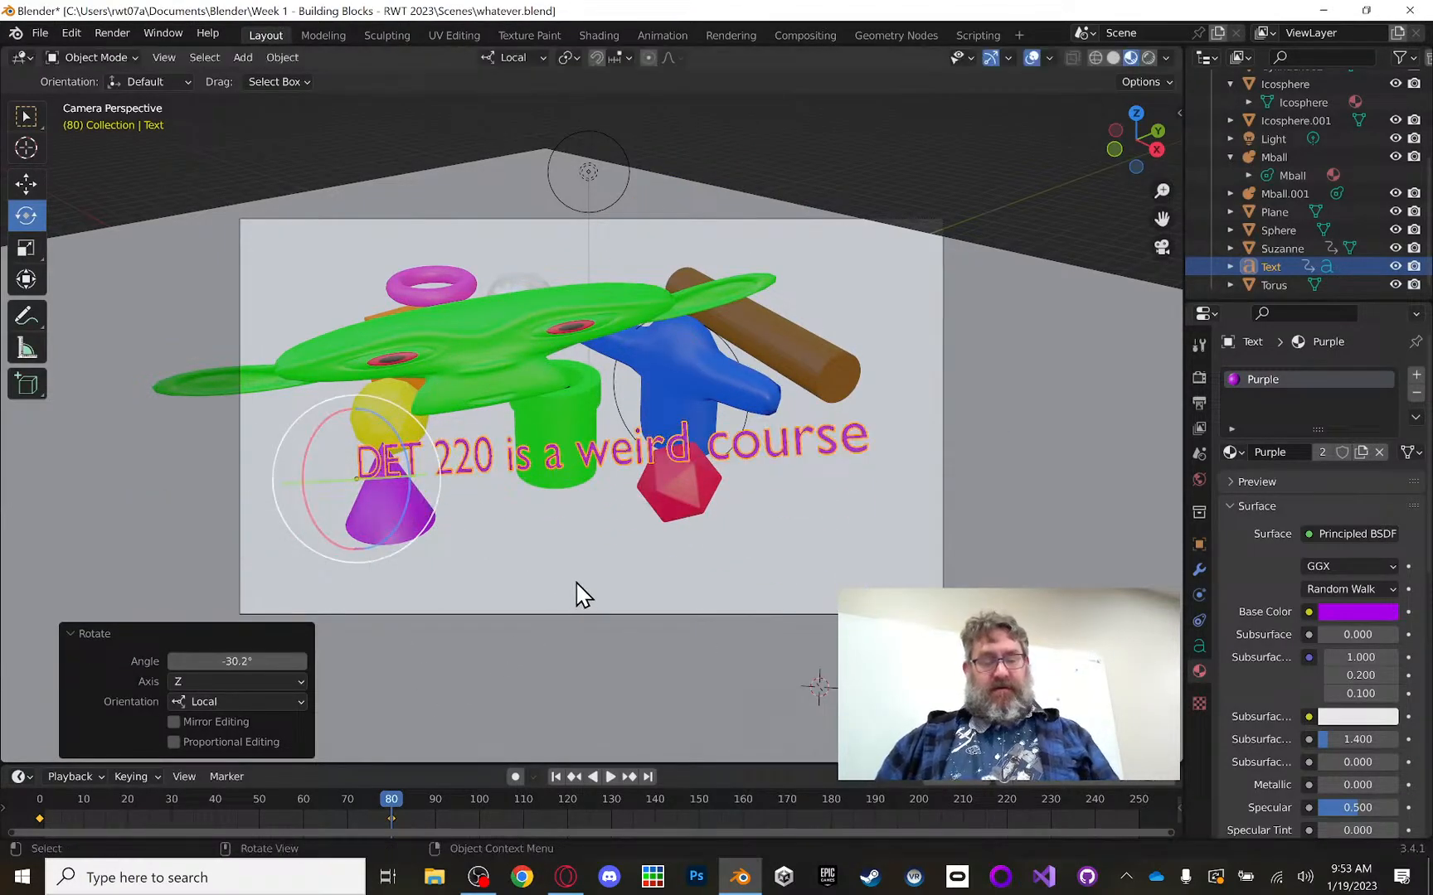
# Step: Insert a Visual Location, Rotation & Scale keyframe for the text at frame 80, and scrub the timeline to check the motion
pyautogui.press('i')
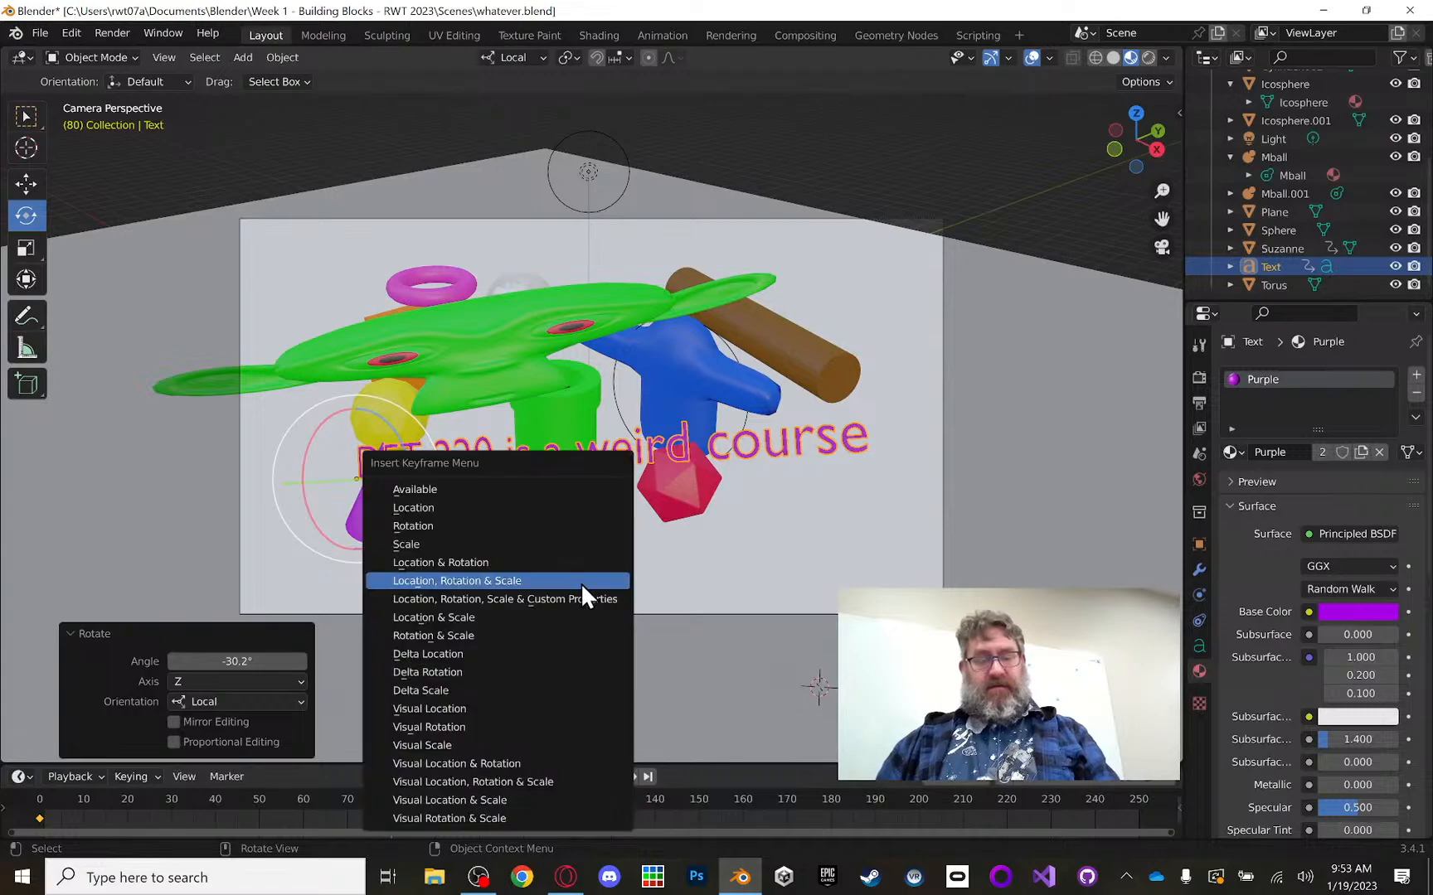
pyautogui.click(508, 783)
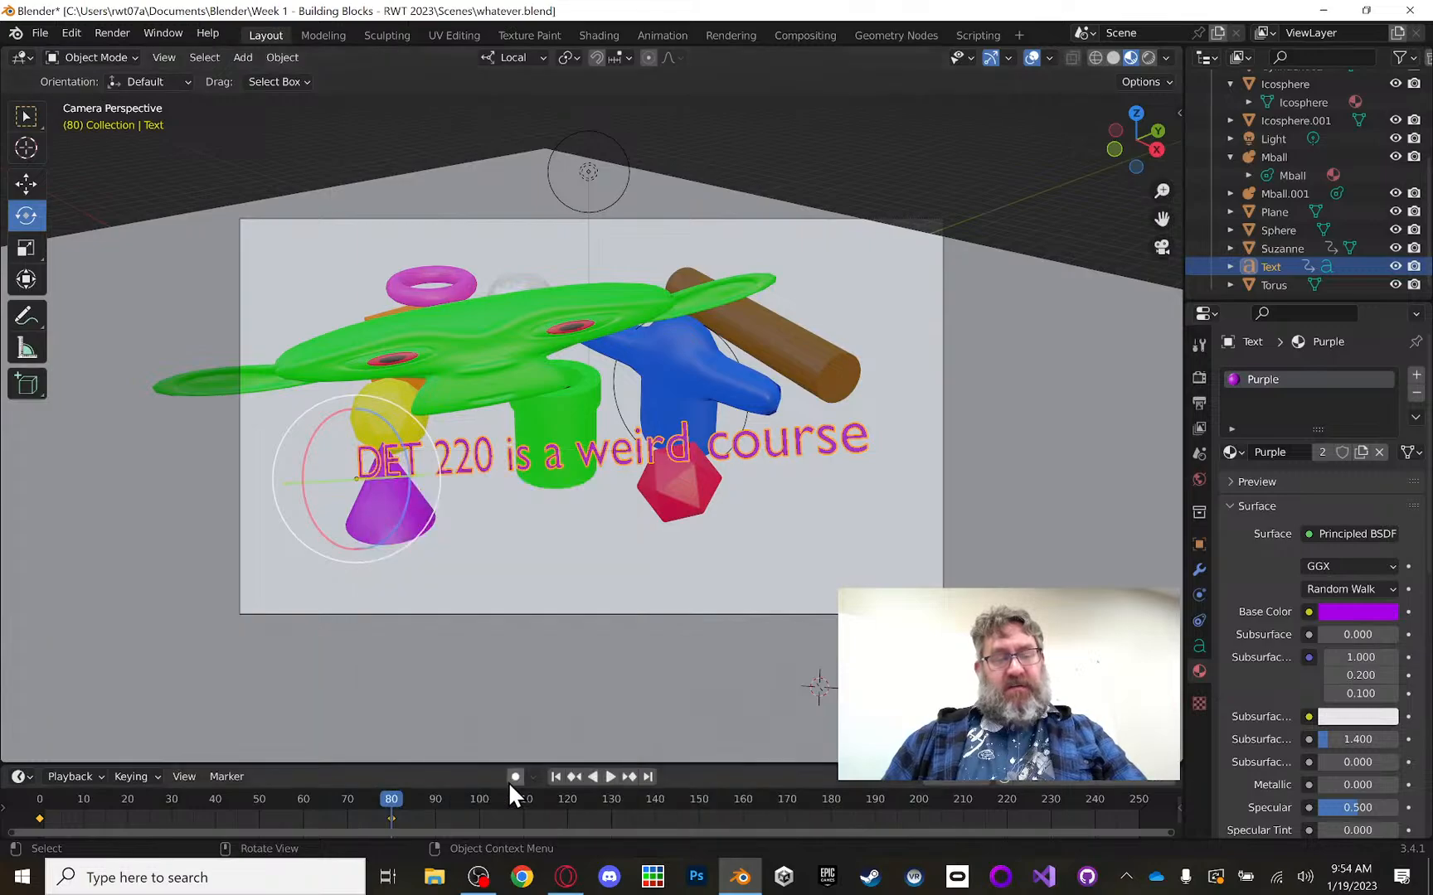
pyautogui.moveTo(392, 793); pyautogui.dragTo(145, 795)
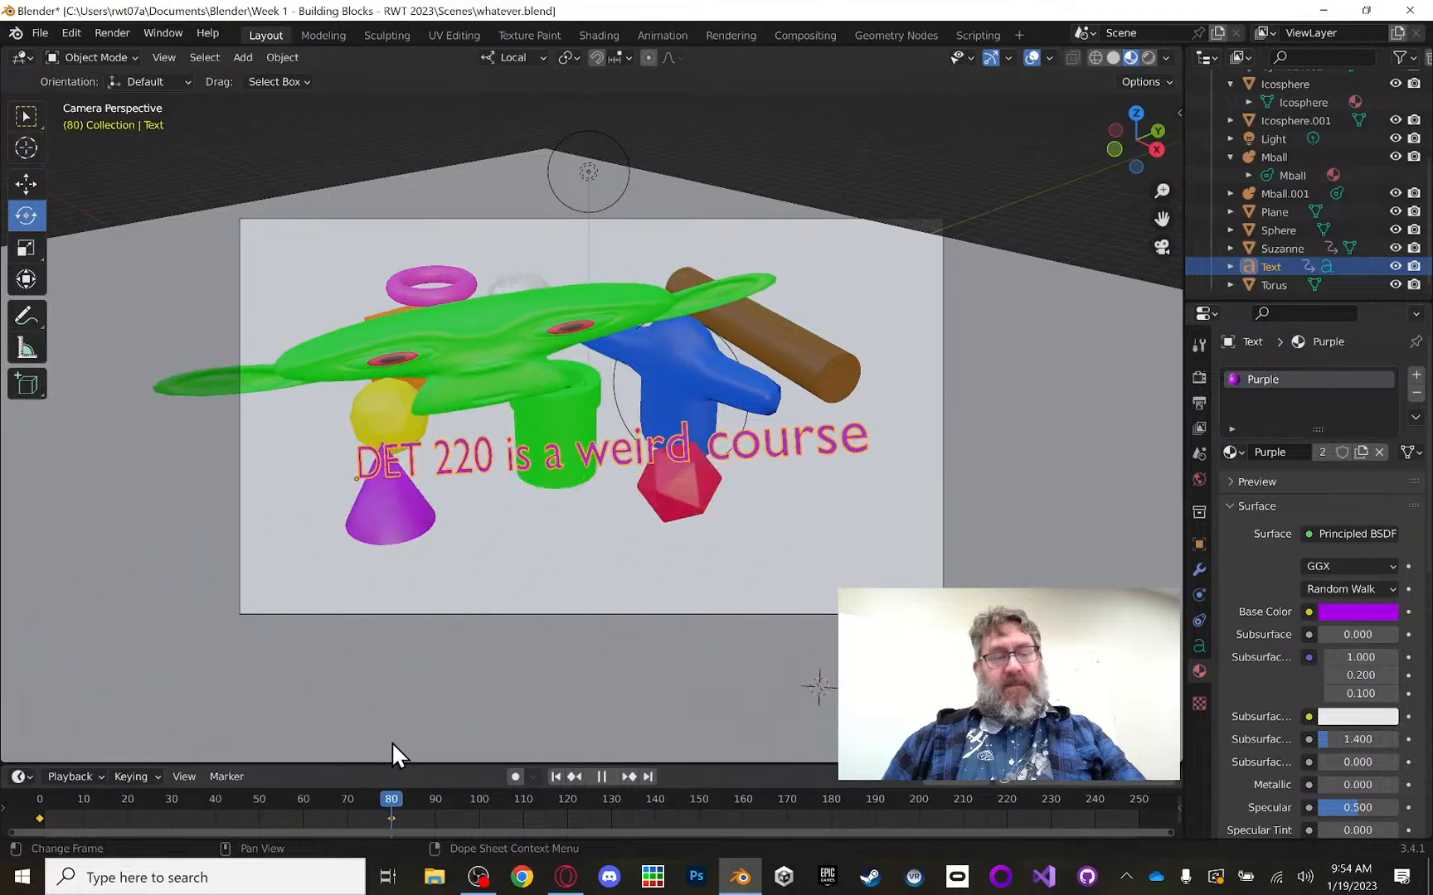
pyautogui.press('space')
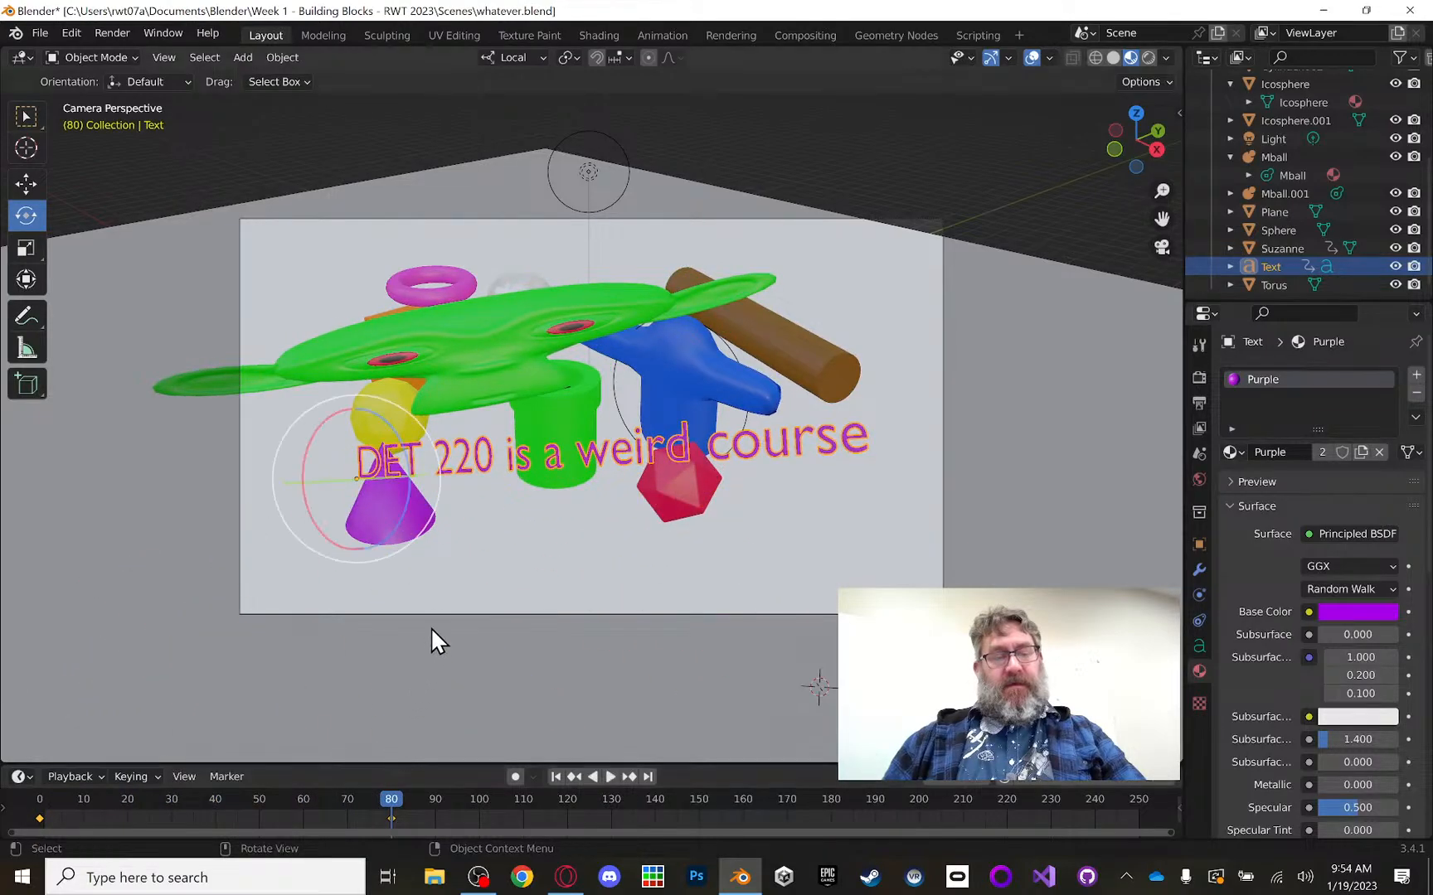
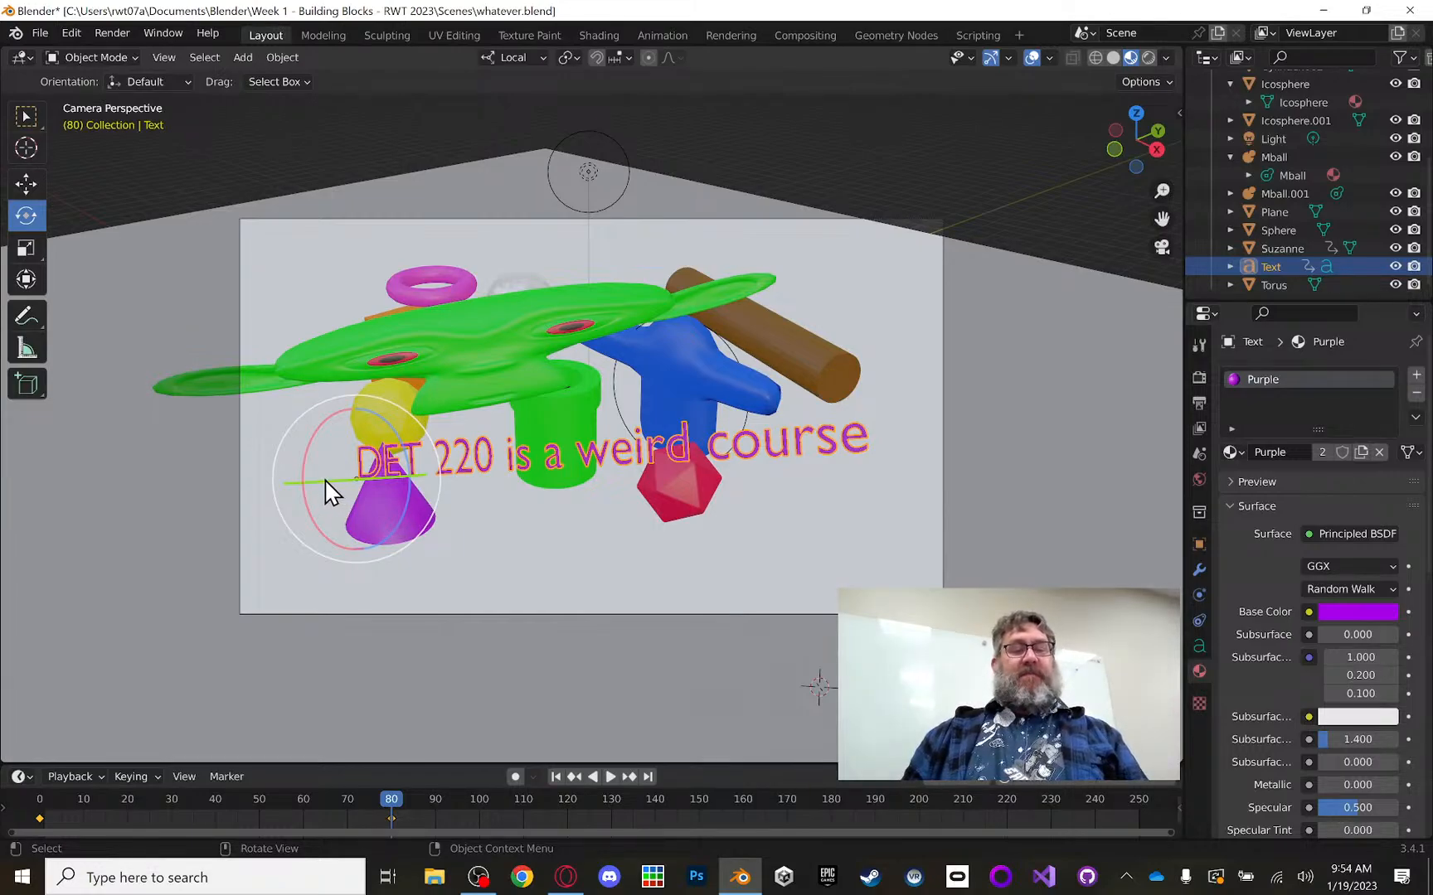
# Step: Rotate the text 1800° about its local Y axis and insert a Visual Location, Rotation & Scale keyframe at frame 80
pyautogui.moveTo(328, 491); pyautogui.dragTo(604, 489)
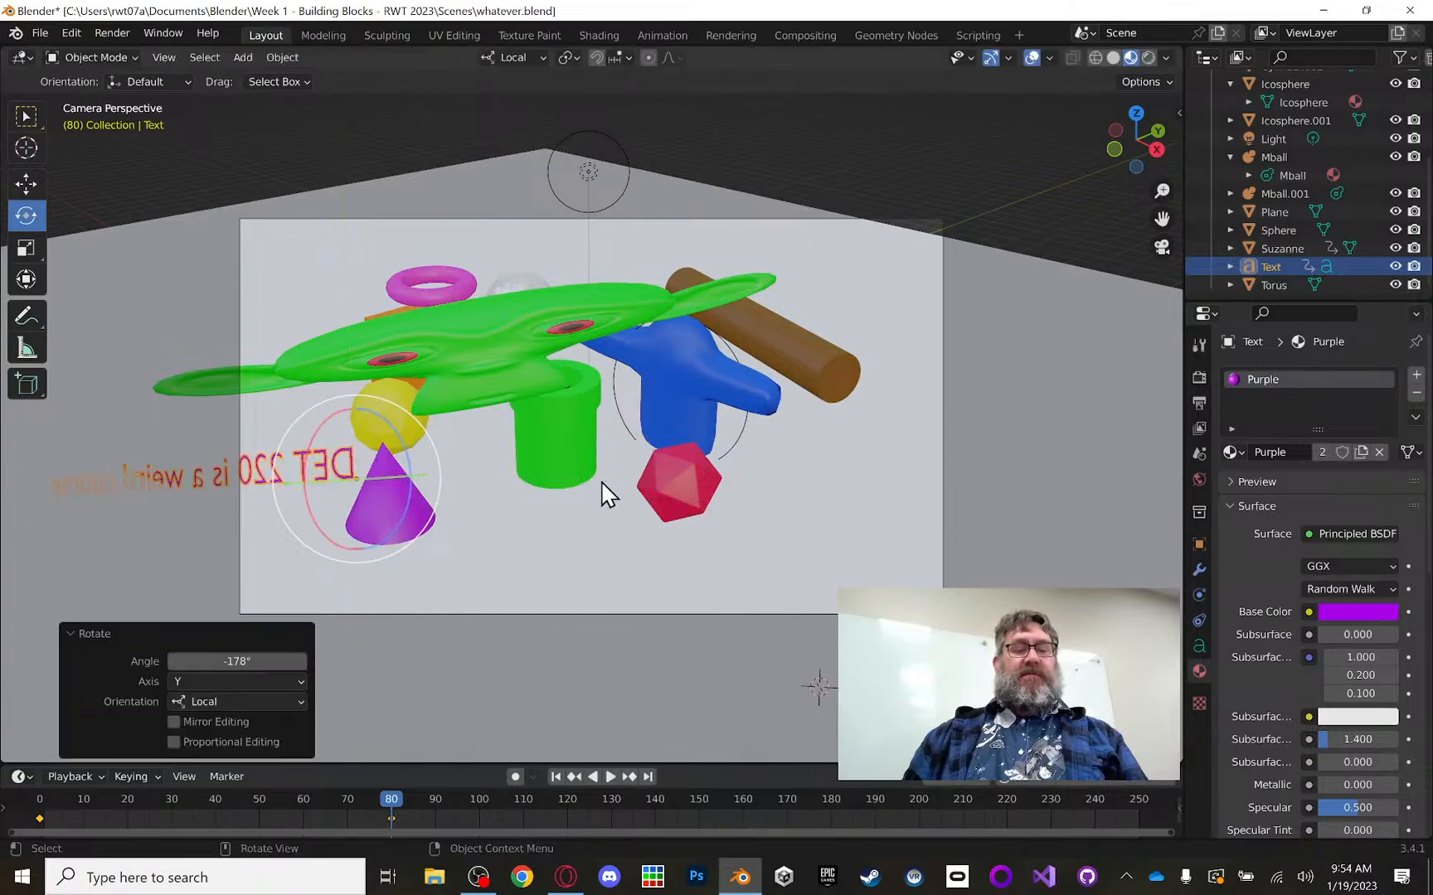
pyautogui.moveTo(300, 663); pyautogui.dragTo(593, 663)
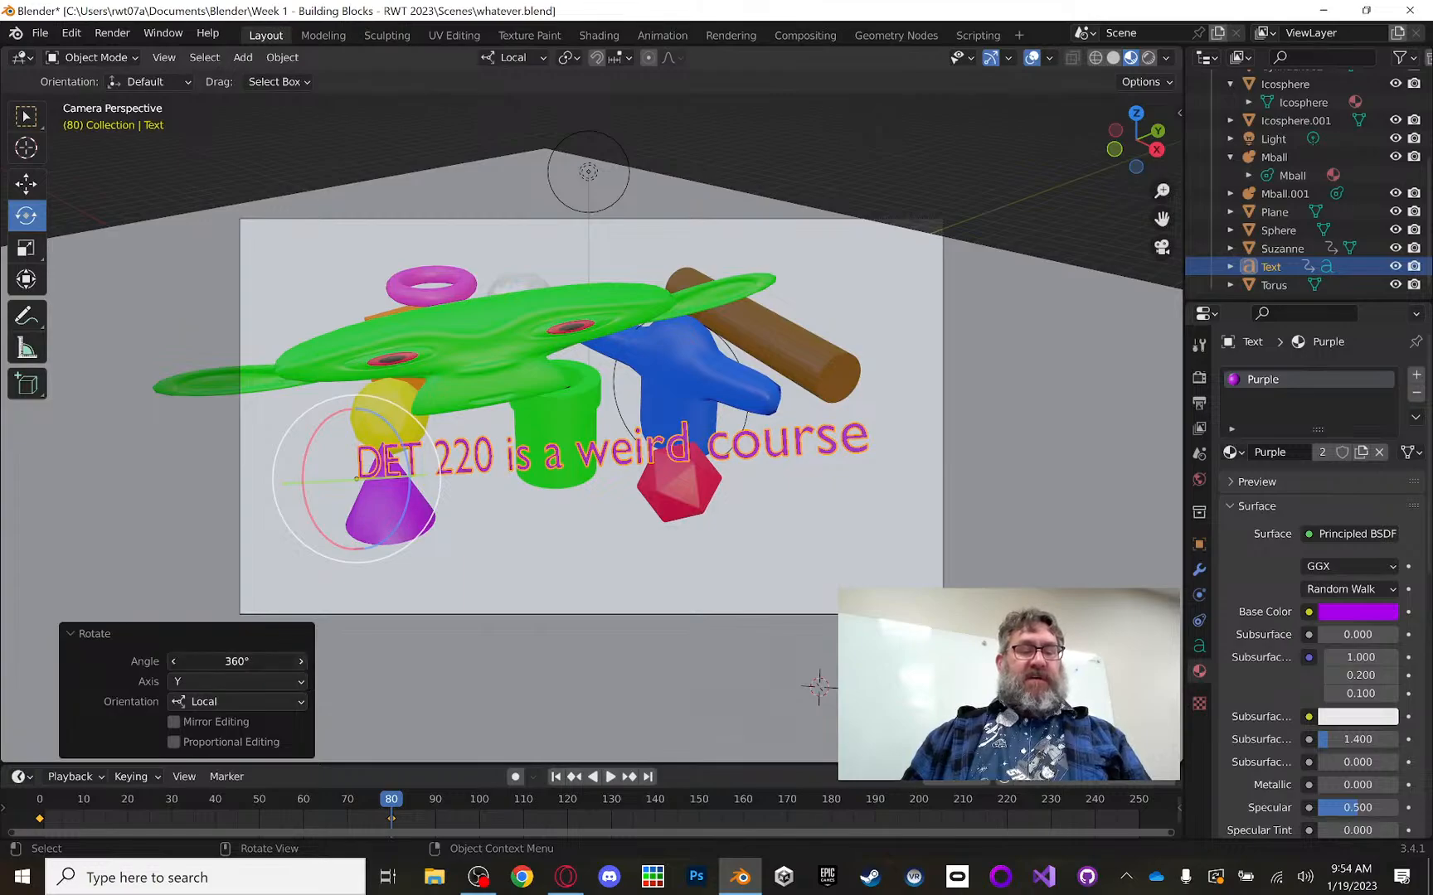
pyautogui.moveTo(236, 661); pyautogui.dragTo(10, 836)
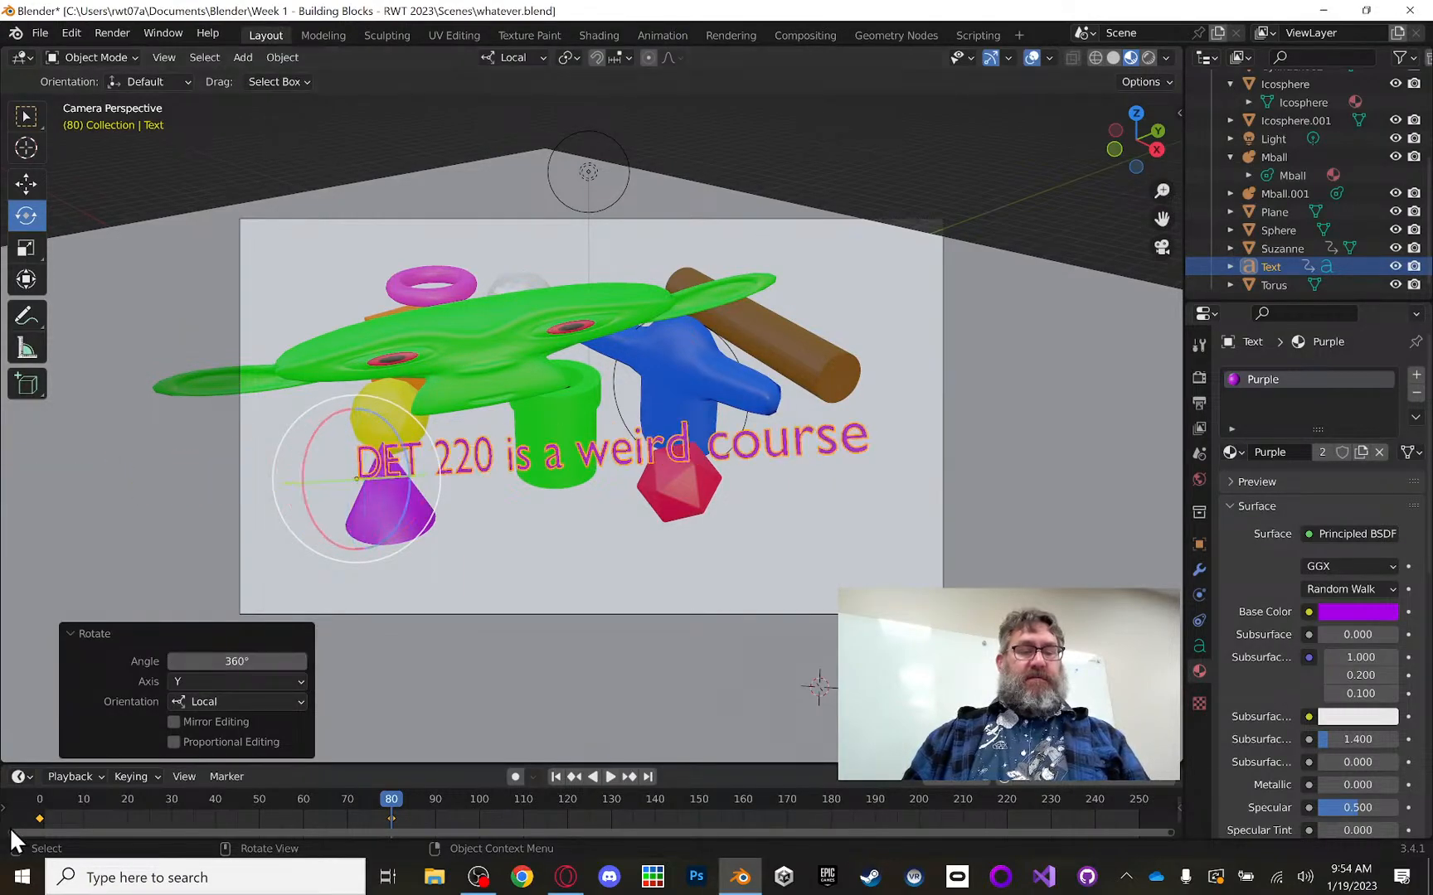
pyautogui.click(252, 661)
pyautogui.write('1800')
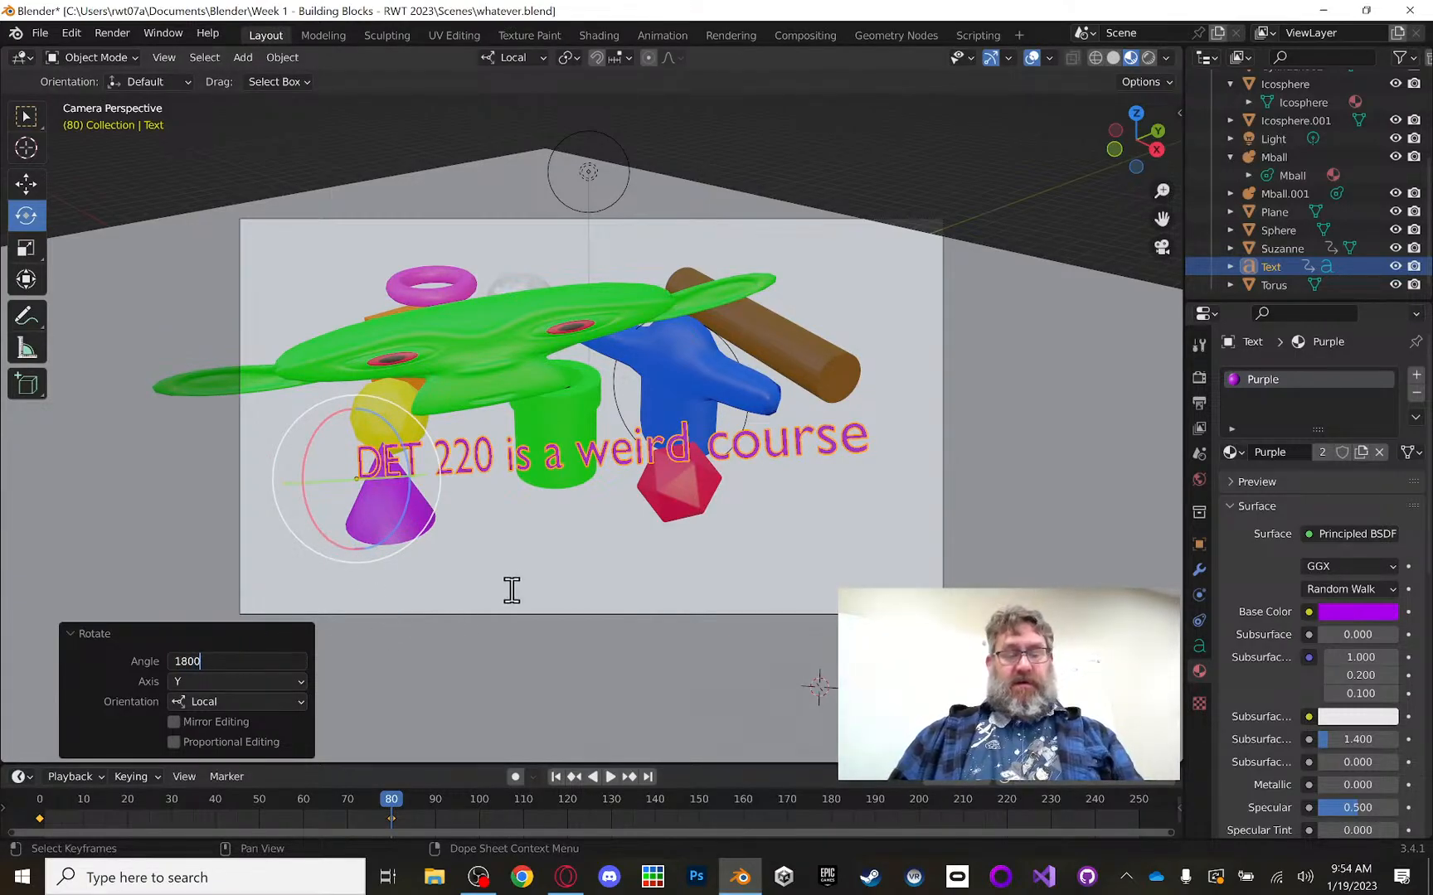
pyautogui.press('Return')
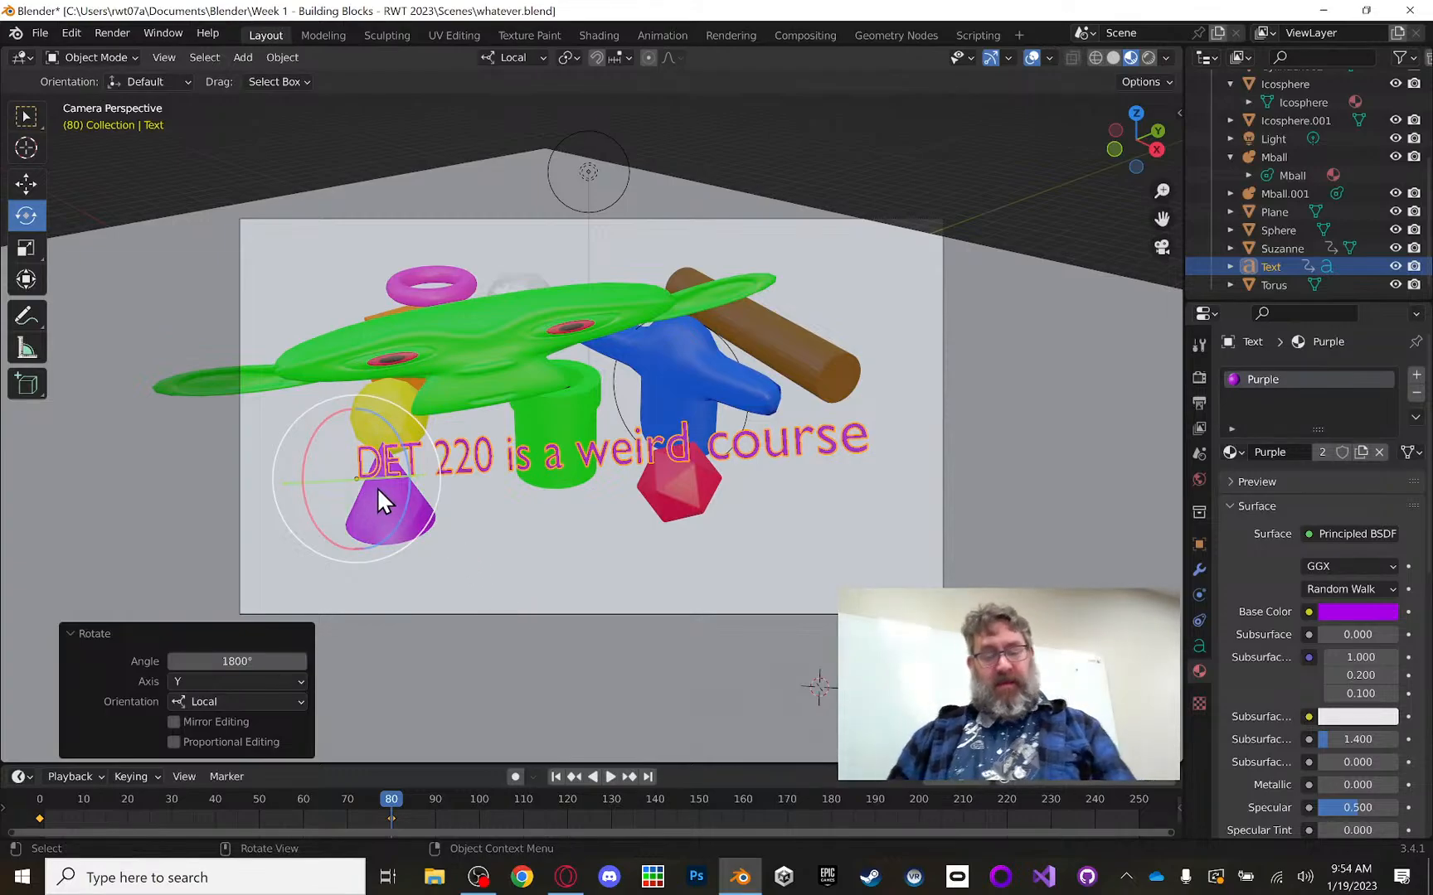
pyautogui.press('i')
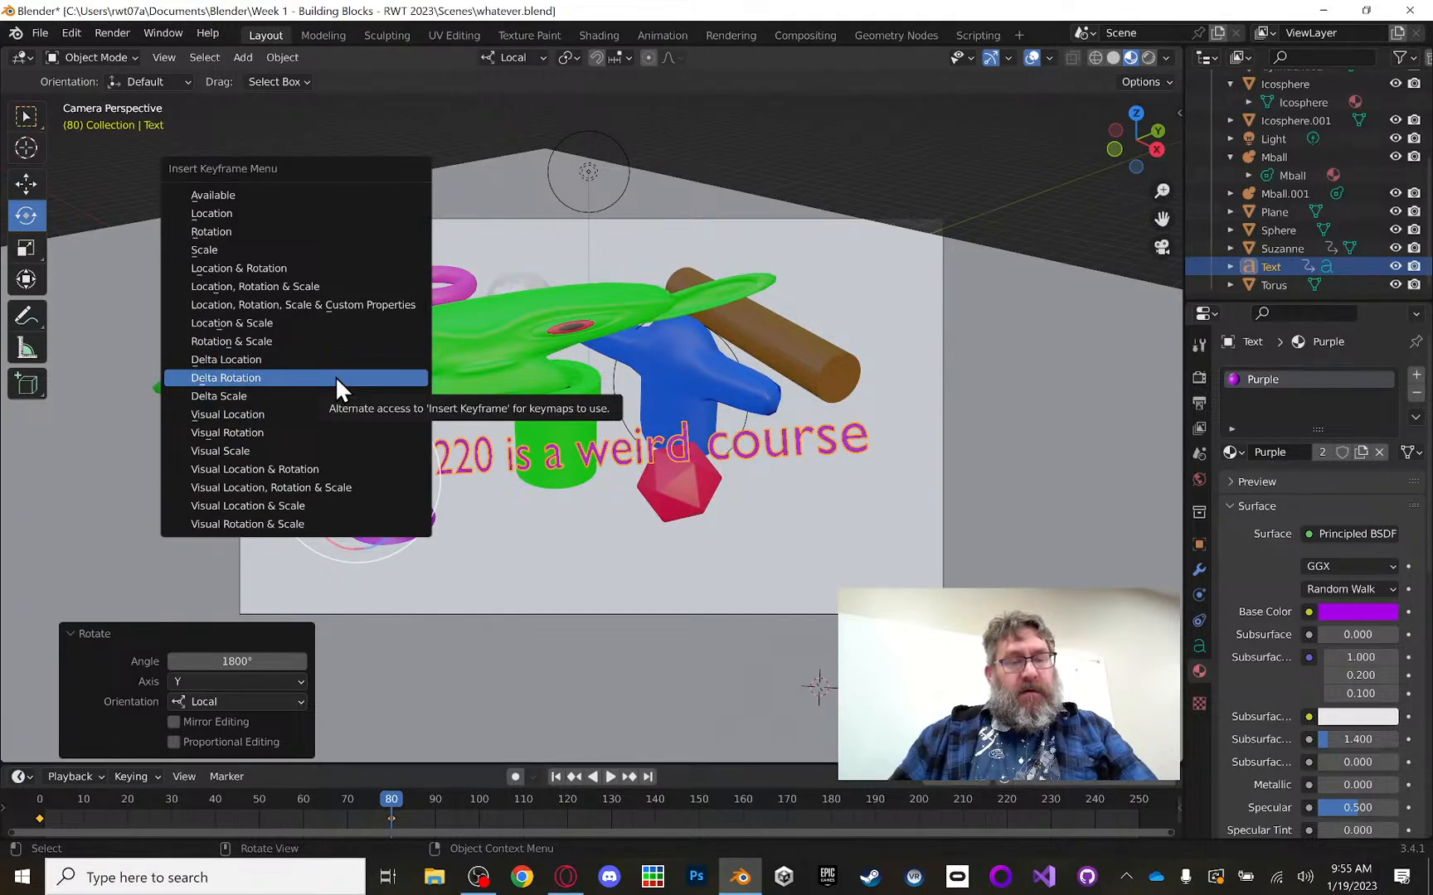
pyautogui.click(352, 485)
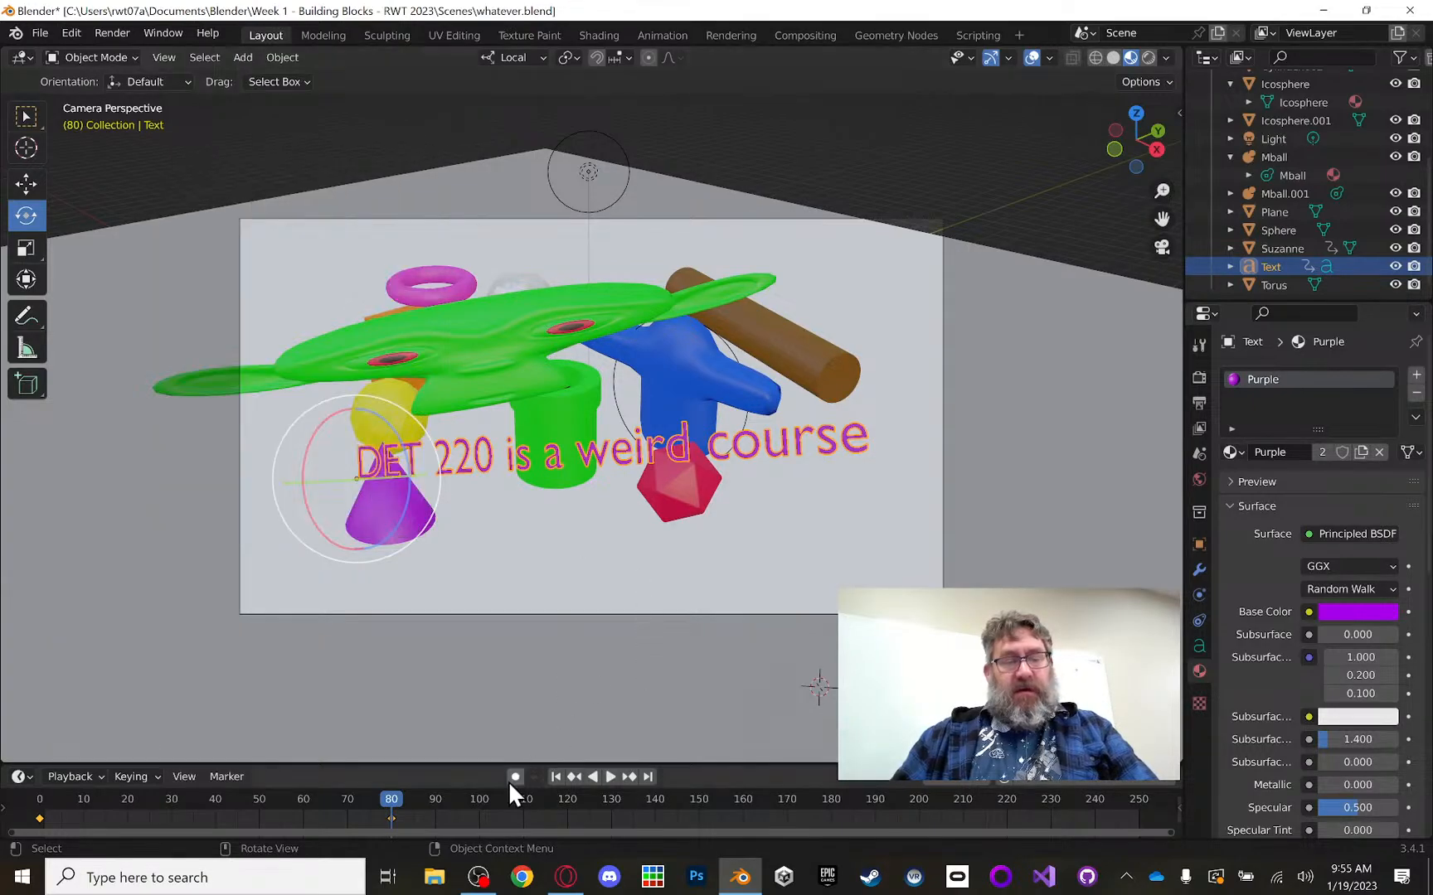
# Step: Scrub through the animation to frame 253 to review the text and monkey head motion, and deselect the text
pyautogui.moveTo(384, 798); pyautogui.dragTo(389, 737)
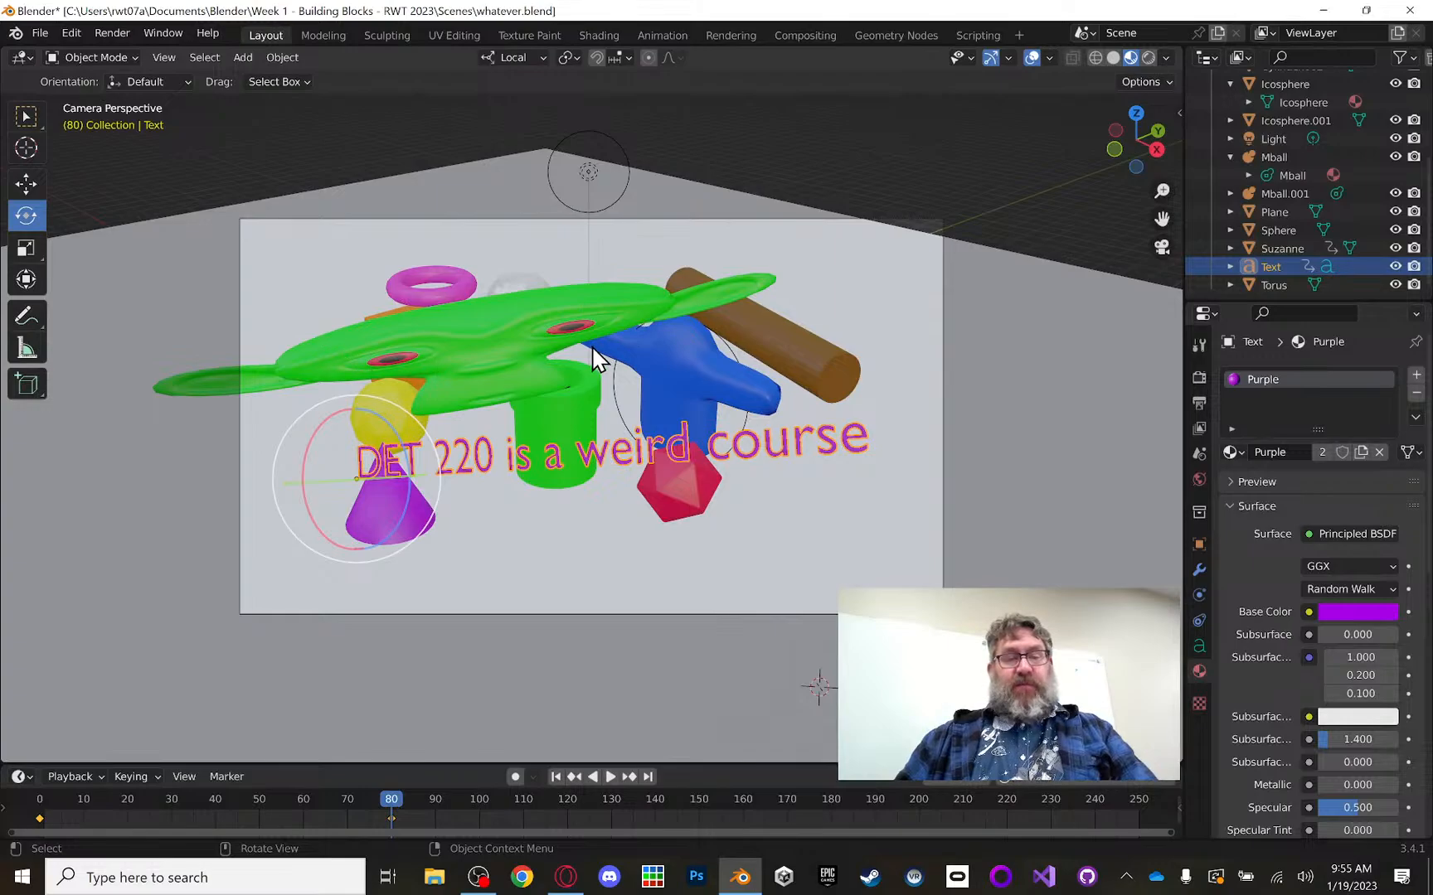
pyautogui.moveTo(387, 806); pyautogui.dragTo(1037, 795)
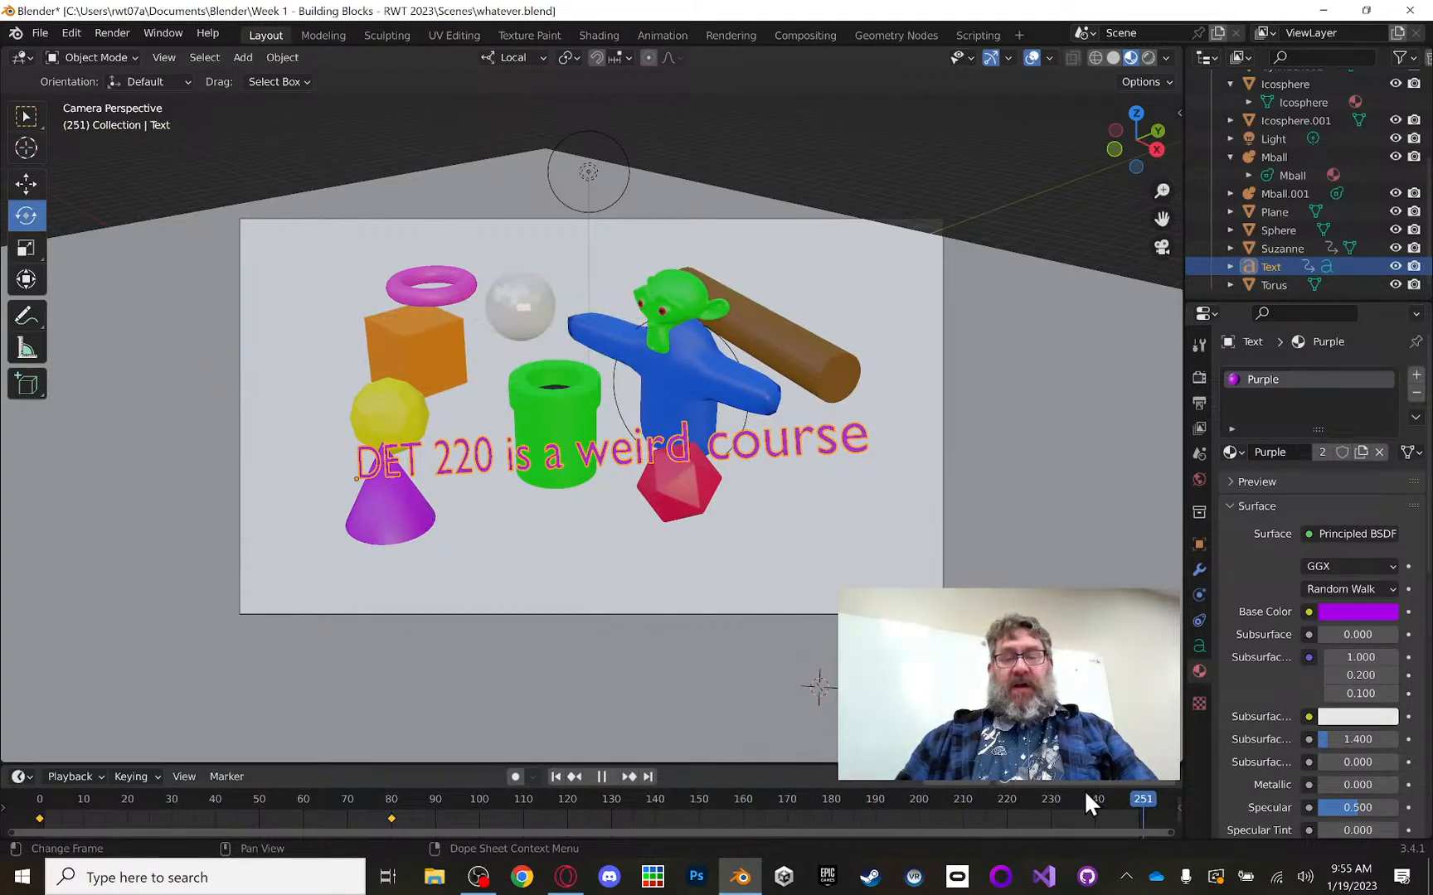
pyautogui.moveTo(70, 719); pyautogui.dragTo(991, 753)
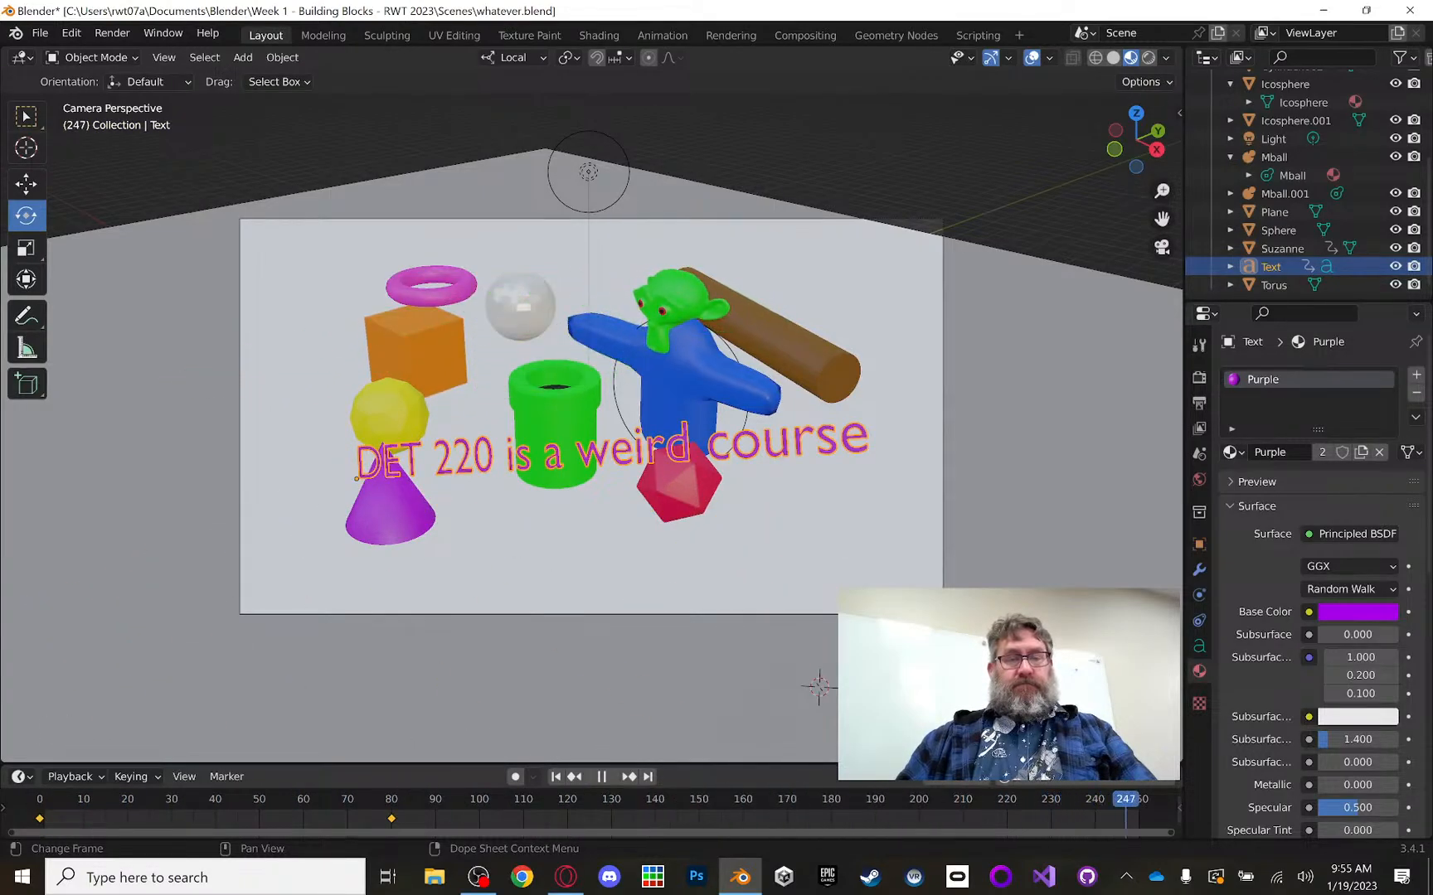
pyautogui.press('space')
pyautogui.click(833, 424)
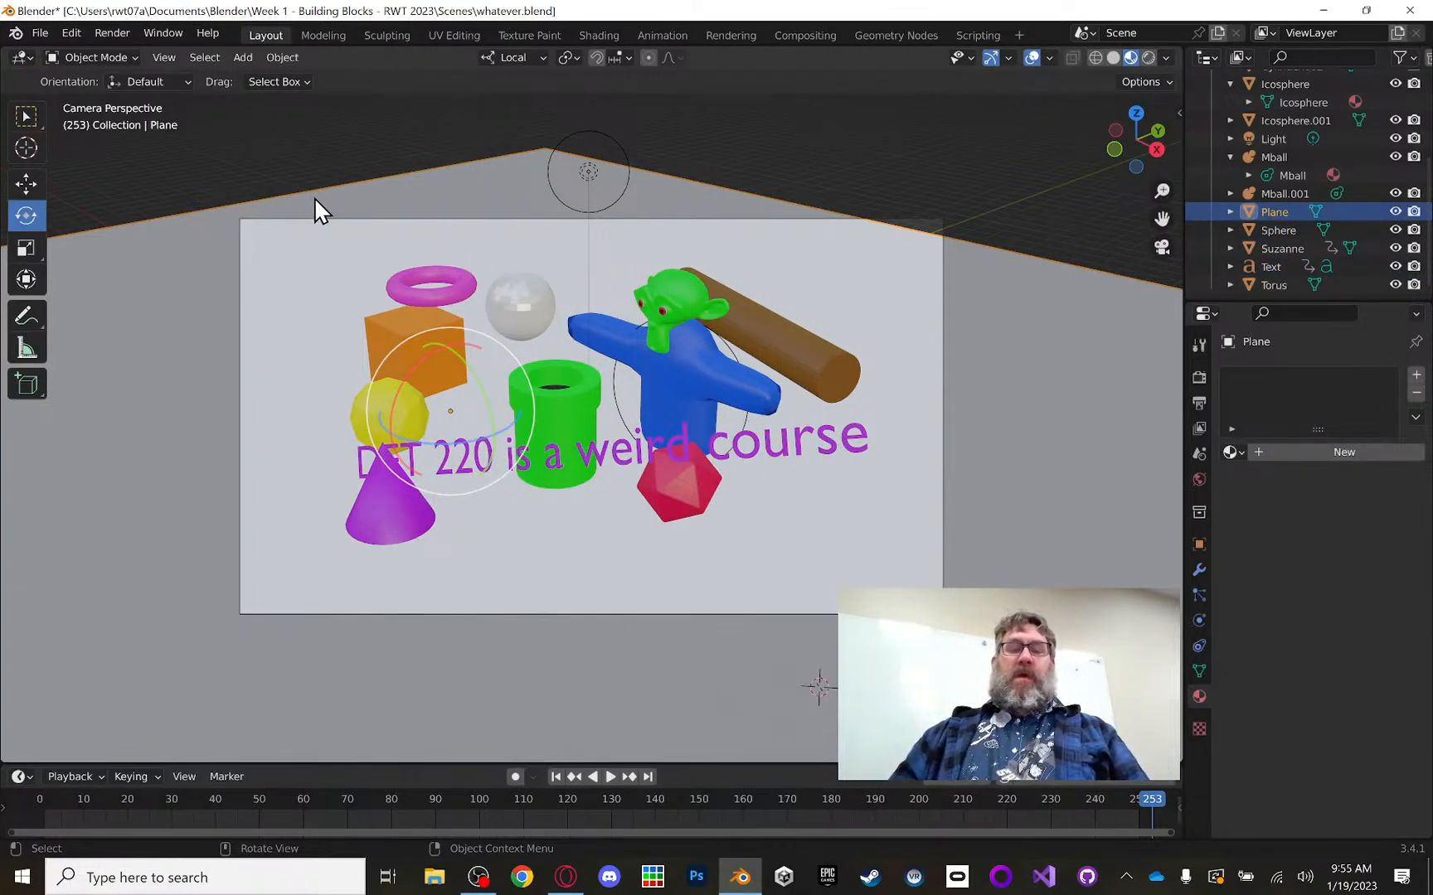
# Step: Select the white sphere and remove its ShineyWhite material slot
pyautogui.click(538, 300)
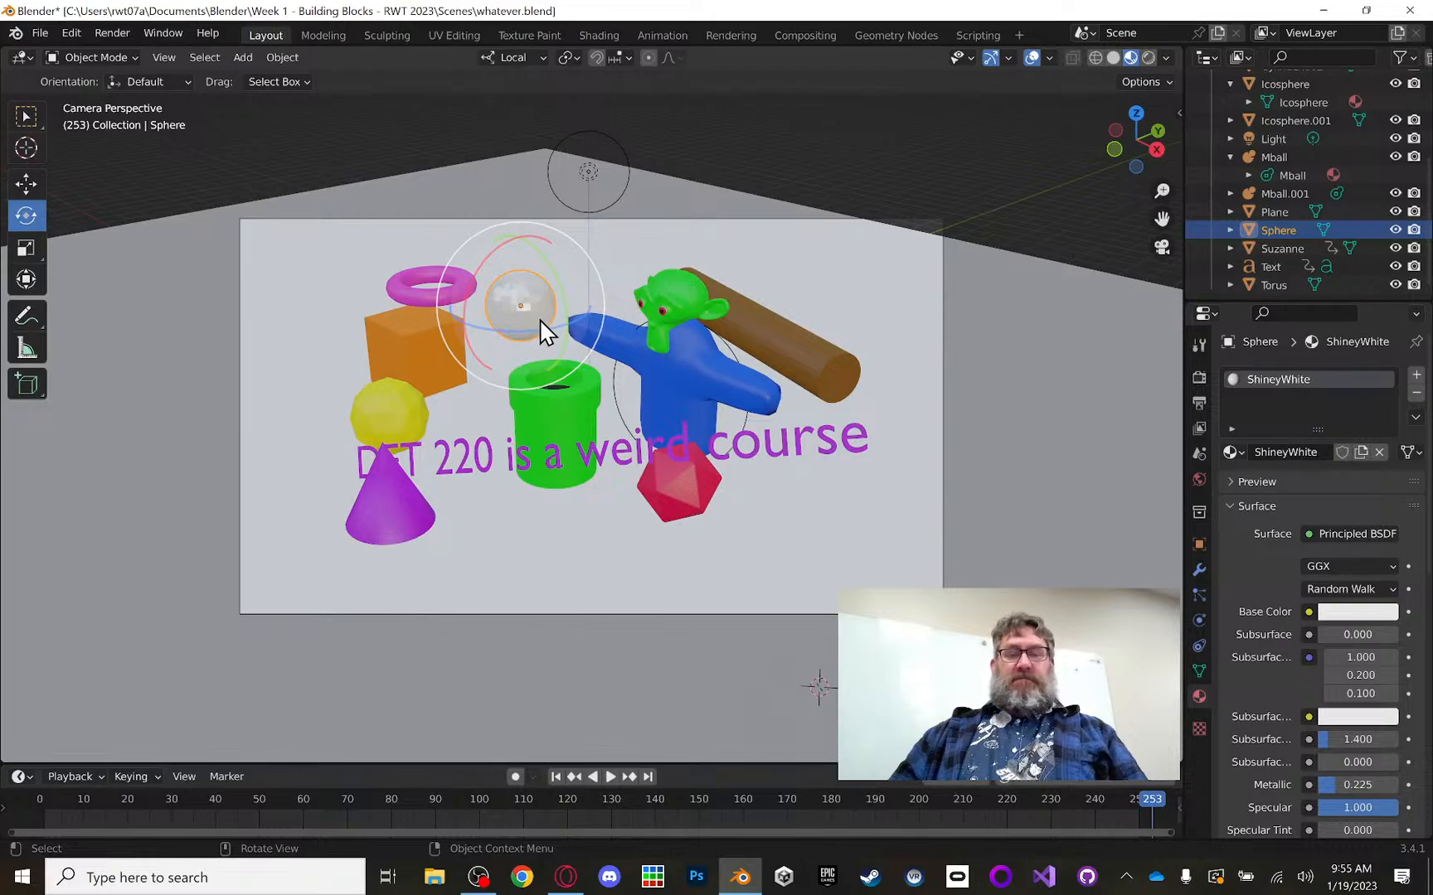
pyautogui.scroll(3, 809, 274)
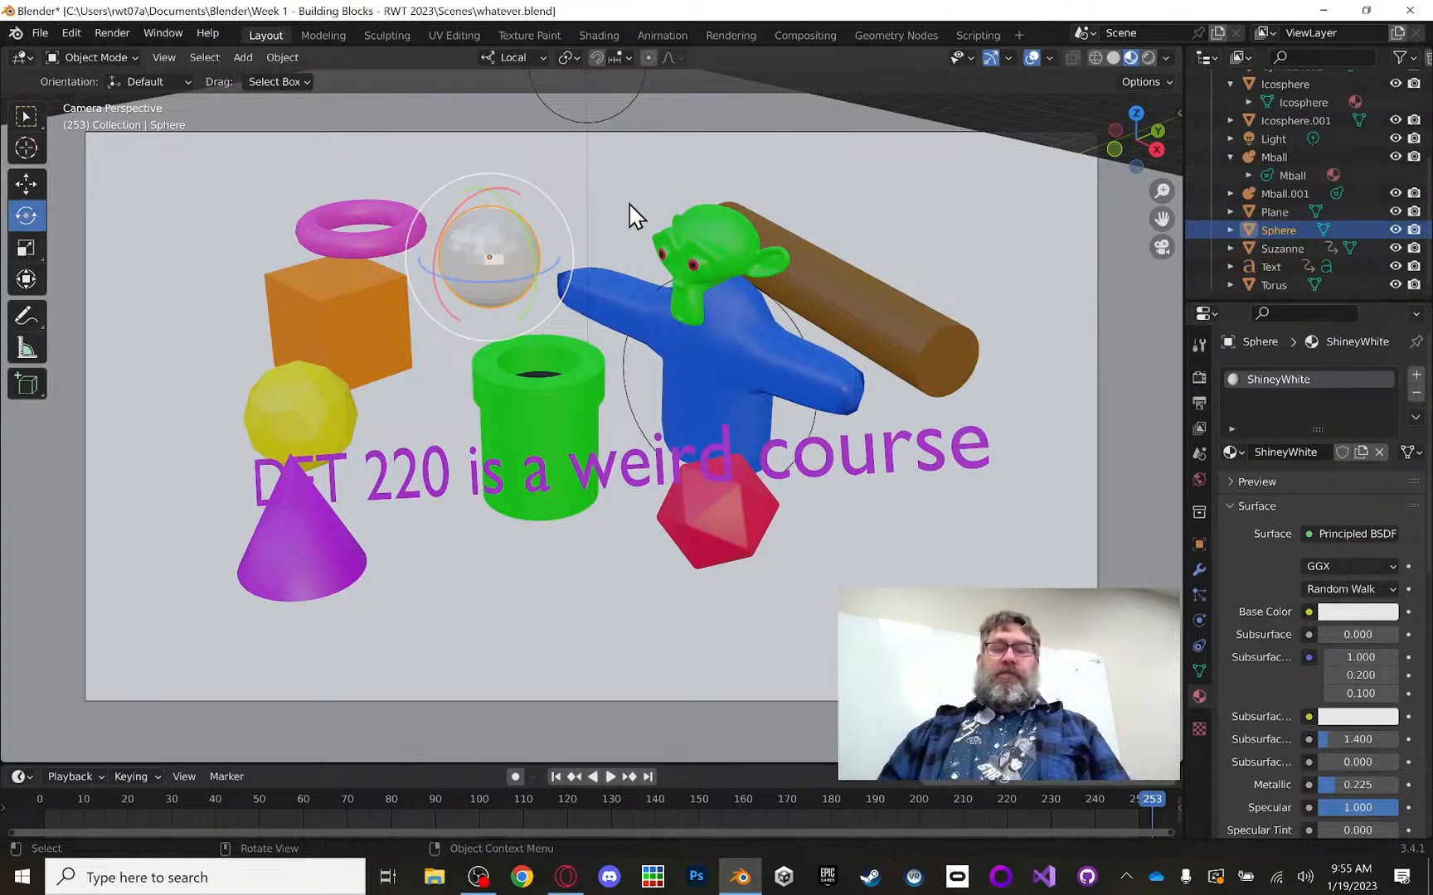
pyautogui.click(1416, 393)
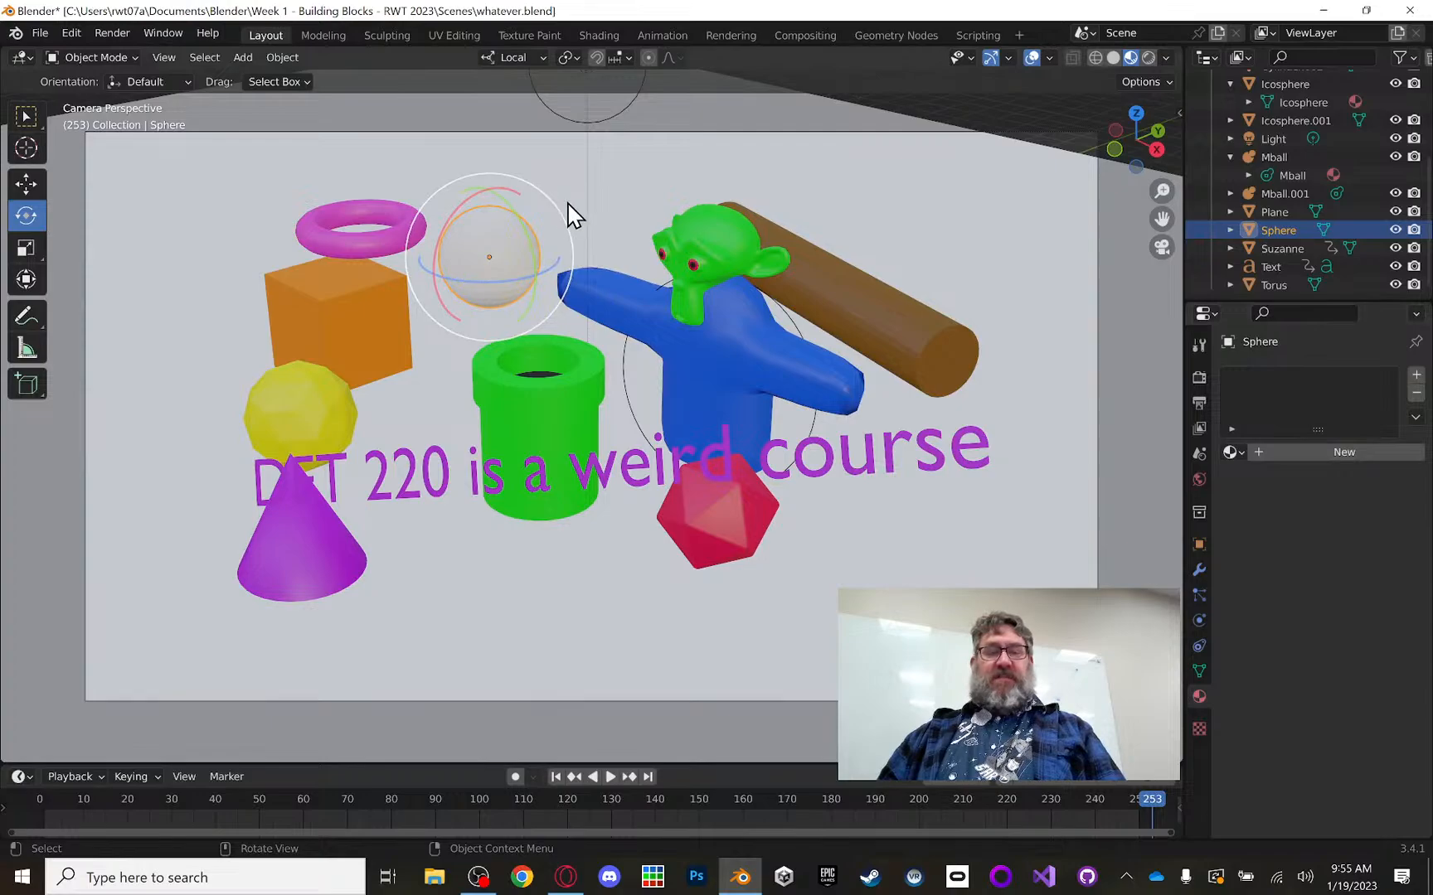
pyautogui.scroll(1, 542, 247)
pyautogui.scroll(-1, 542, 247)
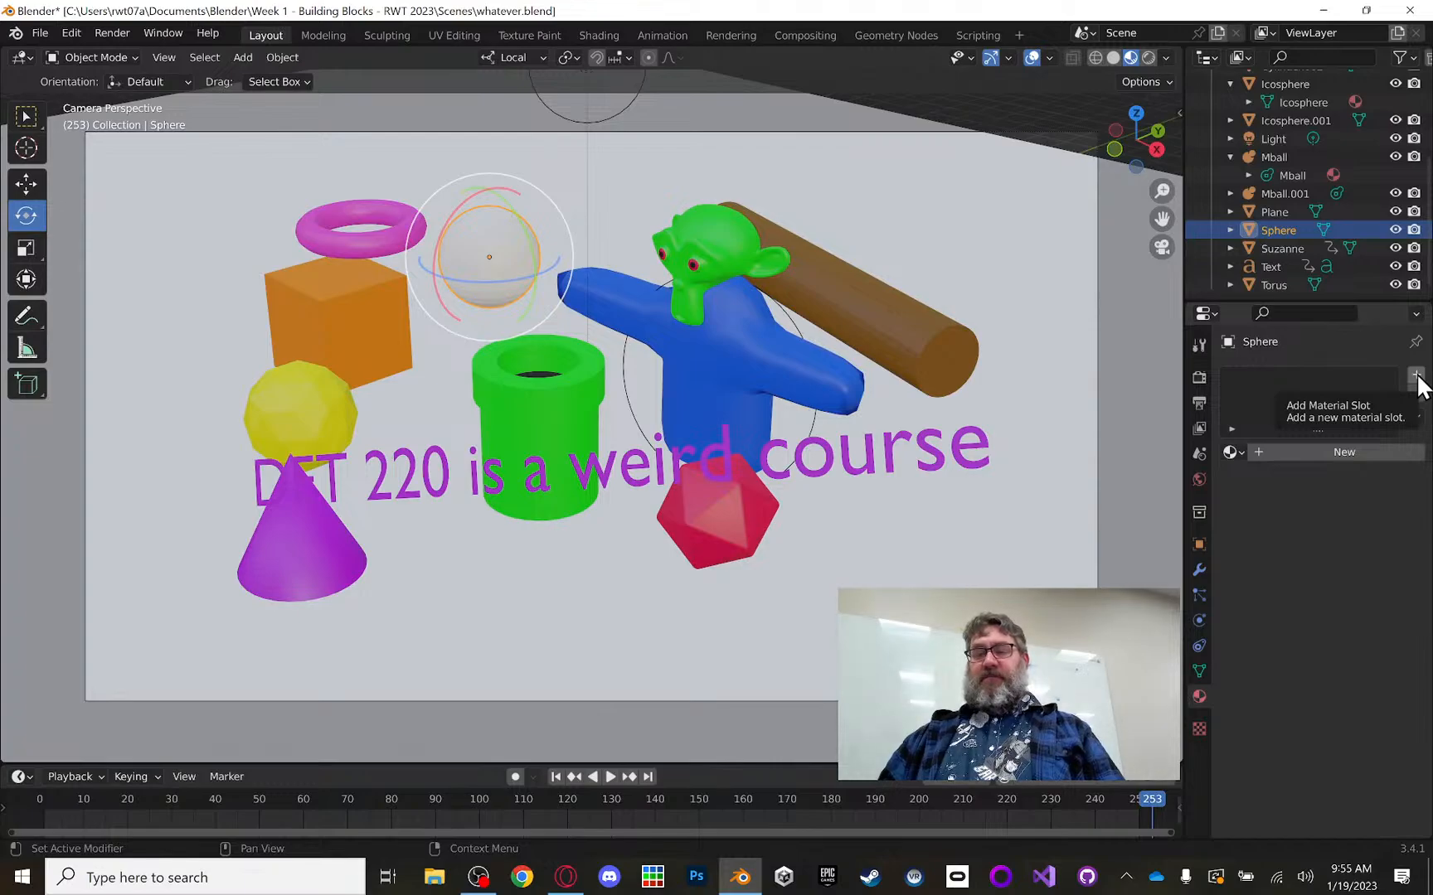
# Step: Create a new material on the sphere and name it ShinySilver
pyautogui.click(1254, 448)
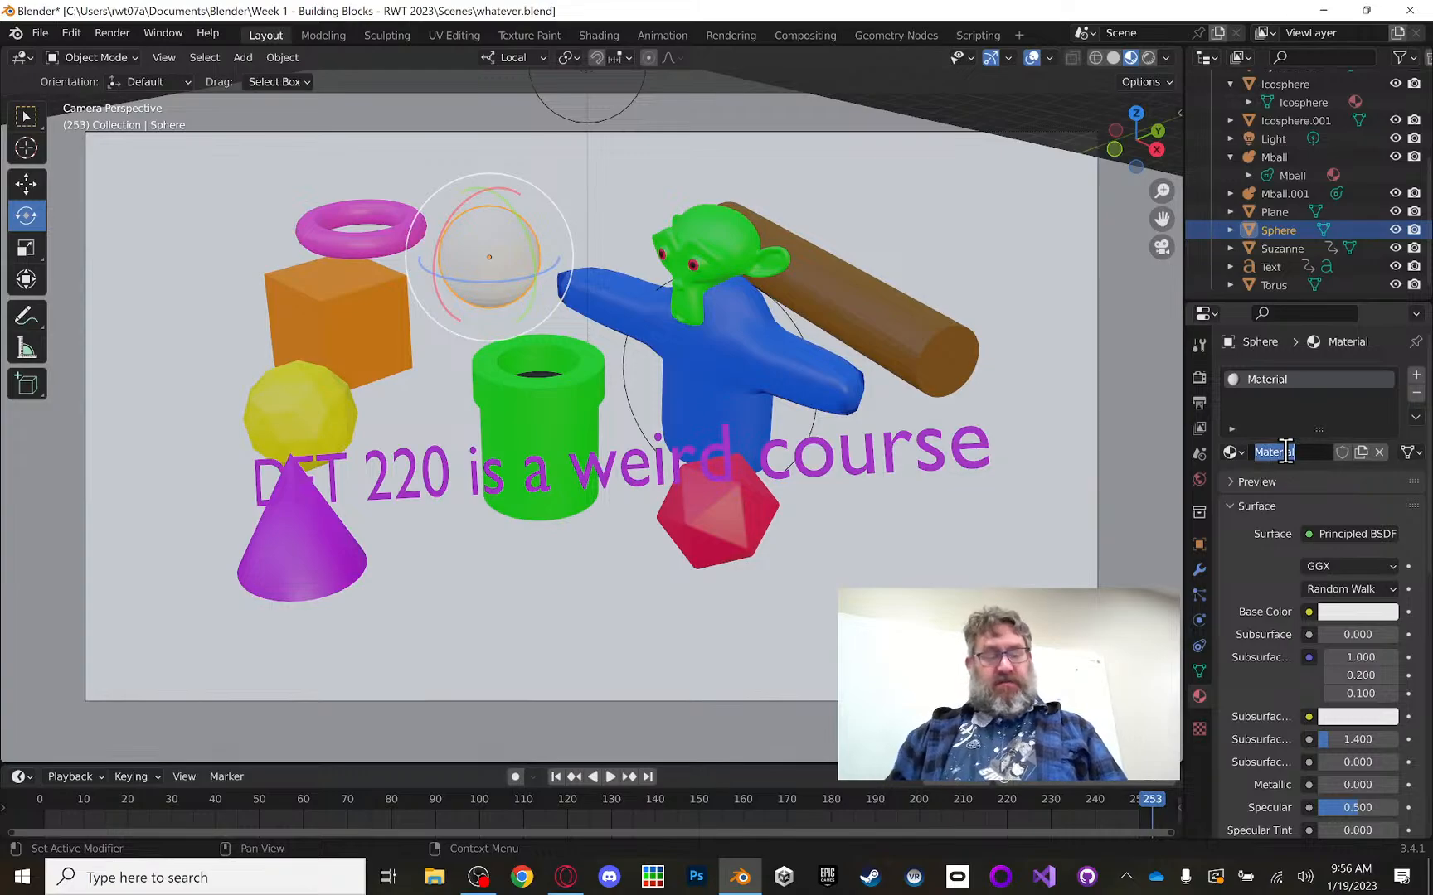
pyautogui.write('Shiny')
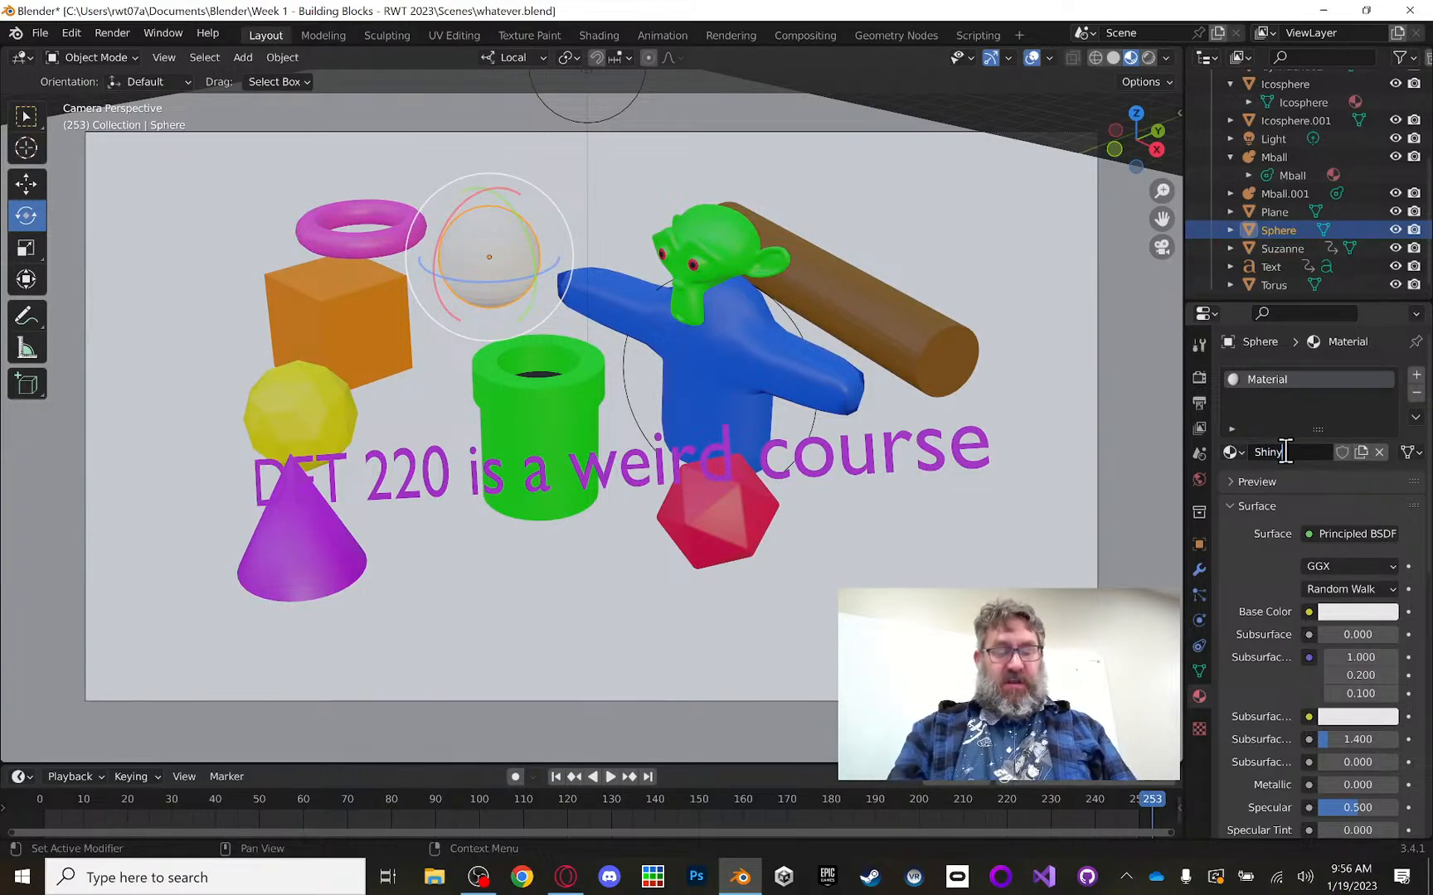
pyautogui.write(' Silver')
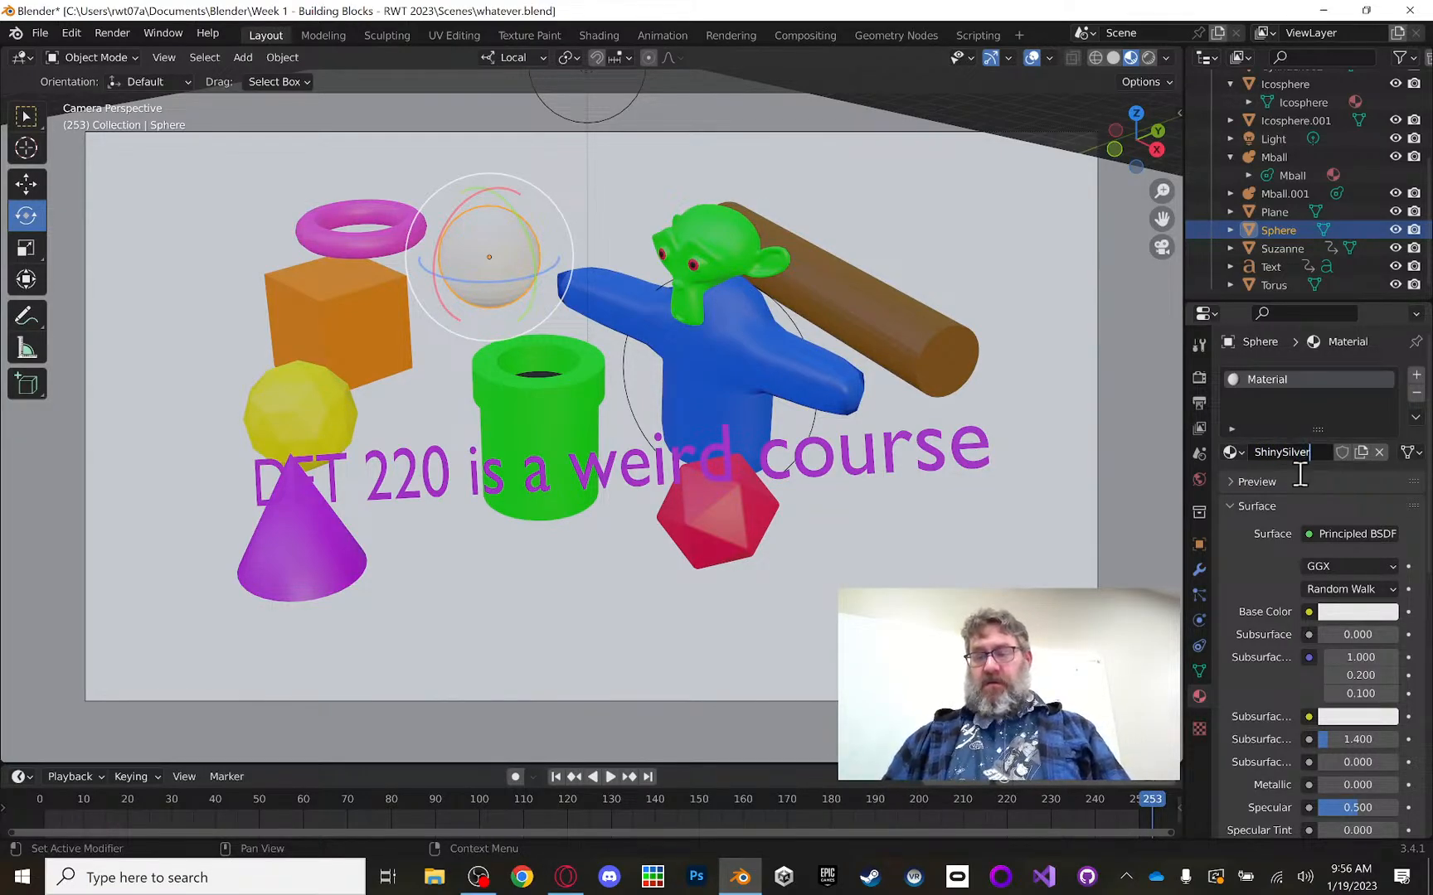
pyautogui.press('Return')
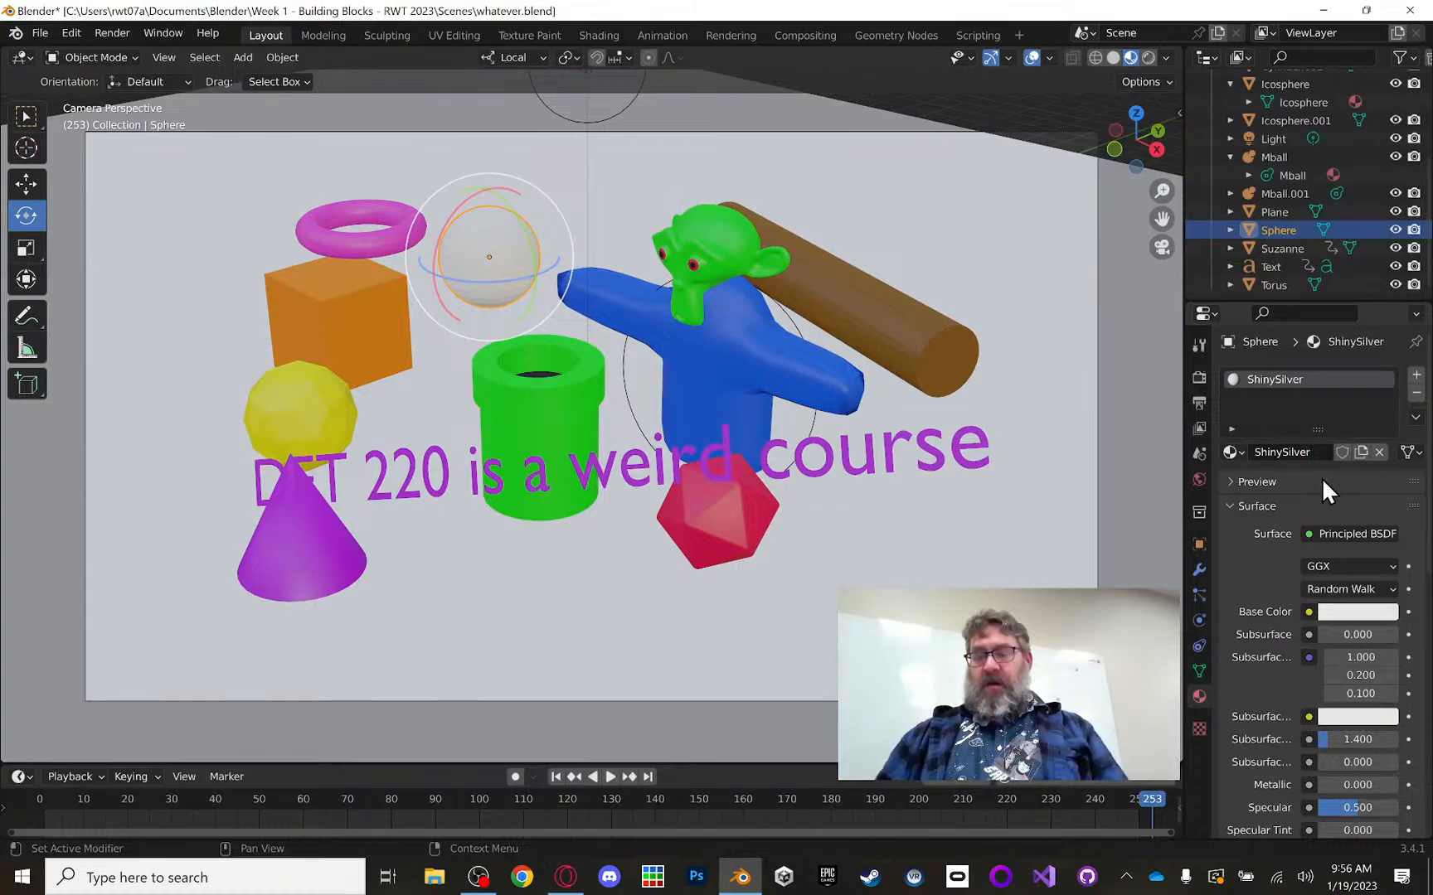
# Step: Set the ShinySilver material's base color to a medium grey
pyautogui.click(1362, 611)
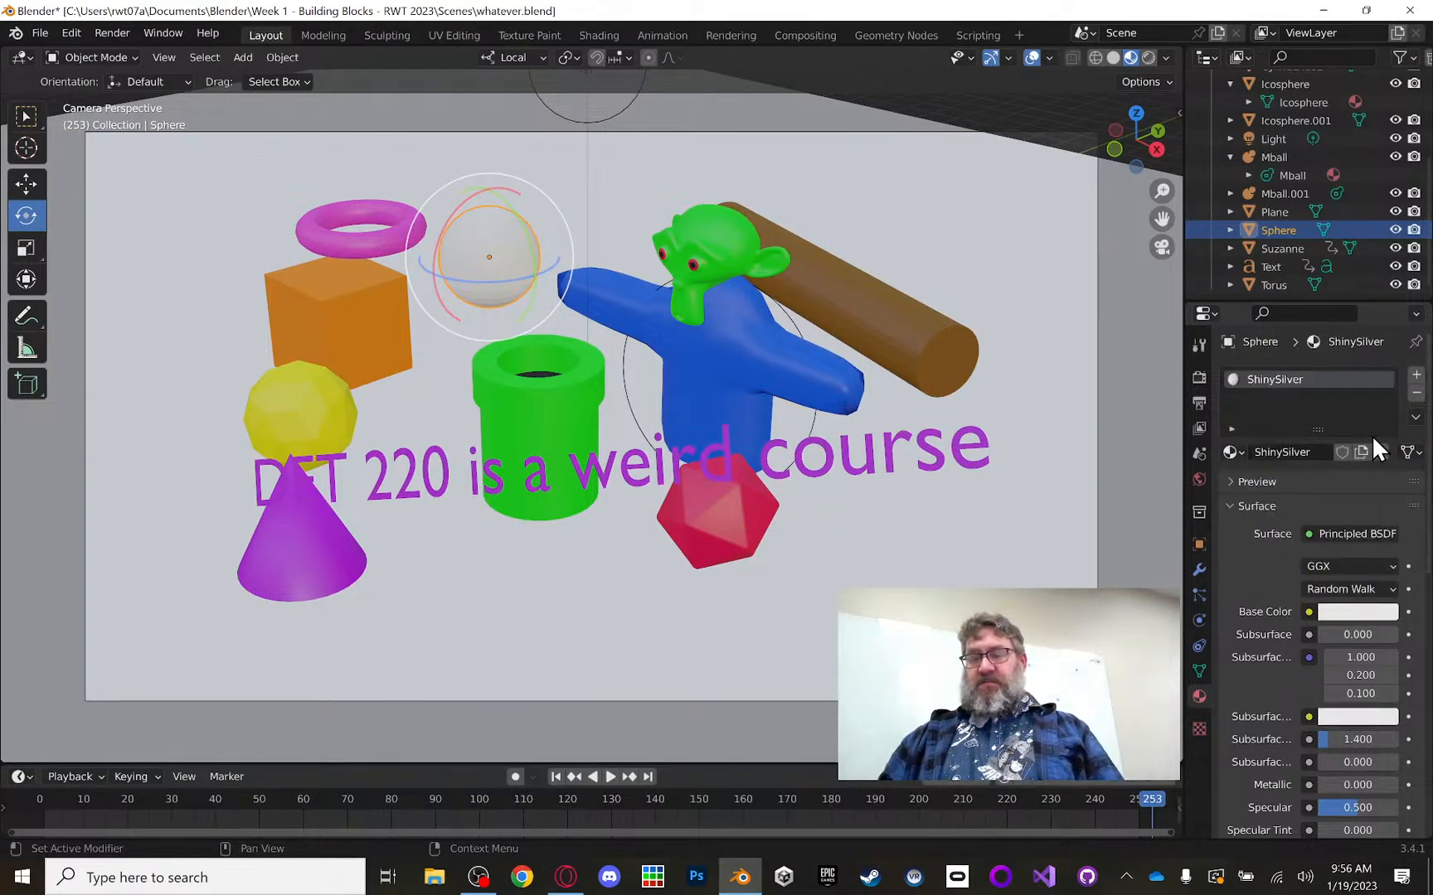
pyautogui.click(1368, 615)
pyautogui.moveTo(1391, 462); pyautogui.dragTo(1380, 405)
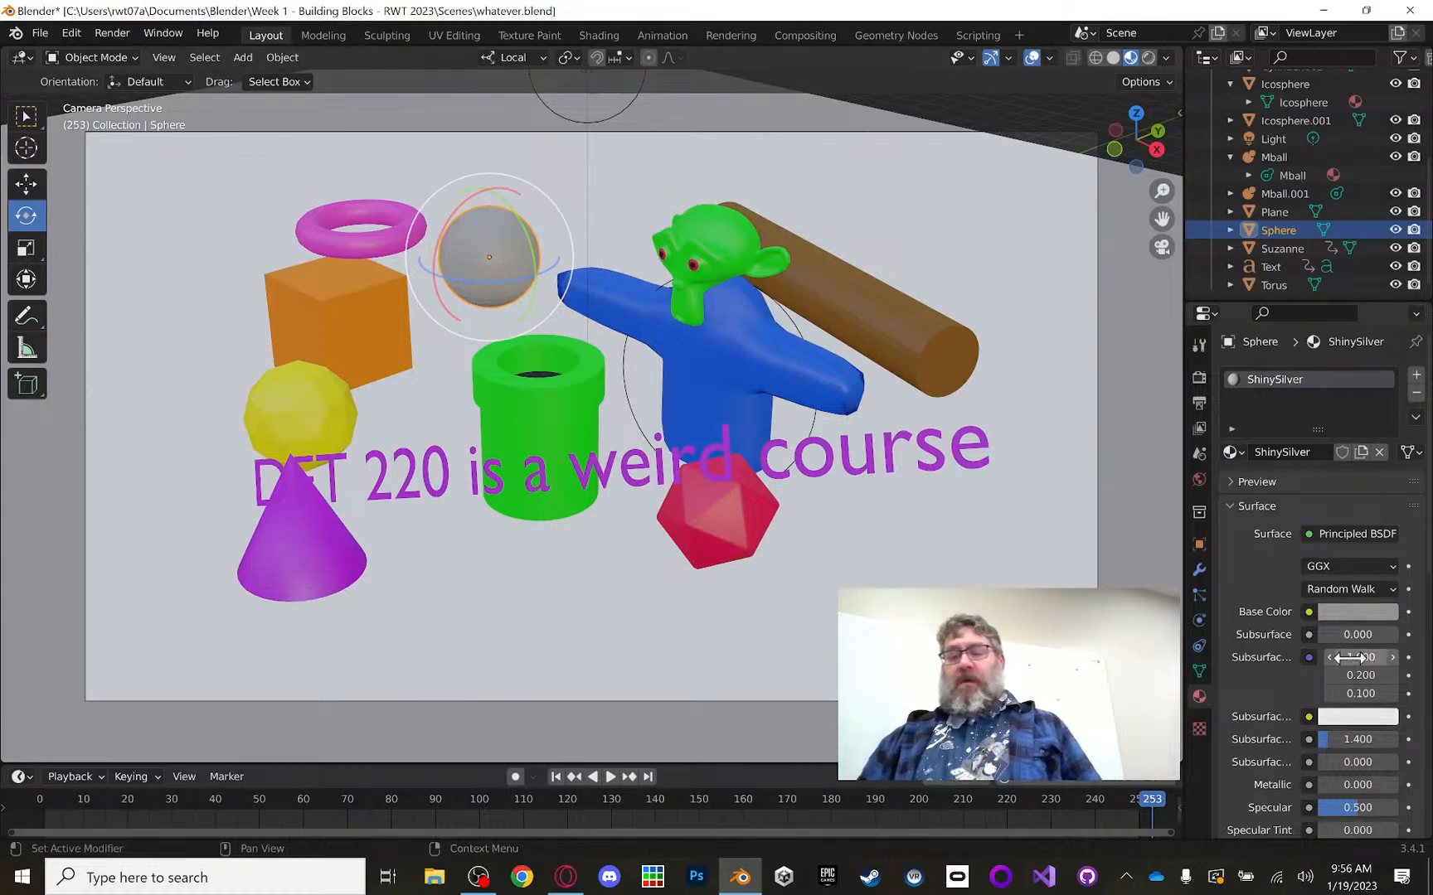
# Step: Make the ShinySilver material shinier with Metallic 0.555, Specular 0.757 and Roughness 0.275
pyautogui.scroll(-2, 1347, 660)
pyautogui.scroll(-5, 1347, 661)
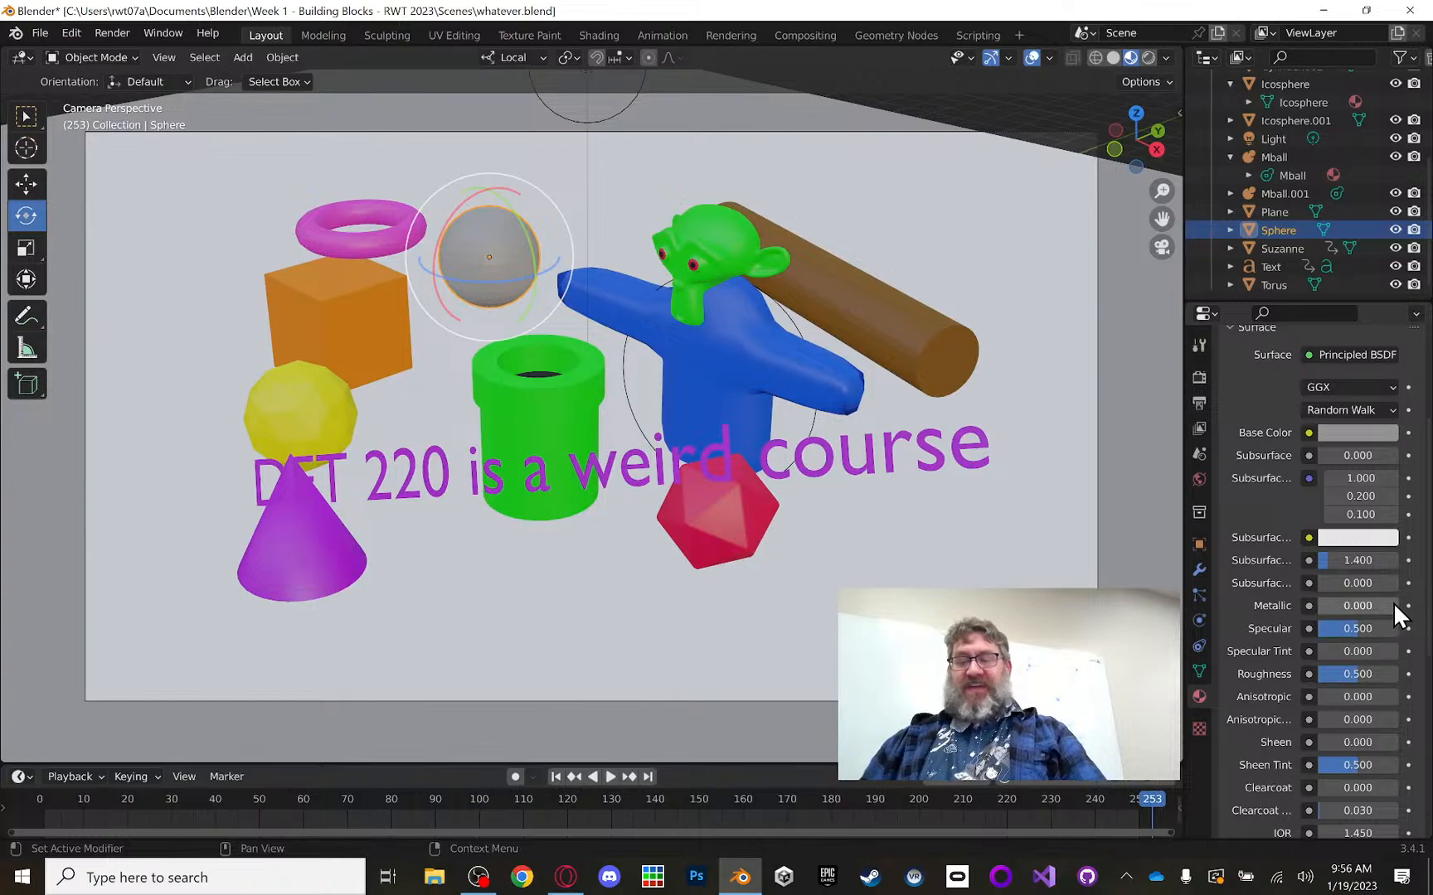
pyautogui.moveTo(1392, 602)
pyautogui.mouseDown()
pyautogui.moveTo(1432, 603)
pyautogui.moveTo(1354, 605)
pyautogui.moveTo(1377, 628)
pyautogui.moveTo(1339, 674)
pyautogui.mouseUp()
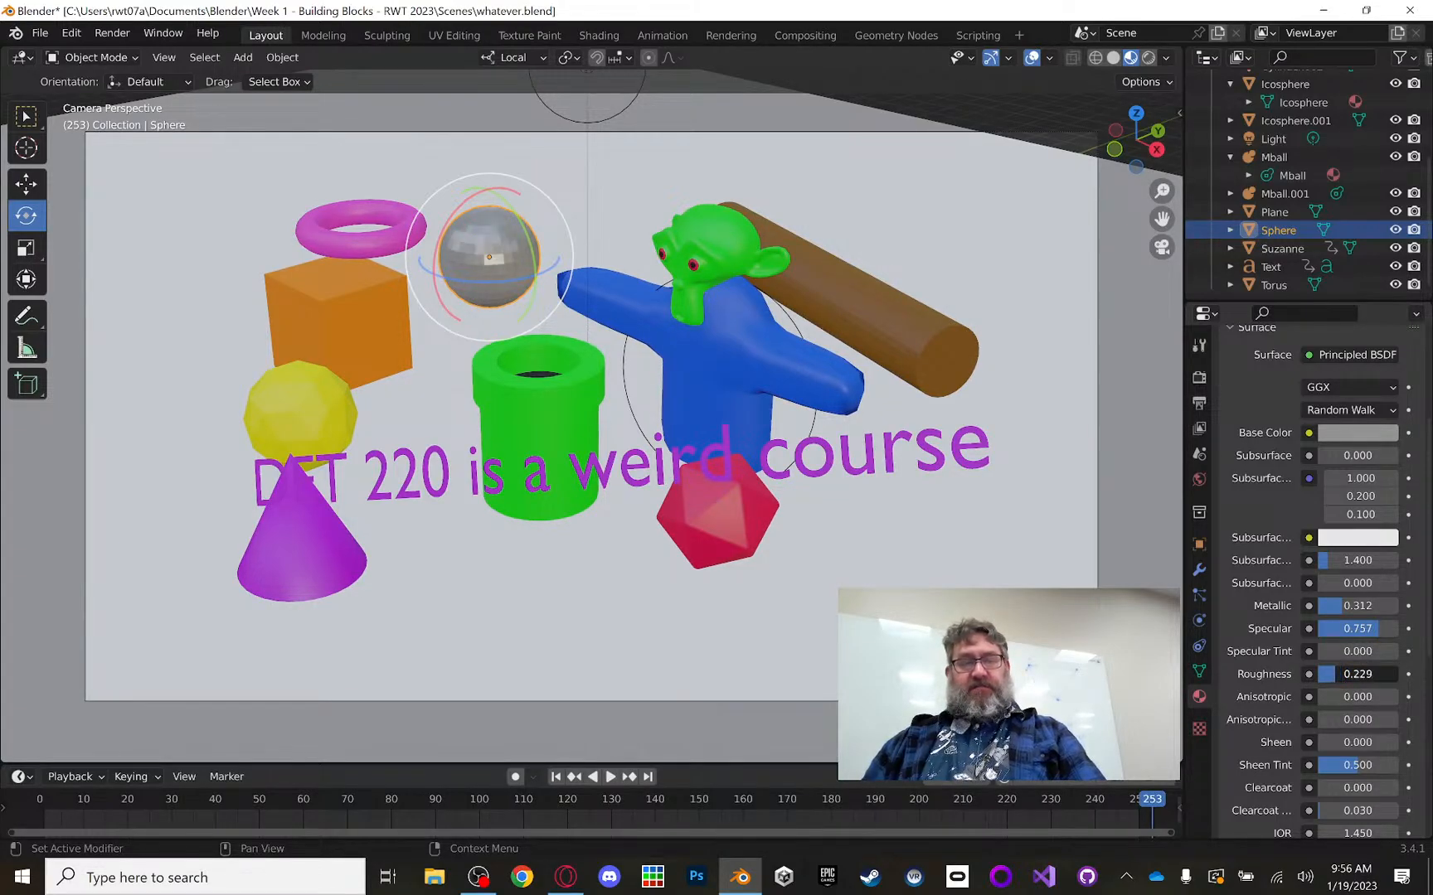
pyautogui.moveTo(1342, 603); pyautogui.dragTo(1365, 604)
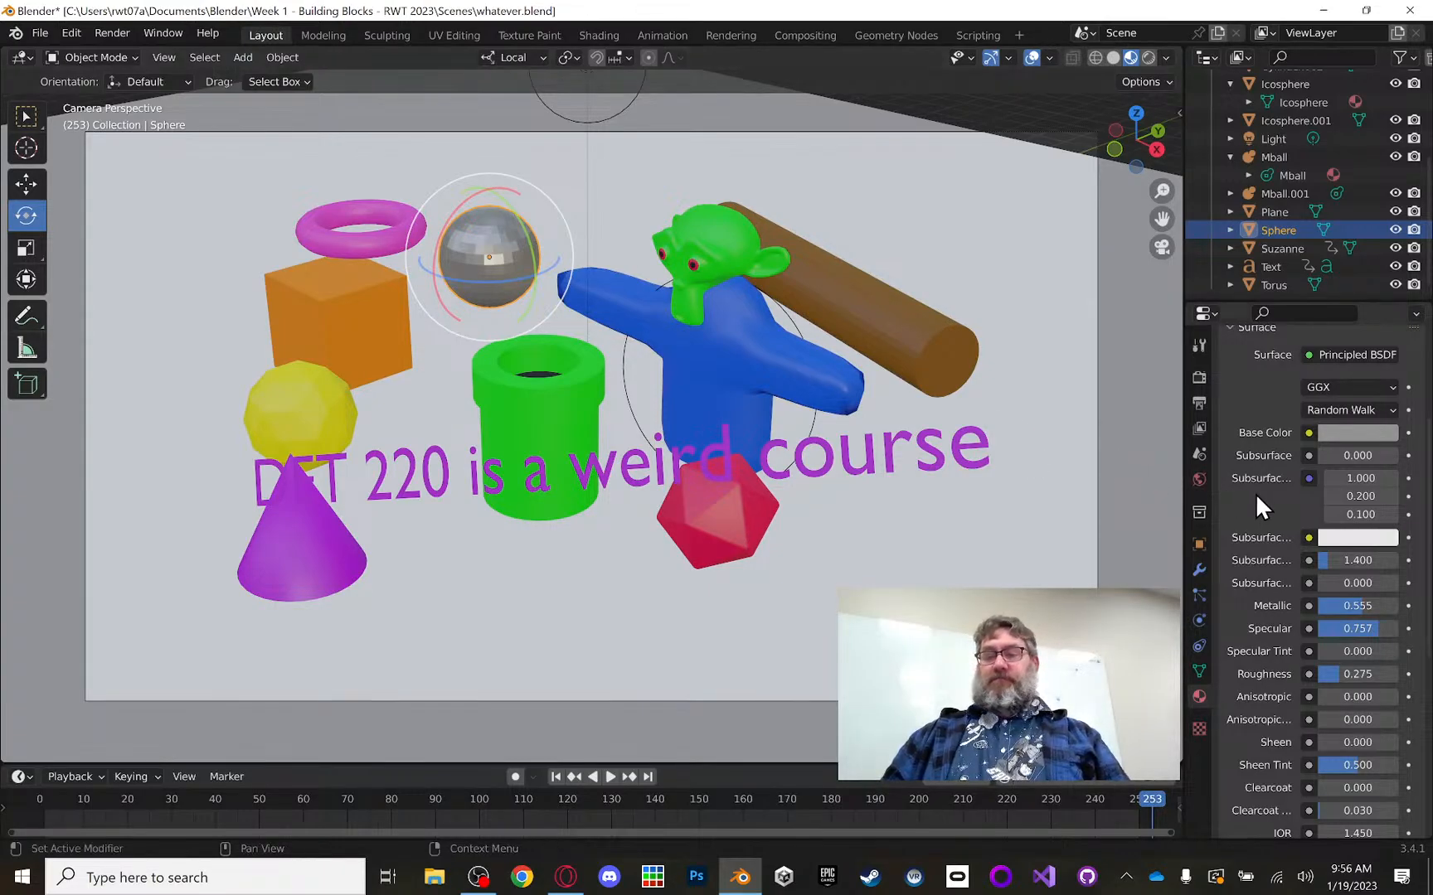
# Step: Select the ground plane and insert a Rotation keyframe for it at frame 0
pyautogui.click(995, 325)
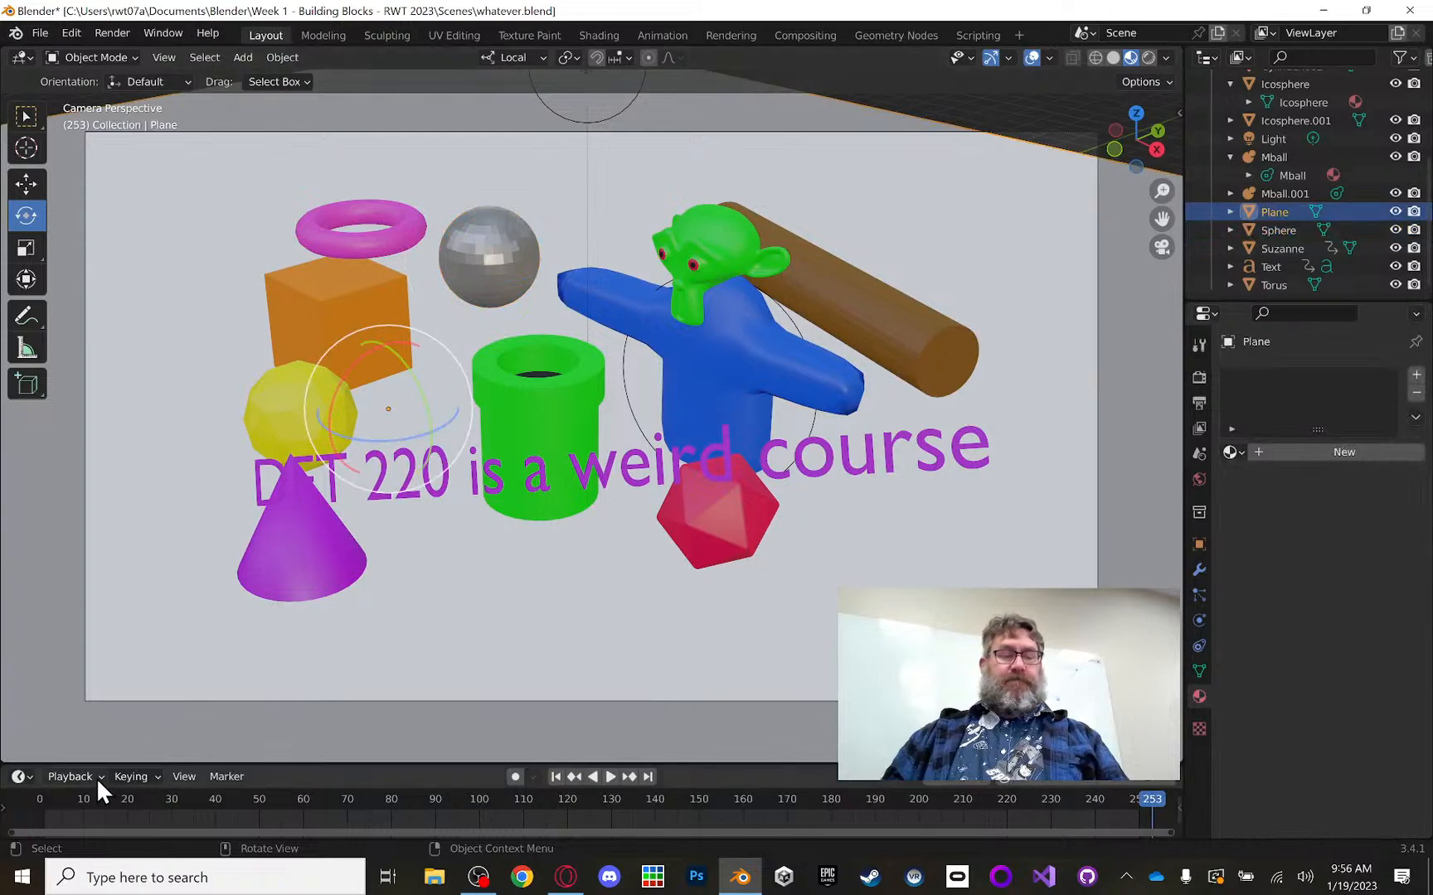
pyautogui.click(38, 805)
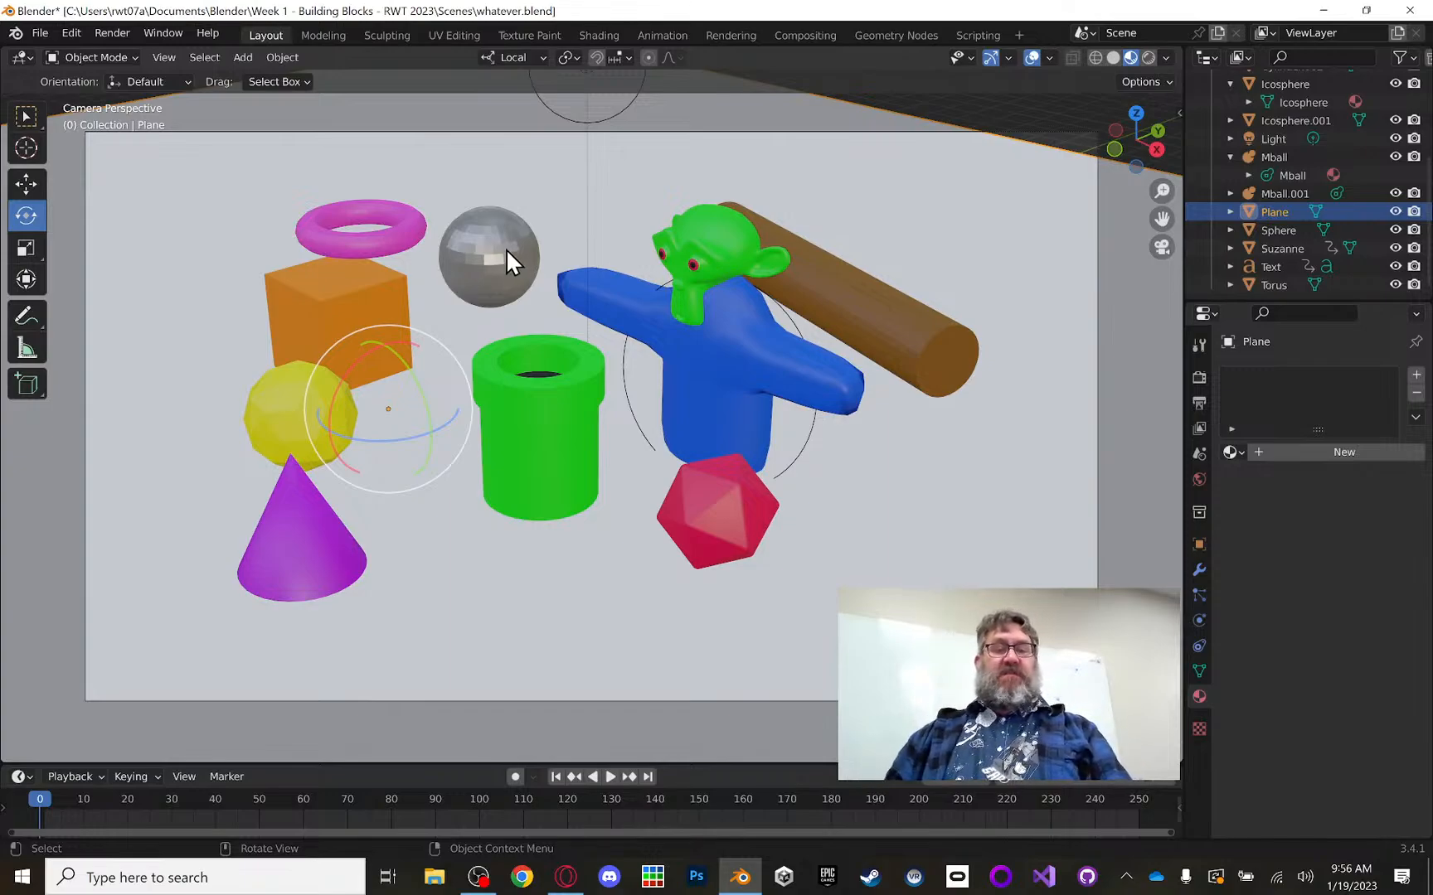
pyautogui.press('i')
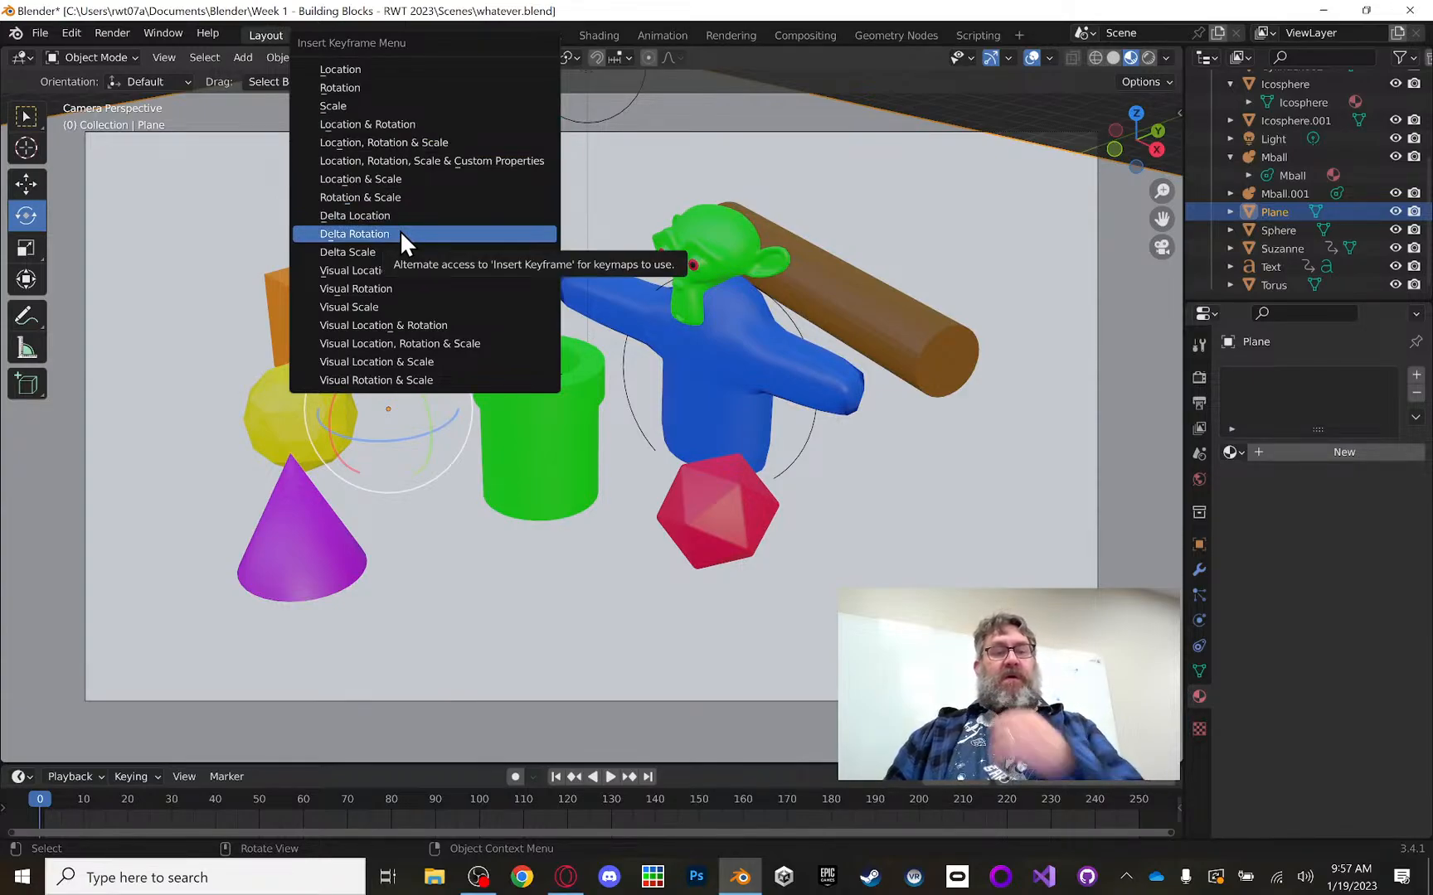
pyautogui.click(394, 93)
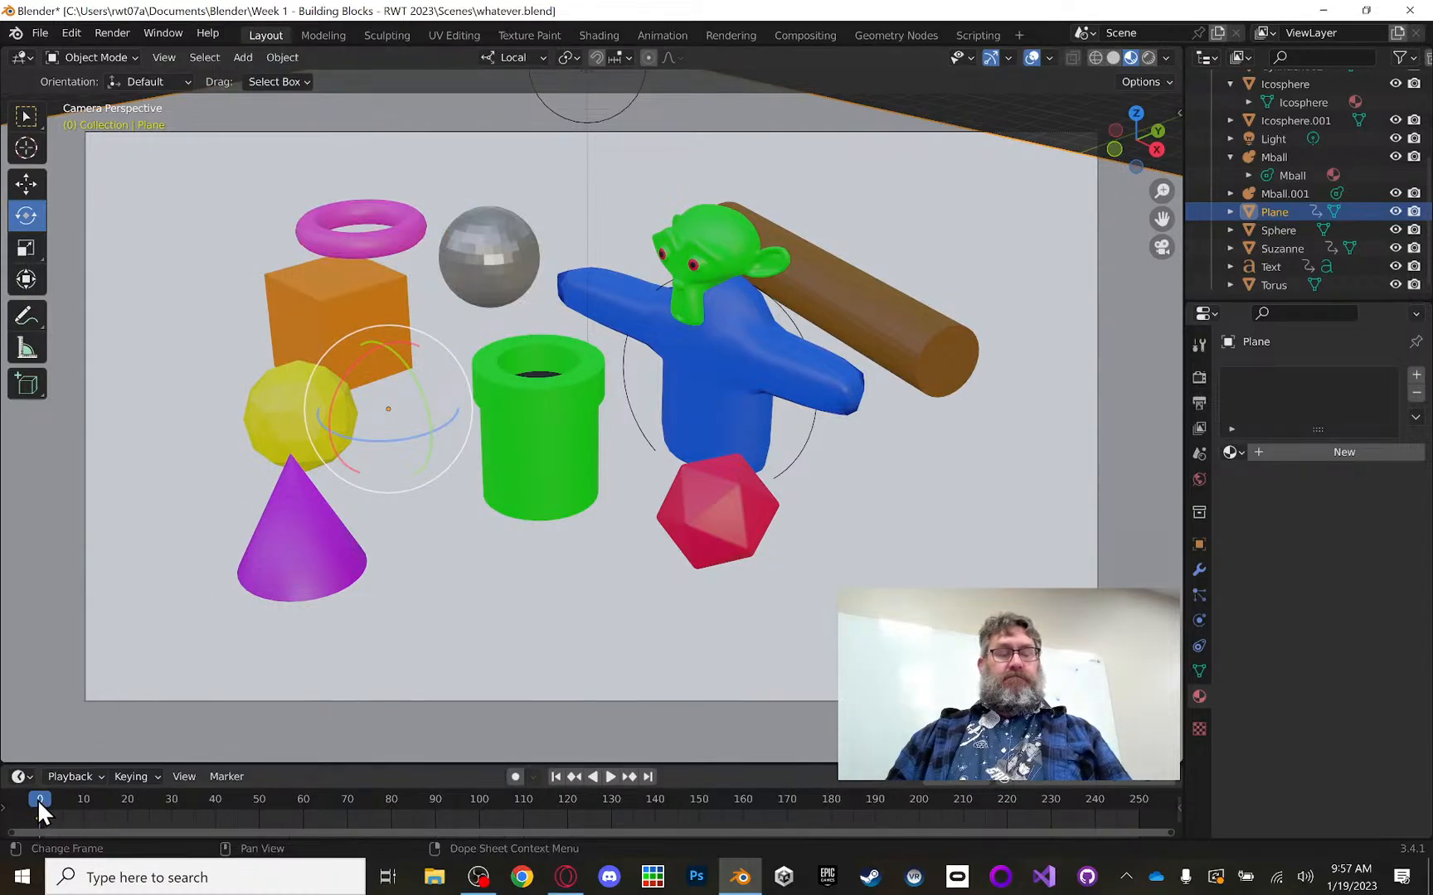
# Step: Select the sphere at frame 250 and rotate it 36000° about its local Z axis
pyautogui.press('space')
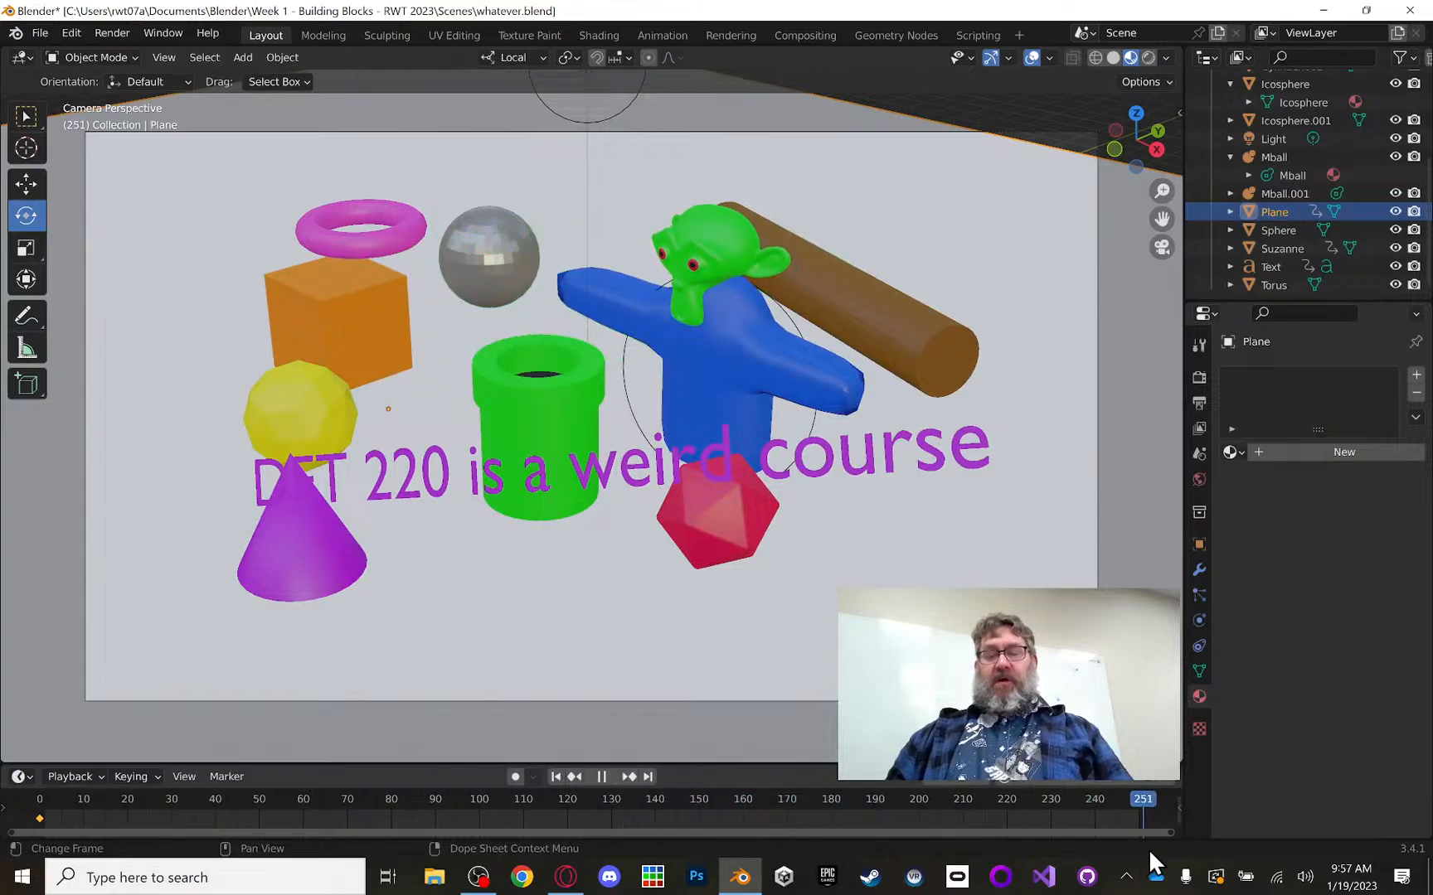
pyautogui.moveTo(1148, 850); pyautogui.dragTo(1140, 850)
pyautogui.press('space')
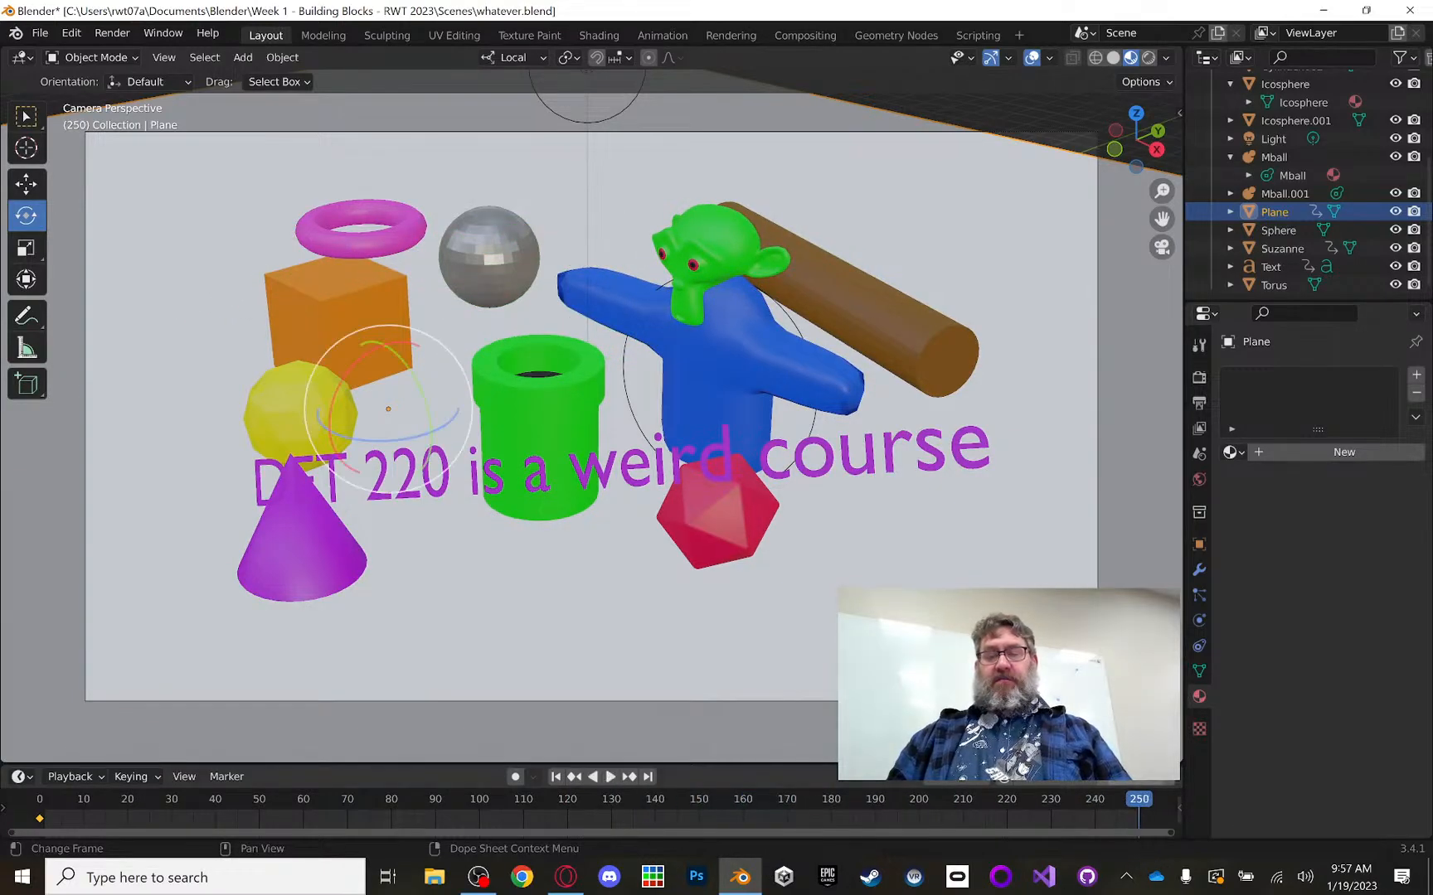
pyautogui.click(484, 249)
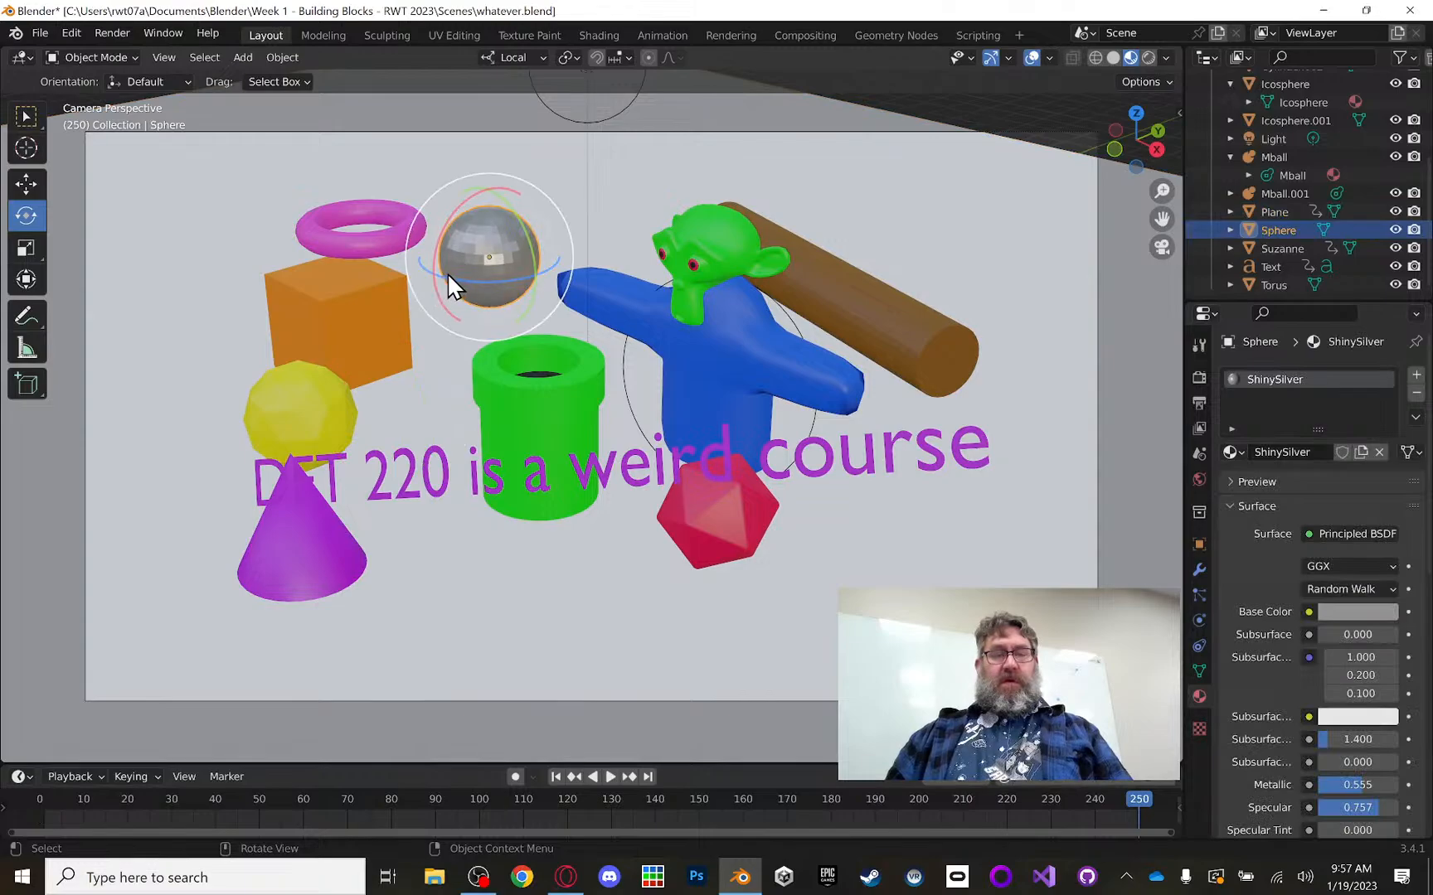
pyautogui.moveTo(447, 273); pyautogui.dragTo(966, 304)
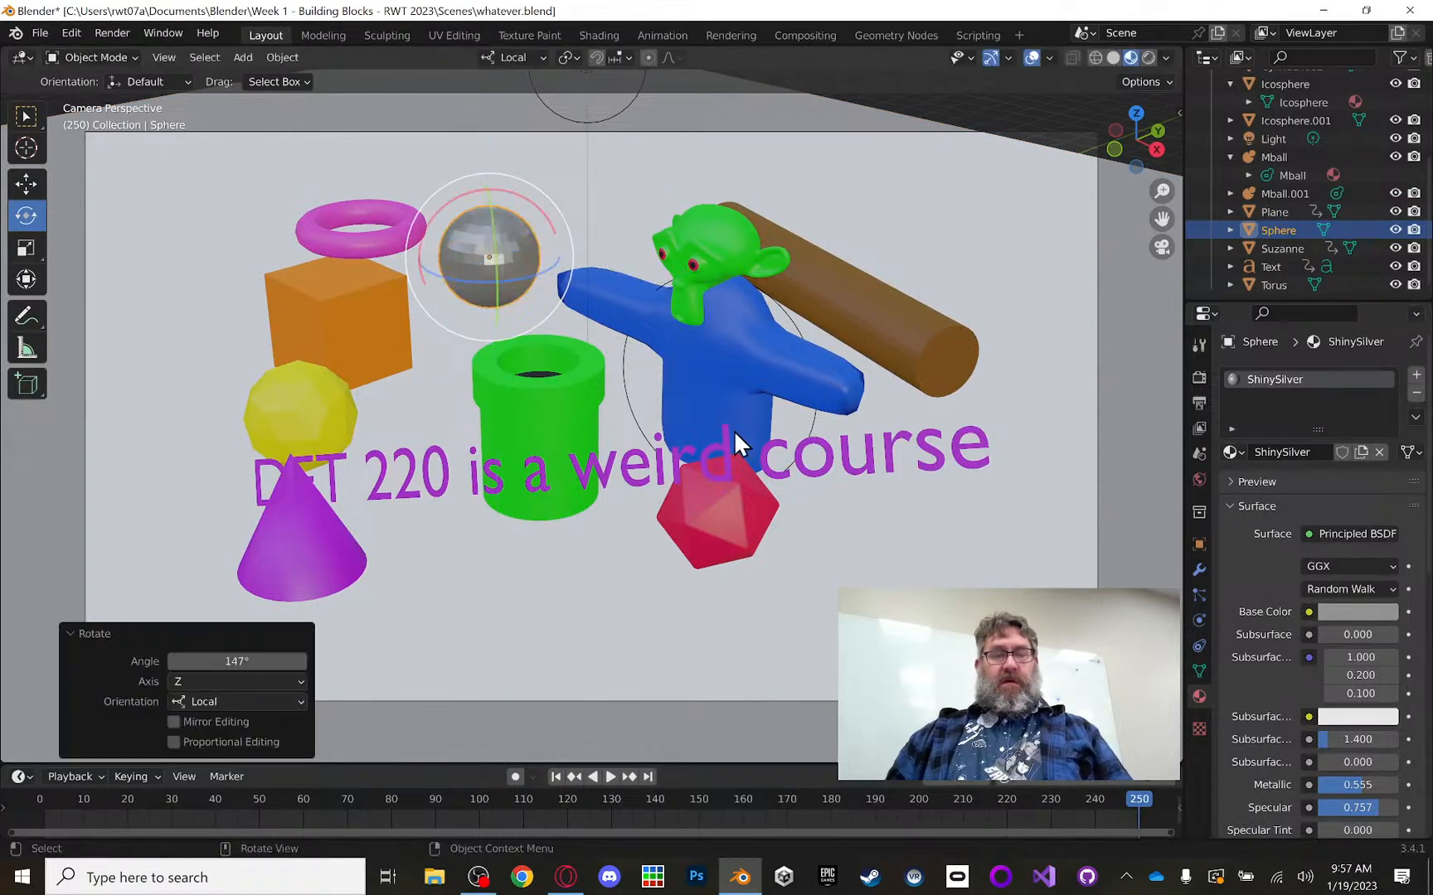
pyautogui.click(267, 656)
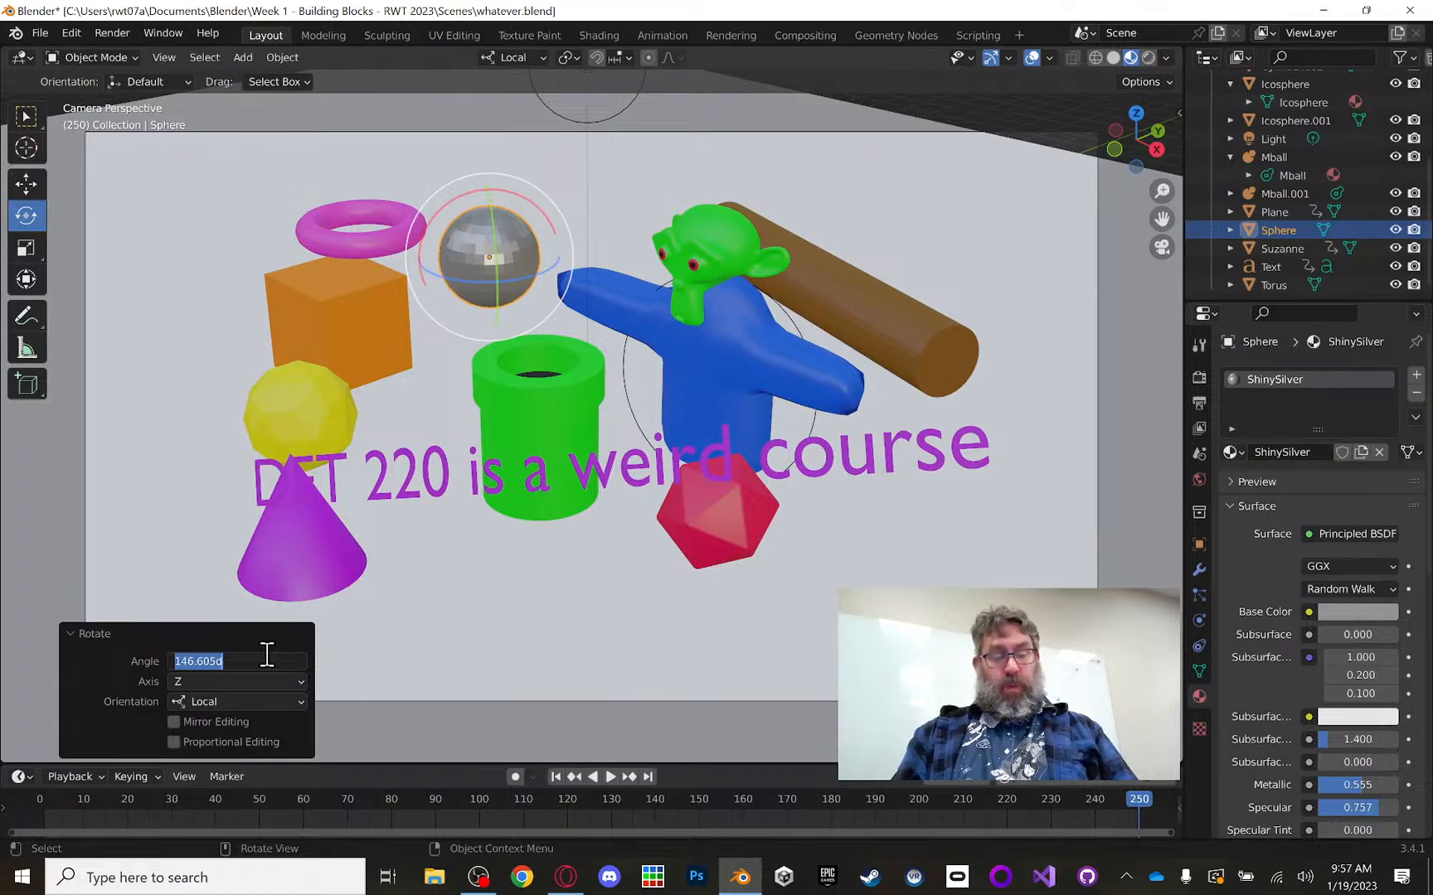
pyautogui.write('36000')
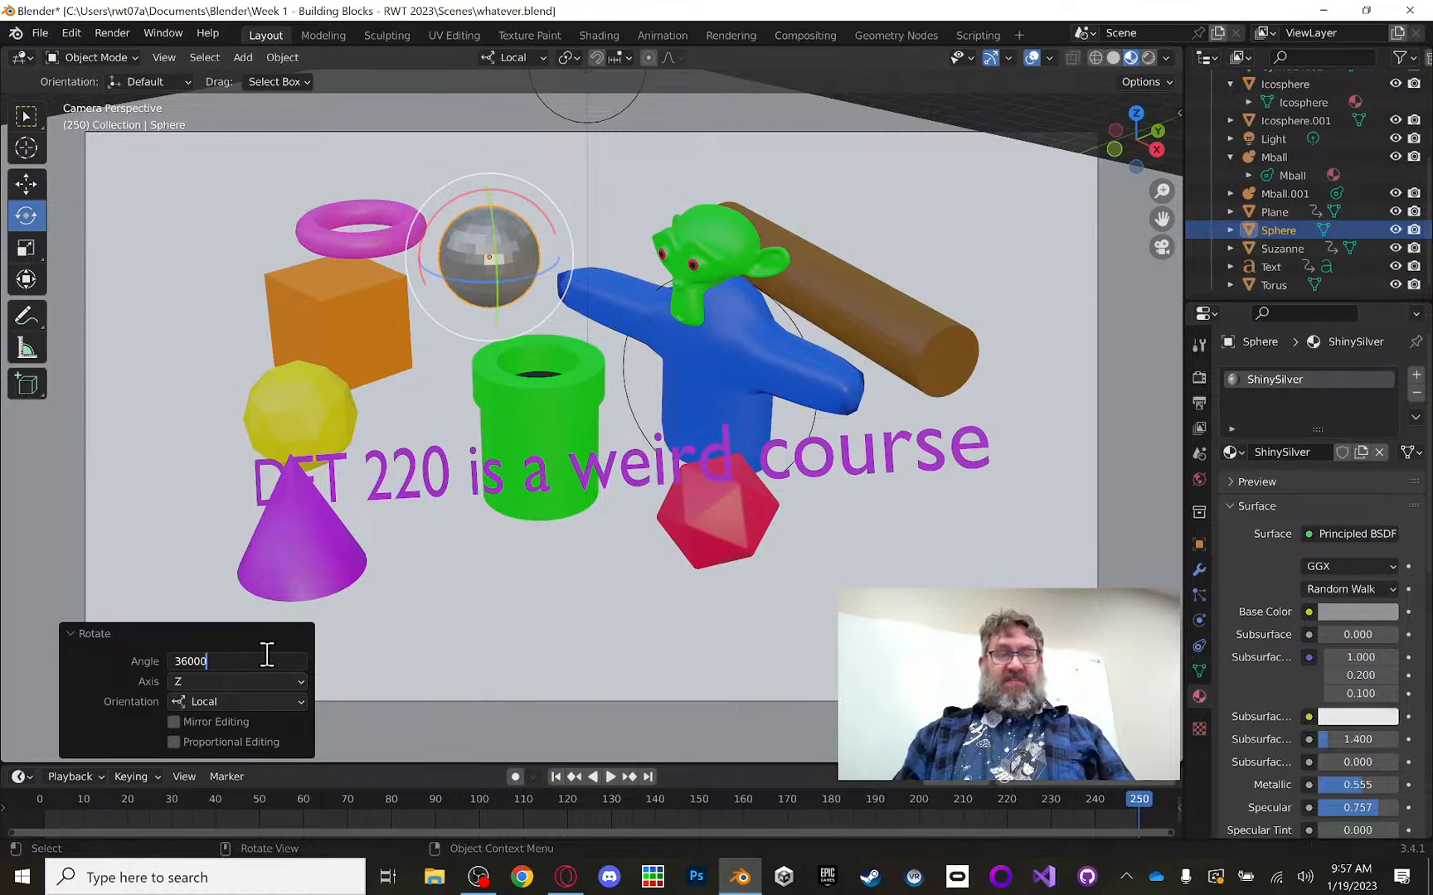
pyautogui.press('Return')
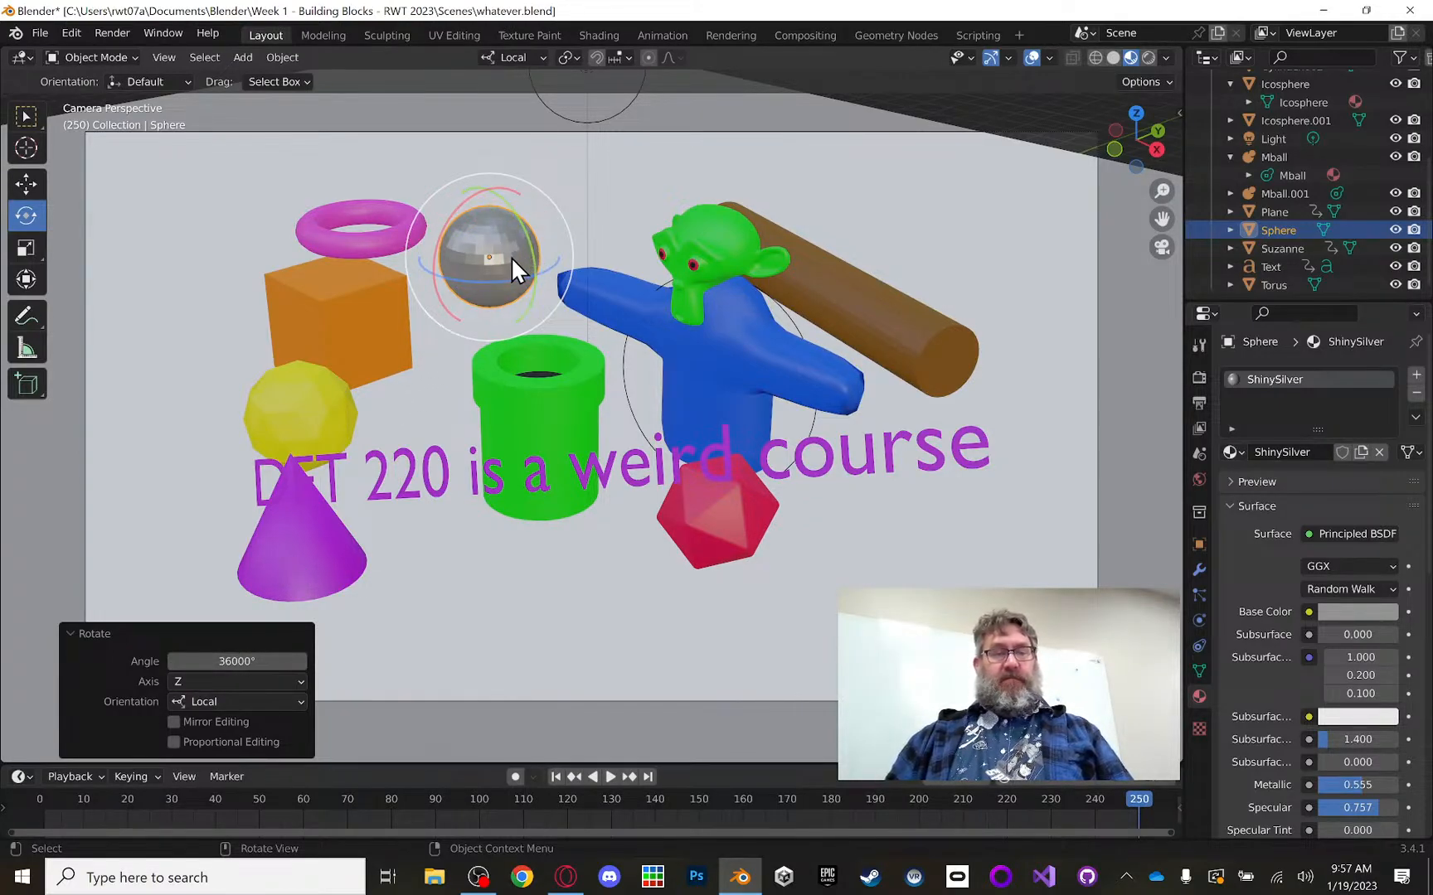
# Step: Insert a keyframe for the rotated sphere at frame 250 and play back the animation to check its spin
pyautogui.press('i')
pyautogui.click(473, 248)
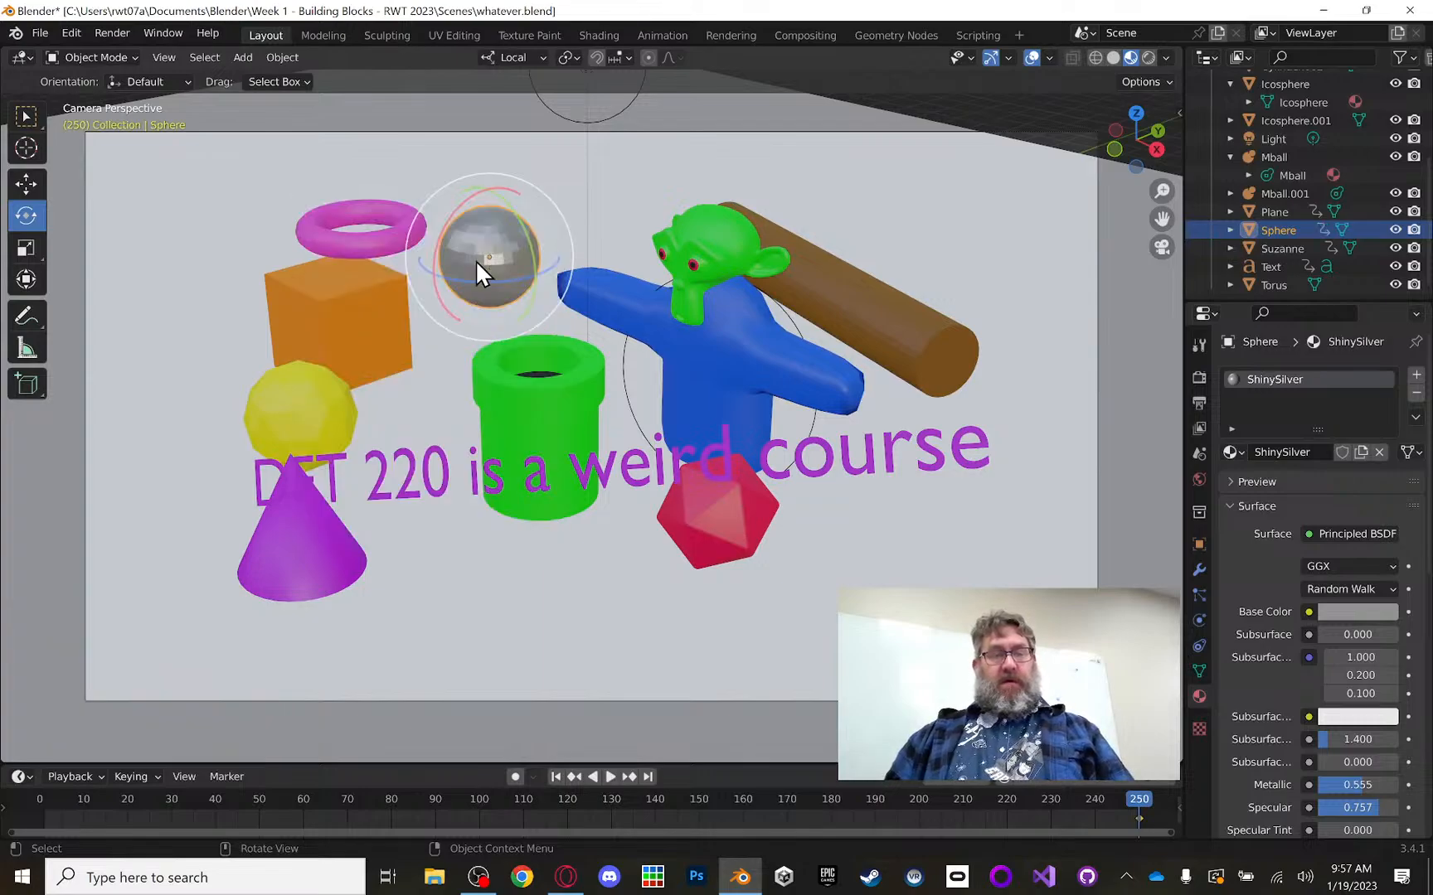
pyautogui.click(609, 775)
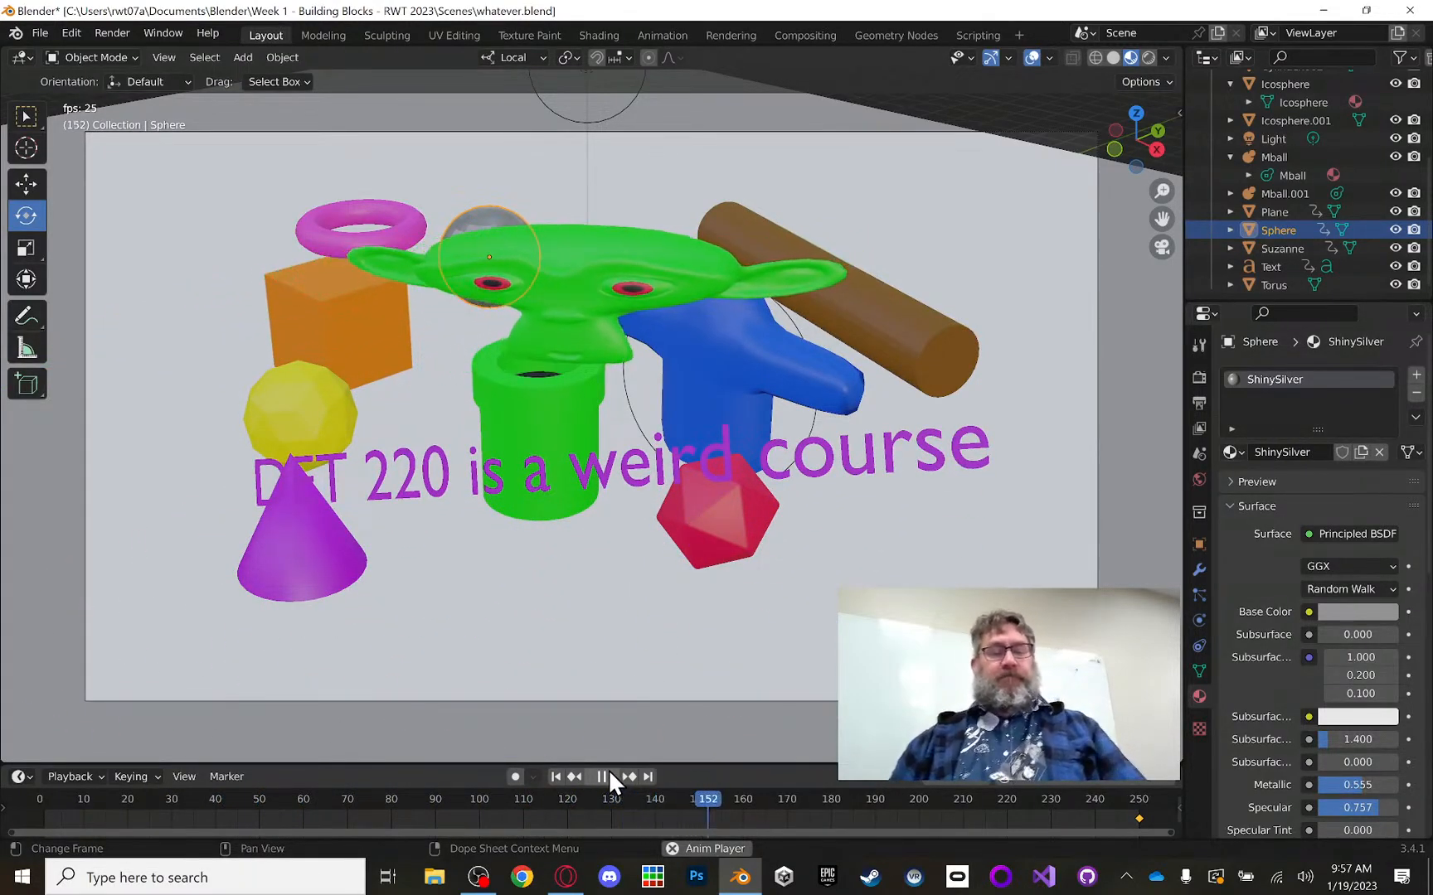
pyautogui.click(608, 769)
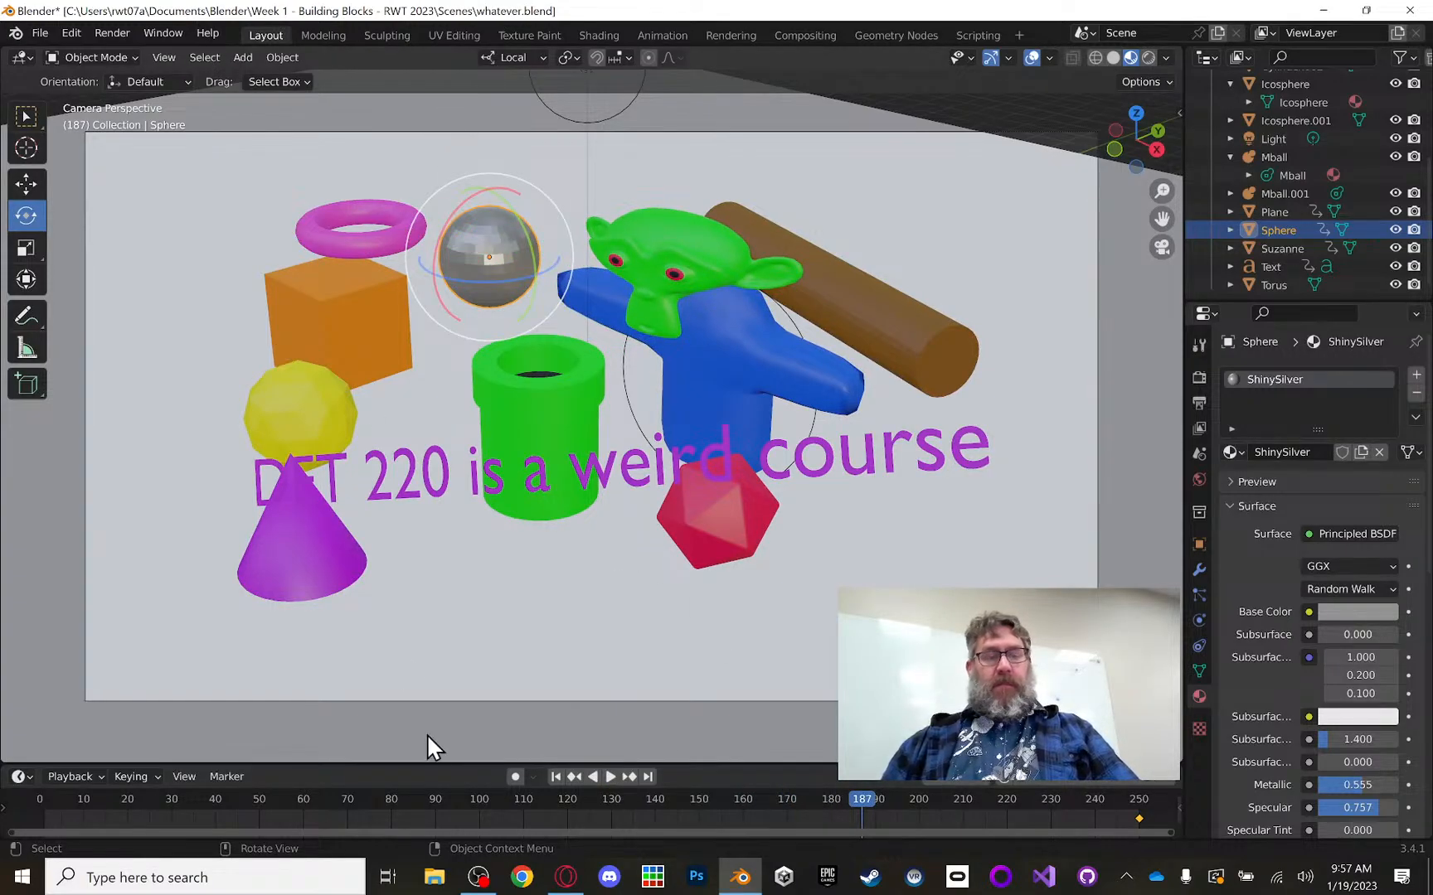
# Step: Switch to the Opera browser and search the web in a new tab for "blender rotation delta vs visual"
pyautogui.click(521, 877)
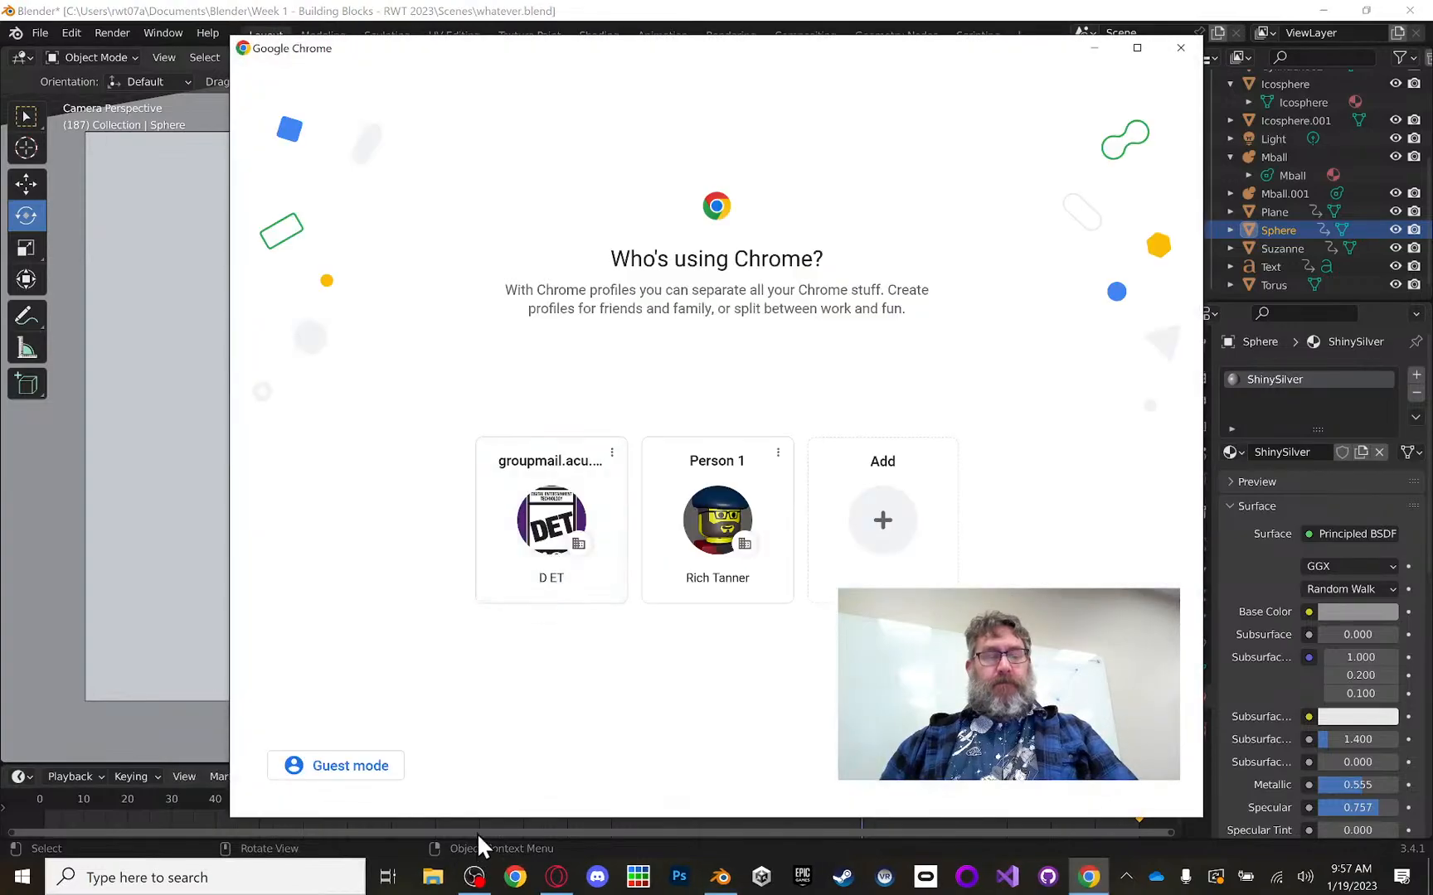
pyautogui.click(1180, 48)
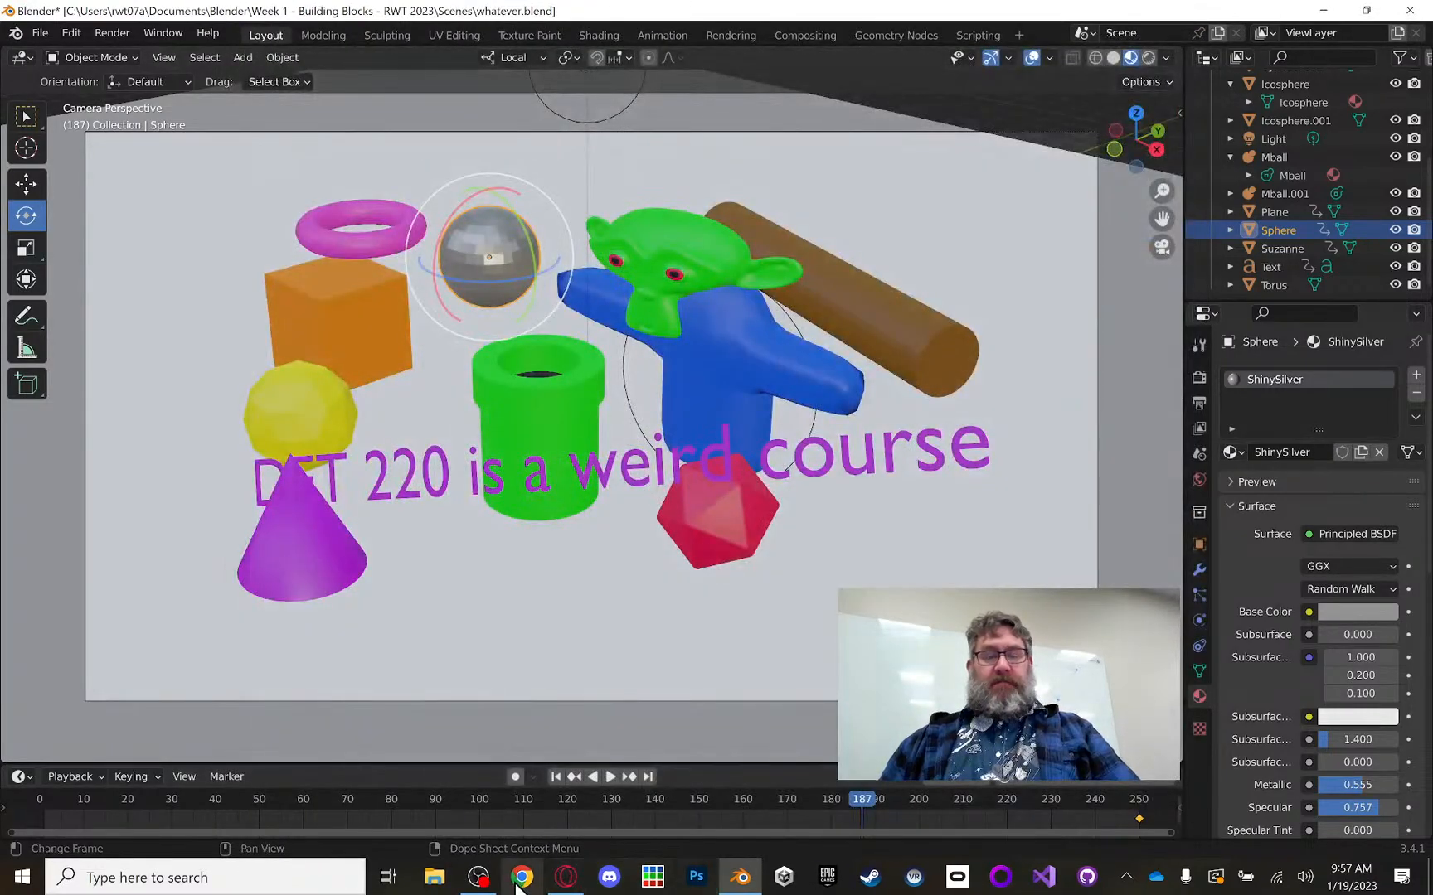
pyautogui.click(565, 877)
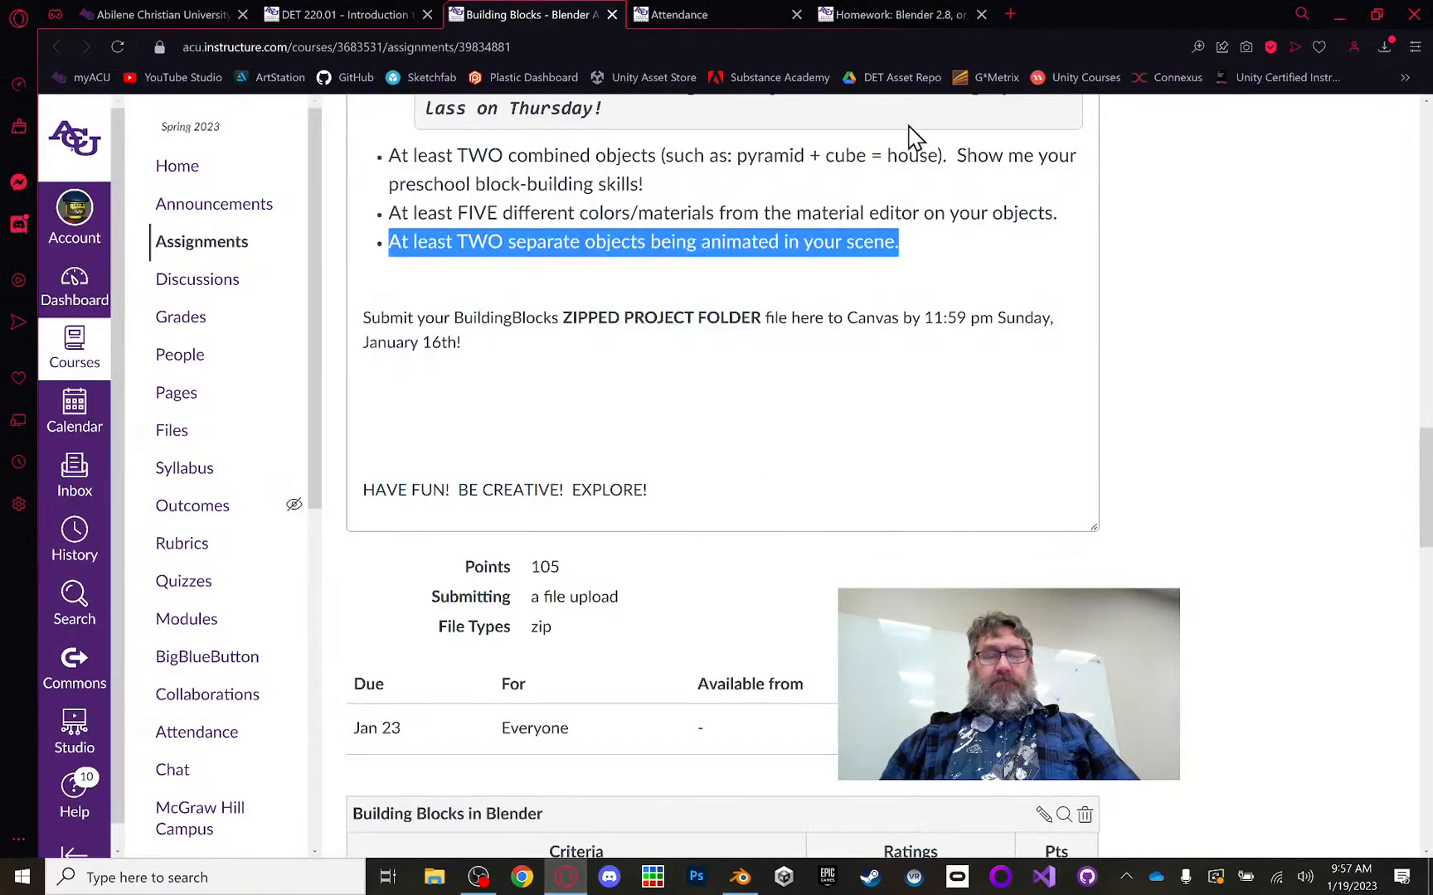
pyautogui.click(1010, 13)
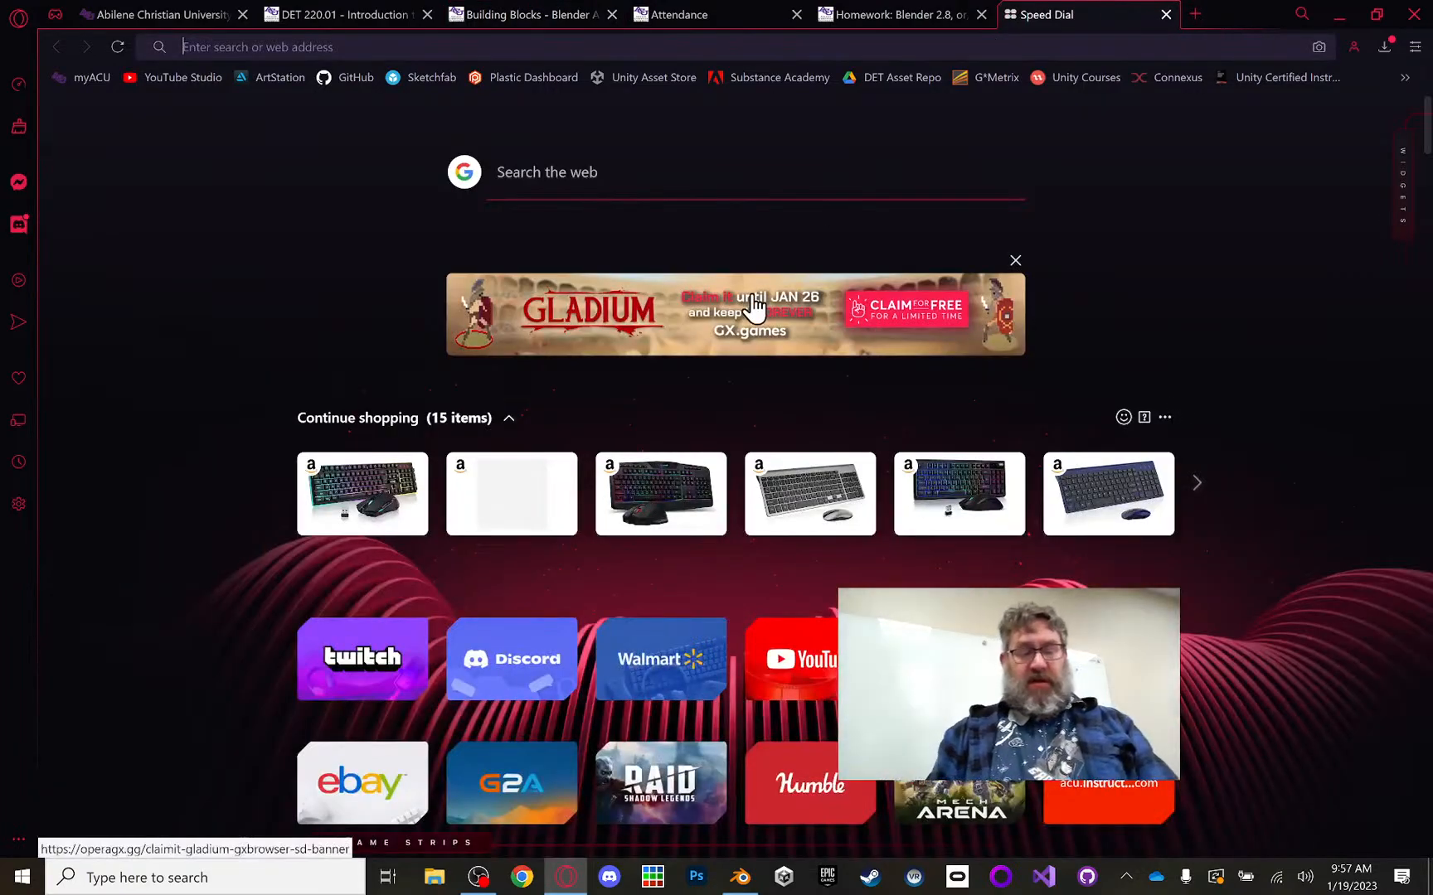
pyautogui.write('b;en')
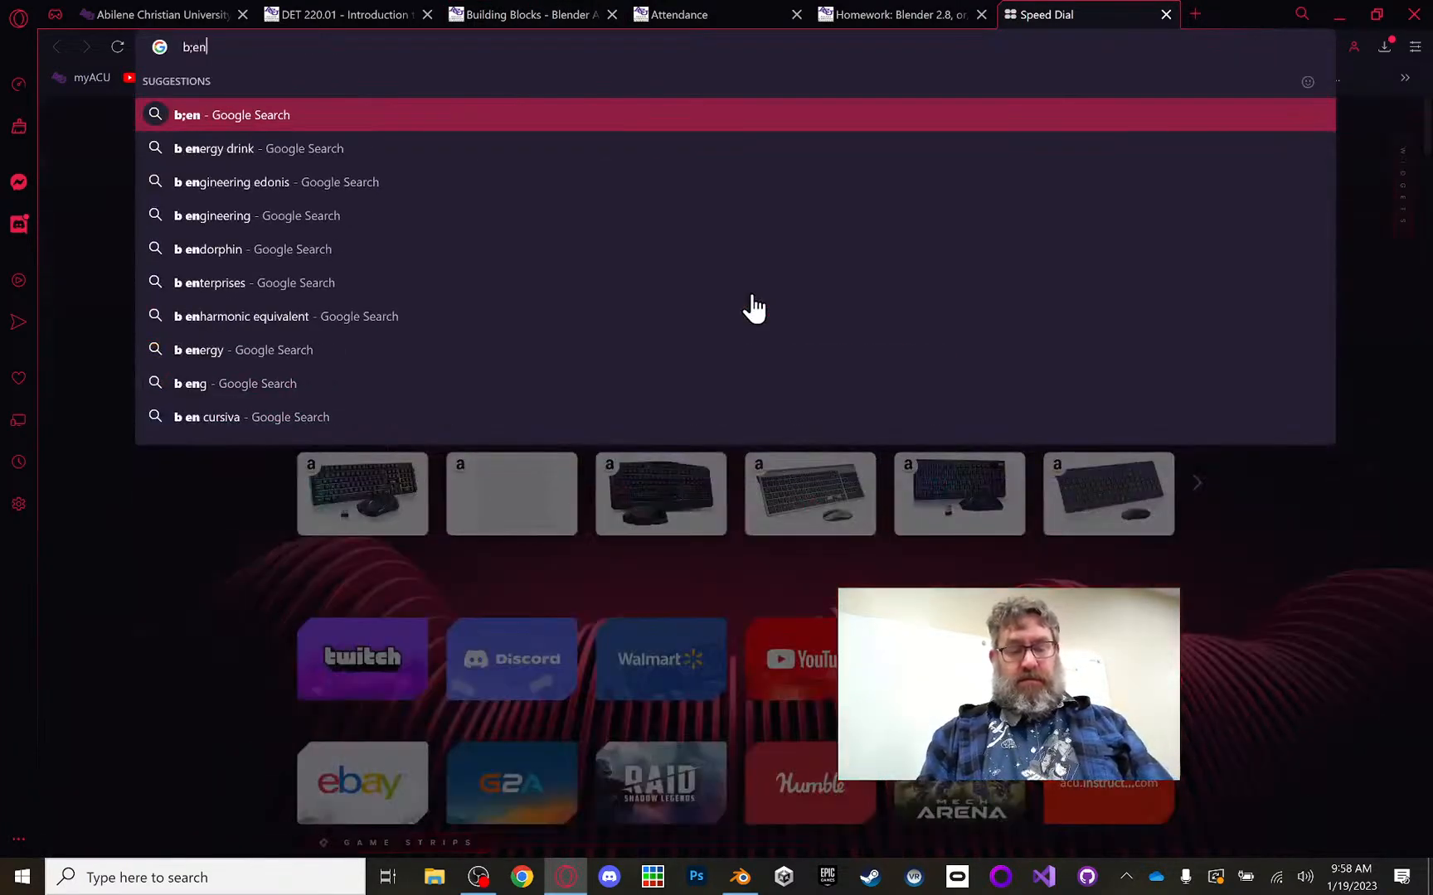
pyautogui.write('der')
pyautogui.press('BackSpace')
pyautogui.press('BackSpace')
pyautogui.press('BackSpace')
pyautogui.press('BackSpace')
pyautogui.press('BackSpace')
pyautogui.press('BackSpace')
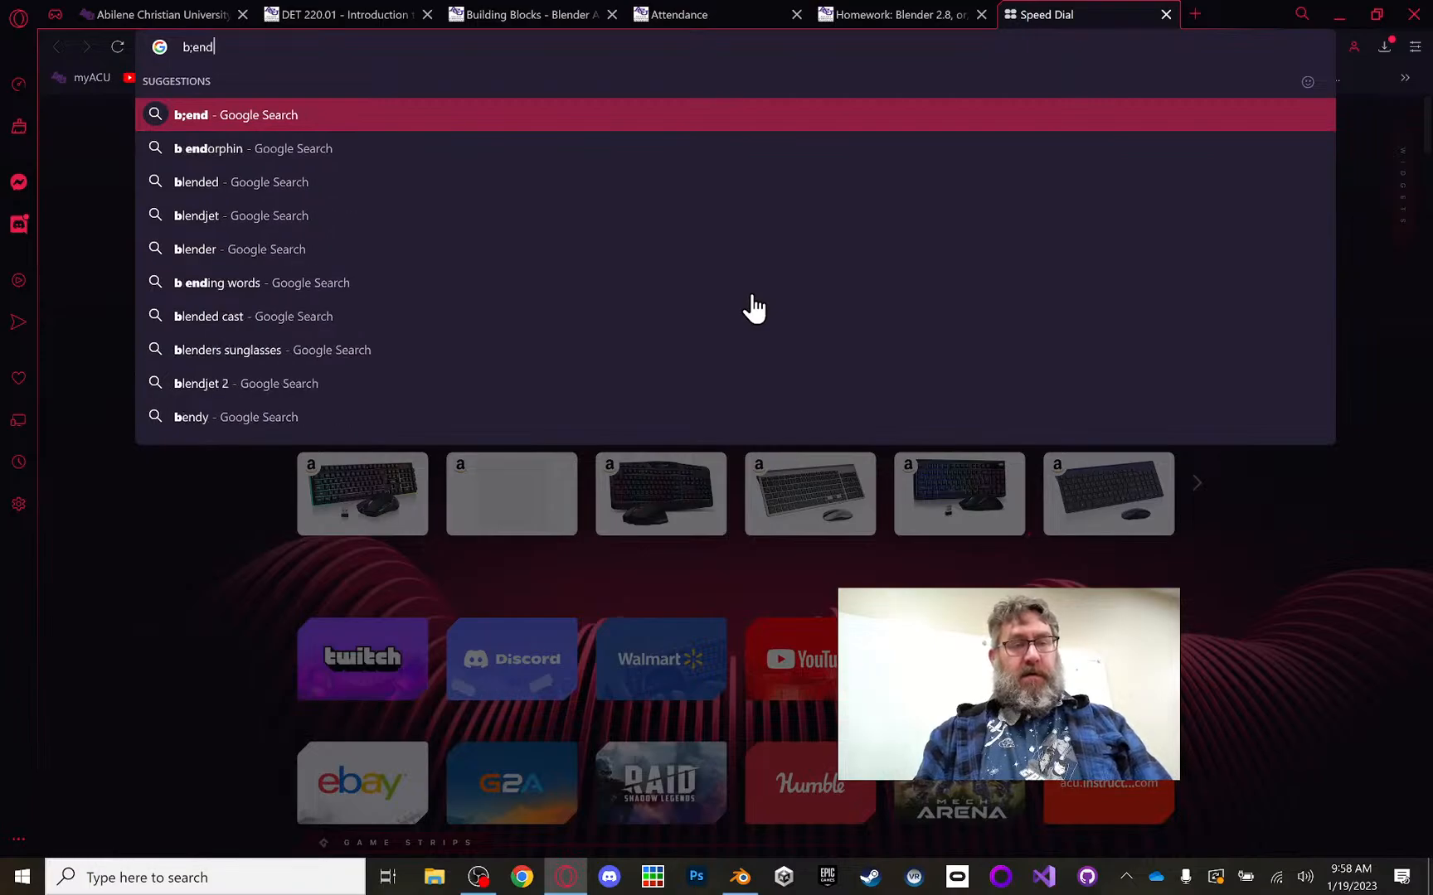
pyautogui.write('l')
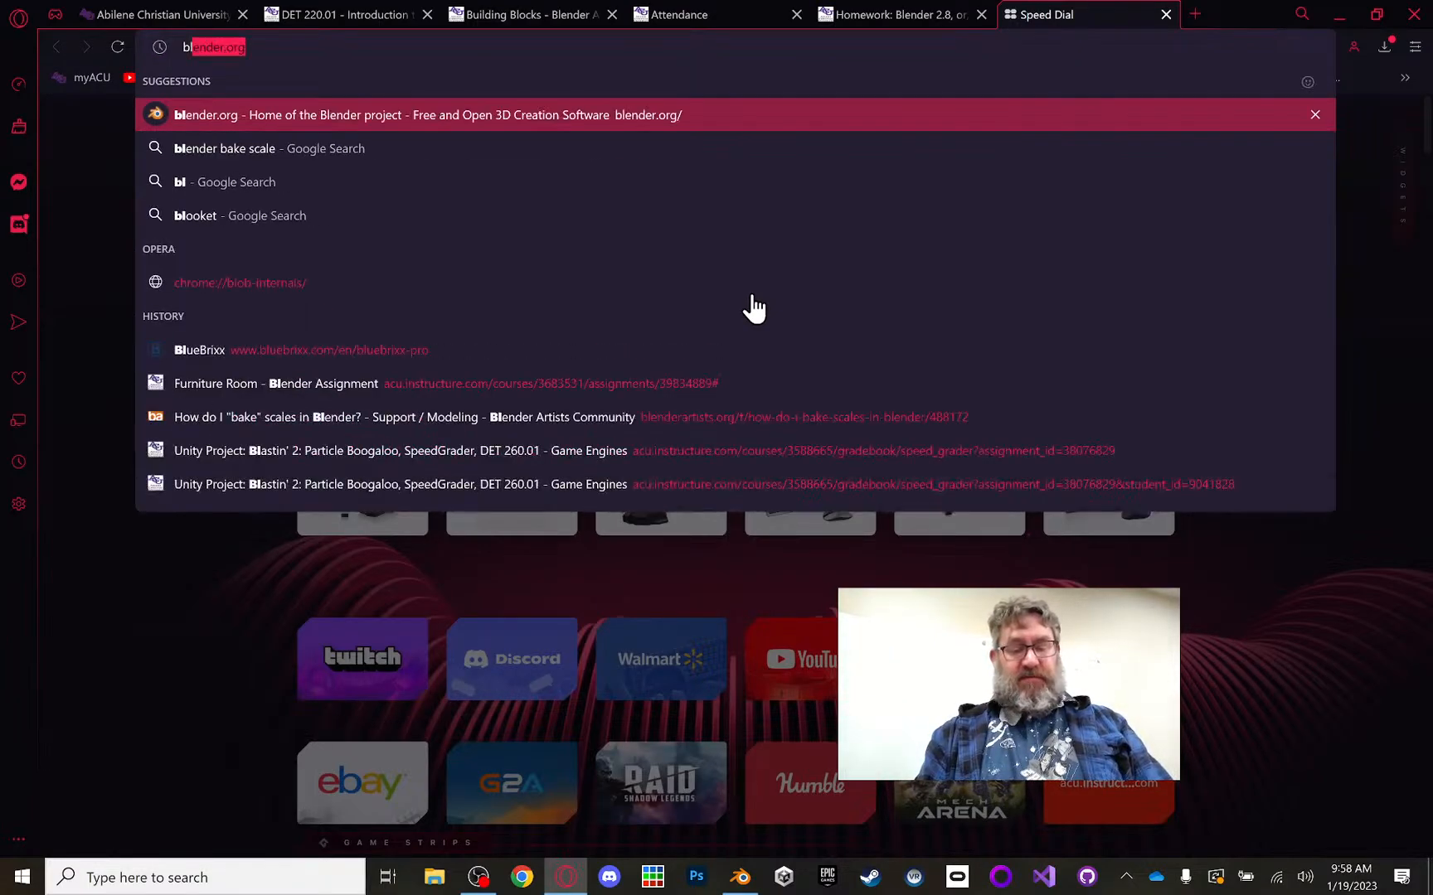
pyautogui.write('ender r')
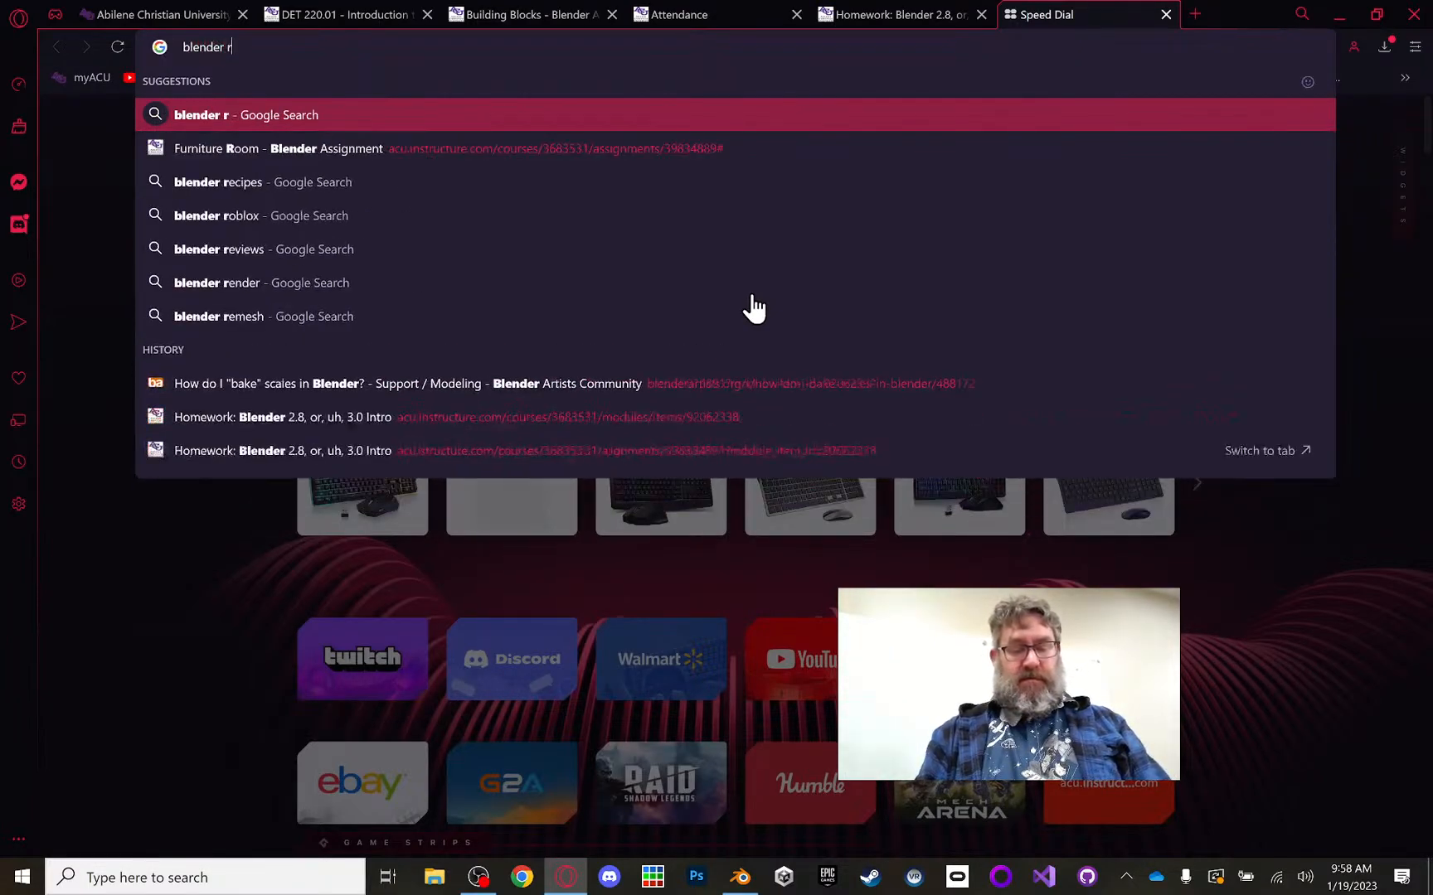
pyautogui.write('otation')
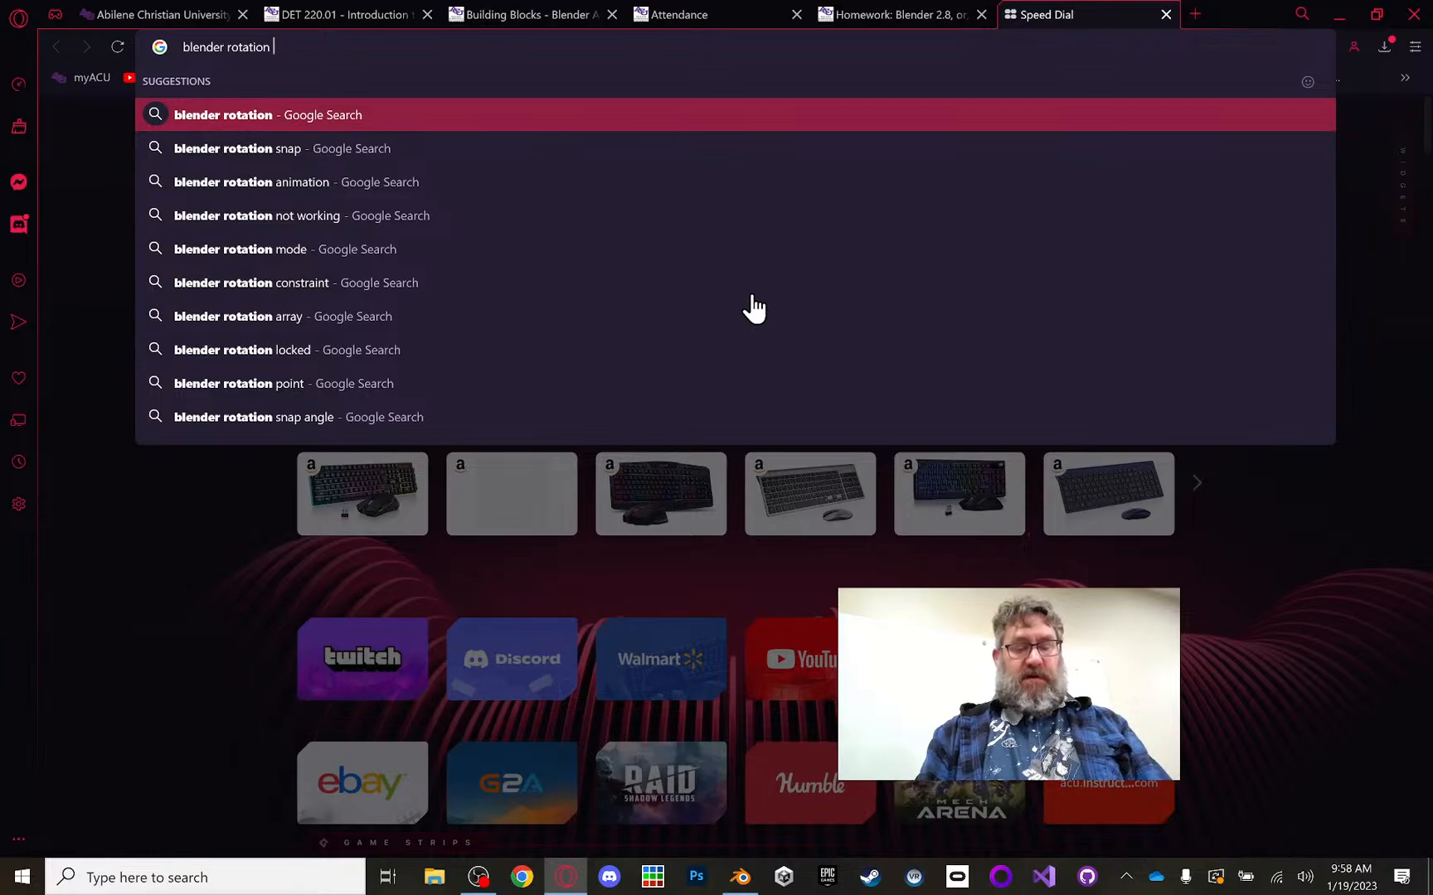
pyautogui.write('d')
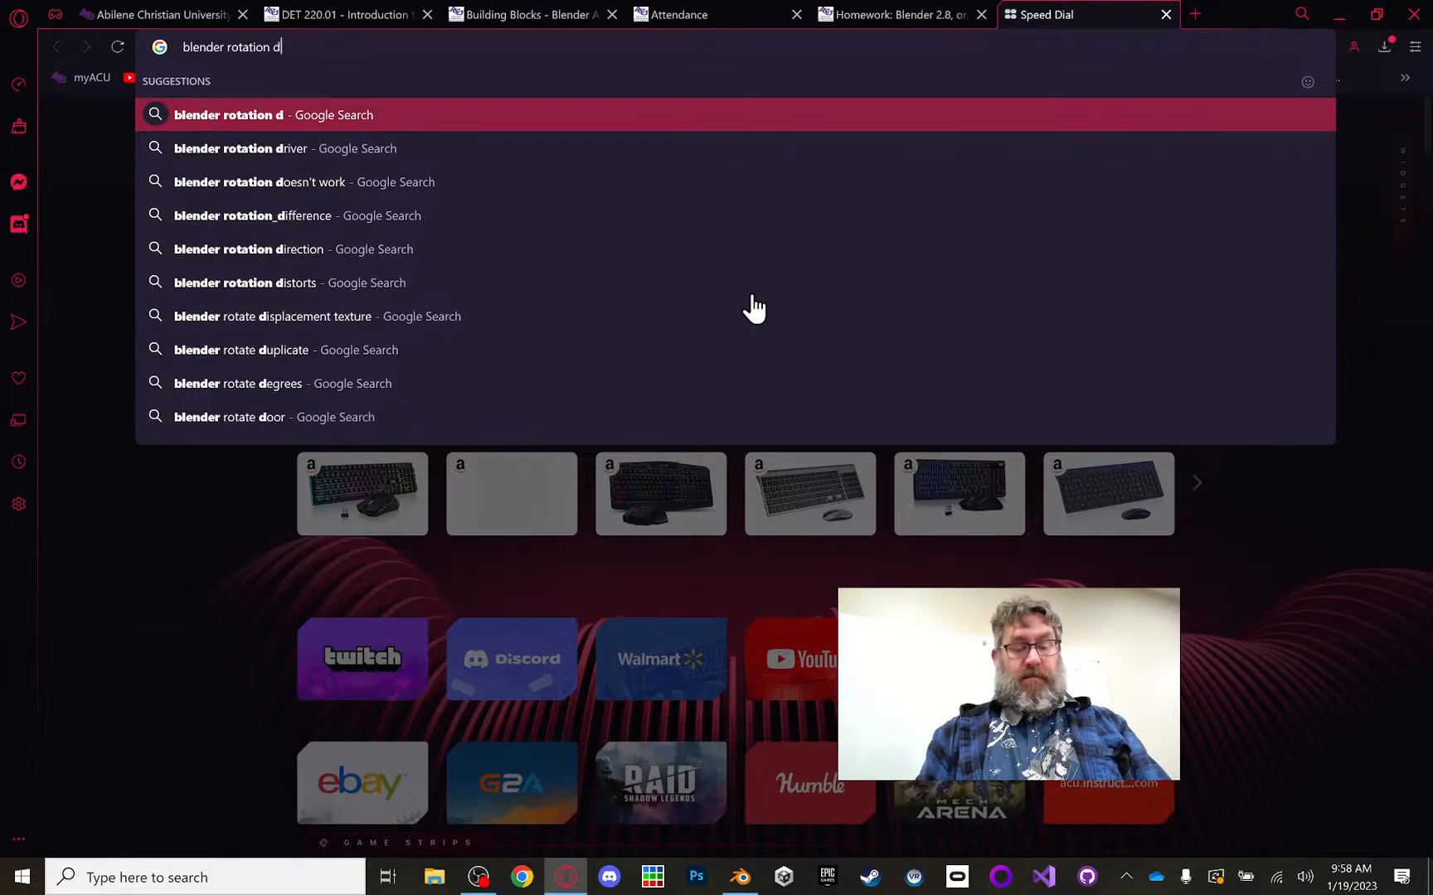
pyautogui.write('elta vs v')
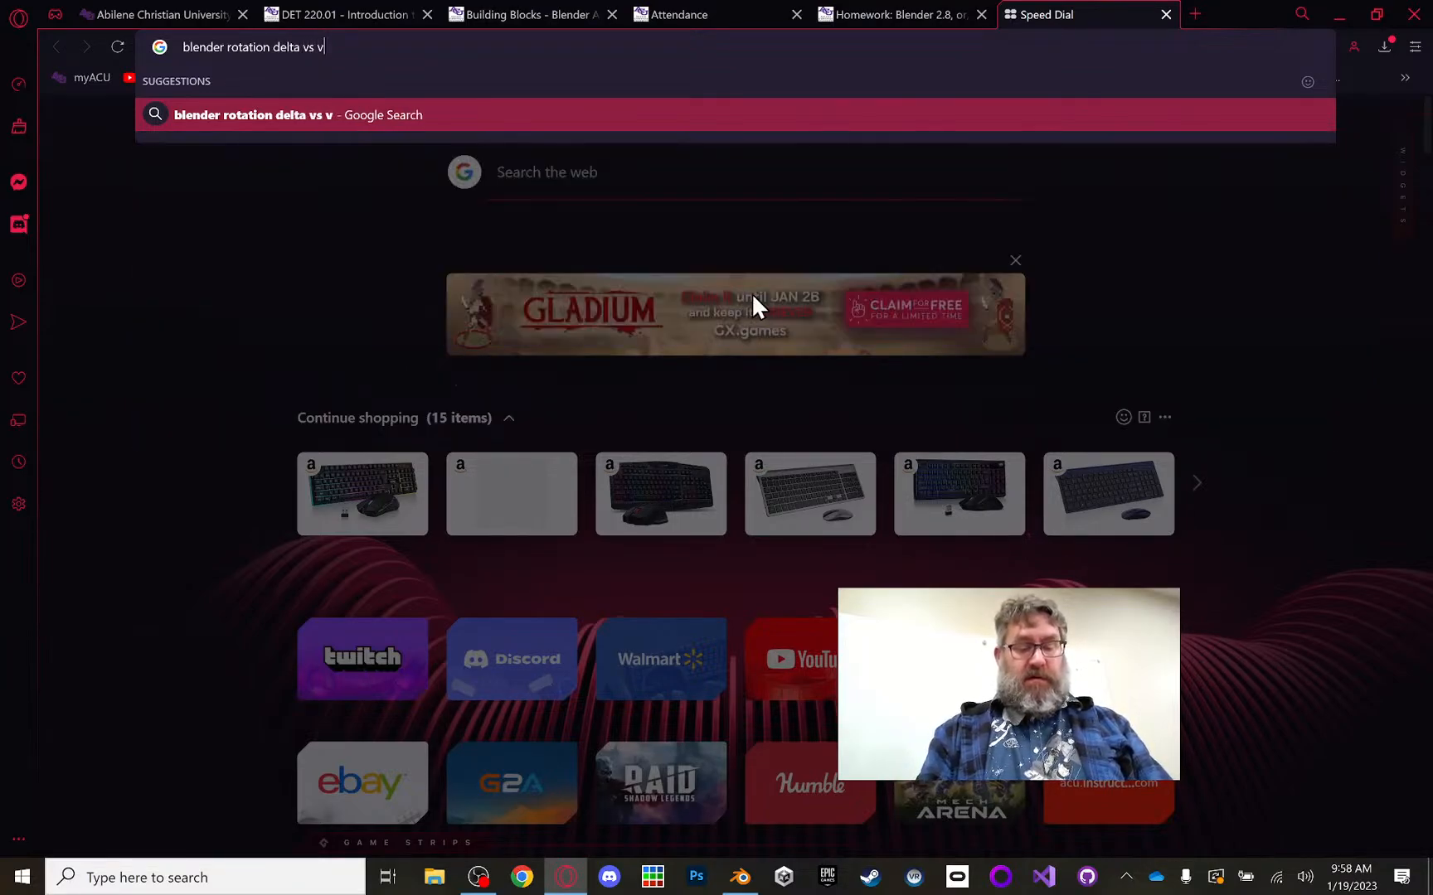
pyautogui.write('isual')
pyautogui.press('Return')
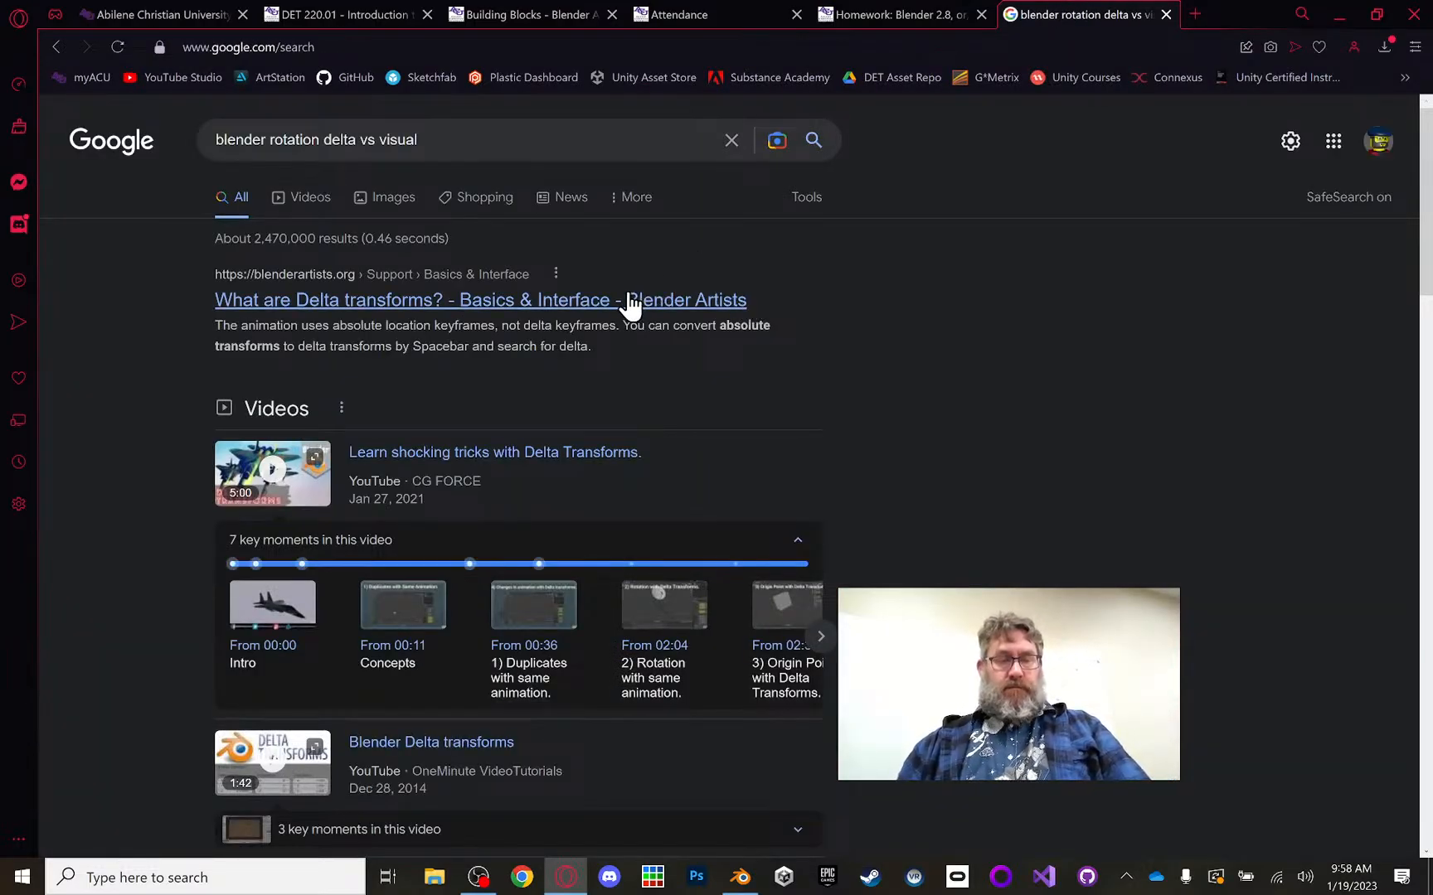
# Step: Open the Blender Artists thread "What are Delta transforms?" and read how delta rotation keyframes differ from normal ones
pyautogui.click(630, 300)
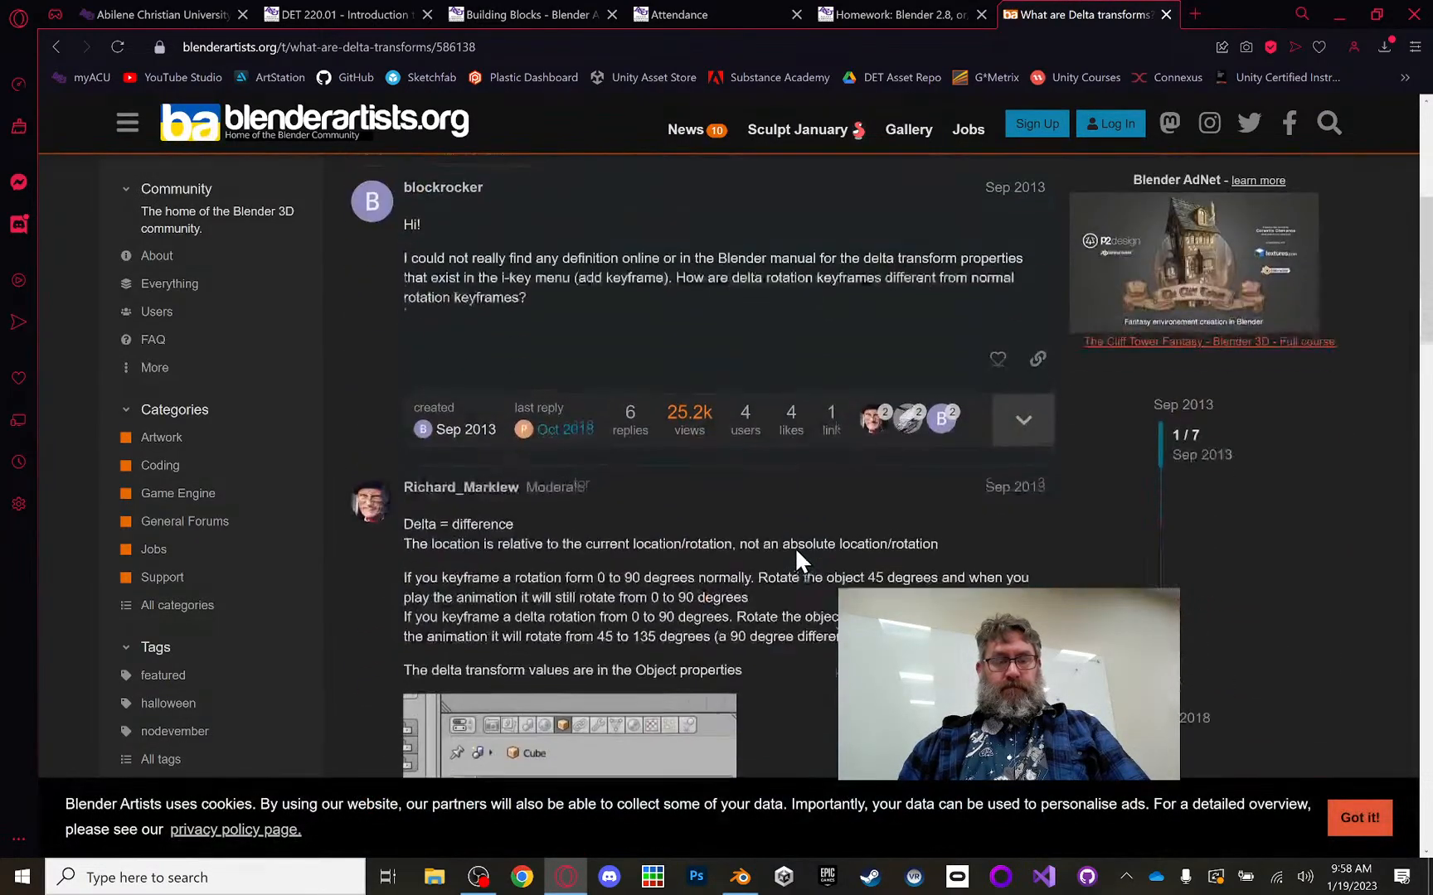
pyautogui.scroll(-2, 797, 557)
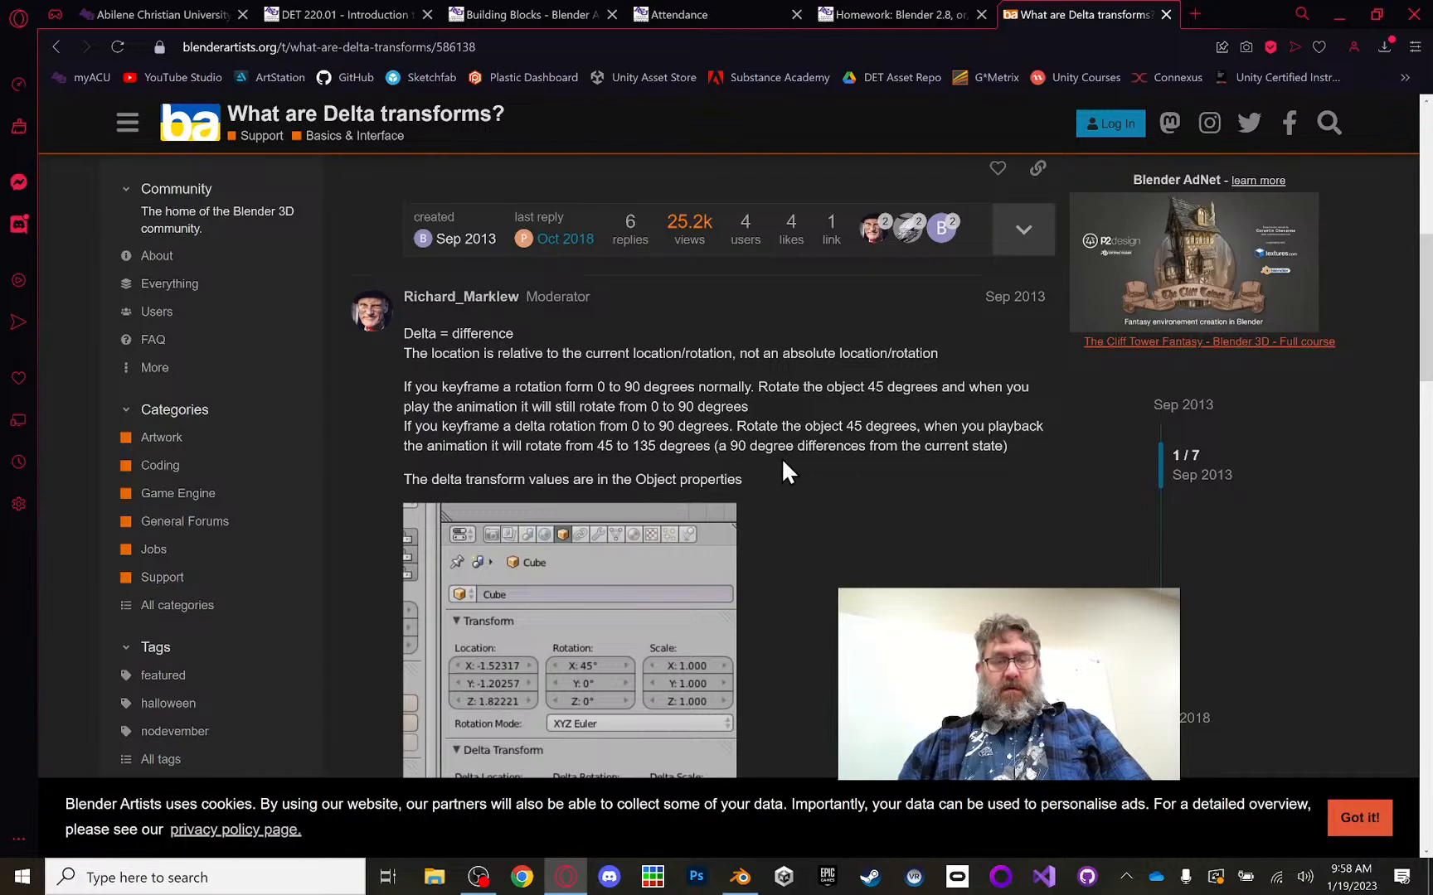
pyautogui.scroll(-5, 782, 463)
pyautogui.scroll(-4, 783, 462)
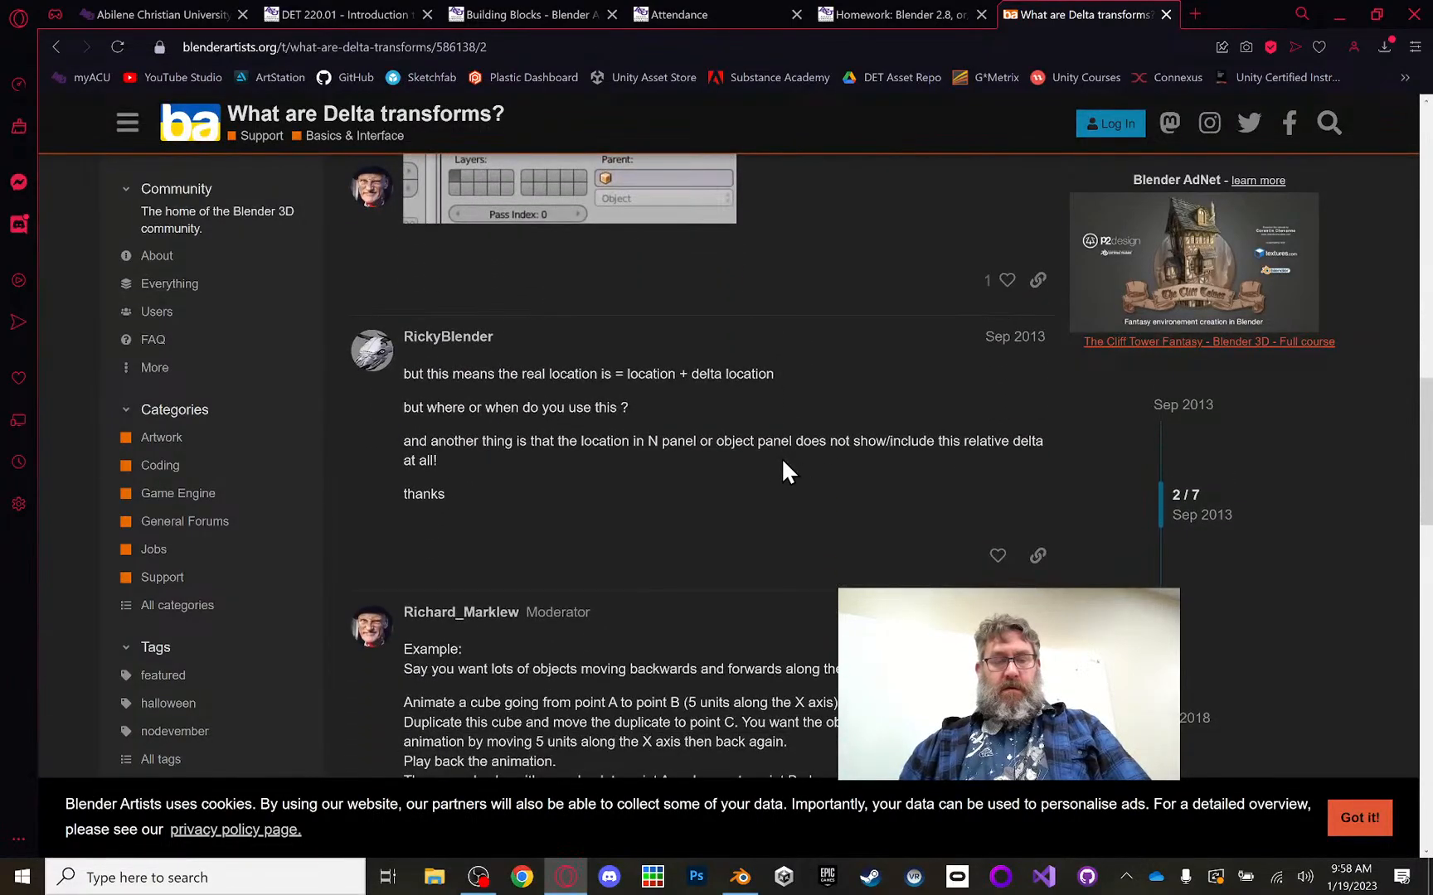
pyautogui.scroll(-3, 699, 437)
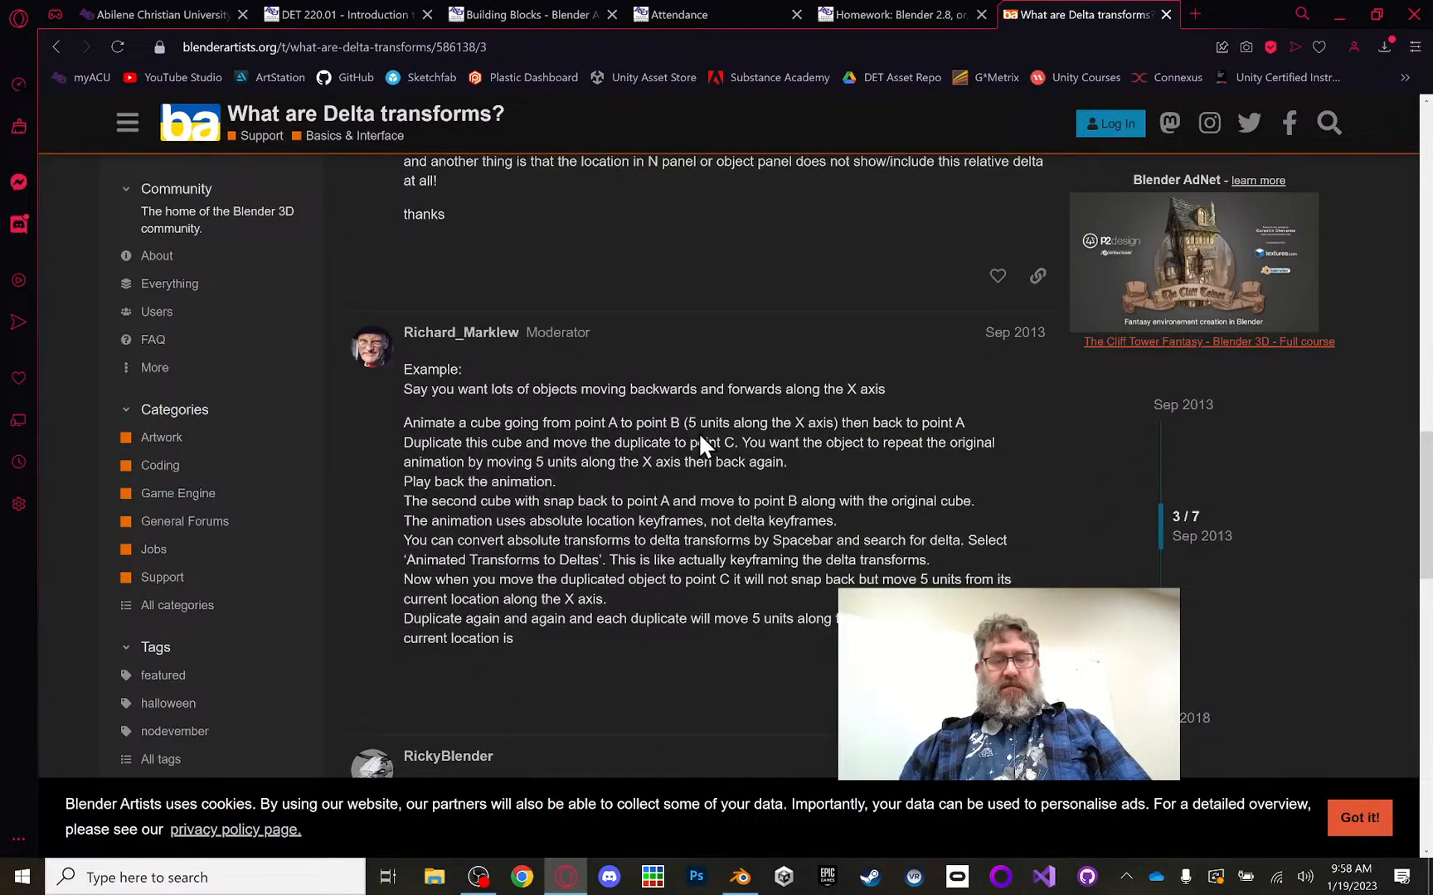
pyautogui.scroll(-4, 700, 440)
pyautogui.scroll(-3, 700, 439)
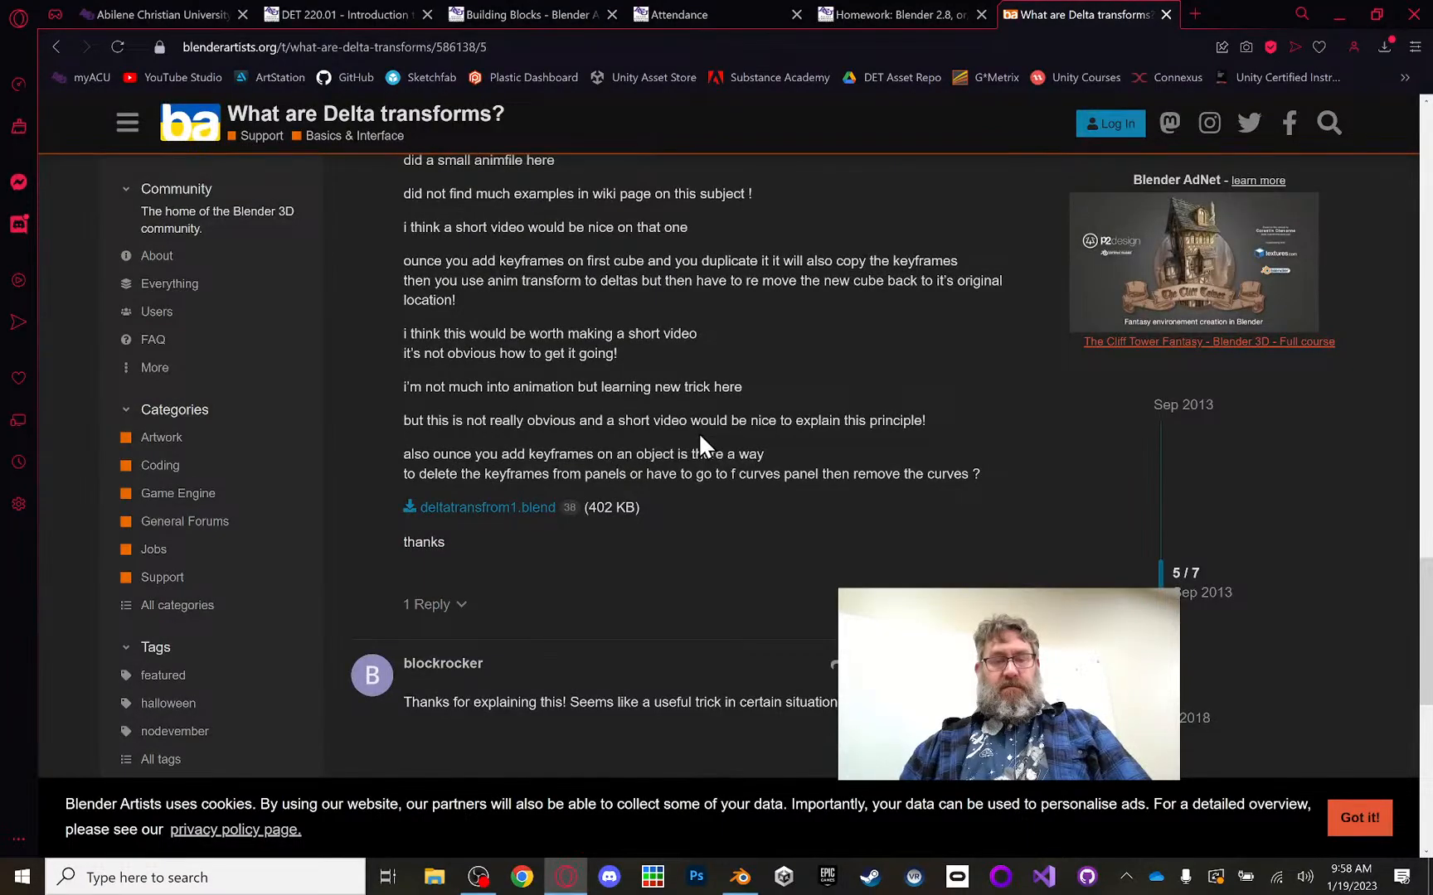
pyautogui.scroll(-2, 698, 440)
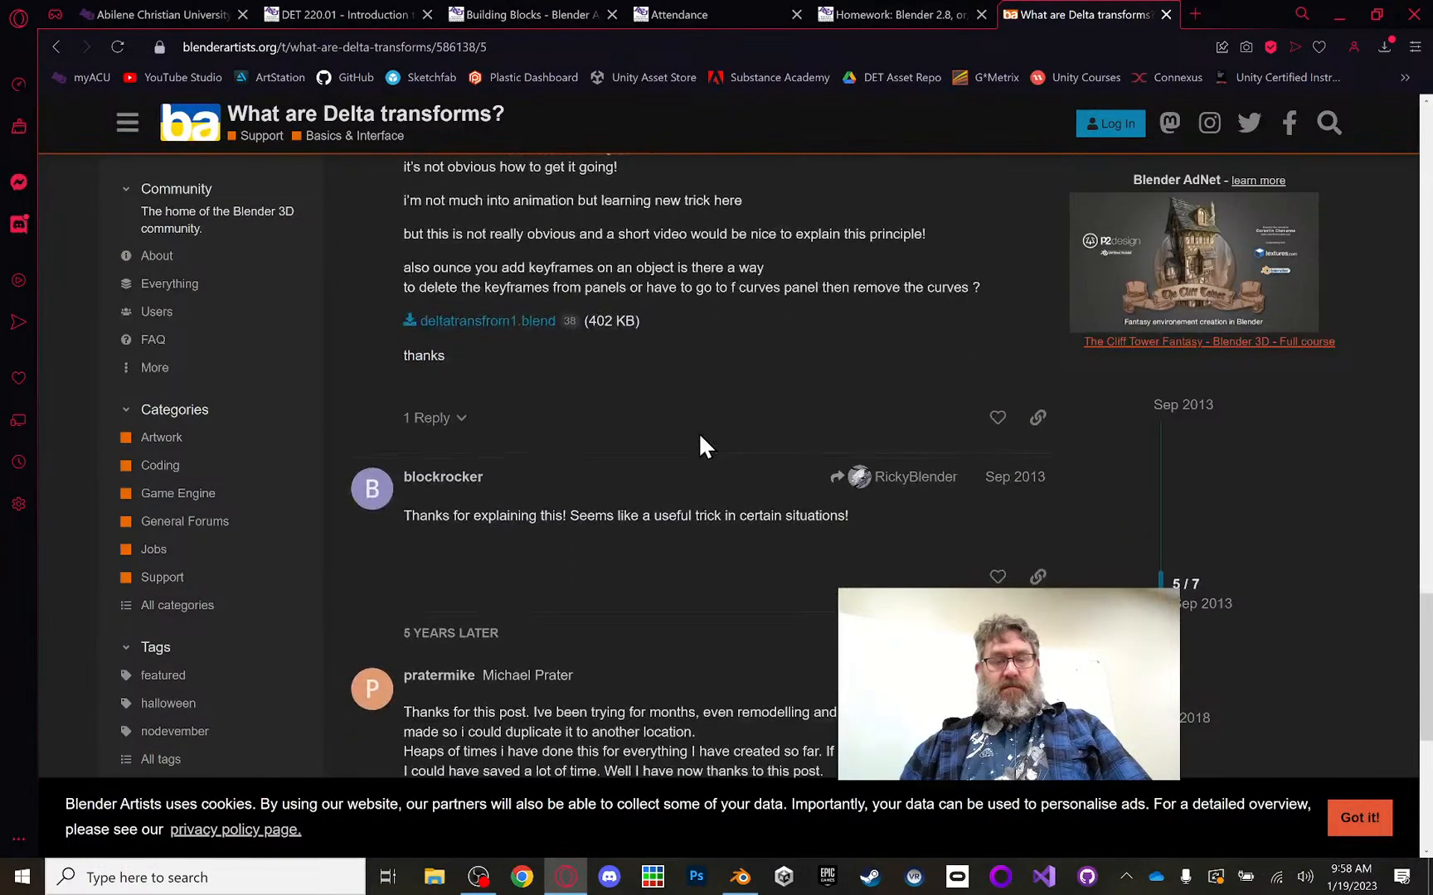
pyautogui.scroll(2, 700, 439)
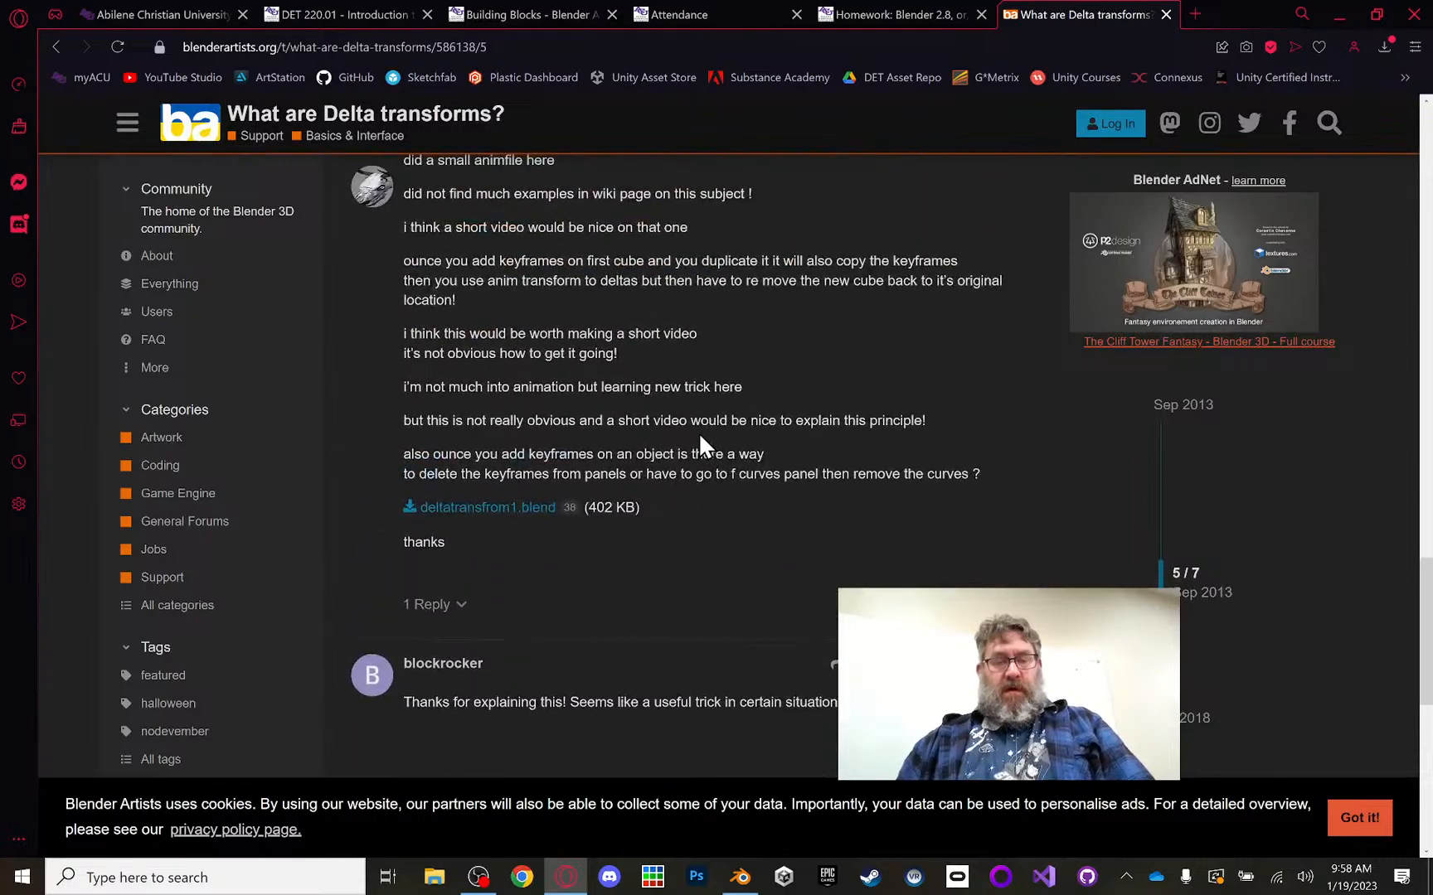
pyautogui.scroll(-4, 701, 444)
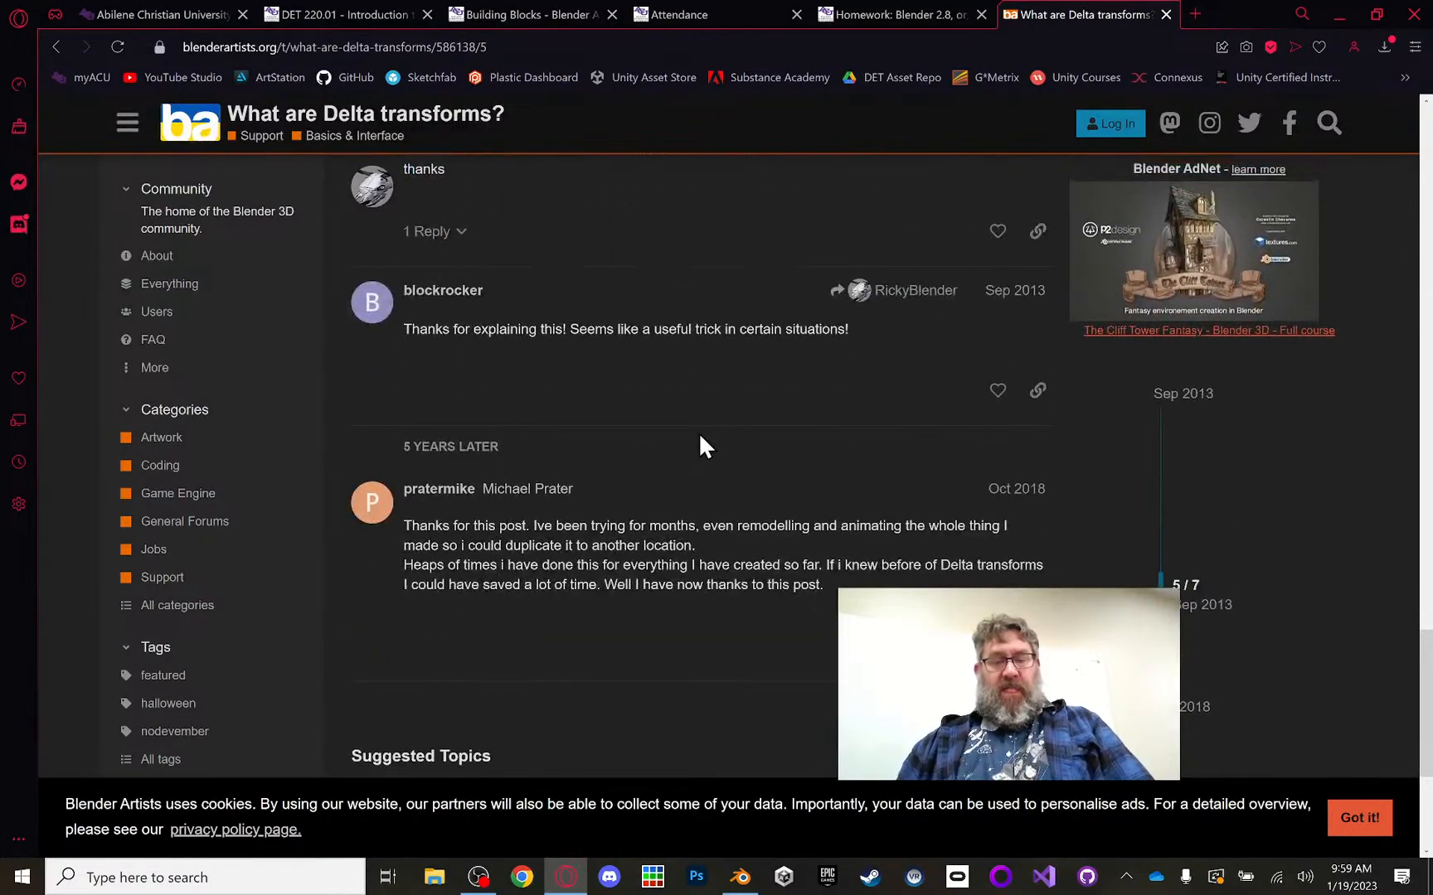
# Step: Leave the forum page, switch to Blender and rewind the animation to frame 0
pyautogui.hotkey('alt', 'Left')
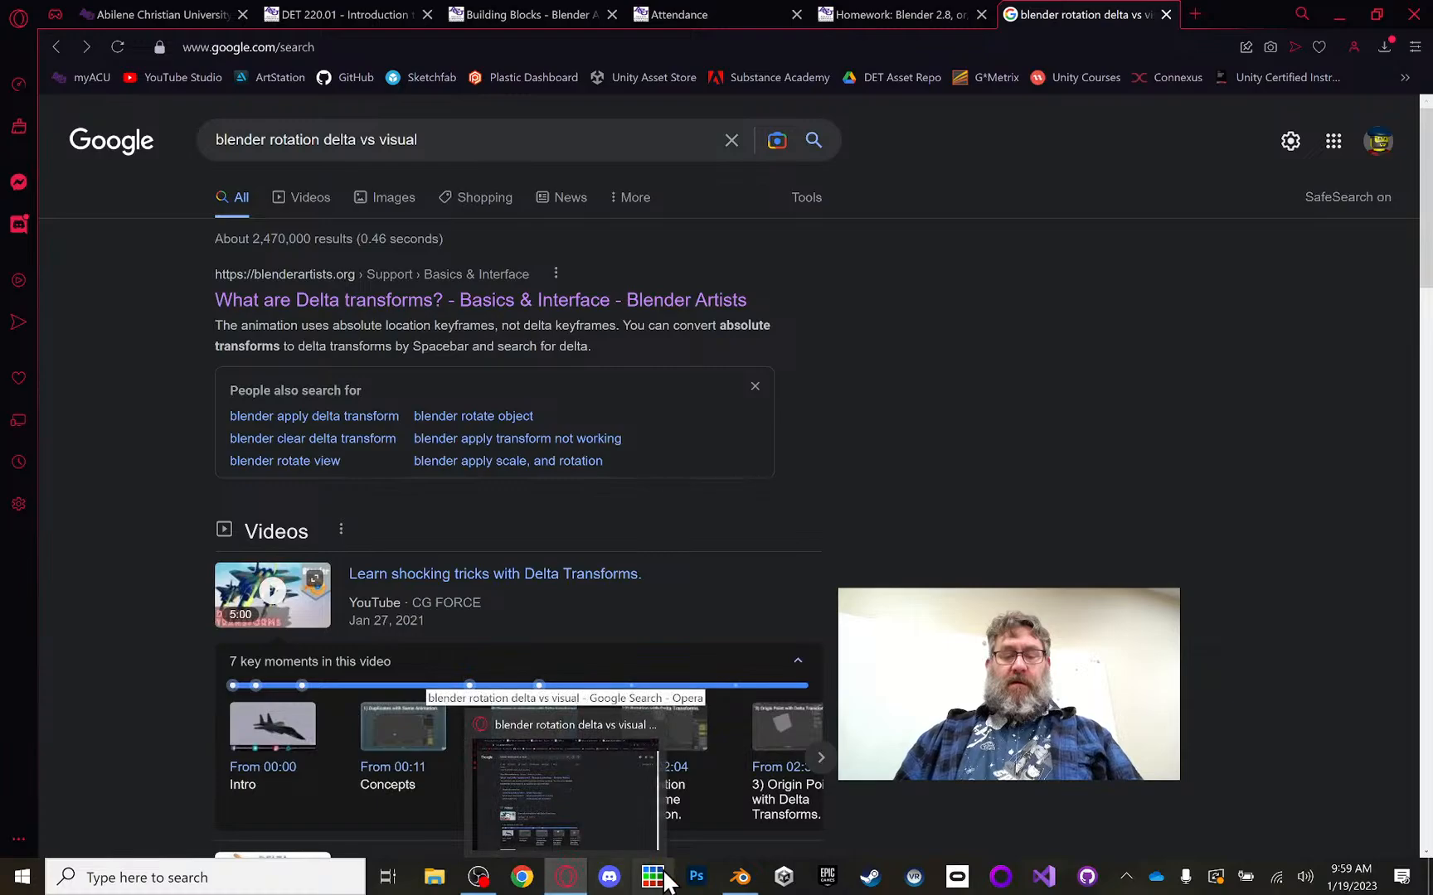
pyautogui.click(740, 881)
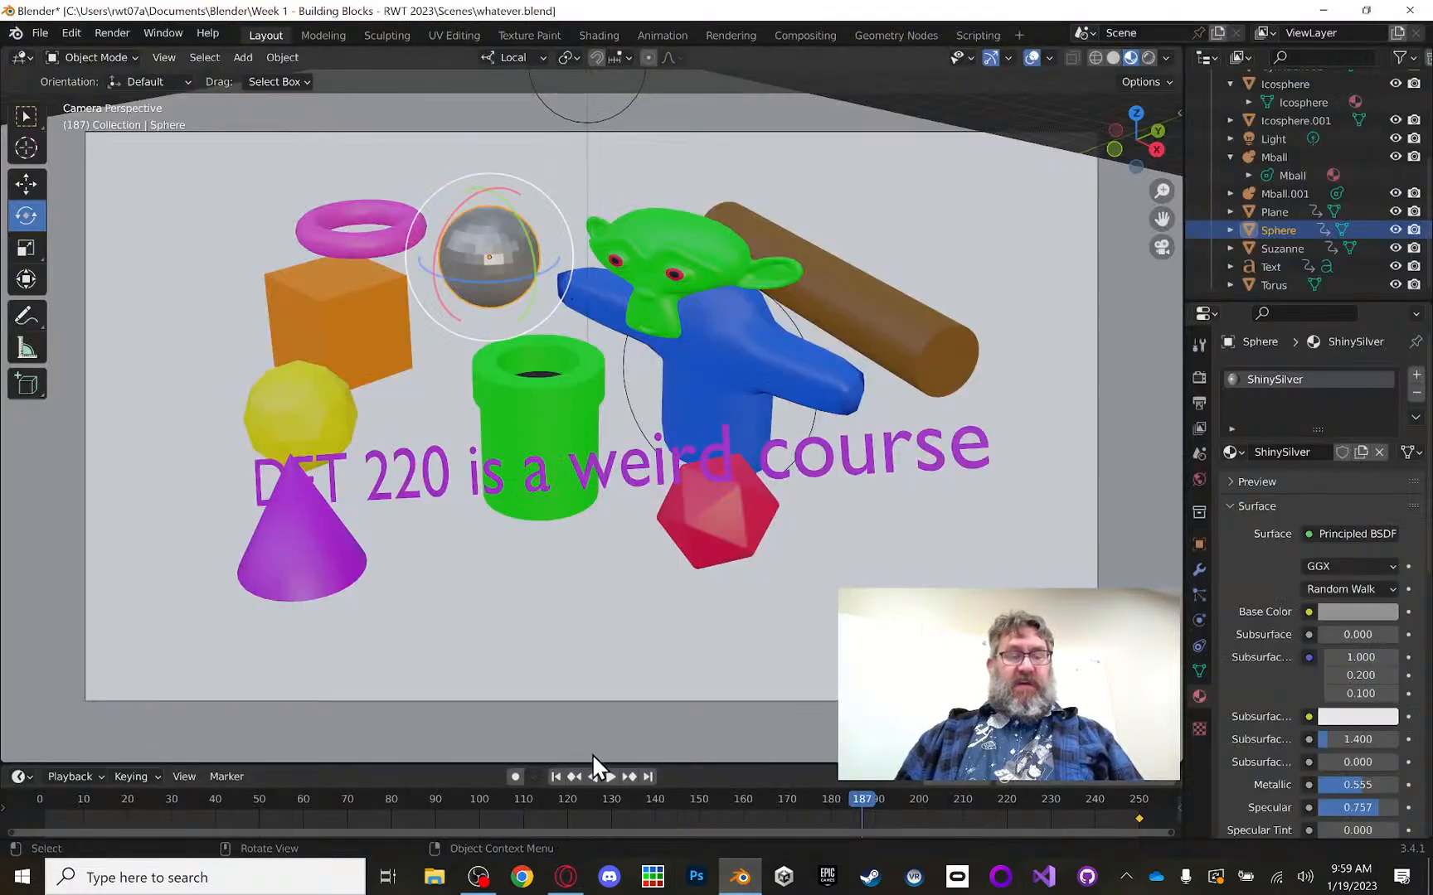
pyautogui.moveTo(860, 794); pyautogui.dragTo(20, 756)
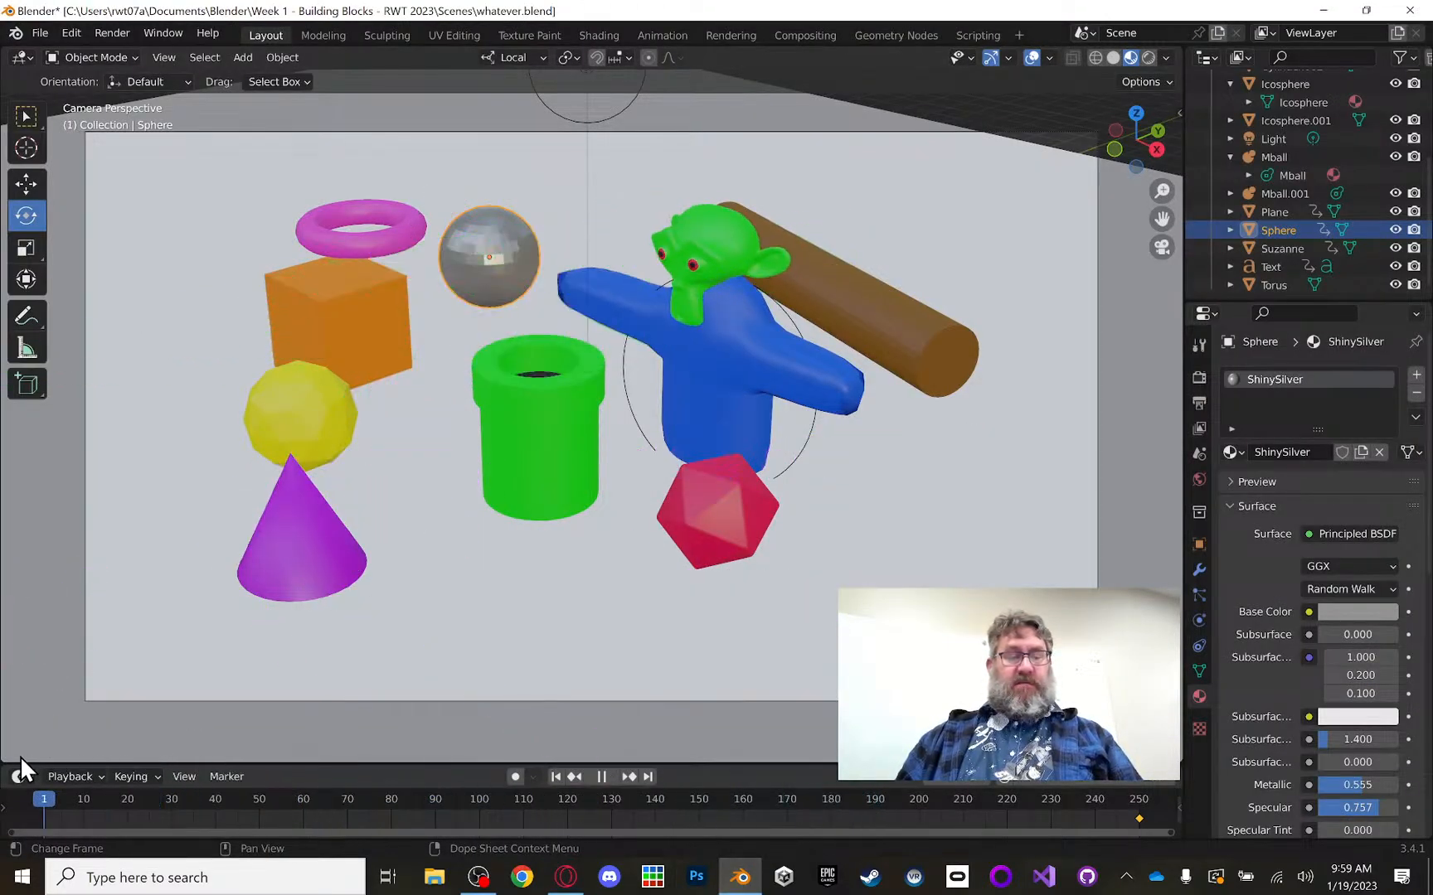
pyautogui.press('space')
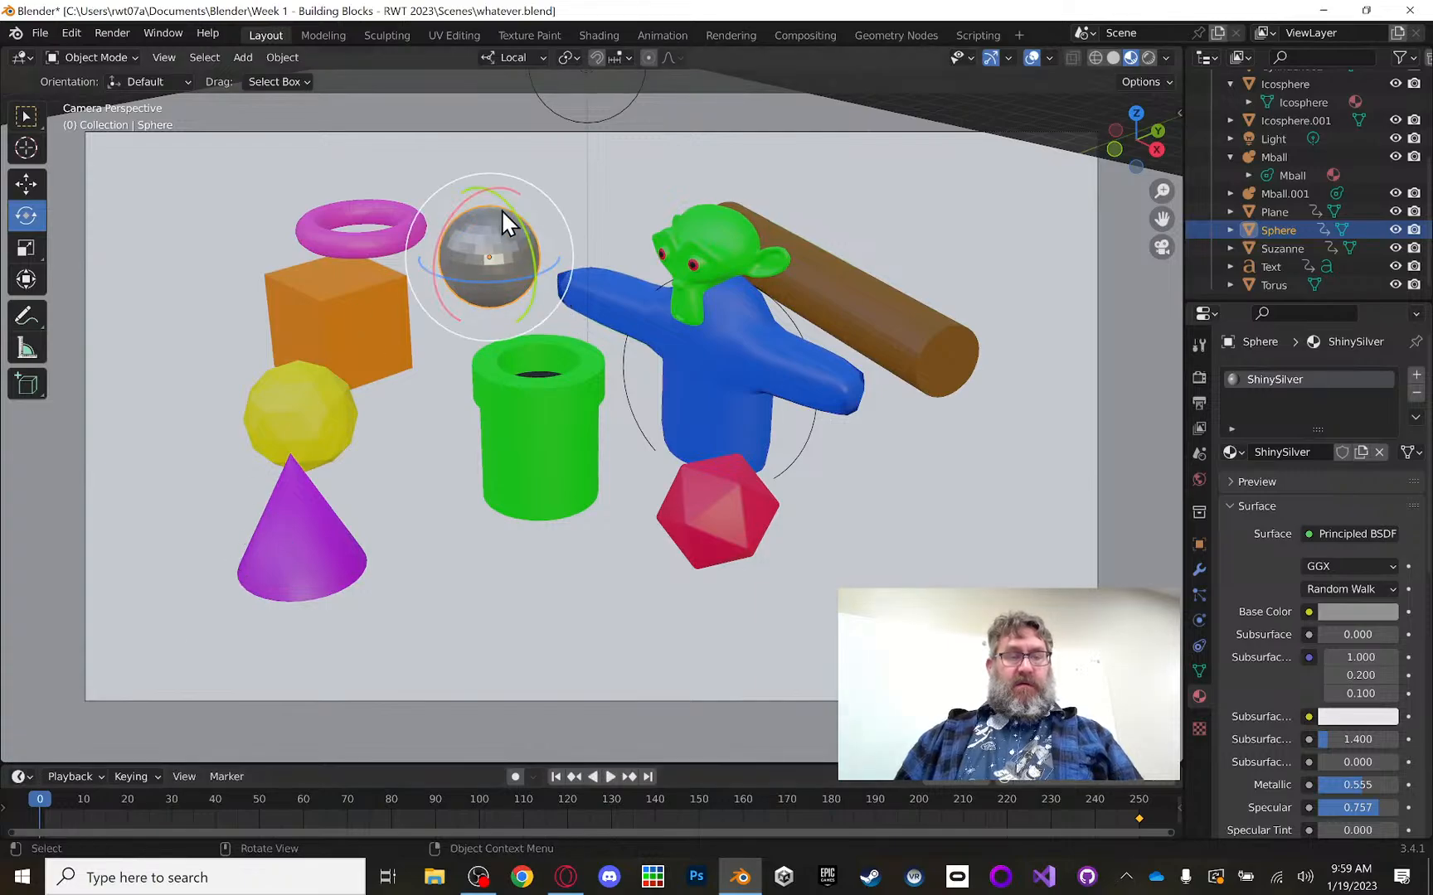
# Step: Insert a Delta Rotation keyframe for the silver sphere at frame 0
pyautogui.scroll(-2, 425, 665)
pyautogui.scroll(1, 388, 714)
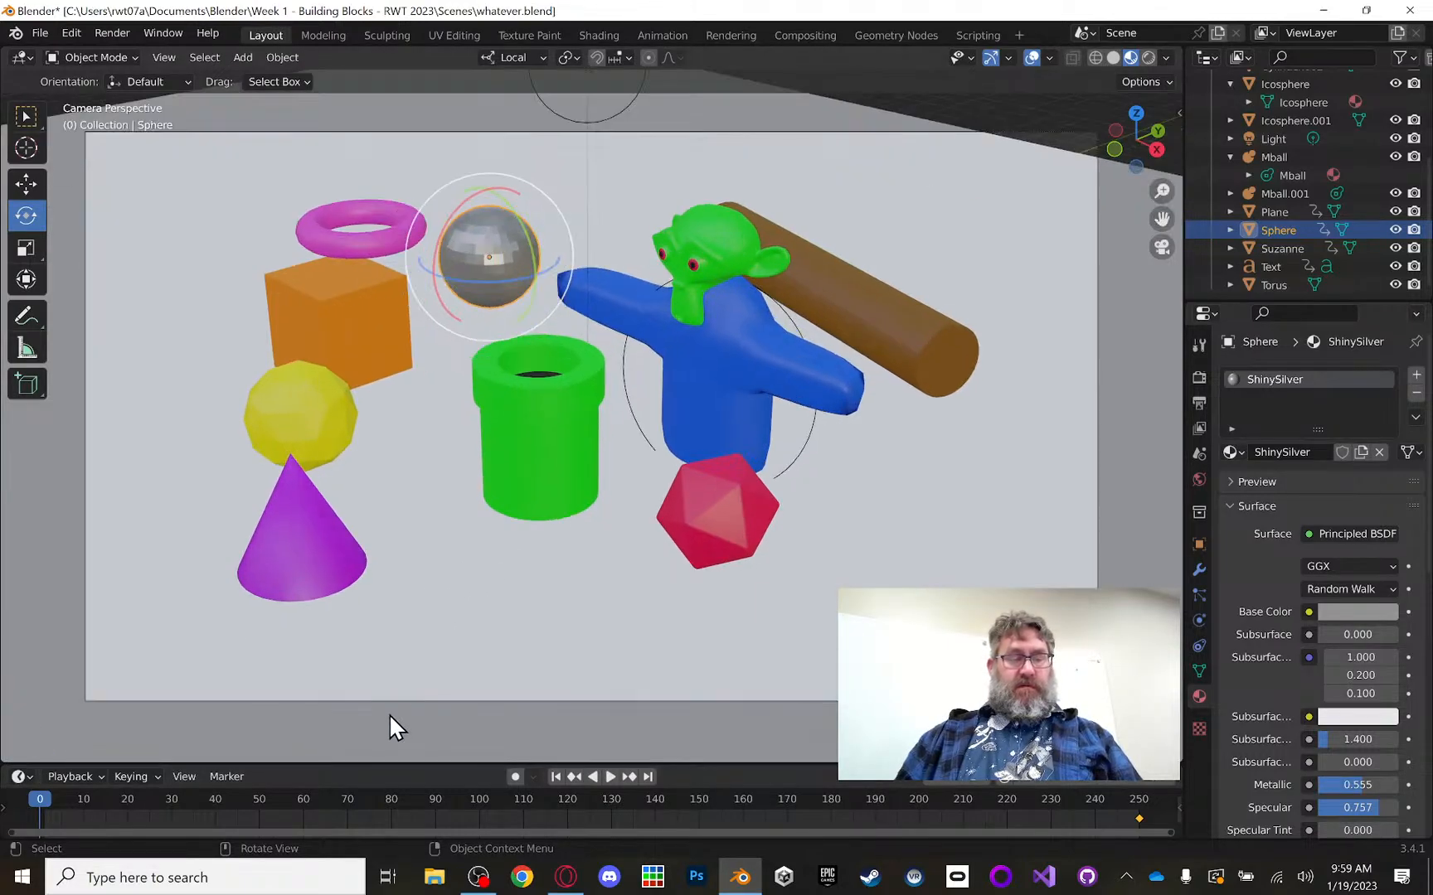
pyautogui.scroll(-1, 440, 801)
pyautogui.scroll(-1, 448, 800)
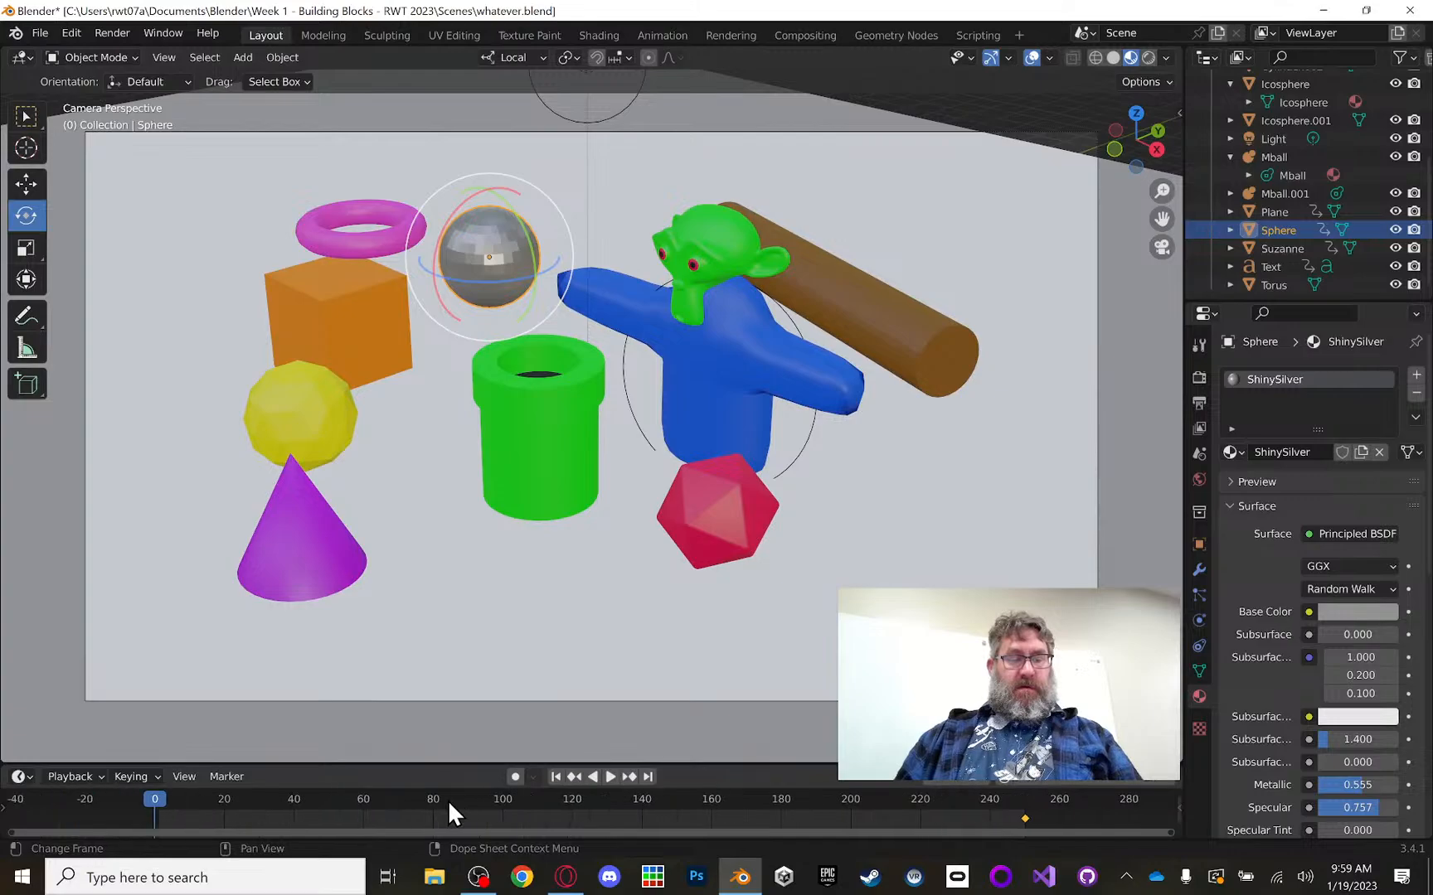
pyautogui.scroll(-1, 447, 800)
pyautogui.moveTo(189, 795)
pyautogui.mouseDown()
pyautogui.moveTo(244, 800)
pyautogui.moveTo(187, 795)
pyautogui.mouseUp()
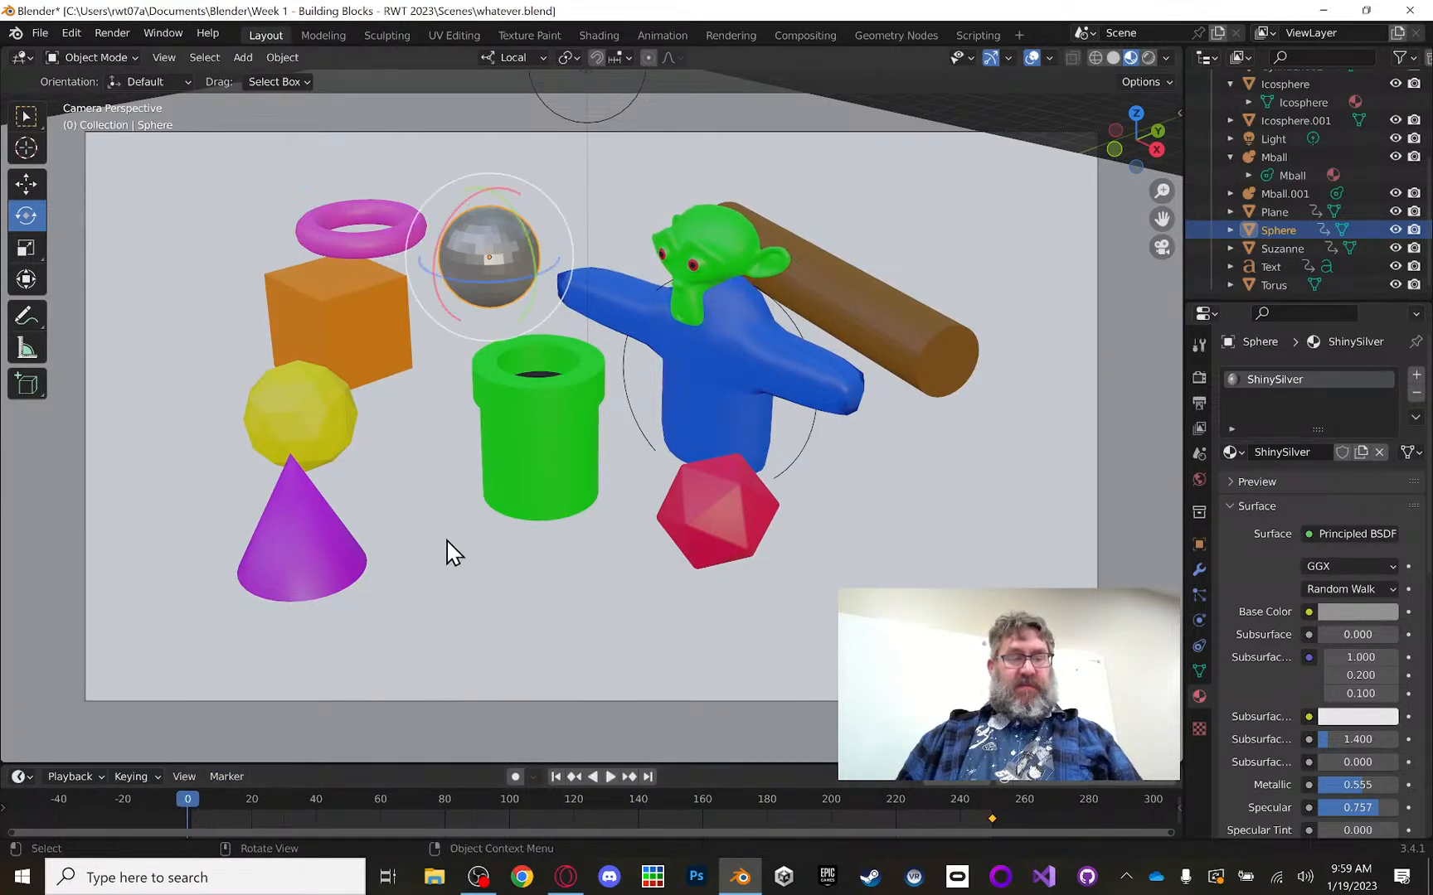
pyautogui.press('i')
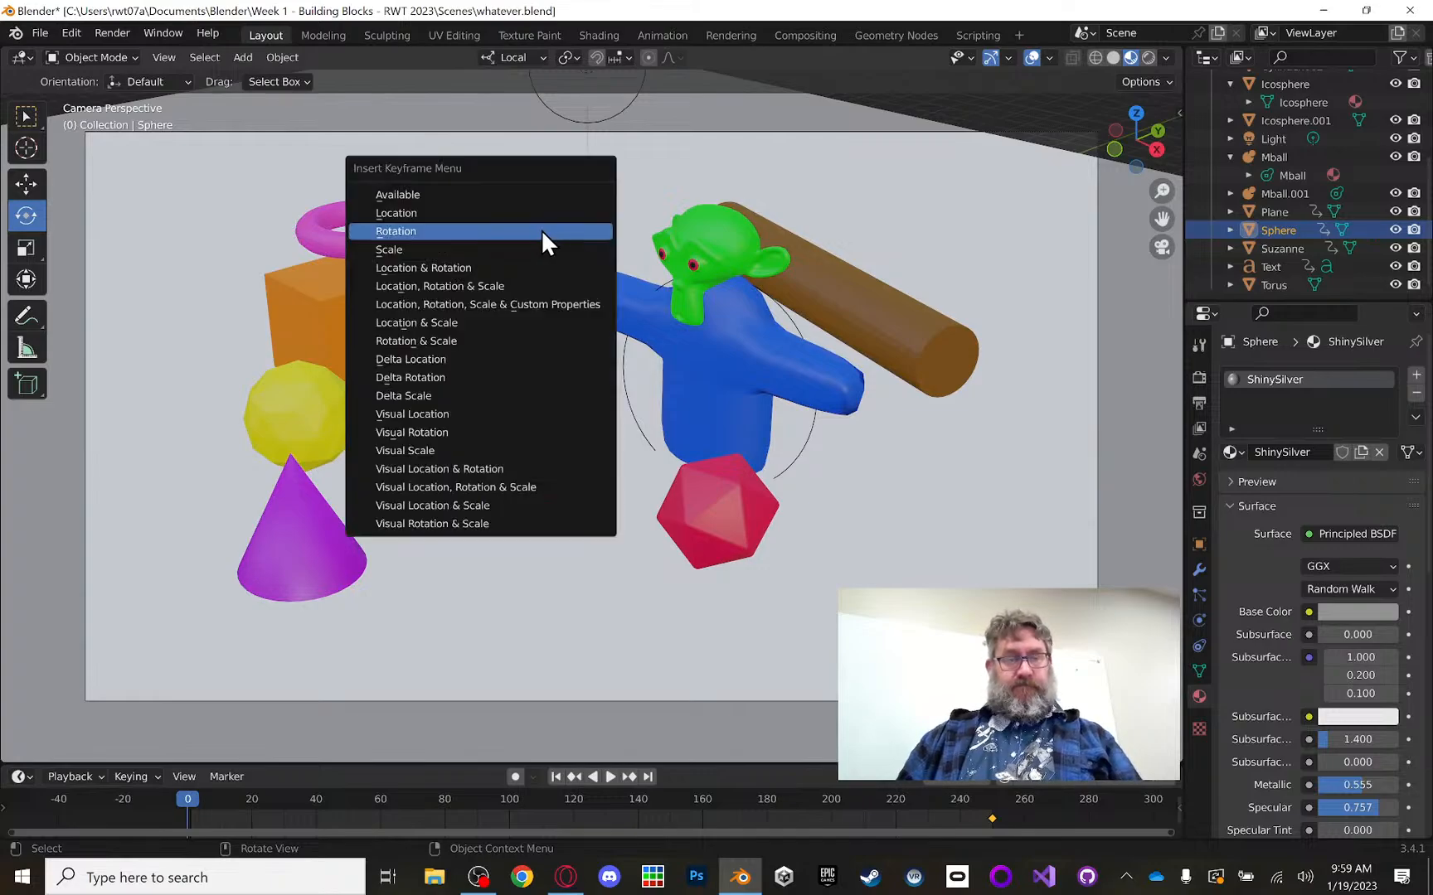
pyautogui.click(464, 374)
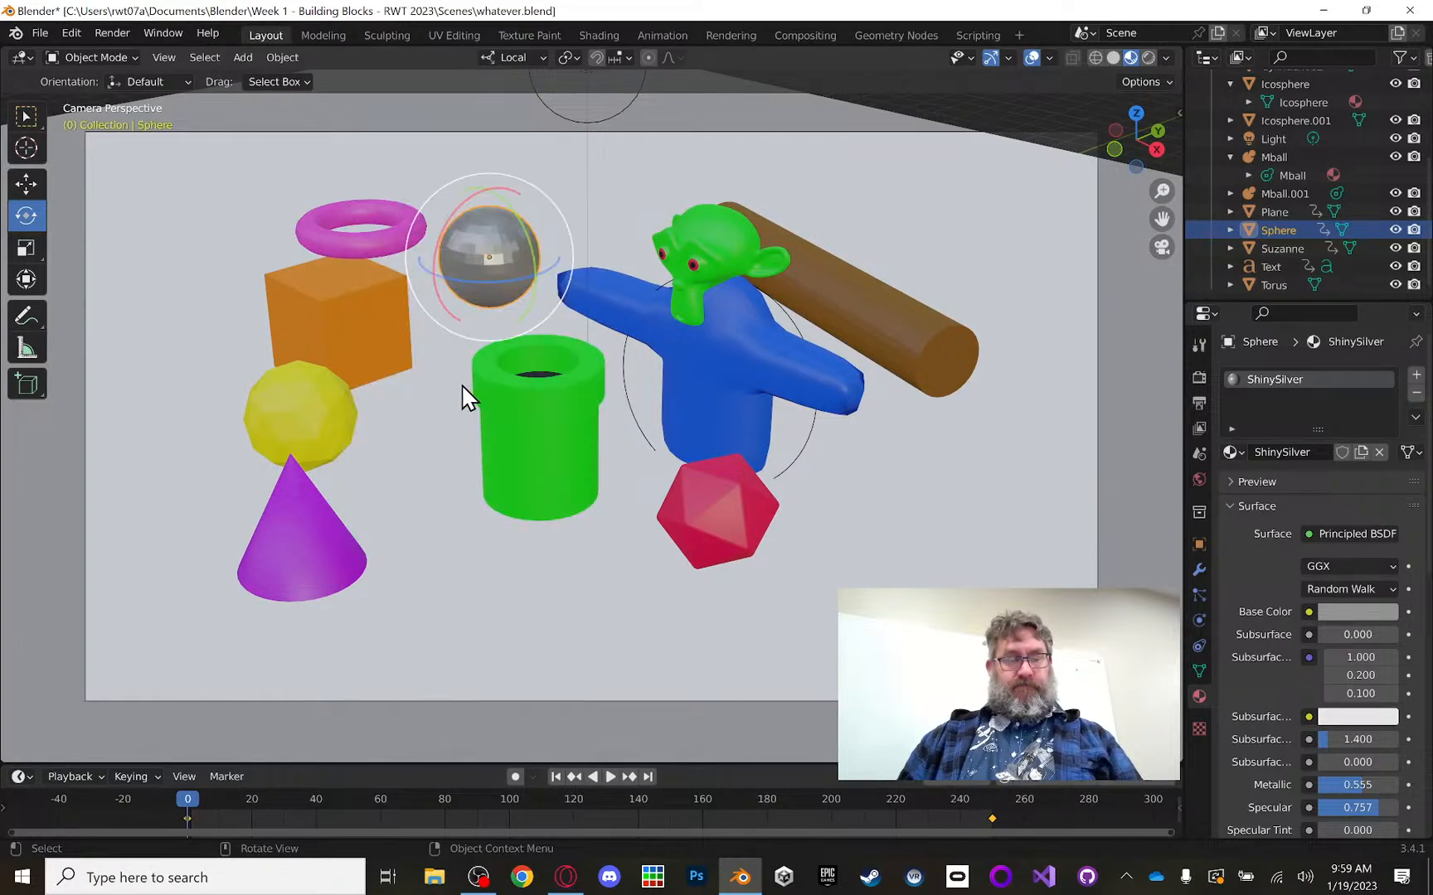
# Step: At frame 250, rotate the silver sphere 12345° about its local Z axis
pyautogui.press('space')
pyautogui.moveTo(259, 800); pyautogui.dragTo(987, 818)
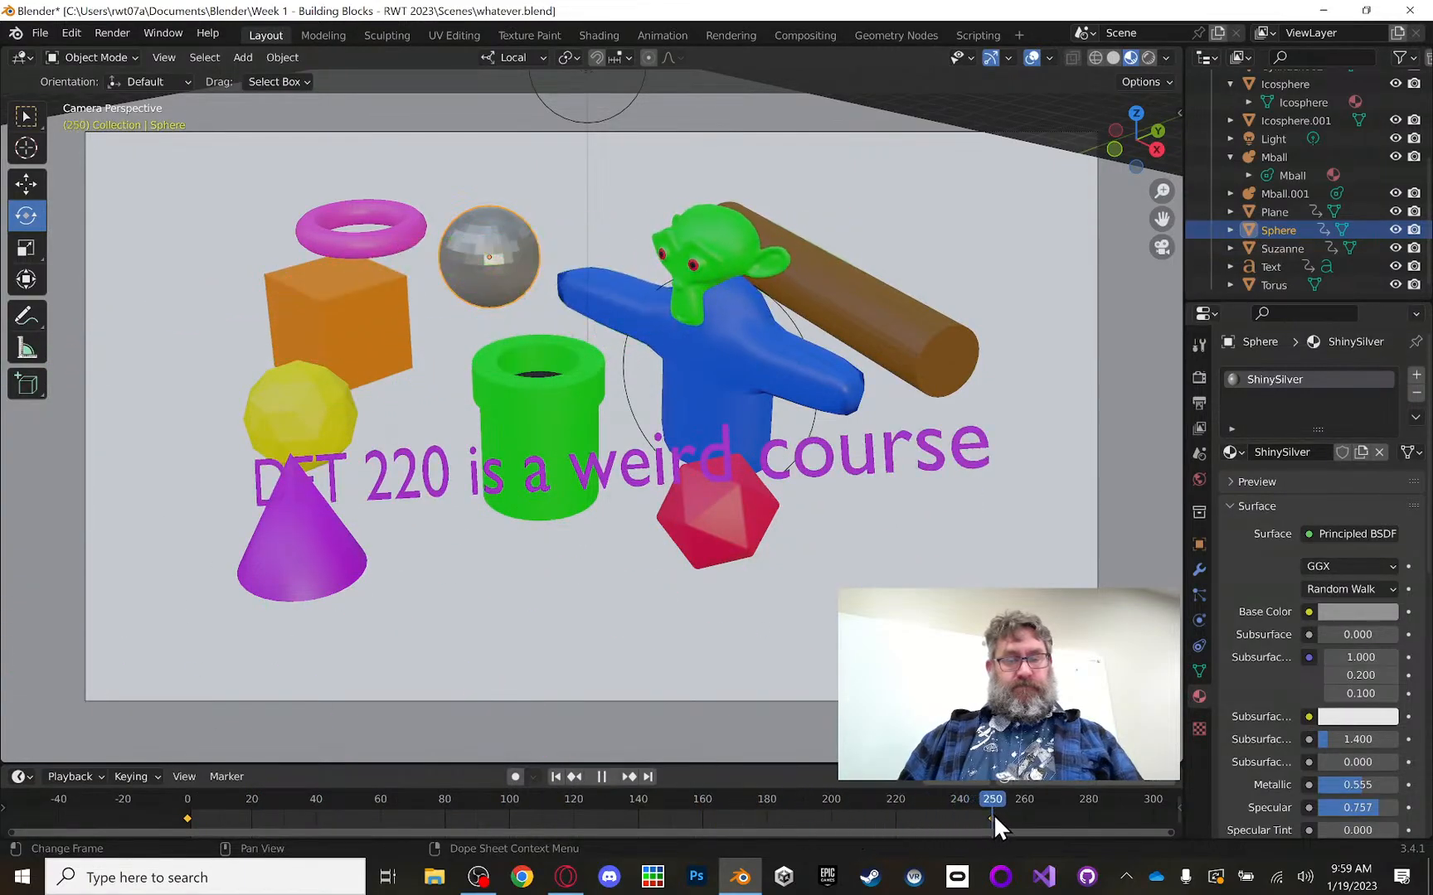
pyautogui.press('space')
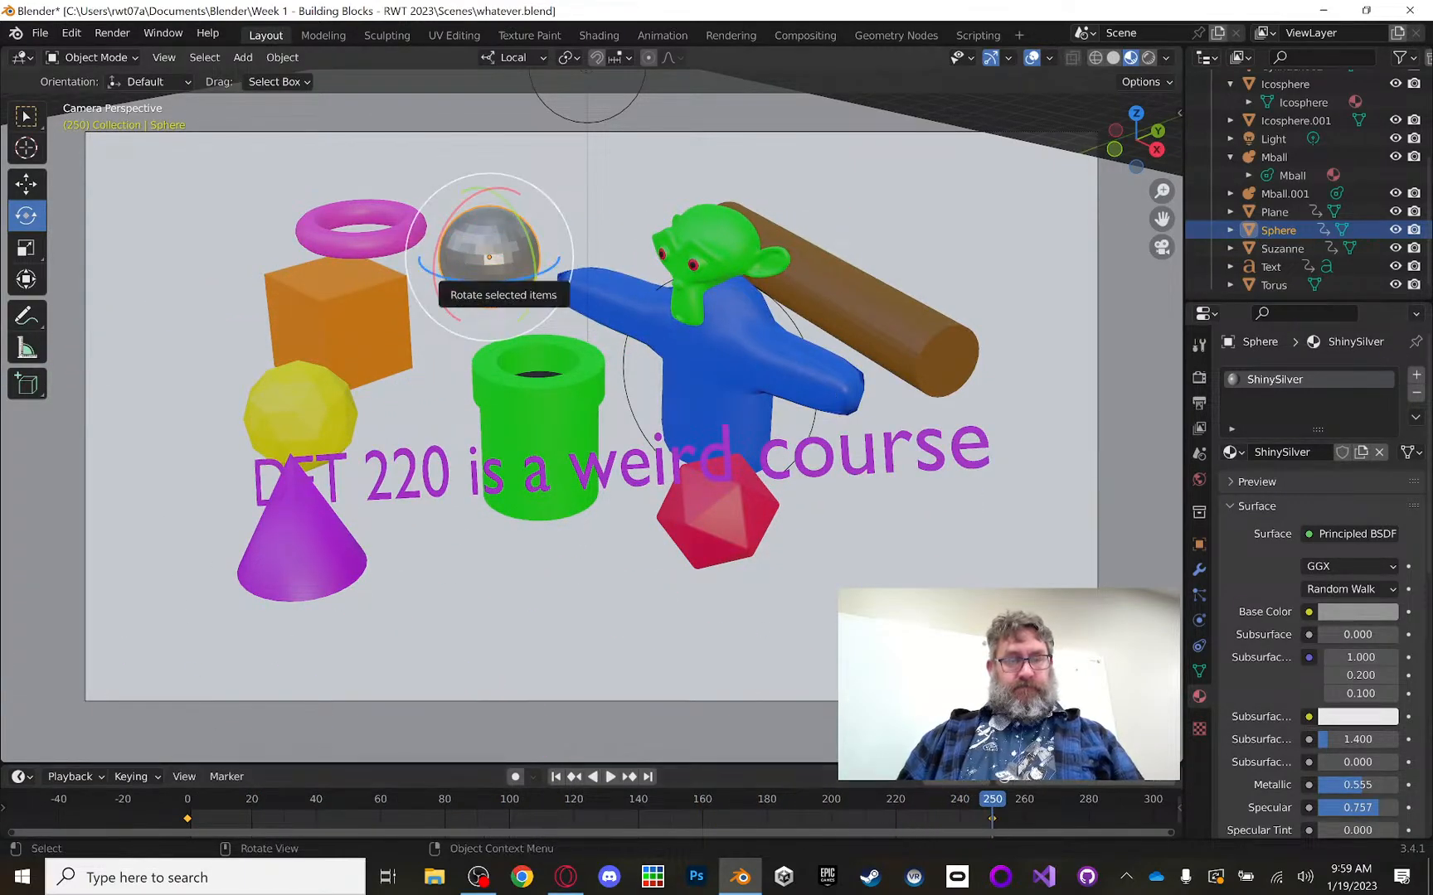
pyautogui.moveTo(455, 279); pyautogui.dragTo(530, 237)
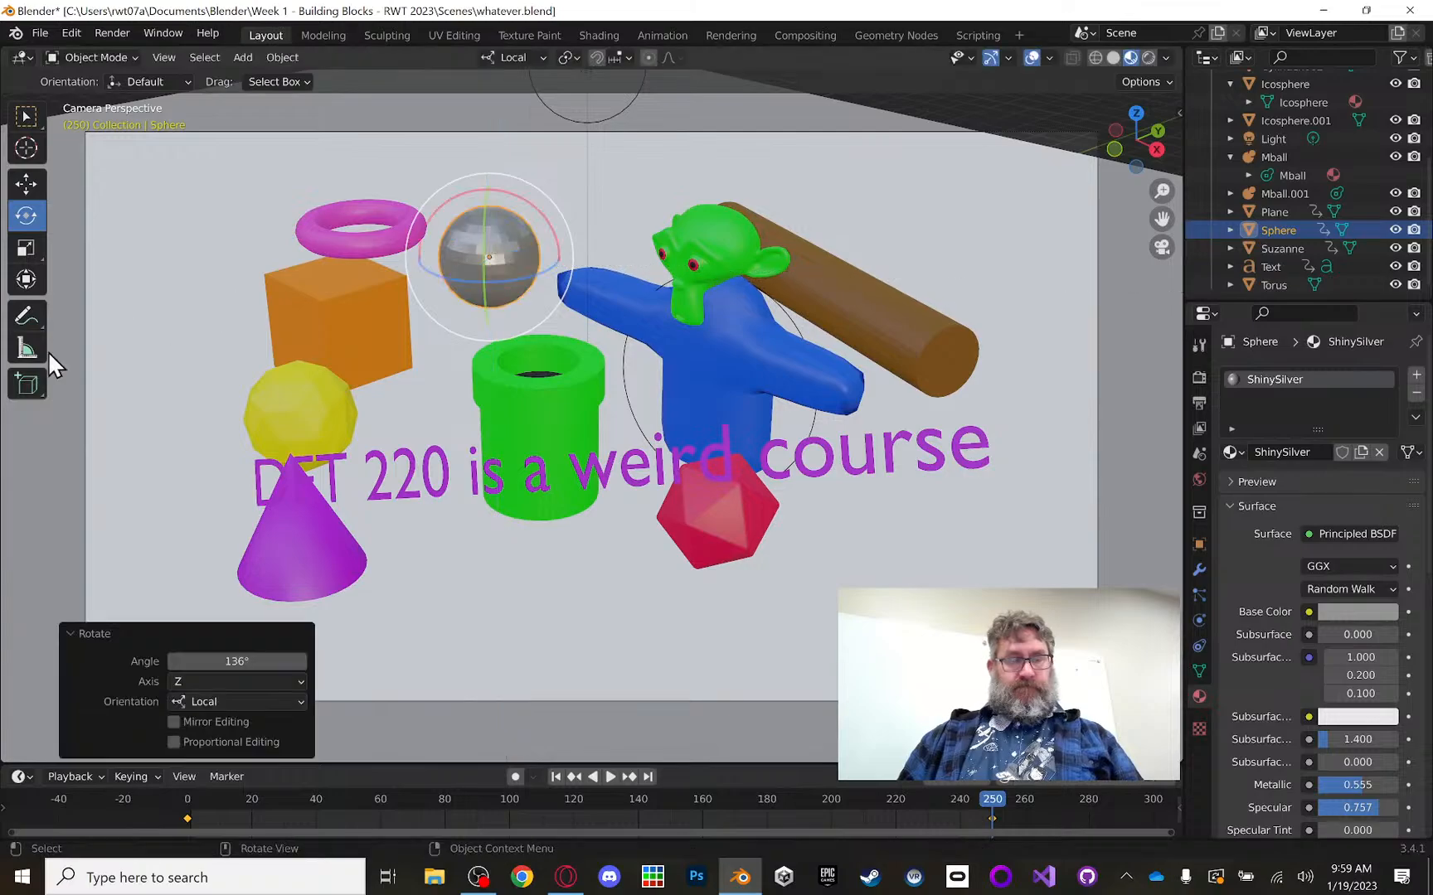
pyautogui.click(252, 661)
pyautogui.write('12345')
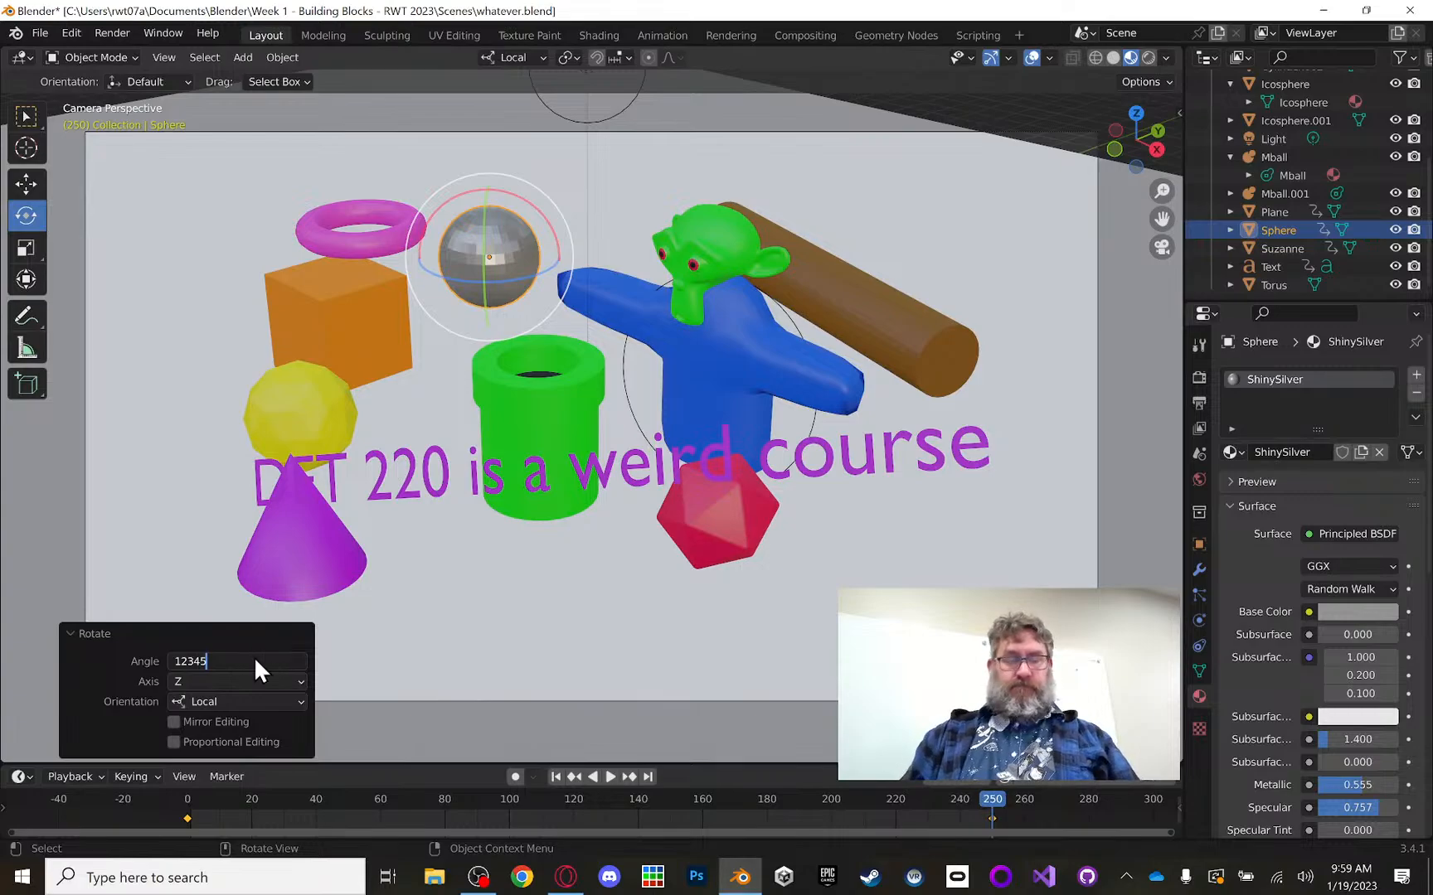
pyautogui.press('Return')
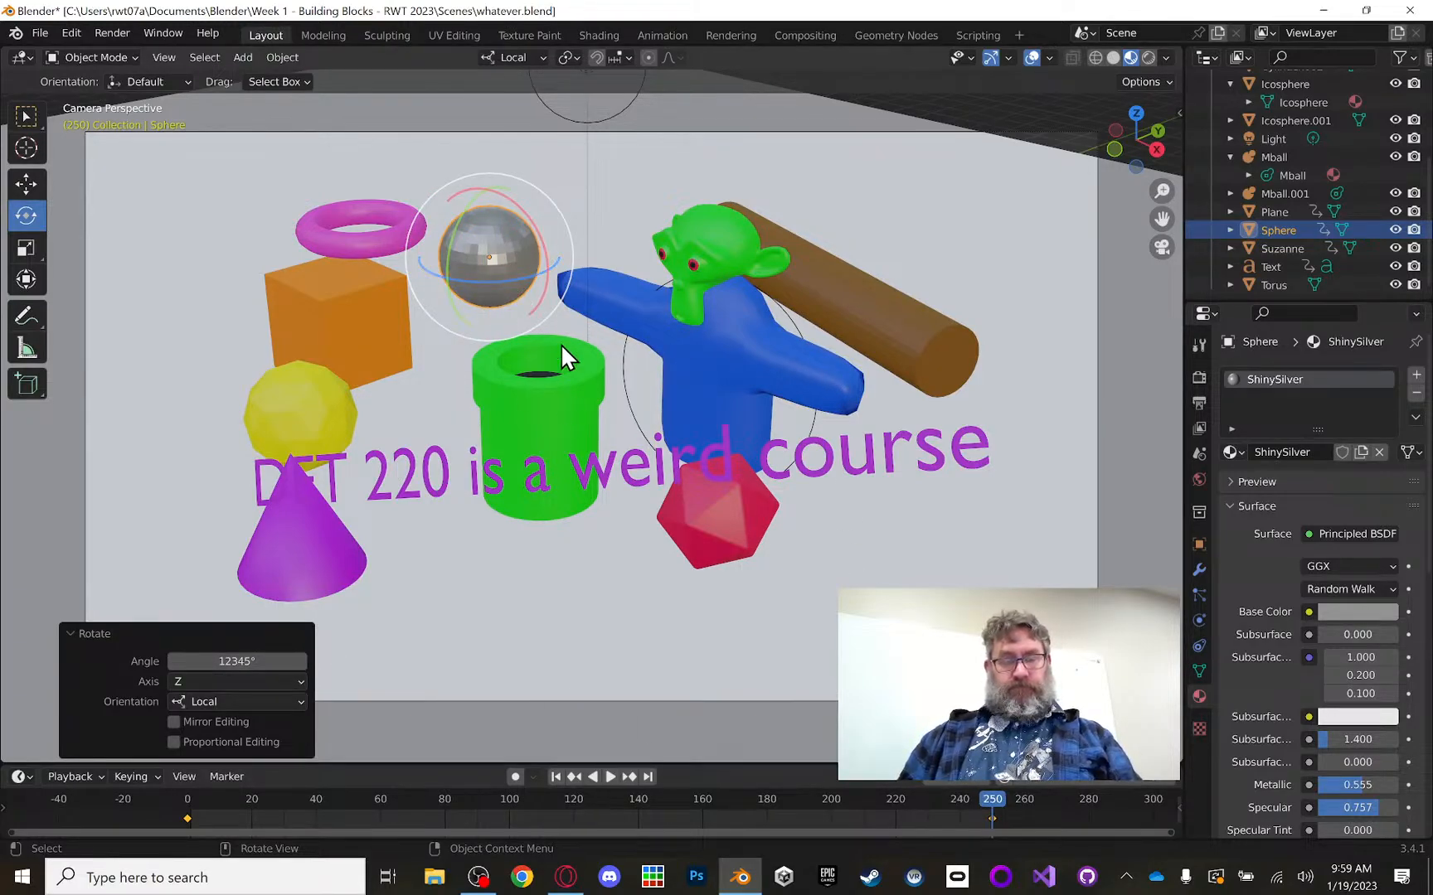
# Step: Insert a Delta Rotation keyframe for the rotated sphere at frame 250
pyautogui.click(500, 256)
pyautogui.press('i')
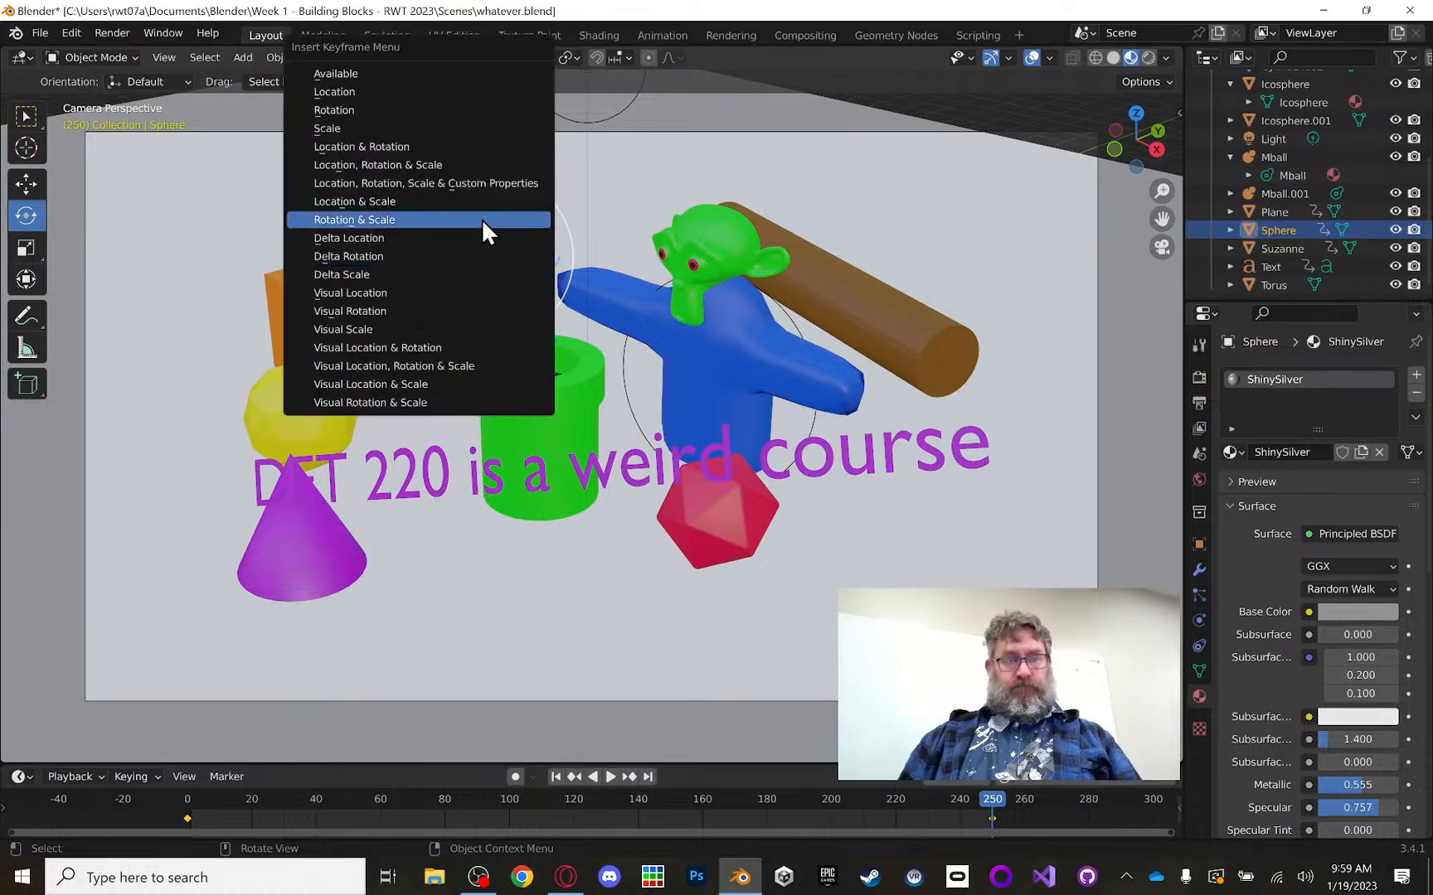
pyautogui.click(466, 257)
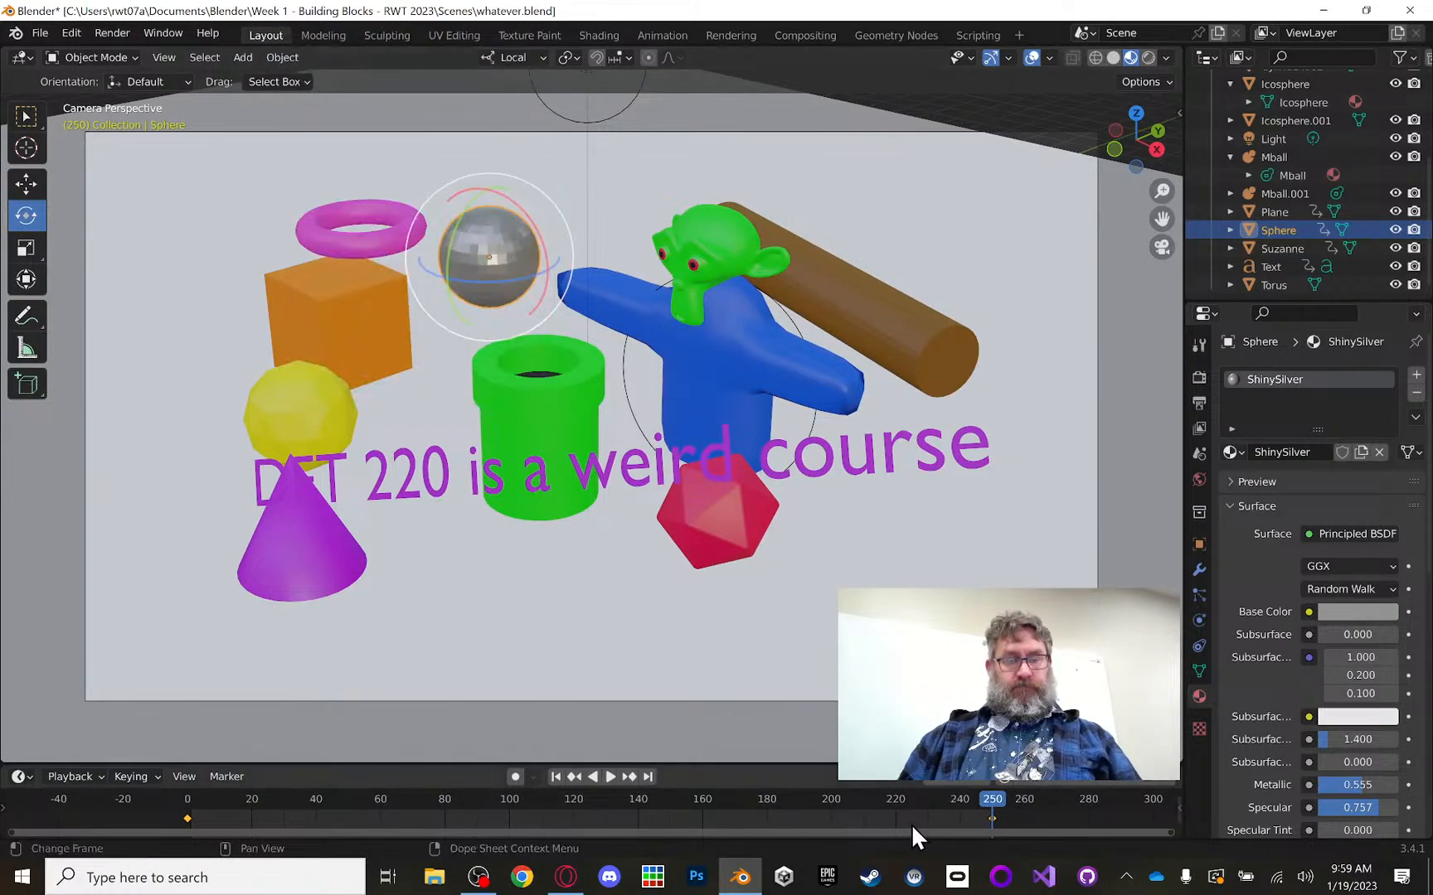
# Step: Scrub the timeline between frames 0 and 250 to check whether the sphere spins
pyautogui.moveTo(987, 798); pyautogui.dragTo(133, 746)
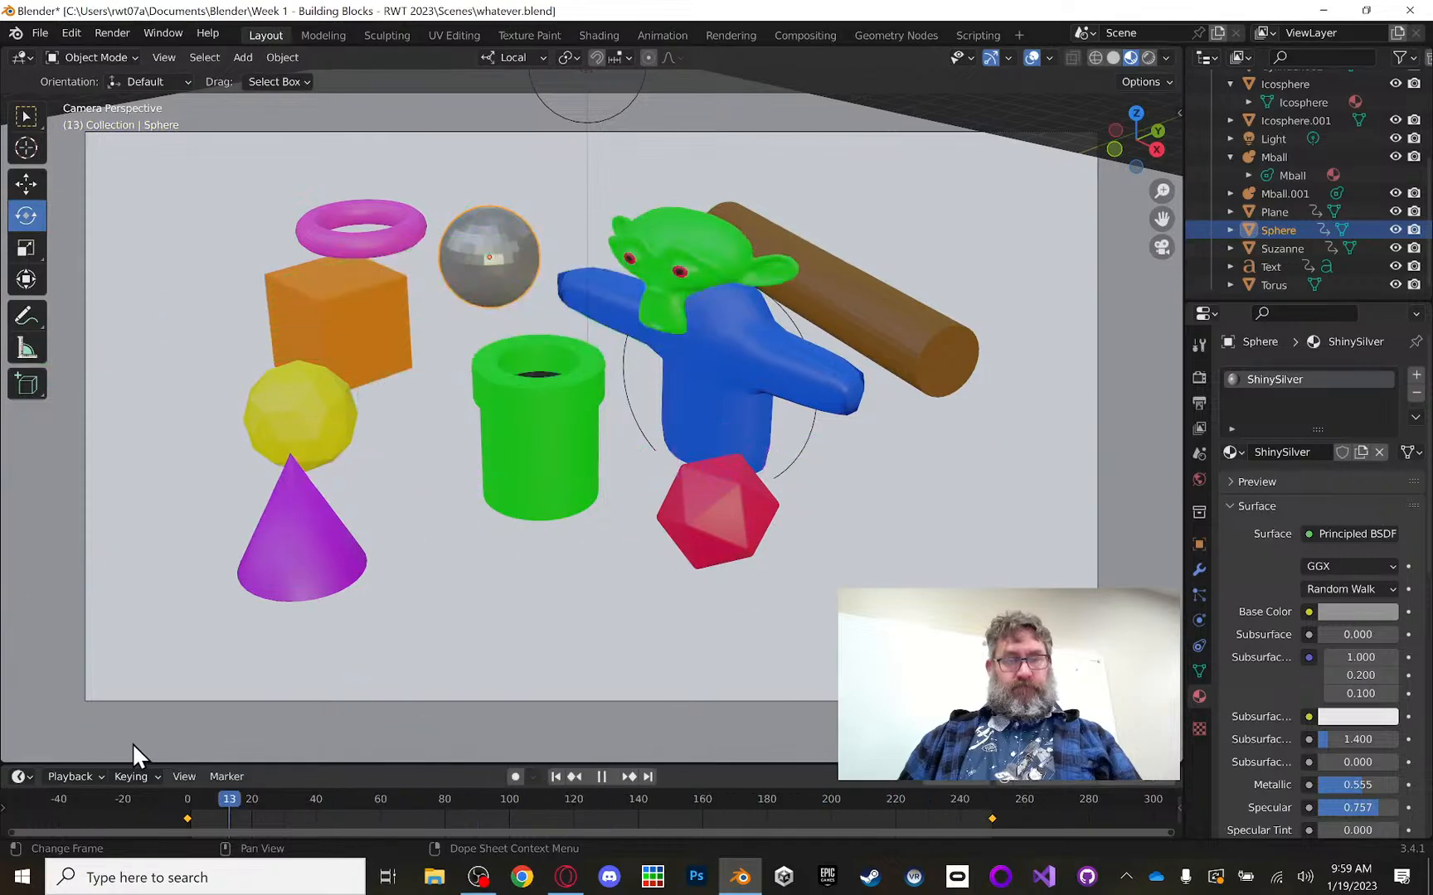
pyautogui.press('space')
pyautogui.moveTo(261, 745); pyautogui.dragTo(992, 776)
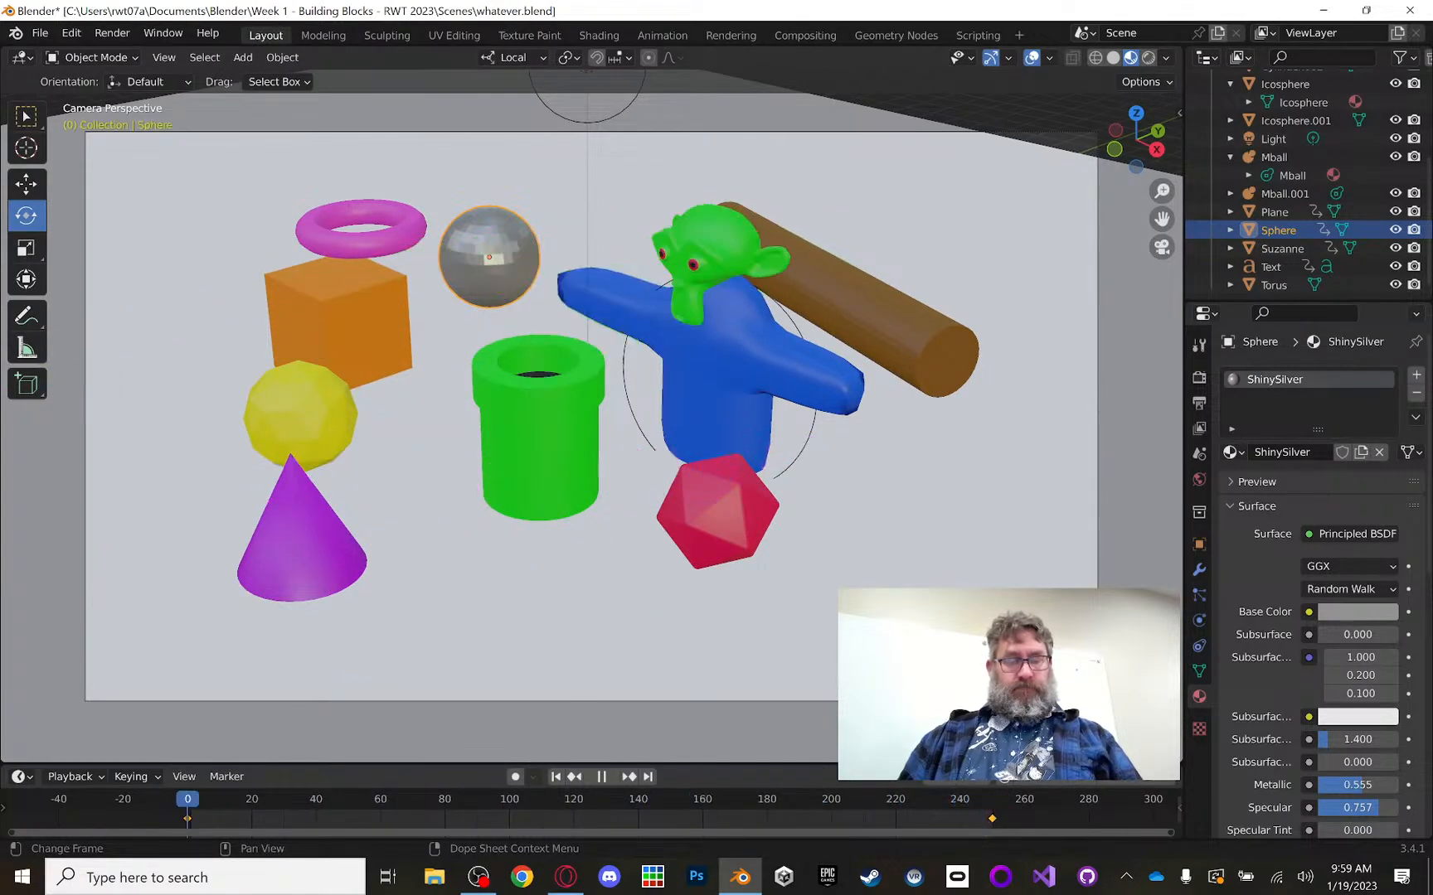
# Step: Insert a Location, Rotation, Scale & Custom Properties keyframe for the sphere at frame 0
pyautogui.press('space')
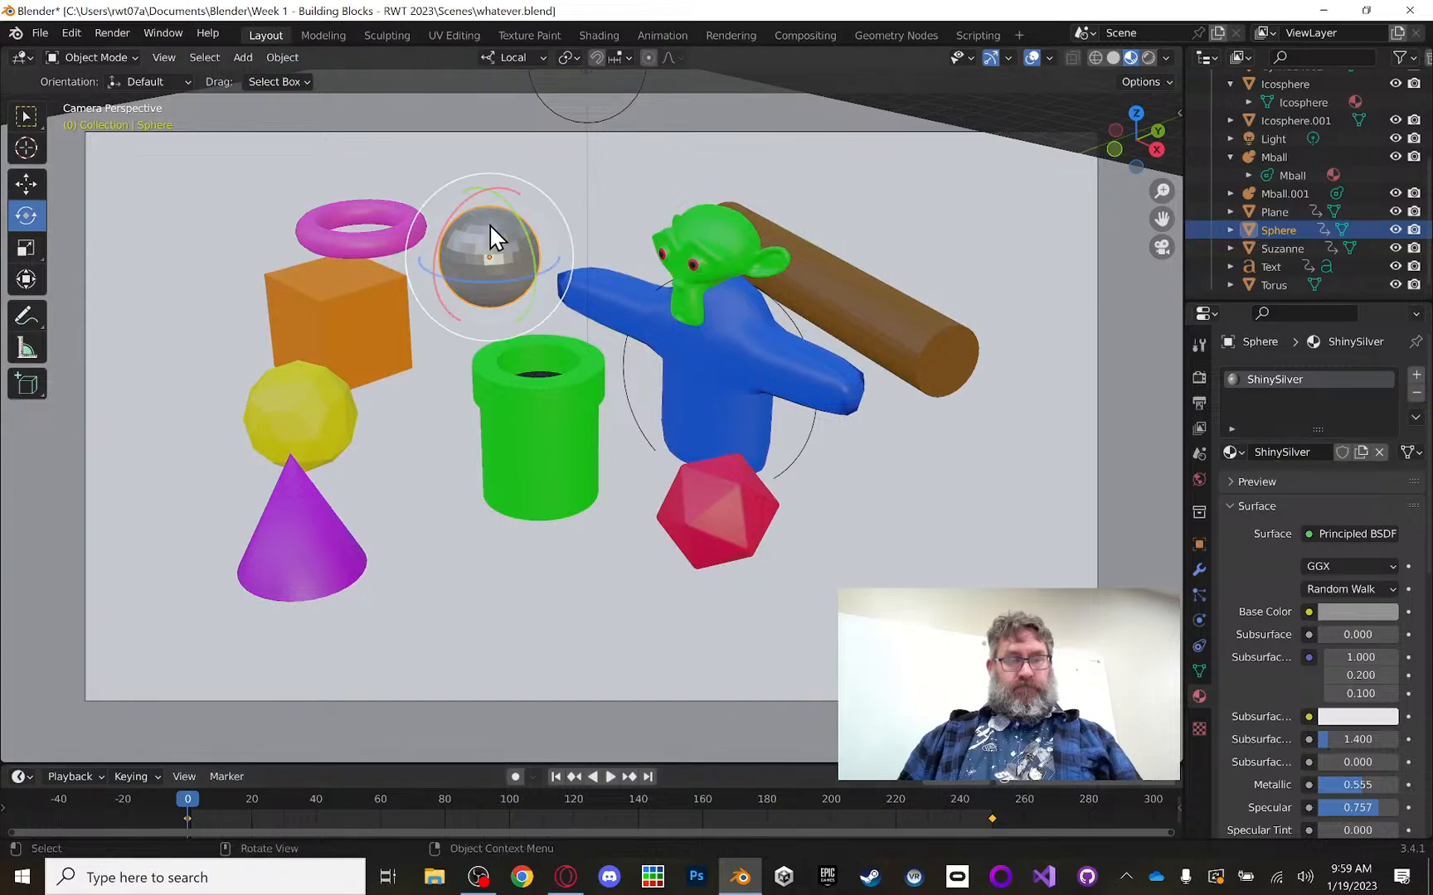
pyautogui.press('i')
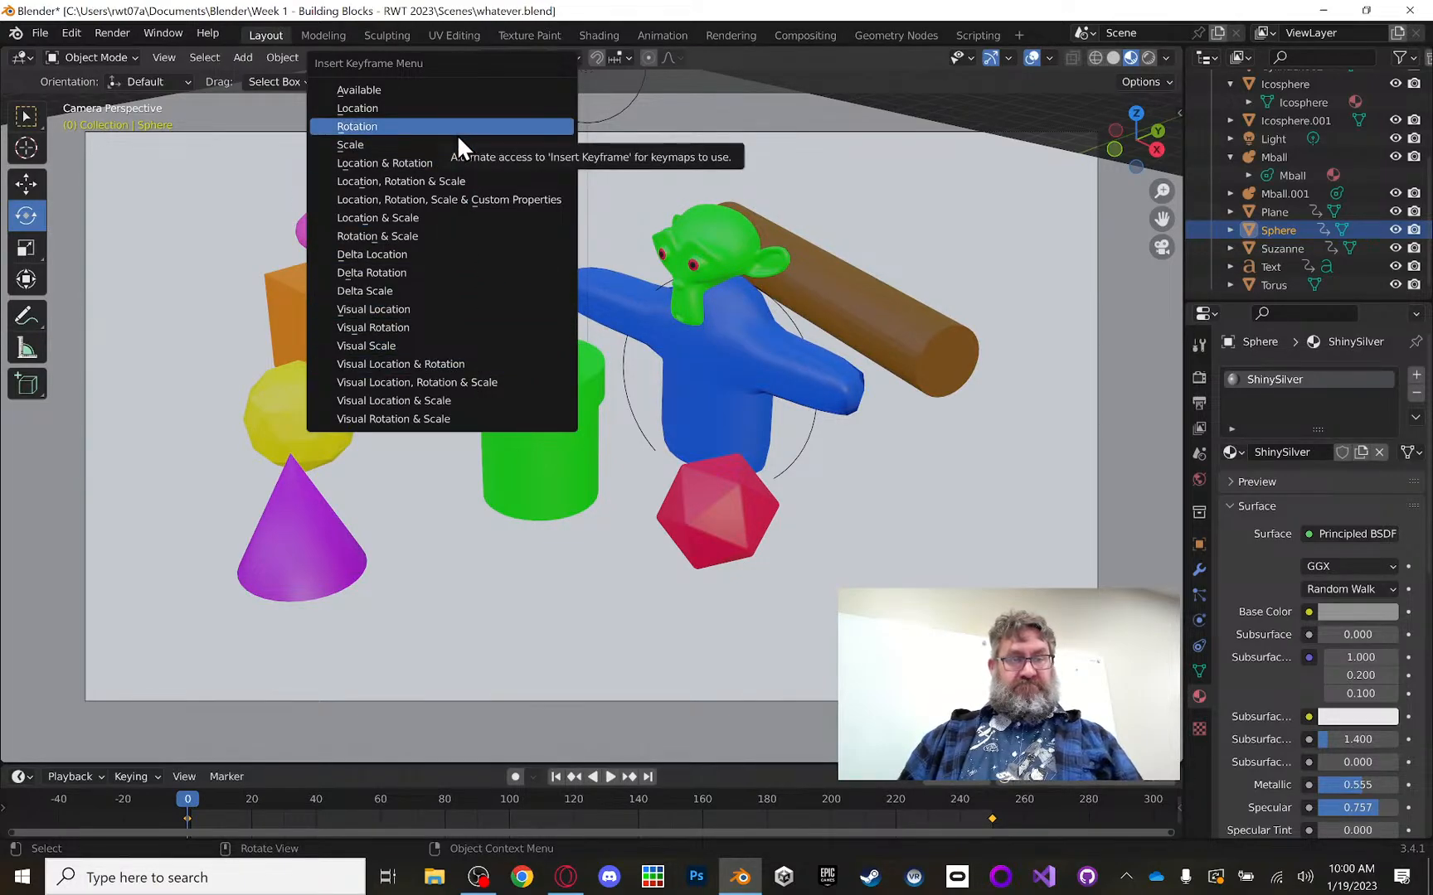
pyautogui.click(458, 199)
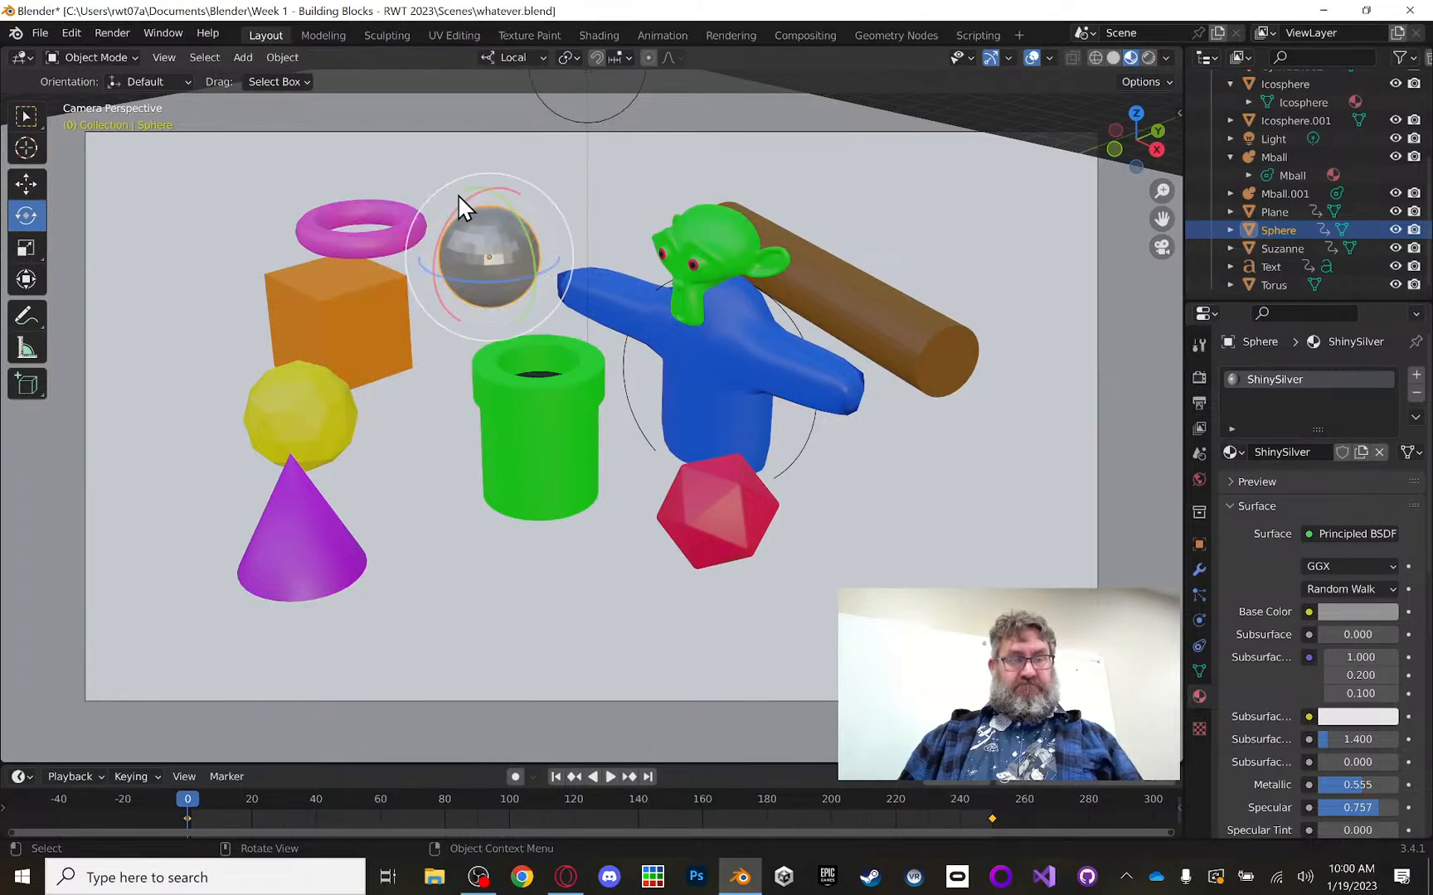
# Step: Go to frame 250 and rotate the sphere about its local Z axis again, with an angle of 12345°
pyautogui.moveTo(220, 798); pyautogui.dragTo(992, 813)
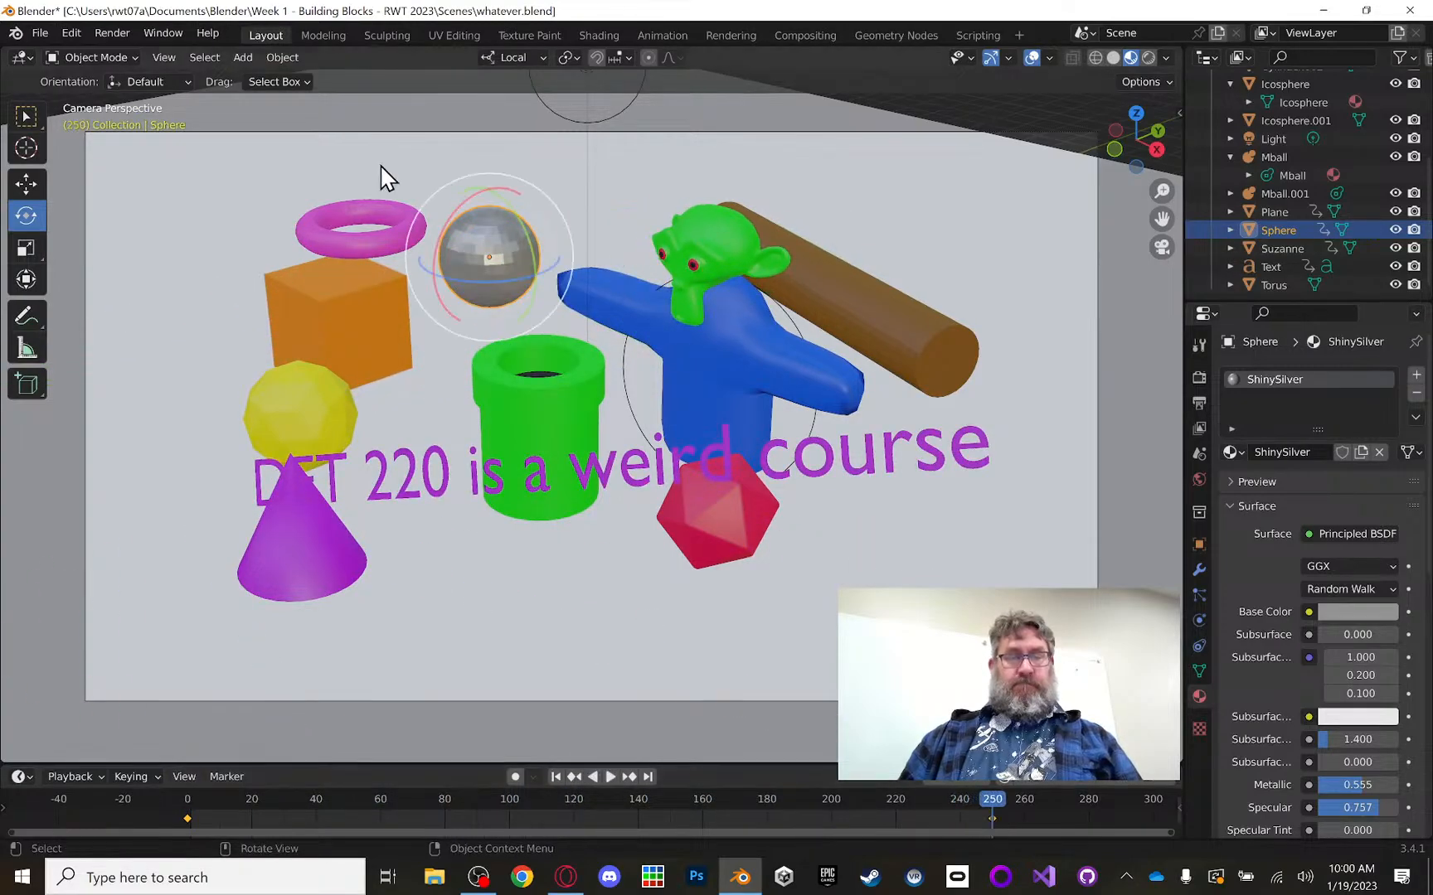
pyautogui.moveTo(458, 289); pyautogui.dragTo(746, 313)
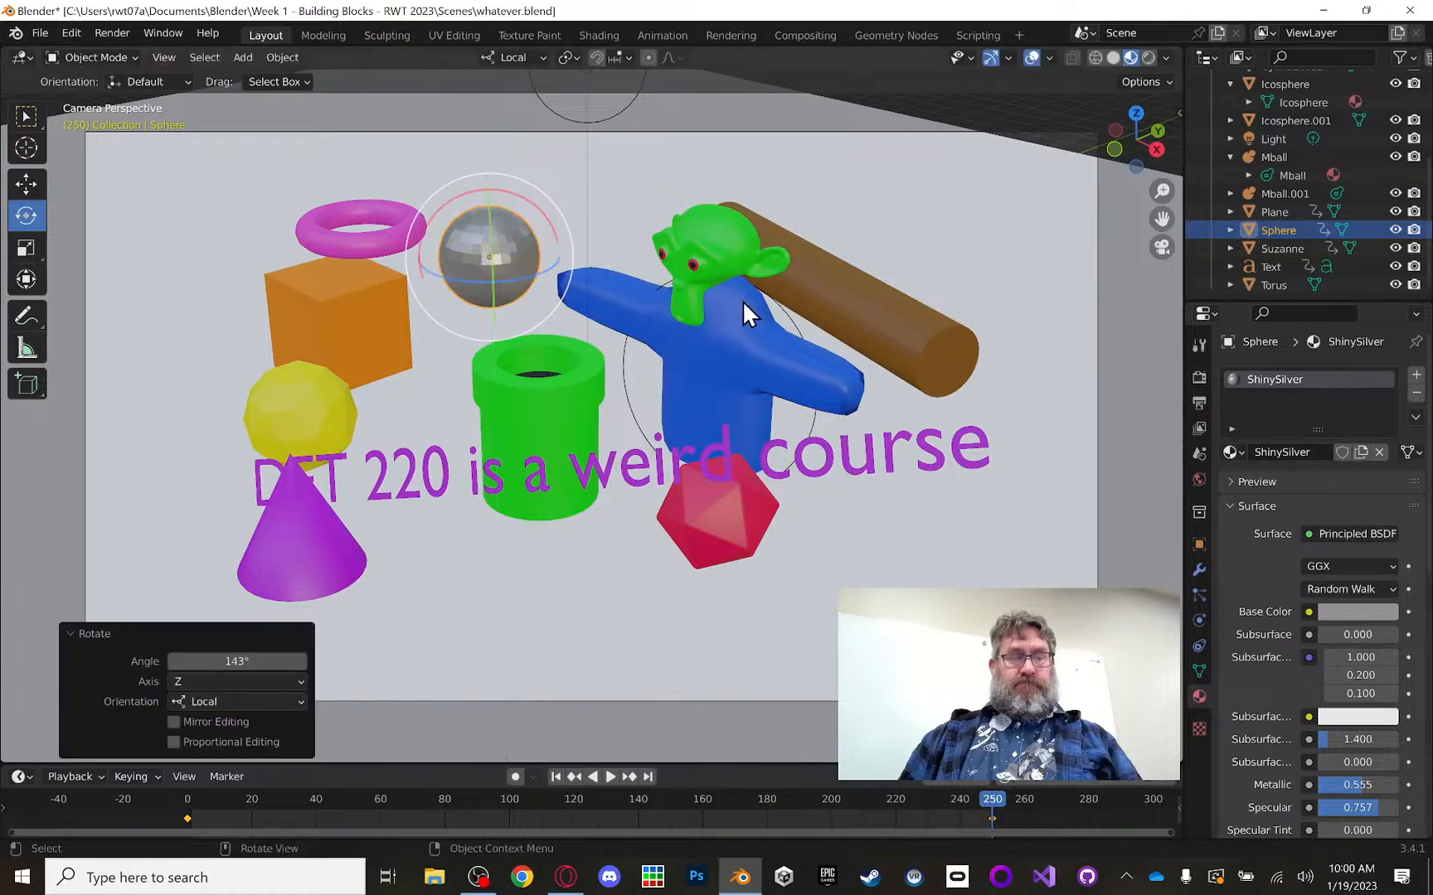
pyautogui.click(249, 662)
pyautogui.write('12')
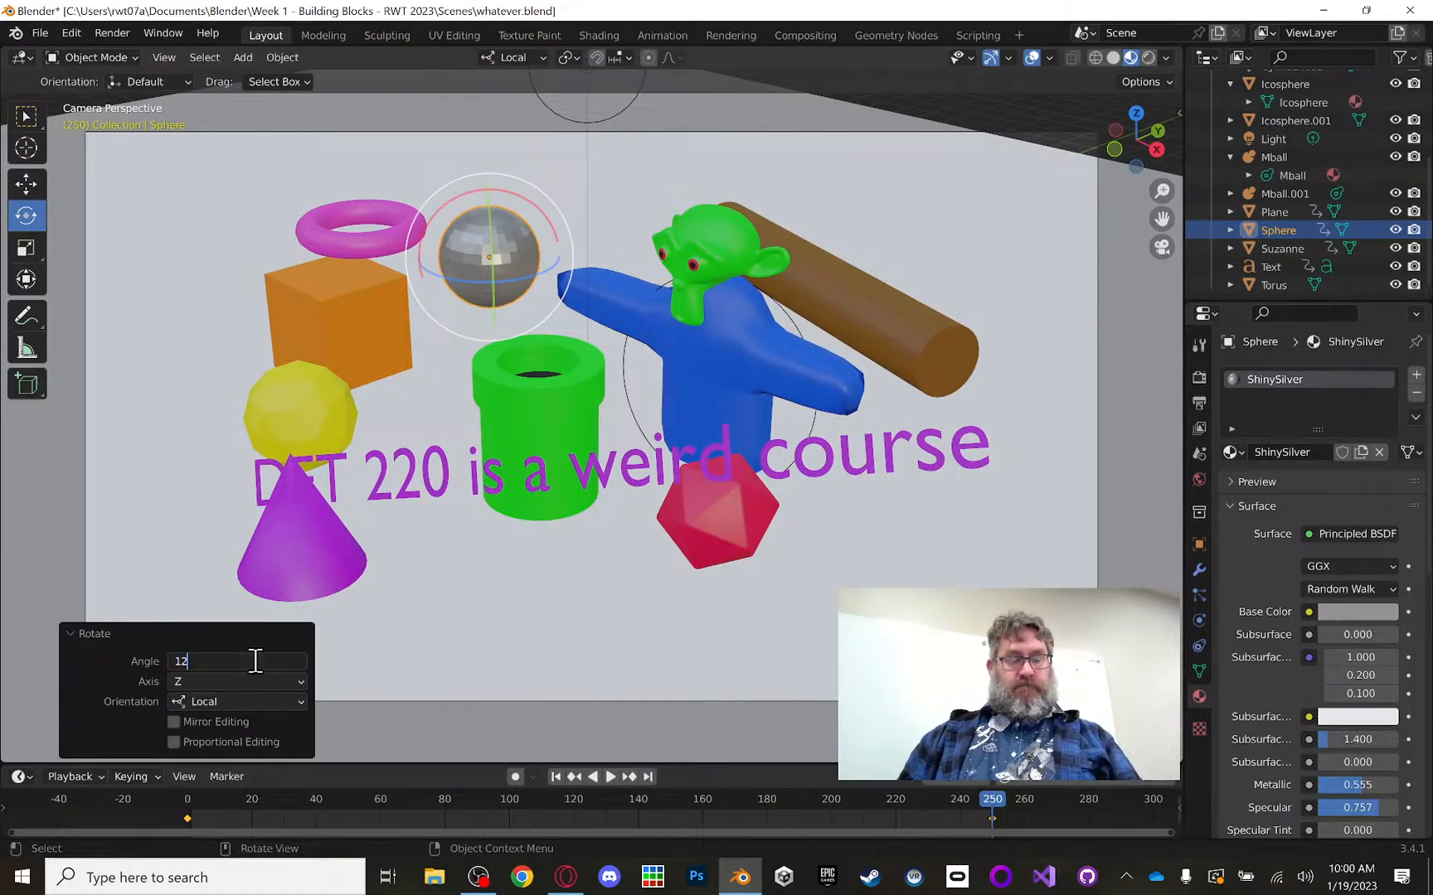
pyautogui.write('345')
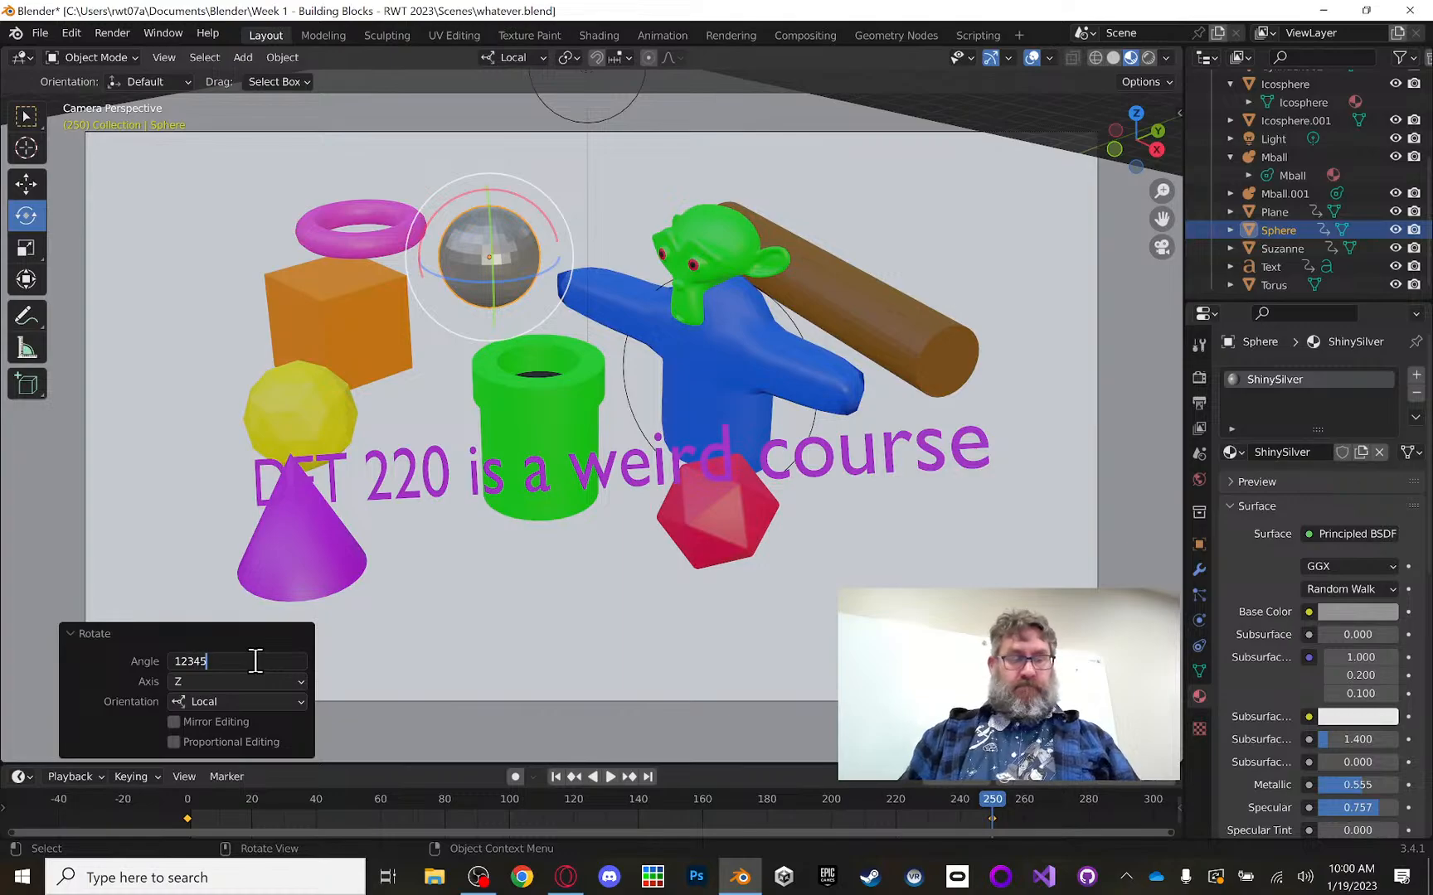
pyautogui.press('Return')
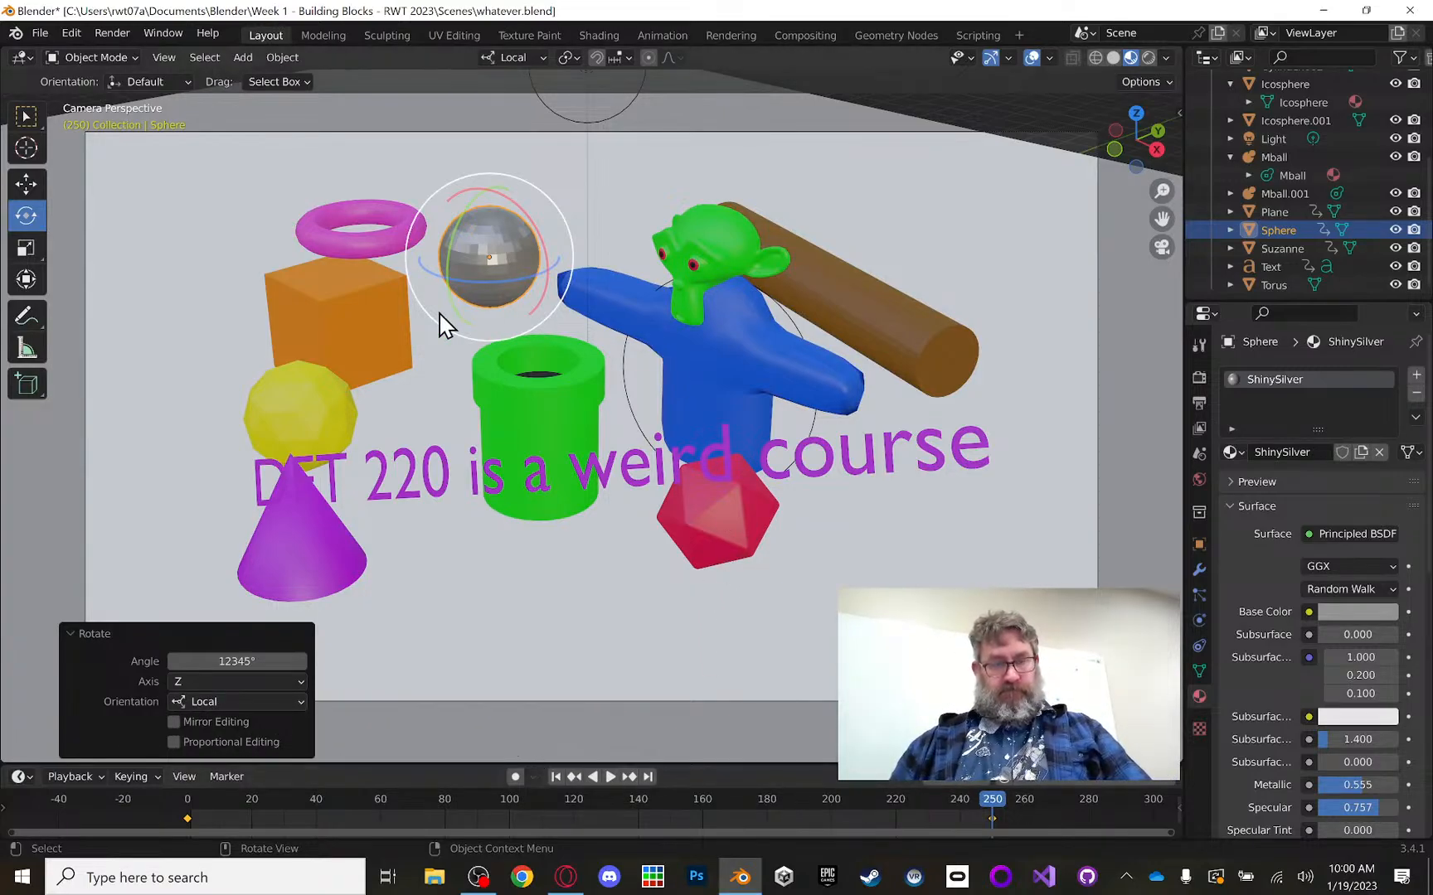
# Step: Insert a Location, Rotation, Scale & Custom Properties keyframe for the sphere at frame 250 and scrub through the animation to check its spin
pyautogui.press('i')
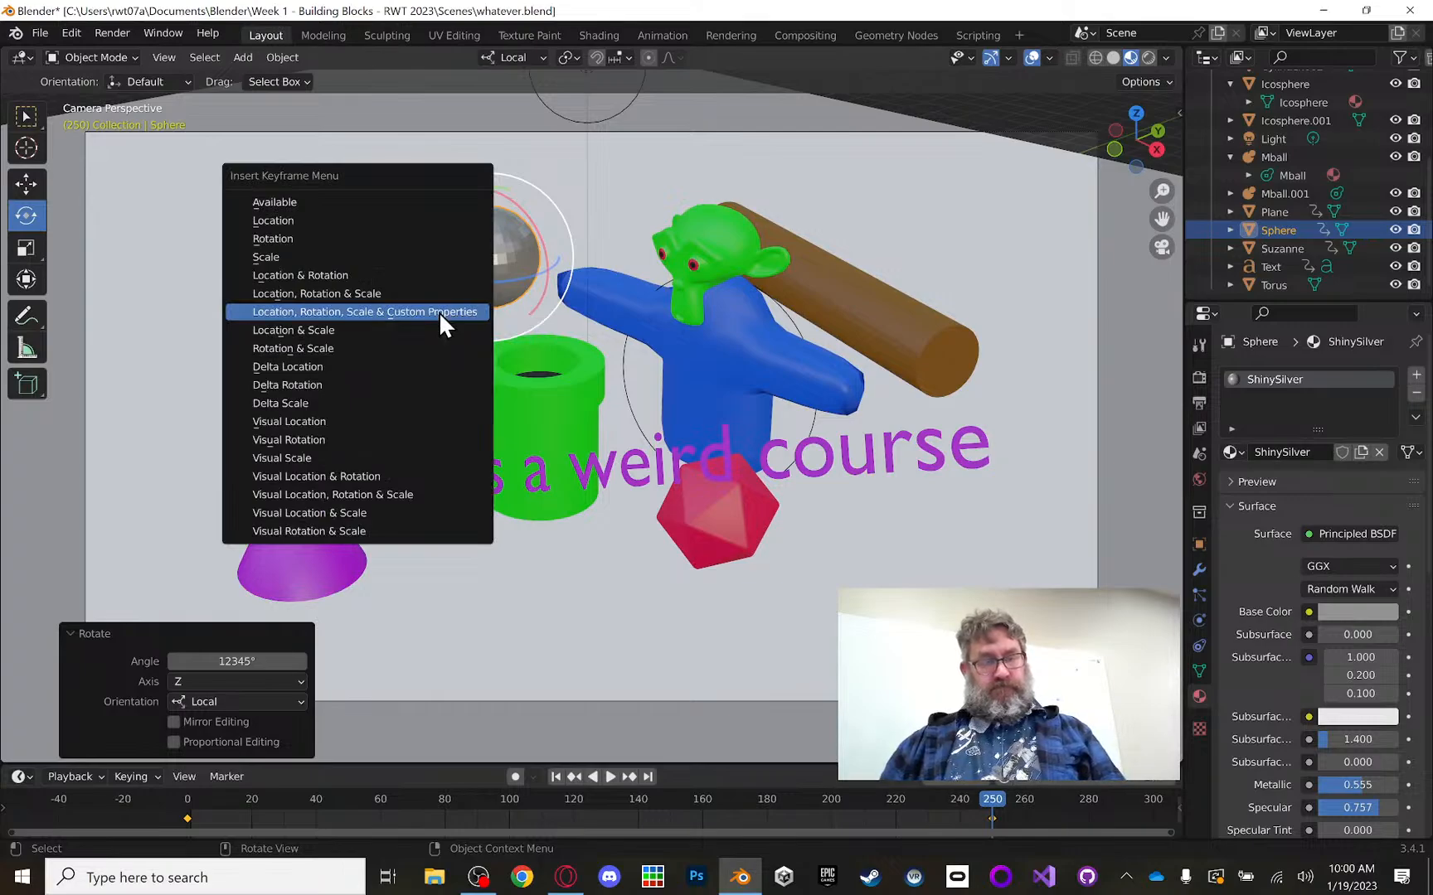
pyautogui.click(439, 313)
pyautogui.moveTo(987, 792); pyautogui.dragTo(8, 714)
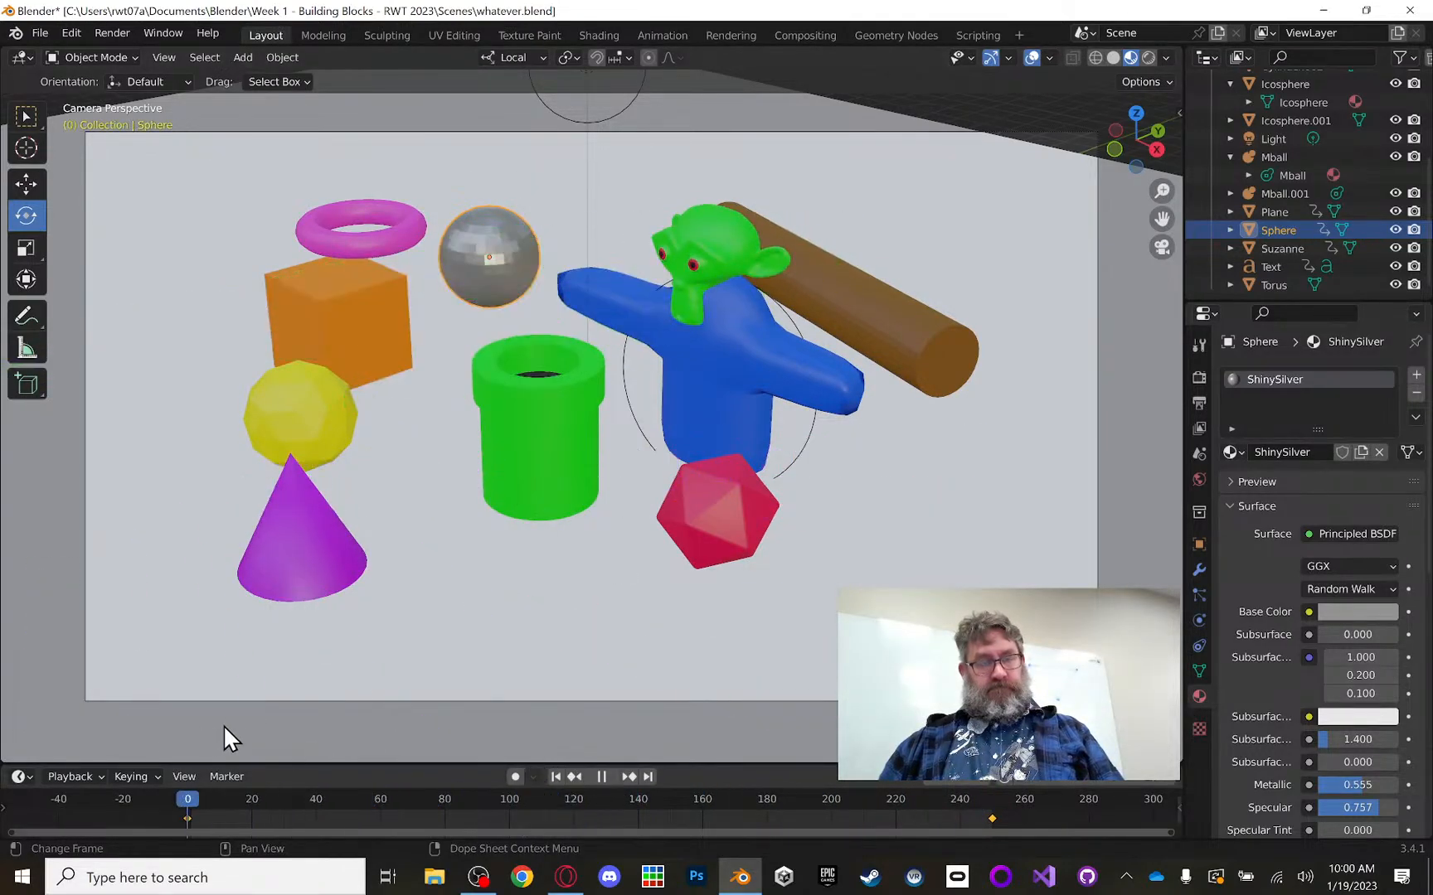
pyautogui.moveTo(223, 724); pyautogui.dragTo(1074, 688)
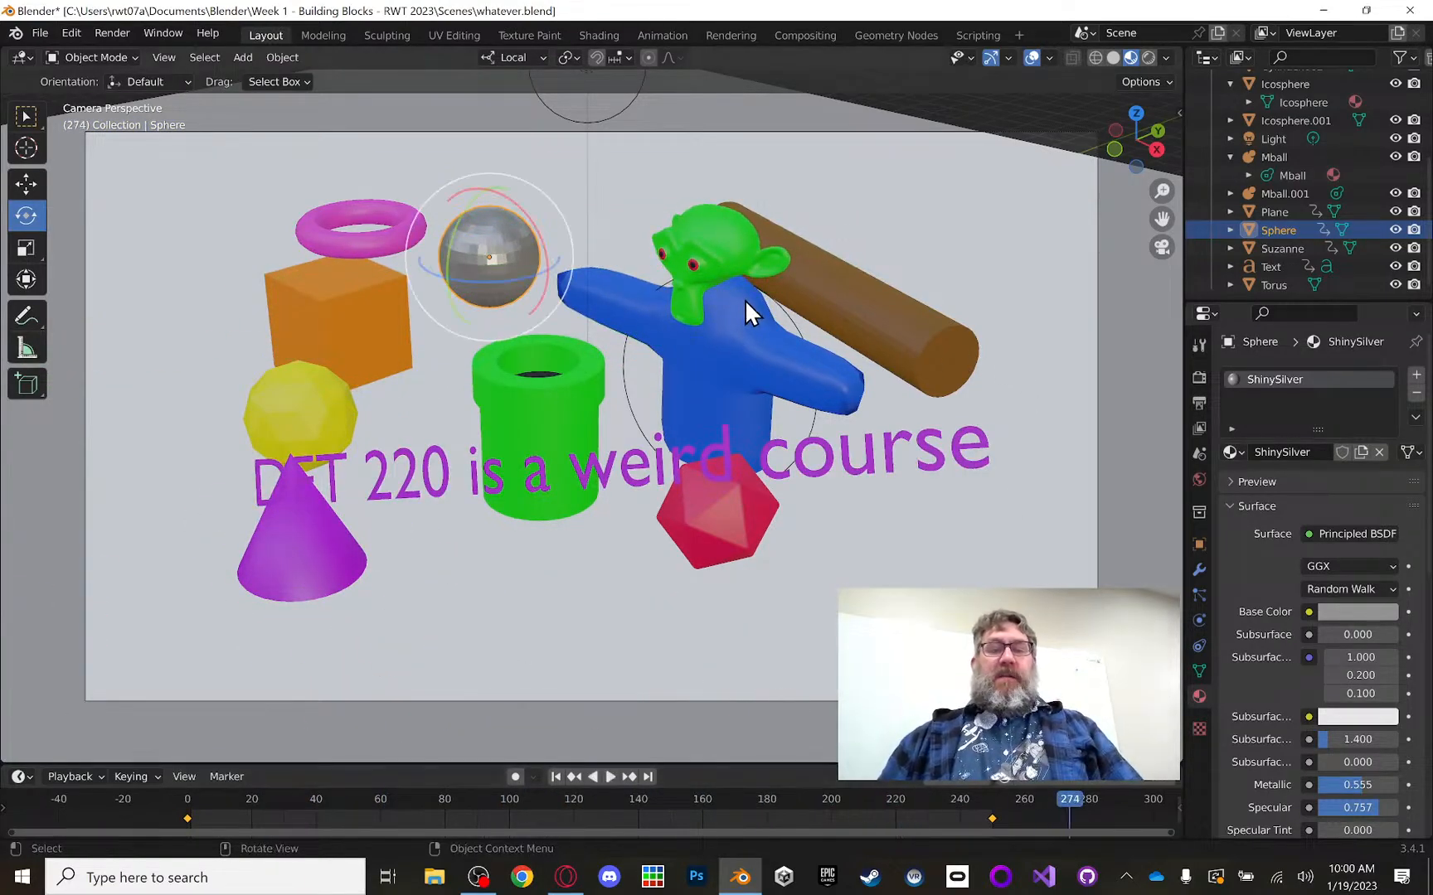
# Step: Select the green monkey head, zoom in on it and inspect its mesh briefly in Edit Mode
pyautogui.moveTo(744, 299); pyautogui.dragTo(724, 357, button='middle')
pyautogui.scroll(8, 723, 358)
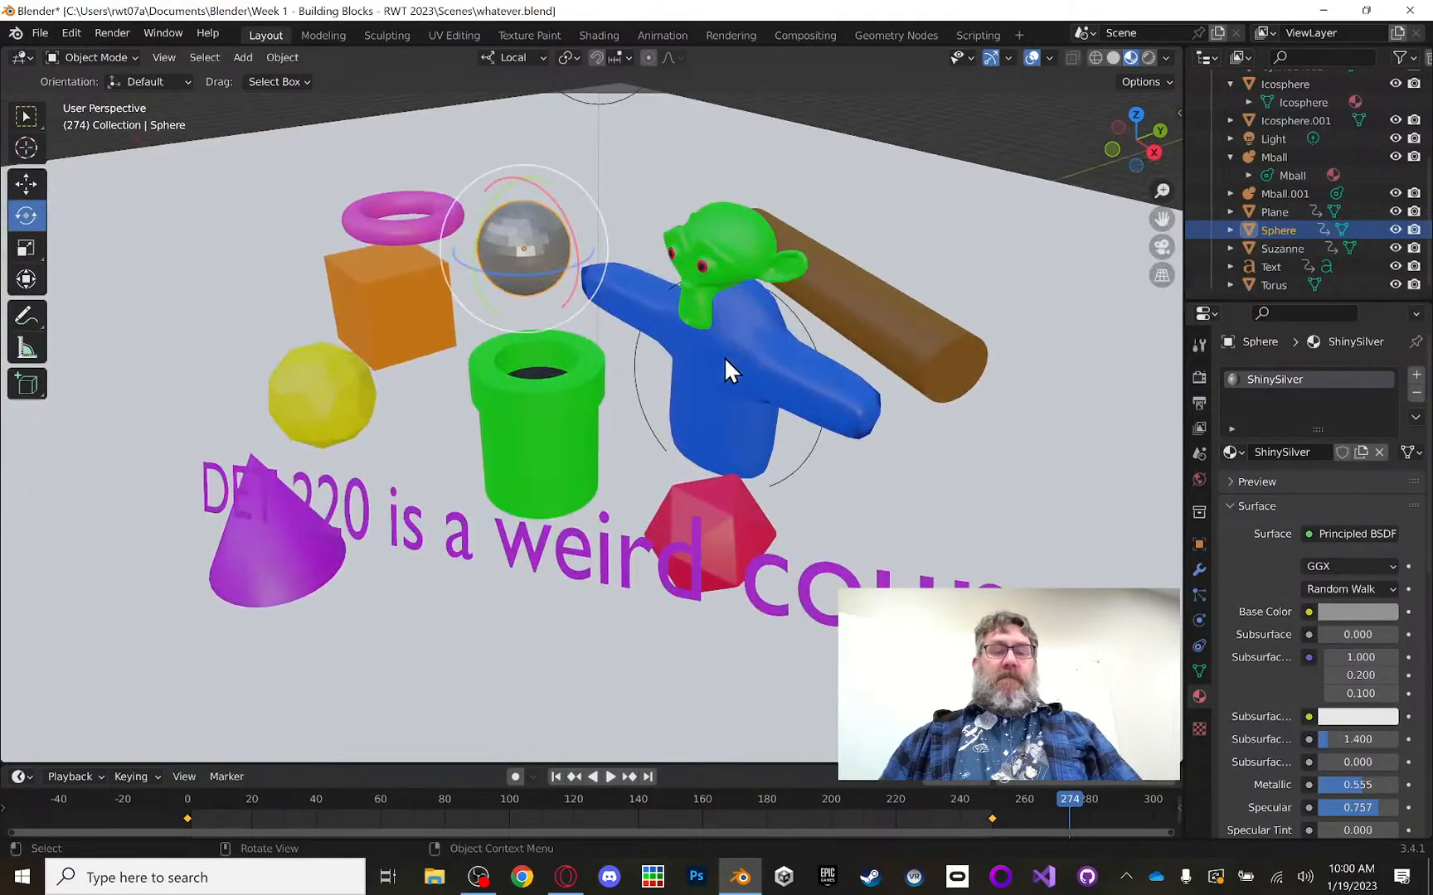
pyautogui.moveTo(811, 340); pyautogui.dragTo(727, 127, button='middle')
pyautogui.scroll(6, 721, 242)
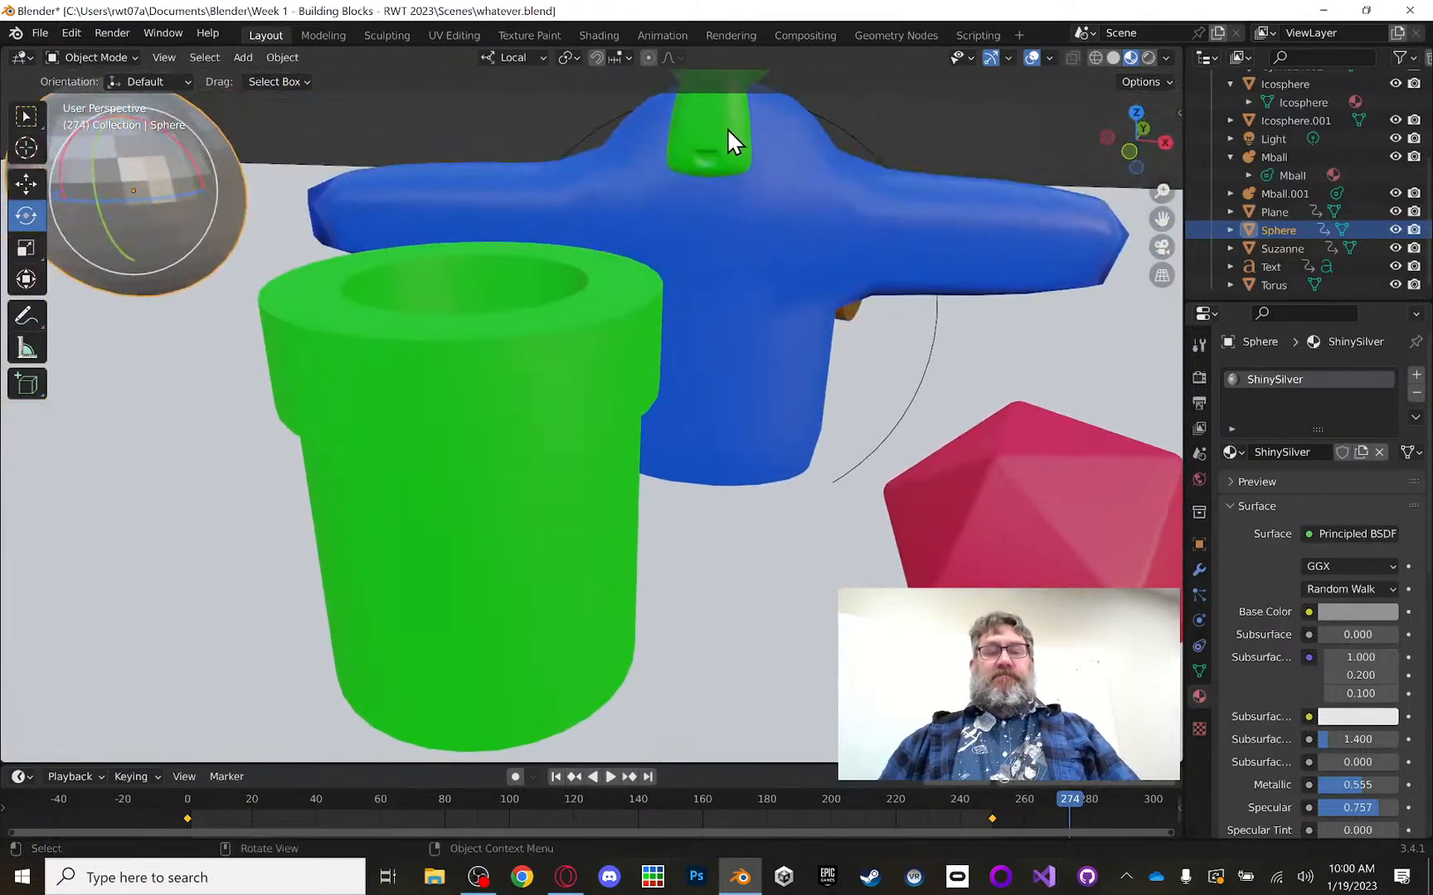
pyautogui.click(727, 130)
pyautogui.press('KP_Decimal')
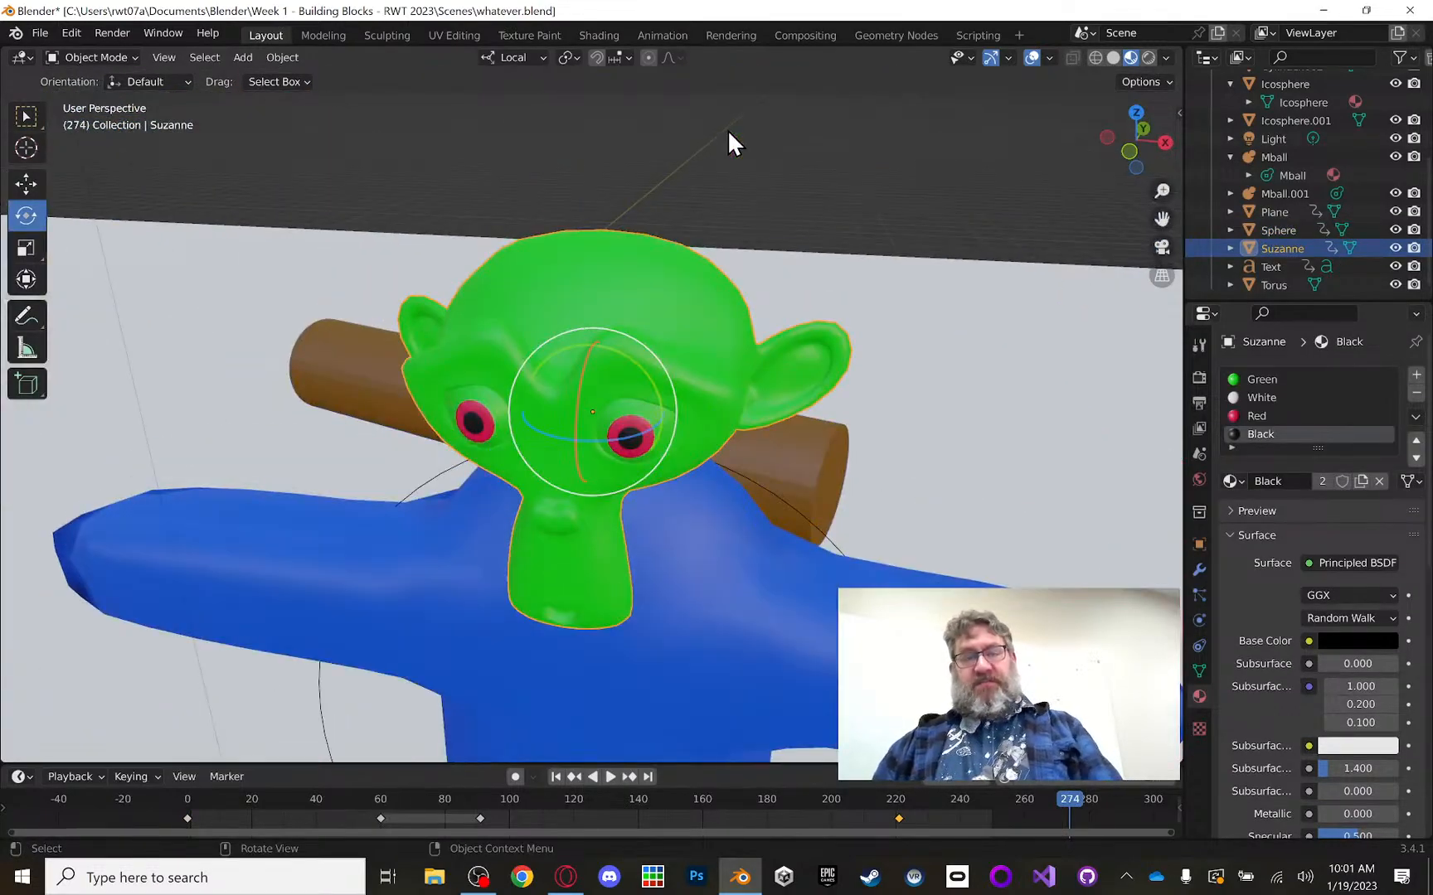
pyautogui.moveTo(726, 268); pyautogui.dragTo(815, 202, button='middle')
pyautogui.moveTo(780, 197); pyautogui.dragTo(640, 264, button='middle')
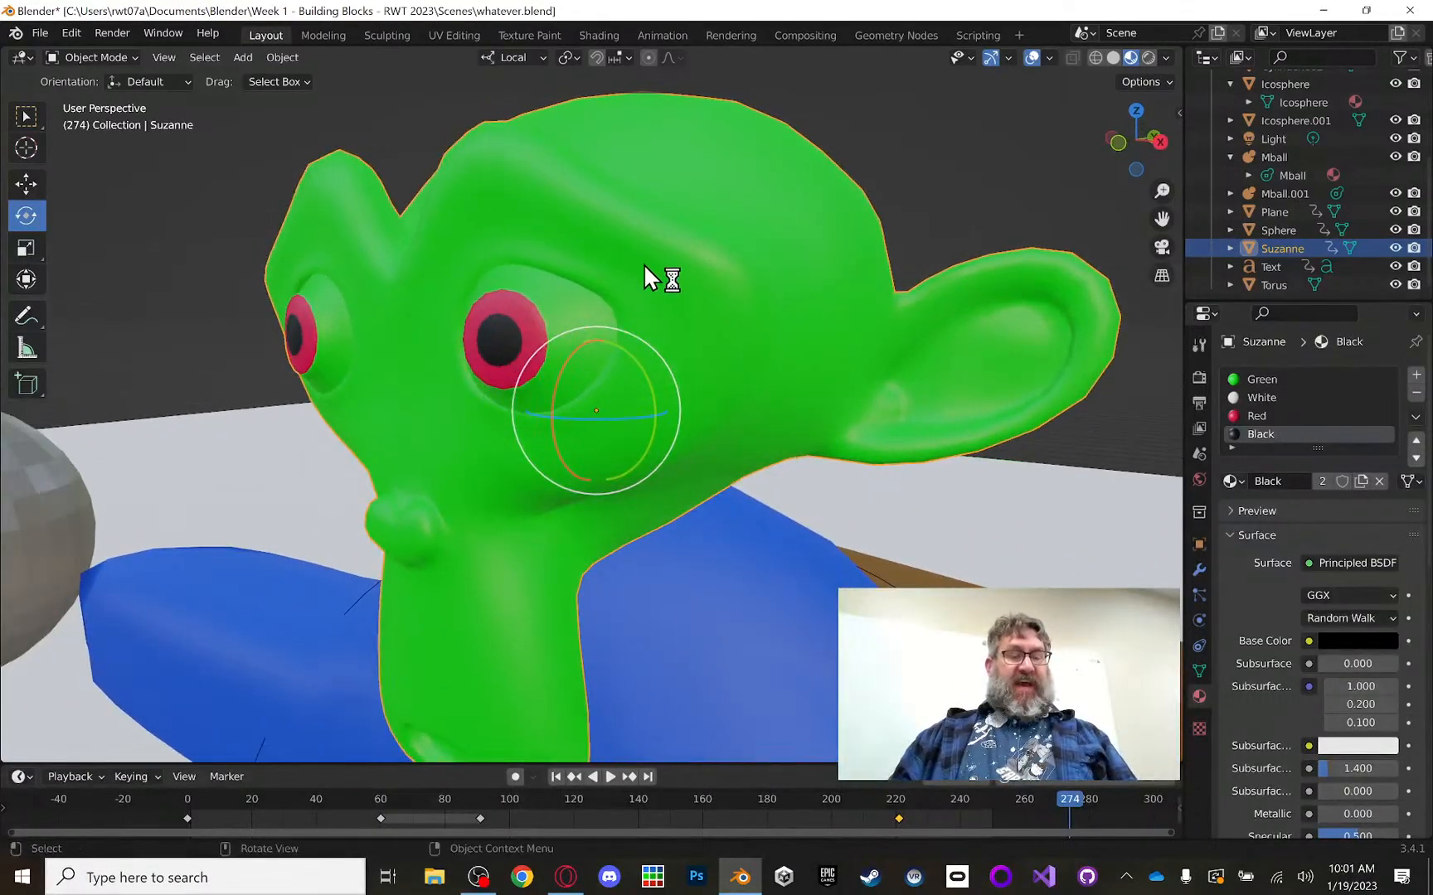
pyautogui.press('Tab')
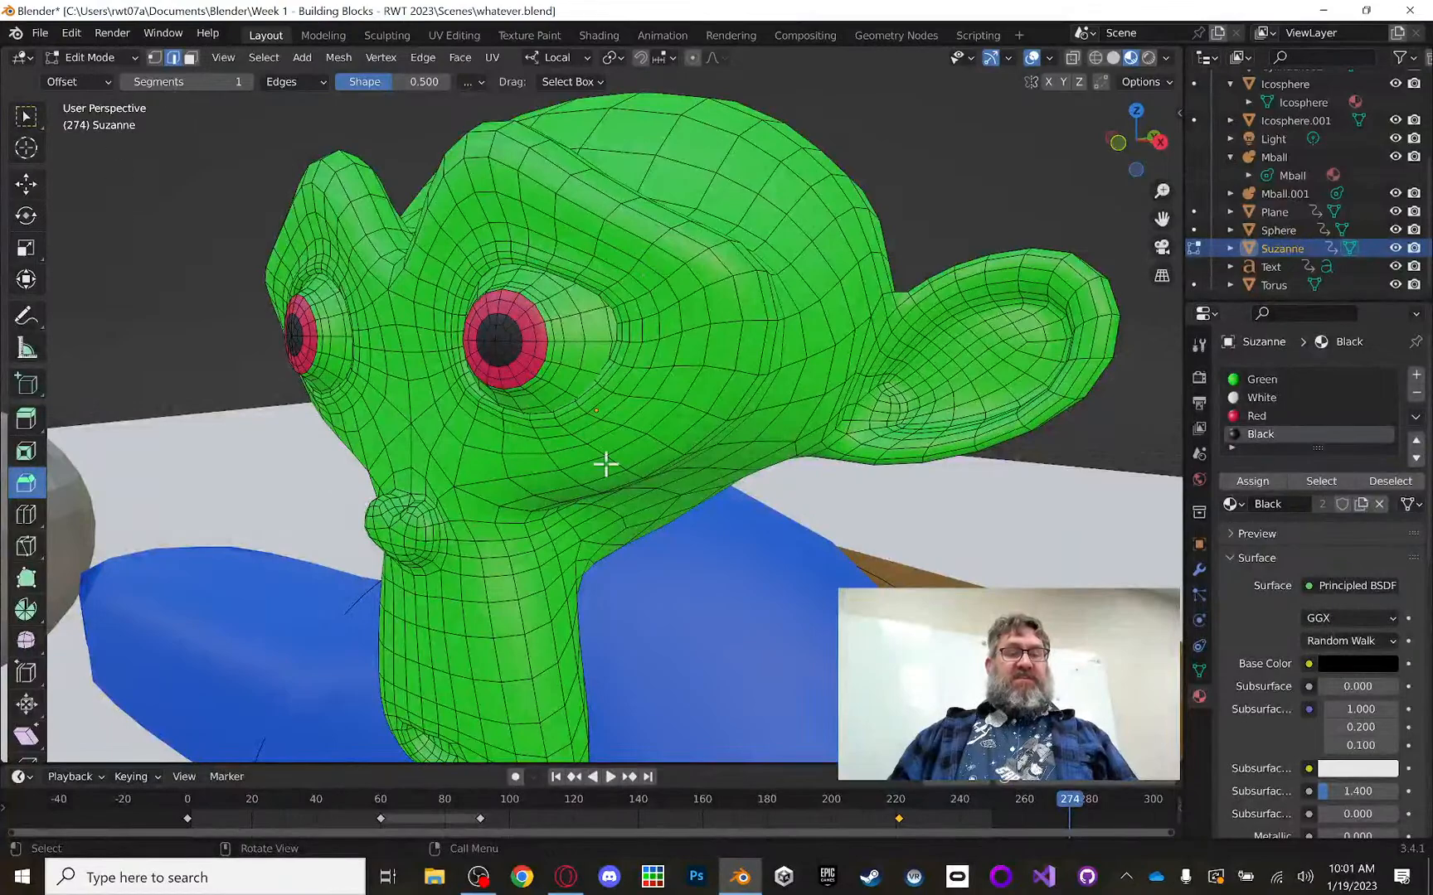
pyautogui.press('Tab')
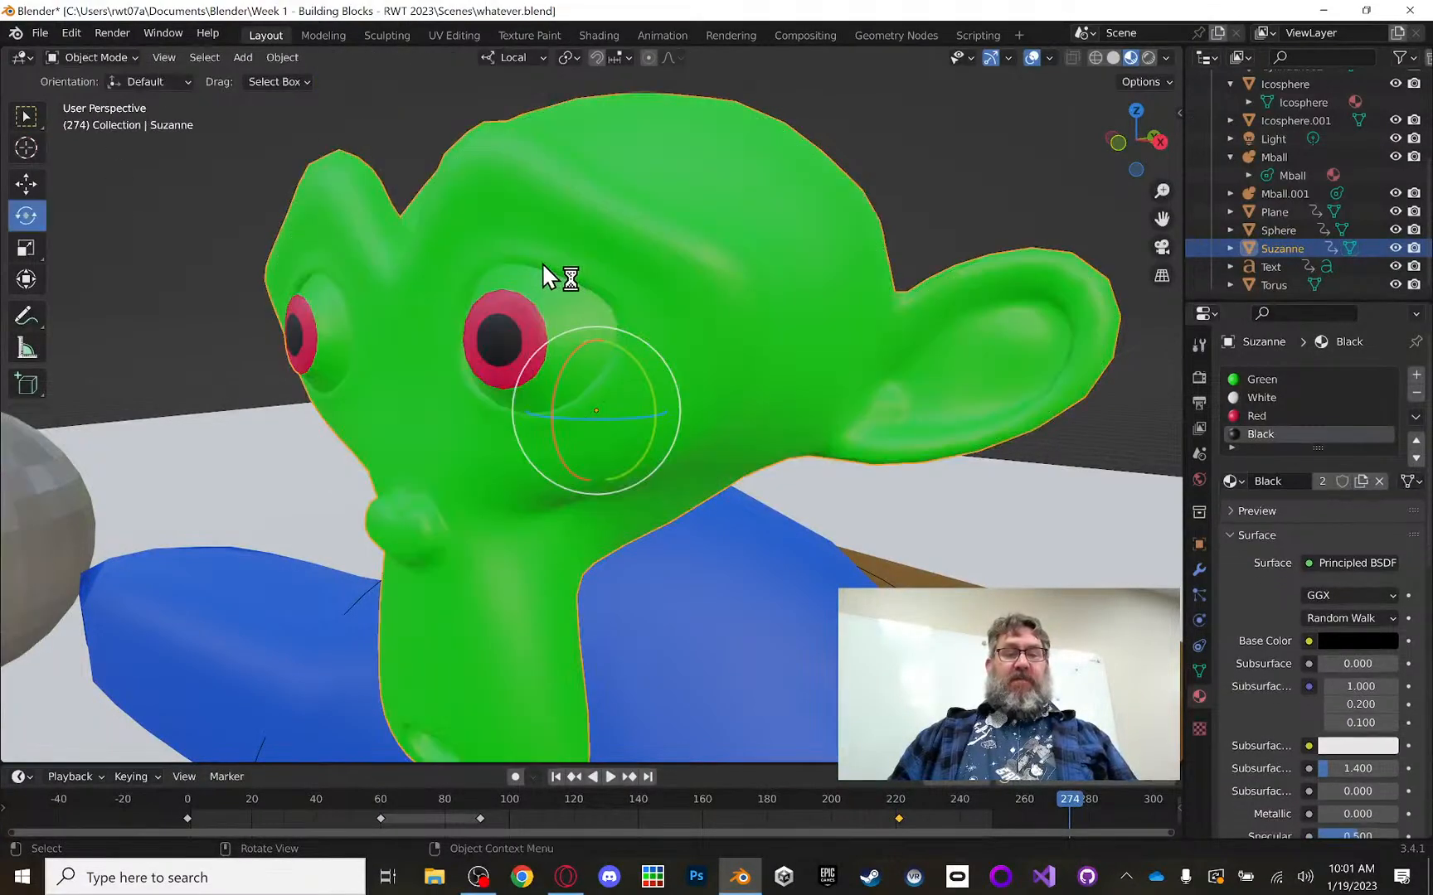
# Step: Select the orange cube, frame it in the view and enter Edit Mode on it
pyautogui.moveTo(645, 271); pyautogui.dragTo(663, 295, button='middle')
pyautogui.scroll(5, 636, 281)
pyautogui.scroll(-7, 622, 292)
pyautogui.scroll(-6, 617, 293)
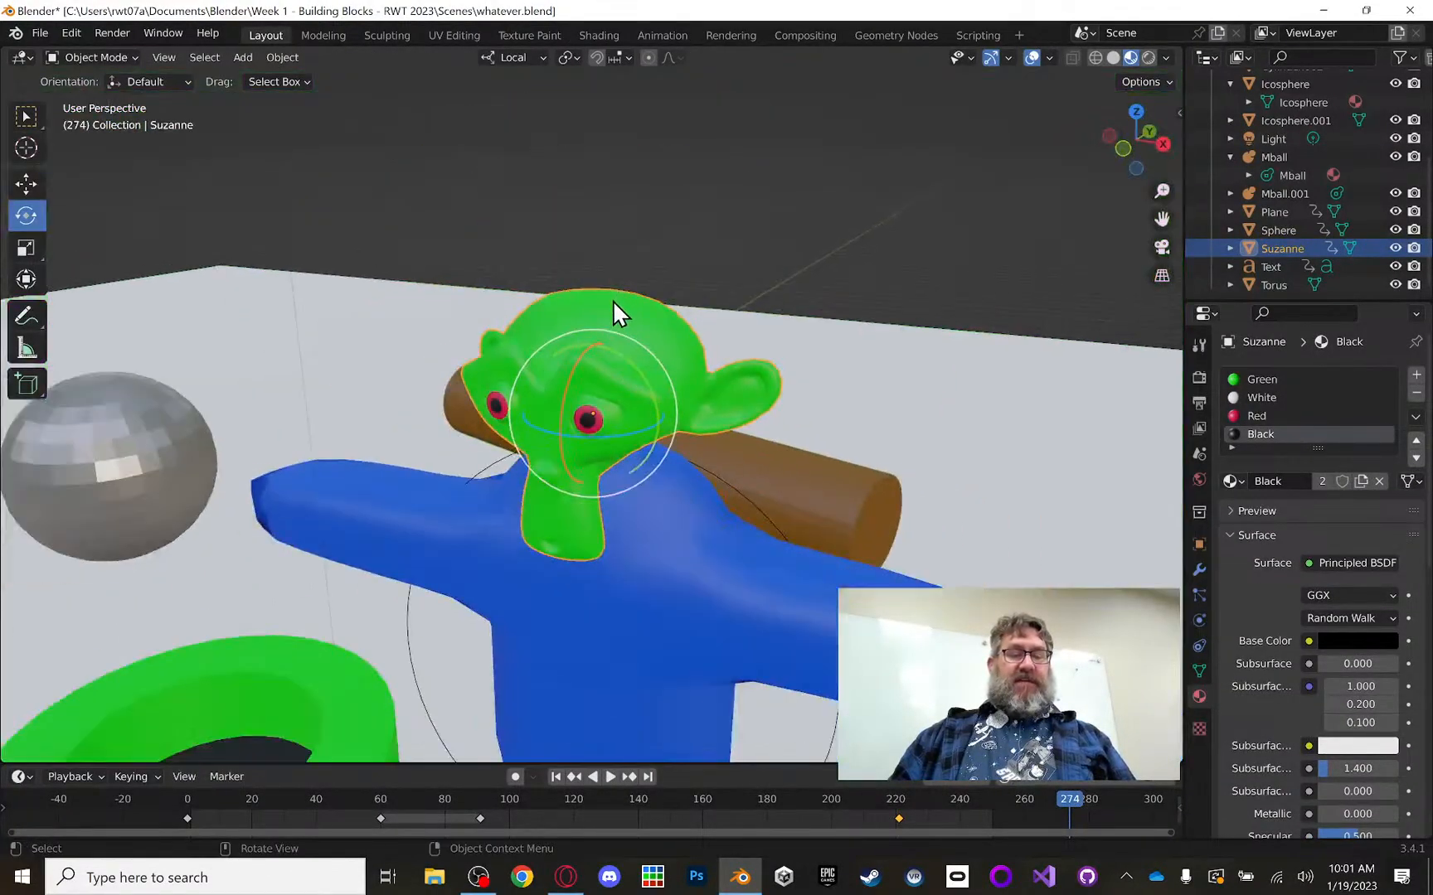
pyautogui.click(399, 455)
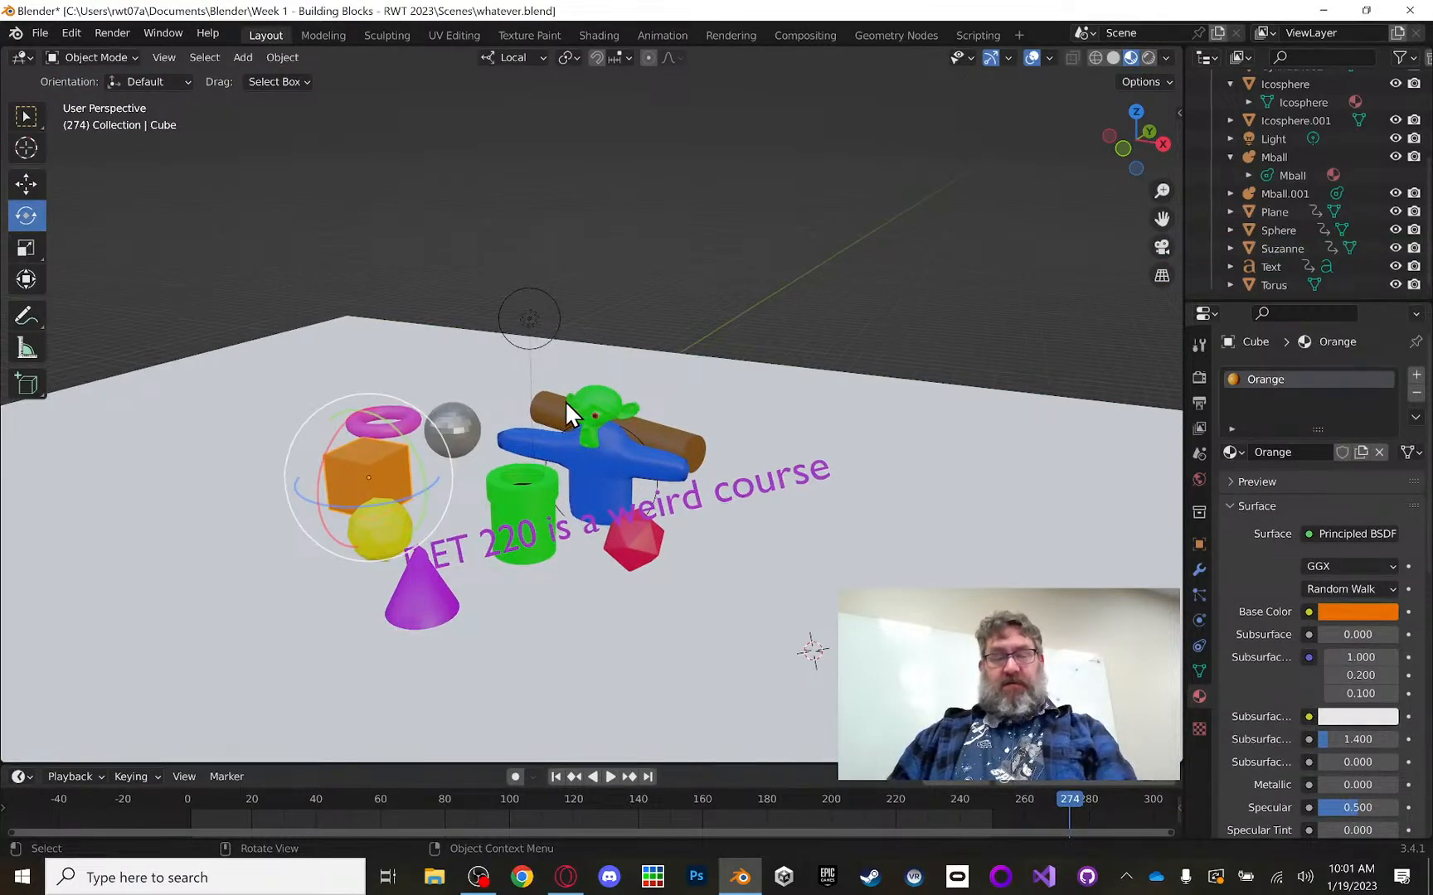
pyautogui.press('KP_Decimal')
pyautogui.moveTo(567, 397); pyautogui.dragTo(611, 343, button='middle')
pyautogui.scroll(-5, 611, 343)
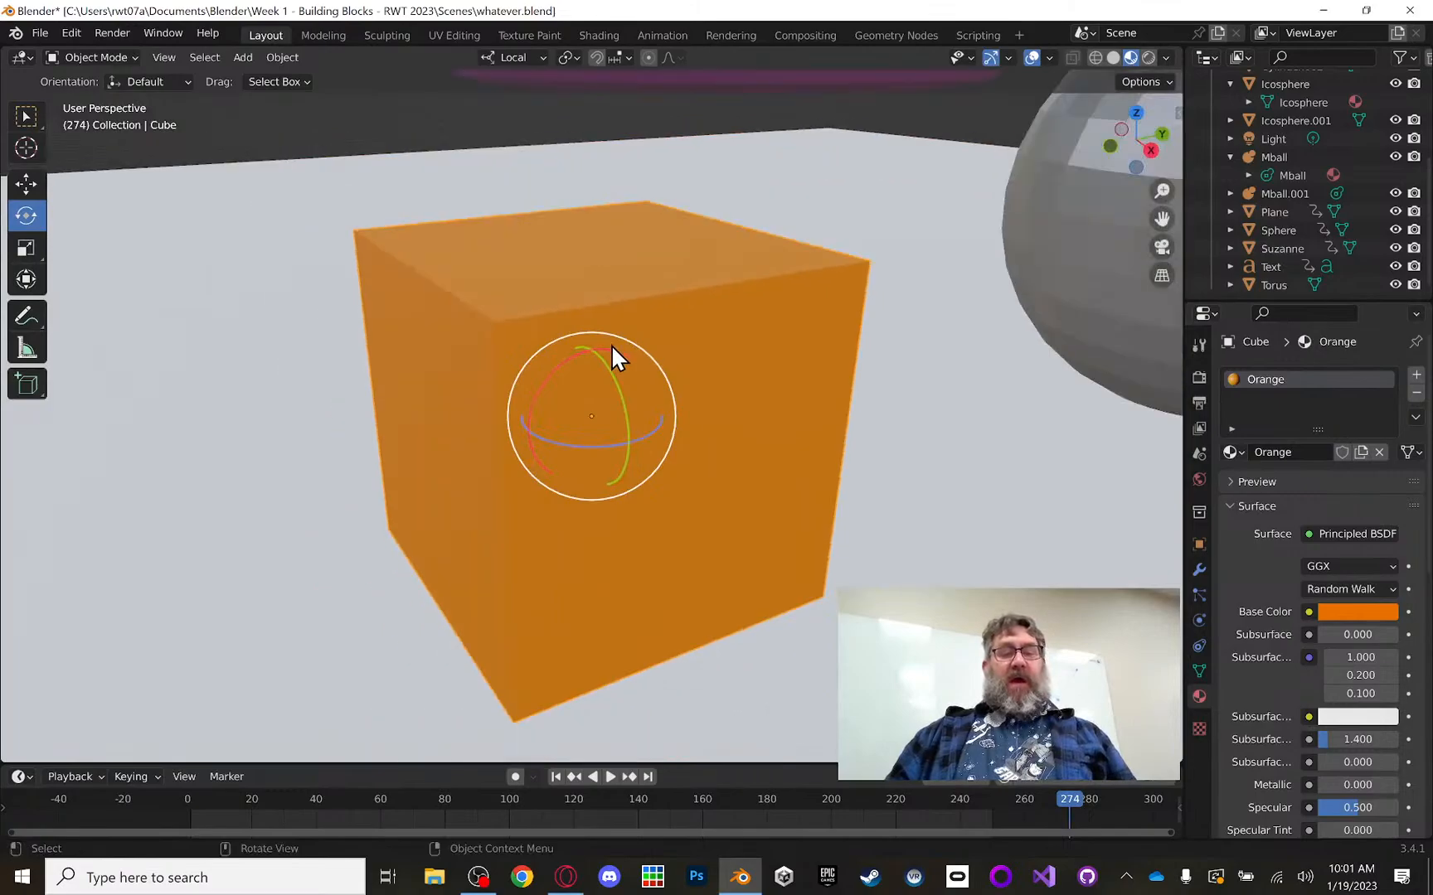
pyautogui.press('Tab')
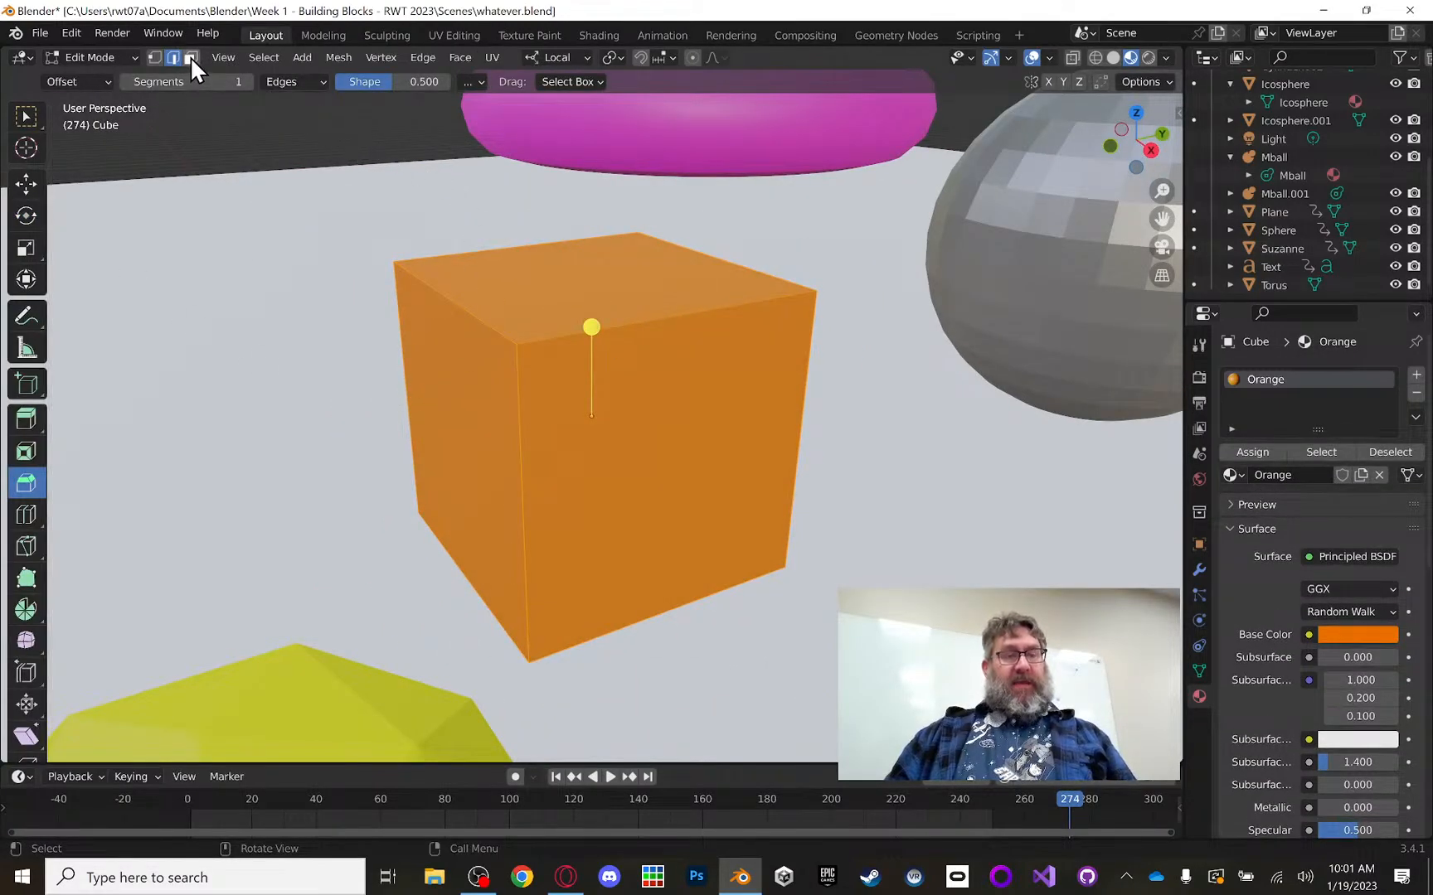
# Step: Select the cube's top face in face mode and move it up, then about 0.86 m along local X
pyautogui.click(622, 296)
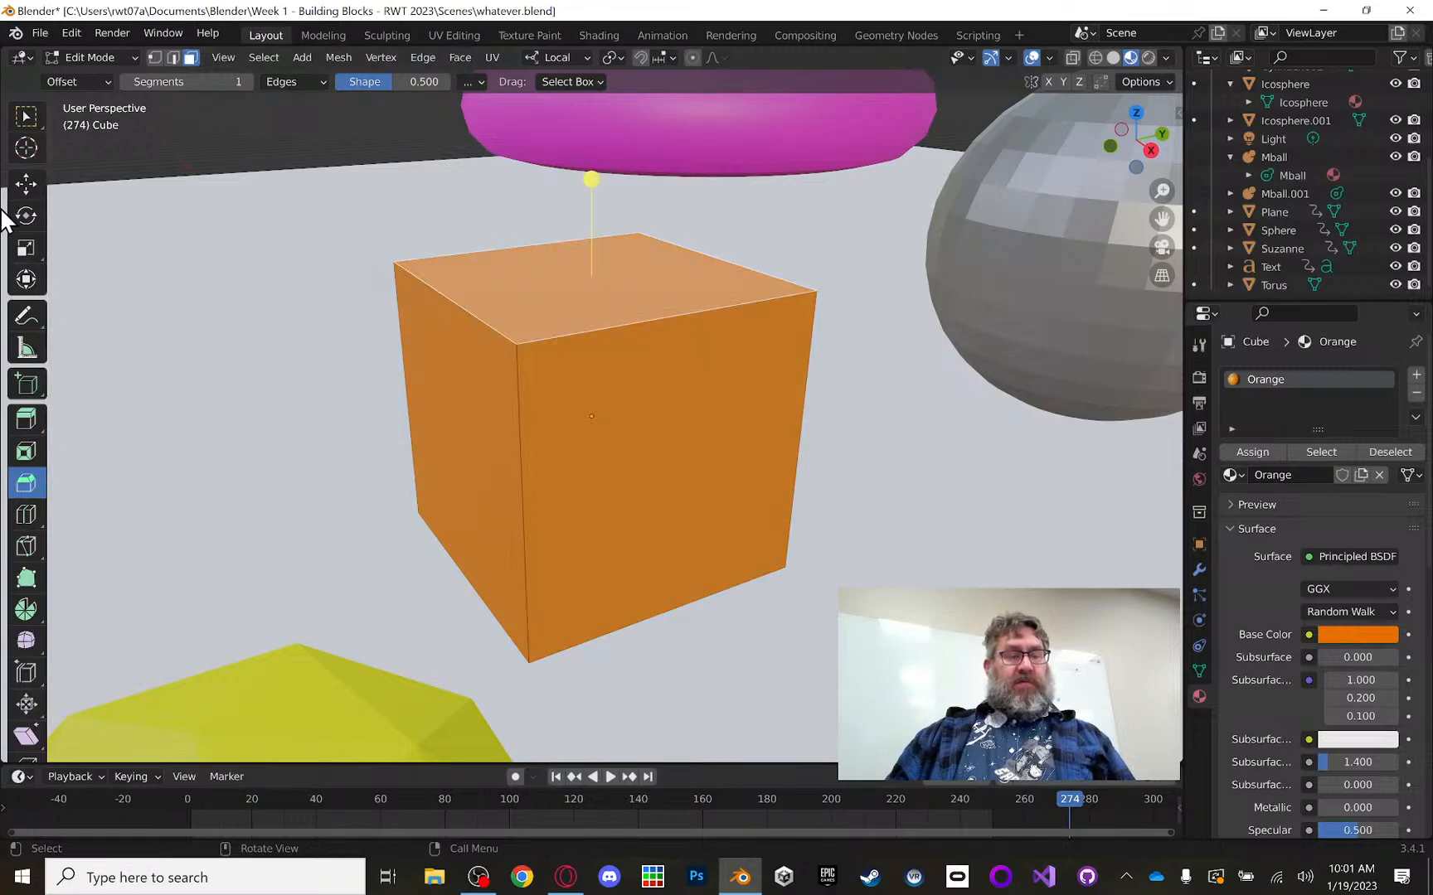
pyautogui.click(25, 183)
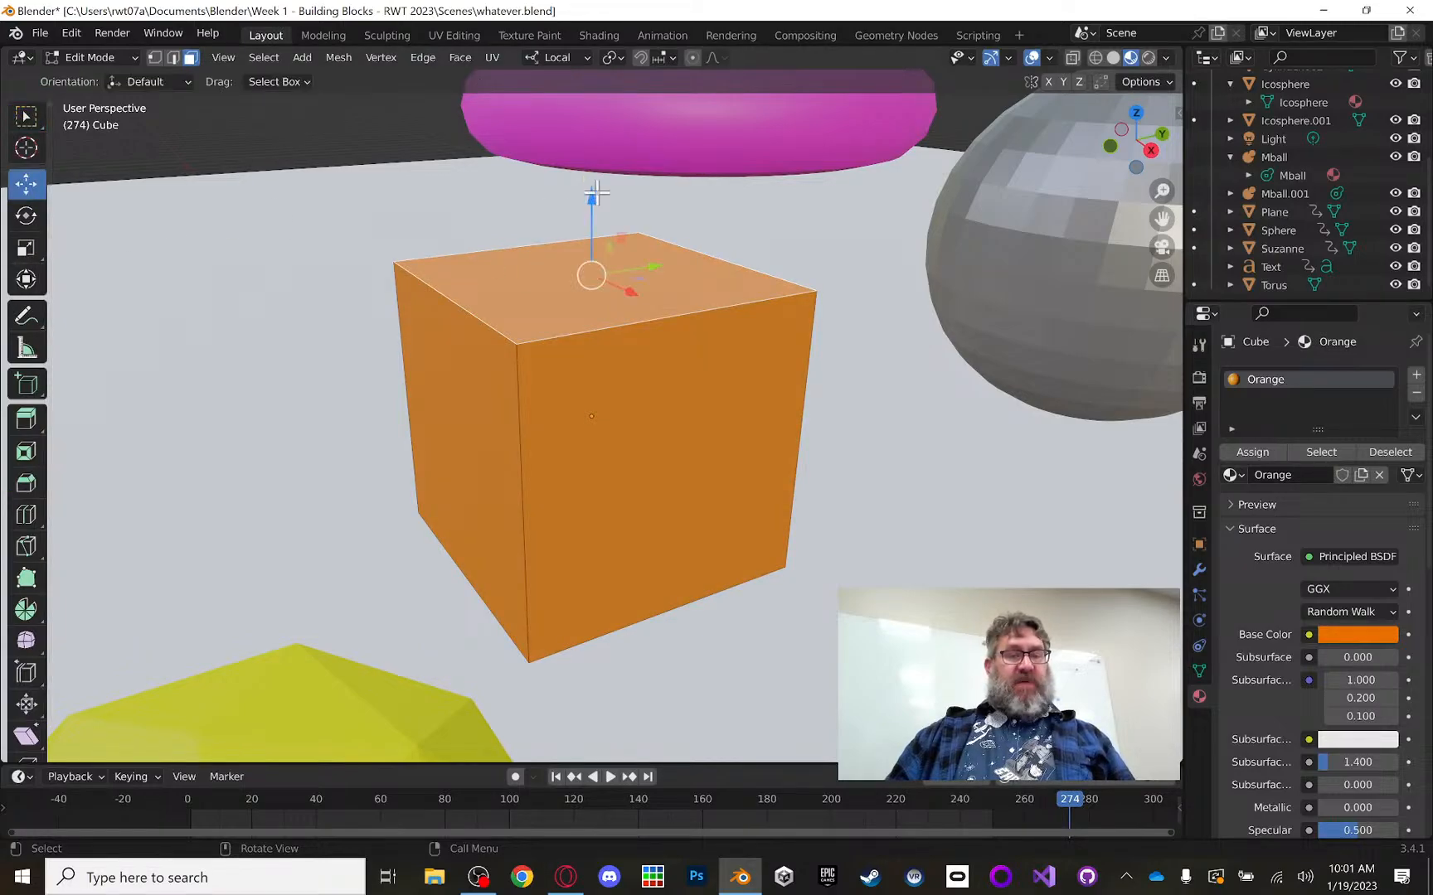
pyautogui.moveTo(593, 197); pyautogui.dragTo(556, 125)
pyautogui.moveTo(658, 206); pyautogui.dragTo(480, 272)
pyautogui.moveTo(480, 272); pyautogui.dragTo(645, 298, button='middle')
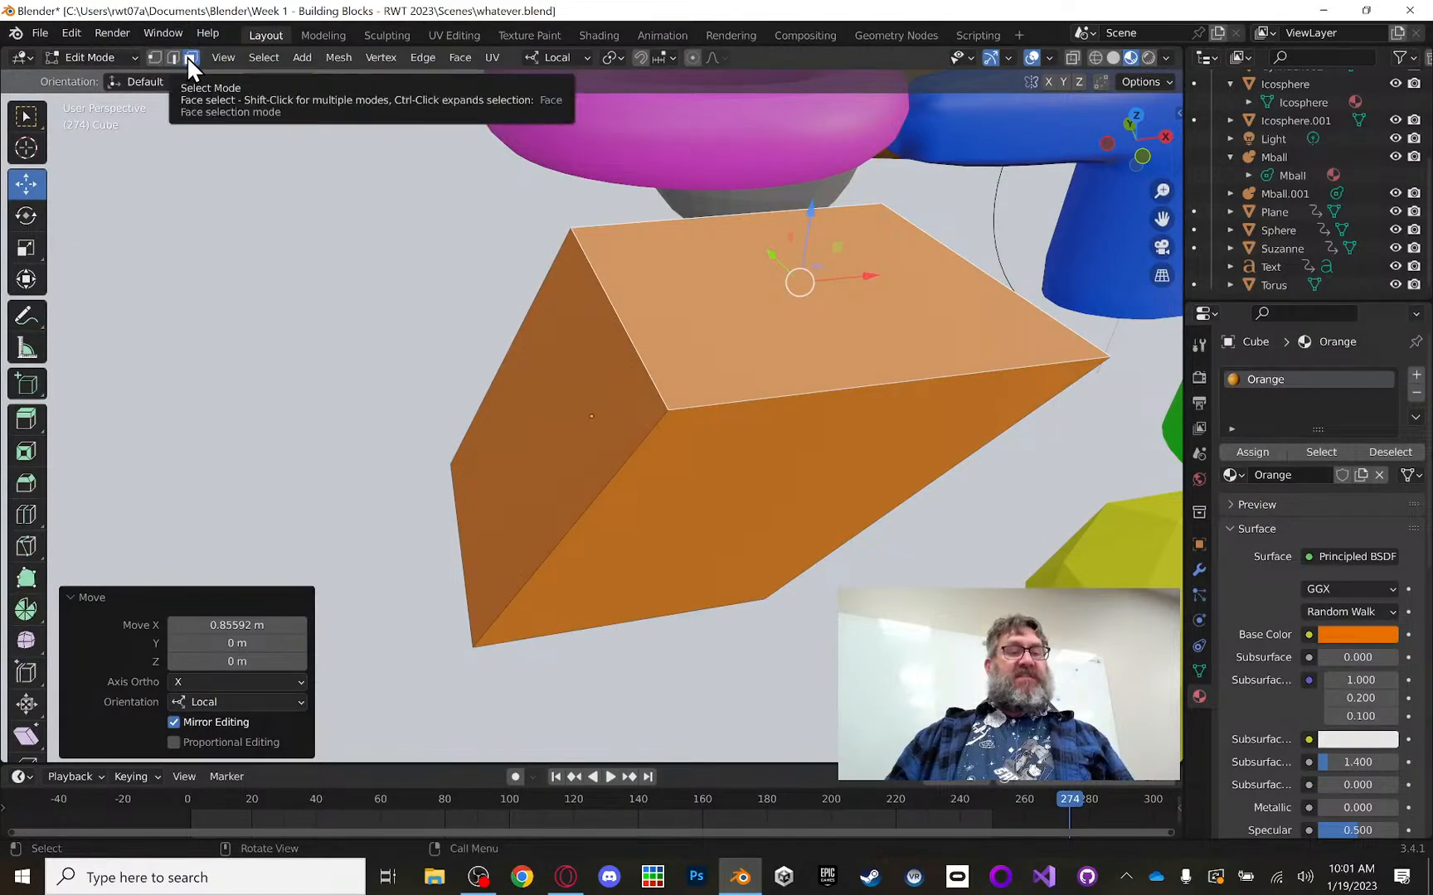
# Step: In vertex mode, move the top face's back corner about -0.76 m along local X and about 0.94 m along local Y
pyautogui.click(154, 58)
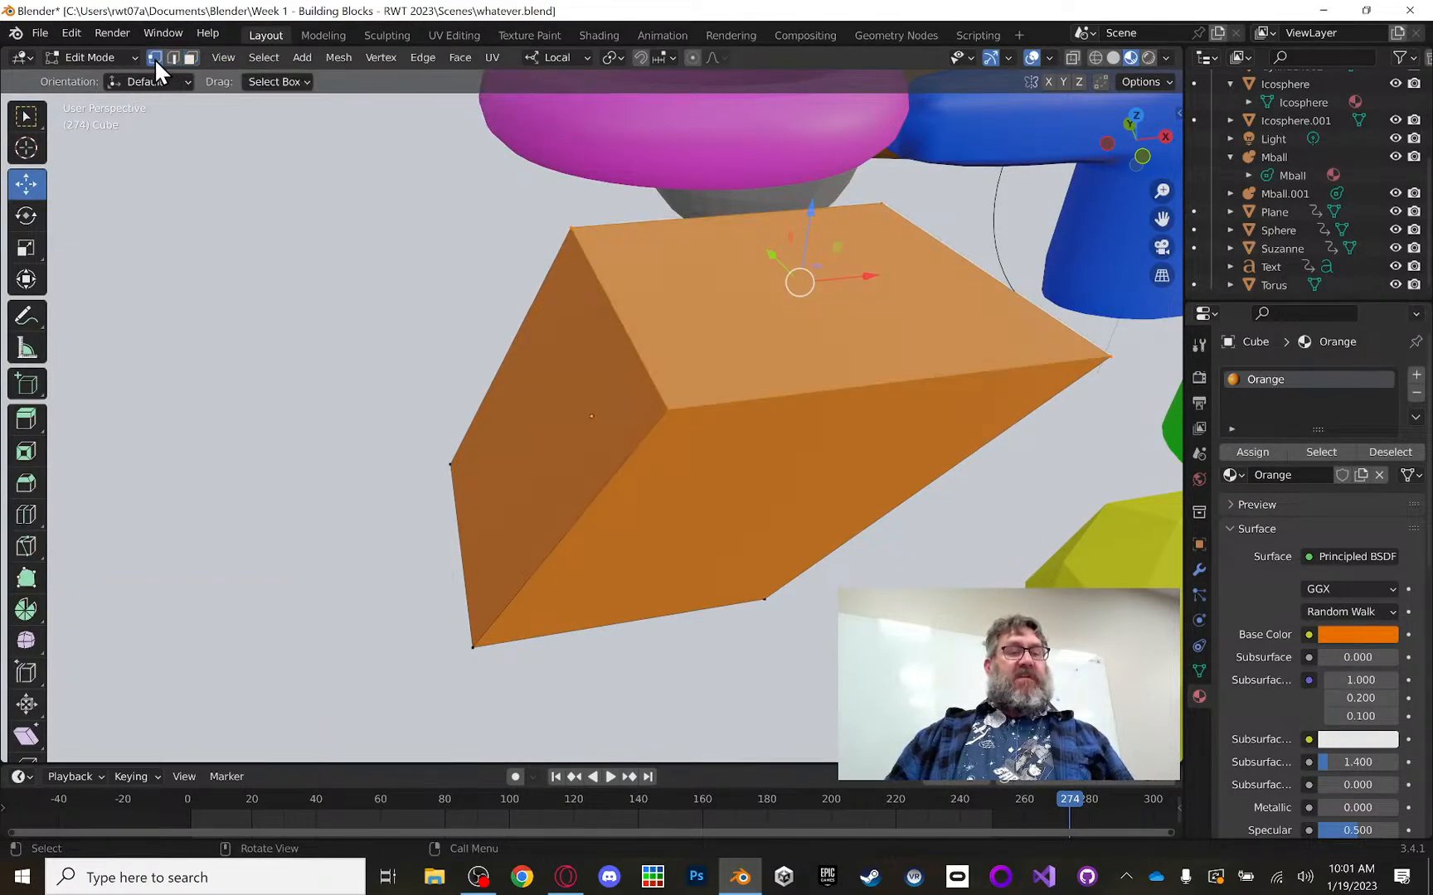
pyautogui.click(570, 226)
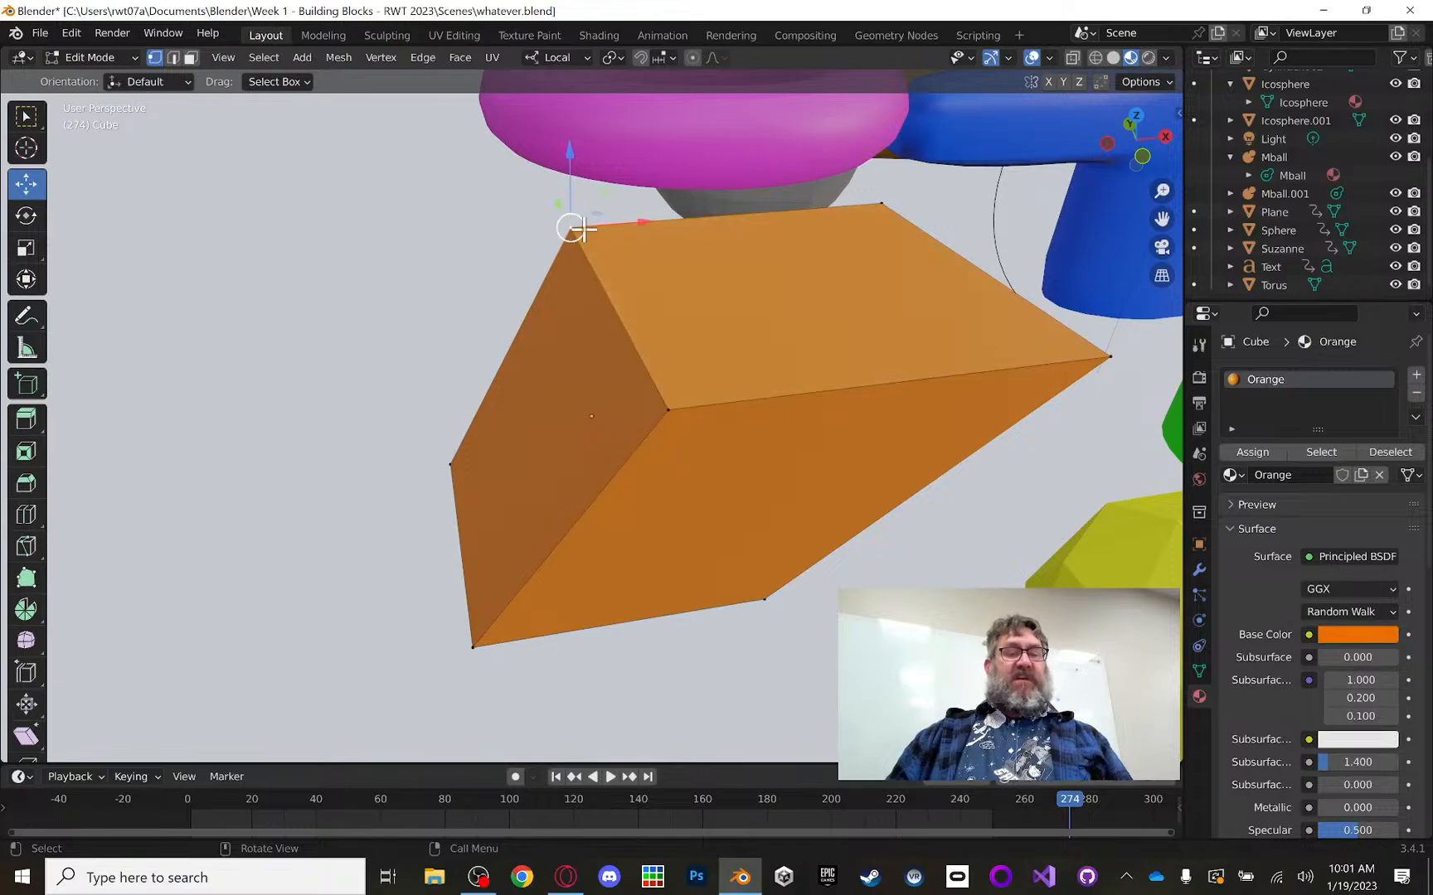
pyautogui.moveTo(642, 218); pyautogui.dragTo(486, 212)
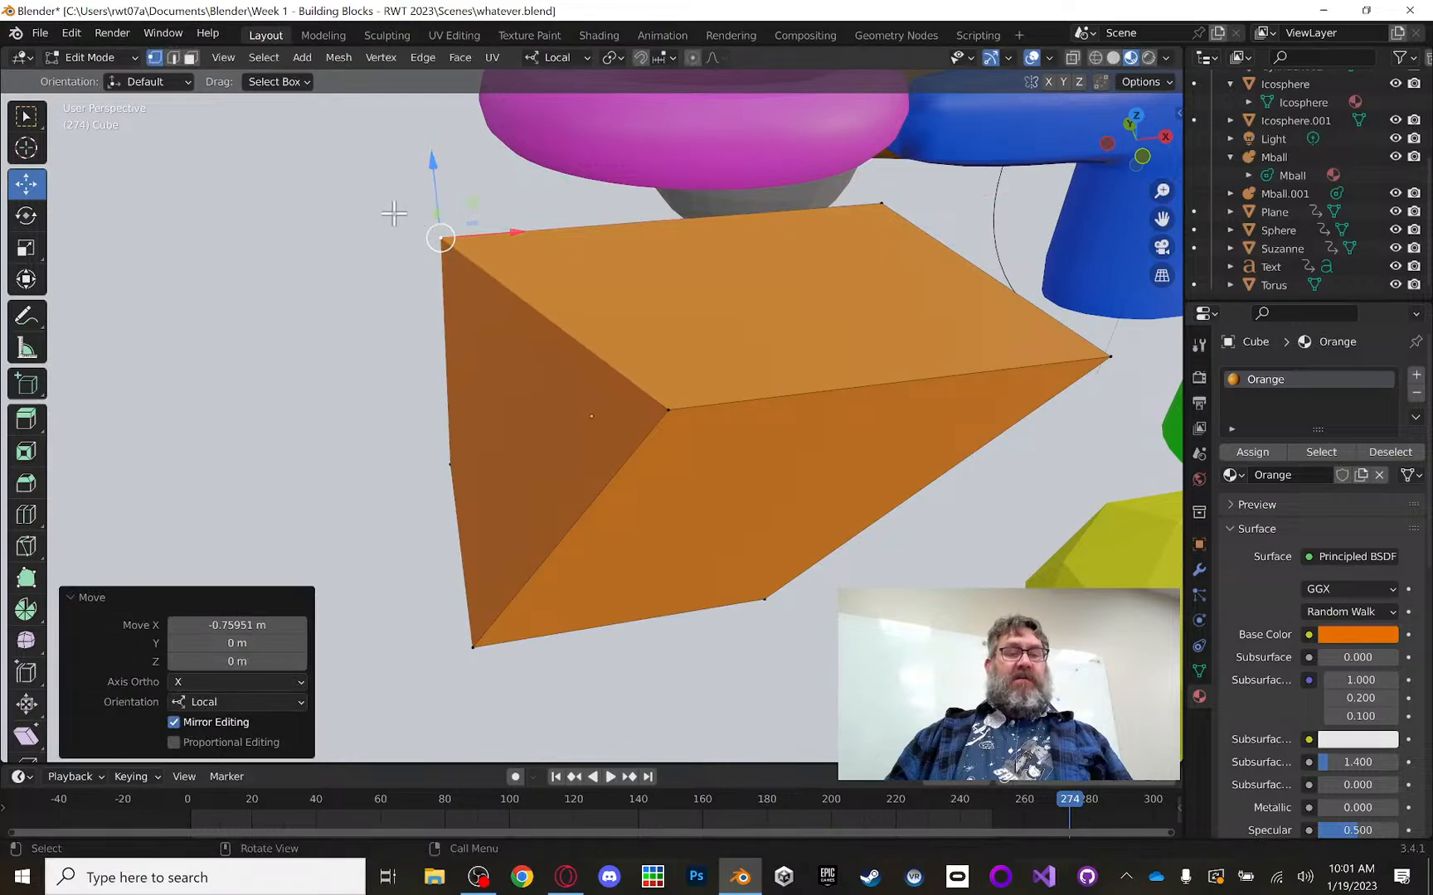
pyautogui.moveTo(394, 218); pyautogui.dragTo(449, 281, button='middle')
pyautogui.moveTo(448, 281); pyautogui.dragTo(325, 226)
pyautogui.moveTo(702, 295); pyautogui.dragTo(592, 272, button='middle')
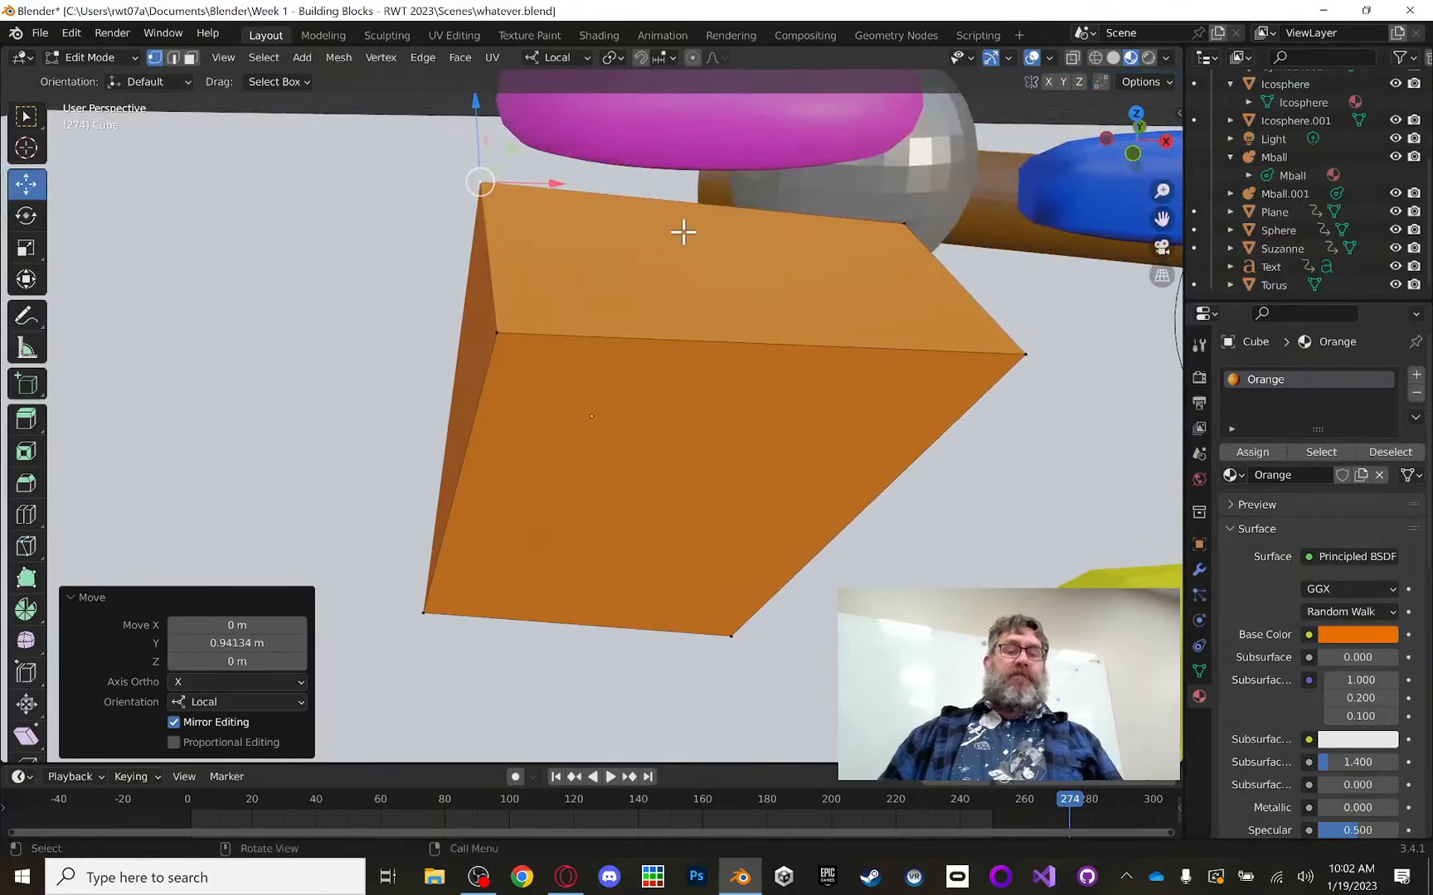
pyautogui.moveTo(681, 231); pyautogui.dragTo(615, 217, button='middle')
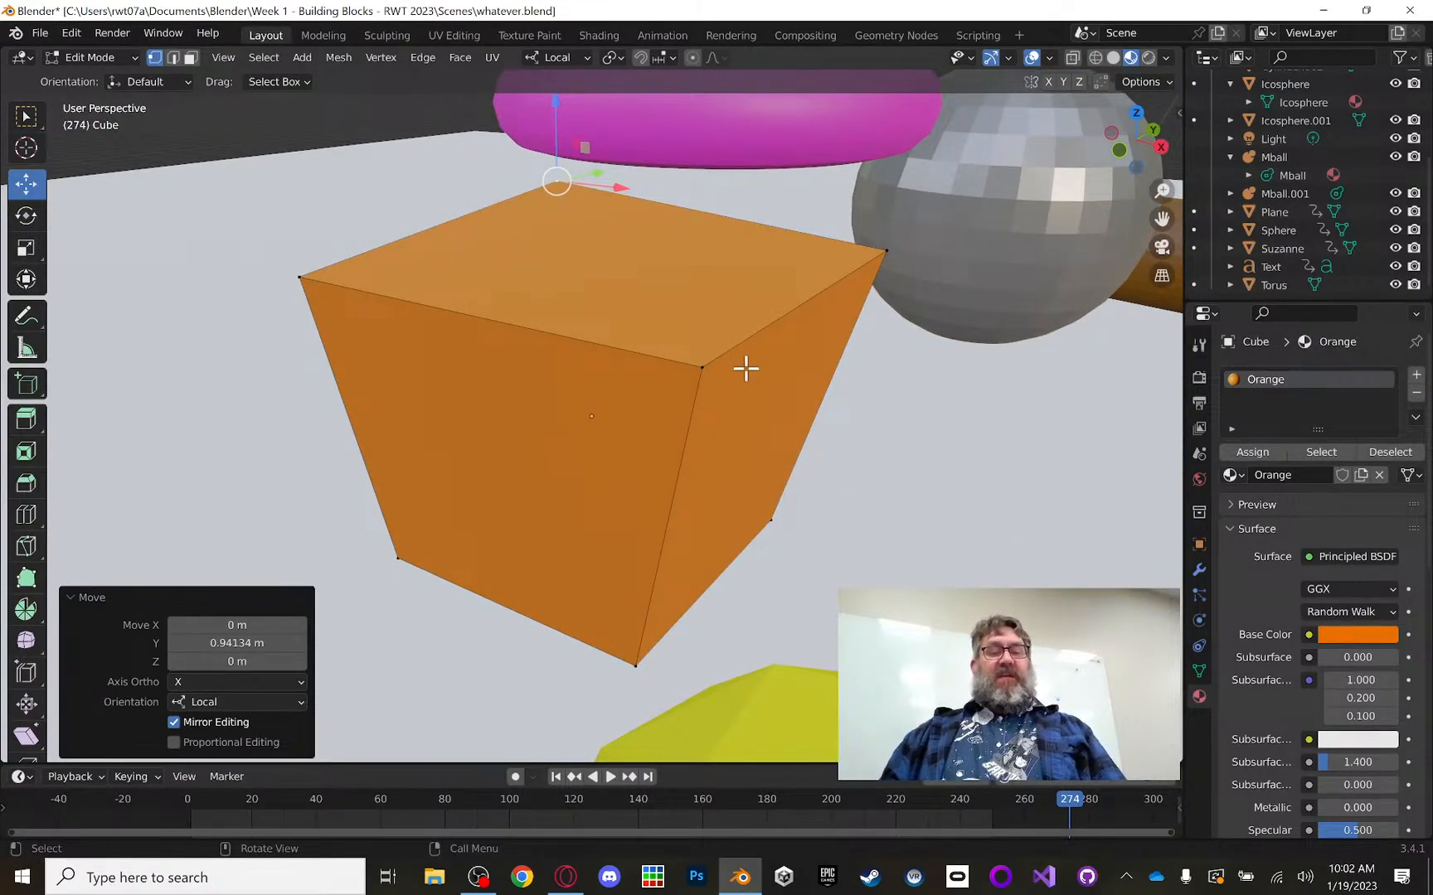
# Step: Return to face selection, select the cube's side face and rotate it about its local Y axis
pyautogui.click(746, 369)
pyautogui.click(191, 57)
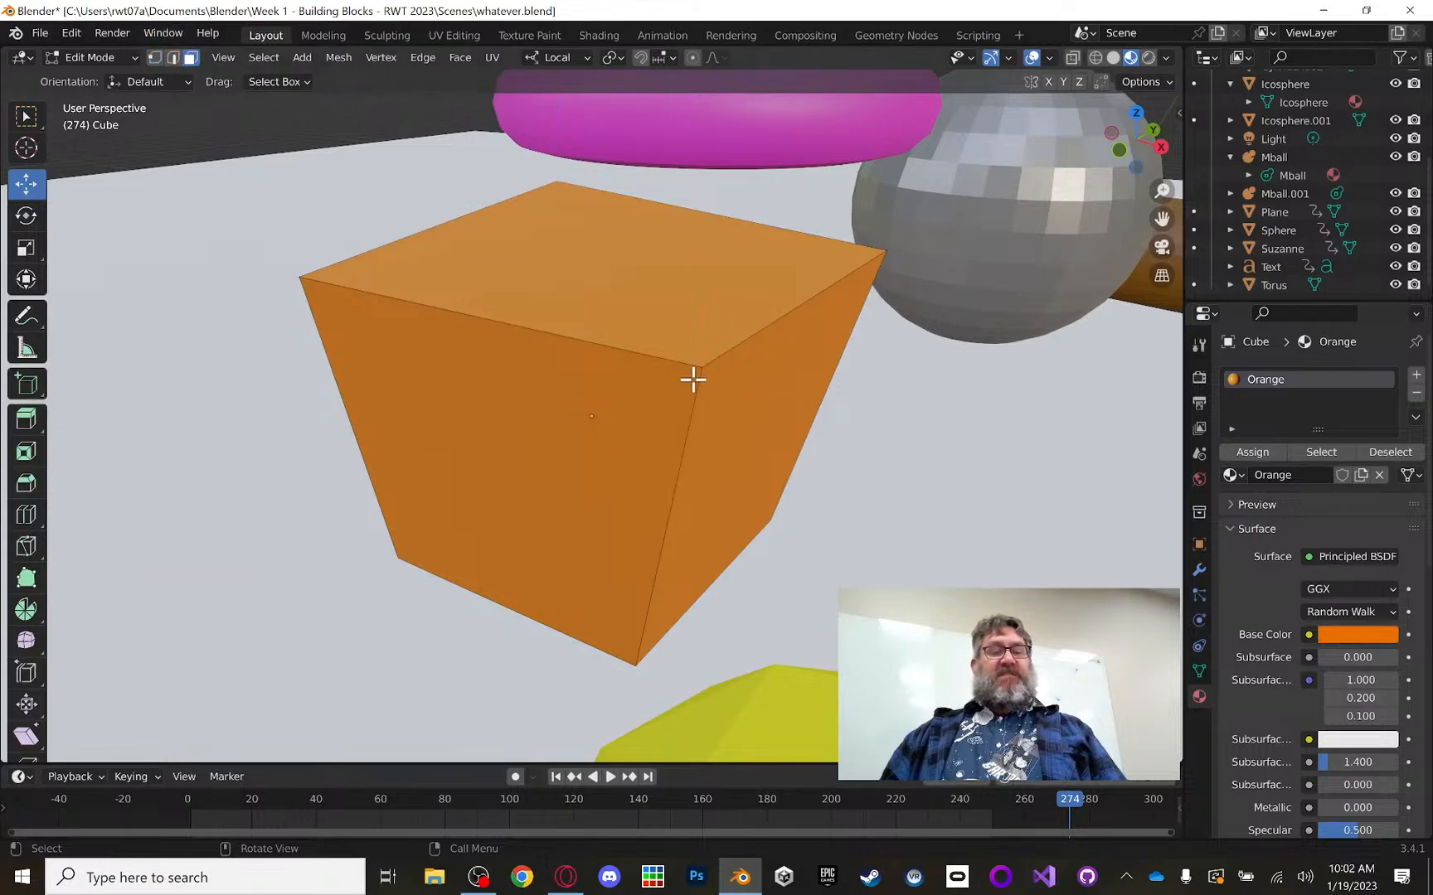
pyautogui.click(731, 403)
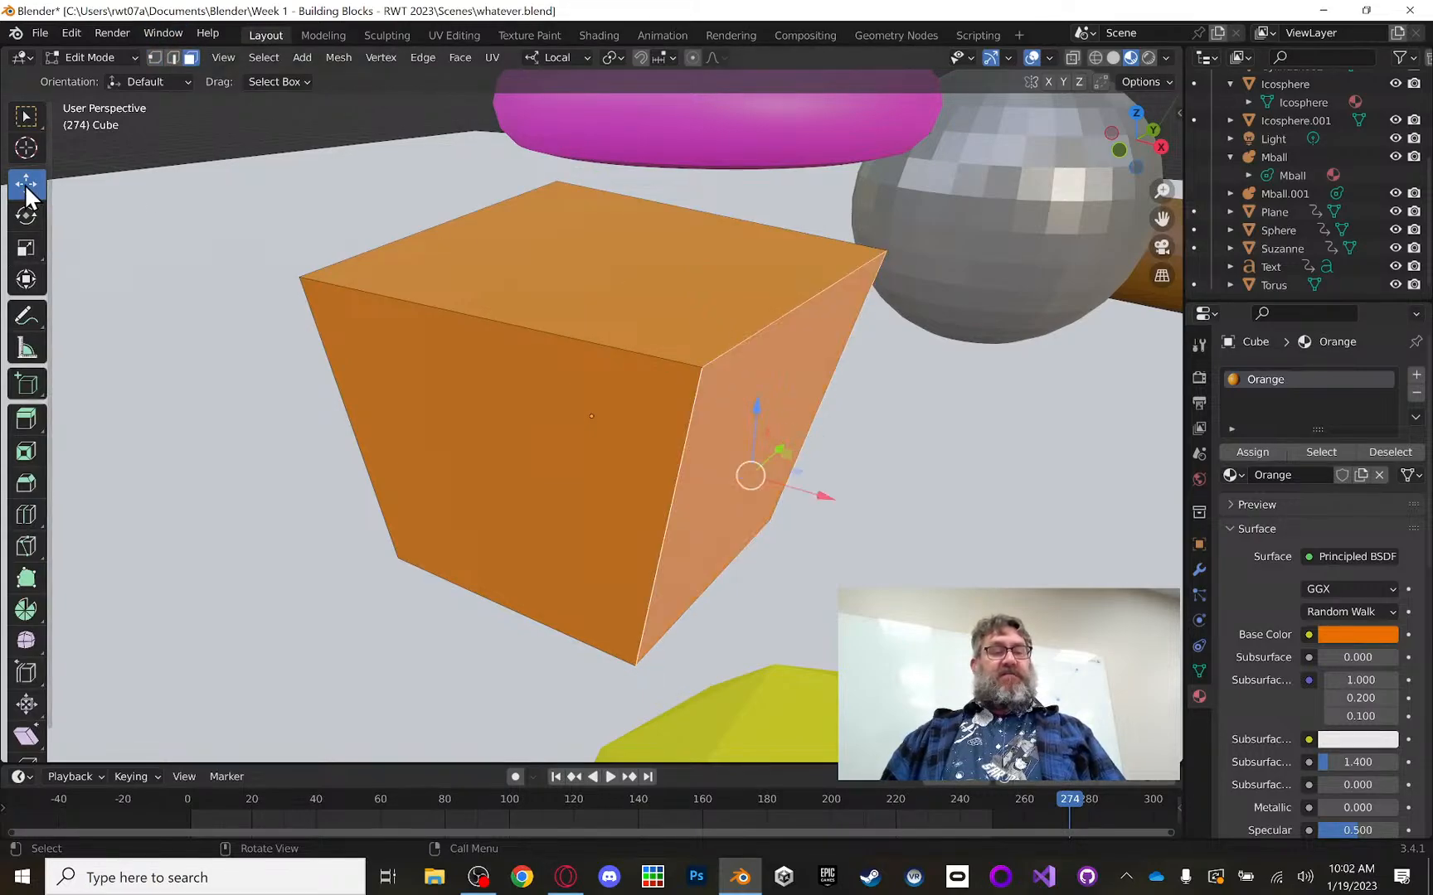
pyautogui.click(26, 217)
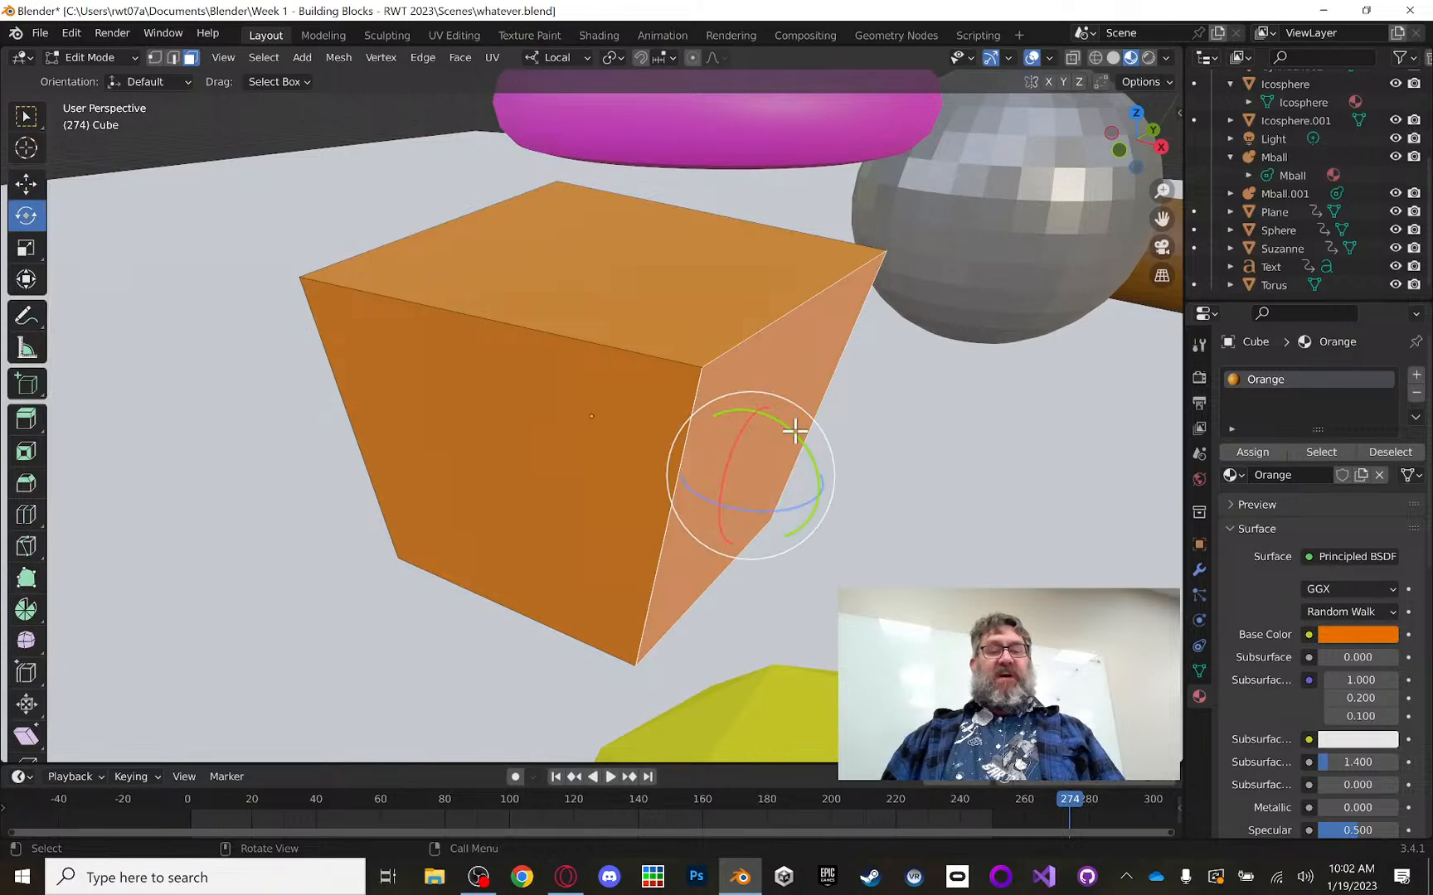
pyautogui.moveTo(794, 430); pyautogui.dragTo(750, 414)
# Step: Select the cube's adjacent front face and rotate it about 2.69° around the local X axis
pyautogui.click(531, 381)
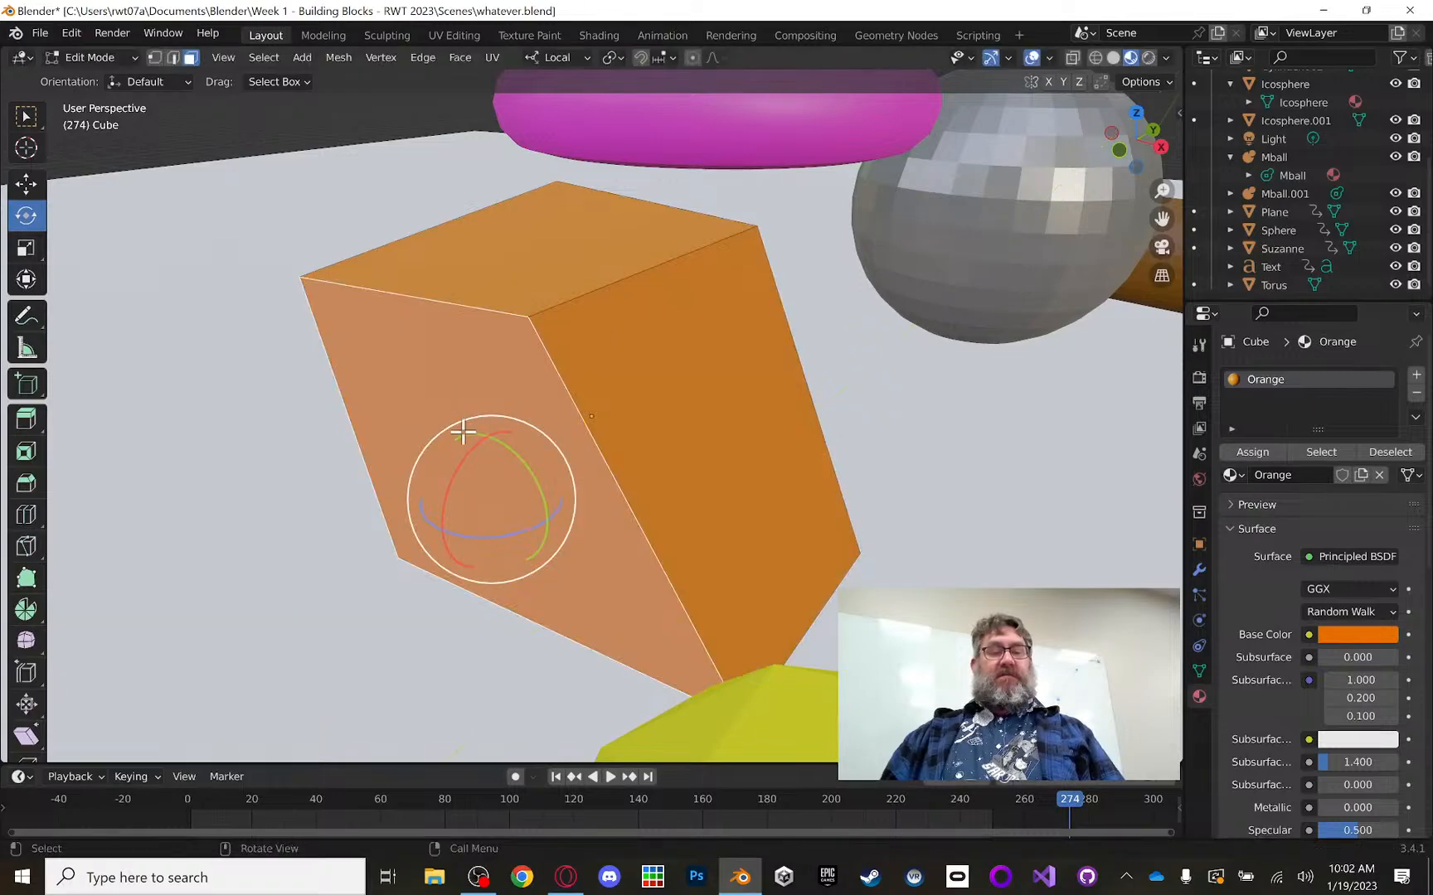
pyautogui.moveTo(467, 448); pyautogui.dragTo(466, 463)
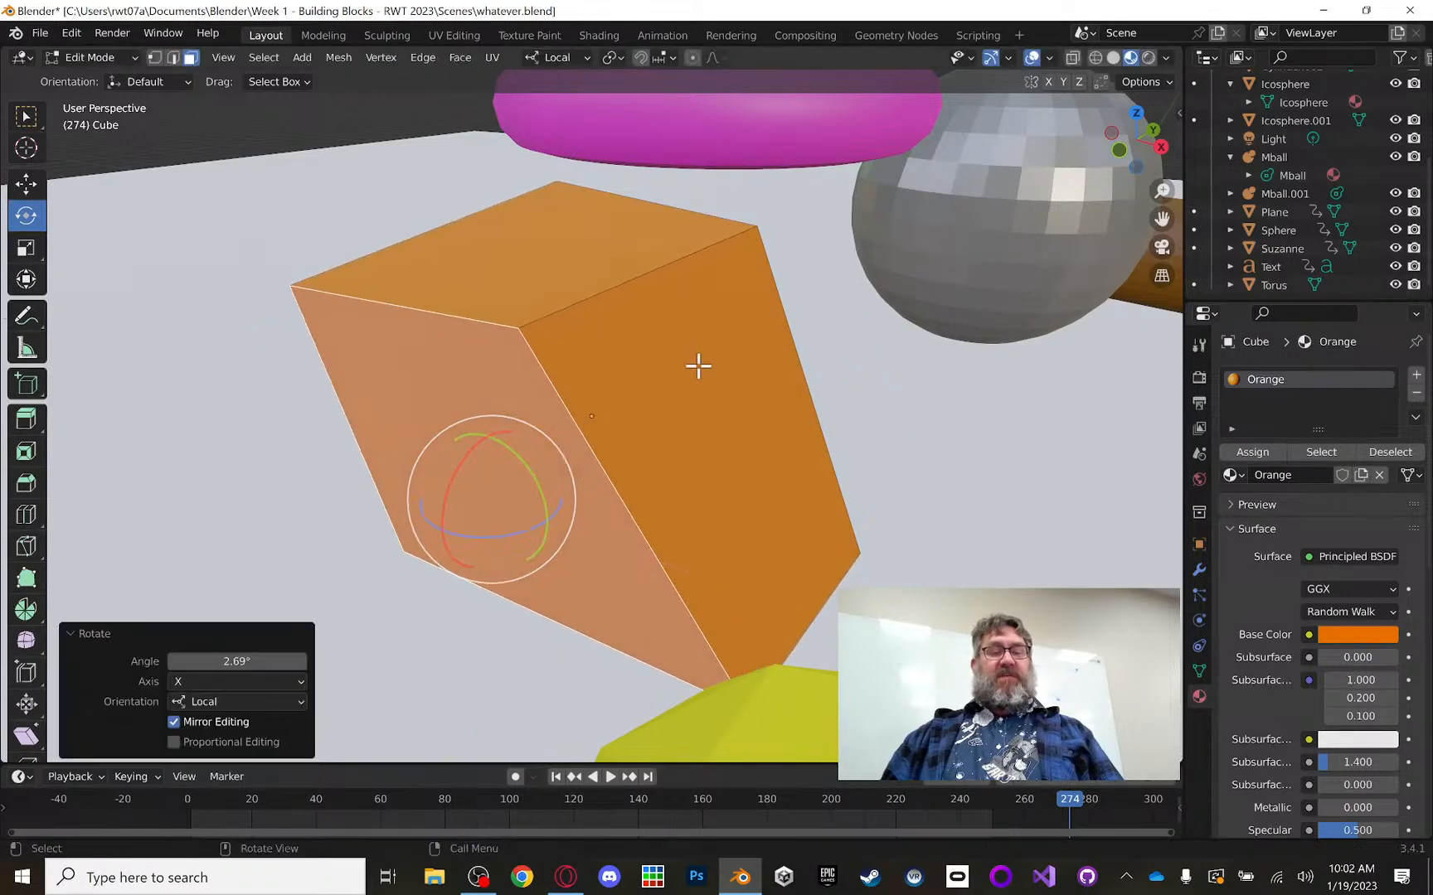
pyautogui.moveTo(698, 366)
pyautogui.mouseDown(button='middle')
pyautogui.moveTo(620, 323)
pyautogui.moveTo(713, 364)
pyautogui.mouseUp(button='middle')
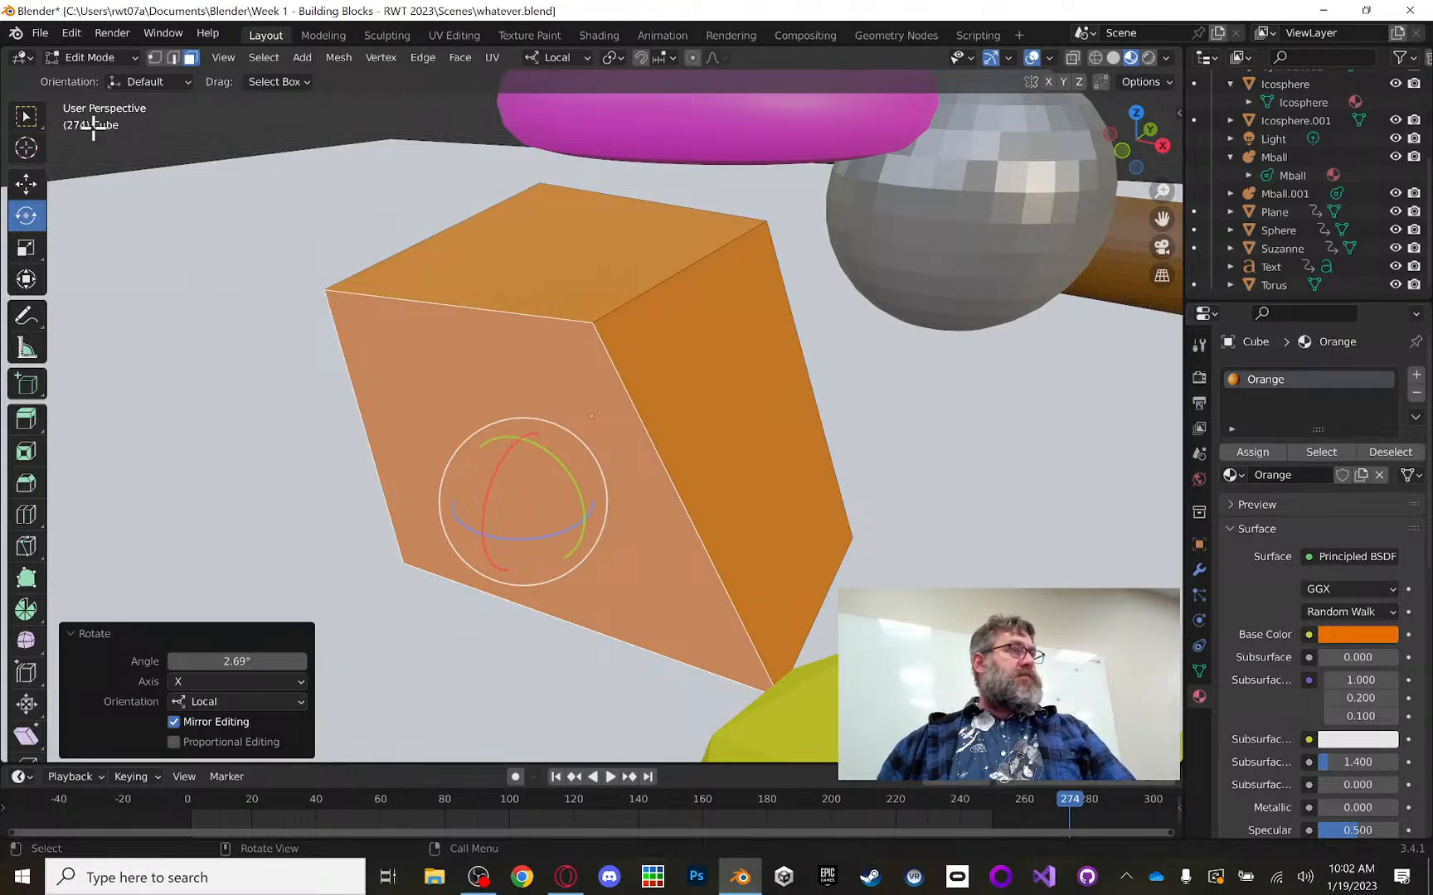
# Step: Replace the cube's Orange material with Blue and add a second material slot using Green
pyautogui.click(1231, 475)
pyautogui.click(1141, 521)
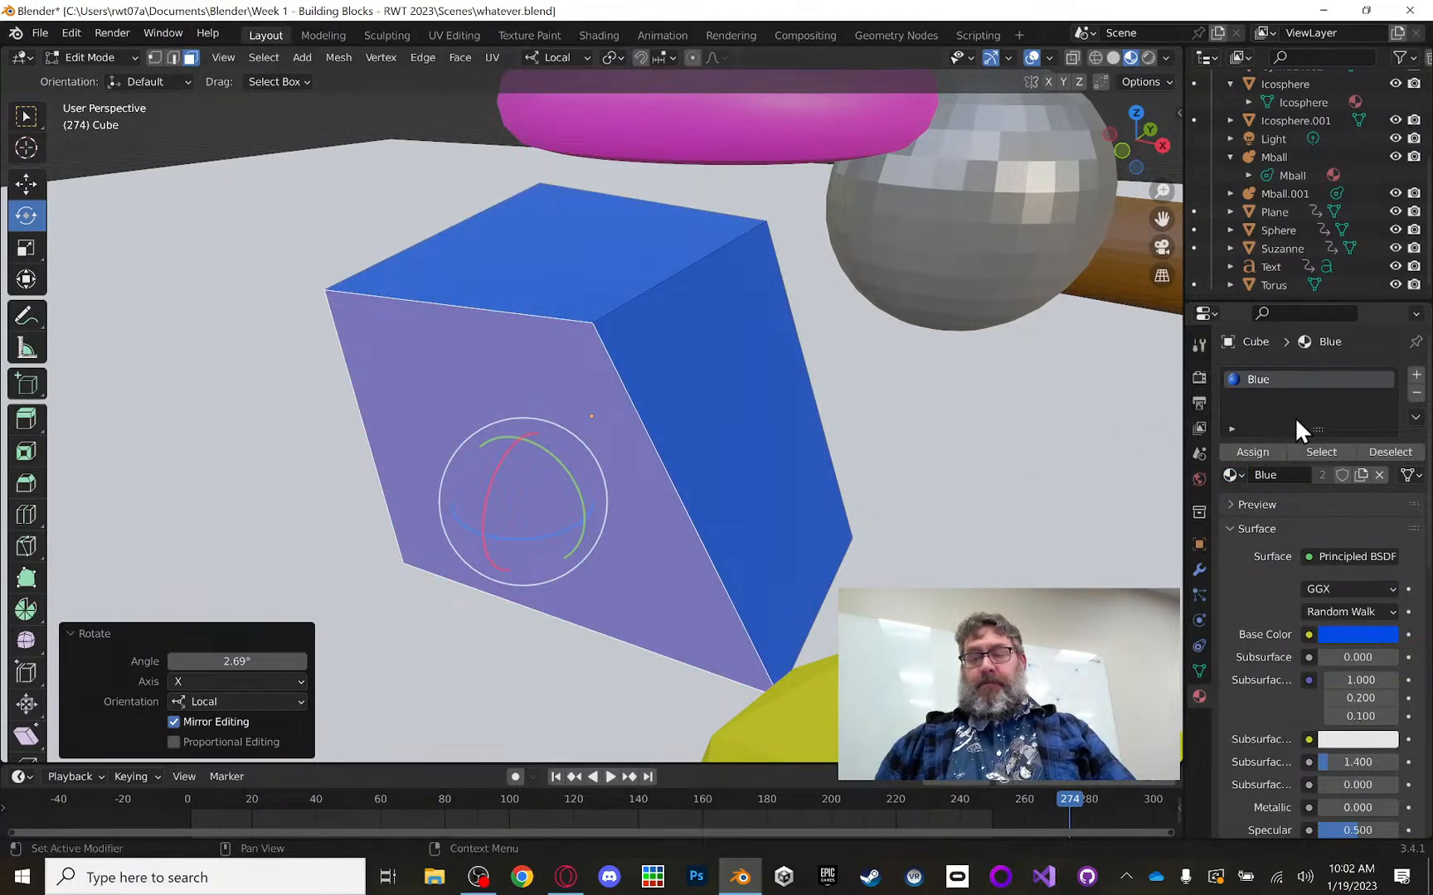
pyautogui.click(1416, 374)
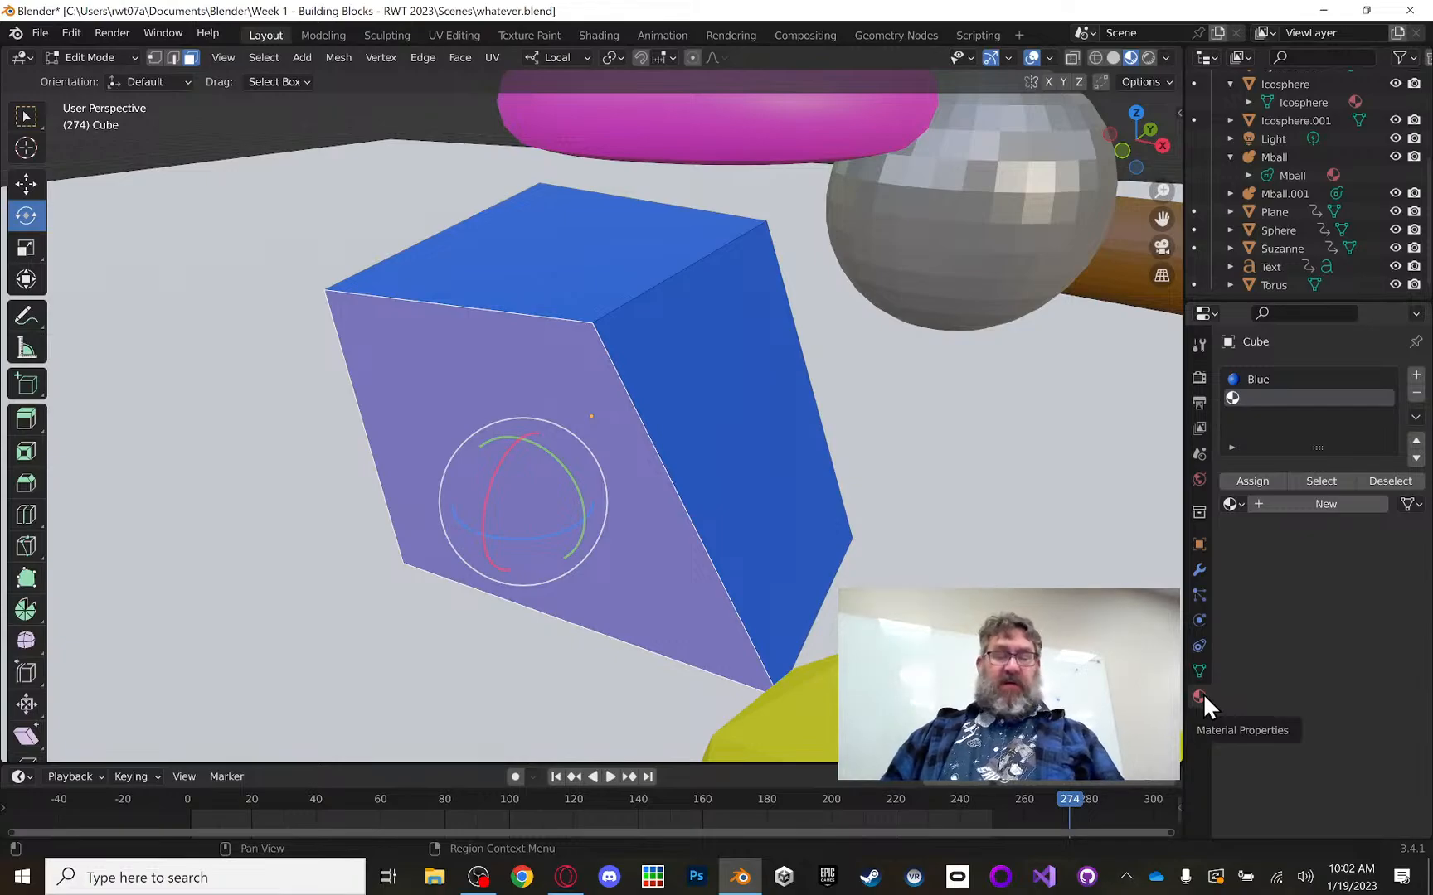
pyautogui.click(1240, 504)
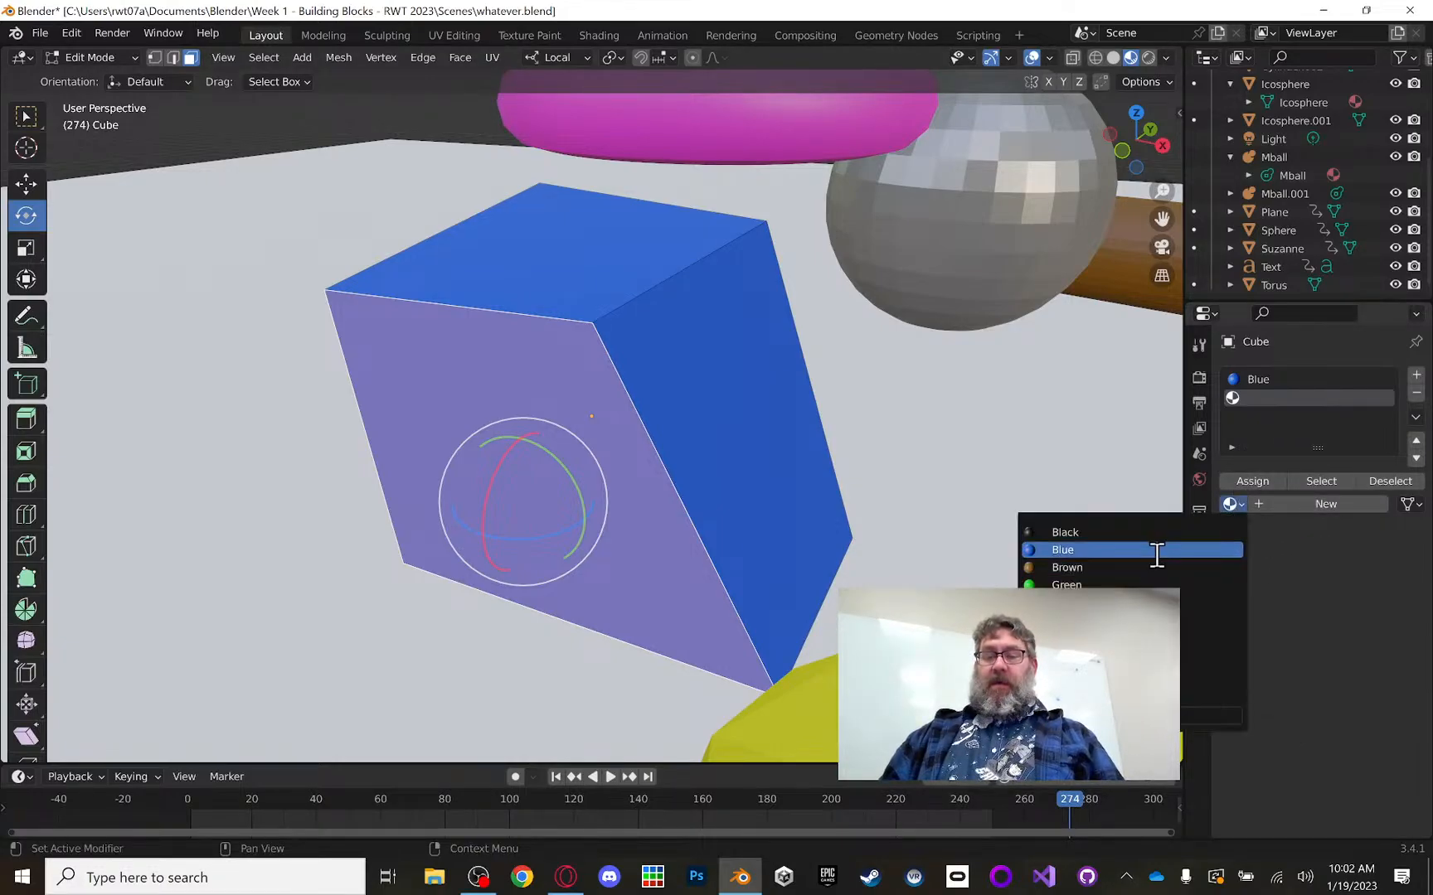
pyautogui.click(1151, 584)
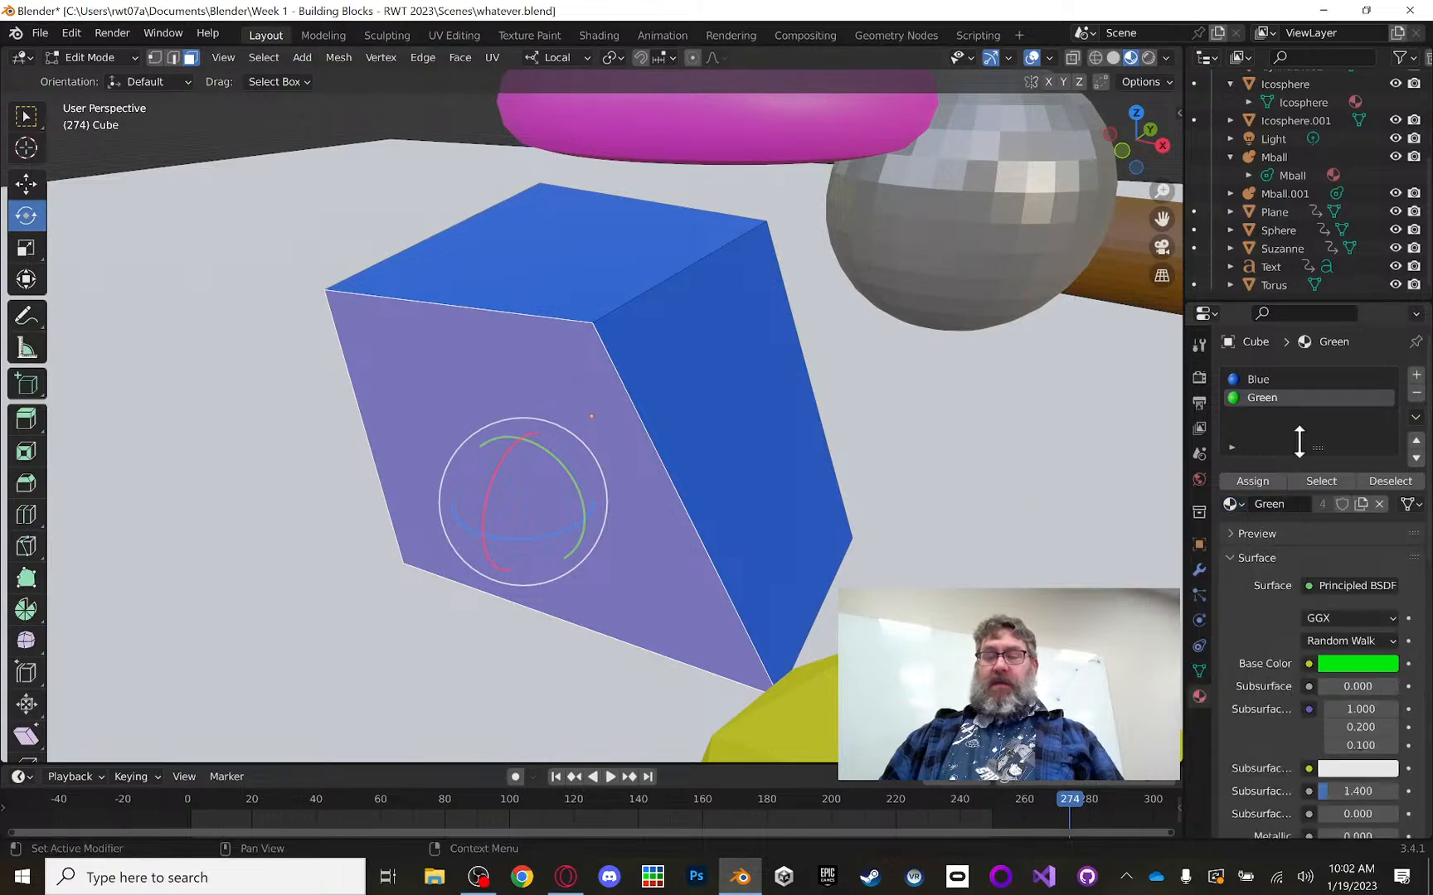
# Step: Add two more material slots to the cube, using the existing Red and Orange materials
pyautogui.click(1416, 375)
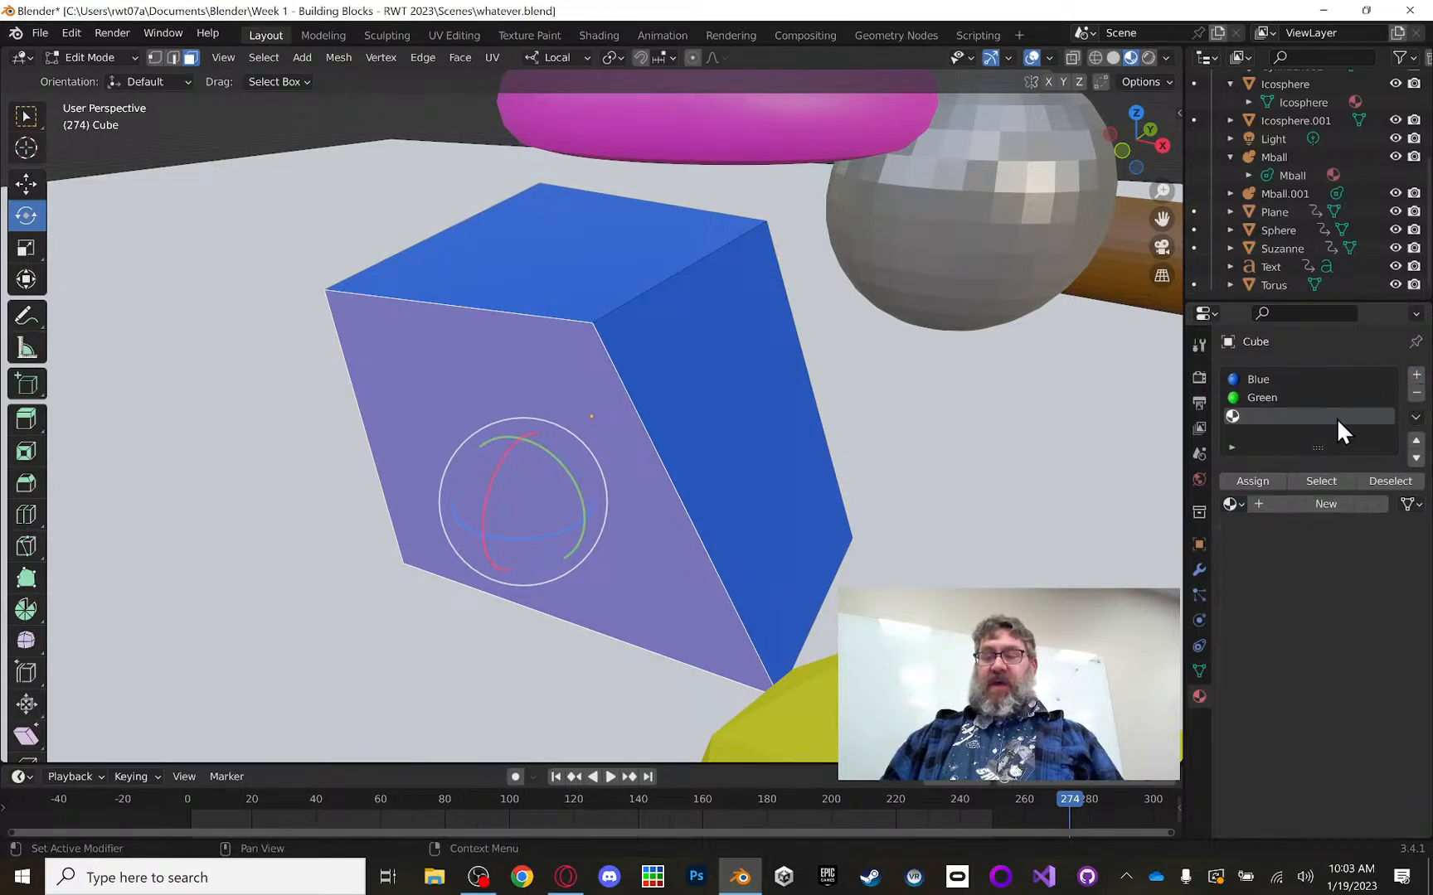
pyautogui.click(1240, 503)
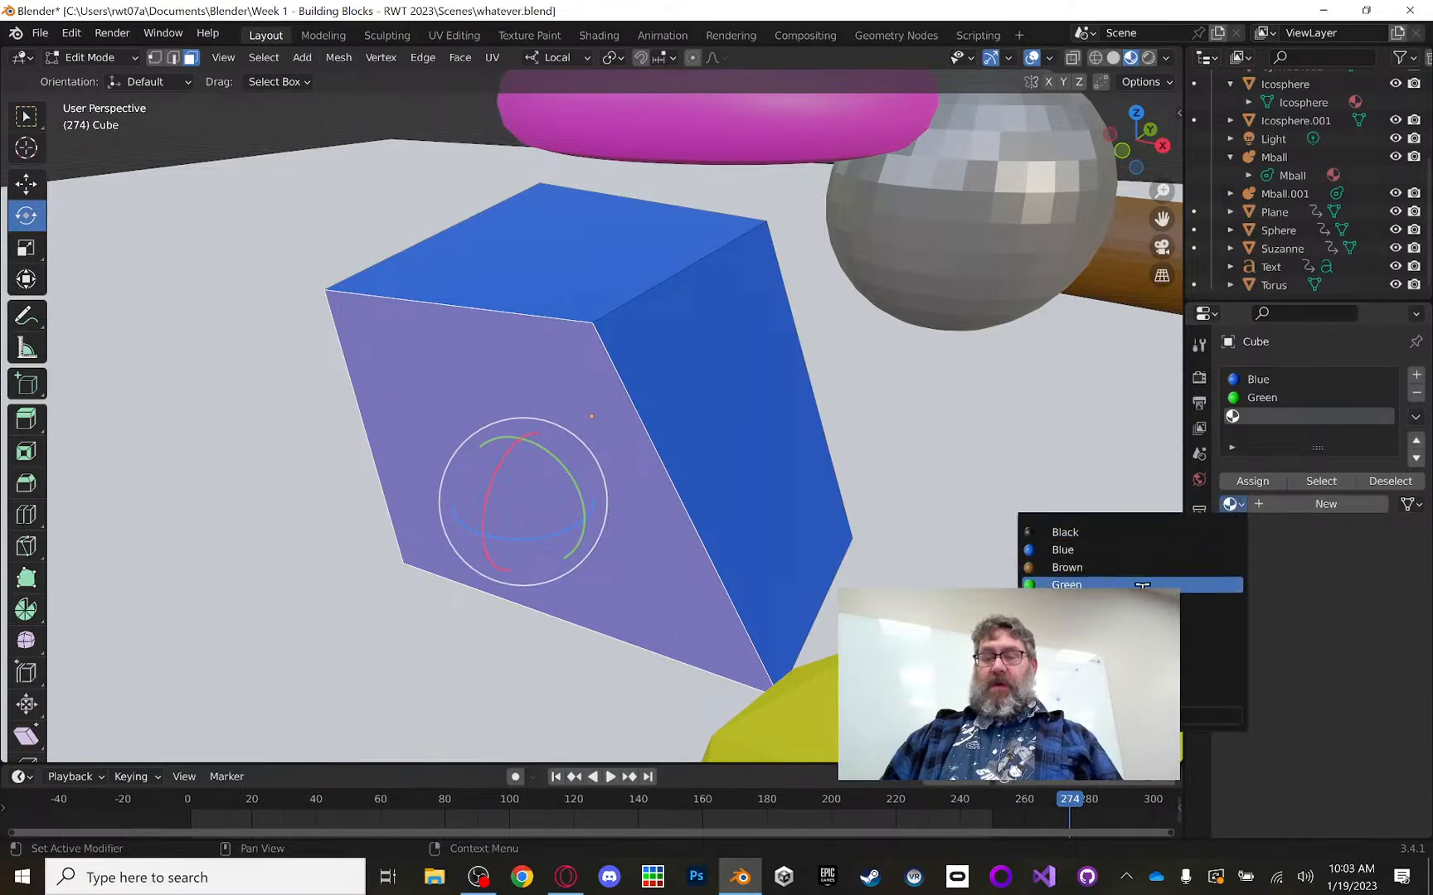
pyautogui.click(1144, 638)
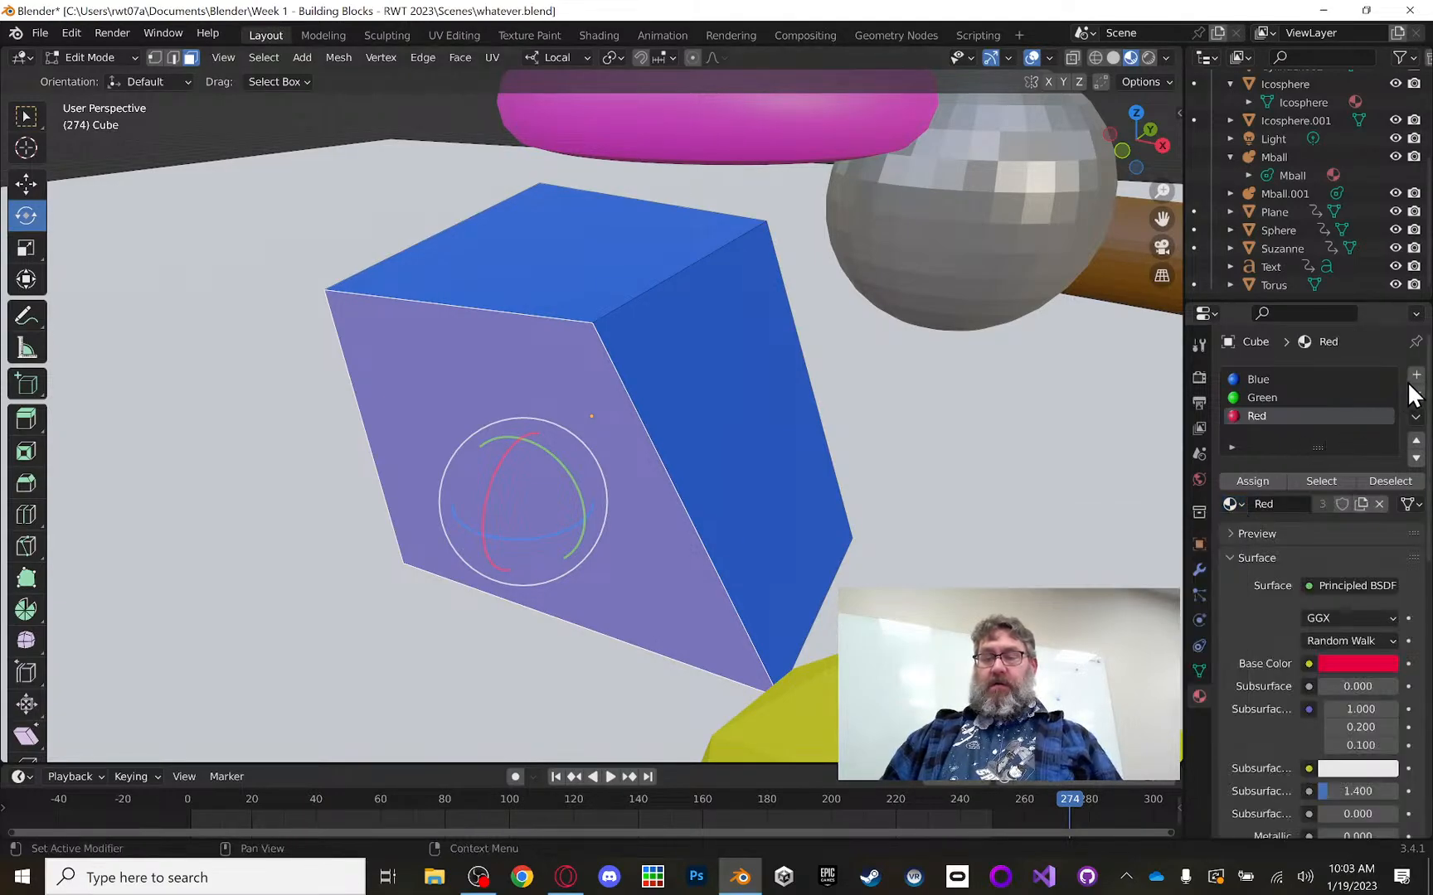
pyautogui.click(1416, 376)
pyautogui.click(1232, 503)
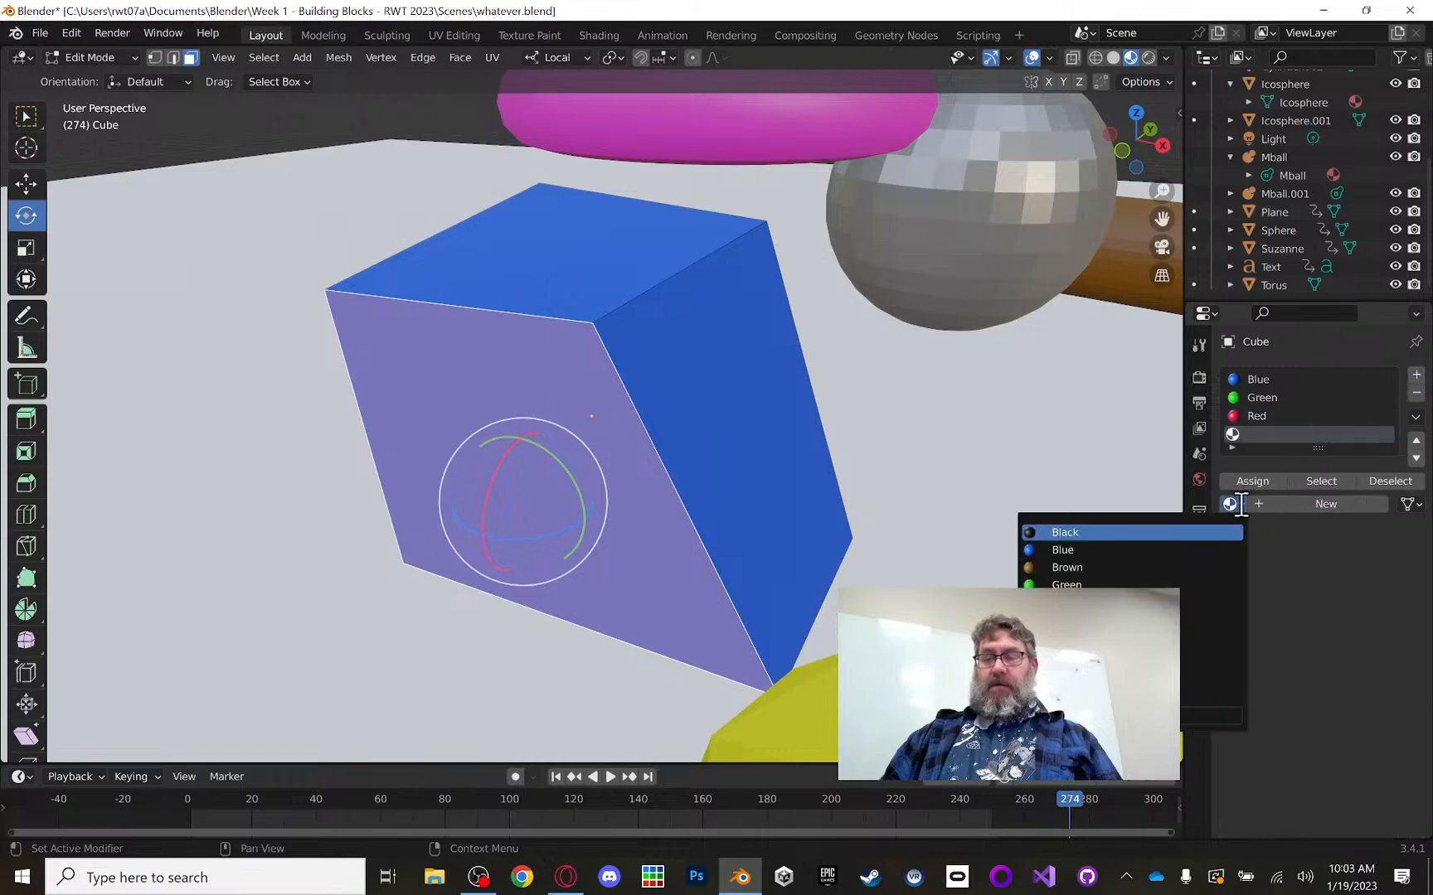
pyautogui.click(1144, 590)
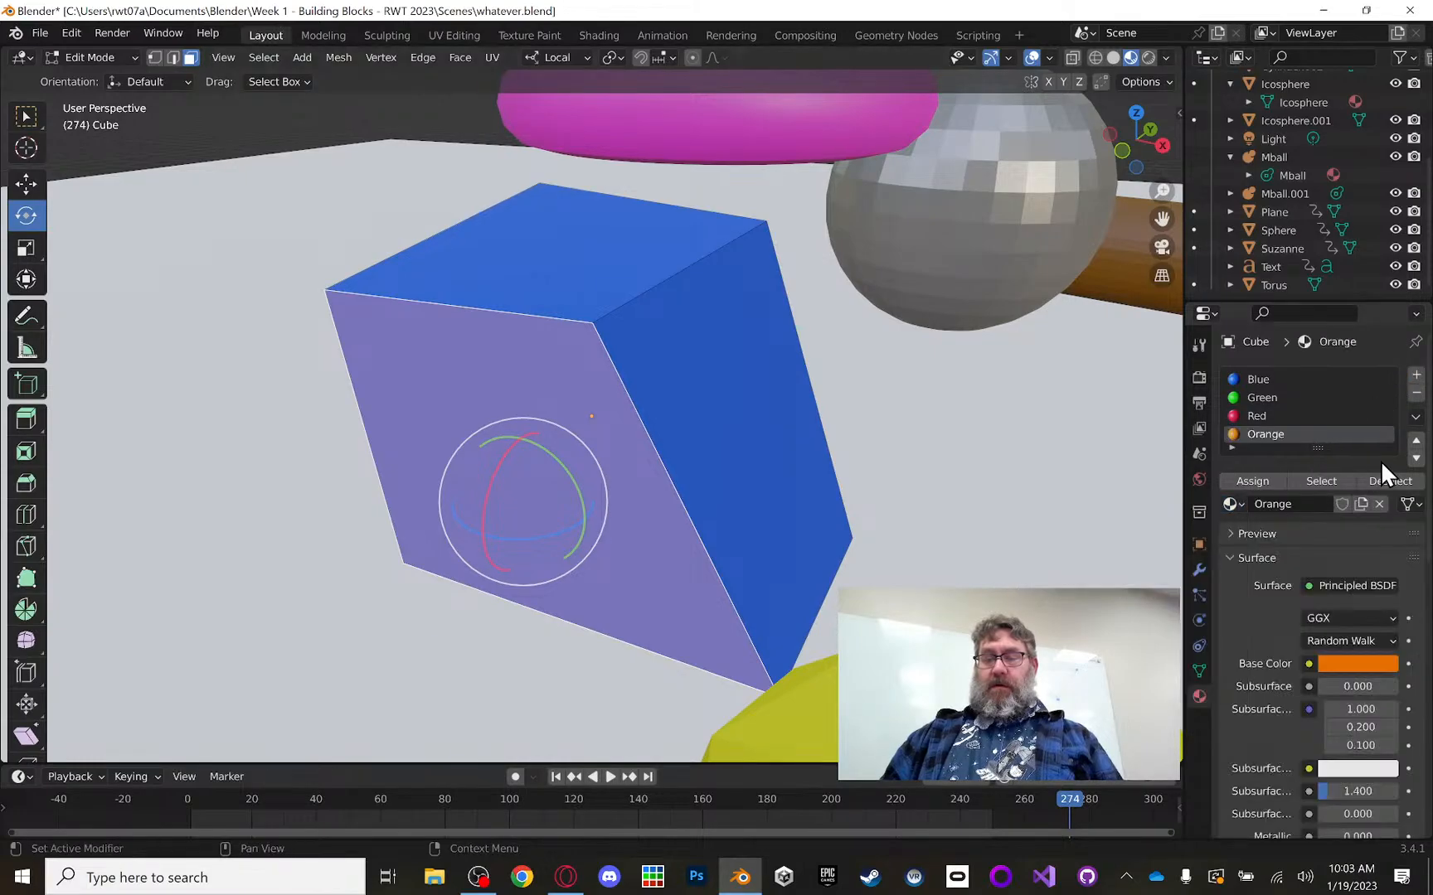
# Step: Enlarge the cube's material slot list and add two slots using ShineyWhite and Yellow
pyautogui.moveTo(1324, 447); pyautogui.dragTo(1319, 526)
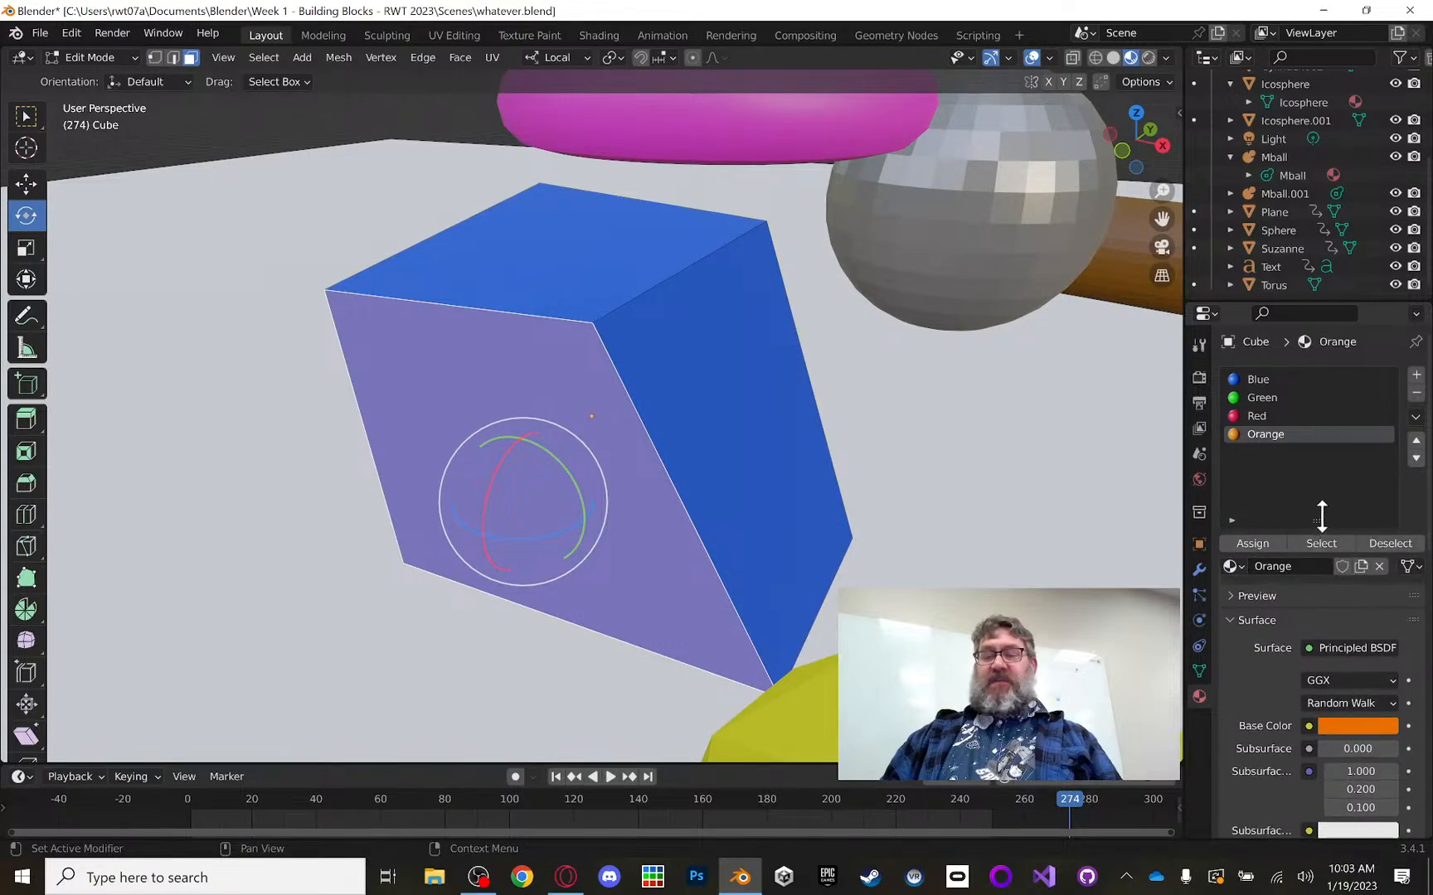
pyautogui.click(1415, 375)
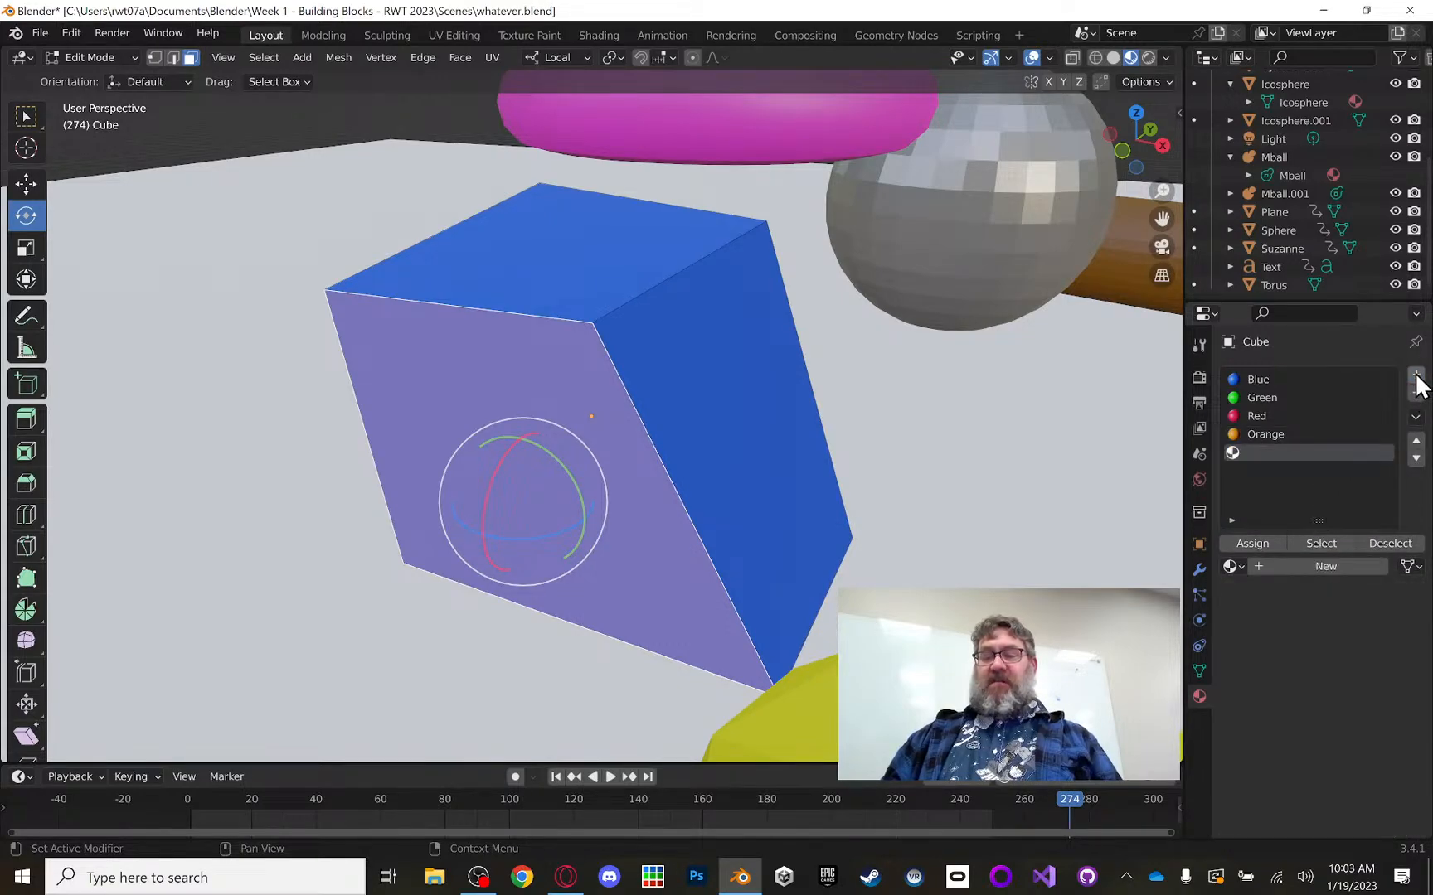
pyautogui.click(1244, 565)
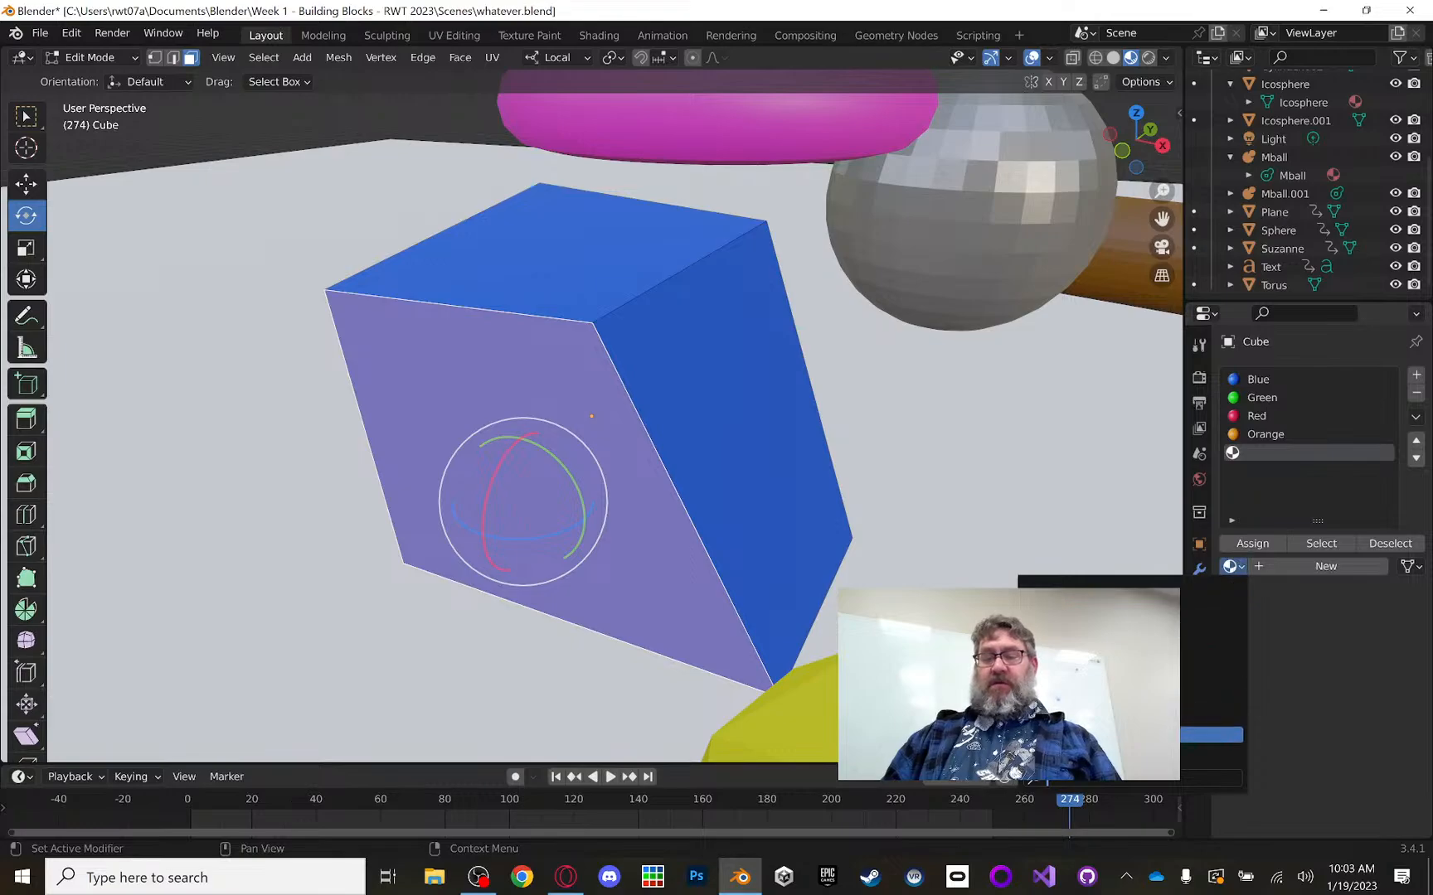
pyautogui.click(1210, 735)
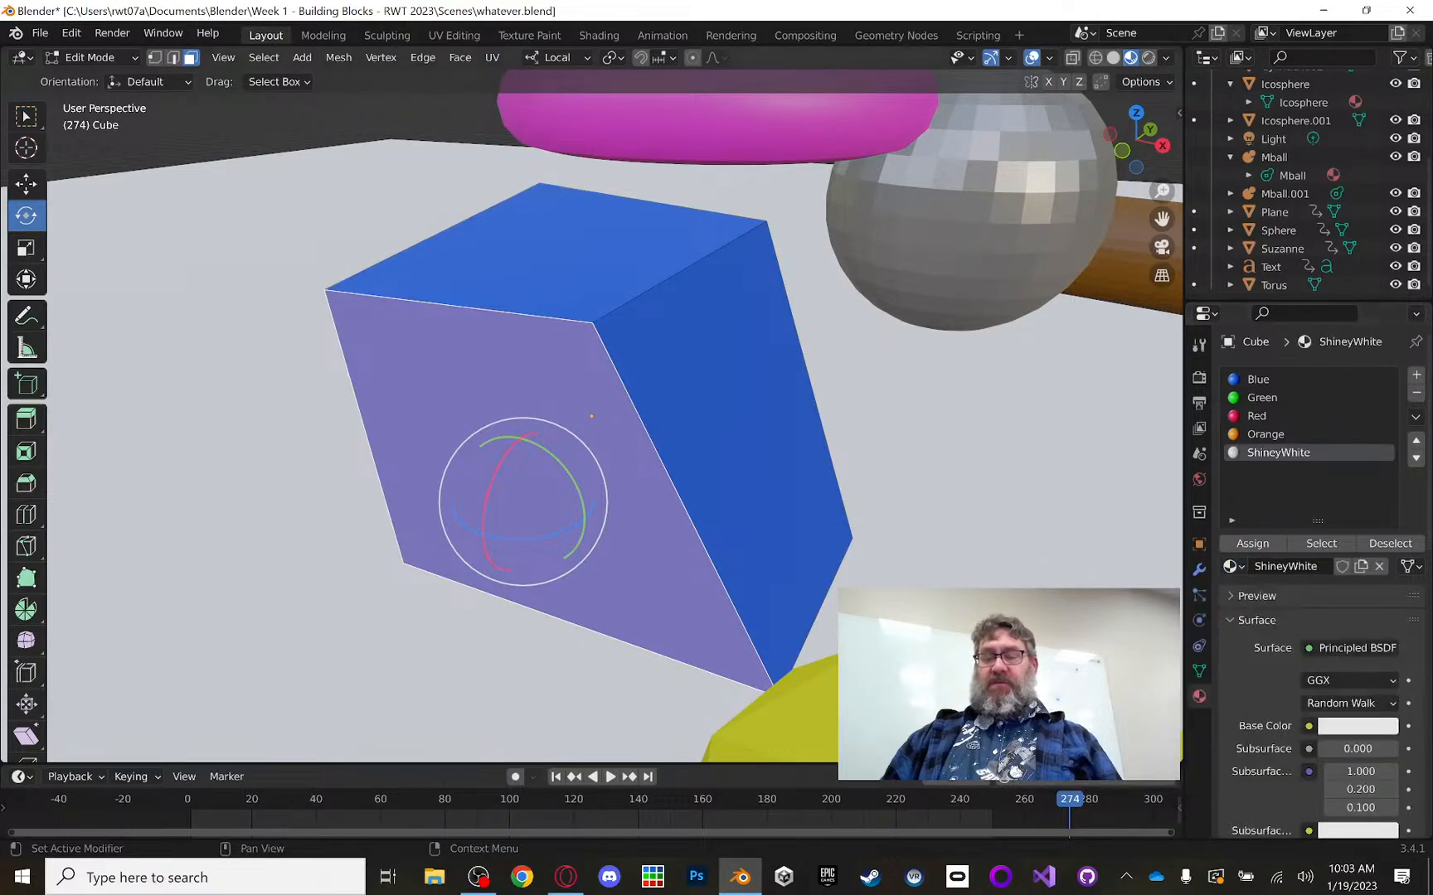
pyautogui.click(1416, 376)
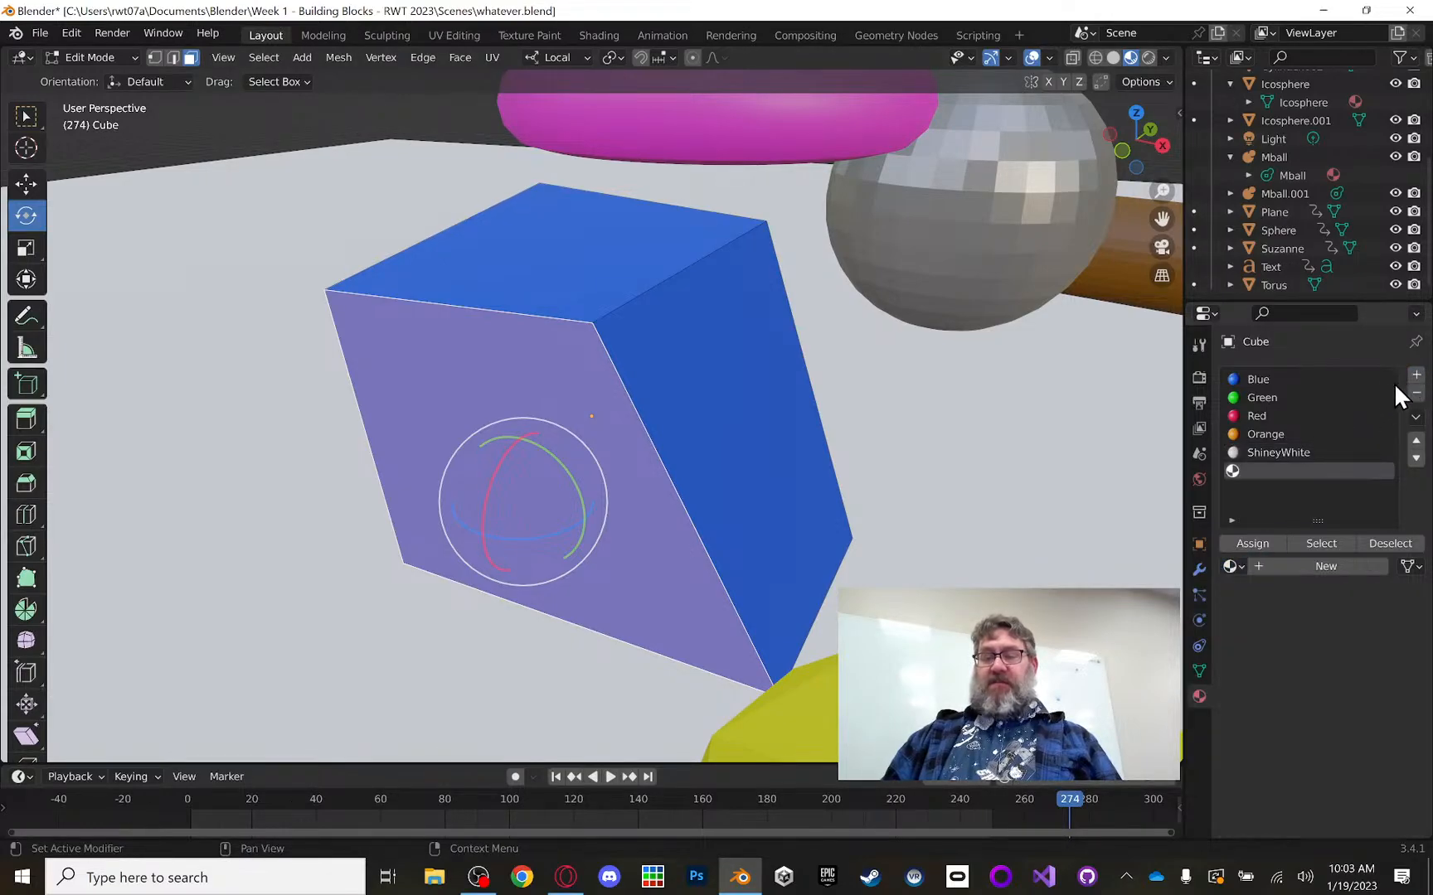
pyautogui.click(1235, 566)
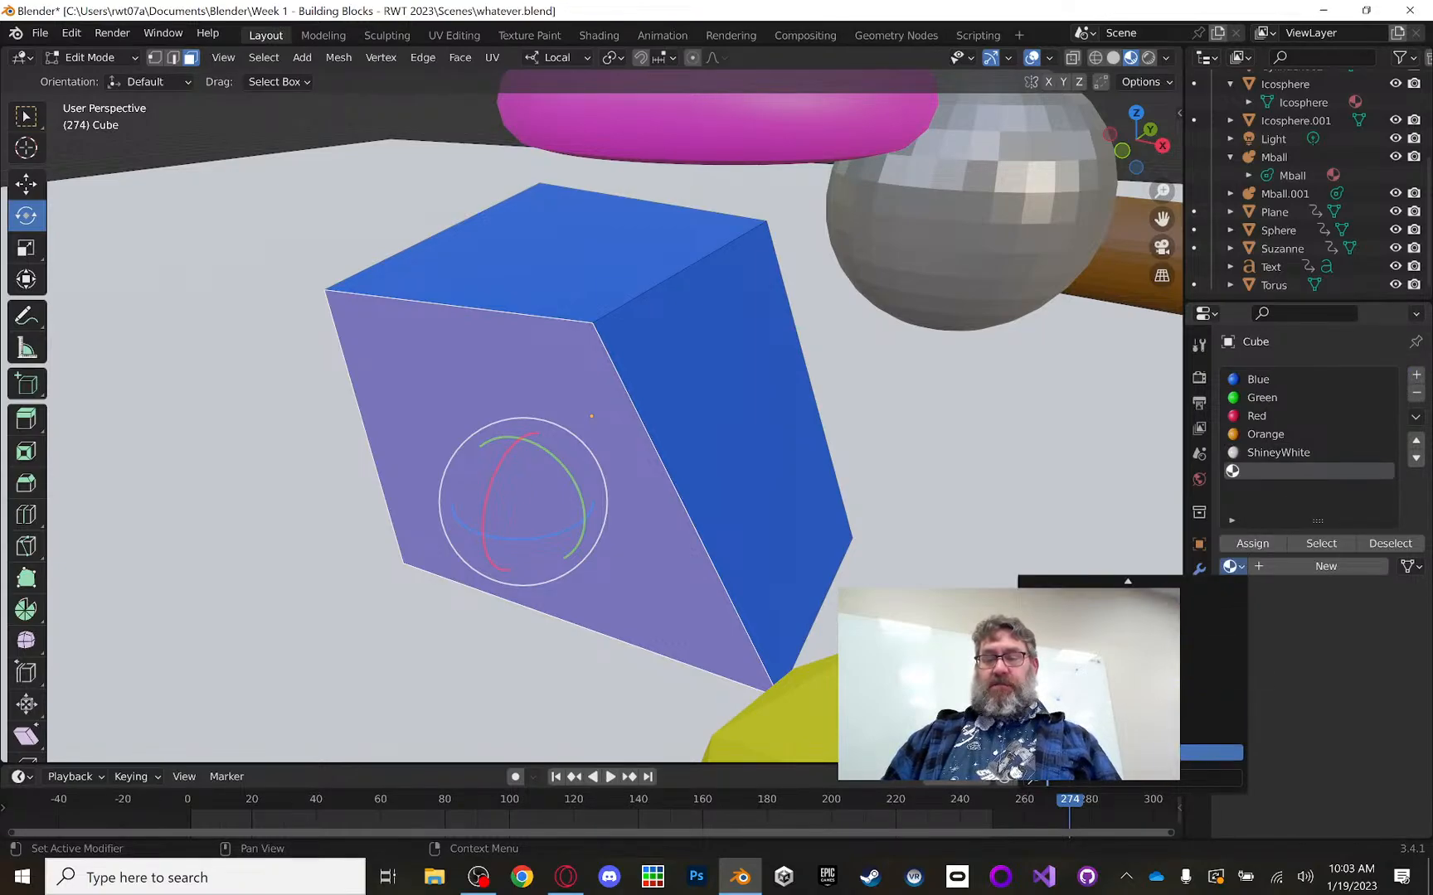
pyautogui.click(1210, 752)
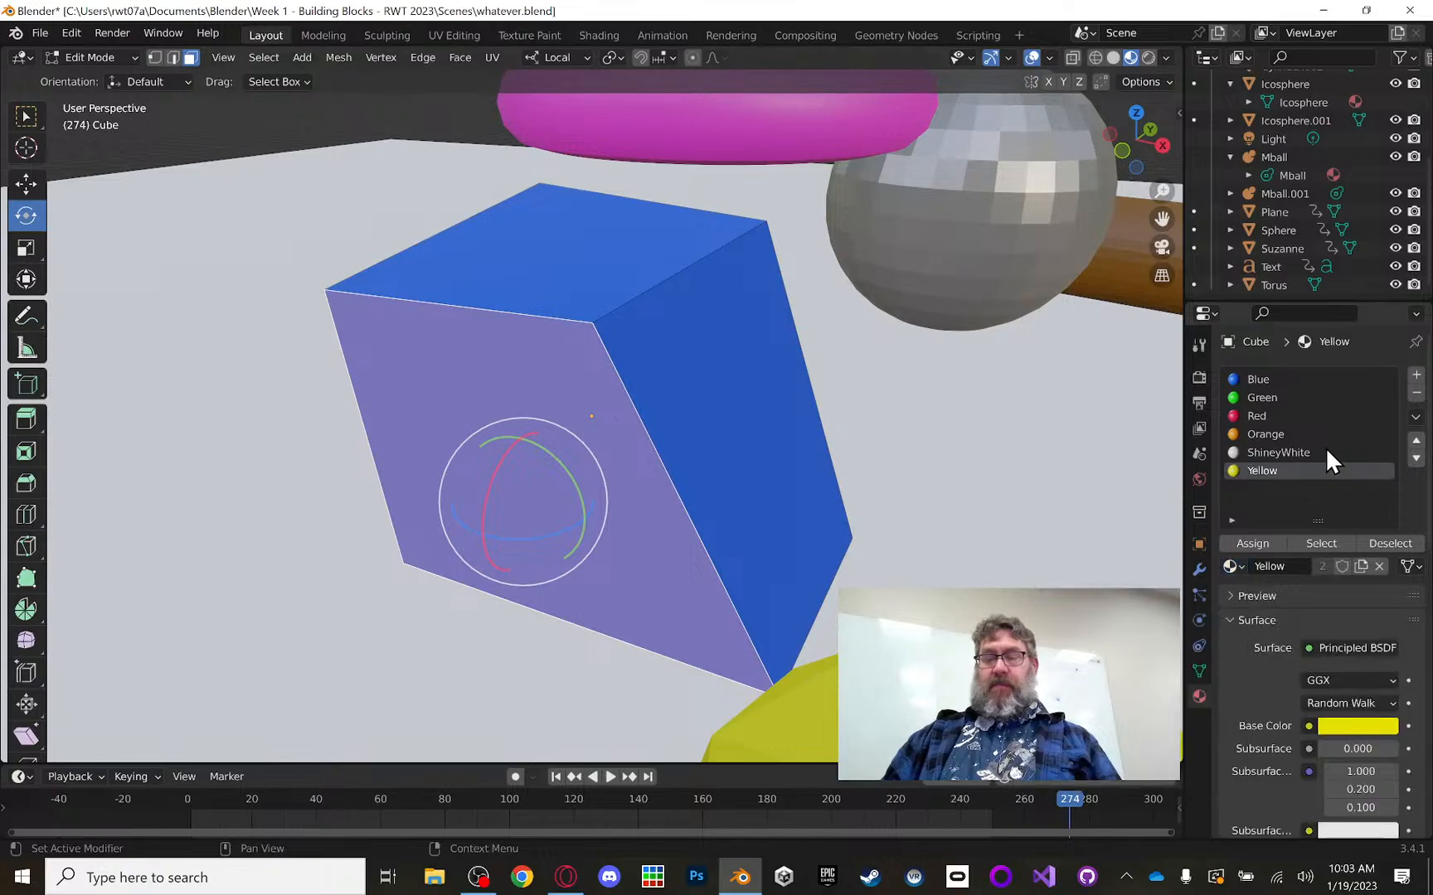
# Step: Replace the ShineyWhite material in the cube's fifth slot, trying ShinySilver and settling on White
pyautogui.click(1293, 452)
pyautogui.click(1232, 566)
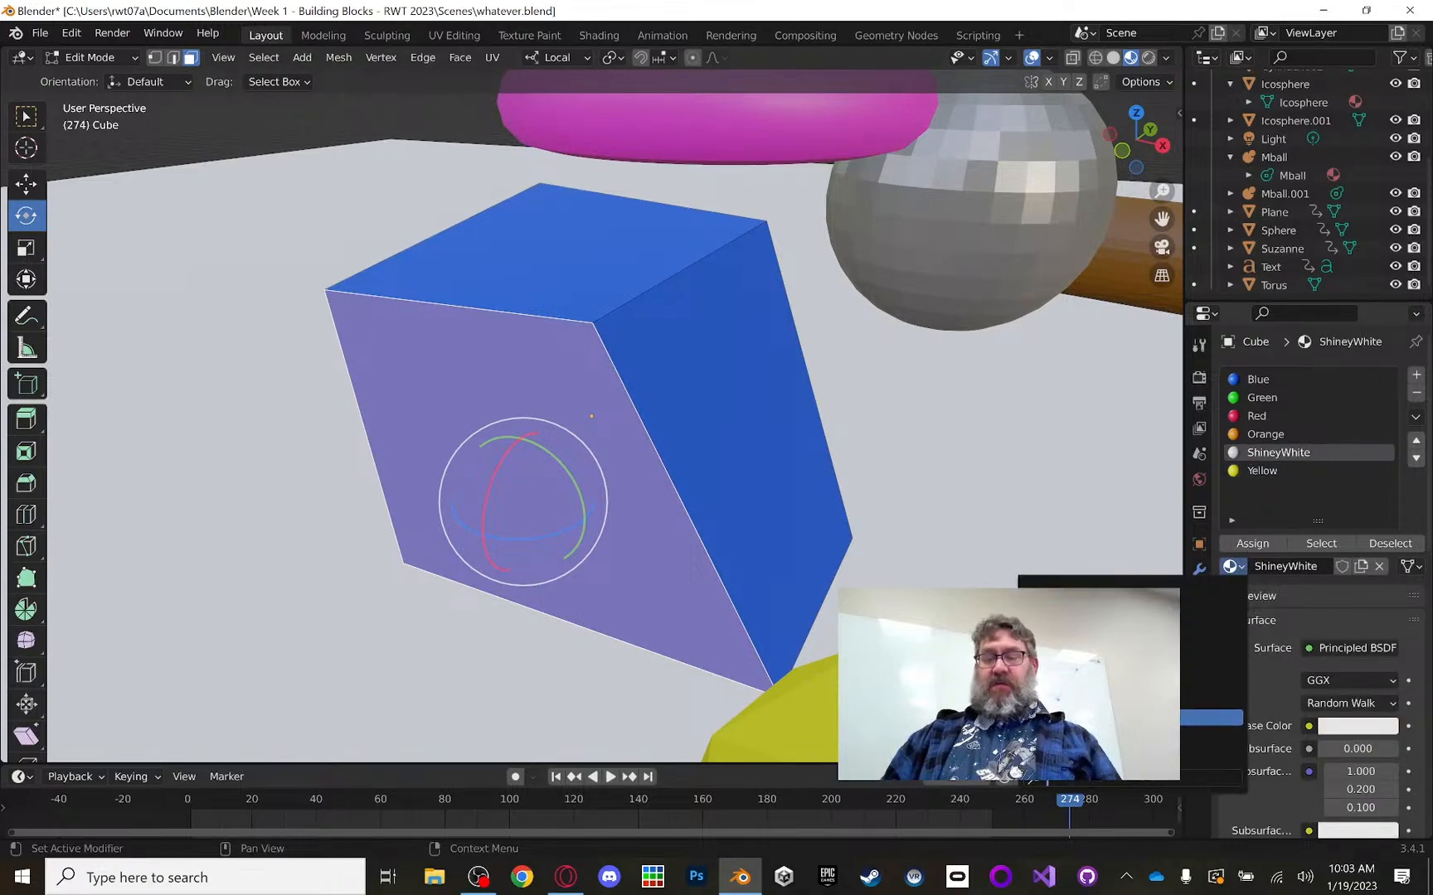
pyautogui.click(1210, 719)
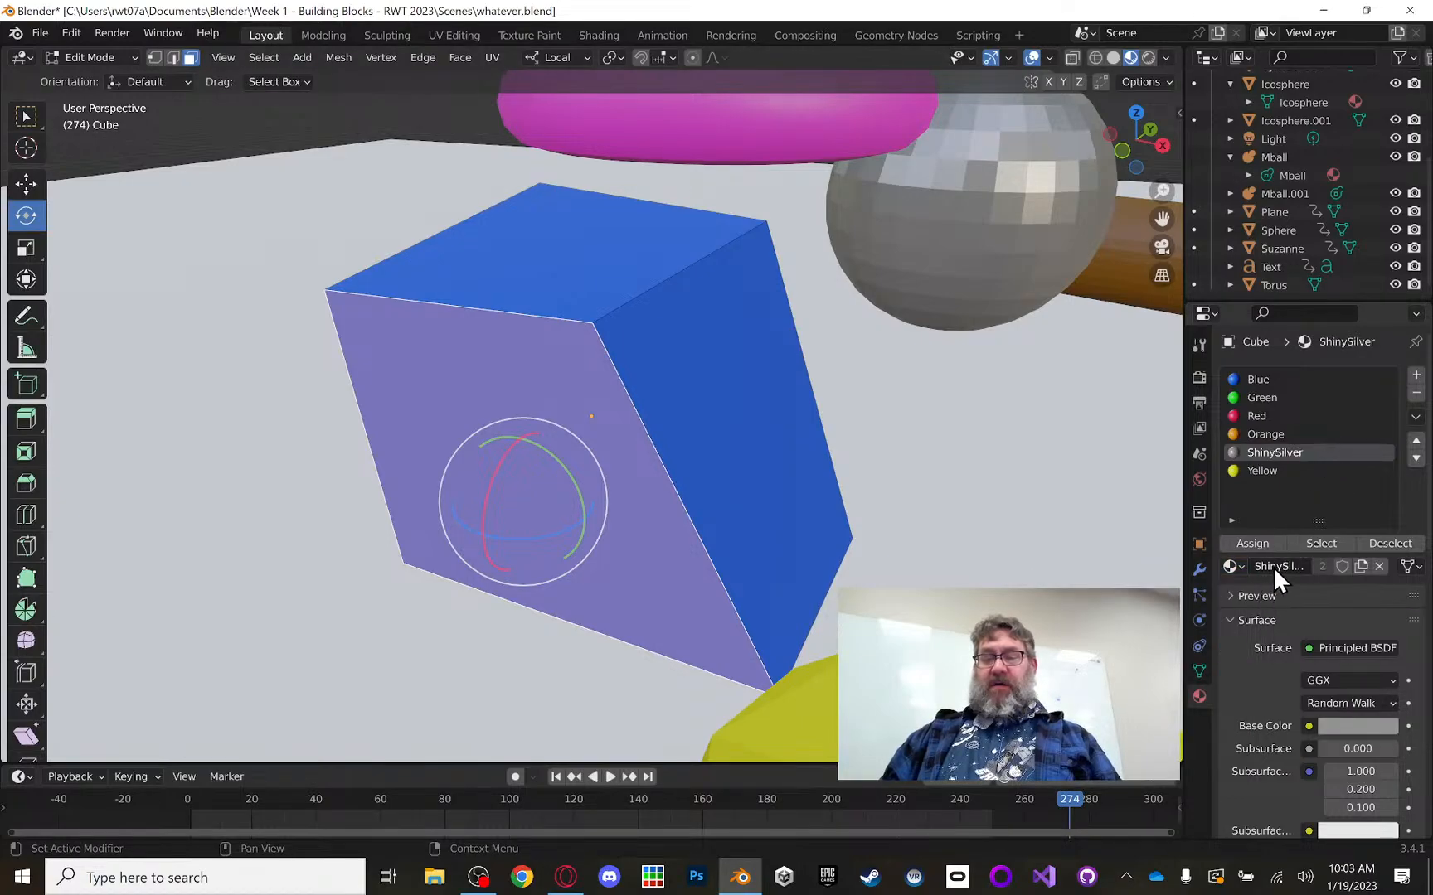
pyautogui.click(1231, 567)
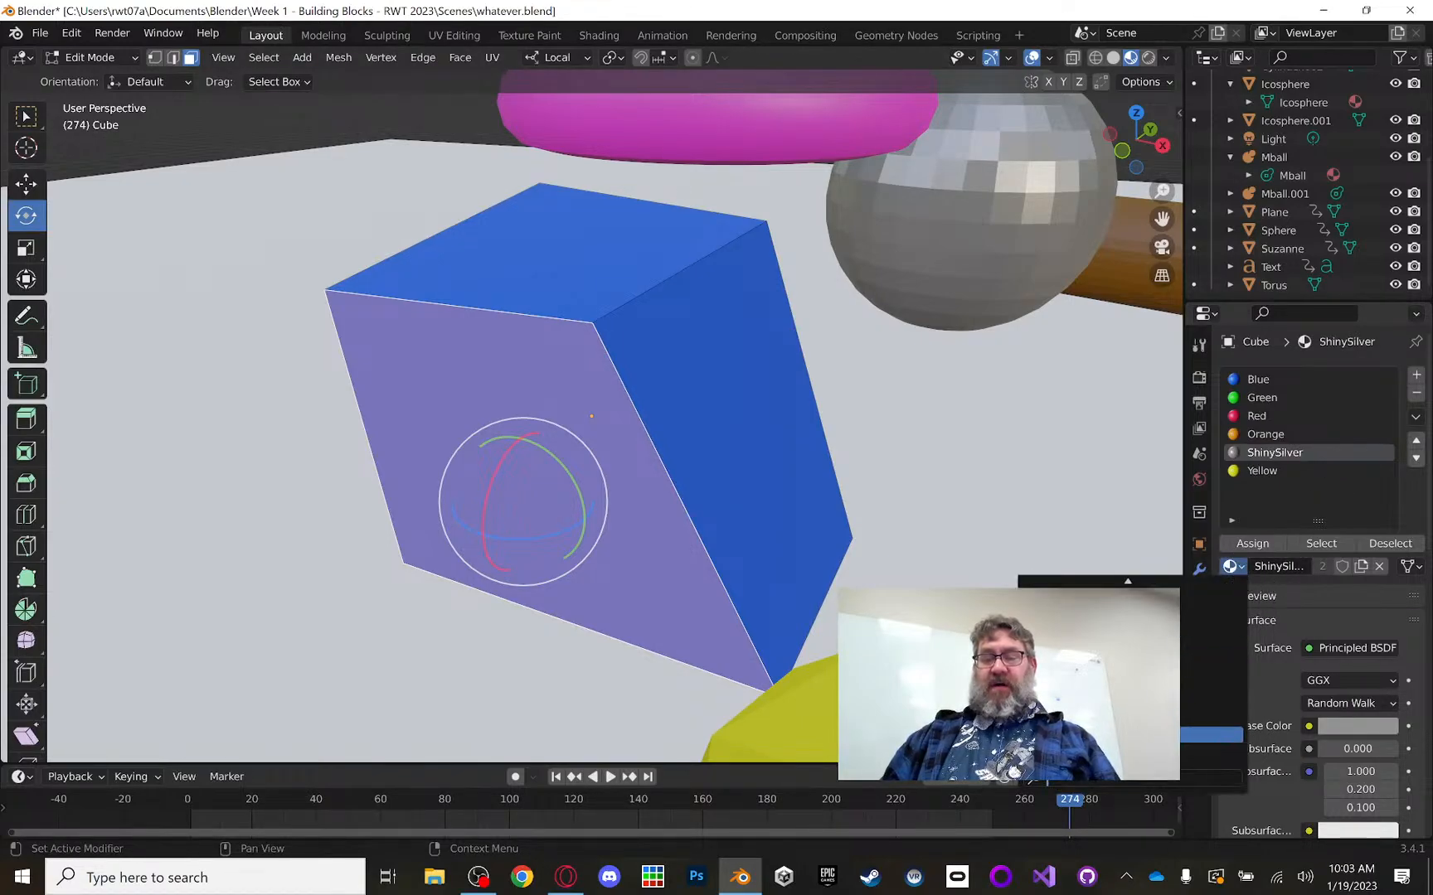
pyautogui.click(1210, 734)
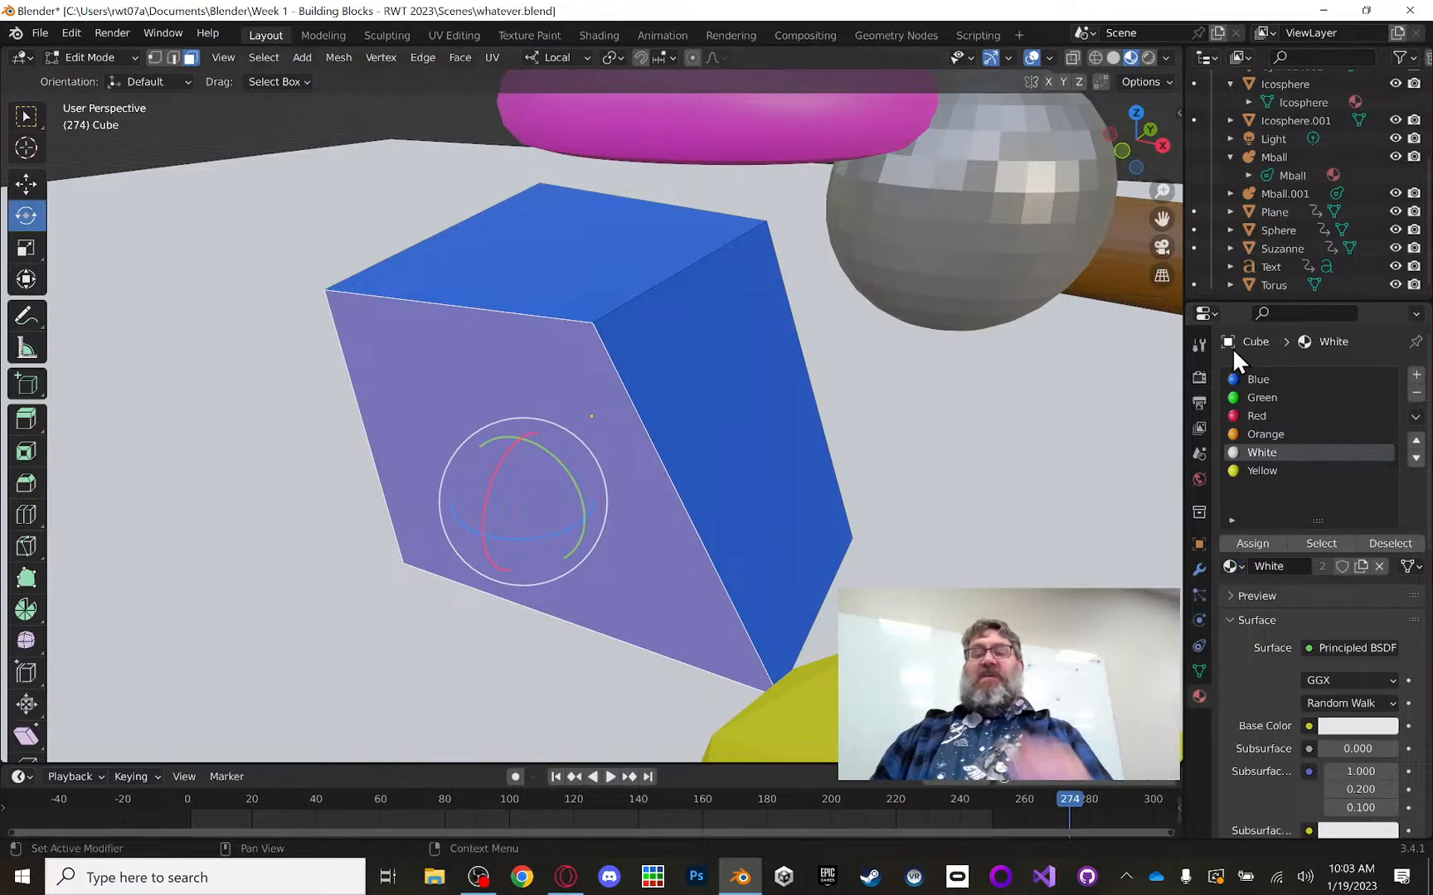
# Step: Select the cube's top face and assign the Green material to it
pyautogui.click(30, 119)
pyautogui.click(505, 252)
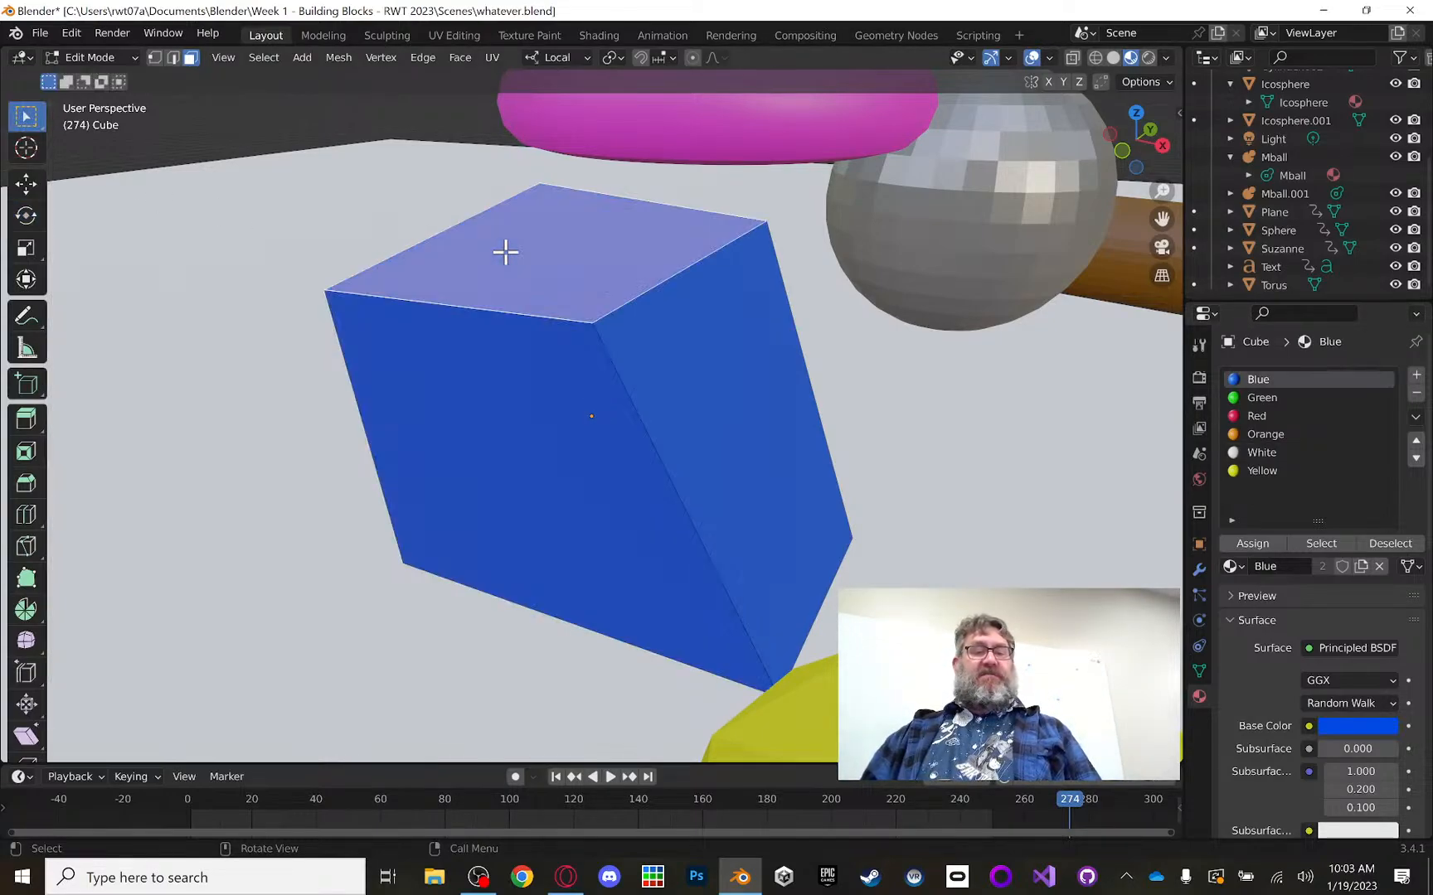
pyautogui.click(1263, 398)
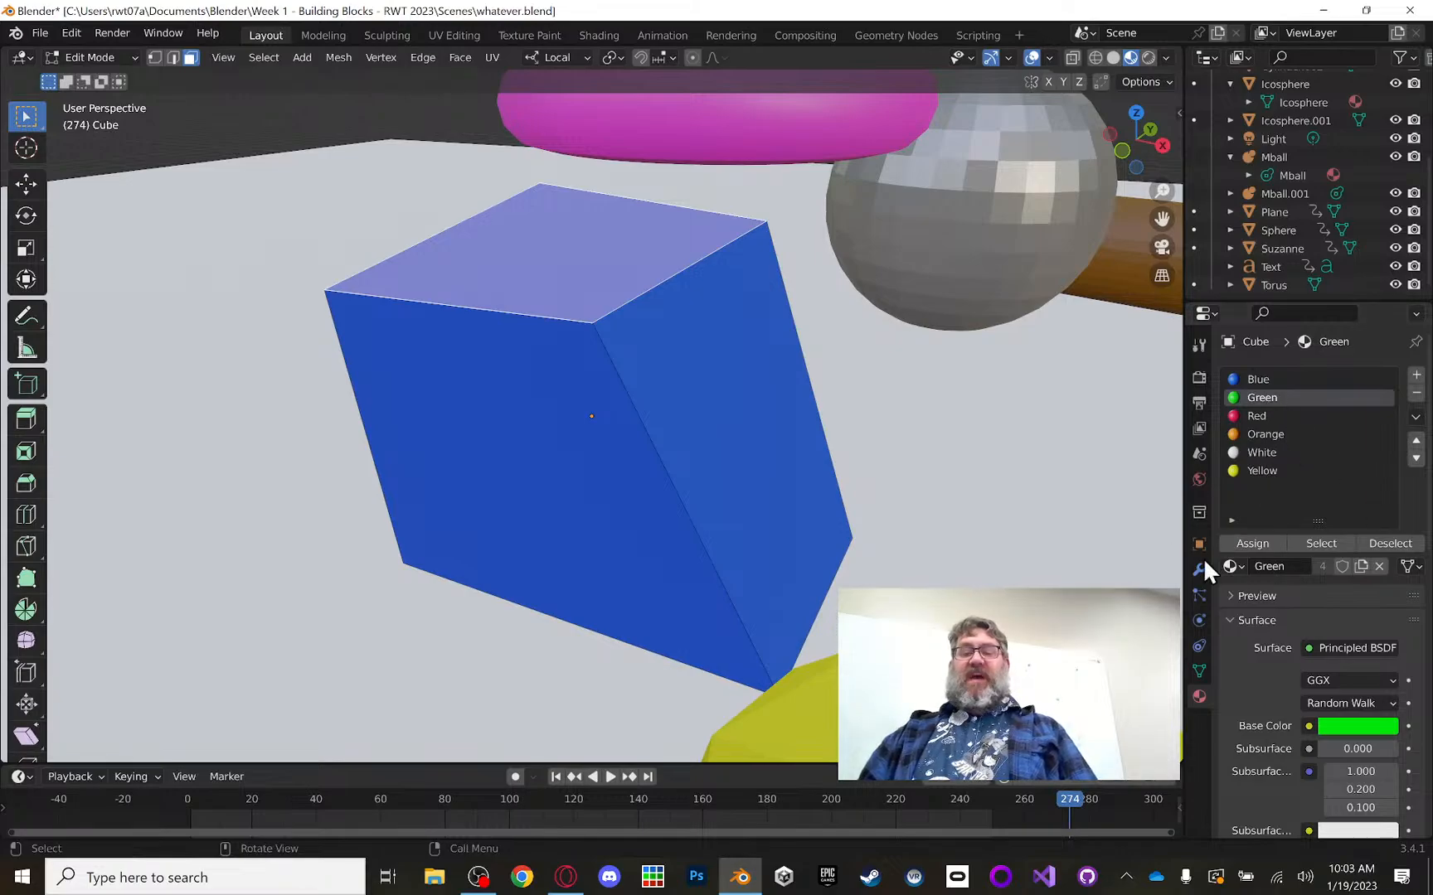
pyautogui.click(1255, 541)
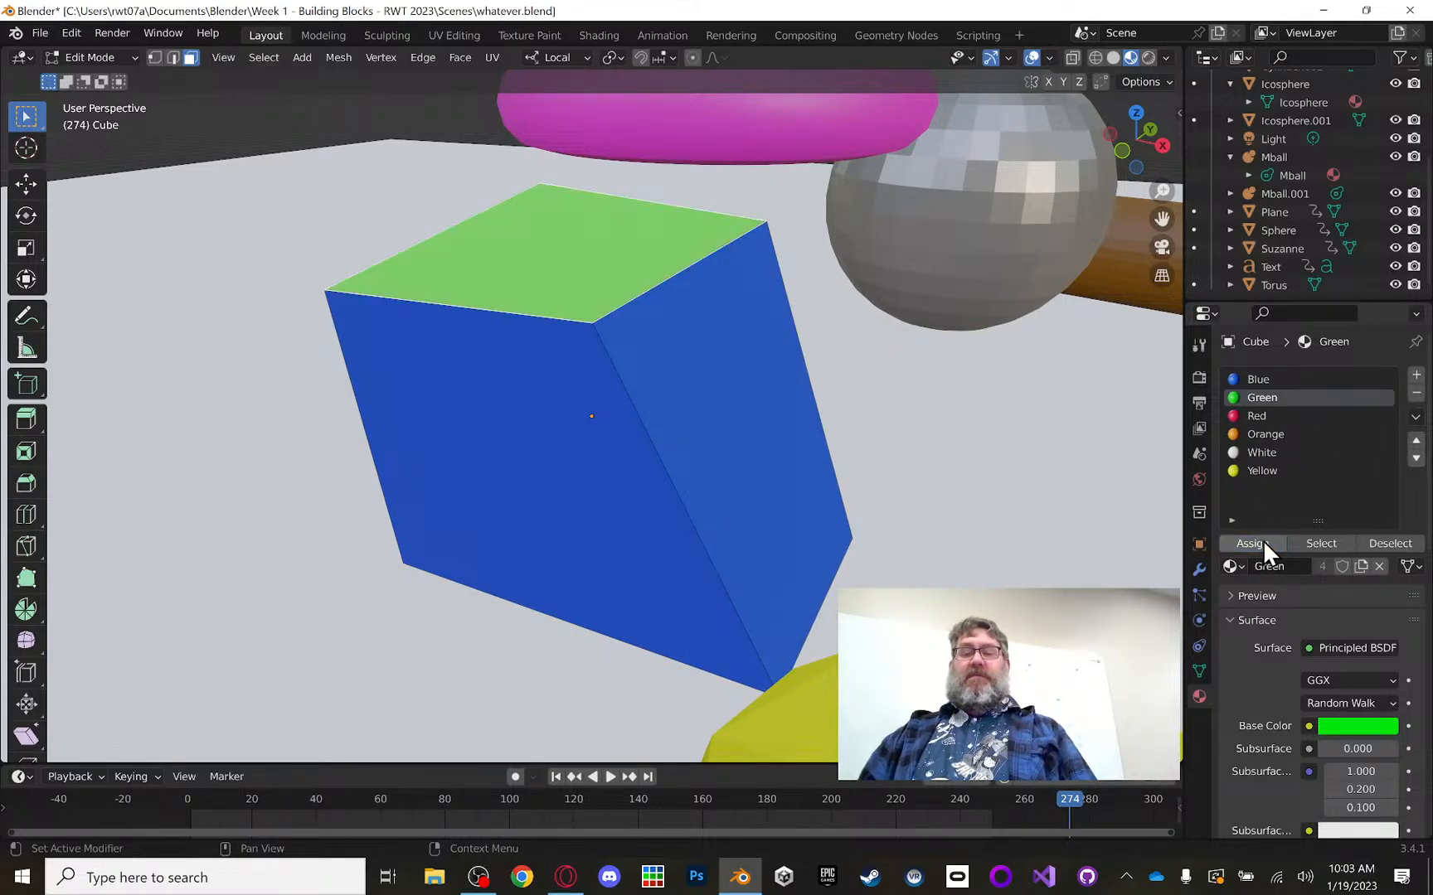
# Step: Select the cube's right side face and assign the White material to it
pyautogui.click(756, 409)
pyautogui.click(1268, 452)
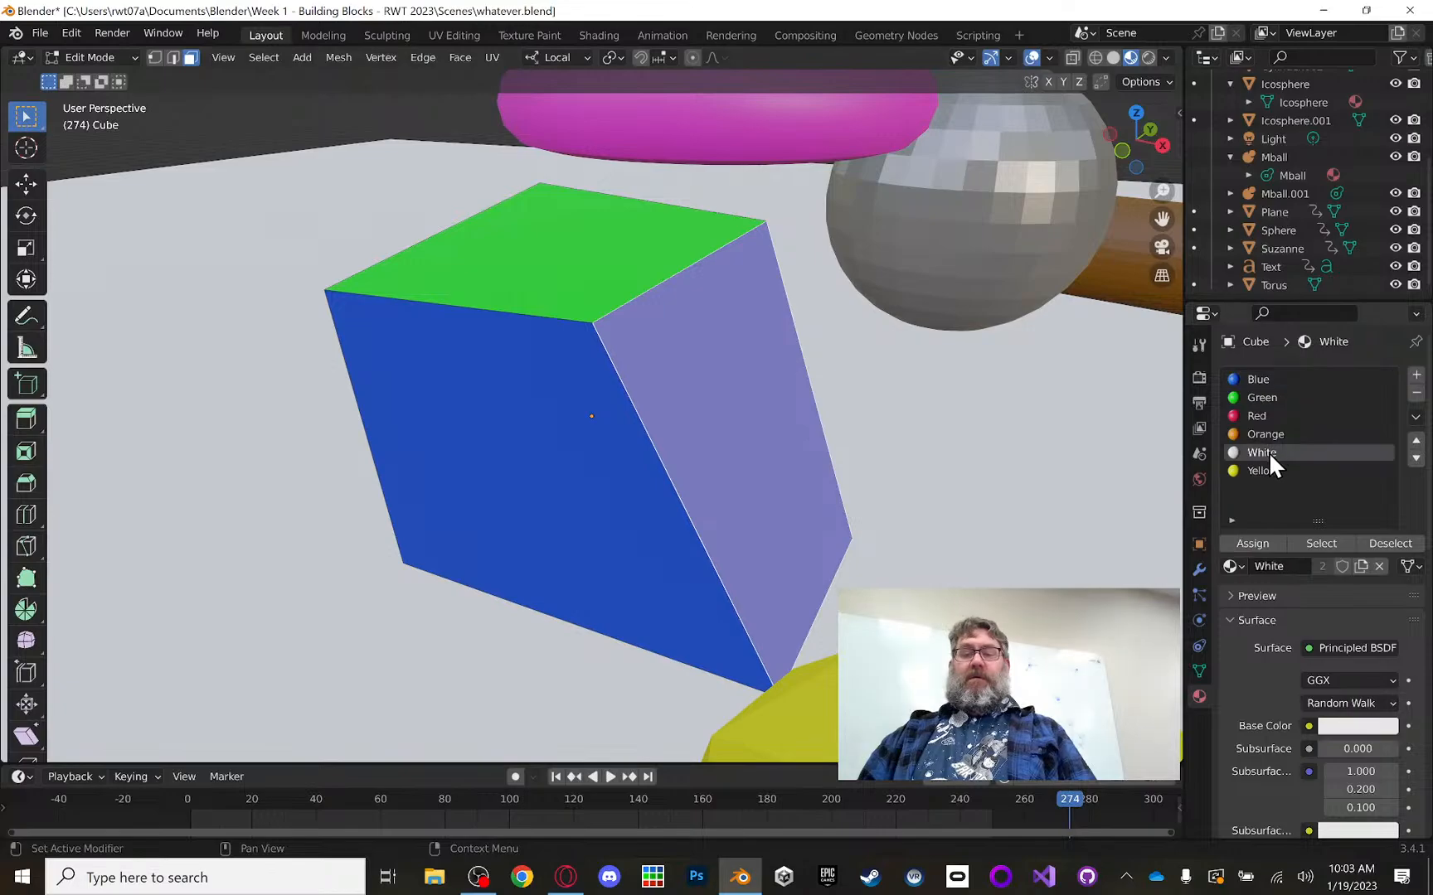
pyautogui.click(1262, 541)
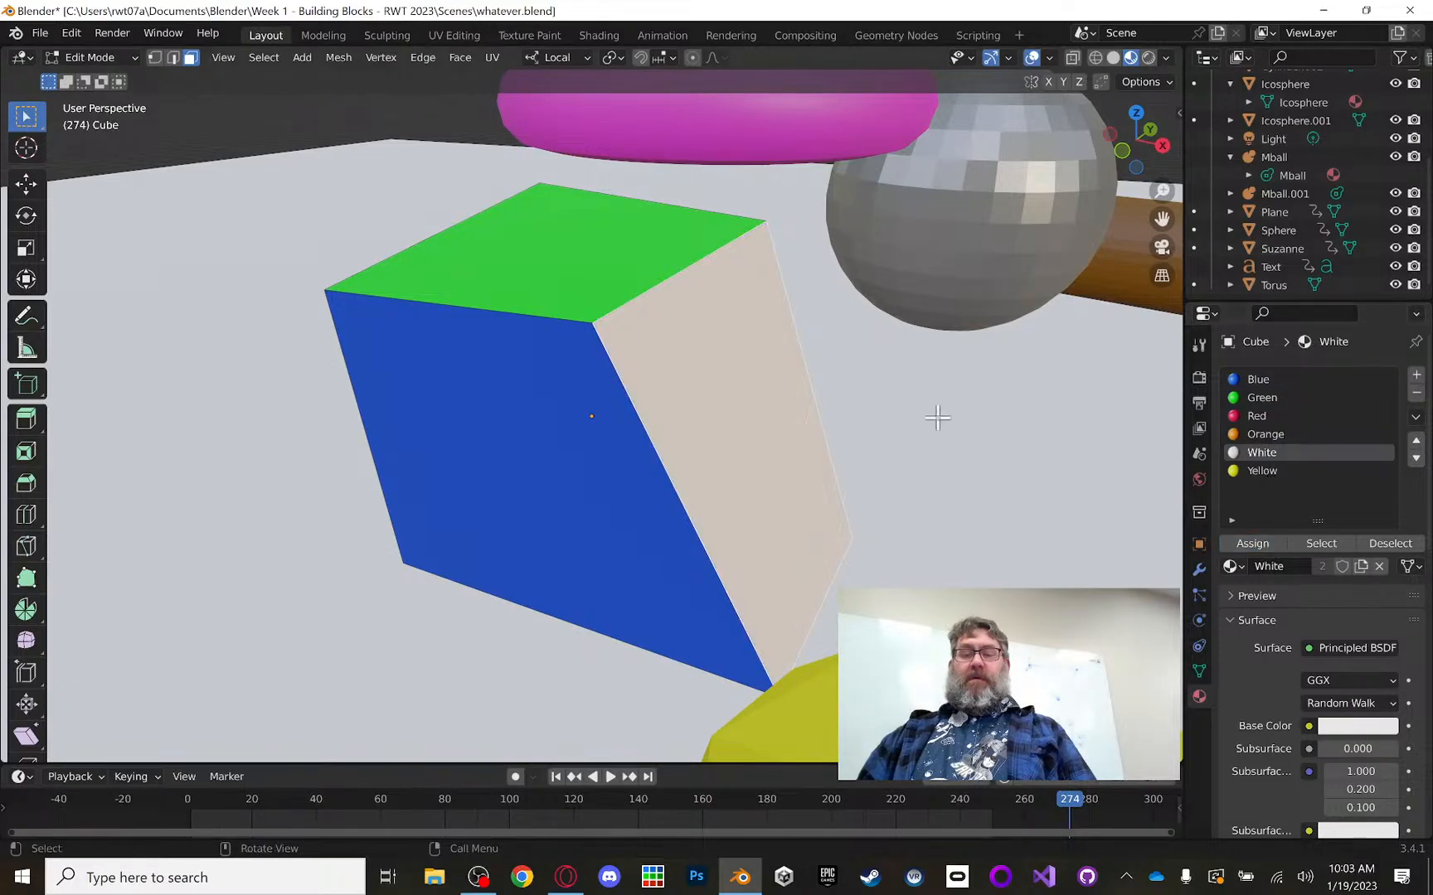
# Step: Select the blue side face just behind the White one and assign the Red material to it
pyautogui.moveTo(847, 367); pyautogui.dragTo(675, 339, button='middle')
pyautogui.click(675, 338)
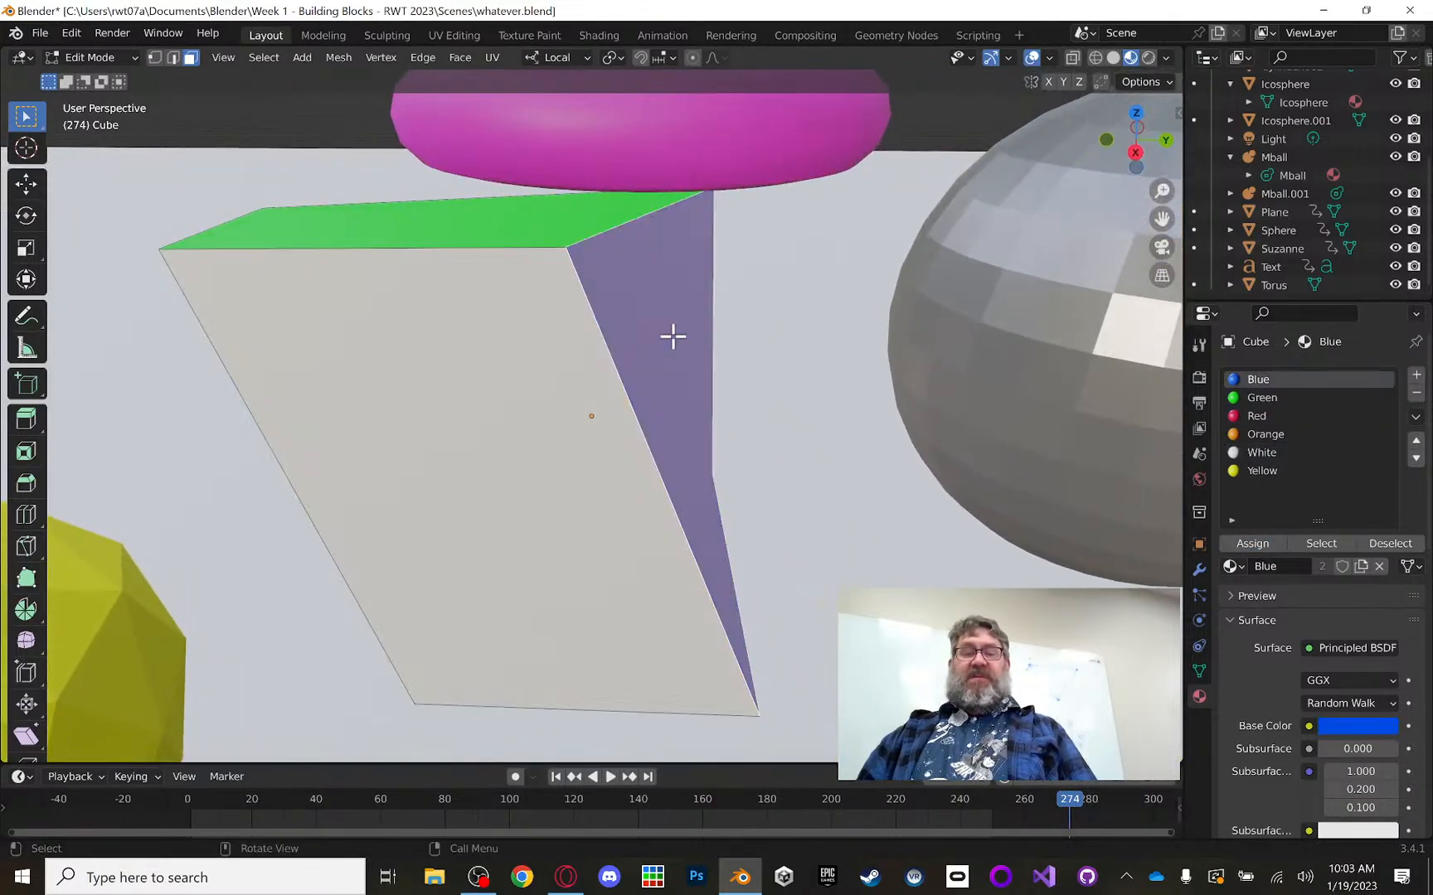
pyautogui.click(1257, 415)
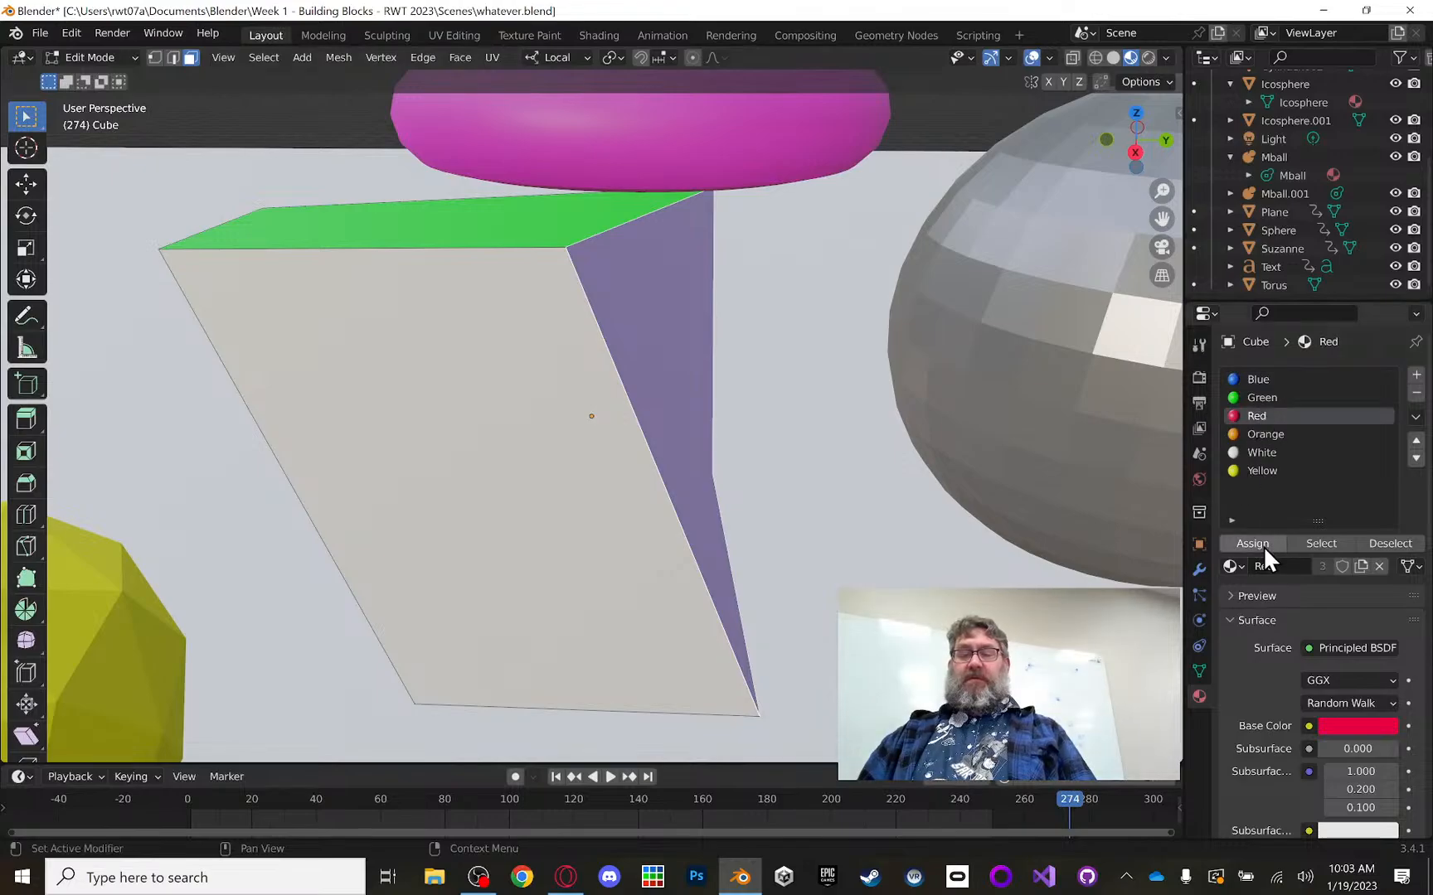
pyautogui.click(1258, 544)
# Step: Assign the Yellow material to the cube's side face opposite the White one and return to Object Mode
pyautogui.moveTo(751, 391); pyautogui.dragTo(831, 390, button='middle')
pyautogui.click(642, 359)
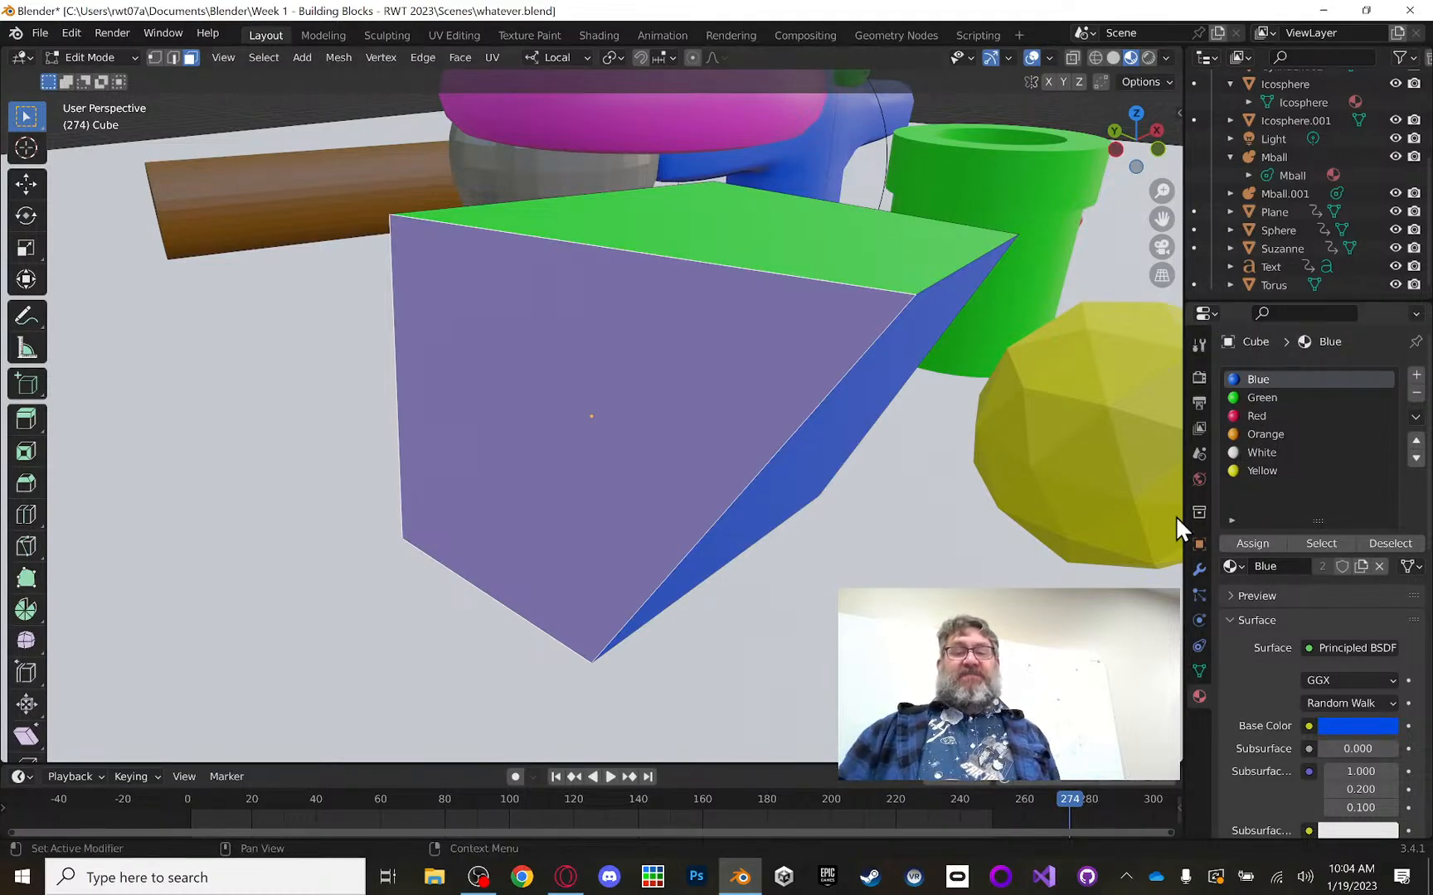
pyautogui.click(1263, 468)
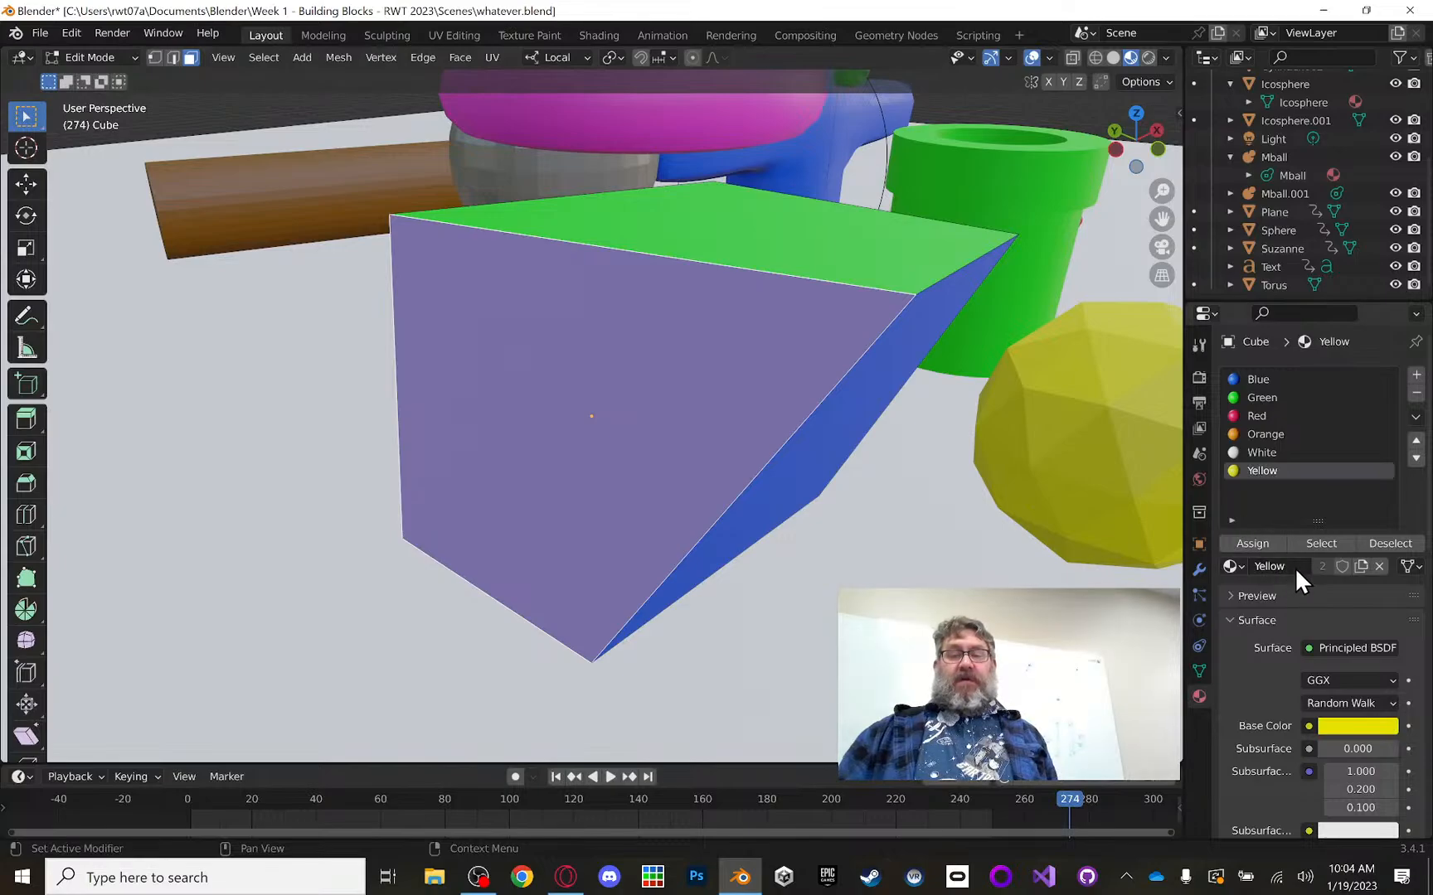
pyautogui.click(1256, 539)
pyautogui.moveTo(723, 390); pyautogui.dragTo(489, 368, button='middle')
pyautogui.moveTo(515, 389); pyautogui.dragTo(552, 457, button='middle')
pyautogui.press('Tab')
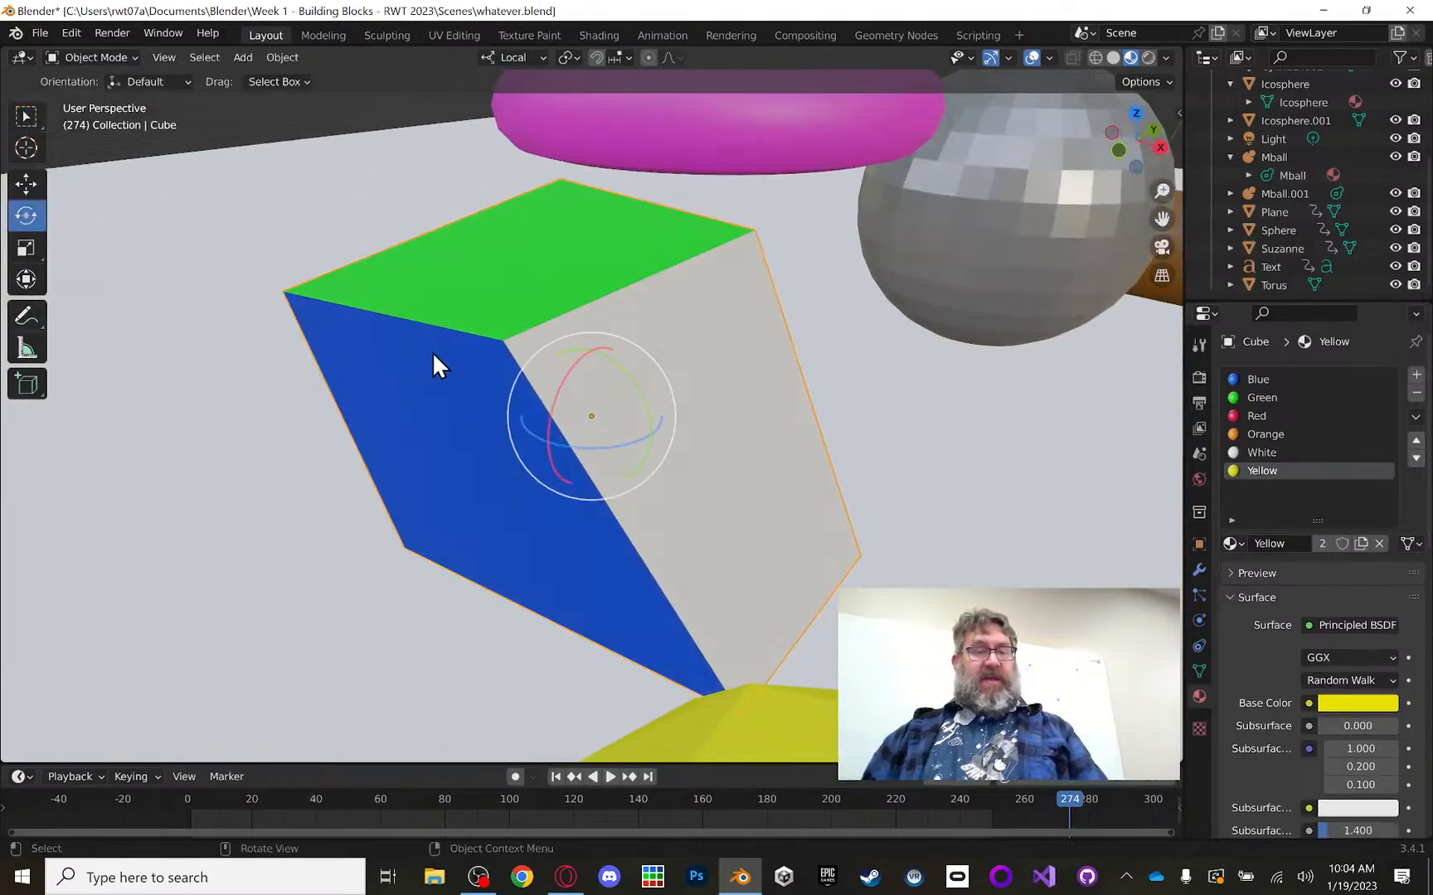
# Step: Raise the whole cube along its Z axis so that its lower part clears the ground plane
pyautogui.click(25, 184)
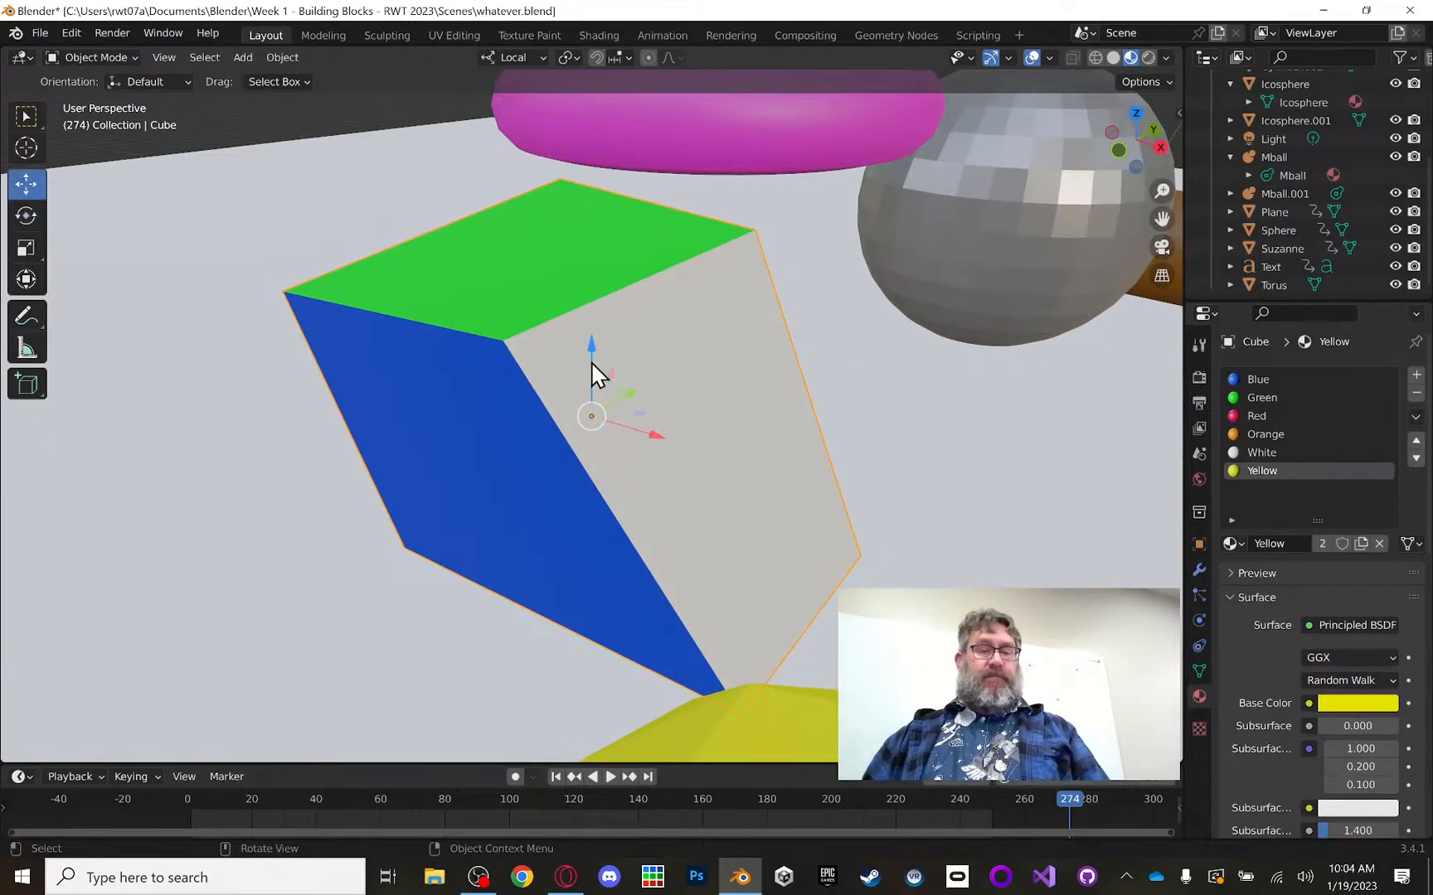
pyautogui.moveTo(594, 368); pyautogui.dragTo(608, 241)
pyautogui.moveTo(594, 368); pyautogui.dragTo(611, 419, button='middle')
pyautogui.click(608, 436)
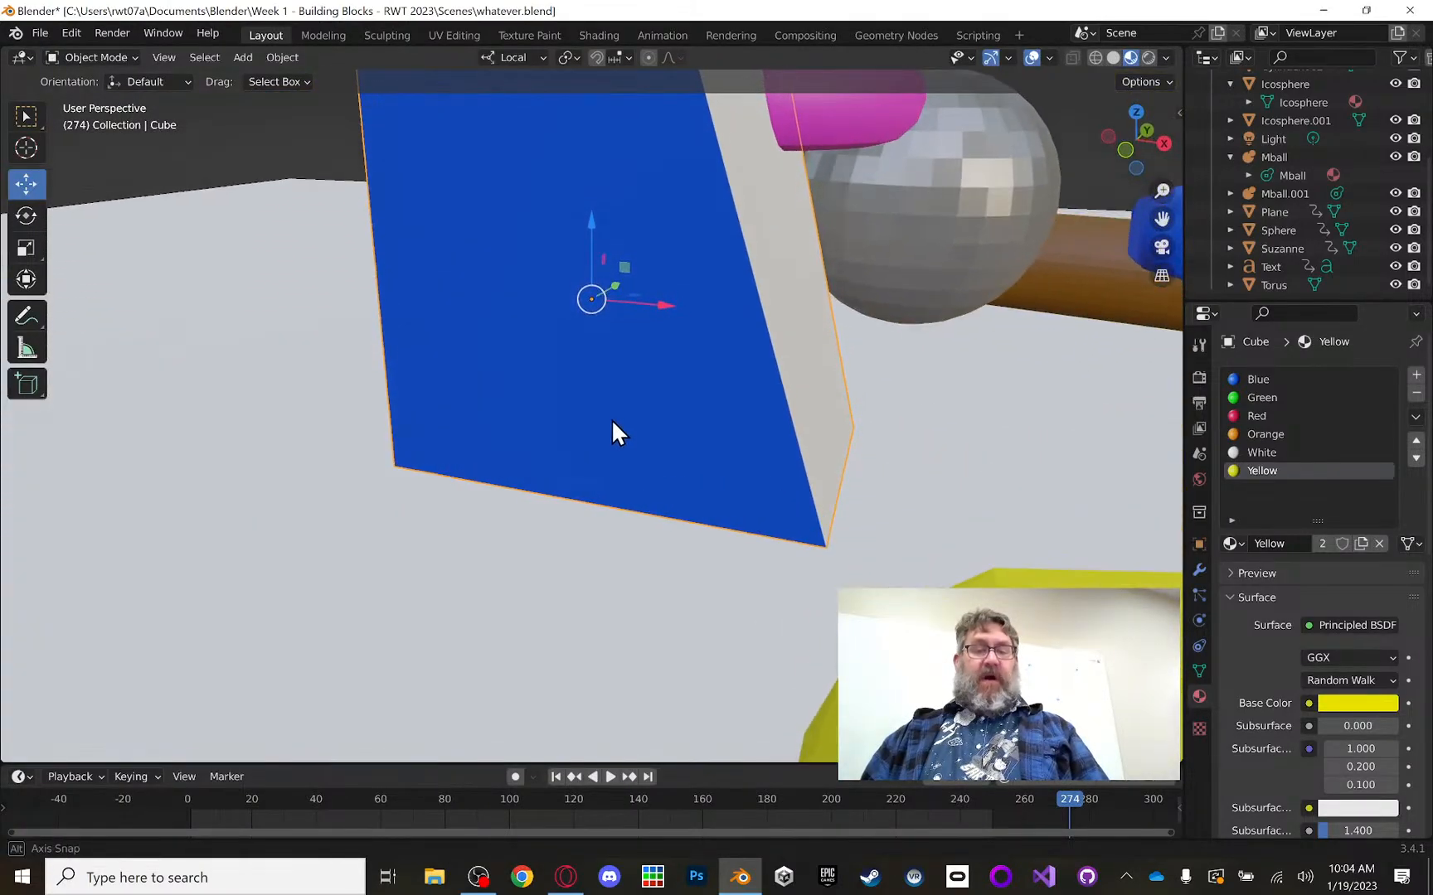
# Step: In Edit Mode, assign the Orange material to the cube's blue front face, and return to Object Mode
pyautogui.press('Tab')
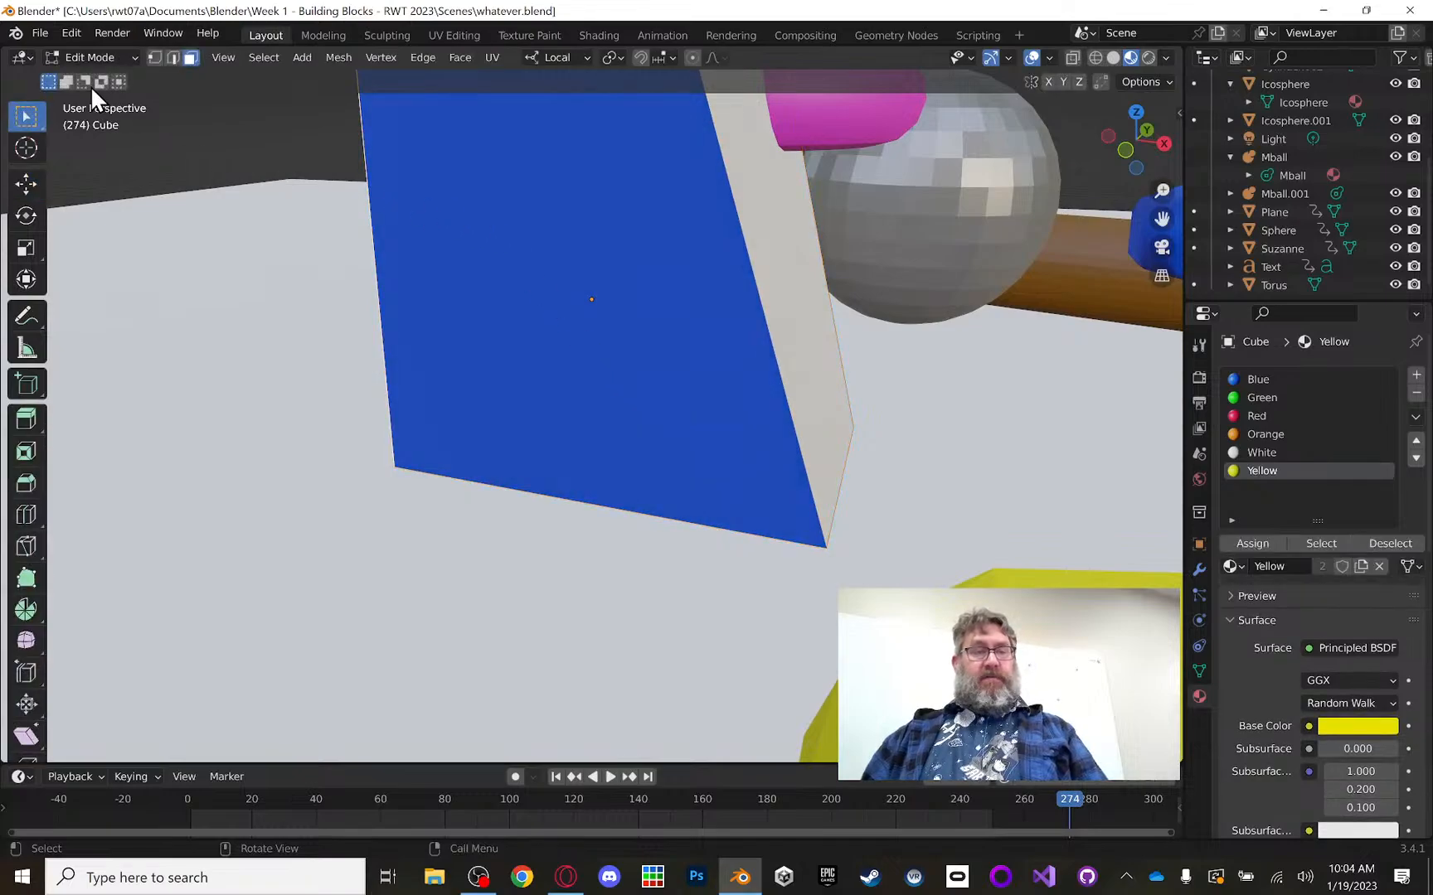
pyautogui.click(637, 307)
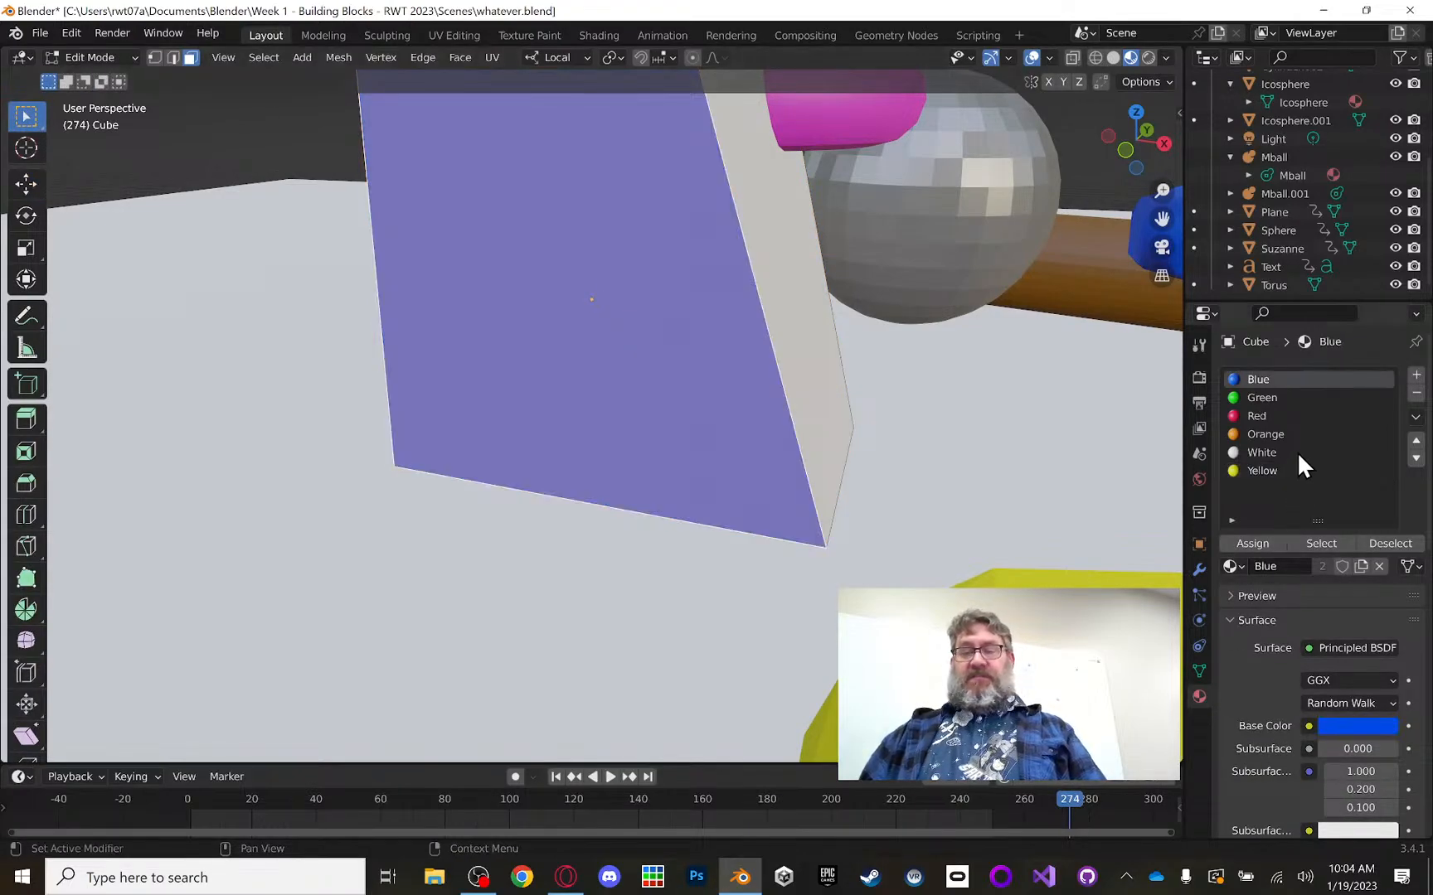
pyautogui.click(1307, 433)
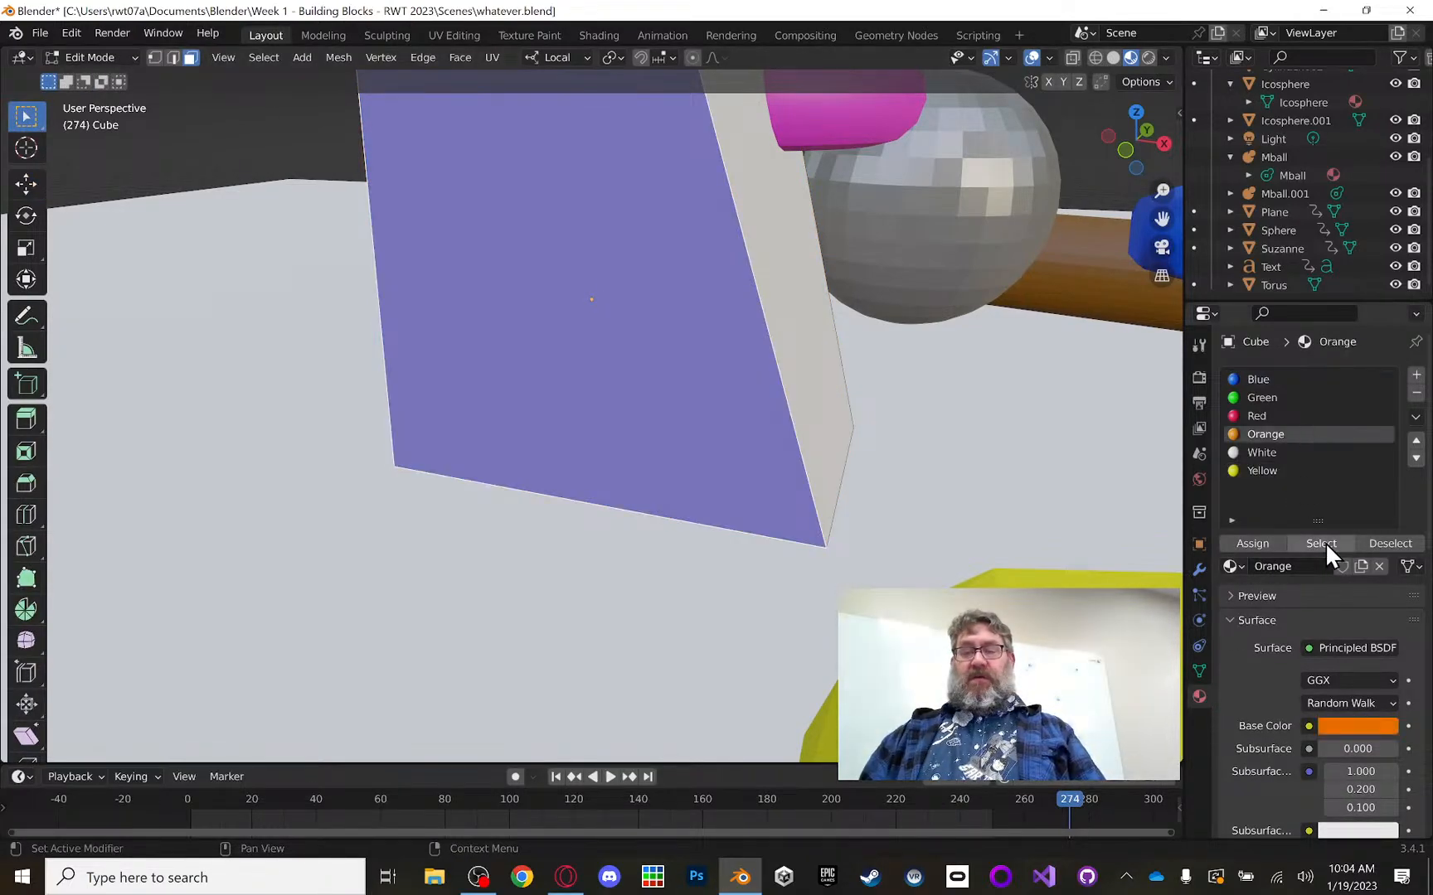
pyautogui.click(1253, 543)
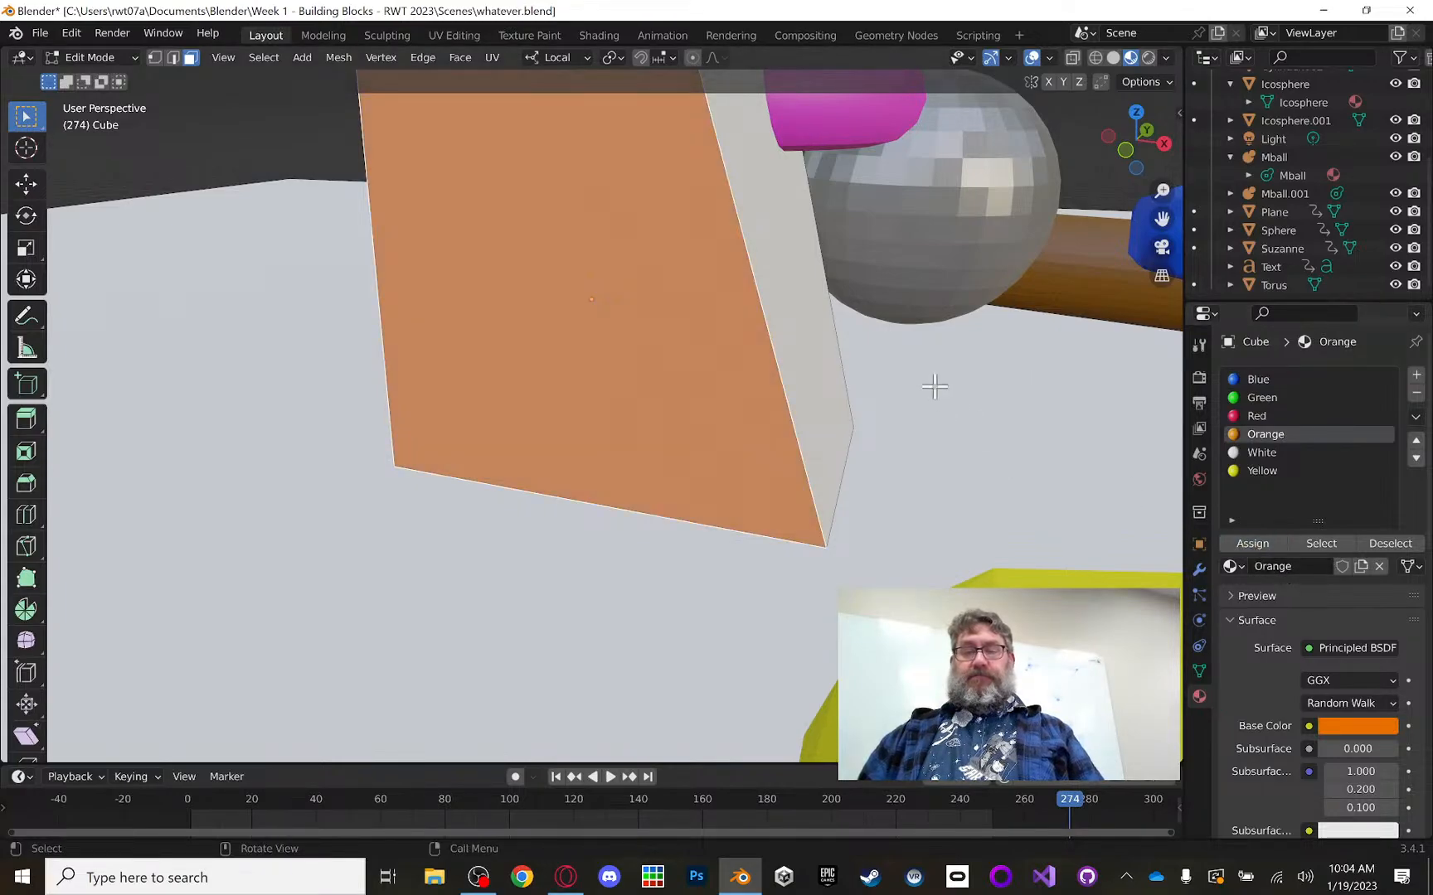
pyautogui.press('Tab')
# Step: Switch the viewport to the camera's view with the cube in Object Mode
pyautogui.scroll(-6, 896, 407)
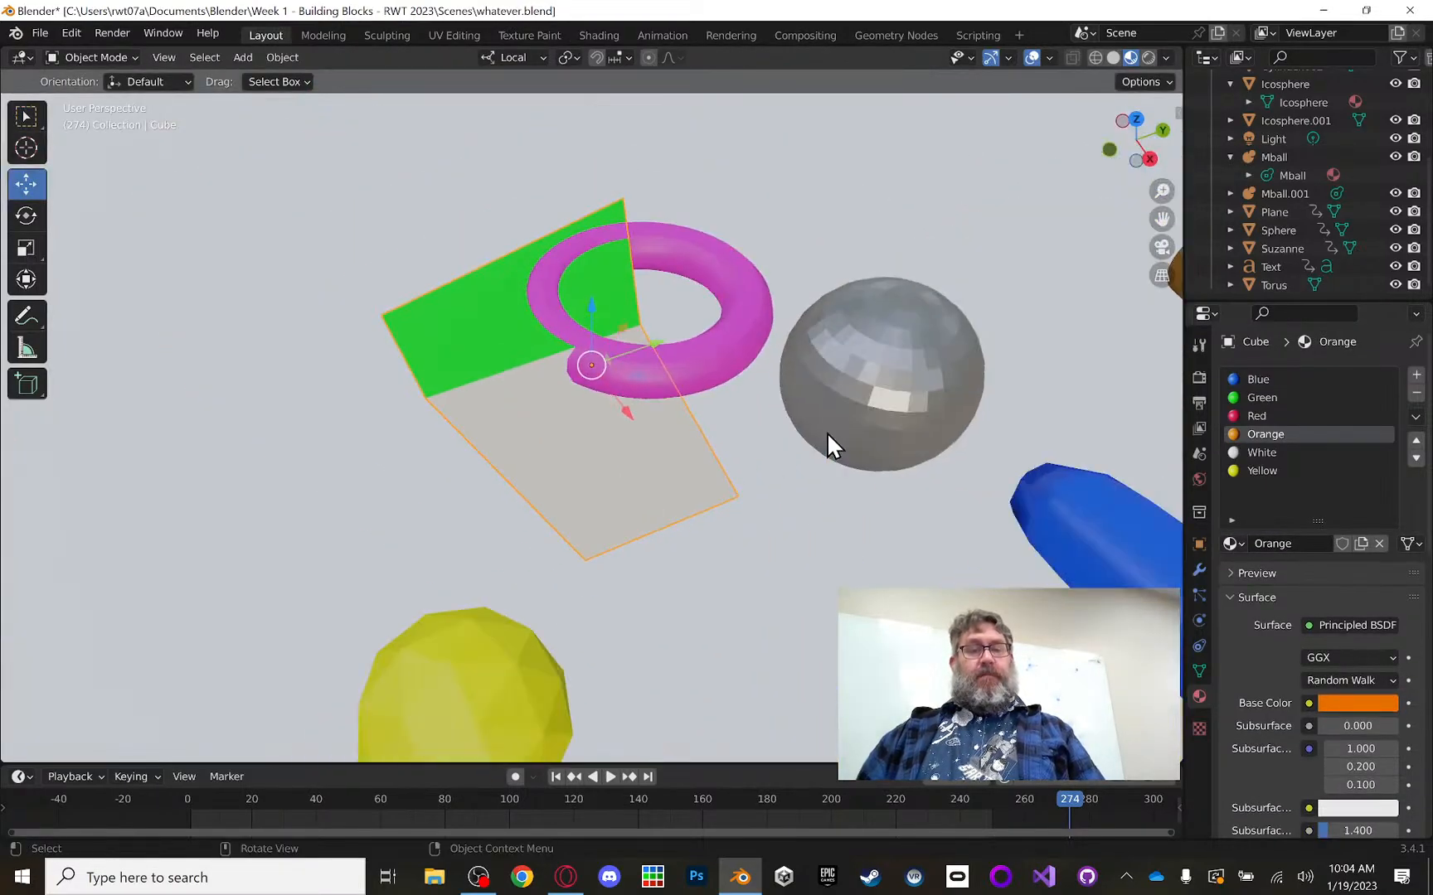
pyautogui.moveTo(792, 420)
pyautogui.mouseDown(button='middle')
pyautogui.moveTo(665, 412)
pyautogui.moveTo(756, 369)
pyautogui.moveTo(994, 377)
pyautogui.moveTo(1129, 400)
pyautogui.moveTo(1135, 435)
pyautogui.moveTo(978, 426)
pyautogui.moveTo(792, 352)
pyautogui.moveTo(784, 390)
pyautogui.mouseUp(button='middle')
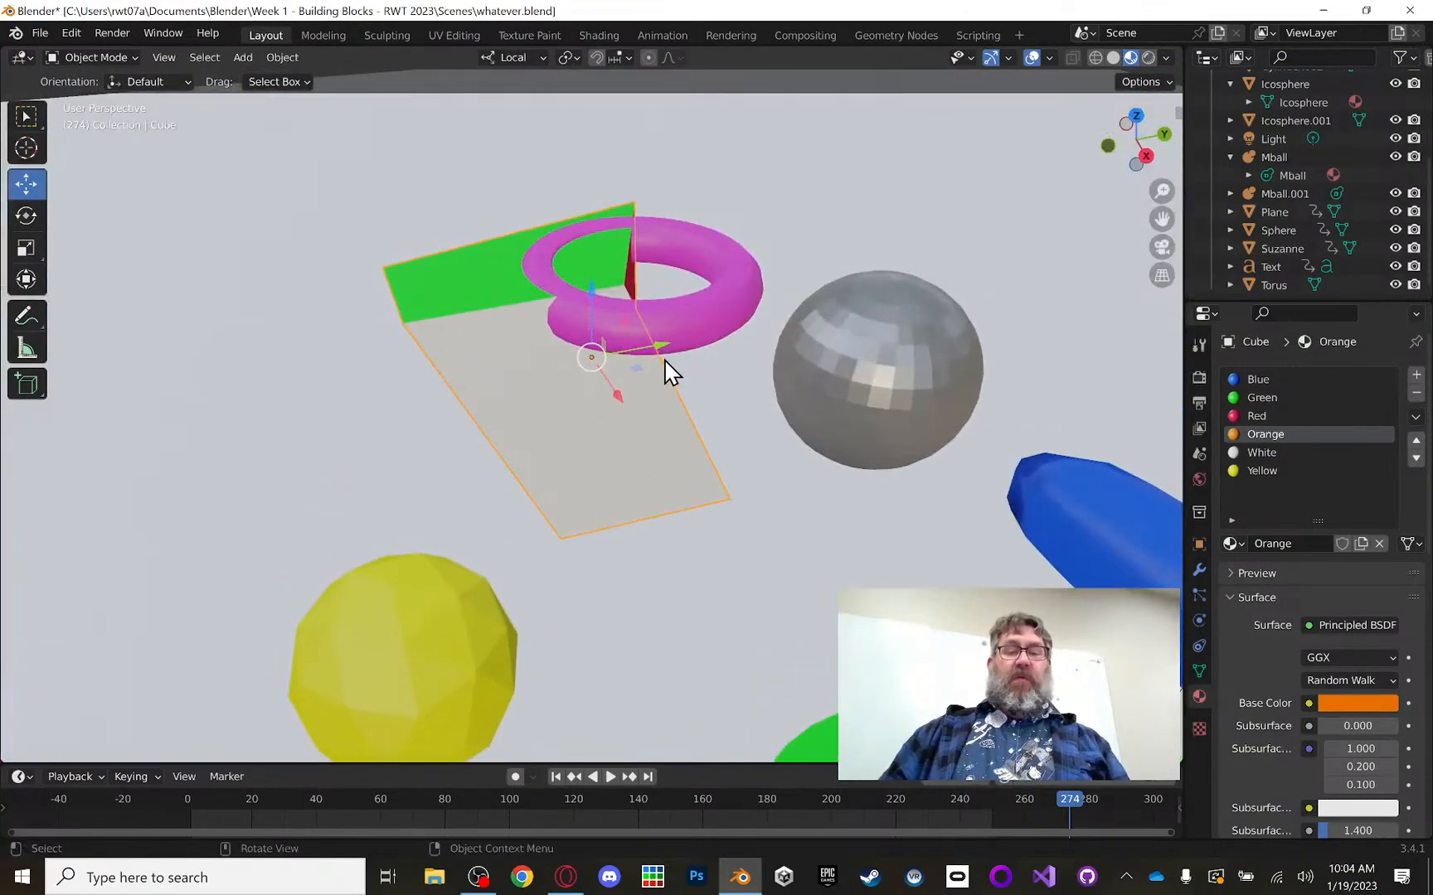
pyautogui.moveTo(669, 378); pyautogui.dragTo(574, 319, button='middle')
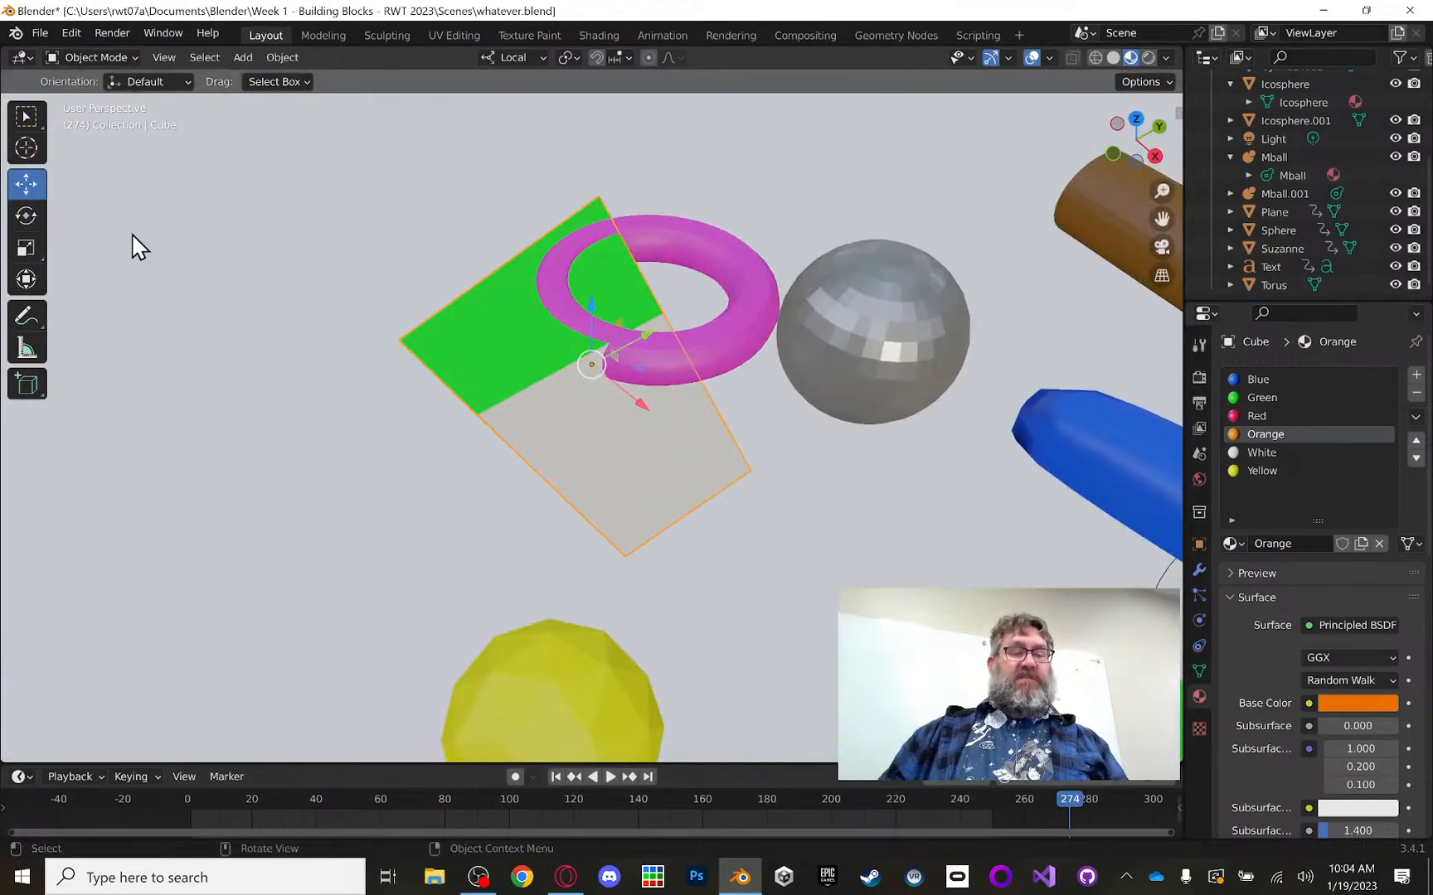
pyautogui.click(1161, 247)
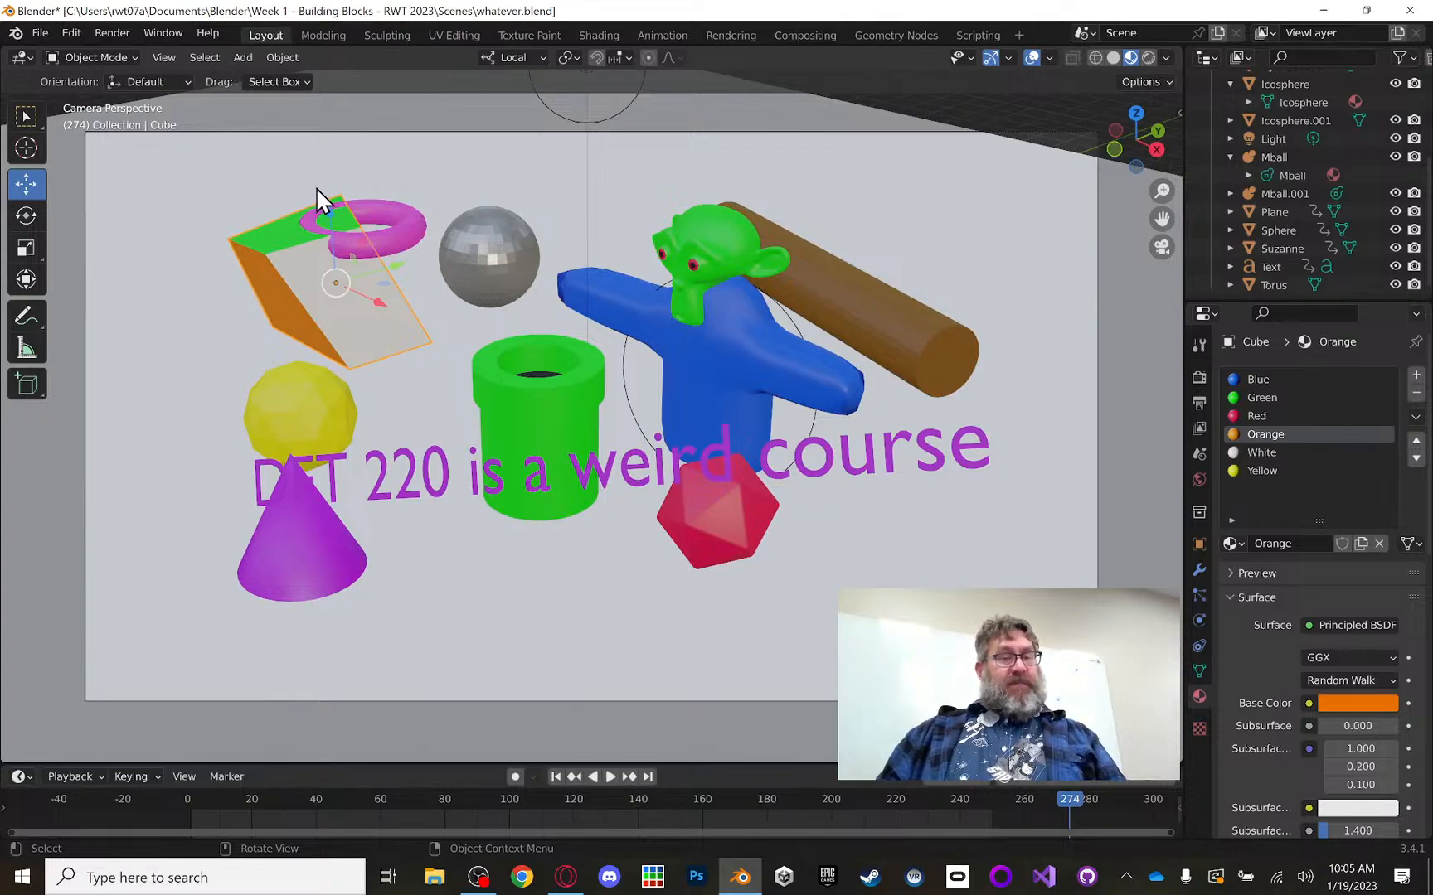
pyautogui.press('Tab')
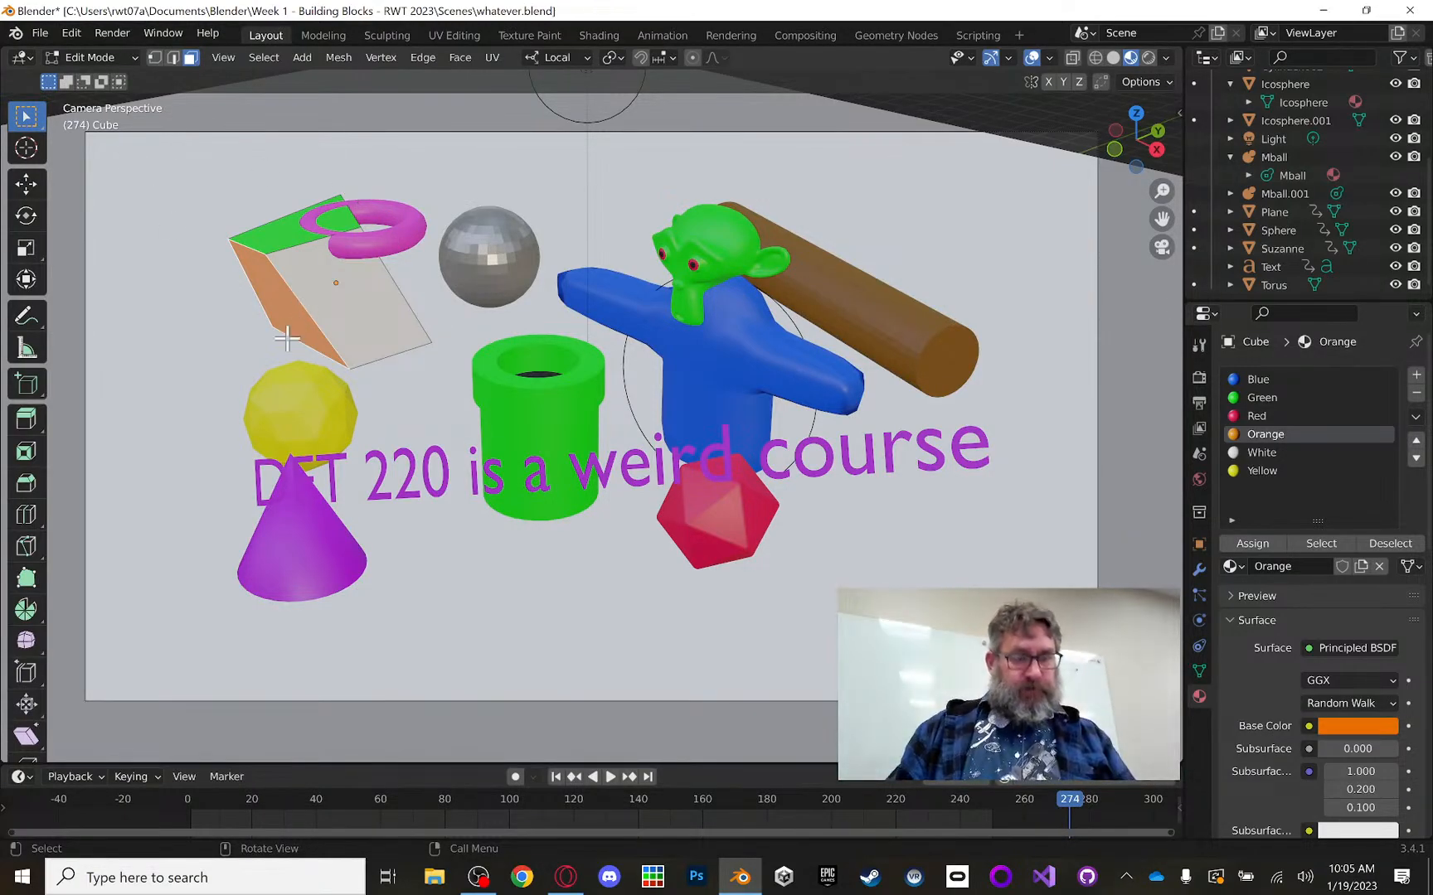
pyautogui.press('Tab')
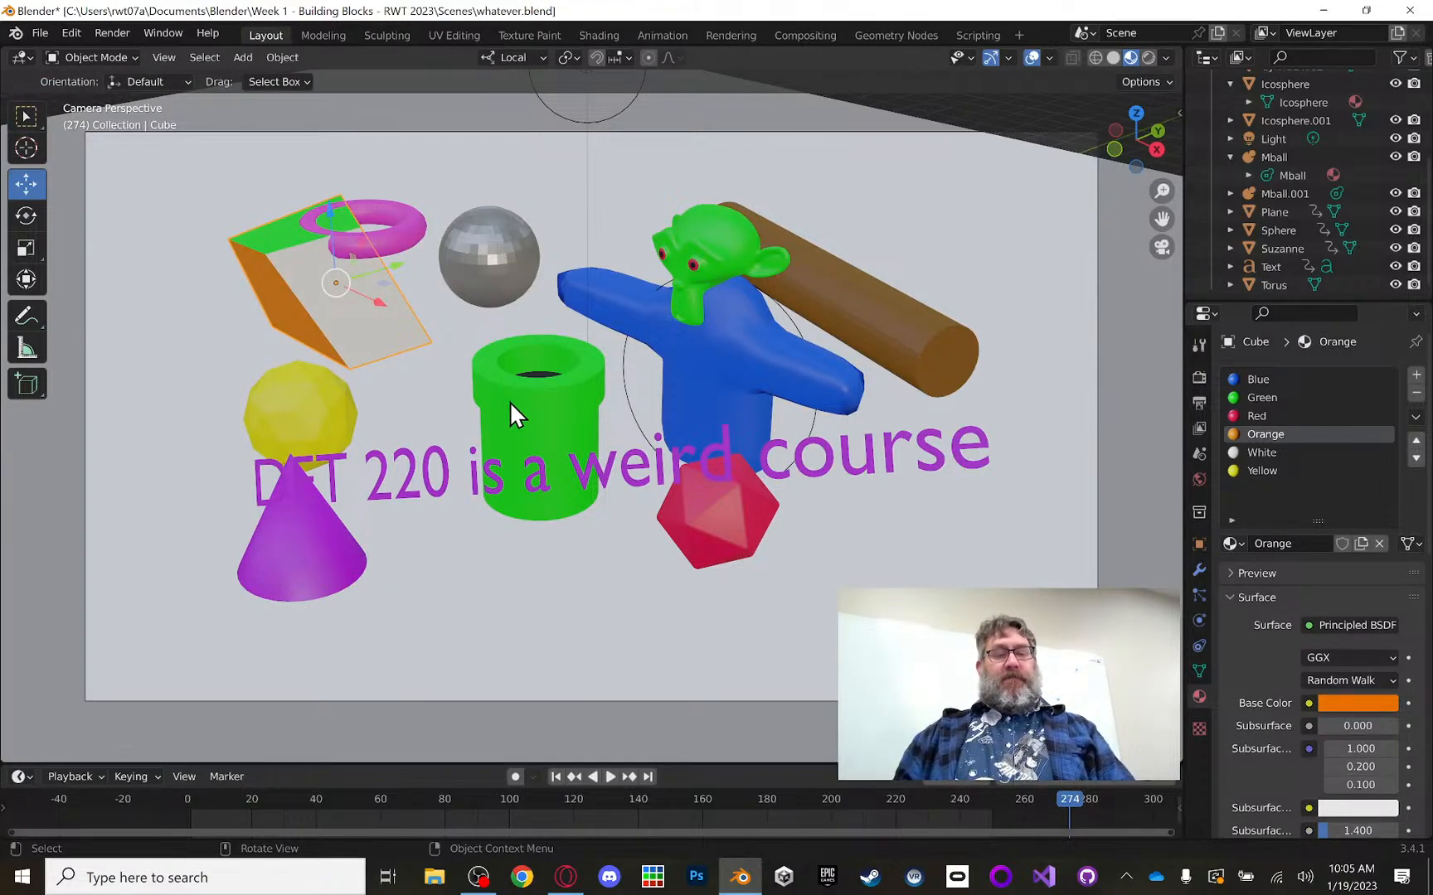
pyautogui.scroll(-2, 512, 411)
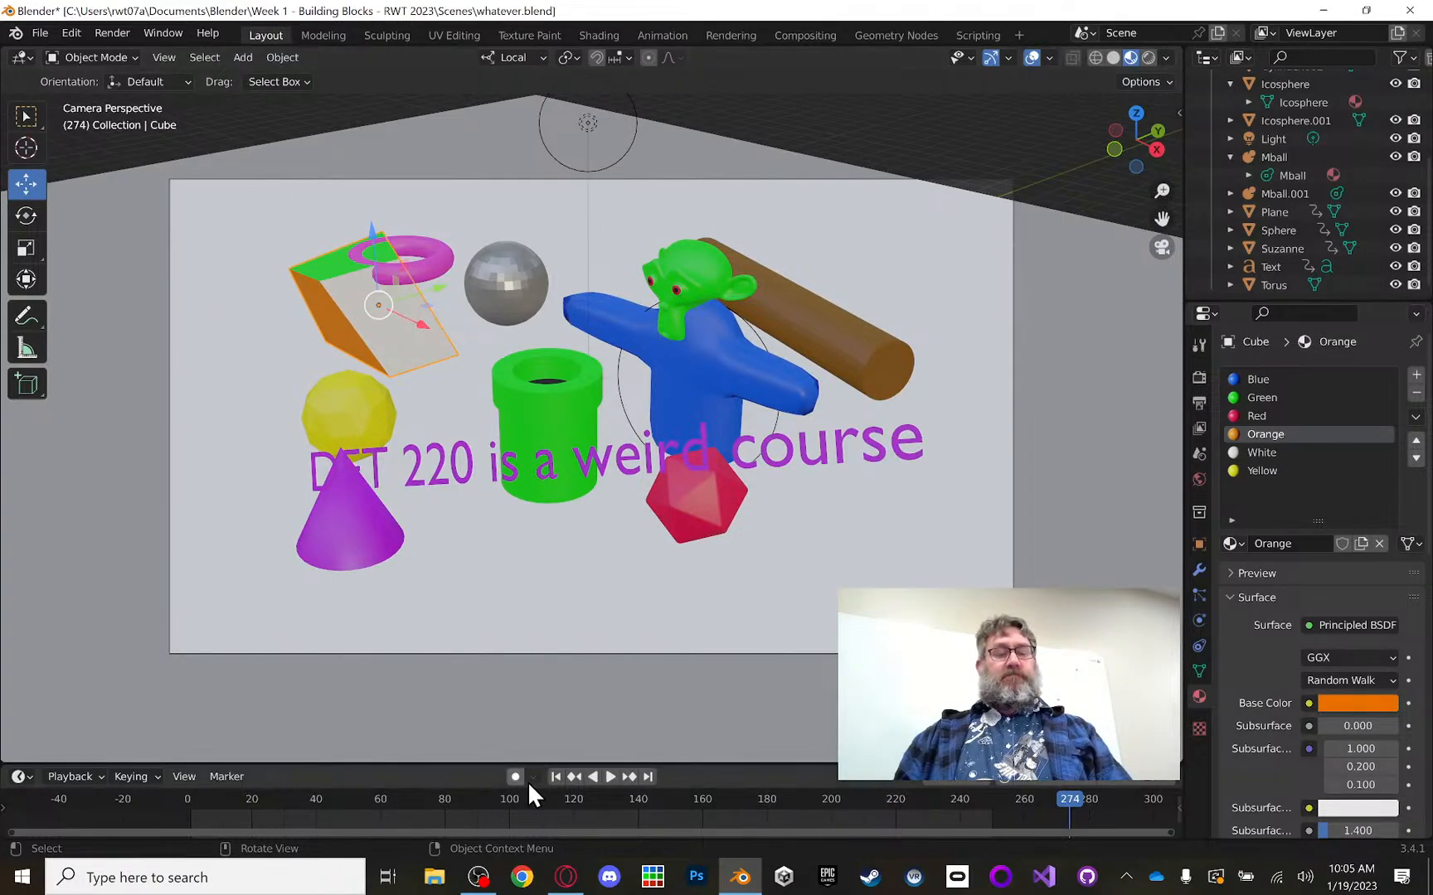
# Step: At frame 0, move the cube out of the camera frame, including -4.2041 m along local Y, and insert a keyframe
pyautogui.moveTo(1070, 799); pyautogui.dragTo(175, 740)
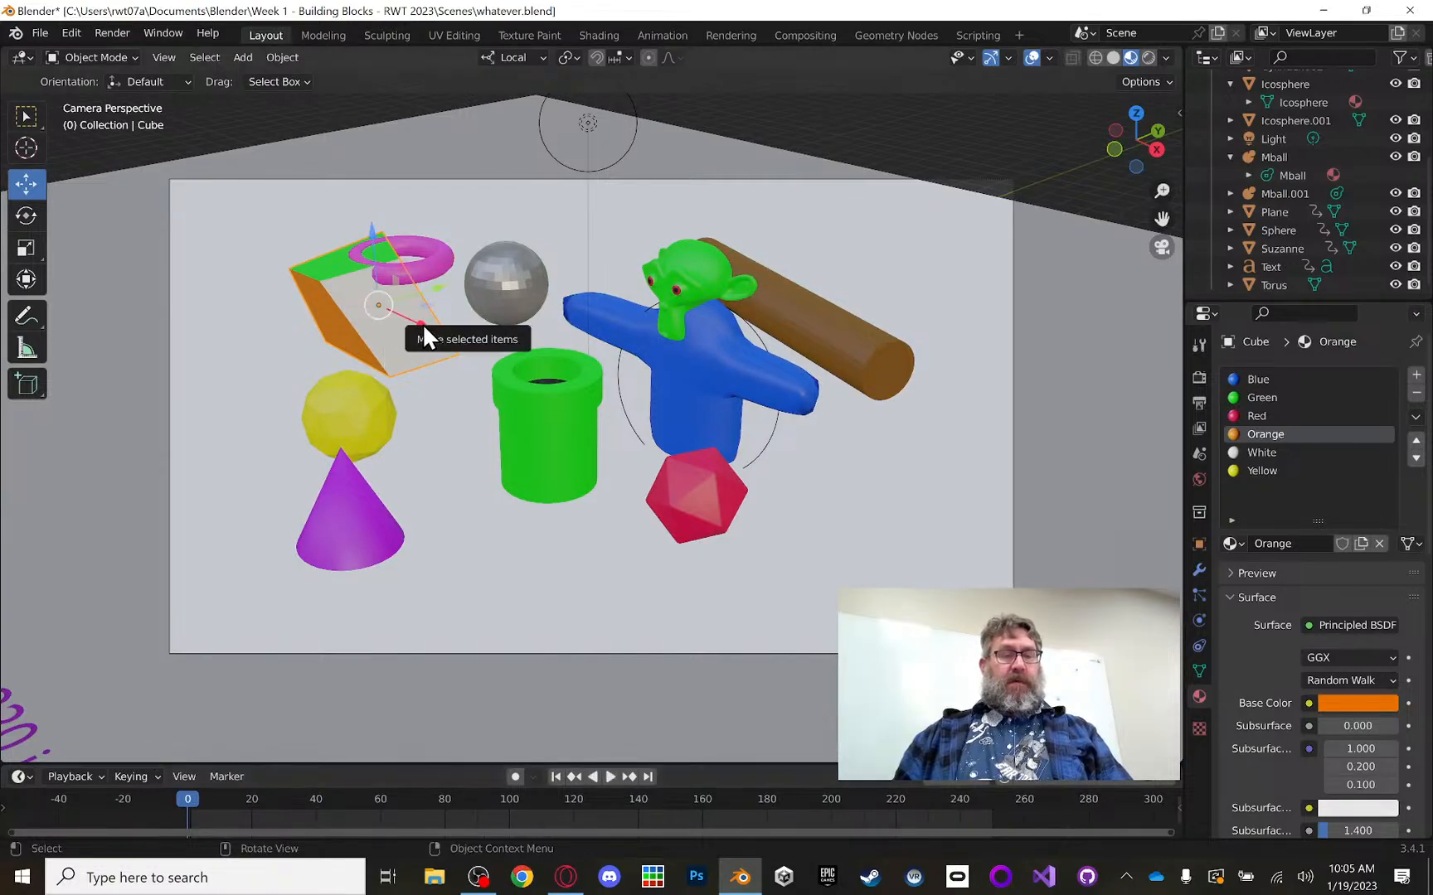
pyautogui.moveTo(422, 324); pyautogui.dragTo(73, 237)
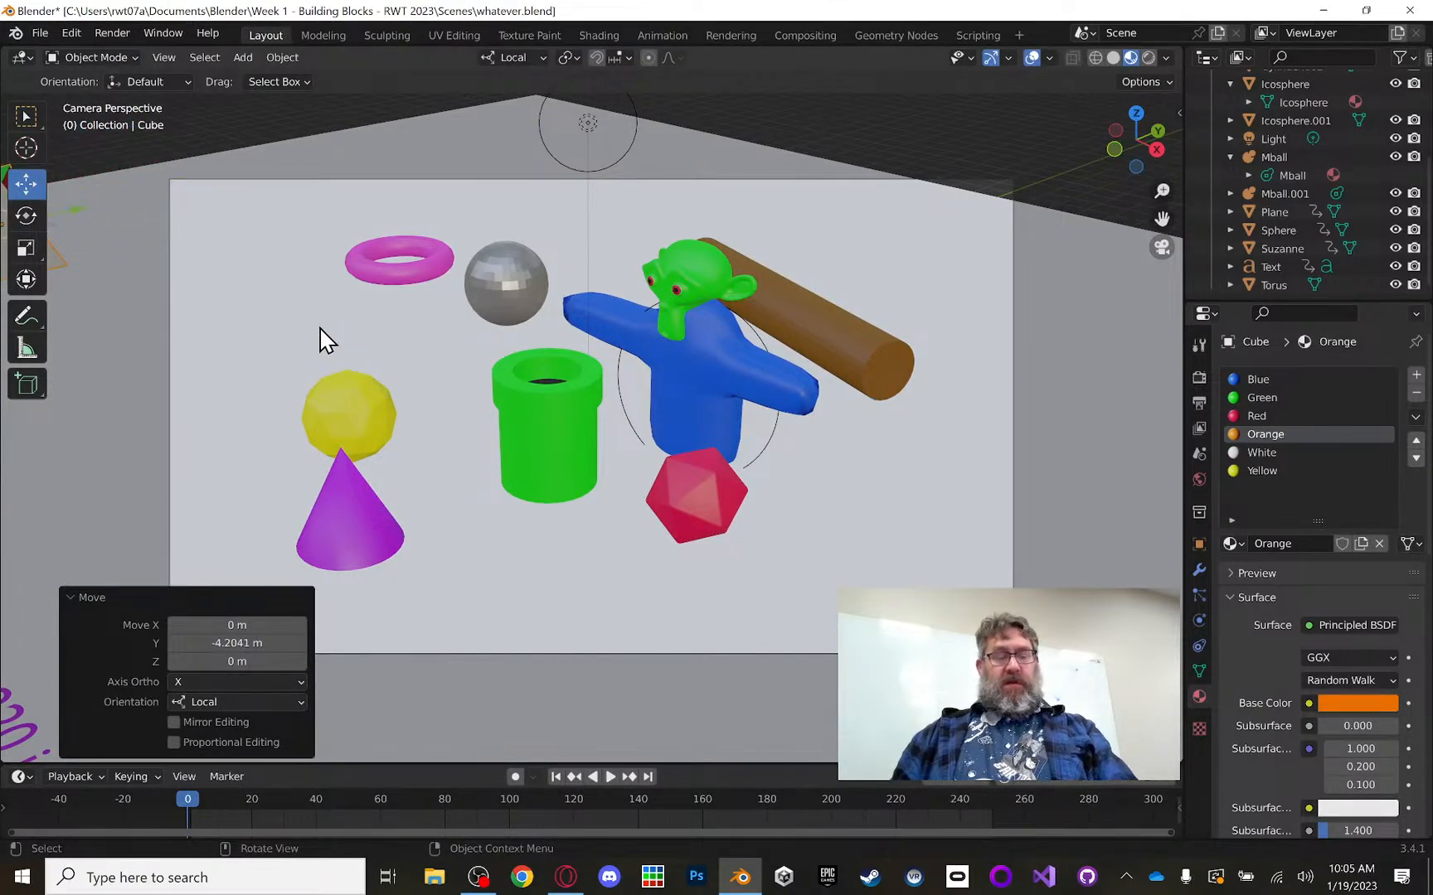
pyautogui.press('i')
pyautogui.click(284, 309)
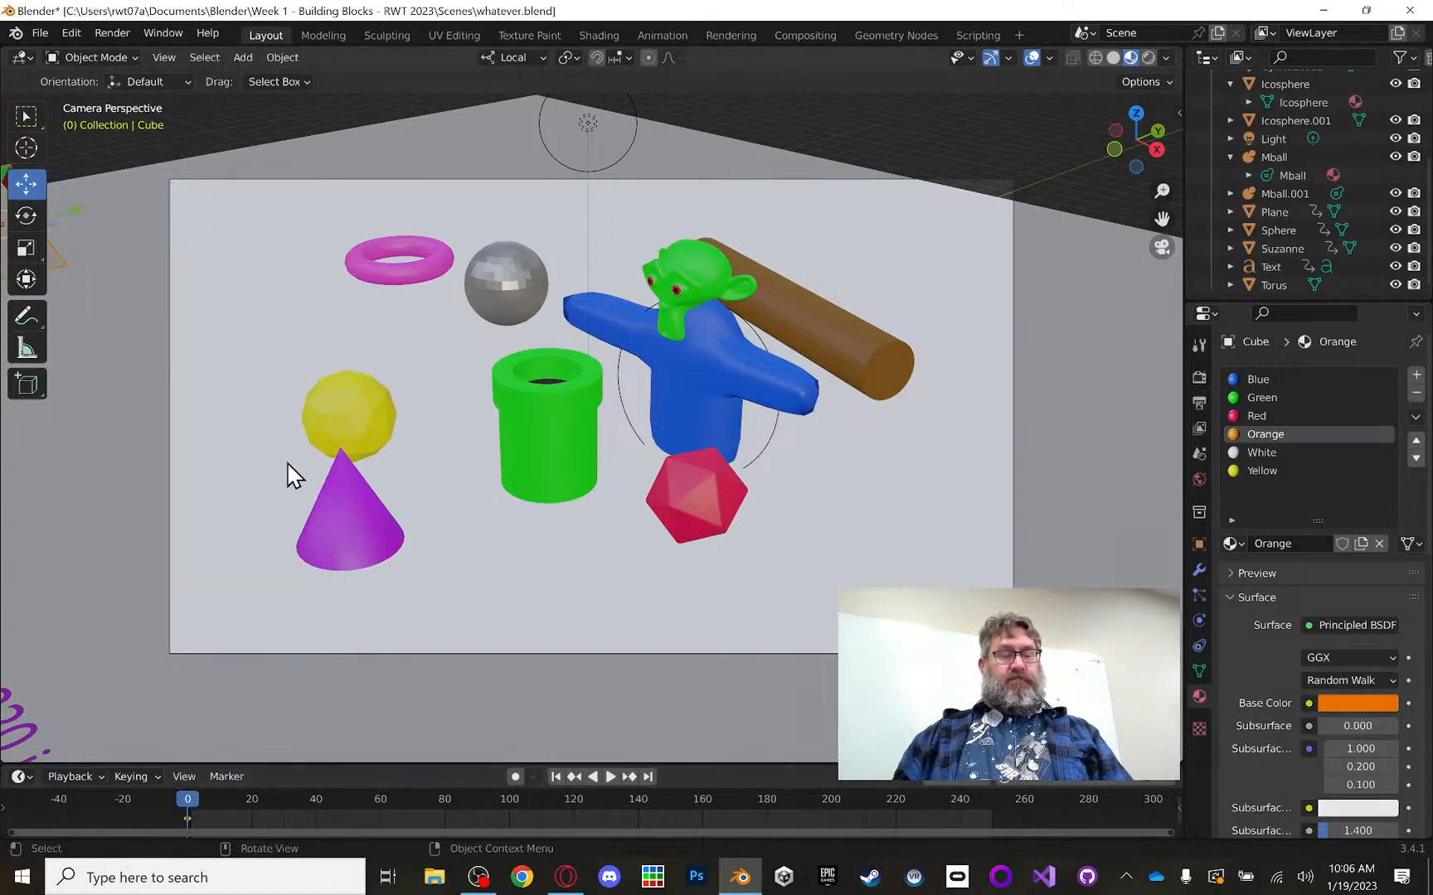
# Step: At frame 40, move the cube into the camera frame, about 10.73 m along local X and 3.98 m along local Y
pyautogui.press('space')
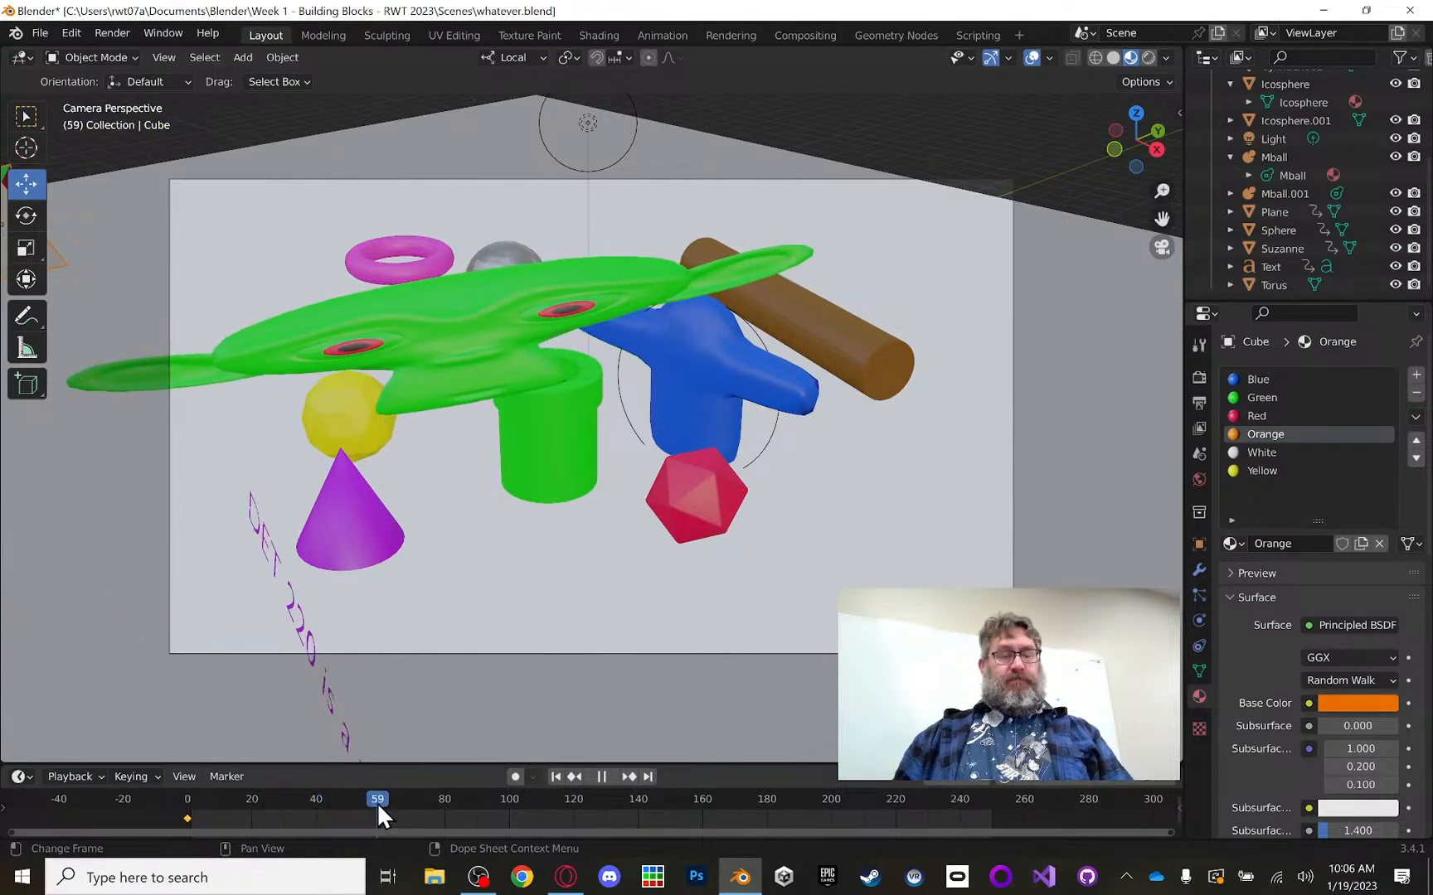
pyautogui.moveTo(350, 806); pyautogui.dragTo(316, 805)
pyautogui.press('space')
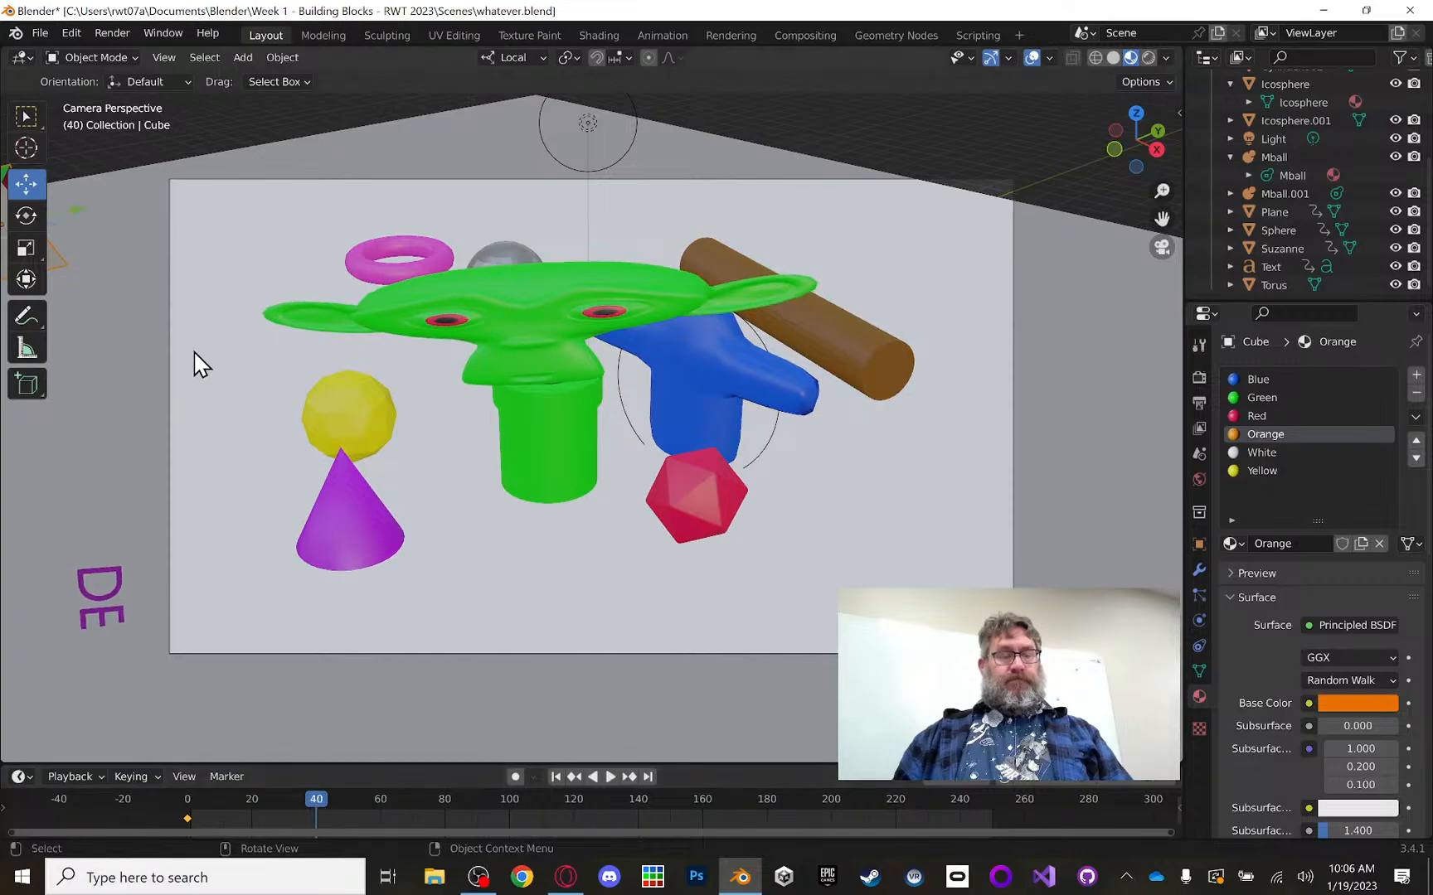
pyautogui.scroll(-1, 193, 350)
pyautogui.moveTo(150, 256); pyautogui.dragTo(421, 309)
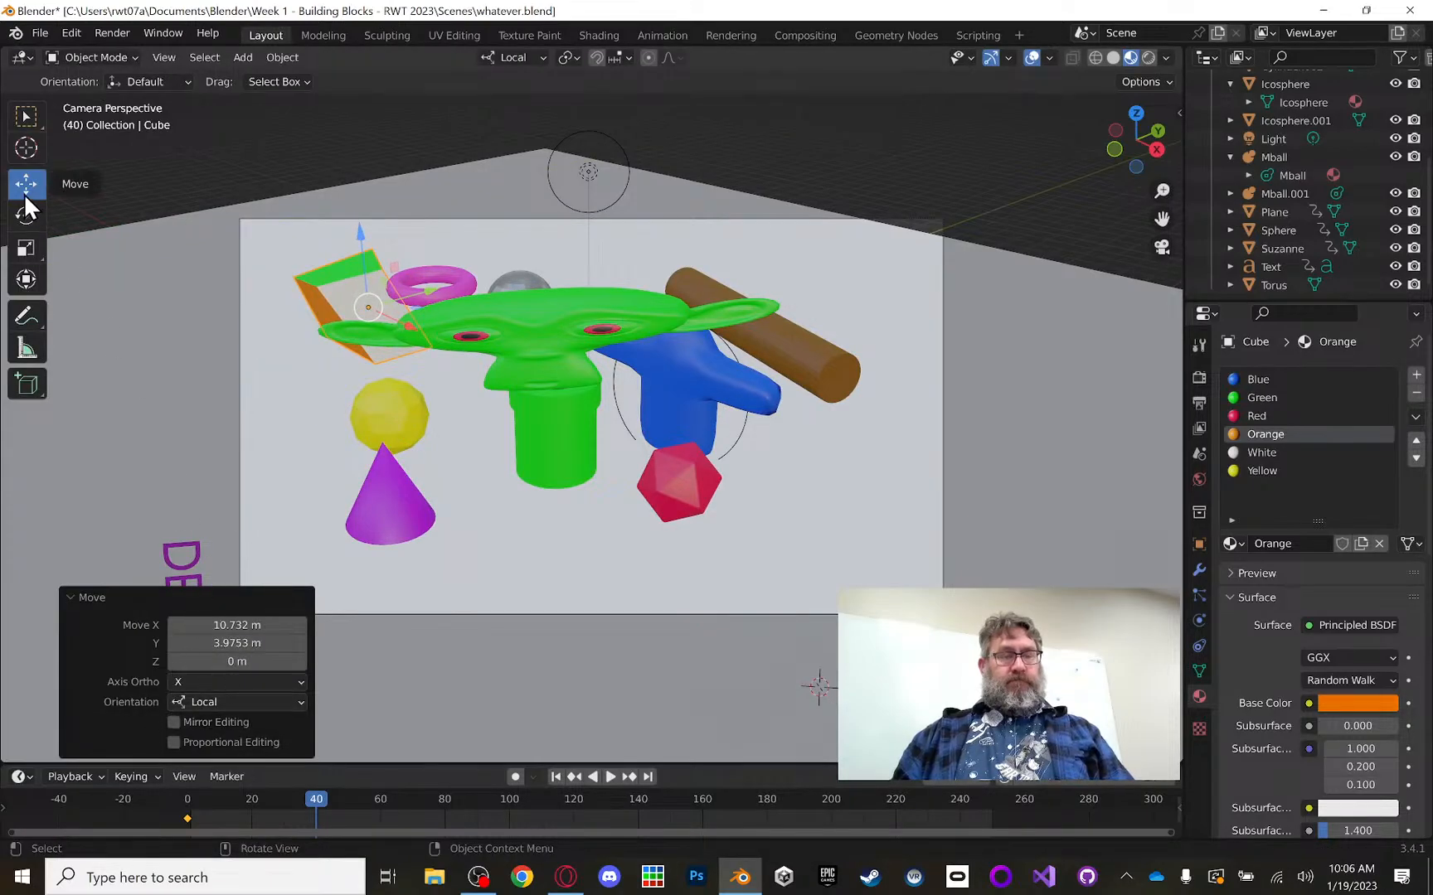
# Step: Rotate the cube about -171° on local X and -22.5° on local Y, and insert a Location, Rotation & Scale keyframe at frame 40
pyautogui.click(27, 217)
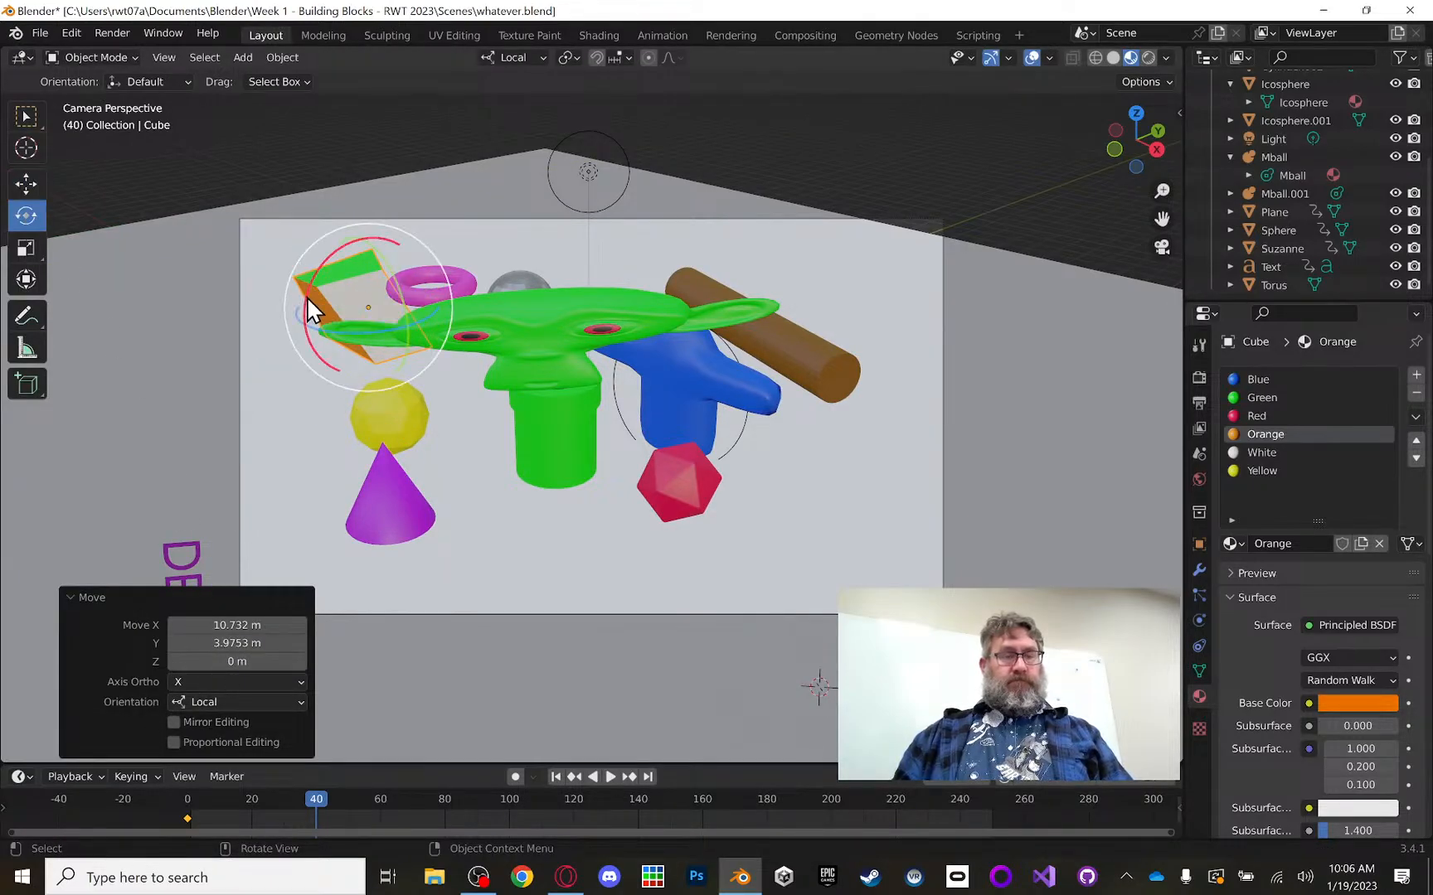
pyautogui.moveTo(307, 292); pyautogui.dragTo(820, 340)
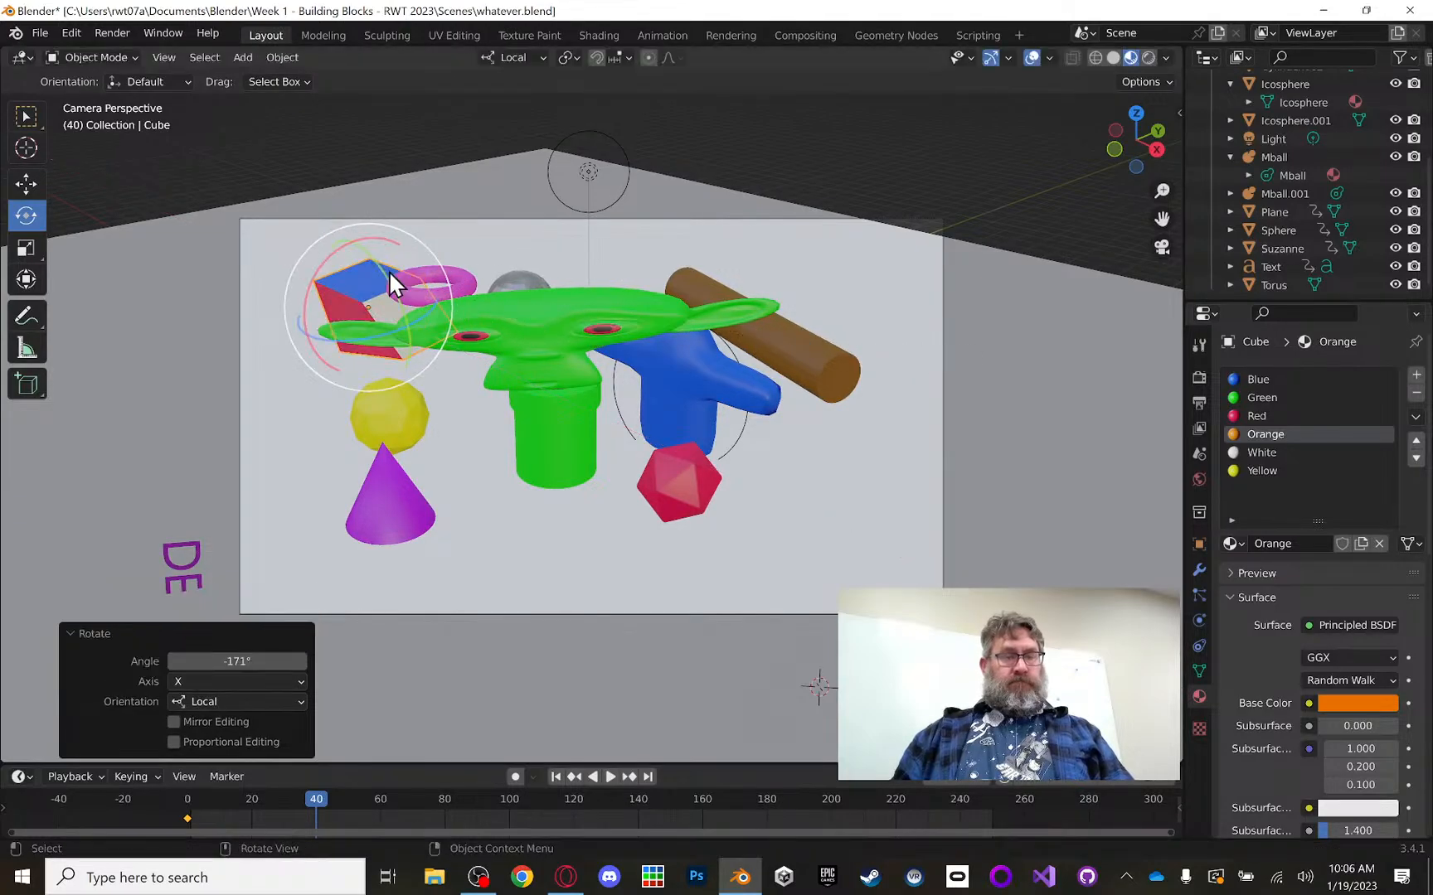
pyautogui.moveTo(371, 253); pyautogui.dragTo(399, 249)
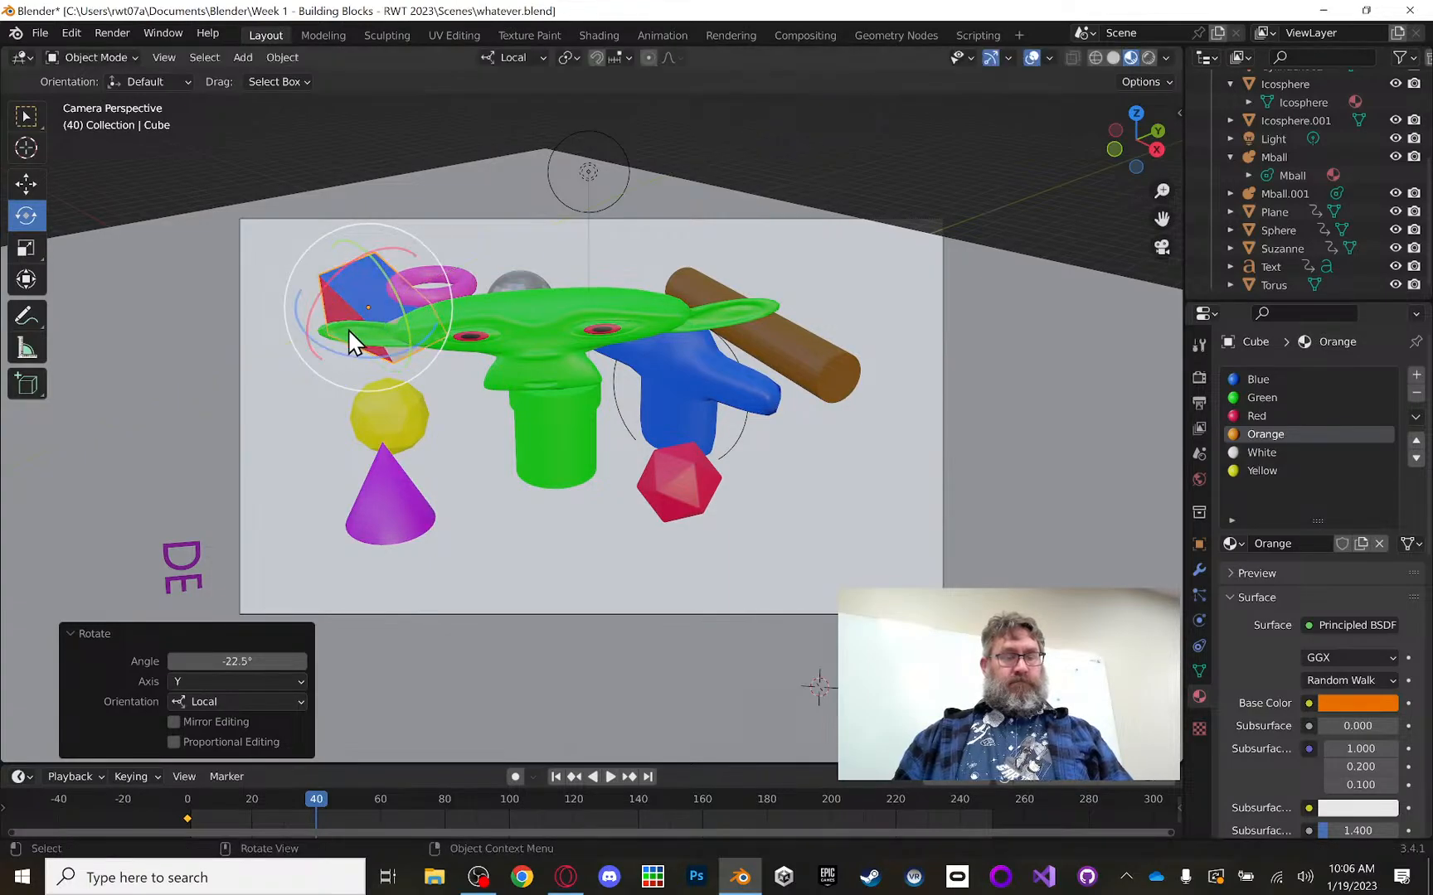
pyautogui.moveTo(347, 328); pyautogui.dragTo(274, 319, button='middle')
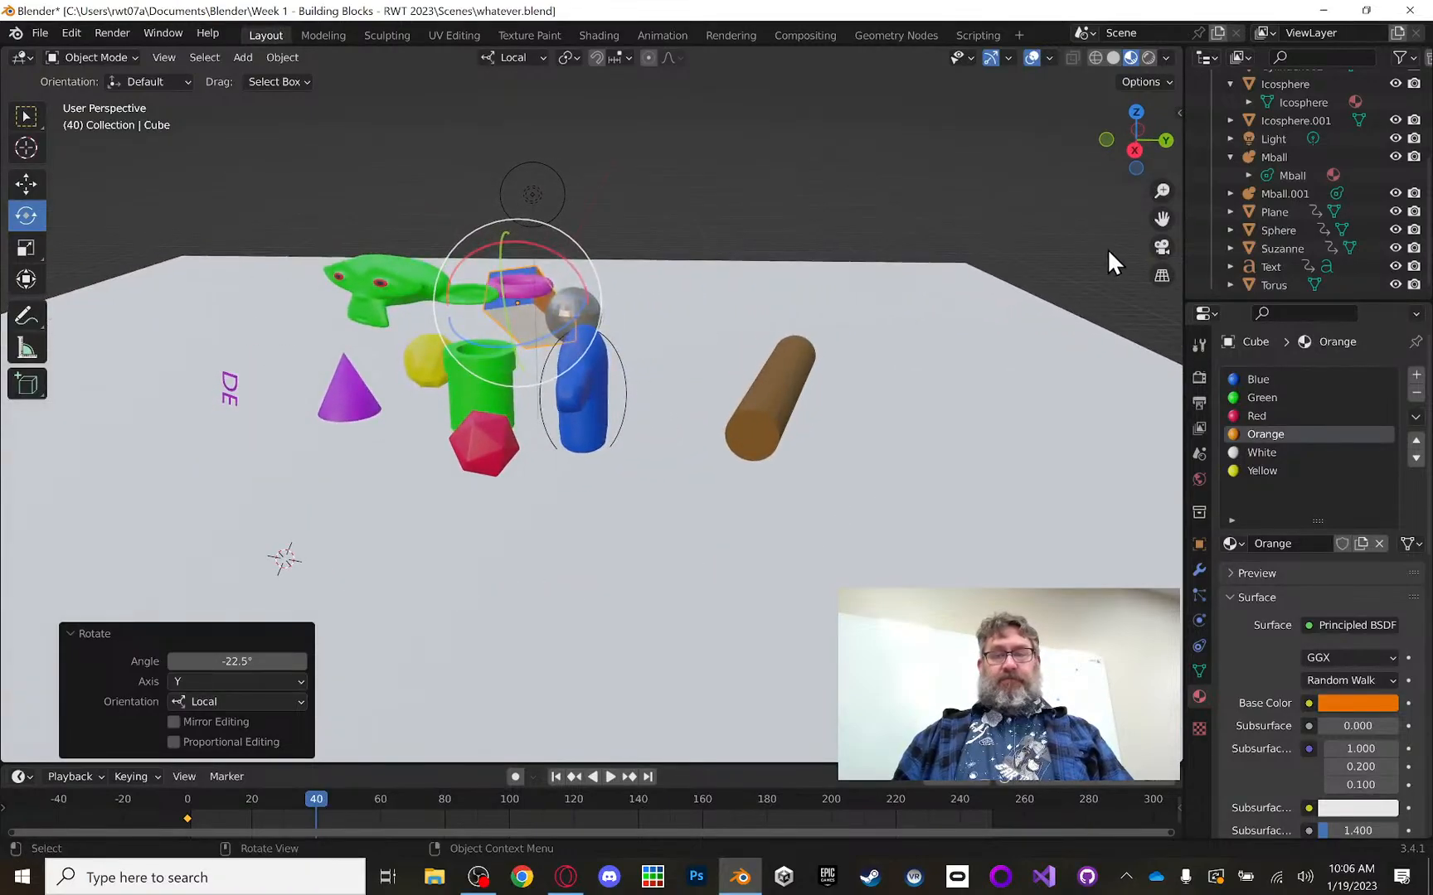
pyautogui.click(1161, 248)
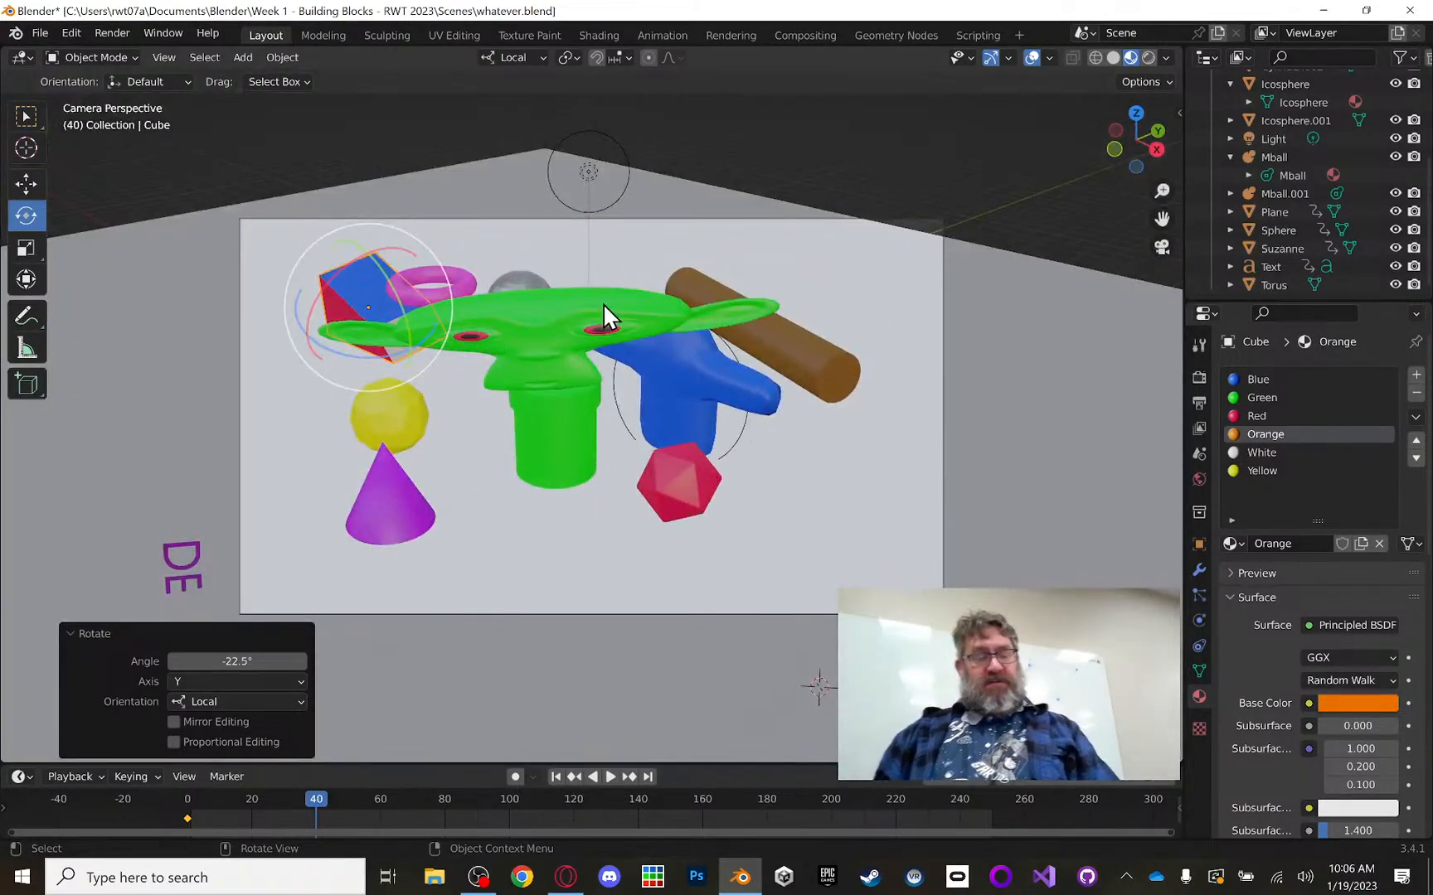
pyautogui.press('i')
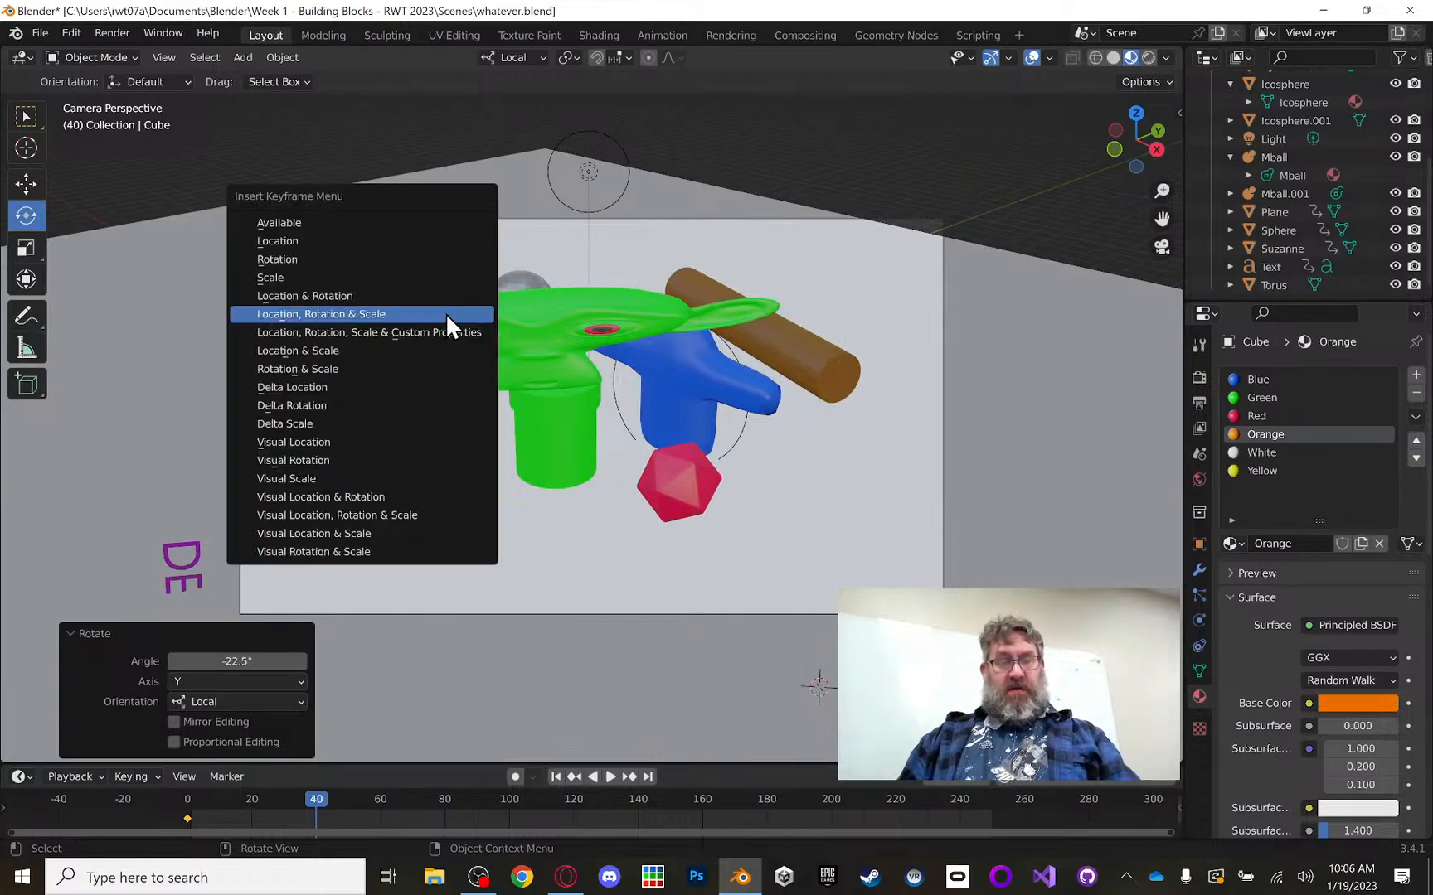
pyautogui.click(409, 312)
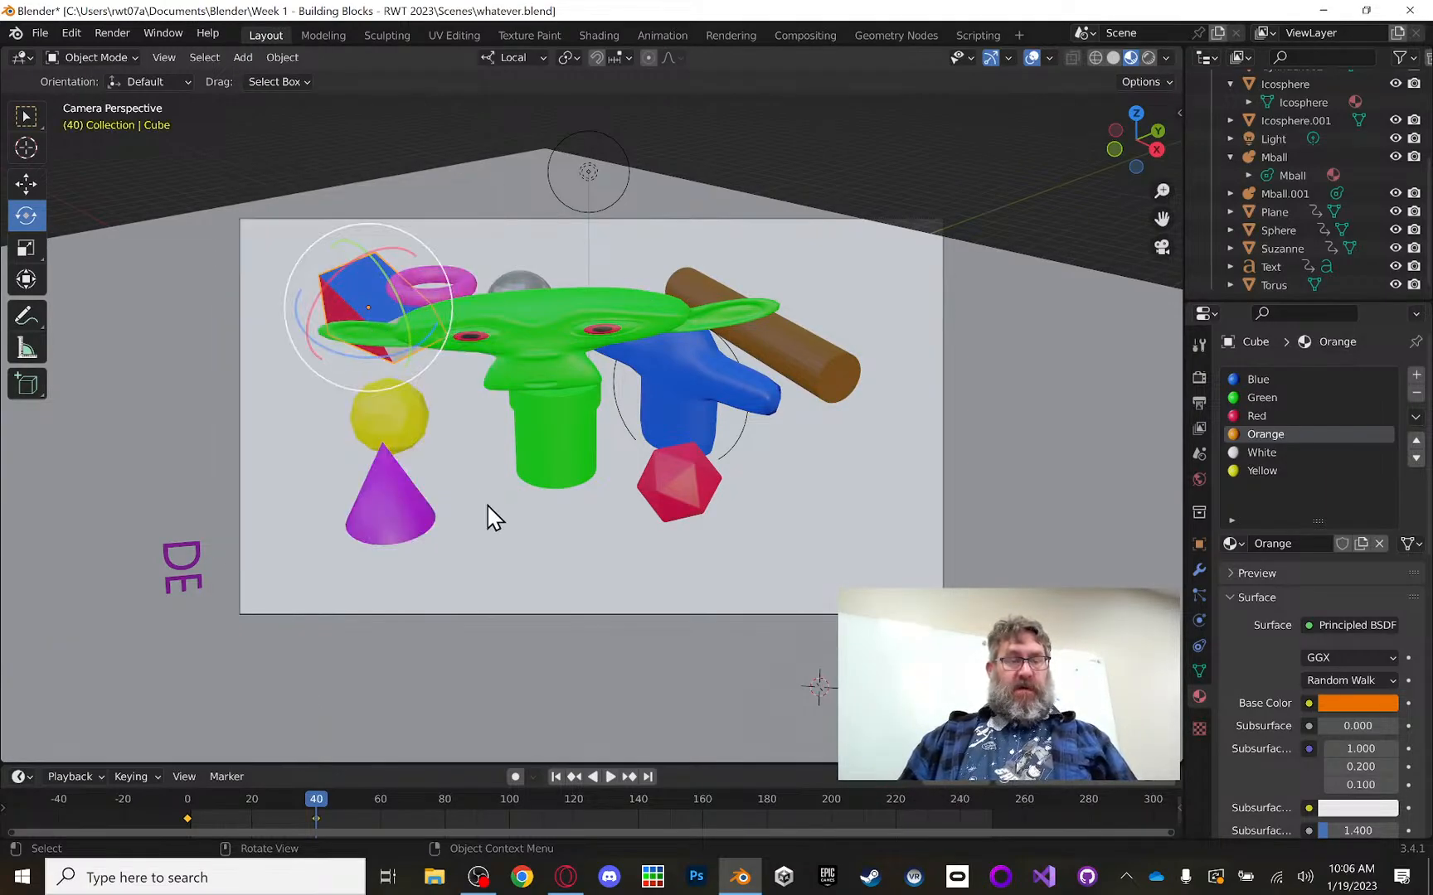
# Step: Set the current frame to 80 and move the cube about 1.24 m along its local X axis
pyautogui.press('space')
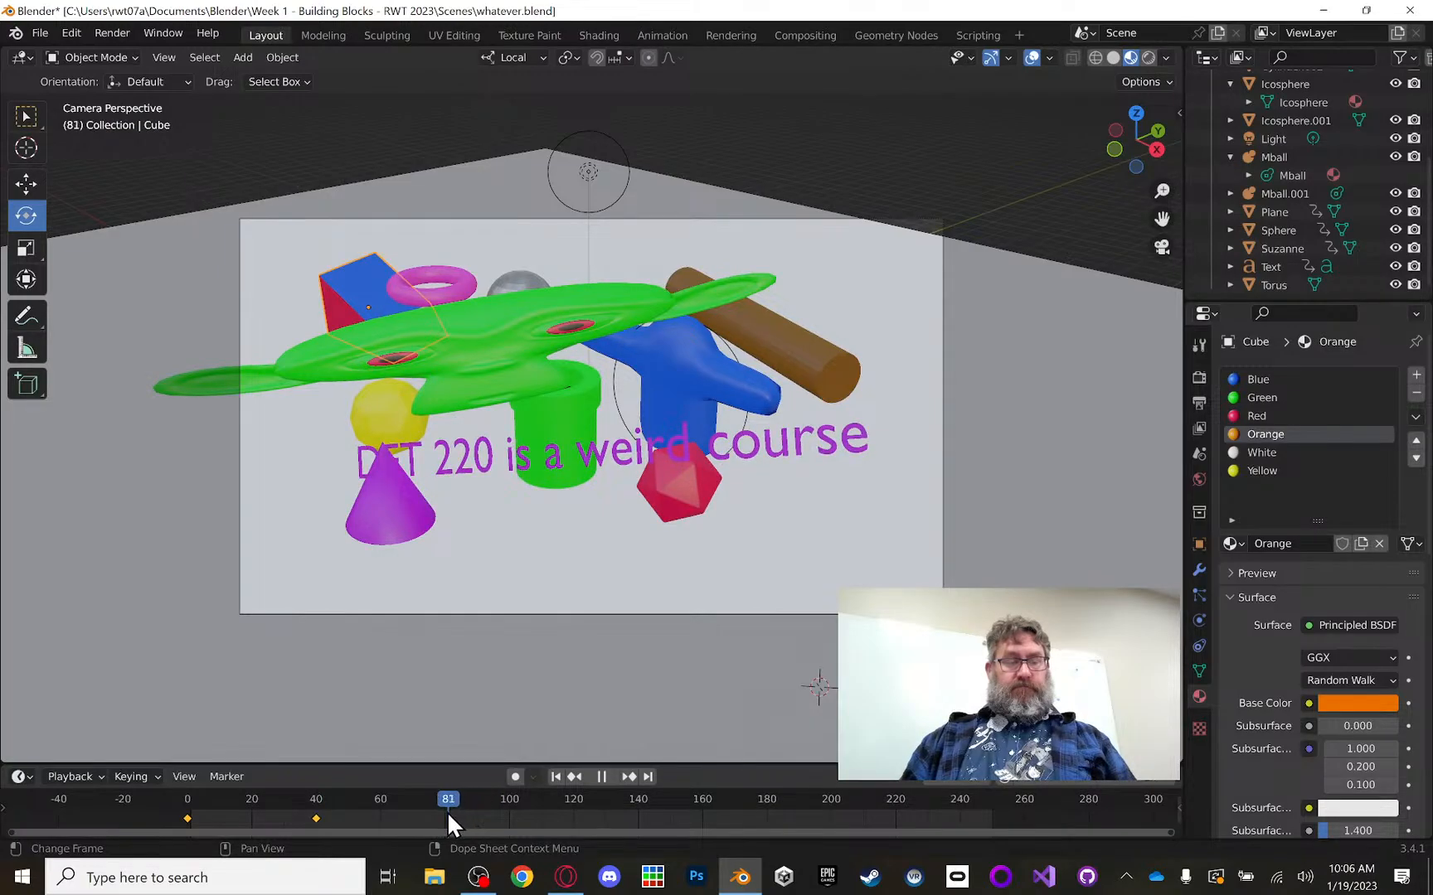
pyautogui.moveTo(447, 812); pyautogui.dragTo(445, 811)
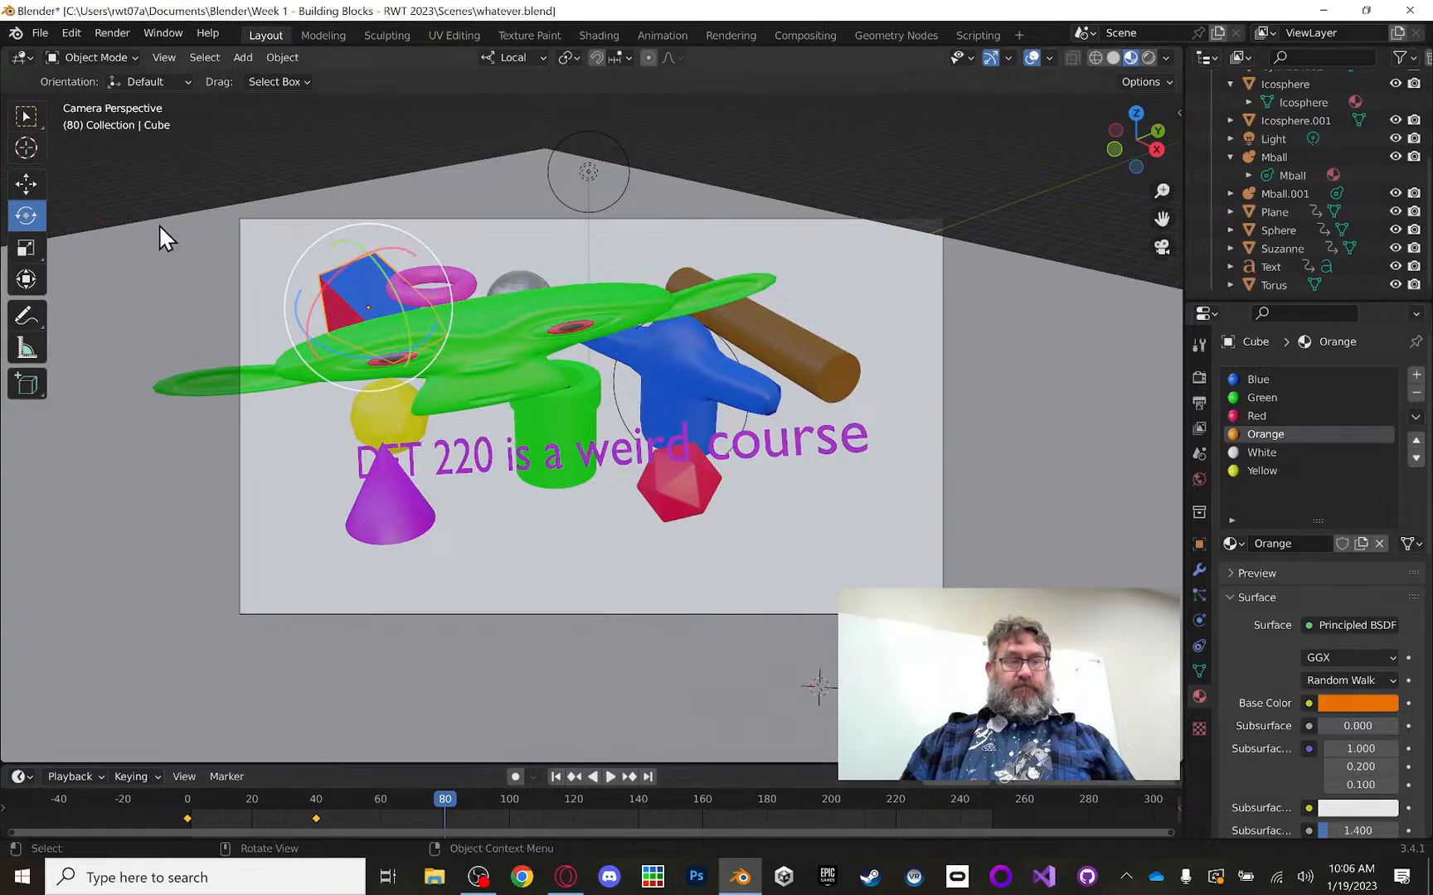
pyautogui.click(33, 185)
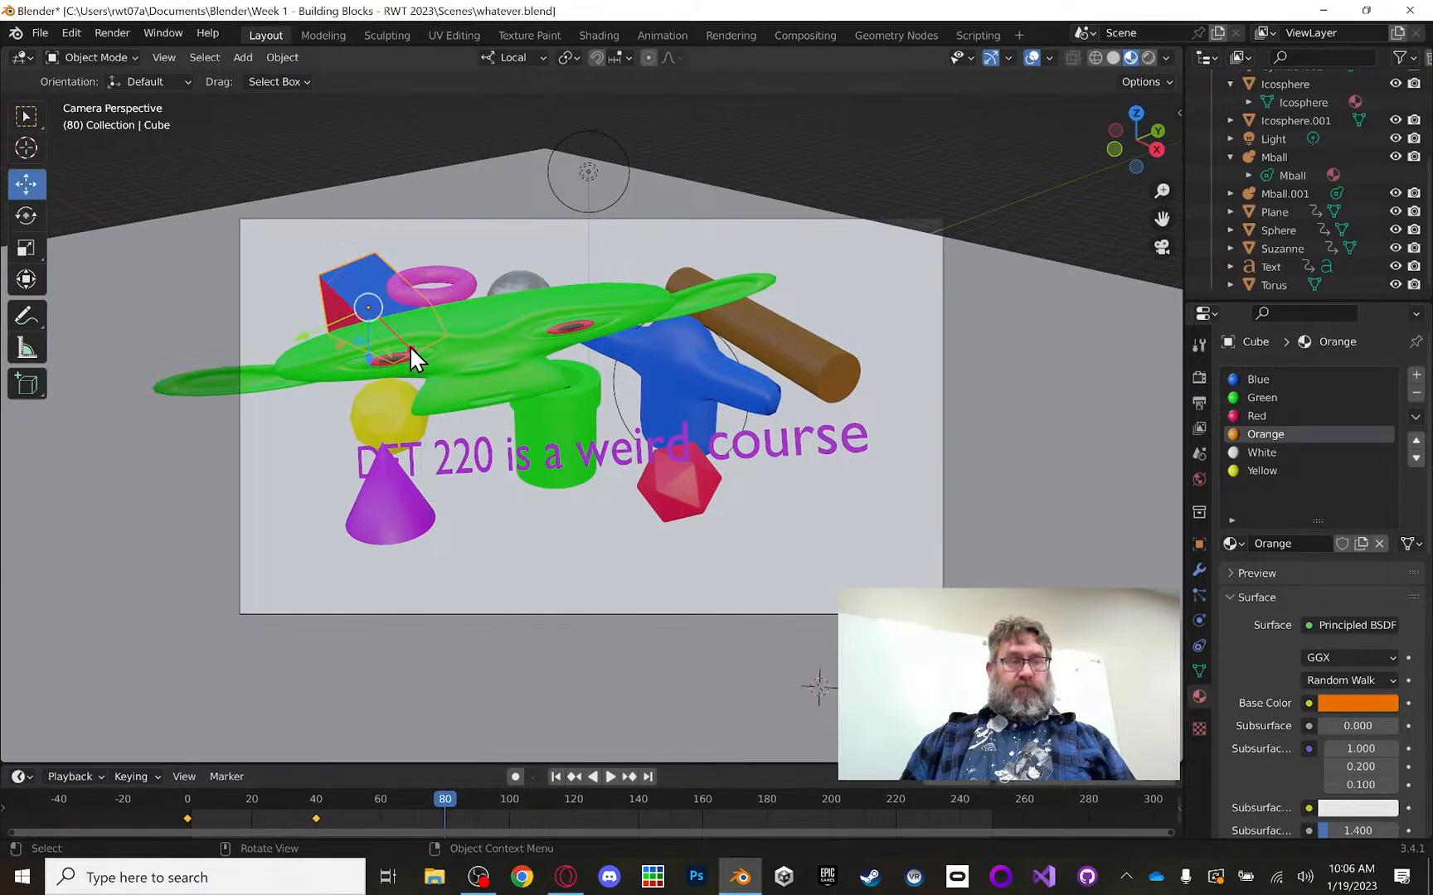
pyautogui.moveTo(409, 346); pyautogui.dragTo(449, 343)
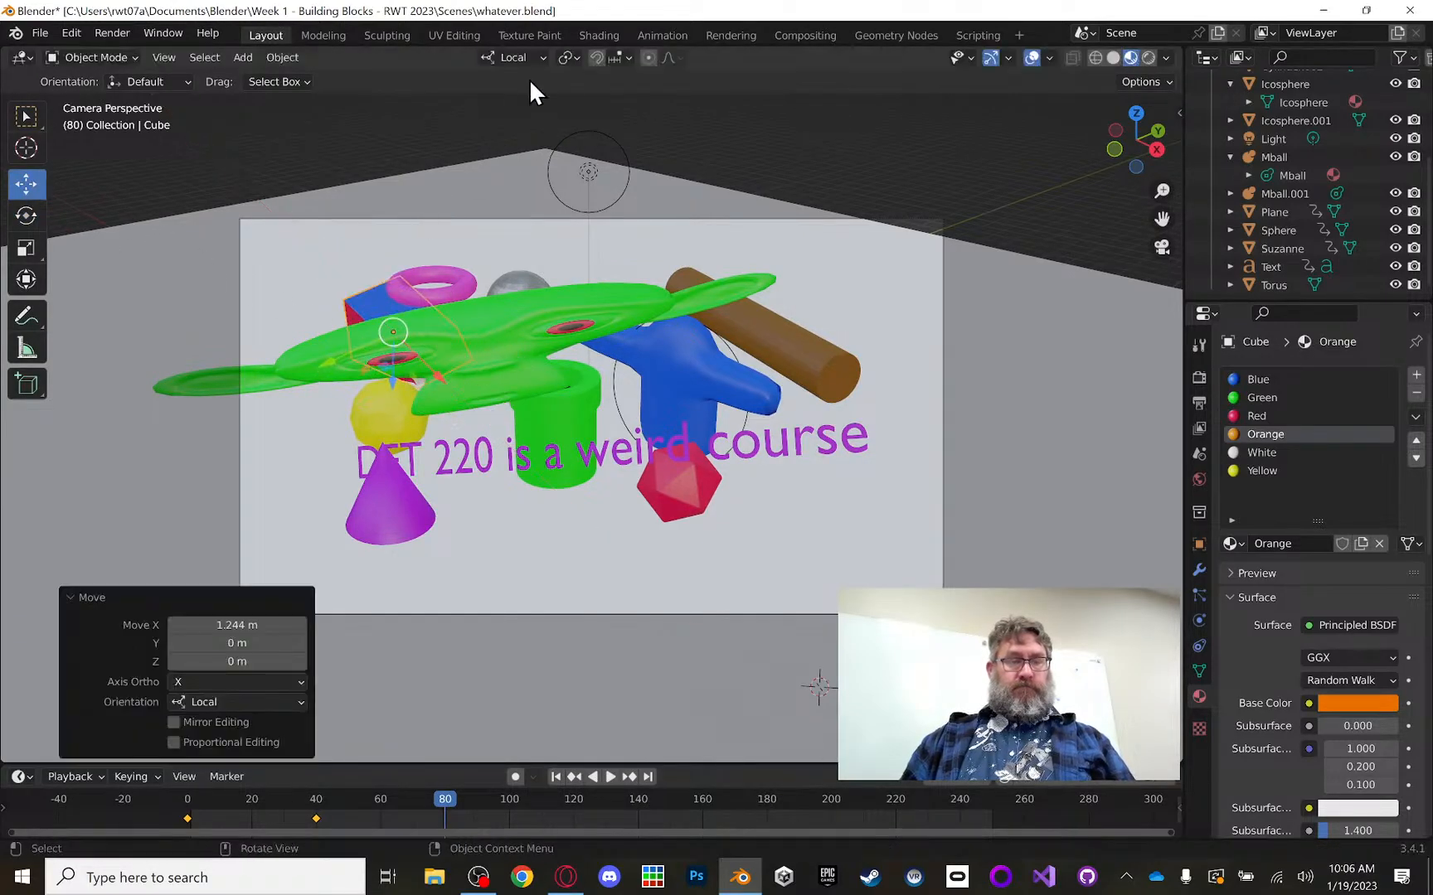
# Step: Switch to Global orientation and move the cube near the far end of the brown cylinder, including about -2.14 m on X and 0.26 m up on Z
pyautogui.click(511, 58)
pyautogui.click(485, 116)
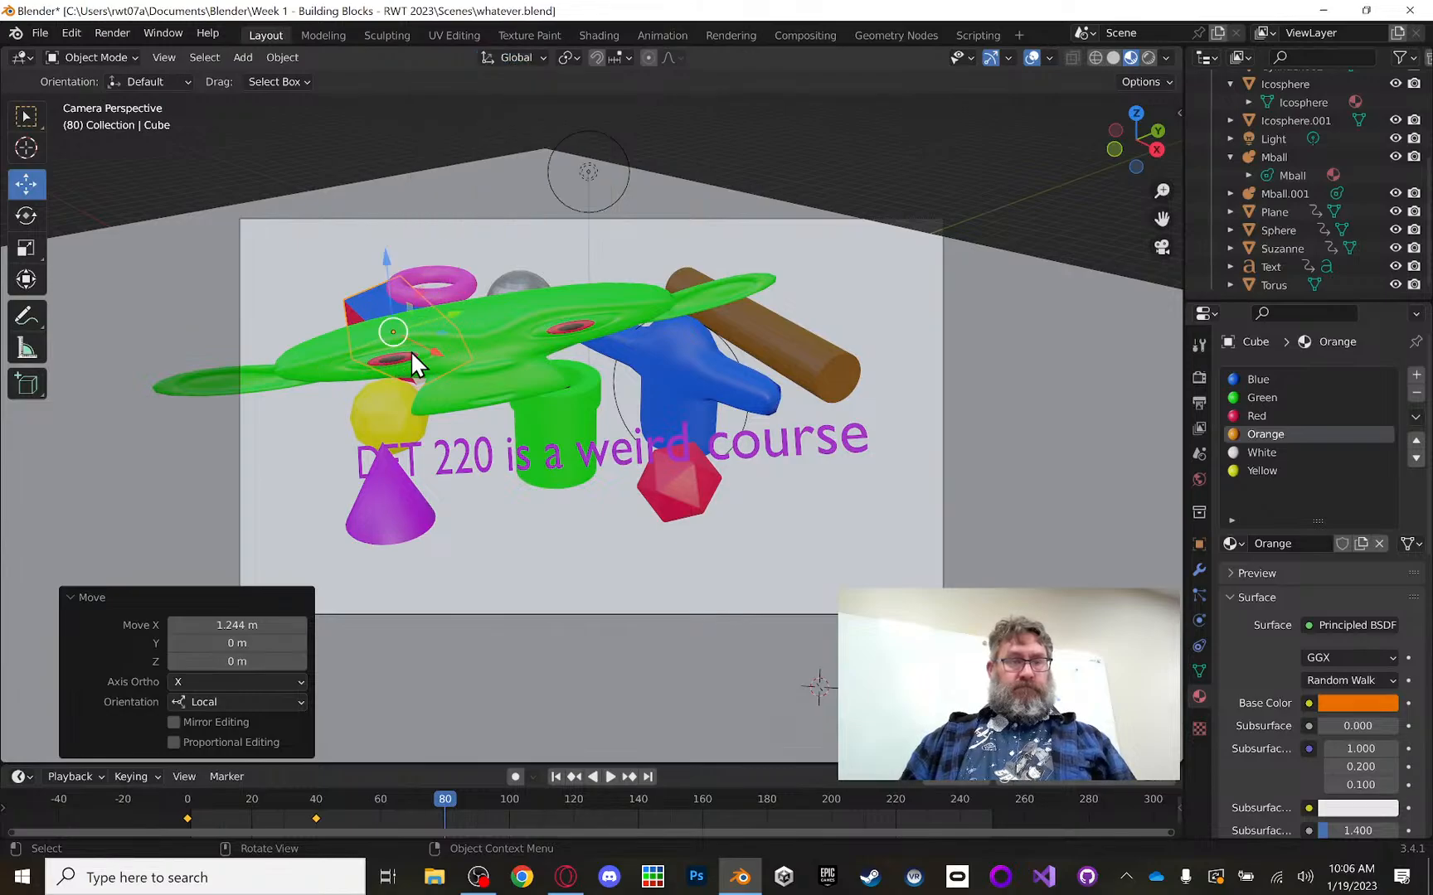
pyautogui.moveTo(431, 346); pyautogui.dragTo(652, 269)
pyautogui.moveTo(652, 269); pyautogui.dragTo(538, 265, button='middle')
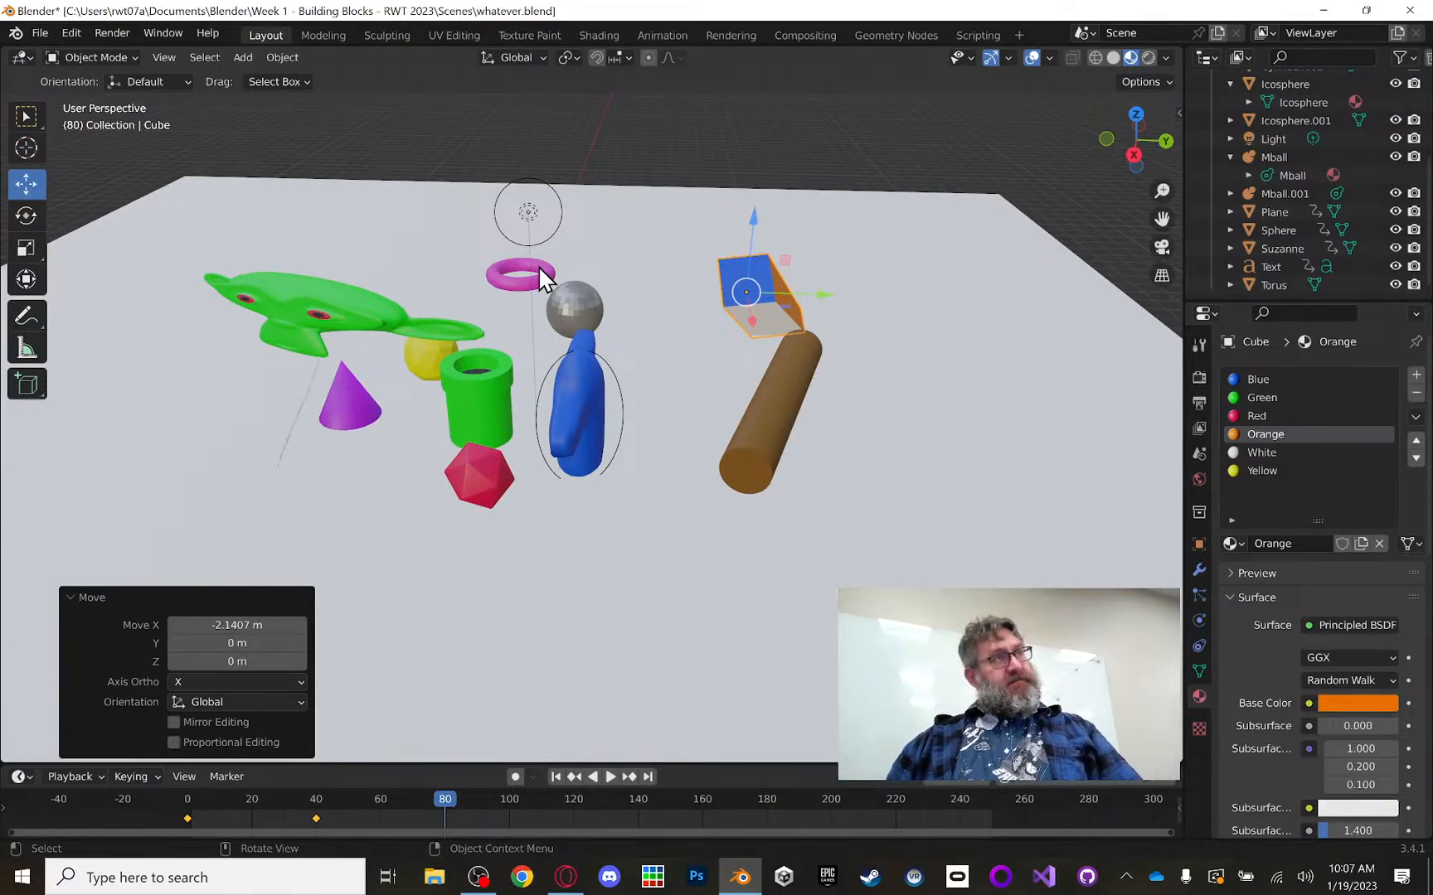
pyautogui.moveTo(735, 248); pyautogui.dragTo(703, 232, button='middle')
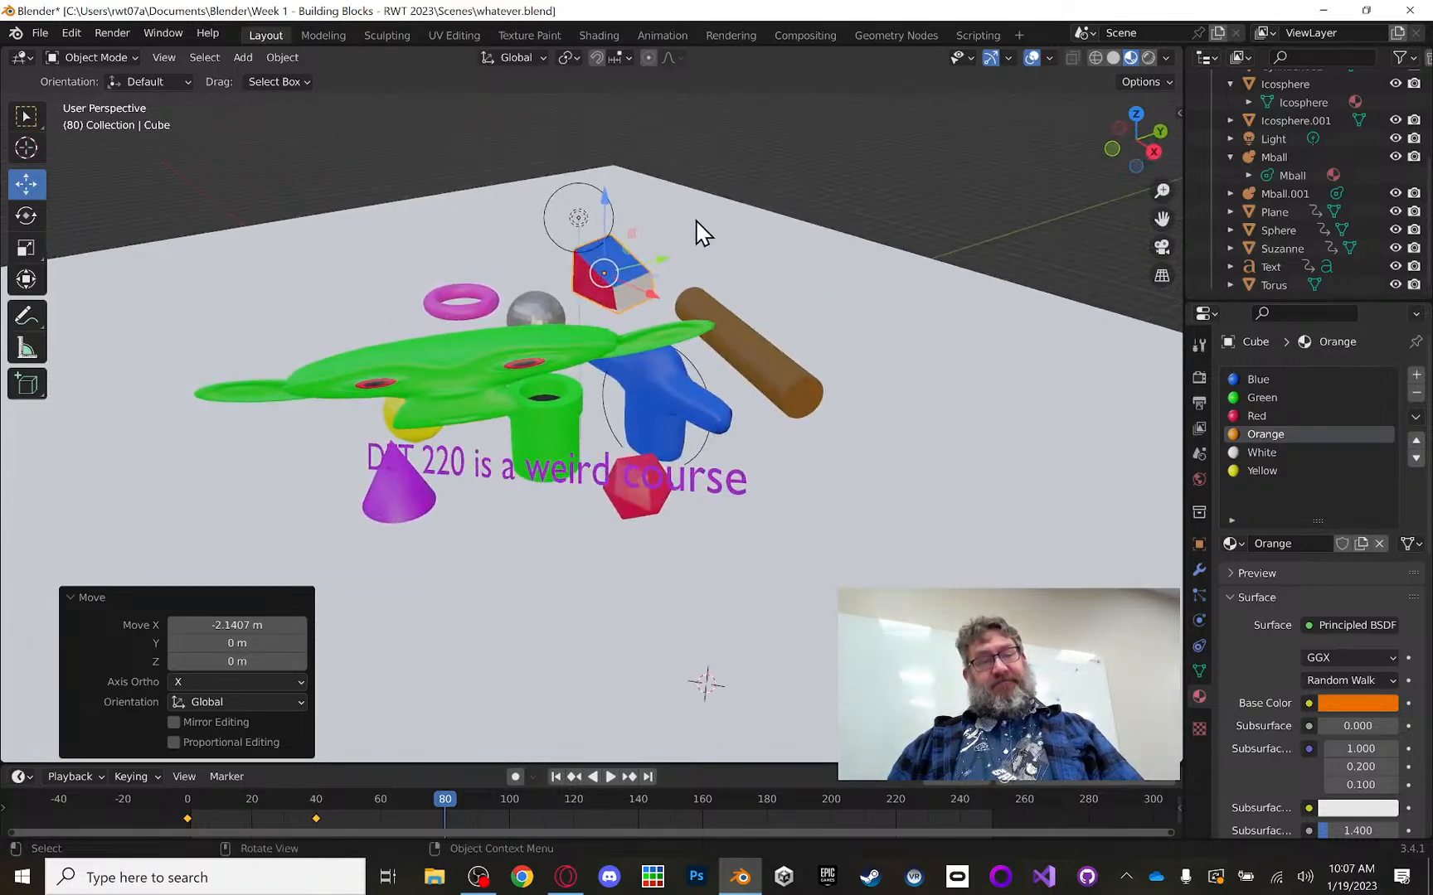
pyautogui.moveTo(603, 192); pyautogui.dragTo(606, 190)
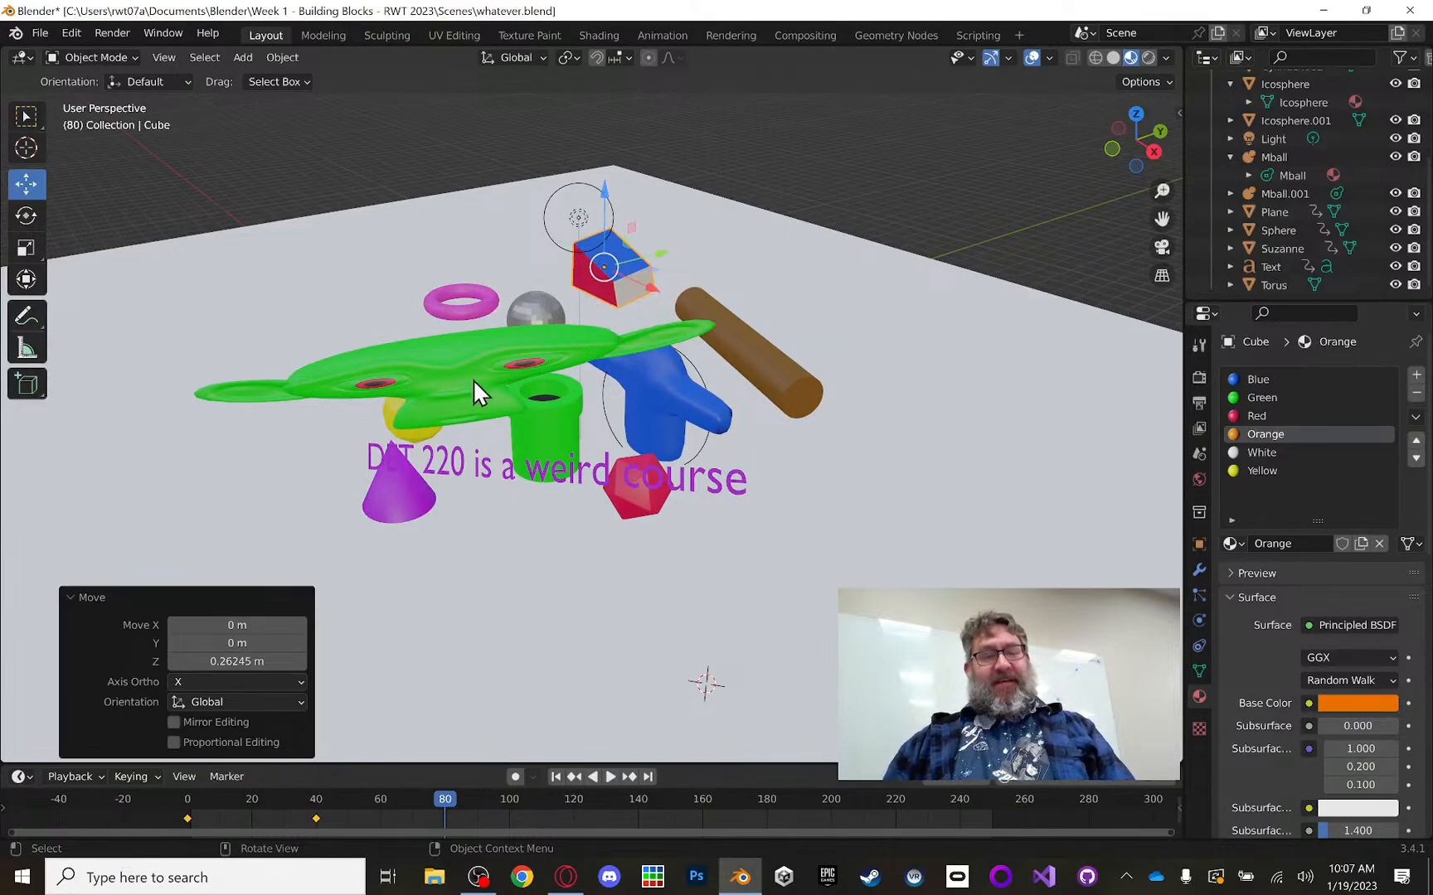
# Step: Rotate the cube about -114° around the global X axis and insert a keyframe at frame 80
pyautogui.click(25, 217)
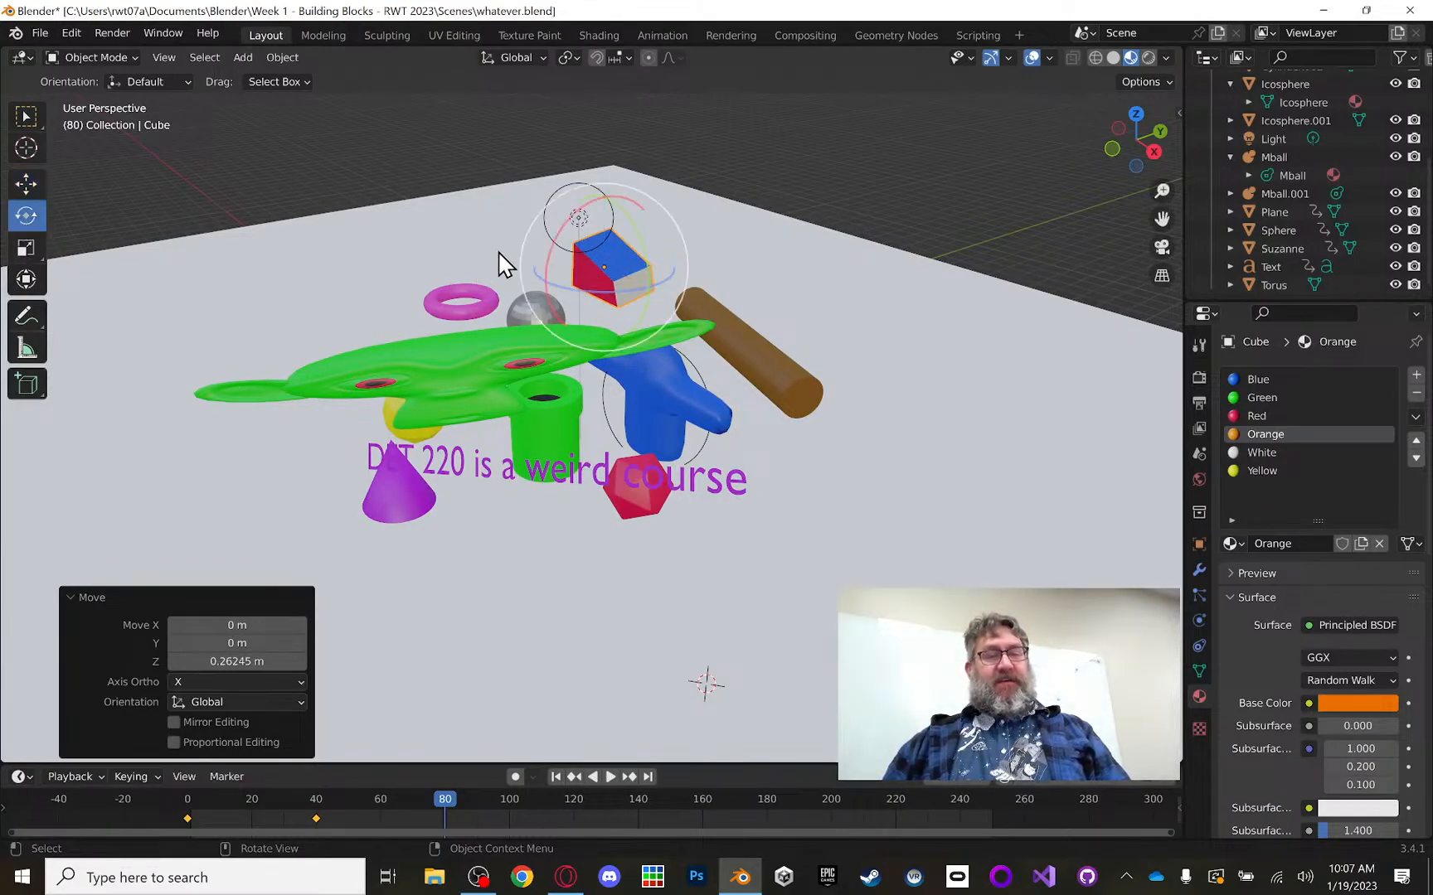
pyautogui.moveTo(548, 268); pyautogui.dragTo(688, 166)
pyautogui.moveTo(783, 332); pyautogui.dragTo(709, 320, button='middle')
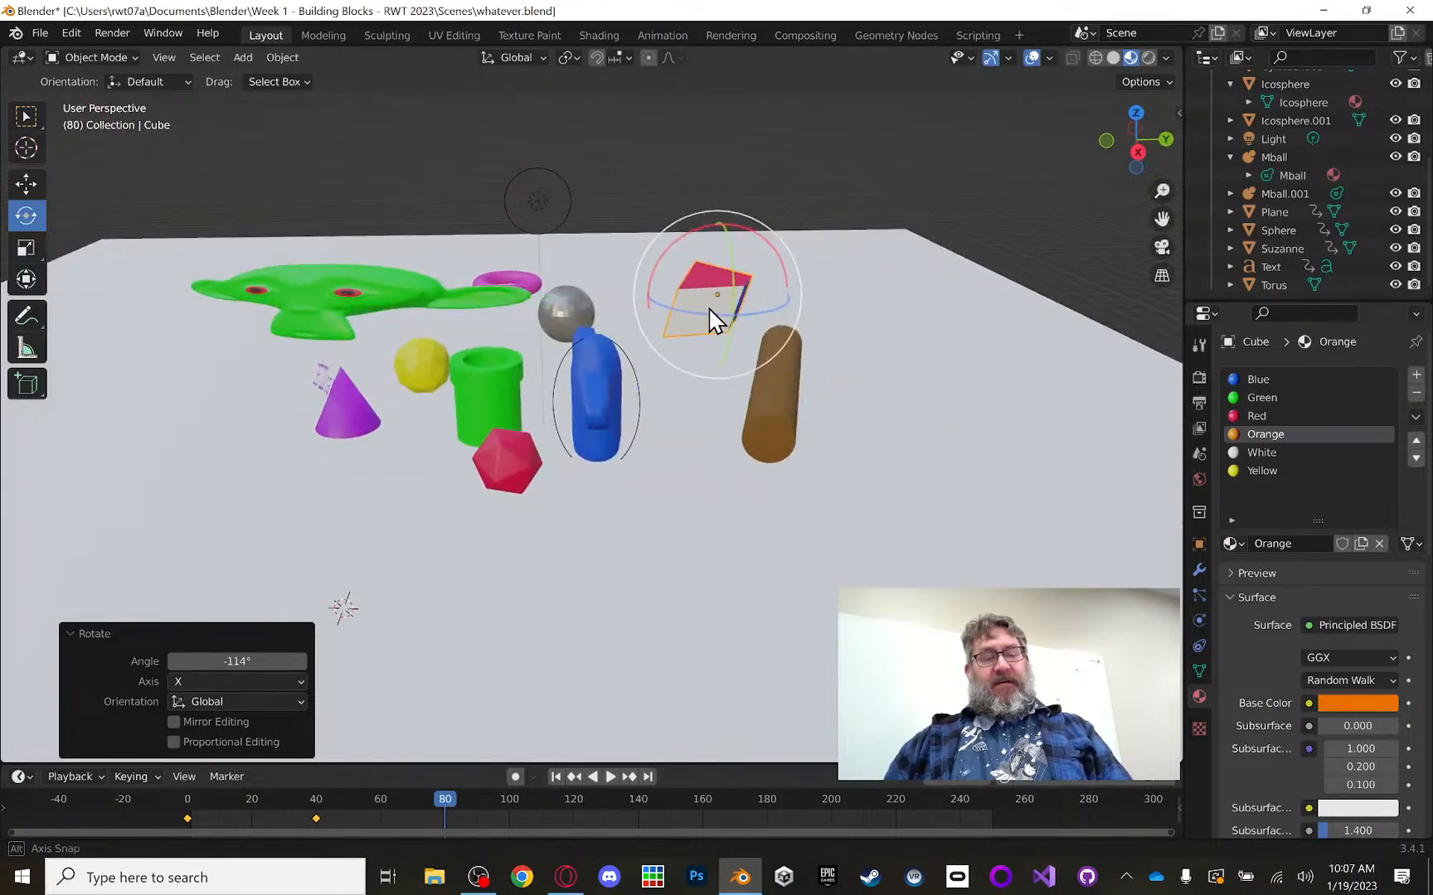
pyautogui.press('i')
pyautogui.click(605, 402)
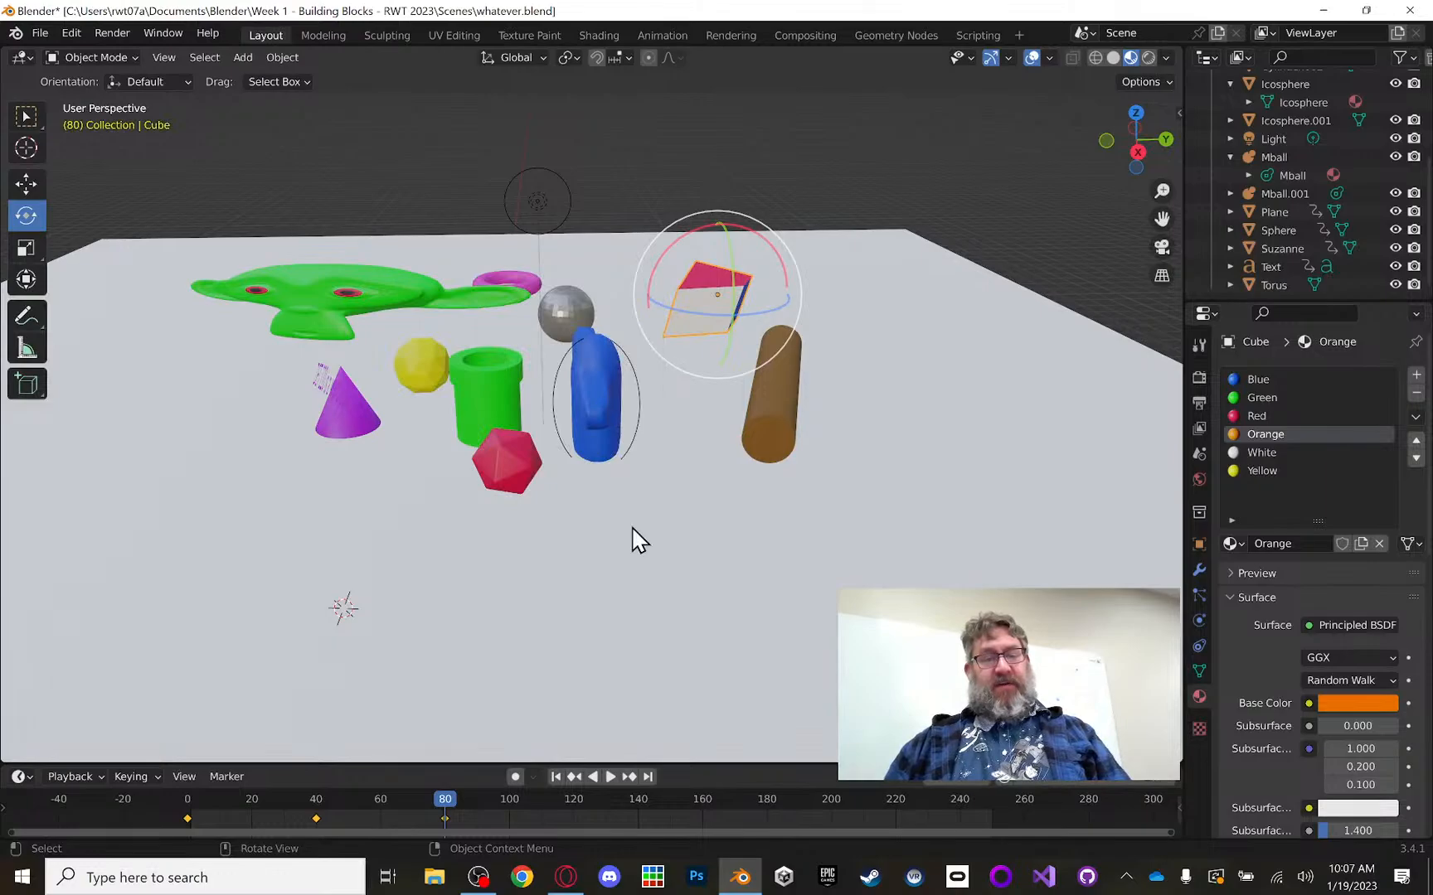
# Step: Deselect the cube, play the animation through the camera's view, and stop playback
pyautogui.click(1144, 268)
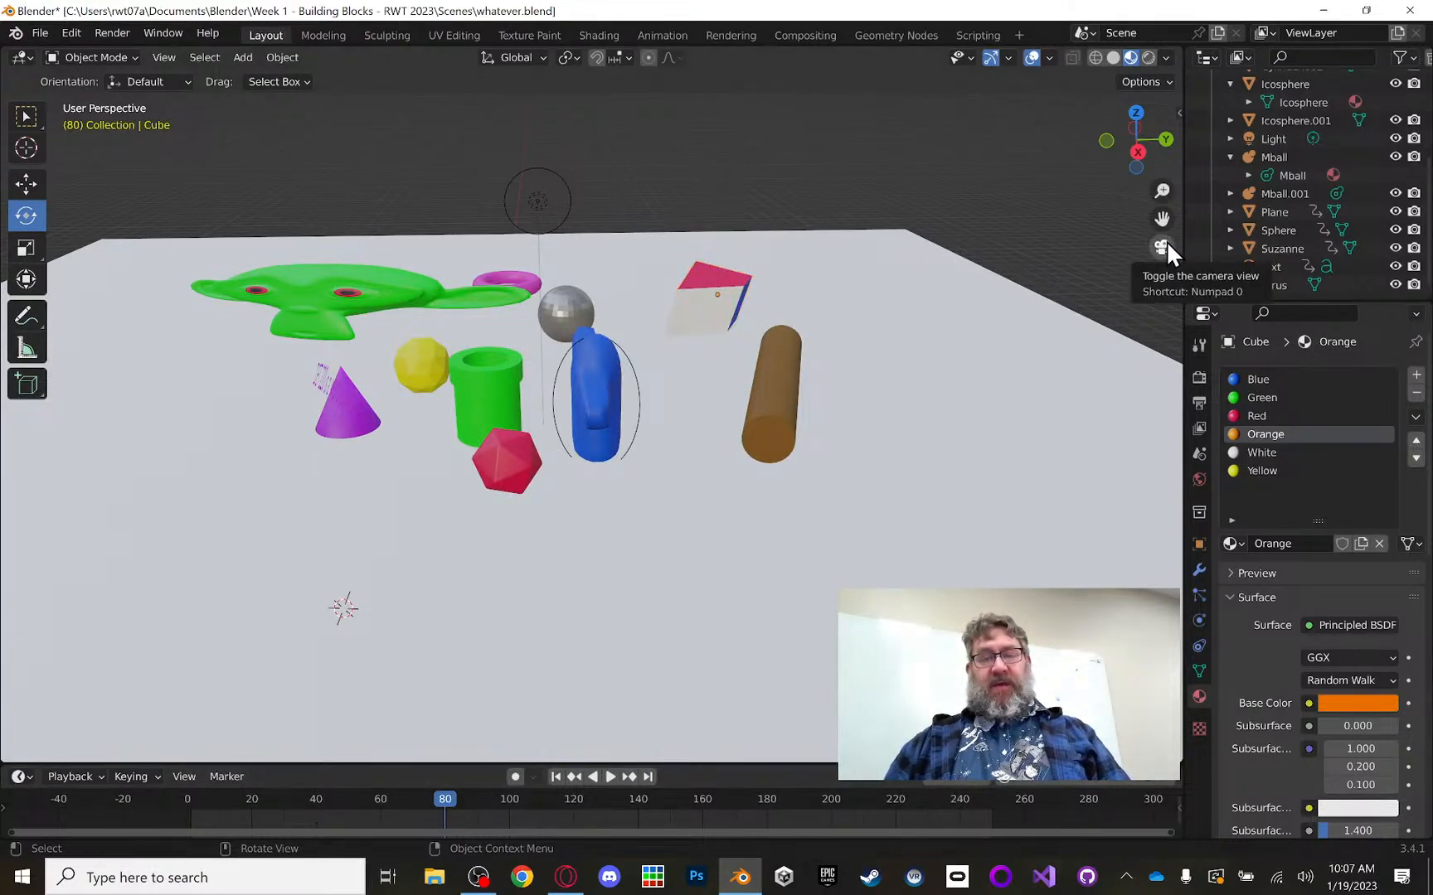
pyautogui.click(1162, 246)
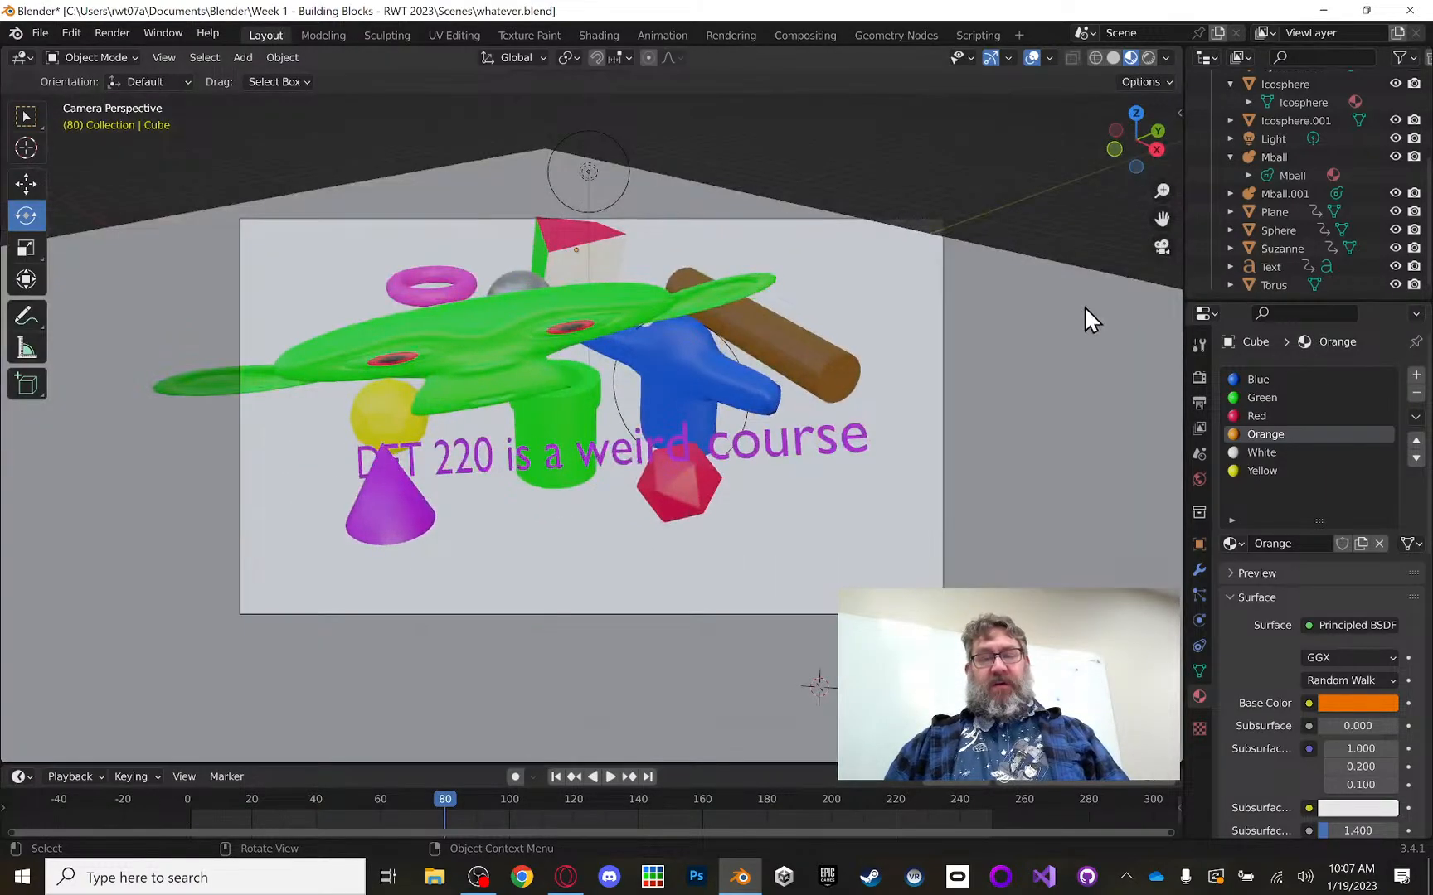
pyautogui.click(608, 775)
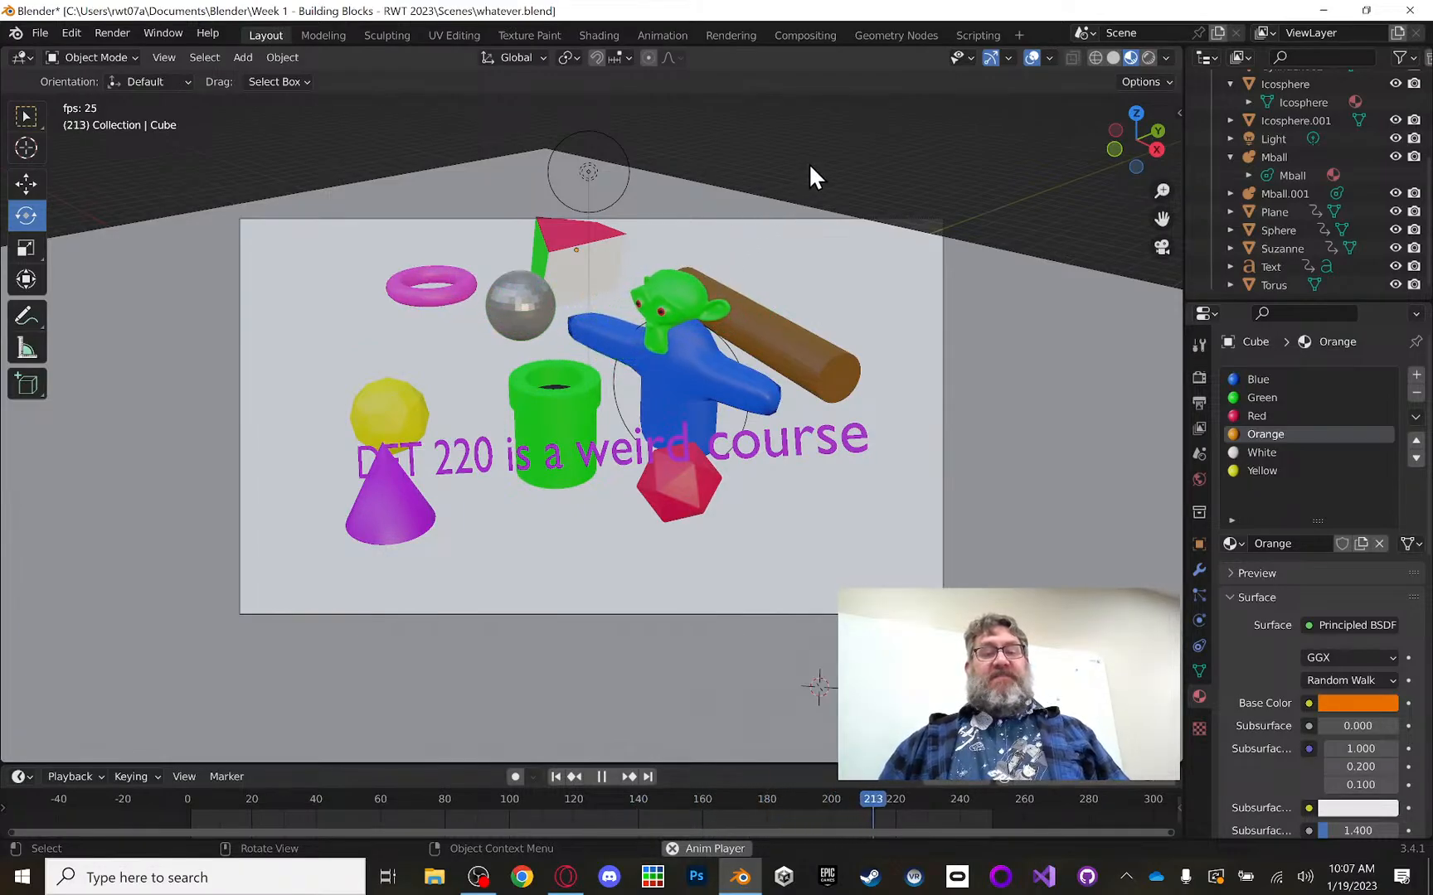
pyautogui.click(602, 776)
# Step: Leave the camera view, return to frame 0, and insert a Location, Rotation & Scale keyframe on the camera
pyautogui.moveTo(750, 440); pyautogui.dragTo(796, 467, button='middle')
pyautogui.scroll(-5, 792, 469)
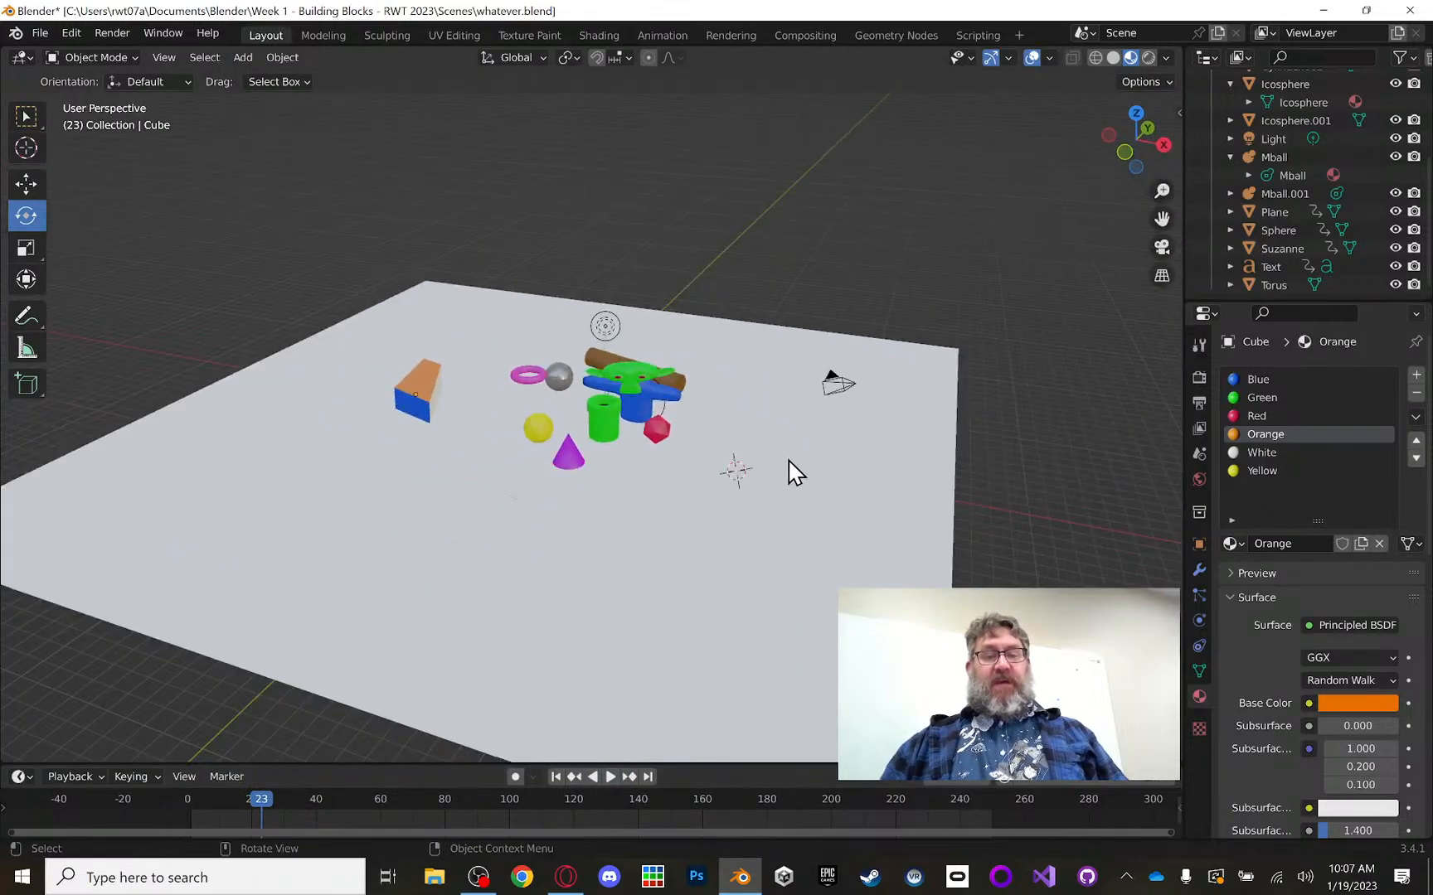
pyautogui.scroll(3, 783, 460)
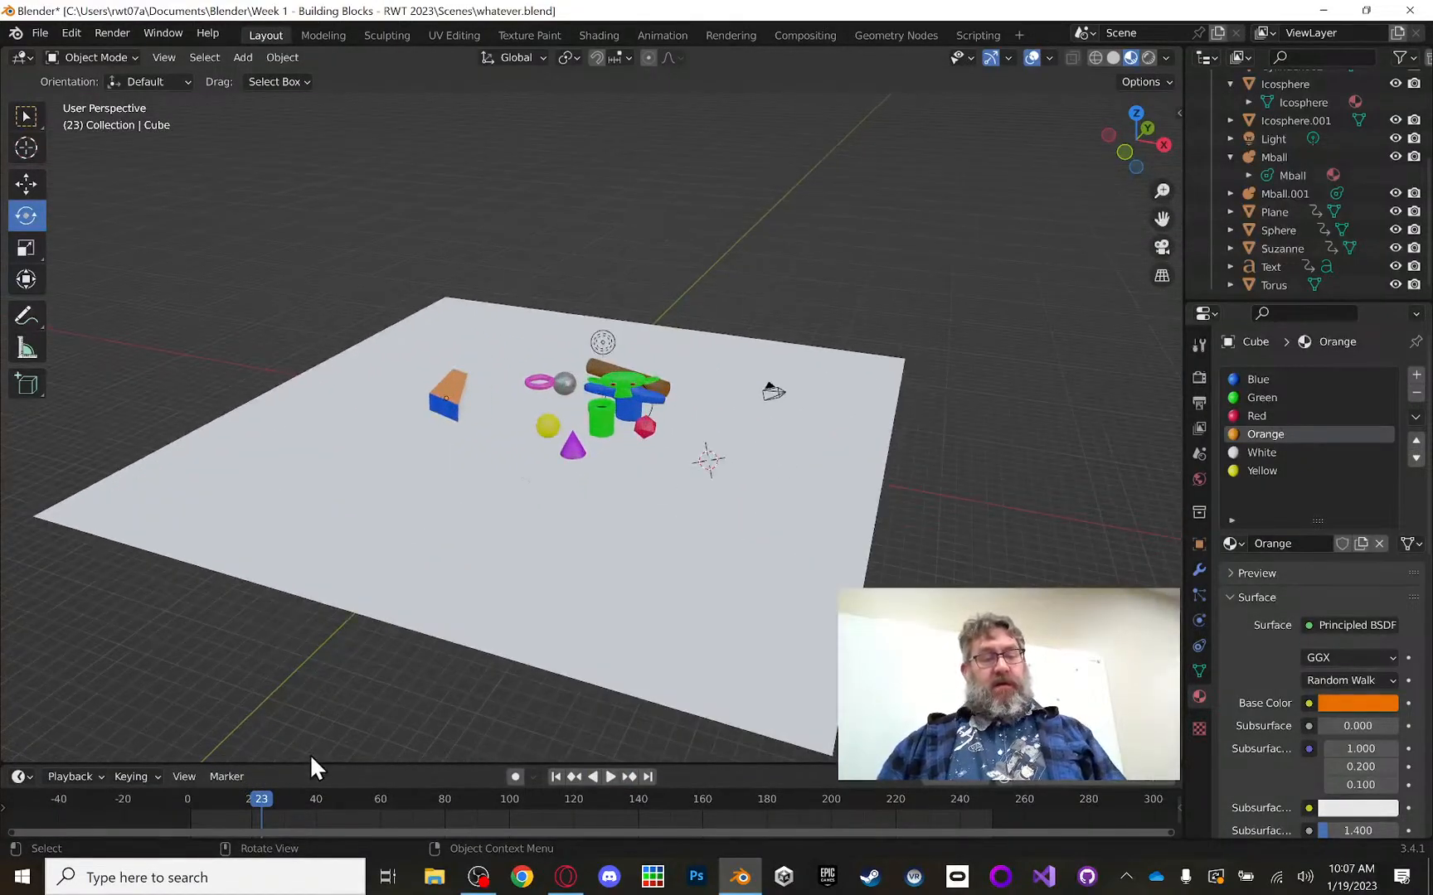
pyautogui.moveTo(257, 798); pyautogui.dragTo(190, 799)
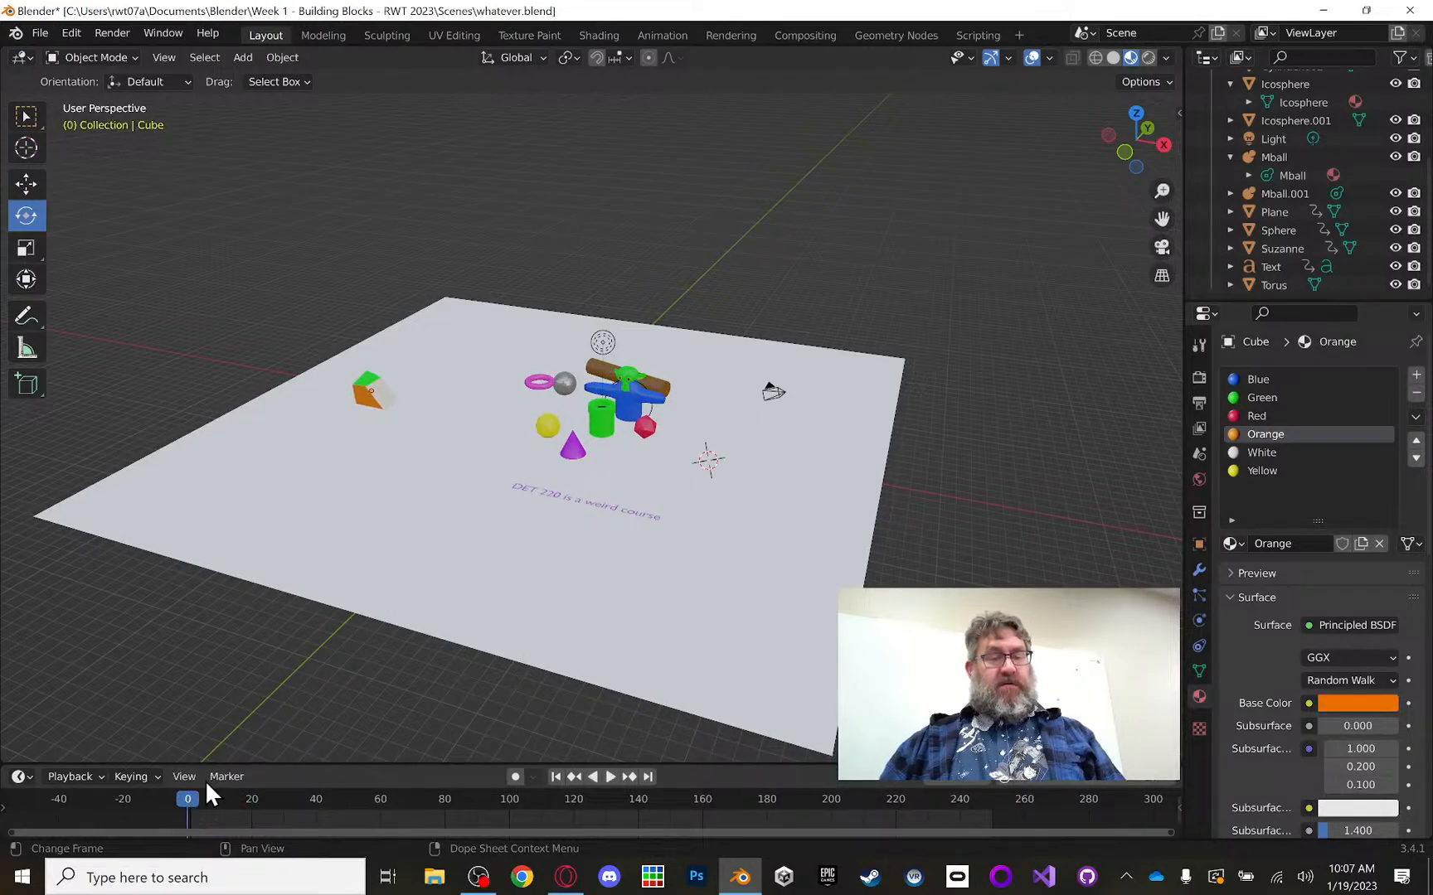
pyautogui.click(775, 395)
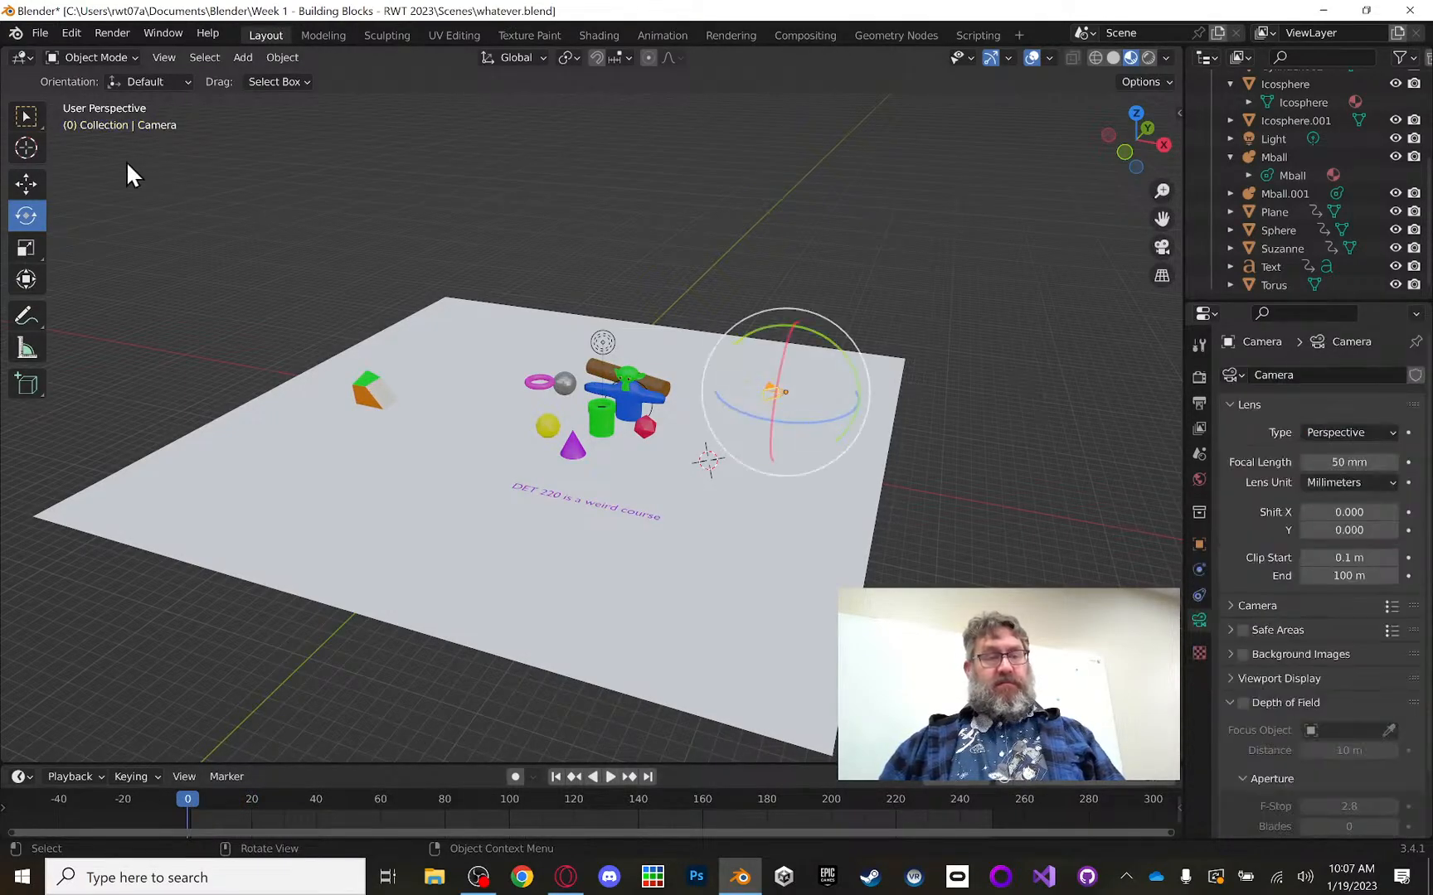
pyautogui.click(37, 116)
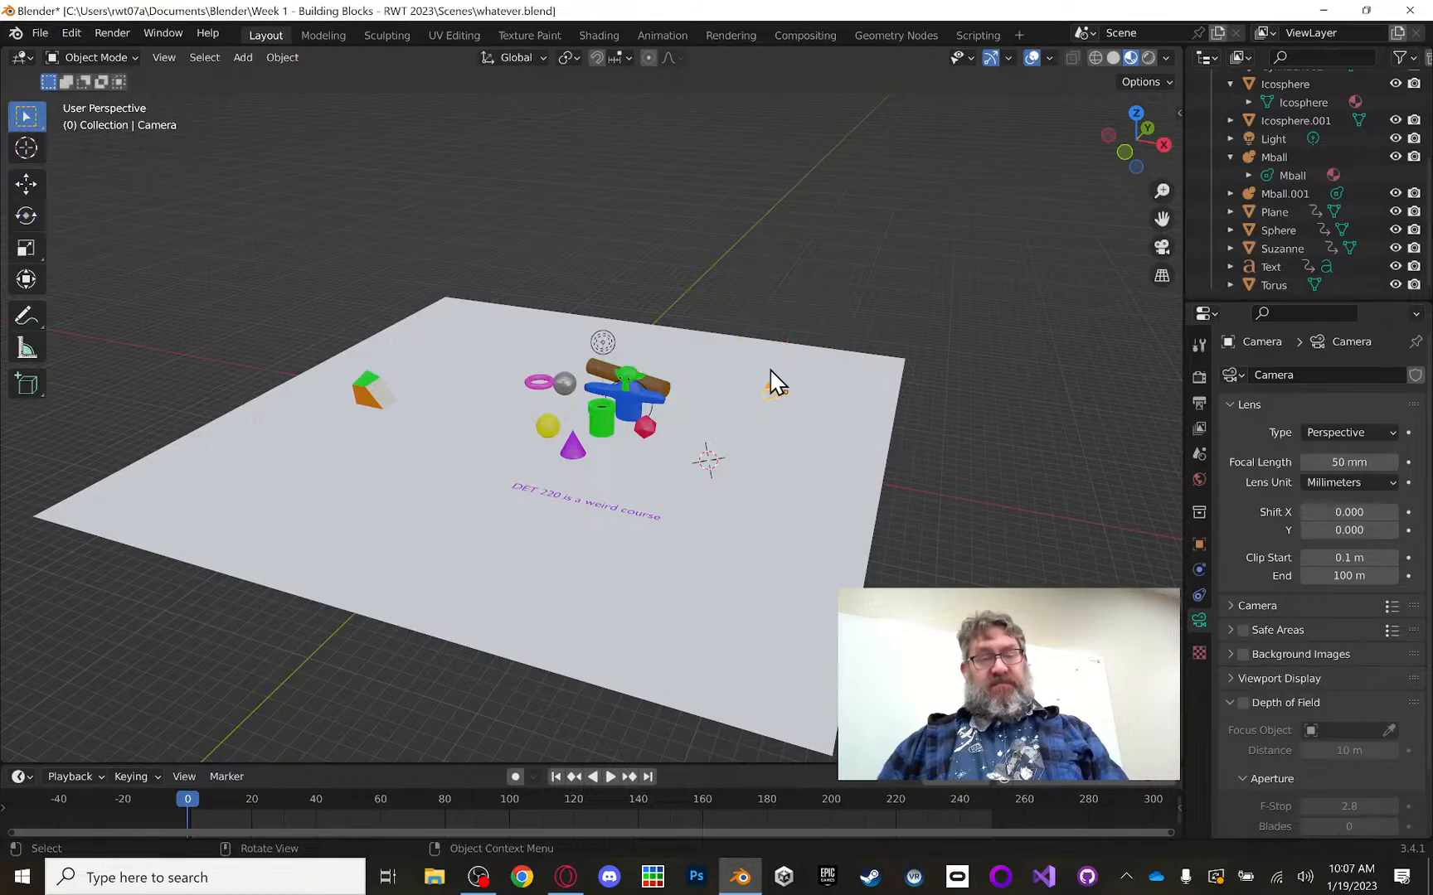
pyautogui.press('i')
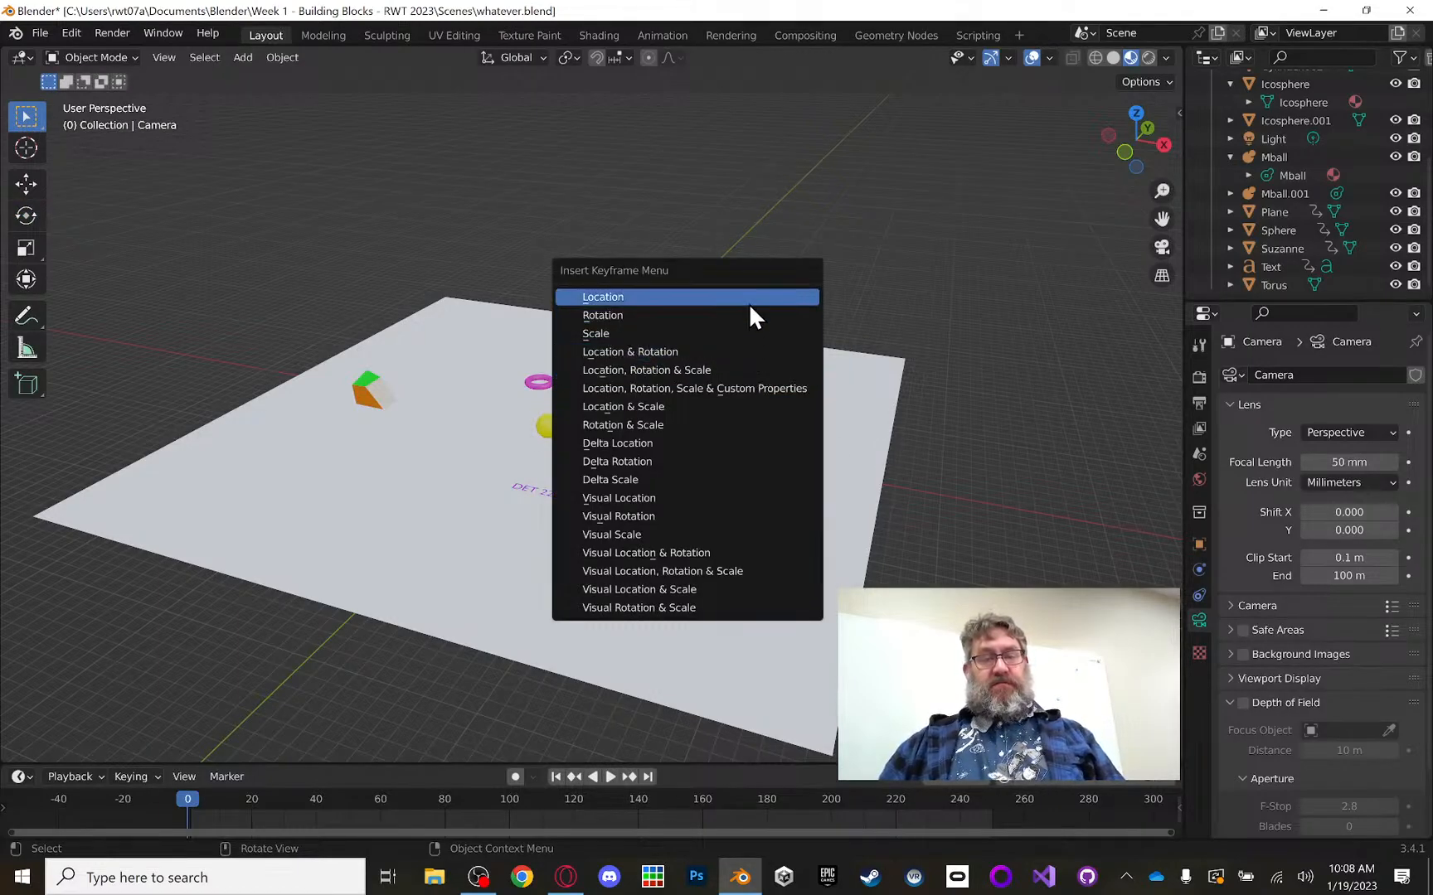
pyautogui.click(753, 373)
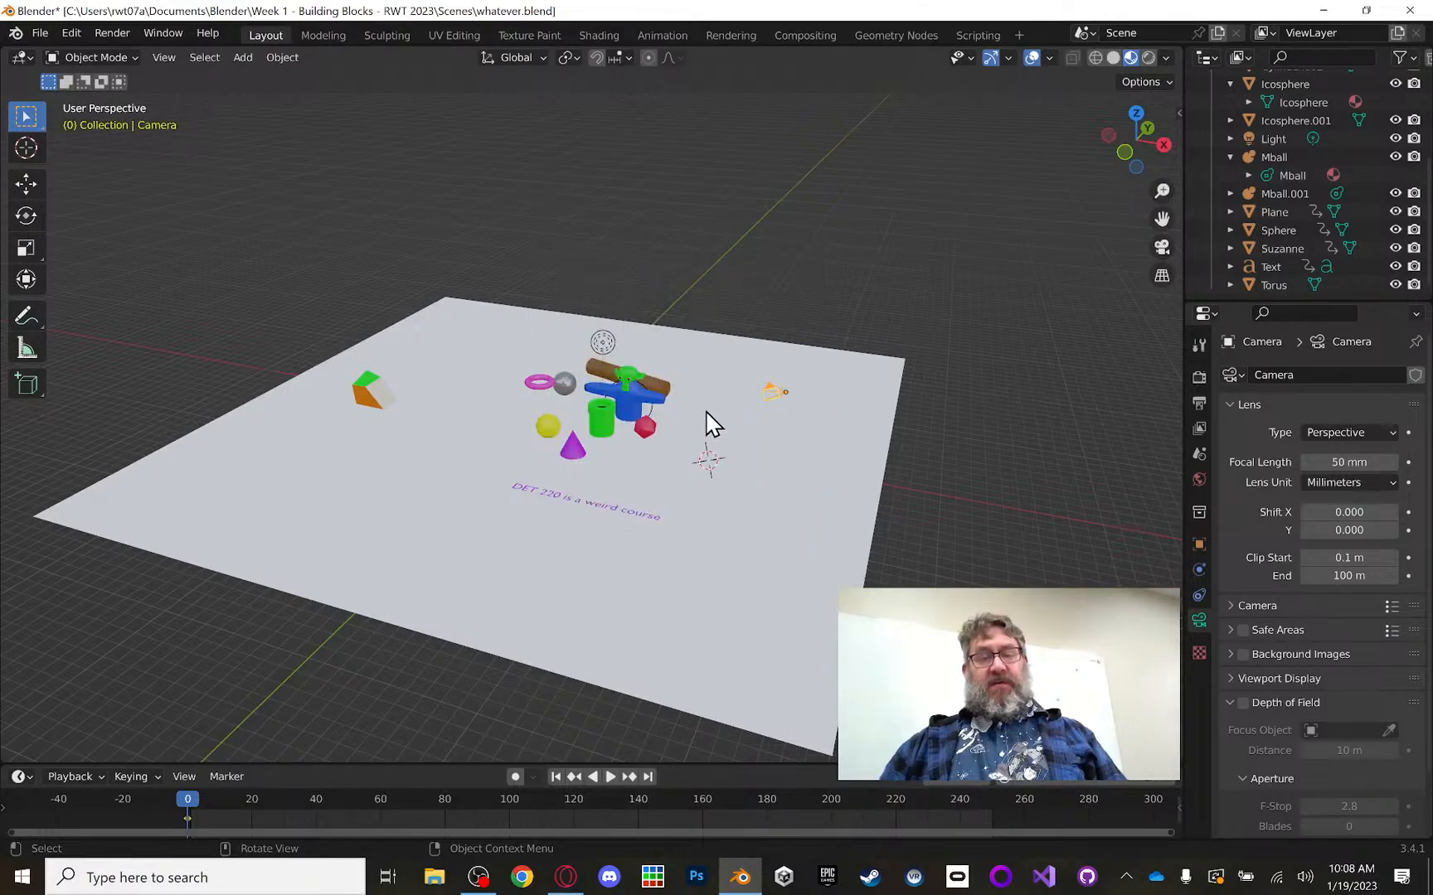
# Step: At frame 125, move the camera back about 13.14 m along its local Z axis and insert a keyframe
pyautogui.moveTo(777, 374); pyautogui.dragTo(718, 449, button='middle')
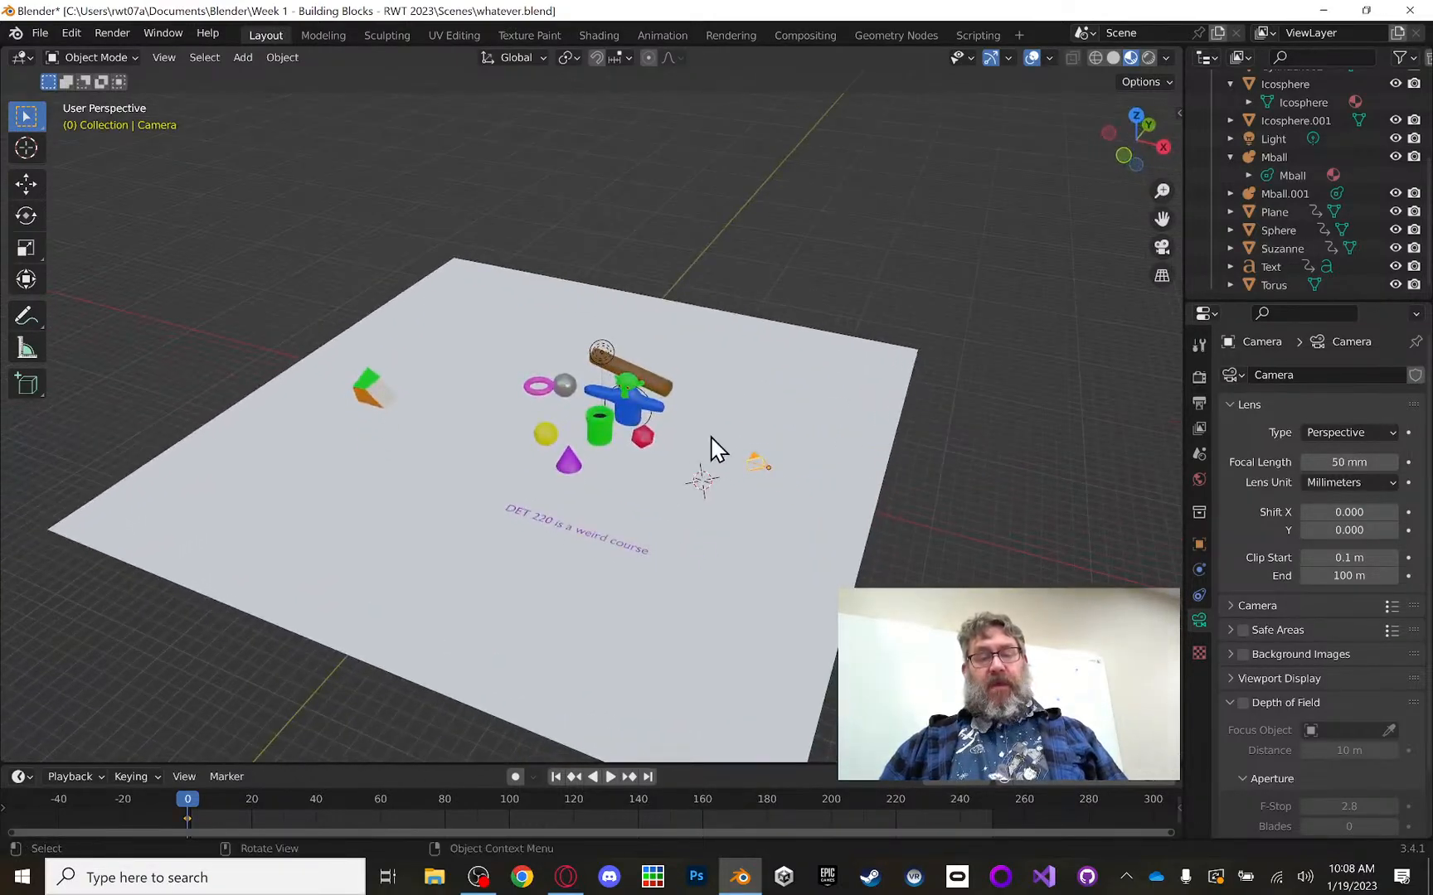
pyautogui.moveTo(189, 795); pyautogui.dragTo(591, 810)
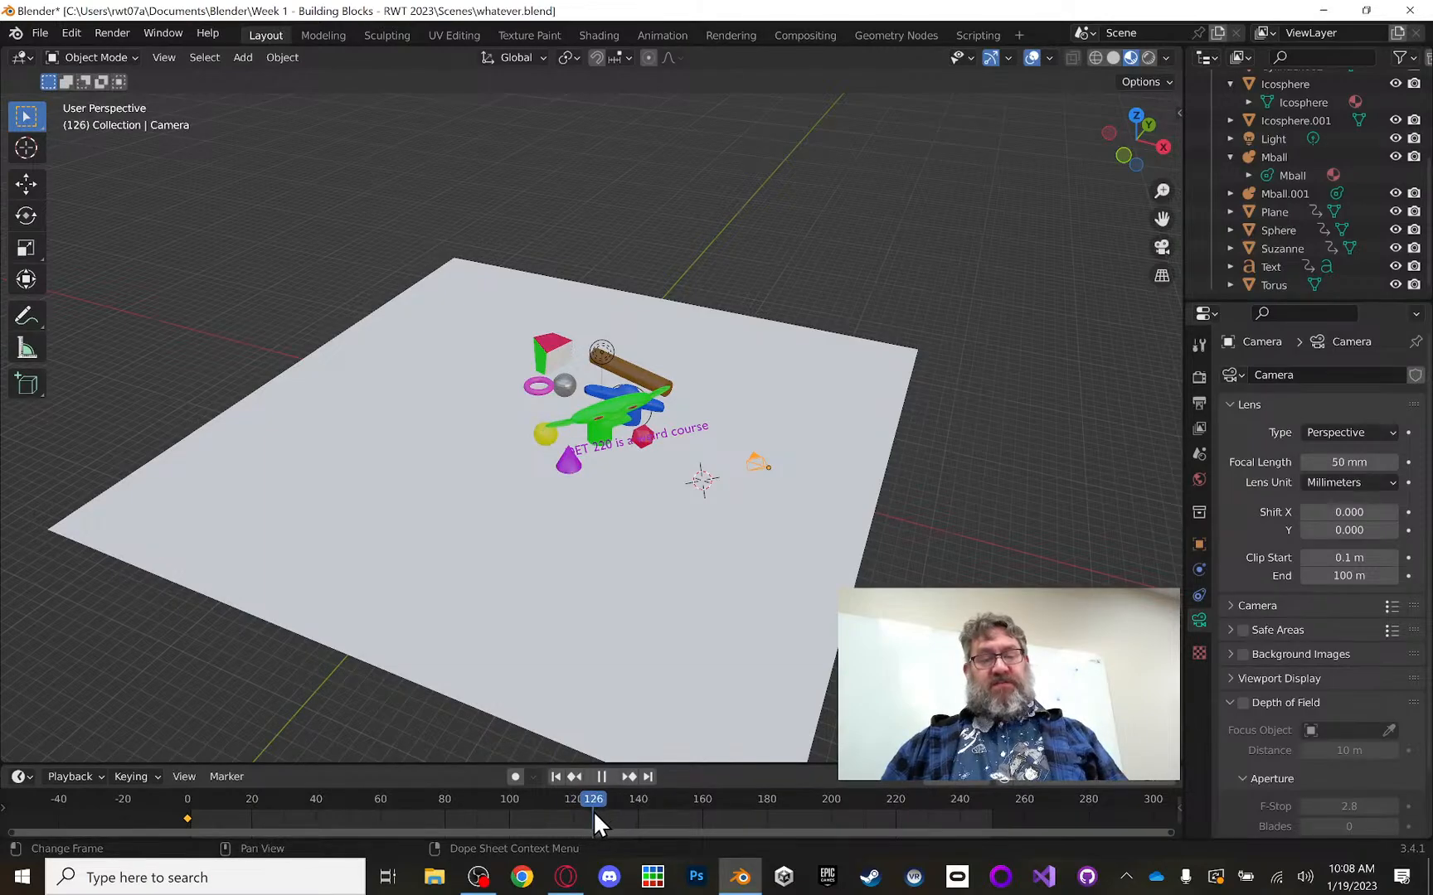
pyautogui.moveTo(591, 812); pyautogui.dragTo(591, 812)
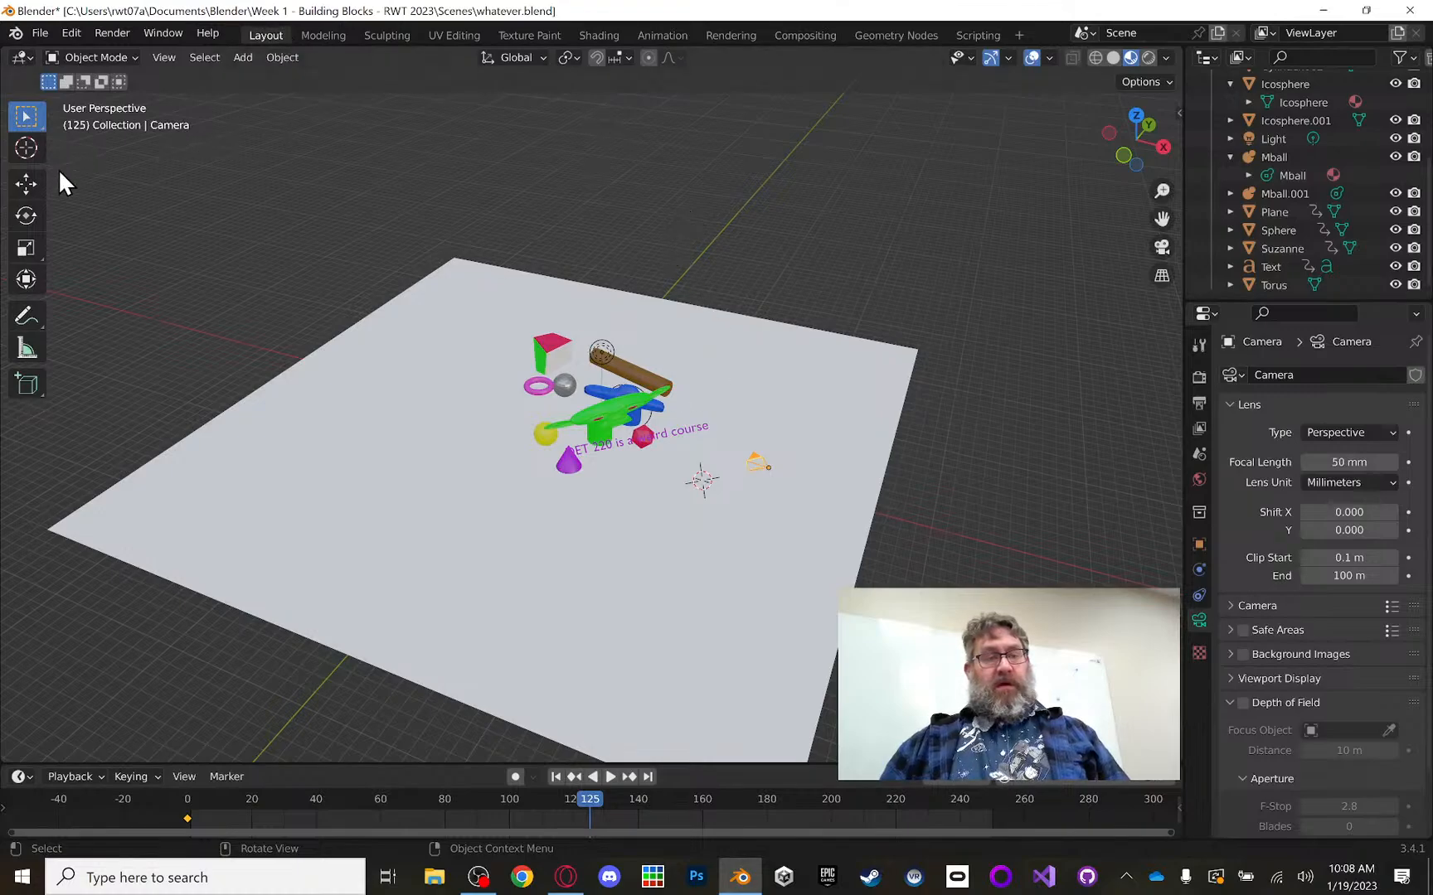
pyautogui.click(36, 184)
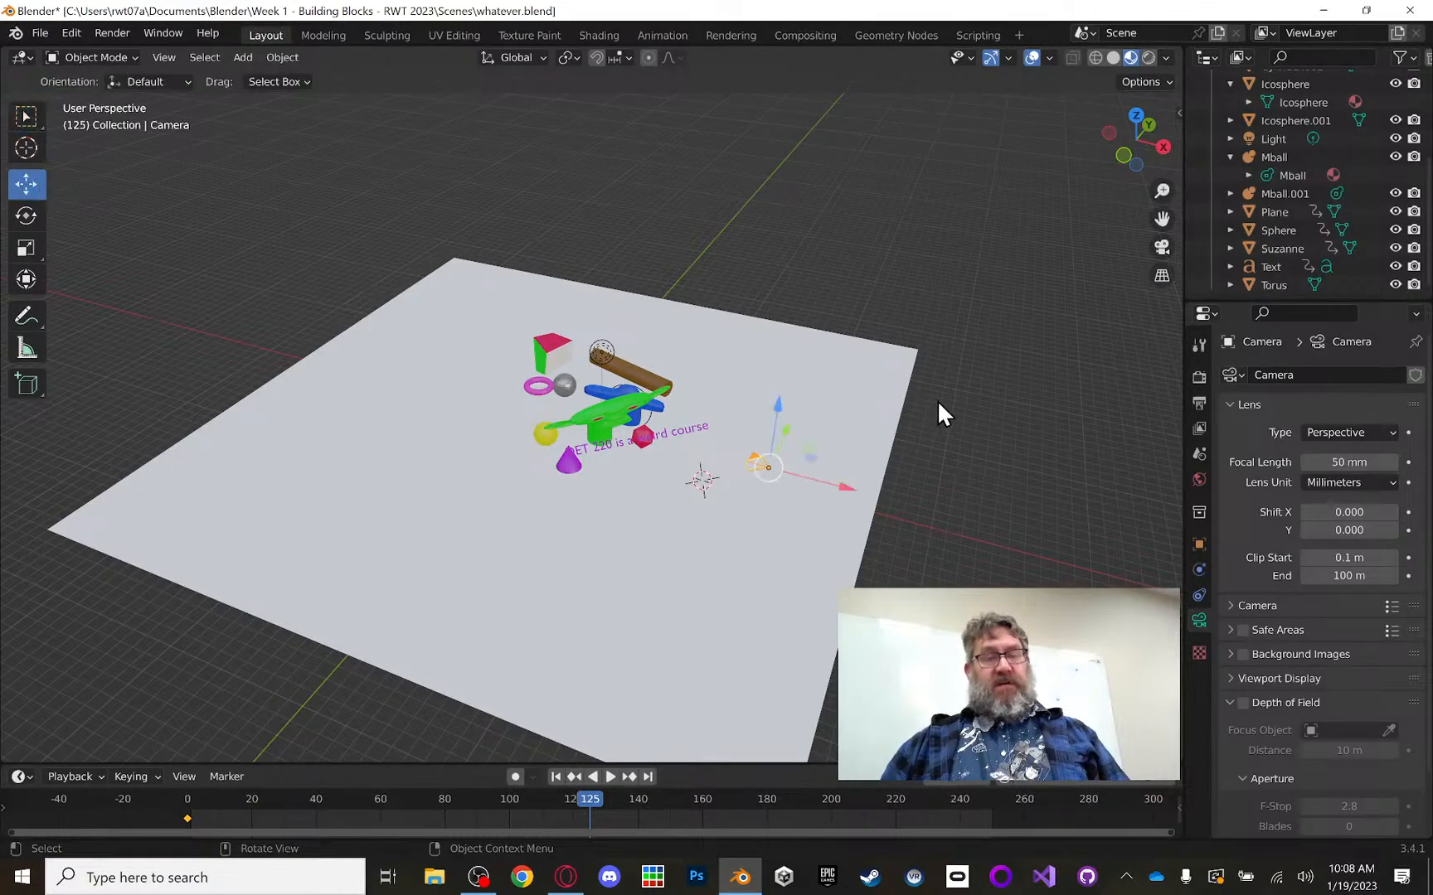
pyautogui.click(541, 57)
pyautogui.click(493, 130)
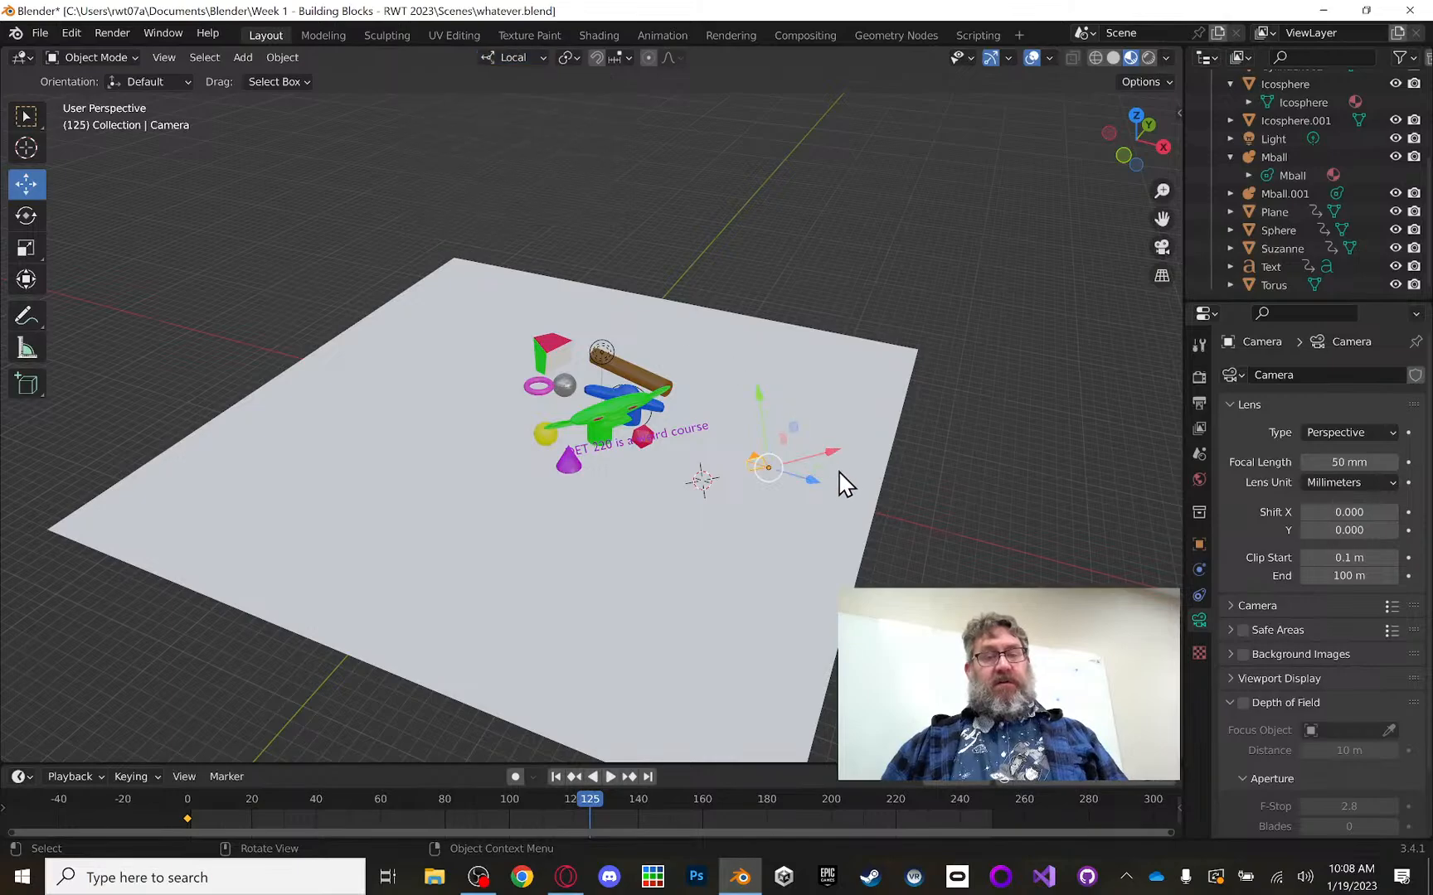
pyautogui.moveTo(816, 480); pyautogui.dragTo(1001, 523)
pyautogui.scroll(-2, 924, 358)
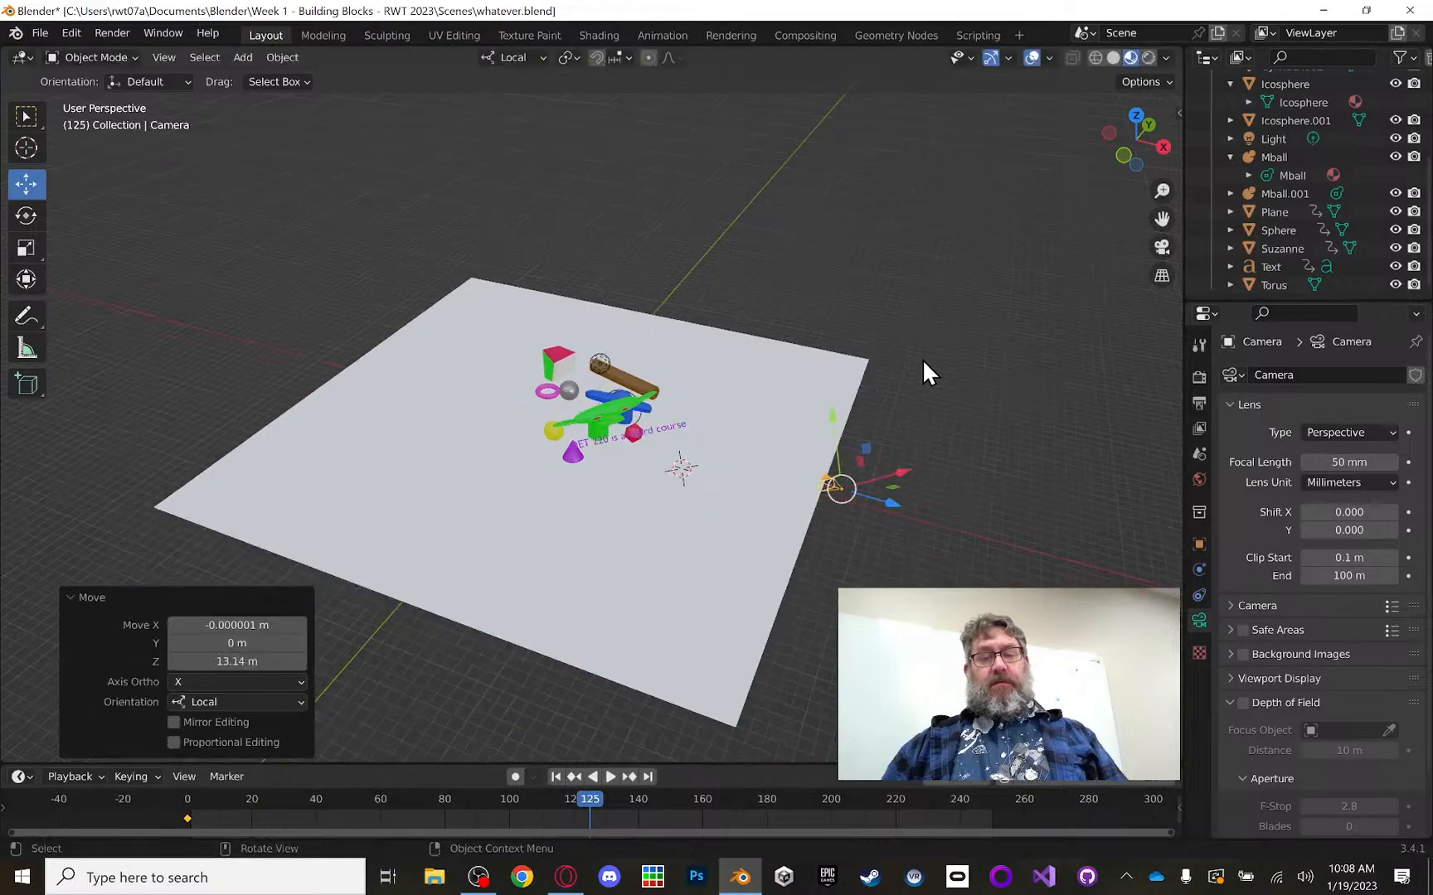
pyautogui.scroll(-1, 923, 360)
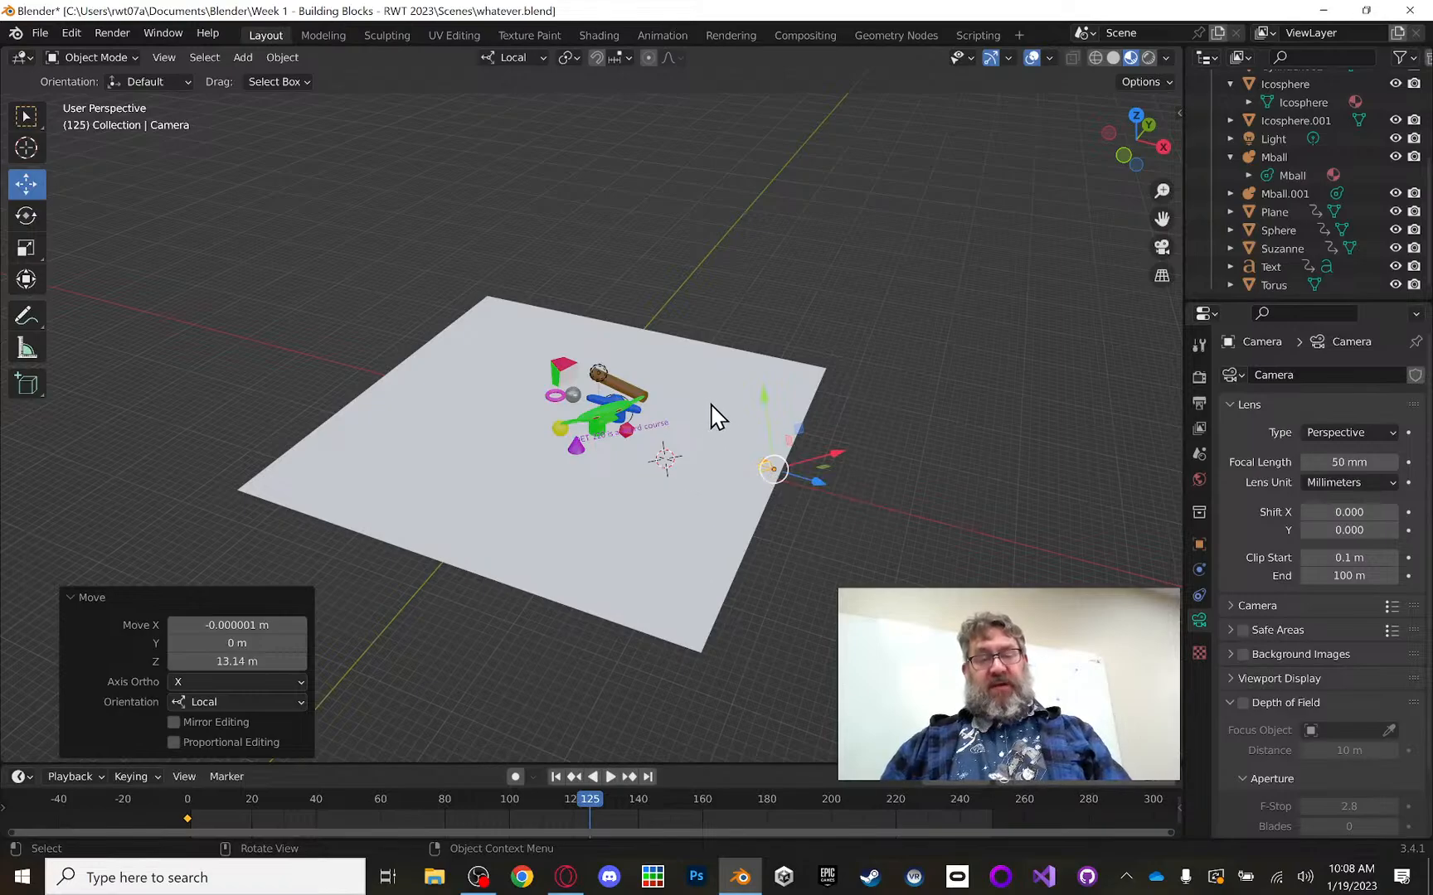
pyautogui.press('i')
pyautogui.click(648, 398)
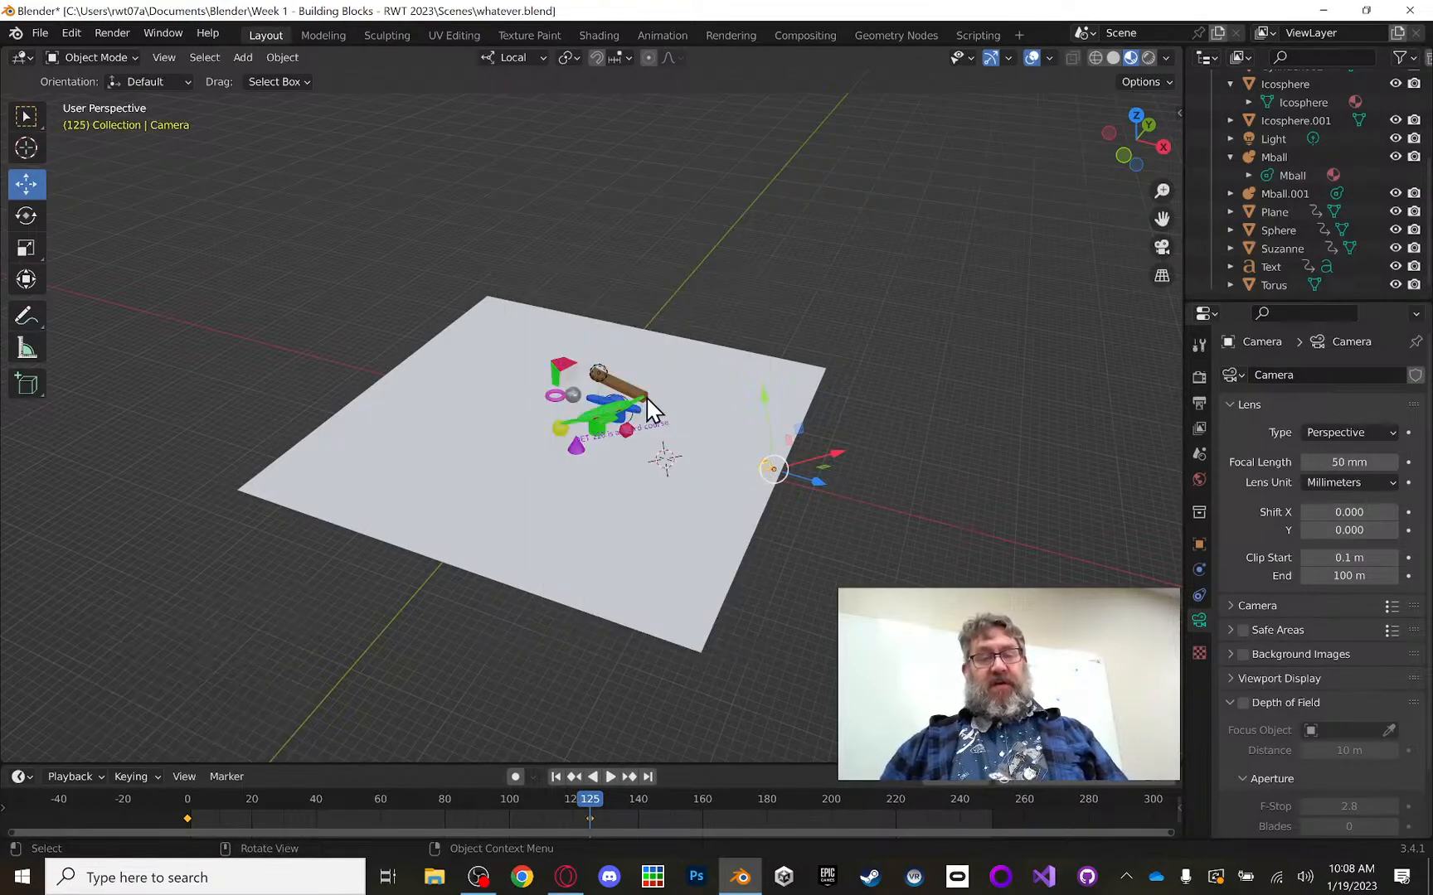
# Step: Return to frame 0 and play the animation through the camera's view
pyautogui.moveTo(594, 795); pyautogui.dragTo(131, 707)
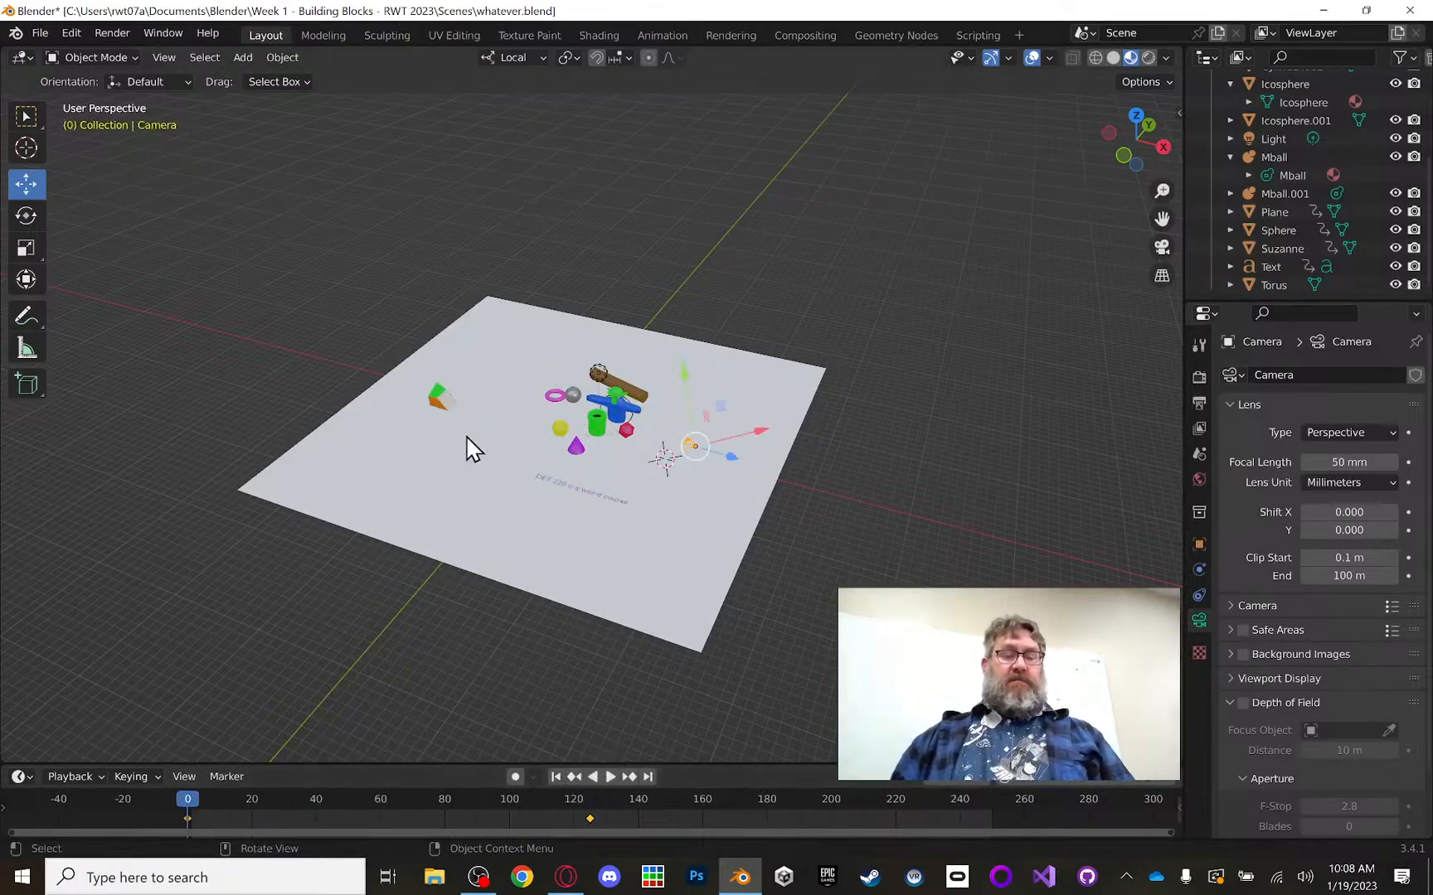
pyautogui.click(1161, 248)
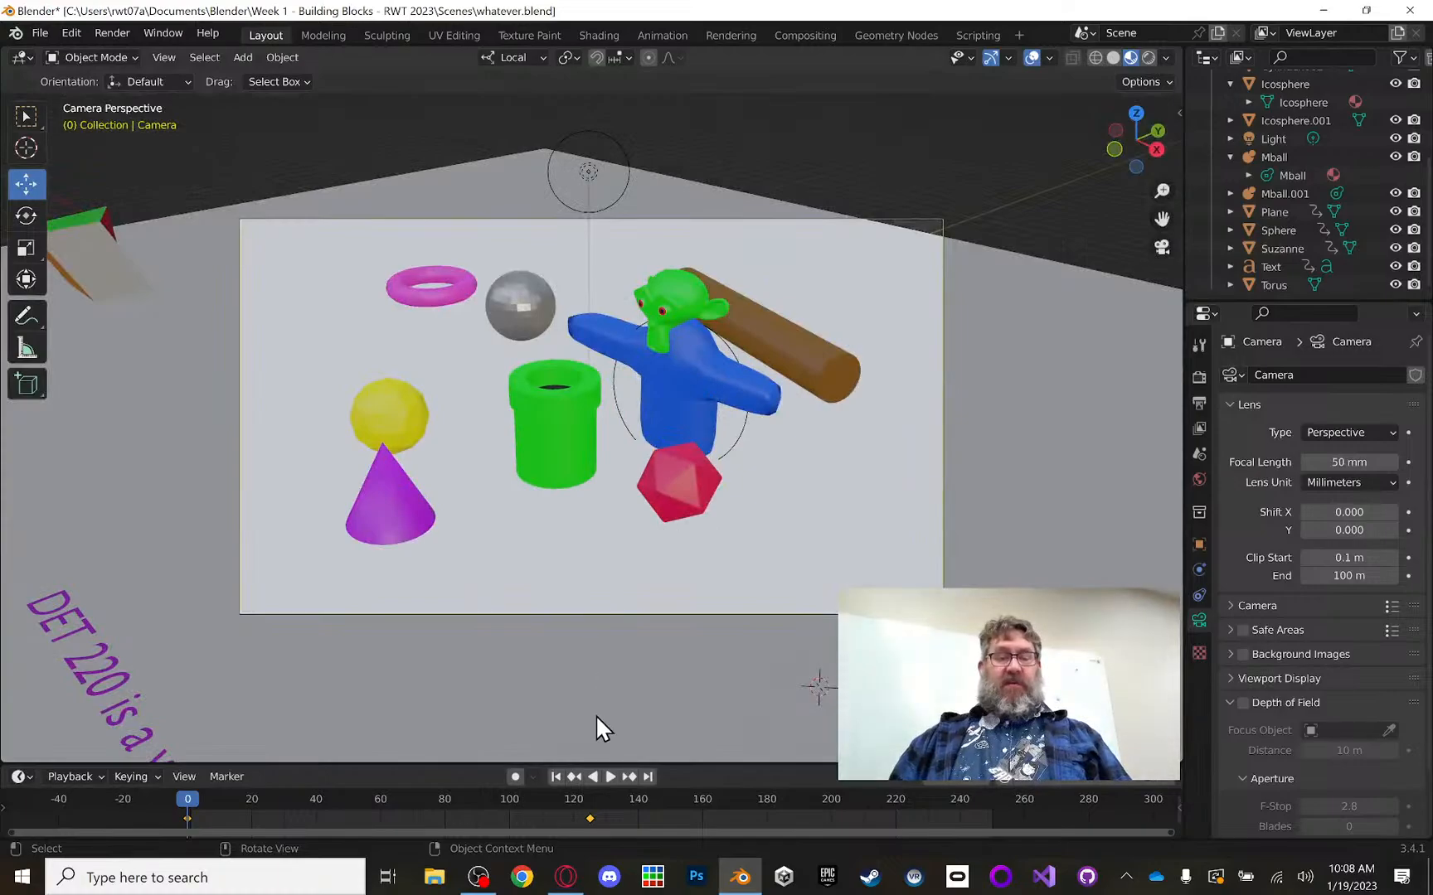
pyautogui.click(608, 776)
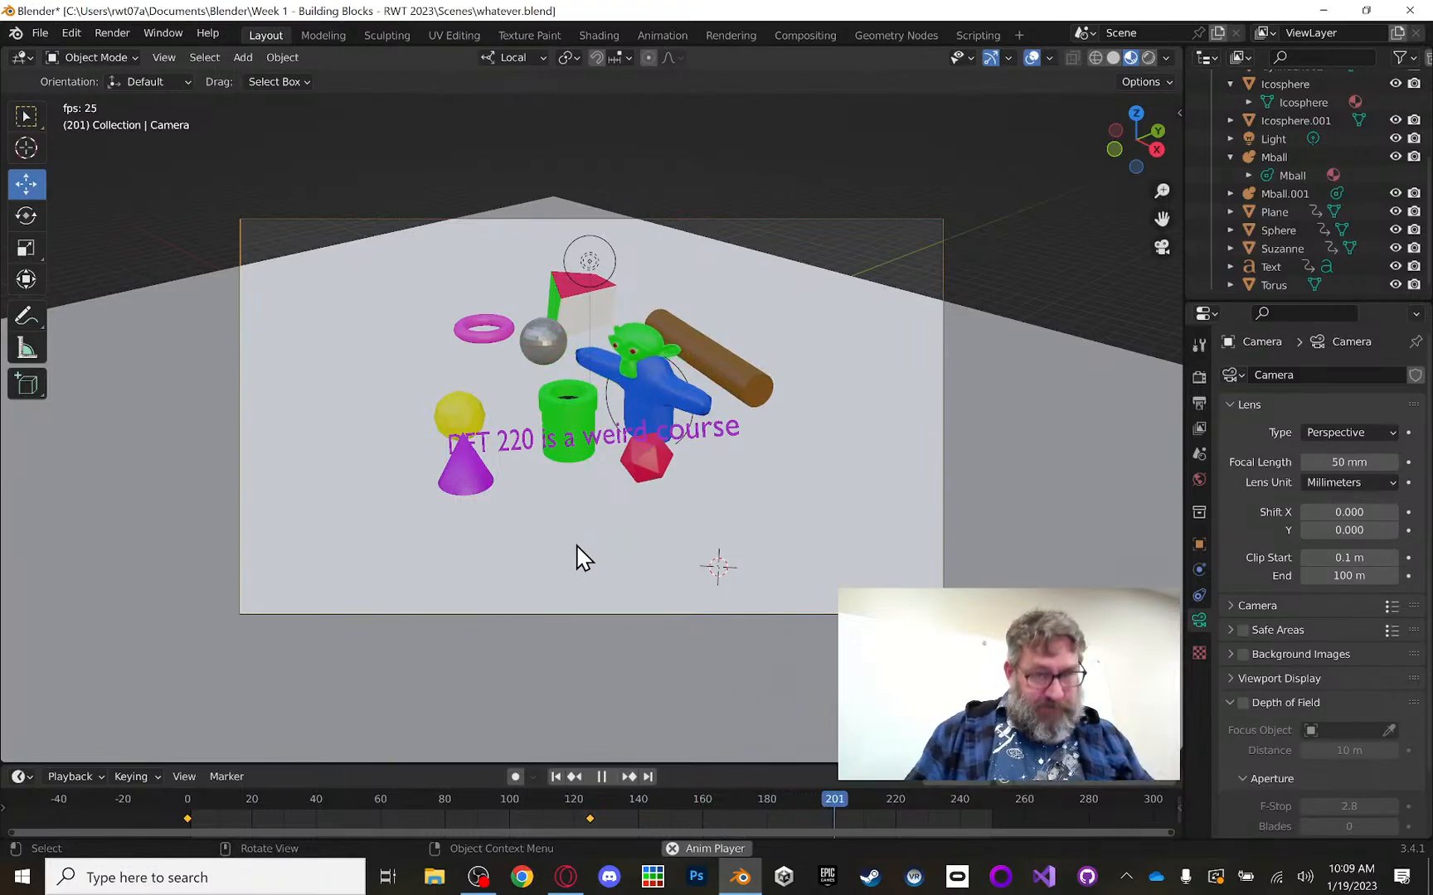
# Step: Review the animation playback in Rendered shading and return to frame 0
pyautogui.click(1151, 57)
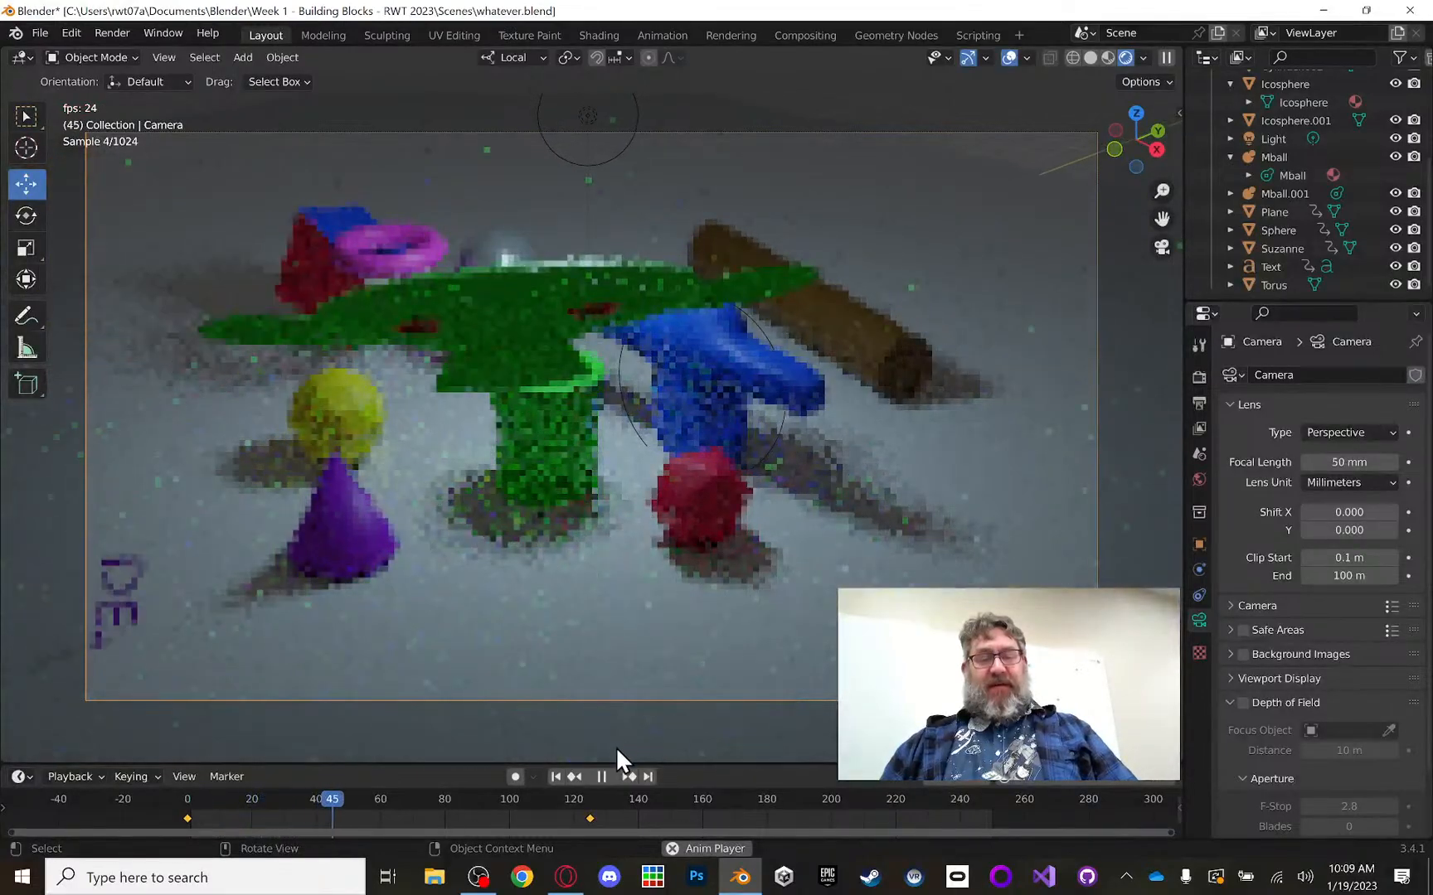
pyautogui.click(601, 777)
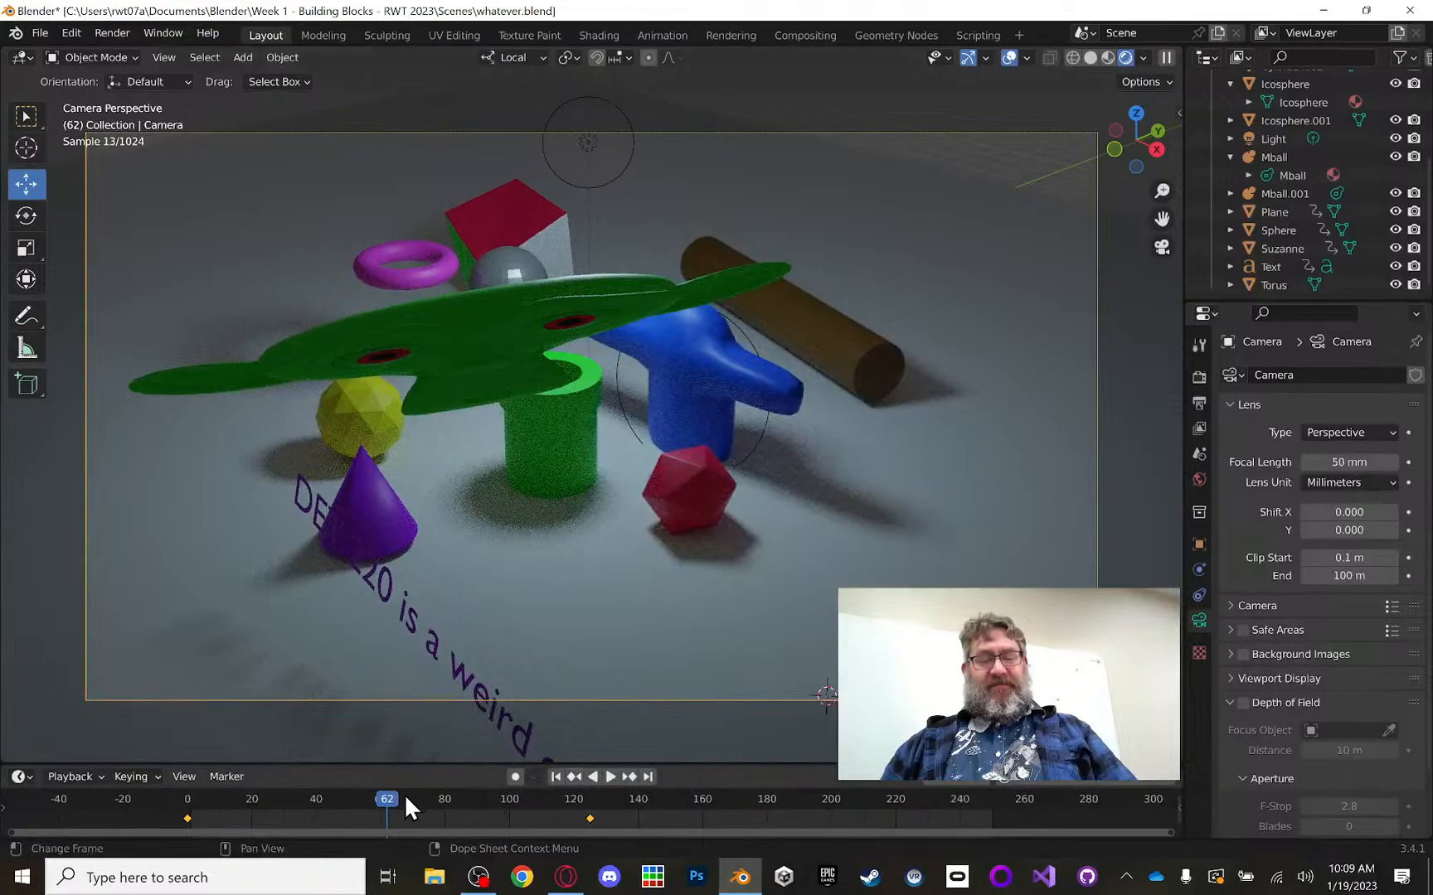
pyautogui.press('space')
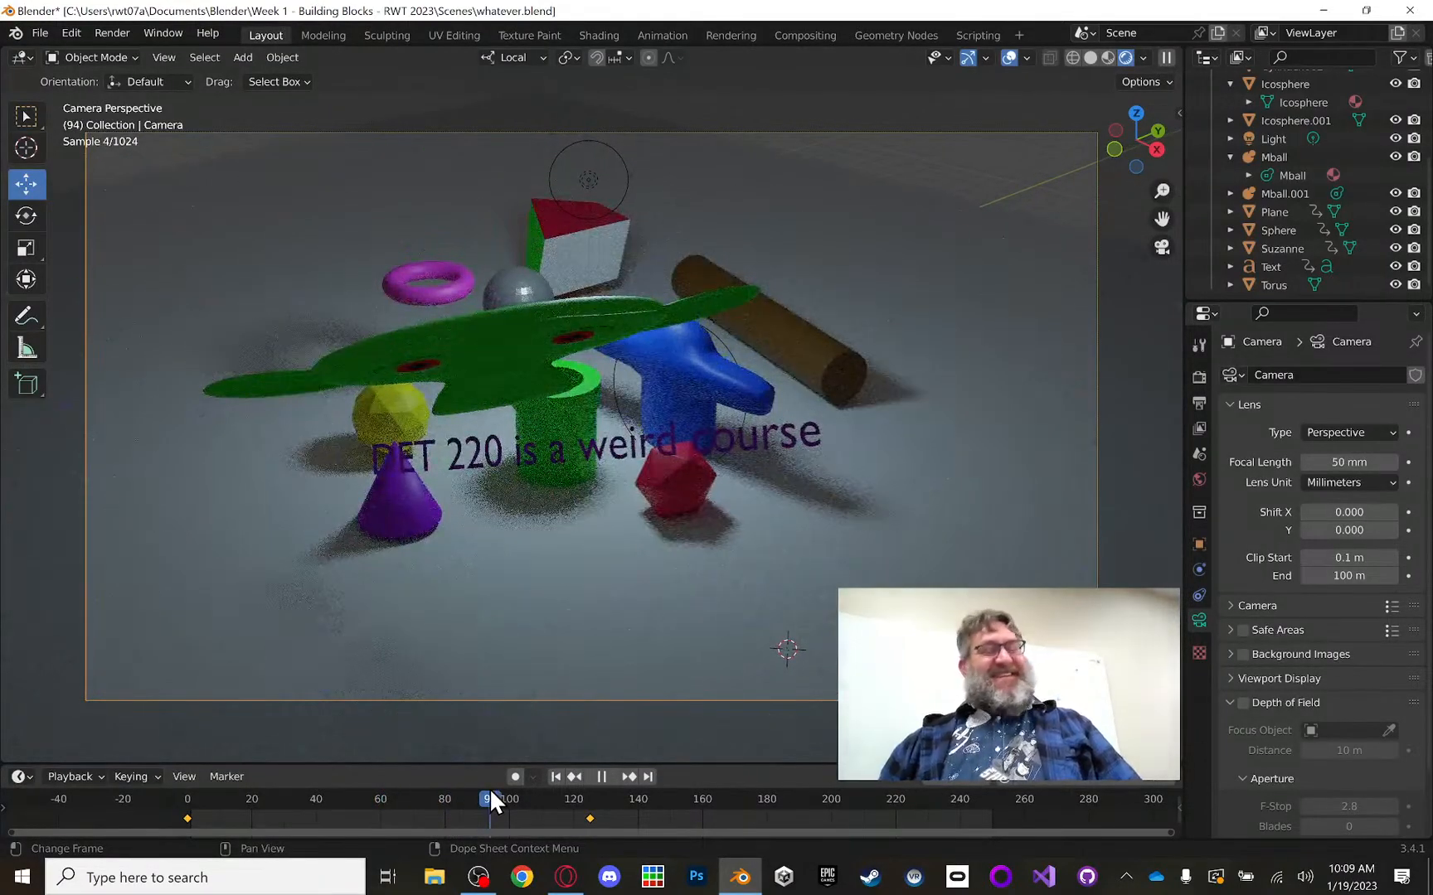
pyautogui.moveTo(561, 798); pyautogui.dragTo(119, 795)
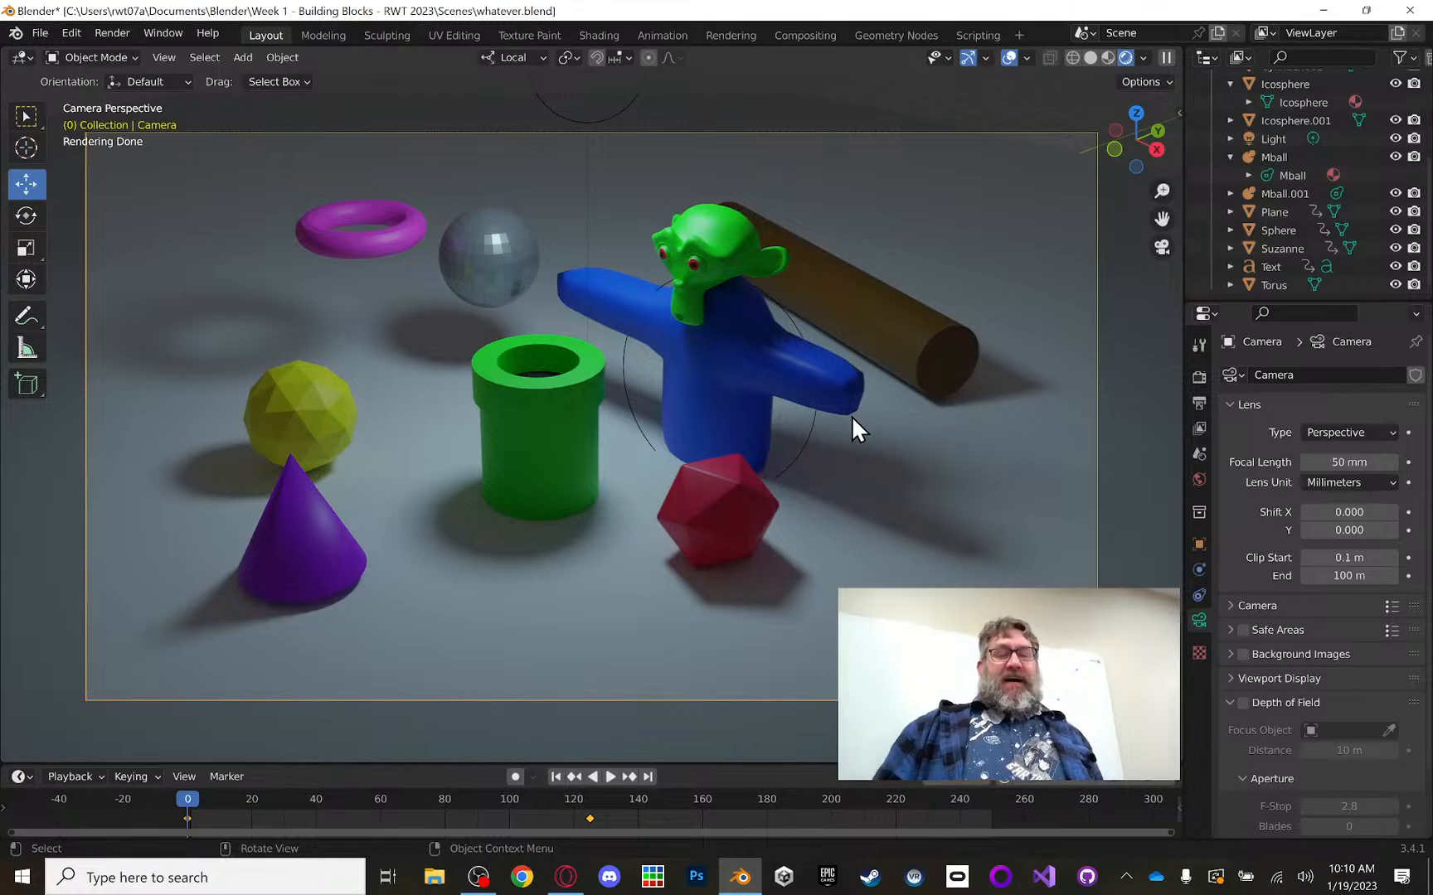
pyautogui.click(727, 241)
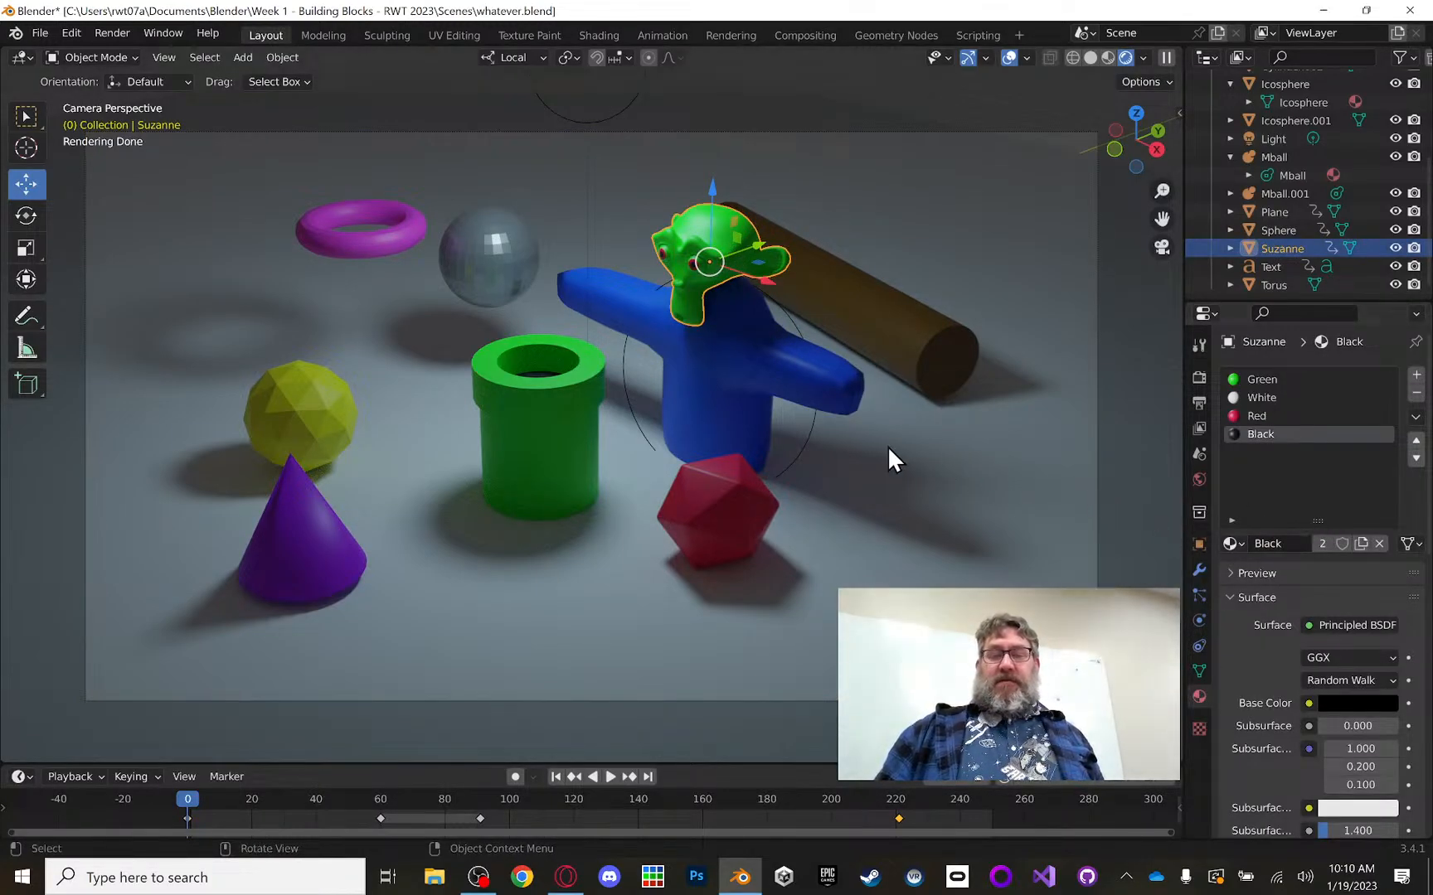
pyautogui.click(1198, 571)
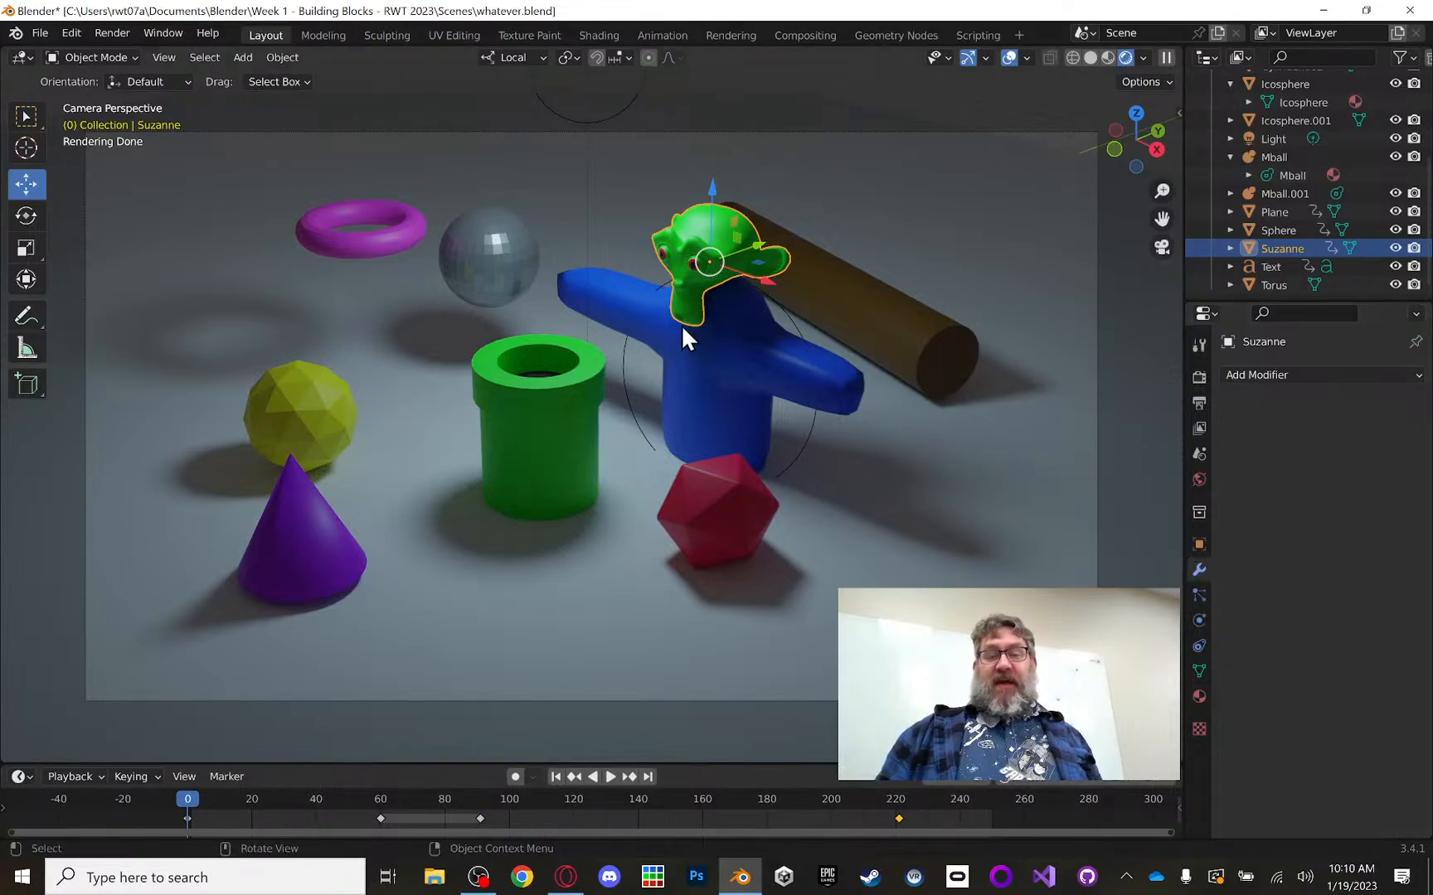
pyautogui.click(556, 146)
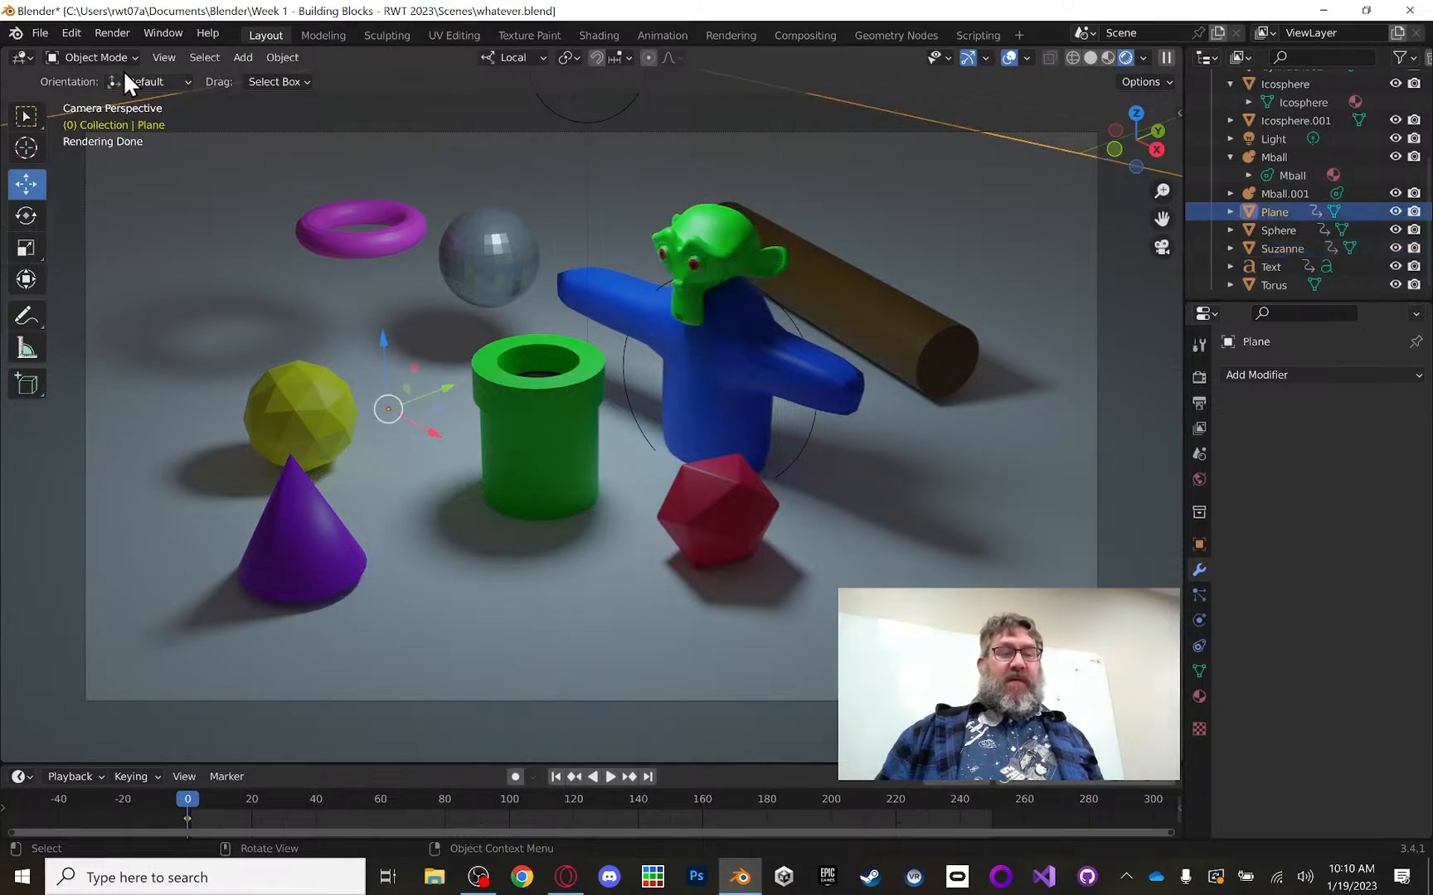
# Step: Add a monkey mesh to the scene
pyautogui.click(238, 57)
pyautogui.moveTo(273, 77)
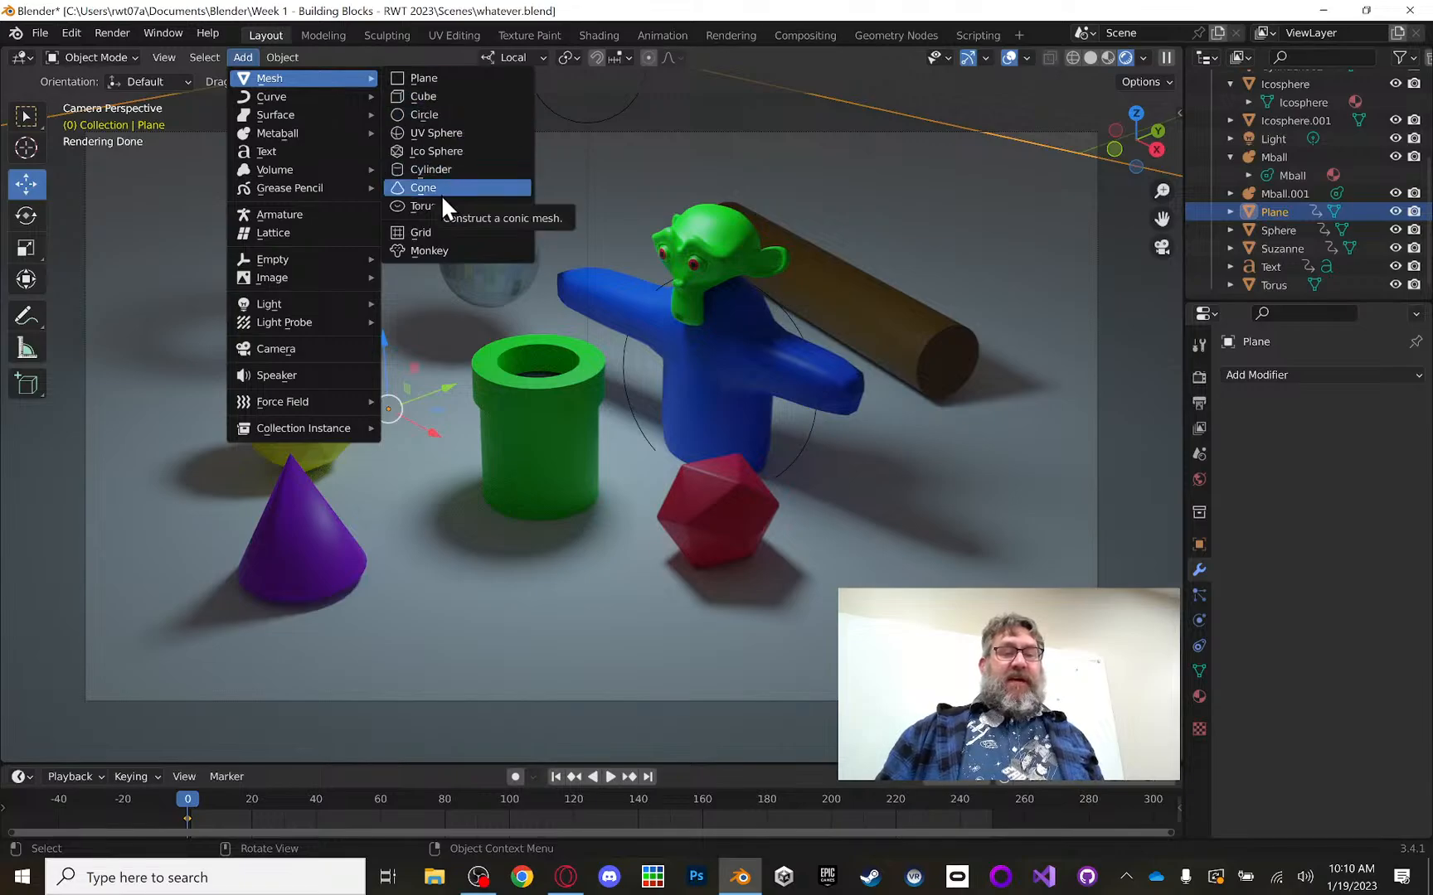
pyautogui.click(432, 248)
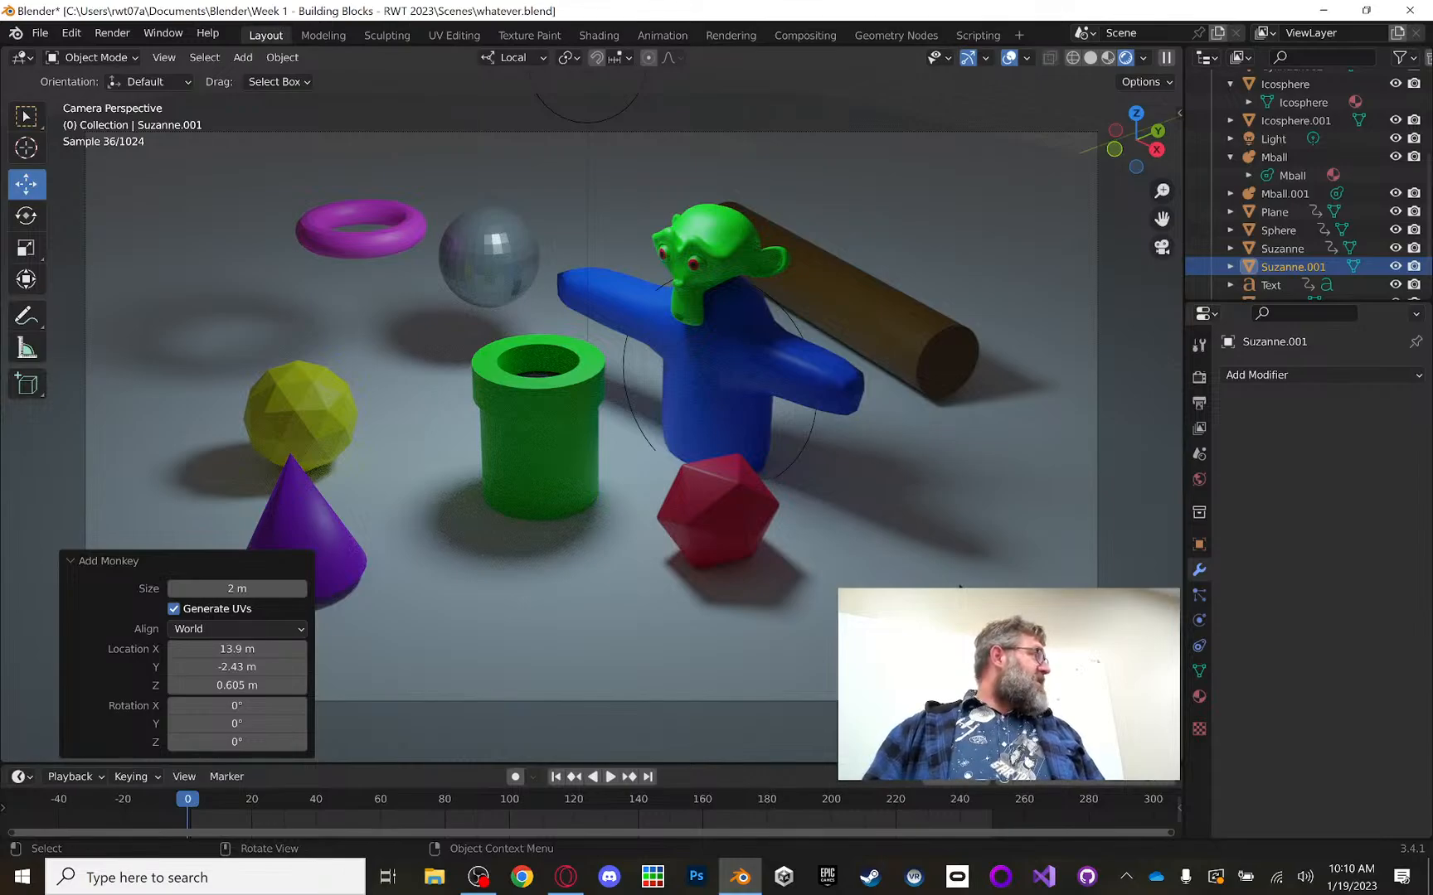
# Step: Move the new monkey about 2.36 m on Z, -4.9 m on X and 0.49 m on Y, and save the file
pyautogui.scroll(-1, 44, 237)
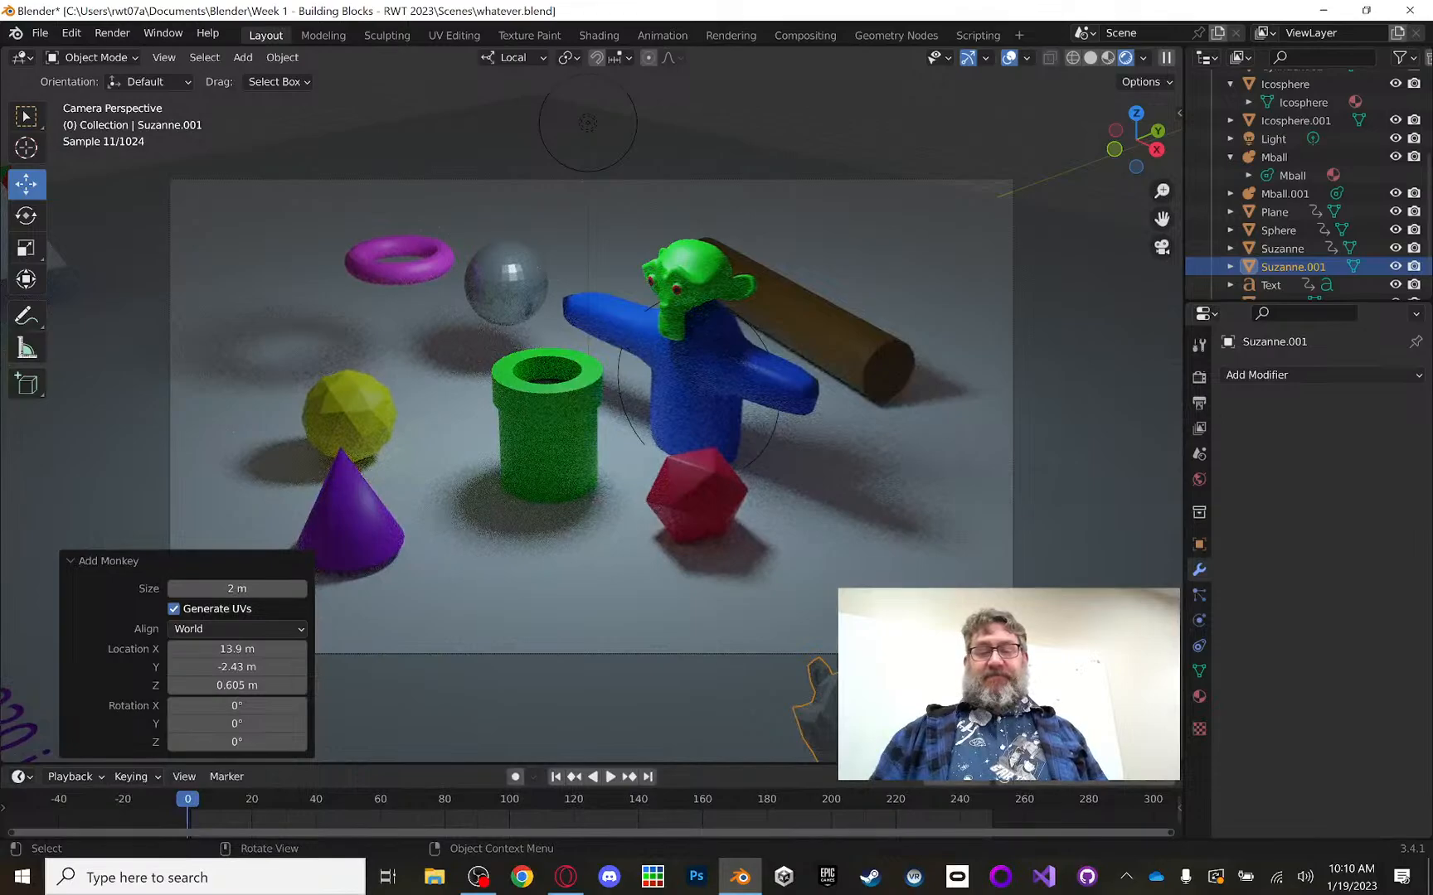
pyautogui.moveTo(877, 668); pyautogui.dragTo(877, 529)
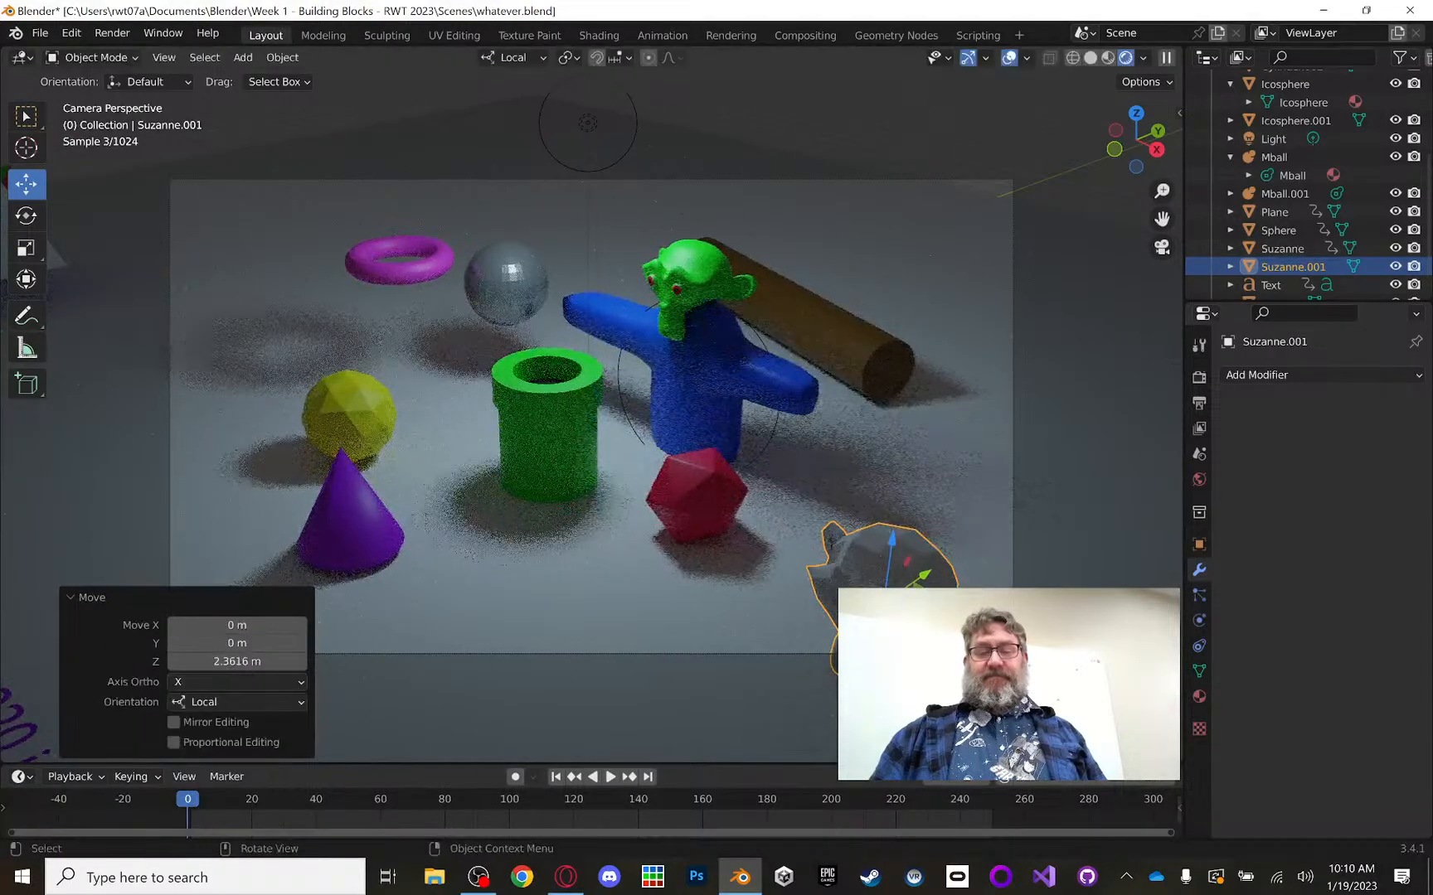
pyautogui.moveTo(956, 612); pyautogui.dragTo(687, 503)
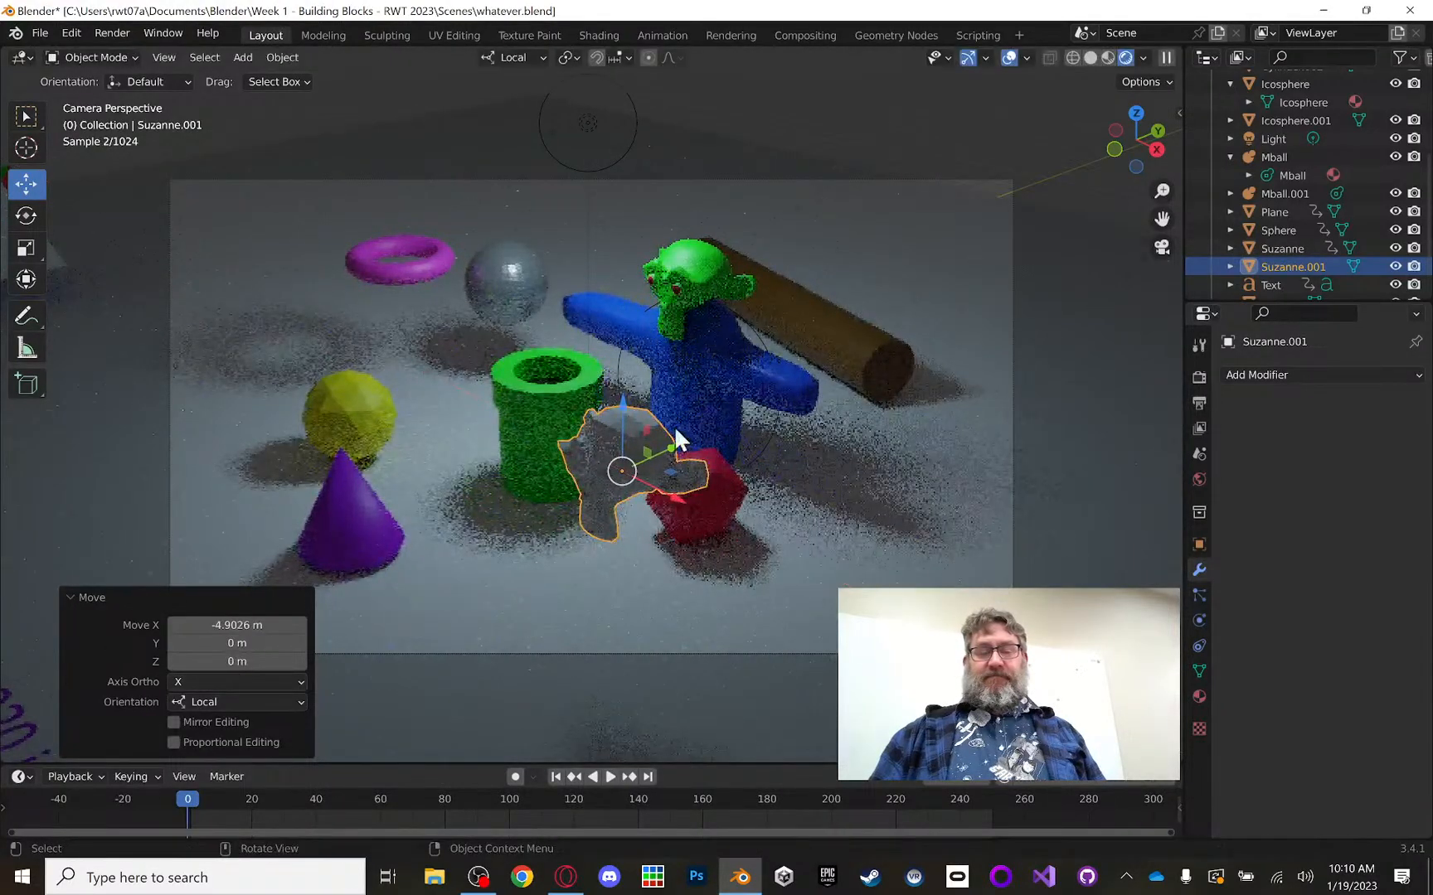
pyautogui.moveTo(672, 434); pyautogui.dragTo(710, 416)
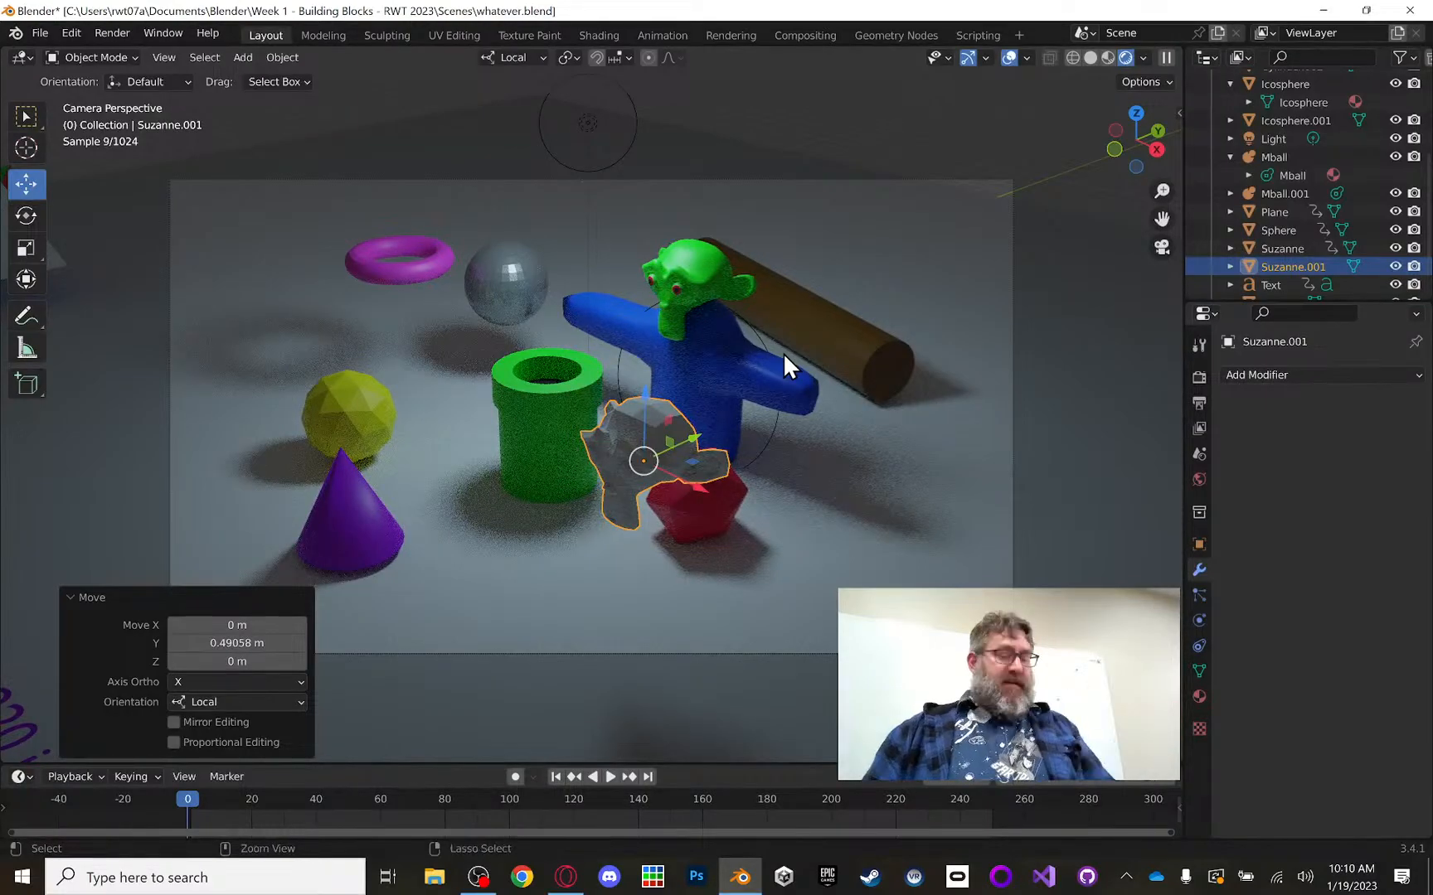
pyautogui.hotkey('ctrl', 's')
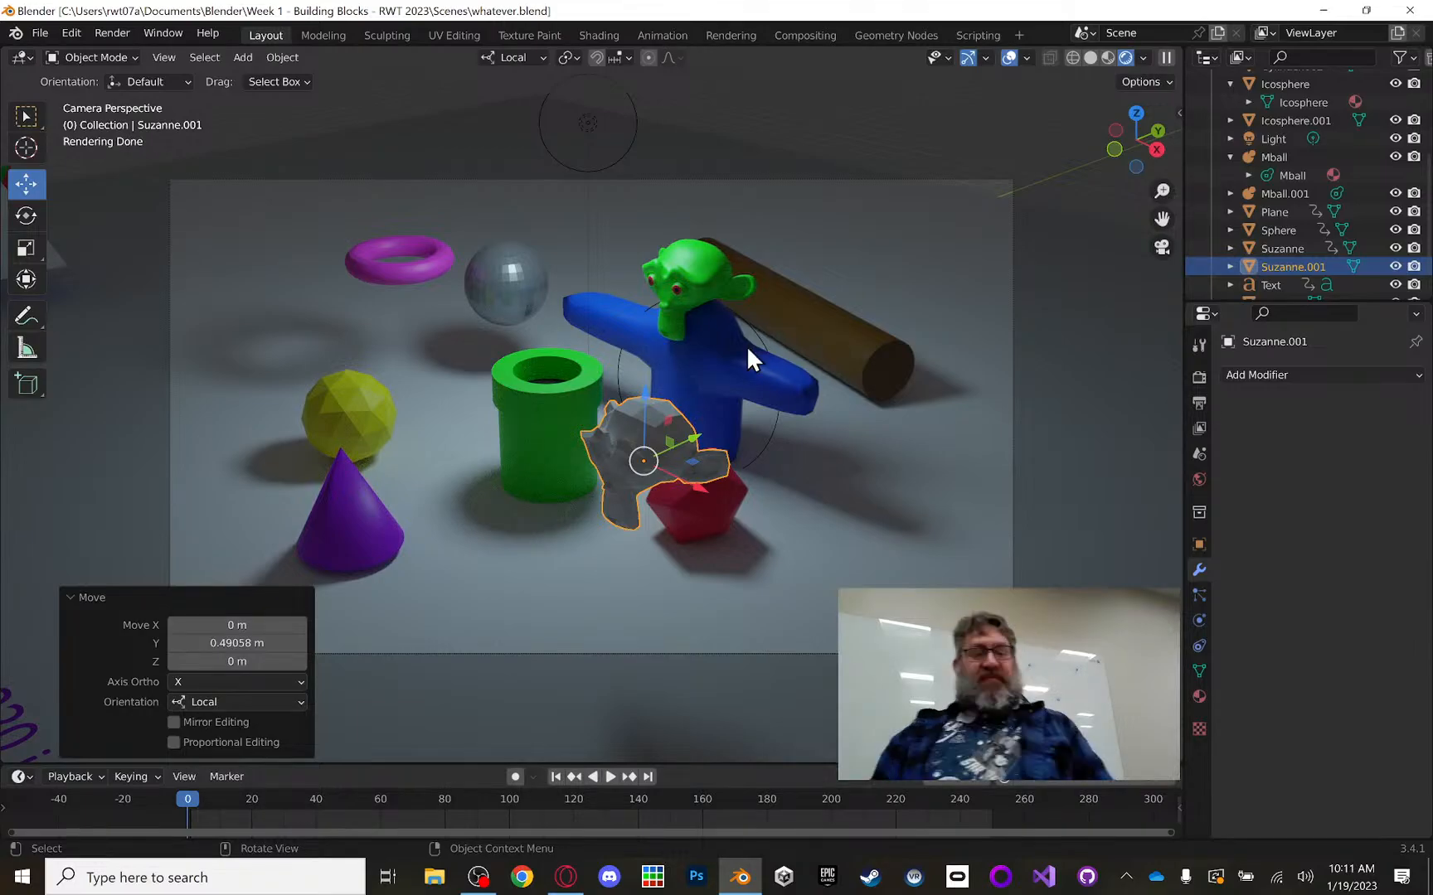
# Step: Frame the new monkey closely, add a material slot to it, and assign the existing Red material
pyautogui.scroll(1, 701, 367)
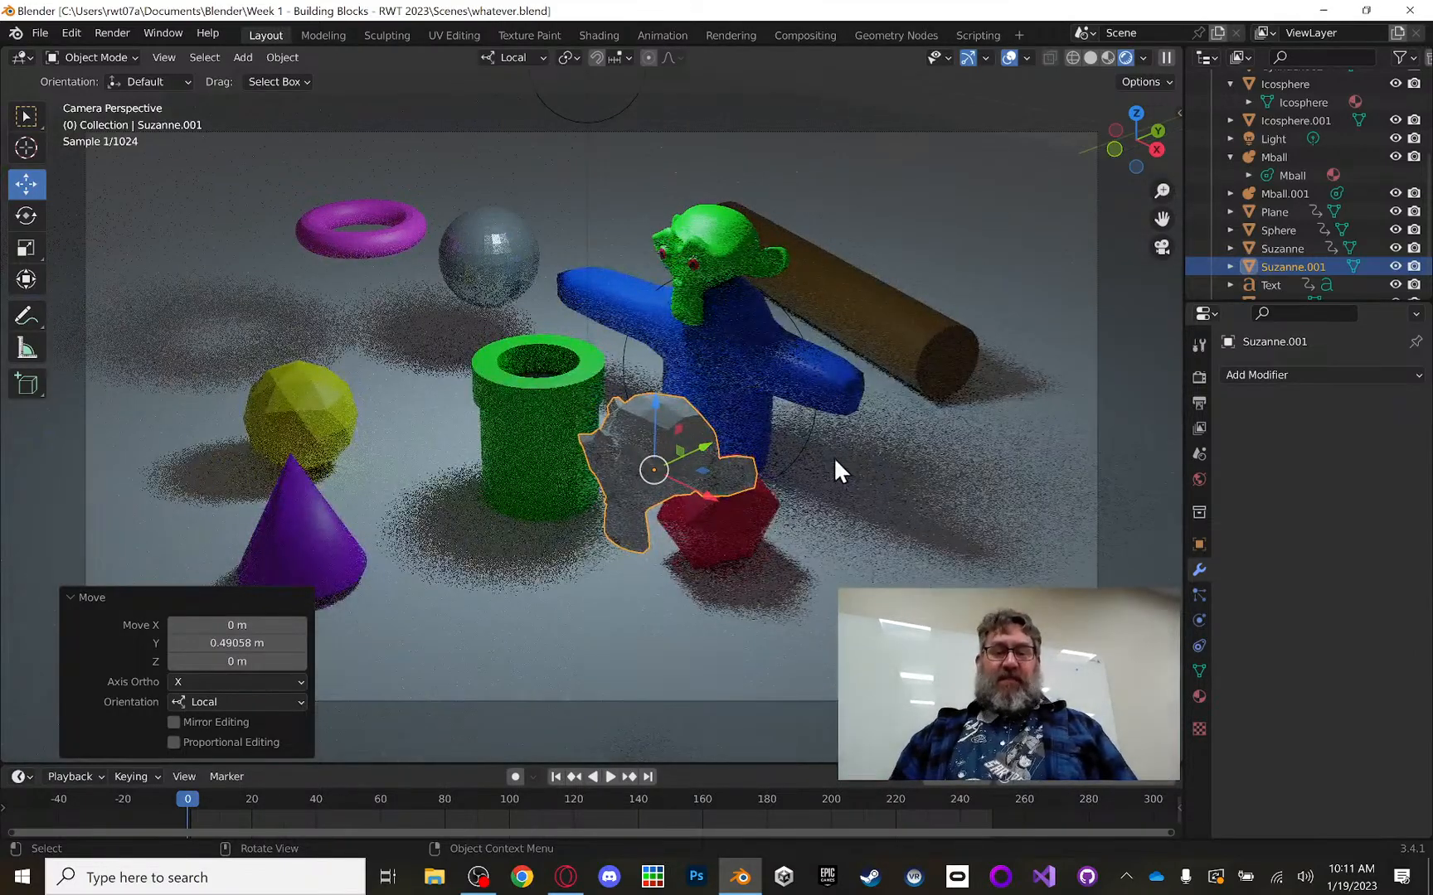
pyautogui.moveTo(833, 457); pyautogui.dragTo(847, 392, button='middle')
pyautogui.press('KP_Decimal')
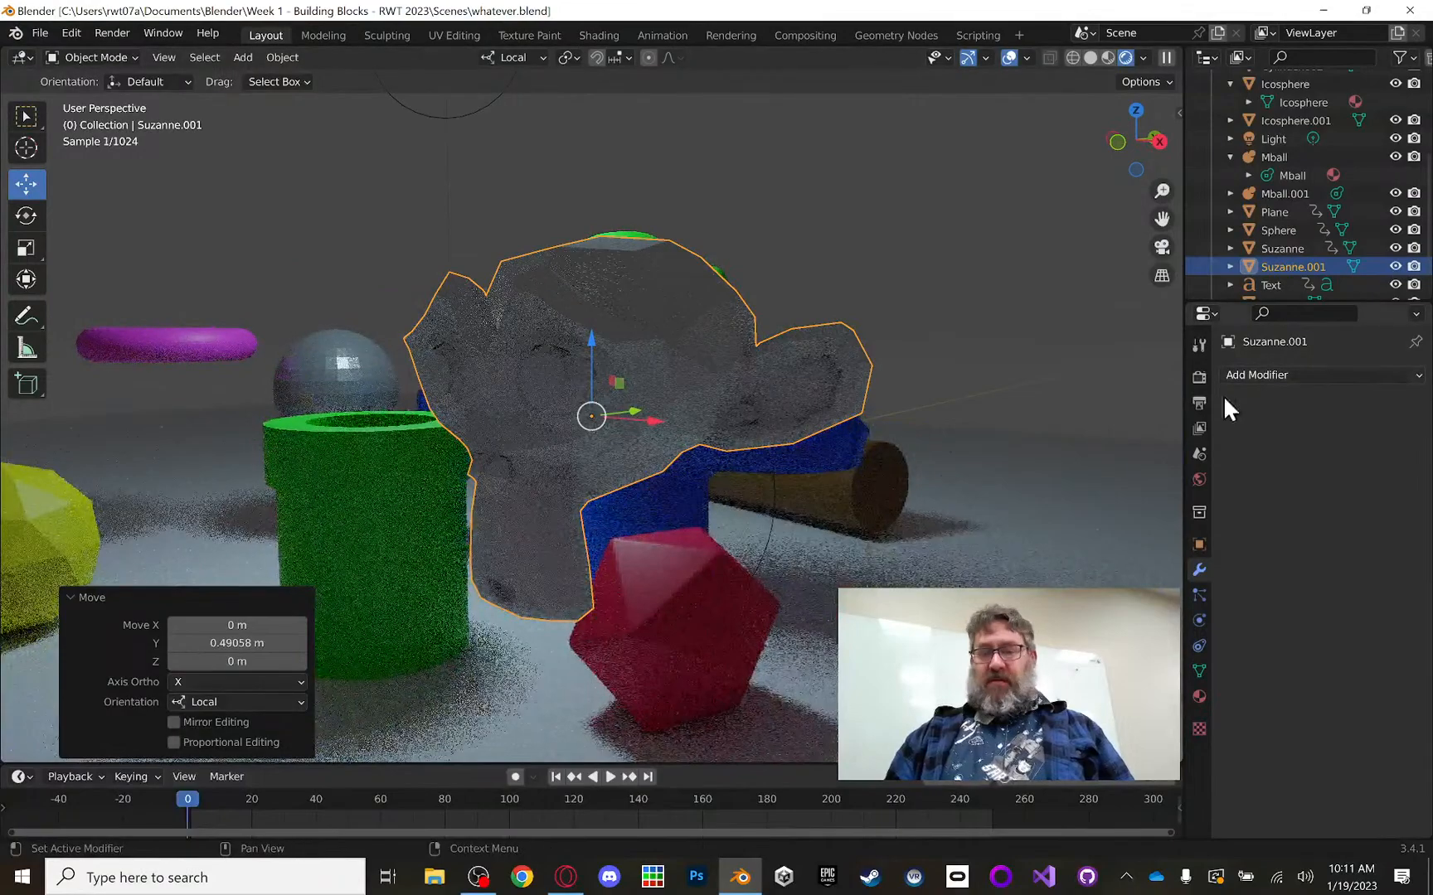
pyautogui.click(1200, 694)
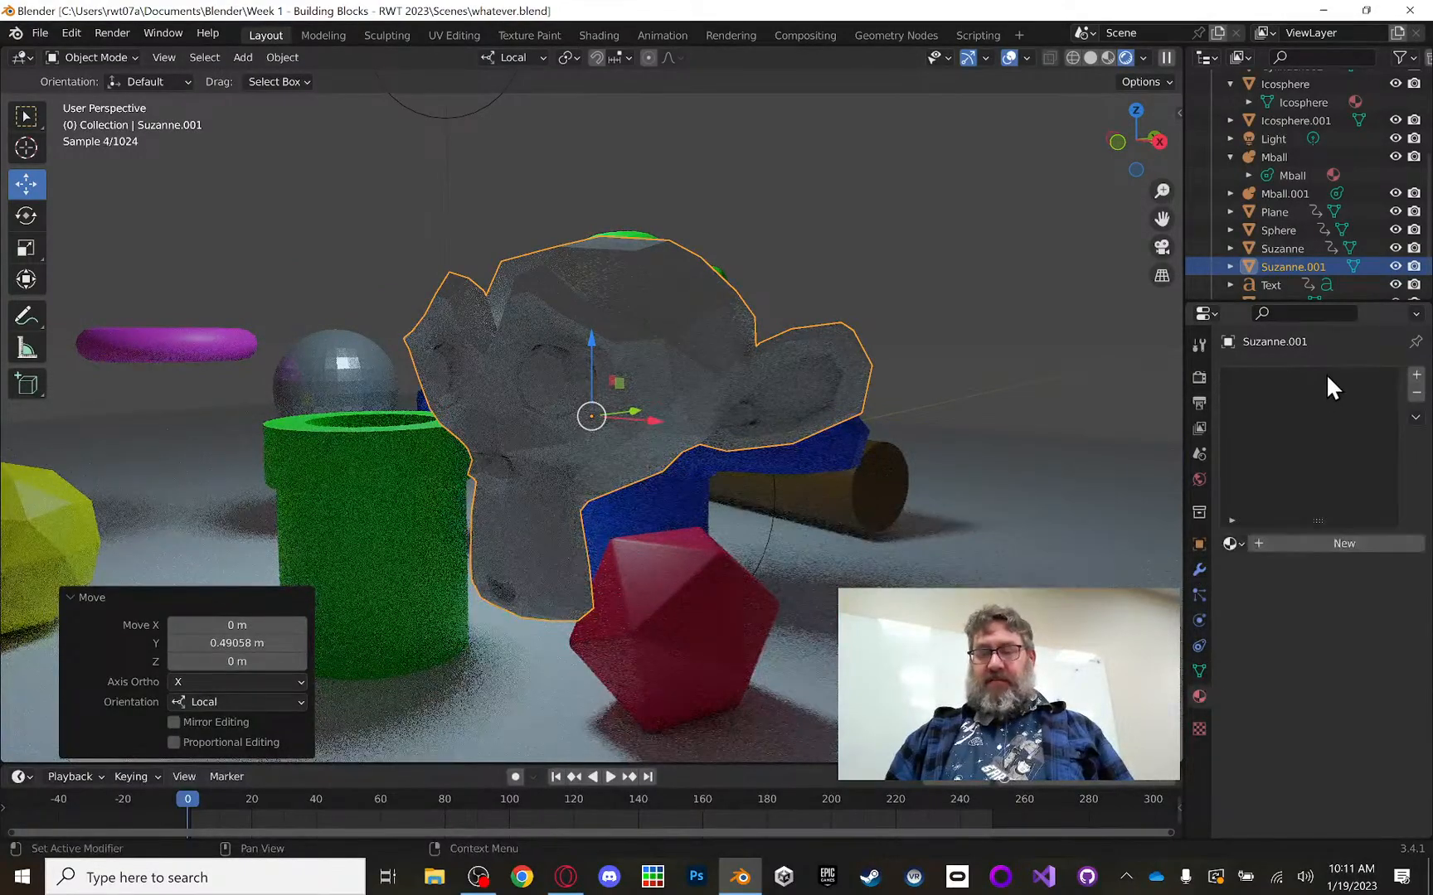
pyautogui.click(1416, 375)
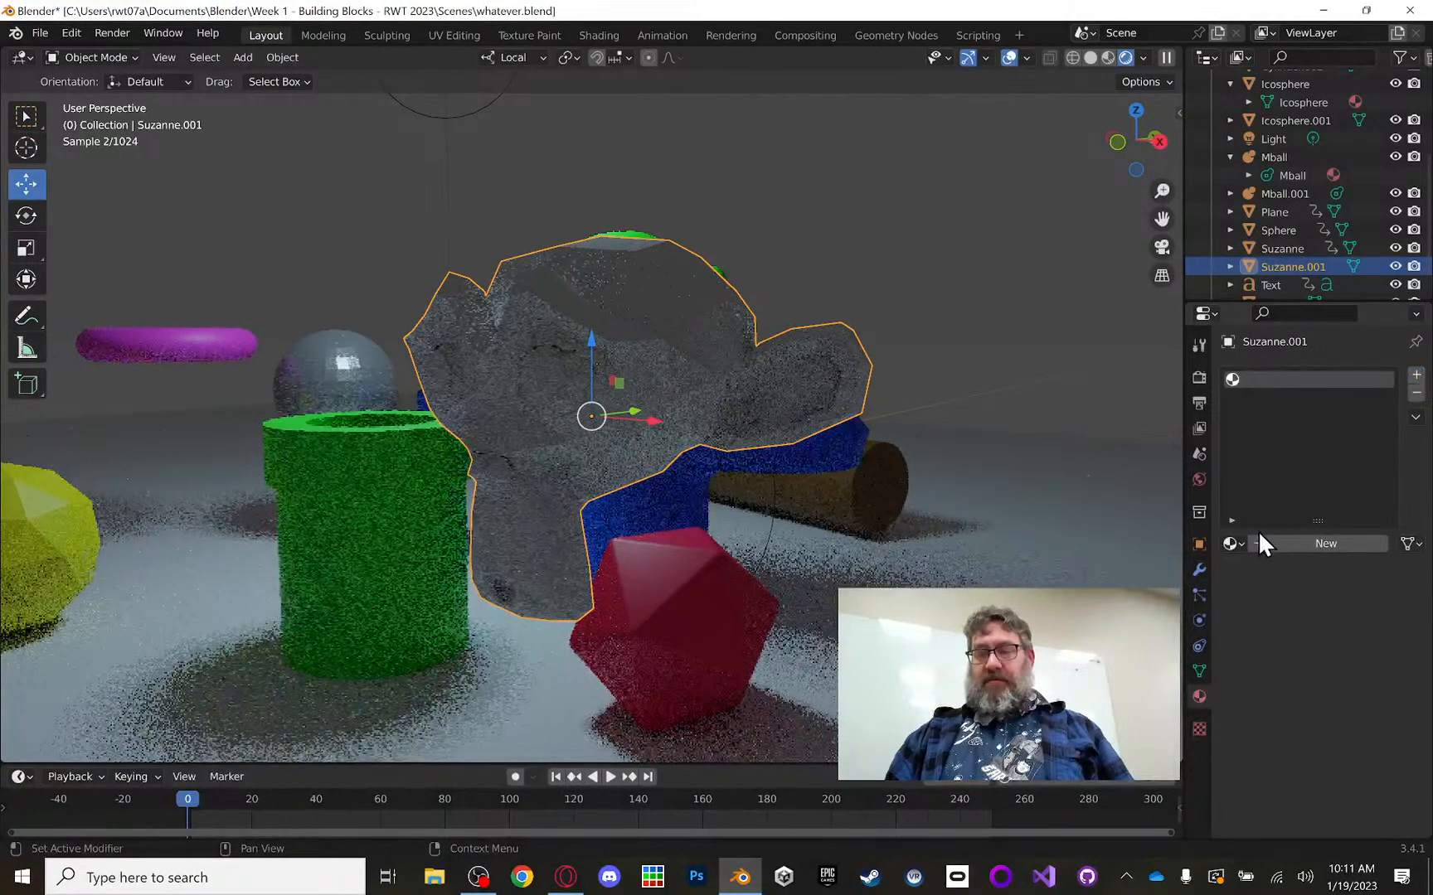
pyautogui.click(1233, 543)
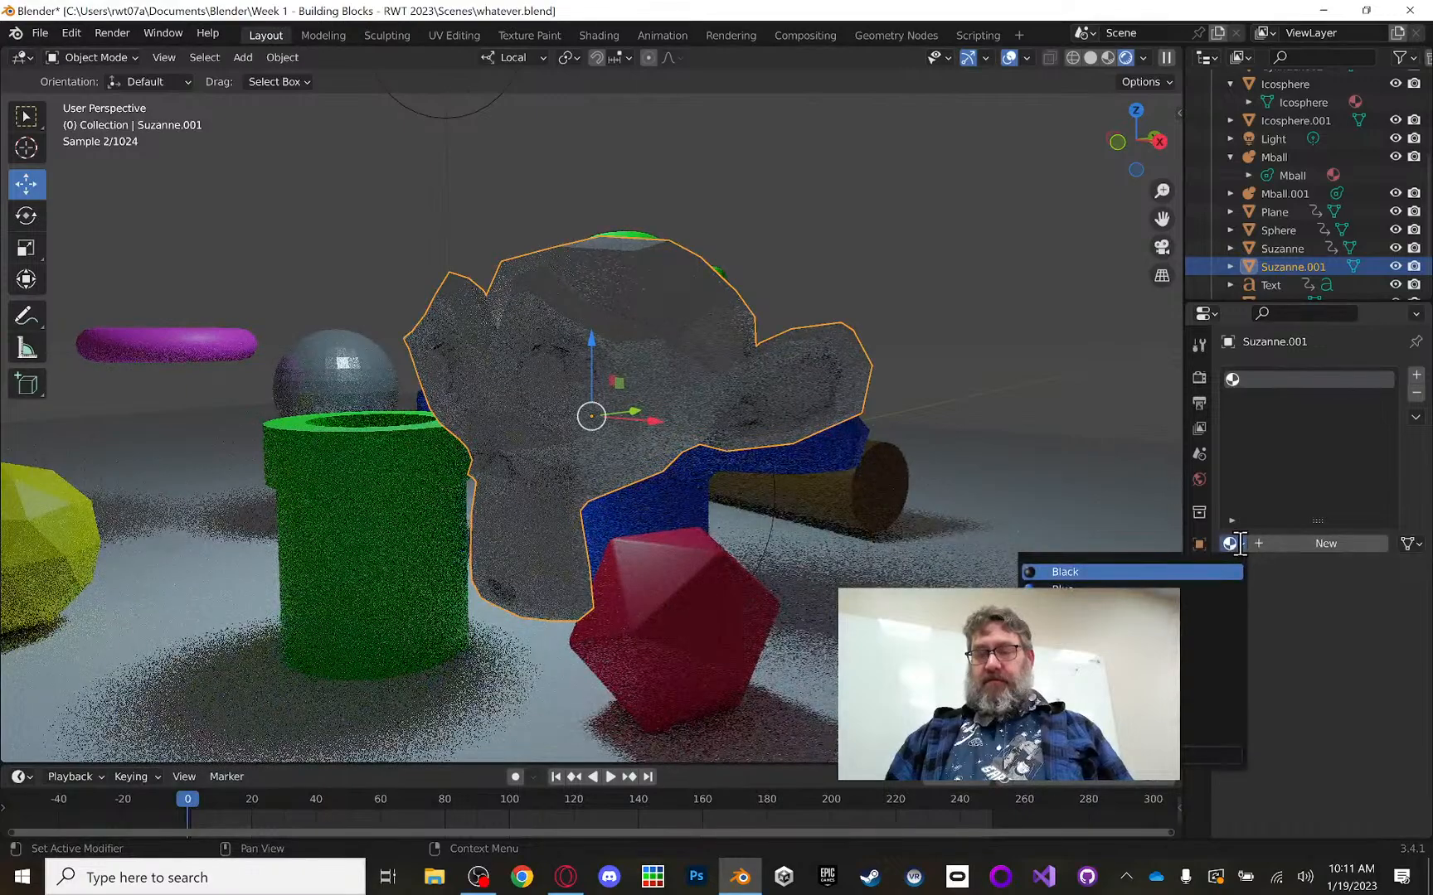
pyautogui.click(1139, 677)
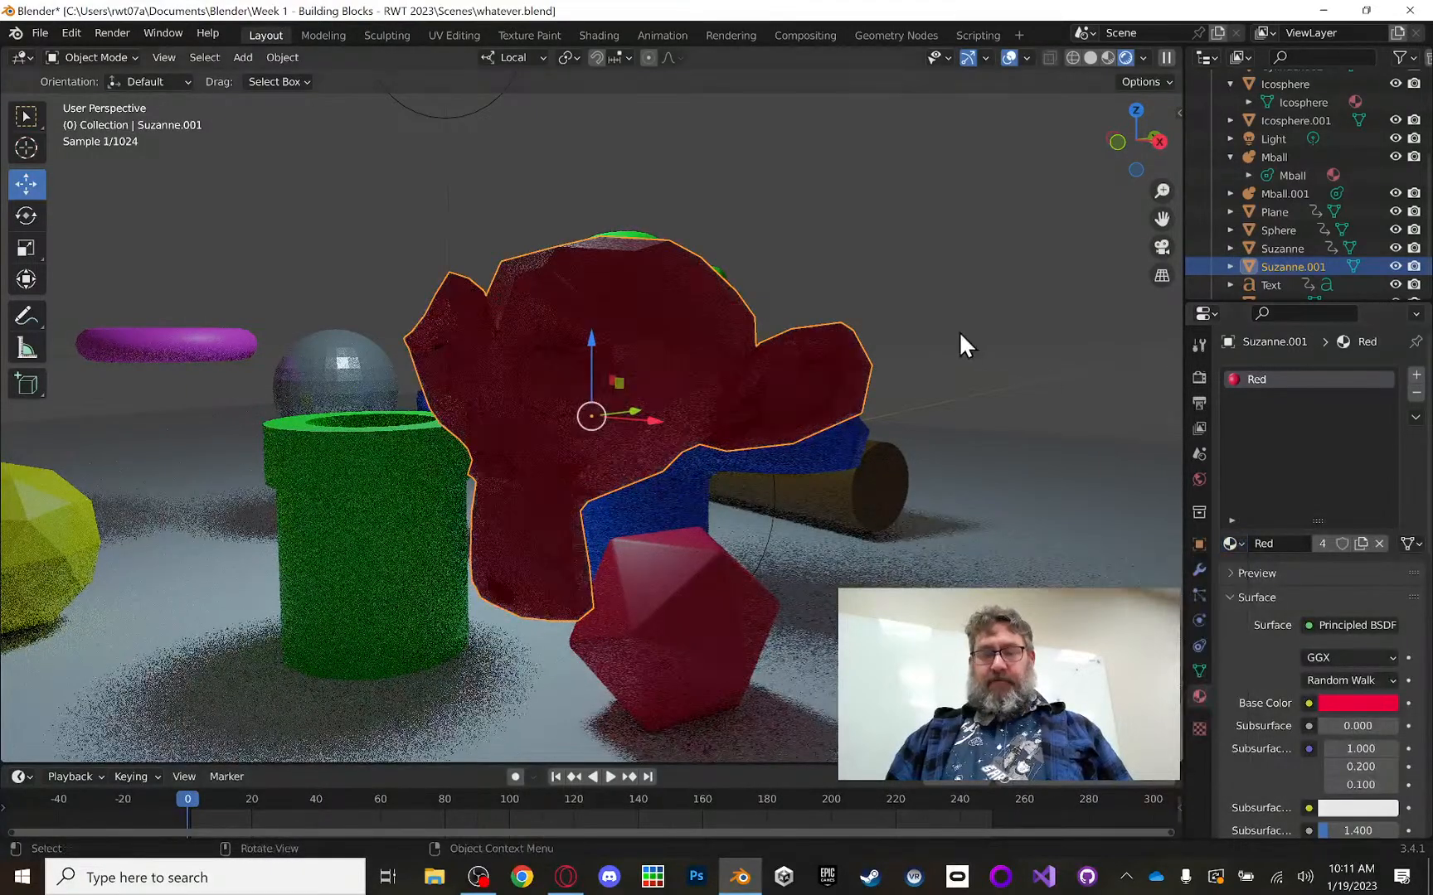
# Step: Switch the viewport to Material Preview shading, inspect the red monkey's faceted surface up close, and save the file
pyautogui.click(1108, 58)
pyautogui.moveTo(834, 291)
pyautogui.mouseDown(button='middle')
pyautogui.moveTo(894, 262)
pyautogui.moveTo(922, 288)
pyautogui.moveTo(829, 300)
pyautogui.moveTo(854, 267)
pyautogui.mouseUp(button='middle')
pyautogui.scroll(1, 840, 292)
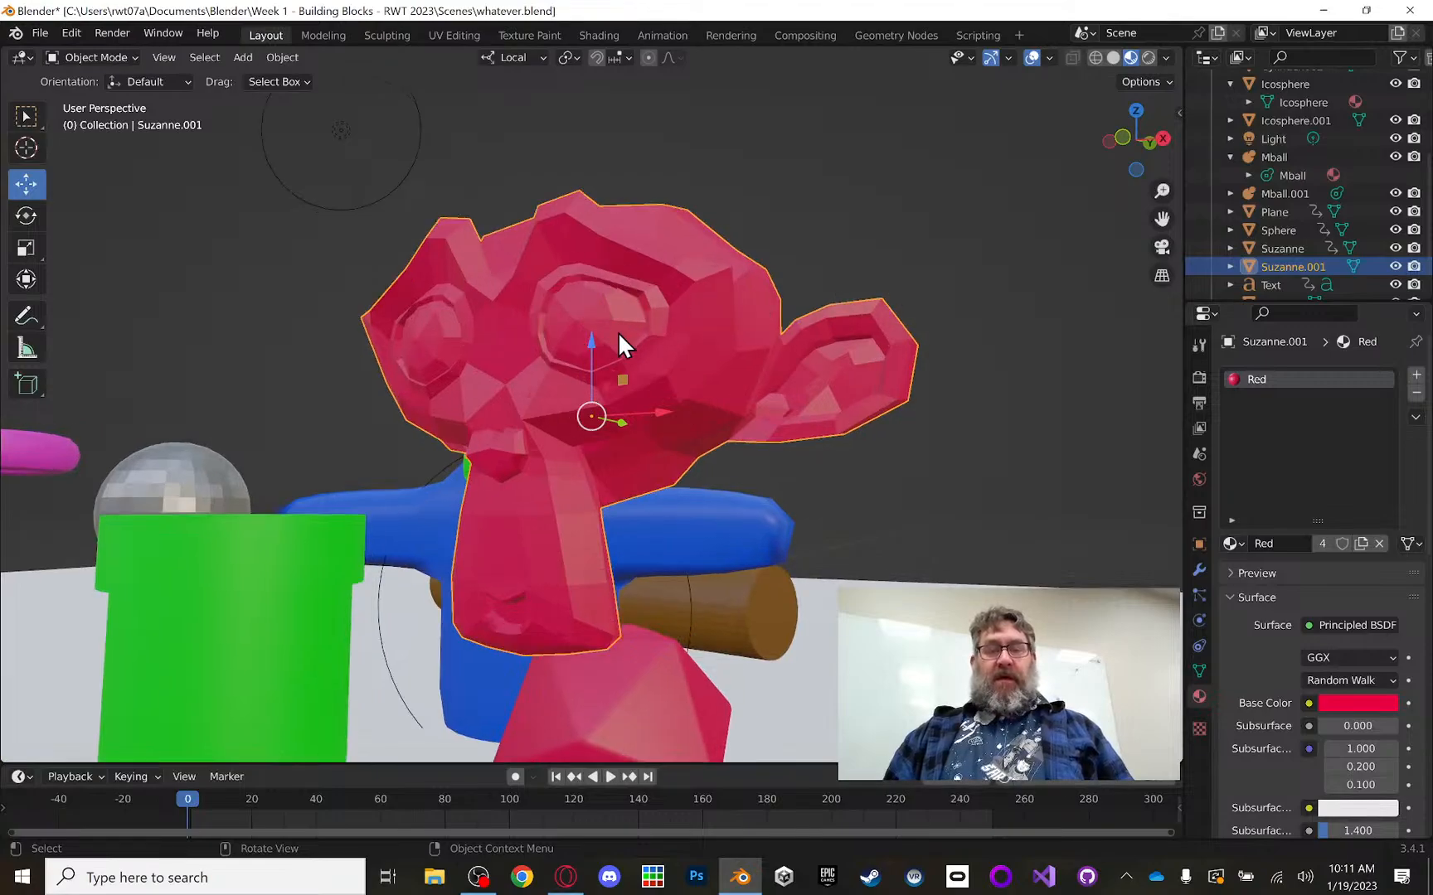
pyautogui.moveTo(666, 373); pyautogui.dragTo(766, 366, button='middle')
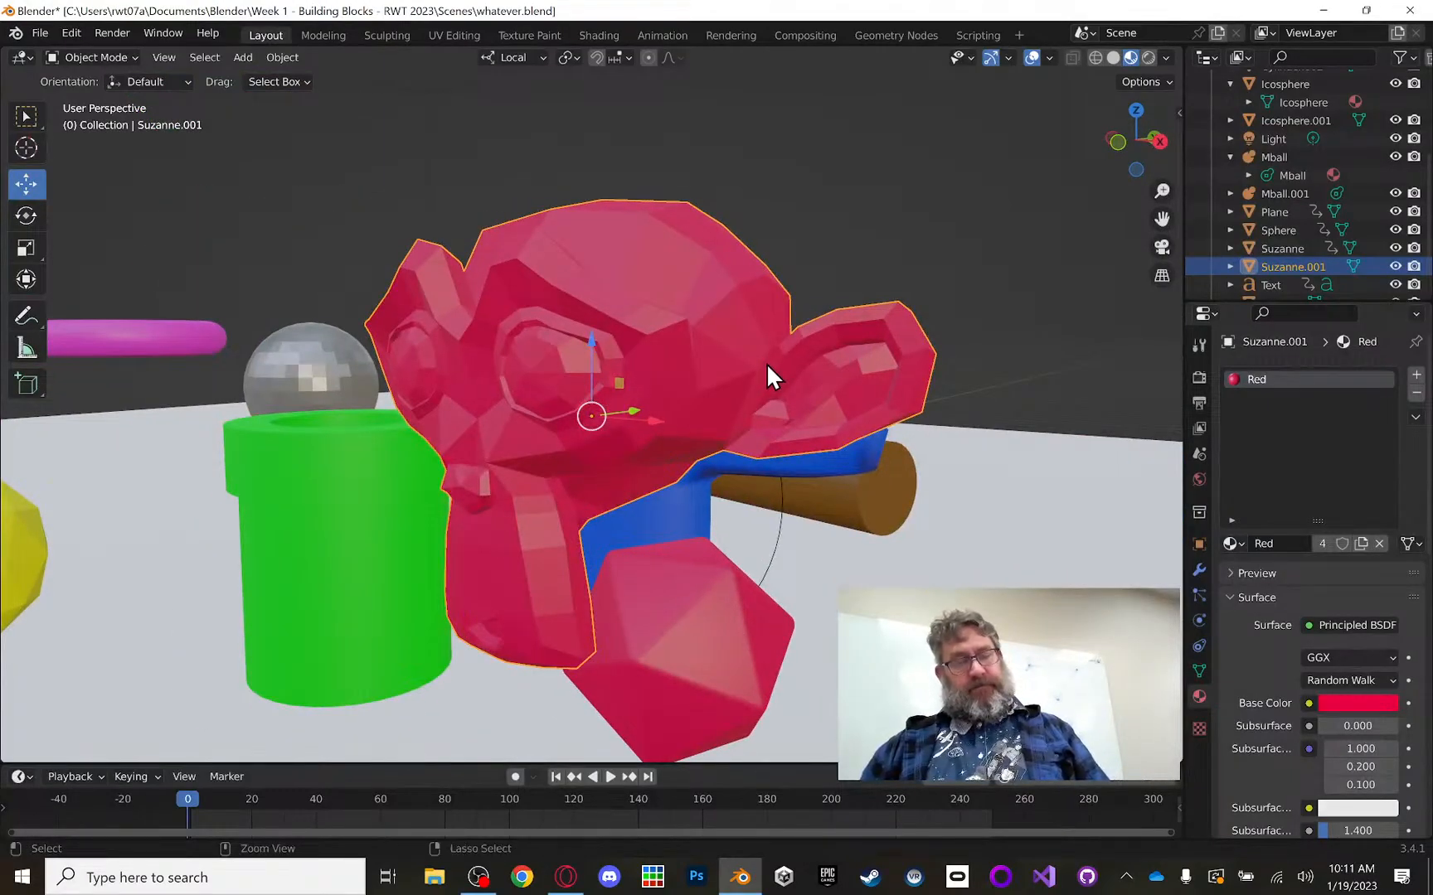
pyautogui.hotkey('ctrl', 's')
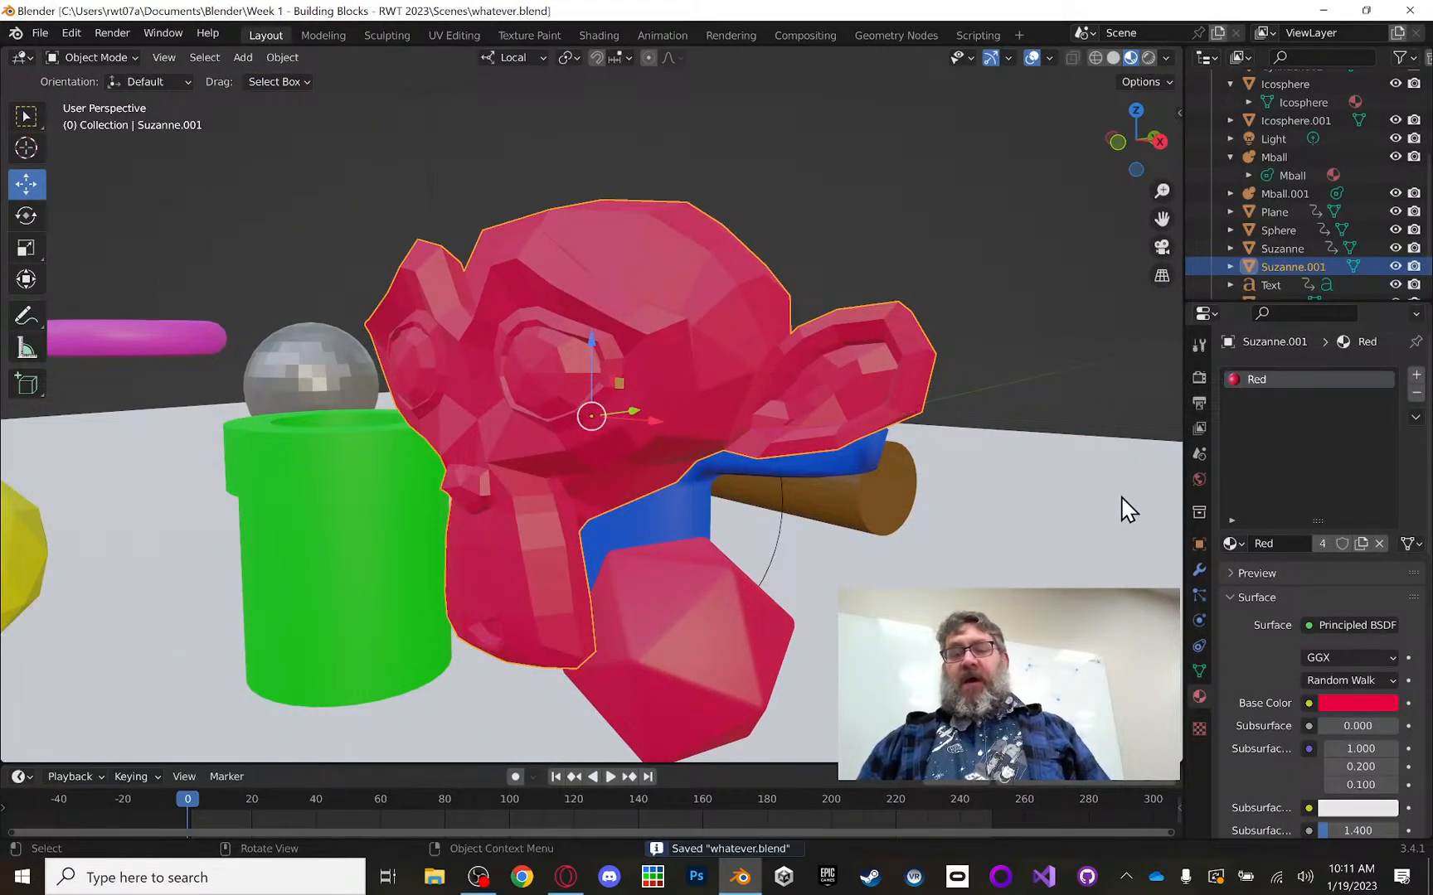
# Step: Add a Subdivision Surface modifier to the red monkey and set its viewport level to 6
pyautogui.click(1197, 566)
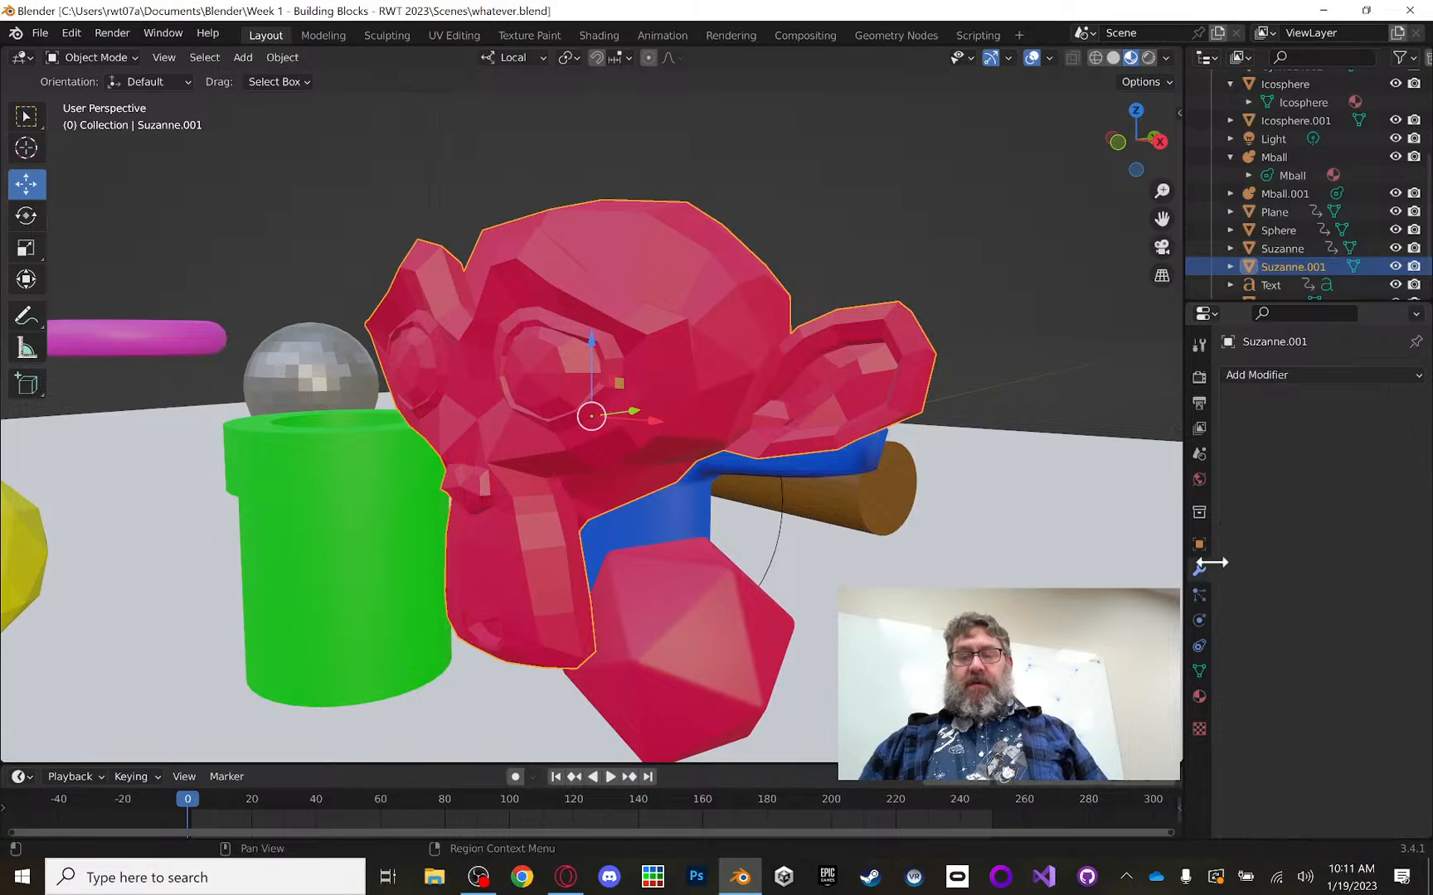
pyautogui.click(1306, 375)
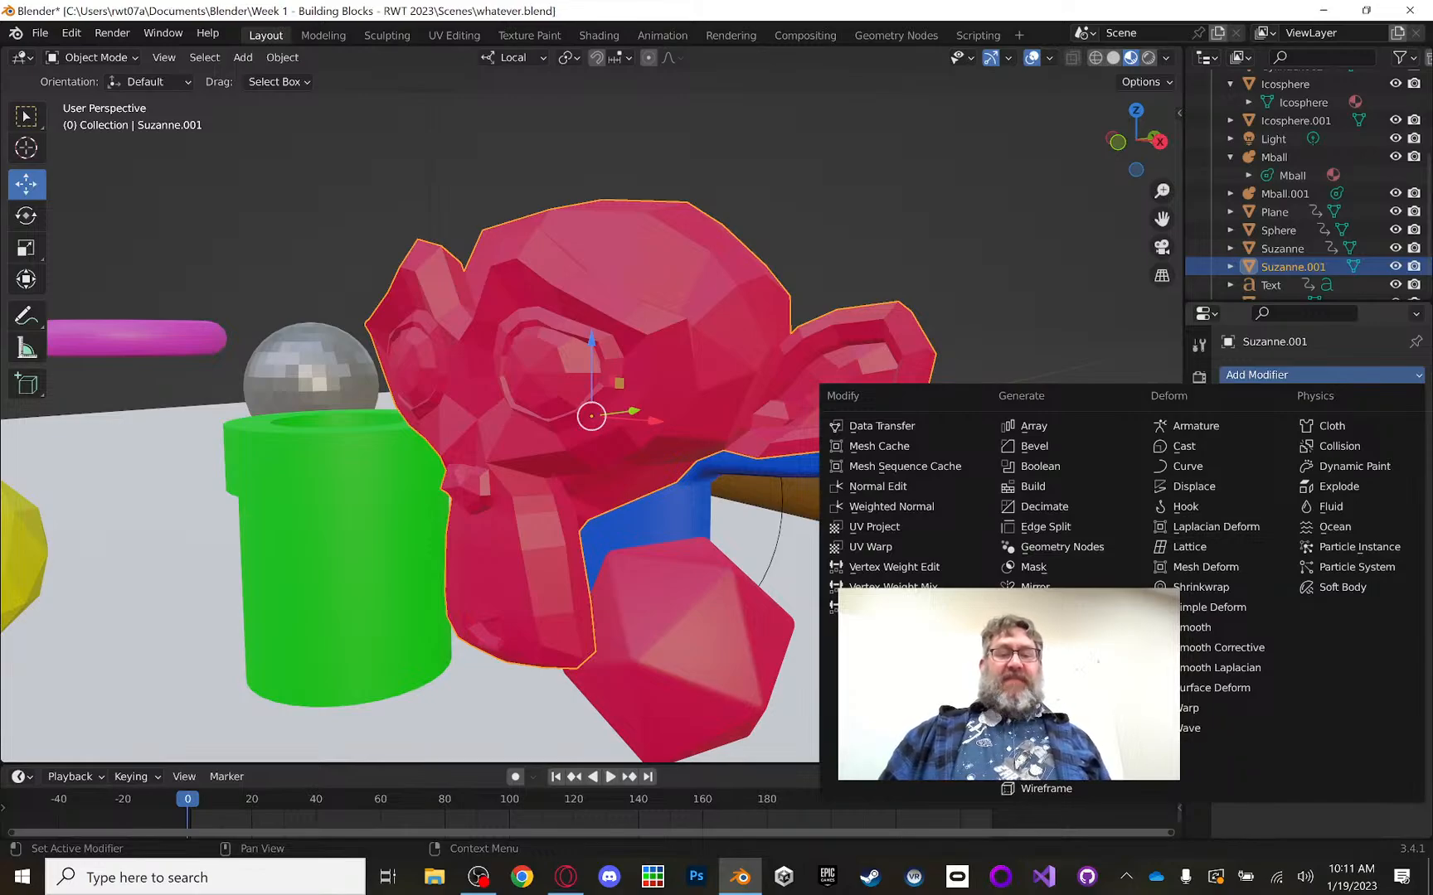
pyautogui.click(1049, 708)
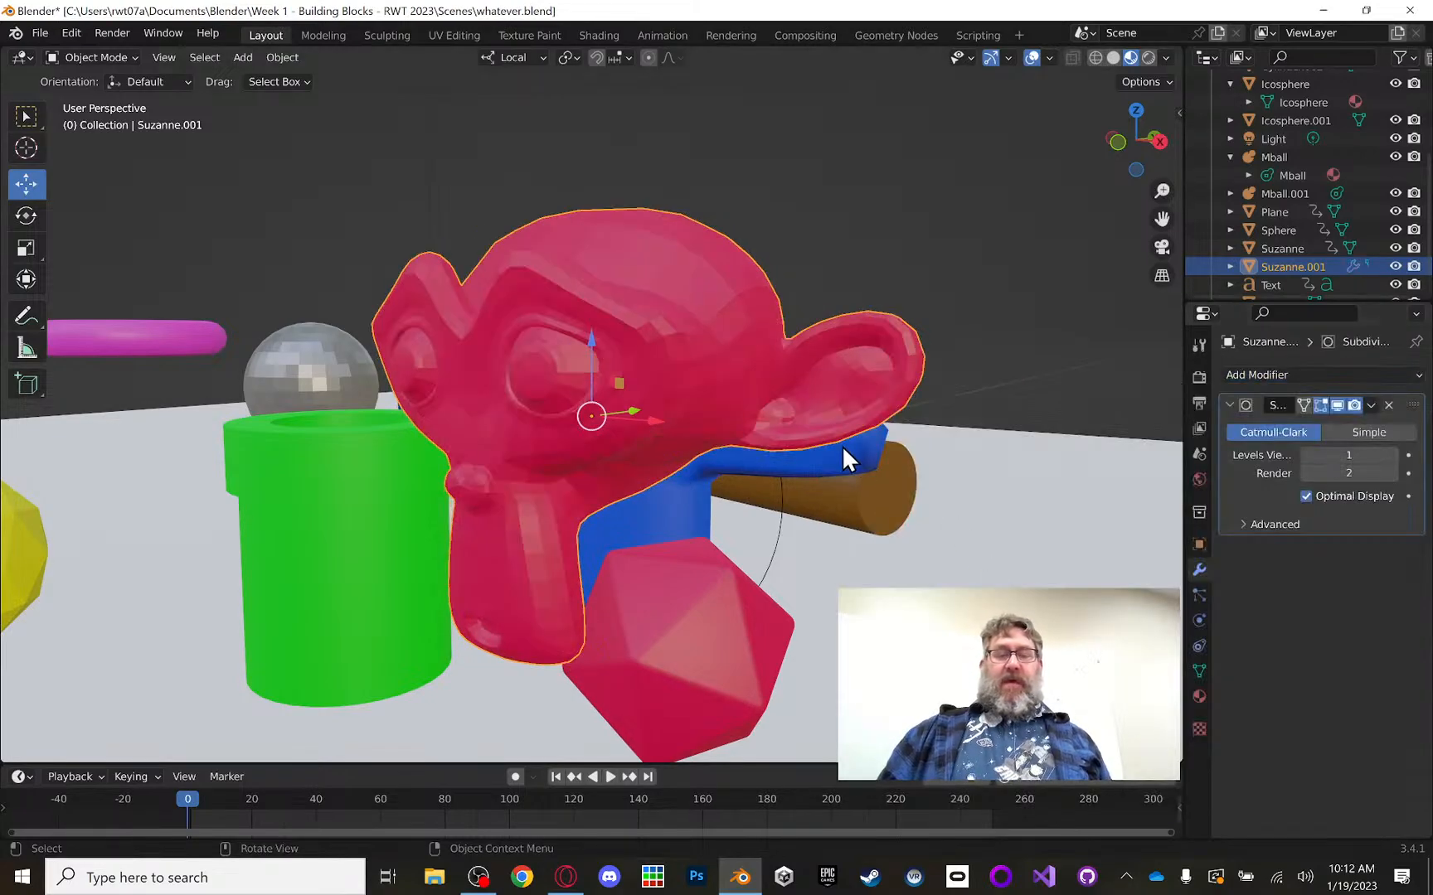
pyautogui.scroll(2, 771, 426)
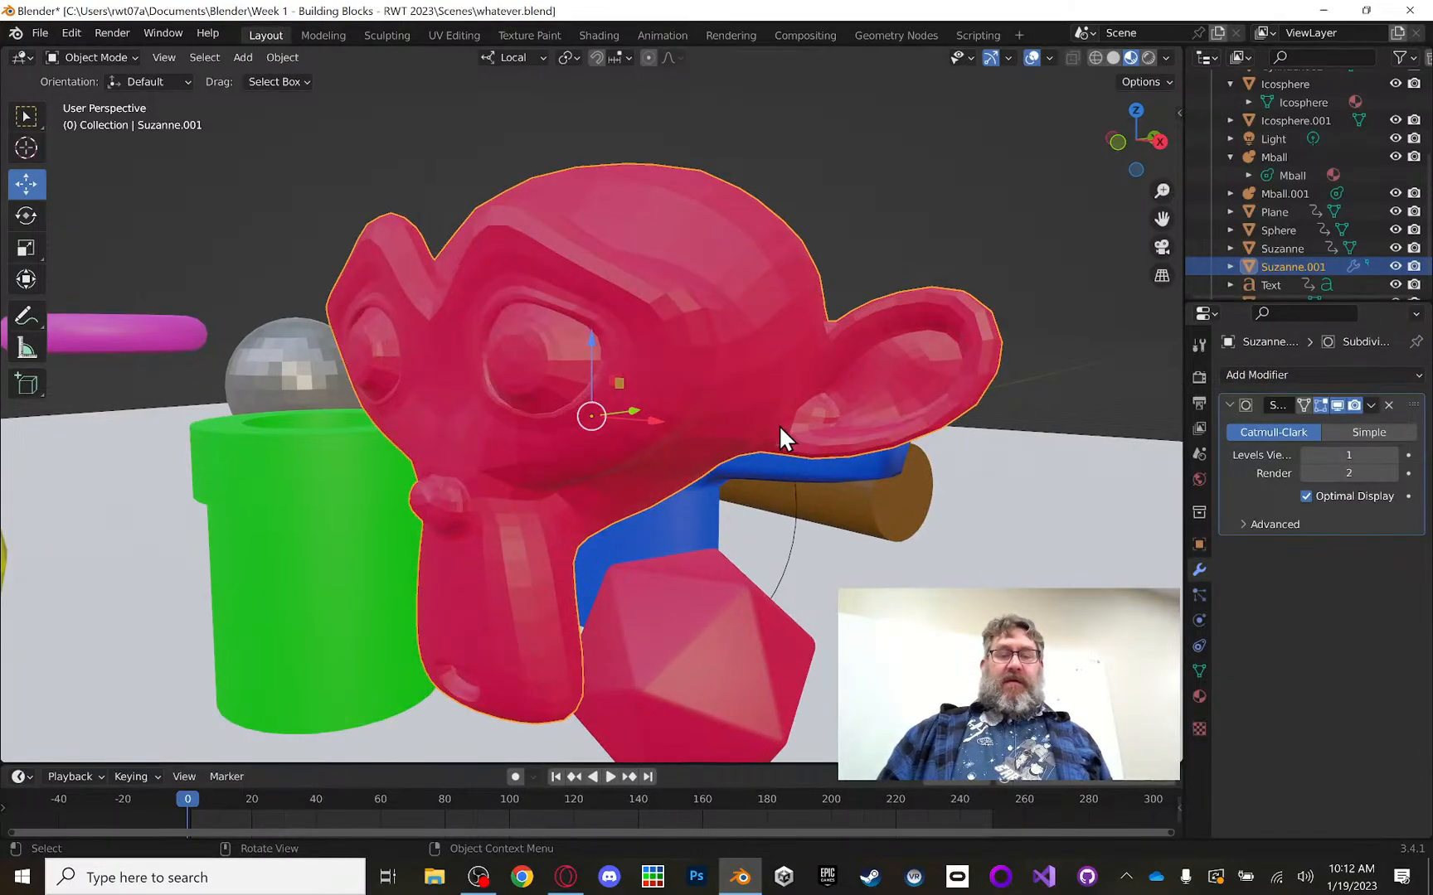
pyautogui.click(1392, 454)
pyautogui.click(1391, 453)
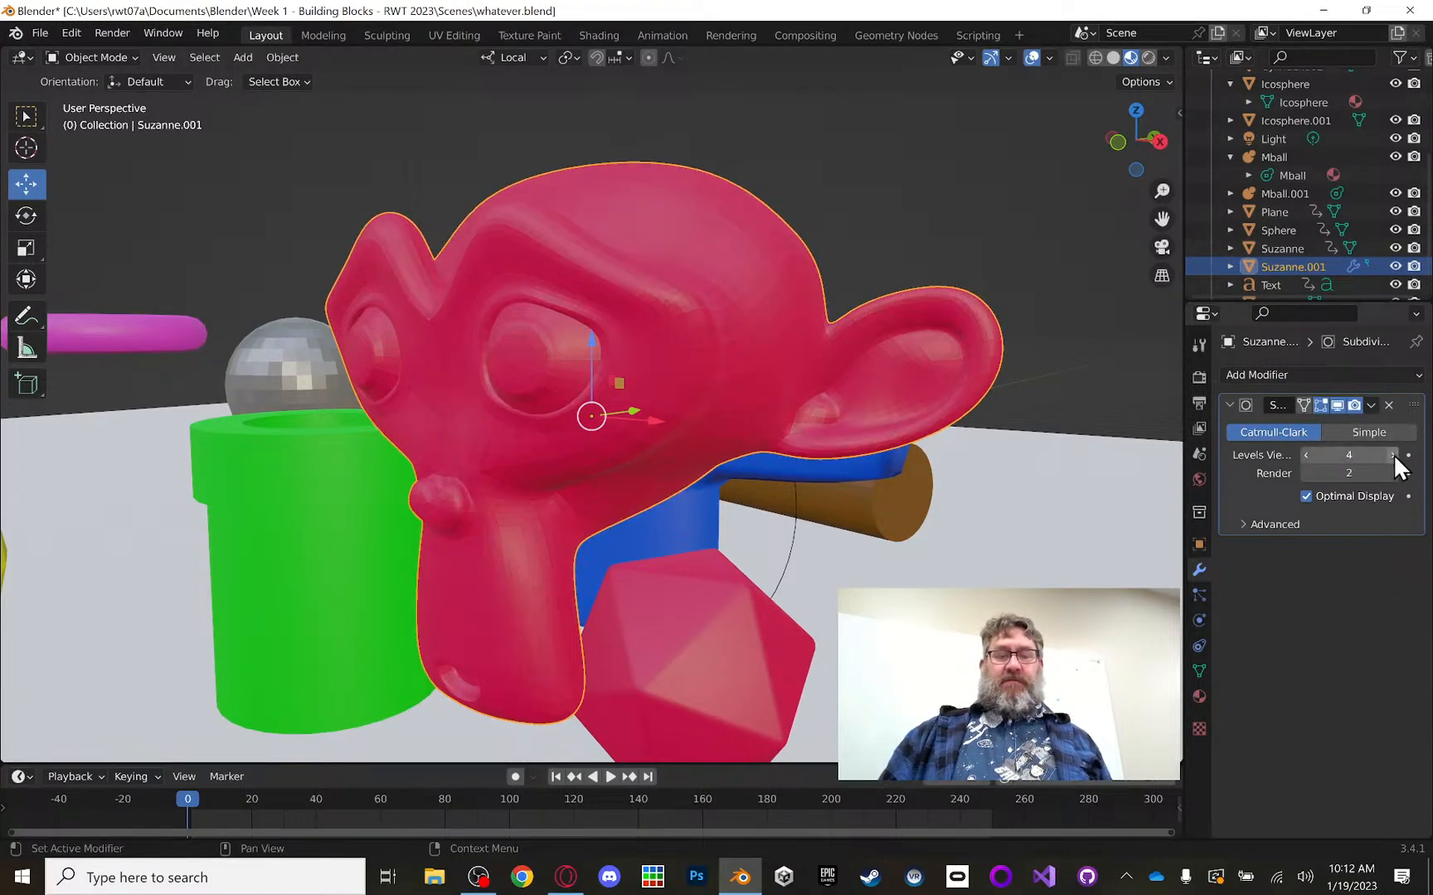
pyautogui.click(1392, 454)
pyautogui.click(1392, 454)
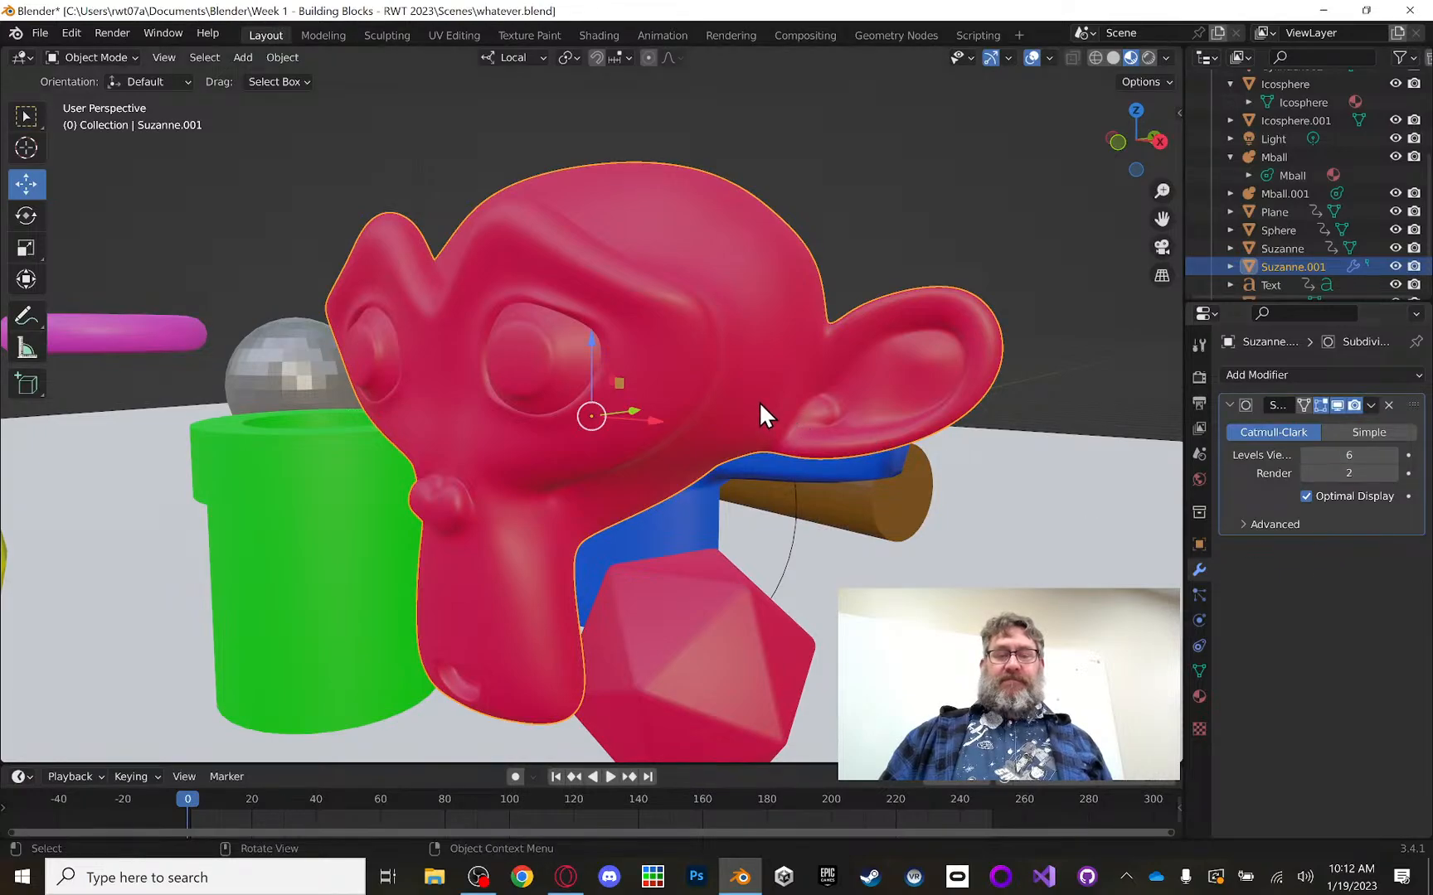
pyautogui.moveTo(759, 403)
pyautogui.mouseDown(button='middle')
pyautogui.moveTo(817, 373)
pyautogui.moveTo(845, 335)
pyautogui.moveTo(882, 326)
pyautogui.moveTo(921, 367)
pyautogui.moveTo(912, 388)
pyautogui.moveTo(693, 416)
pyautogui.moveTo(710, 434)
pyautogui.moveTo(780, 417)
pyautogui.moveTo(772, 403)
pyautogui.mouseUp(button='middle')
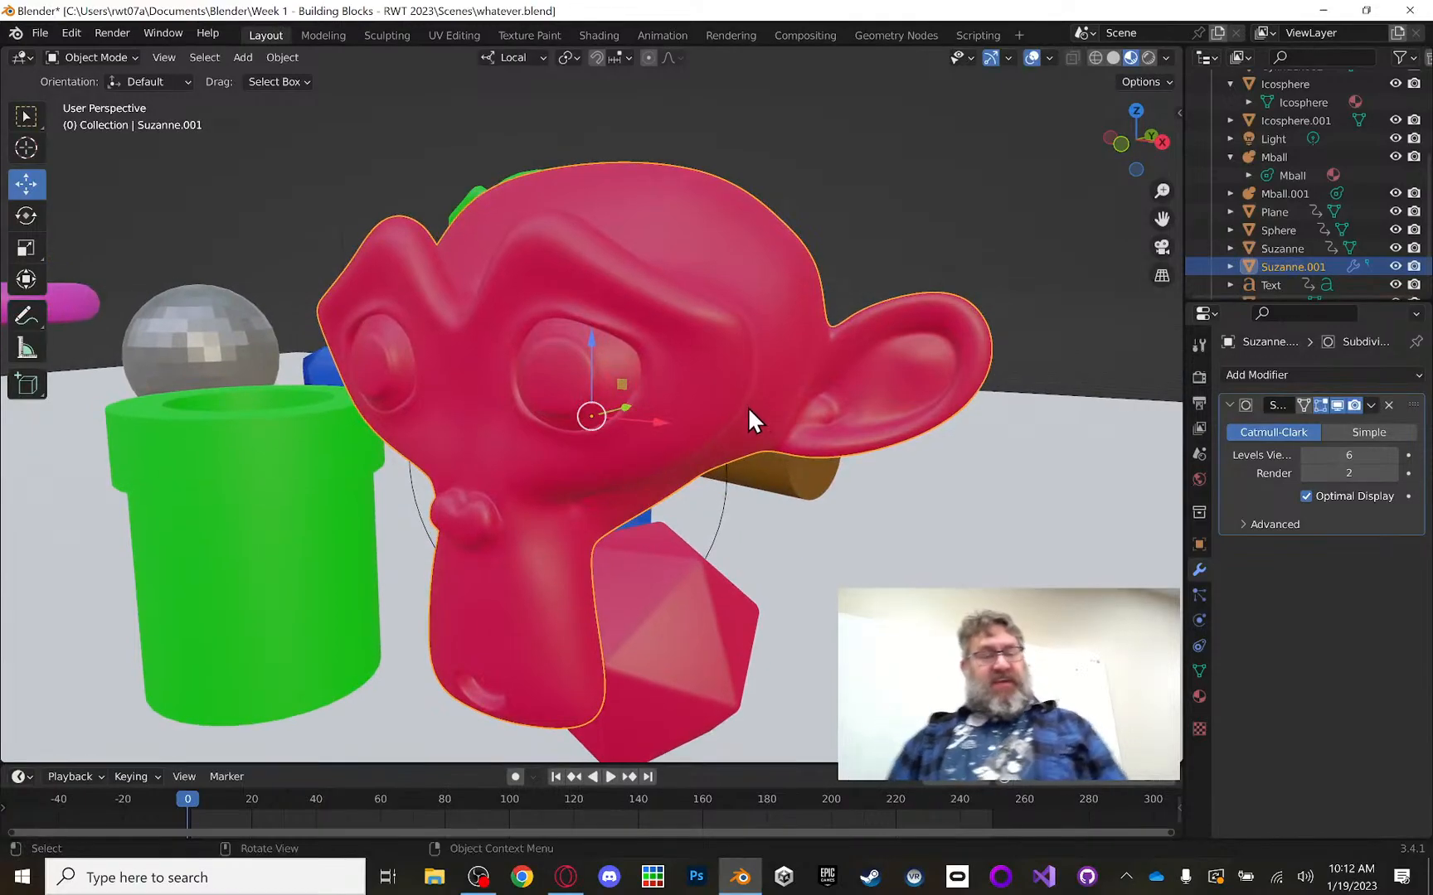
# Step: Turn on the scene statistics in the viewport overlays
pyautogui.click(1163, 76)
pyautogui.click(1140, 79)
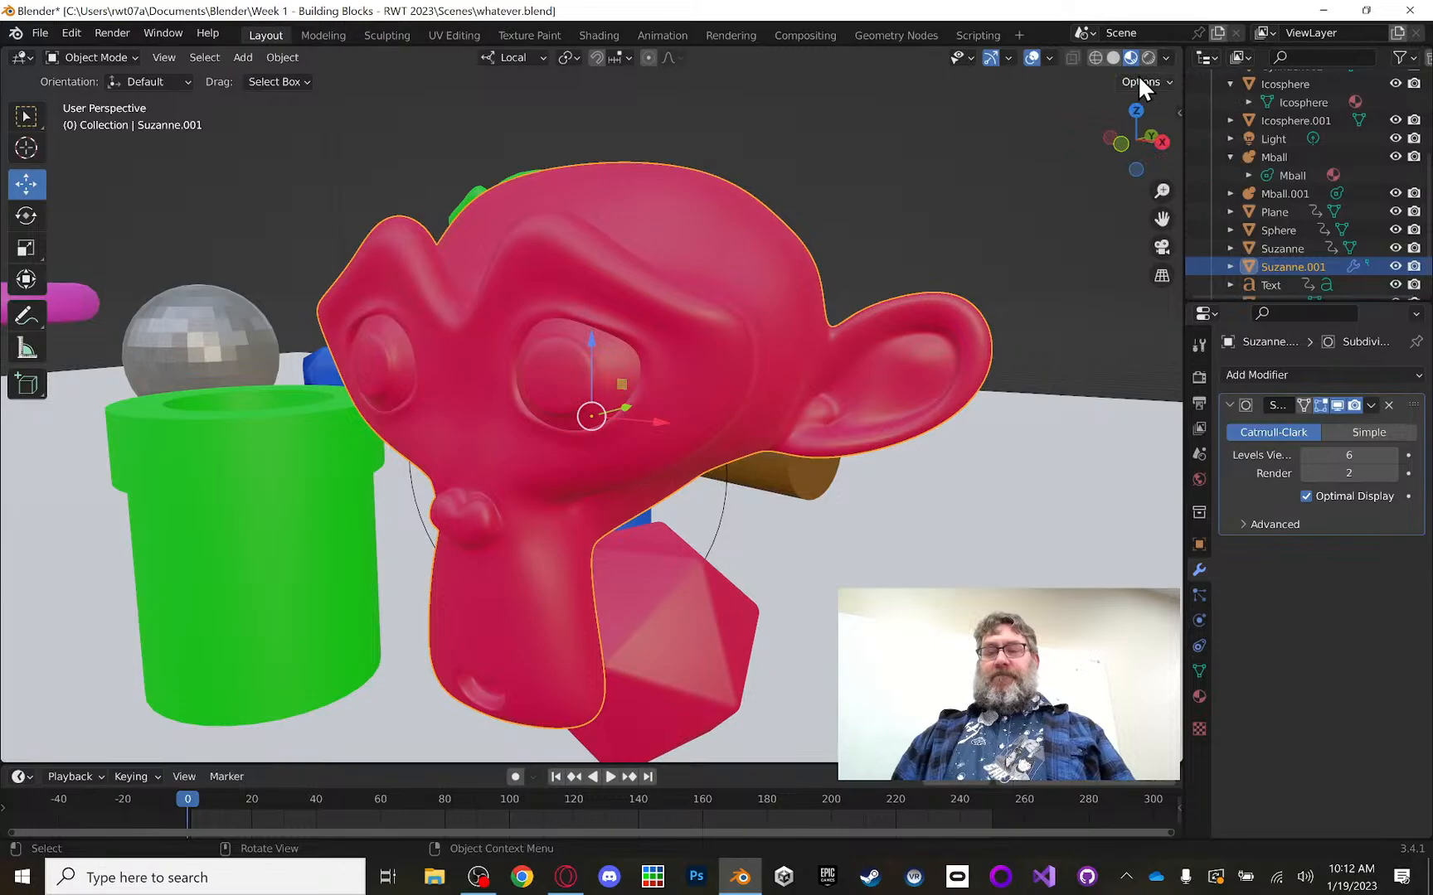
pyautogui.click(1051, 58)
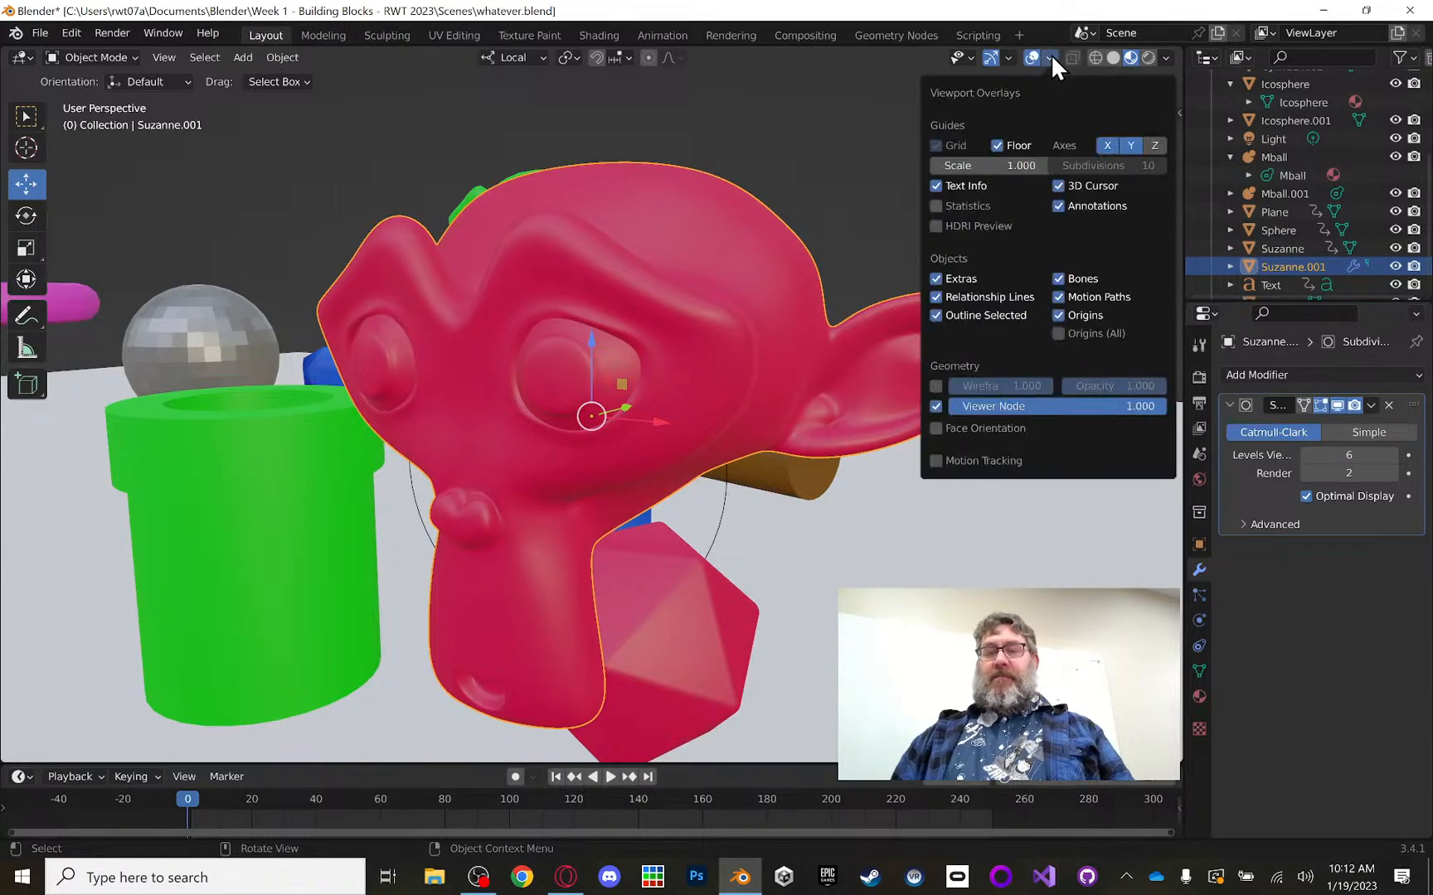
pyautogui.click(935, 205)
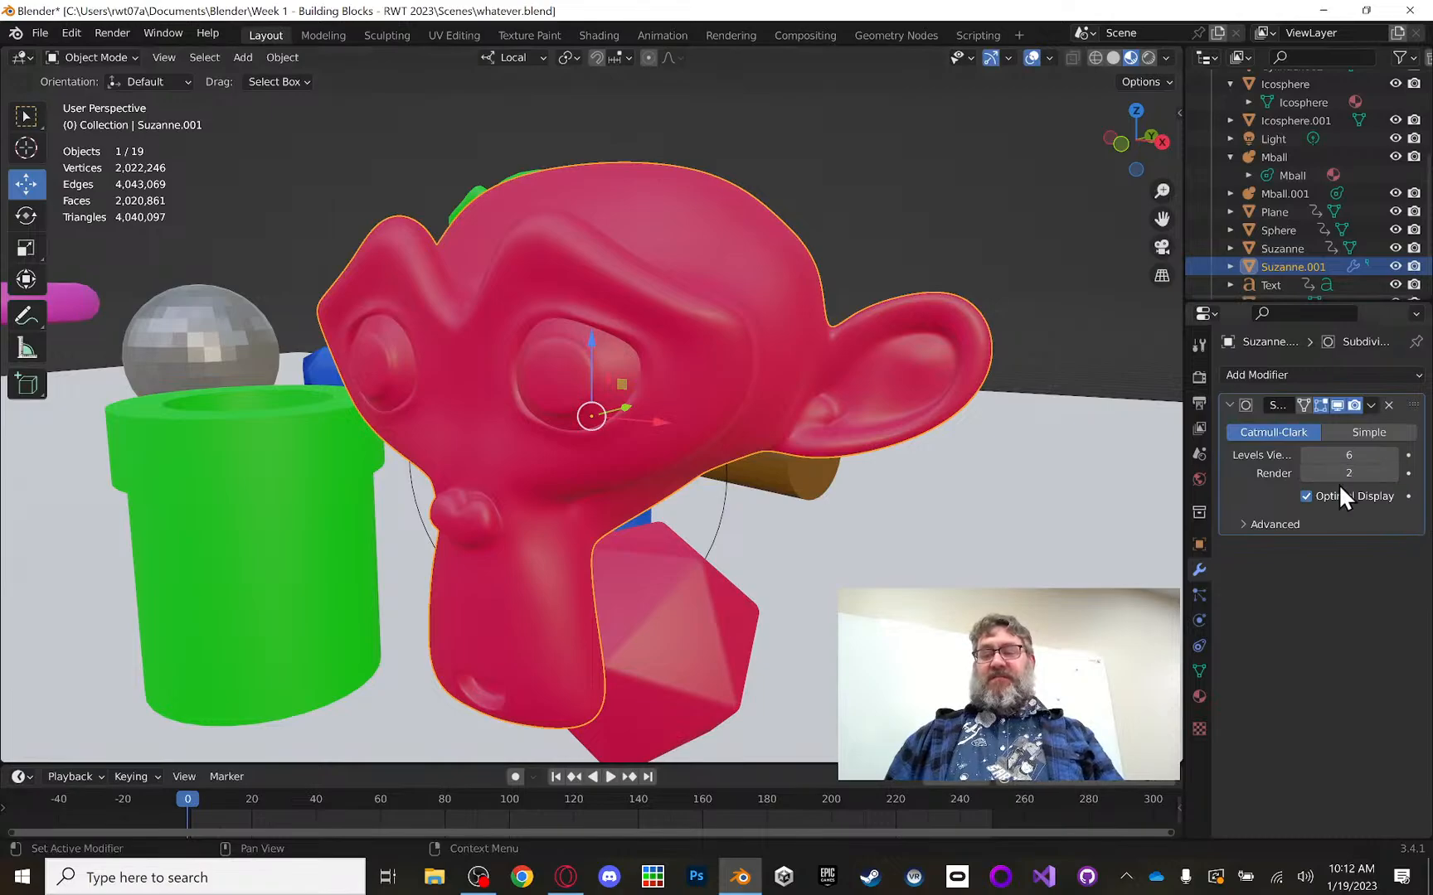
# Step: Lower the red monkey's viewport subdivision level to 0 to compare its geometry counts with the smooth version
pyautogui.click(1306, 455)
pyautogui.click(1305, 456)
pyautogui.click(1305, 455)
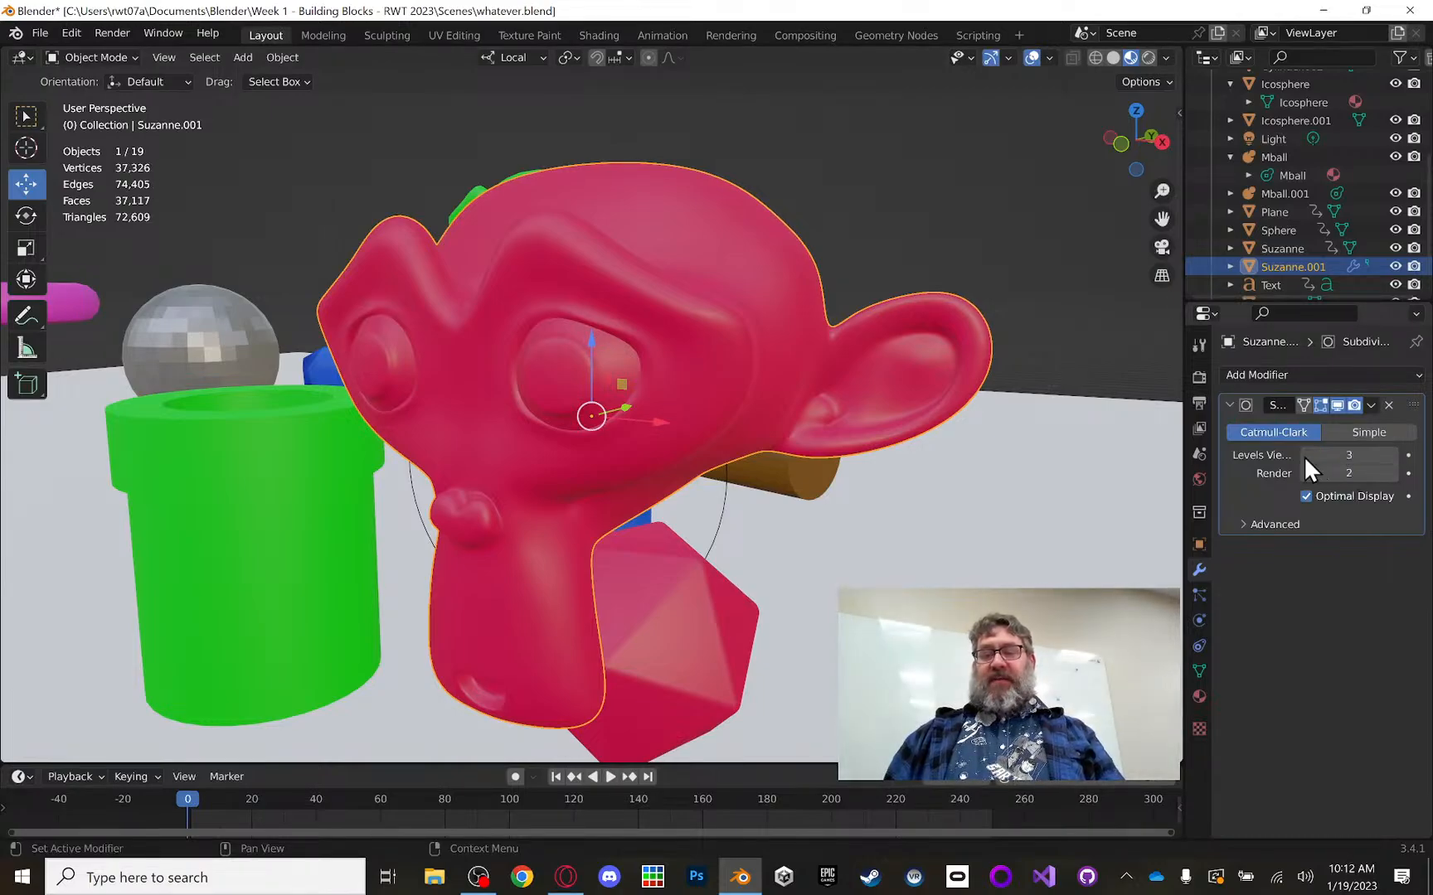
pyautogui.click(1306, 455)
pyautogui.click(1305, 455)
pyautogui.click(1306, 455)
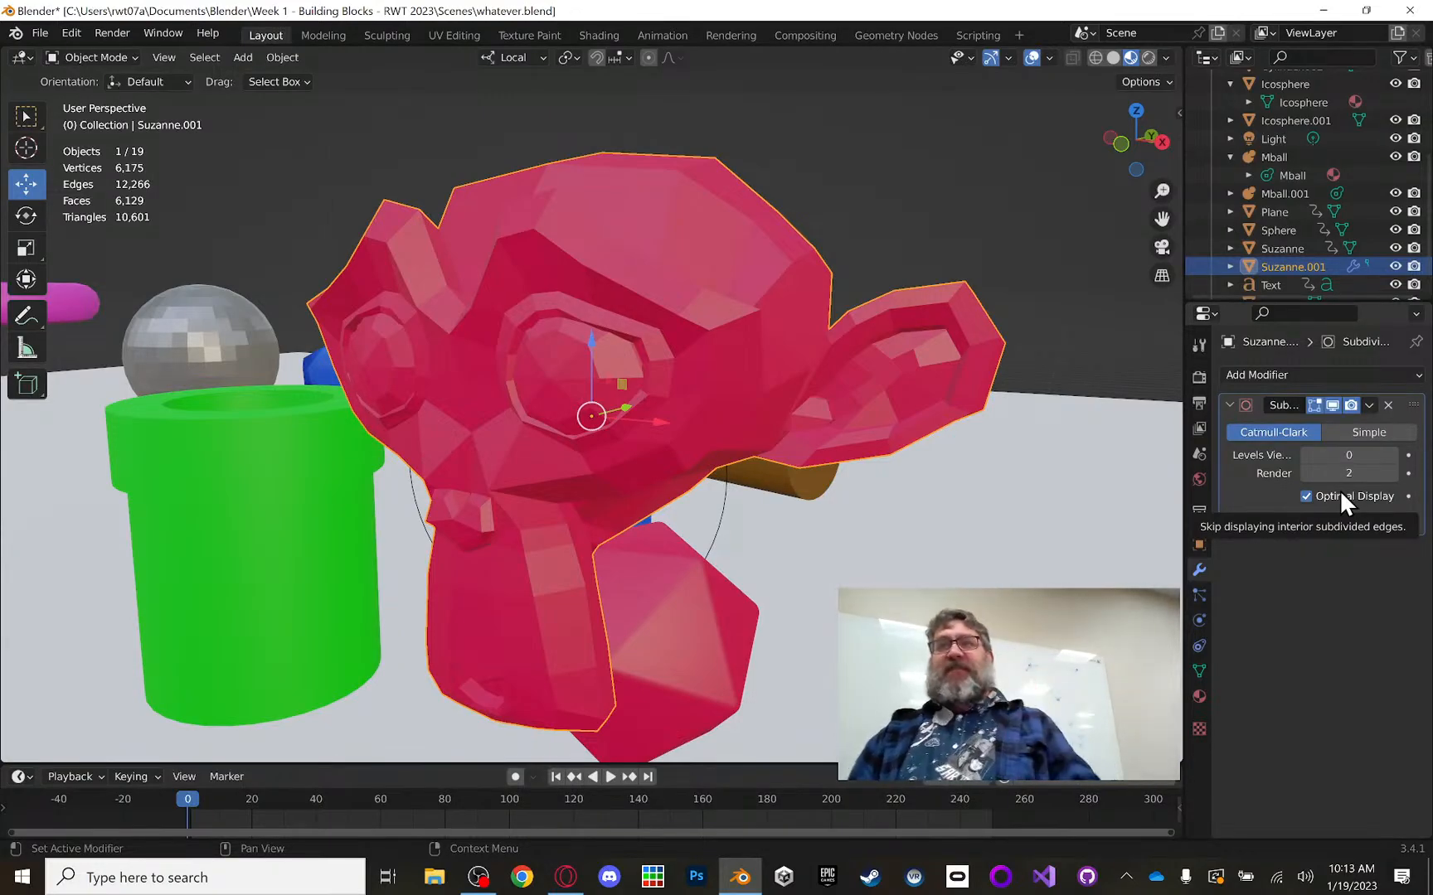
# Step: Raise the red monkey's viewport subdivision level back to 6
pyautogui.click(1392, 456)
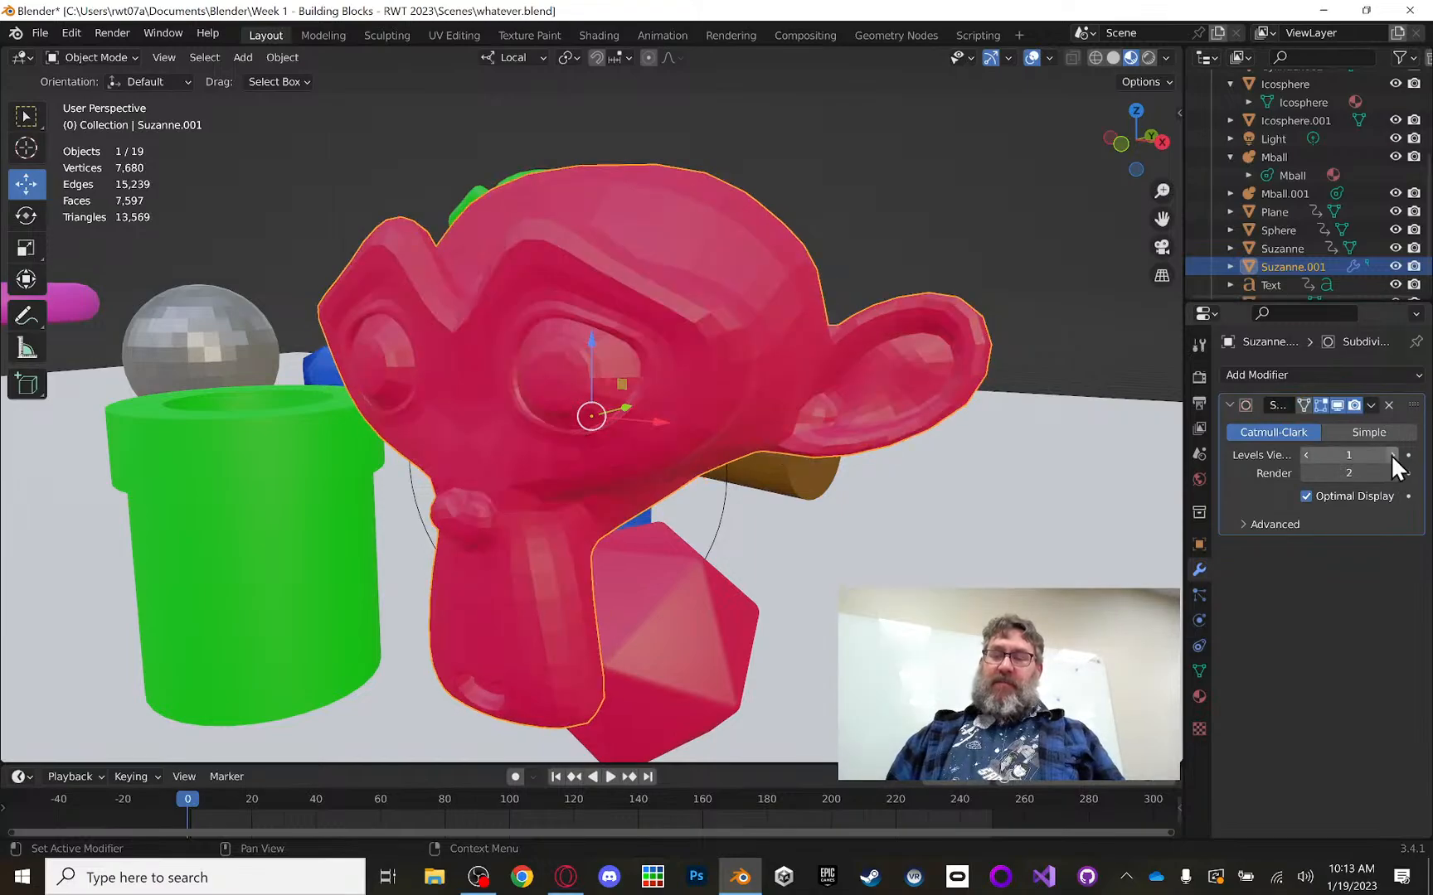
pyautogui.click(1390, 455)
pyautogui.click(1390, 455)
pyautogui.click(1390, 455)
pyautogui.click(1390, 455)
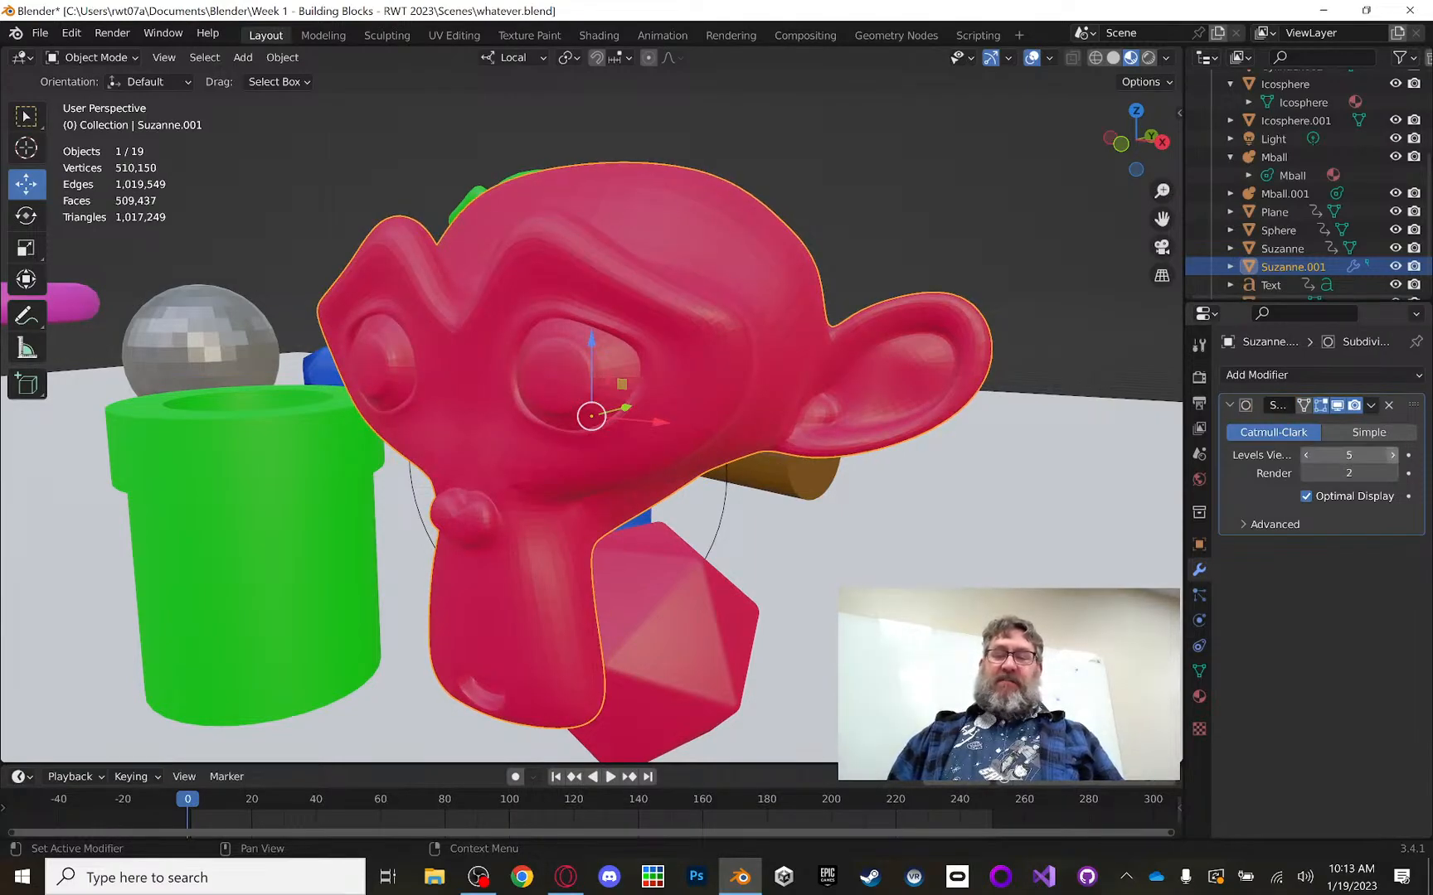
pyautogui.click(1391, 455)
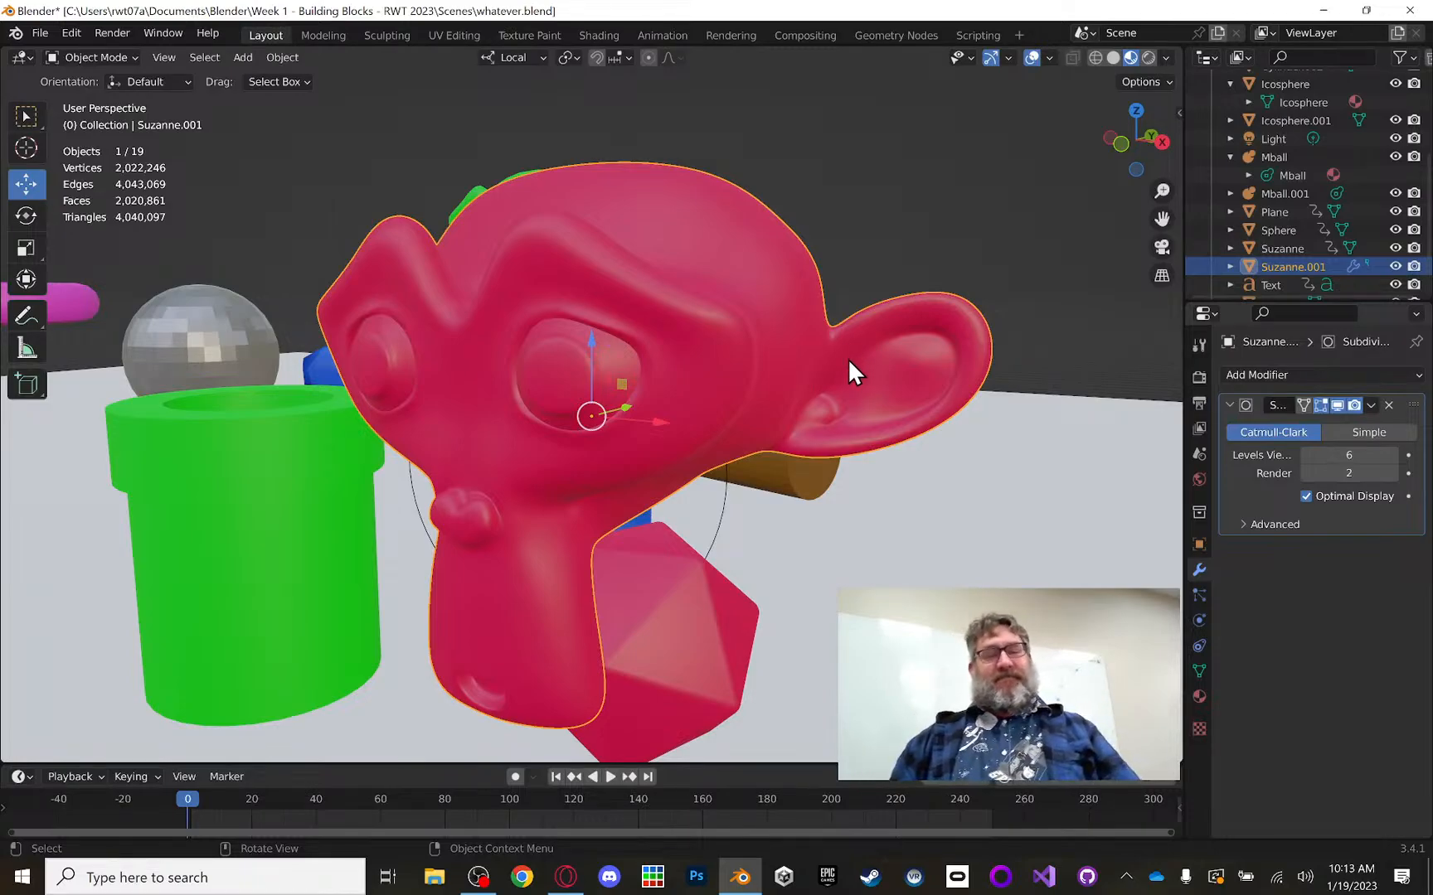
# Step: Inspect the smoothed red monkey from several angles and switch it to Edit Mode to show its base mesh
pyautogui.moveTo(805, 377); pyautogui.dragTo(821, 338, button='middle')
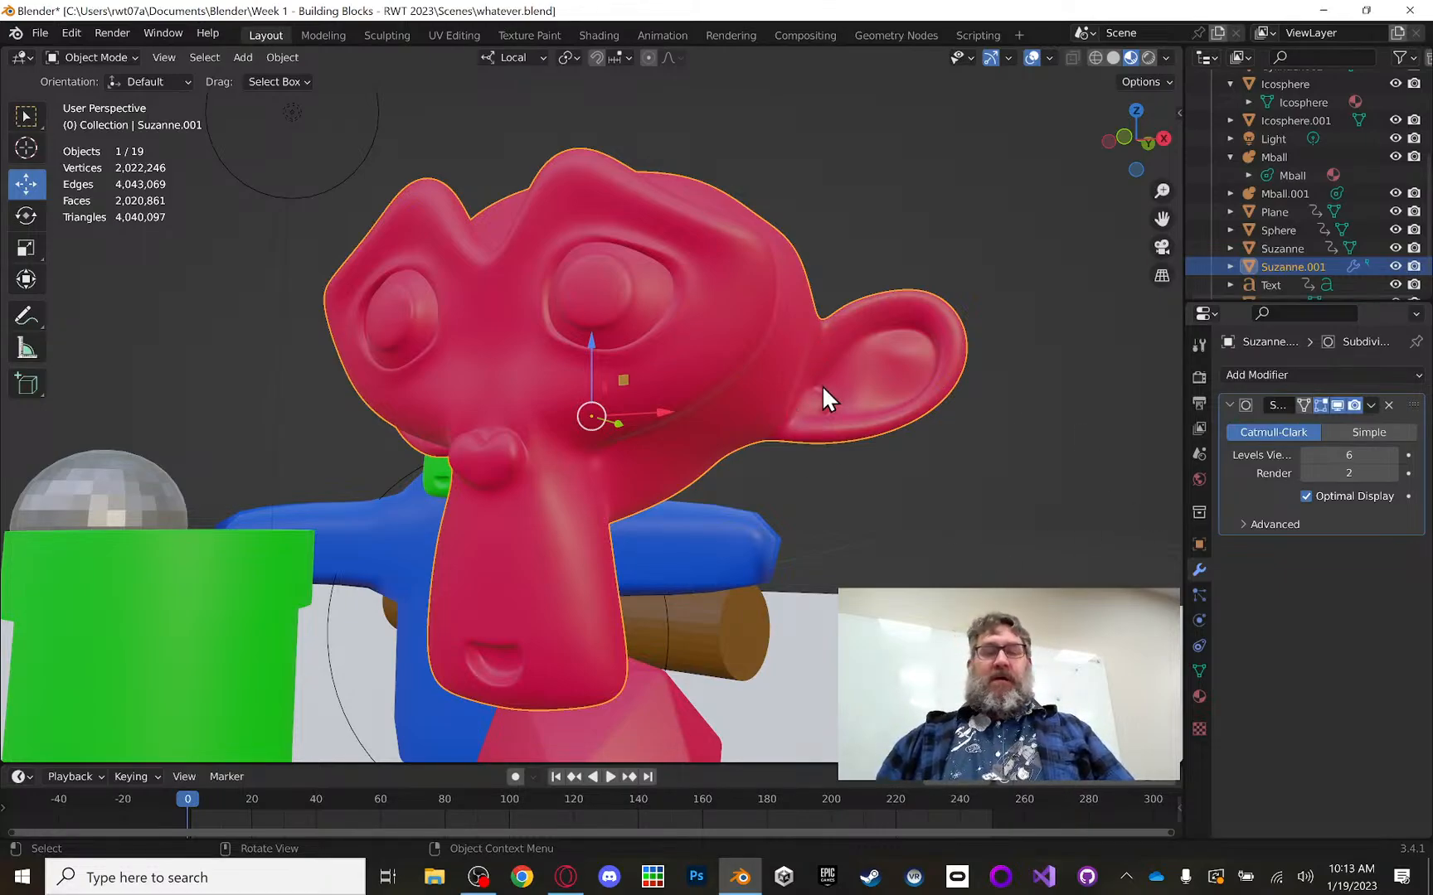
pyautogui.moveTo(877, 390)
pyautogui.mouseDown(button='middle')
pyautogui.moveTo(888, 411)
pyautogui.moveTo(872, 405)
pyautogui.mouseUp(button='middle')
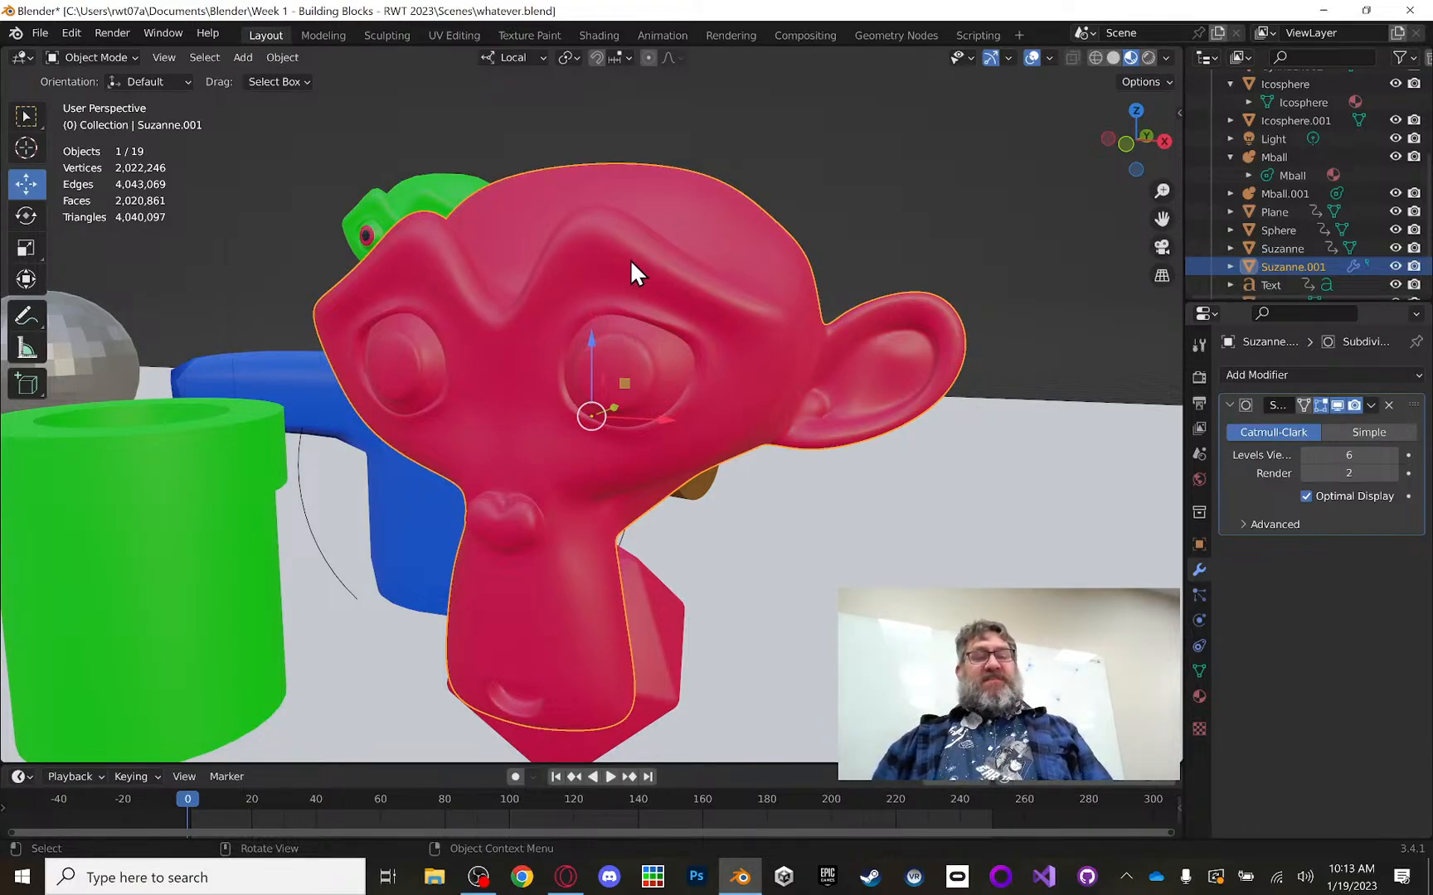
pyautogui.moveTo(554, 245)
pyautogui.mouseDown(button='middle')
pyautogui.moveTo(572, 228)
pyautogui.moveTo(536, 225)
pyautogui.mouseUp(button='middle')
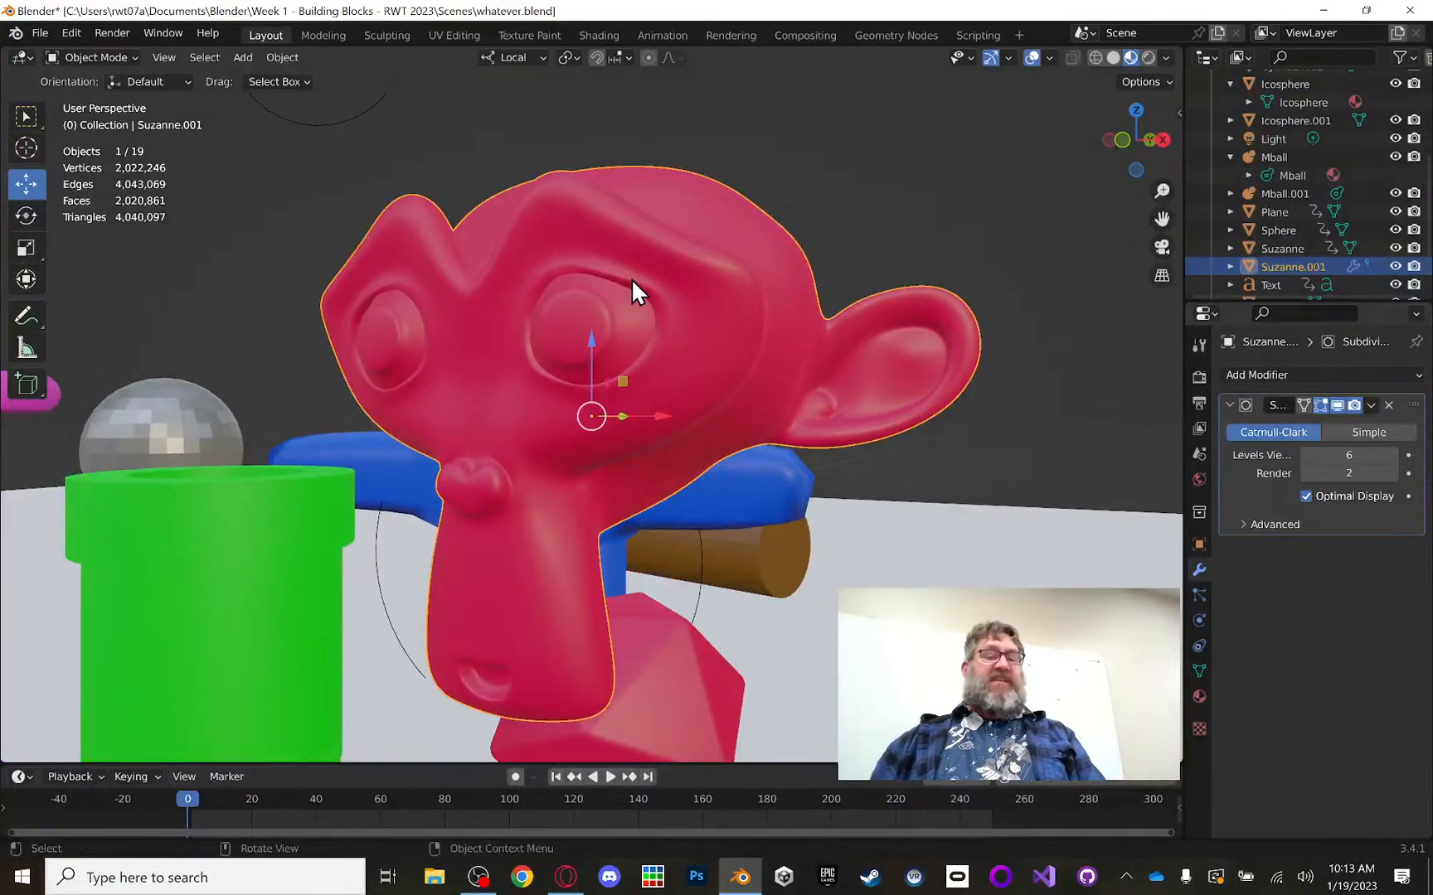
pyautogui.press('Tab')
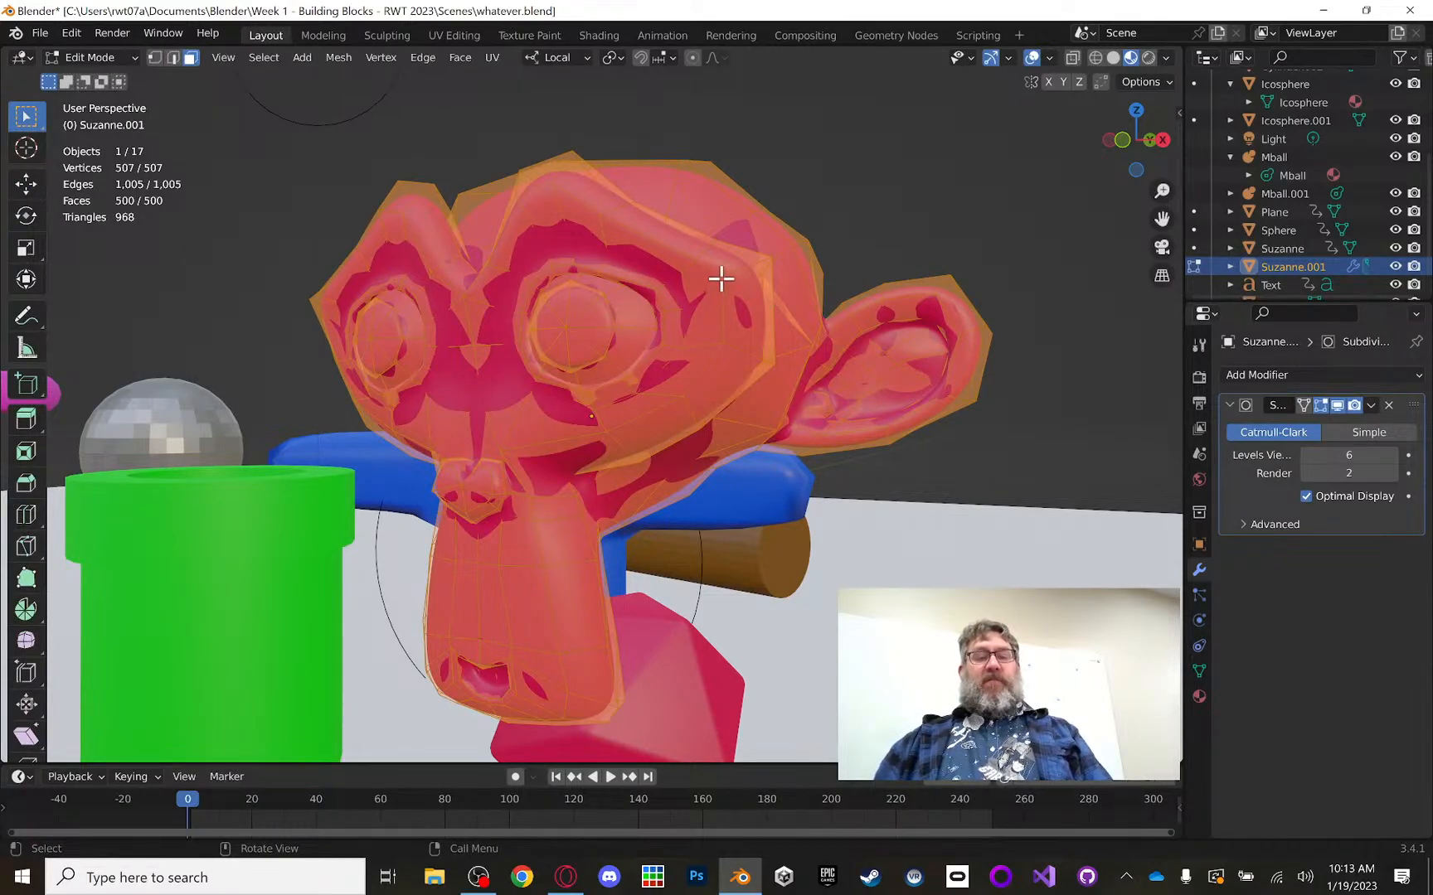
pyautogui.scroll(2, 722, 279)
pyautogui.moveTo(721, 279); pyautogui.dragTo(866, 300, button='middle')
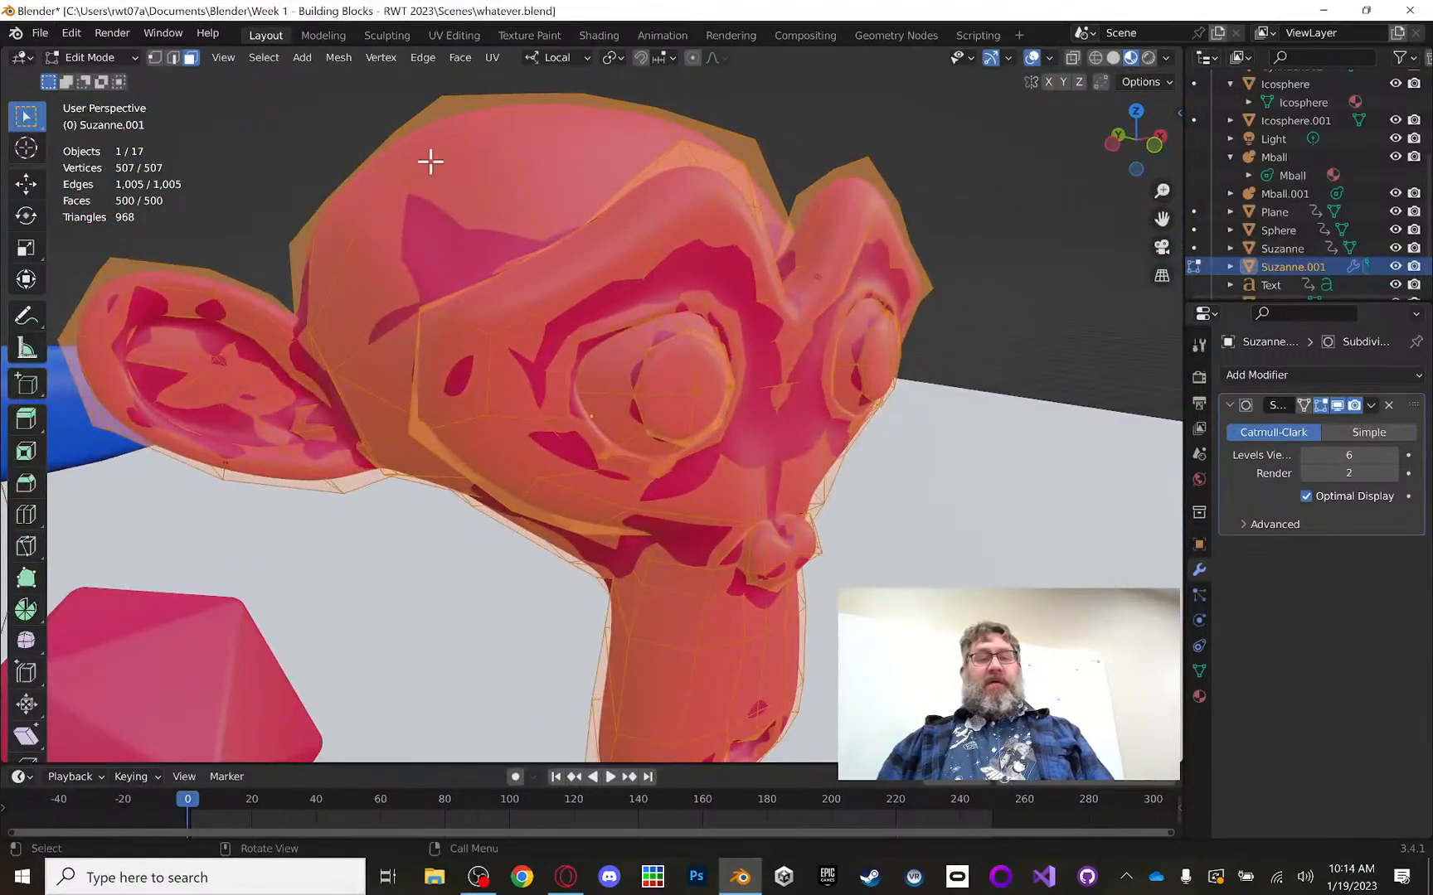
# Step: Select the single face on top of the monkey's right brow, move it upward, and check the smoothed shape outside Edit Mode
pyautogui.click(25, 183)
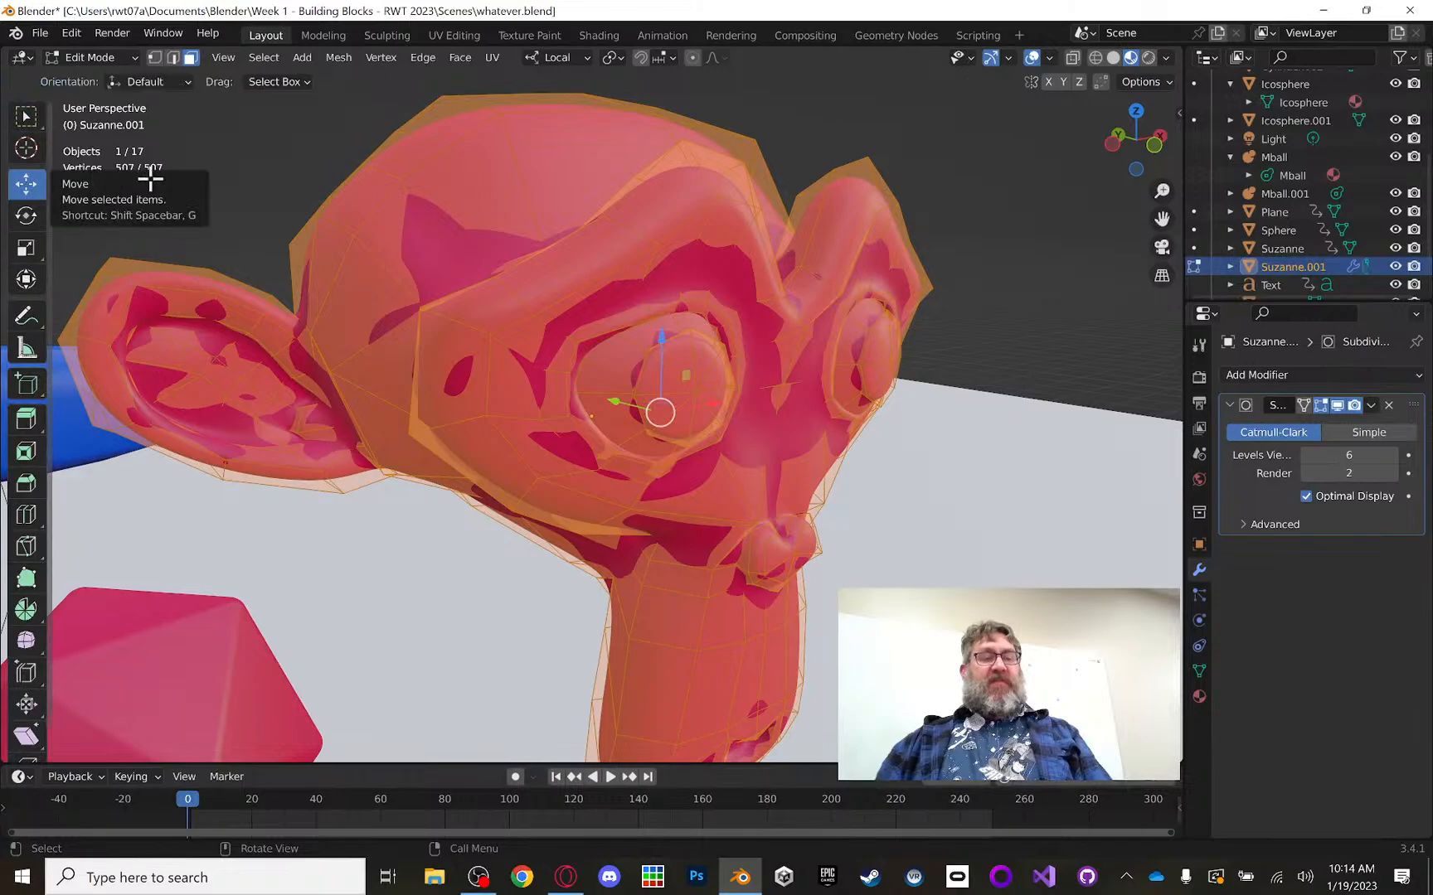
pyautogui.click(716, 163)
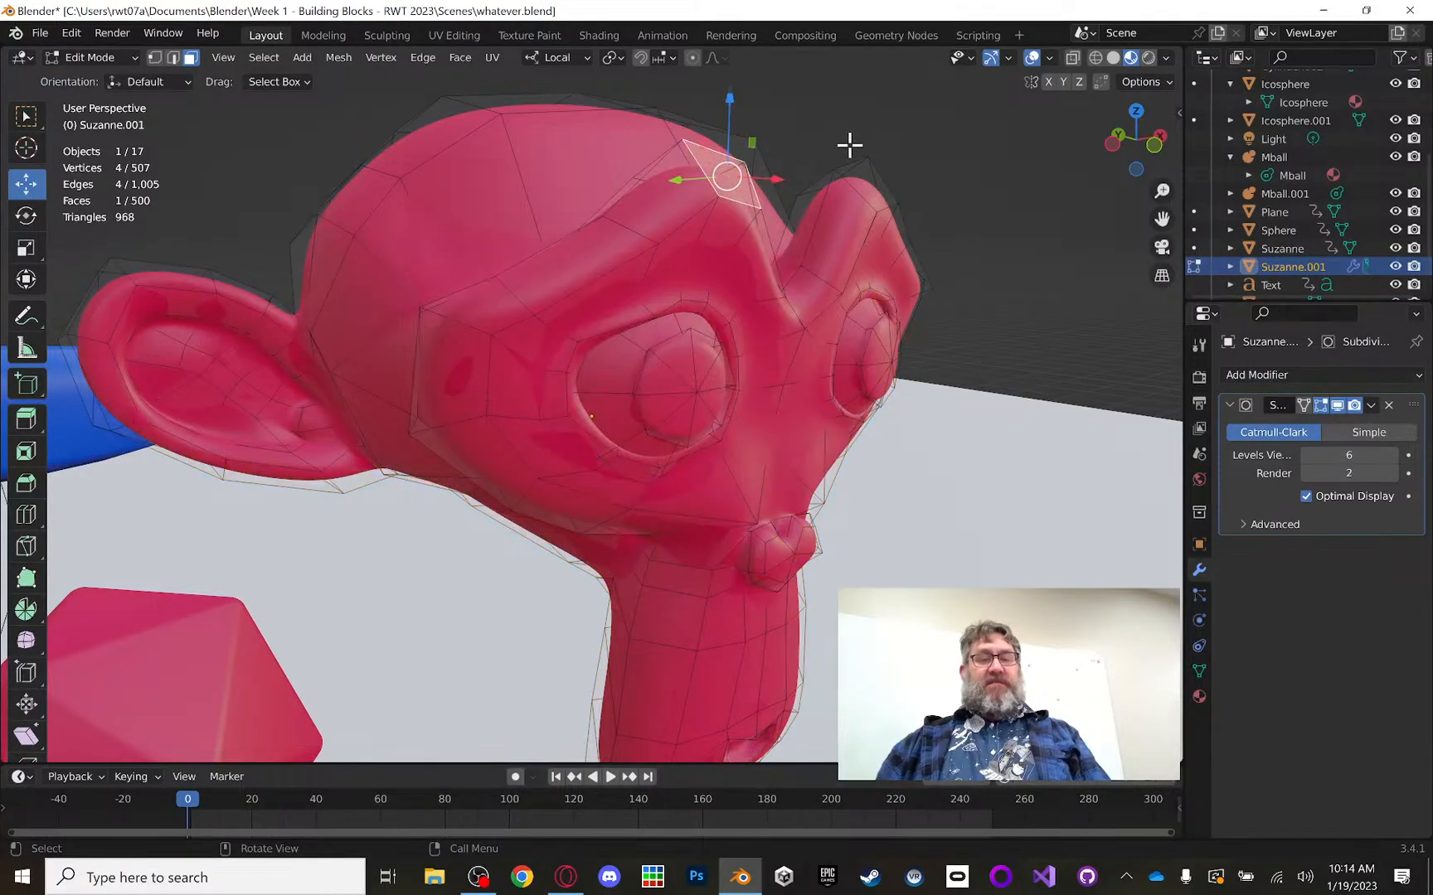
pyautogui.moveTo(847, 145); pyautogui.dragTo(635, 128, button='middle')
pyautogui.moveTo(530, 105); pyautogui.dragTo(745, 183, button='middle')
pyautogui.moveTo(777, 183); pyautogui.dragTo(812, 143)
pyautogui.moveTo(918, 198); pyautogui.dragTo(811, 232, button='middle')
pyautogui.press('Tab')
pyautogui.press('Tab')
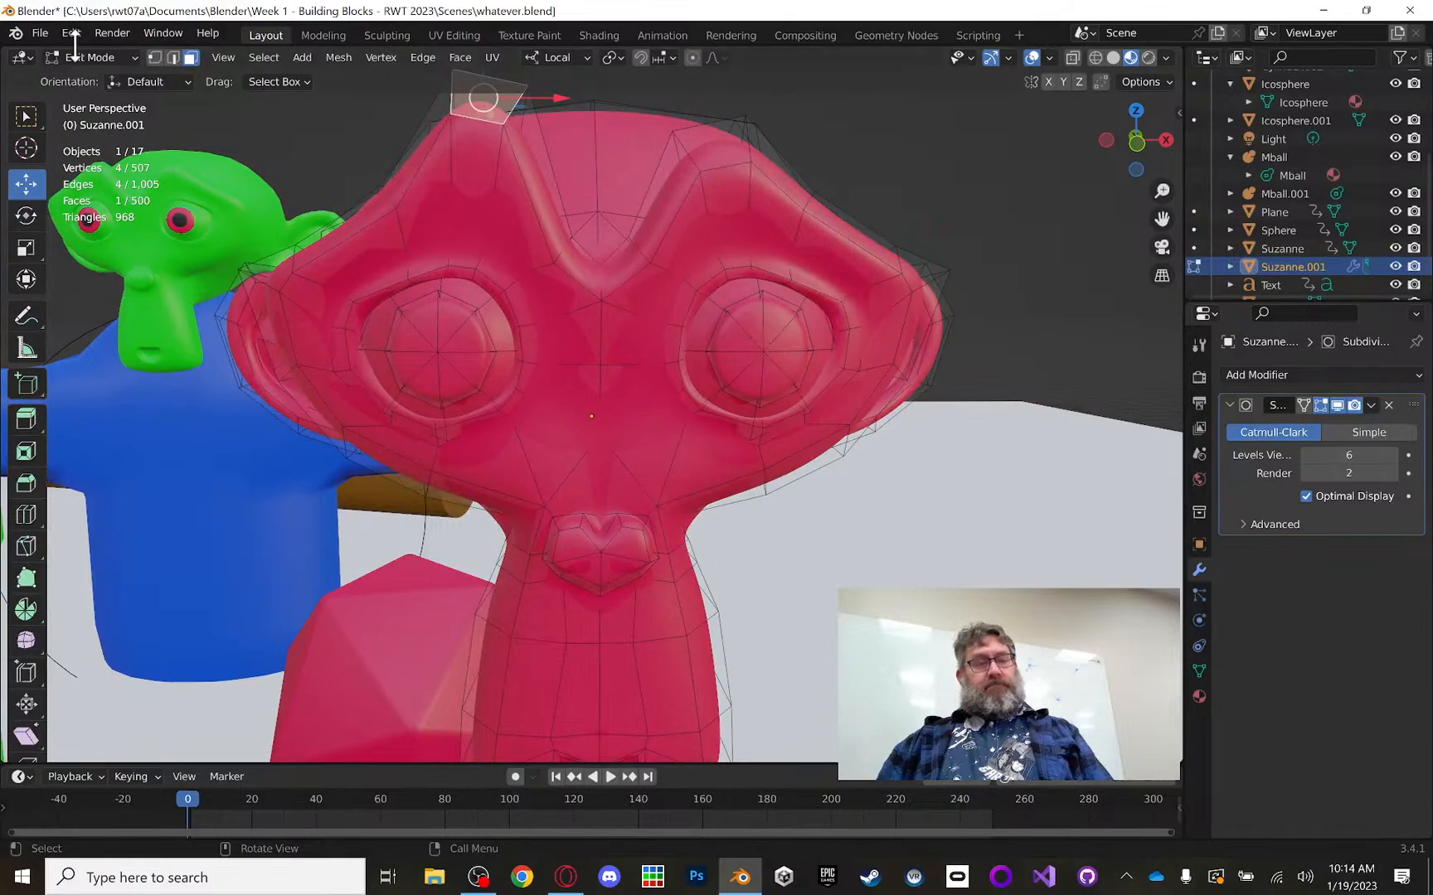
# Step: Select the eight faces of the monkey's left pupil, move them about -0.016 m on Z, and return to Object Mode
pyautogui.click(760, 318)
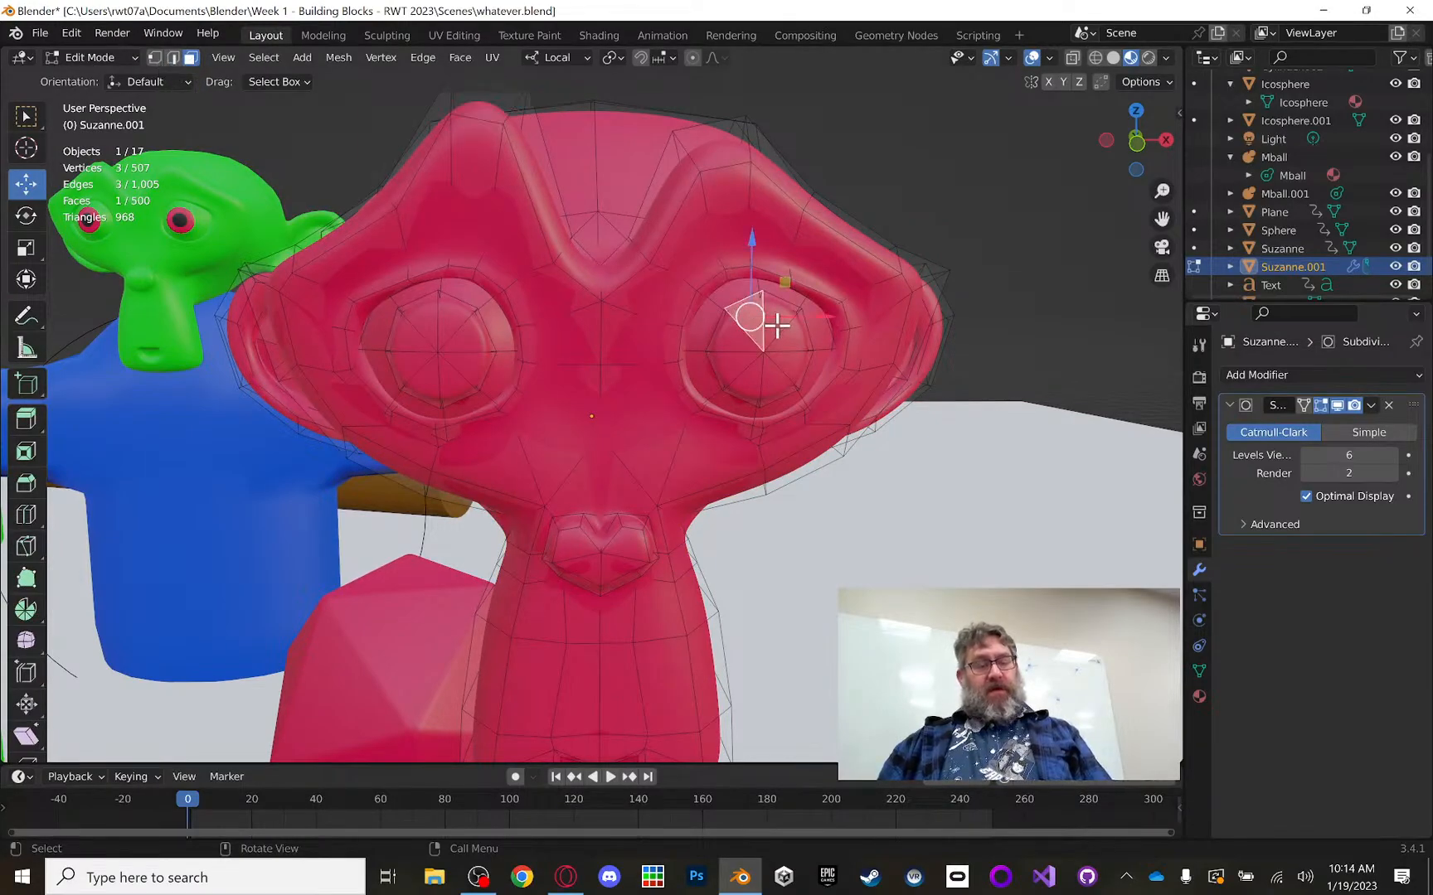
pyautogui.keyDown('shift'); pyautogui.click(768, 319); pyautogui.keyUp('shift')
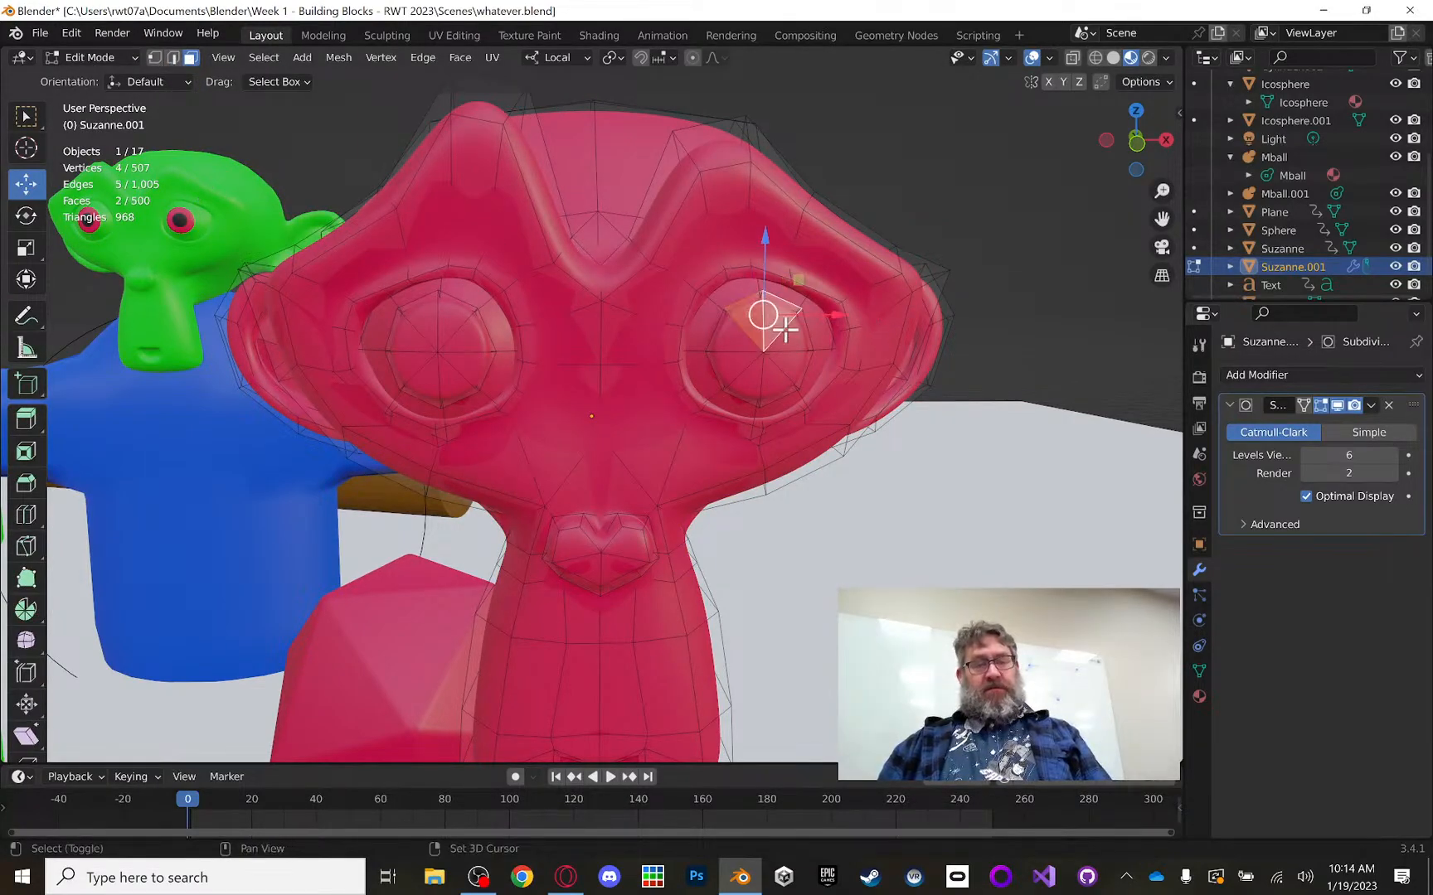
pyautogui.keyDown('shift'); pyautogui.click(783, 341); pyautogui.keyUp('shift')
pyautogui.keyDown('shift'); pyautogui.click(776, 352); pyautogui.keyUp('shift')
pyautogui.keyDown('shift'); pyautogui.click(753, 377); pyautogui.keyUp('shift')
pyautogui.keyDown('shift'); pyautogui.click(742, 374); pyautogui.keyUp('shift')
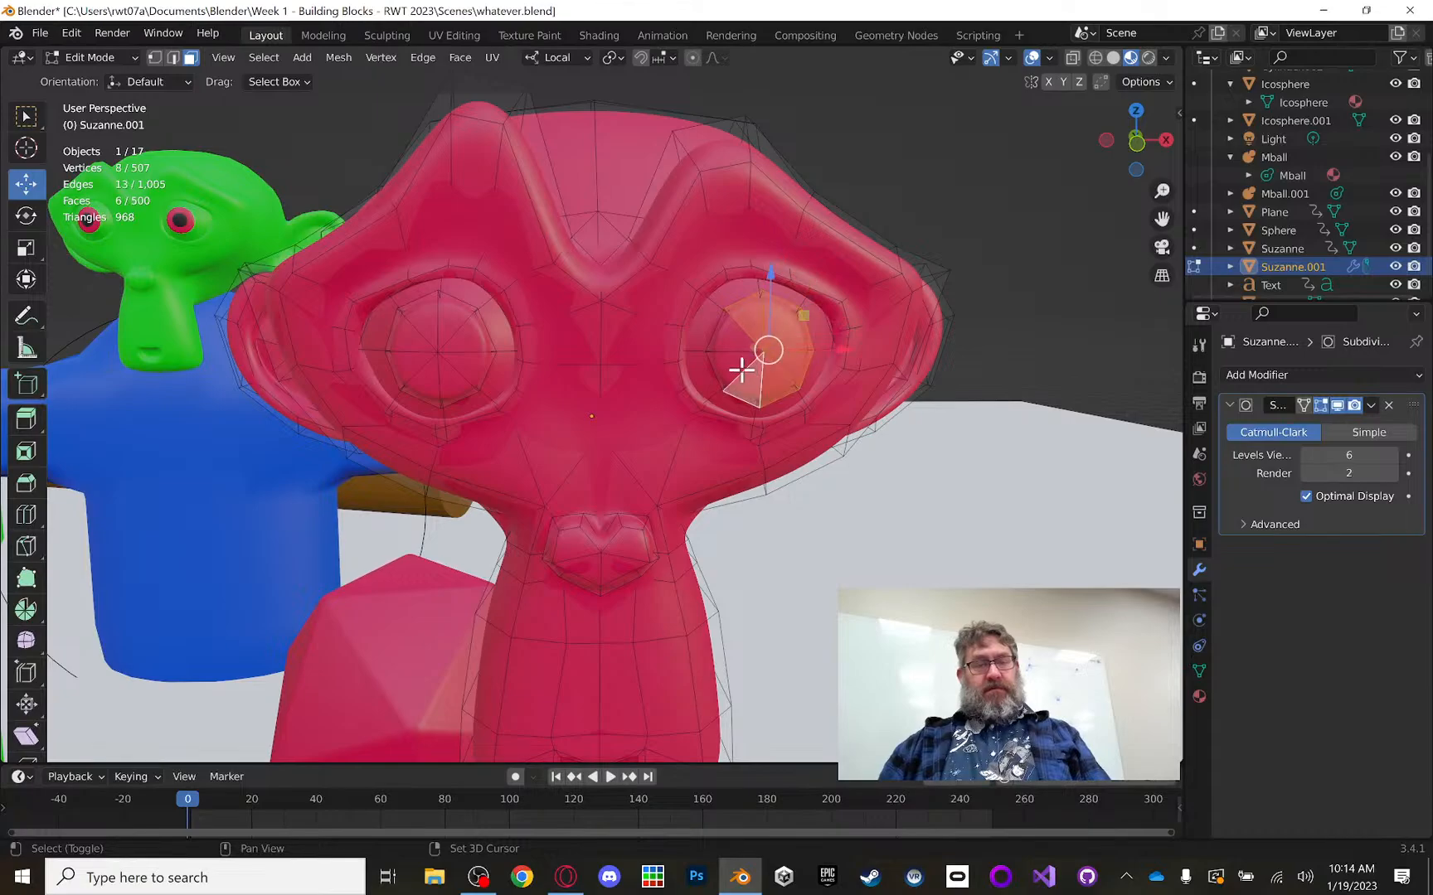
pyautogui.keyDown('shift'); pyautogui.click(729, 342); pyautogui.keyUp('shift')
pyautogui.keyDown('shift'); pyautogui.click(709, 317); pyautogui.keyUp('shift')
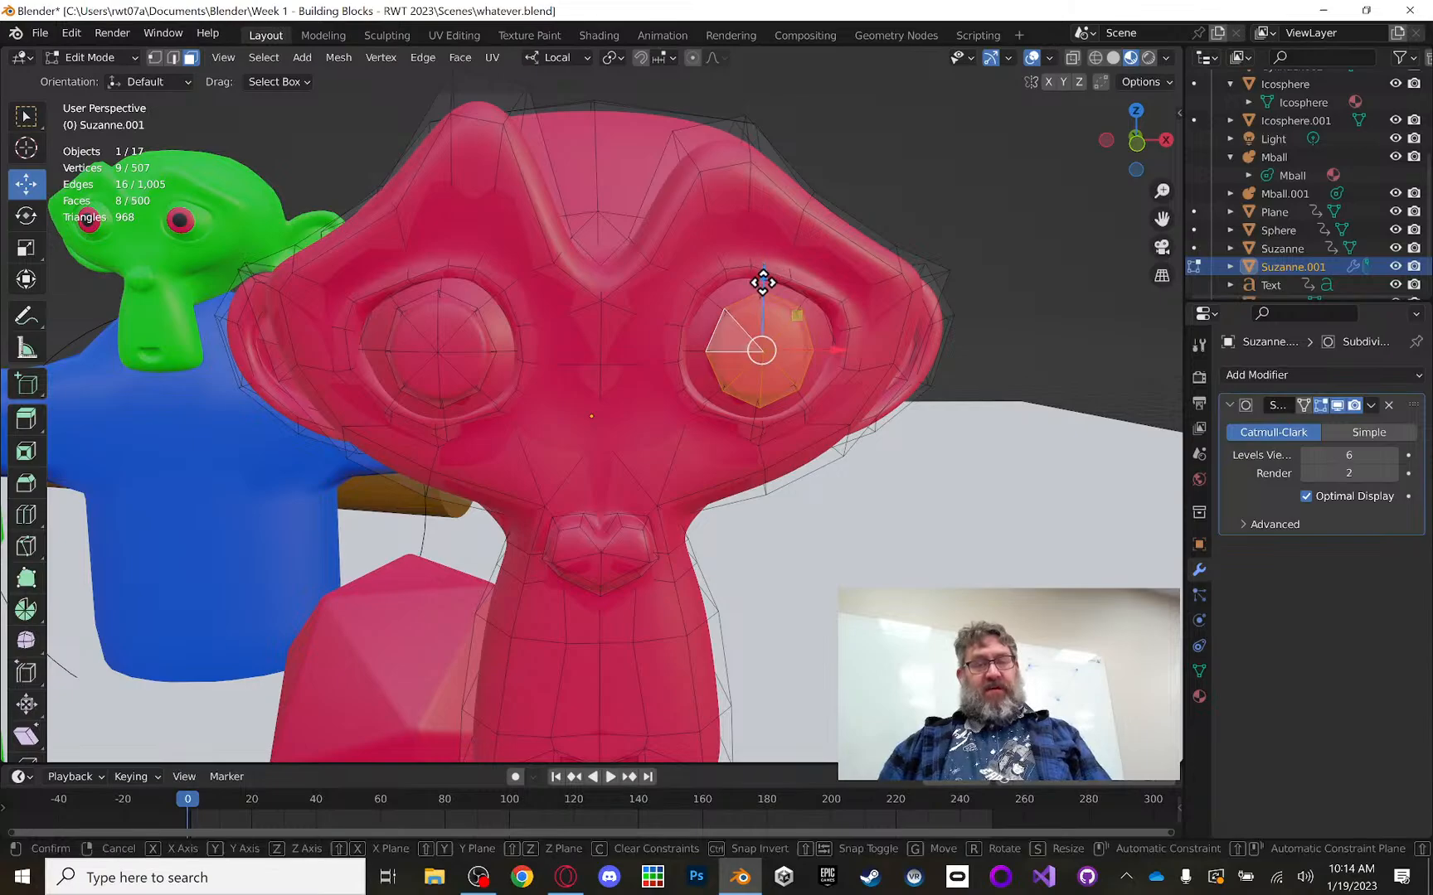
pyautogui.moveTo(762, 281); pyautogui.dragTo(773, 262)
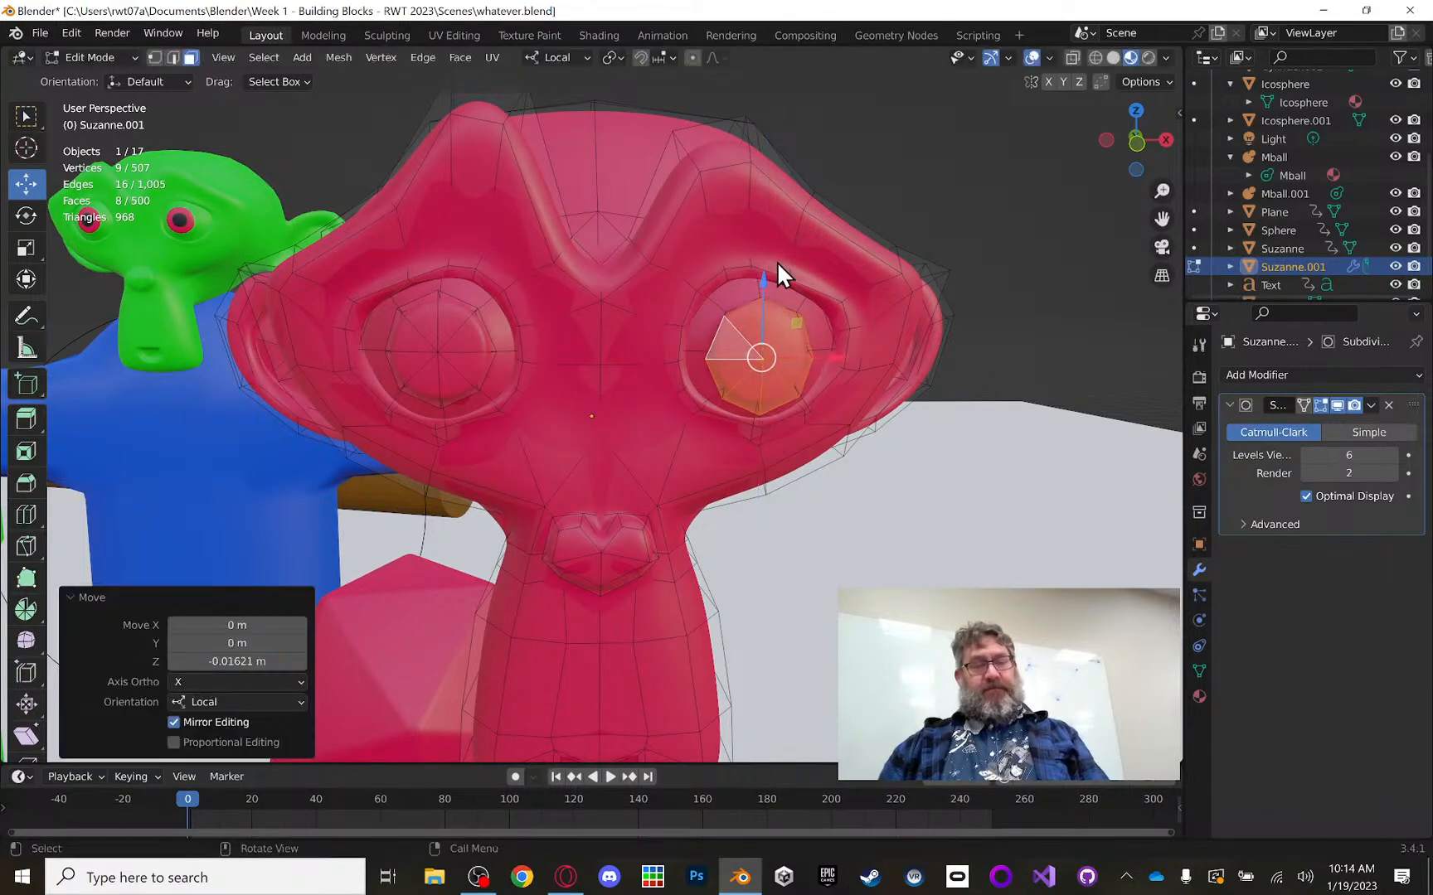
pyautogui.press('Tab')
pyautogui.moveTo(791, 256); pyautogui.dragTo(701, 245, button='middle')
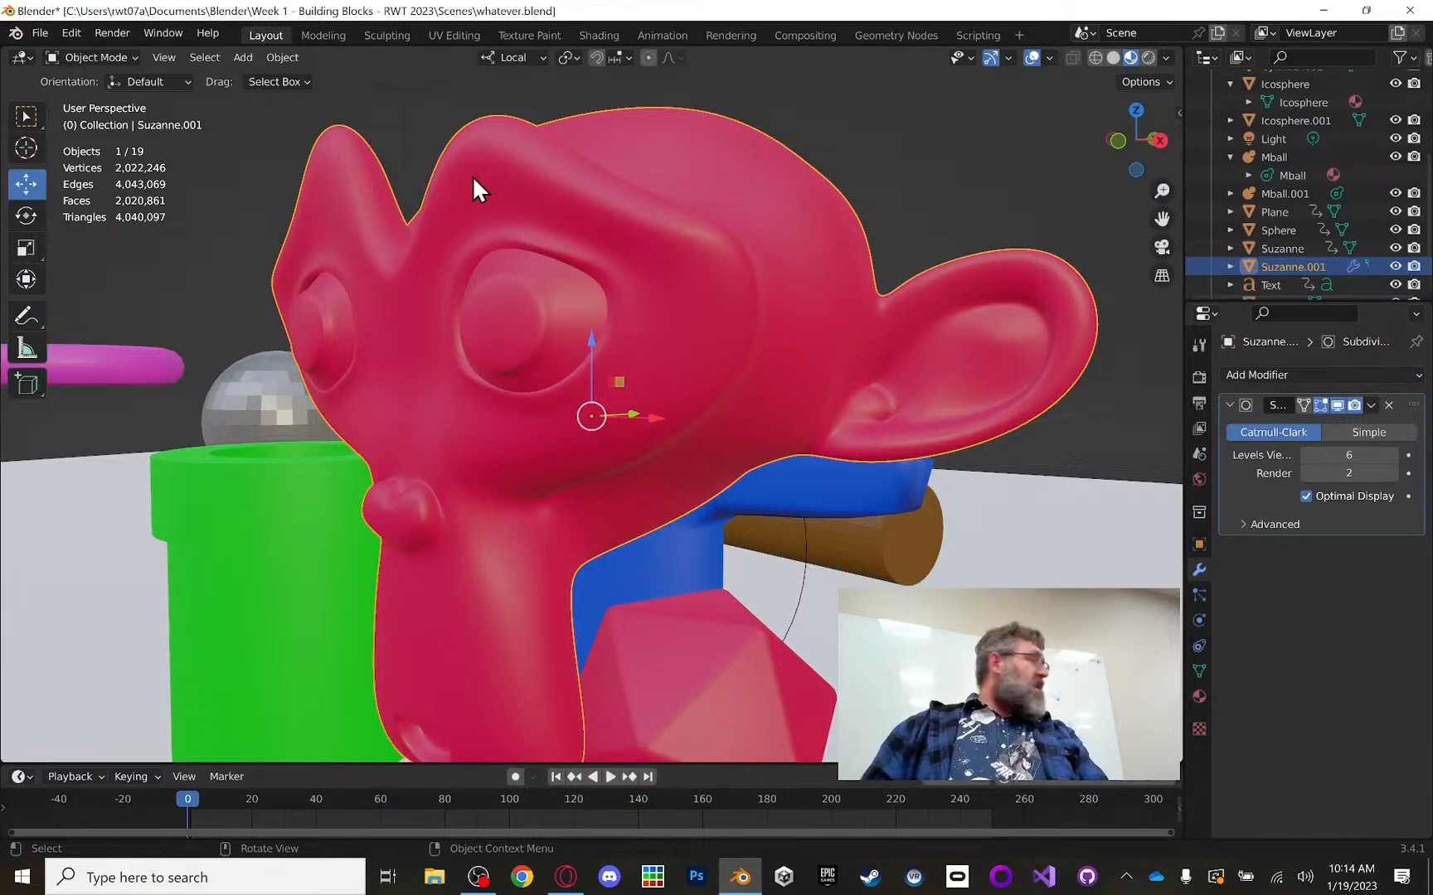
# Step: Reopen the red monkey in Edit Mode and lower the viewport subdivision level to 0 to reveal the base mesh
pyautogui.press('Tab')
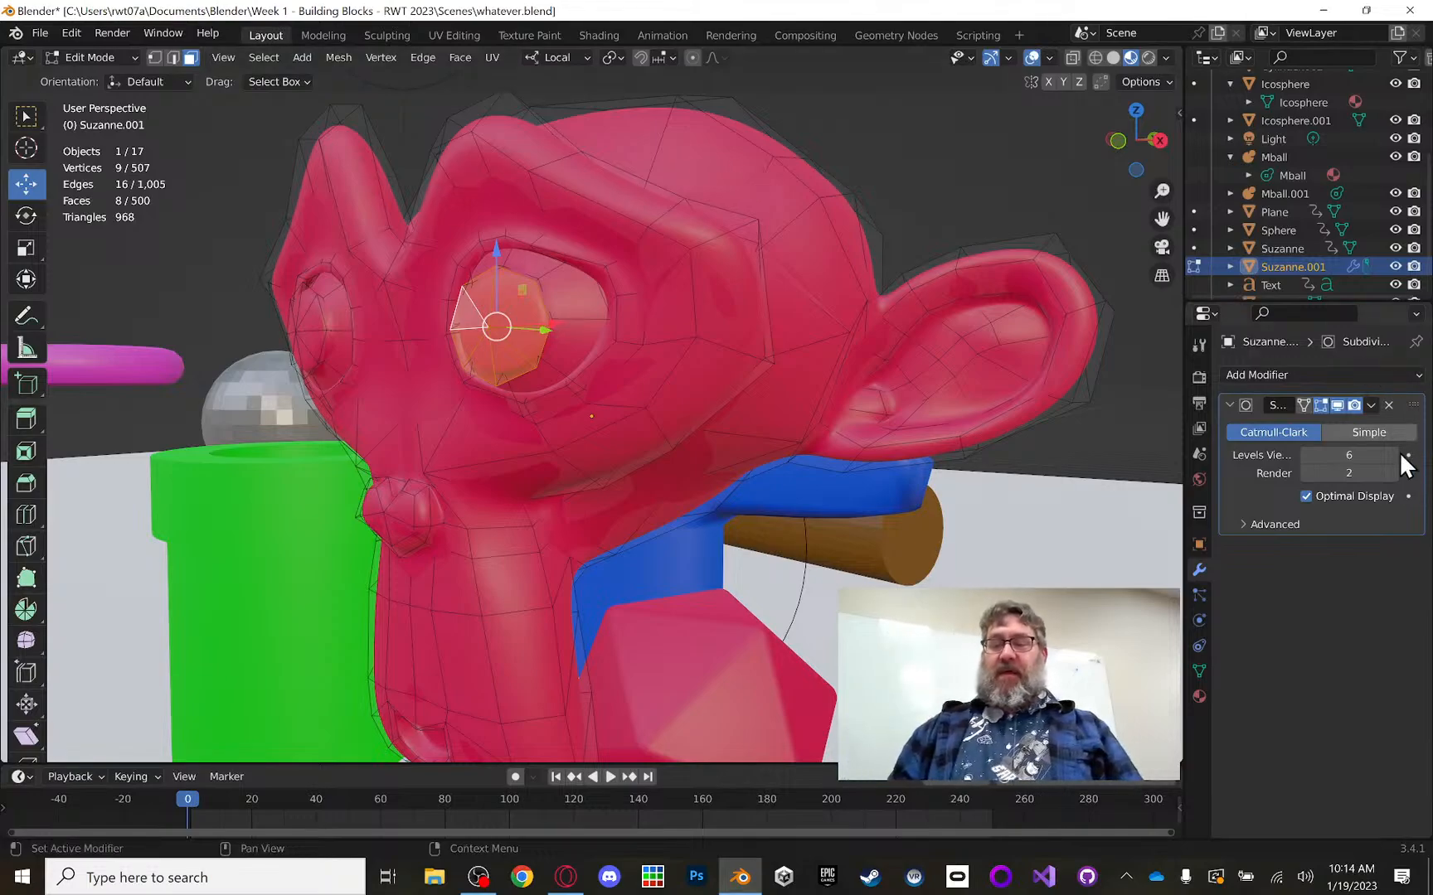
pyautogui.click(1304, 456)
pyautogui.click(1304, 456)
pyautogui.click(1304, 456)
pyautogui.click(1304, 456)
pyautogui.click(1304, 456)
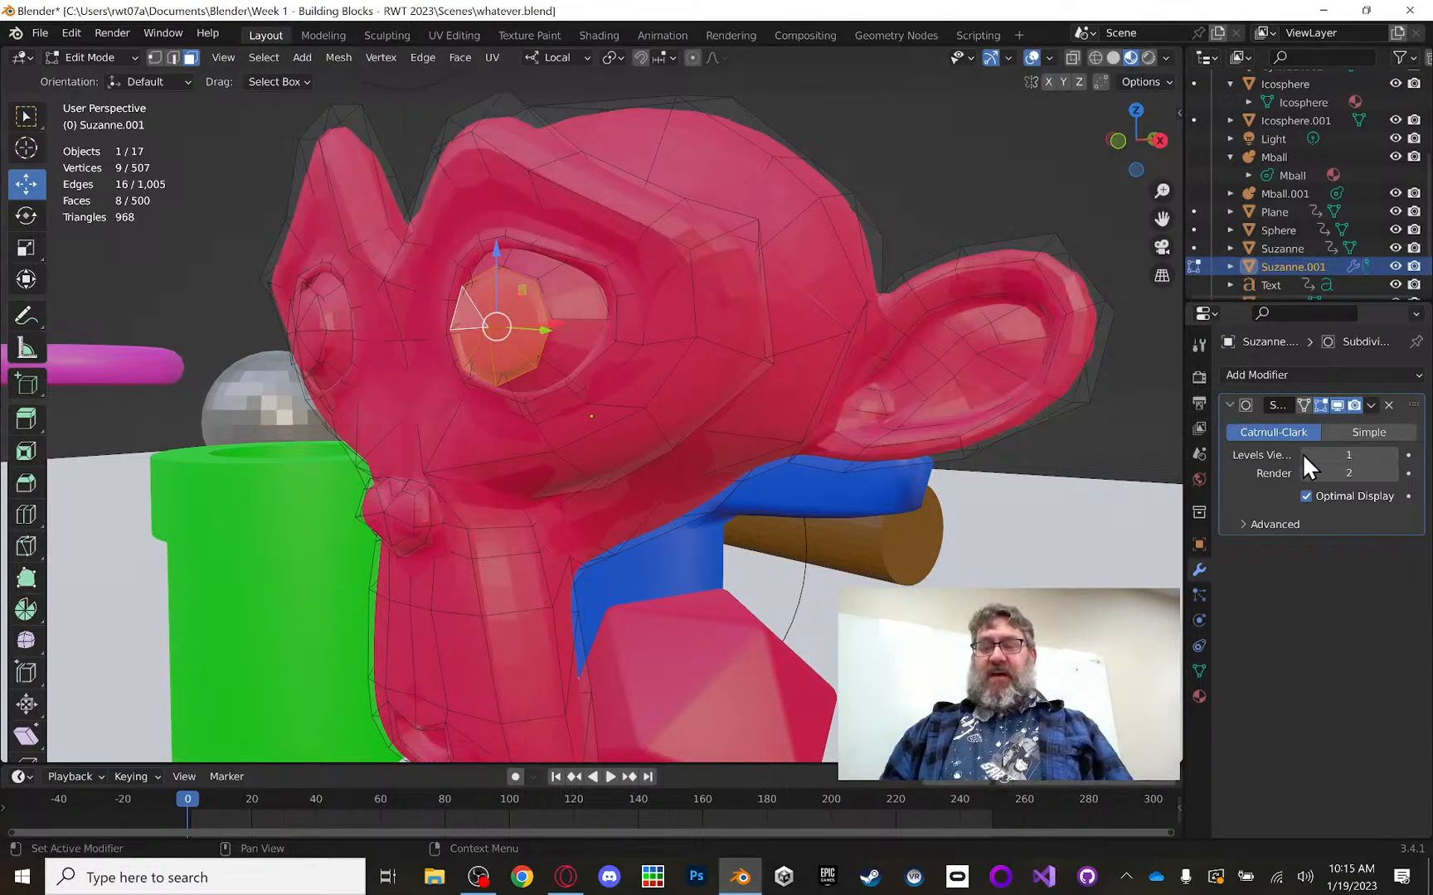
pyautogui.click(1304, 456)
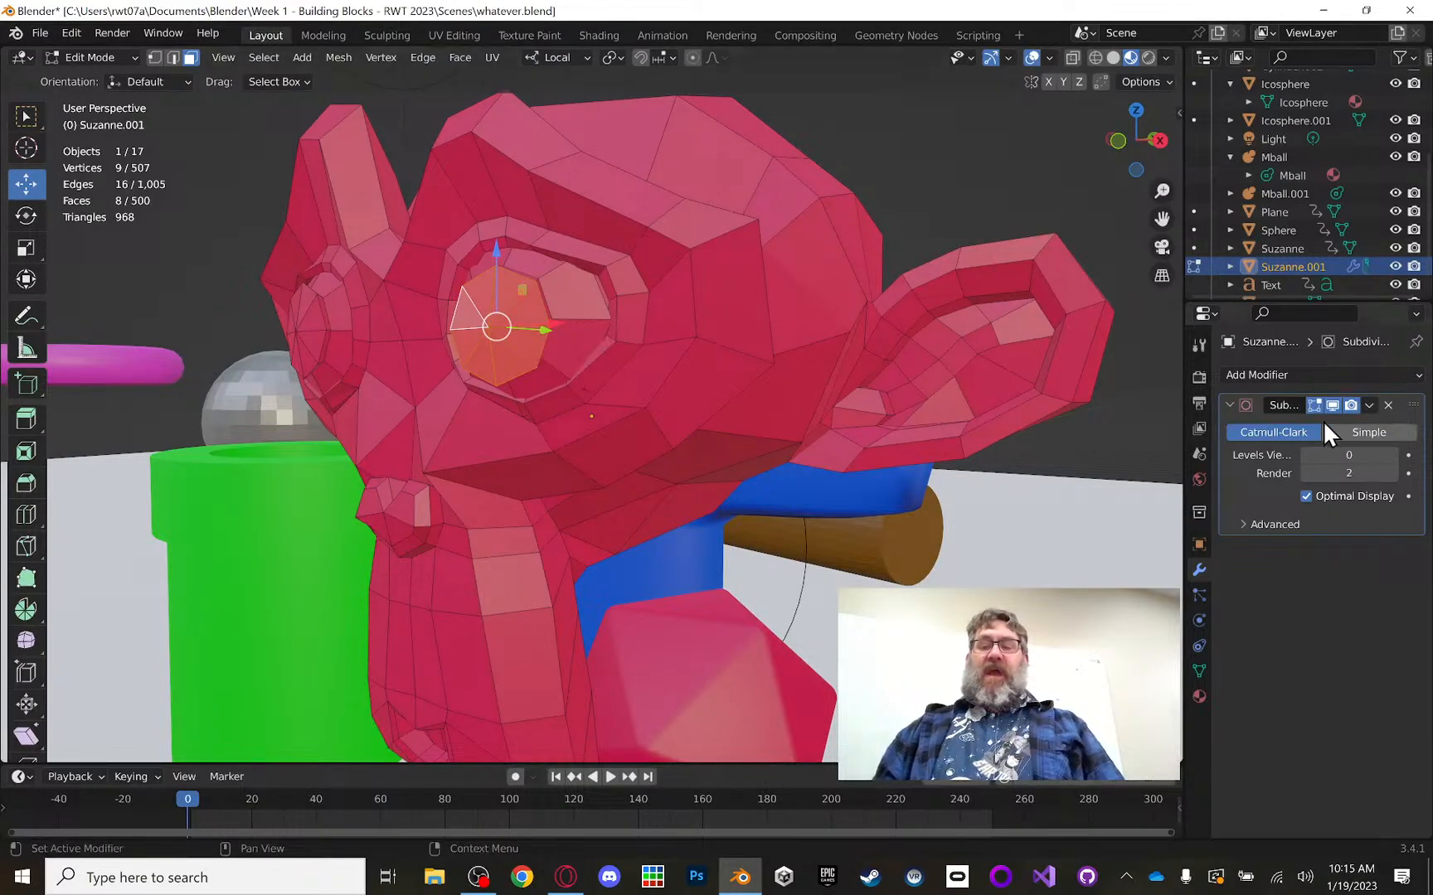
# Step: Restore the viewport subdivision level to 6 and return the red monkey to Object Mode
pyautogui.click(1389, 456)
pyautogui.click(1389, 455)
pyautogui.click(1388, 455)
pyautogui.click(1389, 455)
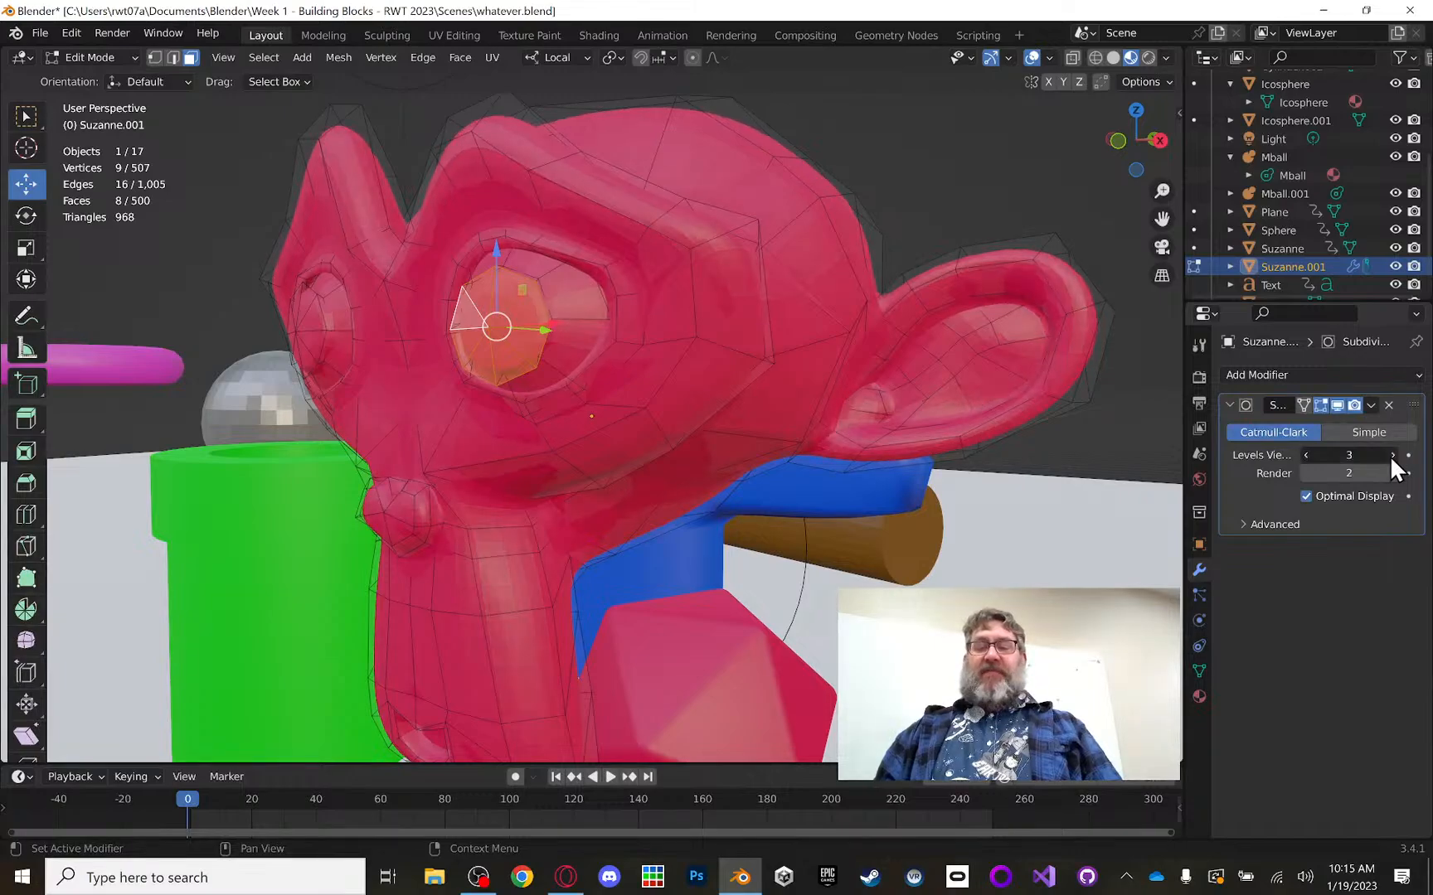
pyautogui.click(1391, 455)
pyautogui.click(1390, 455)
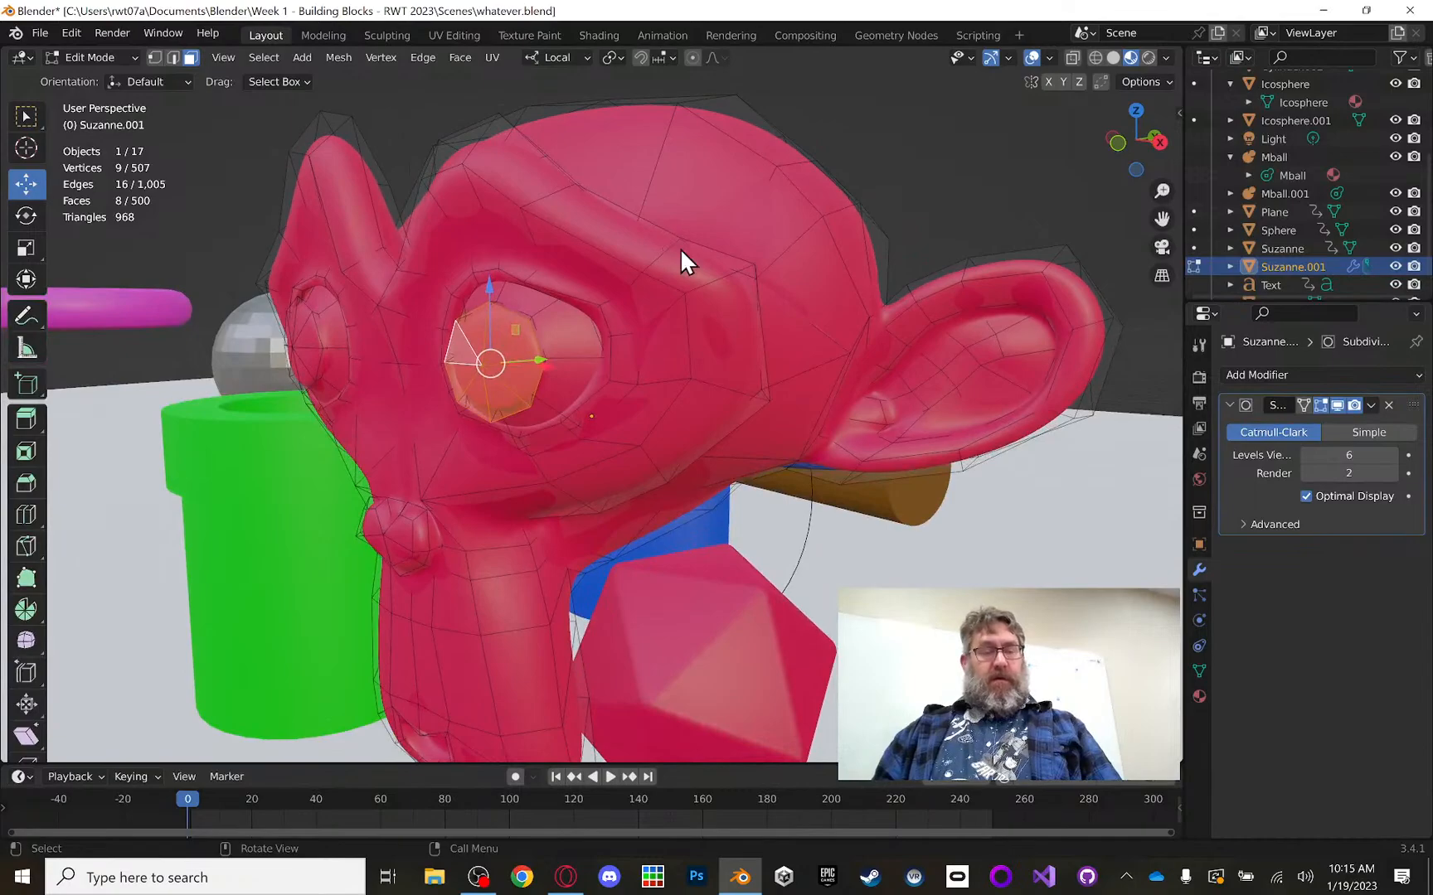
pyautogui.press('Tab')
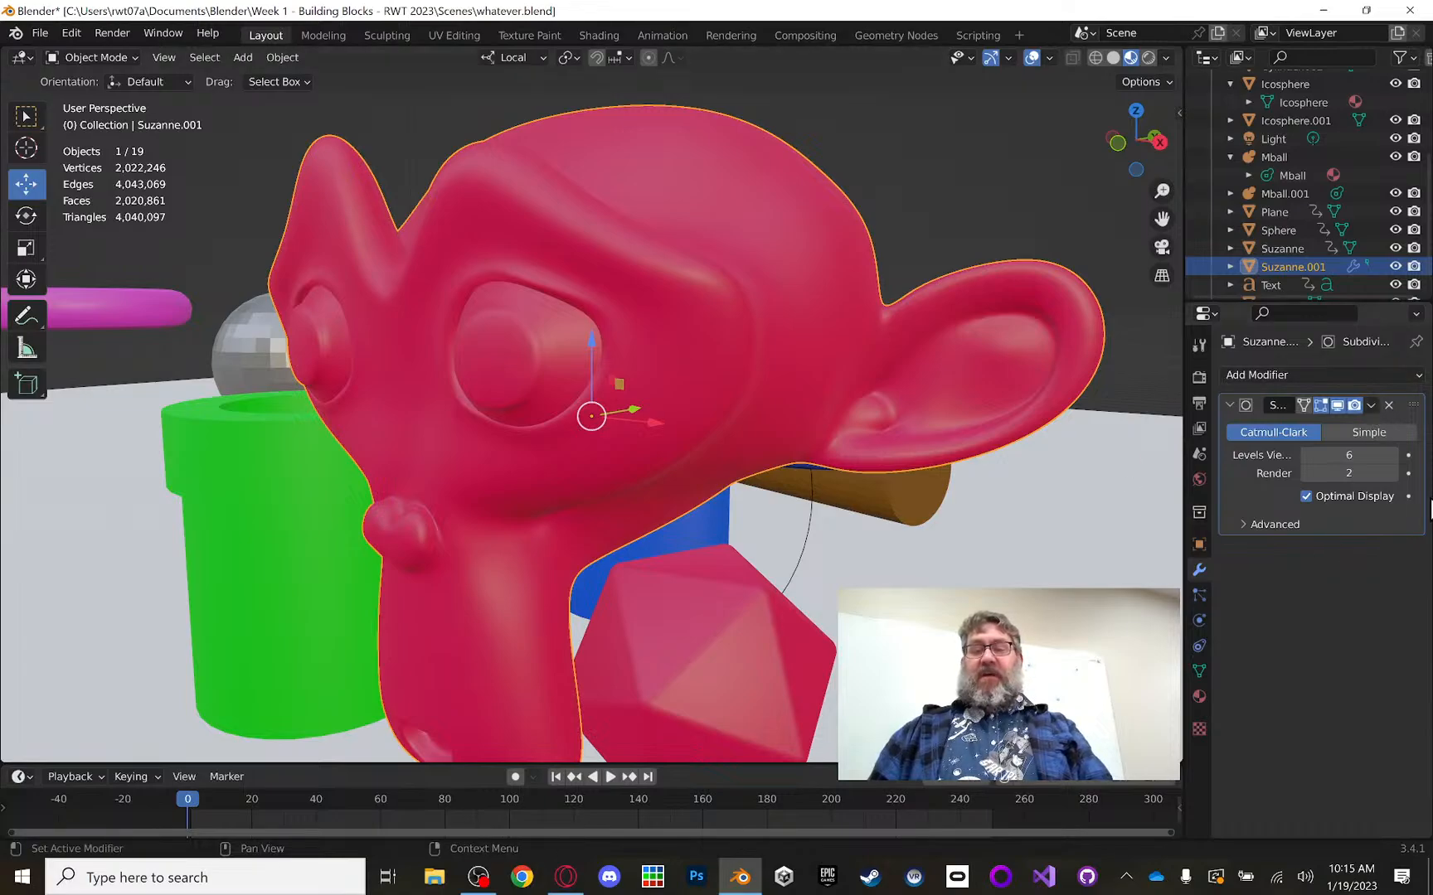
# Step: Apply the Subdivision modifier on the red monkey and open it in Edit Mode to inspect the dense mesh up close
pyautogui.click(1369, 405)
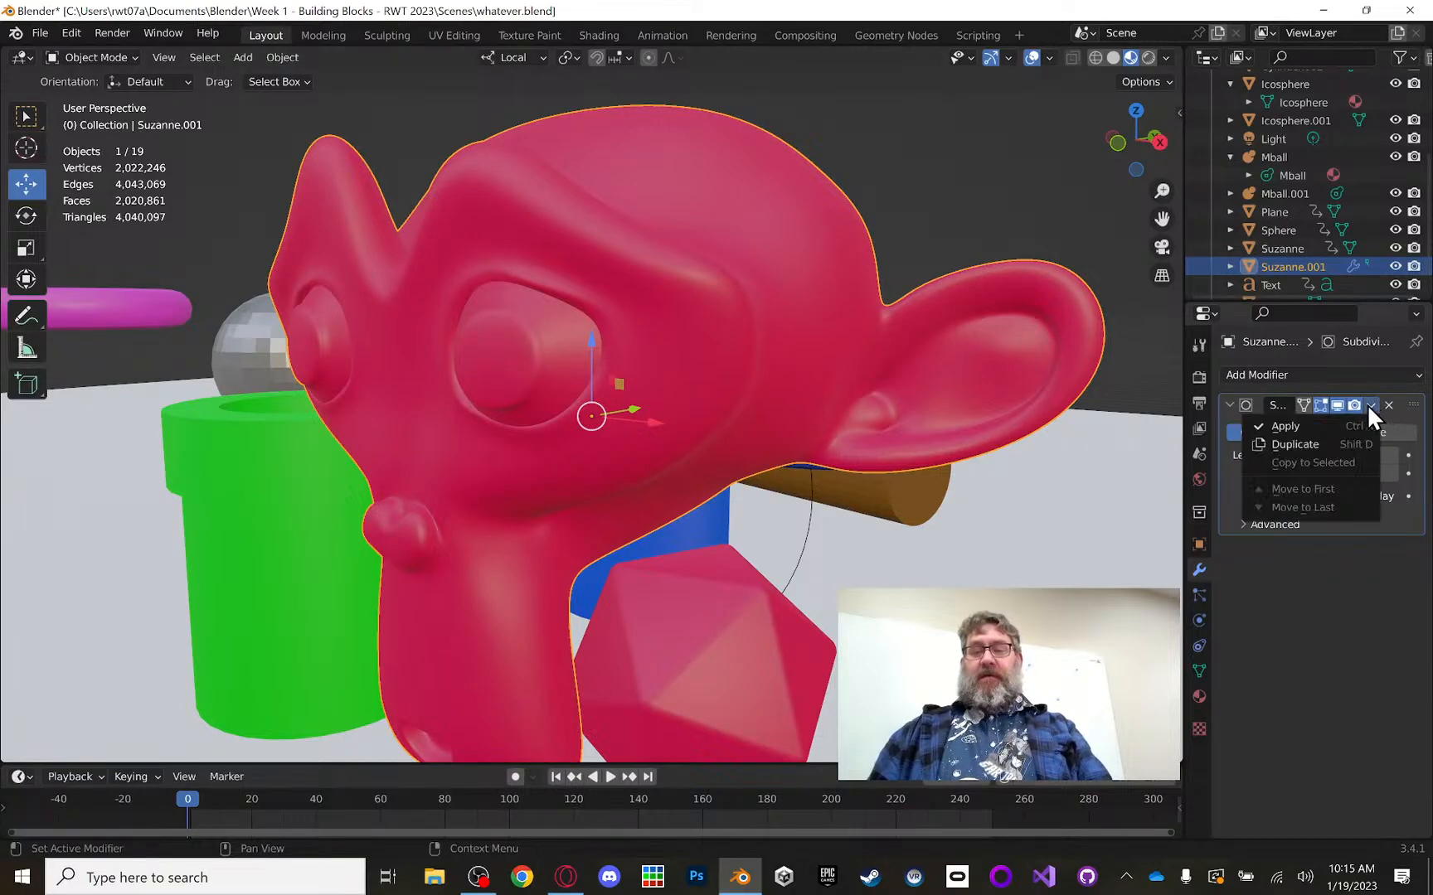
pyautogui.click(1327, 425)
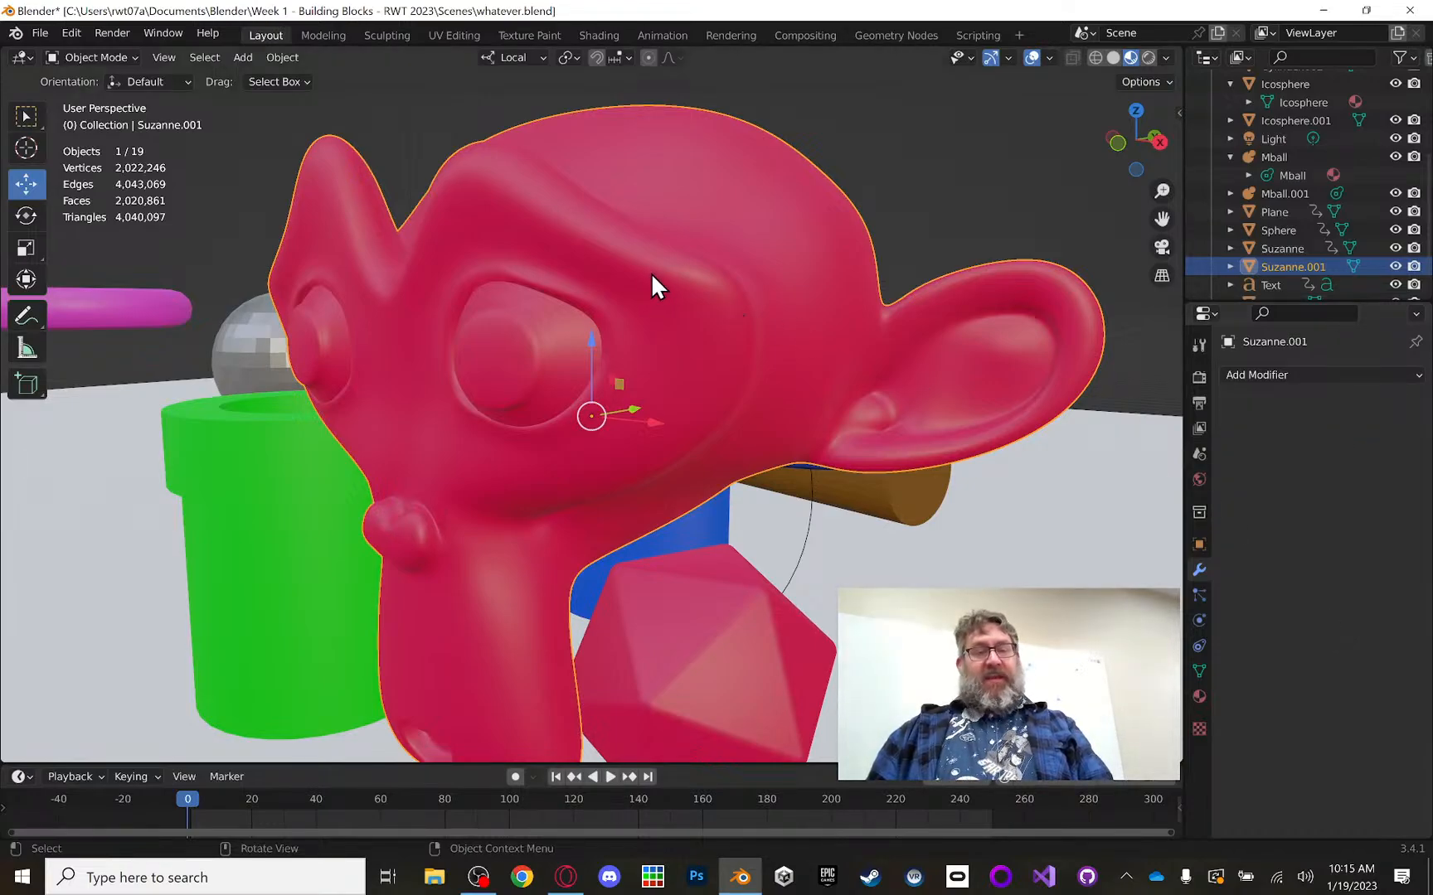
pyautogui.press('Tab')
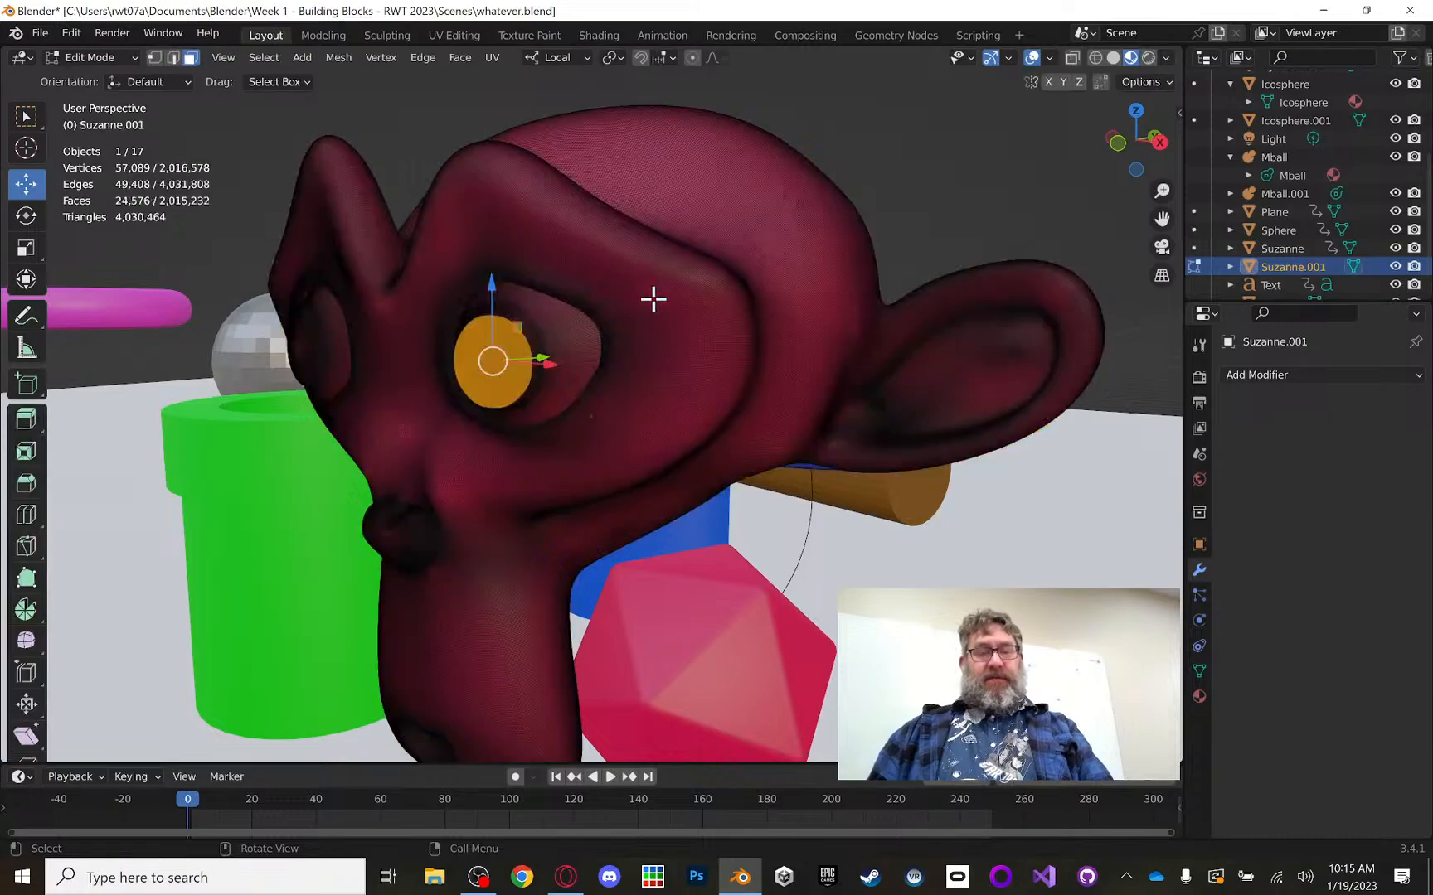
pyautogui.scroll(10, 651, 299)
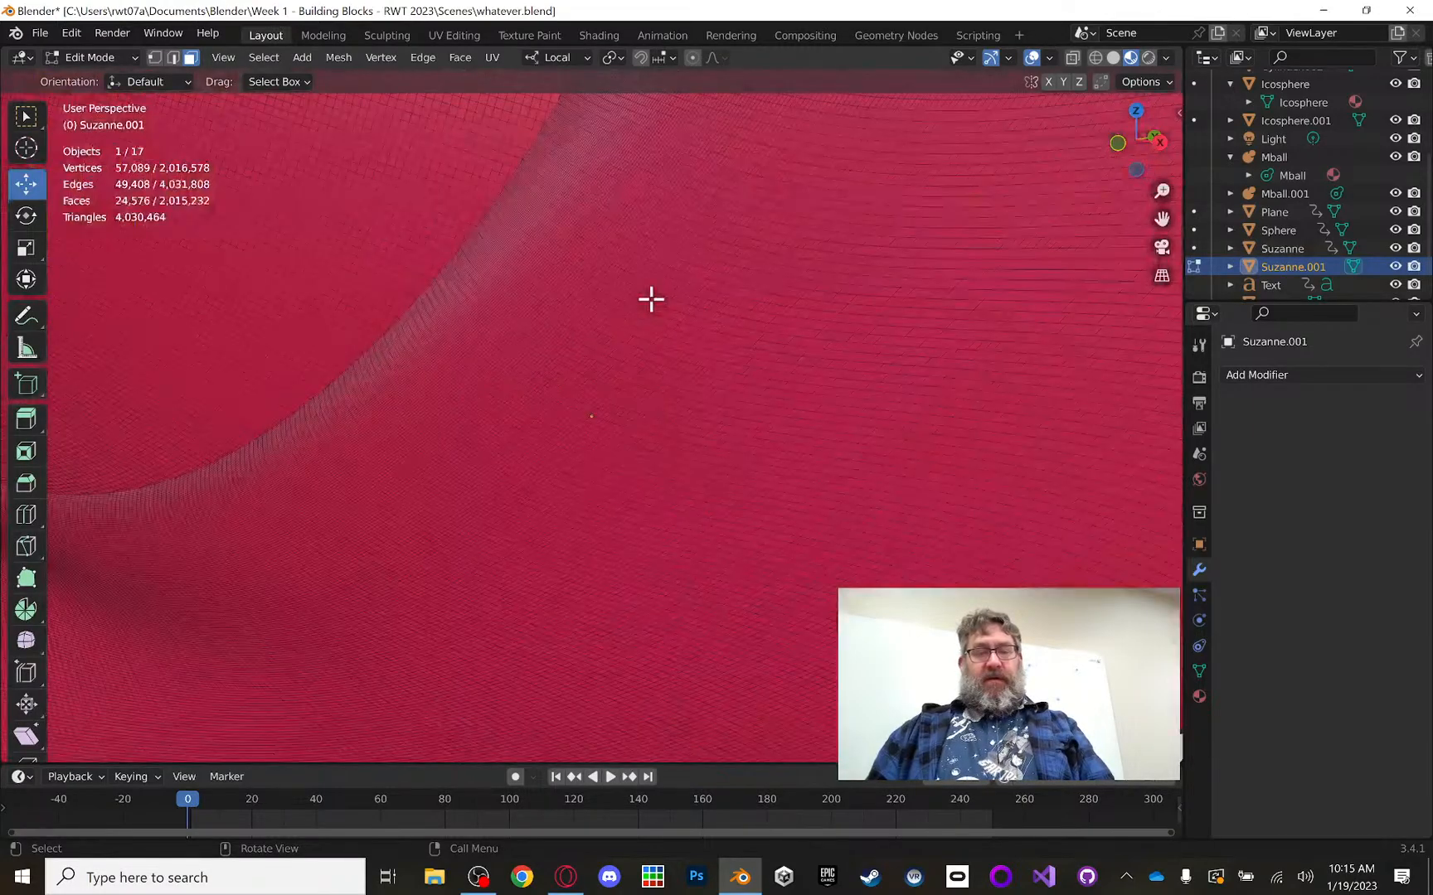
pyautogui.scroll(-6, 652, 299)
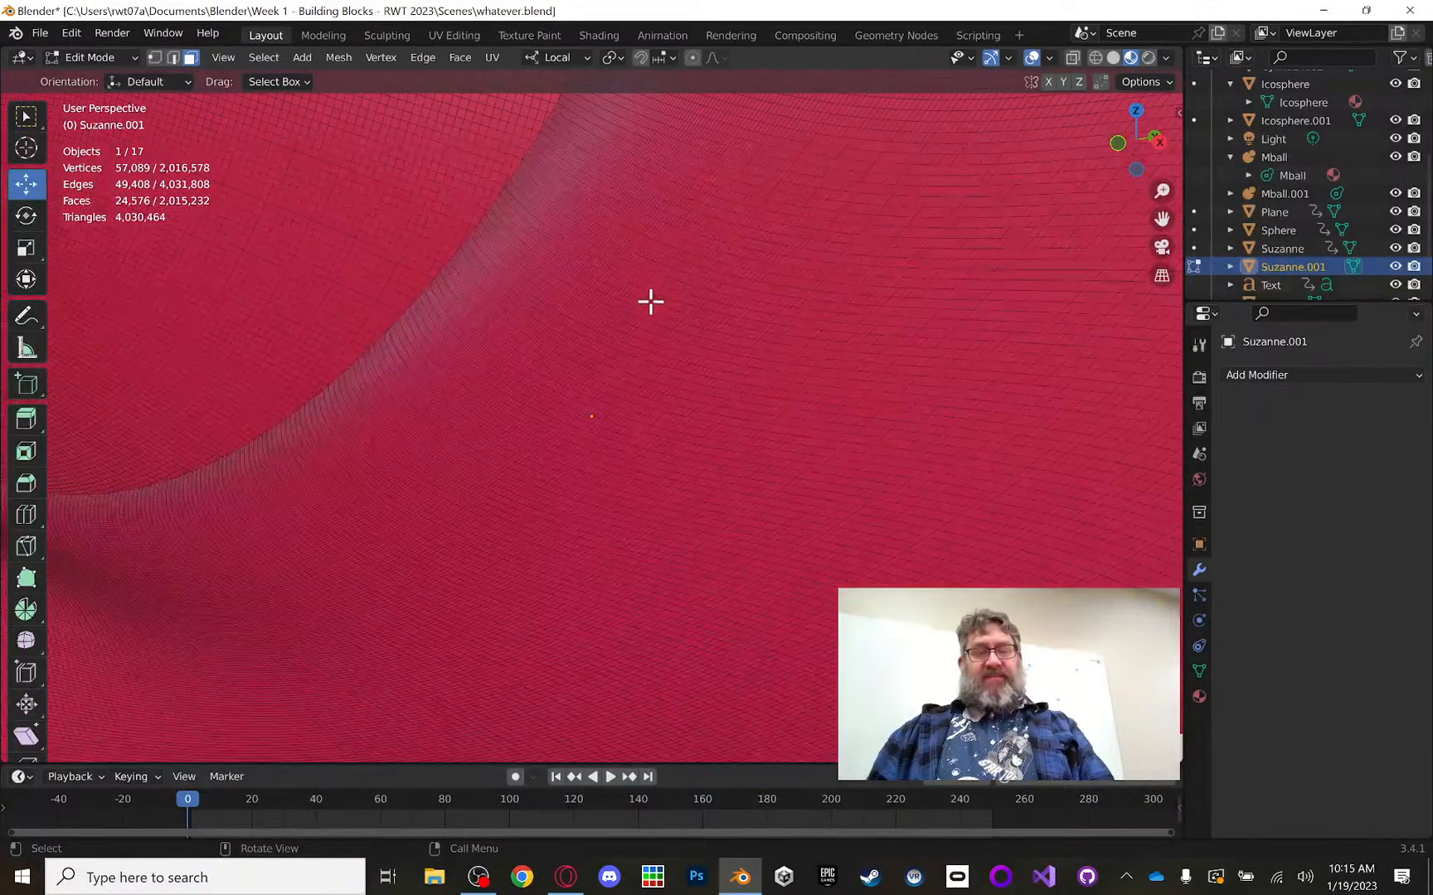
pyautogui.scroll(-6, 652, 301)
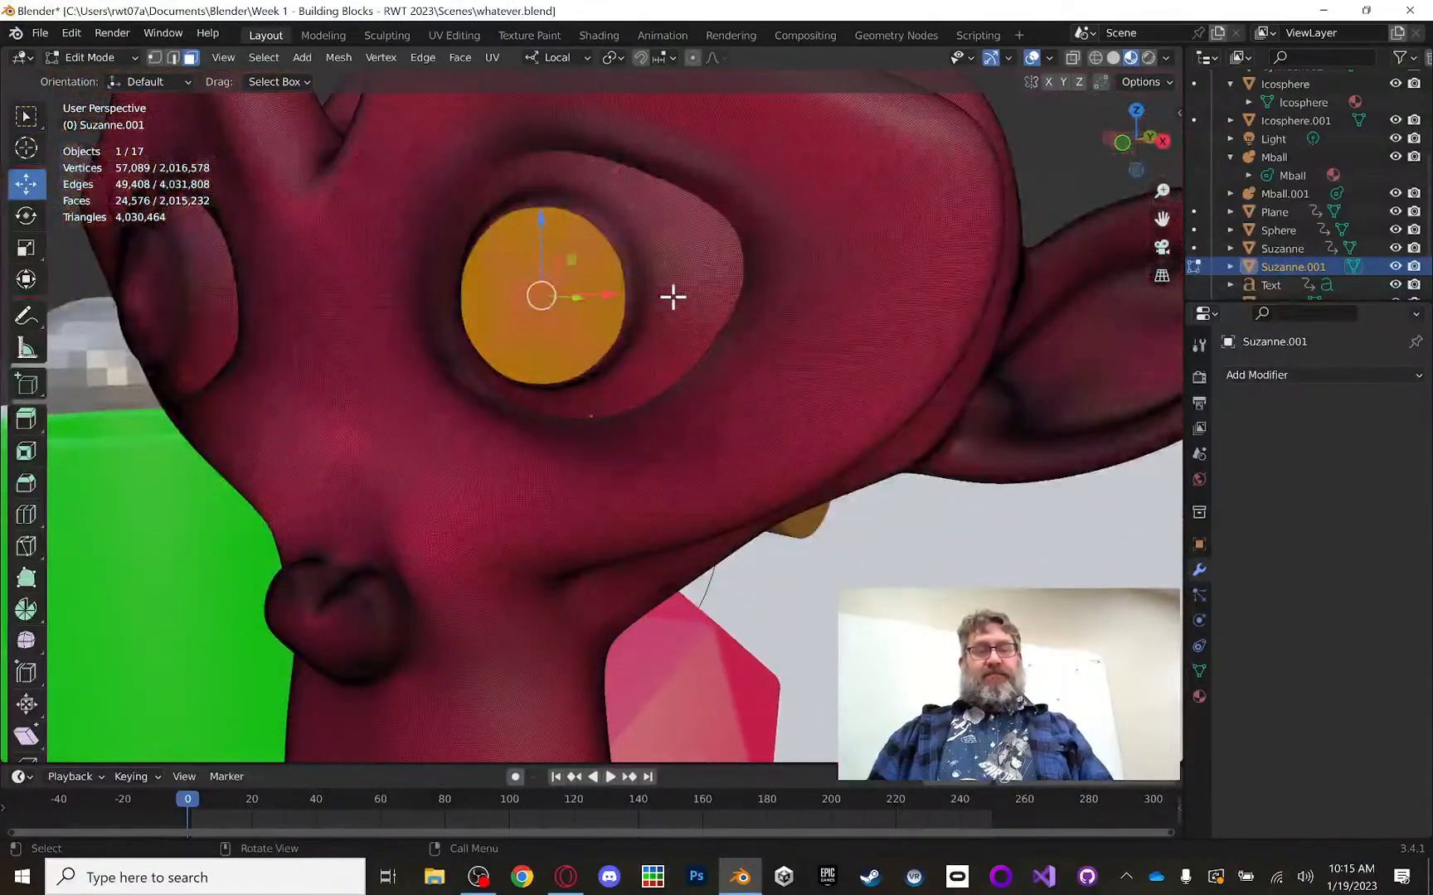
# Step: Select a single face on the brow above the monkey's left eye, compare its size with the mesh, and return to Object Mode
pyautogui.scroll(-2, 672, 296)
pyautogui.moveTo(671, 298); pyautogui.dragTo(754, 310, button='middle')
pyautogui.press('KP_Decimal')
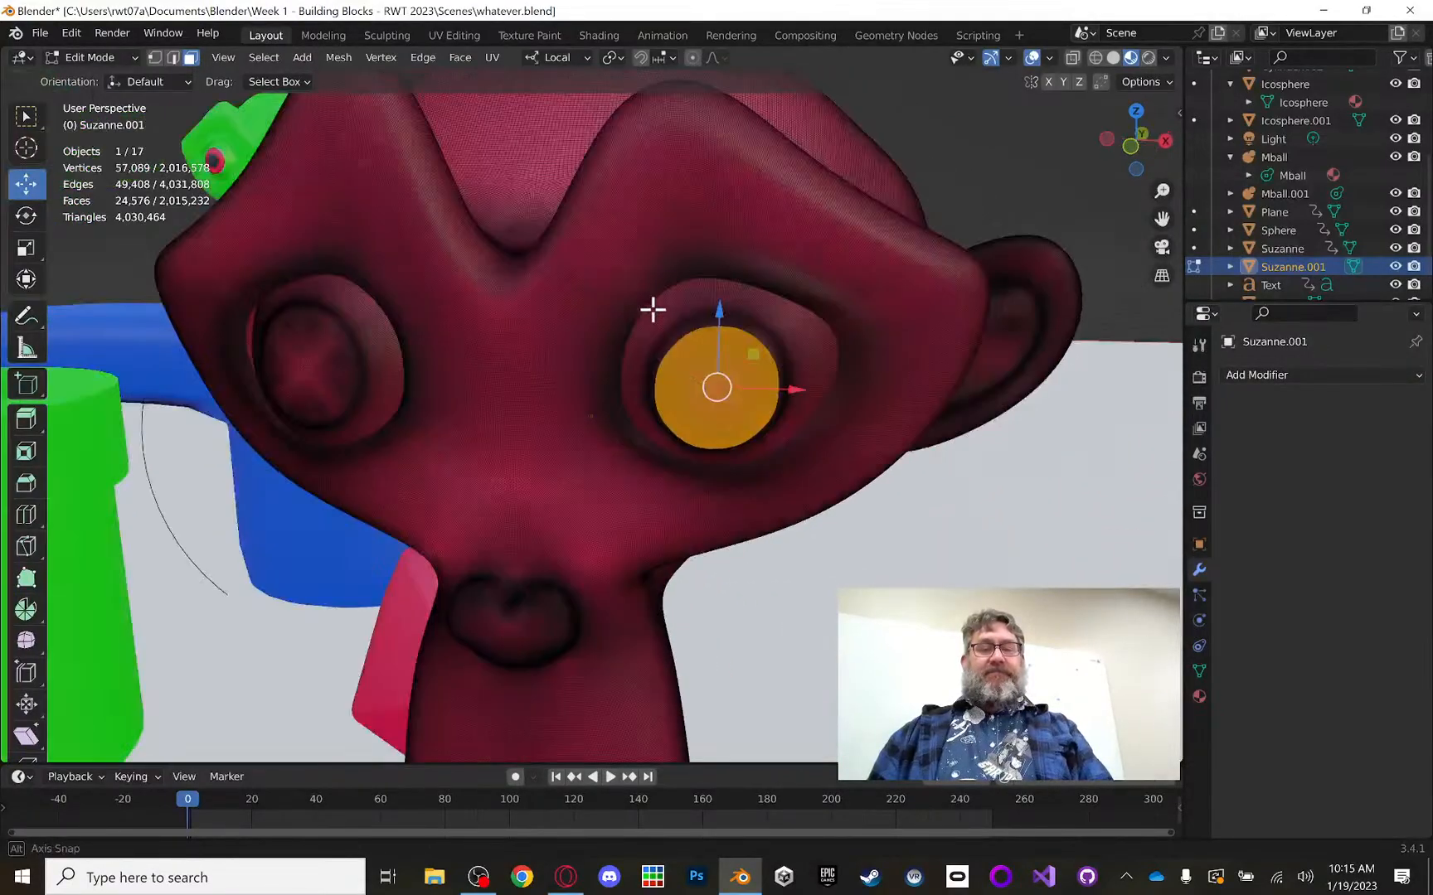
pyautogui.click(612, 170)
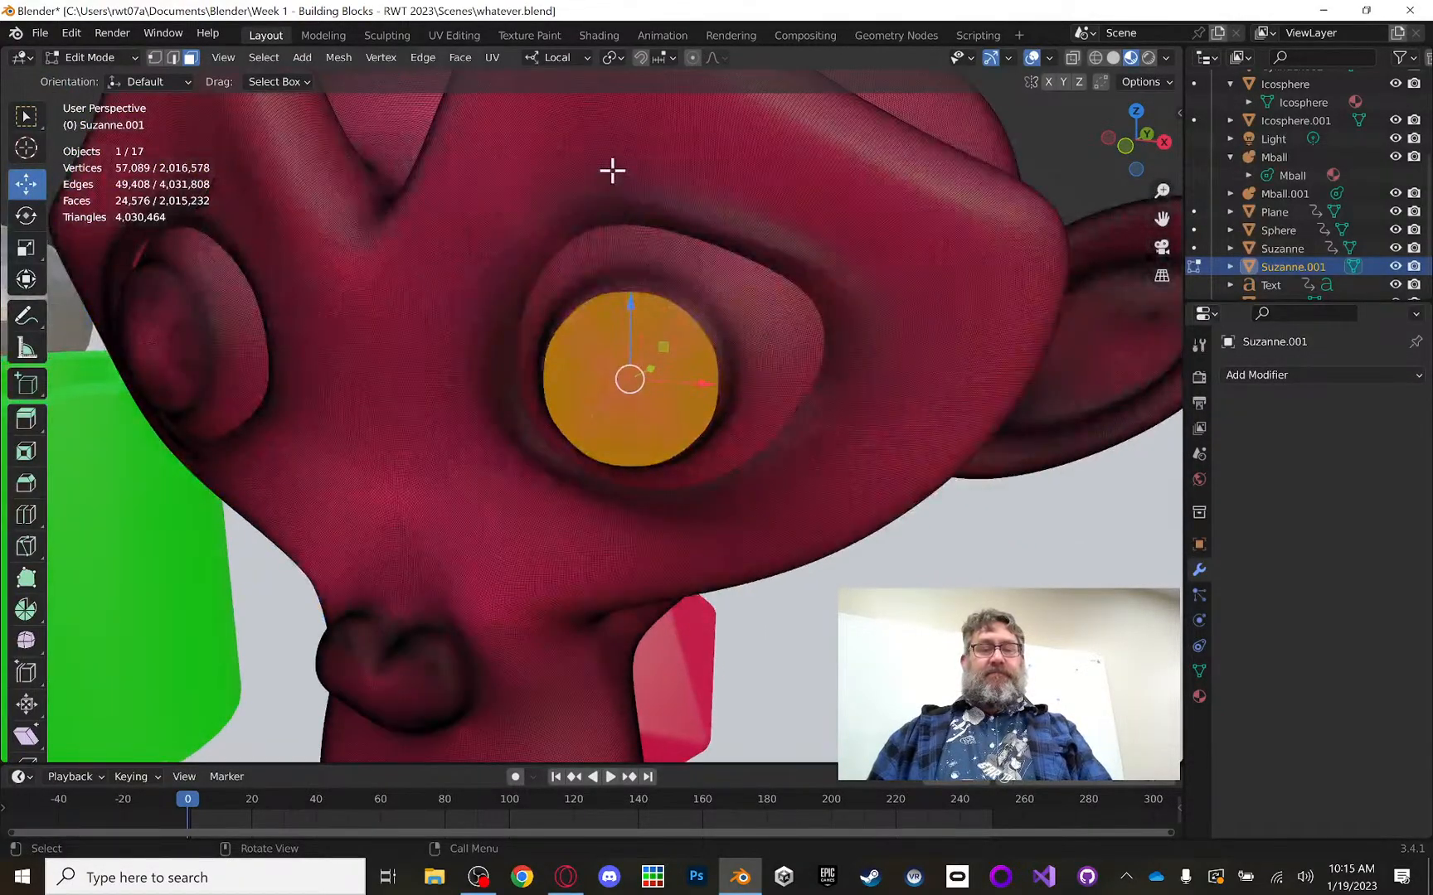
pyautogui.scroll(2, 749, 215)
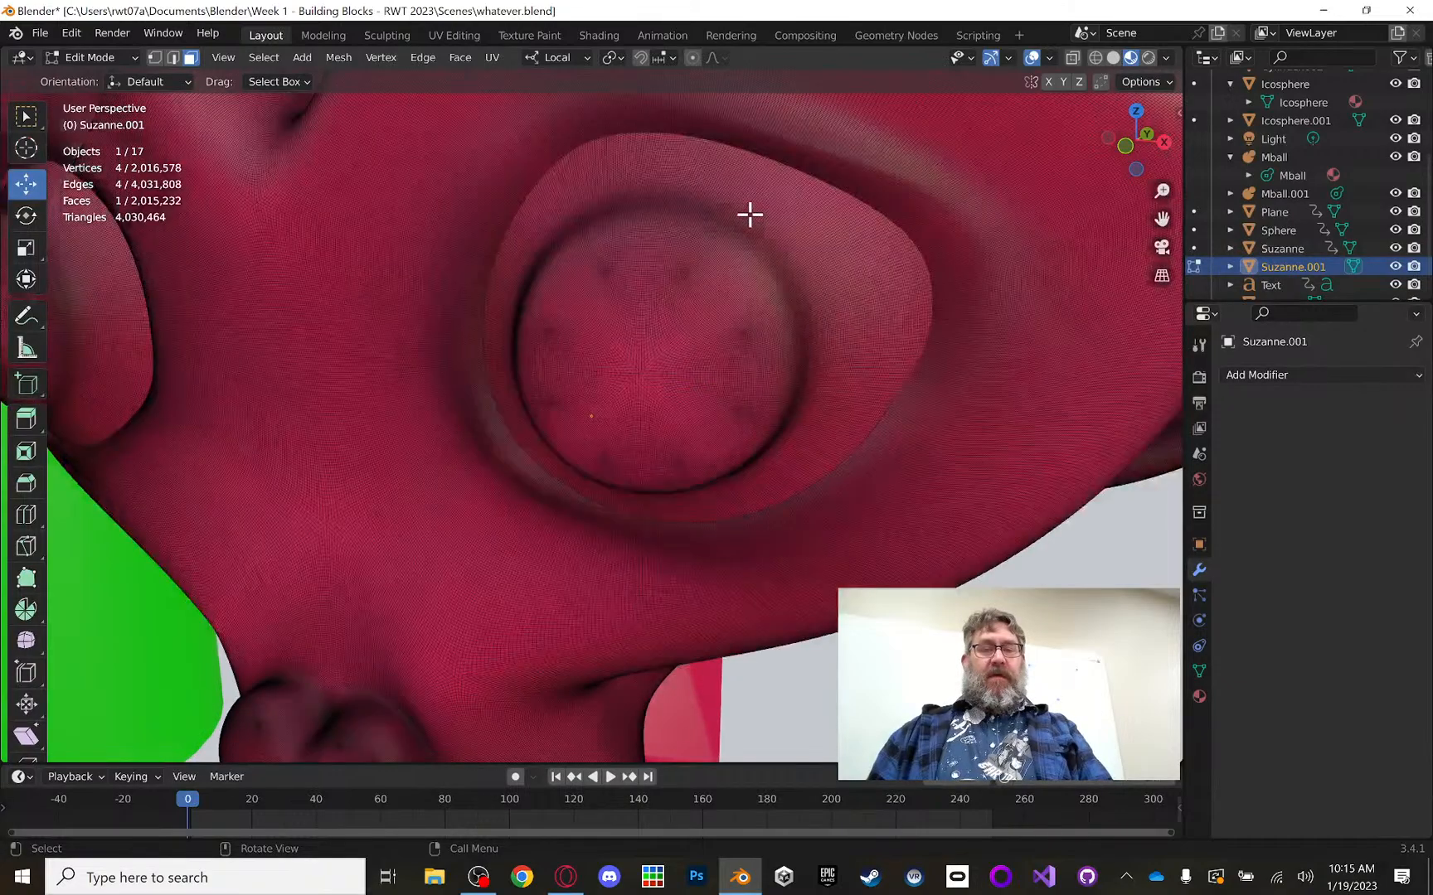
pyautogui.moveTo(751, 224); pyautogui.dragTo(761, 237, button='middle')
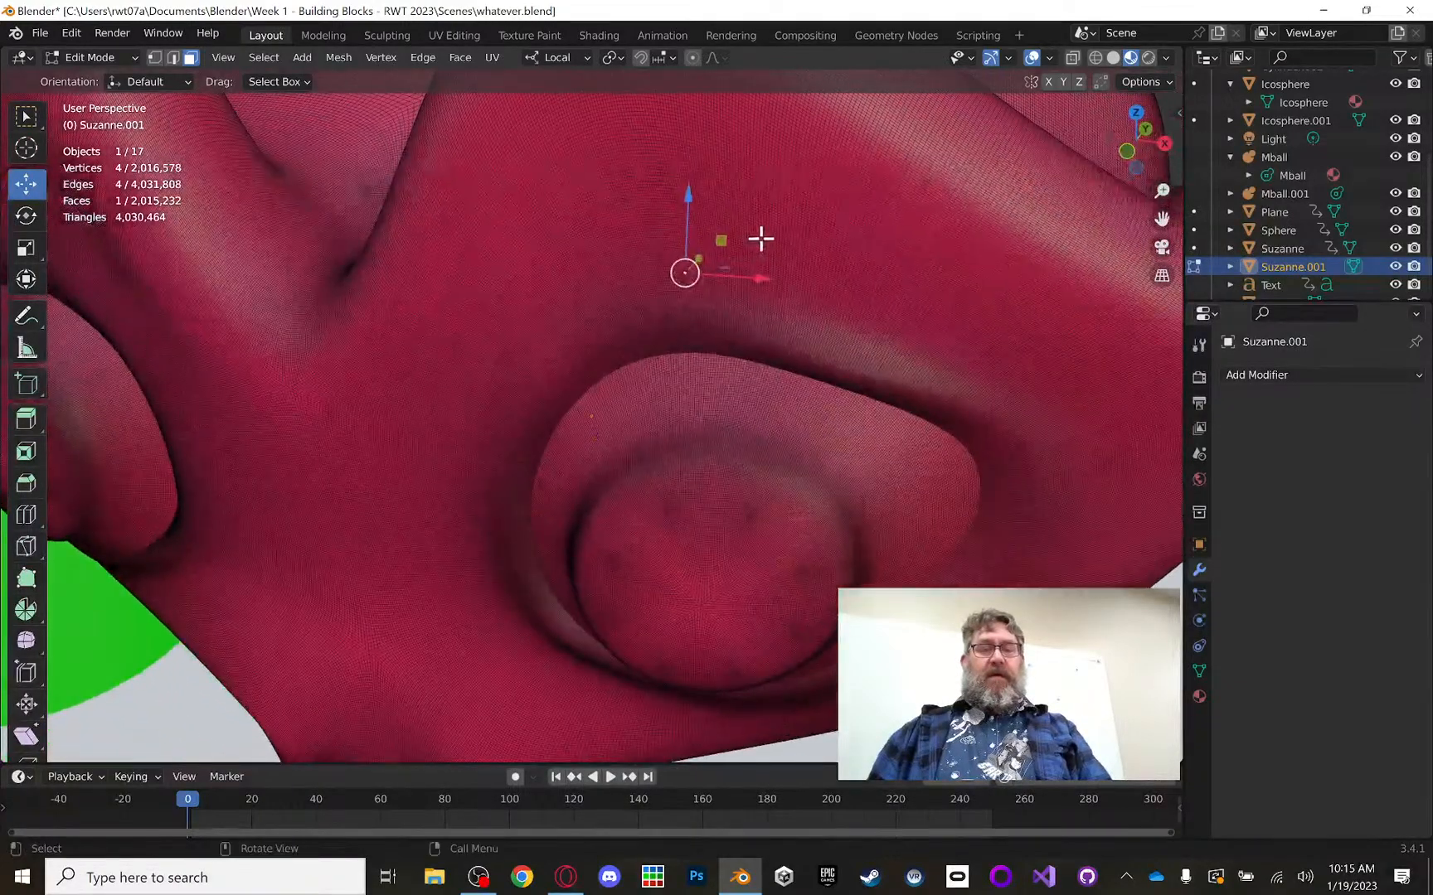
pyautogui.press('Tab')
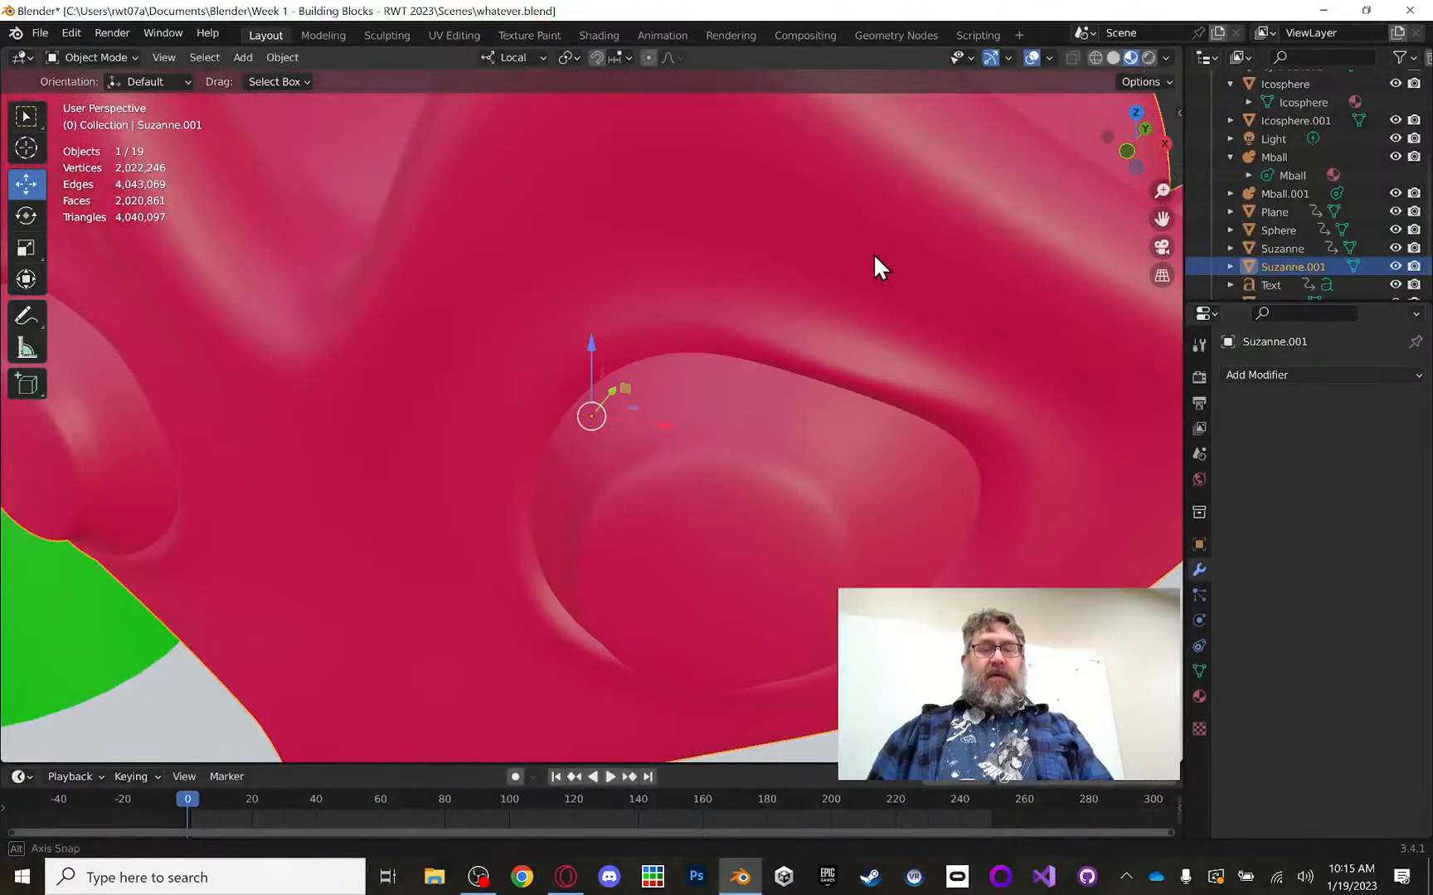
# Step: View the red monkey from the front and select the green monkey behind it for comparison
pyautogui.moveTo(873, 253); pyautogui.dragTo(830, 229, button='middle')
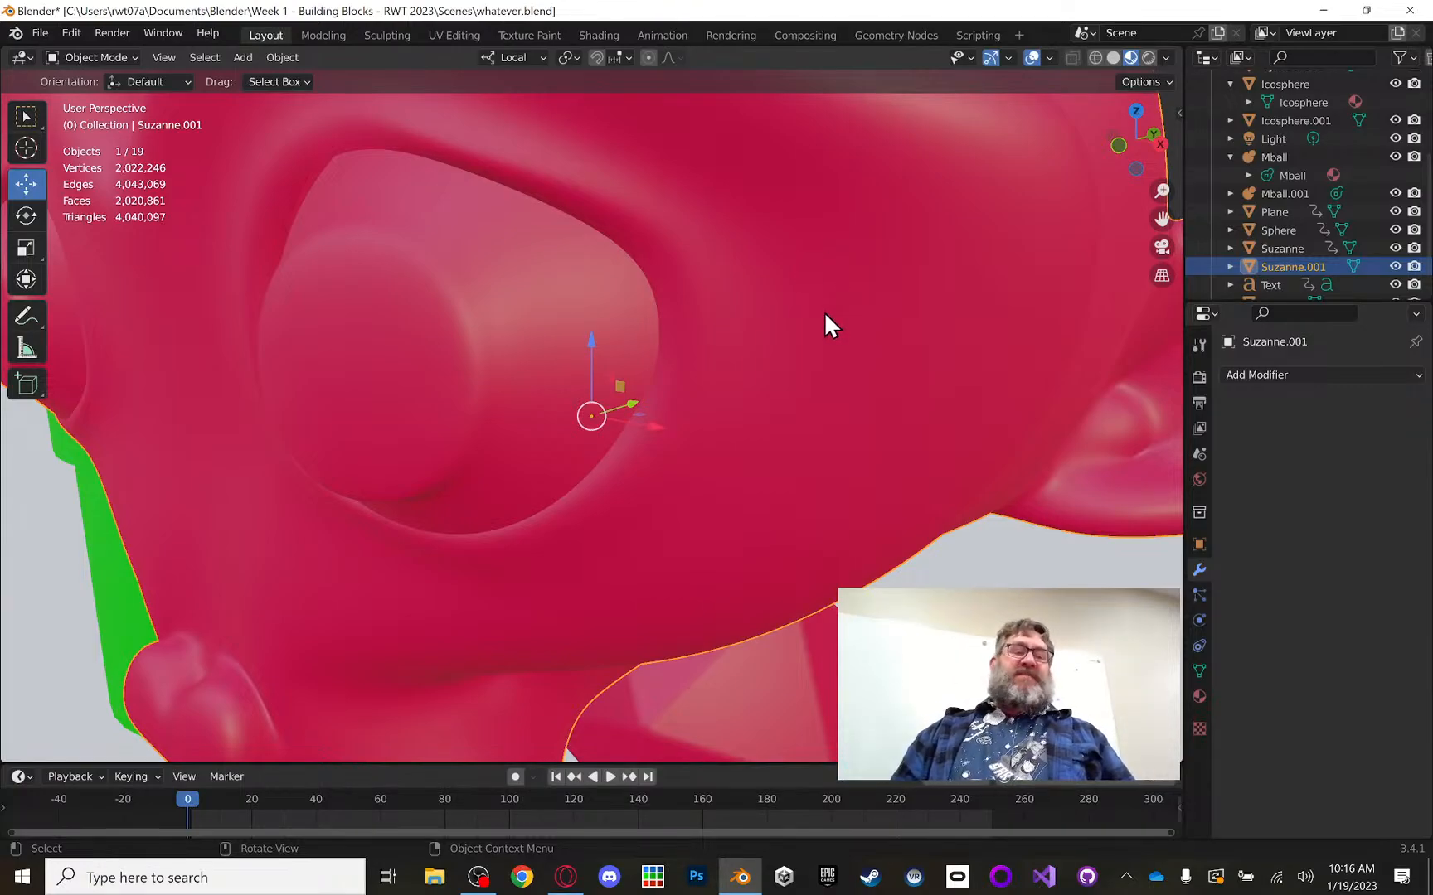
pyautogui.moveTo(814, 316); pyautogui.dragTo(884, 295, button='middle')
pyautogui.scroll(-5, 835, 314)
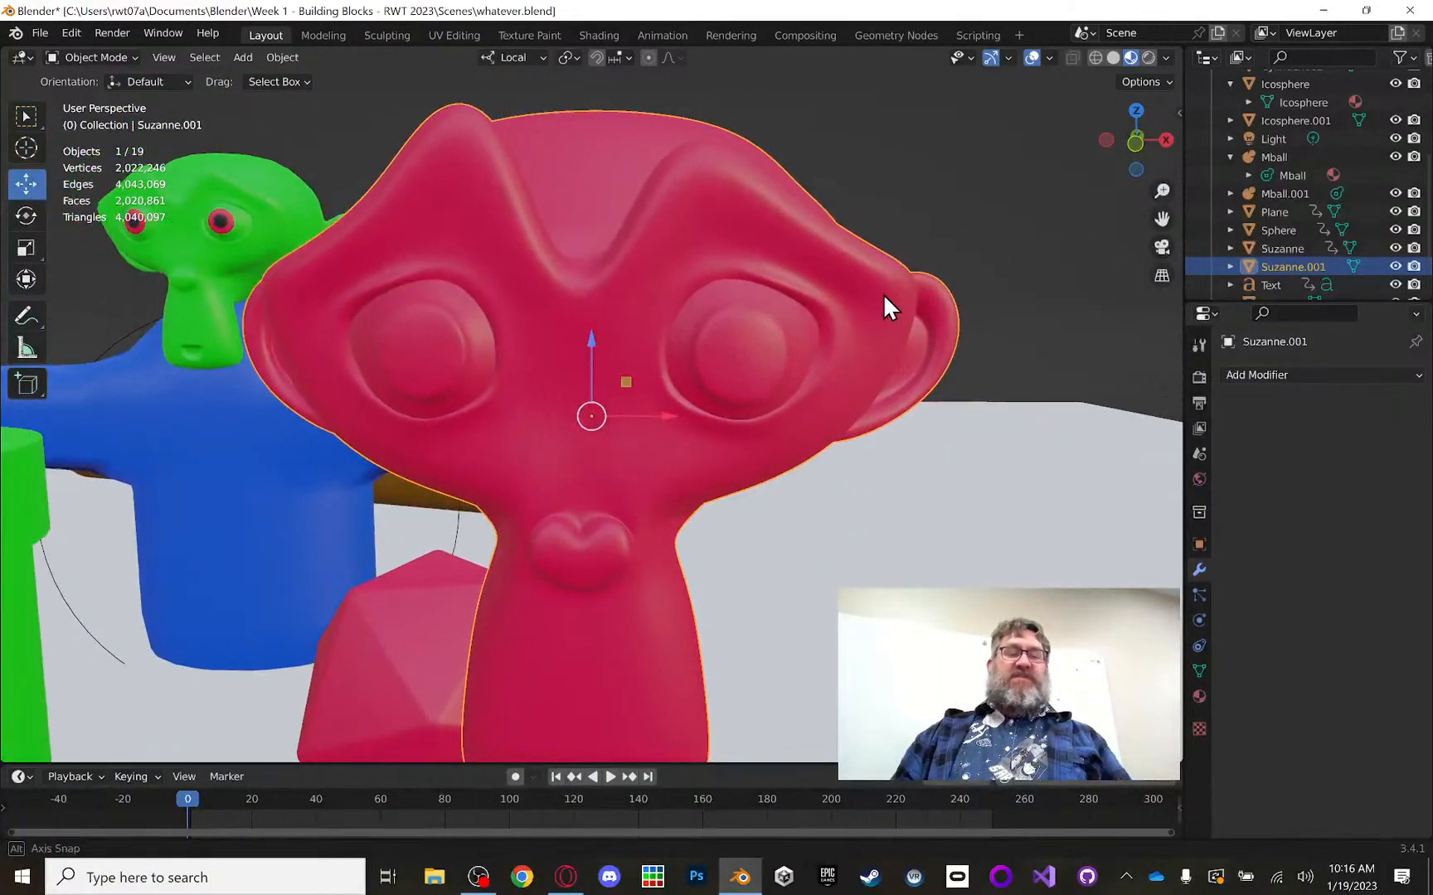
pyautogui.click(231, 199)
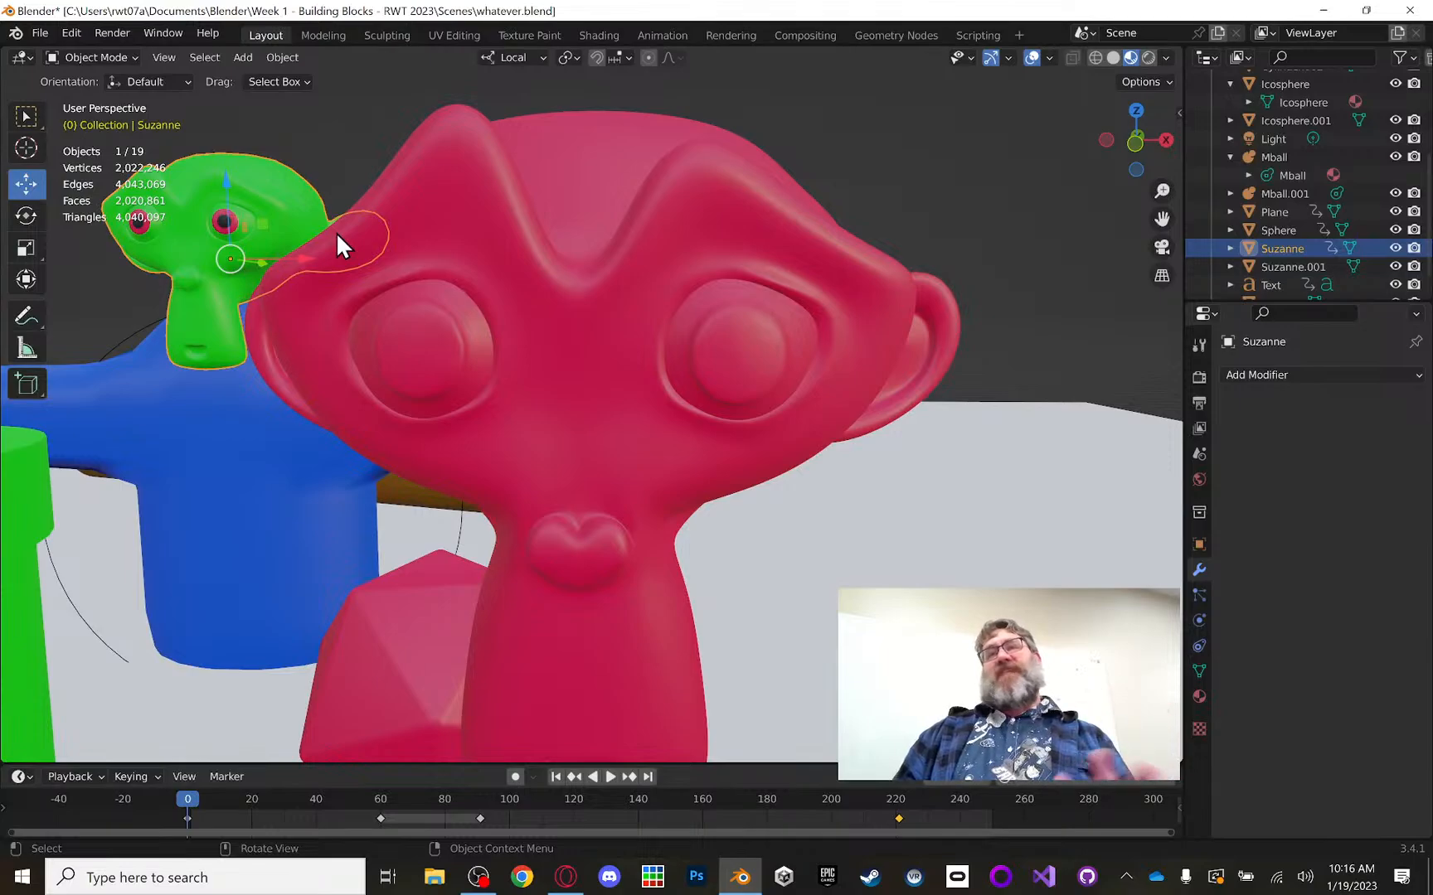
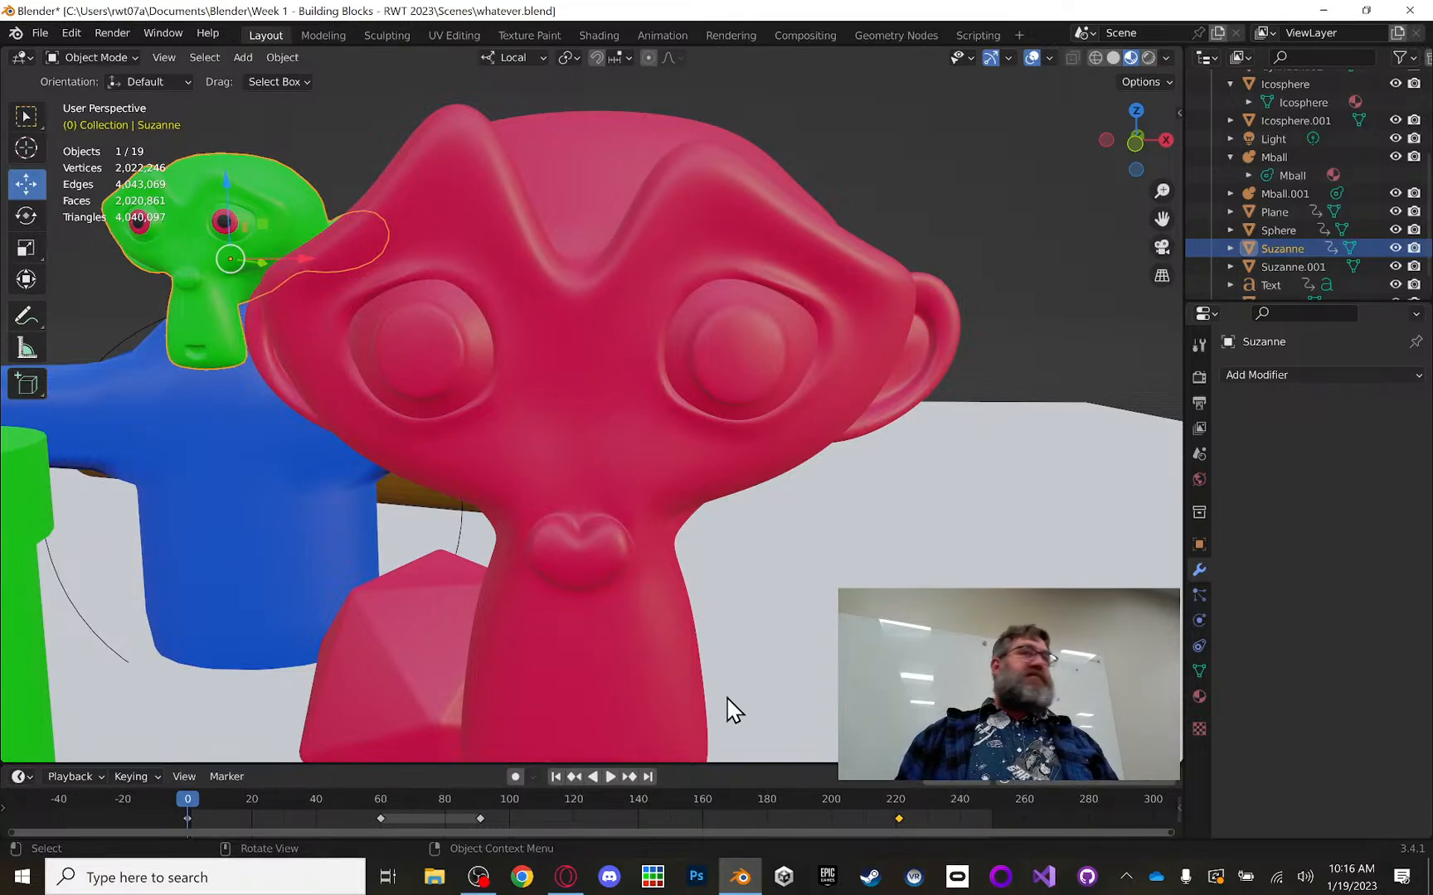
# Step: Select the large red monkey and delete it from the scene
pyautogui.click(589, 393)
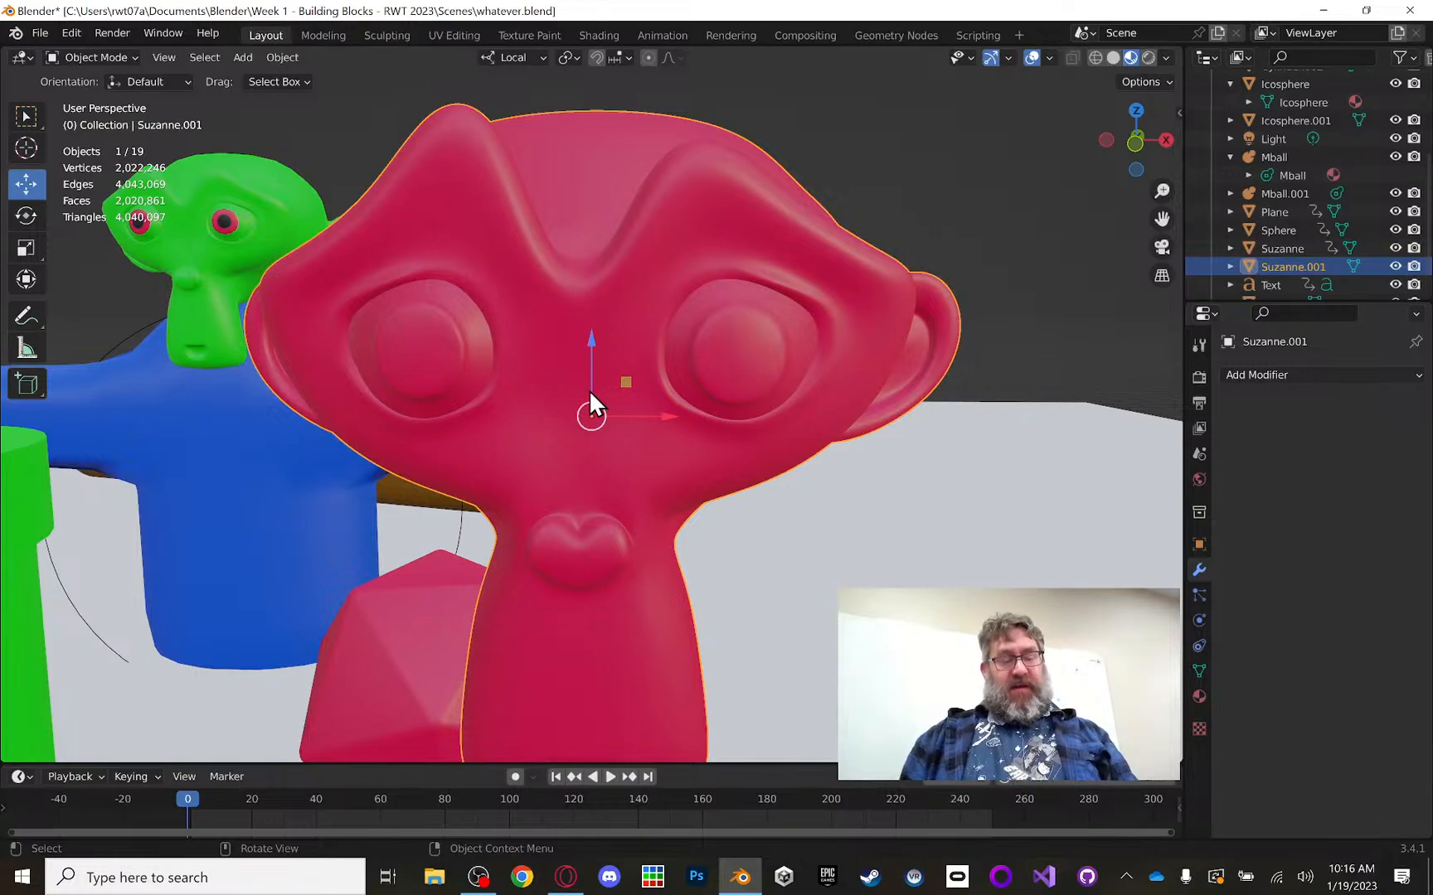
pyautogui.press('x')
pyautogui.click(589, 389)
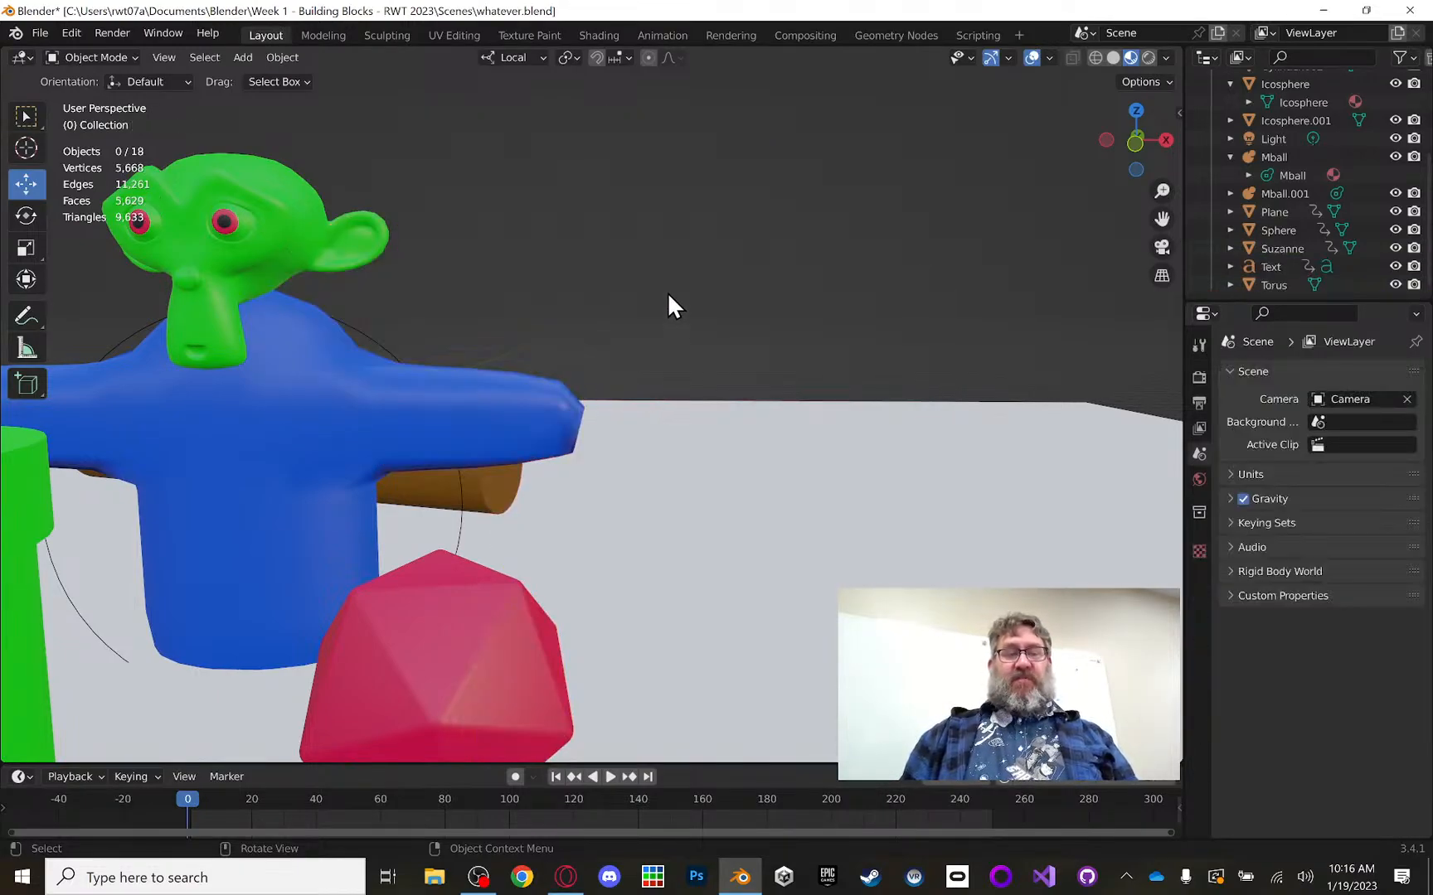
pyautogui.moveTo(669, 305)
pyautogui.mouseDown(button='middle')
pyautogui.moveTo(684, 307)
pyautogui.moveTo(649, 314)
pyautogui.moveTo(663, 310)
pyautogui.mouseUp(button='middle')
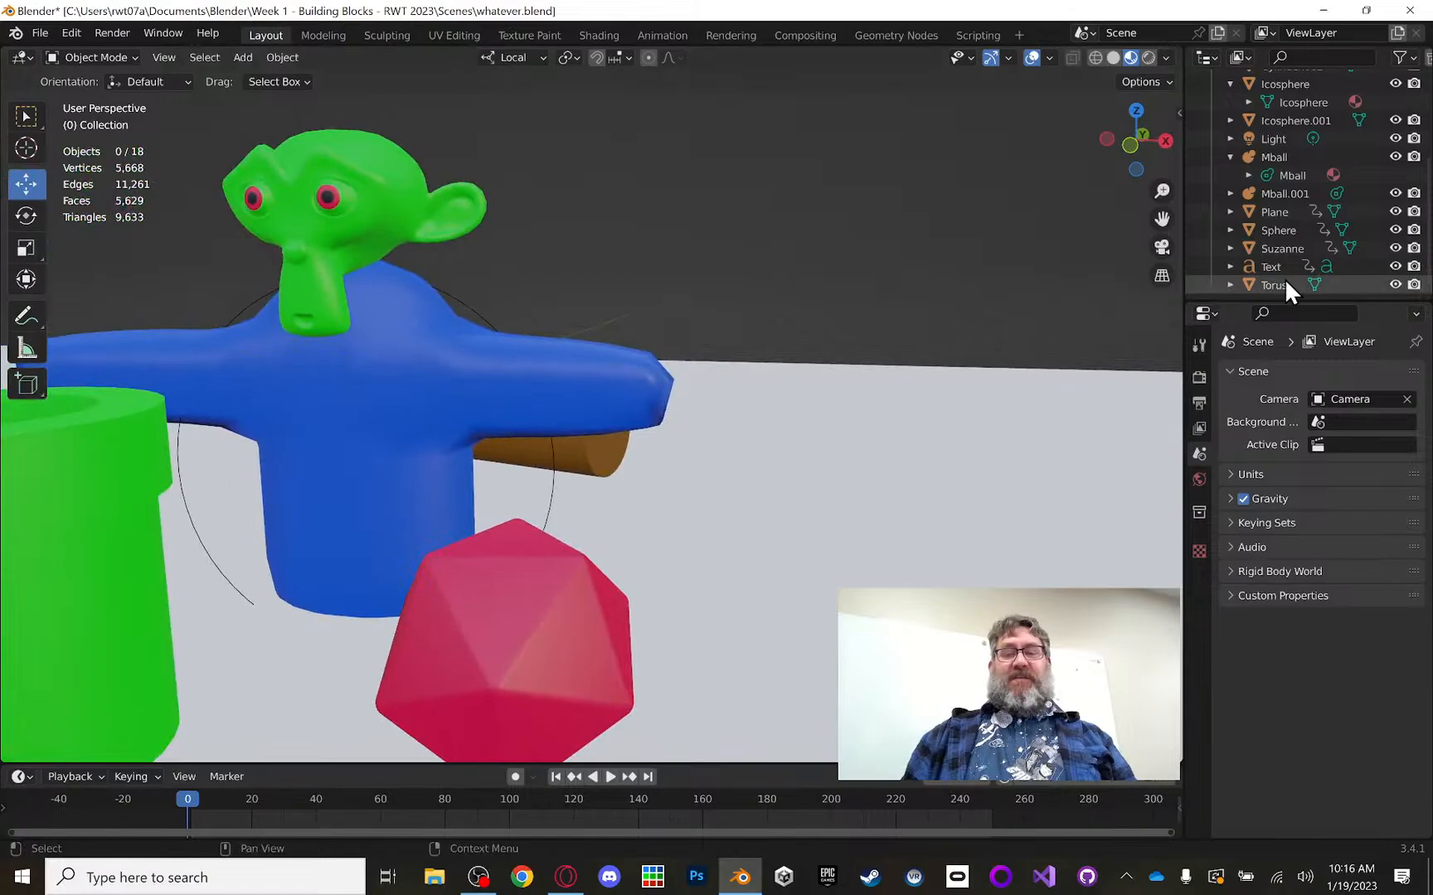
# Step: Check the remaining shapes through the scene camera and go back to the free perspective view of the whole scene
pyautogui.click(1172, 246)
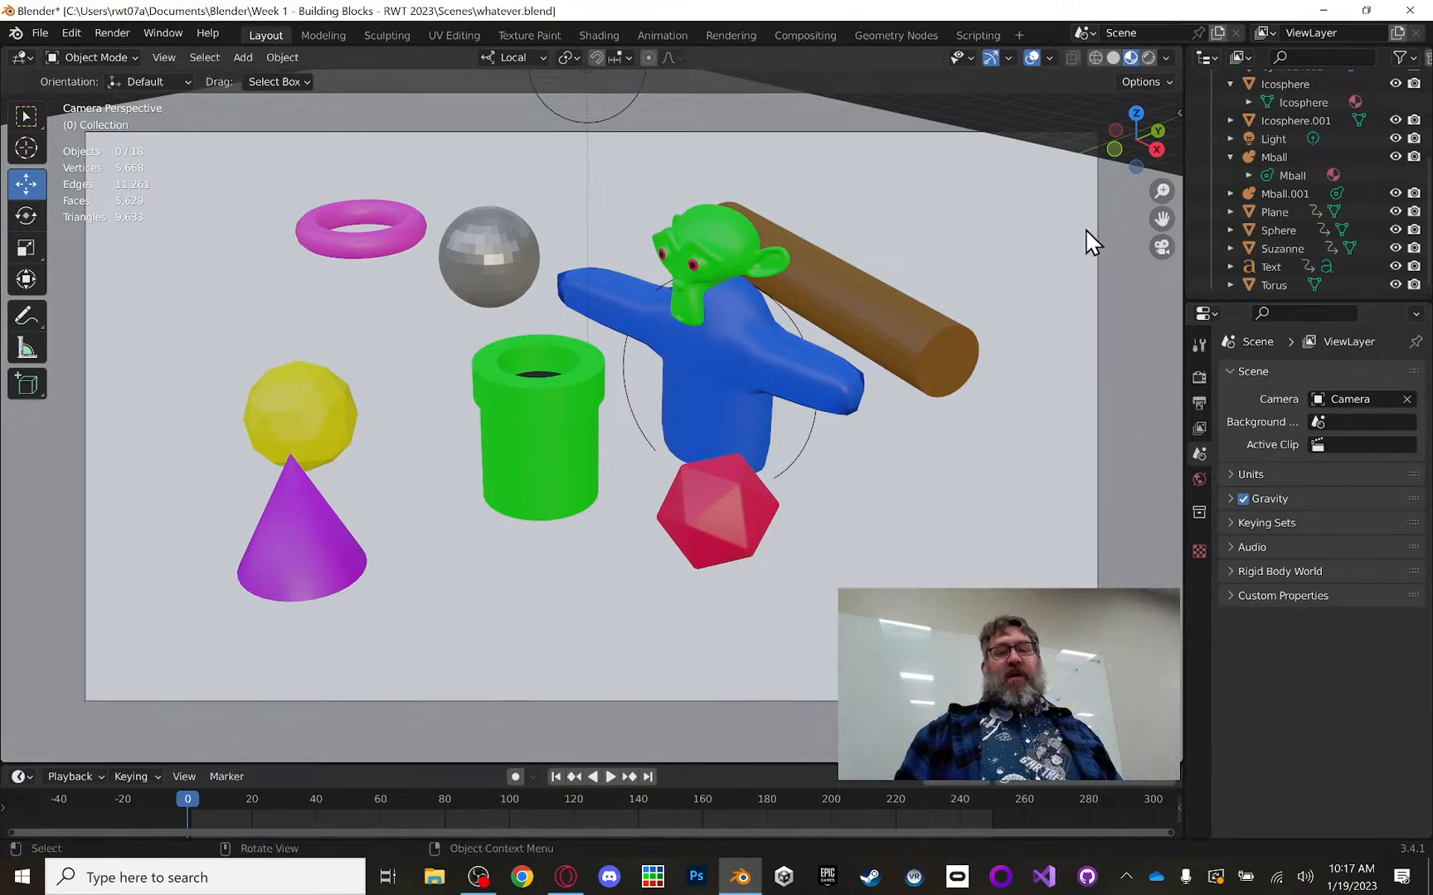
pyautogui.click(1159, 244)
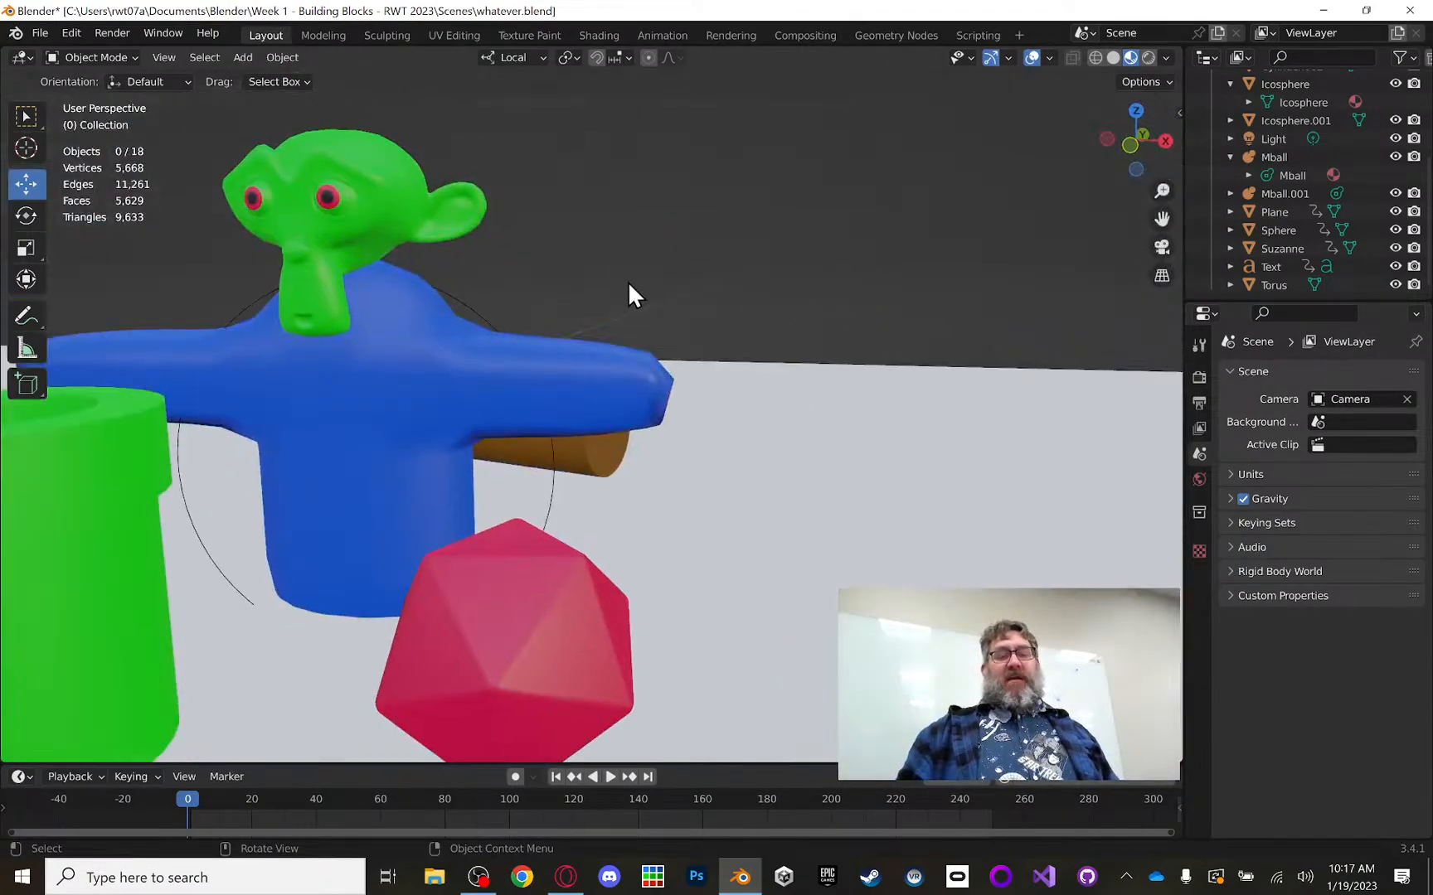
pyautogui.scroll(-5, 638, 302)
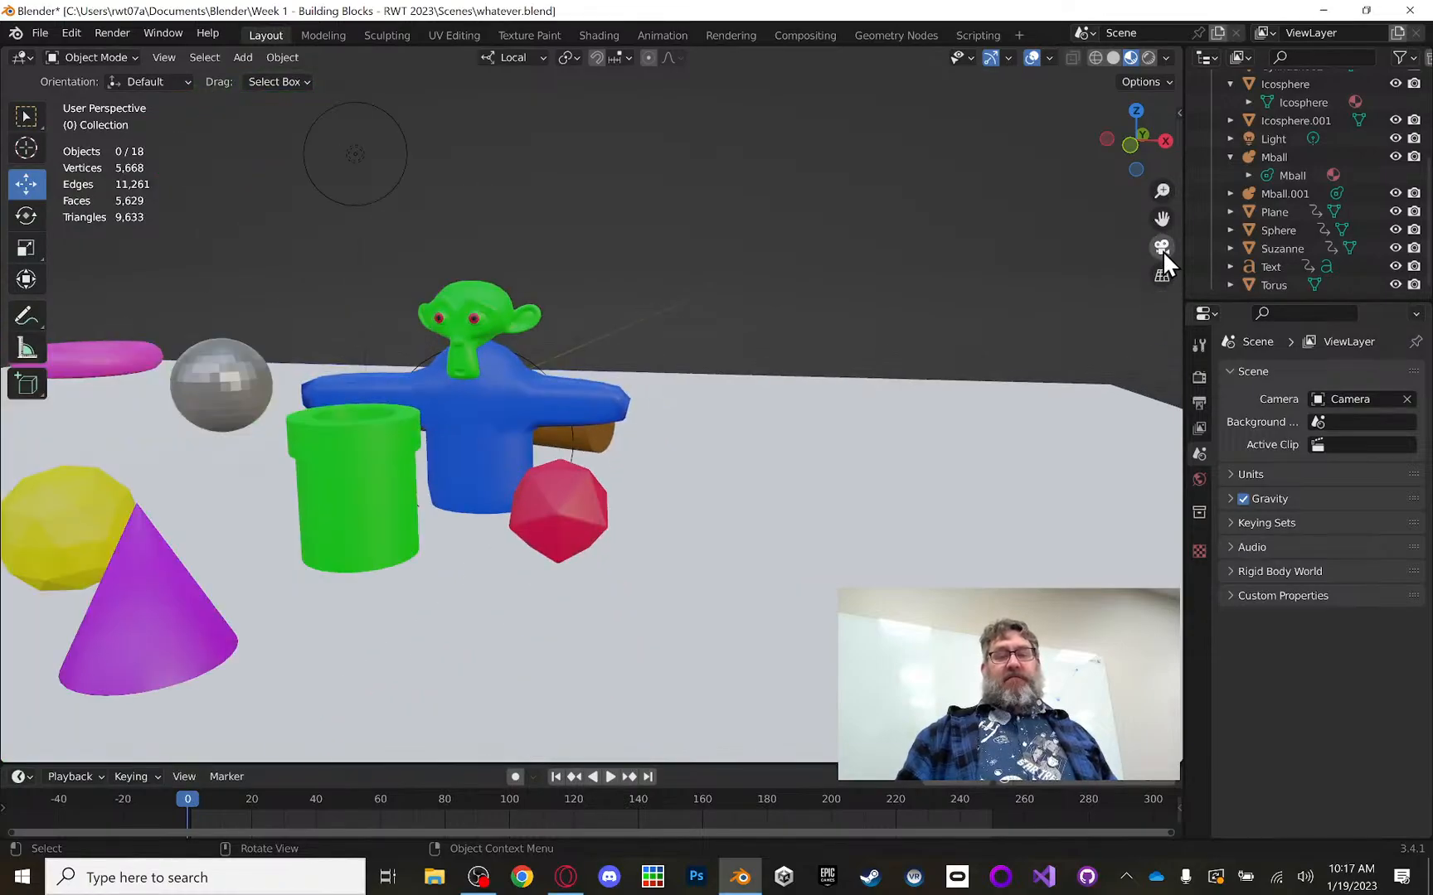
pyautogui.click(1162, 248)
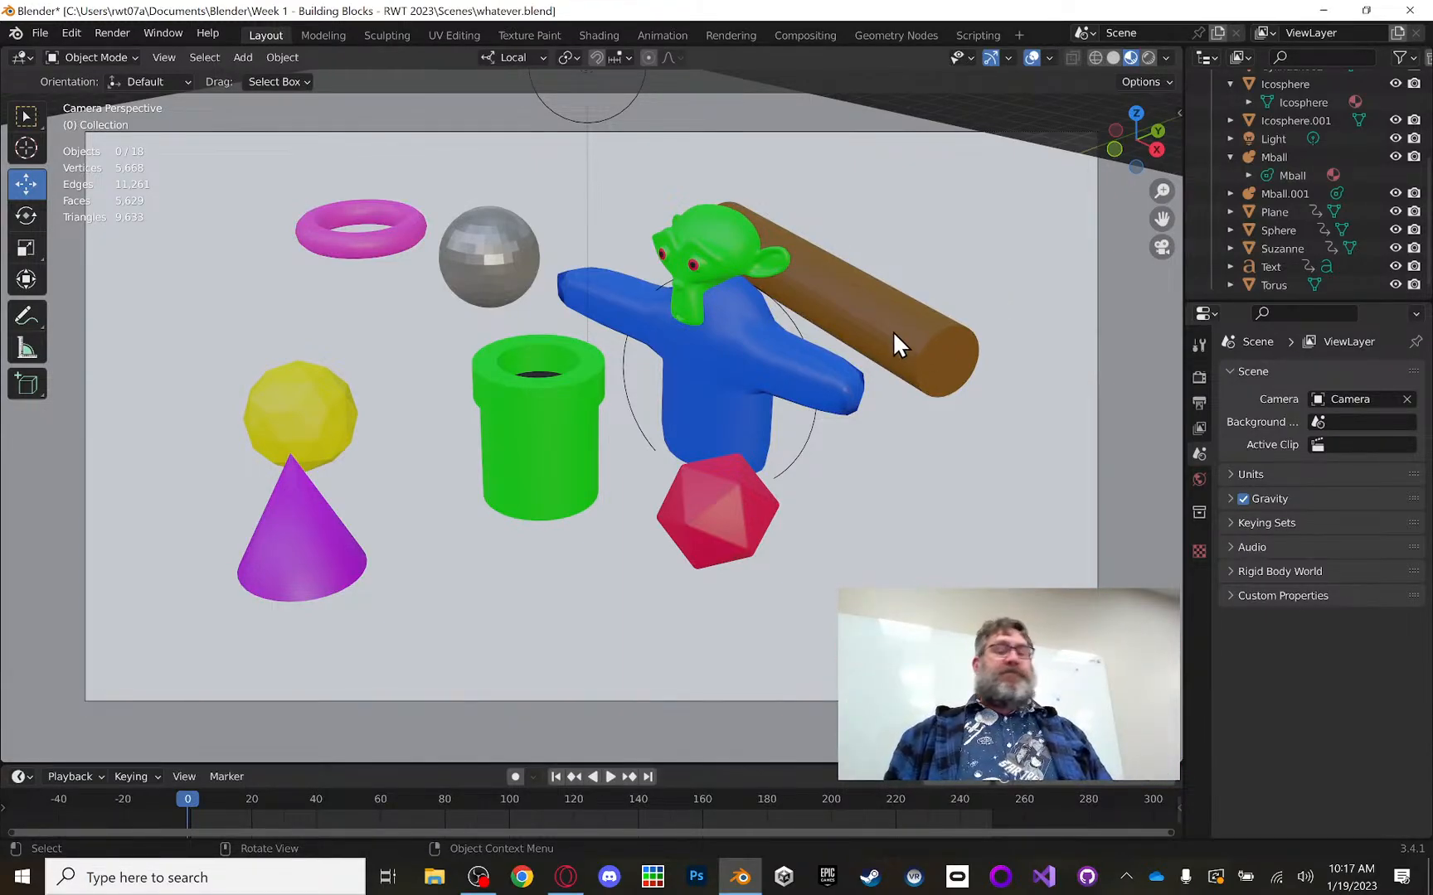
pyautogui.press('KP_0')
pyautogui.scroll(4, 744, 365)
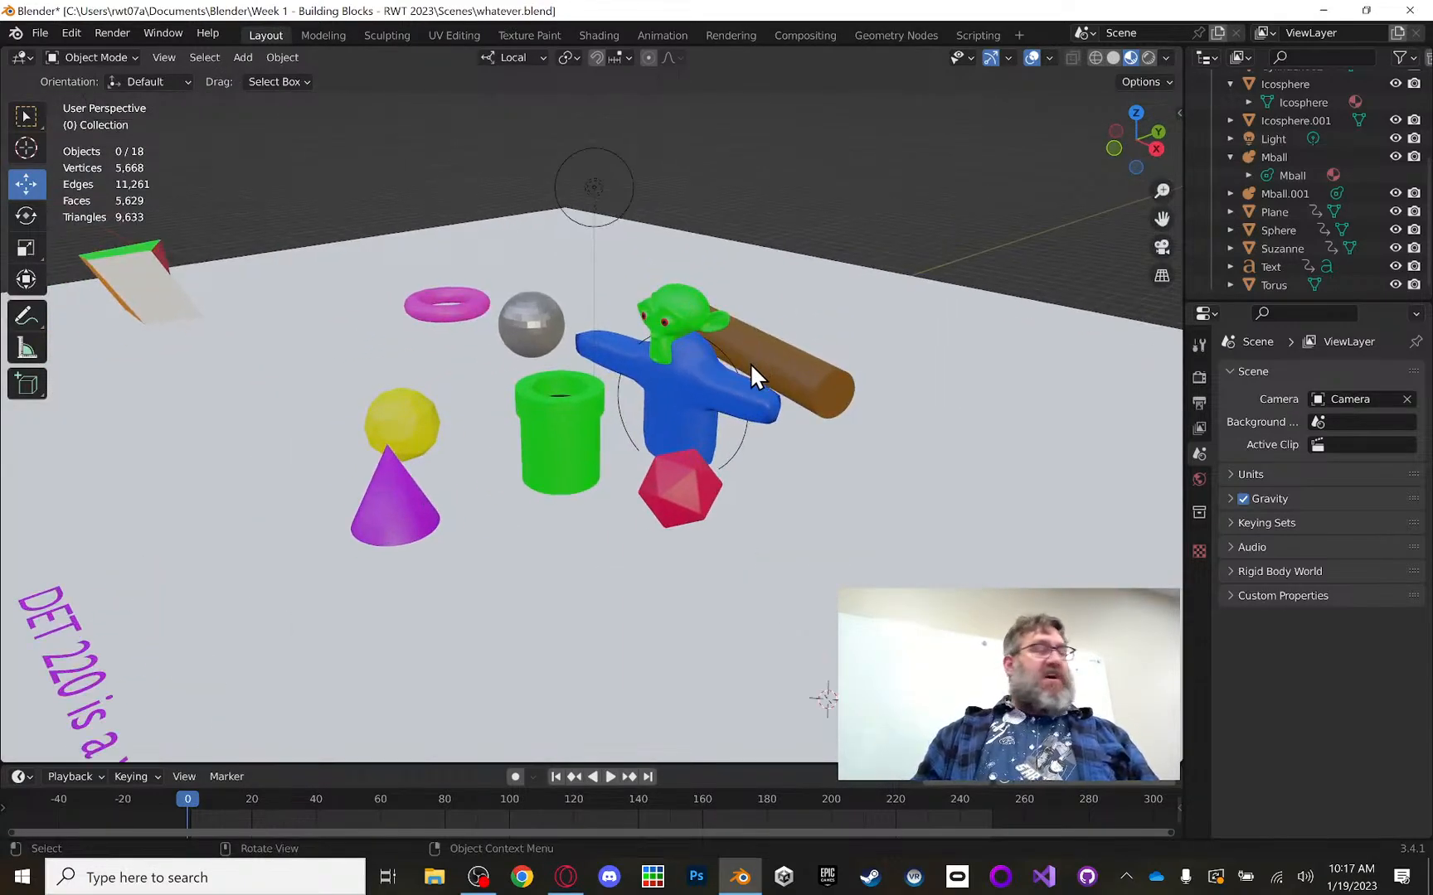
pyautogui.moveTo(754, 363); pyautogui.dragTo(793, 329, button='middle')
pyautogui.moveTo(703, 330)
pyautogui.mouseDown(button='middle')
pyautogui.moveTo(771, 324)
pyautogui.moveTo(704, 329)
pyautogui.mouseUp(button='middle')
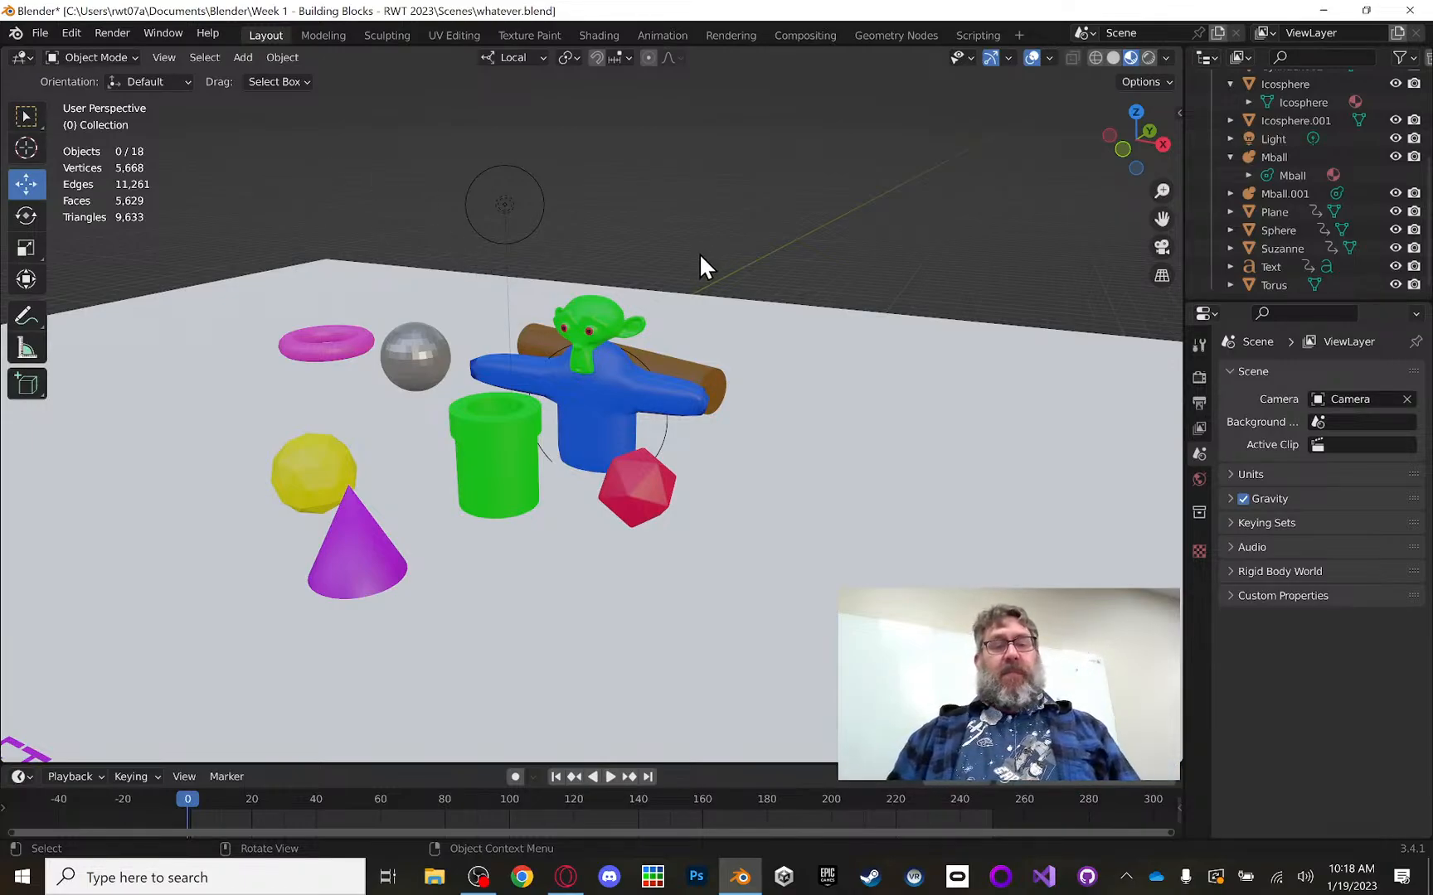
# Step: Select the gray sphere, frame it in the viewport, and apply Shade Smooth to it
pyautogui.moveTo(700, 254); pyautogui.dragTo(512, 324, button='middle')
pyautogui.click(504, 328)
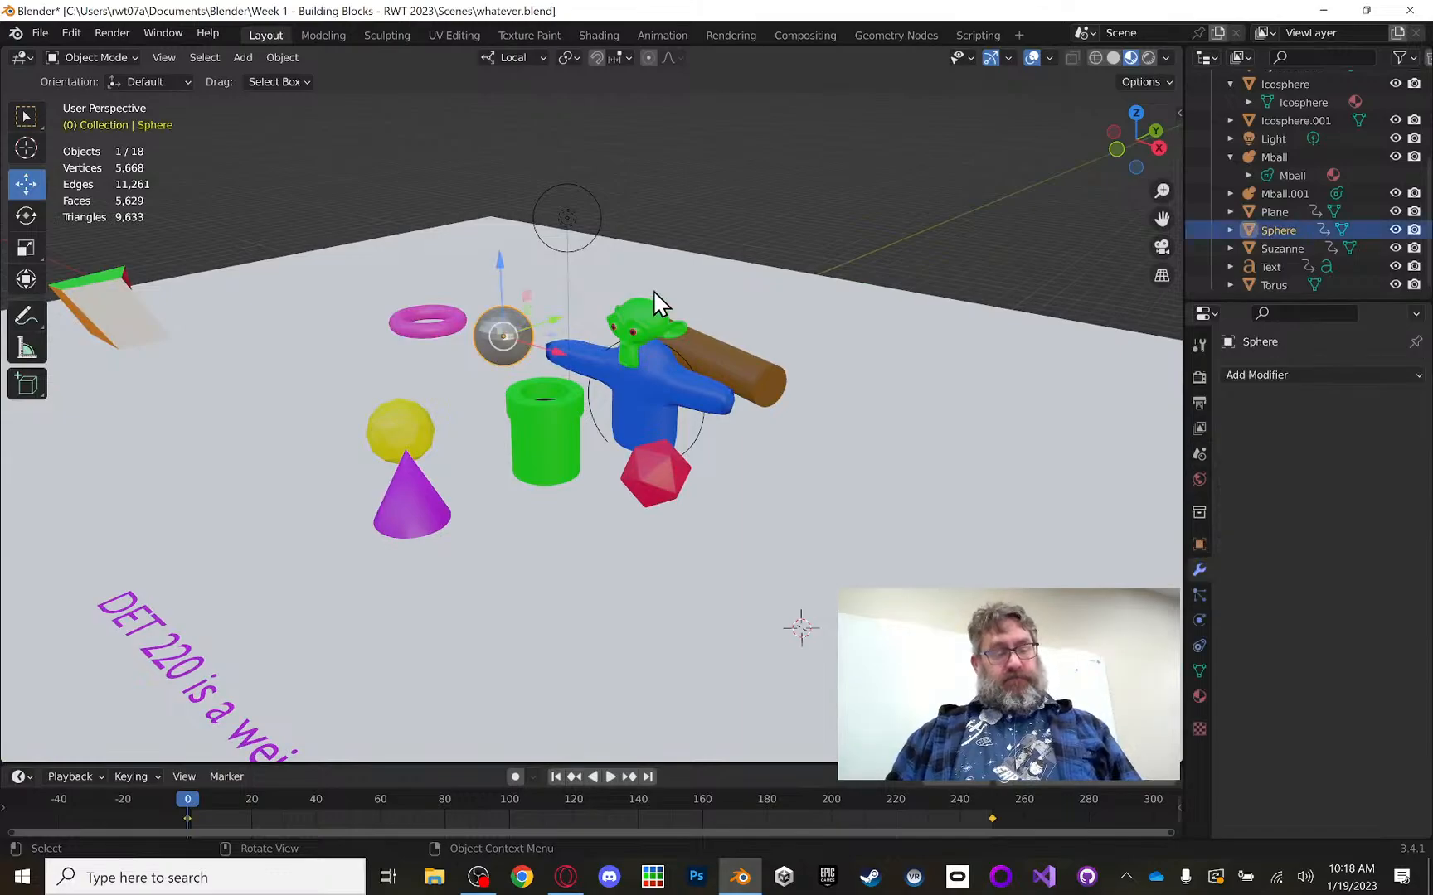
pyautogui.press('KP_Decimal')
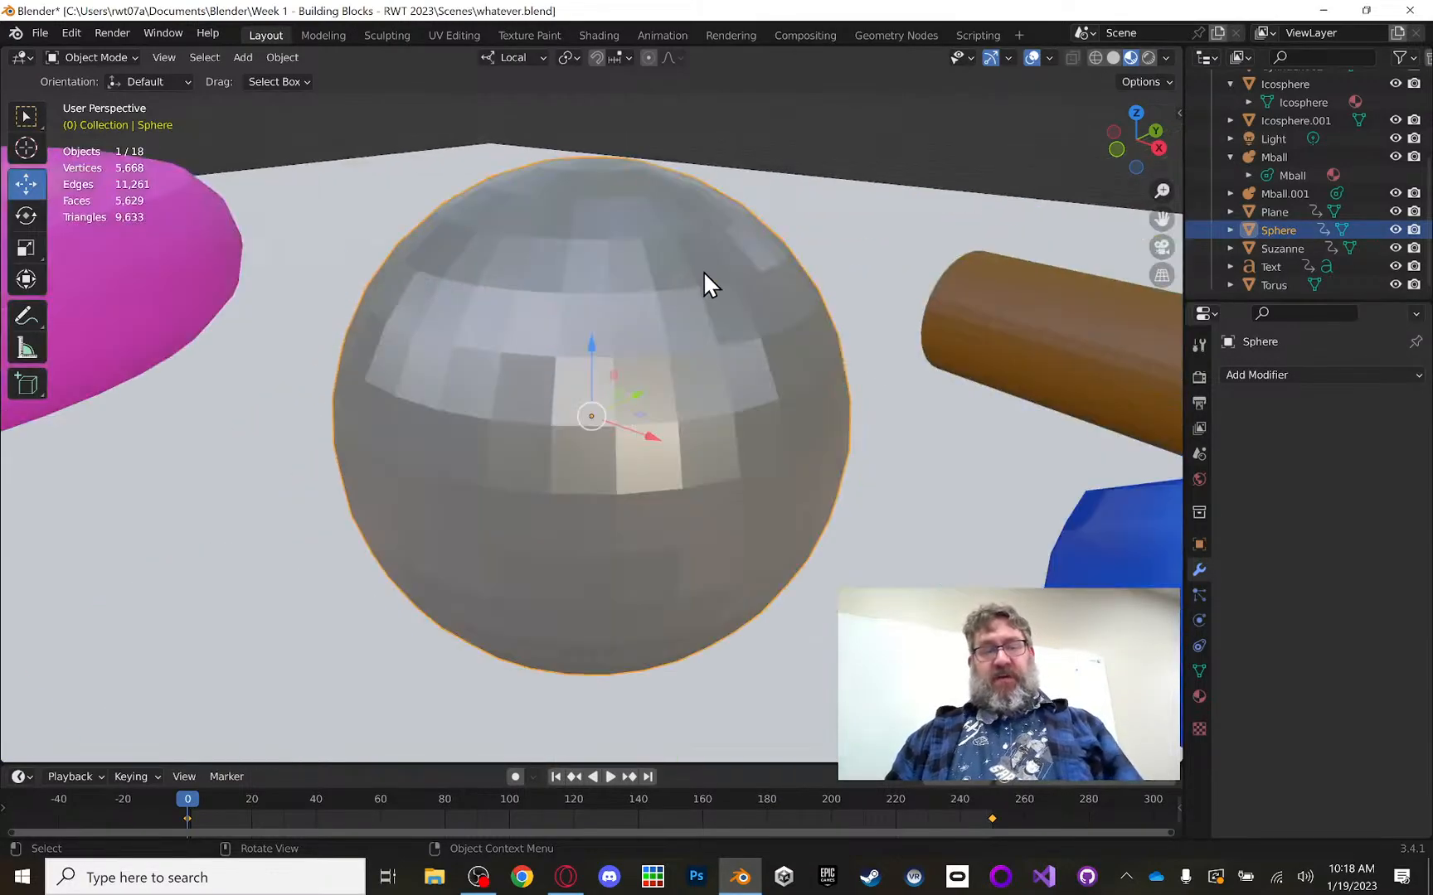
pyautogui.moveTo(779, 278); pyautogui.dragTo(697, 269, button='middle')
pyautogui.scroll(-2, 747, 280)
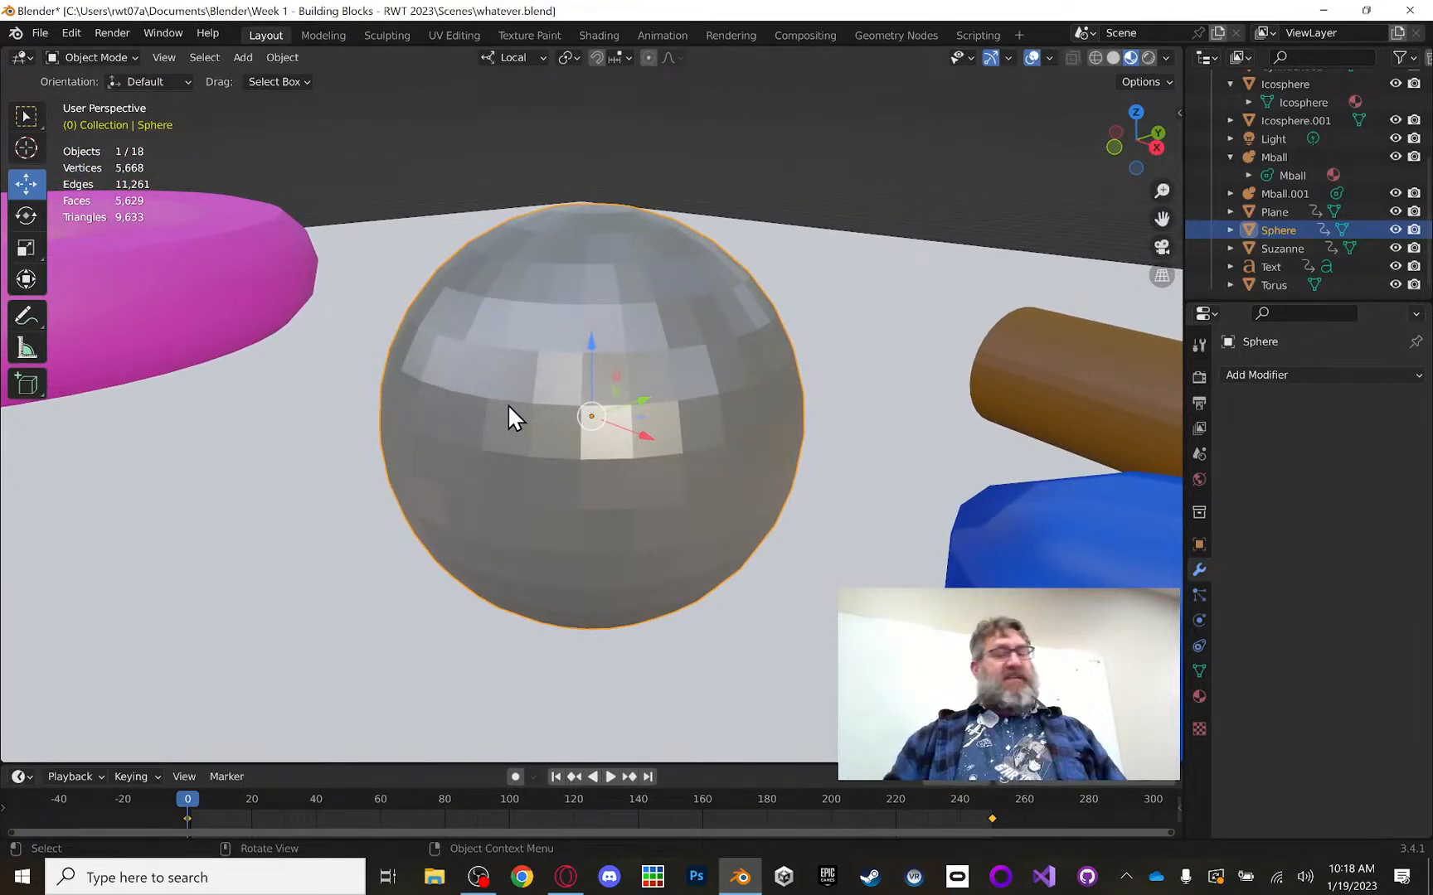
pyautogui.rightClick(512, 338)
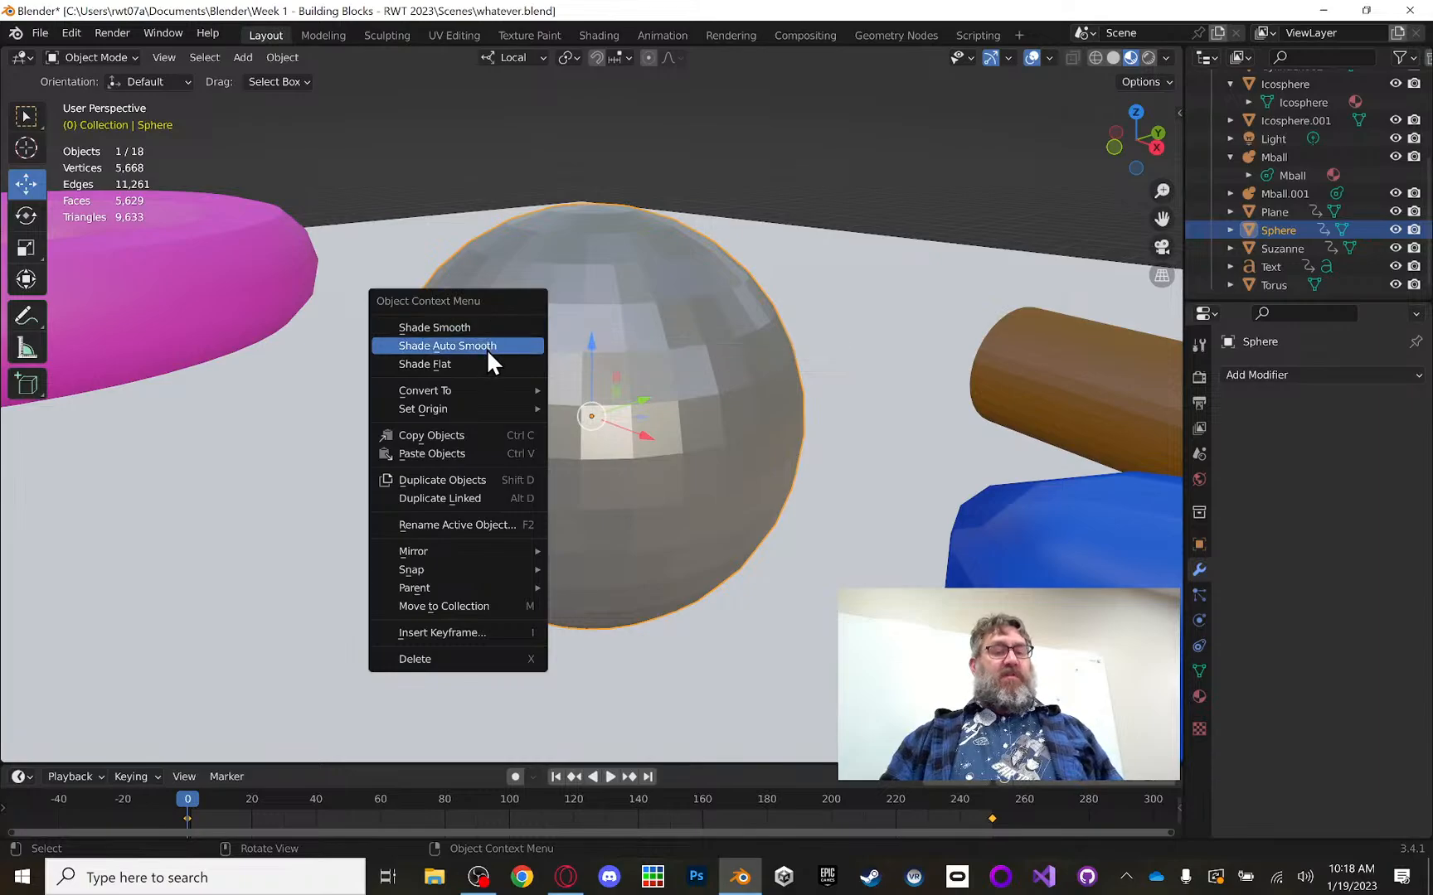
pyautogui.click(492, 327)
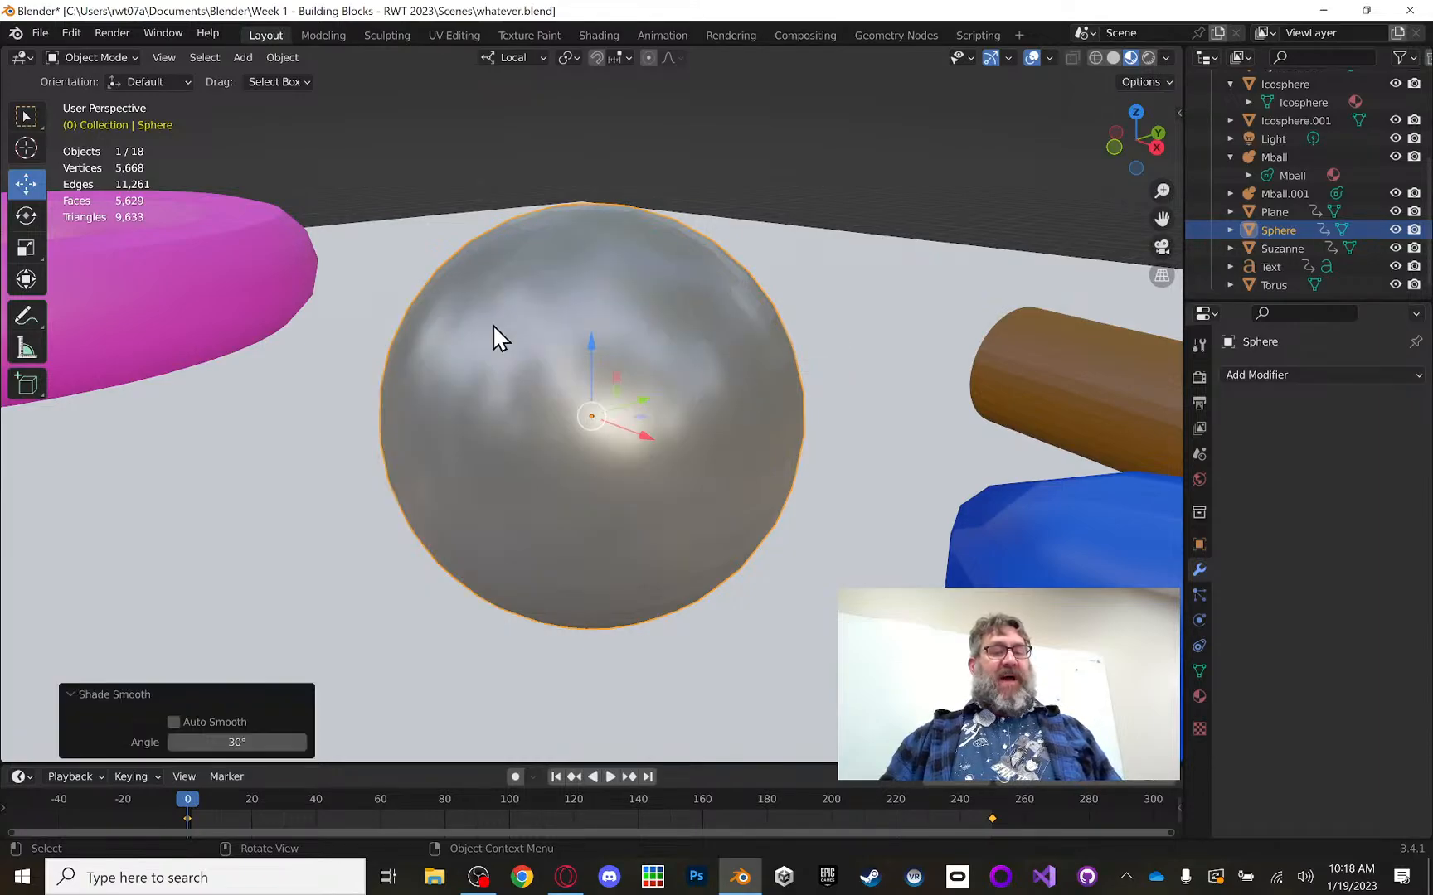
pyautogui.moveTo(772, 329); pyautogui.dragTo(709, 321, button='middle')
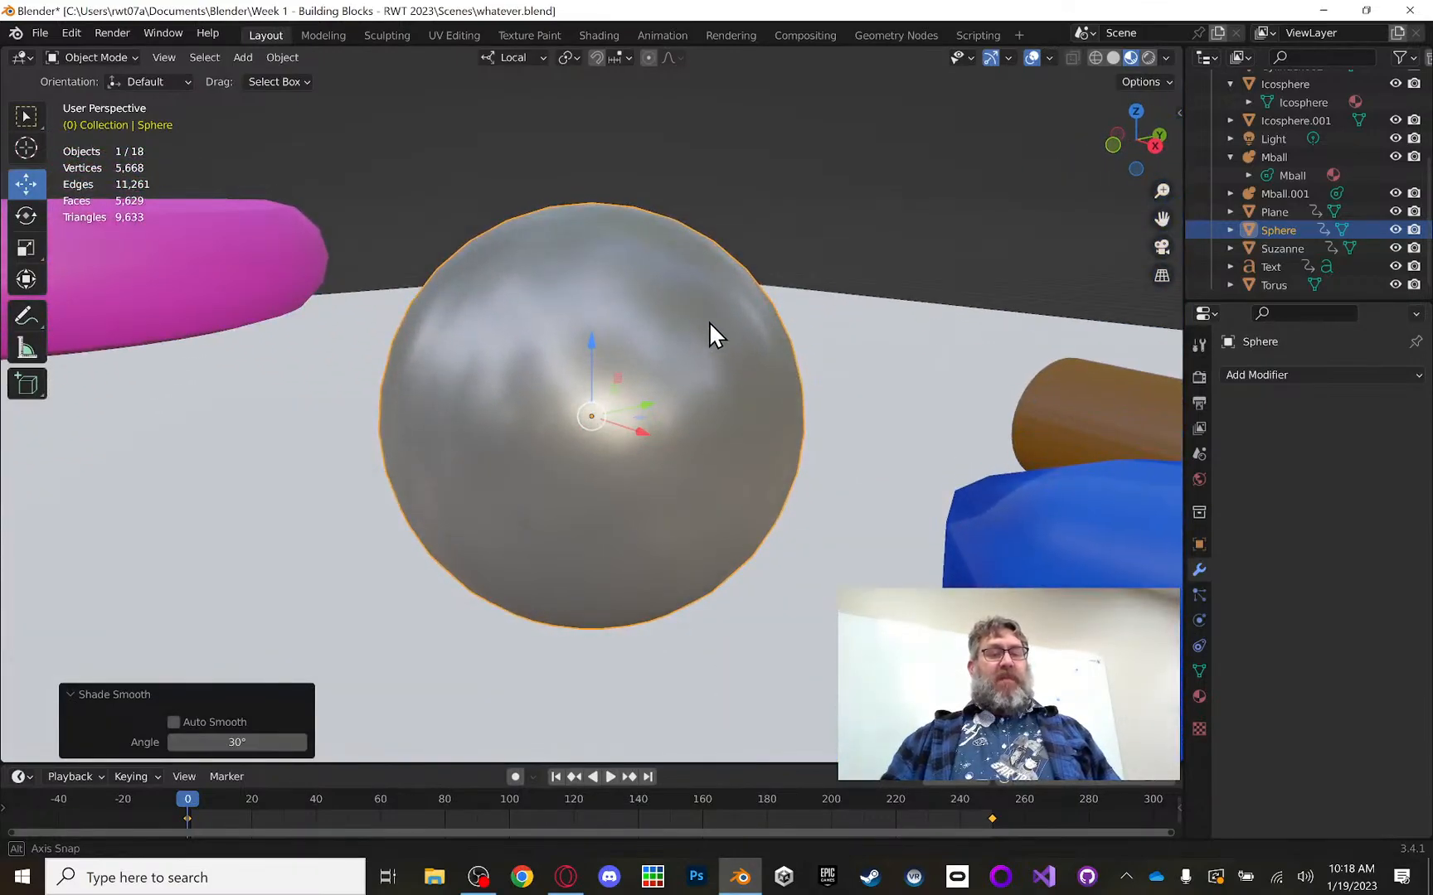
# Step: Try Shade Auto Smooth on the gray sphere, then set it back to Shade Flat
pyautogui.rightClick(586, 308)
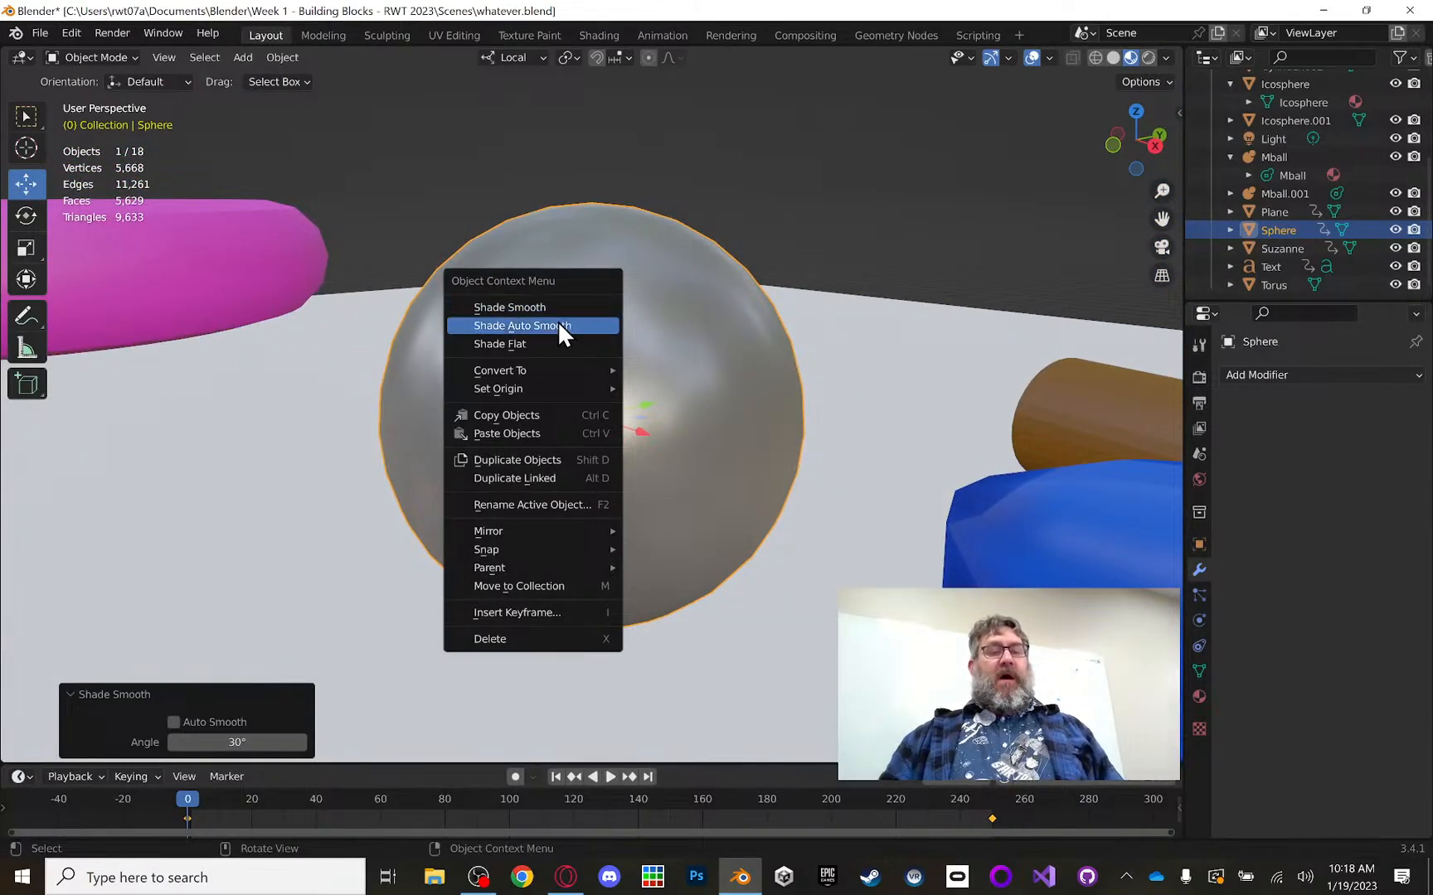
pyautogui.click(557, 323)
pyautogui.rightClick(557, 320)
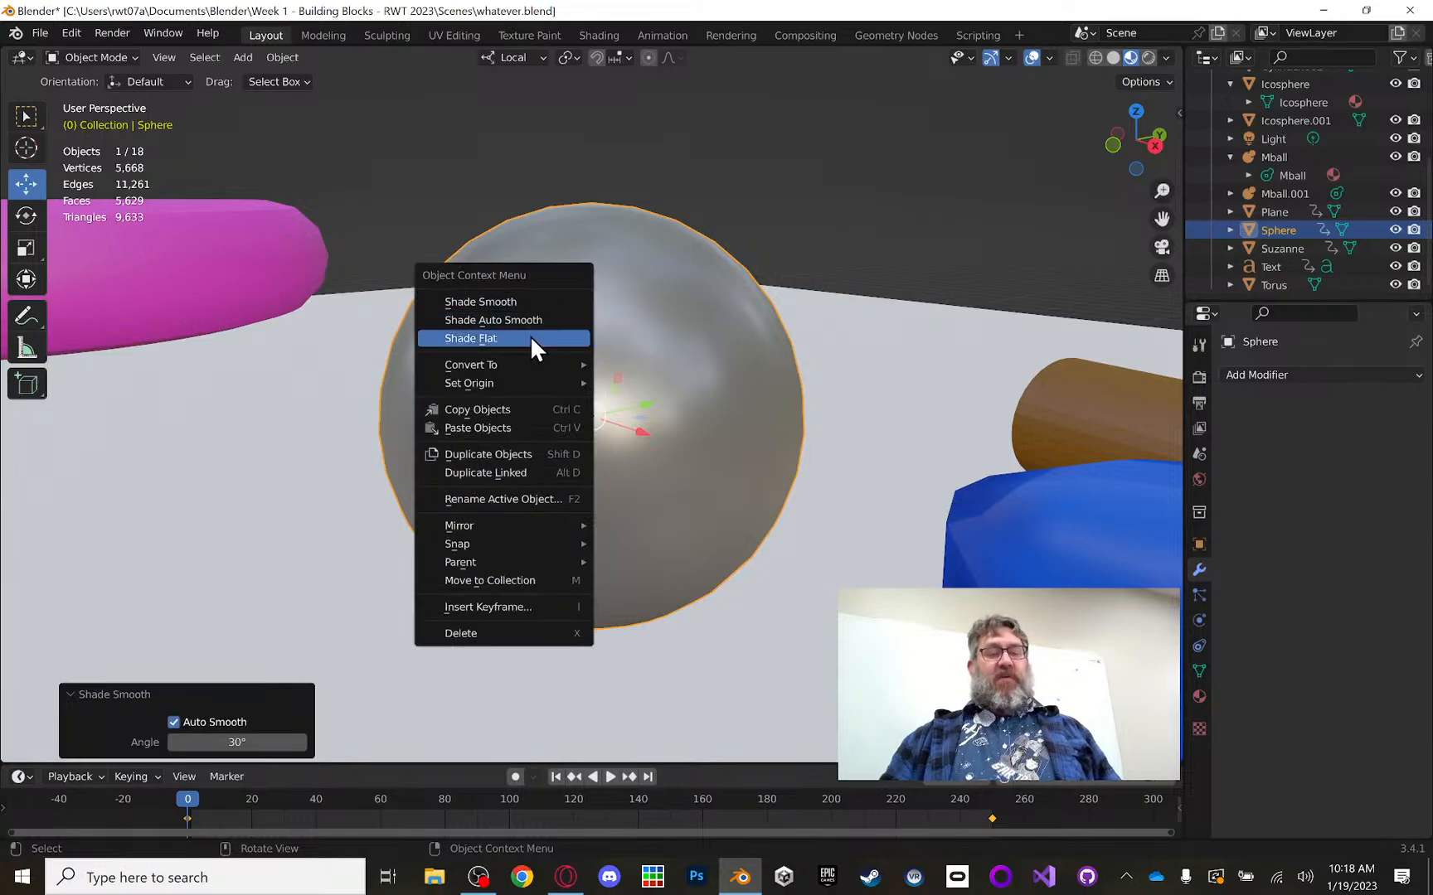
pyautogui.click(530, 336)
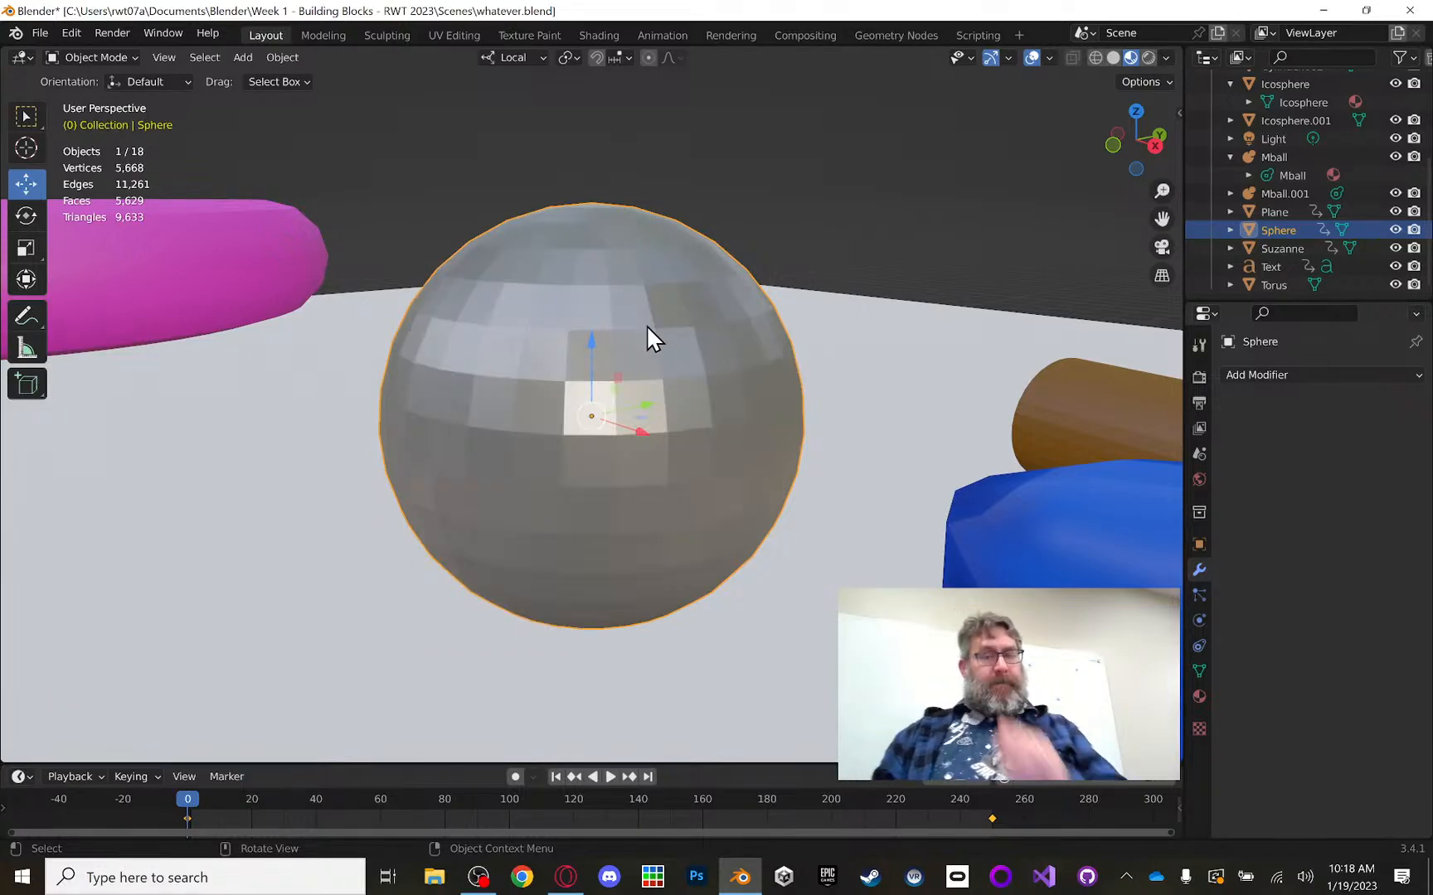
# Step: Select the brown cylinder, frame it in the viewport, and apply Shade Smooth to it
pyautogui.moveTo(646, 325); pyautogui.dragTo(818, 342, button='middle')
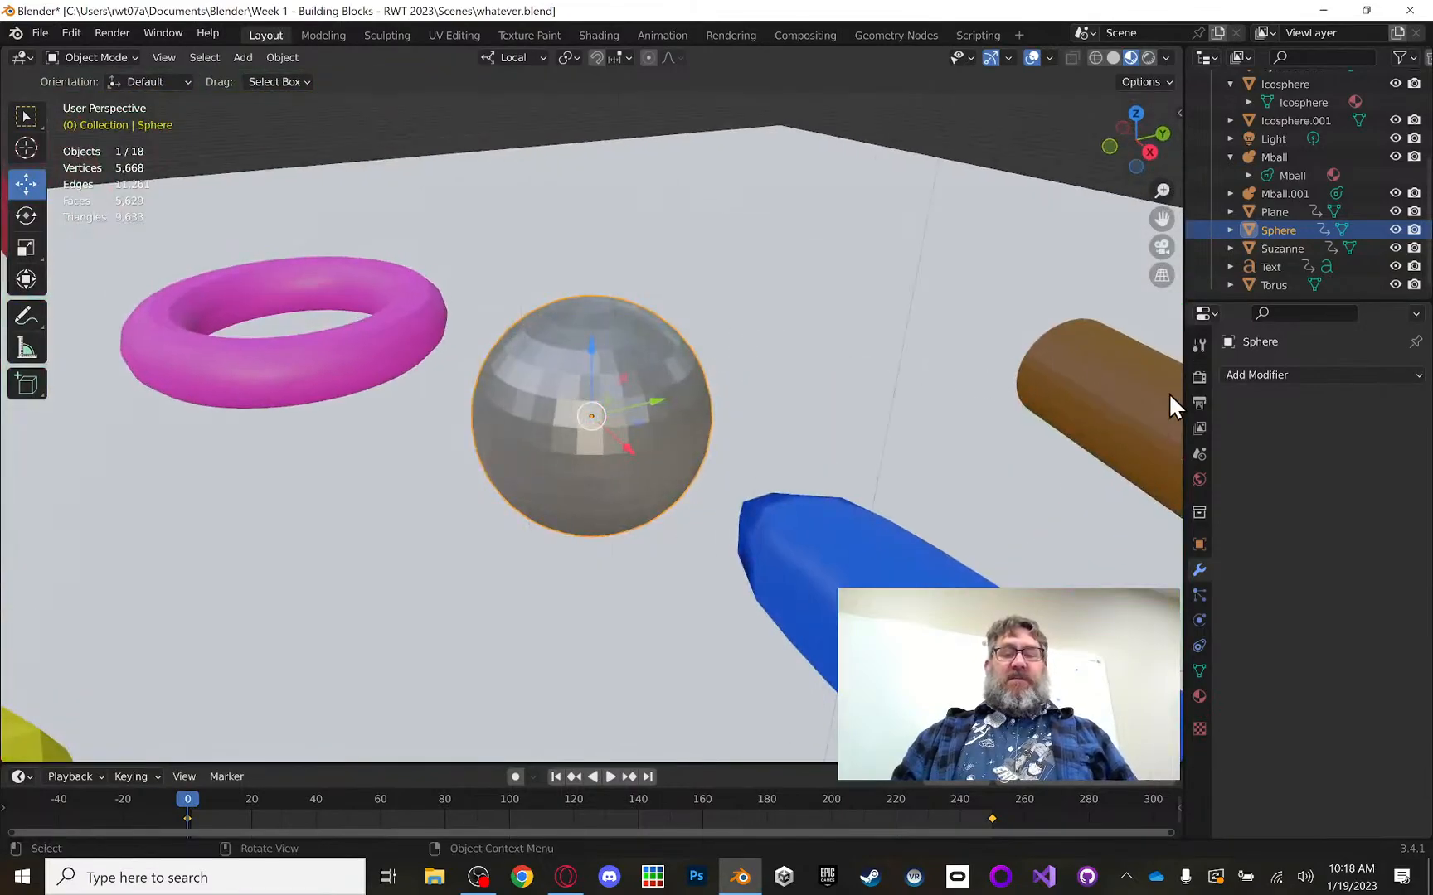
pyautogui.click(1101, 398)
pyautogui.press('KP_Decimal')
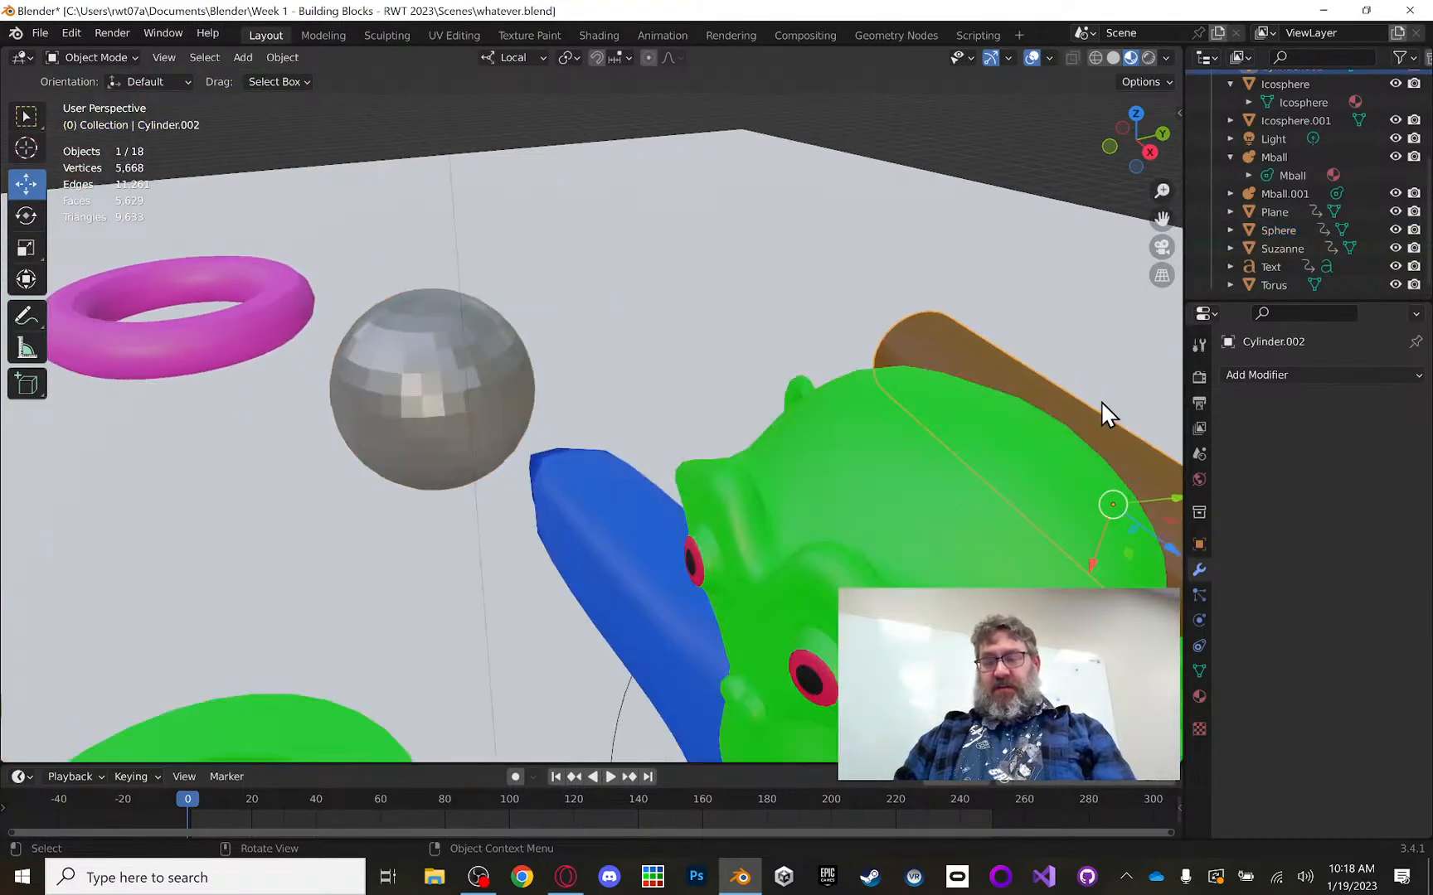
pyautogui.moveTo(837, 415); pyautogui.dragTo(883, 417, button='middle')
pyautogui.scroll(-3, 854, 389)
pyautogui.scroll(6, 847, 393)
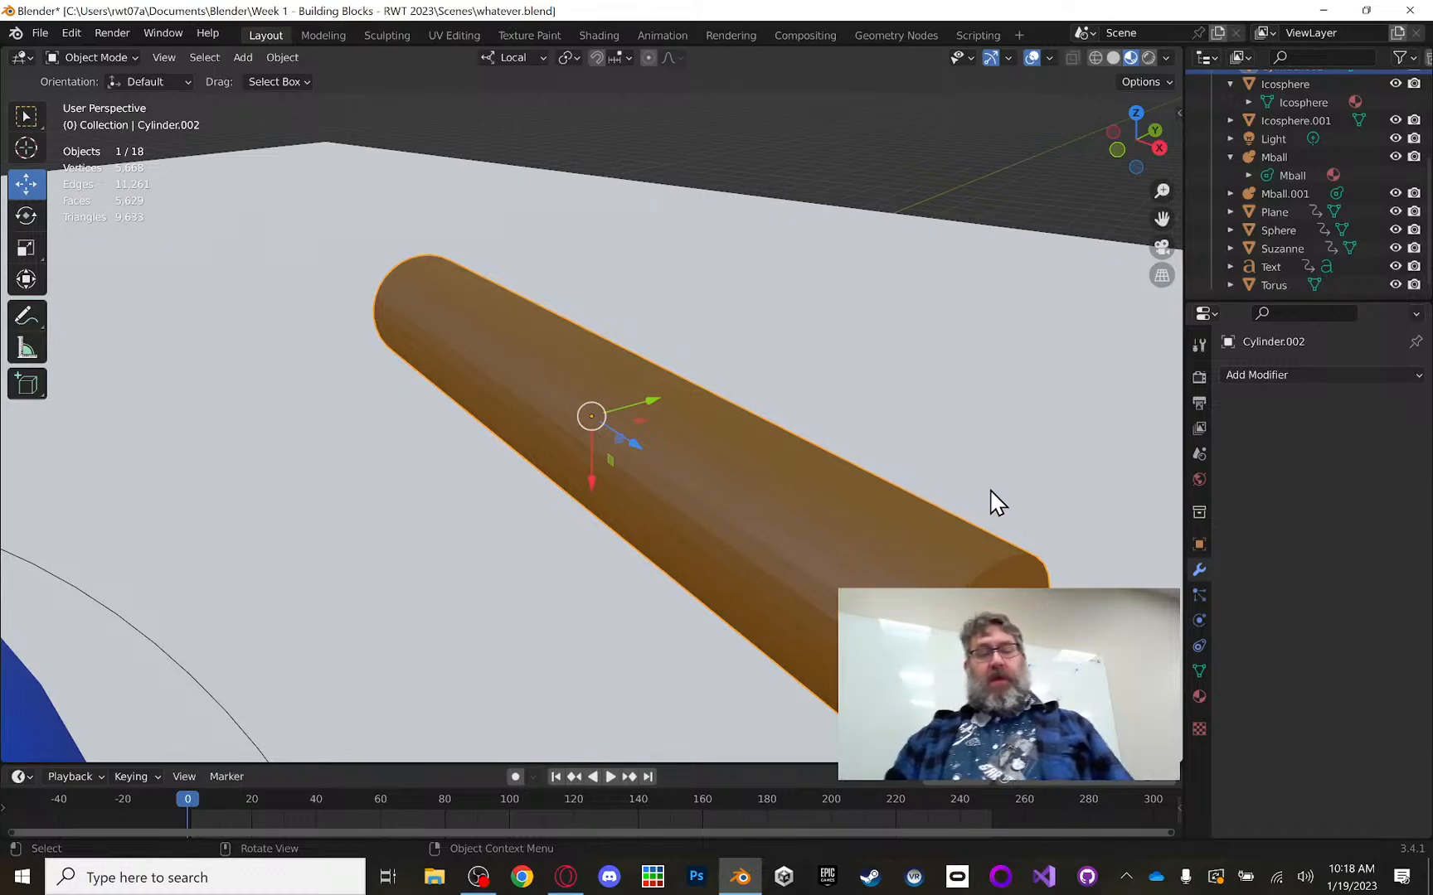
pyautogui.rightClick(856, 547)
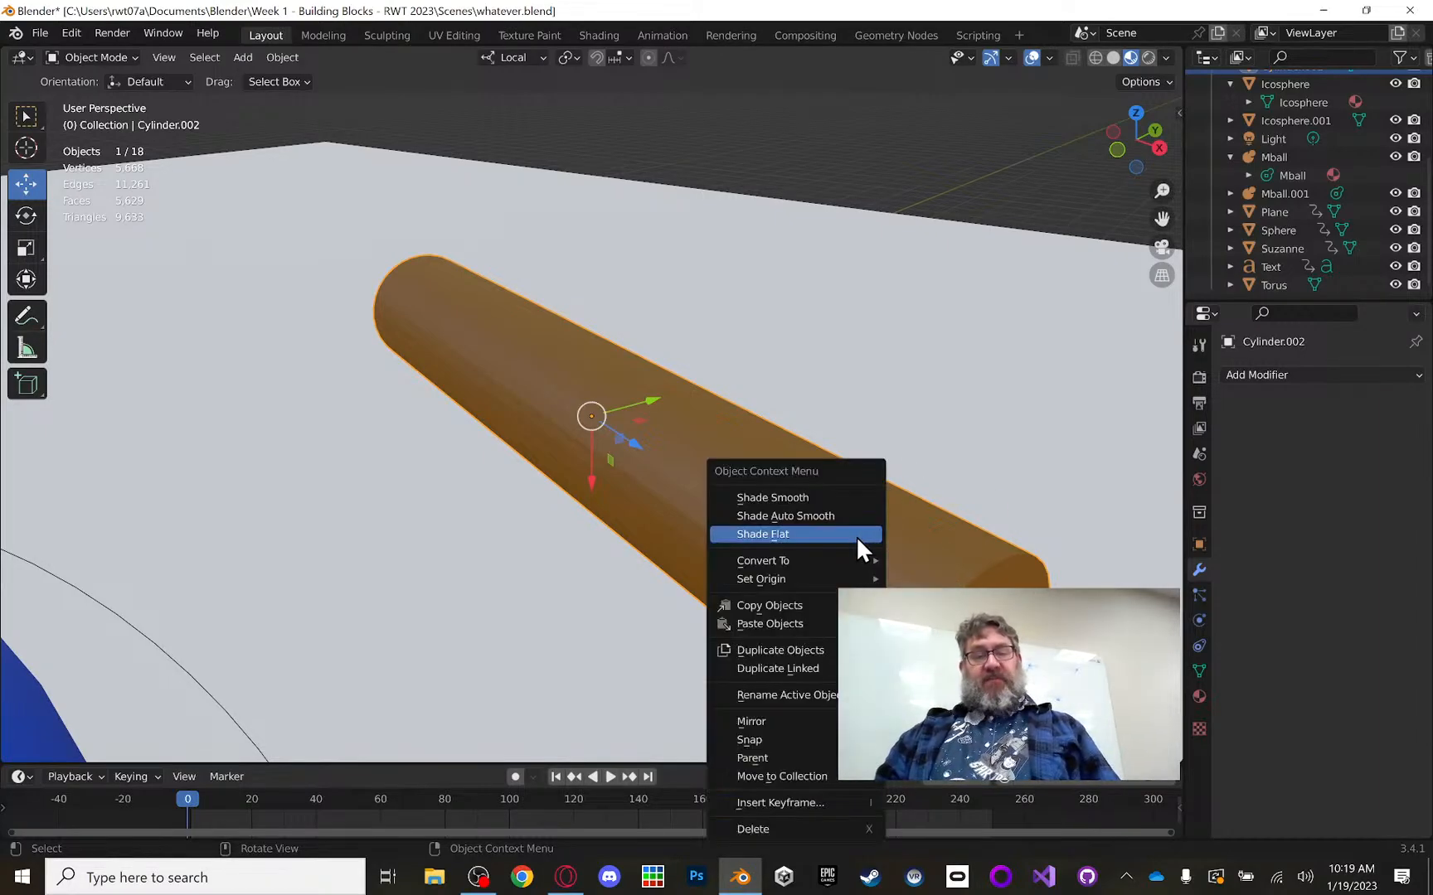
pyautogui.click(839, 497)
pyautogui.moveTo(1040, 543)
pyautogui.mouseDown(button='middle')
pyautogui.moveTo(981, 495)
pyautogui.moveTo(876, 511)
pyautogui.moveTo(1013, 516)
pyautogui.moveTo(984, 503)
pyautogui.mouseUp(button='middle')
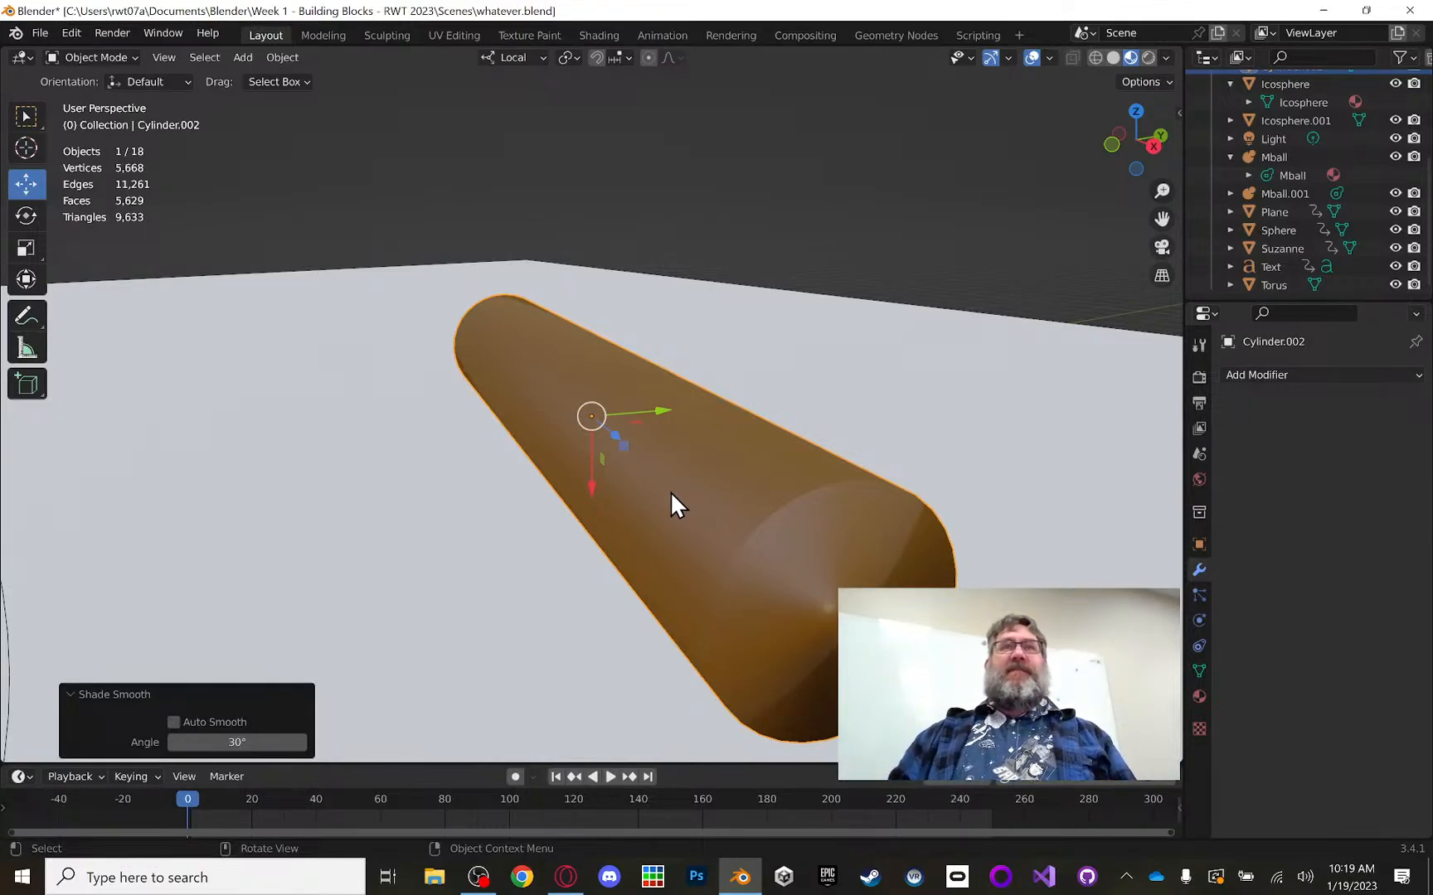
# Step: Apply Shade Auto Smooth to the brown cylinder and inspect its side and end cap
pyautogui.moveTo(705, 493)
pyautogui.mouseDown(button='middle')
pyautogui.moveTo(723, 486)
pyautogui.moveTo(703, 465)
pyautogui.mouseUp(button='middle')
pyautogui.rightClick(703, 467)
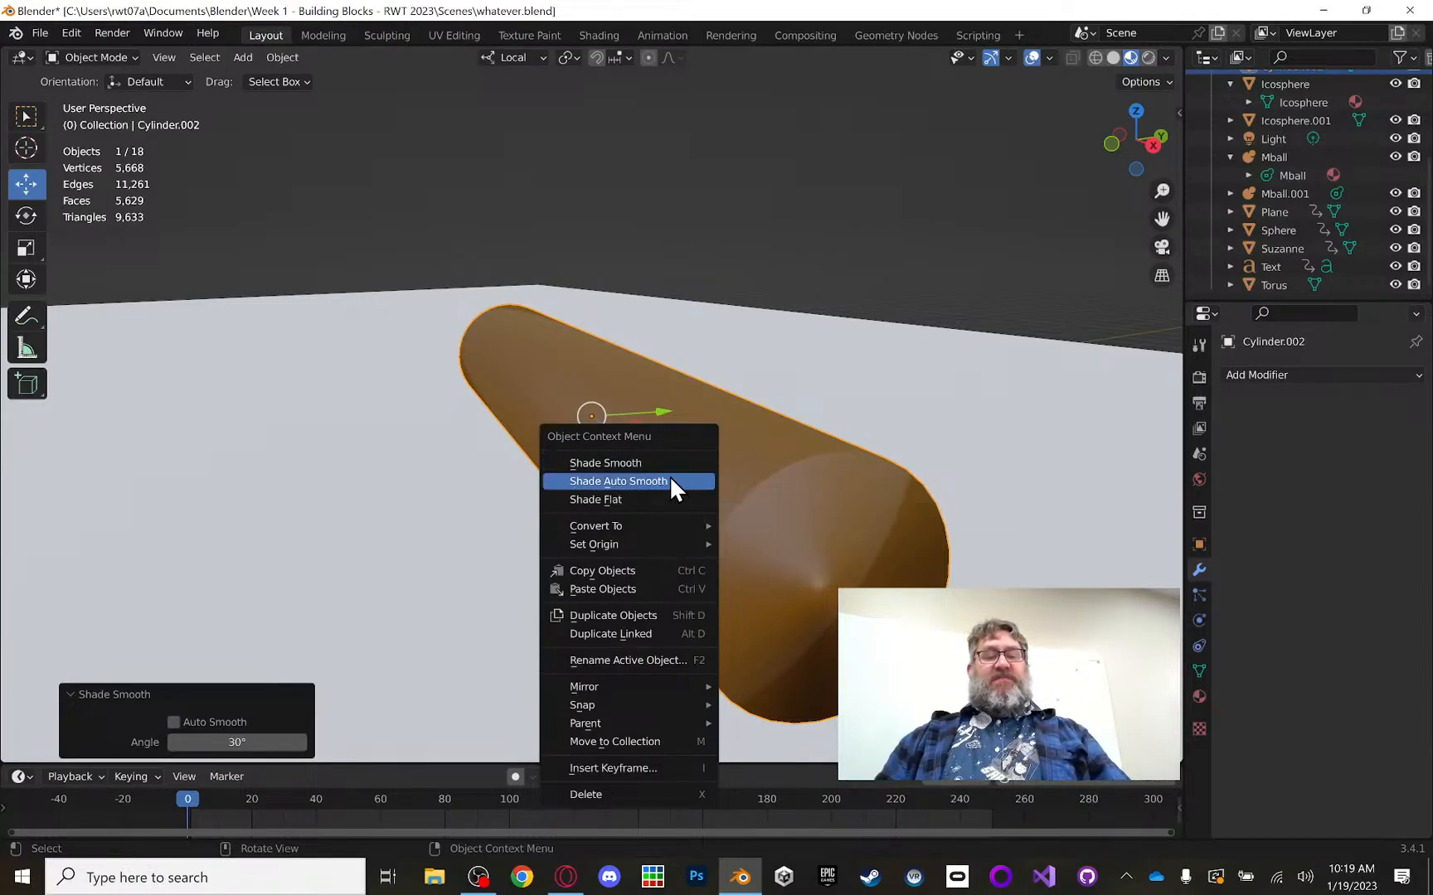
pyautogui.click(671, 480)
pyautogui.moveTo(883, 484); pyautogui.dragTo(451, 460, button='middle')
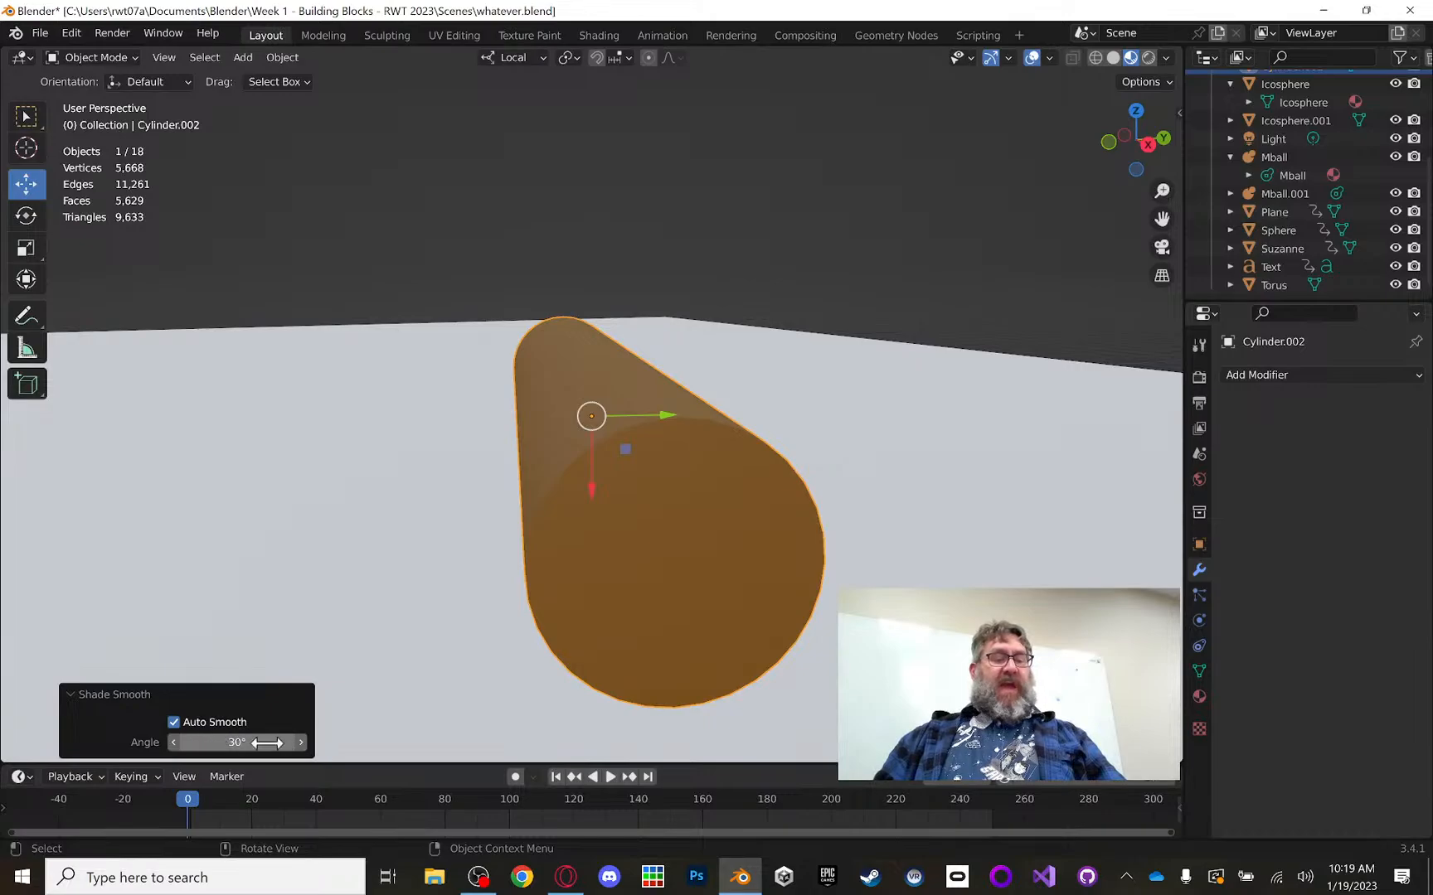
pyautogui.moveTo(537, 521); pyautogui.dragTo(657, 594, button='middle')
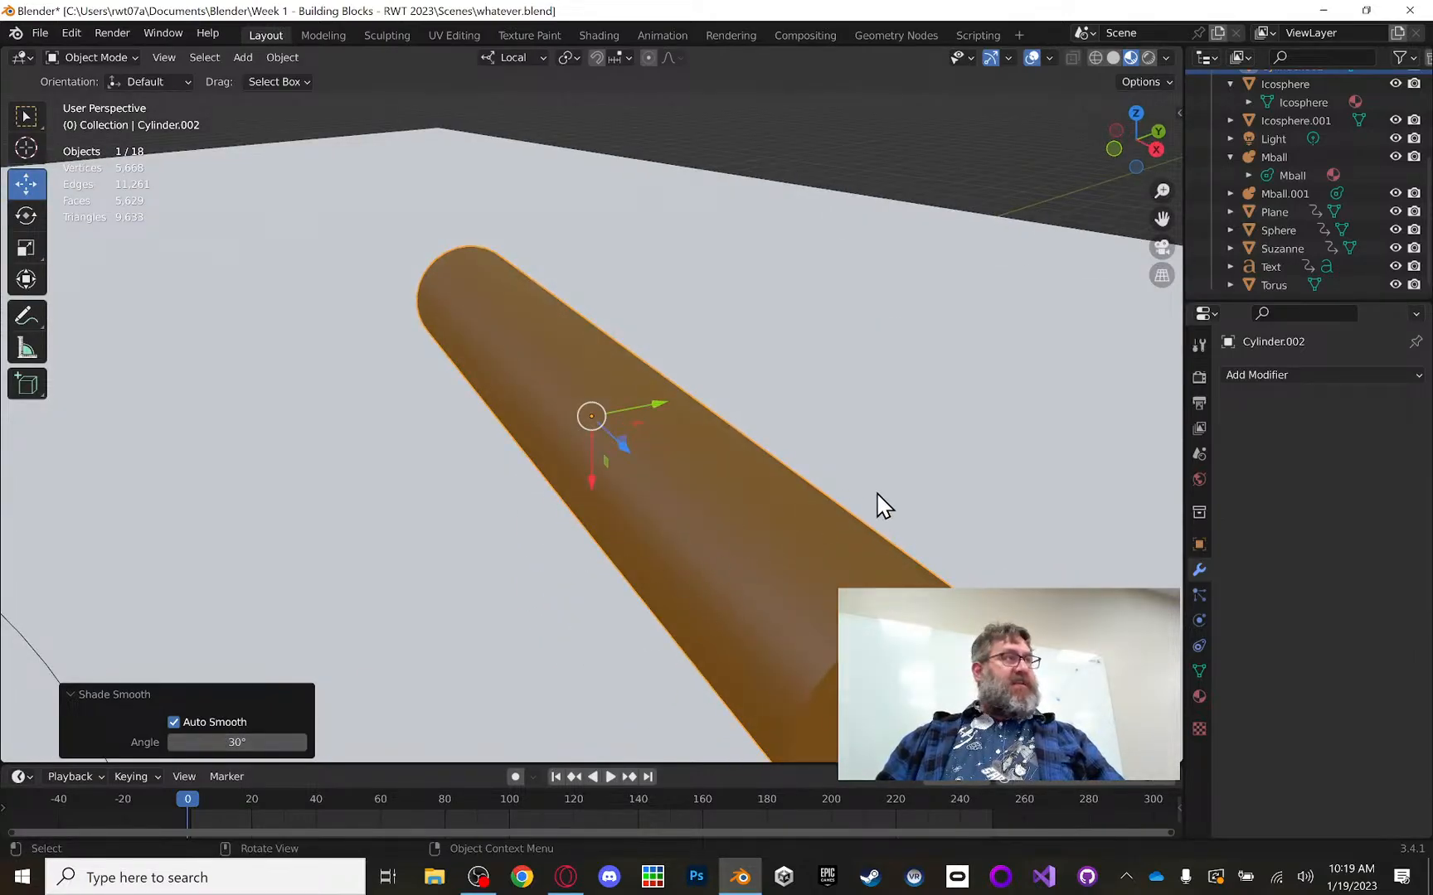
pyautogui.moveTo(825, 553); pyautogui.dragTo(695, 480, button='middle')
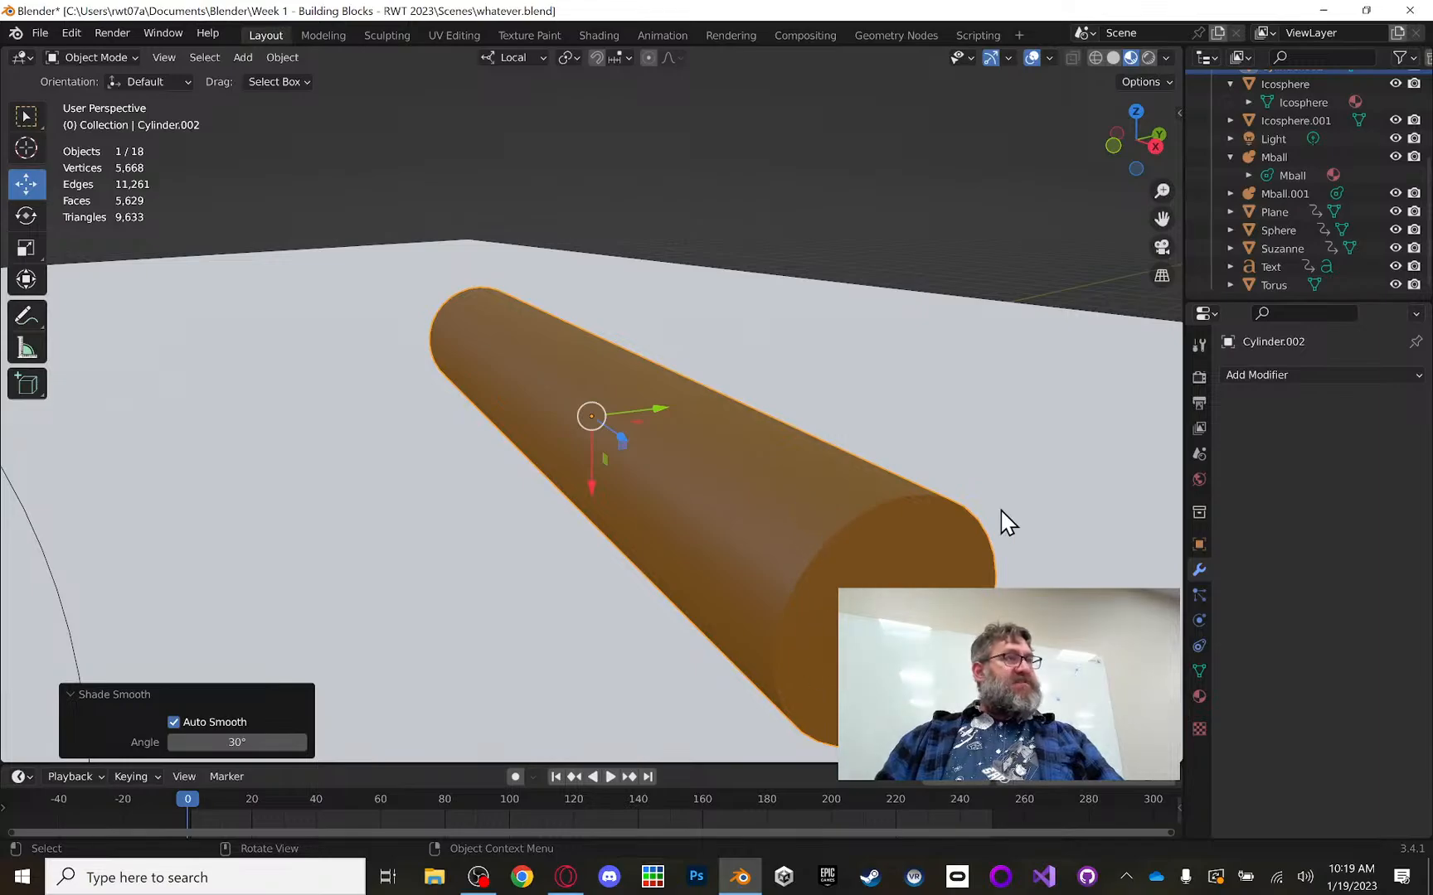
pyautogui.moveTo(905, 451)
pyautogui.mouseDown(button='middle')
pyautogui.moveTo(735, 415)
pyautogui.moveTo(720, 430)
pyautogui.moveTo(860, 454)
pyautogui.moveTo(902, 424)
pyautogui.mouseUp(button='middle')
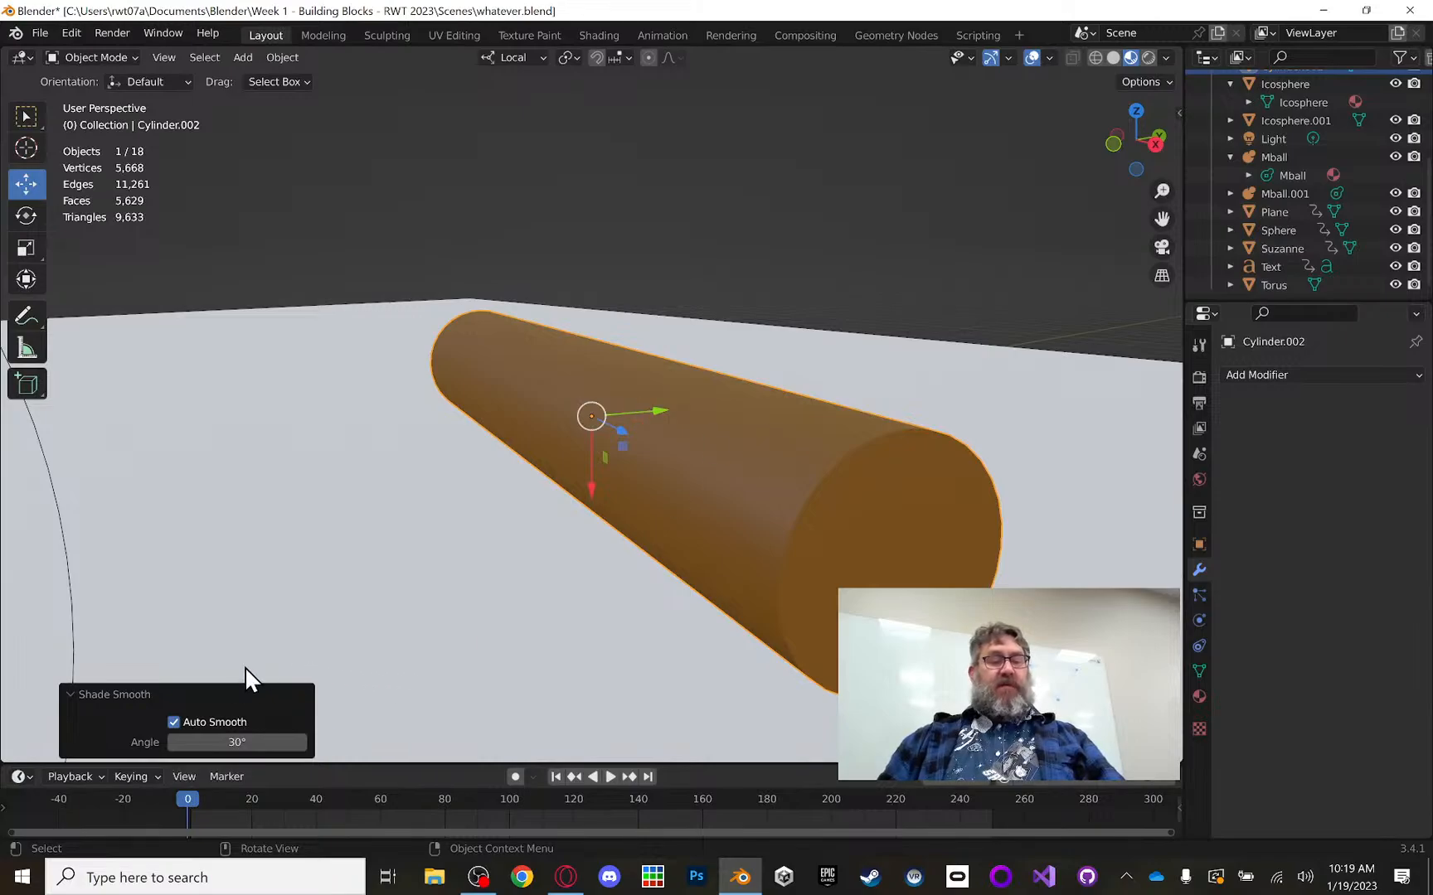
# Step: Set the brown cylinder back to Shade Smooth, then enable Auto Smooth in its mesh normals settings
pyautogui.rightClick(695, 448)
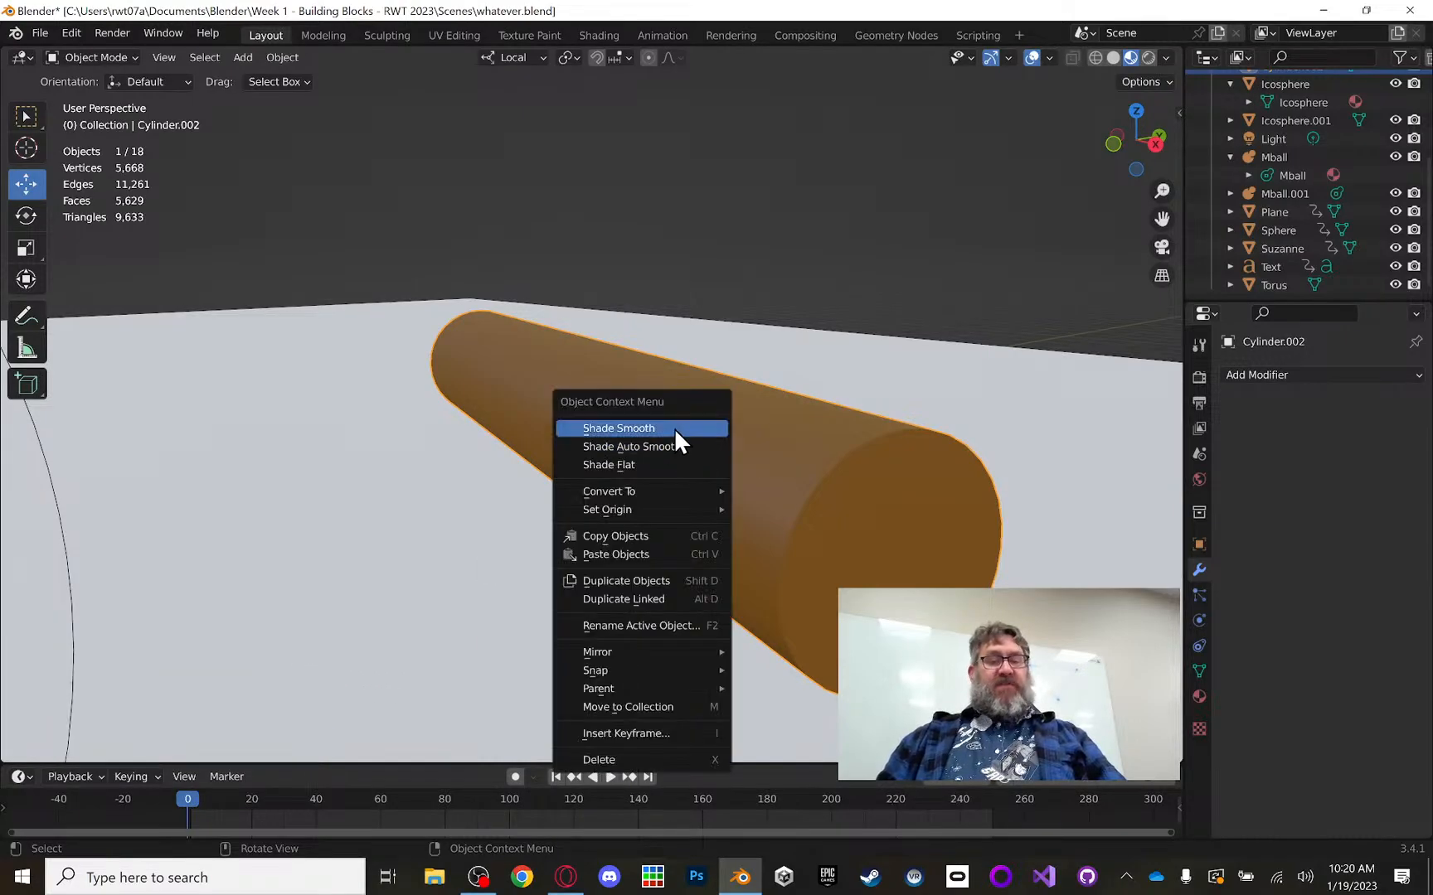
pyautogui.click(683, 427)
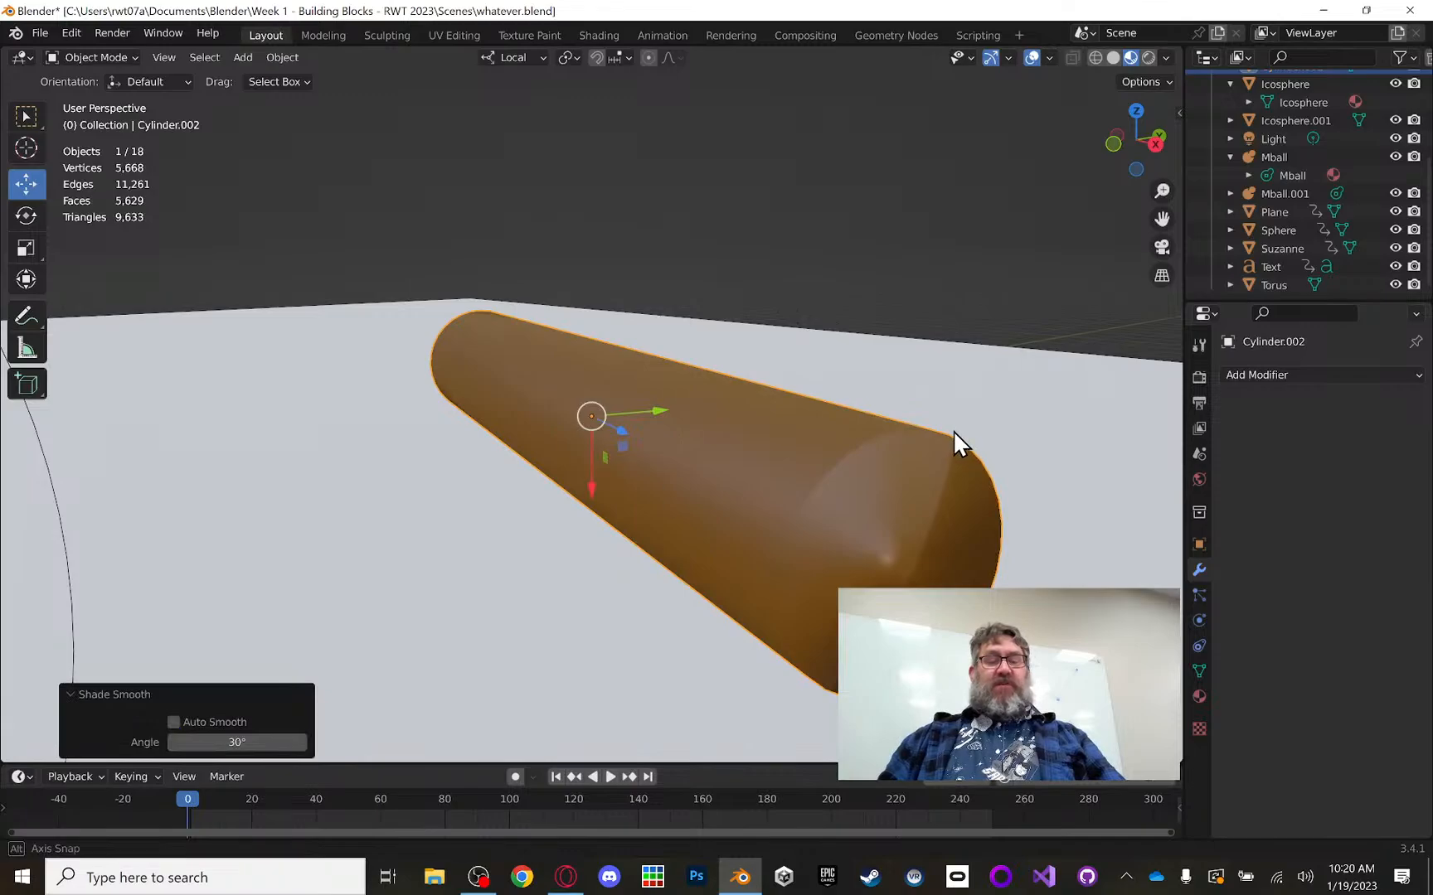
pyautogui.moveTo(953, 431); pyautogui.dragTo(927, 431, button='middle')
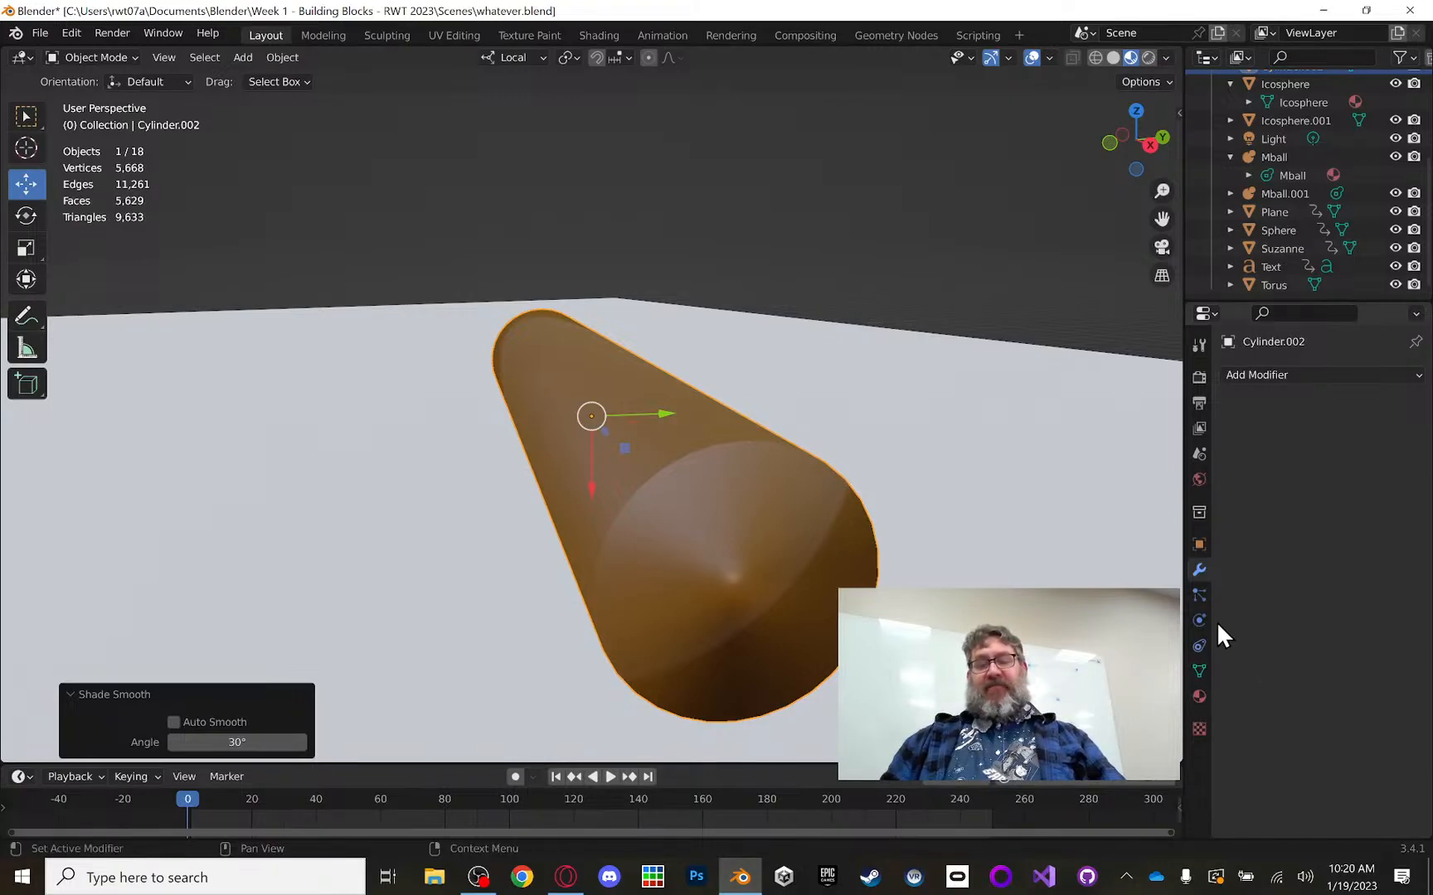
pyautogui.click(1199, 669)
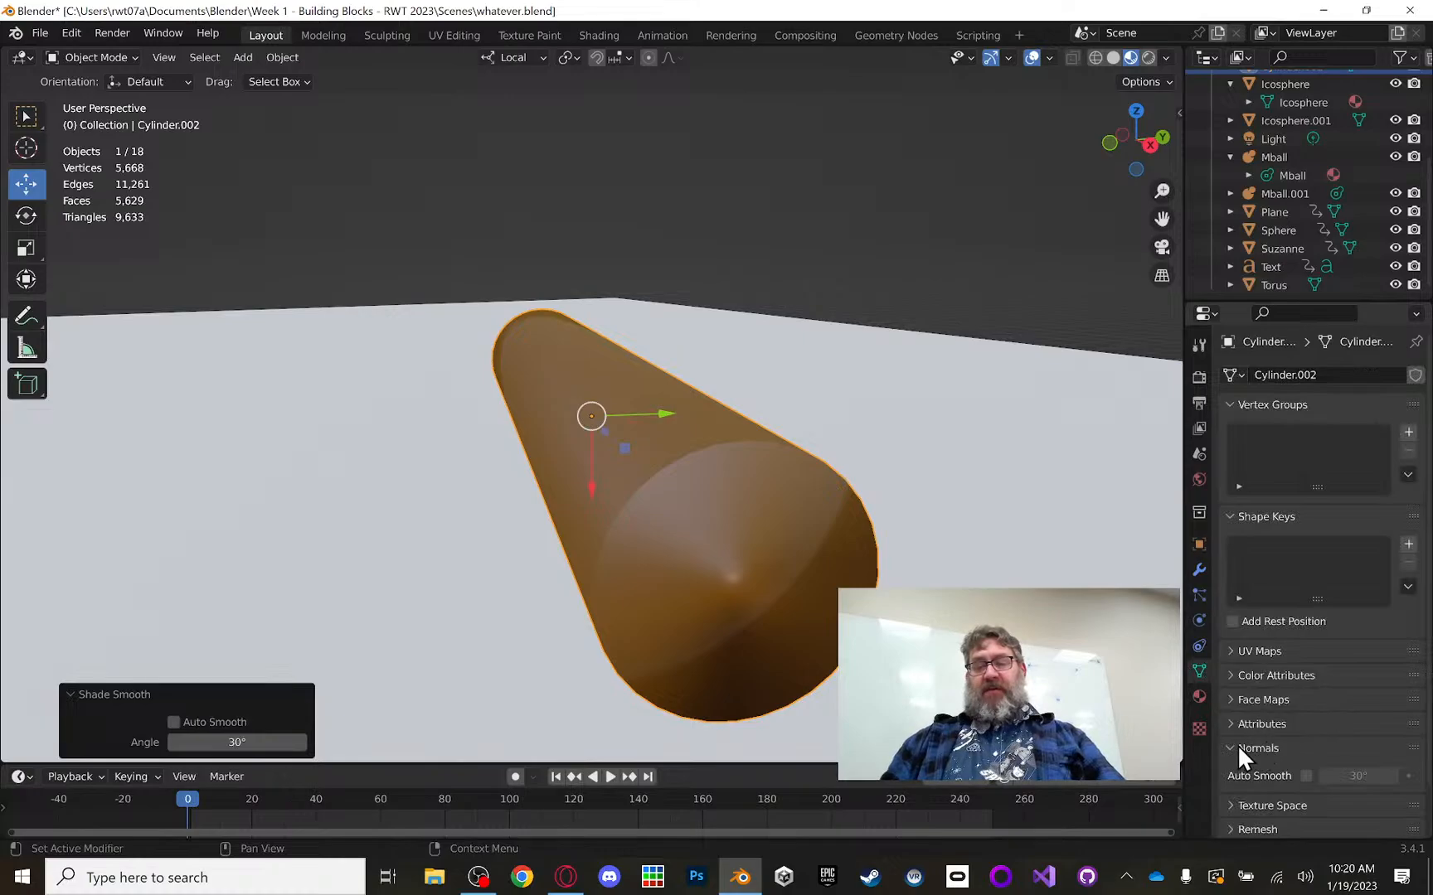
pyautogui.click(1305, 776)
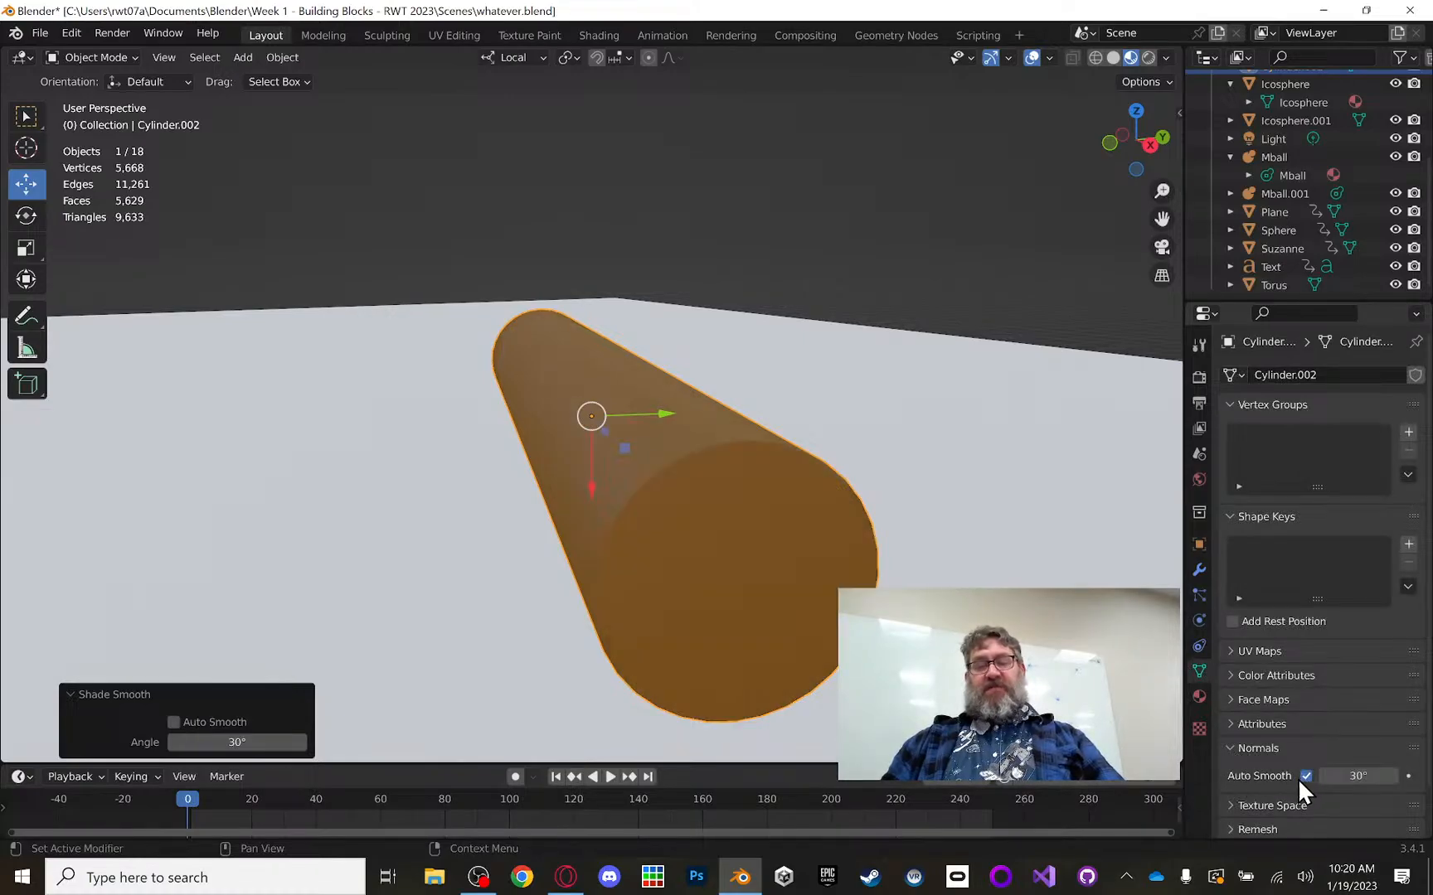
# Step: Try a 180° Auto Smooth angle on the brown cylinder, then set the angle to 30°
pyautogui.moveTo(1328, 778); pyautogui.dragTo(1393, 777)
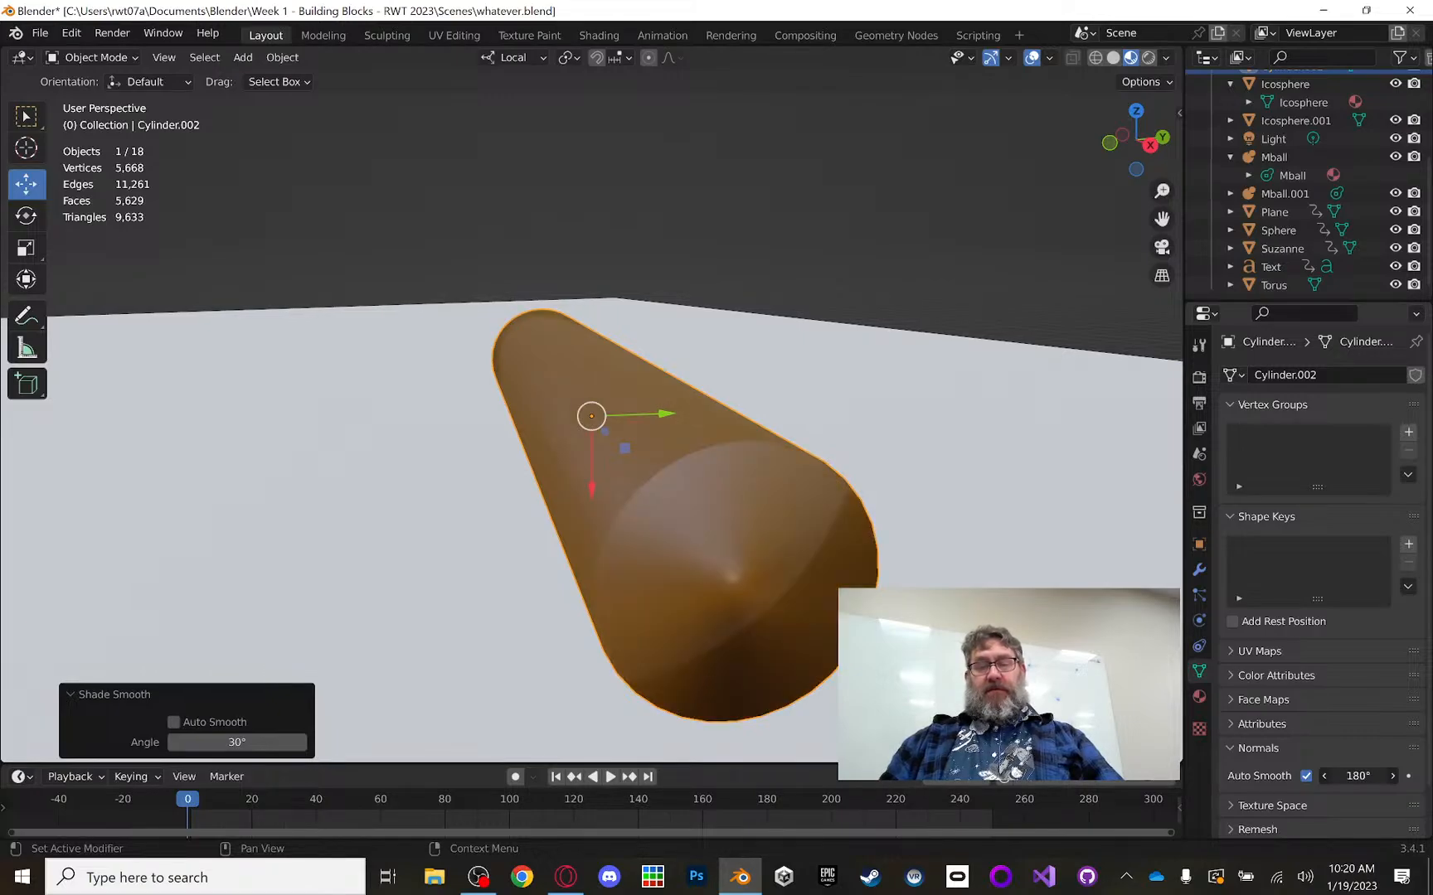
pyautogui.click(1372, 775)
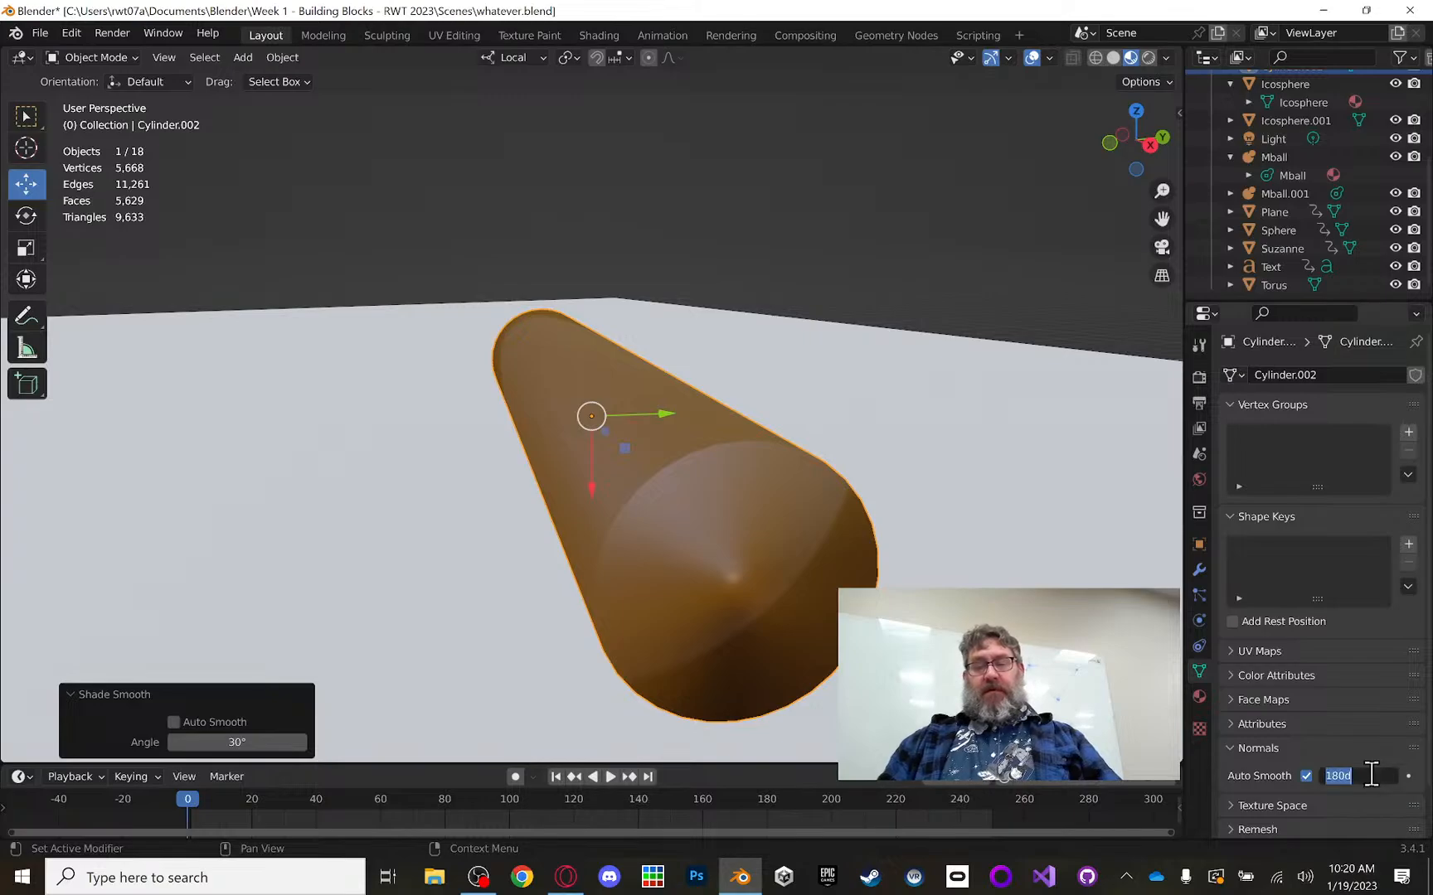
pyautogui.write('30')
pyautogui.press('Return')
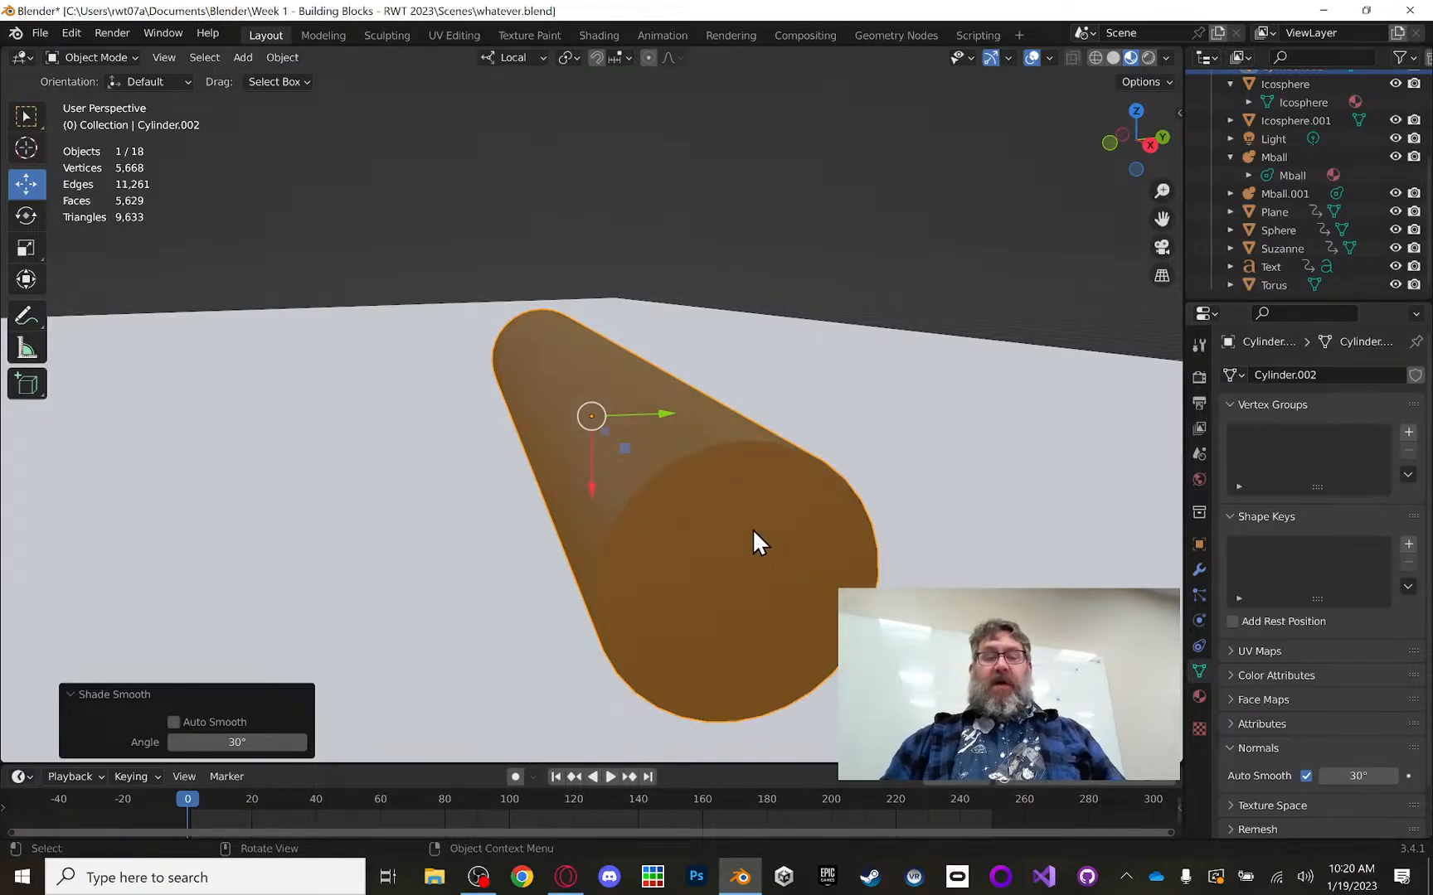
pyautogui.moveTo(752, 528); pyautogui.dragTo(777, 554, button='middle')
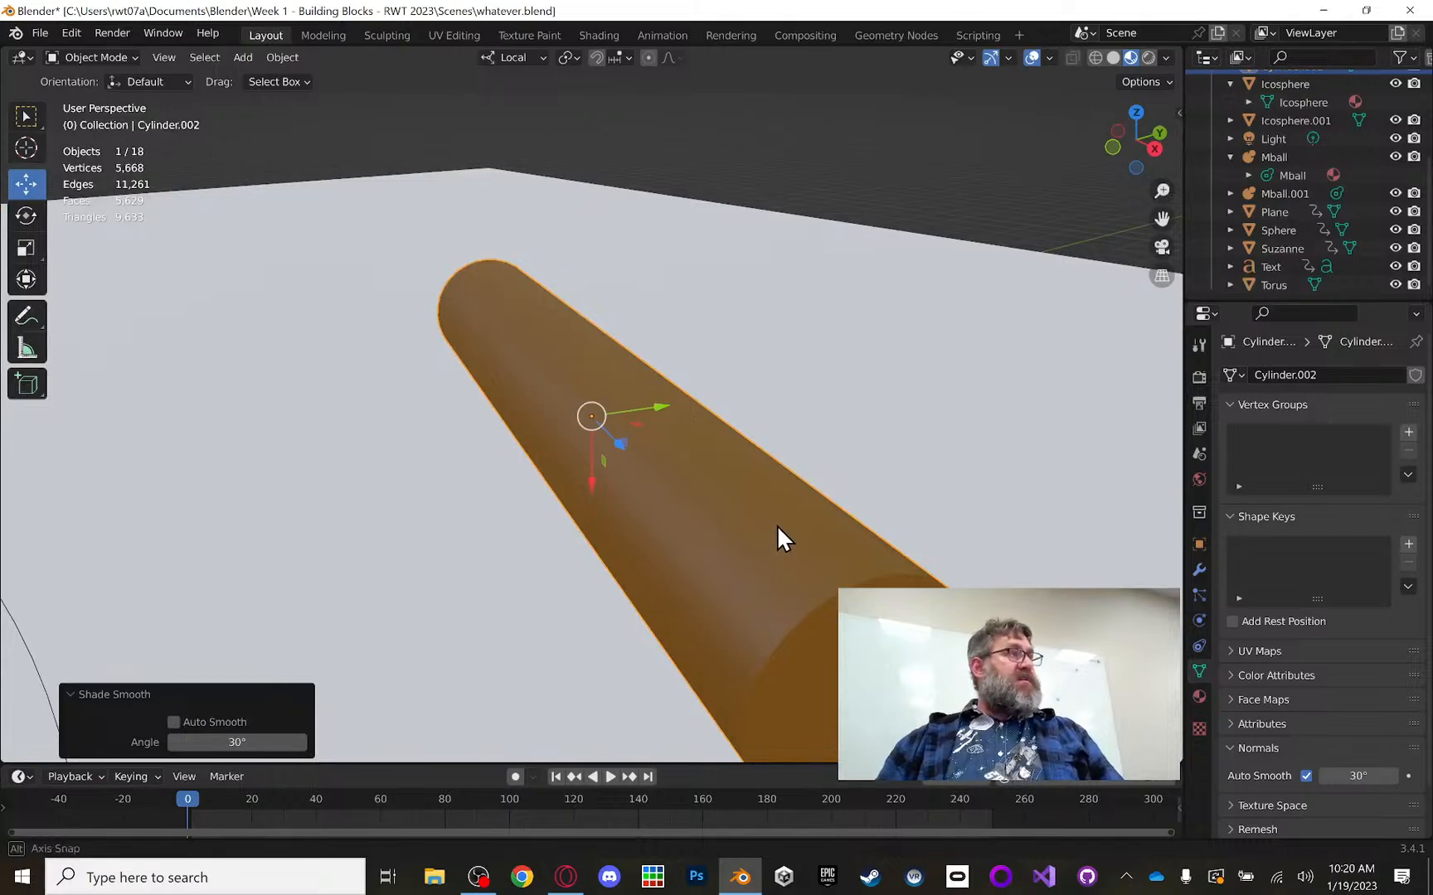
# Step: Add a new monkey mesh to the scene
pyautogui.scroll(-4, 777, 525)
pyautogui.moveTo(755, 475); pyautogui.dragTo(660, 440, button='middle')
pyautogui.scroll(2, 660, 441)
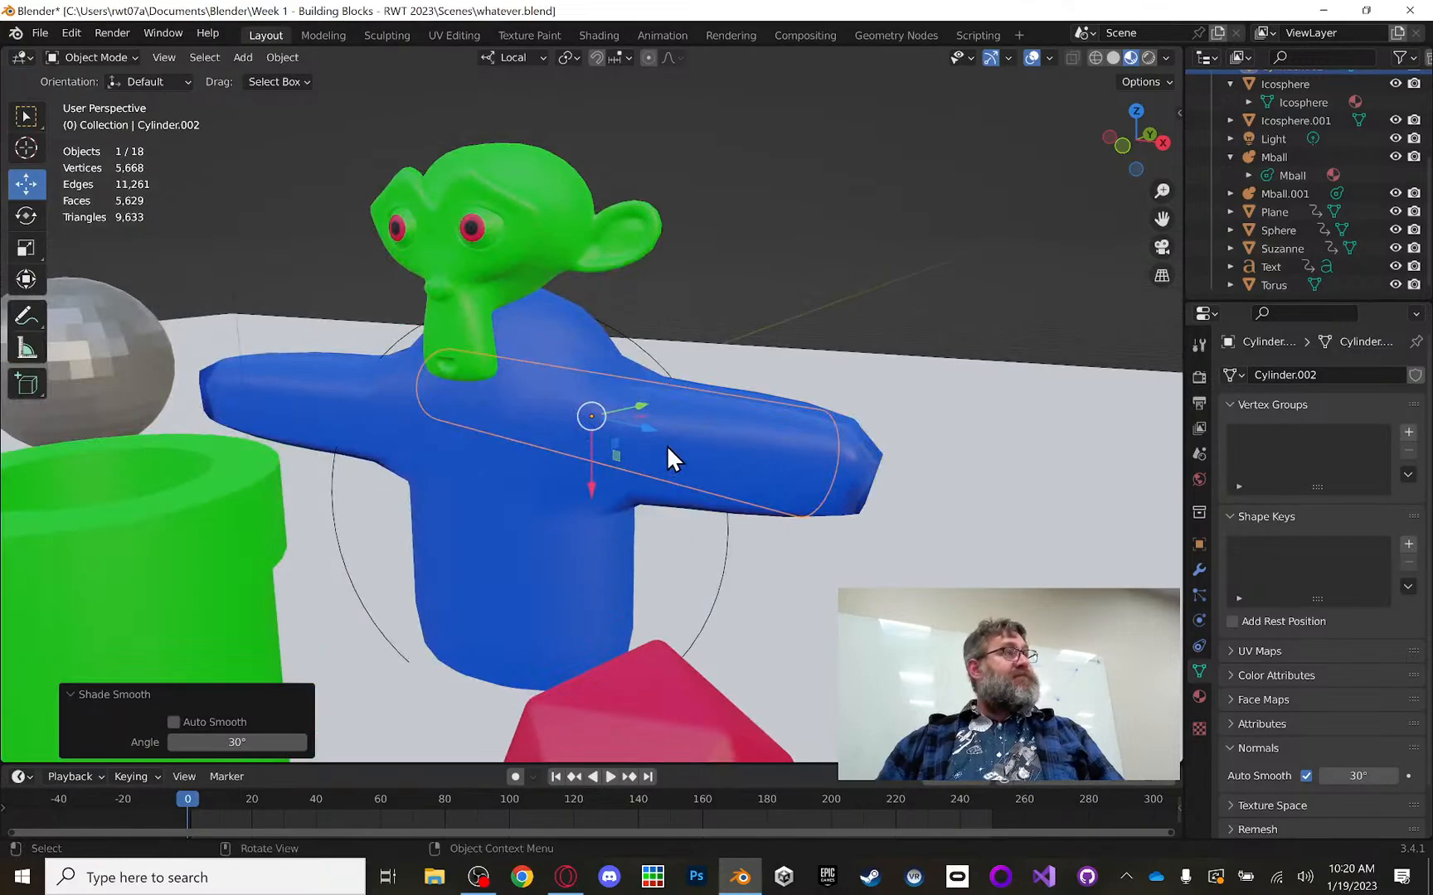
pyautogui.moveTo(710, 388); pyautogui.dragTo(644, 407, button='middle')
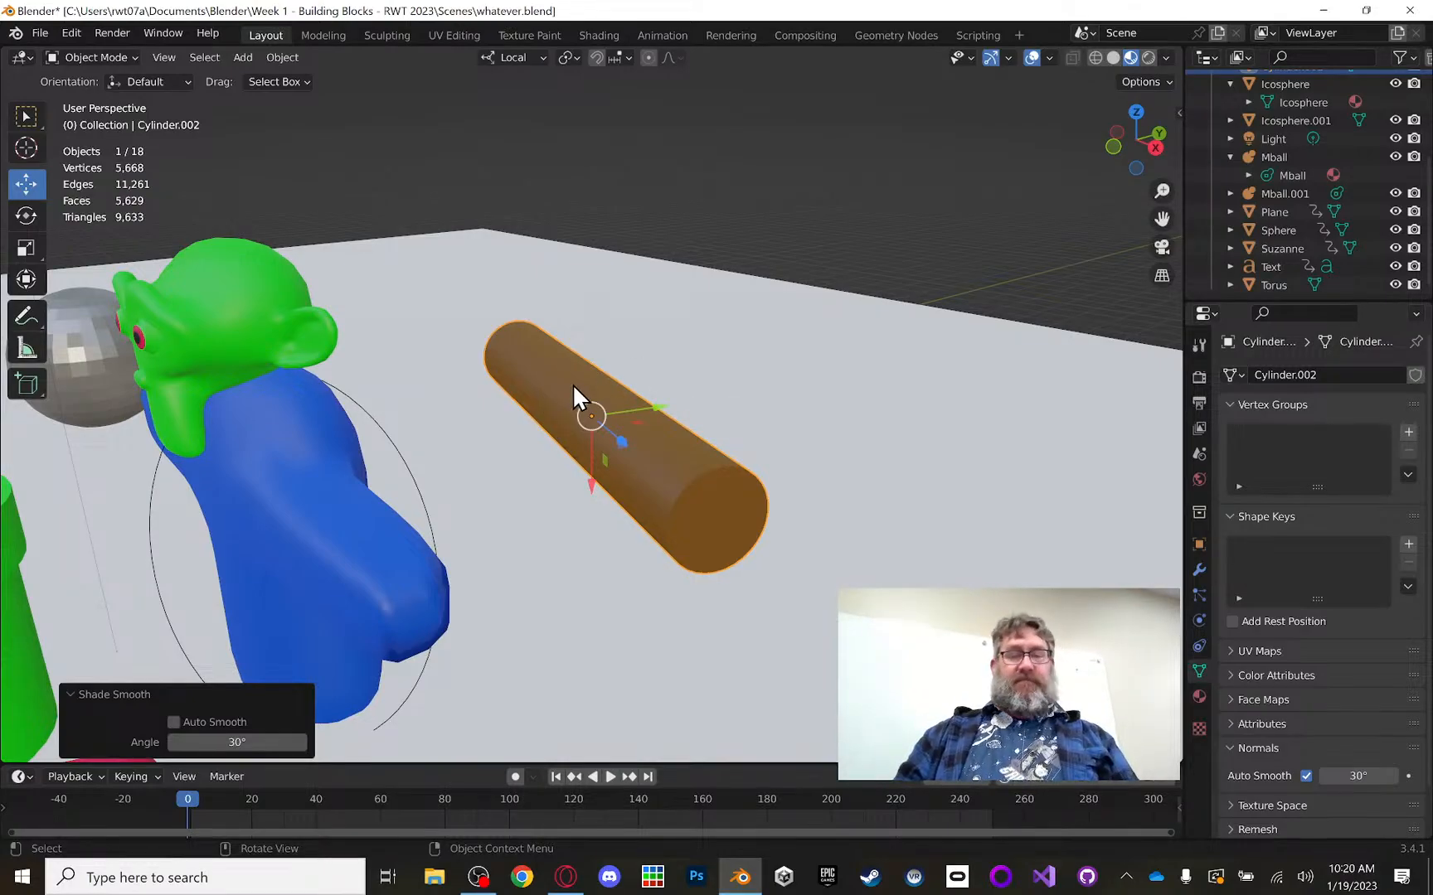
pyautogui.moveTo(572, 383); pyautogui.dragTo(471, 283, button='middle')
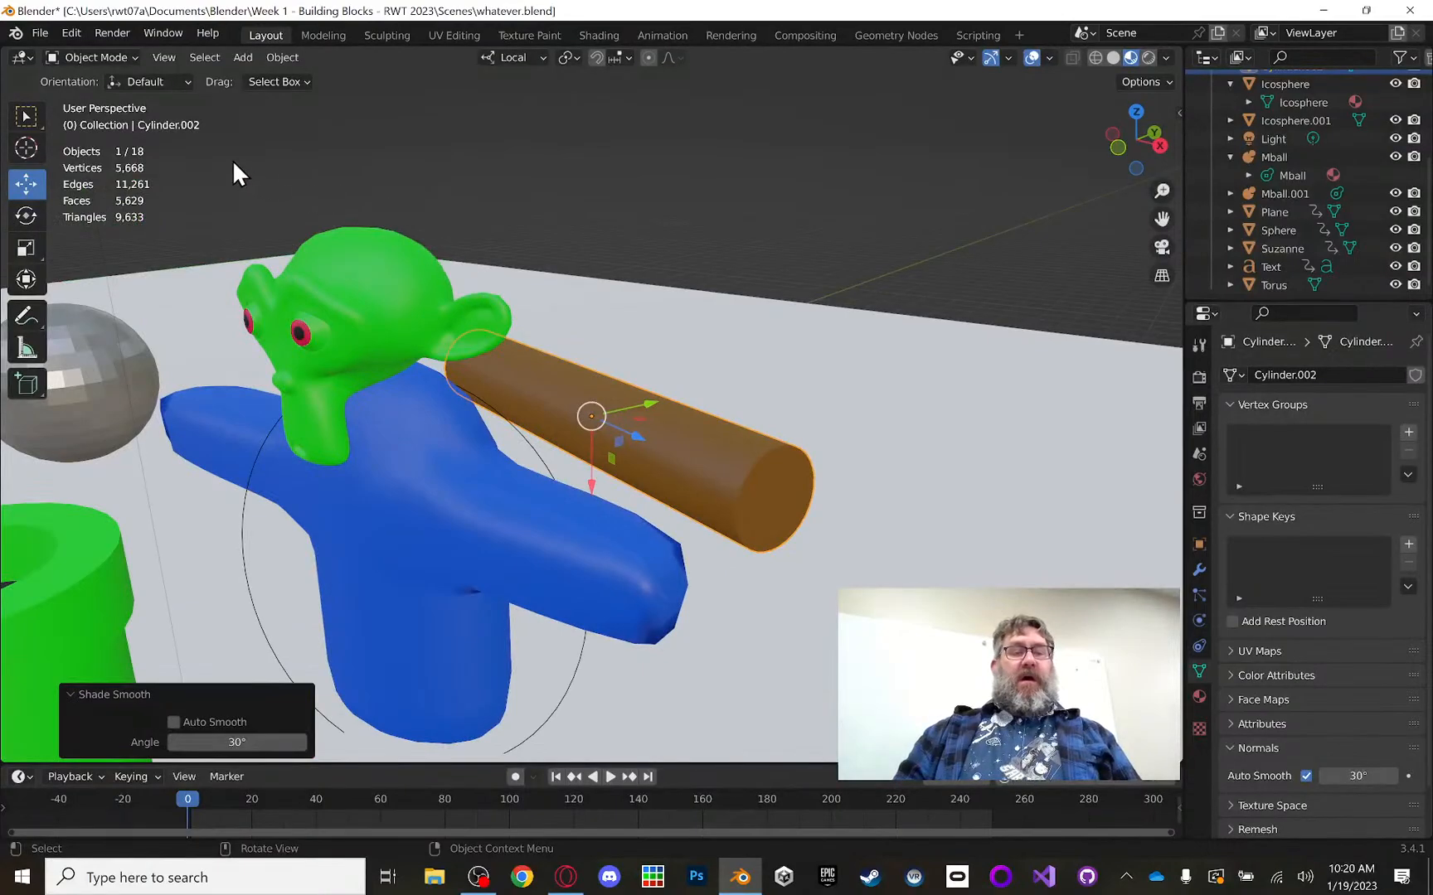
pyautogui.click(241, 59)
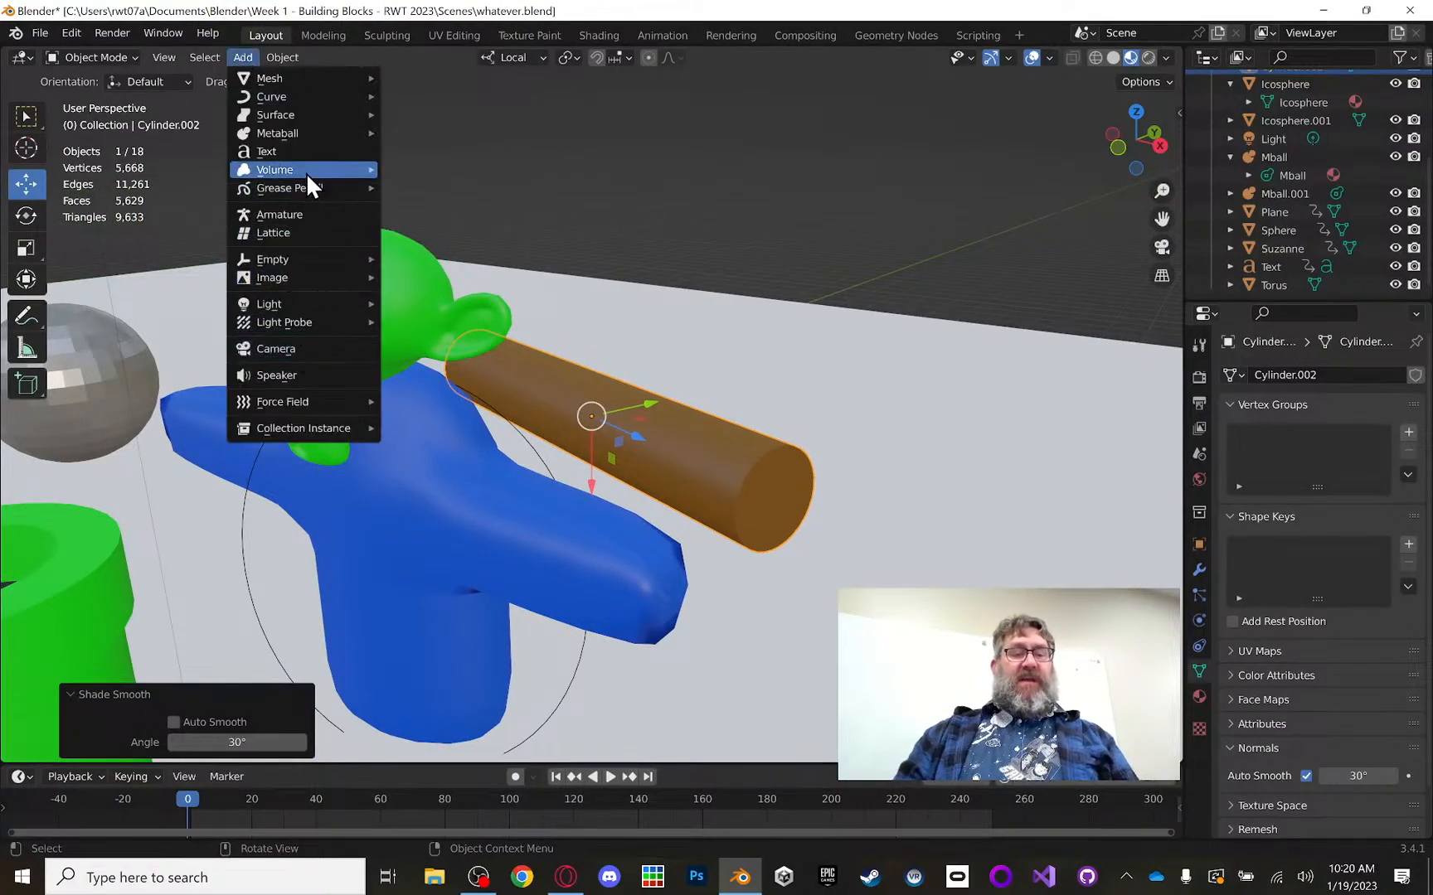
pyautogui.moveTo(308, 169)
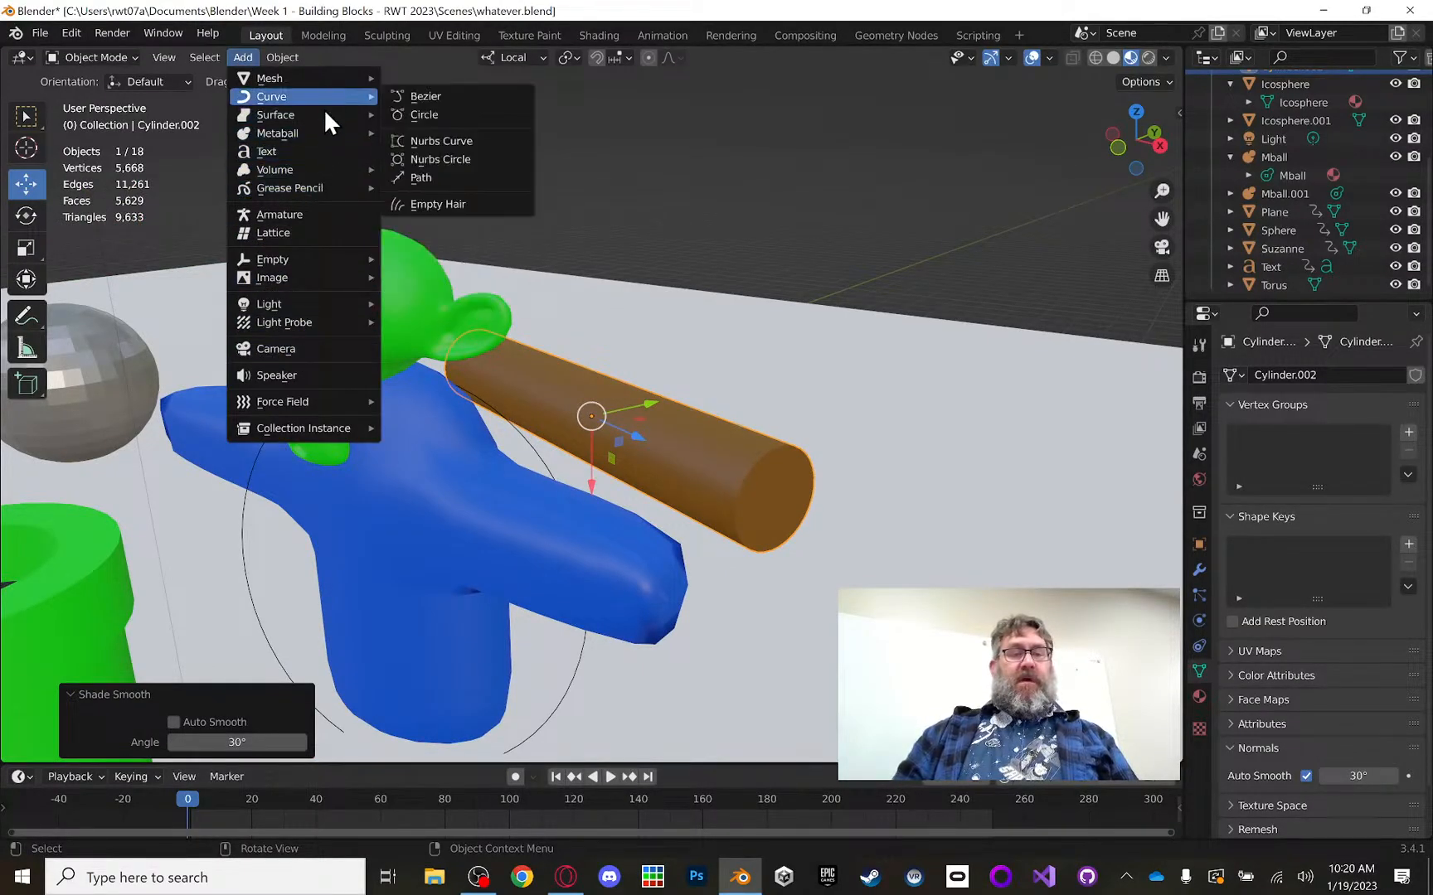
pyautogui.moveTo(325, 79)
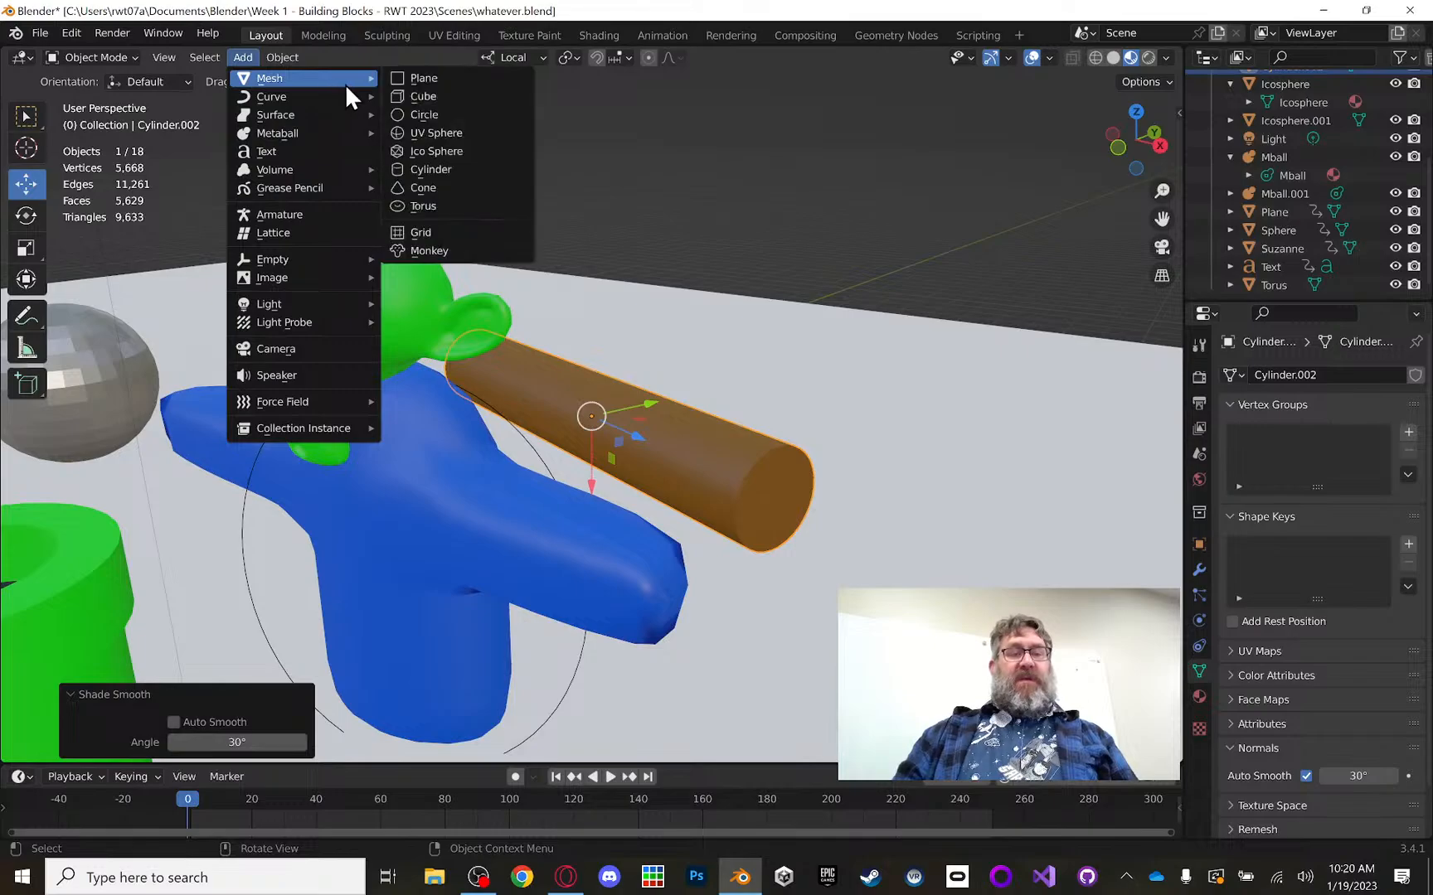
pyautogui.click(423, 245)
pyautogui.scroll(-4, 646, 373)
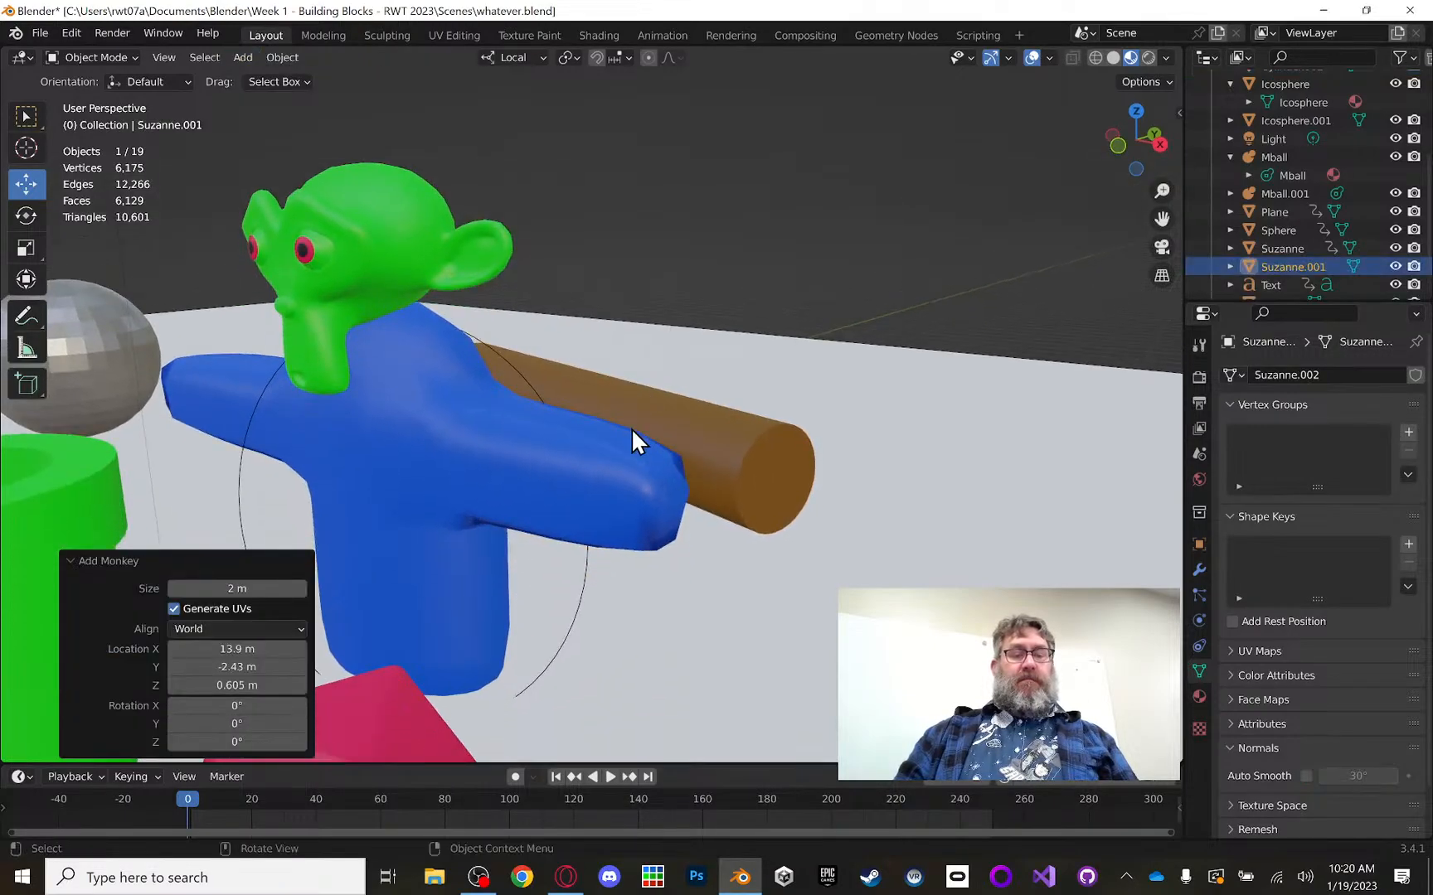
pyautogui.scroll(-3, 631, 426)
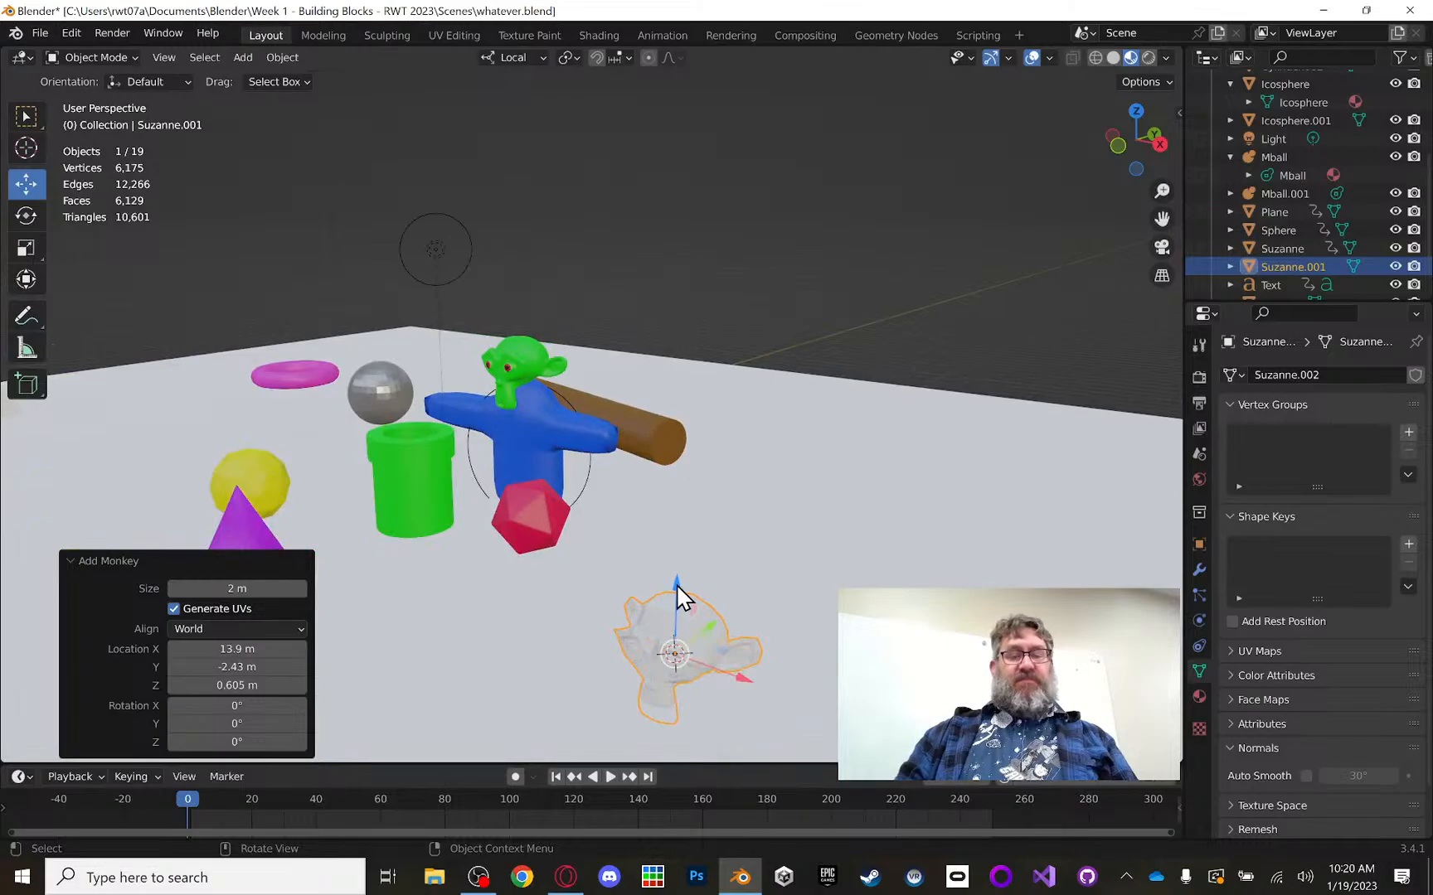
# Step: Raise the new monkey about 2.8 m along its local Z axis and frame it up close
pyautogui.moveTo(678, 594); pyautogui.dragTo(680, 441)
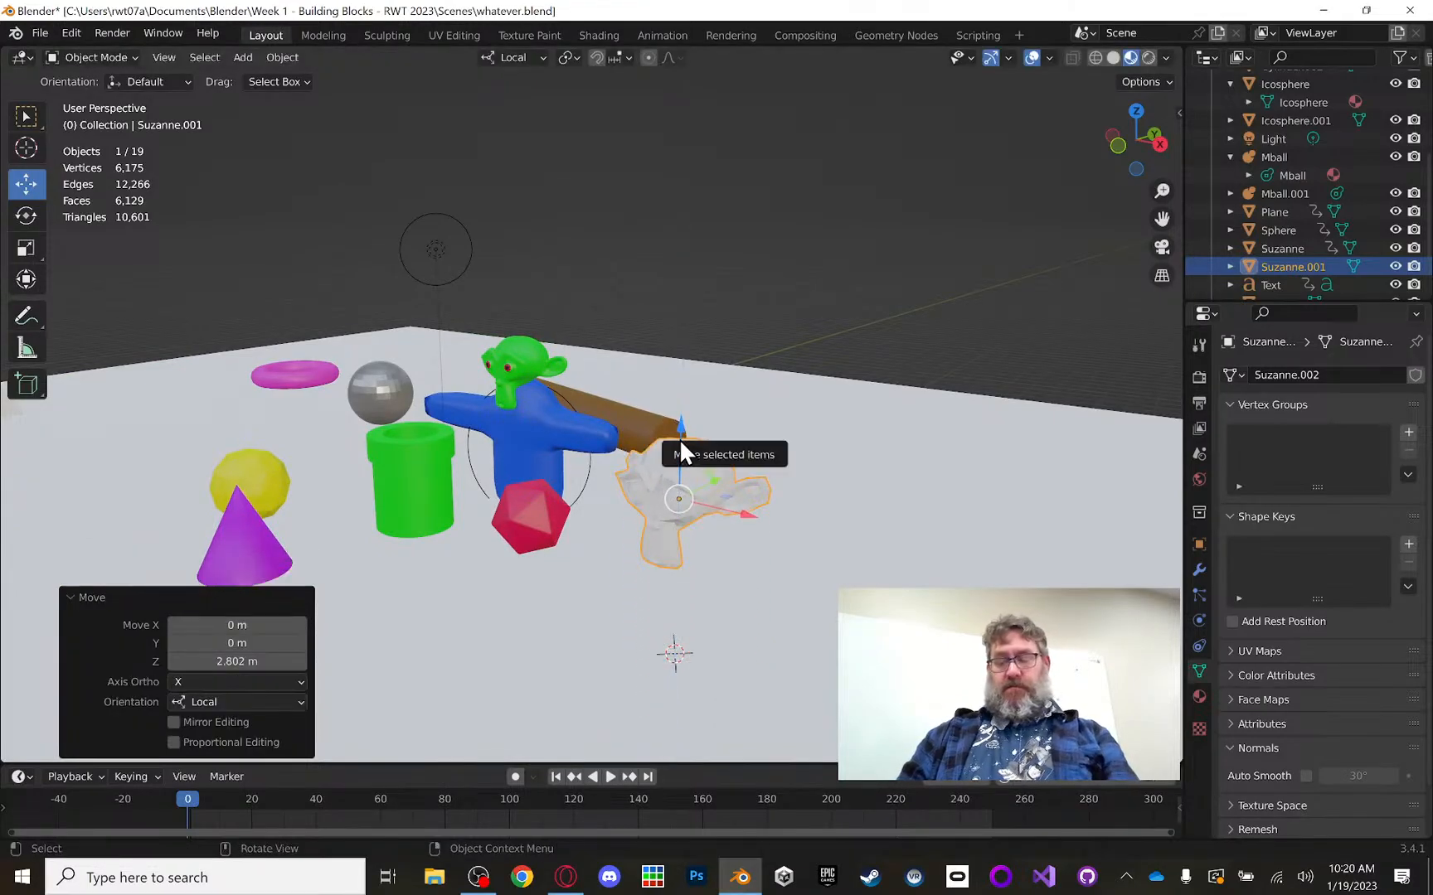
pyautogui.scroll(1, 682, 438)
pyautogui.scroll(4, 681, 438)
pyautogui.scroll(-2, 710, 421)
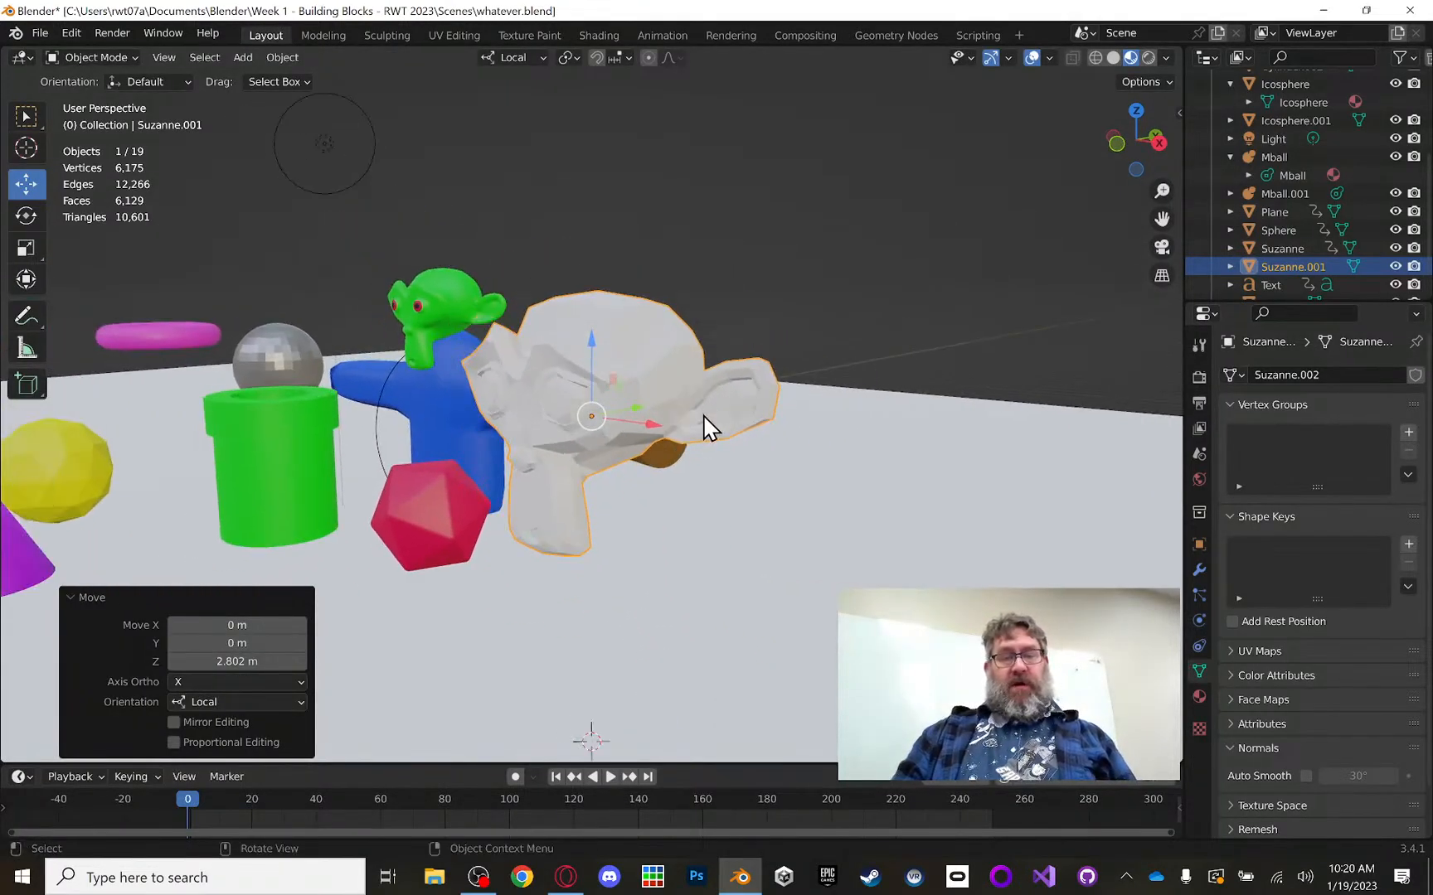
pyautogui.scroll(2, 704, 410)
pyautogui.scroll(2, 705, 416)
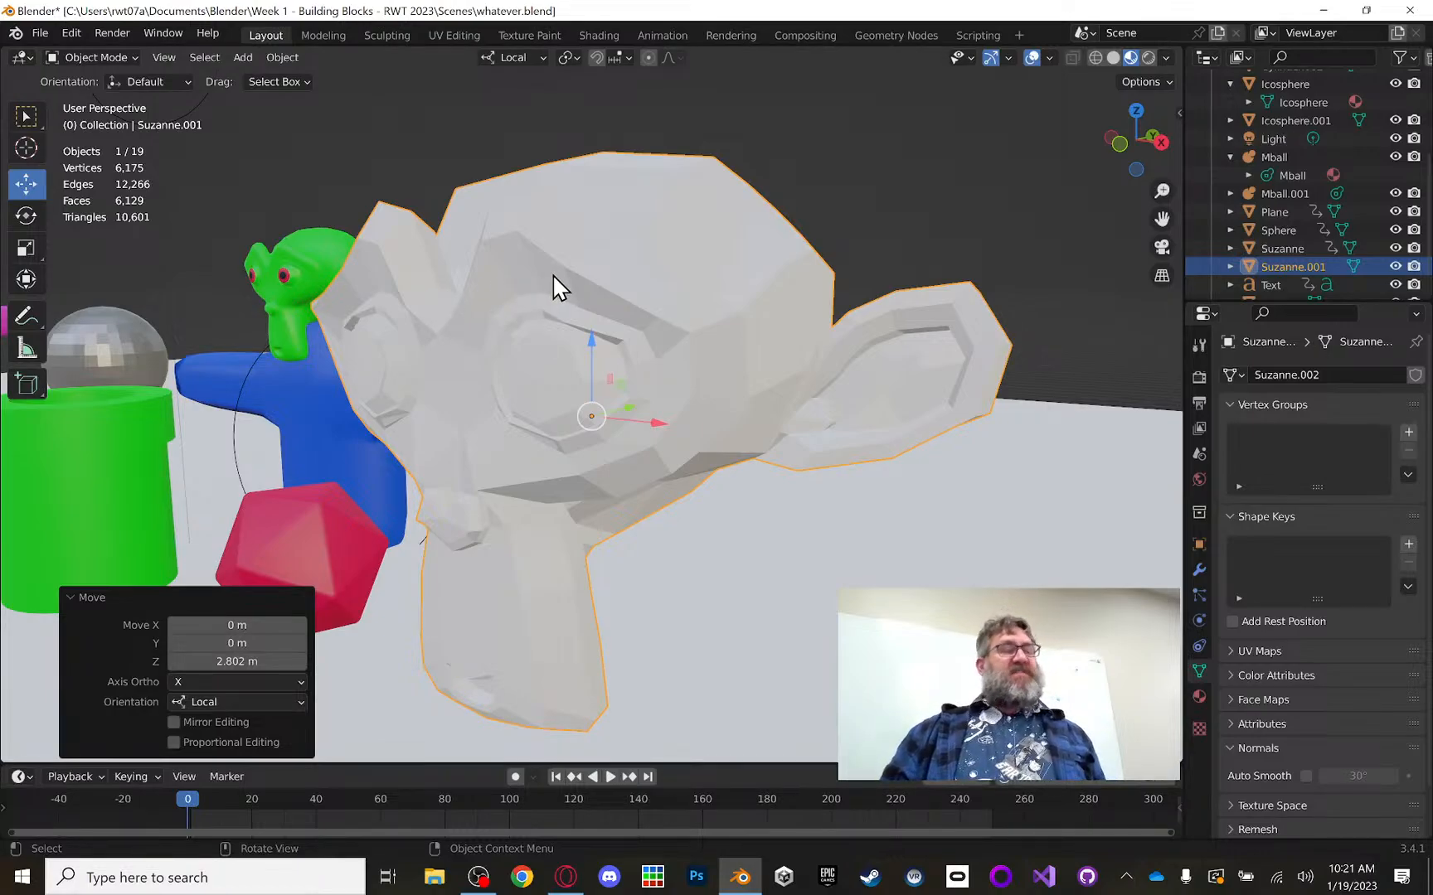
# Step: Apply Shade Smooth to the new monkey, then switch it to Shade Auto Smooth
pyautogui.moveTo(595, 272); pyautogui.dragTo(594, 310, button='middle')
pyautogui.rightClick(624, 281)
pyautogui.click(619, 279)
pyautogui.rightClick(636, 275)
pyautogui.click(628, 294)
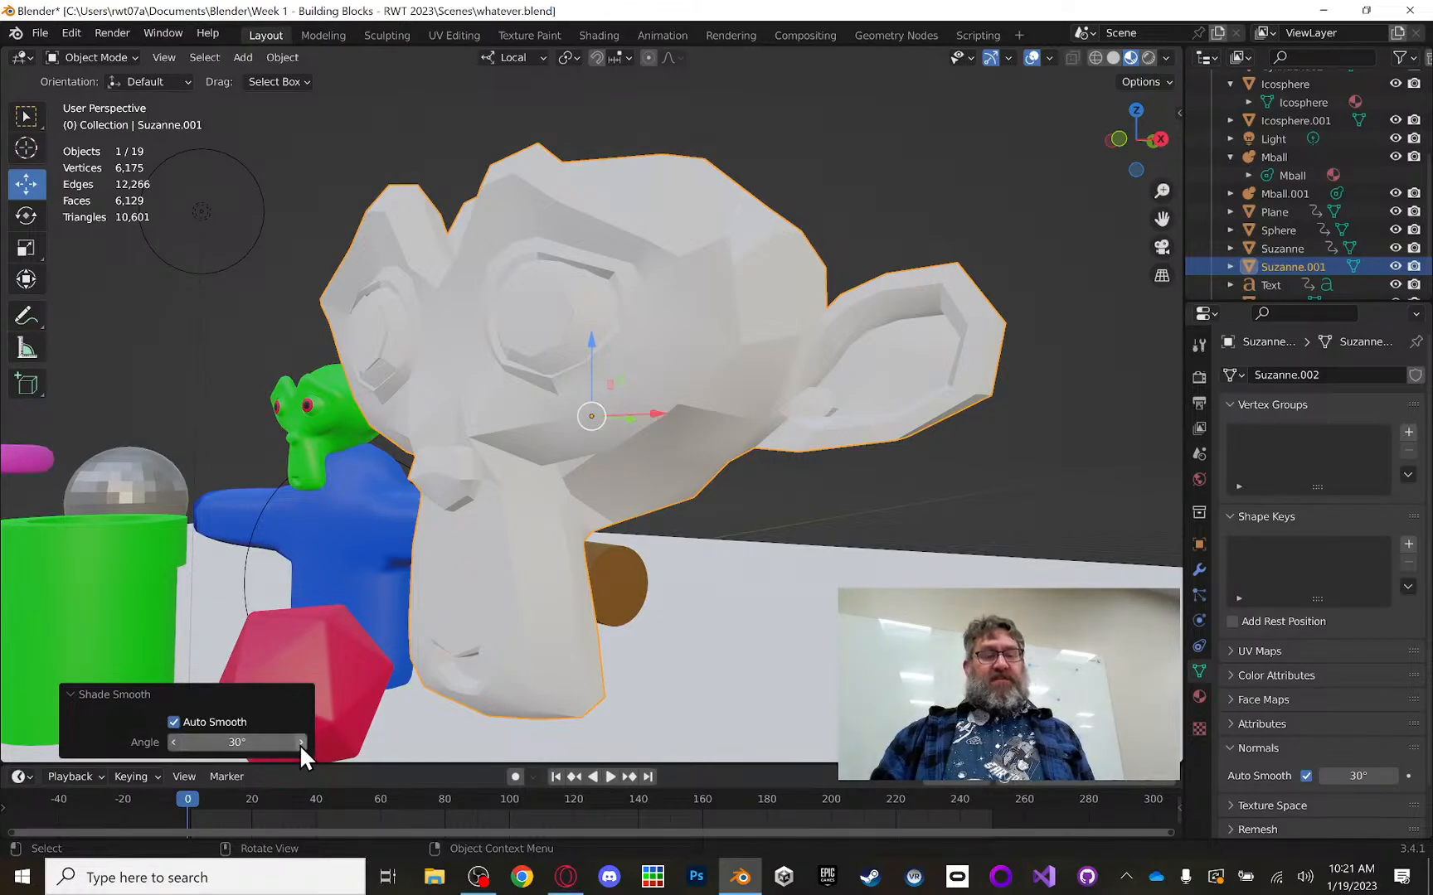
# Step: Set the new monkey's Auto Smooth angle to 56°, then deselect it to inspect the shading
pyautogui.moveTo(298, 744); pyautogui.dragTo(342, 745)
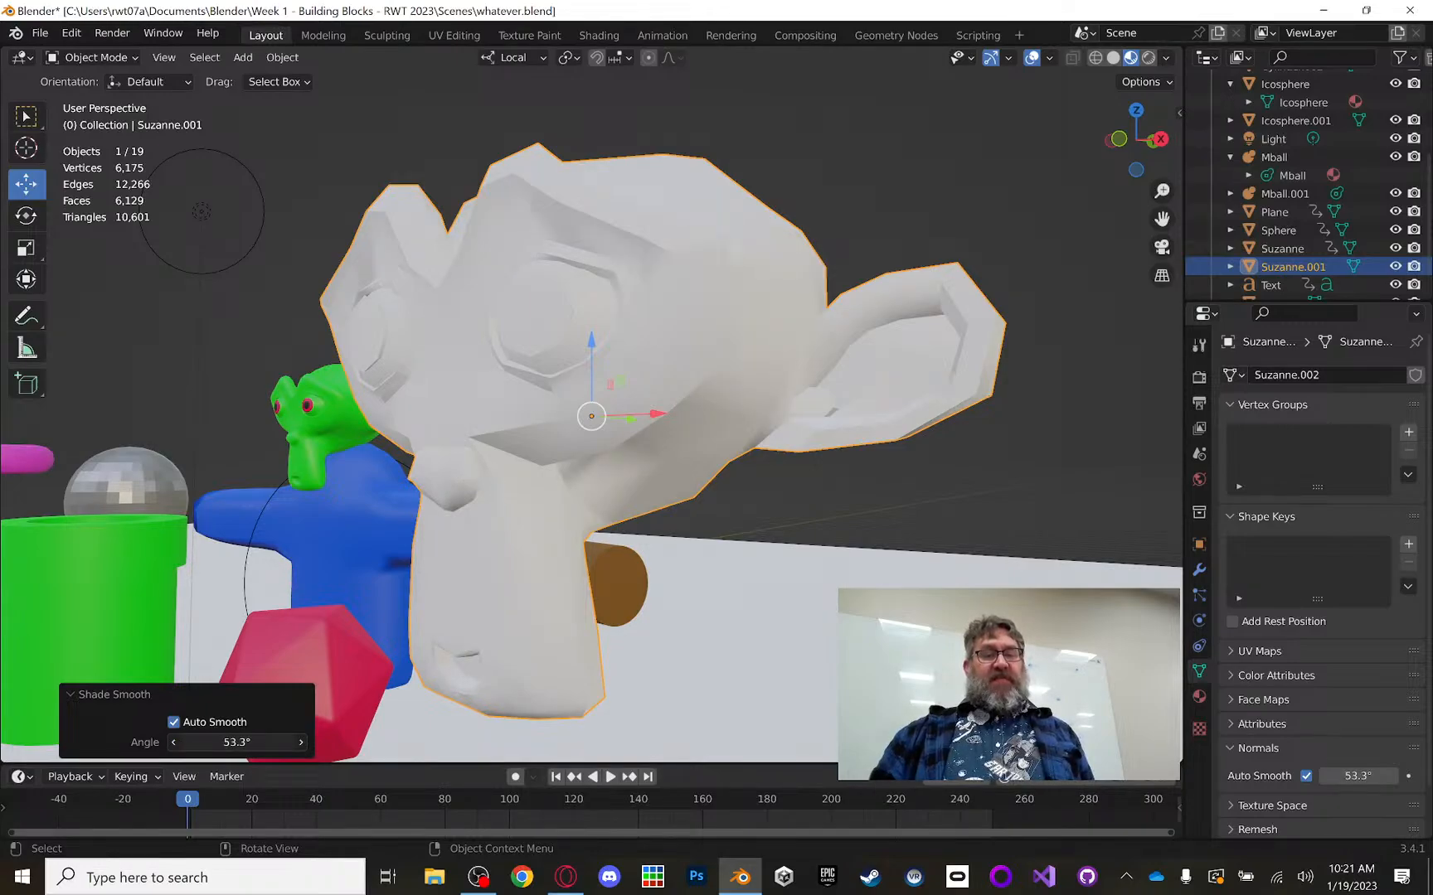
pyautogui.moveTo(342, 744)
pyautogui.mouseDown()
pyautogui.moveTo(312, 744)
pyautogui.moveTo(401, 744)
pyautogui.moveTo(387, 745)
pyautogui.mouseUp()
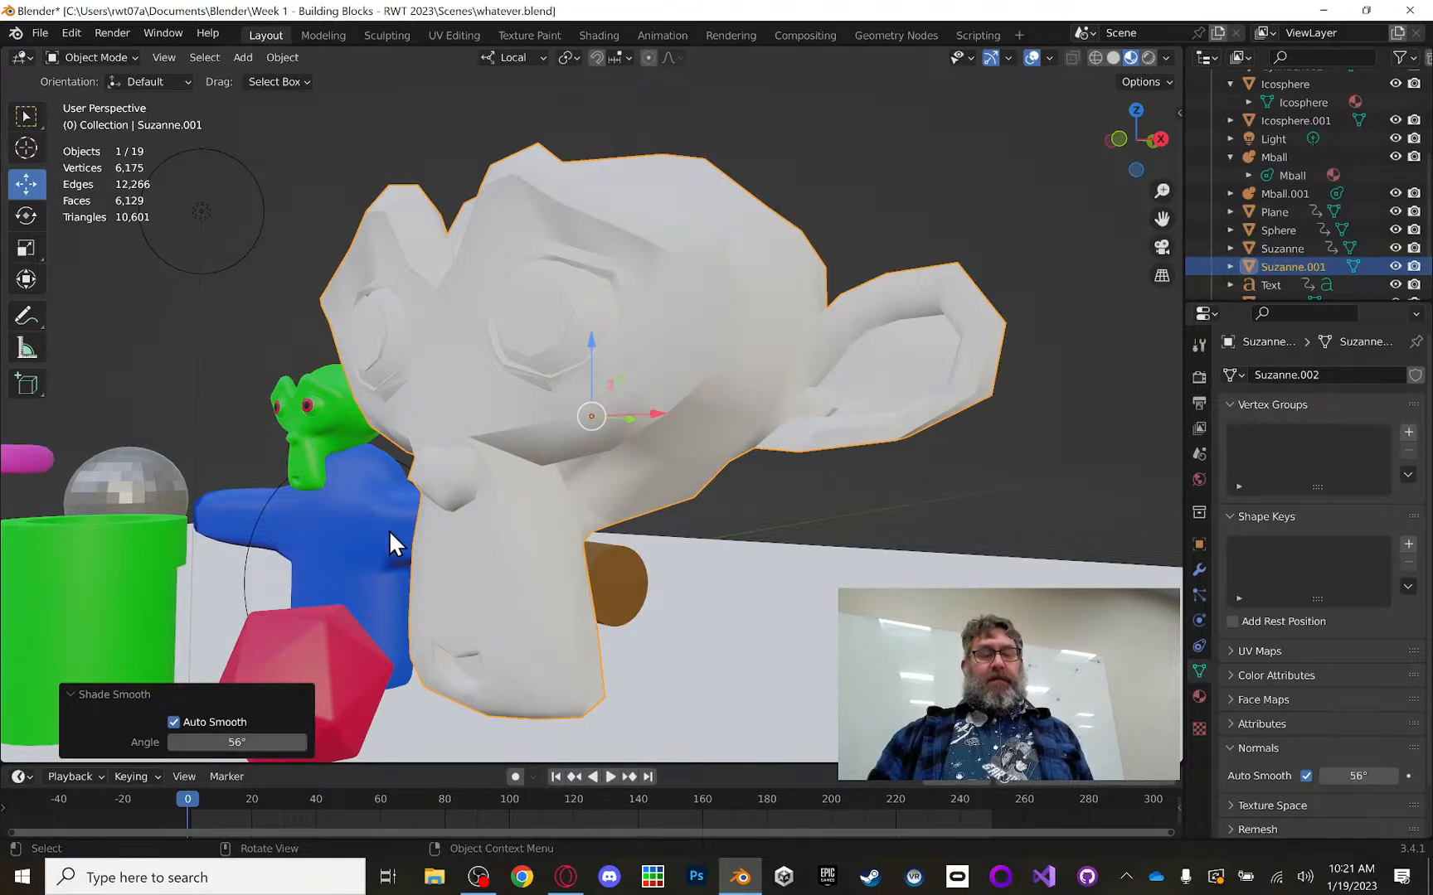
pyautogui.click(257, 359)
pyautogui.moveTo(272, 362); pyautogui.dragTo(613, 576, button='middle')
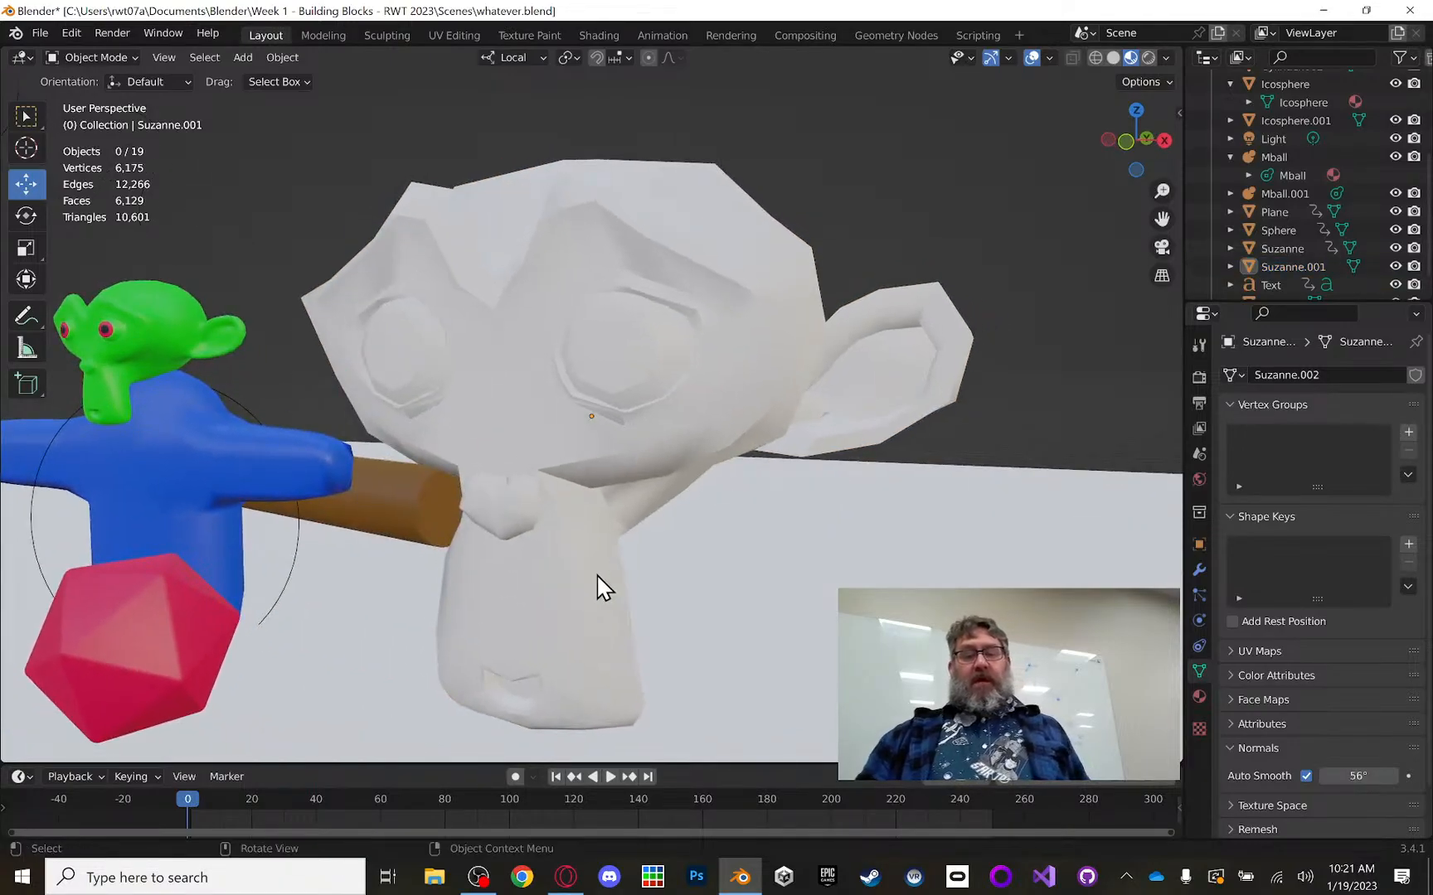
# Step: Switch to the browser and examine the Building Blocks assignment's rubric, from the primitive shapes down to the combined objects
pyautogui.click(565, 877)
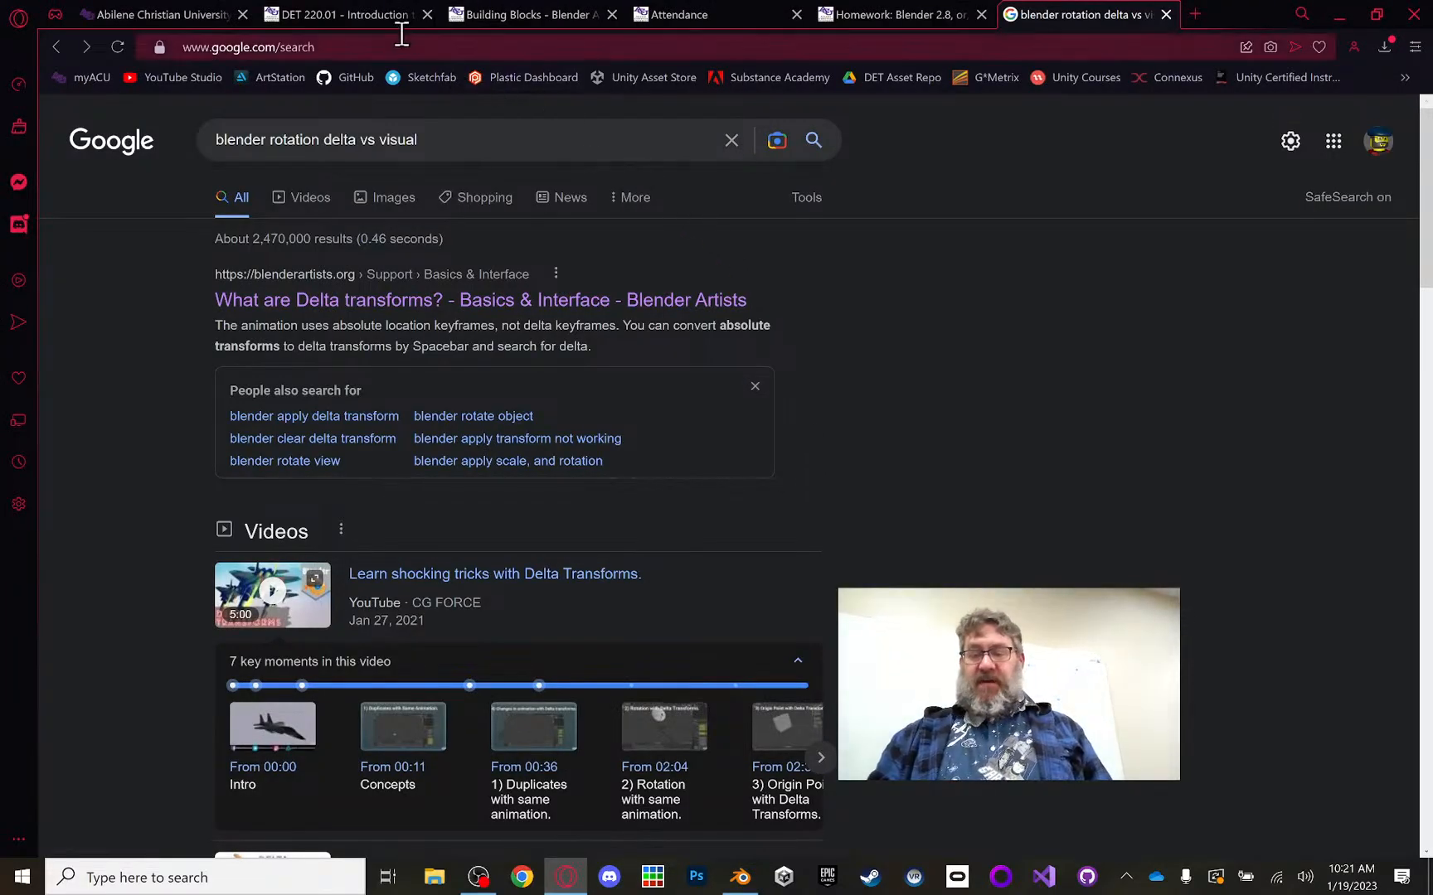
pyautogui.click(343, 13)
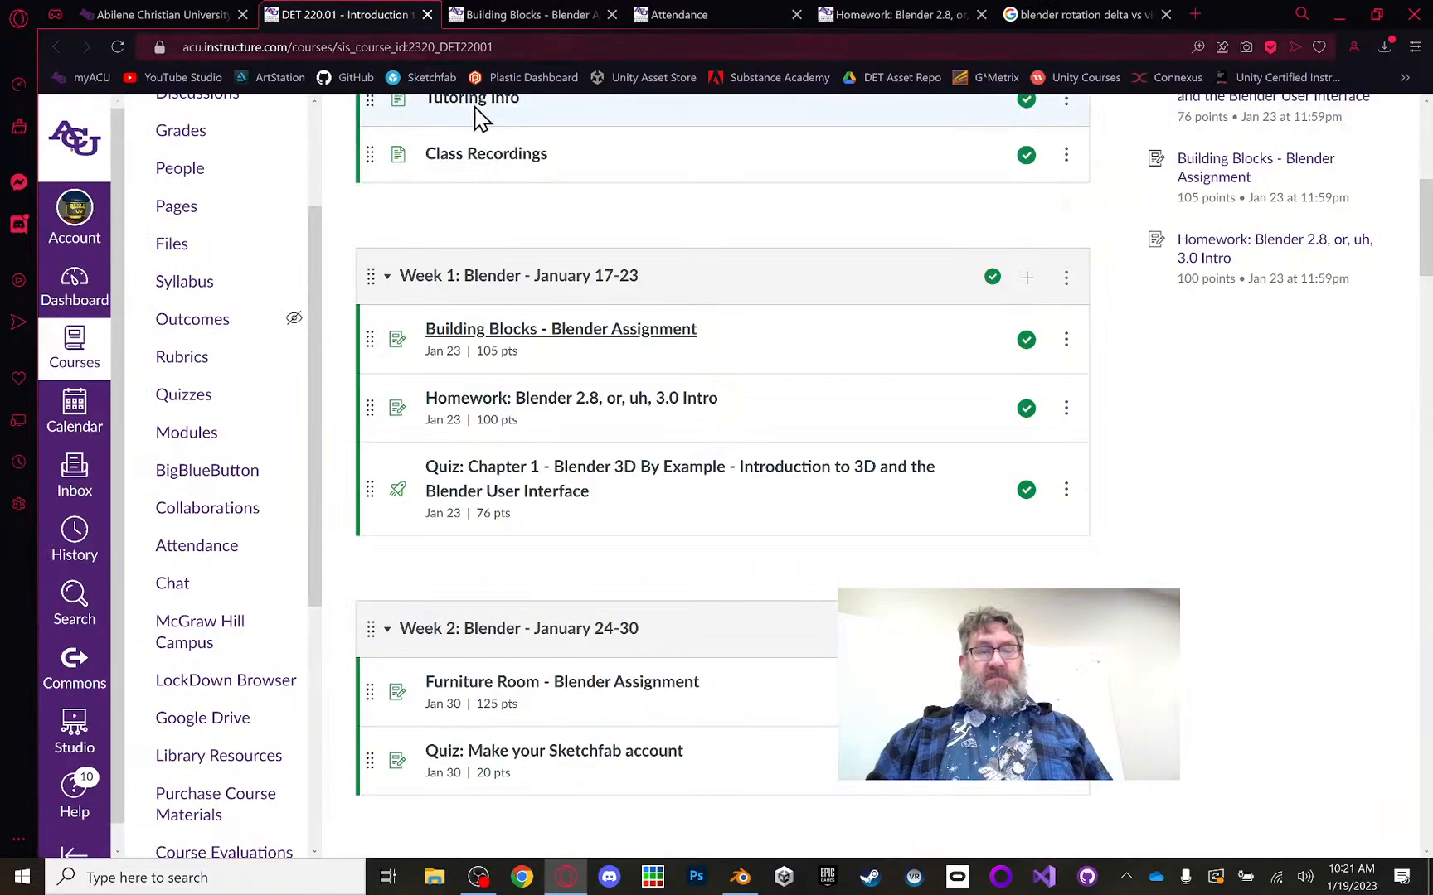
pyautogui.click(510, 16)
pyautogui.scroll(-5, 825, 381)
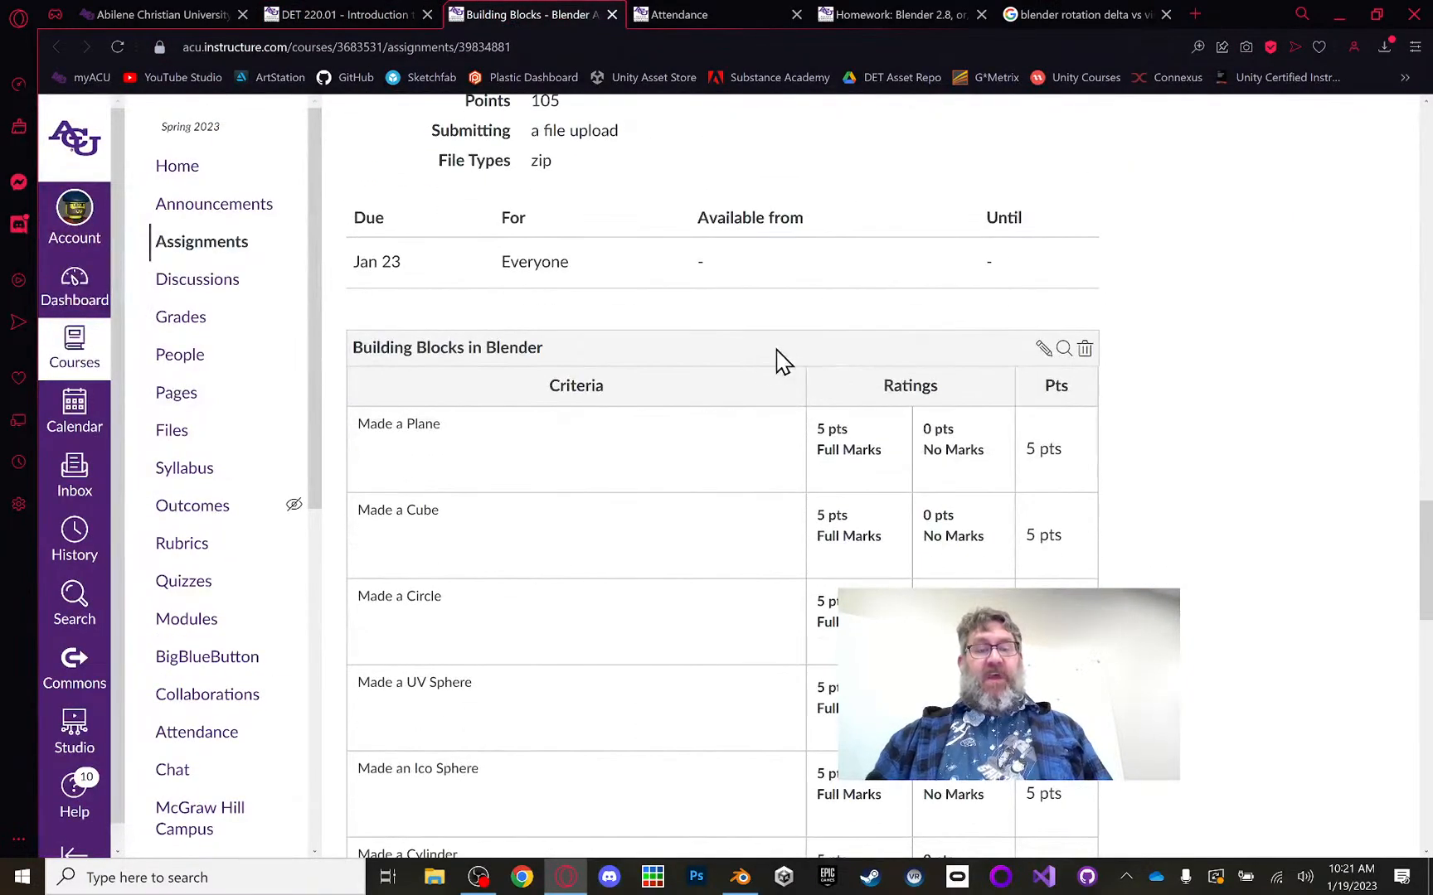
pyautogui.scroll(-2, 779, 361)
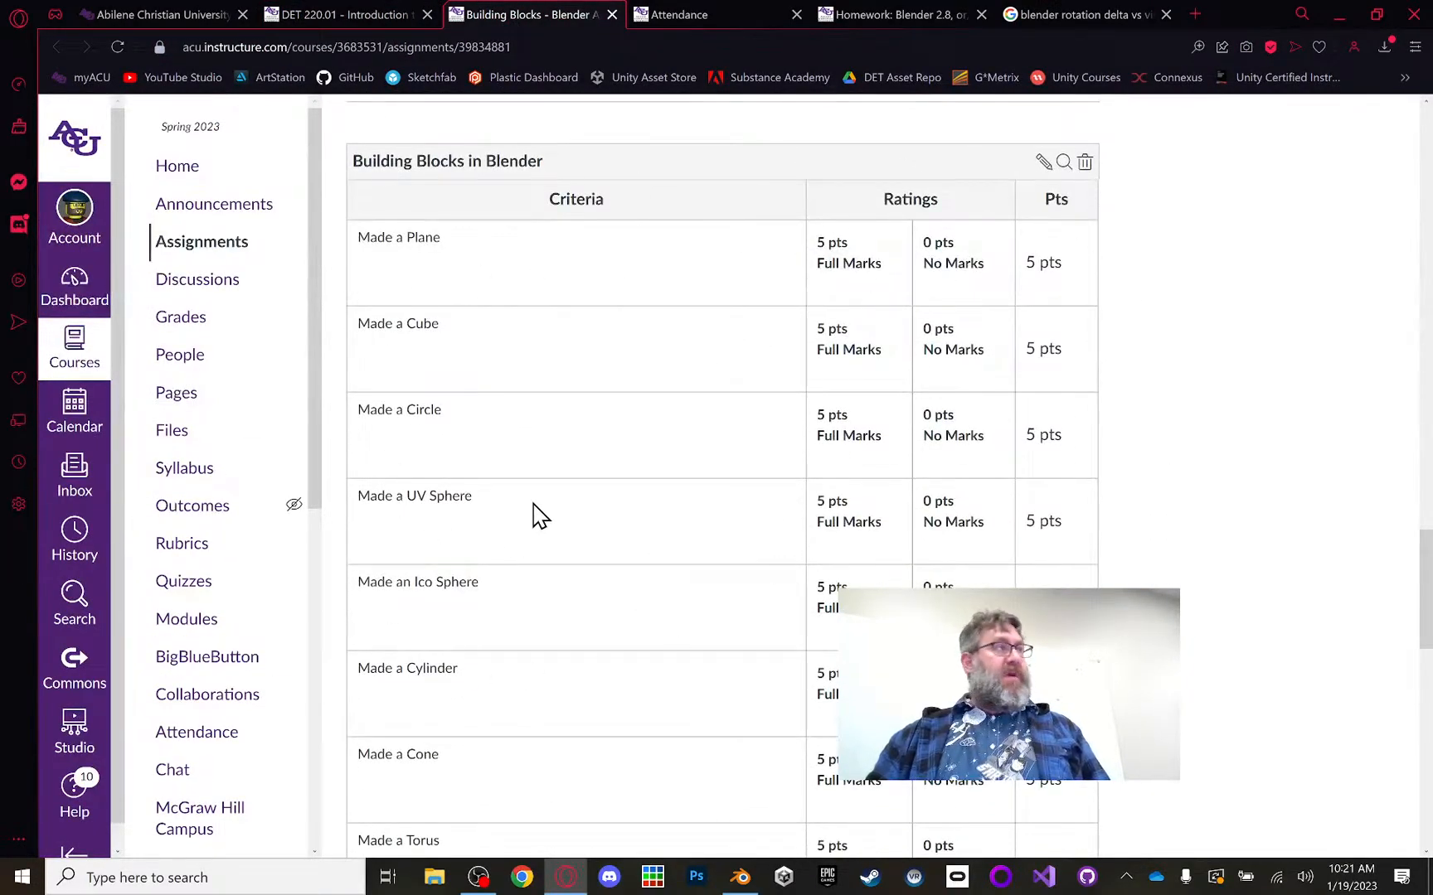
pyautogui.scroll(-1, 514, 647)
pyautogui.scroll(-2, 580, 598)
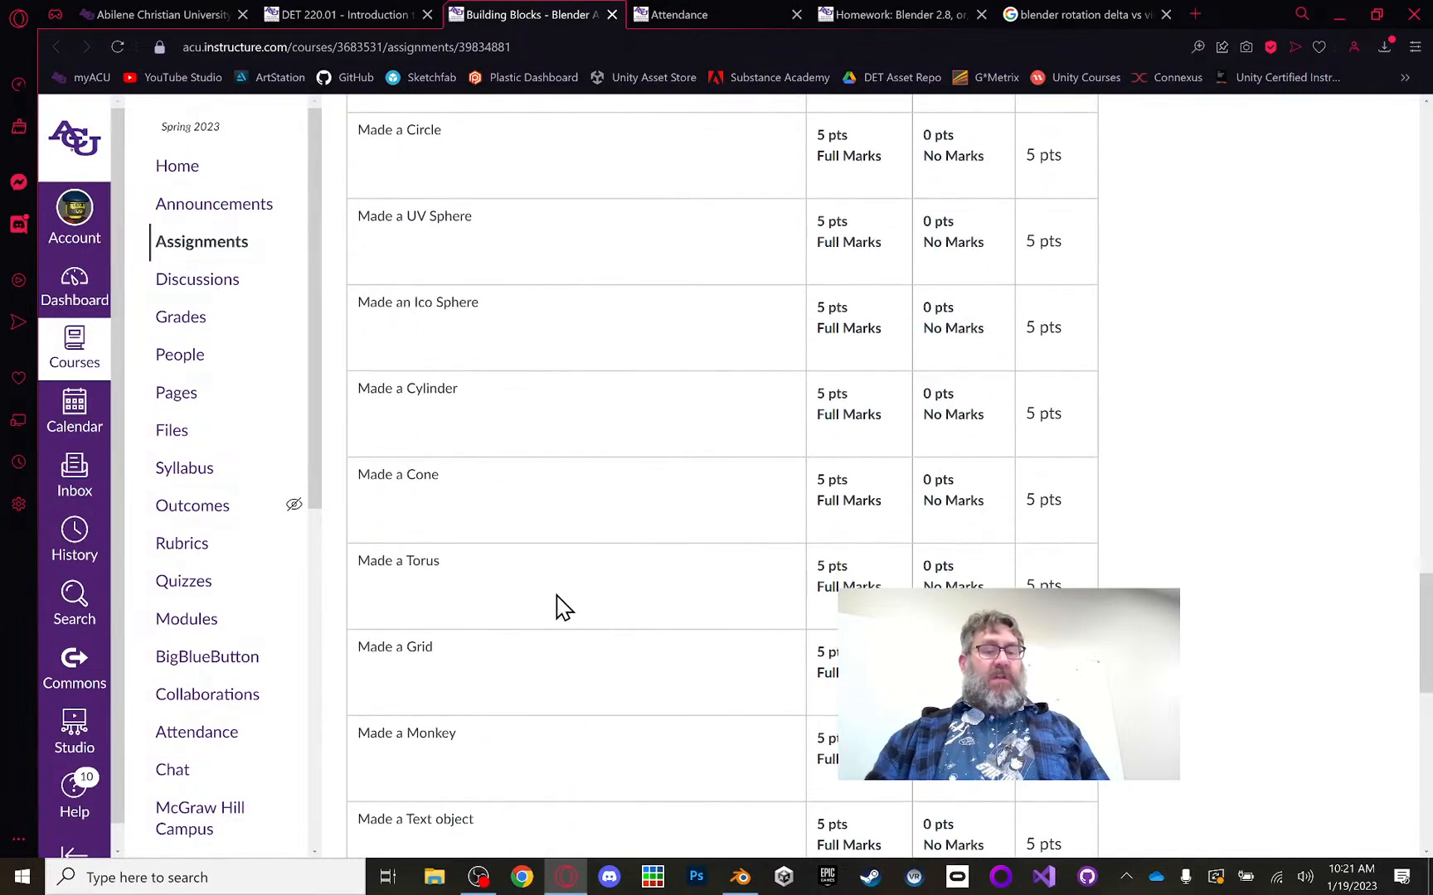
pyautogui.scroll(-3, 568, 597)
pyautogui.scroll(-2, 570, 591)
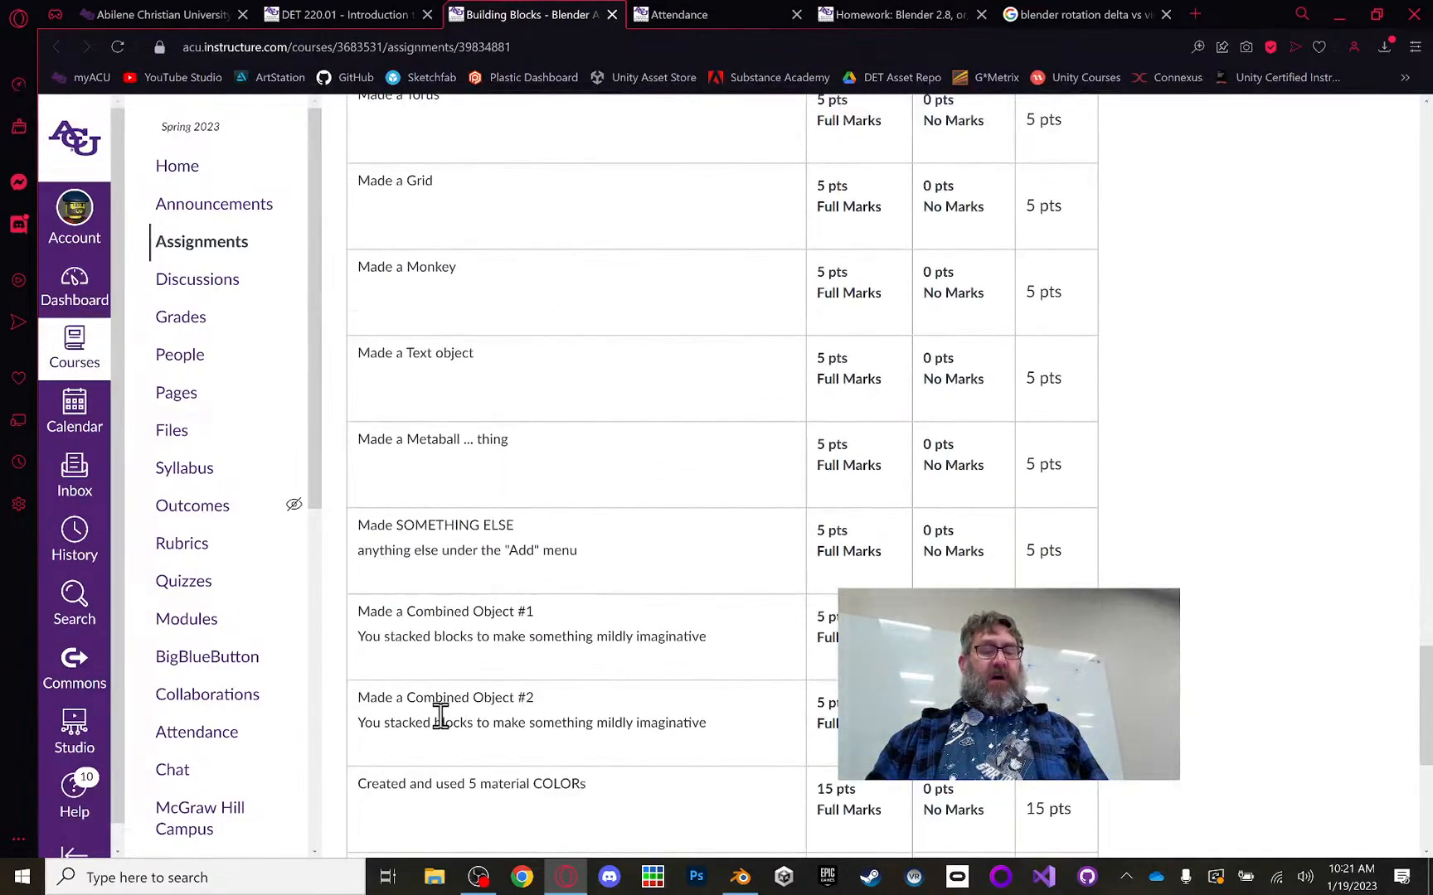
# Step: Examine the rubric's two Combined Object criteria, highlighting the text of Combined Object #1
pyautogui.scroll(-1, 583, 630)
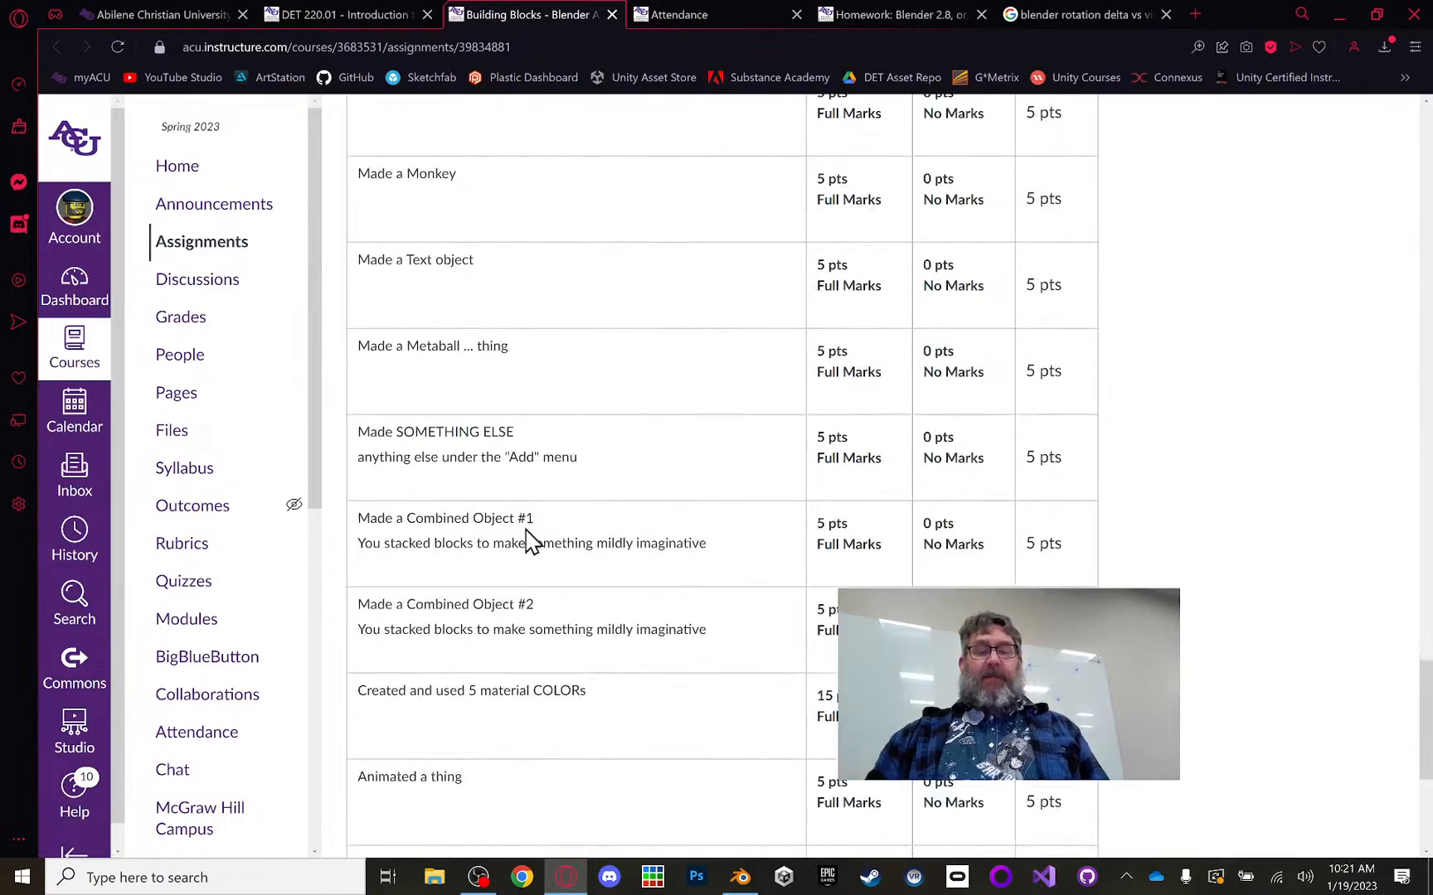
pyautogui.scroll(-1, 451, 539)
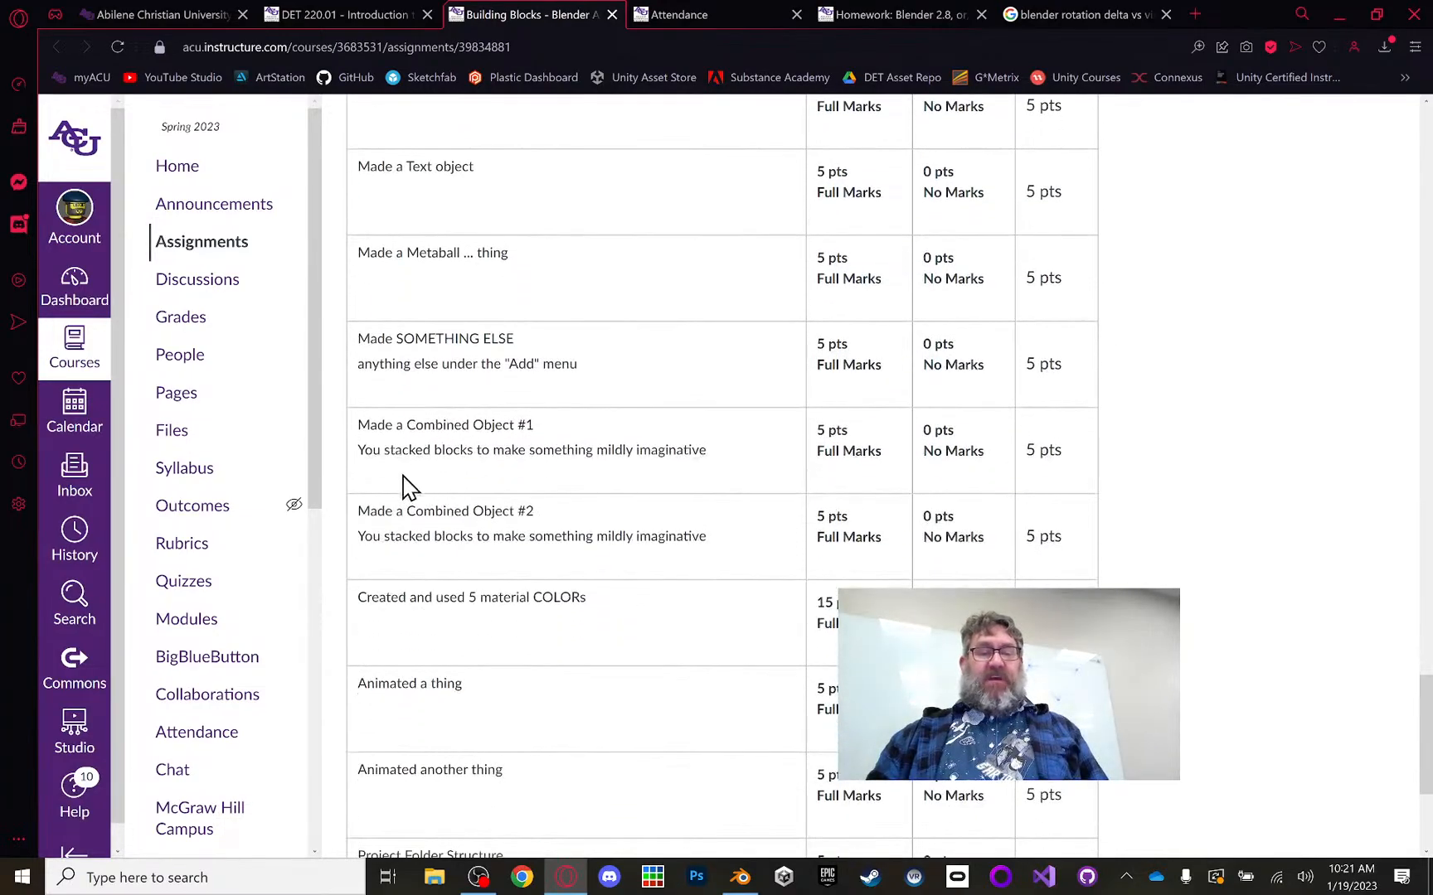
pyautogui.moveTo(357, 427); pyautogui.dragTo(594, 486)
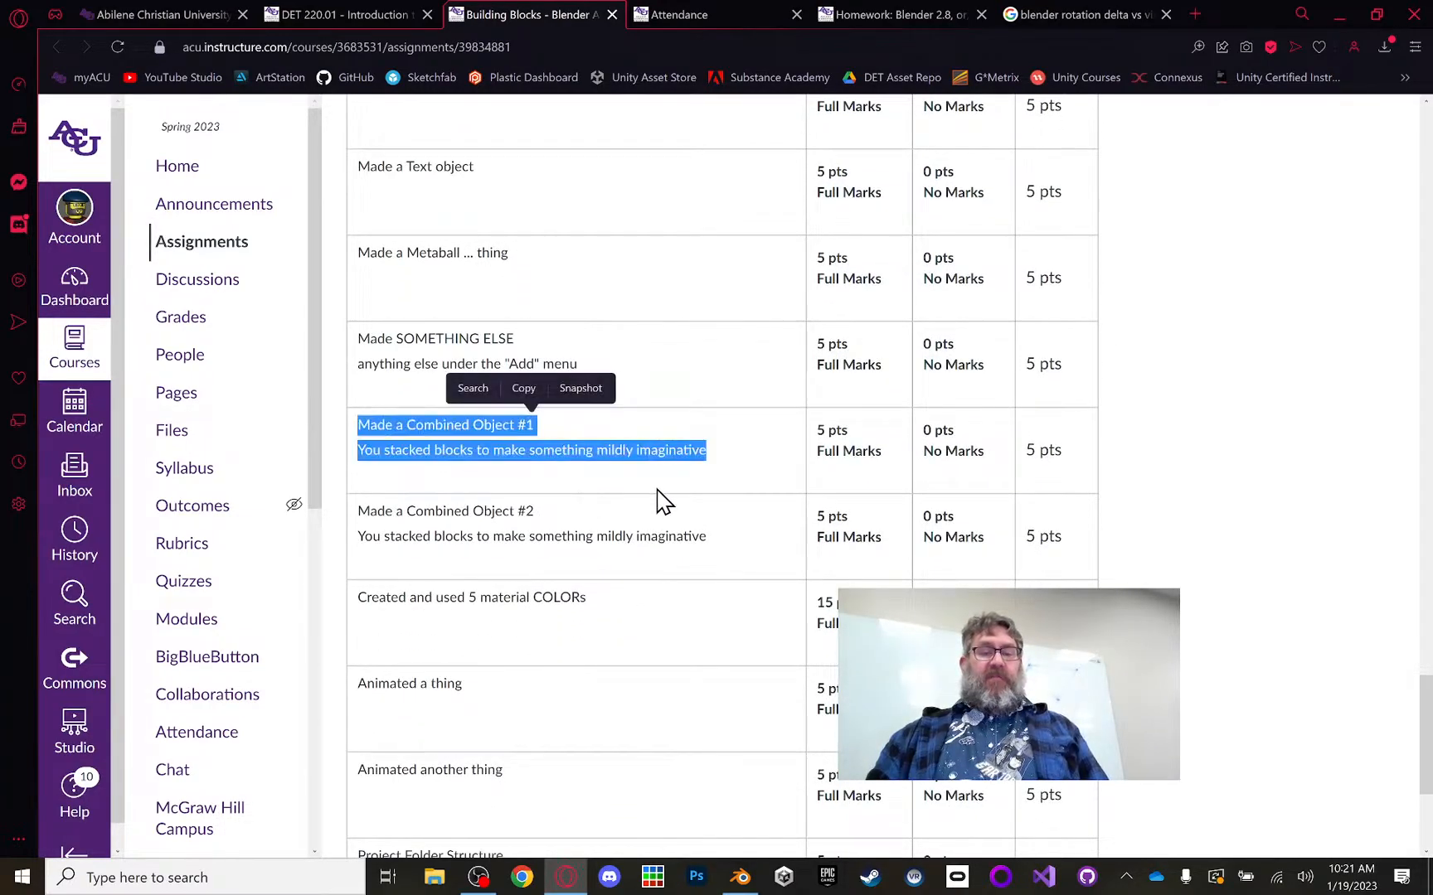
pyautogui.click(655, 490)
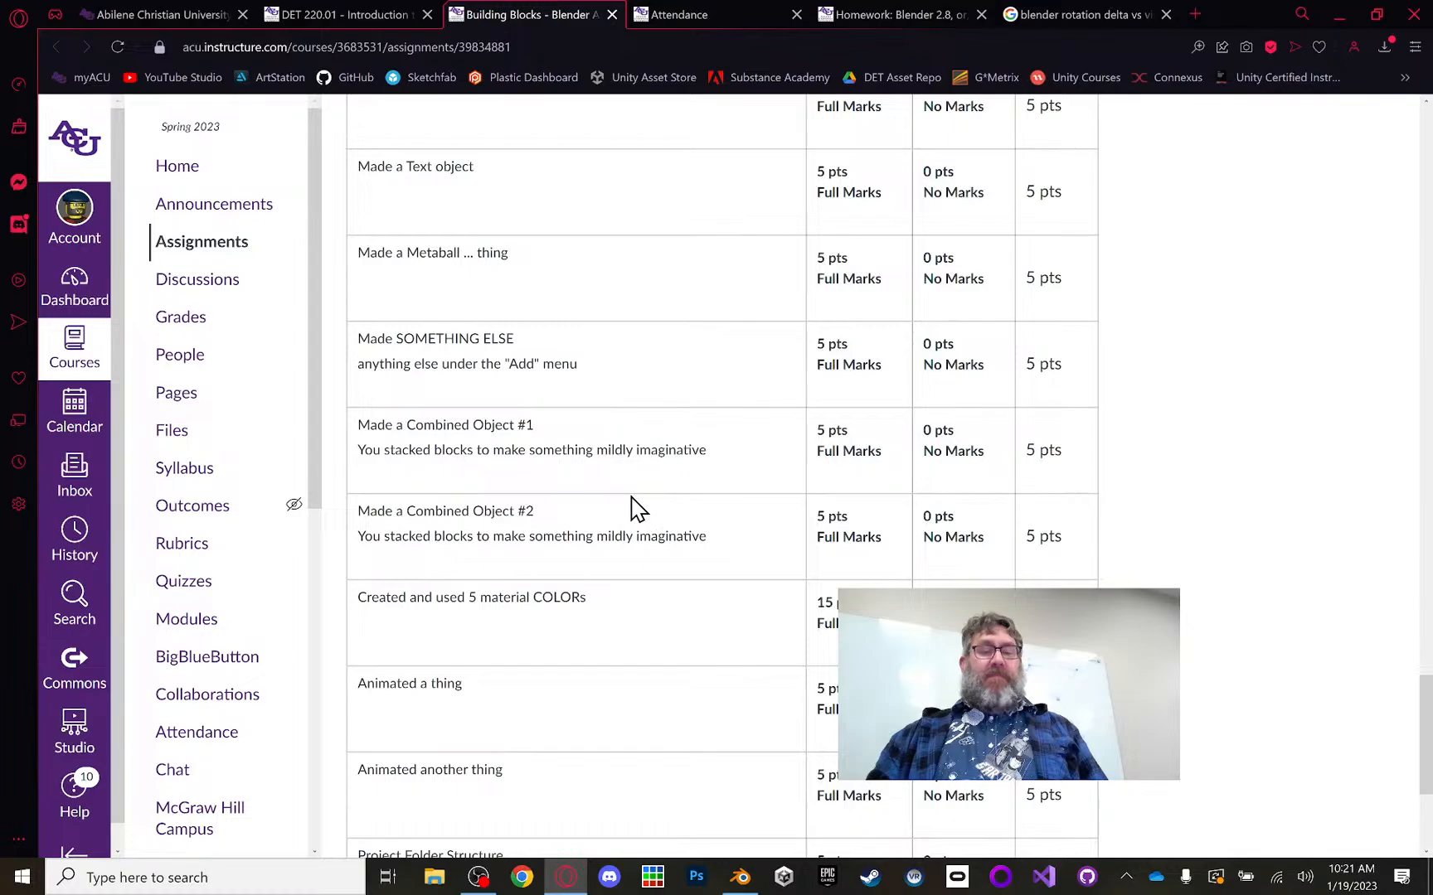
pyautogui.middleClick(597, 509)
pyautogui.middleClick(664, 472)
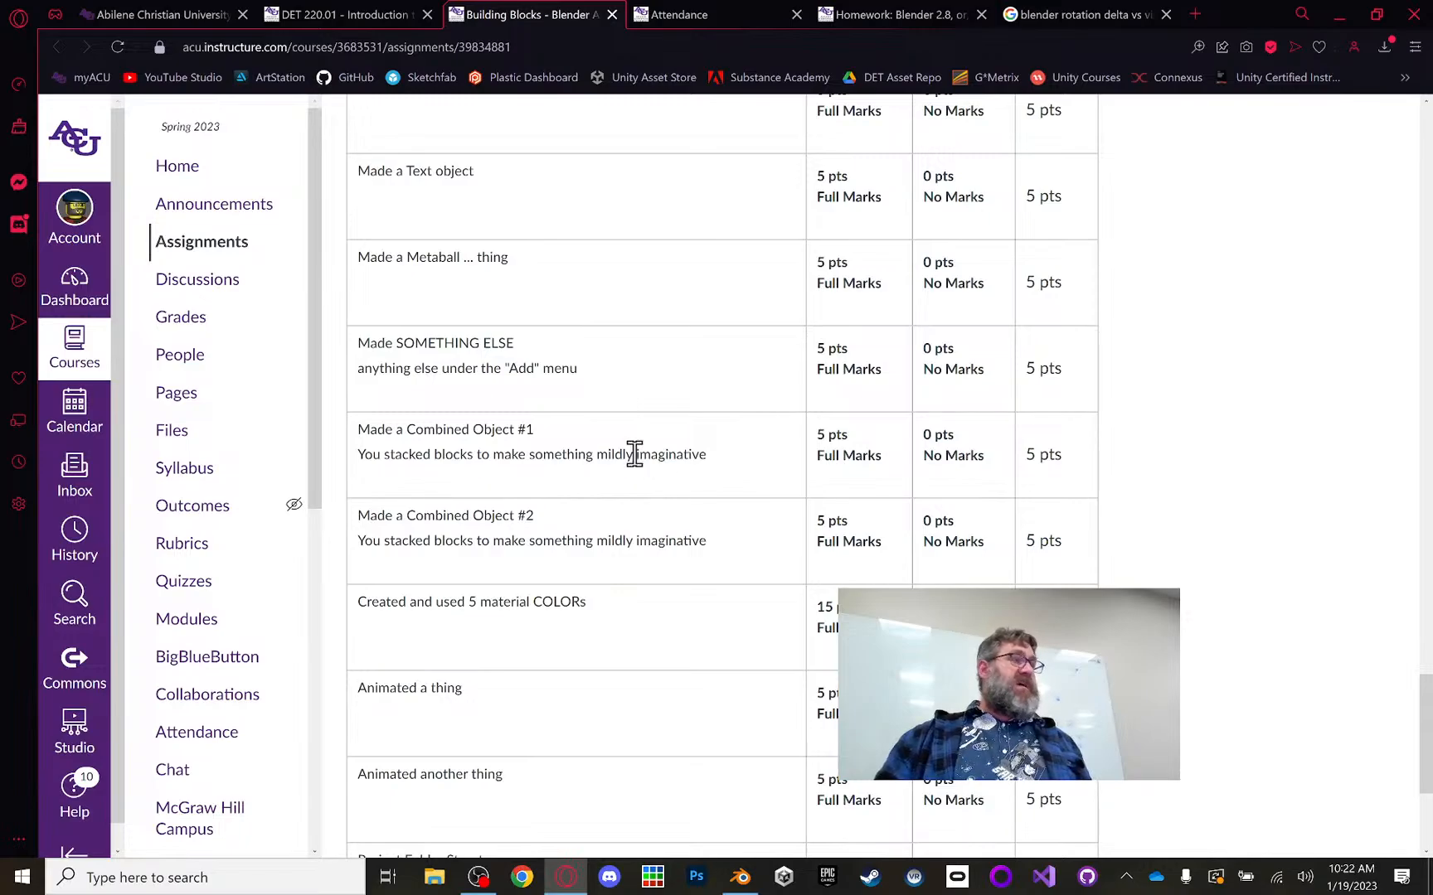
# Step: Return to Blender, select all the scene's objects and move them about 200 m along the local Y axis, then deselect them
pyautogui.click(740, 880)
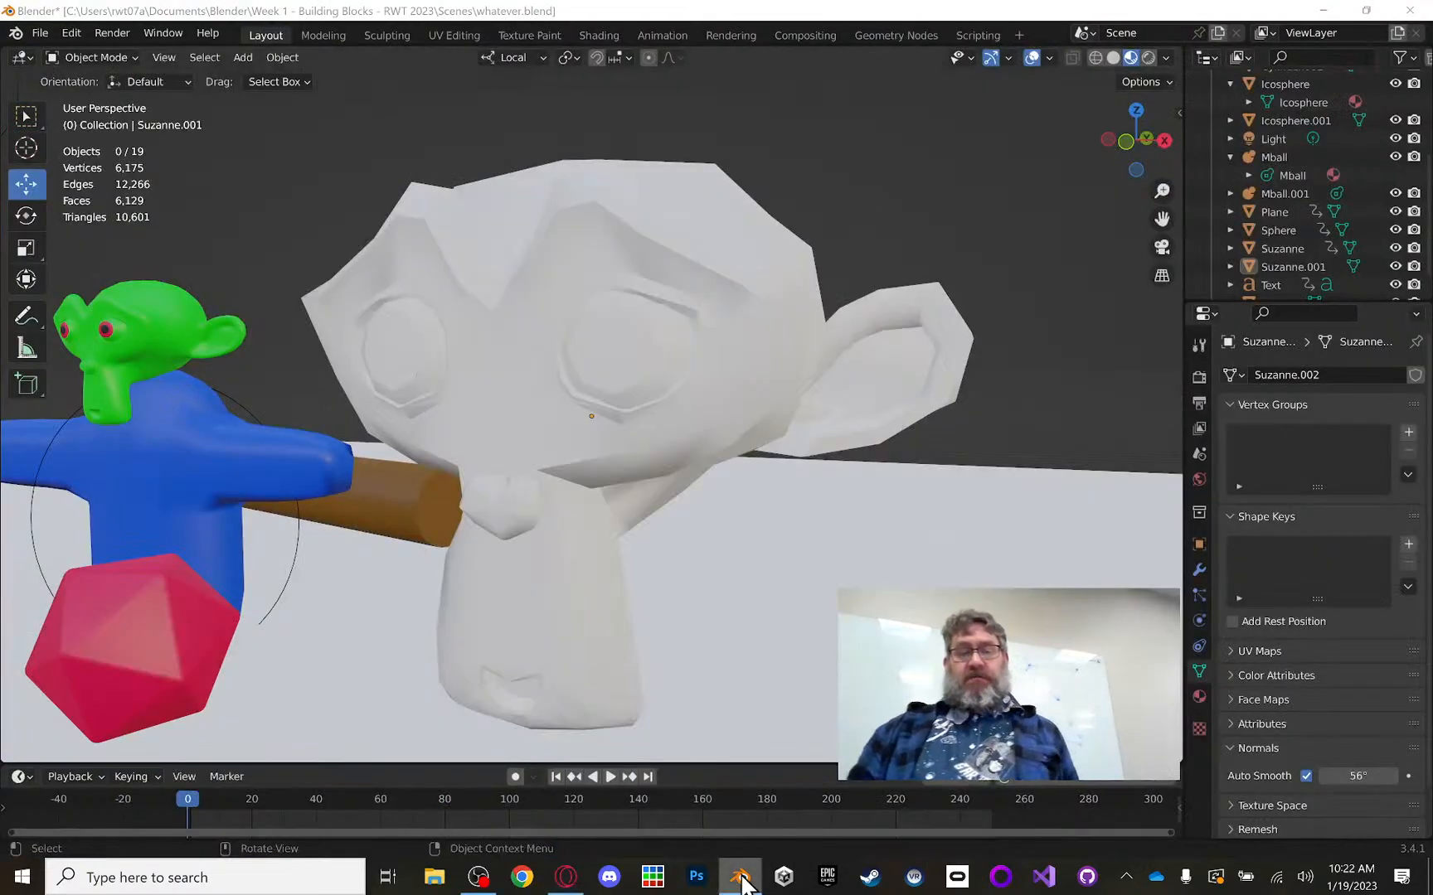
pyautogui.rightClick(741, 882)
pyautogui.moveTo(690, 317); pyautogui.dragTo(640, 356, button='middle')
pyautogui.scroll(3, 640, 357)
pyautogui.scroll(-10, 646, 367)
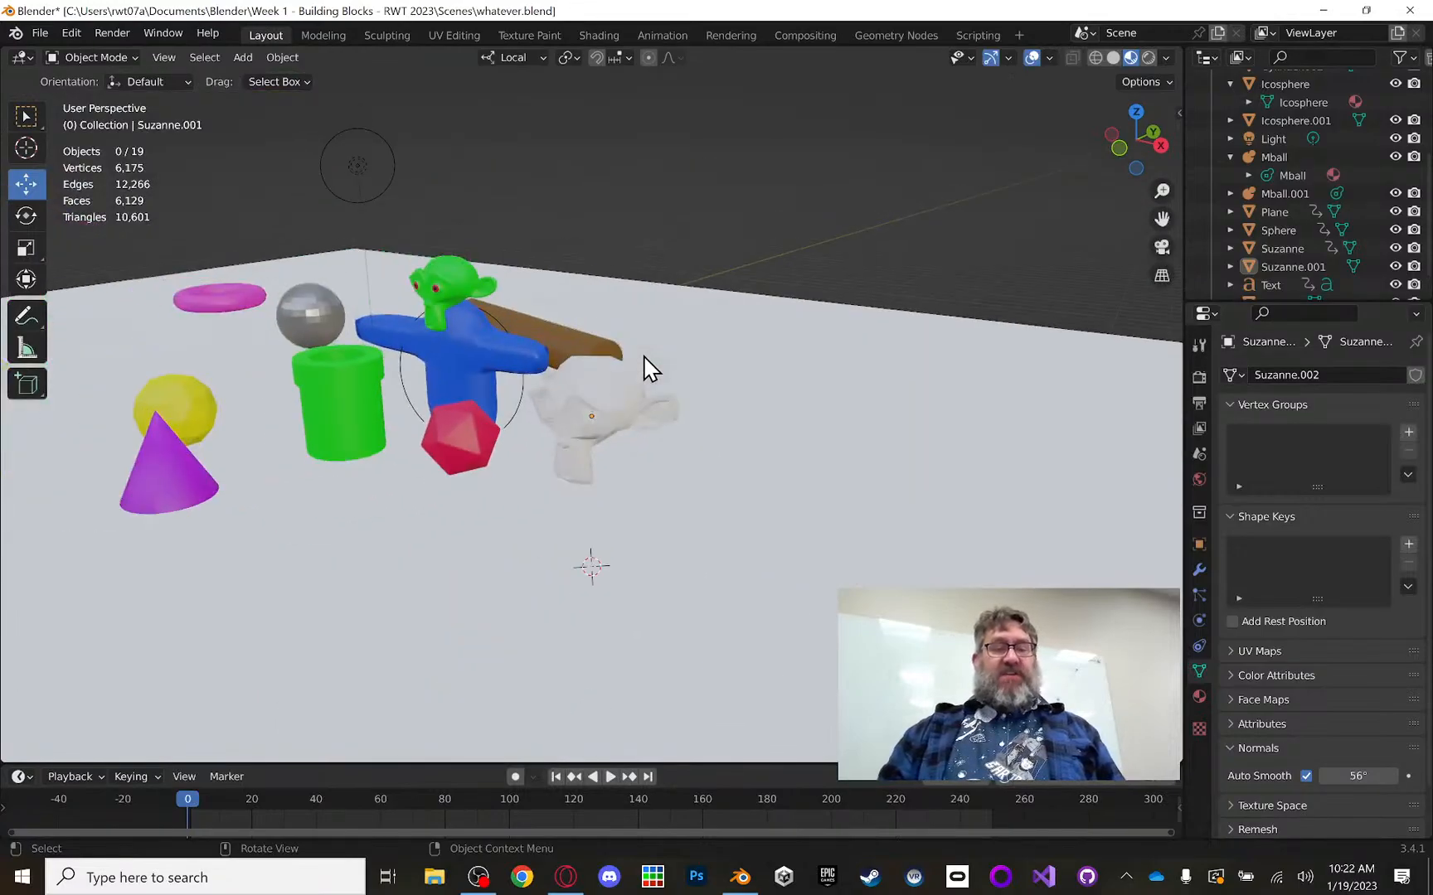
pyautogui.scroll(-2, 606, 367)
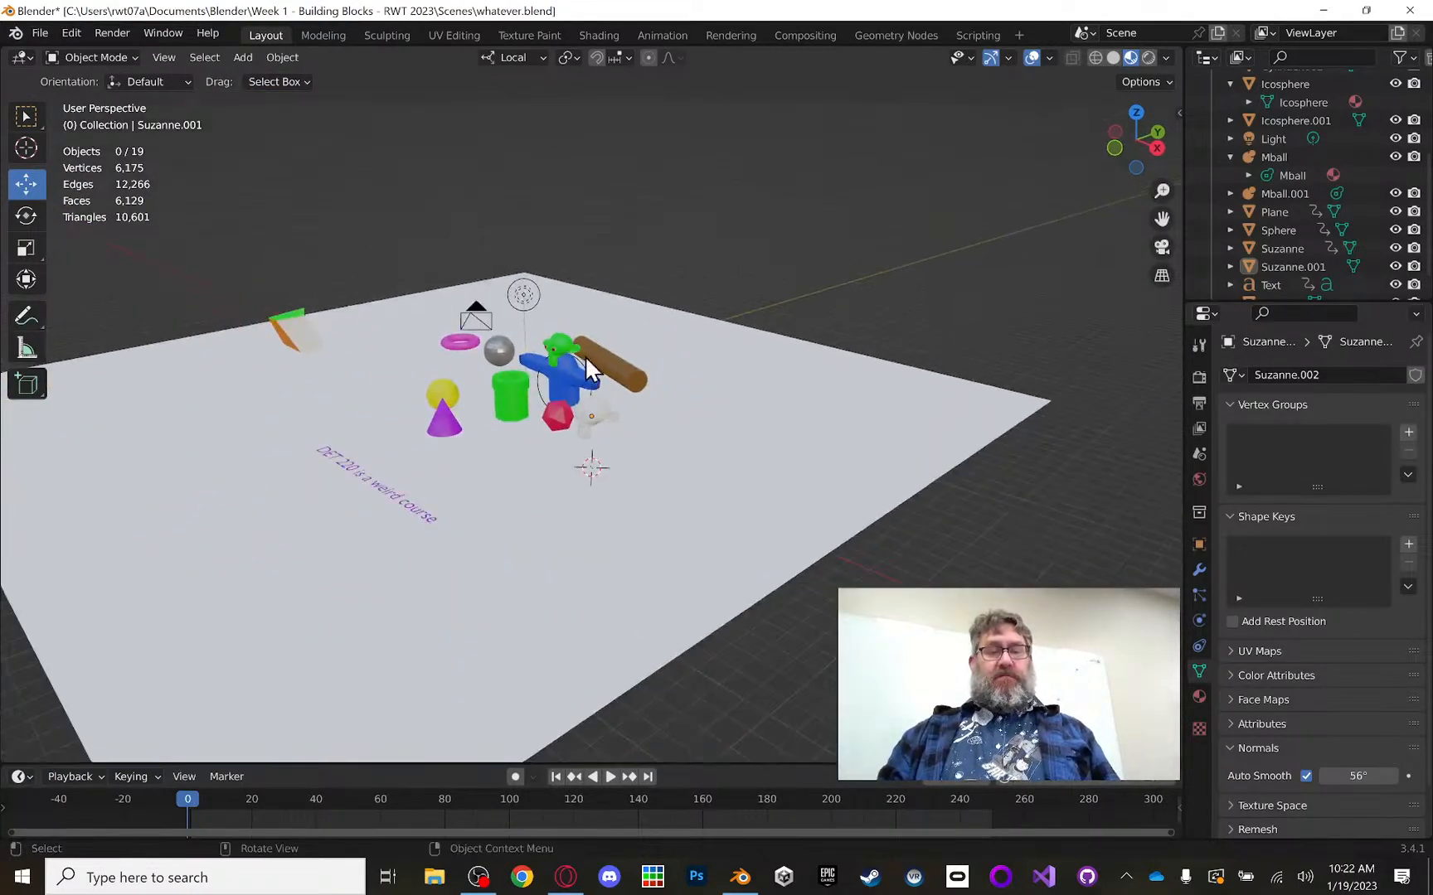
pyautogui.moveTo(585, 355); pyautogui.dragTo(620, 358, button='middle')
pyautogui.moveTo(885, 189); pyautogui.dragTo(99, 595)
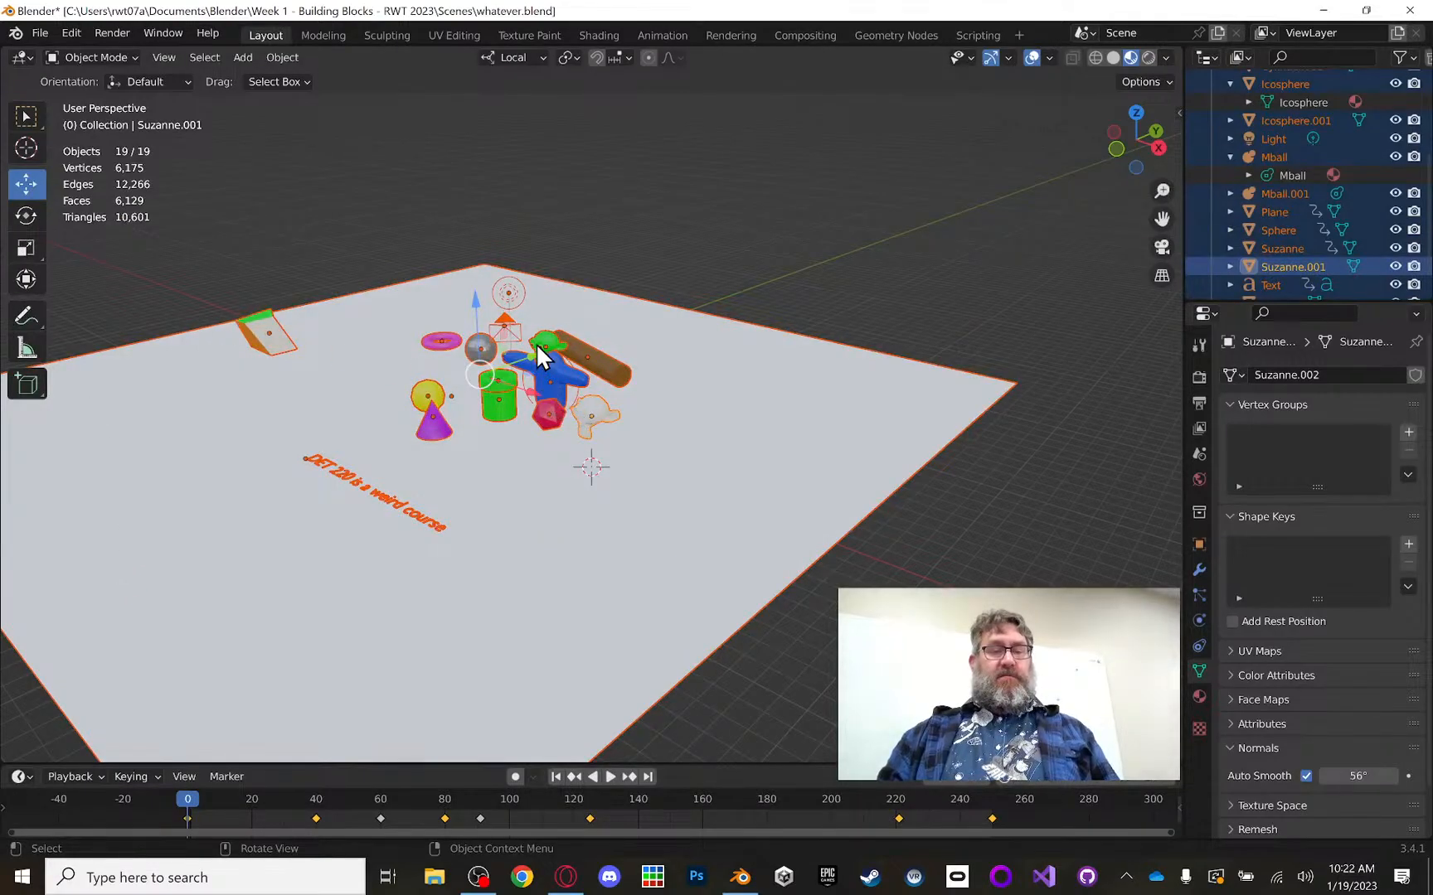
pyautogui.moveTo(532, 351); pyautogui.dragTo(37, 148)
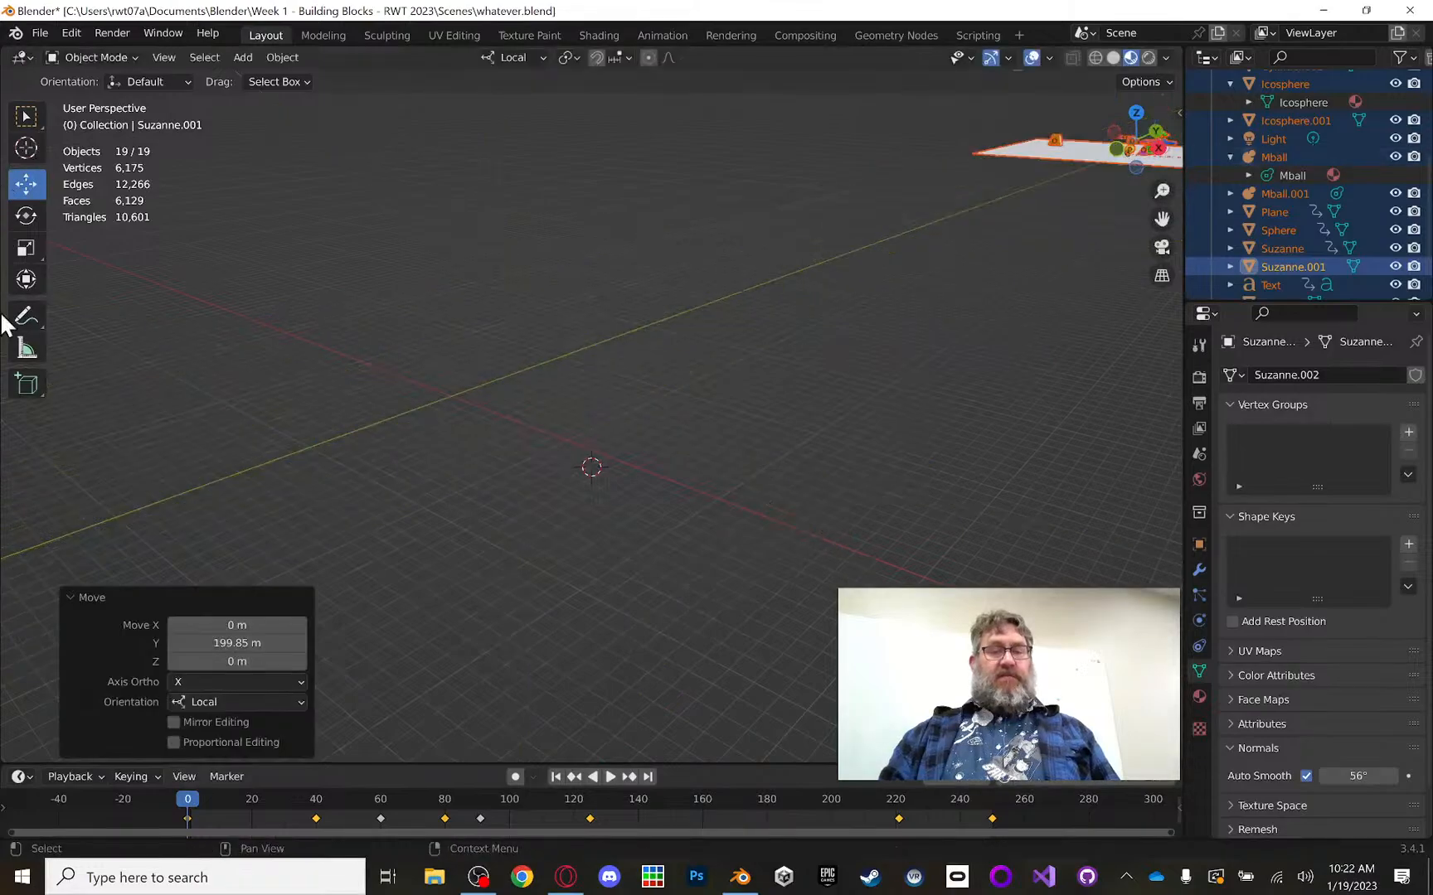
pyautogui.click(314, 316)
pyautogui.scroll(-1, 317, 314)
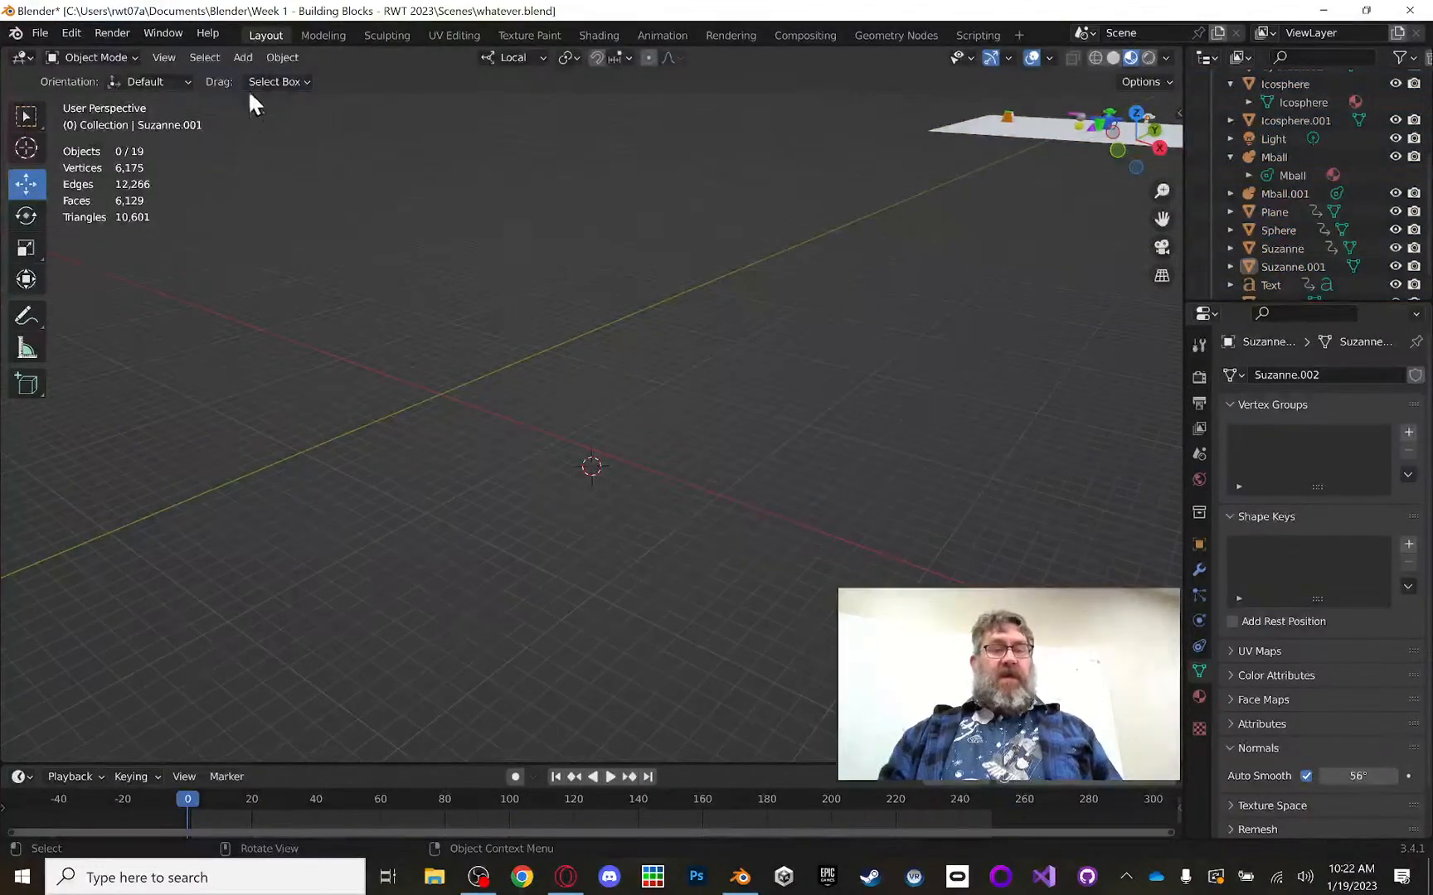
# Step: Add a UV sphere with a 1 m radius at the 3D cursor in the cleared area
pyautogui.click(243, 57)
pyautogui.moveTo(264, 77)
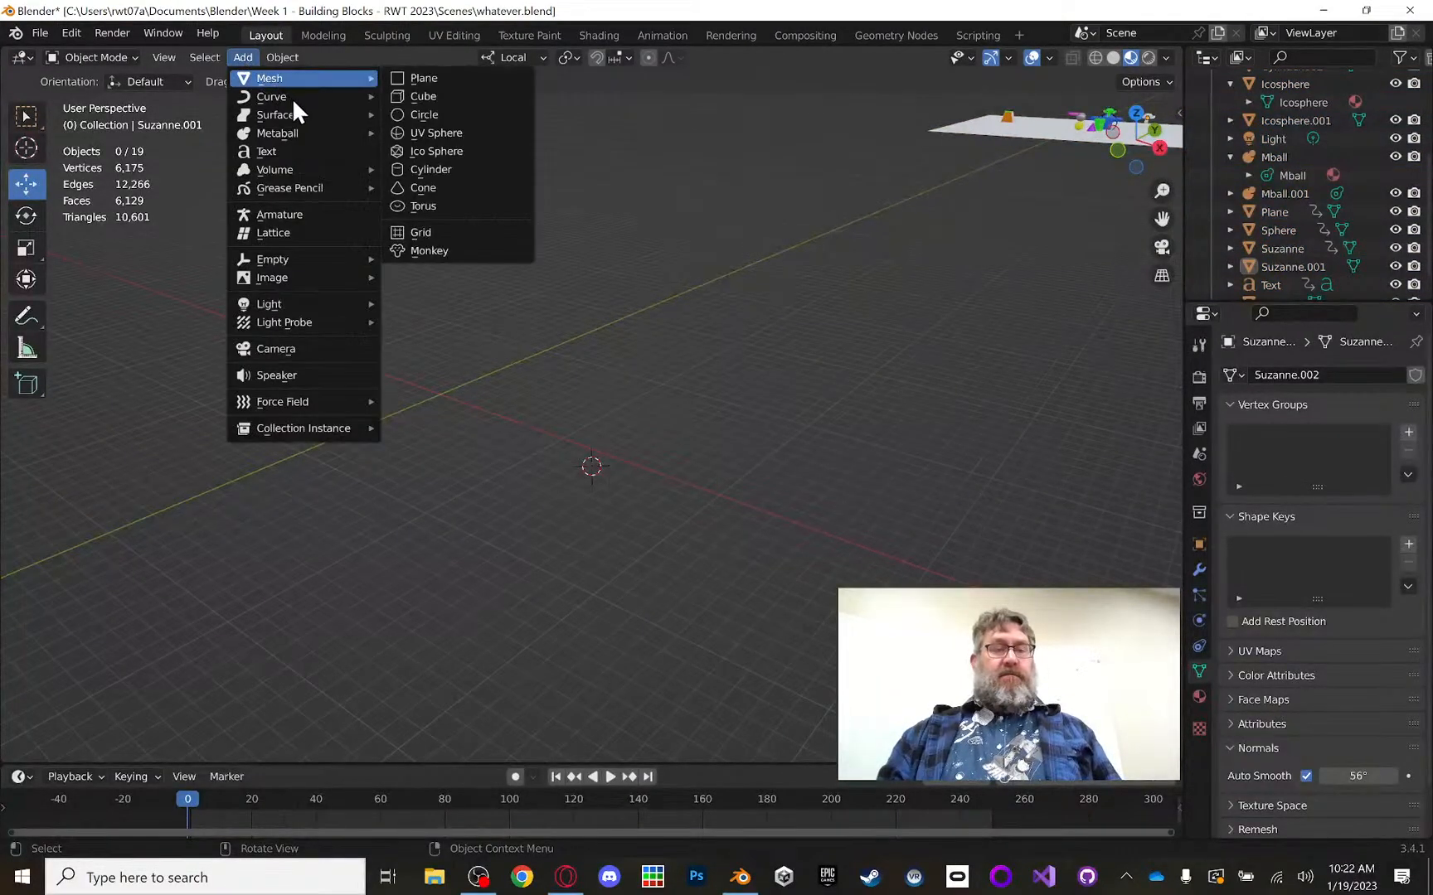
pyautogui.click(461, 134)
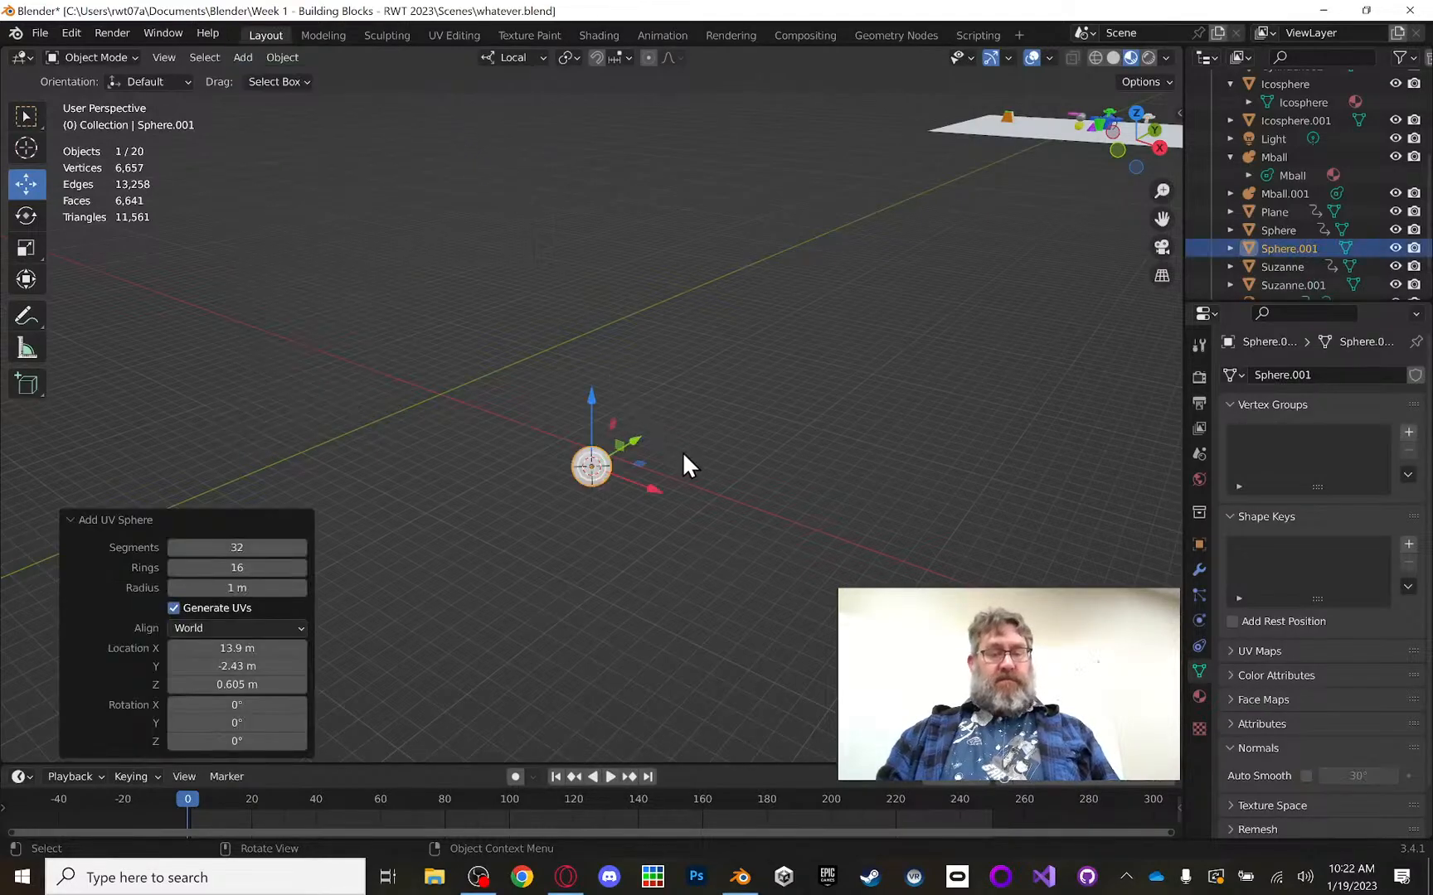
pyautogui.press('KP_Decimal')
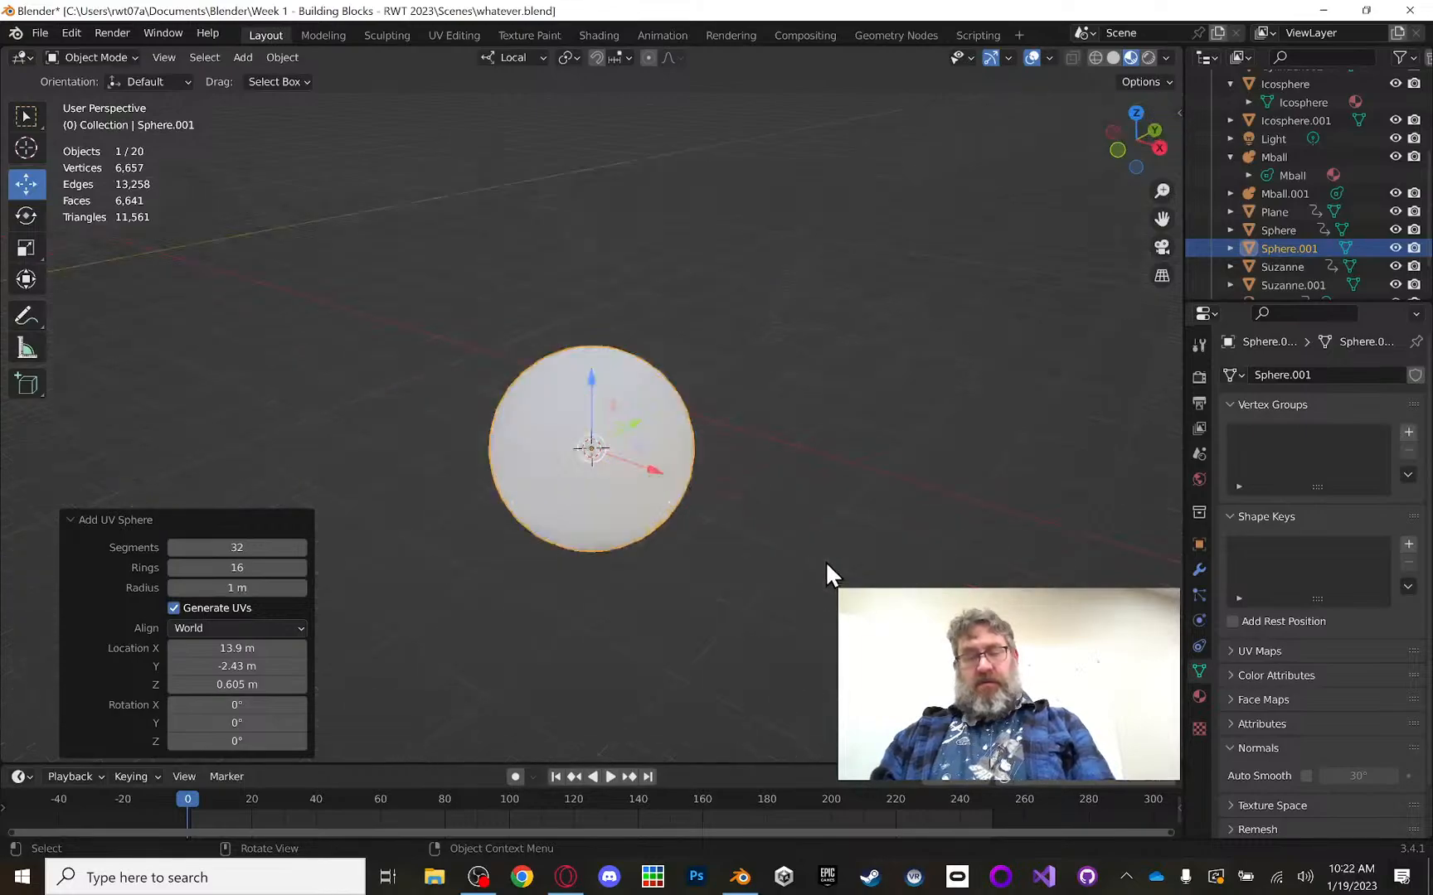
# Step: Add a 2 m deep cone at the 3D cursor, overlapping the new sphere, then deselect it
pyautogui.click(242, 56)
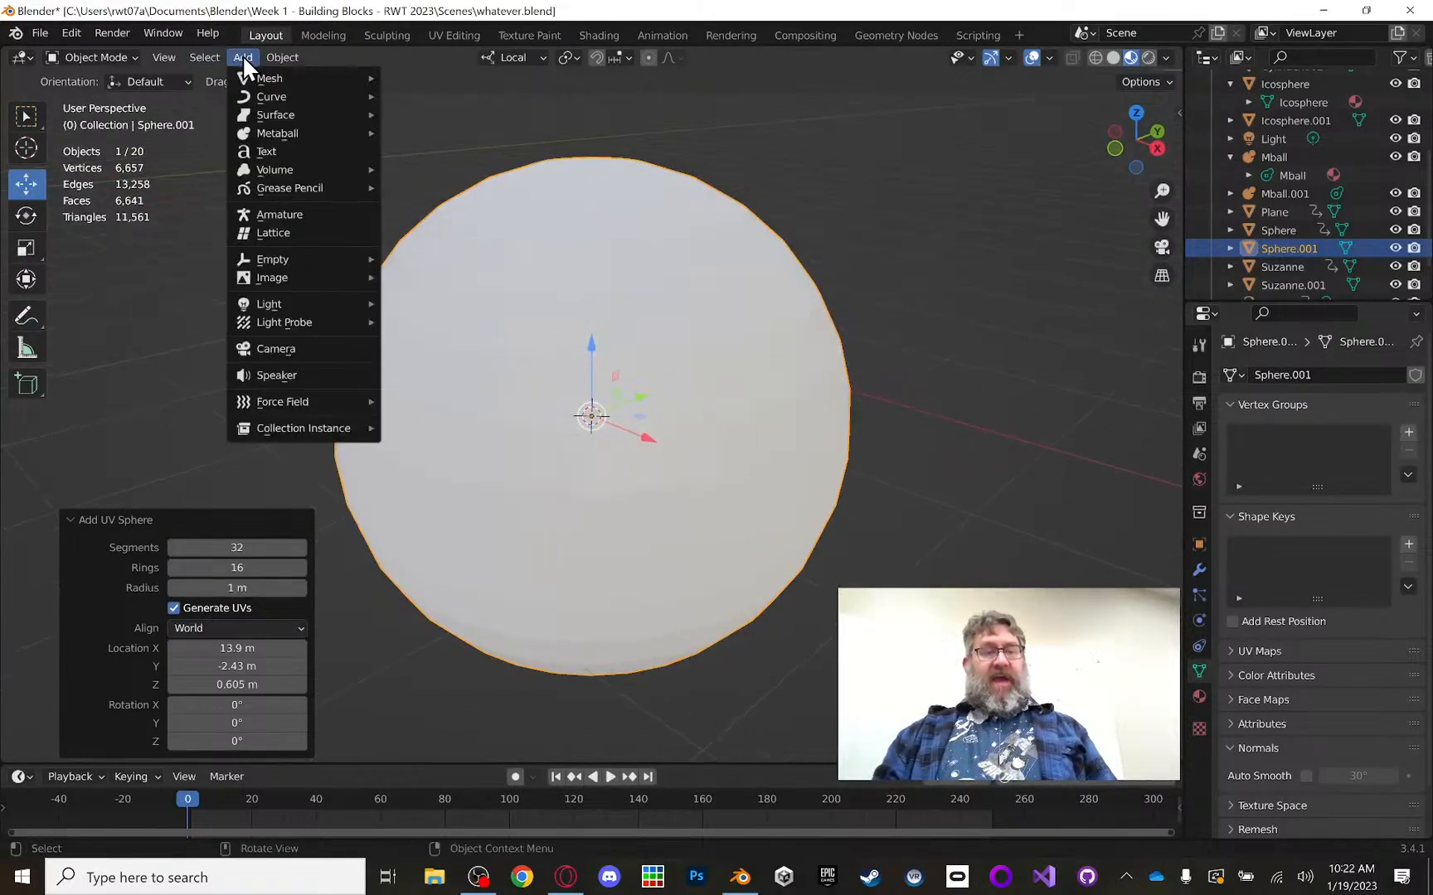
pyautogui.moveTo(320, 82)
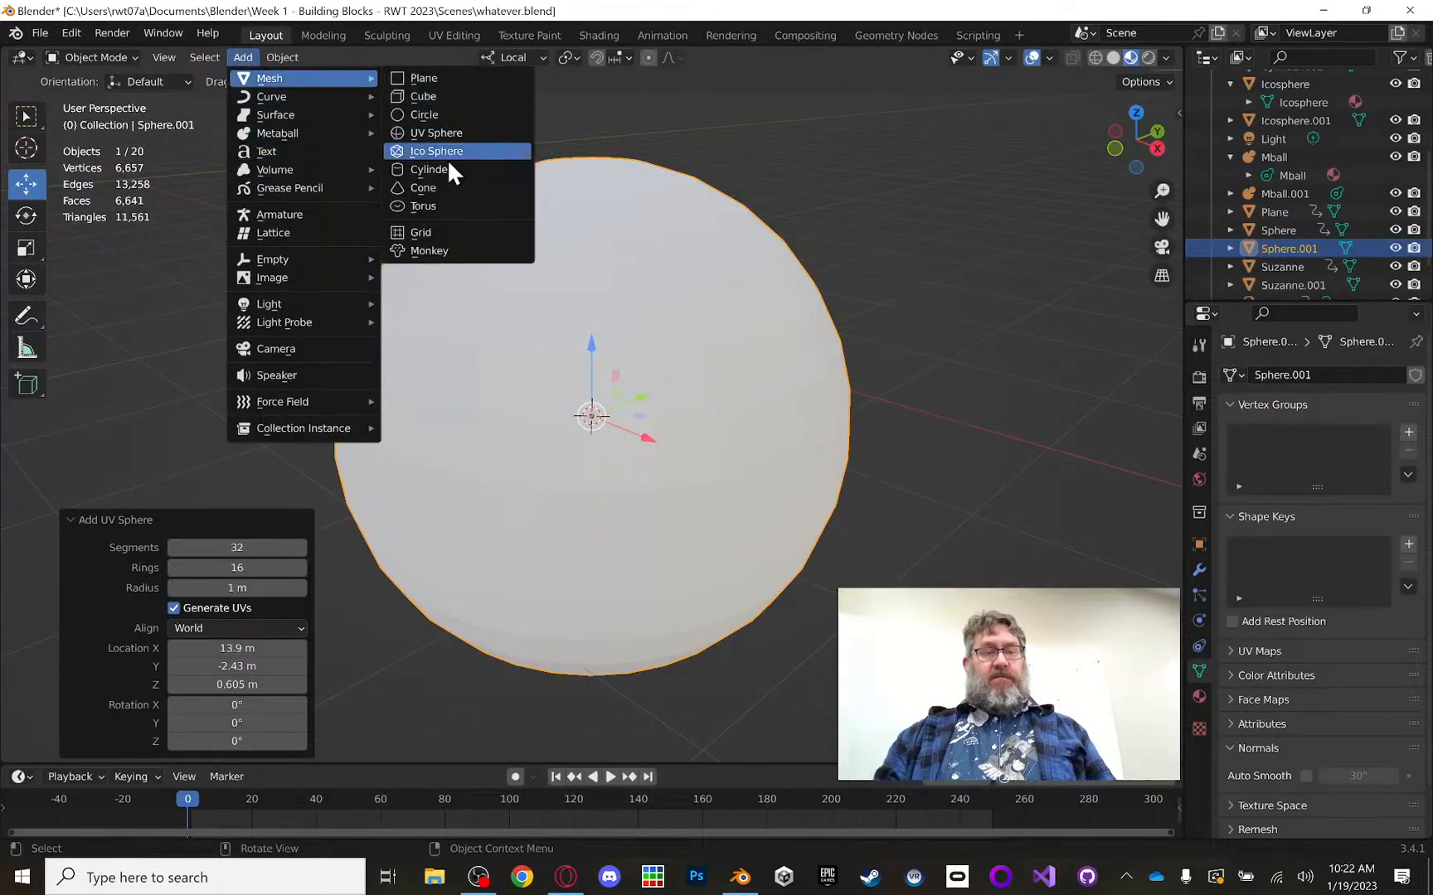
pyautogui.click(452, 188)
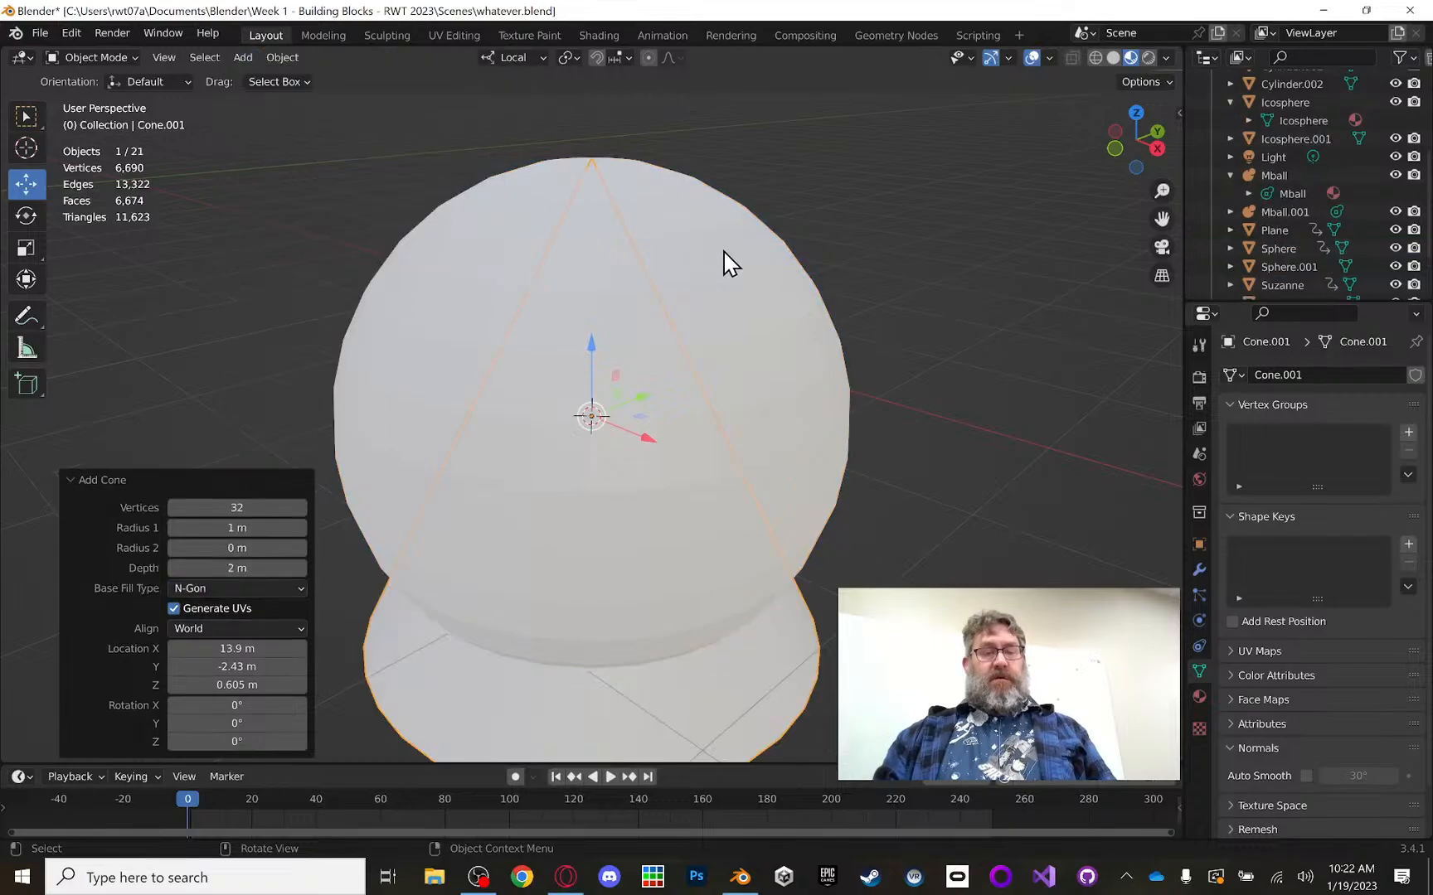
pyautogui.scroll(-3, 753, 194)
pyautogui.moveTo(749, 214); pyautogui.dragTo(728, 245, button='middle')
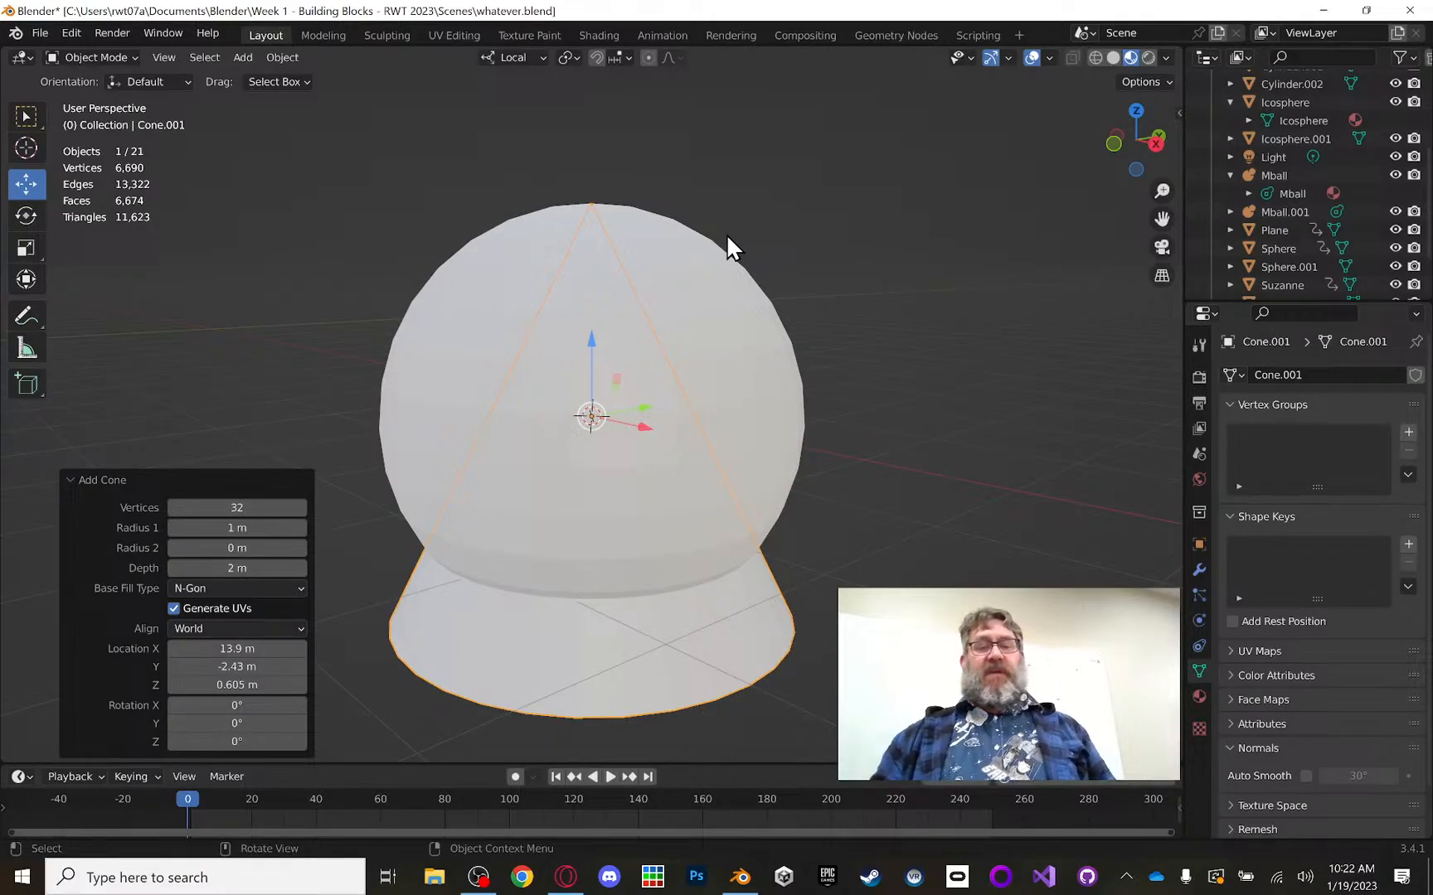
pyautogui.click(877, 234)
pyautogui.moveTo(847, 228)
pyautogui.mouseDown(button='middle')
pyautogui.moveTo(863, 247)
pyautogui.moveTo(831, 213)
pyautogui.mouseUp(button='middle')
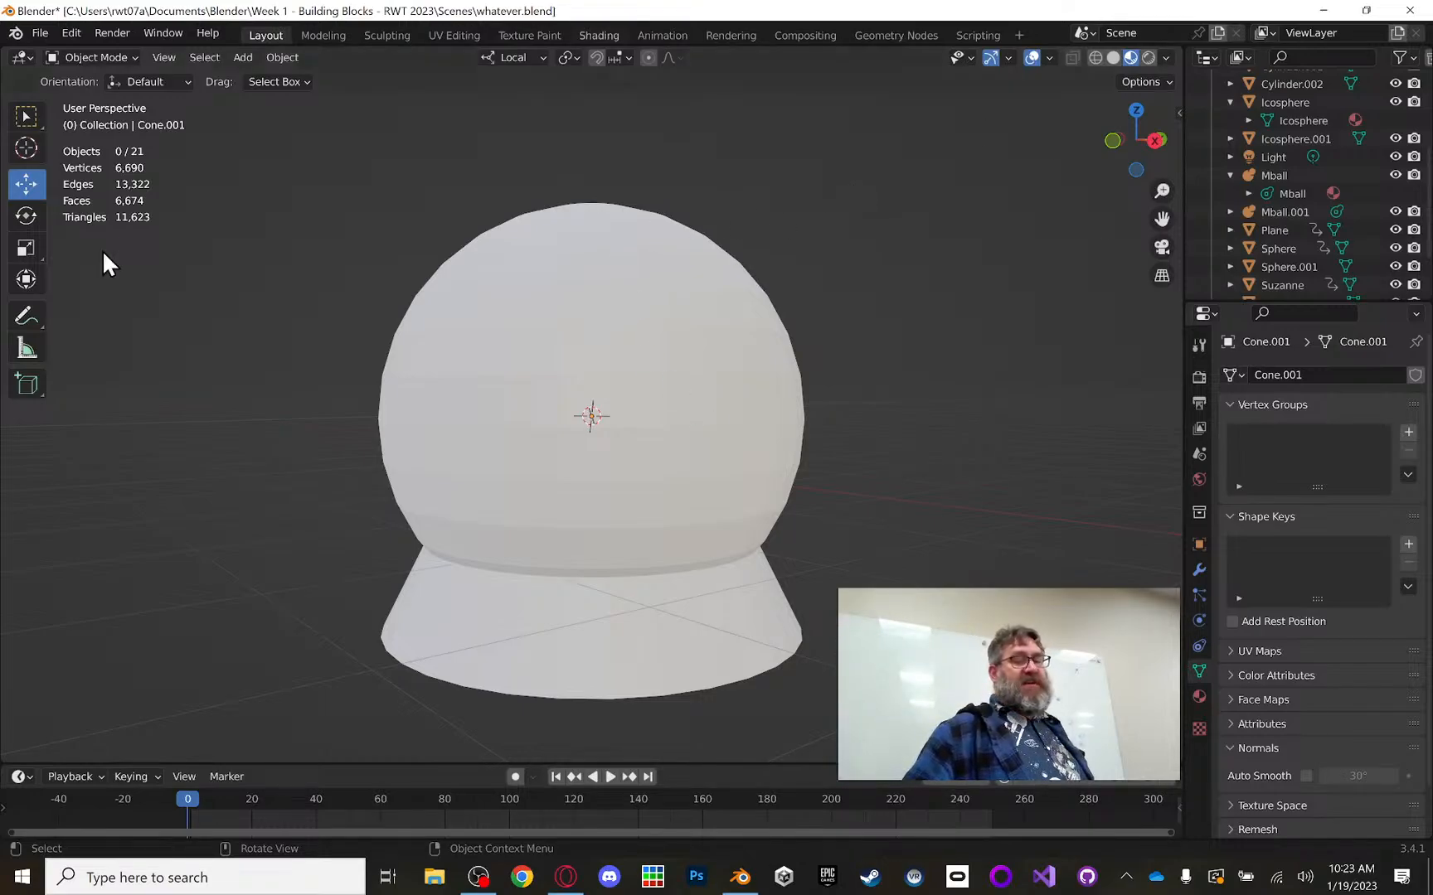
# Step: Switch to the browser and review the rubric's Combined Object criteria and the remaining rows through the extra credit
pyautogui.click(566, 879)
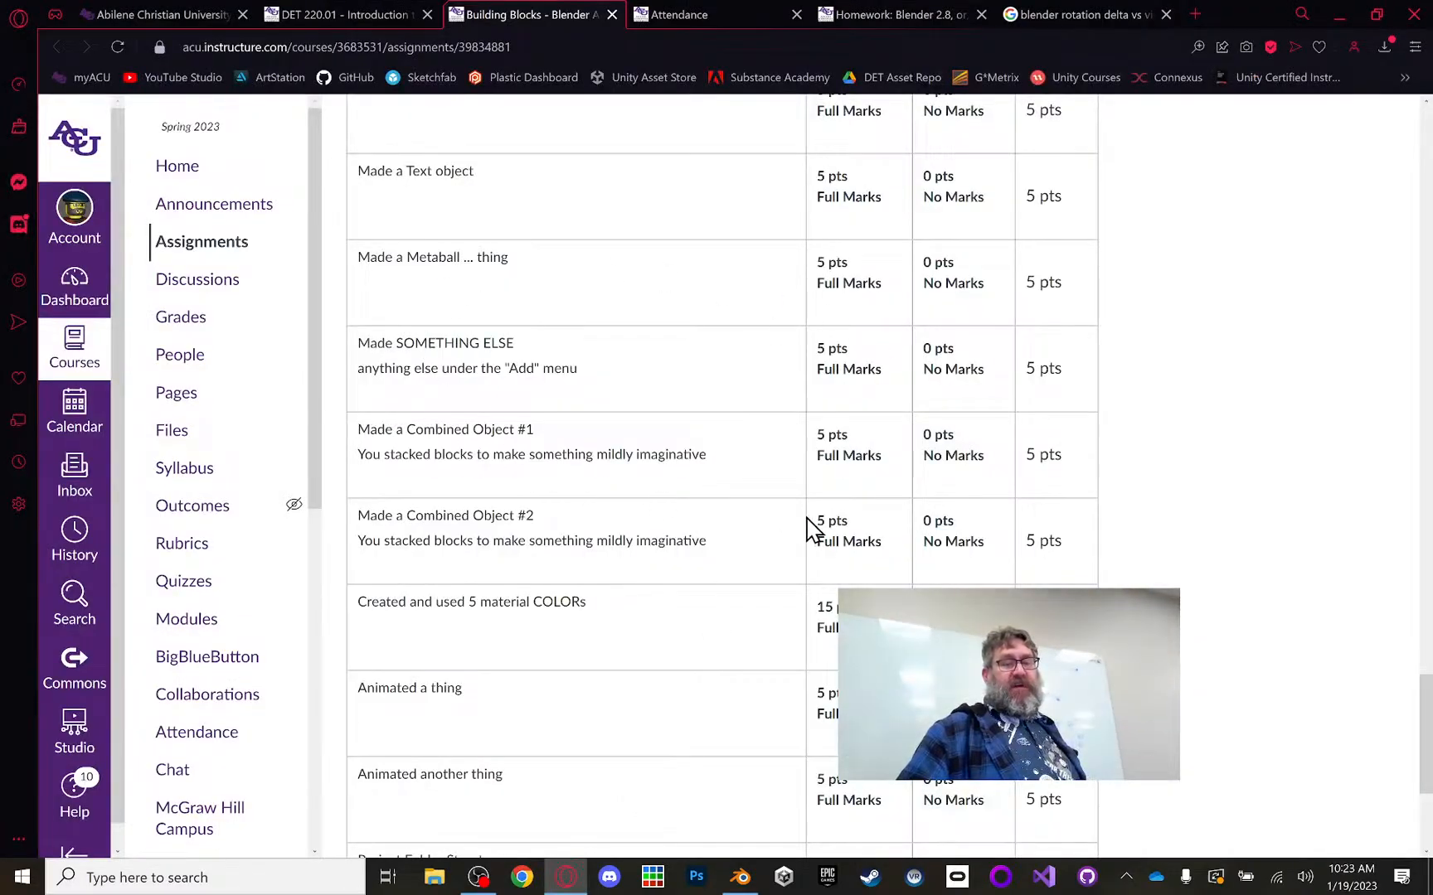
pyautogui.moveTo(728, 569); pyautogui.dragTo(359, 444)
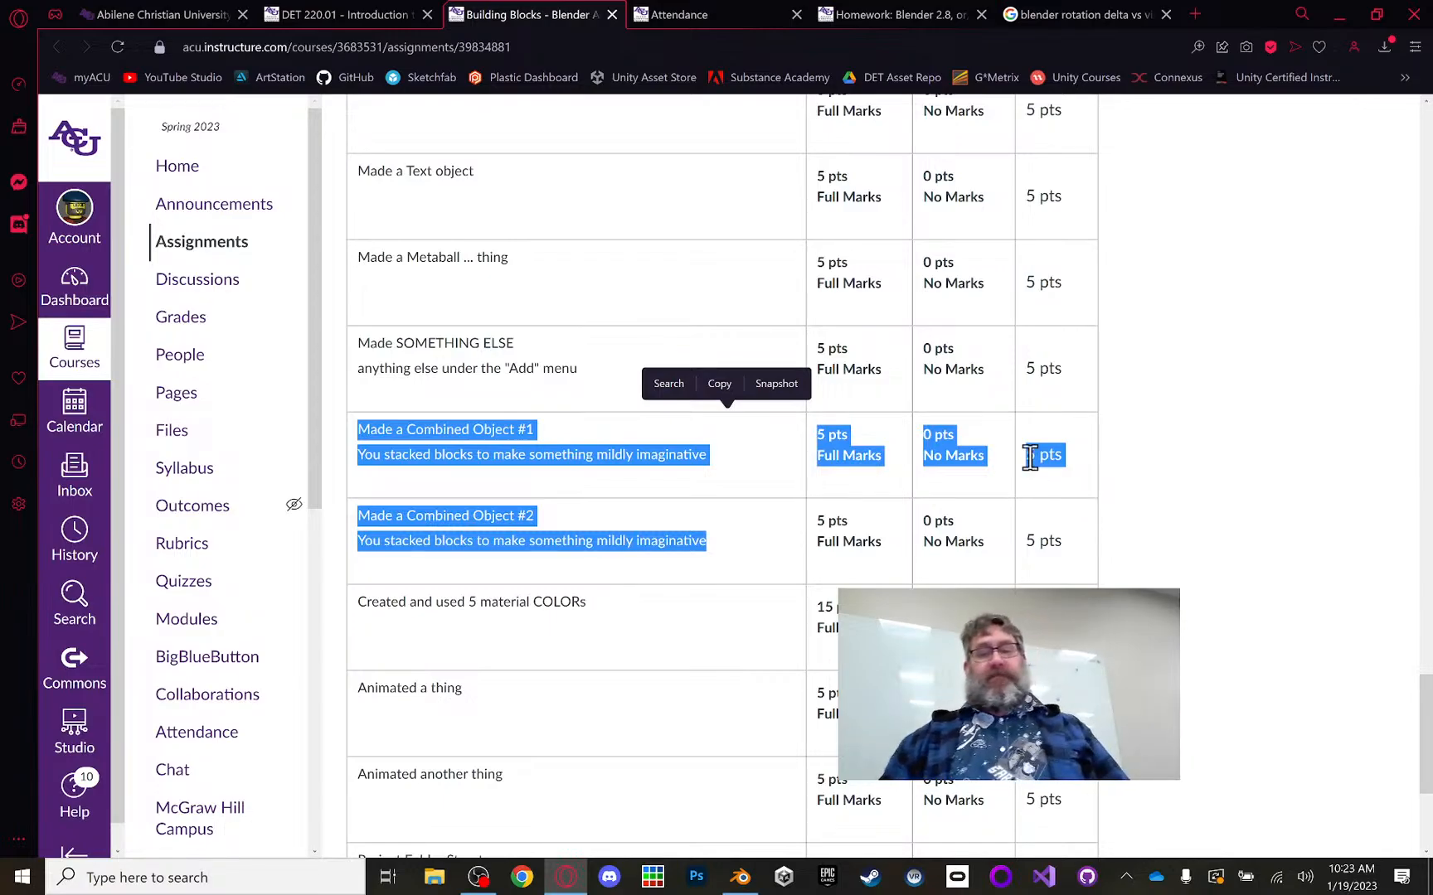
pyautogui.click(1150, 457)
pyautogui.scroll(-3, 1153, 459)
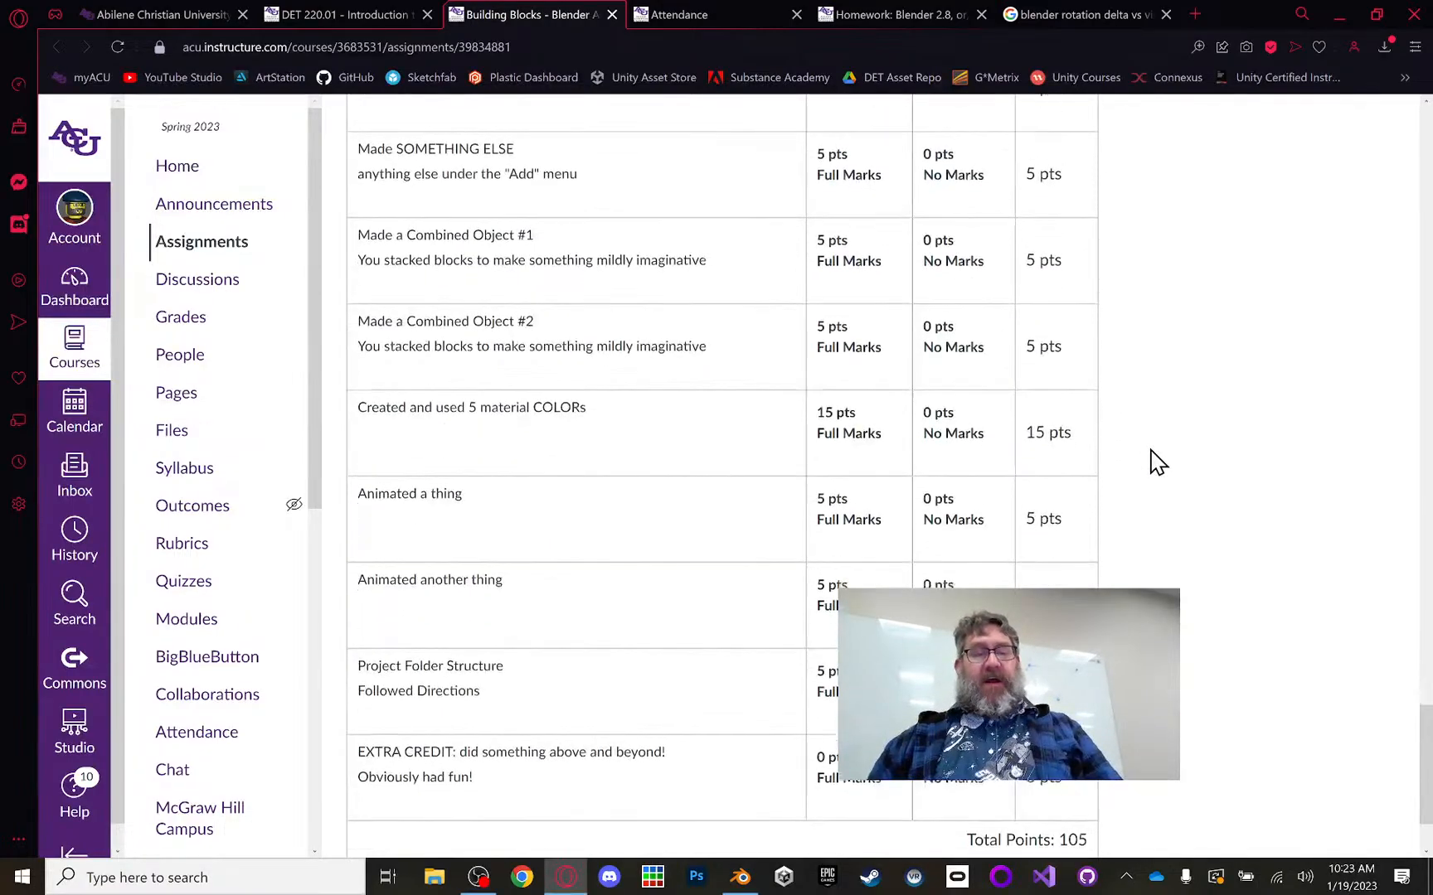
pyautogui.scroll(-2, 1156, 462)
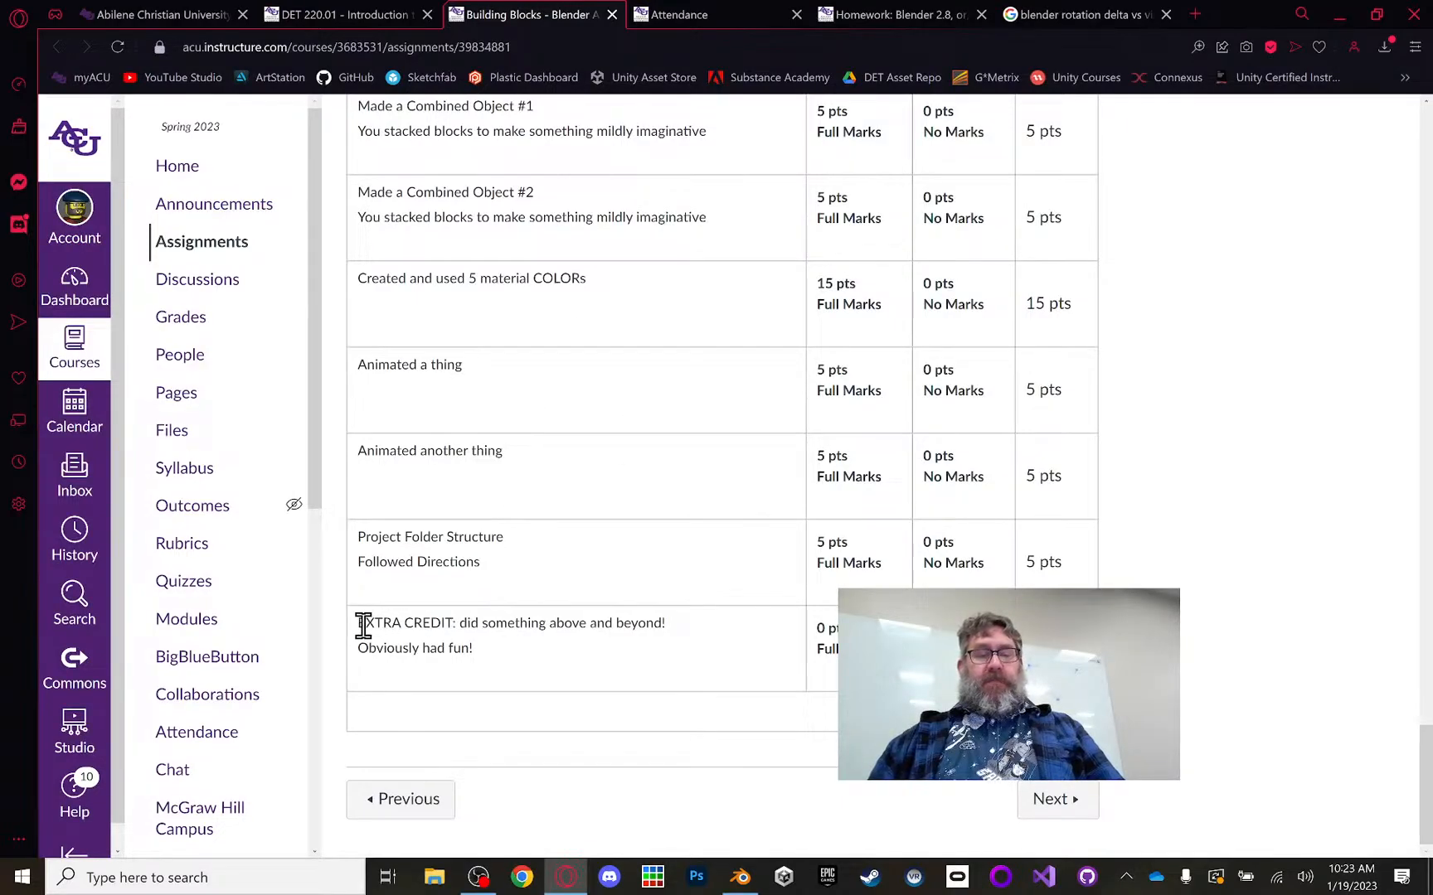
pyautogui.moveTo(365, 625); pyautogui.dragTo(672, 649)
pyautogui.click(680, 639)
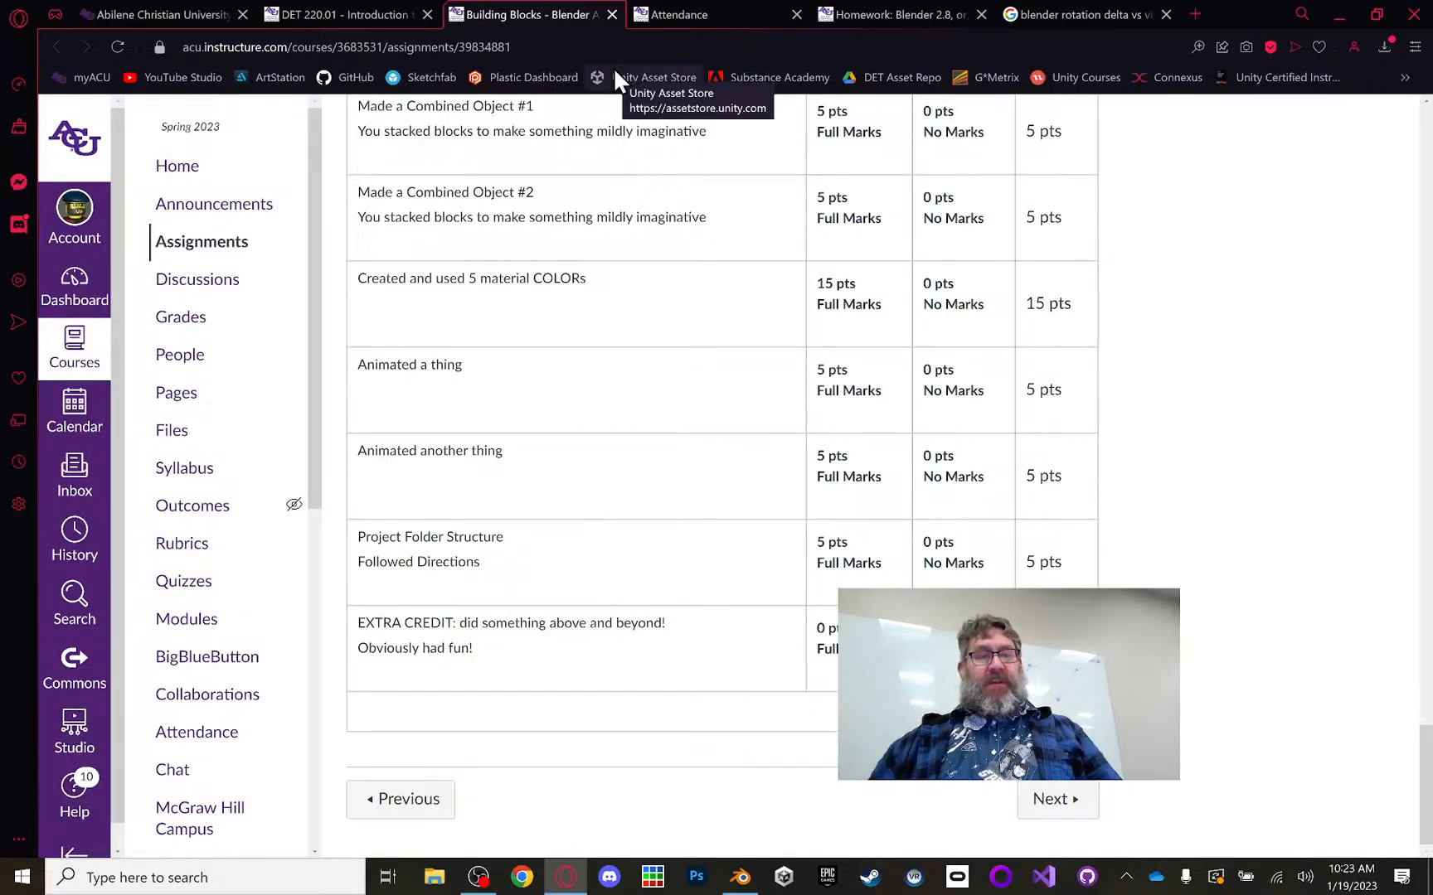
# Step: Open the "Homework: Blender 2.8, or, uh, 3.0 Intro" assignment in a new tab and examine its video list, required tools and submission instructions
pyautogui.click(381, 18)
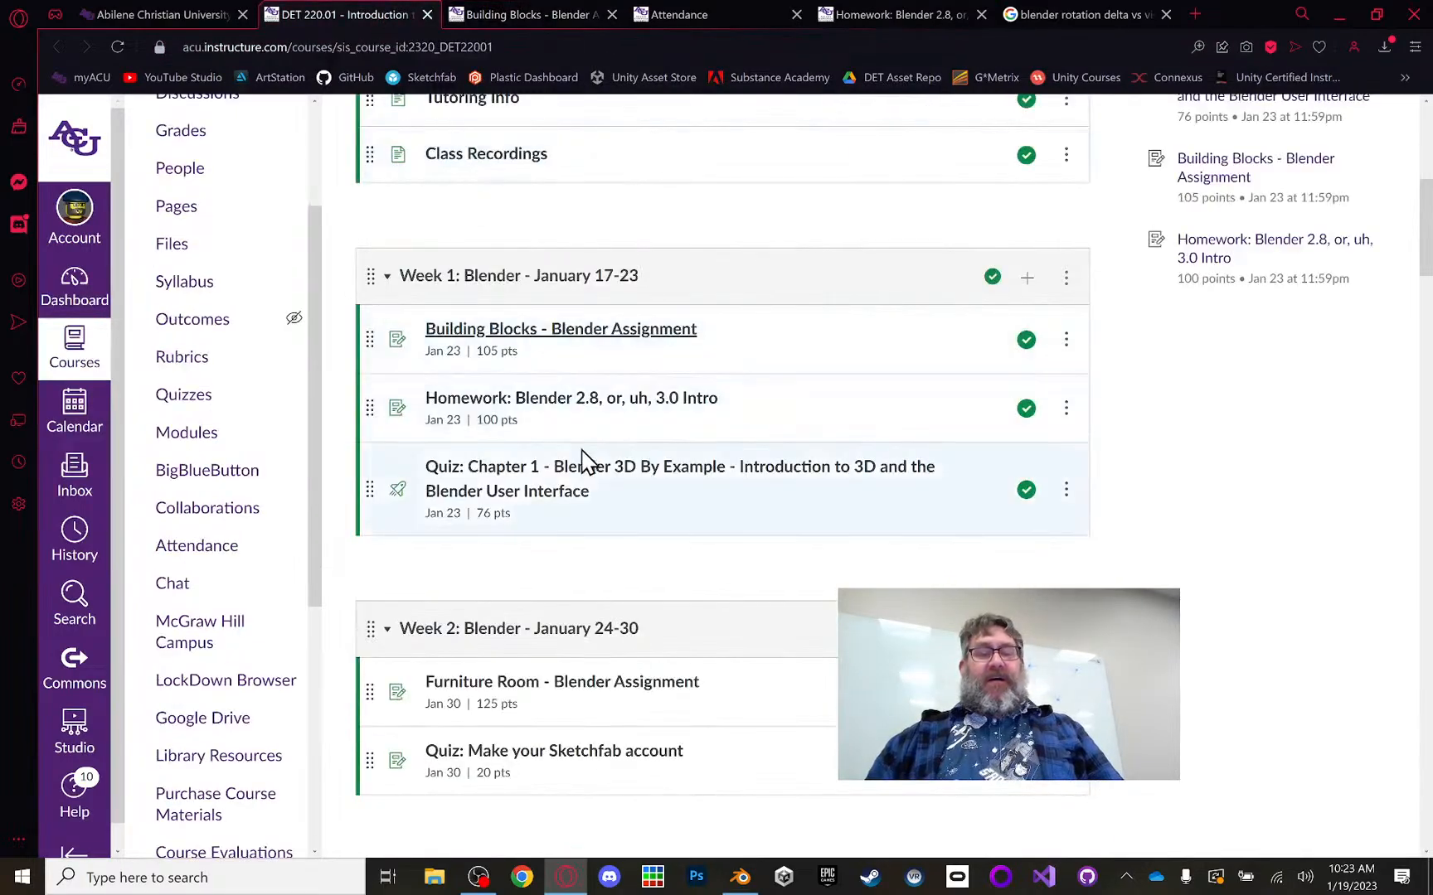
pyautogui.middleClick(611, 406)
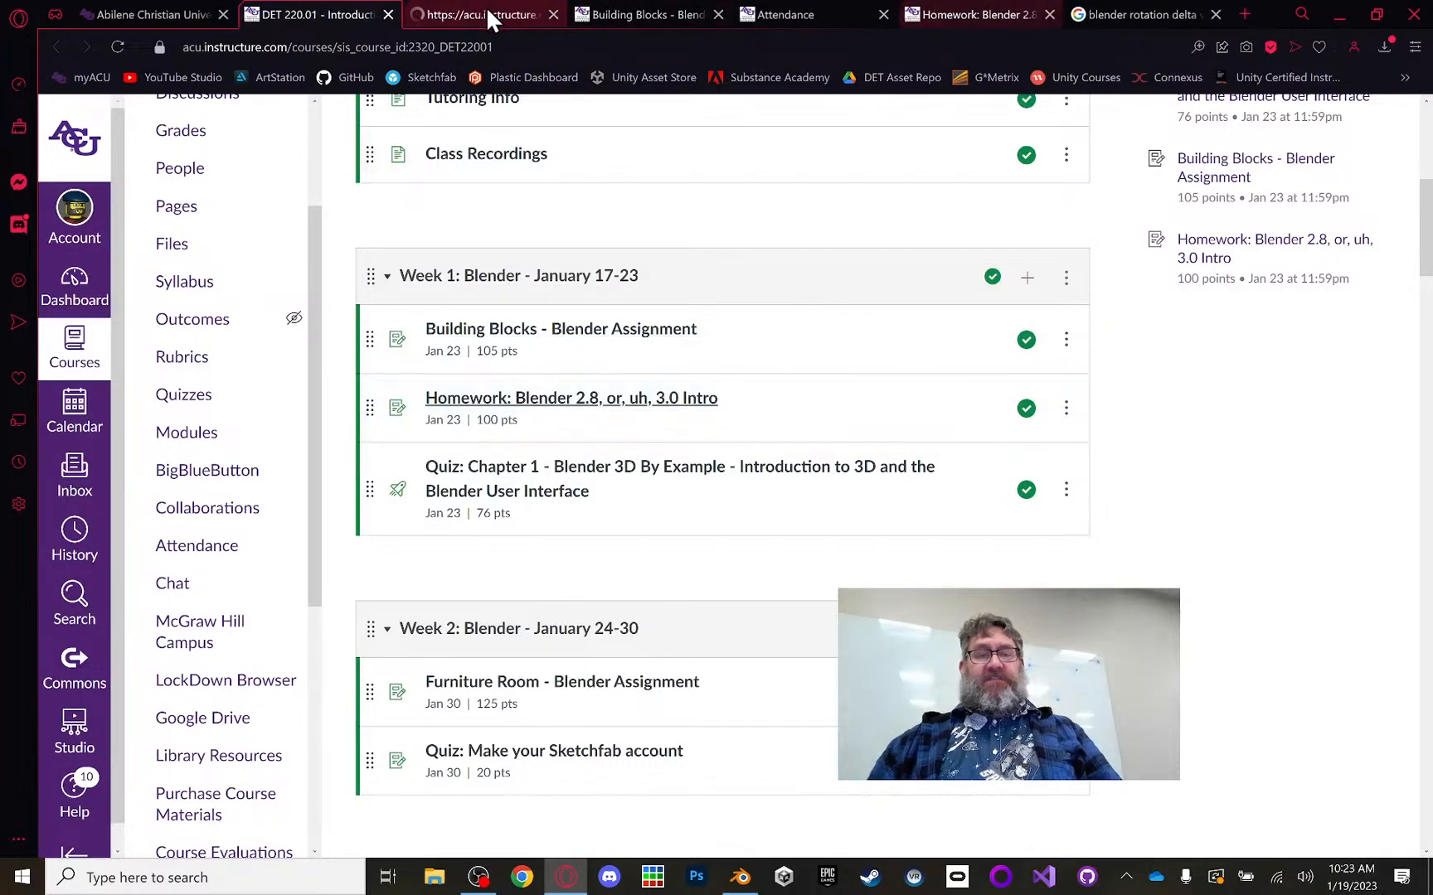
pyautogui.click(445, 10)
pyautogui.scroll(-10, 721, 439)
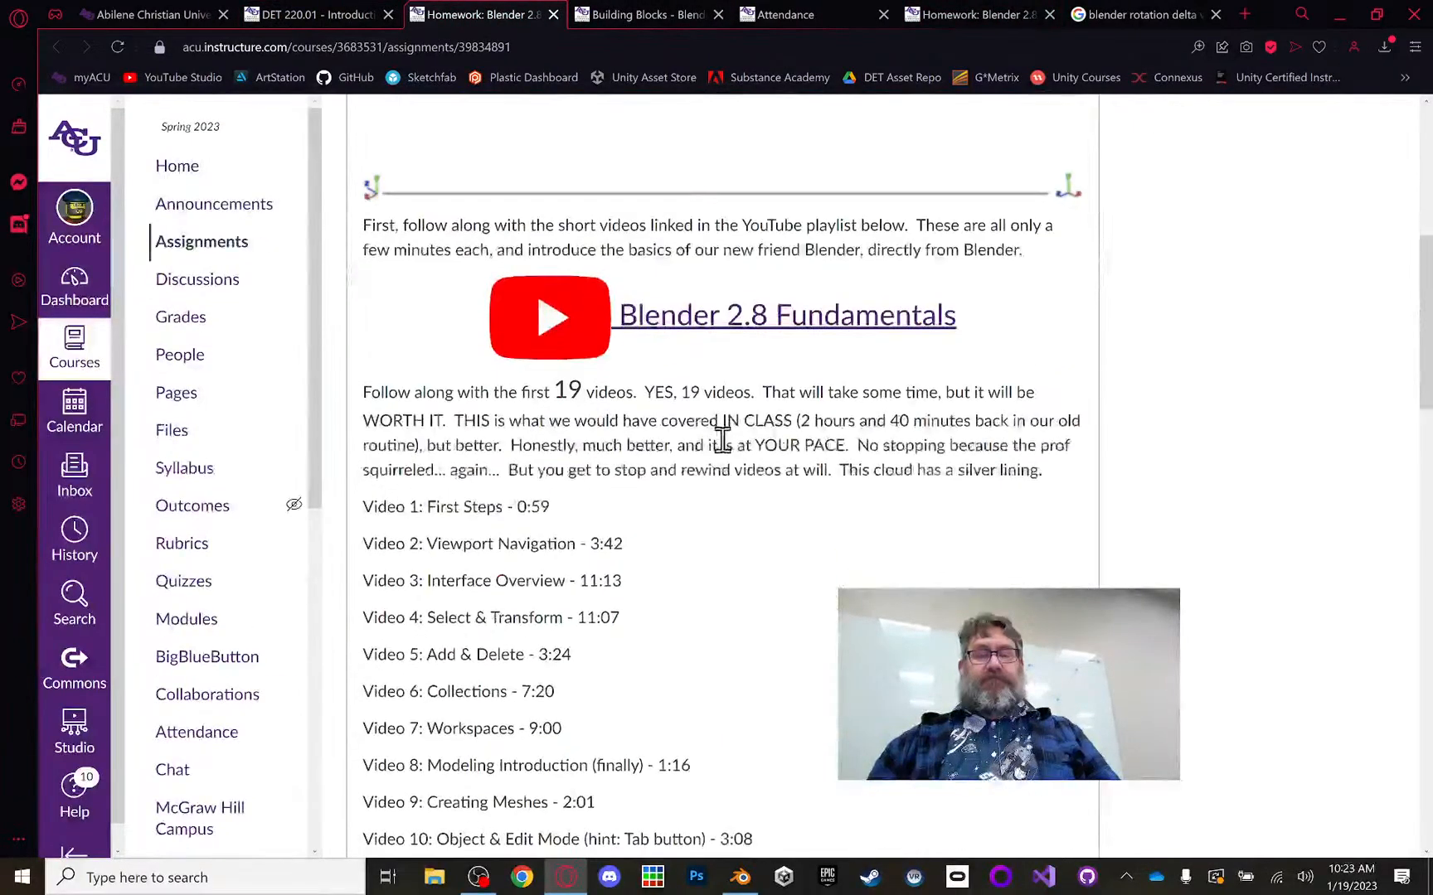
pyautogui.scroll(-5, 737, 464)
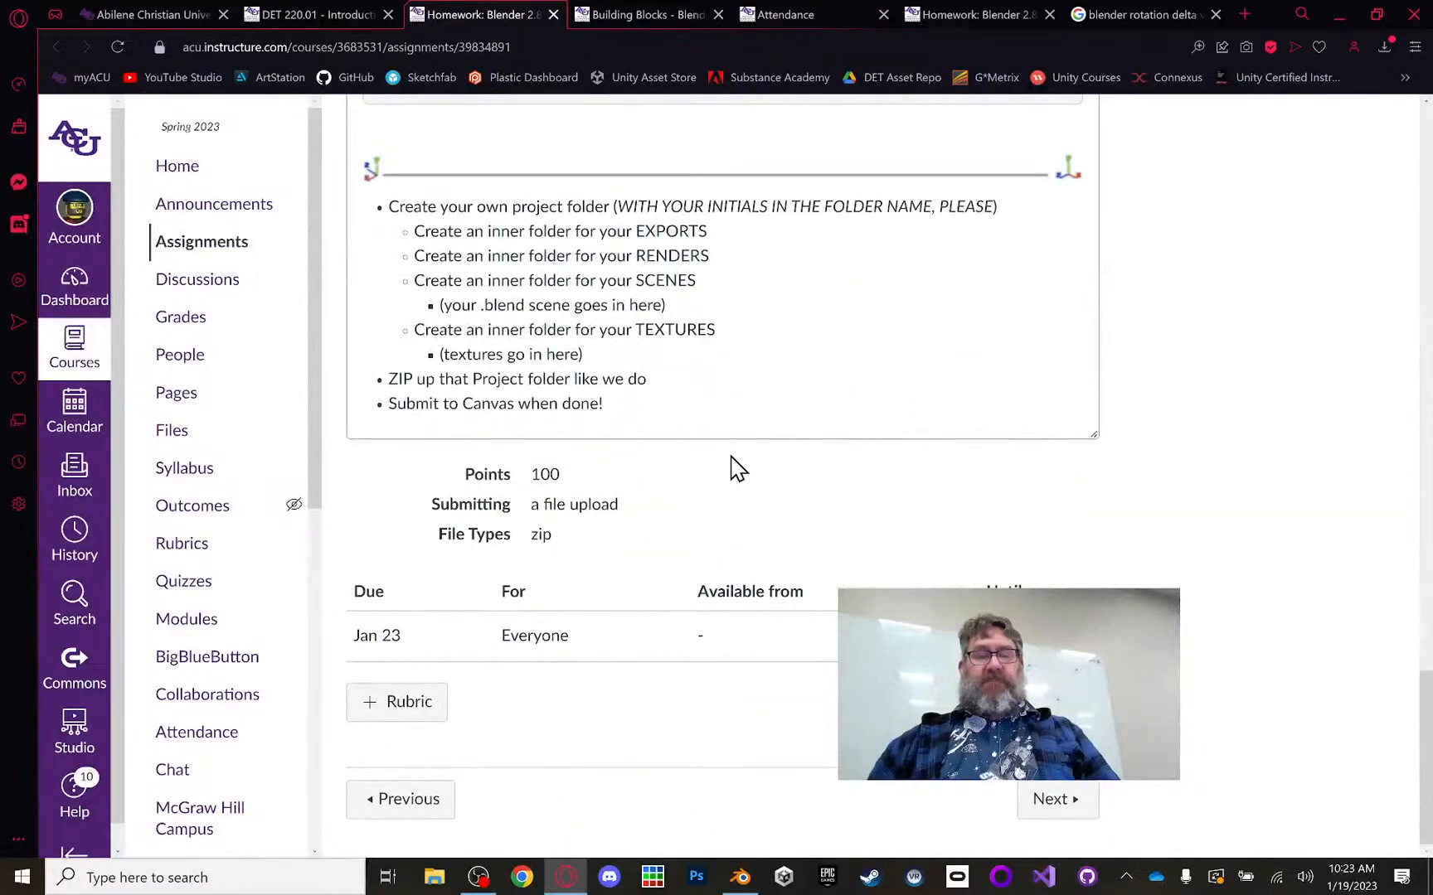
pyautogui.scroll(1, 737, 467)
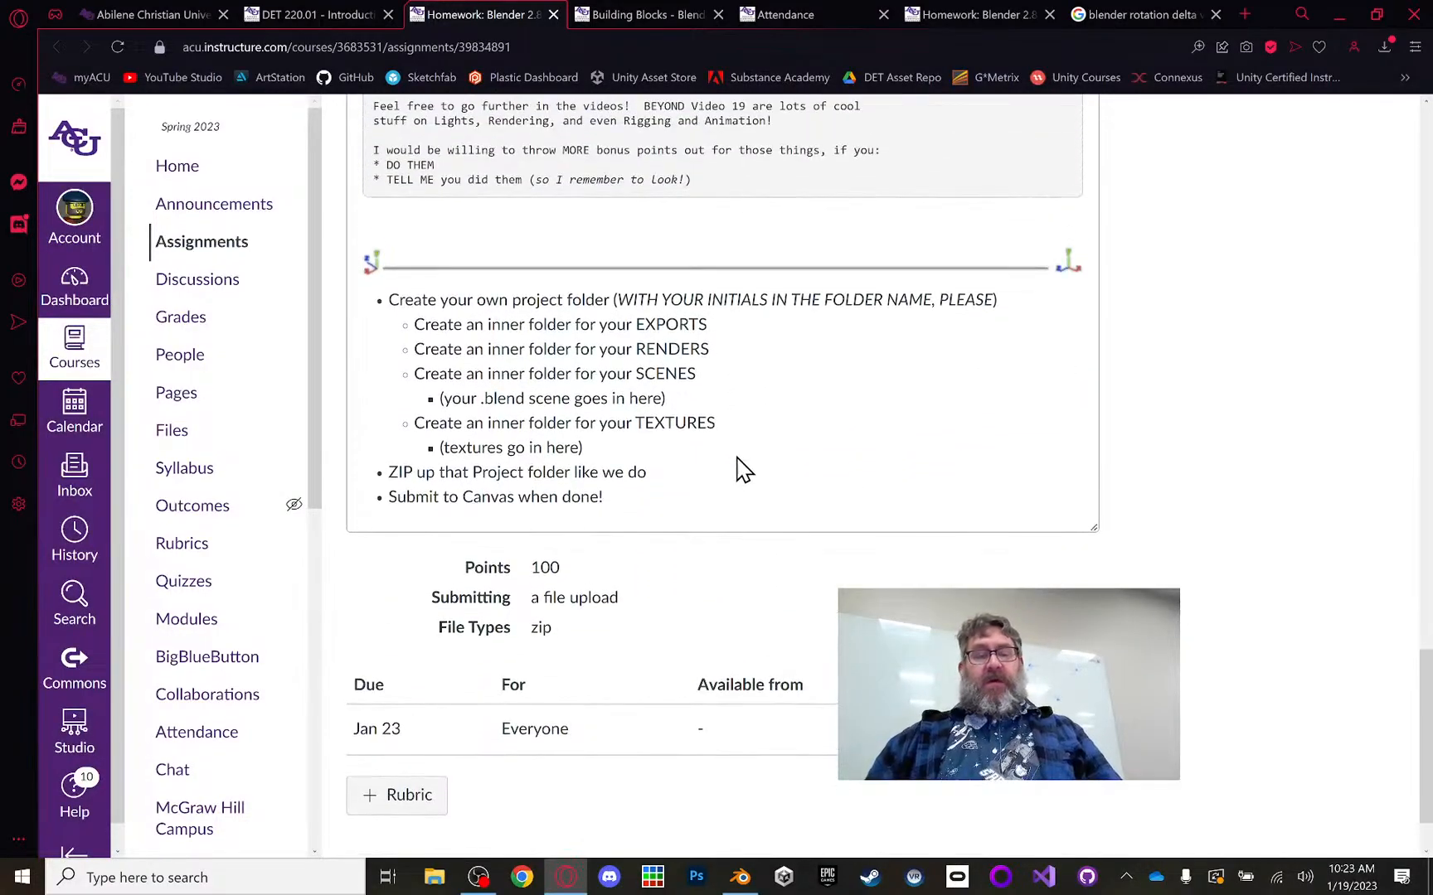
pyautogui.scroll(5, 741, 471)
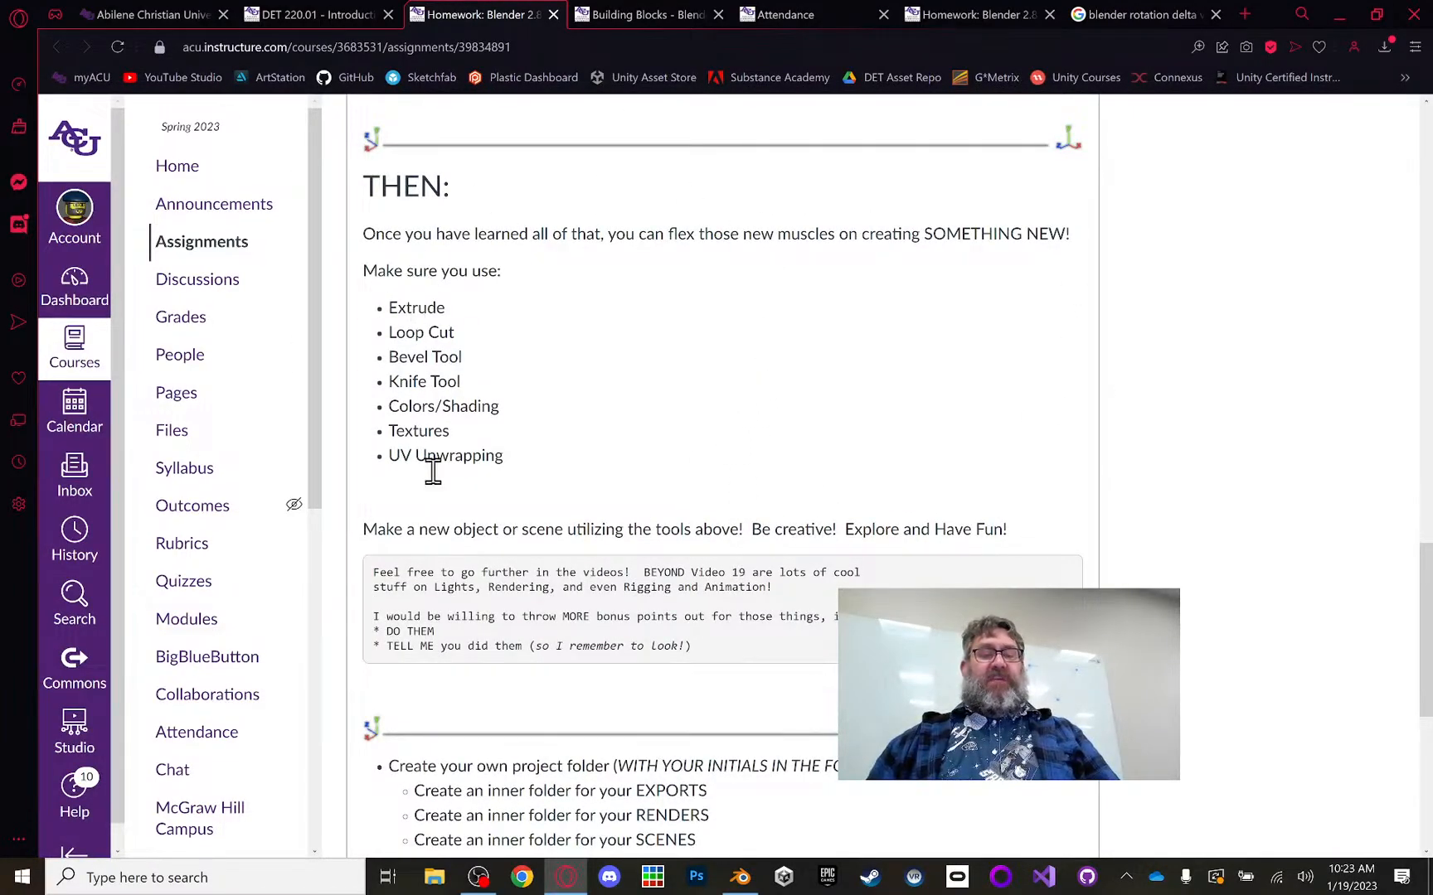
pyautogui.scroll(5, 518, 371)
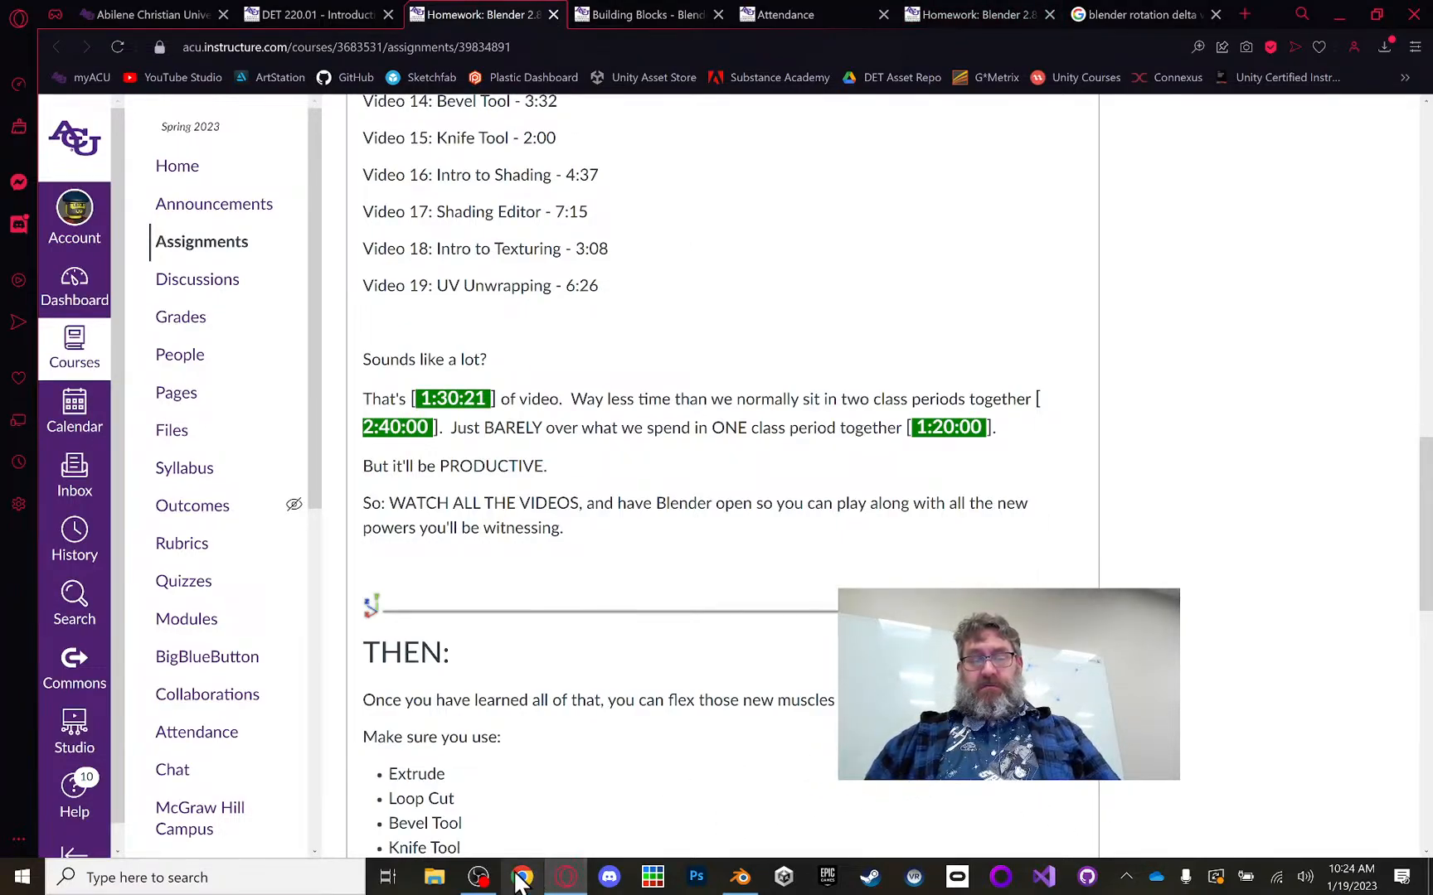
# Step: Switch to OBS and start ending the live stream
pyautogui.click(478, 877)
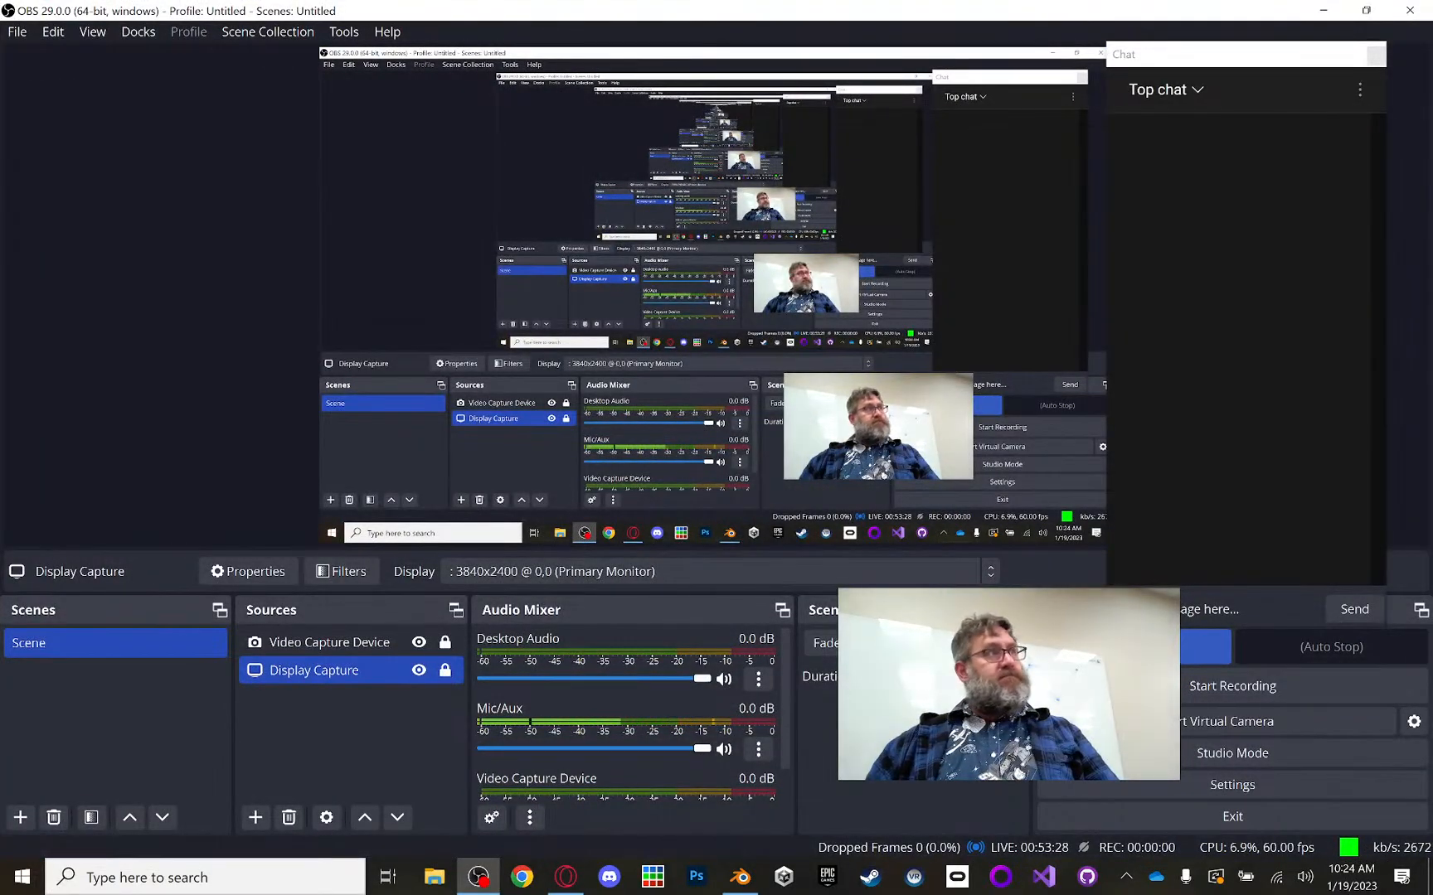
pyautogui.click(1134, 647)
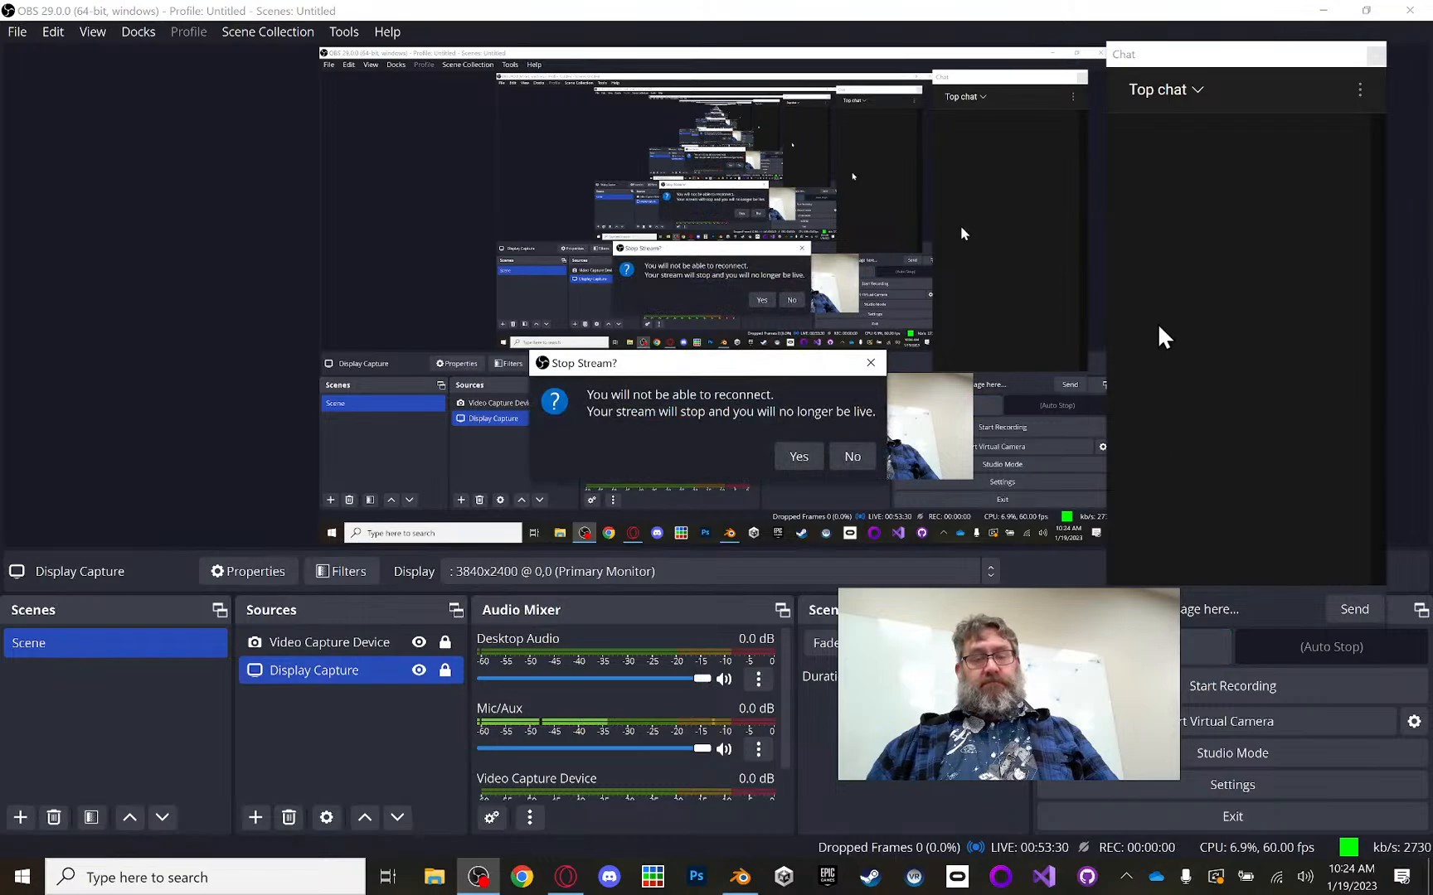